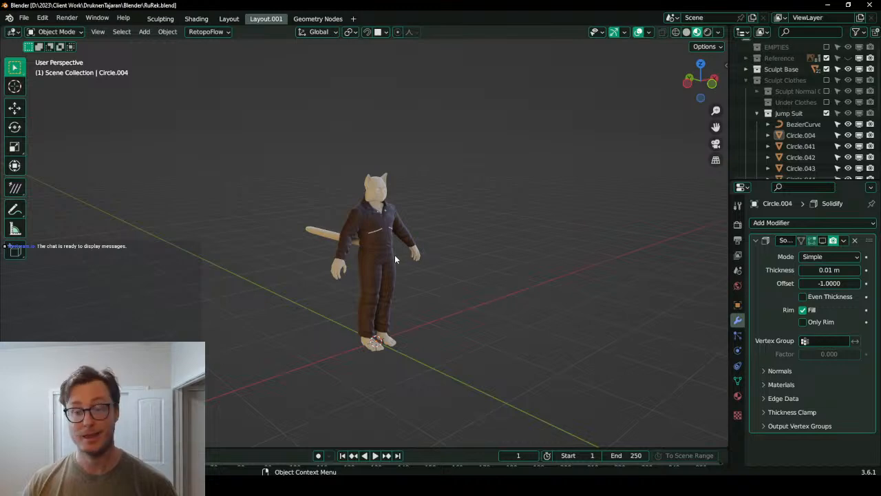
- Inspect the jumpsuit character from the front and from several sides, from full figure to close-up
scroll(252, 194, down, 4)
middle_drag(482, 223, 434, 101)
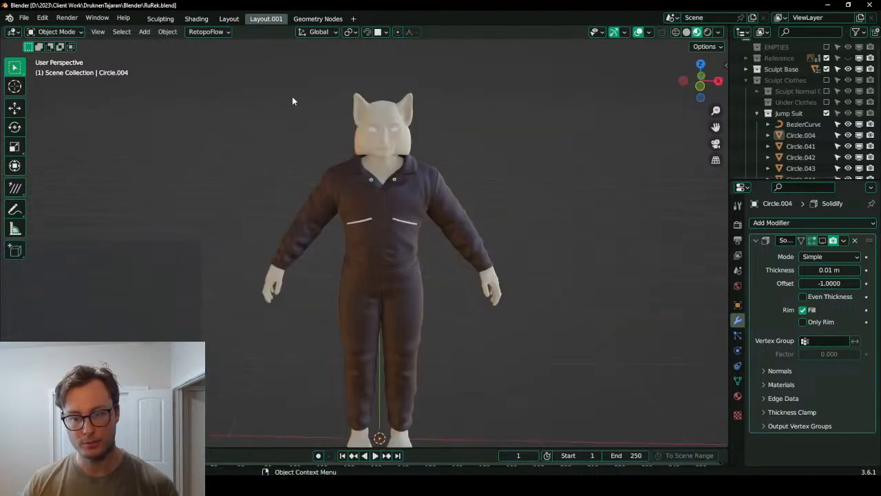
middle_drag(368, 316, 451, 251)
scroll(468, 217, up, 3)
scroll(341, 276, up, 4)
scroll(417, 292, up, 2)
middle_drag(418, 292, 485, 259)
- Show the reference images behind the character and compare the jumpsuit with them
click(397, 241)
scroll(485, 260, down, 5)
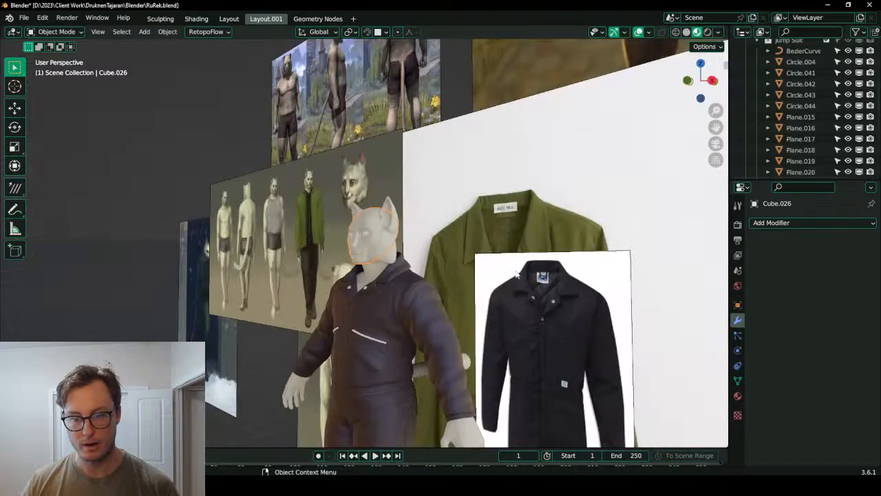
middle_drag(516, 273, 441, 246)
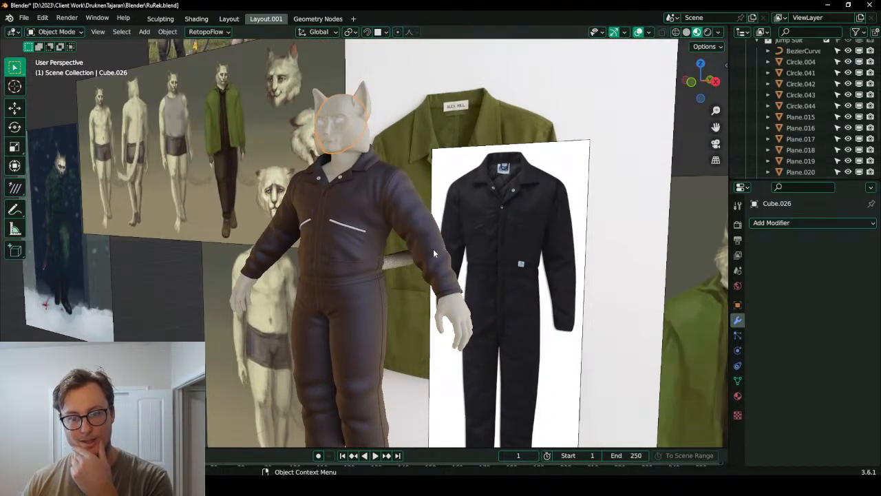
middle_drag(356, 205, 322, 223)
scroll(421, 246, down, 2)
shift+middle_drag(407, 267, 388, 151)
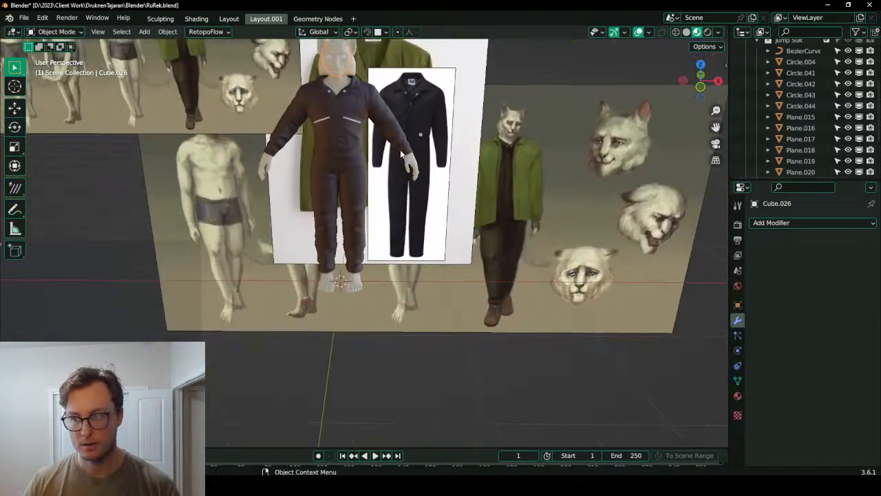
scroll(388, 150, up, 1)
scroll(792, 110, up, 5)
- Hide the Jump Suit collection and show the Military Gear collection to inspect that outfit against the references
click(757, 123)
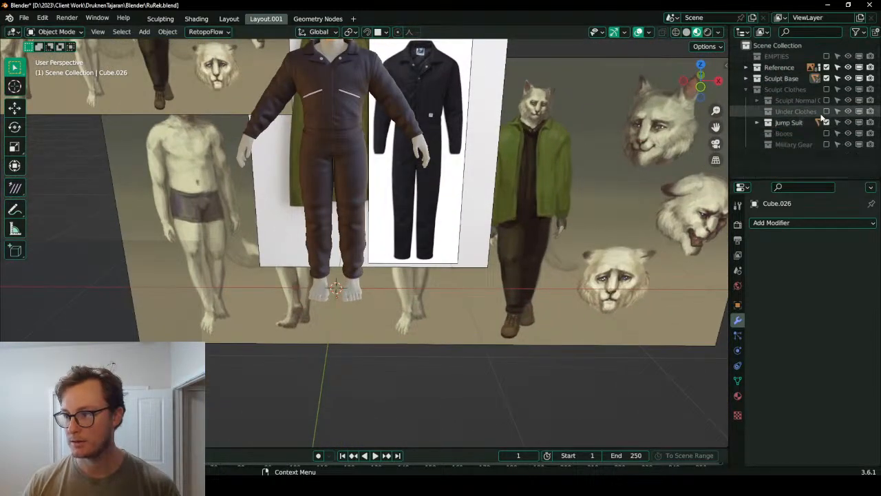
click(827, 133)
click(827, 135)
click(828, 144)
click(826, 124)
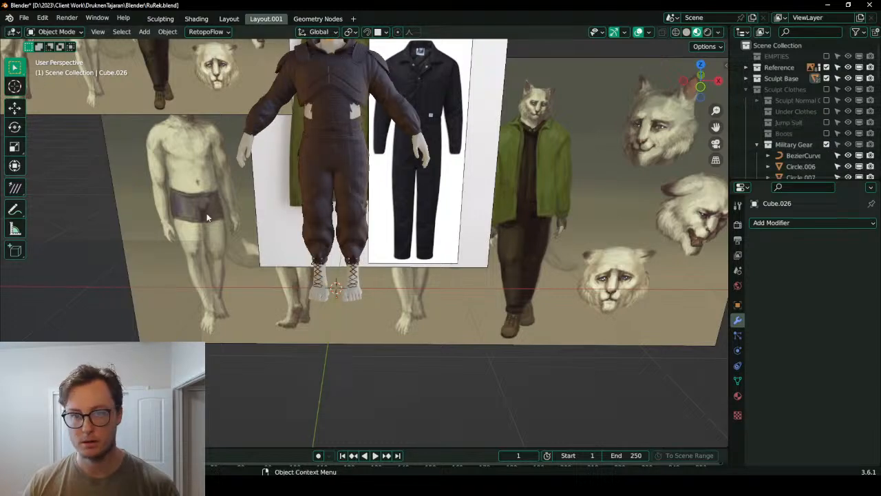
shift+middle_drag(273, 178, 307, 263)
middle_drag(441, 231, 550, 225)
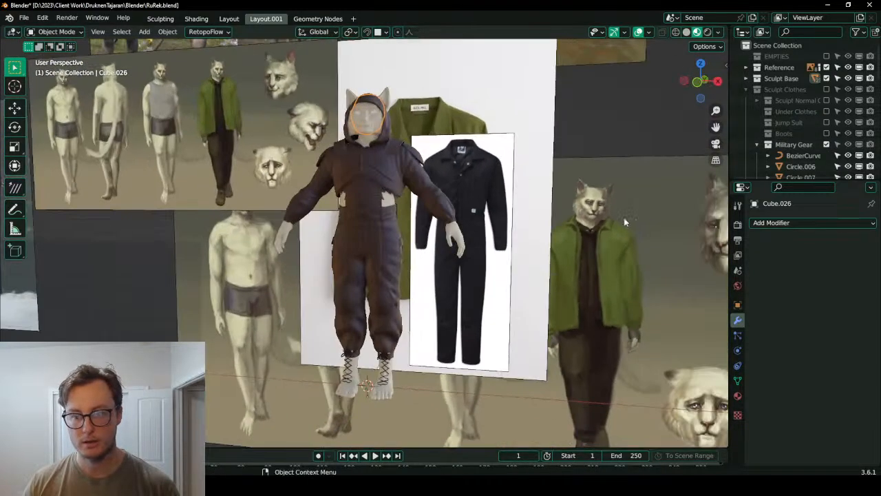
- Hide Military Gear and preview the Boots, Under Clothes and normal clothes collections one after another, leaving all of them hidden
click(827, 144)
click(827, 133)
click(827, 133)
click(826, 111)
click(827, 111)
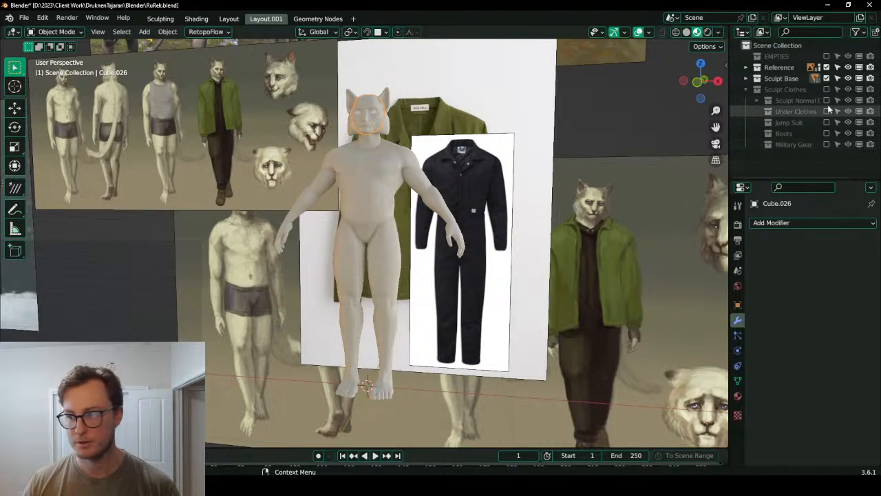
click(827, 100)
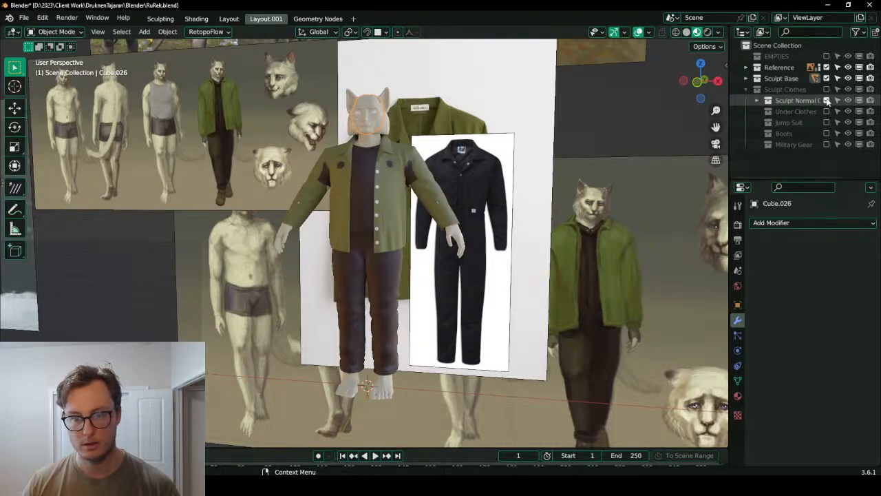
click(827, 100)
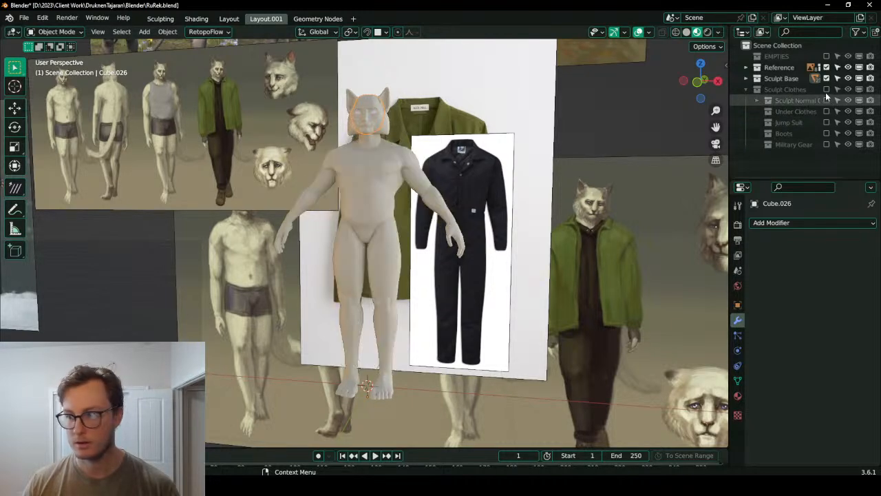
- Collapse Sculpt Clothes, list the Sculpt Base objects and examine the bare body beside the references
click(747, 89)
click(746, 78)
scroll(286, 195, up, 5)
scroll(285, 195, down, 5)
middle_drag(420, 227, 366, 202)
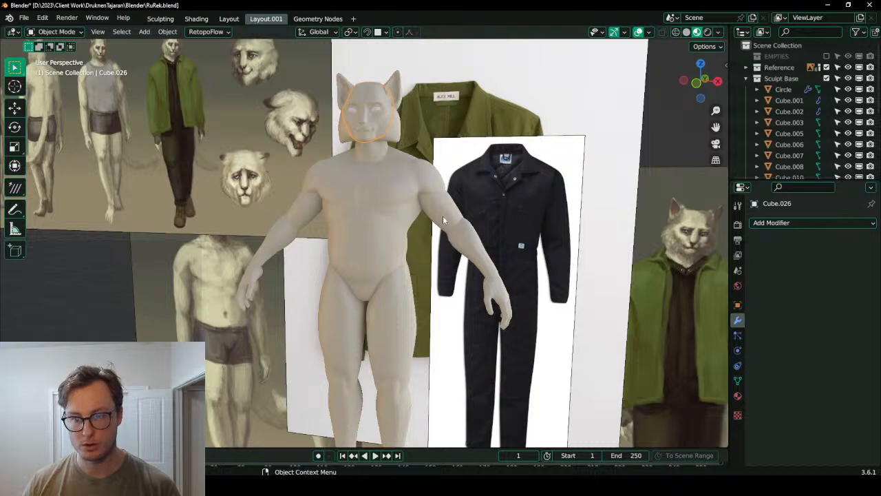
shift+middle_drag(443, 220, 418, 160)
middle_drag(279, 228, 587, 199)
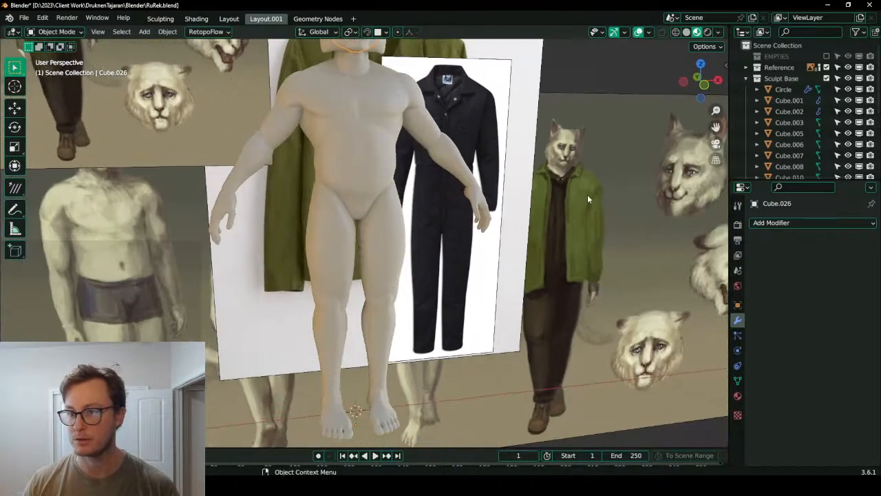
- Save the file and start saving a copy, using the name RuRek_04_Sculpting.blend as the starting point
key(ctrl+s)
click(23, 18)
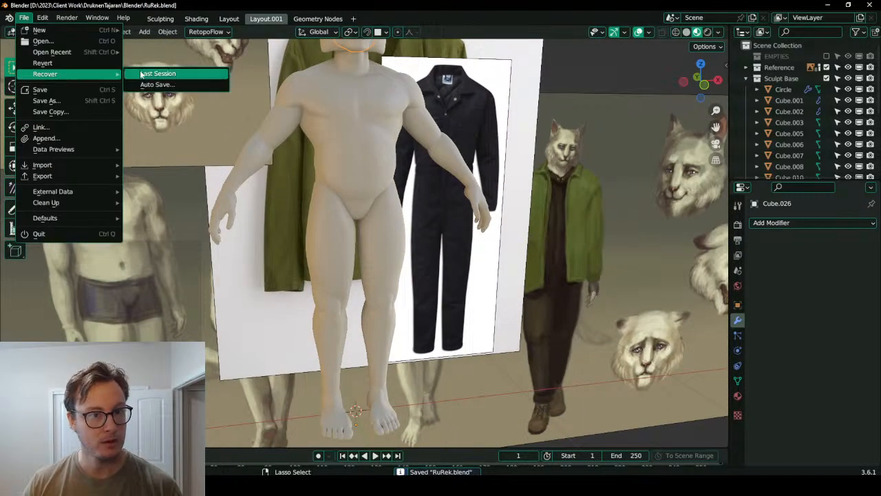
click(78, 112)
click(292, 169)
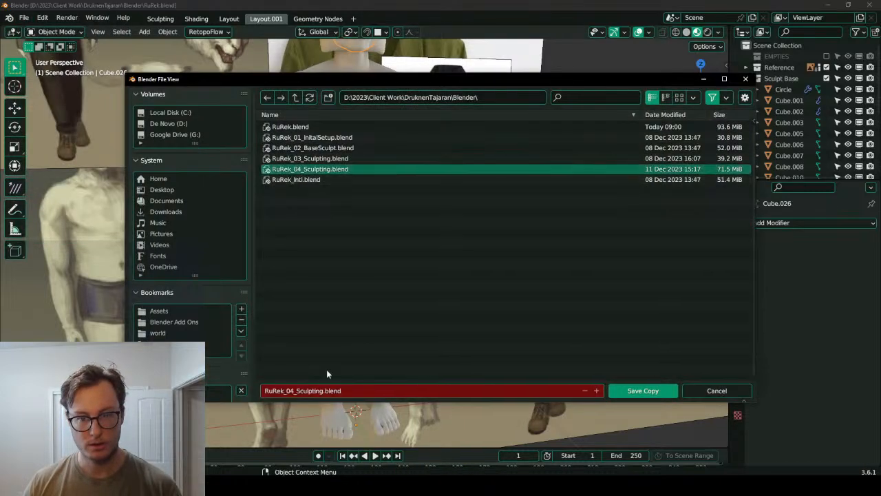
click(292, 121)
click(291, 115)
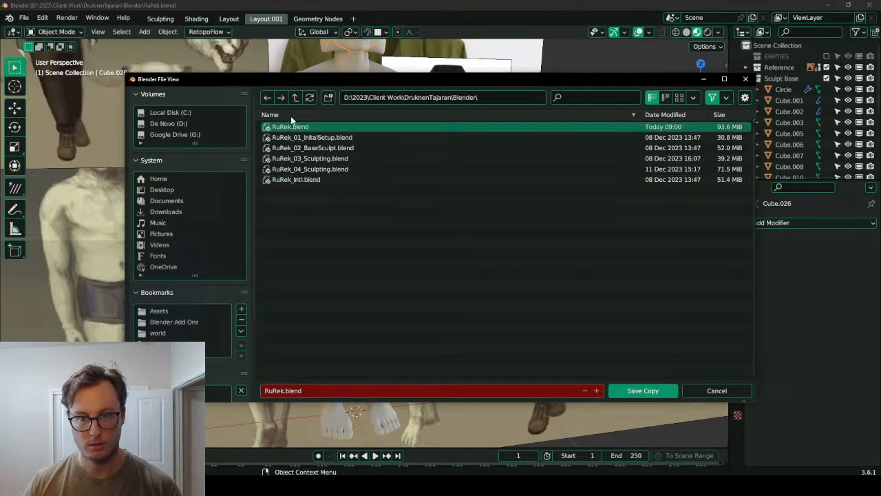
click(289, 168)
click(289, 391)
click(294, 392)
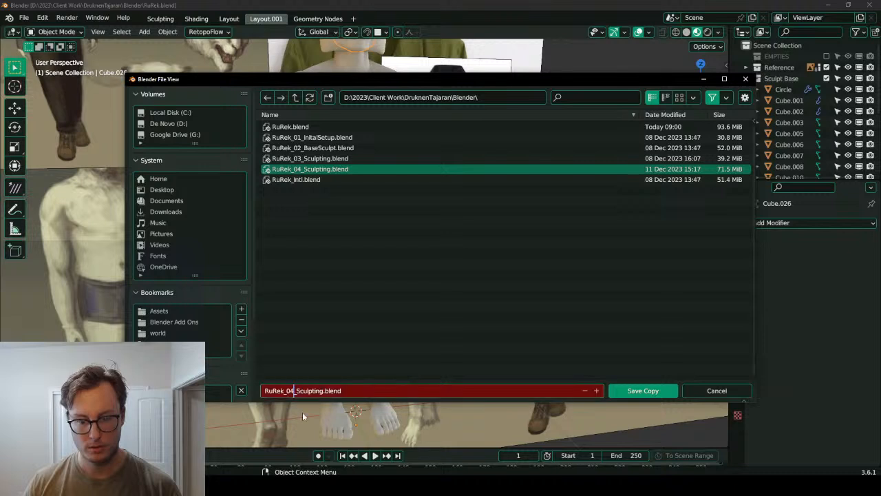
- Name the copy RuRek_05_SculptMerge.blend and save it
key(BackSpace)
text(5)
key(Right)
key(ctrl+shift+Right)
text(sculp)
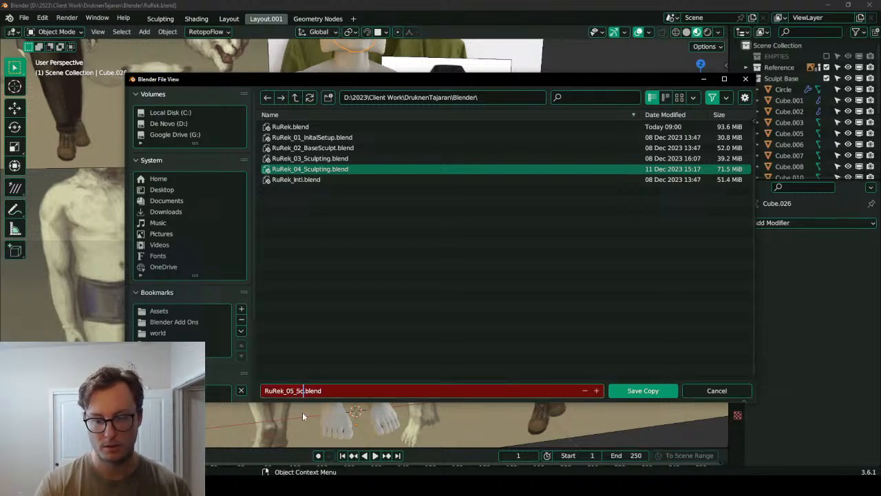
text(ulpt Merg)
key(BackSpace)
key(BackSpace)
key(BackSpace)
text(erge)
key(ctrl+Left)
key(BackSpace)
key(Return)
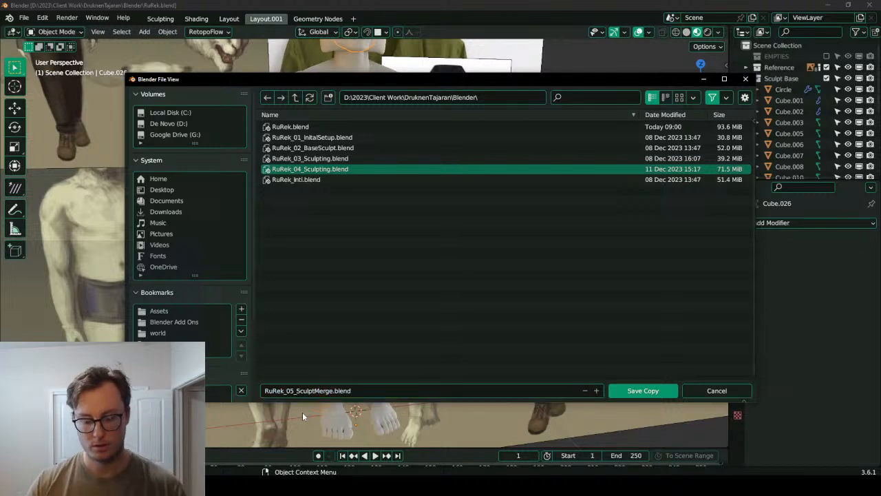
click(613, 390)
- Save the main file and switch the viewport to solid shading
scroll(367, 201, up, 5)
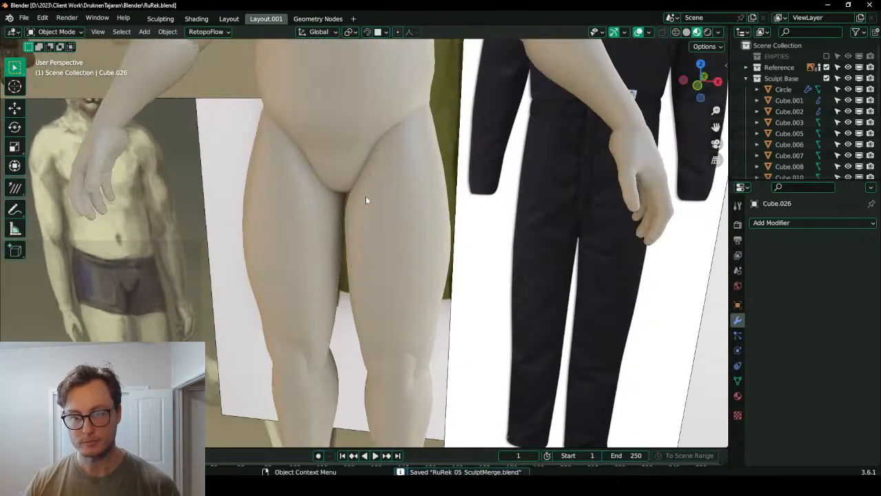
key(ctrl+s)
scroll(372, 191, down, 5)
key(z)
scroll(384, 202, up, 5)
middle_drag(384, 202, 468, 199)
mouse_move(470, 303)
shift+middle_down()
mouse_move(473, 194)
mouse_move(397, 238)
mouse_move(590, 269)
shift+middle_up()
- Set the viewport level of the Human_Foot object's Subdivision modifier to 1
click(396, 238)
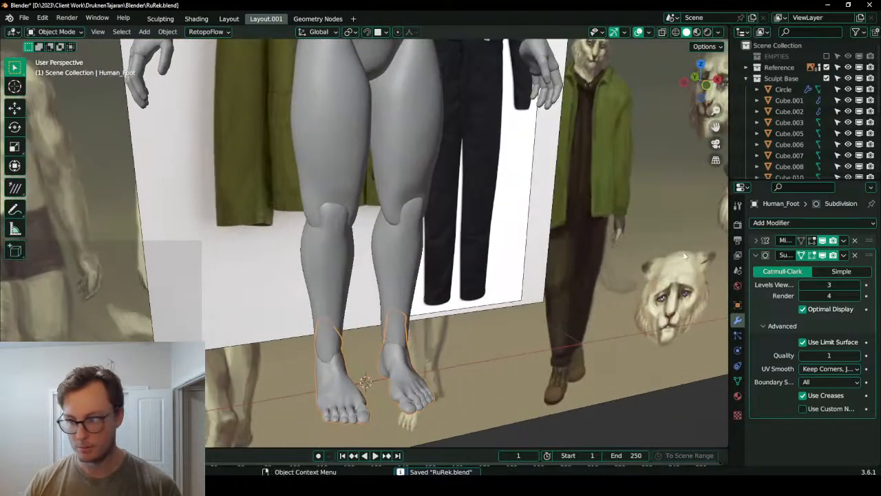
click(755, 255)
middle_drag(337, 346, 525, 242)
scroll(453, 226, up, 4)
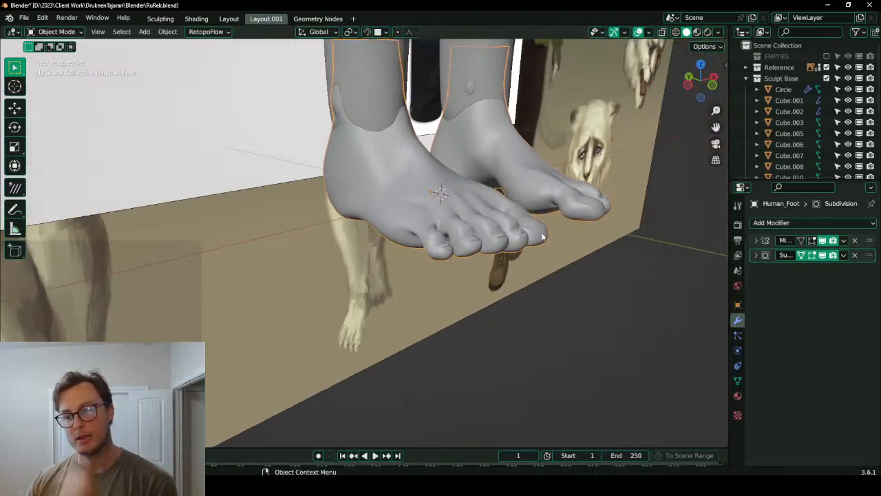
click(756, 255)
click(803, 285)
click(803, 285)
- Check the feet in wireframe display, restore solid shading and save the file
middle_drag(472, 201, 420, 213)
key(shift+z)
key(shift+z)
mouse_move(468, 230)
middle_down()
mouse_move(424, 246)
mouse_move(526, 231)
mouse_move(458, 215)
mouse_move(424, 255)
middle_up()
scroll(560, 260, down, 4)
key(ctrl+s)
- Collapse the existing collections and add a new top-level collection named Retopo
click(746, 78)
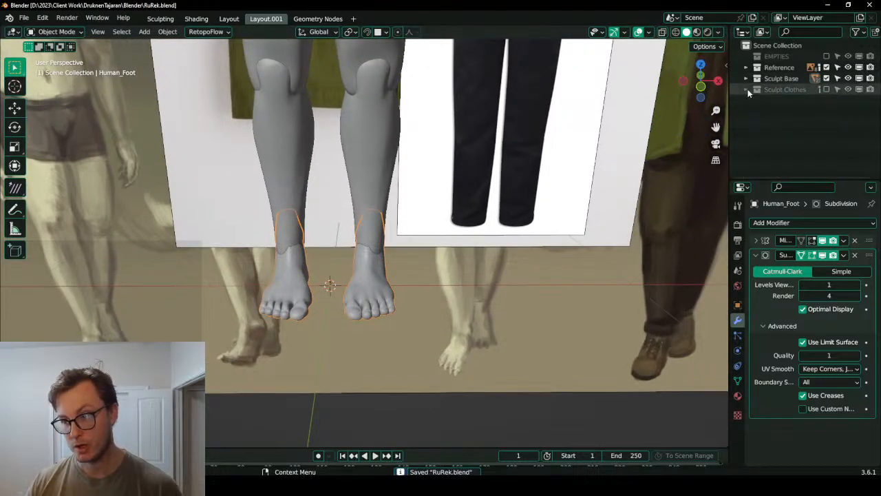
click(747, 91)
click(748, 91)
click(779, 55)
right_click(778, 48)
click(778, 48)
double_click(786, 100)
text(Ref)
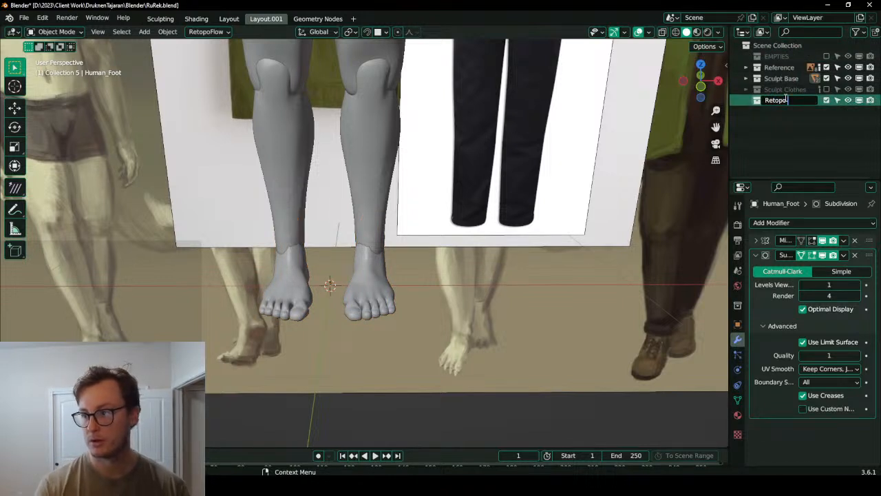
key(Return)
- Add a collection named Retopo Body inside the Retopo collection
right_click(792, 96)
click(791, 95)
double_click(794, 111)
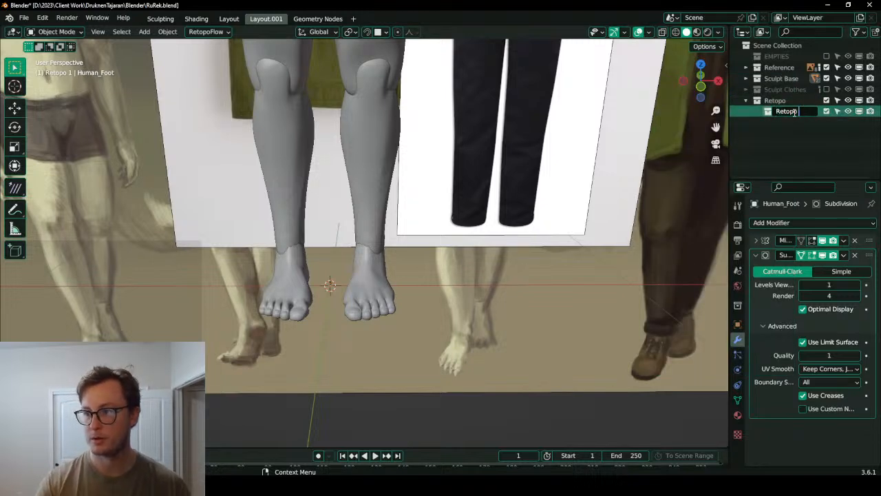
text(Retopo Body)
key(Return)
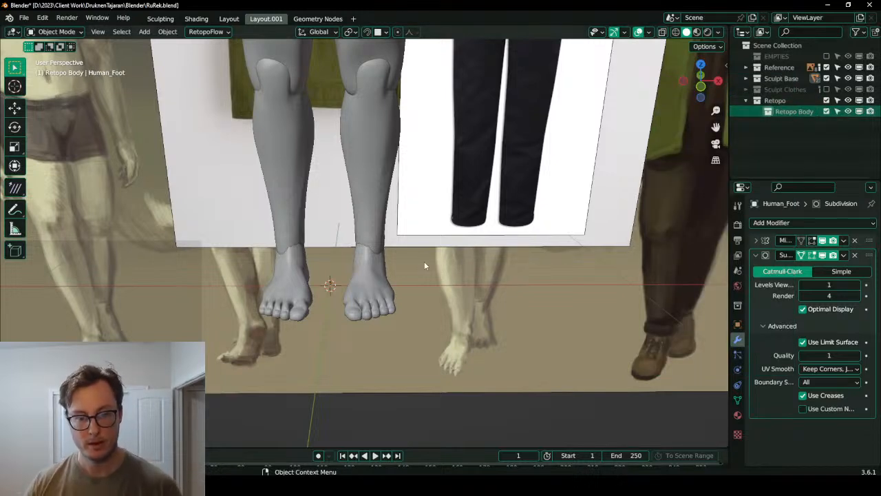
- Duplicate the feet in place and move the copy to the Retopo Body collection
click(283, 296)
key(shift+d)
key(Escape)
key(n)
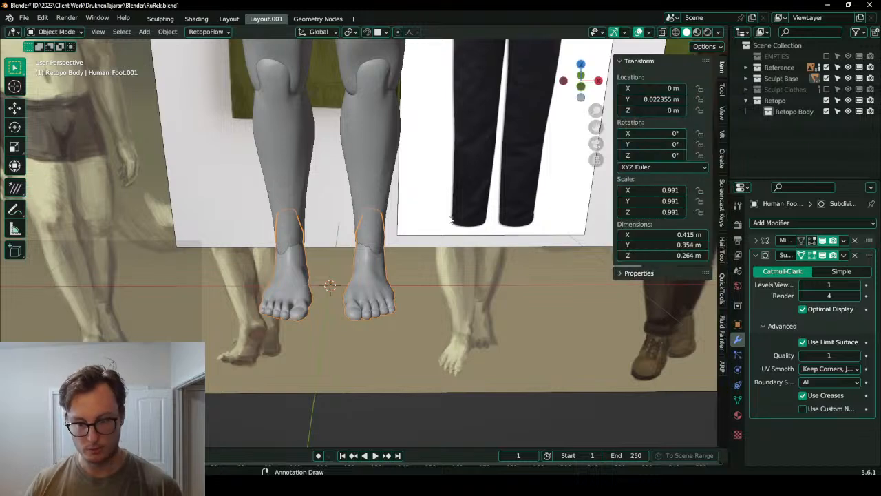
key(m)
mouse_move(443, 281)
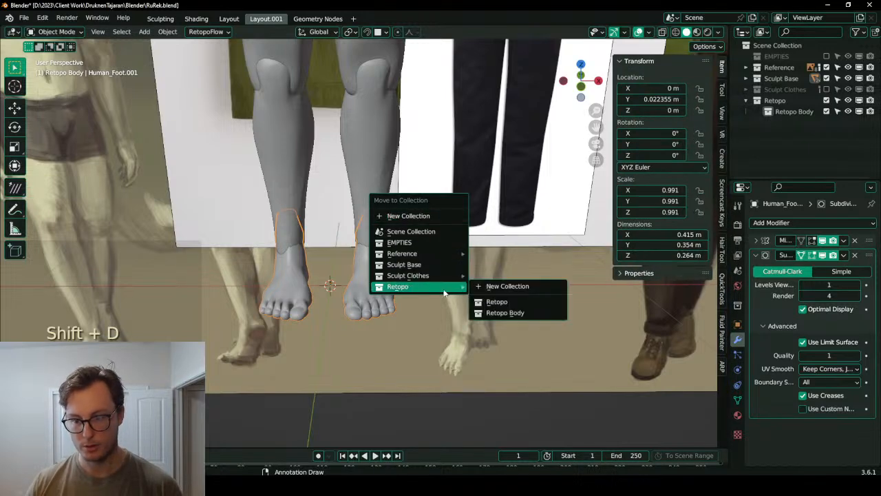
click(504, 311)
- Exclude the Retopo collection and its sub-collection from the view layer and save the file
click(827, 99)
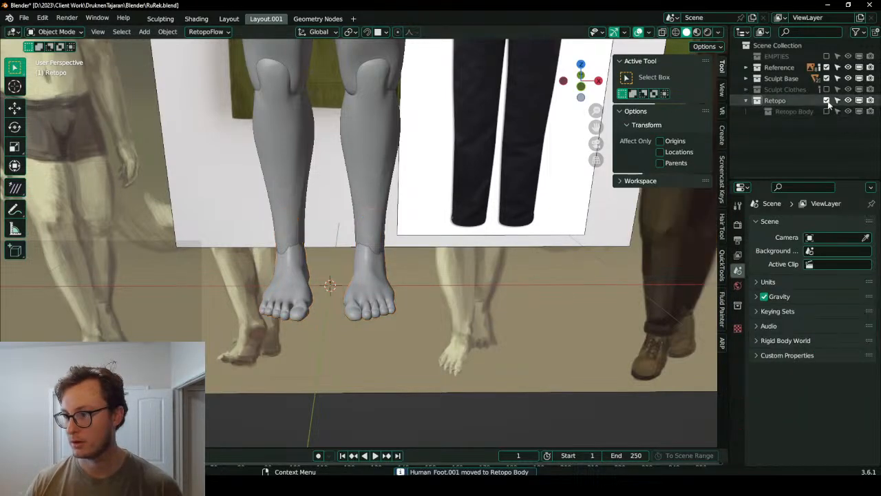
middle_drag(52, 240, 346, 266)
key(ctrl+s)
- Hide the sidebar and select the index finger mesh on the character's hand
scroll(366, 211, up, 2)
scroll(366, 211, down, 3)
scroll(346, 267, up, 4)
click(346, 262)
middle_drag(419, 255, 296, 235)
middle_drag(440, 257, 406, 231)
key(n)
scroll(386, 261, up, 4)
click(426, 256)
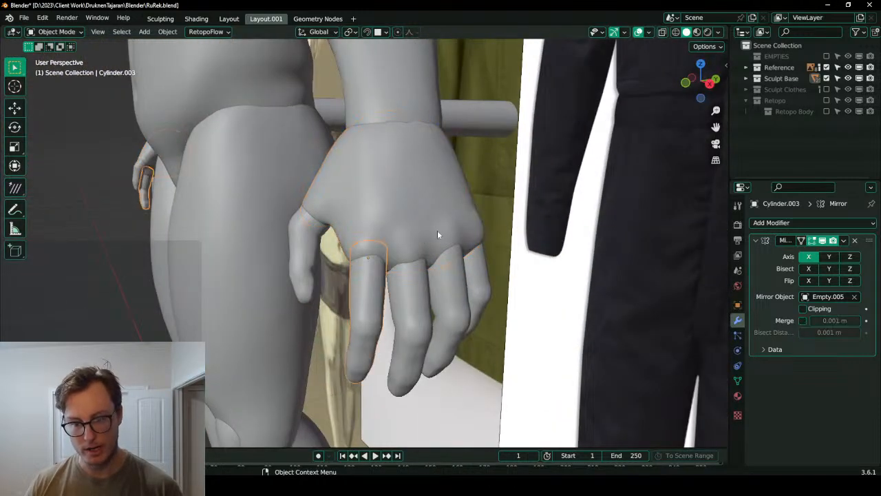
scroll(418, 250, down, 5)
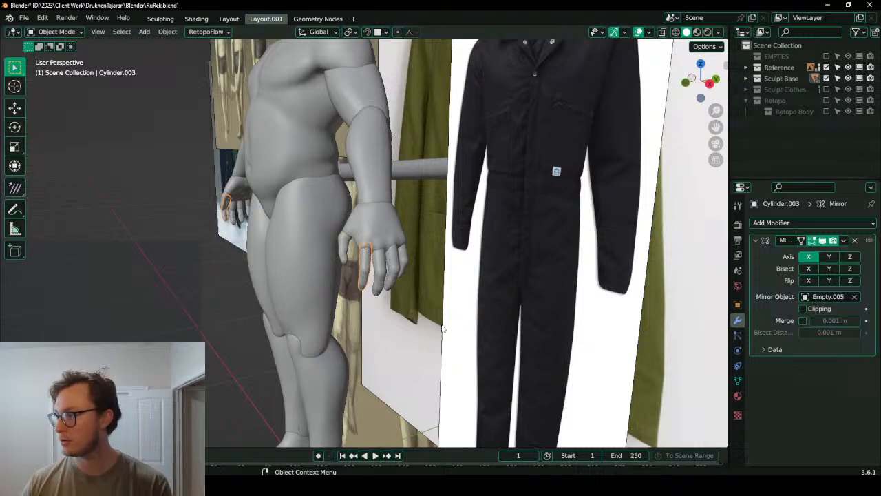
scroll(412, 290, up, 6)
scroll(455, 265, down, 4)
middle_drag(476, 250, 484, 252)
key(ctrl+Tab)
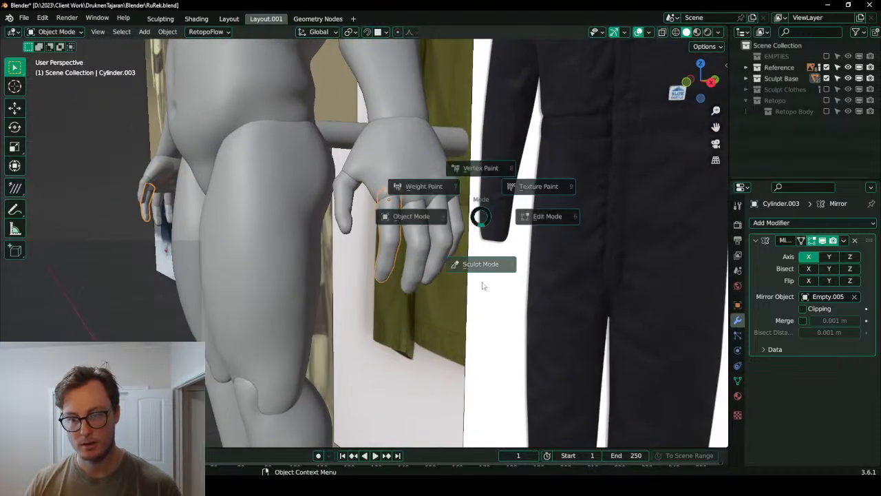
click(475, 263)
scroll(457, 272, up, 4)
key(ctrl+Tab)
click(428, 262)
- Apply smooth shading to the index finger mesh and switch it to Sculpt Mode
right_click(425, 201)
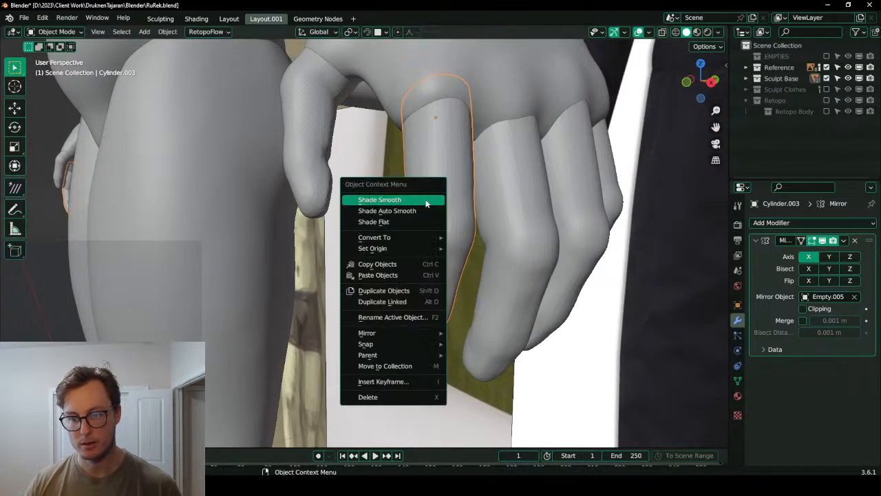
click(426, 201)
scroll(445, 196, down, 4)
key(ctrl+Tab)
click(463, 272)
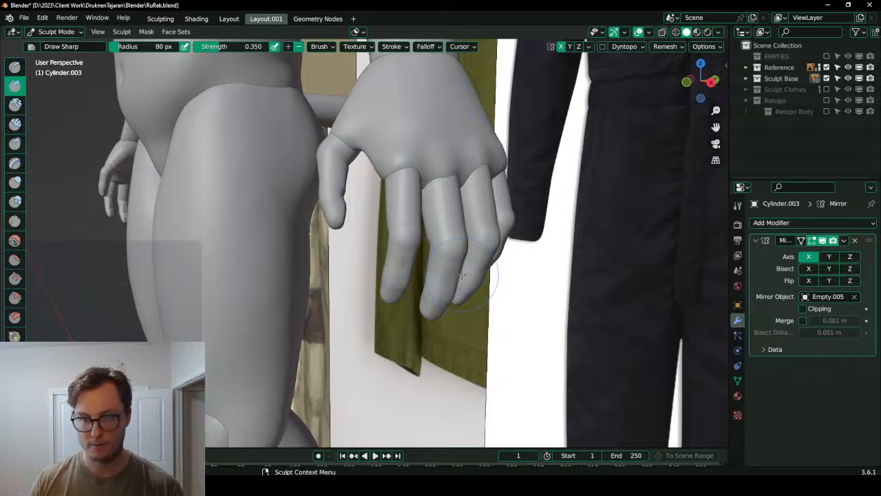
- Examine the hand's fingers from the back, the palm side and the edge
middle_drag(413, 227, 318, 208)
middle_drag(403, 191, 441, 197)
shift+middle_drag(441, 196, 388, 228)
scroll(386, 192, up, 6)
scroll(500, 159, up, 2)
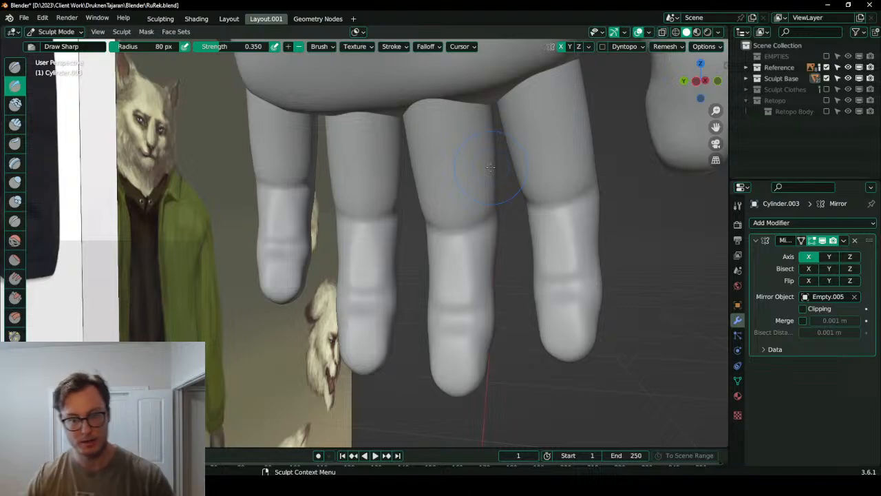
mouse_move(479, 139)
middle_down()
mouse_move(401, 244)
mouse_move(416, 229)
mouse_move(417, 251)
middle_up()
mouse_move(417, 251)
middle_down()
mouse_move(444, 283)
mouse_move(362, 271)
middle_up()
- Scrape the index finger's surface and reshape its bends with the Elastic Deform brush at 80 px radius
key(shift+t)
mouse_move(315, 266)
mouse_down()
mouse_move(310, 250)
mouse_move(320, 249)
mouse_up()
middle_drag(319, 250, 334, 252)
key(g)
drag(311, 286, 332, 259)
drag(296, 177, 297, 186)
drag(283, 156, 288, 151)
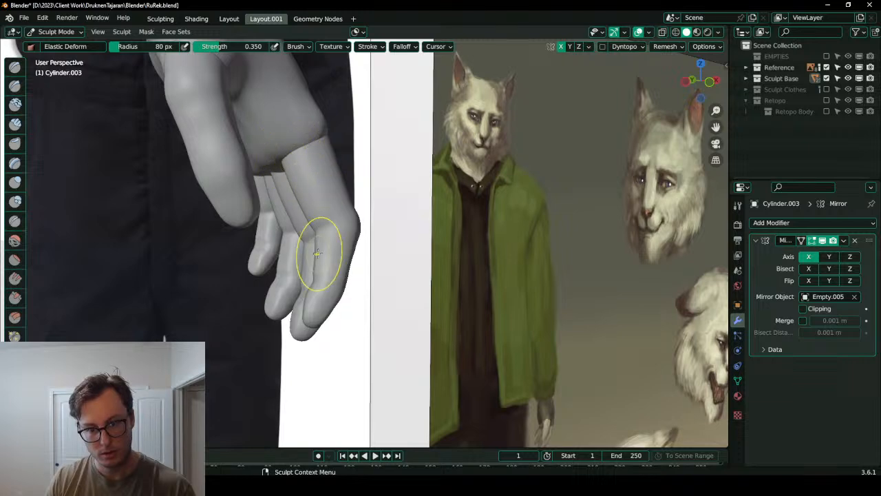
- Flatten the palm side of the index fingertip with the Scrape/Peaks brush, enlarging it to 118 px, and smooth the tip
mouse_move(316, 262)
middle_down()
mouse_move(299, 262)
mouse_move(440, 282)
middle_up()
key(shift+t)
drag(565, 297, 568, 323)
middle_drag(564, 318, 434, 258)
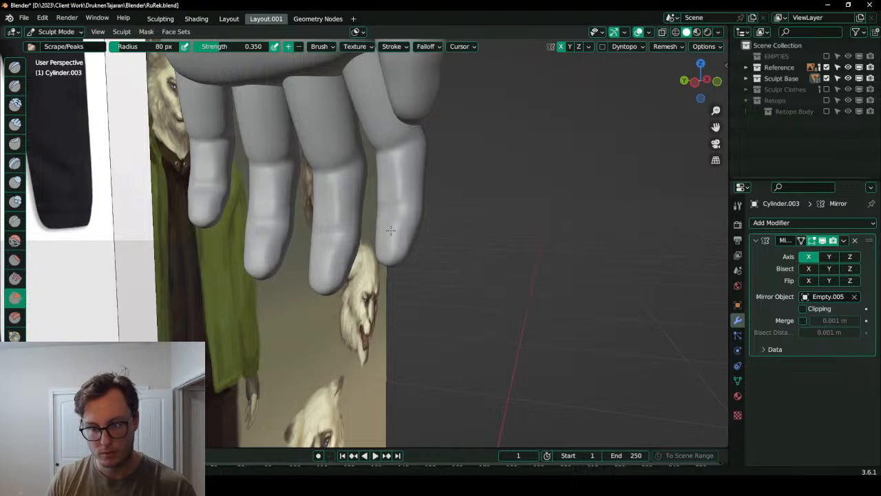
drag(391, 231, 391, 238)
middle_drag(391, 239, 420, 239)
scroll(475, 241, up, 3)
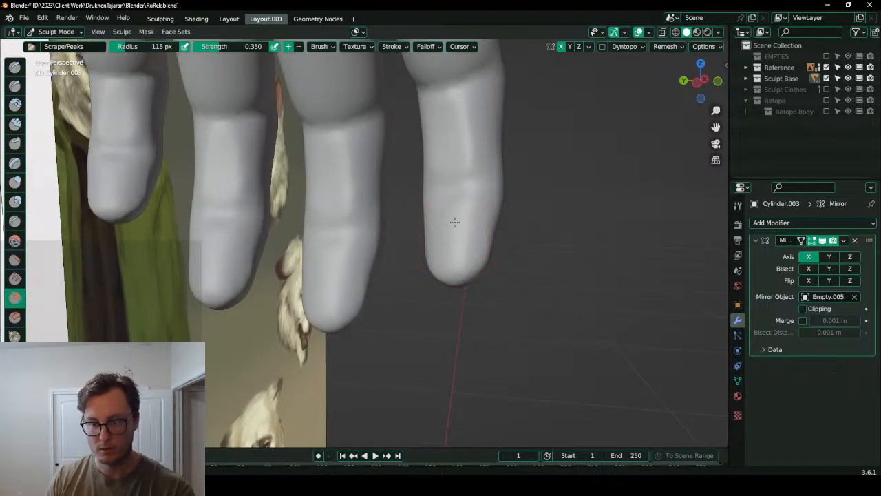
middle_drag(442, 236, 416, 257)
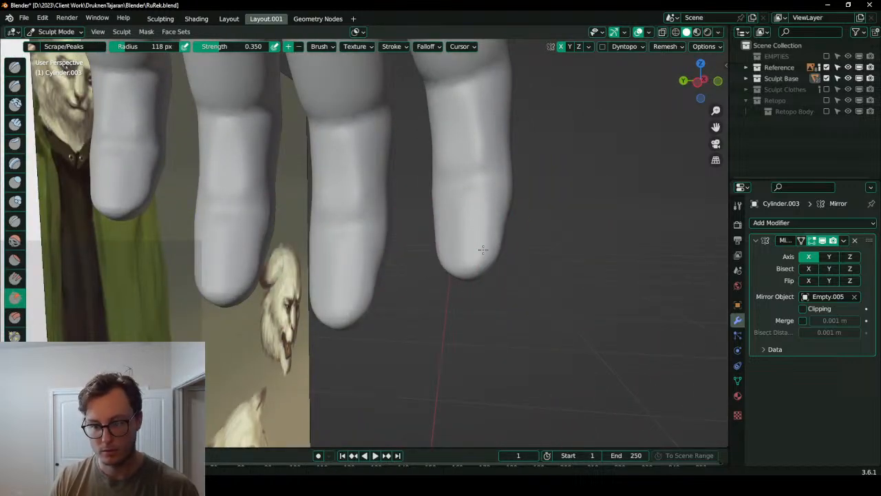
shift+drag(484, 250, 461, 242)
scroll(468, 233, down, 4)
middle_drag(467, 233, 448, 273)
scroll(426, 264, up, 3)
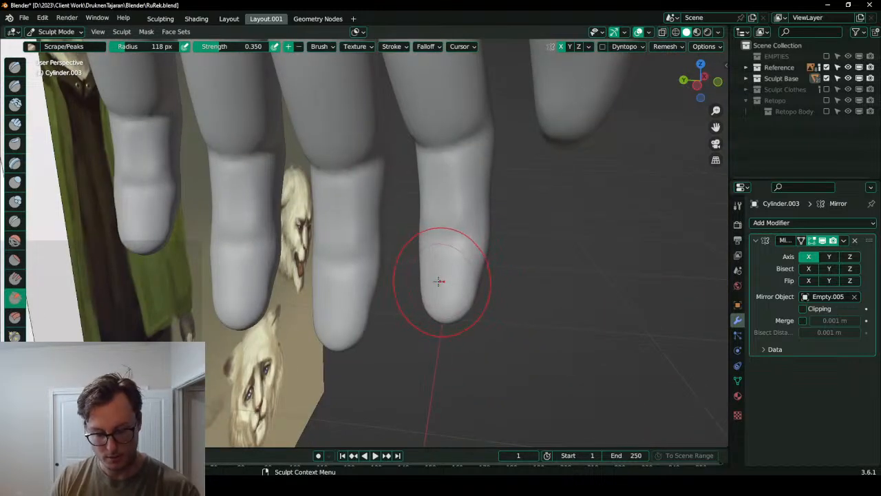
- Switch to the Inflate/Deflate brush and voxel-remesh the index finger mesh
key(i)
middle_drag(433, 273, 407, 267)
scroll(403, 219, up, 4)
shift+middle_drag(545, 213, 411, 197)
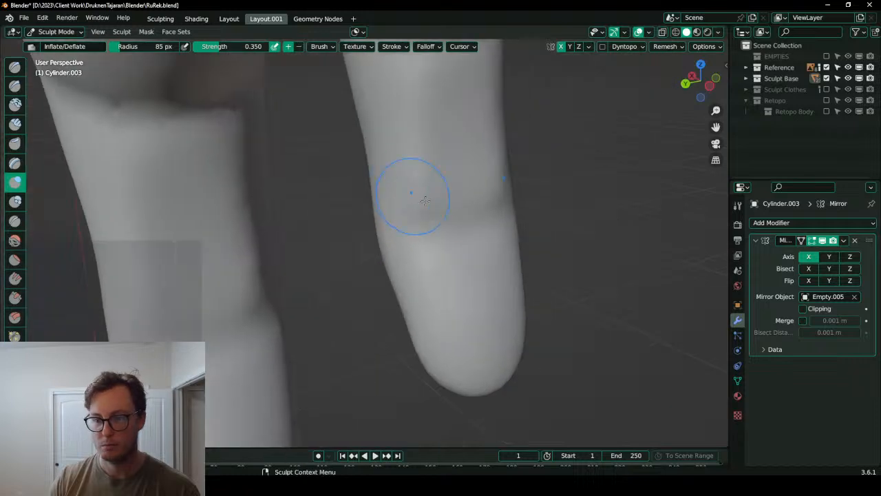
click(667, 47)
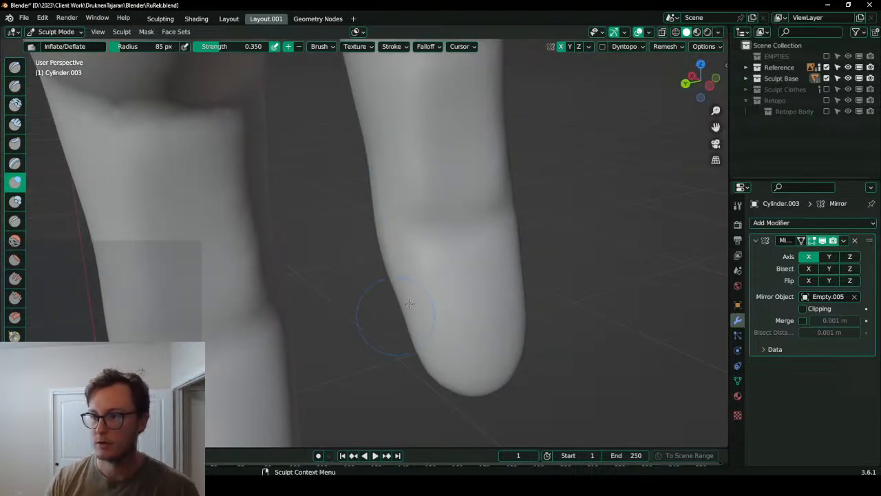
key(ctrl+r)
- Carve a crease across the palm side of the index finger's outer joint with the Draw Sharp brush
scroll(494, 271, down, 4)
middle_drag(494, 271, 429, 227)
key(KP_Enter)
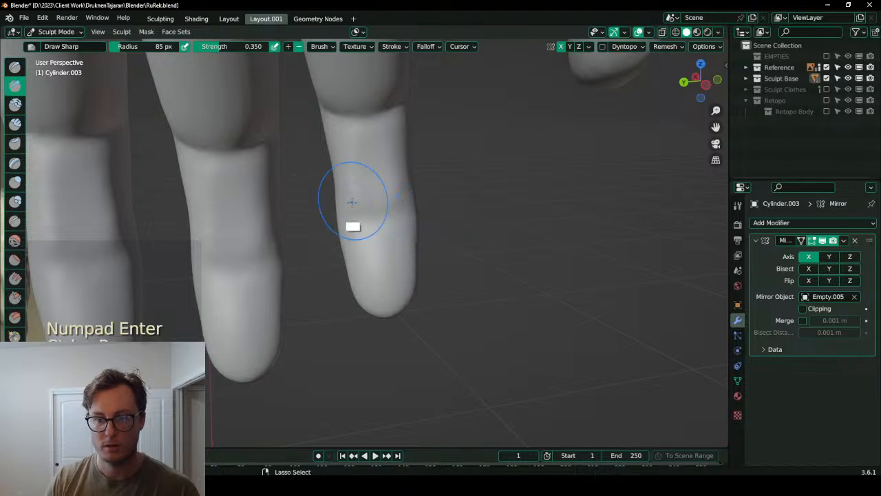
scroll(354, 201, up, 1)
scroll(376, 210, up, 1)
mouse_move(325, 201)
mouse_down()
mouse_move(422, 195)
mouse_move(386, 197)
mouse_up()
mouse_move(393, 198)
middle_down()
mouse_move(451, 201)
mouse_move(368, 224)
mouse_move(334, 219)
middle_up()
- Scrape the palm side of the finger segments with a 115 px Scrape/Peaks brush and smooth the joint creases
key(shift+t)
drag(370, 175, 365, 159)
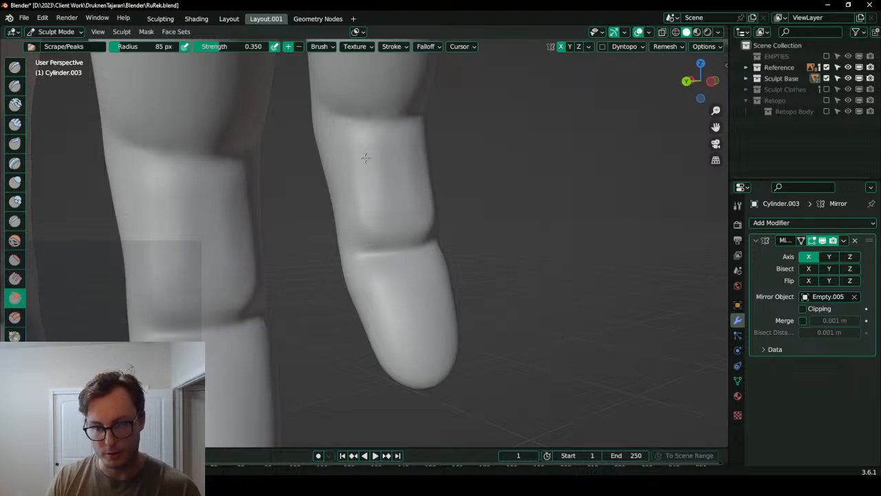
key(f)
click(366, 169)
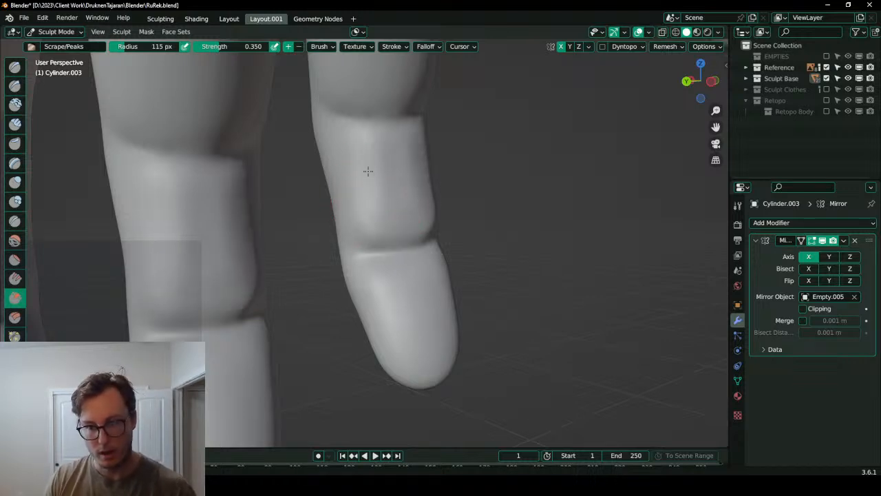
middle_drag(370, 184, 319, 200)
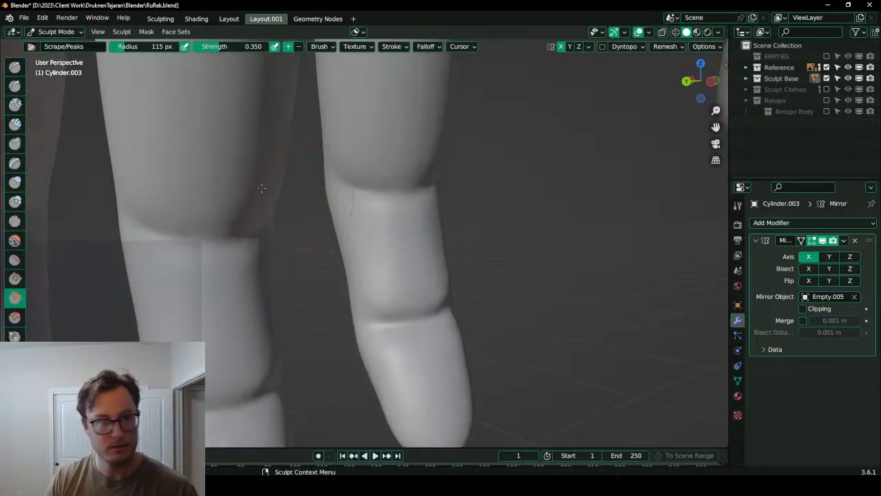
mouse_move(360, 186)
mouse_down()
mouse_move(414, 188)
mouse_move(349, 169)
mouse_up()
mouse_move(350, 159)
middle_down()
mouse_move(431, 157)
mouse_move(391, 153)
mouse_move(417, 197)
middle_up()
mouse_move(413, 309)
shift+mouse_down()
mouse_move(440, 354)
mouse_move(447, 332)
shift+mouse_up()
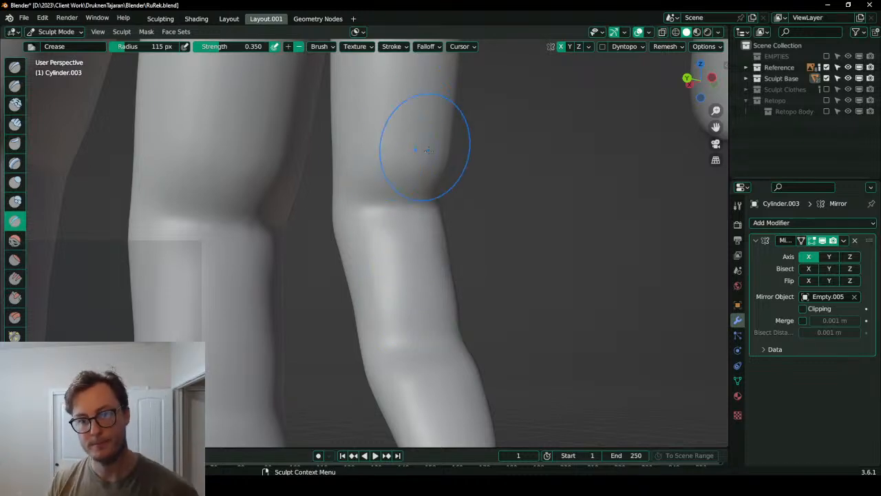
- Push in the inner side of the index finger's middle joint with the Elastic Deform brush at 115 px
scroll(432, 161, down, 3)
key(shift)
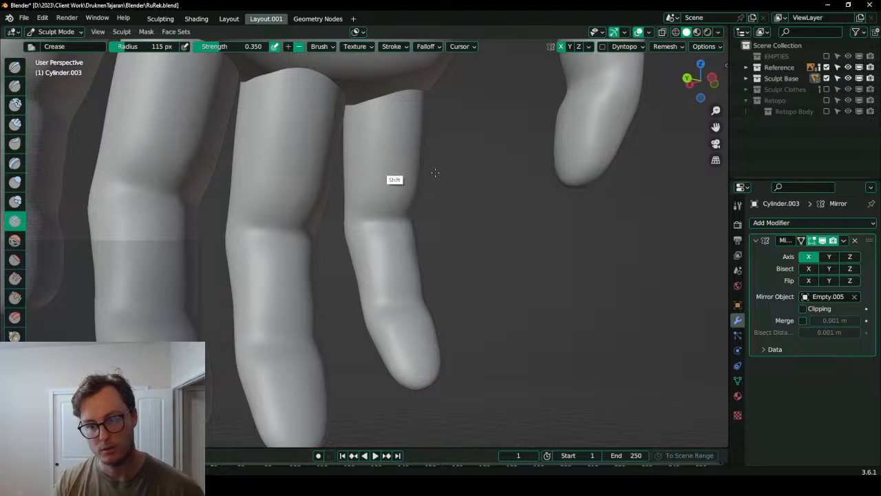
mouse_move(393, 118)
middle_down()
mouse_move(256, 182)
mouse_move(280, 143)
mouse_move(360, 144)
mouse_move(338, 128)
middle_up()
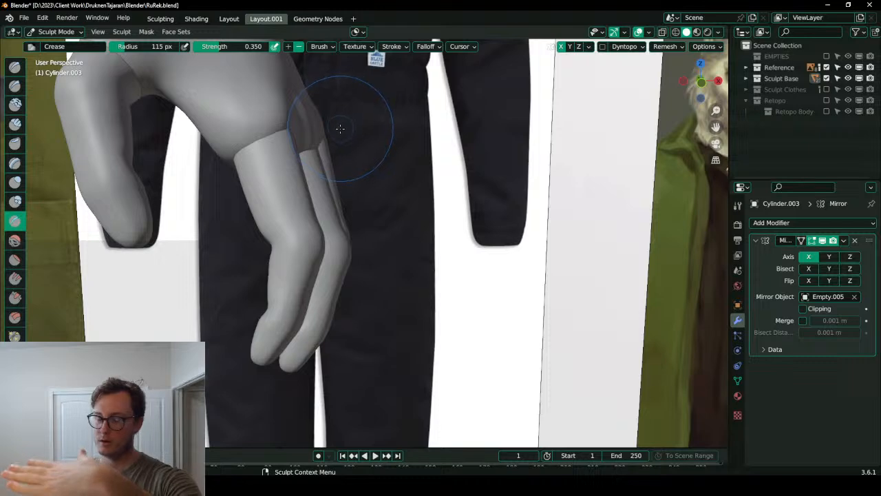
middle_drag(307, 185, 315, 199)
scroll(283, 211, up, 4)
scroll(254, 231, down, 2)
middle_drag(255, 255, 277, 252)
shift+middle_drag(276, 252, 360, 201)
scroll(354, 203, down, 2)
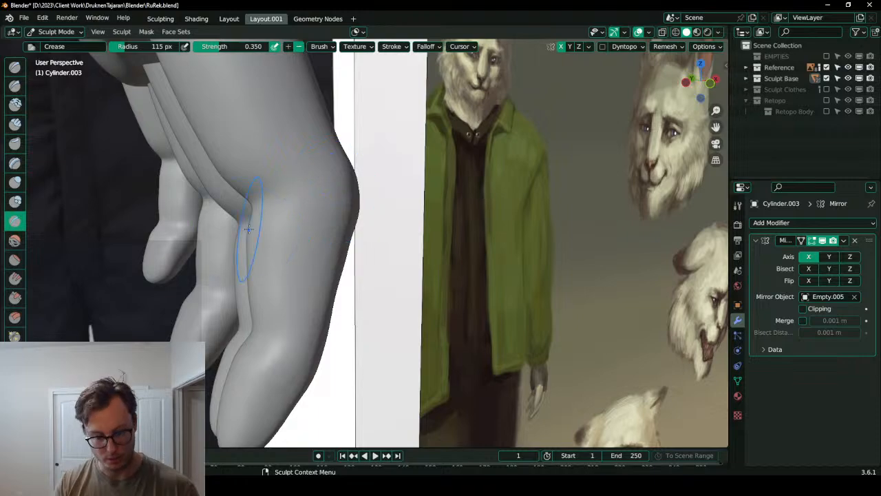
key(g)
mouse_move(251, 209)
mouse_down()
mouse_move(250, 200)
mouse_move(273, 201)
mouse_up()
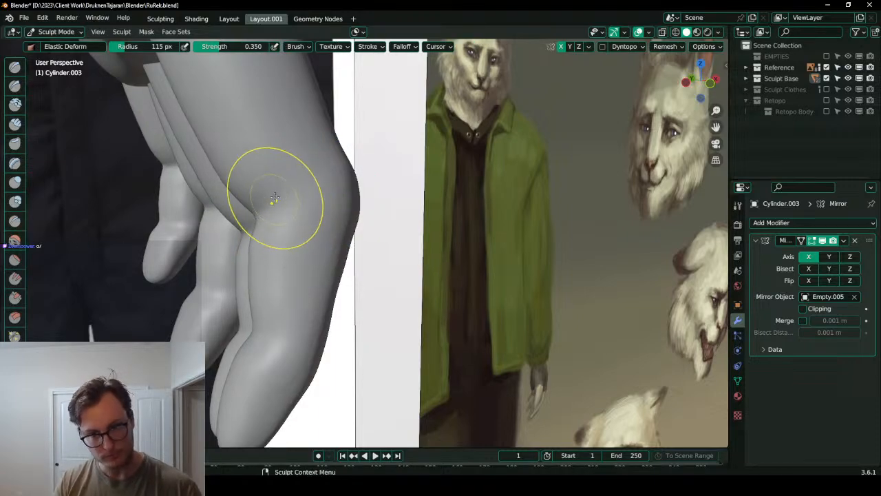
- Sharpen the knuckle on the back of the index finger's middle joint with a 73 px brush
mouse_move(356, 189)
middle_down()
mouse_move(256, 177)
mouse_move(314, 216)
middle_up()
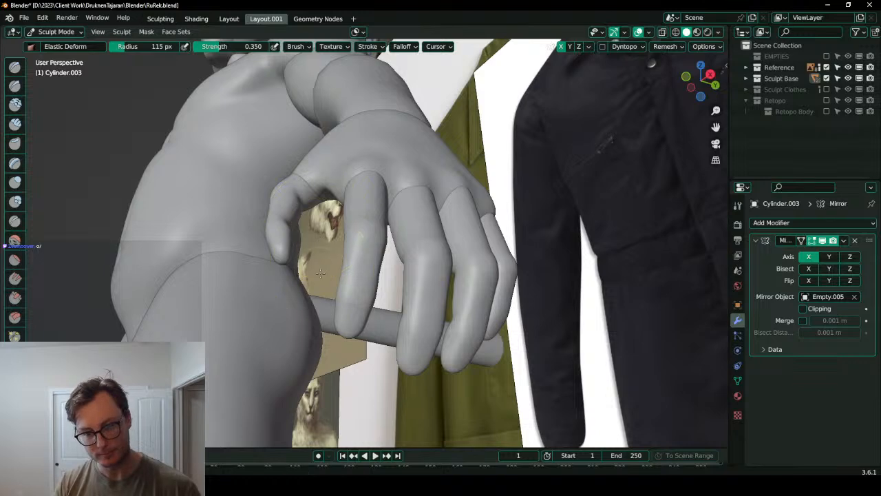
mouse_move(345, 296)
middle_down()
mouse_move(324, 285)
mouse_move(380, 187)
mouse_move(374, 226)
mouse_move(349, 263)
mouse_move(340, 238)
middle_up()
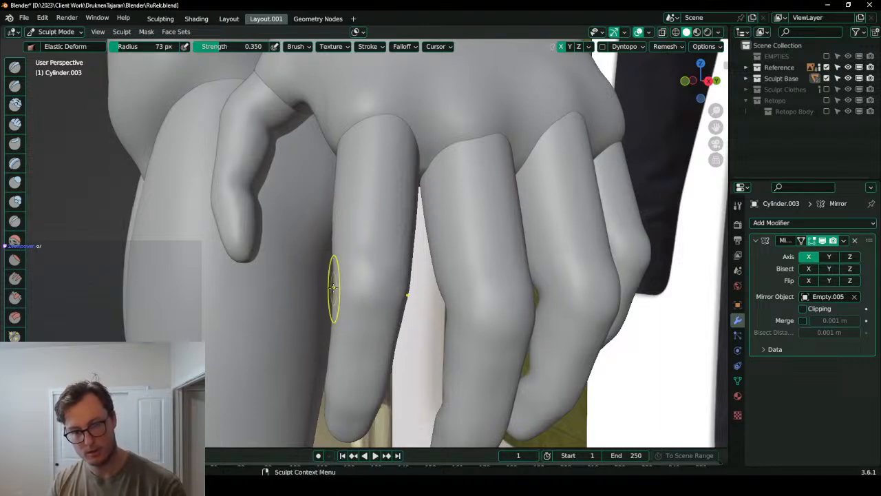
scroll(337, 292, down, 8)
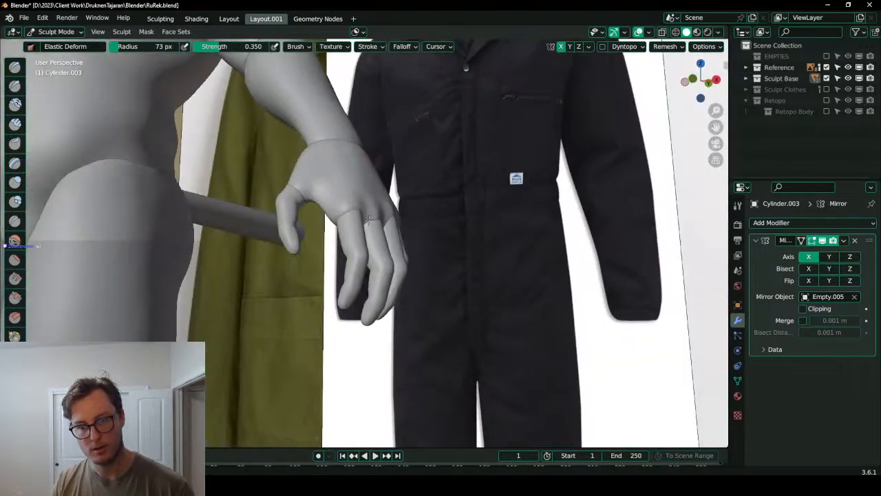
middle_drag(369, 221, 433, 223)
scroll(389, 241, up, 3)
mouse_move(378, 267)
shift+middle_down()
mouse_move(388, 246)
mouse_move(407, 252)
mouse_move(414, 232)
mouse_move(324, 197)
mouse_move(374, 232)
mouse_move(362, 296)
mouse_move(385, 314)
mouse_move(378, 301)
mouse_move(447, 248)
mouse_move(431, 236)
shift+middle_up()
scroll(382, 242, up, 1)
scroll(382, 234, up, 1)
scroll(397, 253, up, 1)
mouse_move(447, 202)
middle_down()
mouse_move(467, 219)
mouse_move(436, 236)
mouse_move(350, 212)
mouse_move(374, 204)
mouse_move(350, 246)
mouse_move(369, 180)
middle_up()
key(d)
mouse_move(345, 142)
ctrl+mouse_down()
mouse_move(400, 179)
mouse_move(378, 166)
ctrl+mouse_up()
- Scrape the back of the index finger below the knuckle and adjust its outer segment with Elastic Deform at 73 px
key(s)
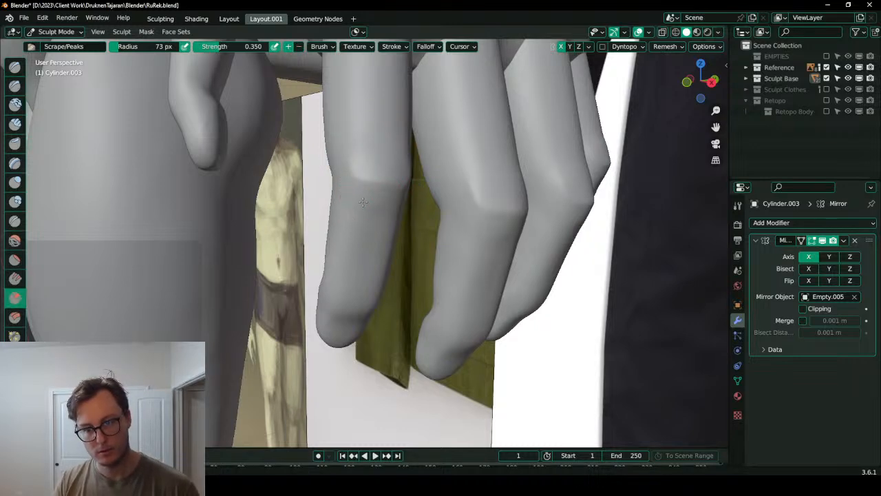
mouse_move(354, 190)
middle_down()
mouse_move(414, 180)
mouse_move(401, 179)
mouse_move(370, 208)
mouse_move(341, 186)
mouse_move(372, 196)
mouse_move(356, 210)
middle_up()
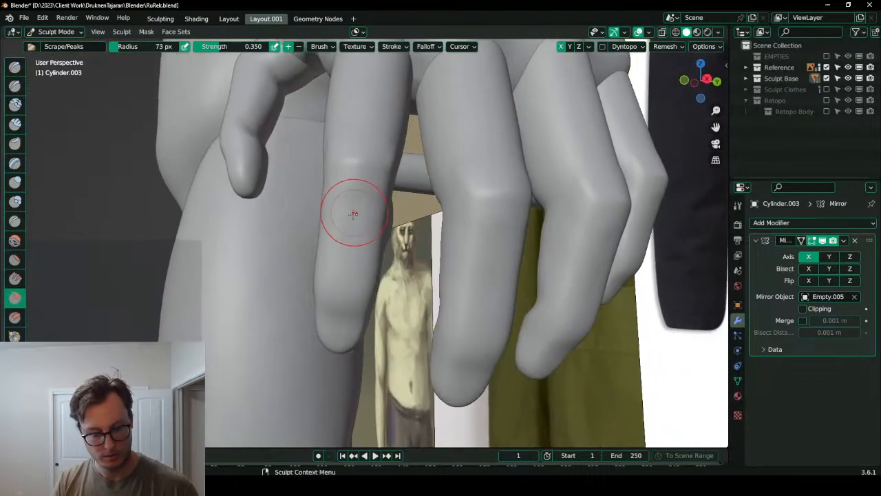
middle_drag(329, 243, 339, 242)
key(g)
drag(325, 246, 330, 253)
drag(321, 294, 312, 287)
mouse_move(303, 257)
middle_down()
mouse_move(328, 238)
mouse_move(336, 272)
mouse_move(307, 255)
mouse_move(319, 224)
middle_up()
middle_drag(318, 224, 468, 195)
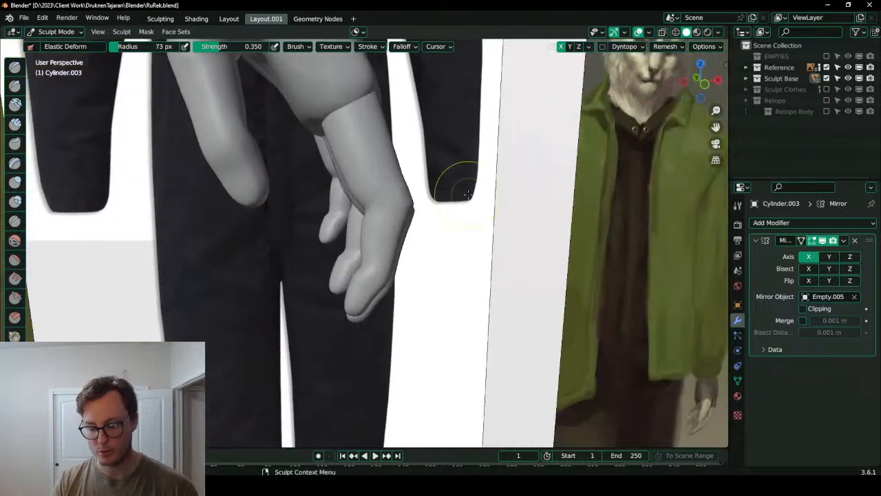
- Refine the index finger's bend from the front view with the Elastic Deform brush at 80 px
key(KP_3)
key(KP_1)
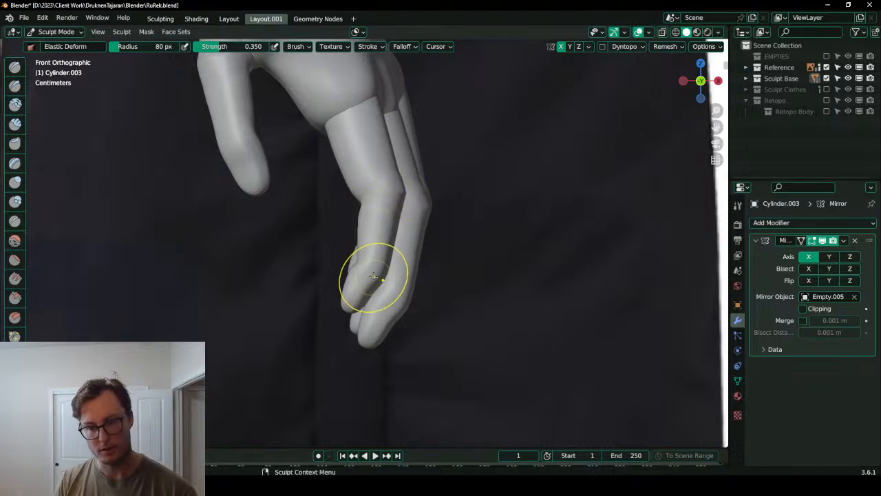
middle_drag(373, 278, 336, 272)
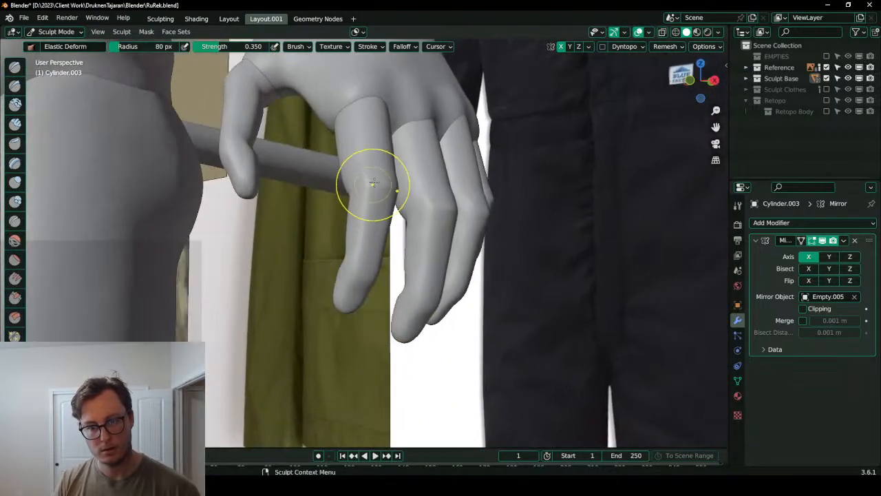
- Carve creases across the palm side of the index finger's joints
mouse_move(380, 188)
middle_down()
mouse_move(403, 216)
mouse_move(400, 176)
mouse_move(370, 236)
mouse_move(352, 189)
mouse_move(404, 167)
mouse_move(382, 183)
mouse_move(418, 172)
mouse_move(426, 190)
mouse_move(416, 197)
mouse_move(415, 189)
middle_up()
key(d)
key(e)
mouse_move(416, 222)
middle_down()
mouse_move(415, 229)
mouse_move(399, 207)
mouse_move(400, 215)
mouse_move(411, 186)
middle_up()
- Flatten and smooth the palm side of the index finger's base segment with the Scrape/Peaks brush at 80 px
key(shift+t)
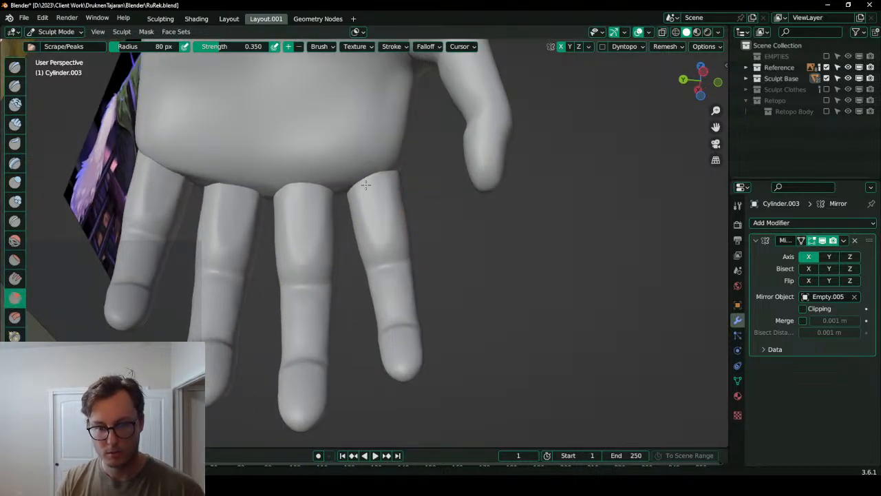
scroll(374, 198, up, 4)
key(shift)
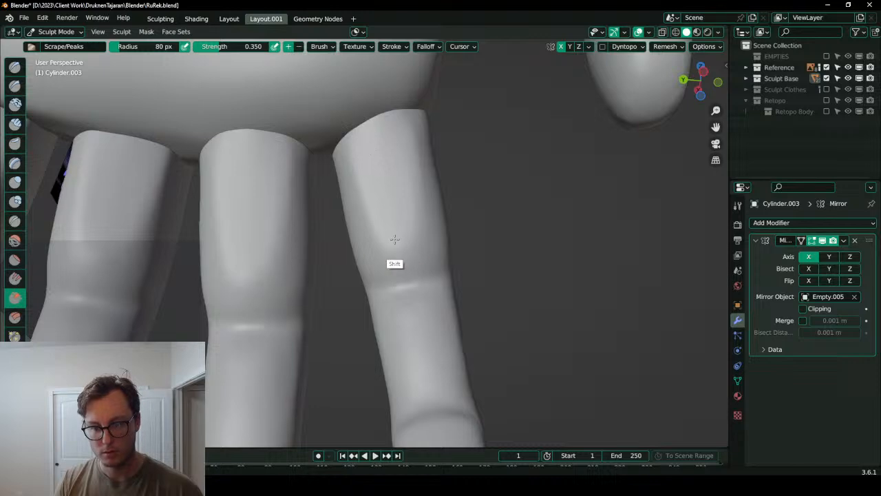
scroll(406, 199, down, 4)
middle_drag(375, 200, 409, 216)
scroll(396, 189, up, 5)
middle_drag(422, 219, 404, 215)
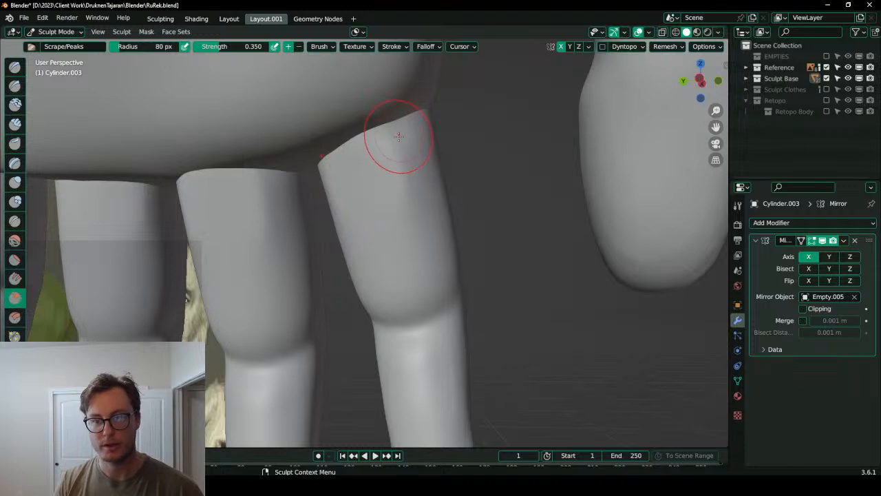
- Leave Sculpt Mode for Object Mode, keeping the index finger mesh selected
mouse_move(393, 163)
middle_down()
mouse_move(407, 164)
mouse_move(404, 185)
mouse_move(416, 180)
mouse_move(405, 157)
mouse_move(290, 164)
mouse_move(214, 197)
mouse_move(140, 196)
middle_up()
key(d)
key(shift+t)
key(ctrl+Tab)
click(198, 182)
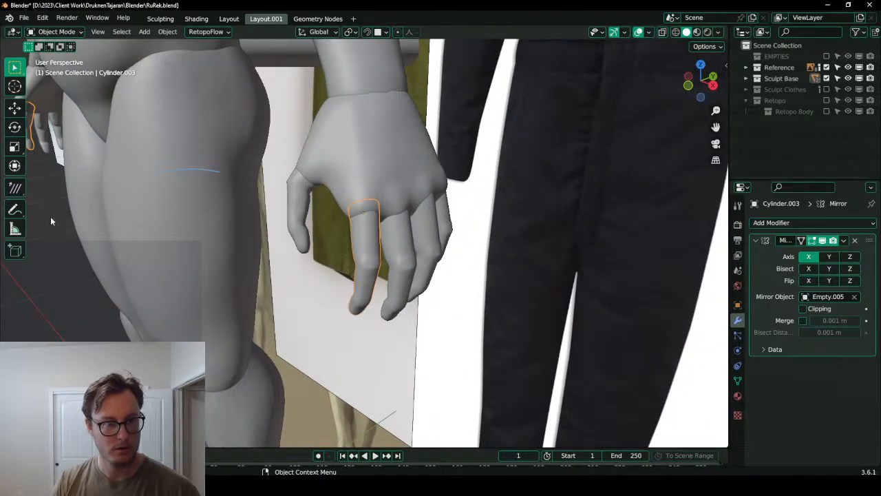
click(15, 209)
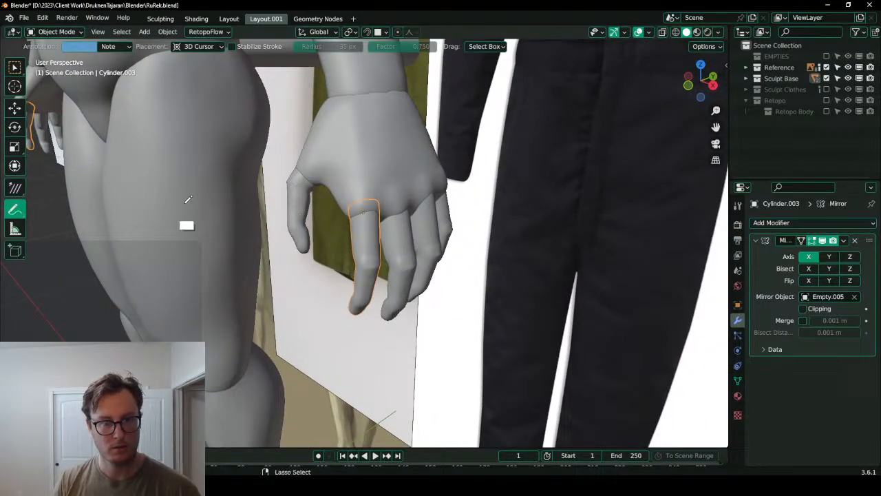
key(ctrl+Tab)
click(262, 220)
key(ctrl+Tab)
click(148, 220)
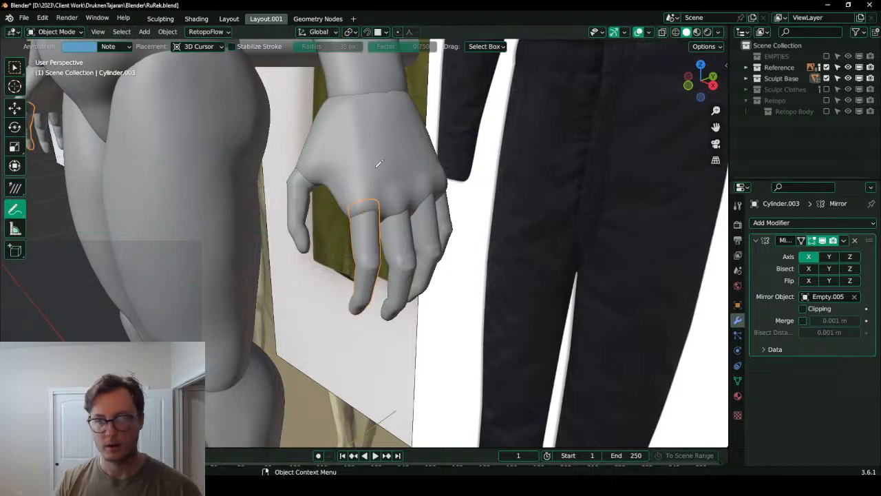
- Show the scene's annotation layer settings in the sidebar and return to the selection tool
key(n)
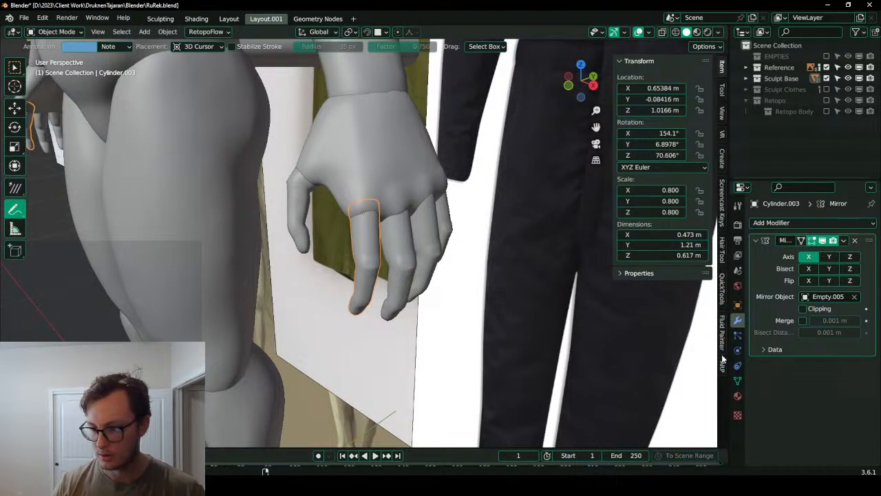
click(722, 113)
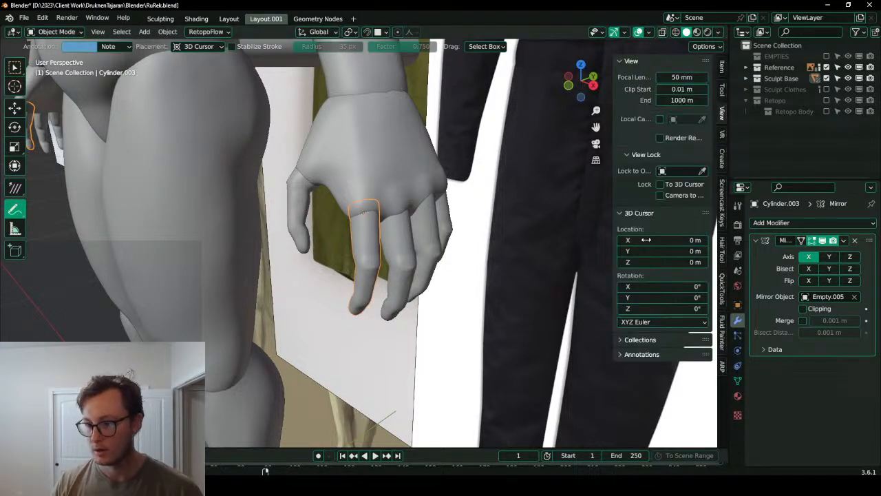
click(633, 354)
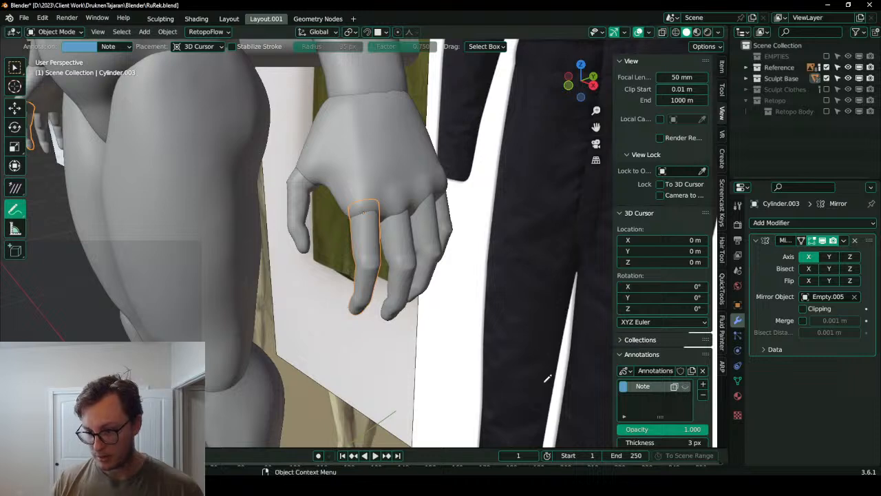
key(ctrl+Tab)
key(w)
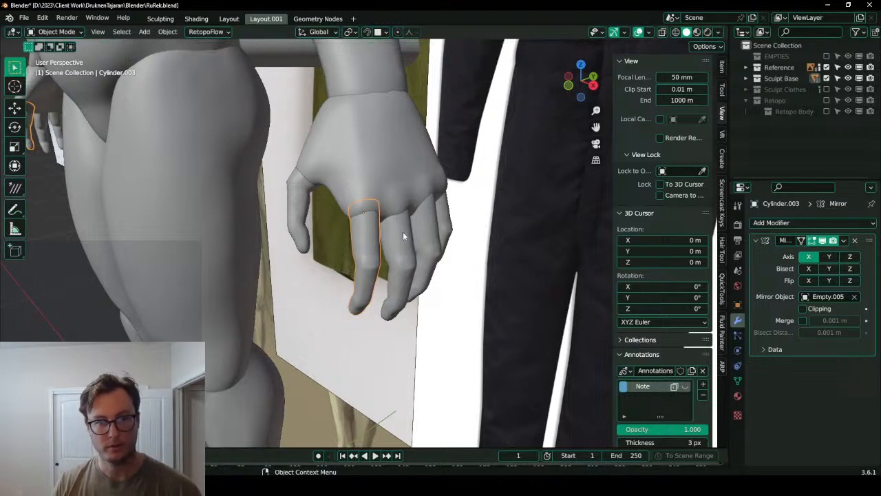
middle_drag(400, 231, 353, 205)
scroll(386, 253, up, 3)
middle_drag(388, 255, 425, 254)
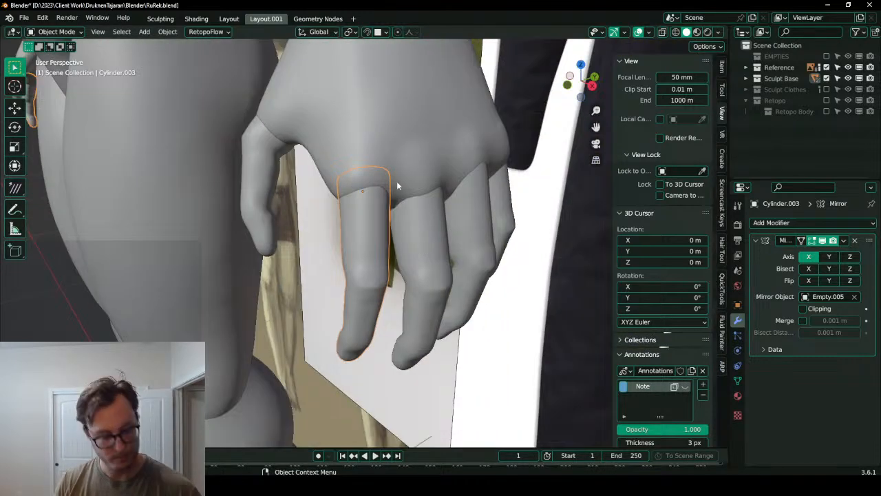
- Enter Sculpt Mode on the hand mesh and switch sculpting to the index finger mesh
click(392, 154)
key(ctrl+Tab)
mouse_move(422, 221)
middle_down()
mouse_move(351, 238)
mouse_move(373, 244)
middle_up()
scroll(327, 241, down, 2)
alt+drag(372, 243, 321, 234)
alt+drag(359, 330, 353, 283)
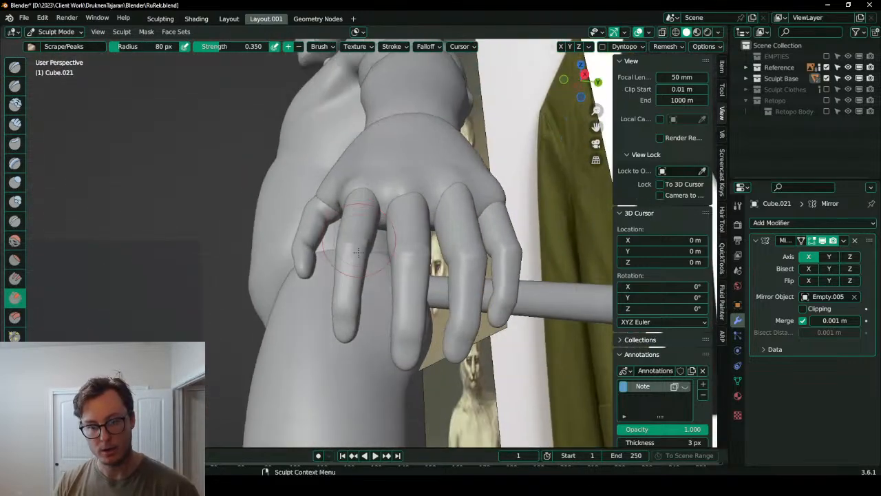
key(alt+q)
- Try to mark the nail on the index fingertip with the Draw Sharp brush at 80 px
mouse_move(338, 316)
middle_down()
mouse_move(348, 320)
mouse_move(349, 275)
middle_up()
shift+middle_drag(357, 303, 365, 200)
mouse_move(365, 259)
ctrl+middle_down()
mouse_move(368, 221)
mouse_move(374, 252)
mouse_move(364, 259)
mouse_move(342, 245)
ctrl+middle_up()
key(d)
mouse_move(310, 233)
mouse_down()
mouse_move(318, 208)
mouse_move(363, 162)
mouse_up()
key(ctrl+z)
- Set the index finger's remesh voxel size to 0.001 m and show its transform values in the sidebar
mouse_move(364, 219)
middle_down()
mouse_move(420, 230)
mouse_move(413, 200)
middle_up()
ctrl+middle_drag(406, 234, 396, 272)
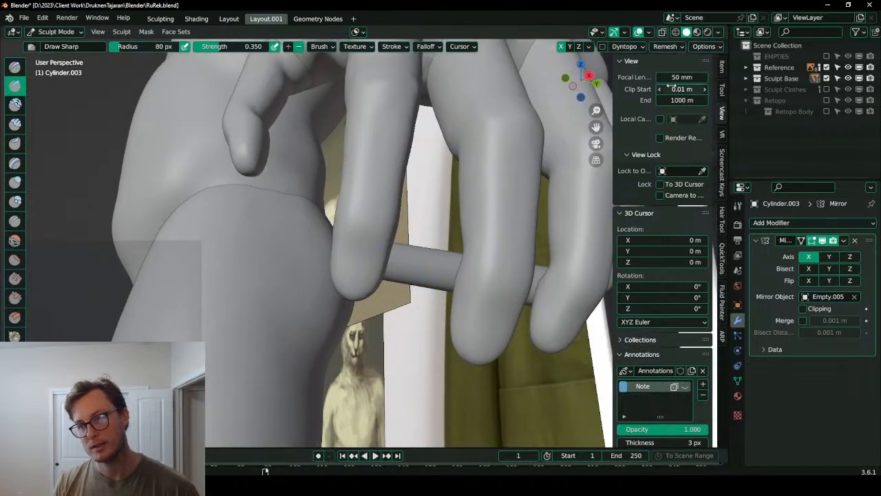
click(675, 47)
click(721, 66)
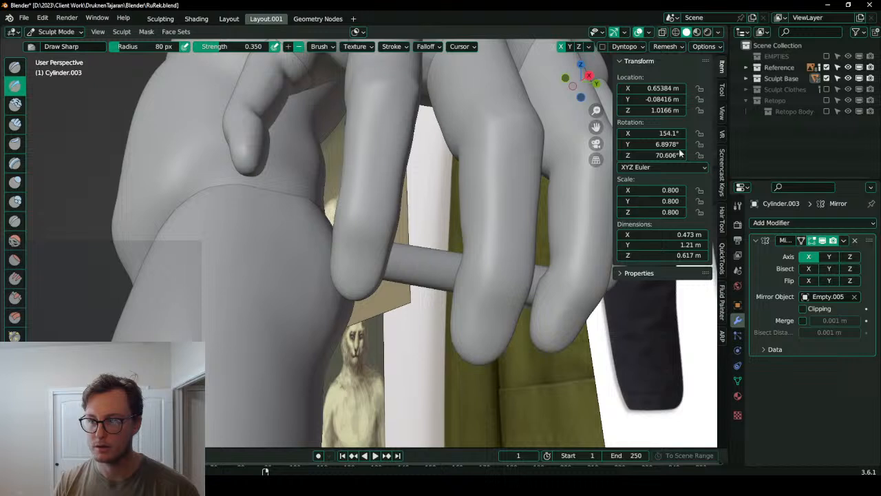
click(667, 48)
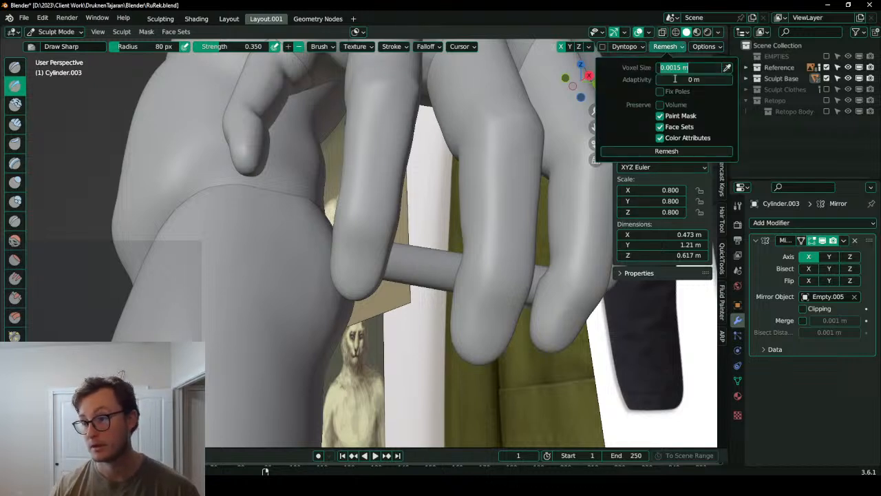
text(.001)
key(Return)
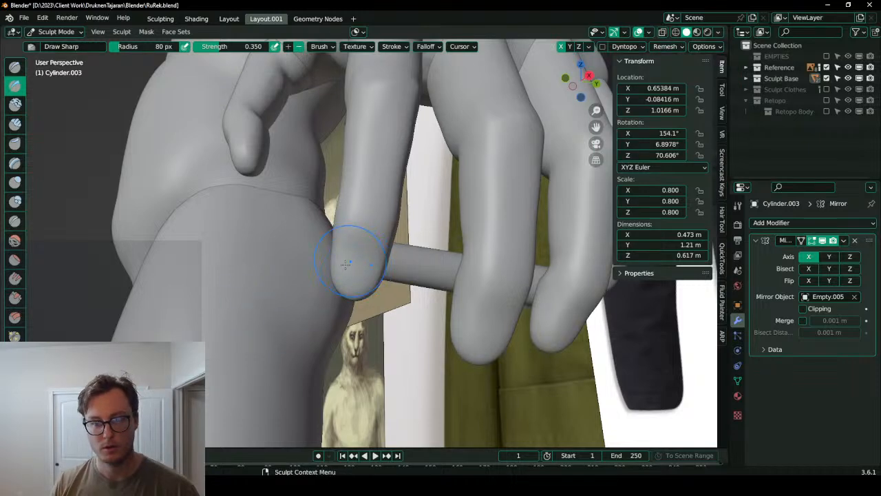
- Try to sculpt the cuticle crease across the back of the index fingertip with Draw Sharp at 45 px
scroll(368, 260, up, 3)
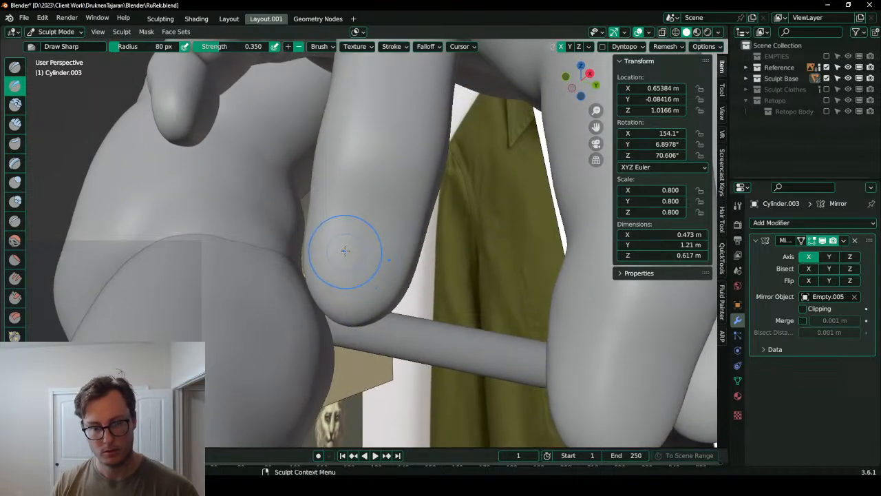
key(bracketleft)
key(bracketleft)
key(bracketleft)
drag(329, 253, 394, 226)
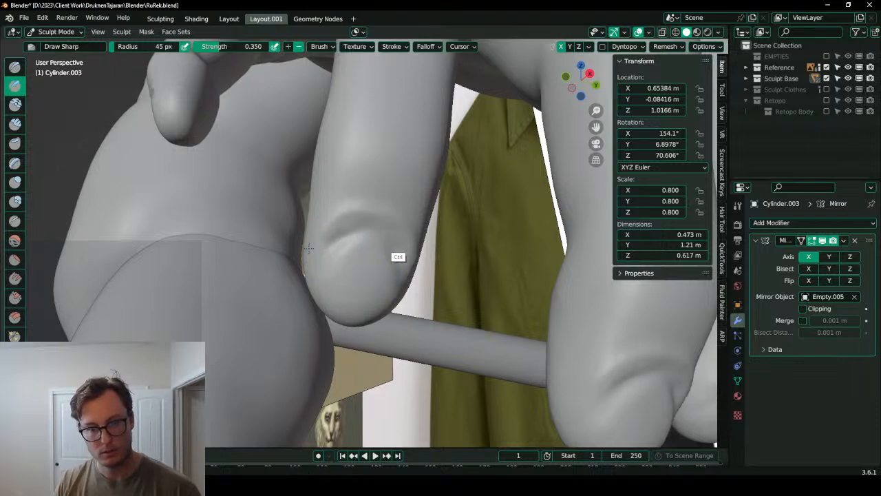
ctrl+drag(333, 228, 383, 219)
mouse_move(335, 232)
middle_down()
mouse_move(358, 254)
mouse_move(341, 252)
middle_up()
key(ctrl+z)
key(ctrl+z)
key(ctrl+z)
key(ctrl+z)
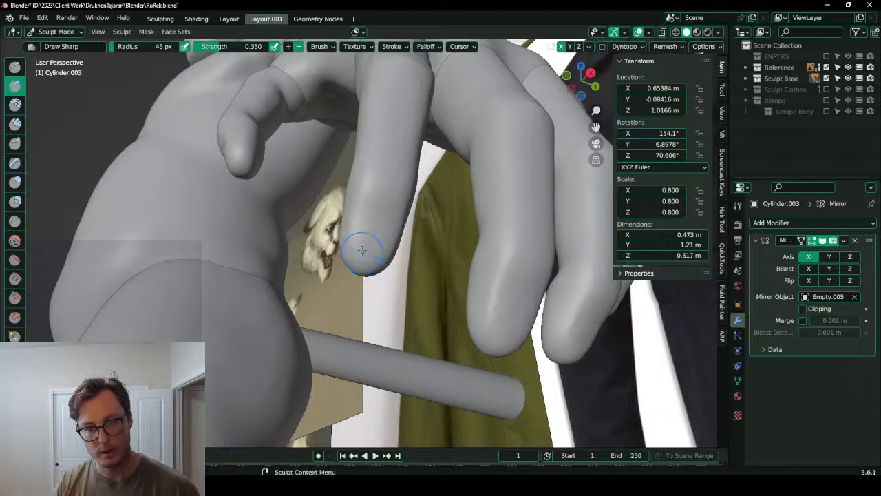
- Adjust the shape of the index fingertip with the Elastic Deform brush at 45 px
middle_drag(351, 253, 323, 272)
key(g)
drag(337, 264, 337, 274)
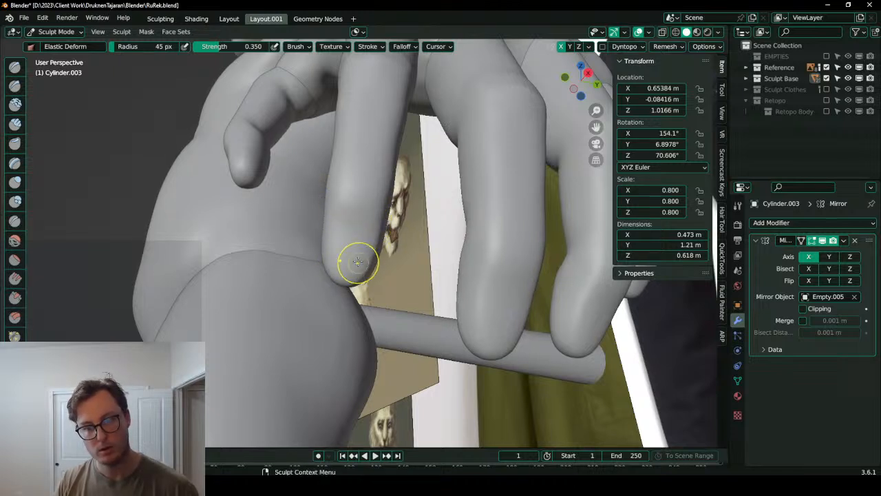
- Paint a mask over the nail area of the index fingertip at 28 px with strength 0.961
key(m)
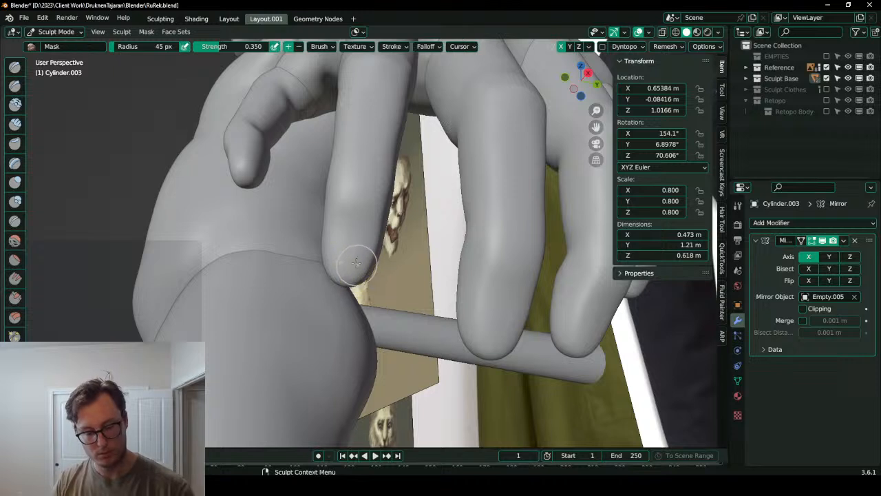
key(bracketleft)
key(bracketleft)
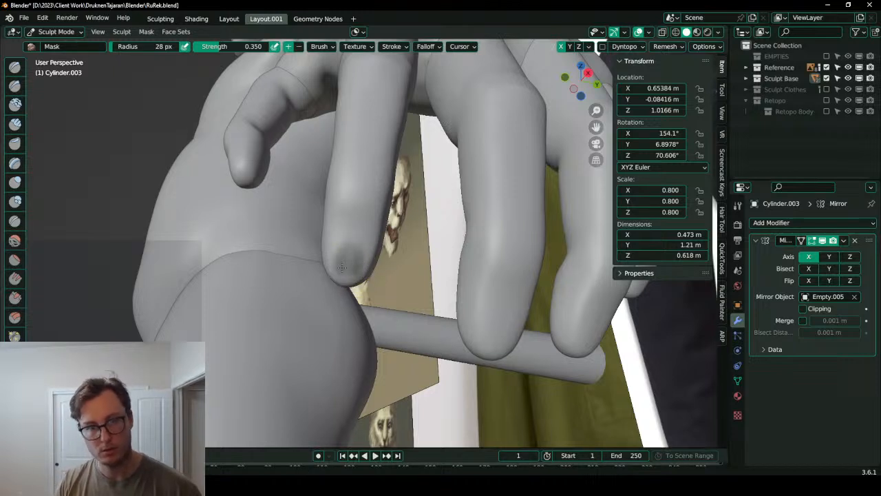
drag(244, 46, 287, 46)
mouse_move(355, 245)
mouse_down()
mouse_move(347, 269)
mouse_move(339, 255)
mouse_up()
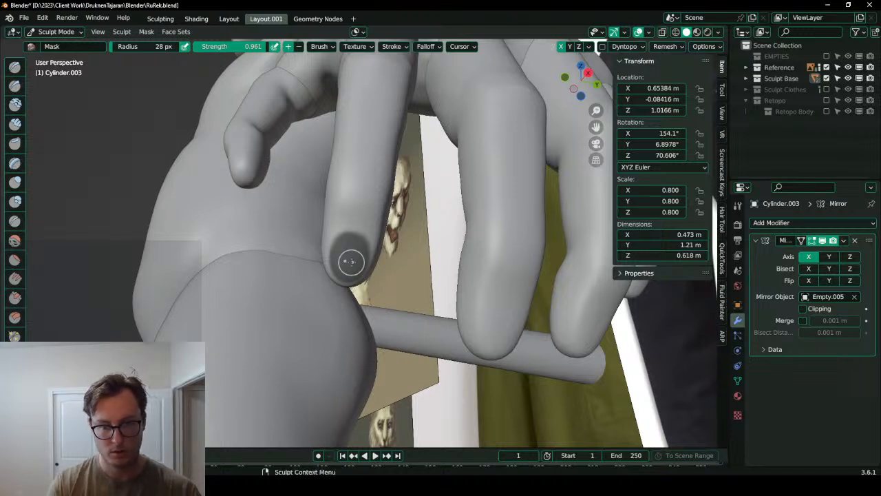
- Raise the skin around the masked nail area with the Draw brush at 41 px
key(x)
key(ctrl+z)
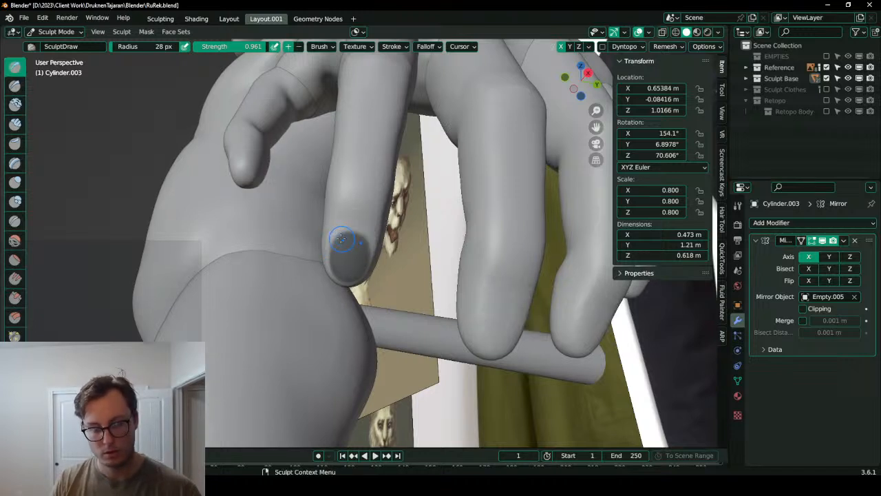
key(x)
mouse_move(332, 255)
mouse_down()
mouse_move(338, 240)
mouse_move(354, 235)
mouse_move(329, 236)
mouse_move(325, 260)
mouse_move(335, 230)
mouse_up()
key(ctrl+z)
key(ctrl+z)
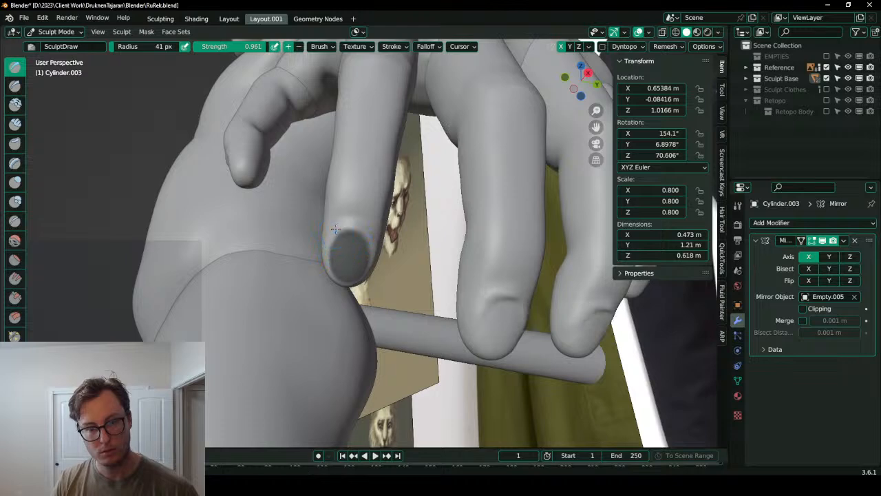
- Invert the mask and puff out the unmasked nail with the Inflate/Deflate brush at 74 px
key(ctrl+i)
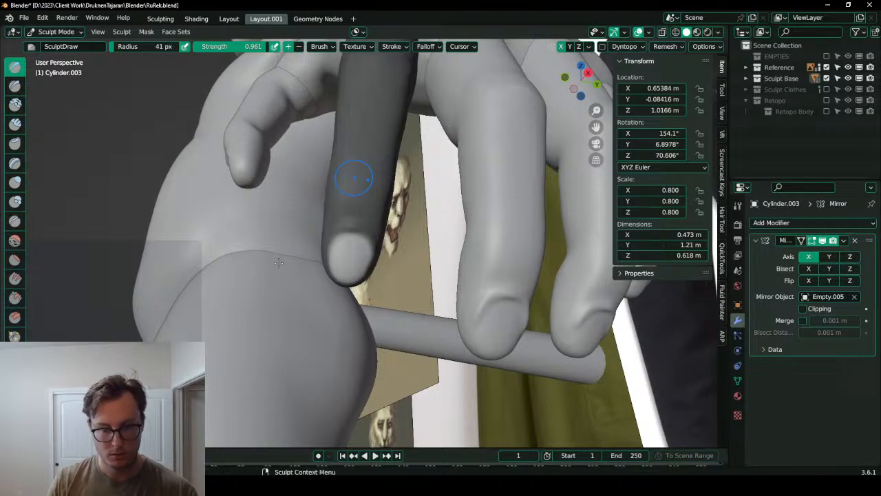
middle_drag(354, 177, 306, 231)
drag(359, 200, 364, 232)
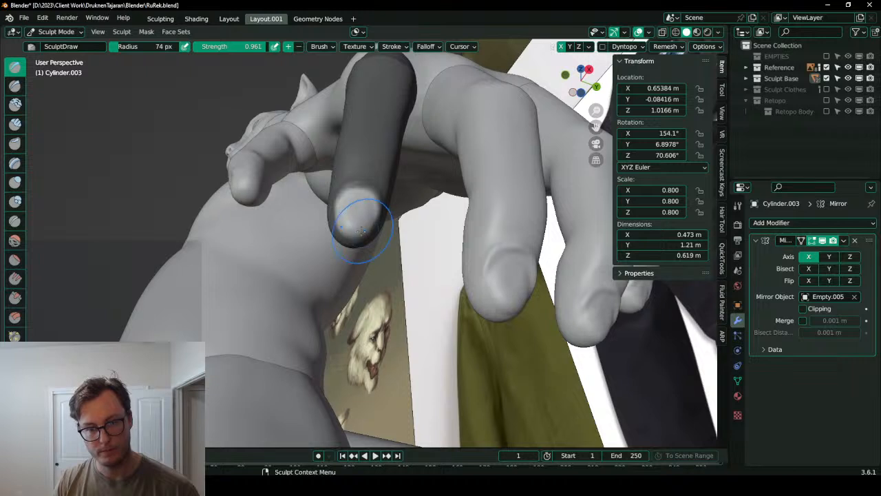
key(ctrl+z)
key(ctrl+z)
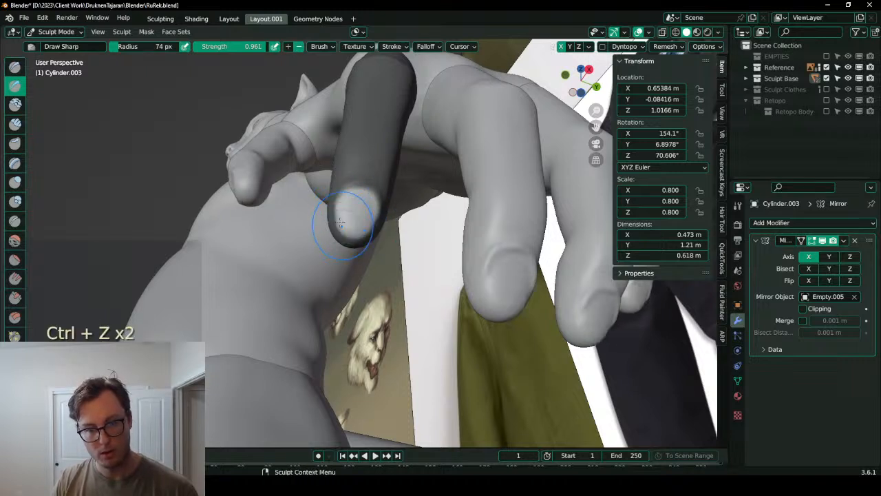
key(i)
drag(353, 204, 352, 220)
mouse_move(352, 222)
middle_down()
mouse_move(314, 205)
mouse_move(378, 253)
mouse_move(335, 301)
middle_up()
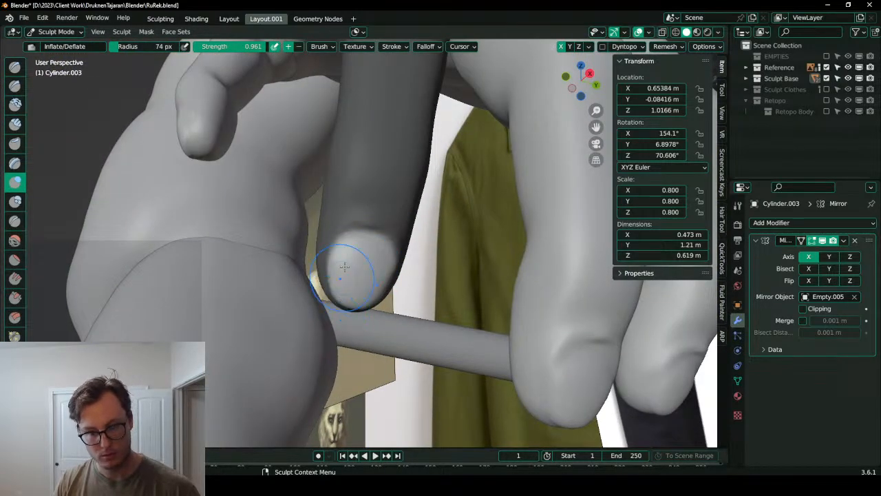
- Invert the mask back onto the nail, inflate the surrounding finger skin at 74 px, and clear the mask
key(ctrl+r)
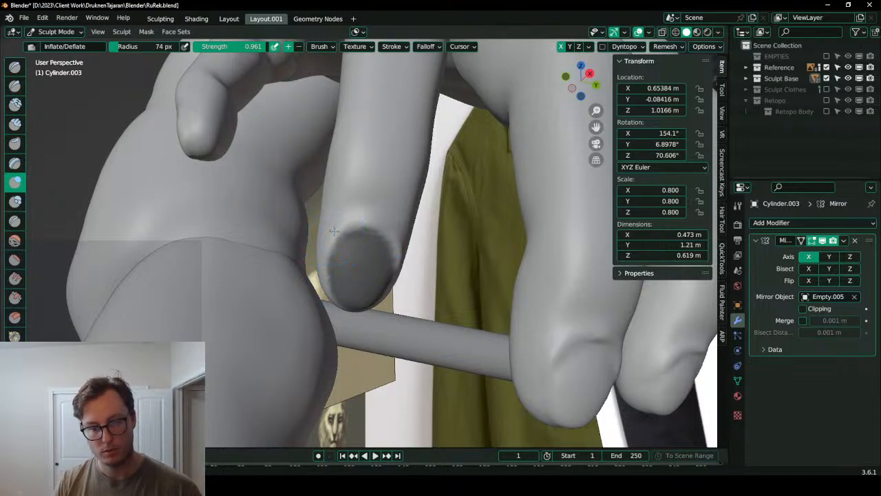
mouse_move(332, 272)
mouse_down()
mouse_move(337, 222)
mouse_move(396, 254)
mouse_move(383, 206)
mouse_up()
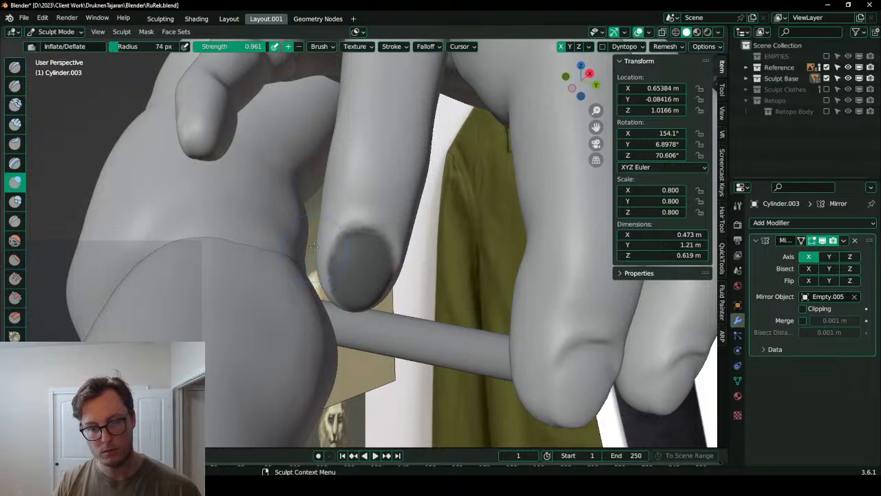
middle_drag(360, 218, 321, 239)
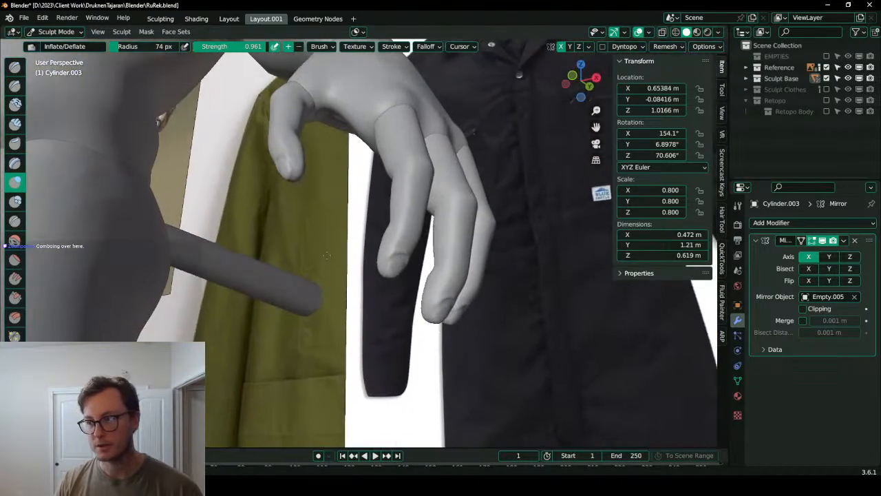
- Reshape the index fingertip with the Elastic Deform brush at 74 px and smooth the palm side of its end segment
middle_drag(327, 256, 322, 250)
scroll(376, 206, up, 4)
shift+middle_drag(387, 279, 341, 180)
shift+middle_drag(343, 143, 353, 224)
mouse_move(354, 224)
middle_down()
mouse_move(350, 168)
mouse_move(347, 181)
mouse_move(407, 243)
mouse_move(406, 257)
middle_up()
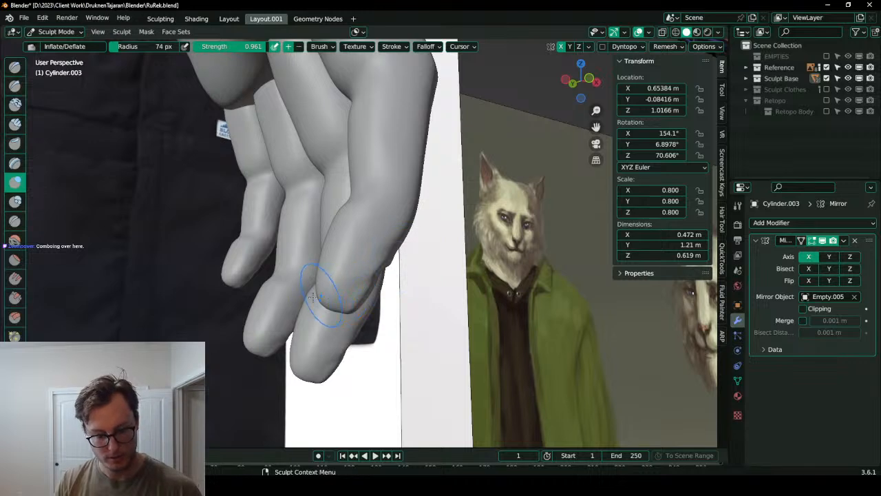
middle_drag(320, 296, 304, 318)
key(g)
mouse_move(385, 301)
middle_down()
mouse_move(324, 296)
mouse_move(397, 283)
mouse_move(414, 296)
middle_up()
mouse_move(388, 311)
mouse_down()
mouse_move(379, 306)
mouse_move(410, 294)
mouse_up()
mouse_move(378, 216)
middle_down()
mouse_move(344, 237)
mouse_move(381, 238)
mouse_move(358, 229)
mouse_move(302, 232)
mouse_move(364, 290)
middle_up()
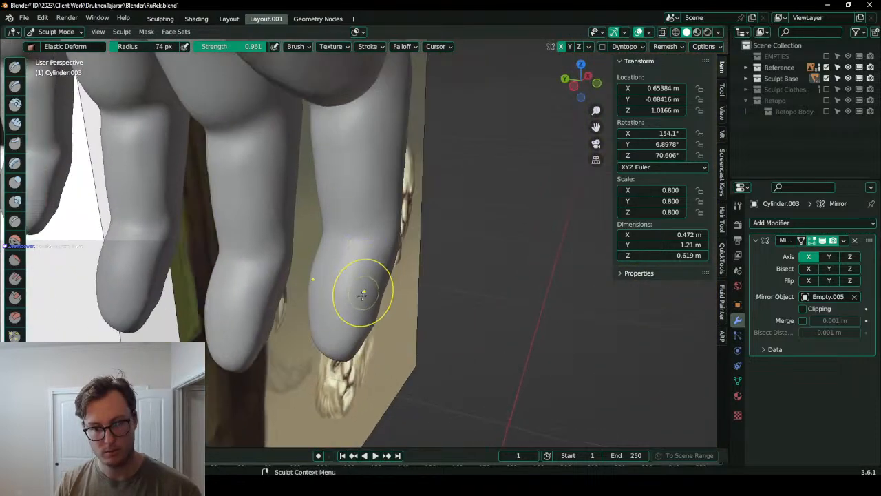
shift+drag(333, 279, 367, 260)
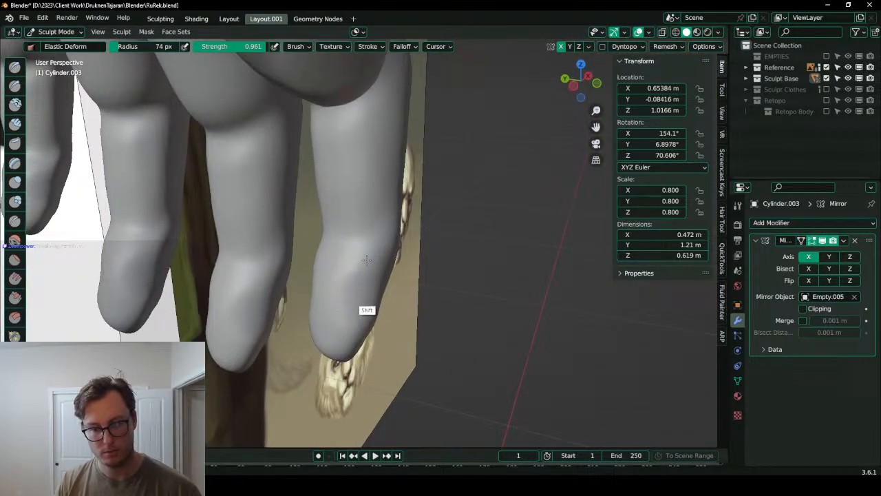
- Adjust the palm-side outline of the index finger's base segment with the Elastic Deform brush at 74 px
mouse_move(367, 309)
middle_down()
mouse_move(266, 246)
mouse_move(318, 272)
mouse_move(344, 236)
middle_up()
key(i)
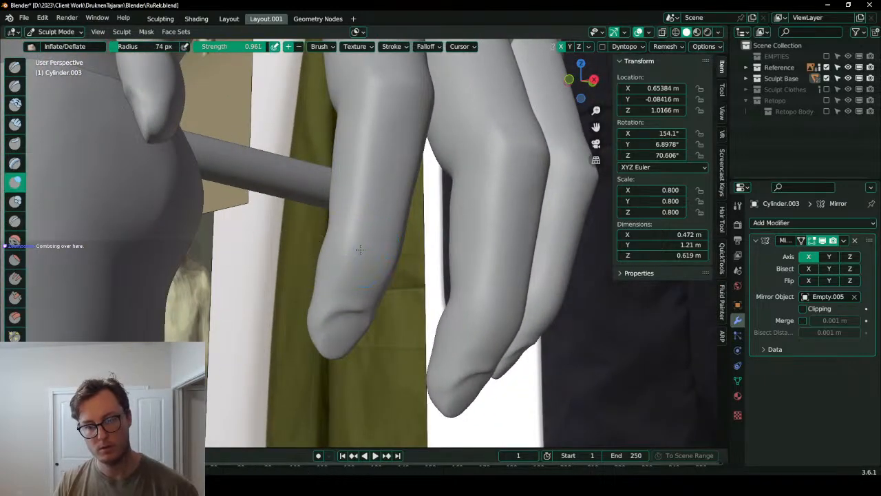
mouse_move(364, 256)
middle_down()
mouse_move(429, 256)
mouse_move(383, 249)
mouse_move(358, 264)
mouse_move(358, 230)
mouse_move(375, 201)
mouse_move(347, 193)
mouse_move(375, 218)
mouse_move(376, 205)
mouse_move(360, 240)
middle_up()
middle_drag(358, 276, 370, 300)
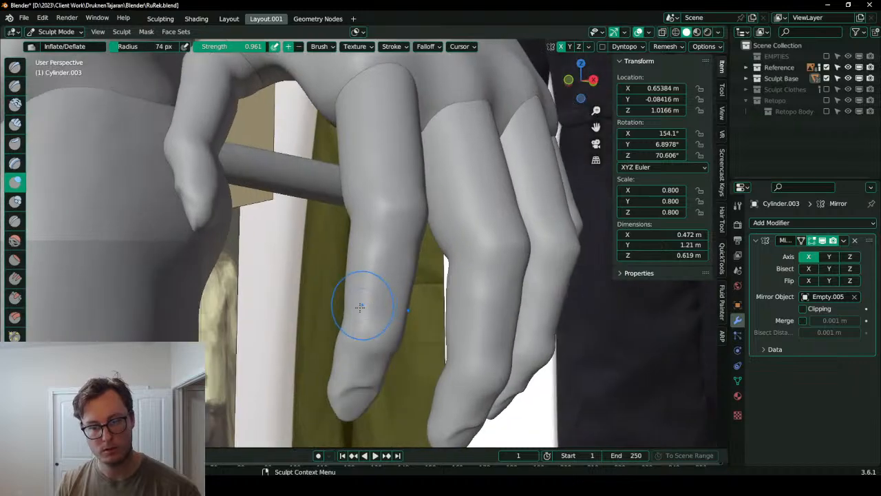
scroll(363, 307, up, 1)
mouse_move(373, 250)
middle_down()
mouse_move(349, 363)
mouse_move(289, 303)
mouse_move(252, 289)
mouse_move(354, 301)
mouse_move(401, 232)
mouse_move(387, 296)
mouse_move(373, 232)
middle_up()
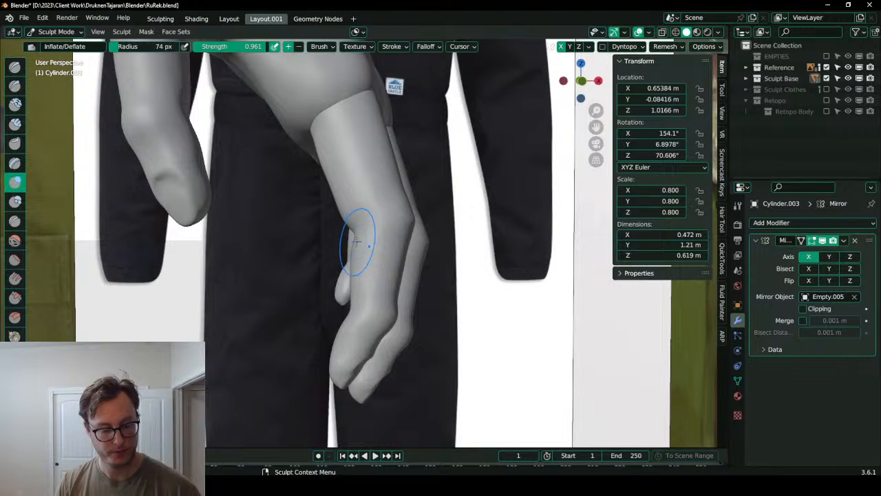
scroll(368, 246, up, 2)
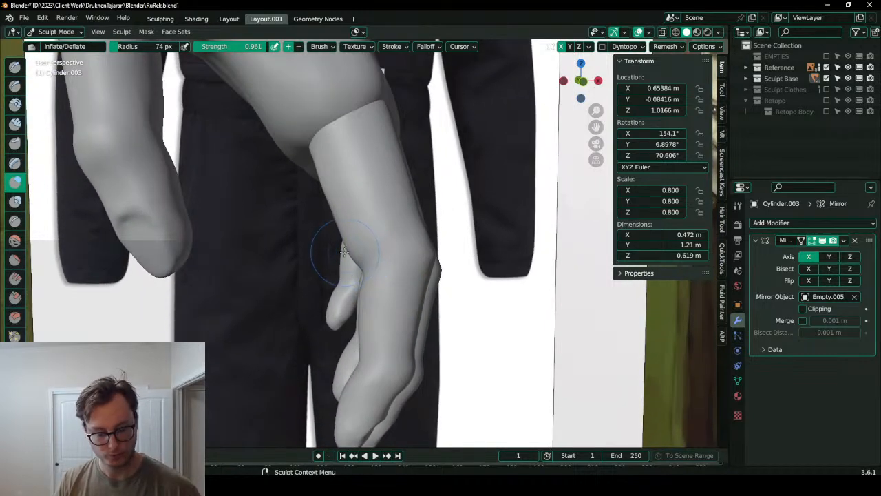
key(e)
scroll(347, 252, up, 3)
scroll(347, 251, down, 2)
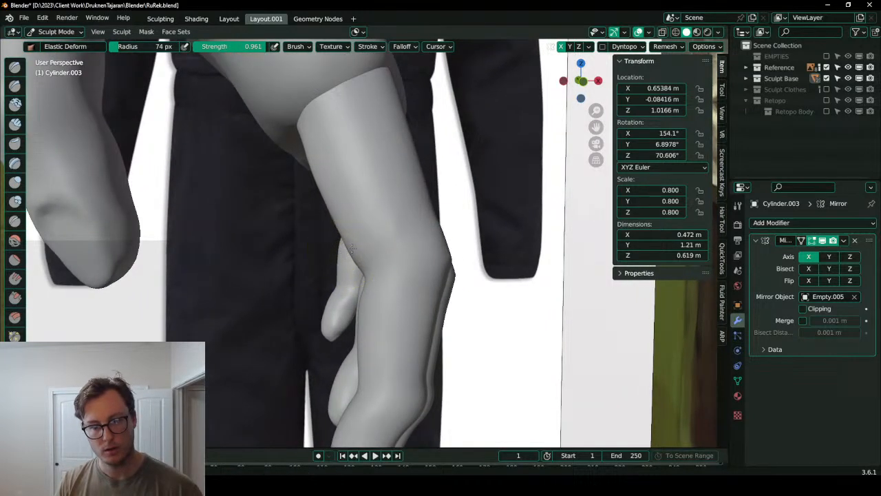
drag(314, 152, 300, 118)
- Switch sculpting to the hand mesh and pull its thumb-side edge outward with the Elastic Deform brush at 74 px
mouse_move(317, 179)
middle_down()
mouse_move(375, 190)
mouse_move(360, 207)
mouse_move(427, 226)
mouse_move(393, 205)
mouse_move(385, 182)
mouse_move(345, 207)
mouse_move(332, 184)
middle_up()
mouse_move(332, 184)
middle_down()
mouse_move(308, 127)
mouse_move(348, 219)
middle_up()
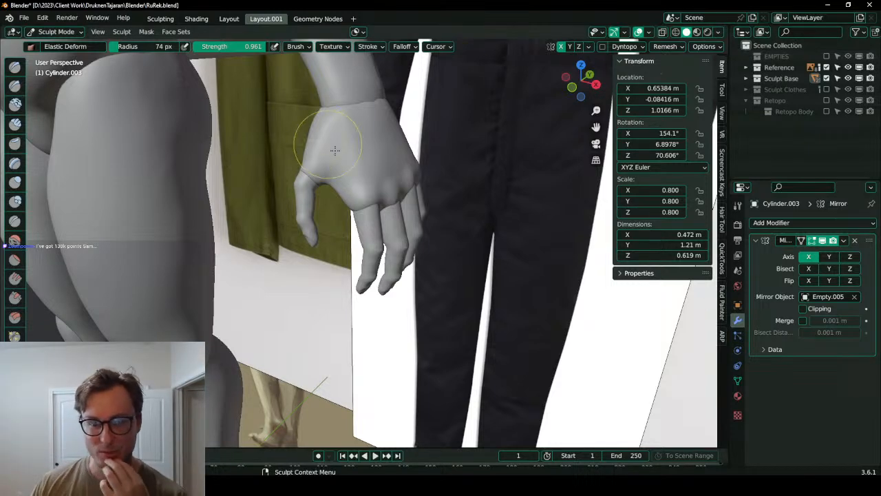
mouse_move(352, 159)
middle_down()
mouse_move(326, 149)
mouse_move(386, 211)
mouse_move(409, 213)
middle_up()
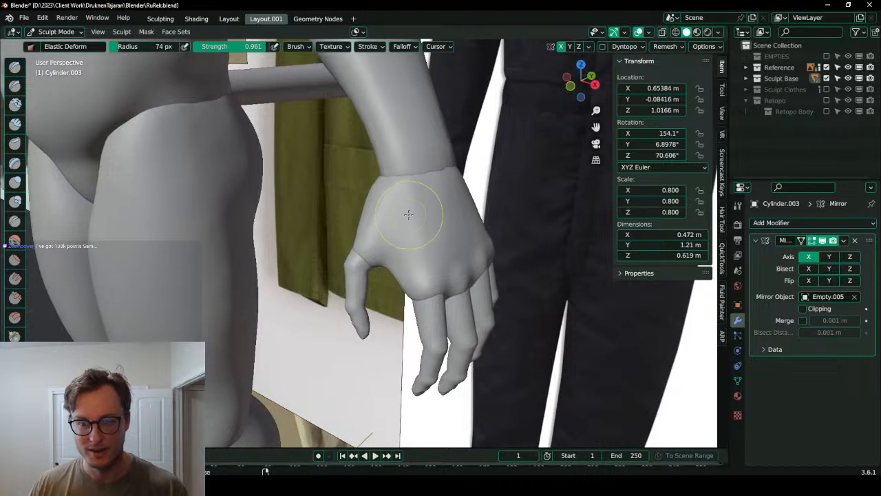
key(alt+q)
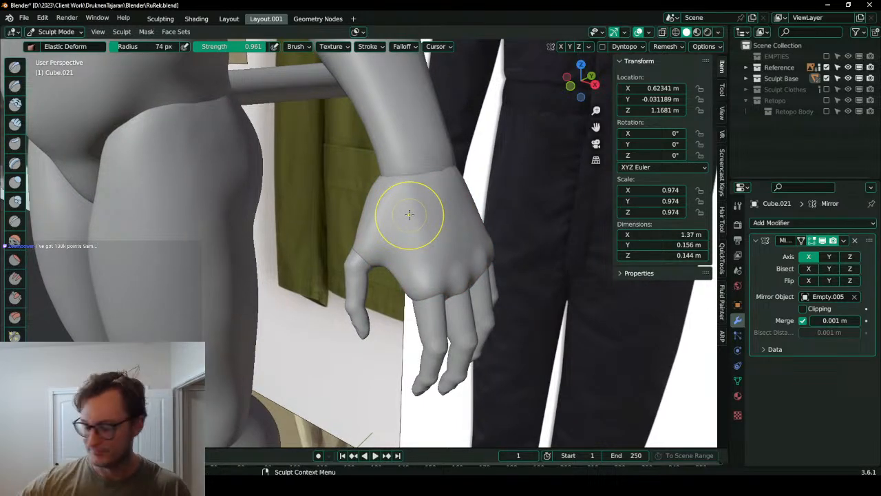
ctrl+middle_drag(365, 340, 368, 262)
mouse_move(371, 233)
mouse_down()
mouse_move(361, 223)
mouse_move(350, 238)
mouse_up()
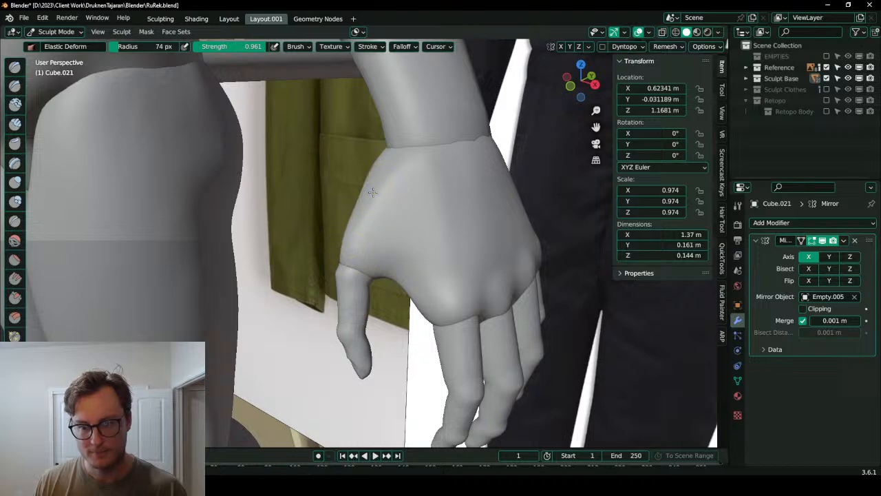
- Refine the hand's shape around the thumb base from several angles with Elastic Deform
middle_drag(409, 164, 387, 175)
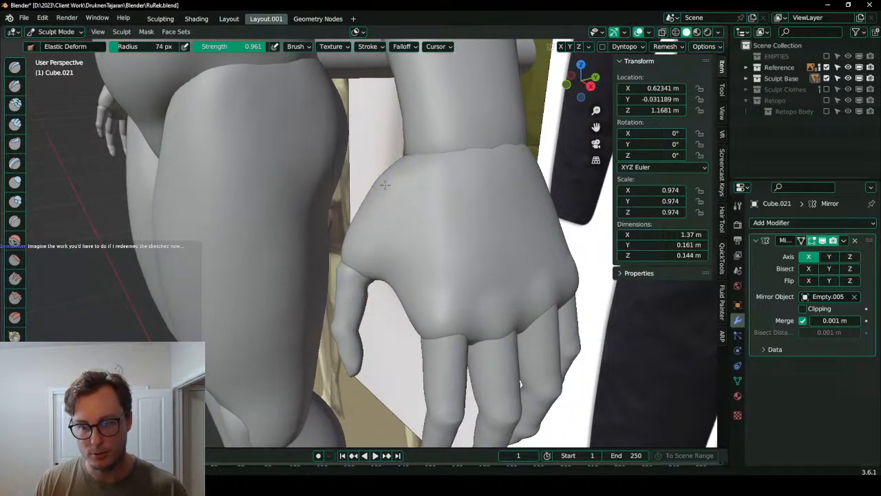
middle_drag(387, 207, 372, 224)
scroll(317, 296, up, 2)
drag(324, 305, 313, 317)
middle_drag(314, 316, 443, 291)
drag(361, 322, 350, 322)
mouse_move(353, 311)
middle_down()
mouse_move(370, 322)
mouse_move(340, 336)
middle_up()
drag(346, 297, 348, 282)
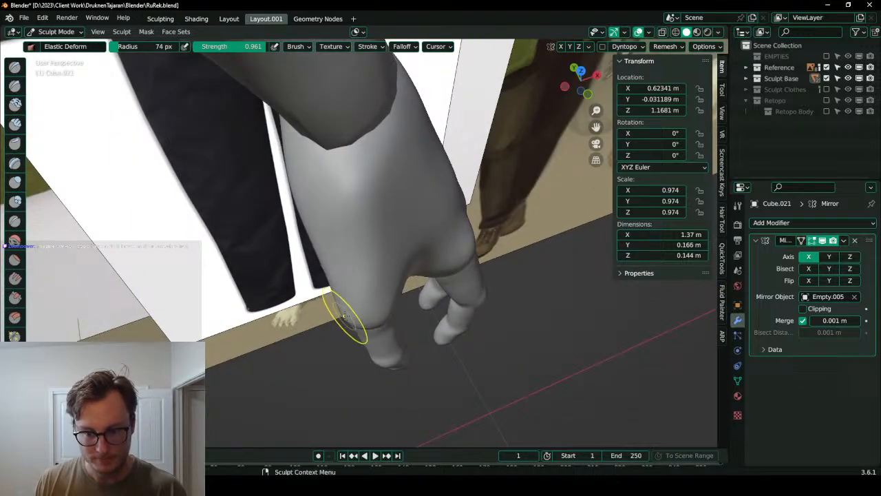
- Pull the hand mesh's knuckle edge towards the finger base with the Elastic Deform brush at 74 px
middle_drag(365, 320, 387, 302)
drag(386, 303, 387, 322)
middle_drag(350, 319, 372, 266)
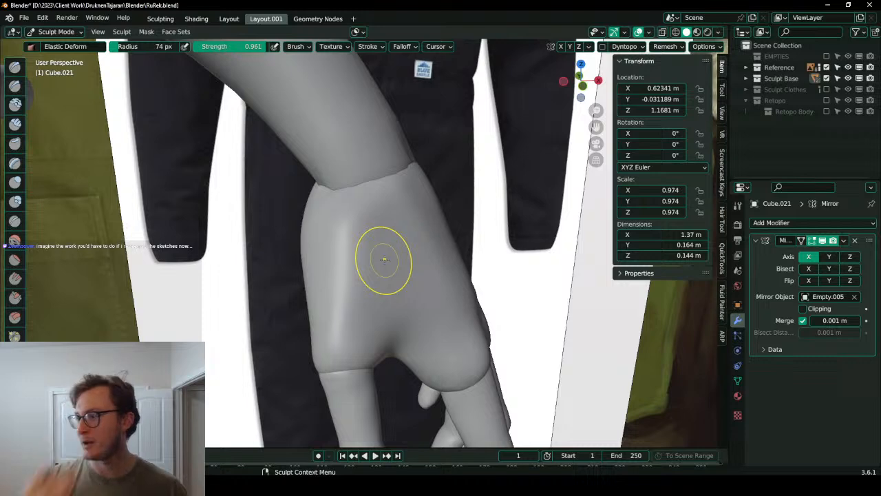
mouse_move(371, 255)
middle_down()
mouse_move(407, 256)
mouse_move(379, 266)
middle_up()
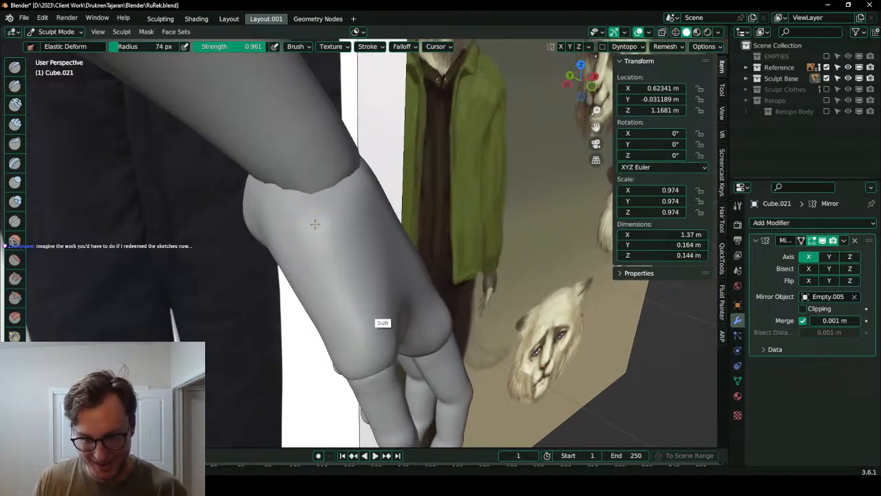
mouse_move(349, 276)
middle_down()
mouse_move(384, 291)
mouse_move(378, 258)
mouse_move(236, 250)
middle_up()
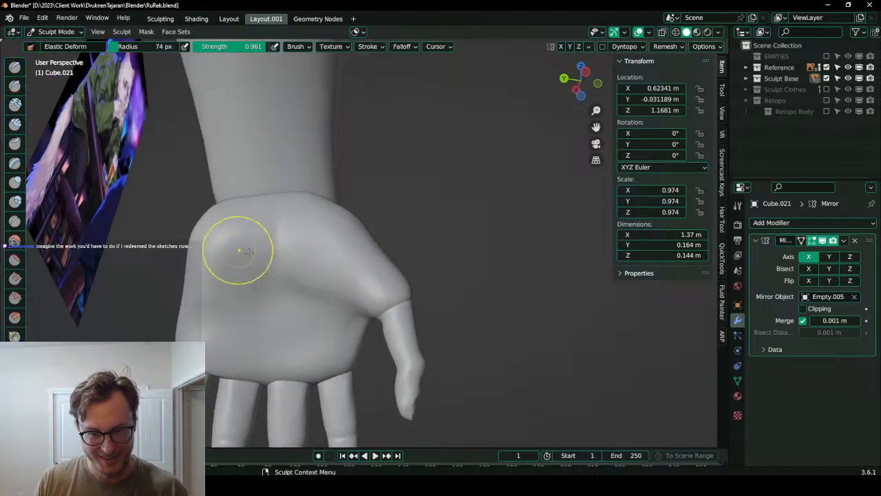
- Carve the palm crease beside the thumb pad with the Draw Sharp brush and smooth the area near the wrist
key(d)
mouse_move(273, 222)
mouse_down()
mouse_move(325, 314)
mouse_move(308, 303)
mouse_move(330, 314)
mouse_up()
key(ctrl+z)
key(ctrl+z)
key(ctrl+z)
mouse_move(273, 213)
shift+mouse_down()
mouse_move(267, 241)
mouse_move(270, 215)
shift+mouse_up()
mouse_move(327, 247)
middle_down()
mouse_move(309, 244)
mouse_move(376, 230)
middle_up()
mouse_move(326, 220)
middle_down()
mouse_move(357, 264)
mouse_move(331, 289)
mouse_move(351, 303)
mouse_move(339, 311)
middle_up()
- Raise the pad across the palm just below the fingers with the Inflate/Deflate brush at 74 px
key(i)
mouse_move(257, 303)
mouse_down()
mouse_move(310, 326)
mouse_move(383, 335)
mouse_up()
key(ctrl+z)
drag(270, 317, 386, 334)
mouse_move(335, 309)
middle_down()
mouse_move(343, 311)
mouse_move(324, 258)
middle_up()
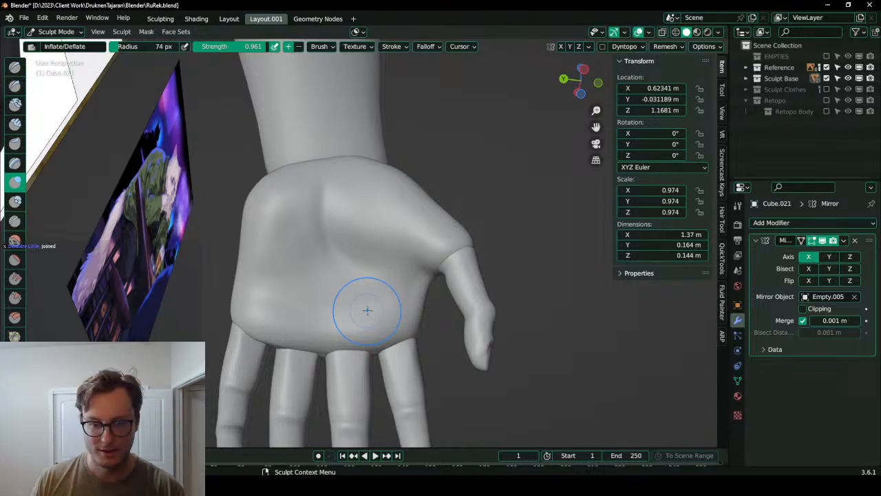
middle_drag(343, 274, 380, 313)
- Try to rework the palm pad below the fingers with two more brush strokes across it
drag(295, 318, 261, 315)
key(ctrl+z)
drag(406, 327, 257, 315)
key(ctrl+z)
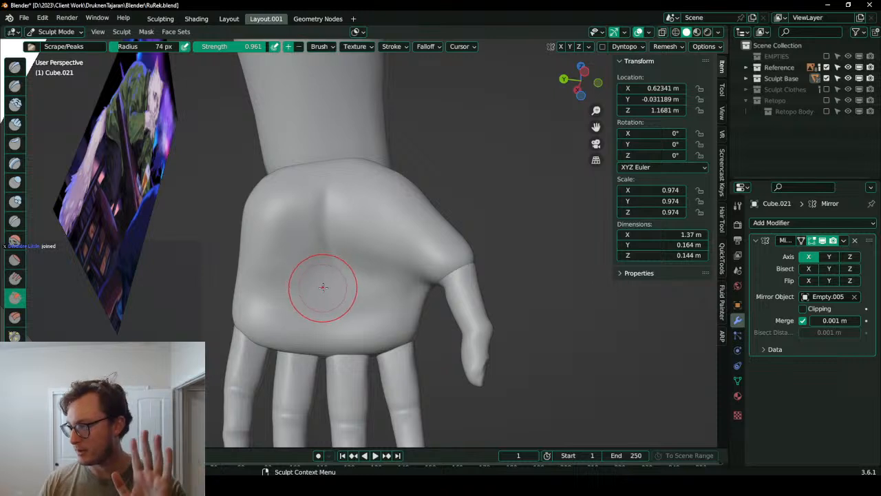
- Reshape the heel of the palm near the wrist with the Elastic Deform brush at 101 px
middle_drag(320, 279, 475, 246)
key(g)
key(bracketright)
key(bracketright)
key(bracketright)
drag(482, 241, 471, 236)
middle_drag(472, 237, 492, 255)
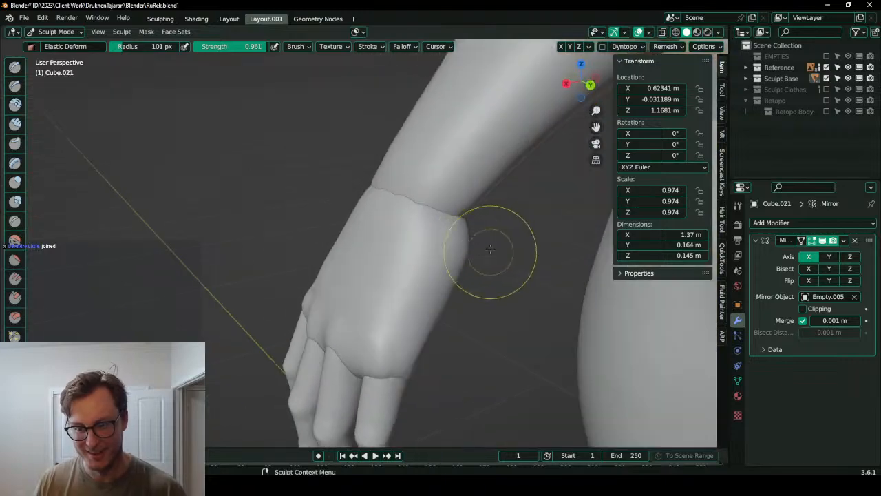
middle_drag(462, 230, 324, 266)
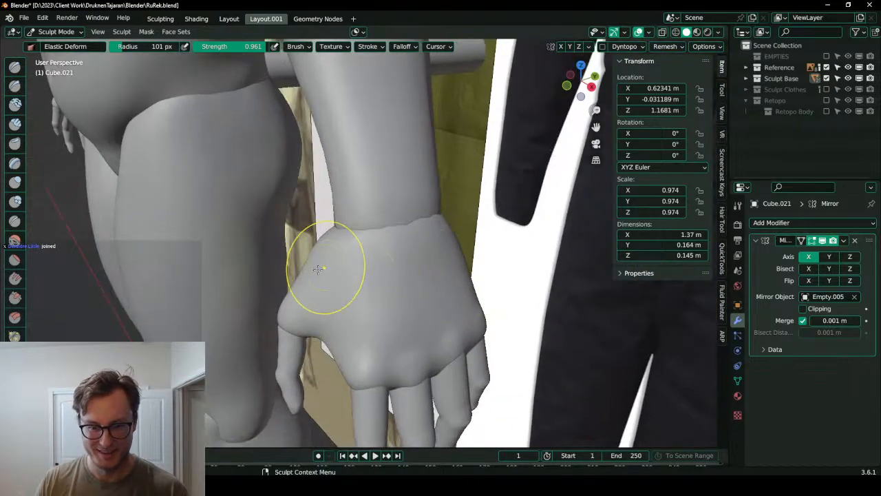
- Push the thumb-side edge of the hand's back inward with Elastic Deform and return to Object Mode
drag(303, 274, 310, 272)
mouse_move(398, 187)
ctrl+middle_down()
mouse_move(385, 209)
mouse_move(386, 241)
ctrl+middle_up()
mouse_move(385, 241)
middle_down()
mouse_move(435, 240)
mouse_move(422, 236)
mouse_move(404, 269)
middle_up()
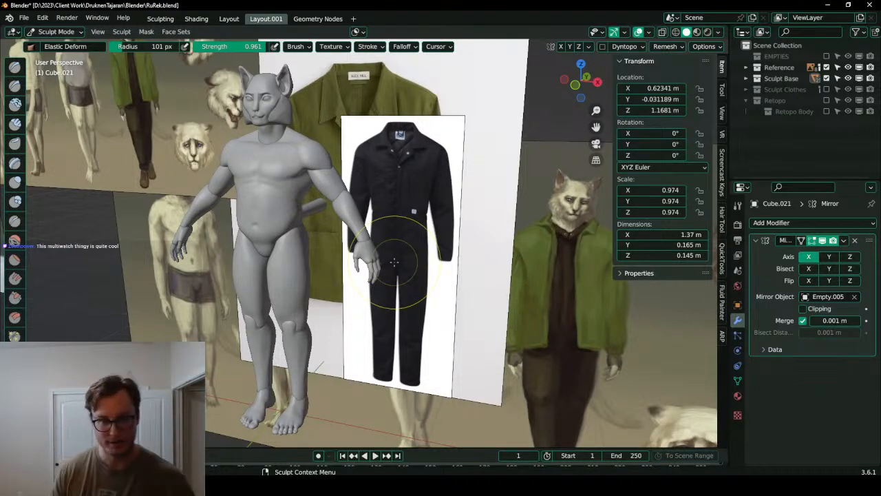
middle_drag(394, 261, 411, 306)
key(ctrl+Tab)
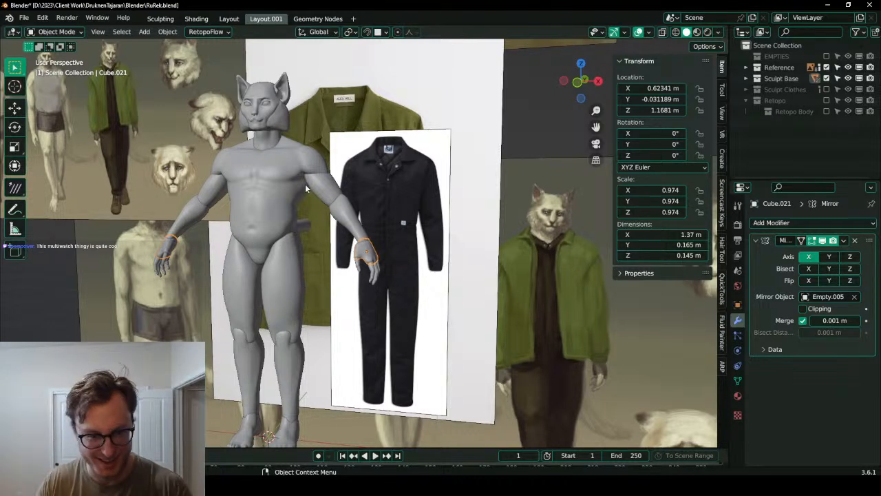
- Review the whole character against the reference images and save the file
click(319, 257)
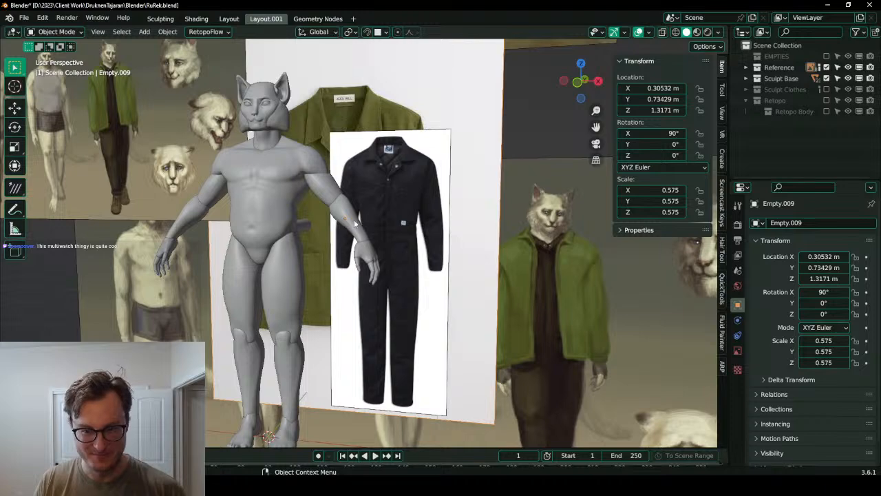
middle_drag(347, 252, 299, 250)
ctrl+middle_drag(365, 241, 389, 103)
ctrl+middle_drag(409, 288, 404, 353)
ctrl+middle_drag(582, 340, 423, 218)
key(ctrl+s)
- Bake the modifiers of the foot mesh and the lower-leg mesh into their geometry
shift+middle_drag(276, 296, 494, 251)
click(441, 261)
middle_drag(399, 227, 374, 285)
click(344, 139)
click(374, 286)
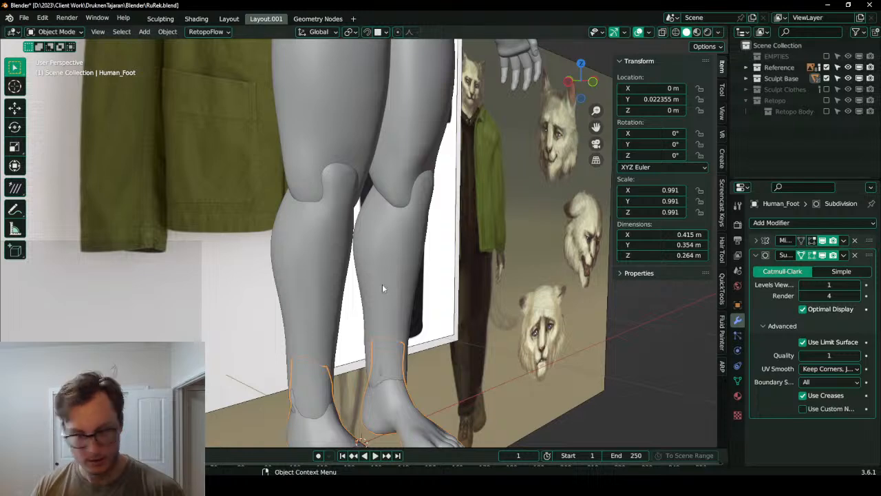
key(q)
click(414, 291)
click(333, 249)
key(q)
click(486, 256)
- Apply all transforms to the lower-leg mesh and the foot mesh
key(ctrl+a)
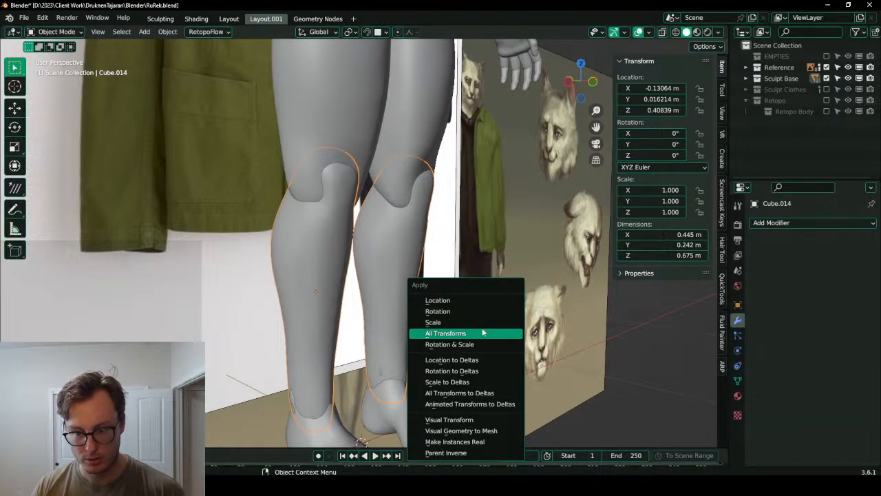
click(481, 332)
click(340, 428)
key(ctrl+a)
click(607, 317)
- Join the foot, lower leg and thigh into one leg object, with the thigh as the active mesh
shift+middle_drag(381, 172, 391, 243)
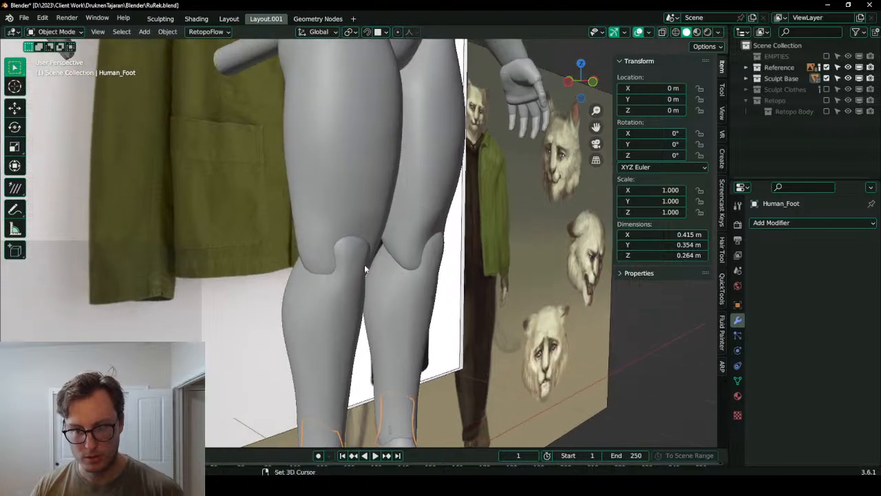
scroll(353, 313, down, 5)
shift+click(349, 290)
shift+click(347, 215)
middle_drag(338, 212, 461, 186)
middle_drag(462, 186, 291, 200)
key(ctrl+j)
- Switch the joined leg to Sculpt Mode and remesh it with a voxel size of 0.0015 m
scroll(478, 258, up, 3)
middle_drag(478, 258, 414, 238)
shift+middle_drag(413, 238, 425, 346)
key(ctrl+Tab)
click(425, 379)
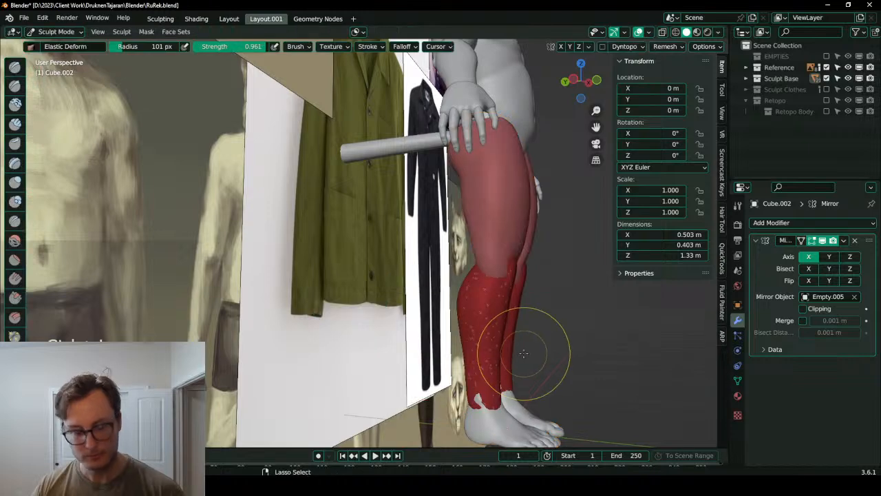
click(665, 46)
click(674, 67)
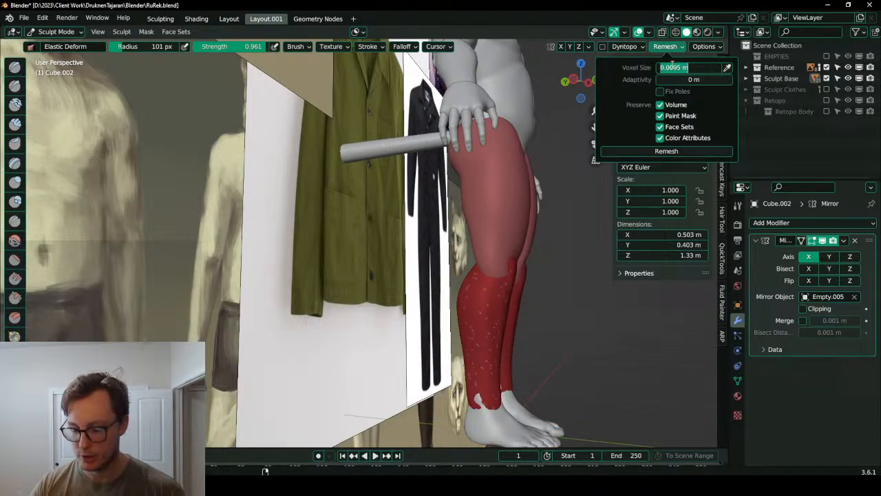
text(.0015)
key(Return)
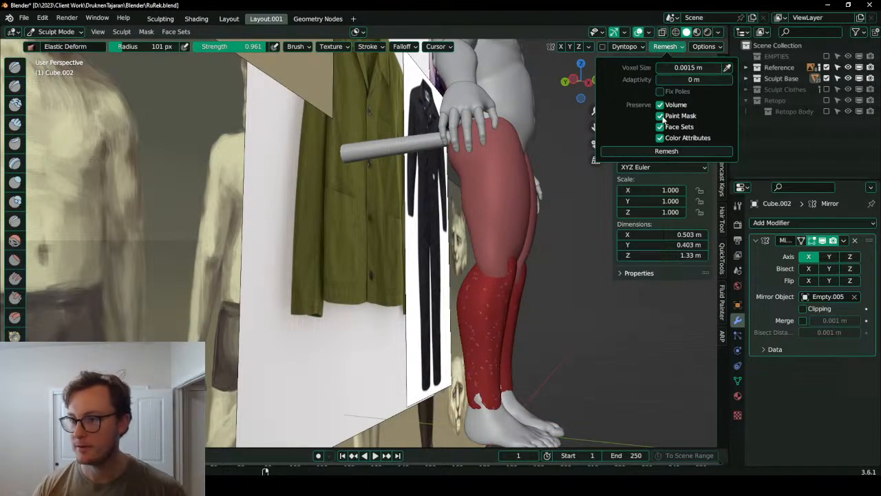
click(648, 152)
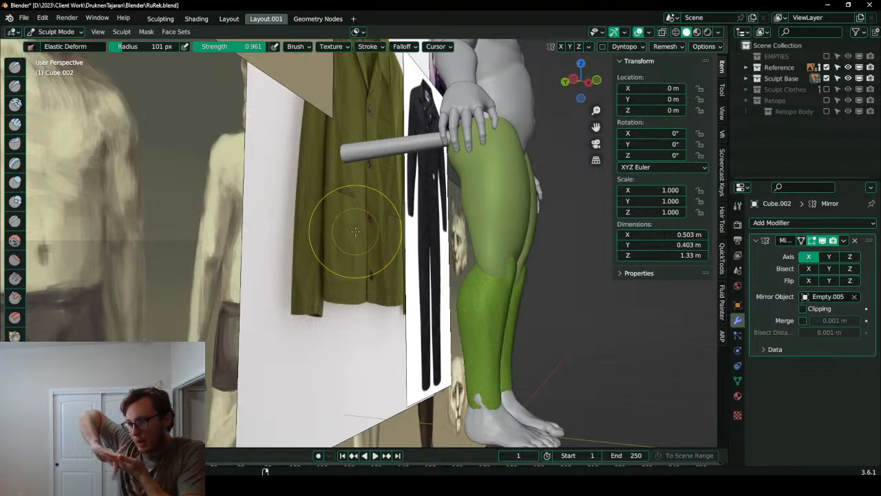
- Turn off viewport display of the leg's Mirror modifier and check the remeshed knees and shins
middle_drag(374, 255, 328, 271)
scroll(328, 271, up, 3)
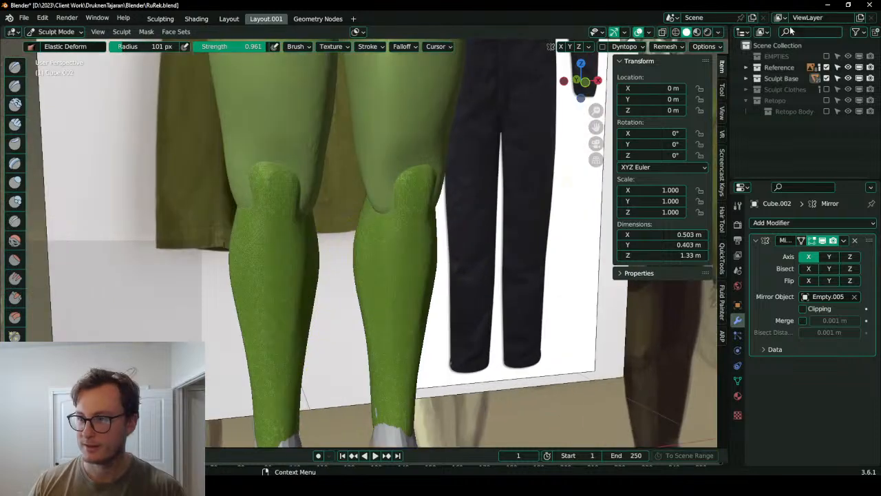
click(719, 33)
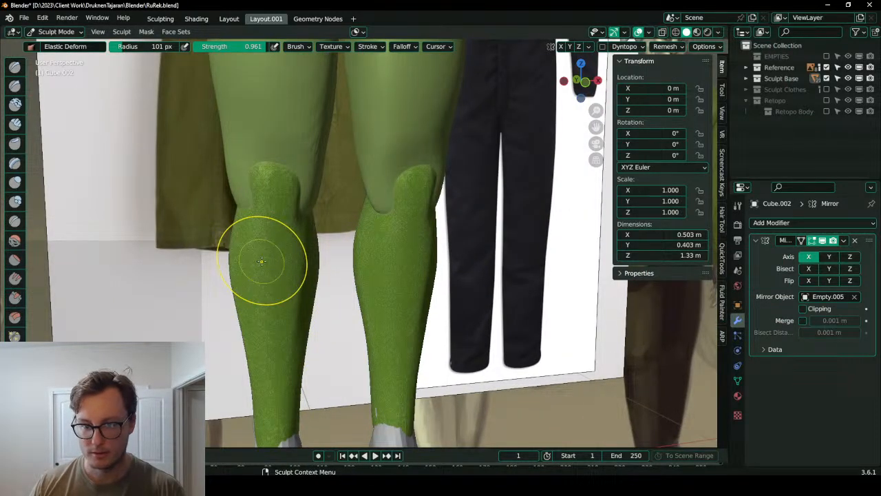
middle_drag(391, 214, 311, 230)
scroll(310, 230, up, 3)
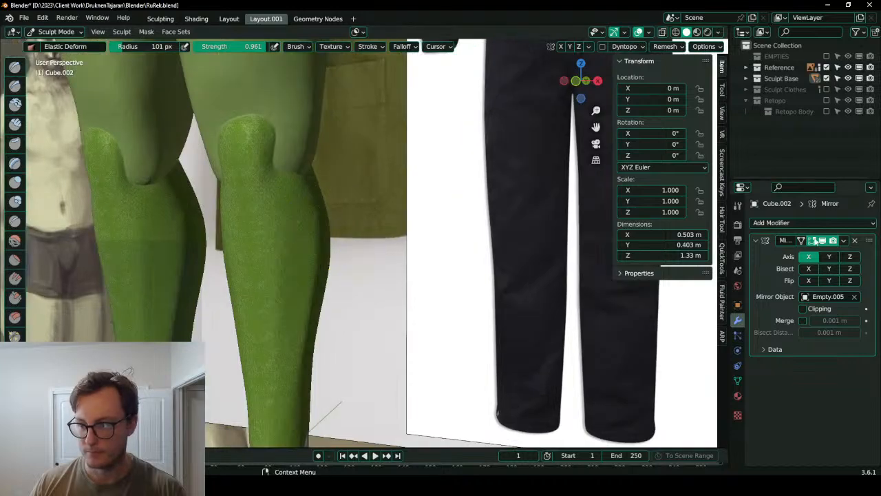
click(822, 240)
scroll(367, 229, down, 8)
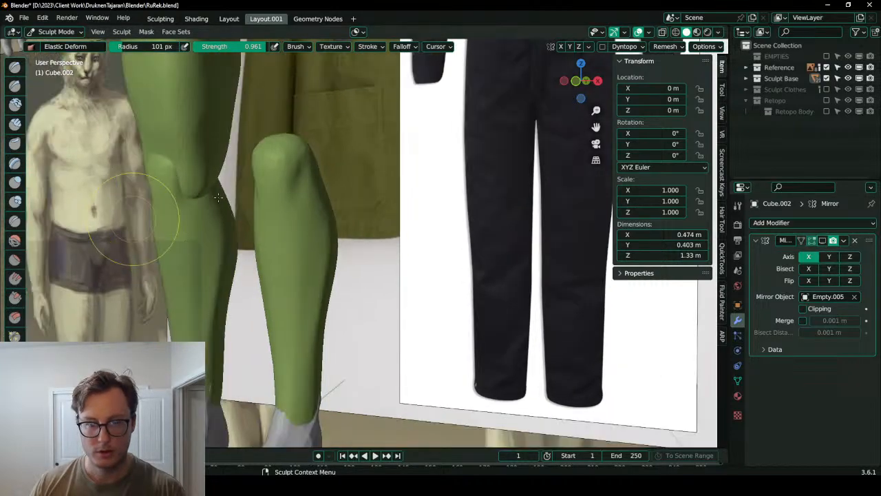
scroll(366, 230, up, 1)
- Delete the separate duplicate lower leg and foot from the leg mesh in Edit Mode
key(ctrl+Tab)
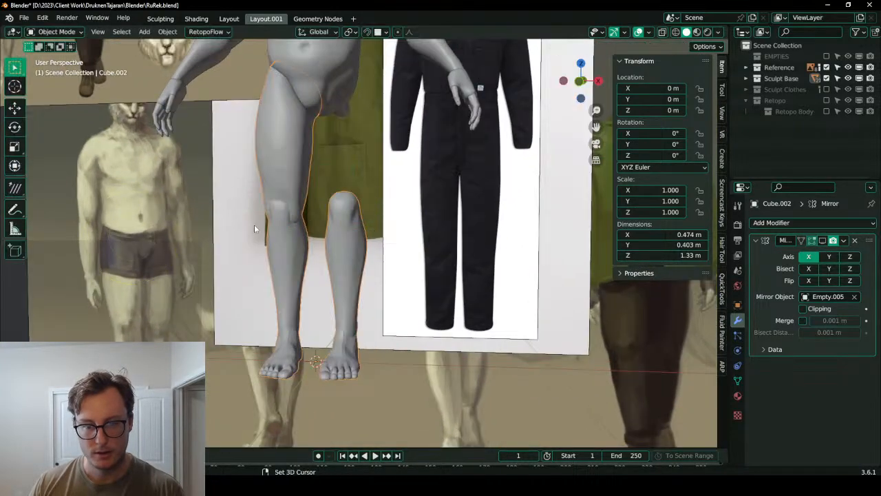
shift+middle_drag(350, 240, 354, 205)
scroll(356, 205, up, 4)
scroll(351, 203, down, 4)
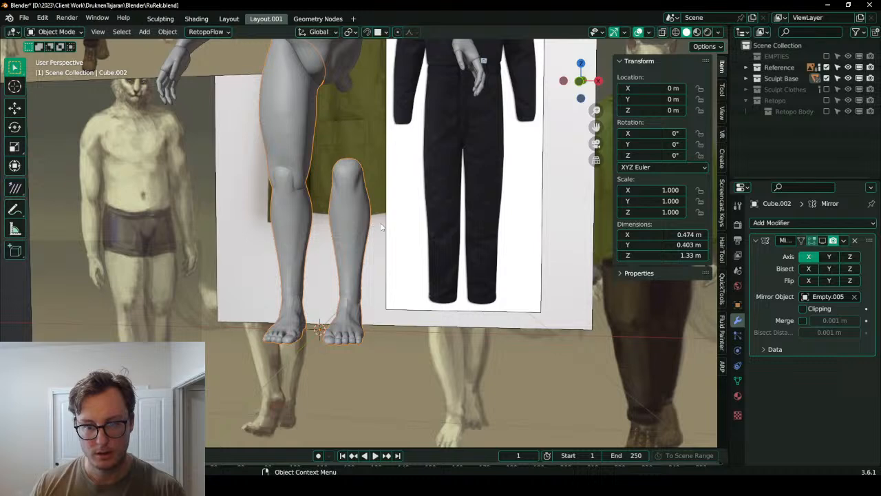
key(Tab)
scroll(378, 229, up, 1)
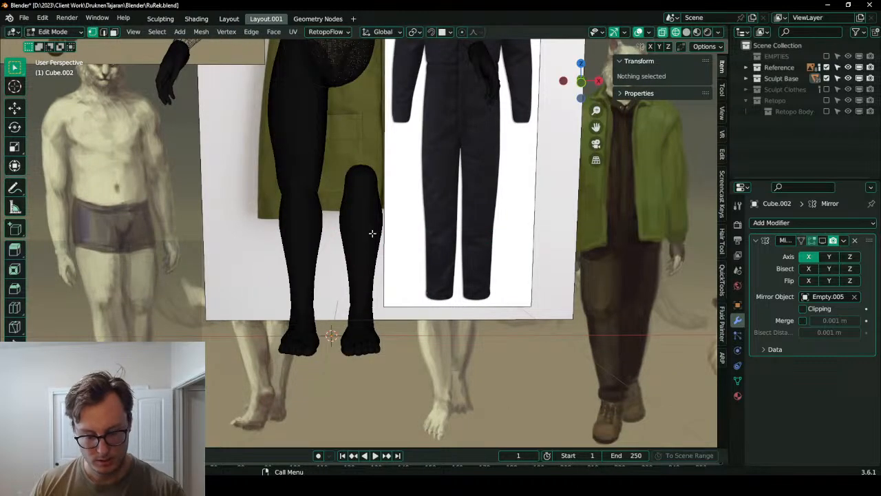
click(372, 233)
key(ctrl+l)
key(x)
click(372, 233)
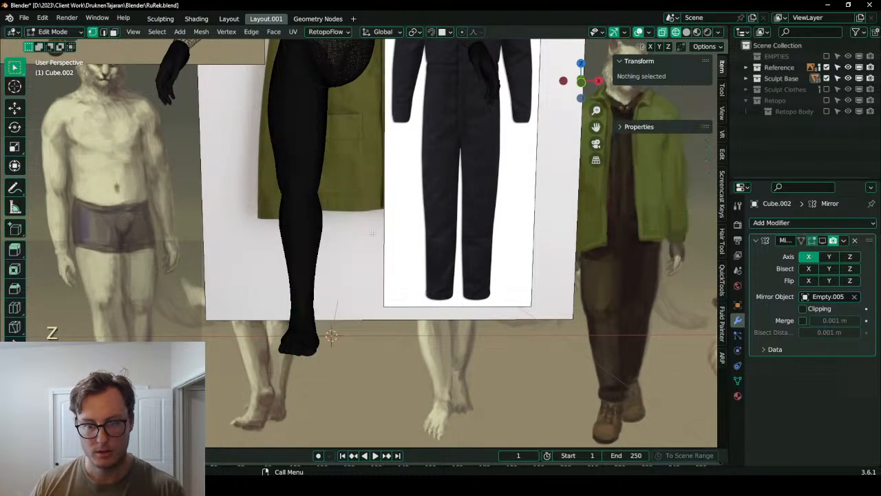
key(Tab)
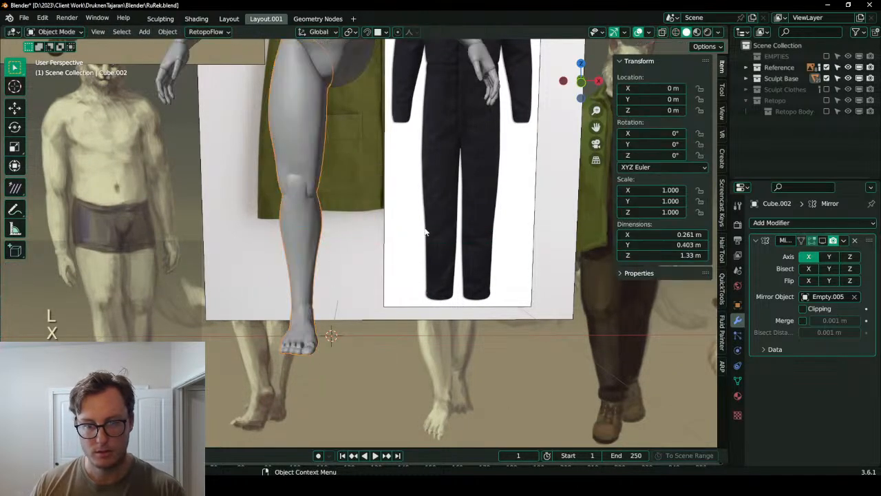
- Turn the leg's Mirror modifier display back on and return to Sculpt Mode
click(823, 241)
middle_drag(363, 201, 432, 246)
key(ctrl+Tab)
click(431, 306)
scroll(423, 311, up, 4)
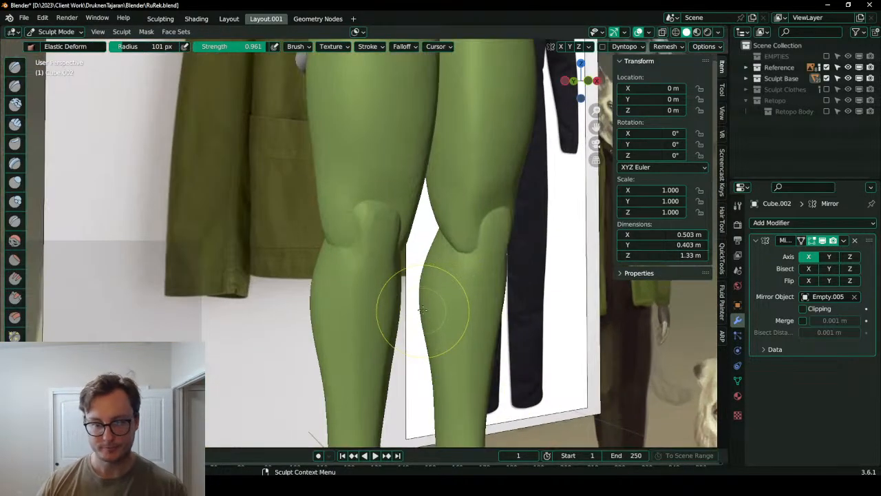
- Hide the mirrored leg and smooth the leg mesh with the Mesh Filter set to Smooth at strength 1.000
key(q)
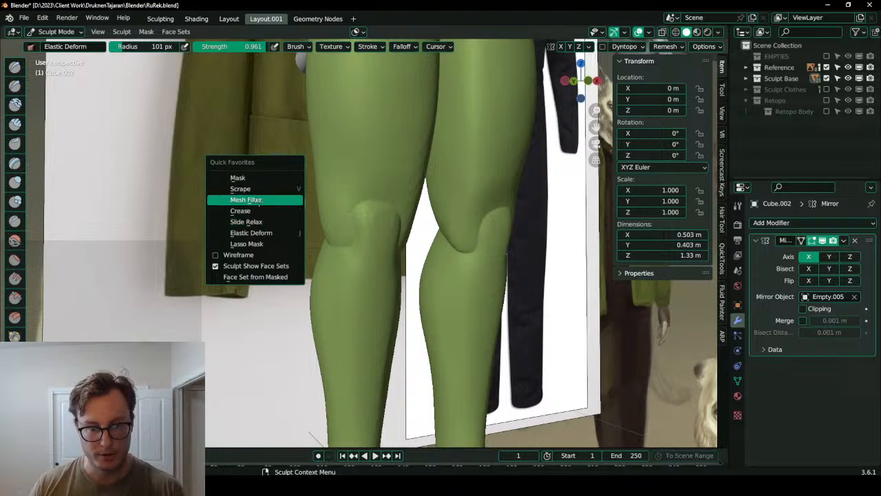
click(246, 199)
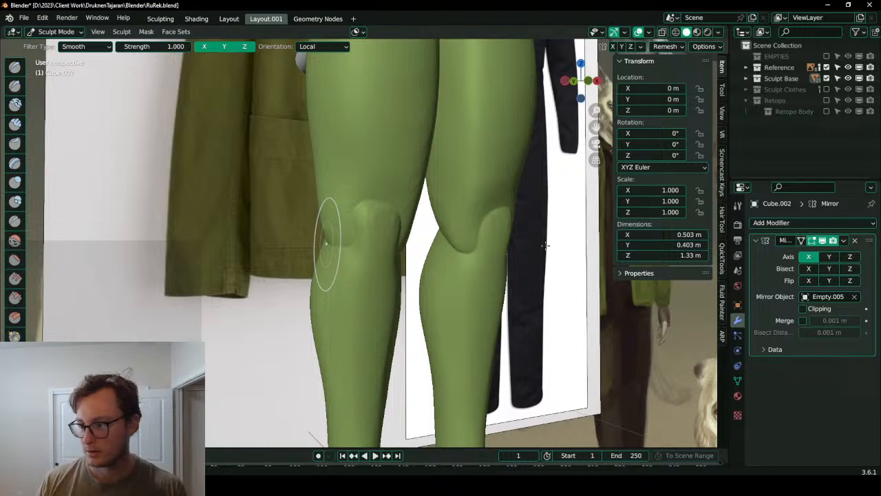
click(823, 240)
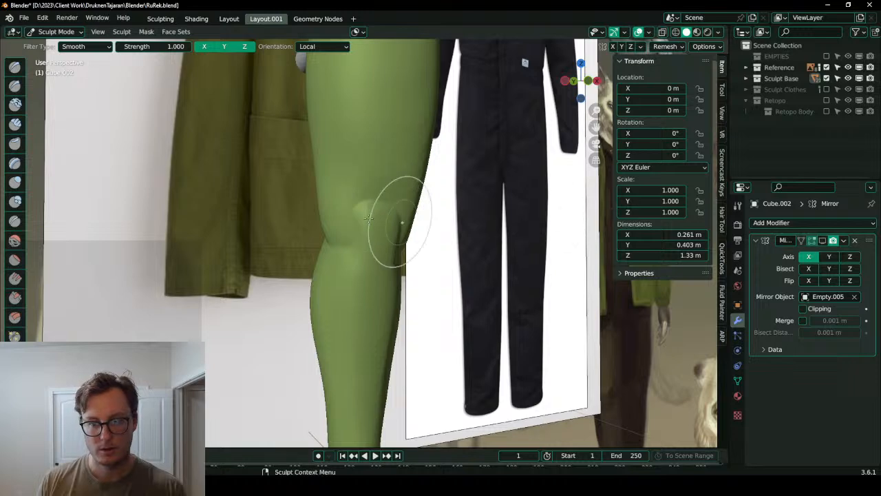
mouse_move(285, 196)
middle_down()
mouse_move(476, 242)
mouse_move(521, 227)
mouse_move(421, 232)
mouse_move(447, 241)
mouse_move(467, 228)
middle_up()
- Try to sculpt vertical lines at the back of the knee with the Draw Sharp brush at 64 px
key(d)
key(bracketleft)
key(bracketleft)
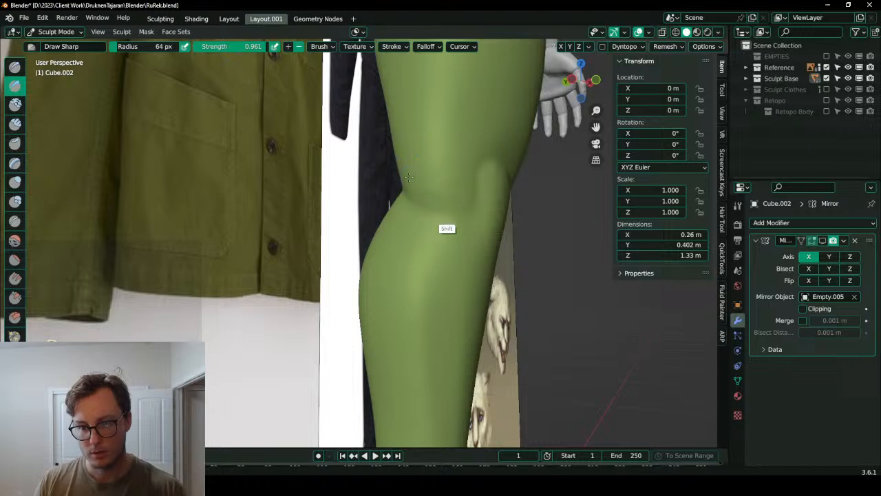
middle_drag(409, 177, 304, 189)
drag(301, 156, 303, 249)
key(ctrl+z)
key(d)
key(d)
ctrl+drag(287, 151, 303, 215)
key(ctrl+z)
- Smooth the seam around the knee and flatten its ridge with the Scrape/Peaks brush at 95 px
scroll(301, 190, down, 5)
mouse_move(328, 247)
middle_down()
mouse_move(415, 318)
mouse_move(458, 248)
mouse_move(408, 224)
mouse_move(441, 137)
middle_up()
shift+middle_drag(440, 138, 441, 215)
ctrl+middle_drag(441, 215, 407, 183)
mouse_move(417, 202)
shift+mouse_down()
mouse_move(319, 203)
mouse_move(396, 204)
shift+mouse_up()
mouse_move(397, 203)
middle_down()
mouse_move(401, 166)
mouse_move(399, 211)
mouse_move(376, 232)
mouse_move(320, 200)
middle_up()
key(shift+t)
mouse_move(328, 232)
mouse_down()
mouse_move(326, 143)
mouse_move(329, 160)
mouse_up()
ctrl+middle_drag(365, 255, 369, 234)
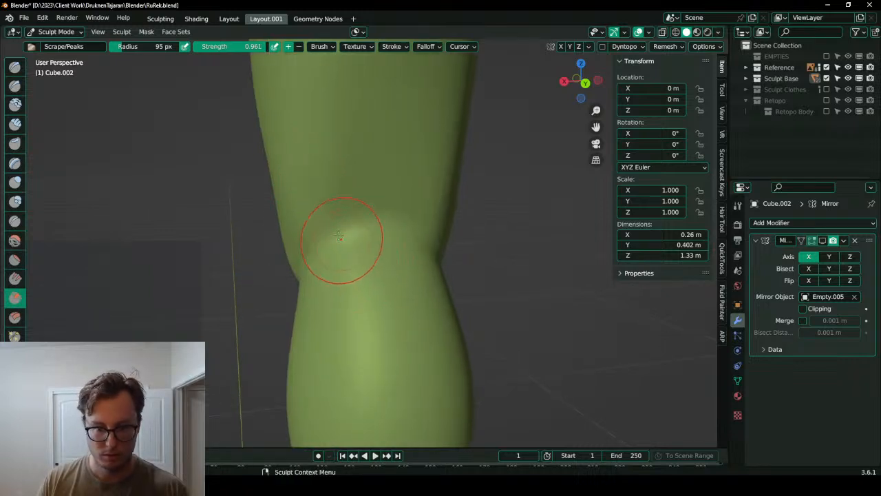
- Build up the tendons on both sides of the knee's back with the Inflate/Deflate brush at 54 px
key(i)
key(bracketleft)
mouse_move(316, 141)
mouse_down()
mouse_move(355, 310)
mouse_move(330, 224)
mouse_move(352, 293)
mouse_up()
drag(426, 132, 418, 296)
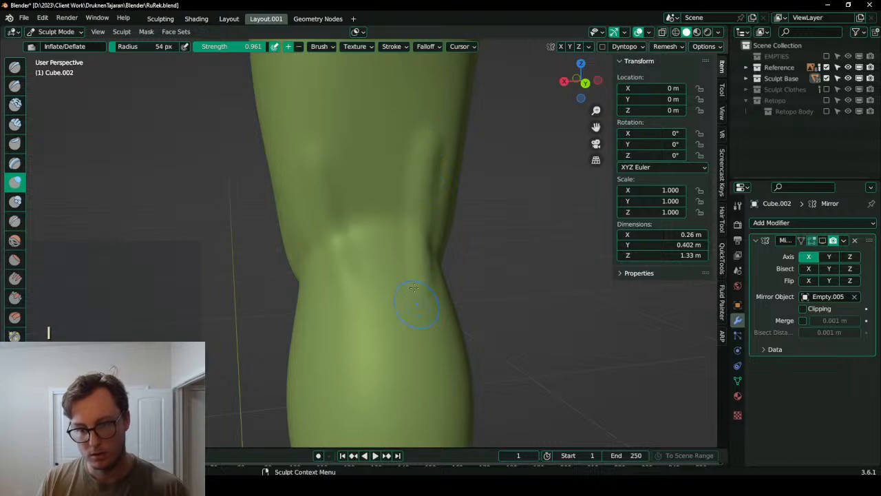
mouse_move(359, 155)
mouse_down()
mouse_move(367, 256)
mouse_move(386, 155)
mouse_move(325, 163)
mouse_up()
middle_drag(382, 188, 403, 193)
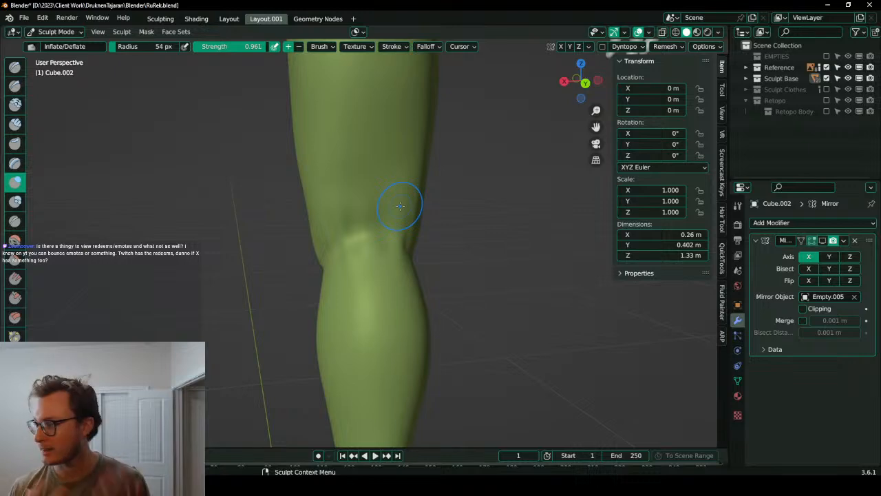
scroll(395, 221, down, 5)
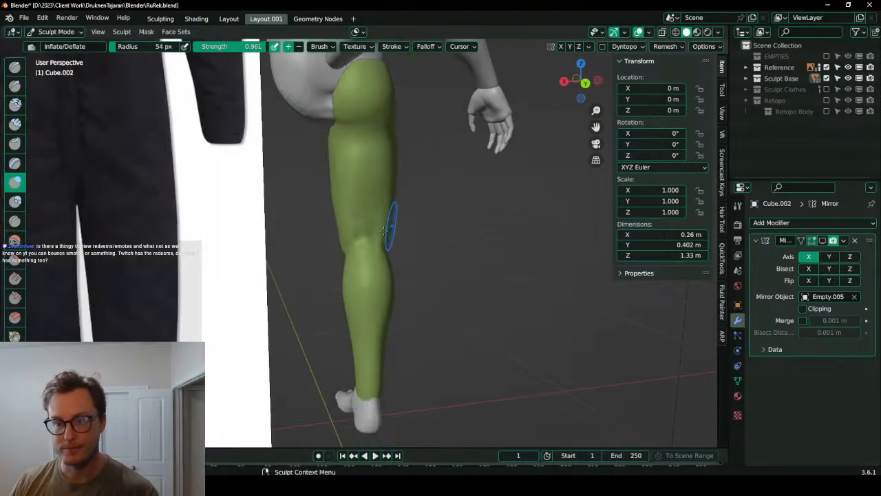
- Adjust the leg's shape around the knee with the Elastic Deform brush at 81 px
middle_drag(328, 250, 575, 224)
scroll(410, 210, up, 2)
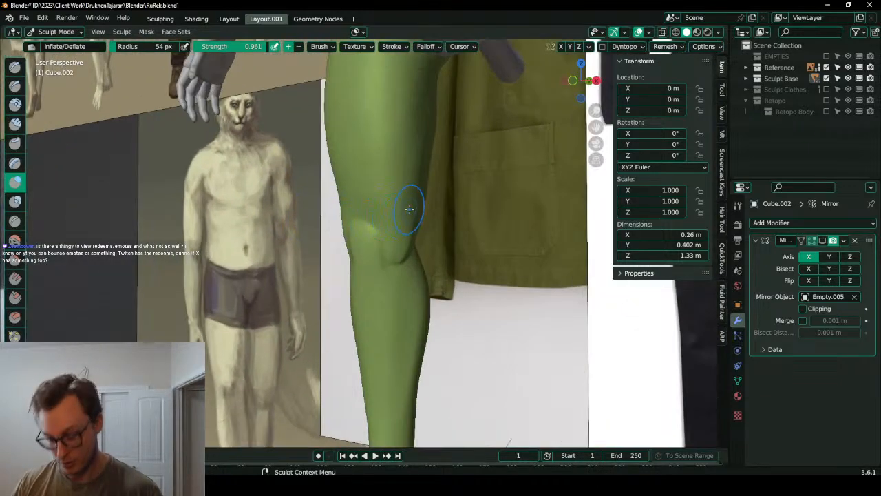
ctrl+middle_drag(456, 279, 456, 284)
middle_drag(372, 282, 439, 272)
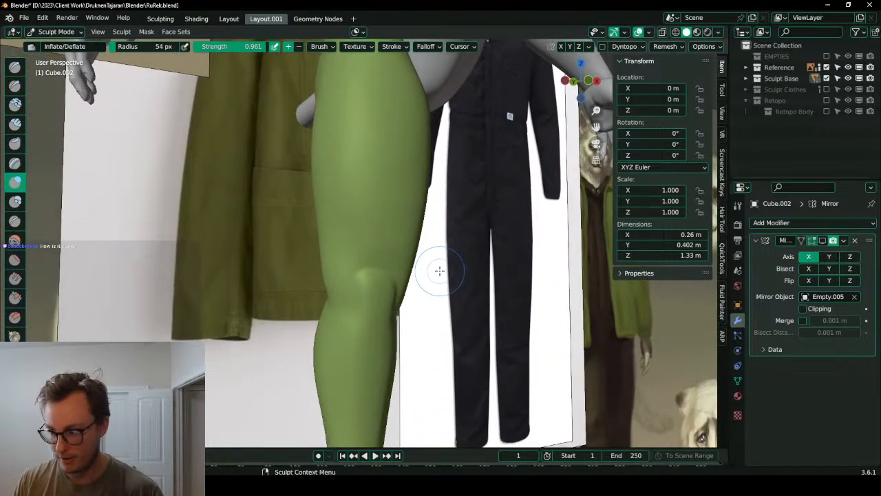
key(e)
key(bracketright)
key(bracketright)
key(bracketright)
key(bracketright)
mouse_move(434, 246)
middle_down()
mouse_move(421, 256)
mouse_move(423, 237)
middle_up()
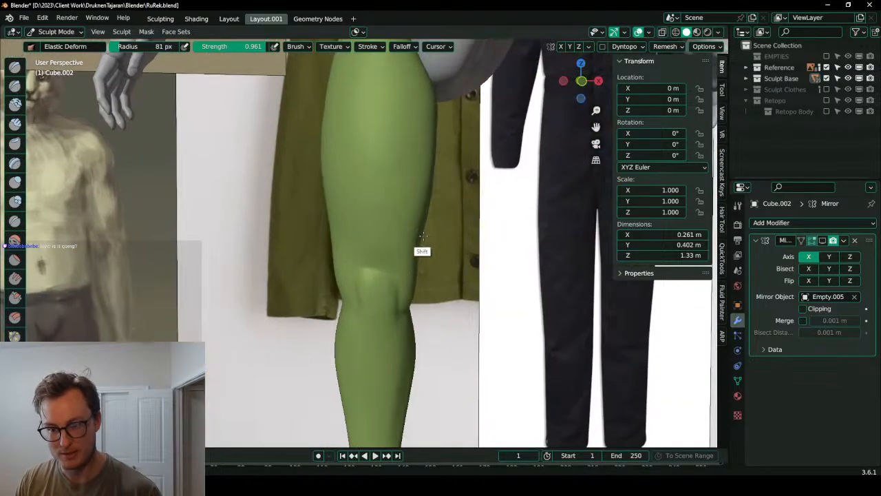
- Examine the leg's proportions against the body and references from several angles
scroll(423, 236, down, 10)
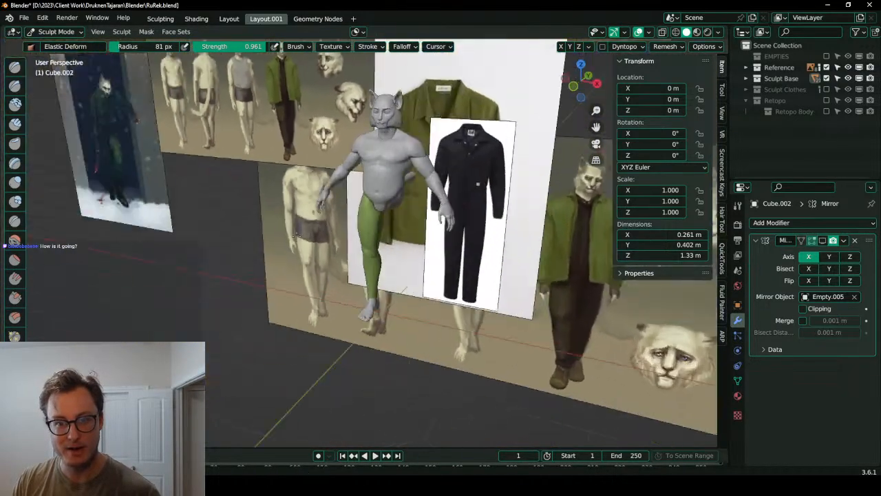
middle_drag(296, 235, 331, 250)
scroll(388, 198, up, 6)
mouse_move(387, 197)
shift+middle_down()
mouse_move(374, 187)
mouse_move(385, 154)
shift+middle_up()
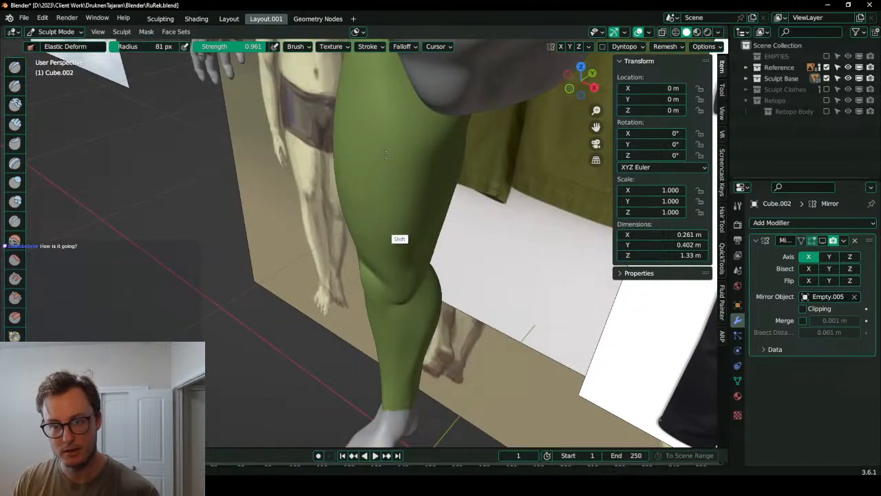
middle_drag(410, 199, 397, 111)
middle_drag(404, 158, 413, 190)
middle_drag(423, 233, 470, 254)
mouse_move(405, 367)
middle_down()
mouse_move(361, 134)
mouse_move(382, 217)
mouse_move(407, 195)
mouse_move(466, 269)
middle_up()
- Show the mirrored leg in Object Mode, convert the mirrored legs to real geometry and join them with the torso
key(ctrl+Tab)
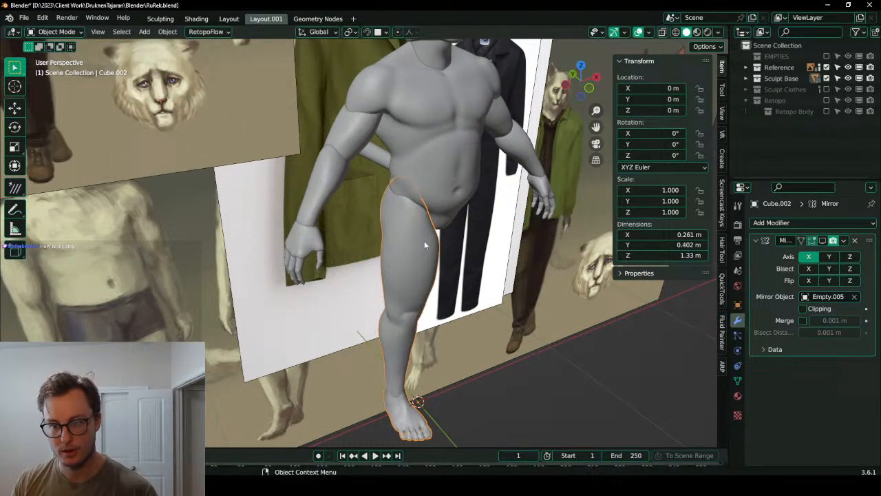
click(435, 183)
click(420, 239)
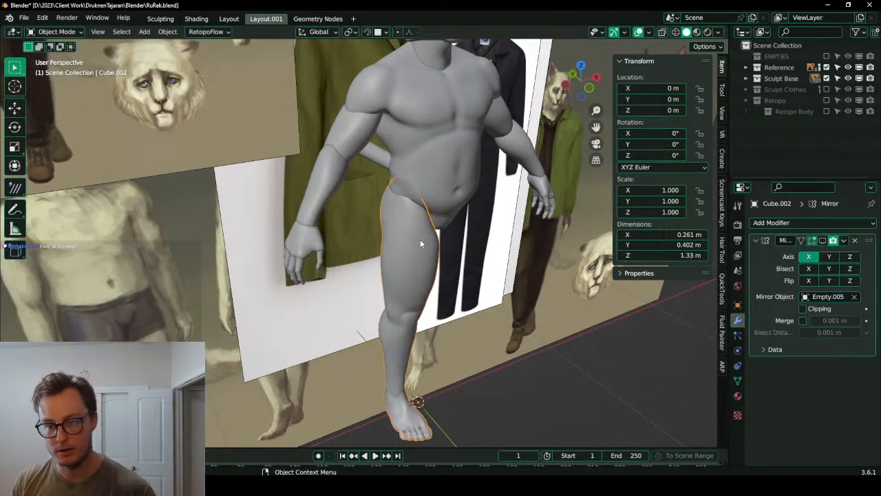
click(822, 240)
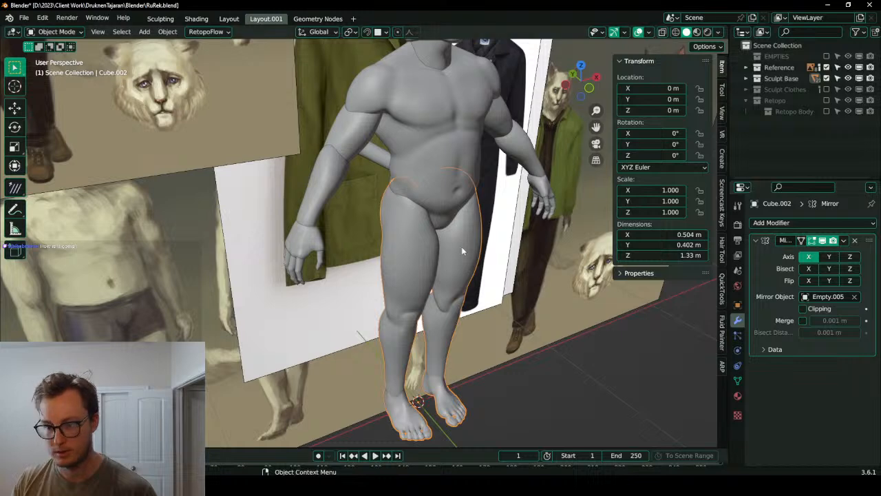
key(q)
click(535, 276)
click(421, 195)
key(ctrl+j)
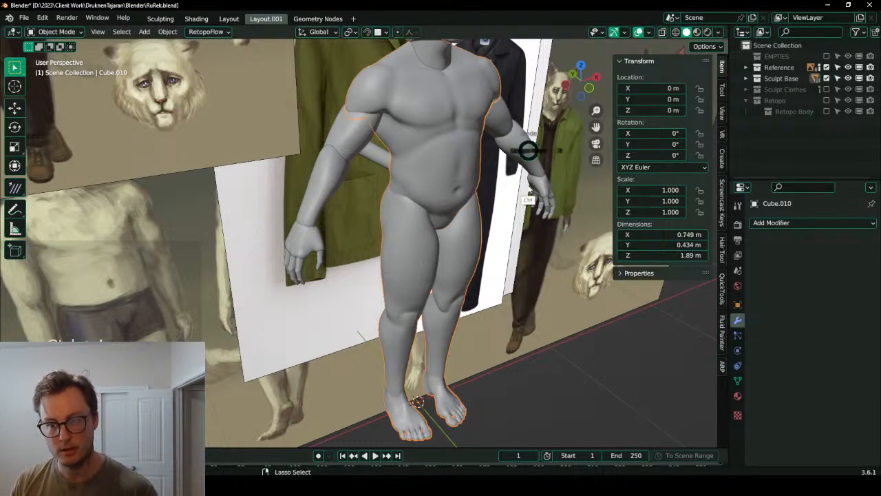
- Switch the joined body to Sculpt Mode and hide its face set colours in the viewport overlays
key(ctrl+Tab)
click(517, 281)
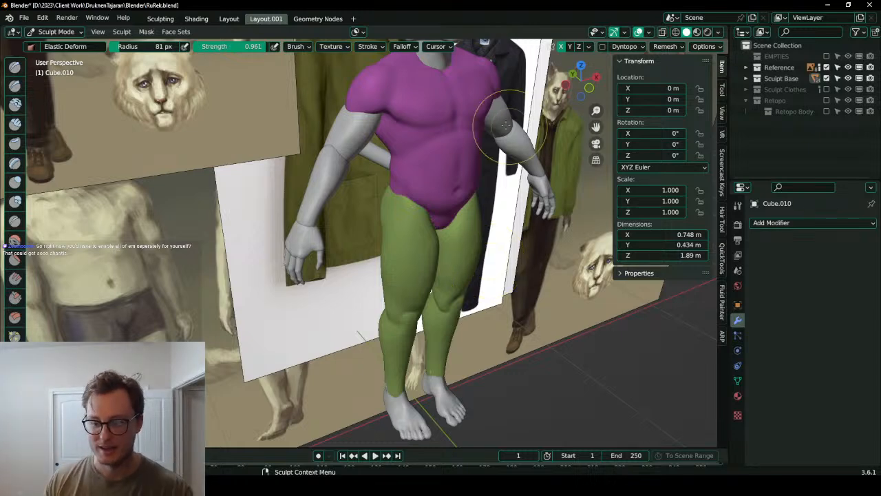
middle_drag(433, 260, 401, 232)
scroll(455, 219, up, 3)
scroll(441, 241, down, 3)
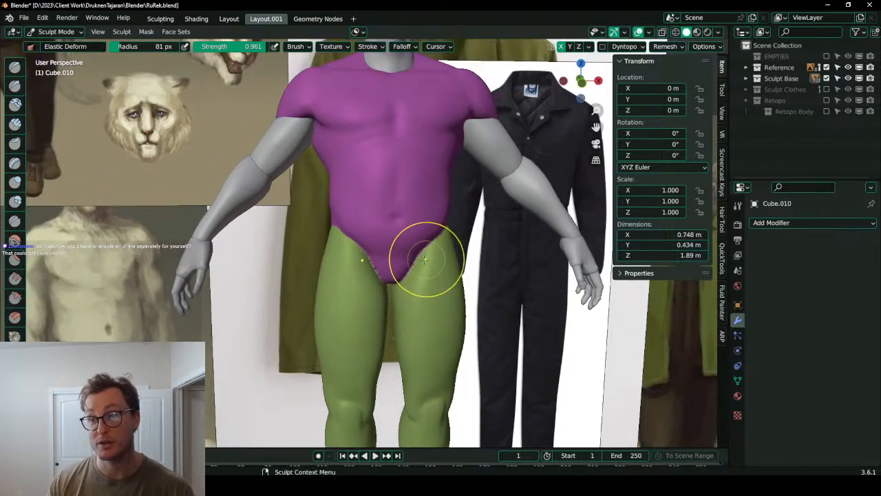
scroll(427, 221, up, 2)
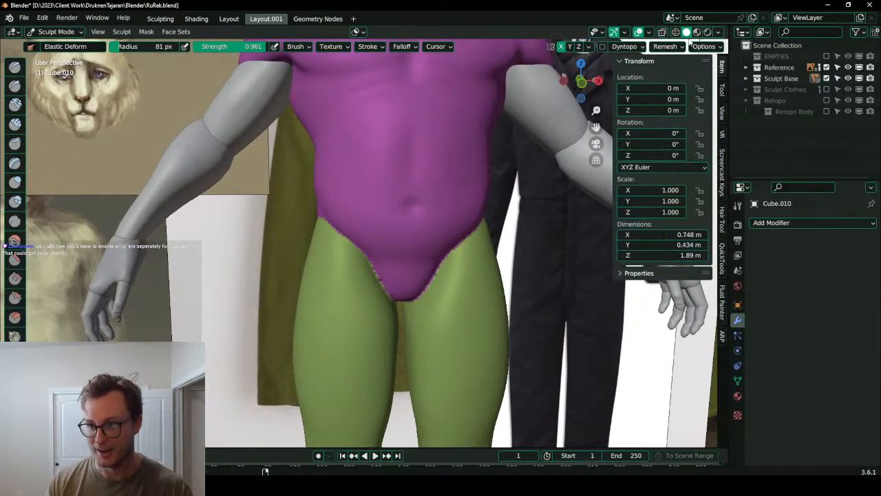
click(652, 33)
drag(669, 316, 490, 318)
key(n)
scroll(441, 234, up, 4)
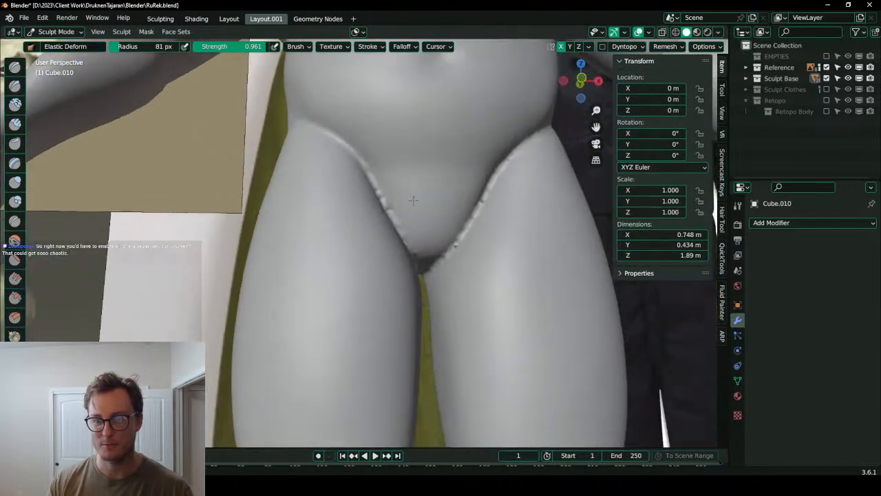
middle_drag(413, 201, 411, 201)
- Adjust the voxel size and remesh the joined body to fuse the thighs with the torso
shift+drag(365, 176, 398, 245)
key(ctrl+z)
click(666, 47)
click(689, 68)
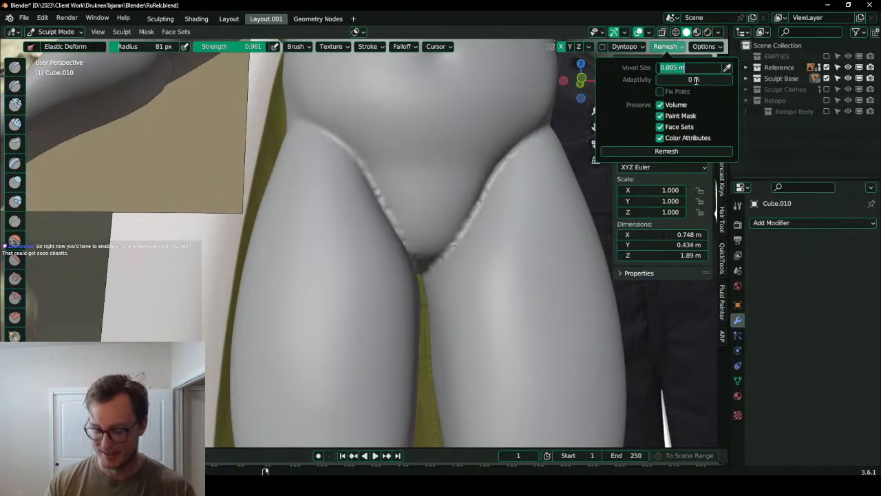
key(Return)
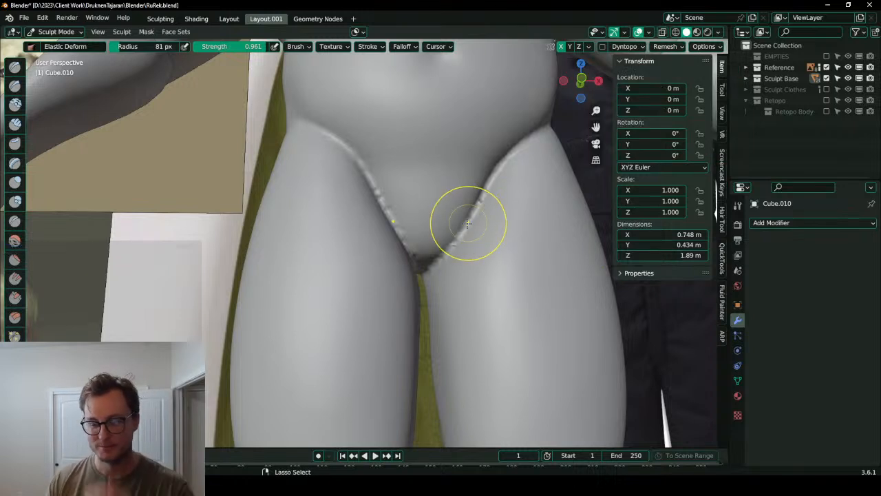
key(ctrl+r)
key(ctrl+r)
key(ctrl+r)
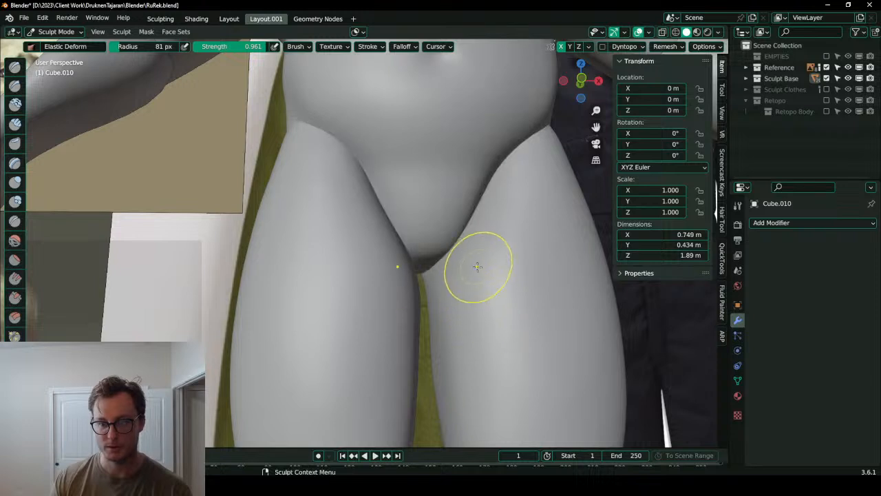
click(664, 46)
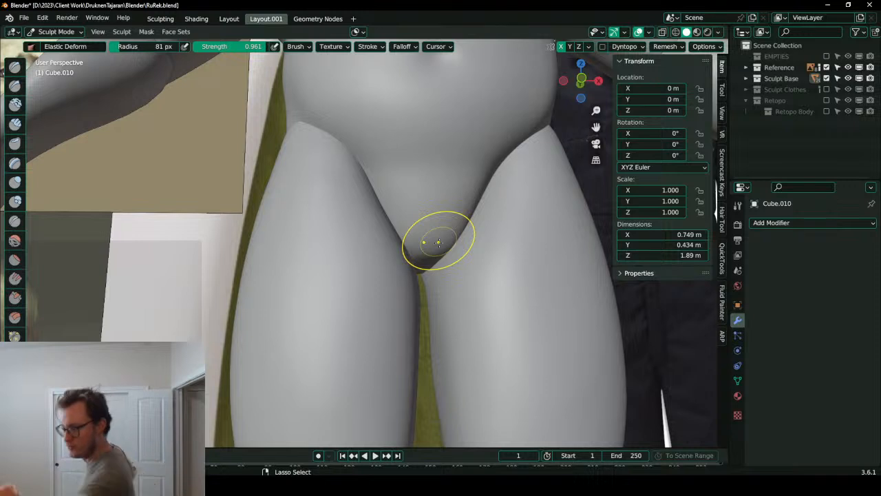
- Smooth the seams where the thighs meet the torso at the groin and front of the hips
drag(437, 236, 454, 301)
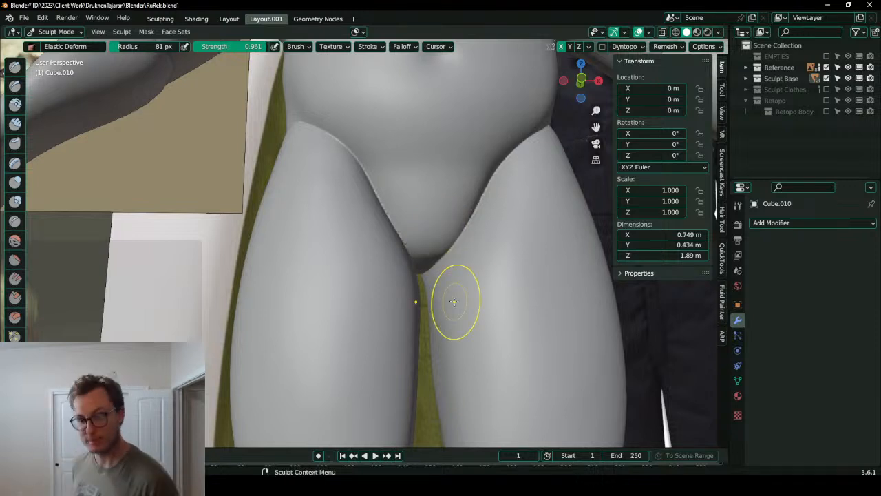
middle_drag(397, 180, 409, 226)
shift+drag(411, 266, 393, 241)
middle_drag(364, 202, 457, 187)
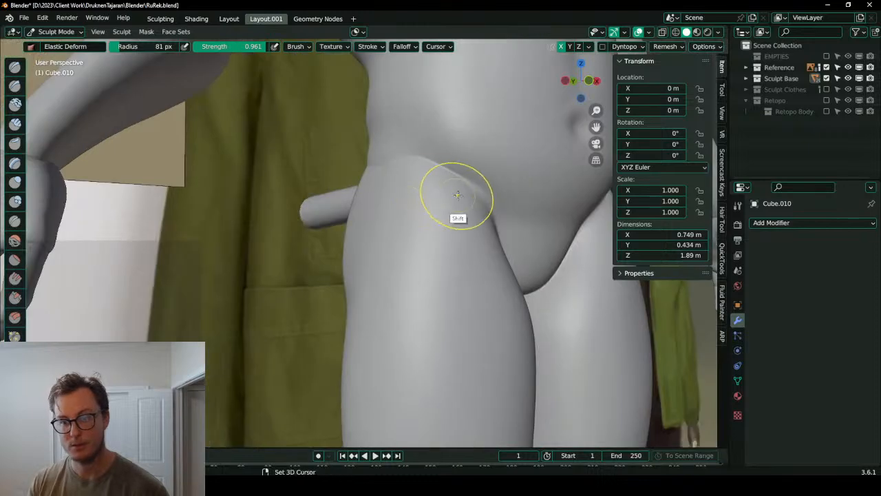
mouse_move(491, 246)
middle_down()
mouse_move(511, 193)
mouse_move(387, 222)
mouse_move(459, 221)
middle_up()
mouse_move(468, 186)
middle_down()
mouse_move(456, 223)
mouse_move(416, 195)
mouse_move(365, 196)
mouse_move(492, 193)
mouse_move(454, 199)
mouse_move(405, 257)
middle_up()
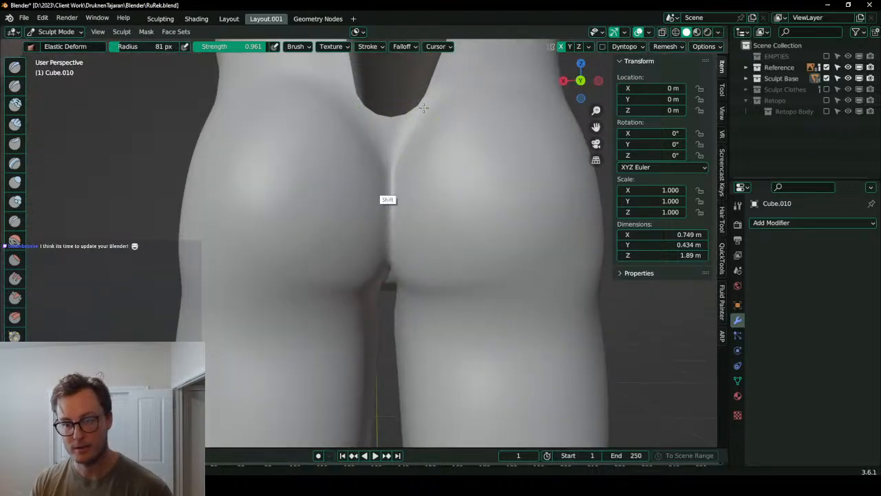
- Smooth the area between and beneath the buttocks where the two legs meet
middle_drag(422, 103, 411, 182)
shift+drag(391, 265, 403, 322)
middle_drag(407, 275, 418, 331)
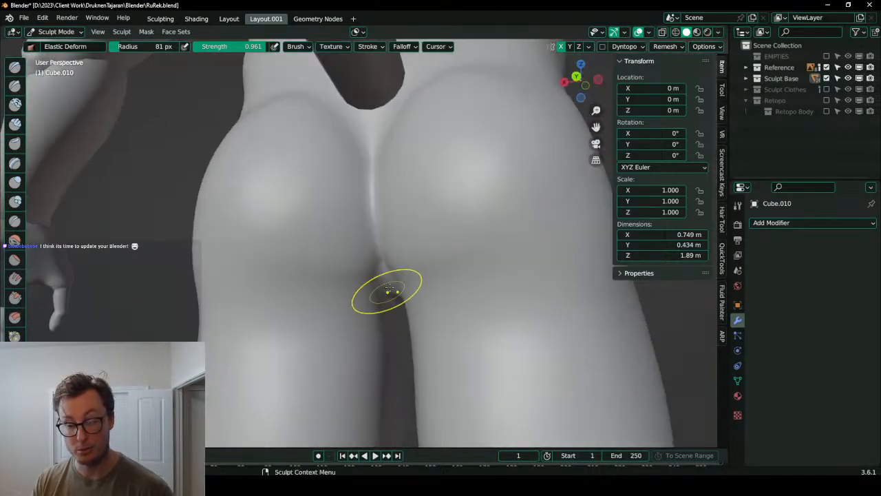
ctrl+middle_drag(438, 195, 441, 337)
mouse_move(442, 241)
middle_down()
mouse_move(404, 262)
mouse_move(410, 268)
mouse_move(407, 203)
mouse_move(434, 204)
mouse_move(428, 241)
mouse_move(417, 226)
middle_up()
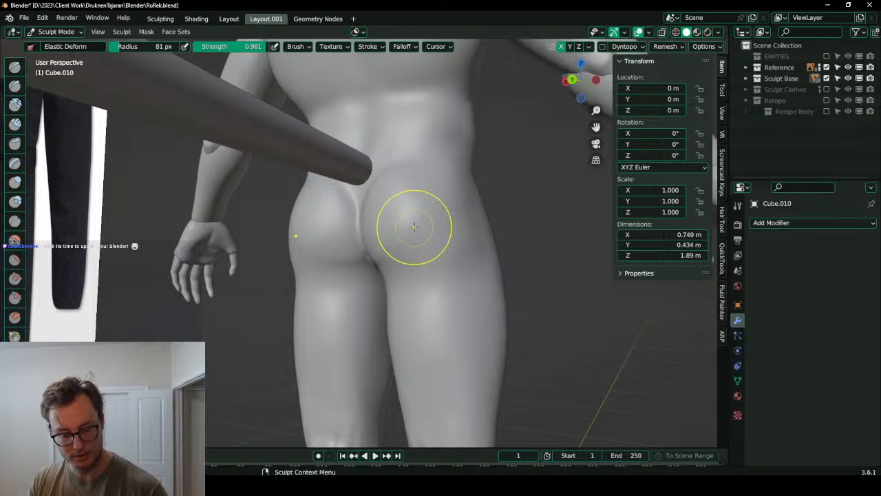
- Check the program's version on its splash screen
click(9, 17)
click(27, 27)
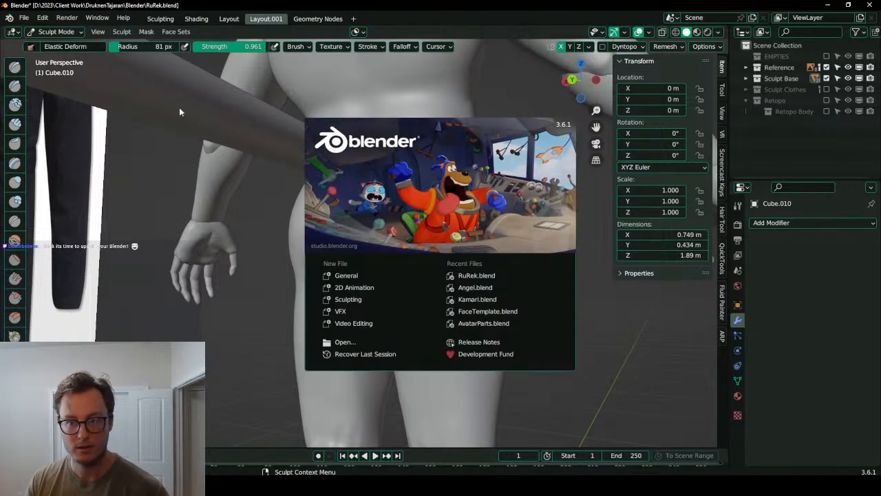
click(482, 190)
- Add volume to the buttocks with the Inflate/Deflate brush at 123 px
middle_drag(469, 215, 451, 239)
key(i)
key(bracketright)
key(bracketright)
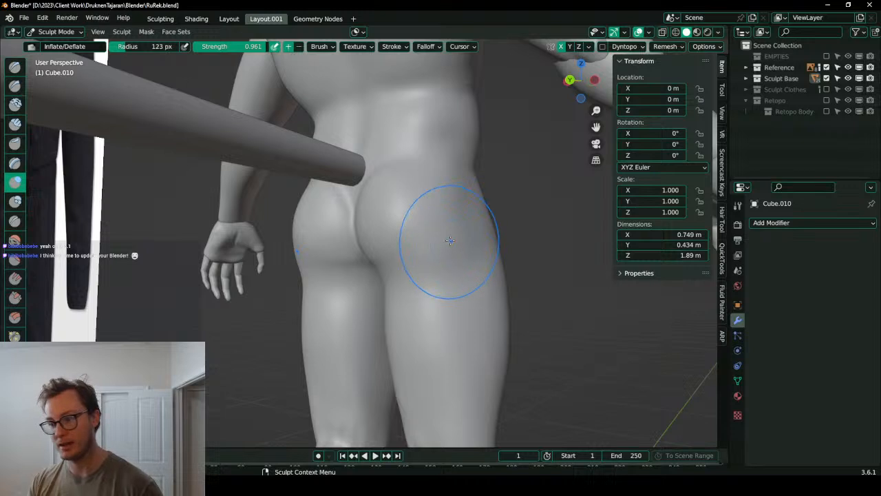
drag(394, 209, 382, 221)
key(ctrl+z)
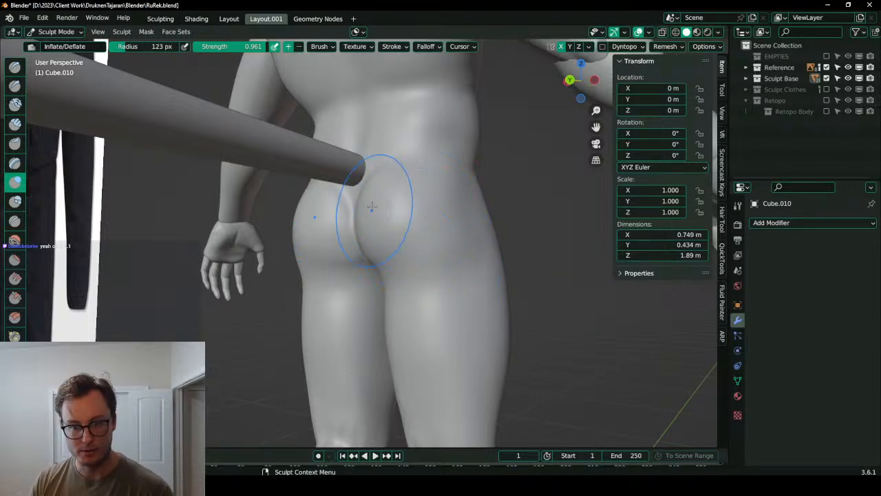
mouse_move(448, 226)
middle_down()
mouse_move(460, 238)
mouse_move(462, 227)
middle_up()
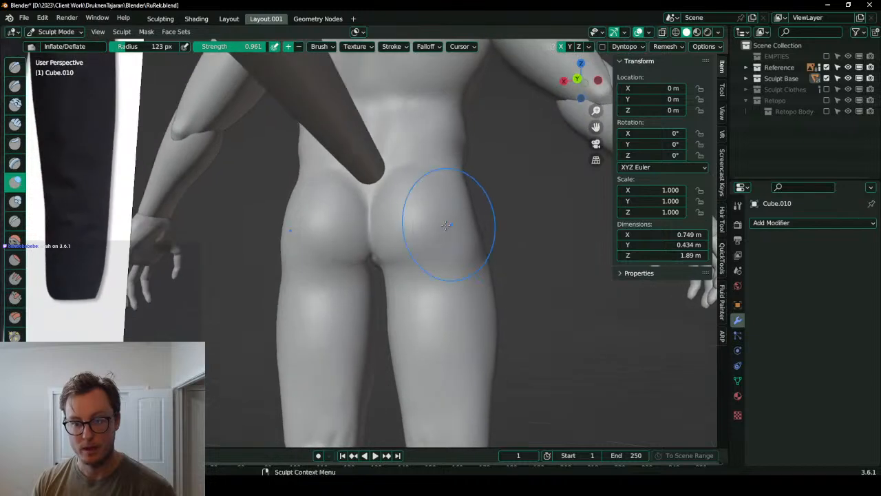
mouse_move(454, 220)
mouse_down()
mouse_move(461, 240)
mouse_move(417, 250)
mouse_up()
- Carve the cleft between the buttocks with the Crease brush at 80 px
mouse_move(418, 250)
middle_down()
mouse_move(407, 258)
mouse_move(282, 198)
middle_up()
scroll(393, 246, down, 3)
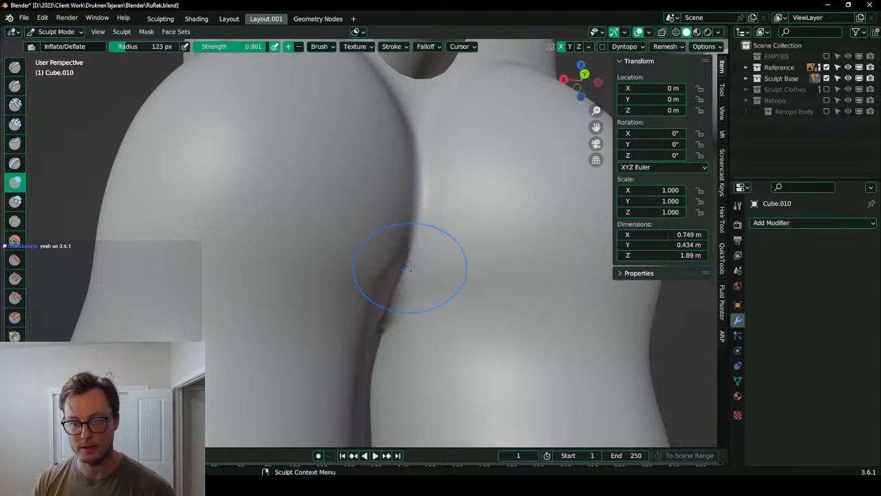
middle_drag(374, 275, 395, 309)
click(14, 221)
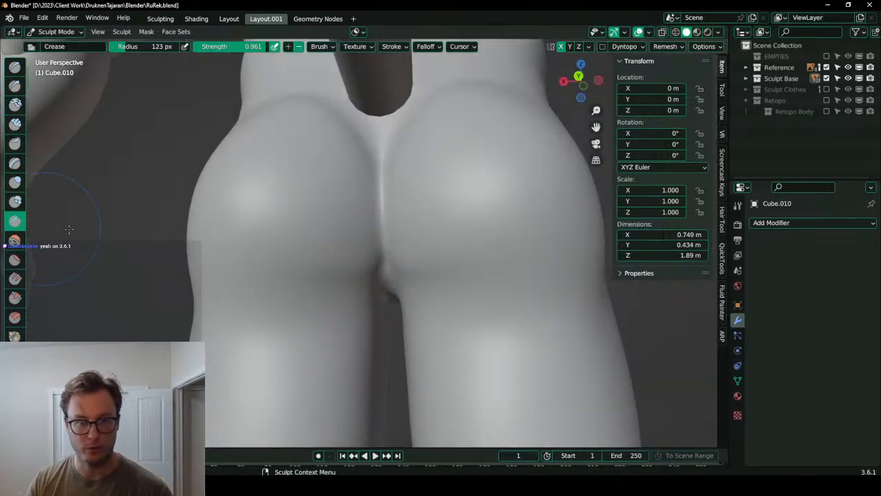
drag(386, 146, 383, 267)
key(ctrl+z)
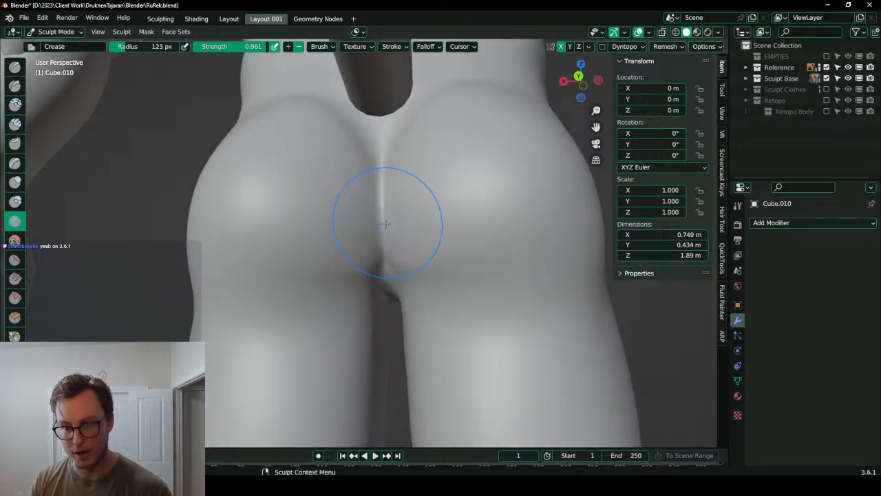
key(bracketleft)
key(bracketleft)
key(bracketleft)
key(bracketleft)
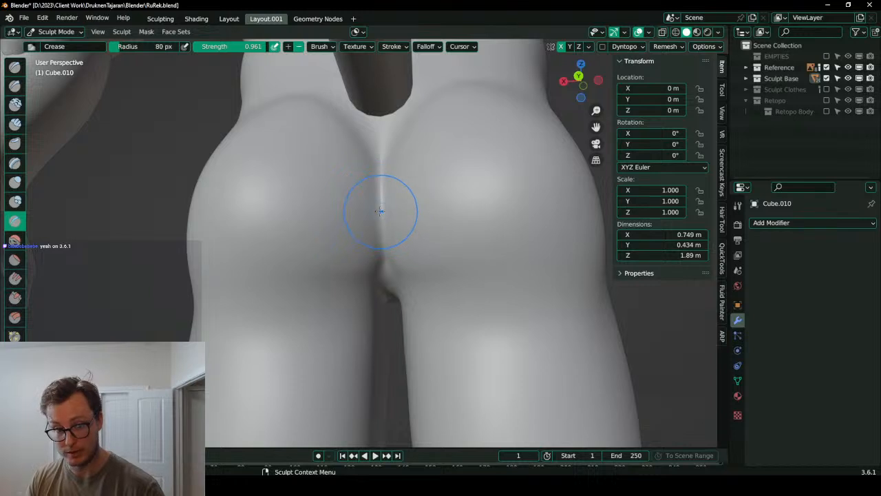
drag(381, 152, 390, 278)
key(ctrl+z)
drag(382, 141, 386, 260)
- Tighten the cleft between the buttocks with the Pinch/Magnify brush at 72 px
ctrl+middle_drag(392, 227, 392, 275)
key(p)
mouse_move(374, 230)
middle_down()
mouse_move(393, 254)
mouse_move(338, 240)
middle_up()
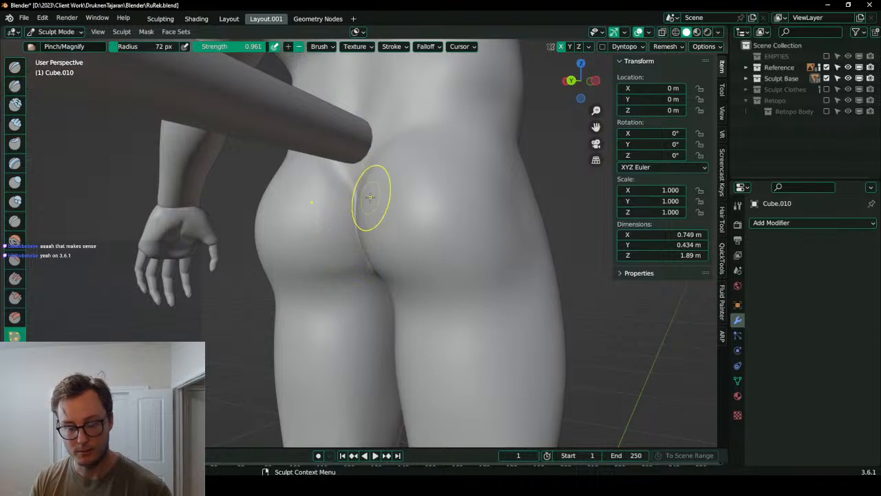
ctrl+middle_drag(370, 197, 384, 165)
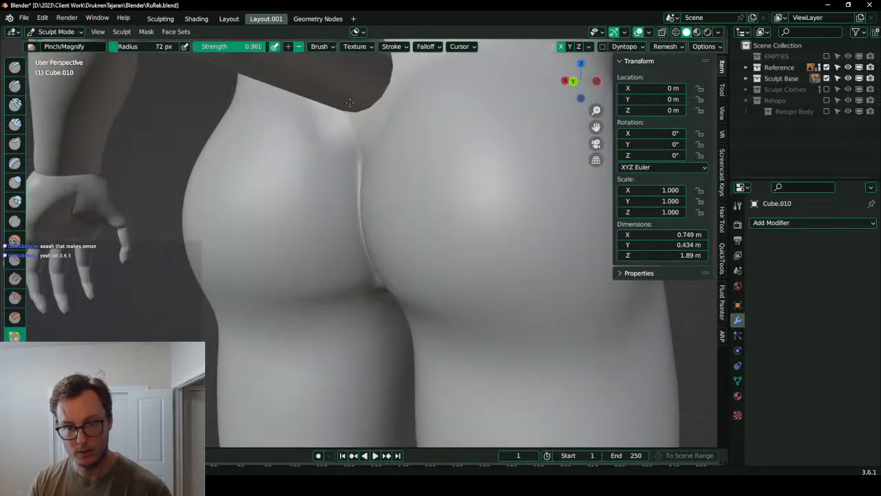
mouse_move(354, 133)
middle_down()
mouse_move(398, 141)
mouse_move(384, 173)
middle_up()
- Refine the top of the cleft beneath the tail with the Draw Sharp and Inflate/Deflate brushes at 118 px
click(15, 221)
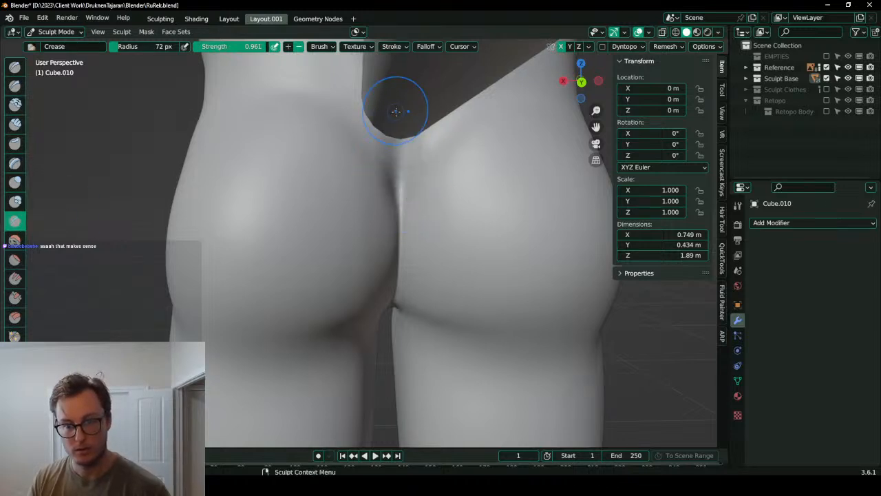
middle_drag(407, 156, 408, 170)
key(d)
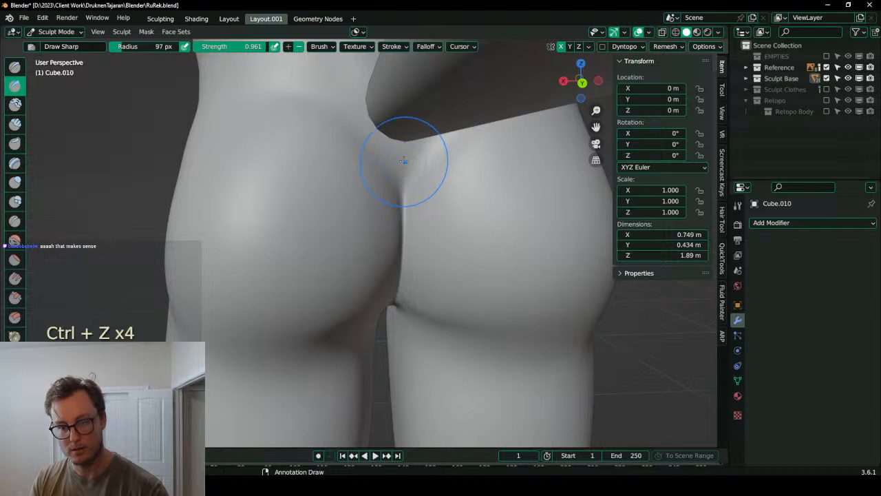
key(d)
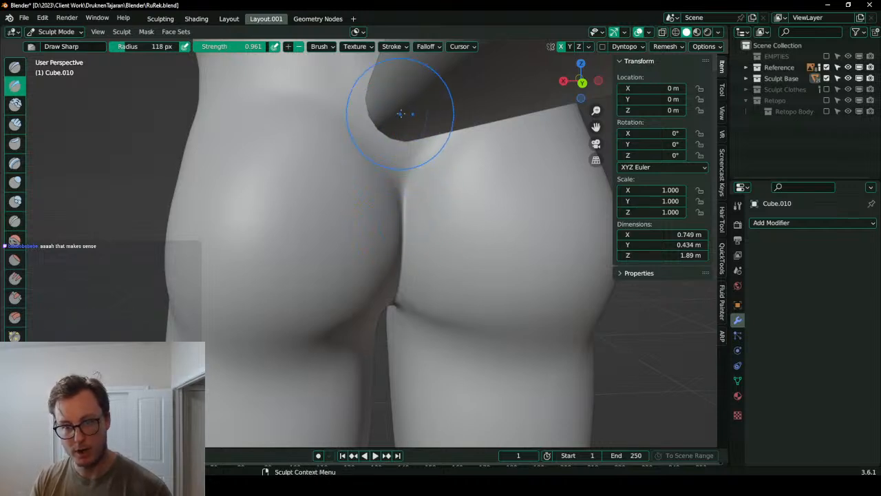
mouse_move(400, 133)
middle_down()
mouse_move(411, 197)
mouse_move(404, 191)
middle_up()
key(i)
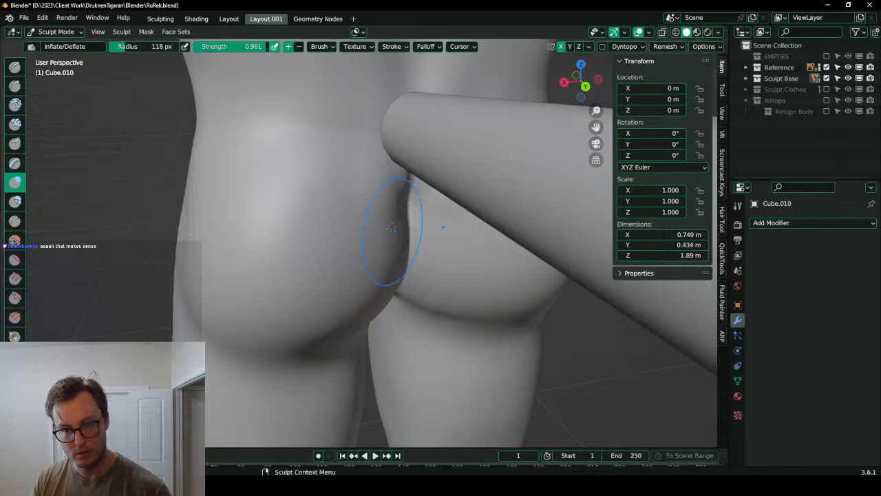
middle_drag(404, 180, 386, 234)
- Smooth the belly surface and sink a navel depression into it with the Inflate/Deflate and Draw Sharp brushes, the latter at 76 px
scroll(386, 234, down, 4)
scroll(386, 234, up, 5)
scroll(414, 136, down, 3)
shift+middle_drag(417, 163, 458, 237)
scroll(400, 229, up, 2)
shift+drag(372, 106, 436, 149)
mouse_move(438, 153)
shift+middle_down()
mouse_move(418, 177)
mouse_move(405, 166)
shift+middle_up()
ctrl+drag(376, 234, 368, 242)
mouse_move(367, 248)
middle_down()
mouse_move(370, 218)
mouse_move(354, 236)
mouse_move(367, 206)
middle_up()
key(d)
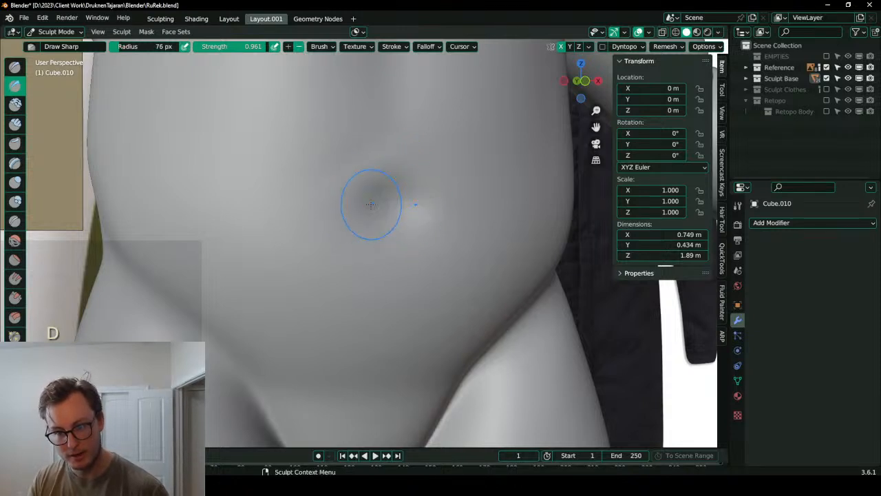
ctrl+drag(350, 209, 377, 206)
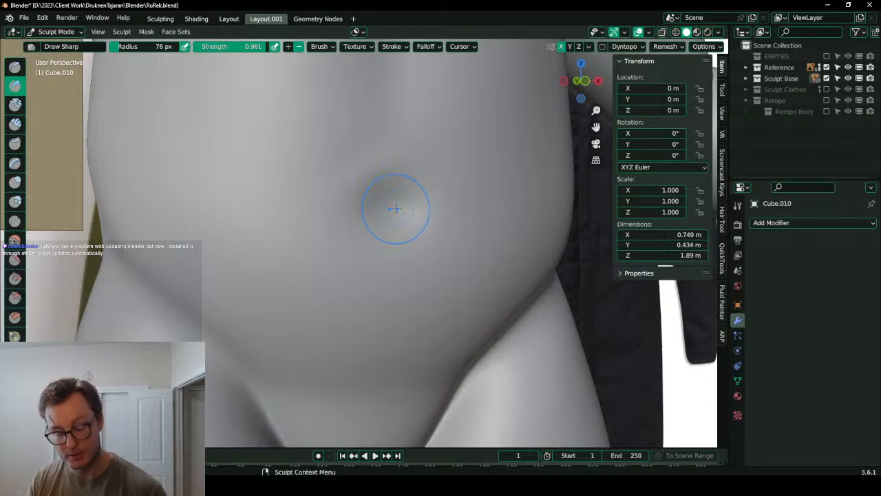
- Mask the navel area with the Mask brush at 48 px and invert the mask
key(m)
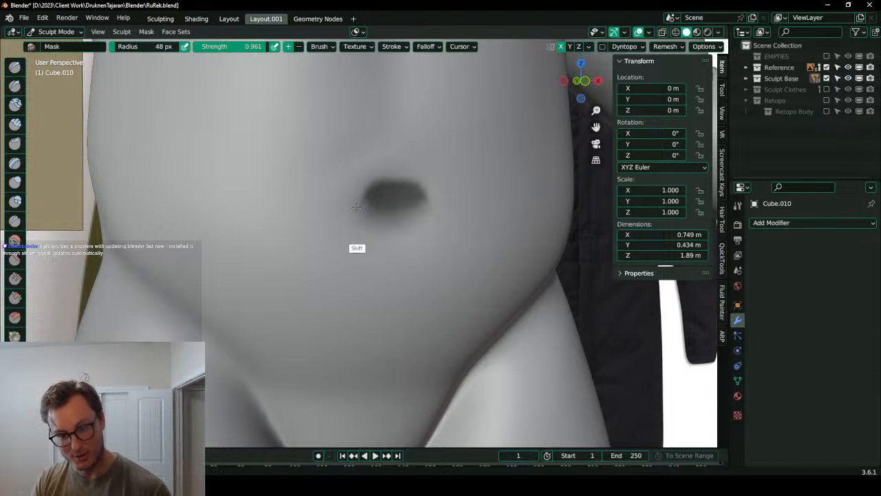
key(ctrl+i)
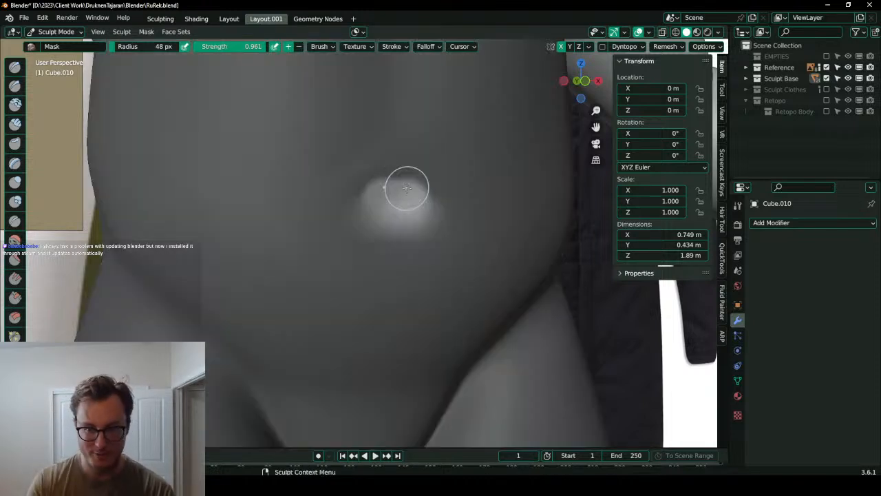
- Carve the navel hollow beneath its upper rim with the SculptDraw brush at 64 px and clear the mask
key(x)
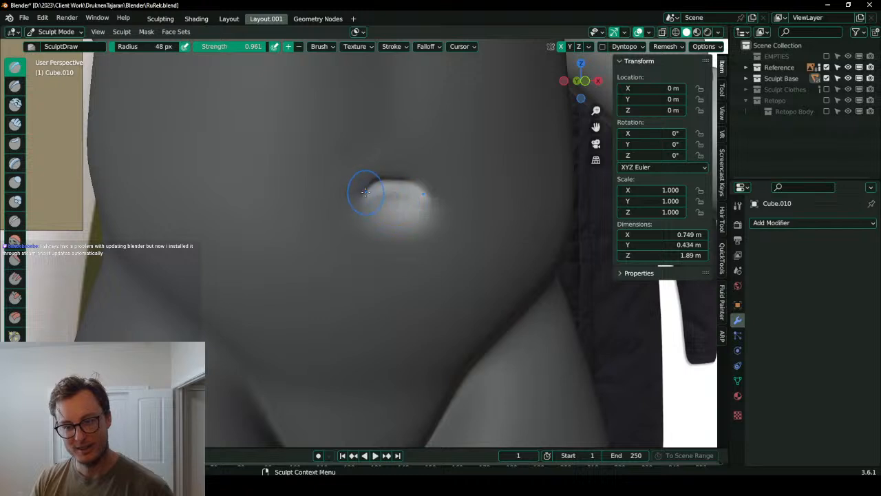
mouse_move(387, 190)
ctrl+mouse_down()
mouse_move(378, 196)
mouse_move(401, 193)
mouse_move(363, 200)
mouse_move(428, 197)
ctrl+mouse_up()
key(ctrl+z)
key(ctrl+z)
ctrl+drag(364, 195, 428, 197)
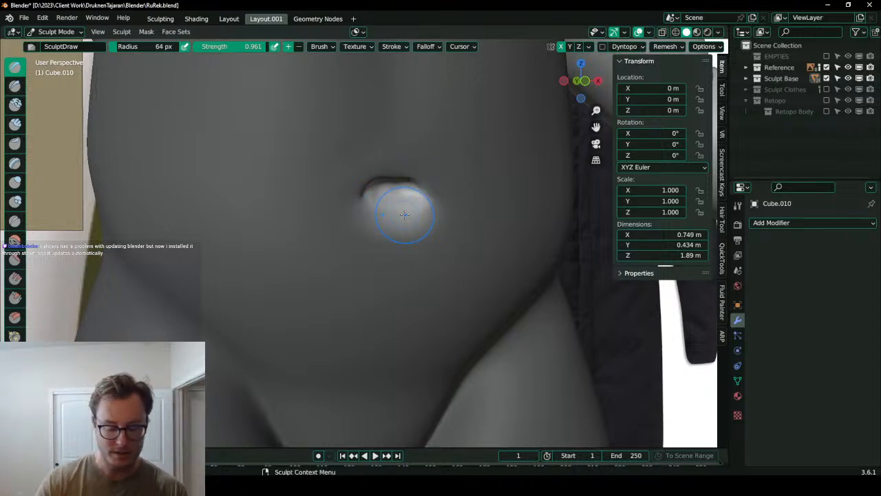
key(ctrl+z)
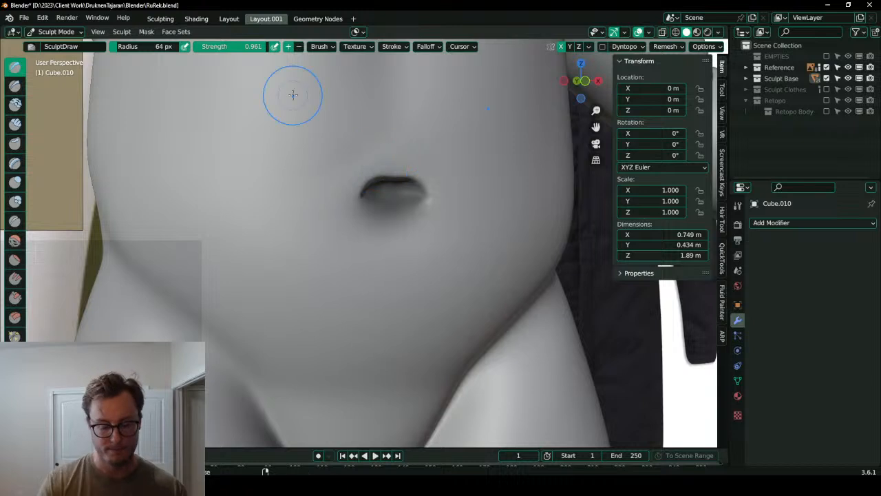
key(ctrl+shift+z)
- Shape a curved fold above the navel with the Draw Sharp brush at 64 px and smooth the surrounding belly
key(d)
drag(354, 176, 418, 166)
key(ctrl+z)
drag(351, 179, 404, 164)
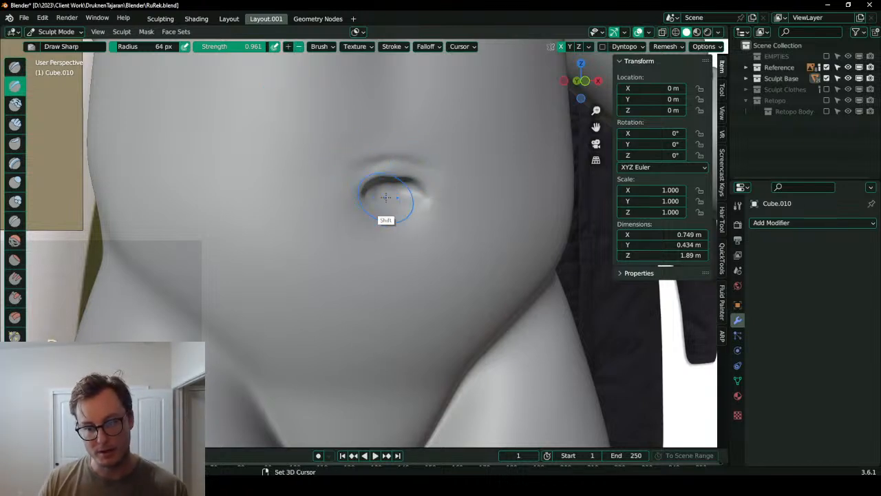
scroll(351, 234, down, 3)
shift+drag(350, 234, 323, 239)
scroll(329, 206, up, 2)
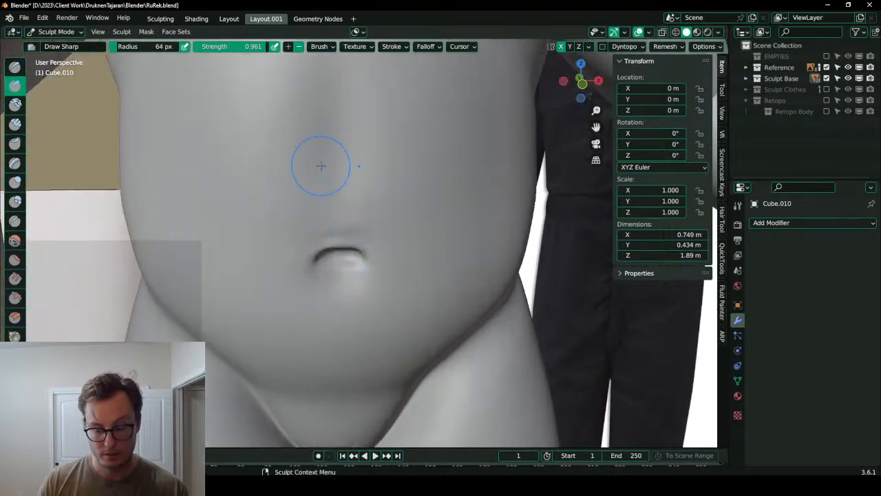
- Adjust the navel's outline from the front view with the Elastic Deform brush
key(KP_1)
key(e)
scroll(321, 165, up, 3)
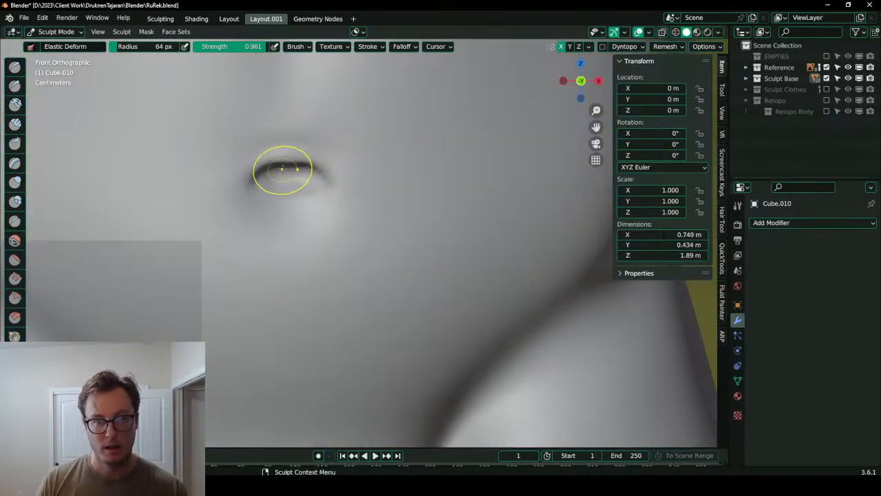
shift+middle_drag(291, 176, 330, 265)
key(KP_1)
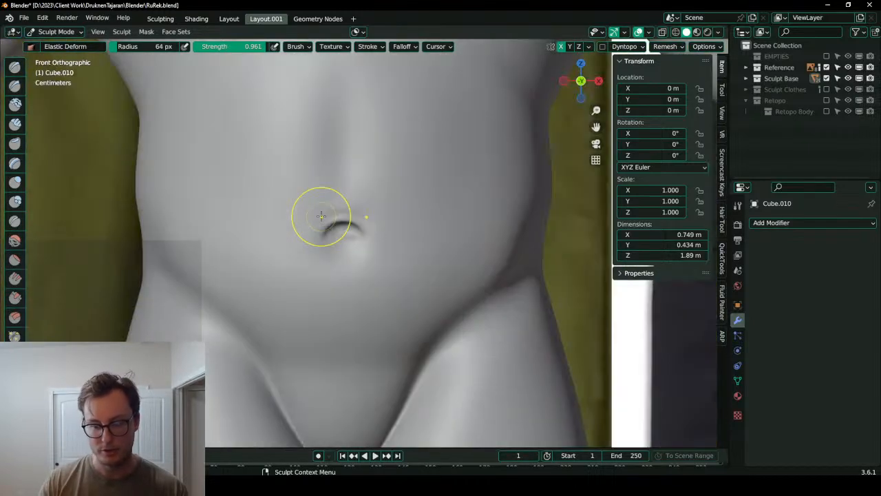
ctrl+middle_drag(321, 216, 310, 198)
drag(314, 203, 330, 203)
- Leave sculpting on the body and return to Object Mode
scroll(328, 215, down, 5)
middle_drag(325, 252, 345, 260)
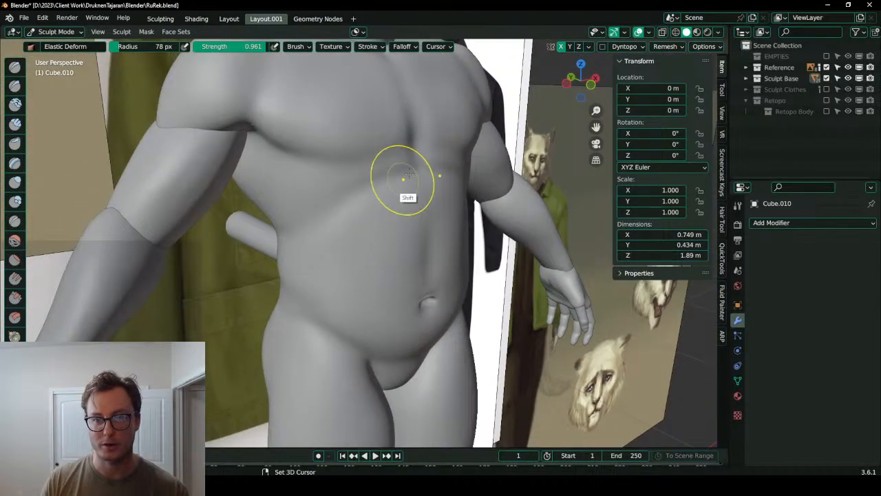
shift+middle_drag(391, 165, 400, 207)
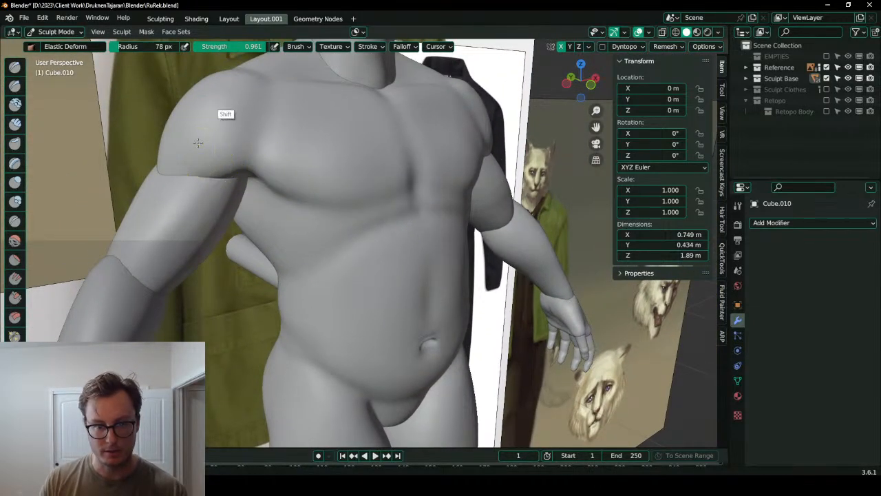
middle_drag(319, 210, 374, 181)
middle_drag(429, 211, 413, 232)
key(ctrl+Tab)
click(343, 235)
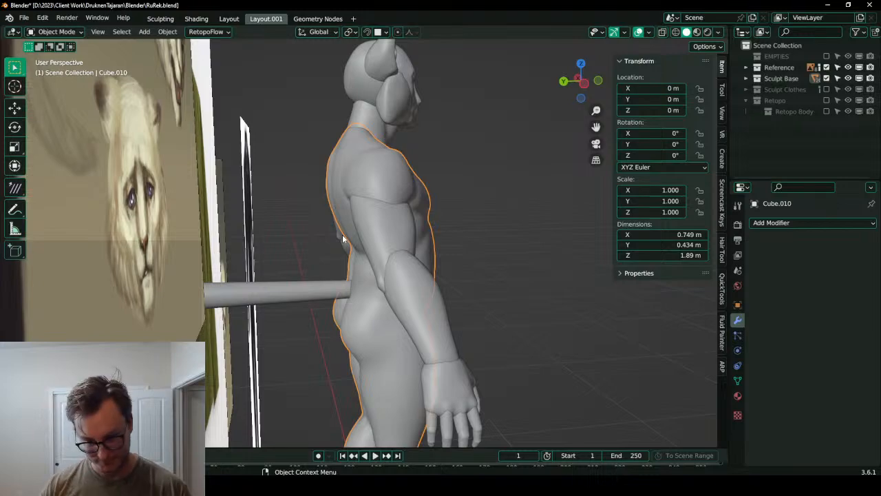
- Select all the separate objects that make up the character's hand
scroll(342, 234, down, 3)
middle_drag(423, 290, 374, 295)
scroll(374, 295, up, 2)
click(510, 308)
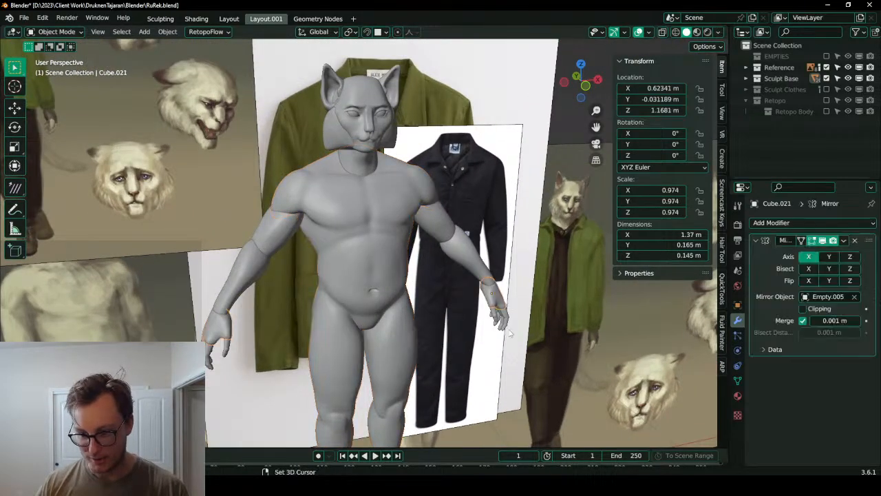
scroll(436, 309, up, 4)
middle_drag(436, 309, 338, 325)
key(b)
drag(290, 308, 355, 365)
key(b)
drag(277, 329, 350, 376)
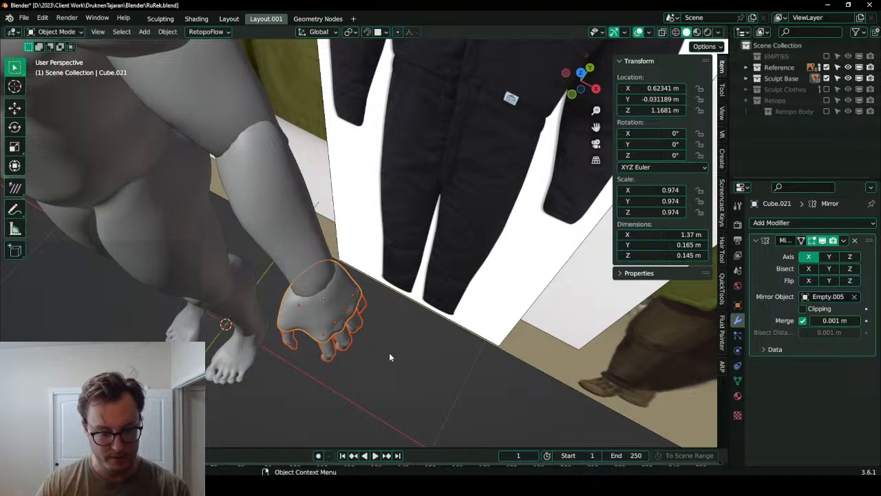
- Make the selected hand parts single-user with applied transforms and join them into one hand object
key(F3)
text(make sing)
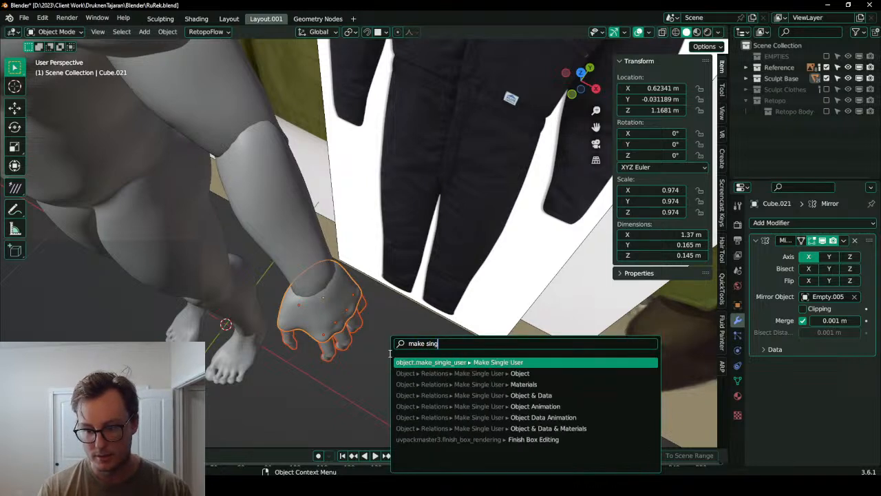
key(Return)
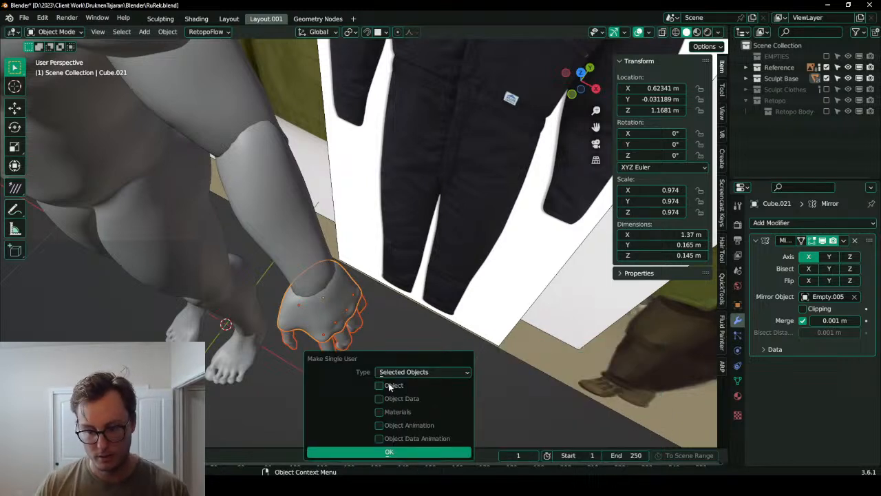
click(402, 452)
middle_drag(313, 350, 338, 277)
key(ctrl+a)
click(365, 329)
- Convert the forearm and upper arm objects with their Mirror modifiers to plain meshes, keeping the hand selected with them
click(377, 281)
key(q)
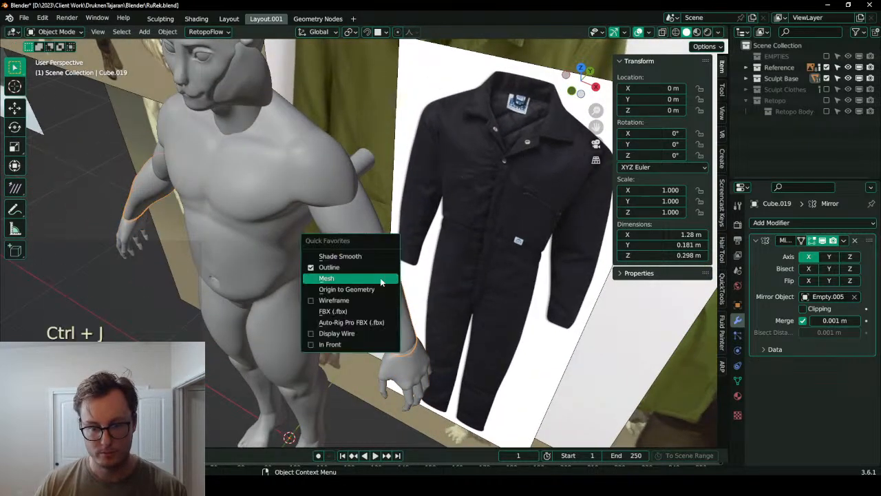
click(381, 278)
click(358, 229)
key(q)
click(358, 223)
click(414, 375)
key(q)
click(381, 279)
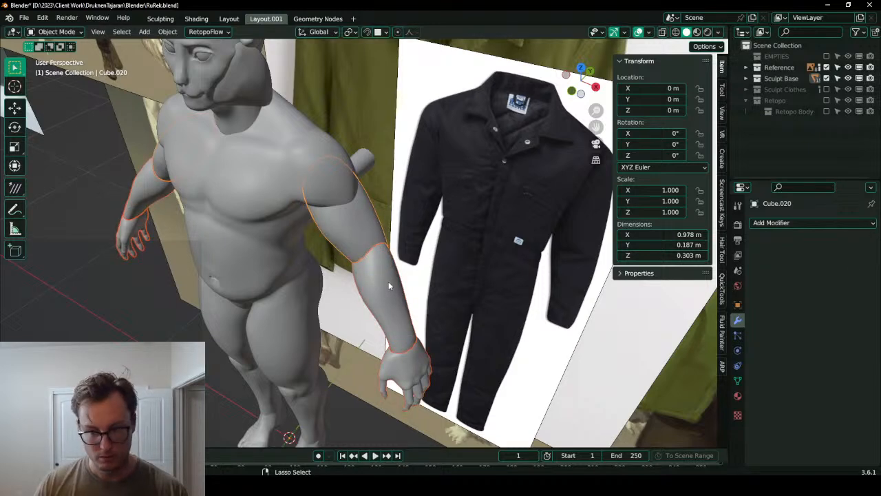
- Convert the mirrored hand to a mesh and join the hand, forearm and upper arm into one arm object
middle_drag(371, 281, 373, 277)
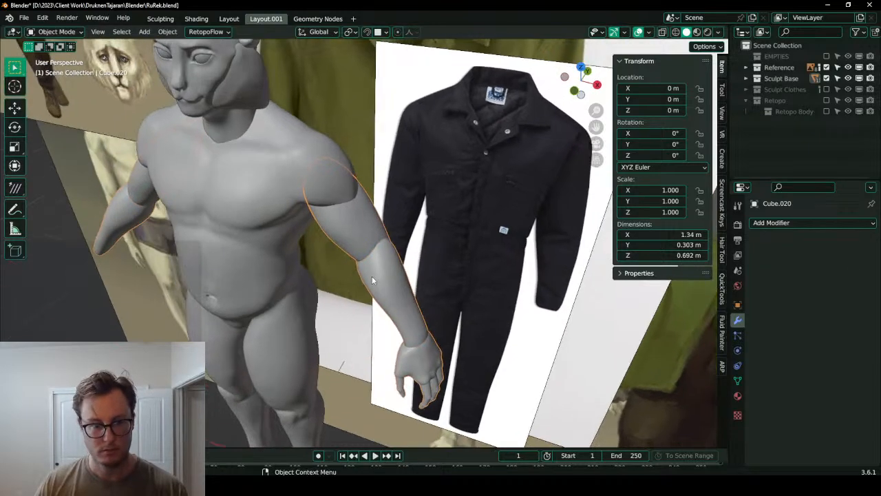
key(ctrl+j)
key(q)
click(422, 364)
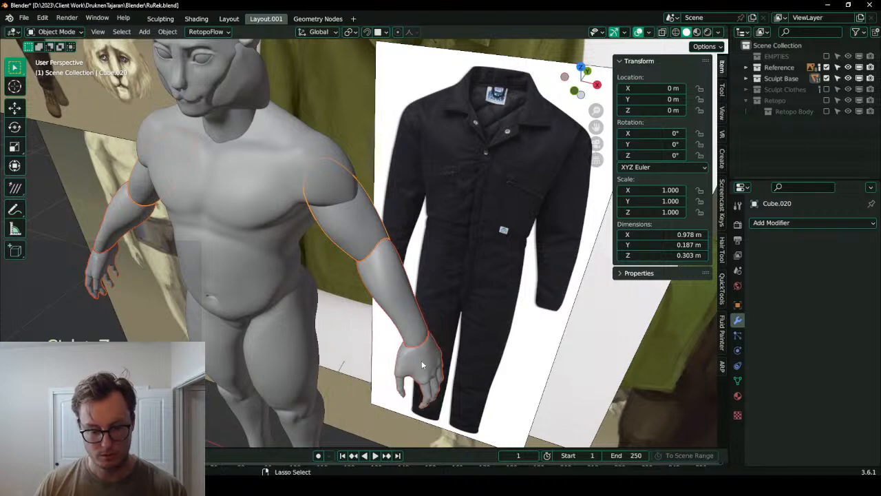
key(ctrl+j)
- Join the arms to the body object and switch it to Sculpt Mode
mouse_move(304, 255)
middle_down()
mouse_move(335, 237)
mouse_move(316, 250)
middle_up()
scroll(335, 236, down, 3)
click(341, 254)
key(ctrl+j)
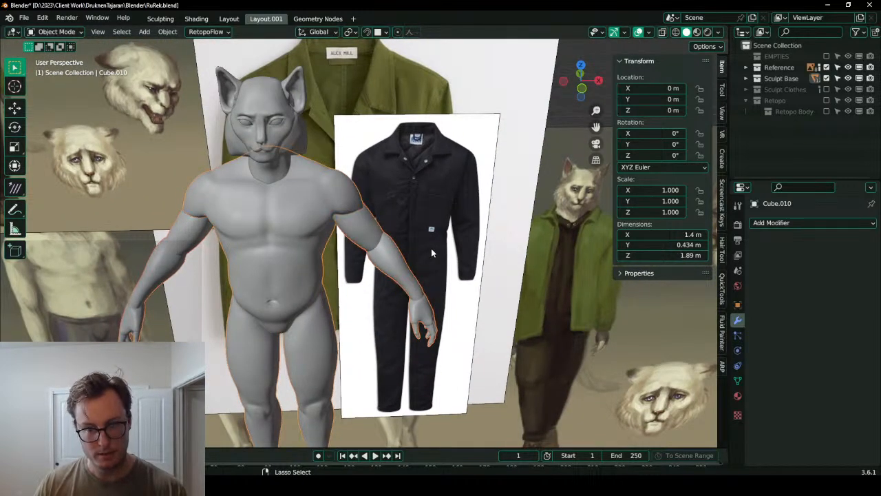
middle_drag(431, 248, 488, 218)
key(ctrl+Tab)
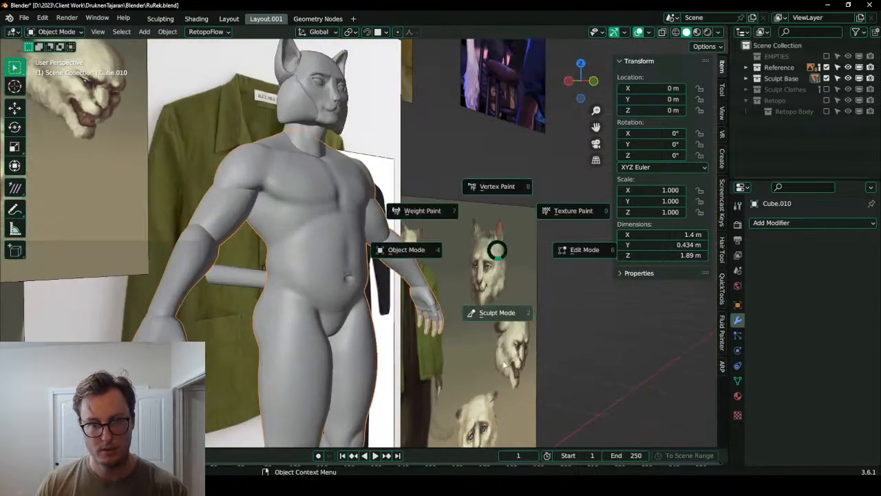
click(498, 312)
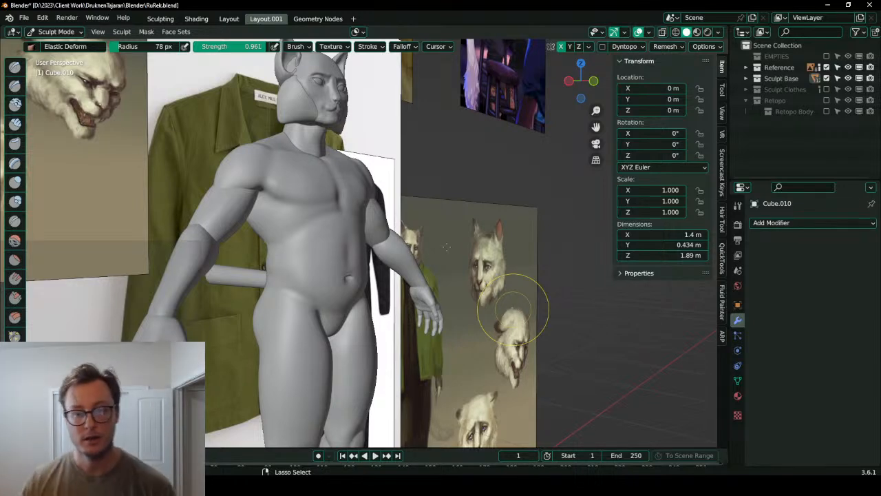
- Smooth the faceted outer forearm from elbow to wrist with a 78 px brush
middle_drag(446, 247, 363, 246)
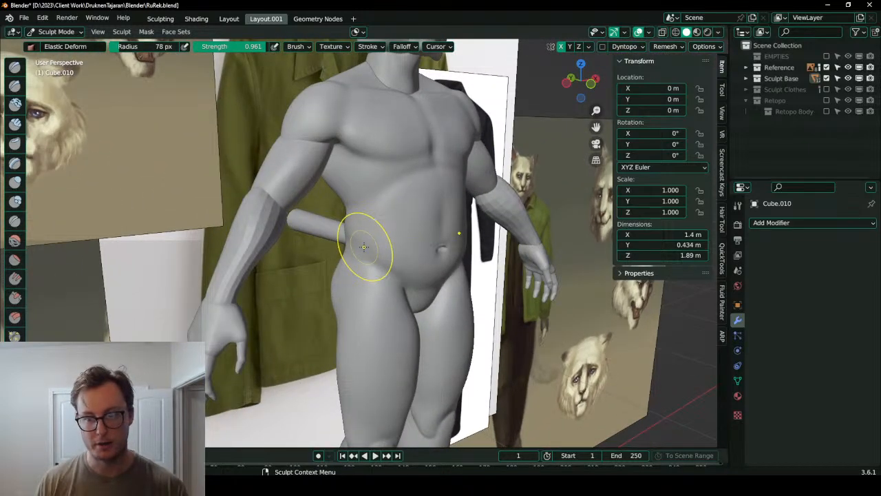
middle_drag(325, 281, 372, 271)
shift+middle_drag(387, 329, 374, 236)
shift+middle_drag(358, 142, 340, 183)
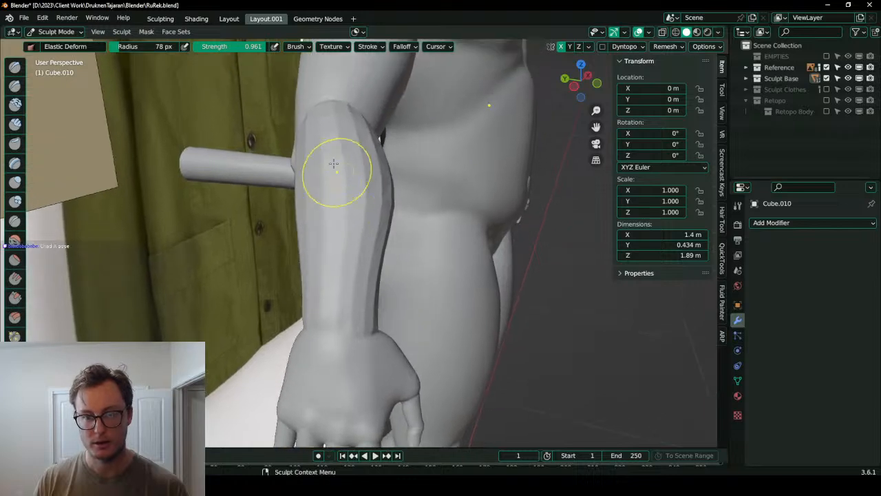
shift+drag(364, 333, 320, 317)
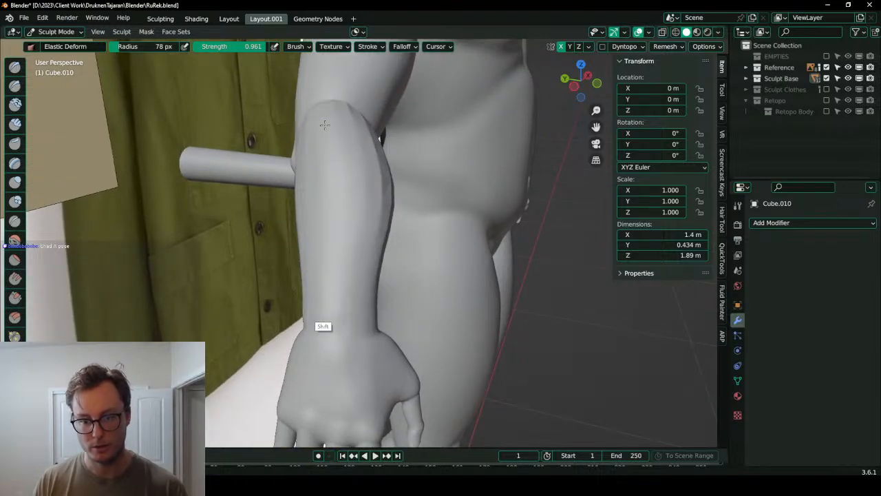
mouse_move(348, 279)
middle_down()
mouse_move(300, 267)
mouse_move(283, 249)
middle_up()
shift+drag(171, 211, 174, 225)
- Smooth the remaining facets on the inner side of the forearm down to the wrist at 78 px
middle_drag(171, 210, 437, 285)
mouse_move(376, 310)
middle_down()
mouse_move(475, 228)
mouse_move(350, 290)
middle_up()
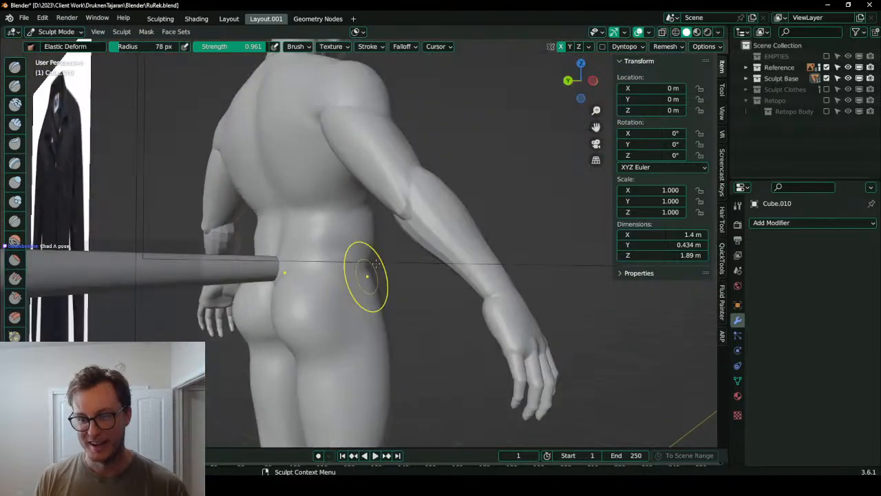
mouse_move(448, 235)
middle_down()
mouse_move(409, 216)
mouse_move(476, 163)
mouse_move(393, 186)
middle_up()
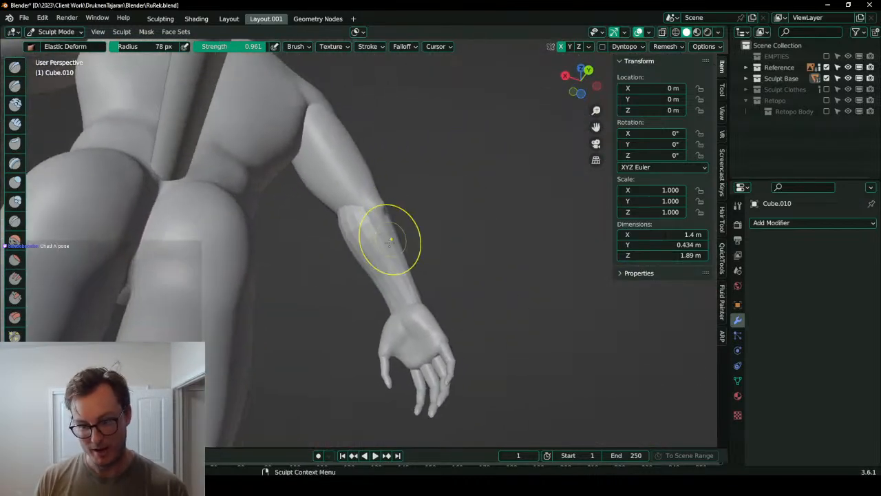
ctrl+middle_drag(394, 235, 423, 219)
shift+drag(430, 305, 405, 333)
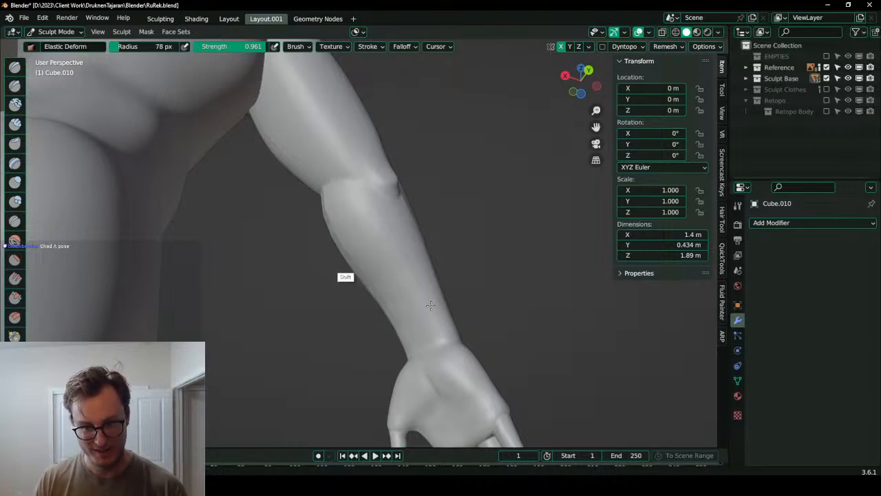
- Smooth the front of the forearm from the wrist up to the elbow with the 78 px brush
middle_drag(346, 268, 527, 285)
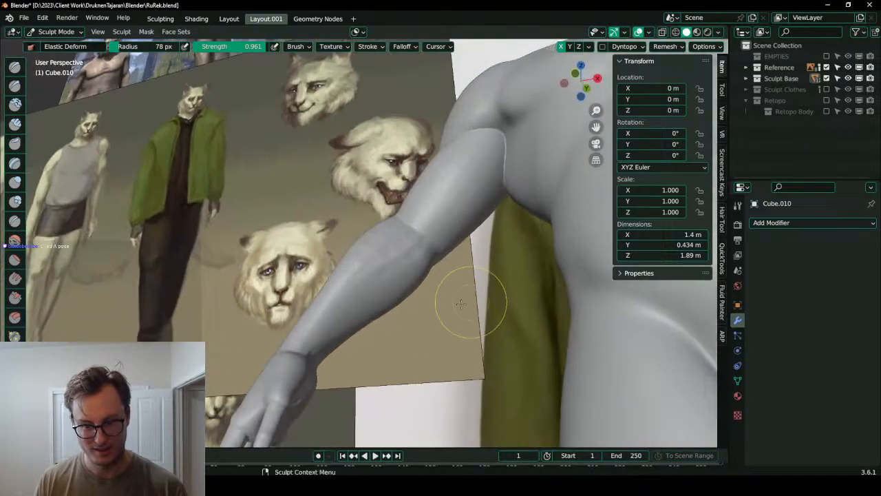
mouse_move(325, 312)
shift+mouse_down()
mouse_move(390, 234)
mouse_move(380, 274)
shift+mouse_up()
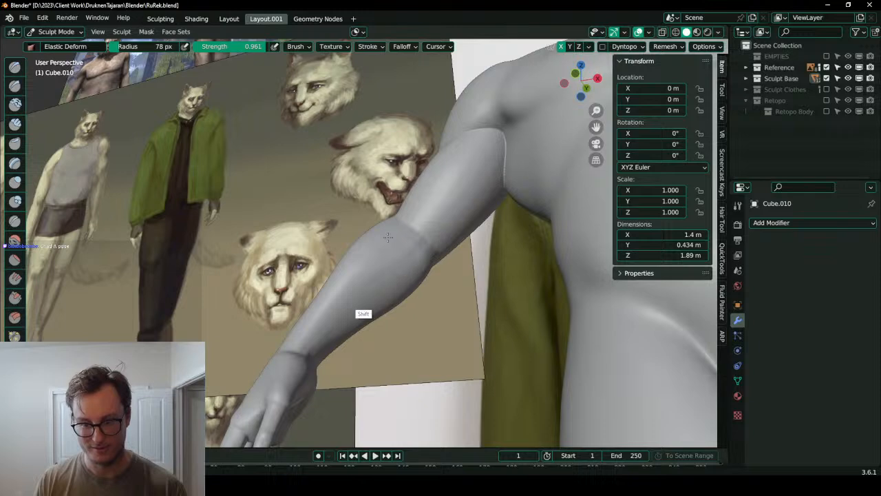
middle_drag(321, 330, 384, 269)
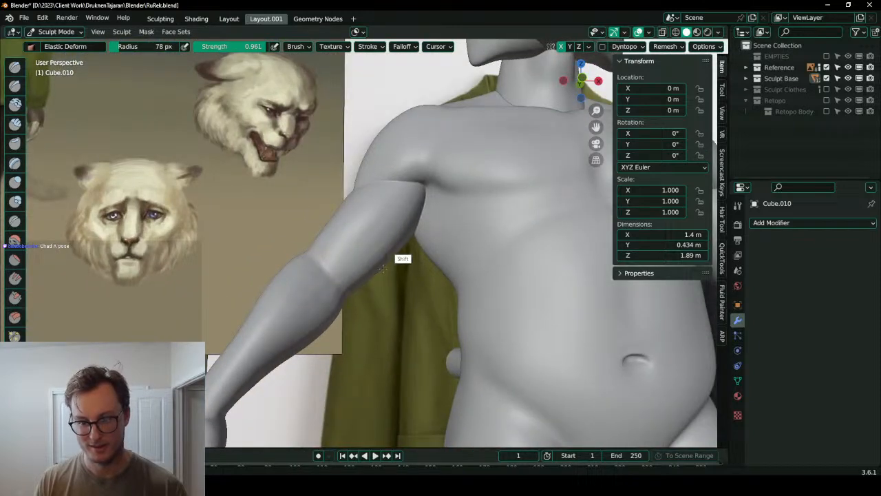
- Try to crease the underarm seam between the upper arm and ribcage with a 116 px Crease brush
mouse_move(448, 197)
middle_down()
mouse_move(399, 190)
mouse_move(371, 281)
mouse_move(357, 276)
mouse_move(369, 239)
middle_up()
key(KP_1)
mouse_move(415, 194)
ctrl+middle_down()
mouse_move(411, 305)
mouse_move(391, 312)
ctrl+middle_up()
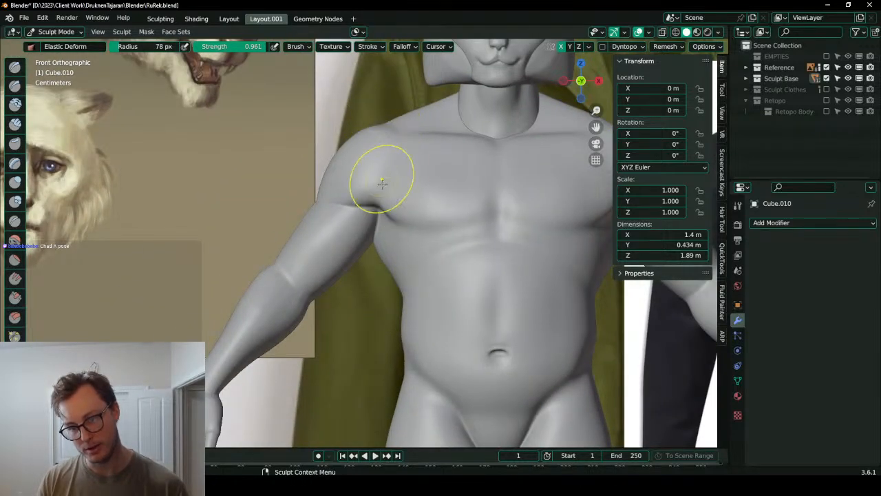
scroll(357, 255, up, 2)
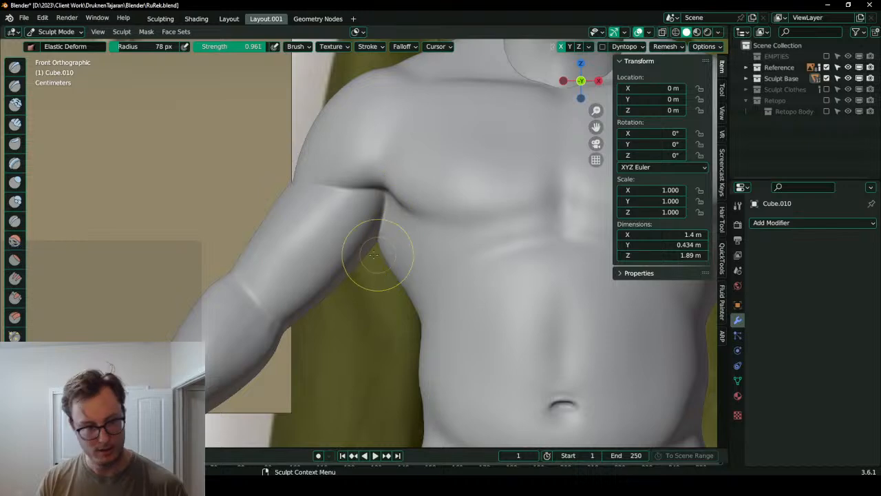
click(15, 221)
middle_drag(260, 235, 430, 161)
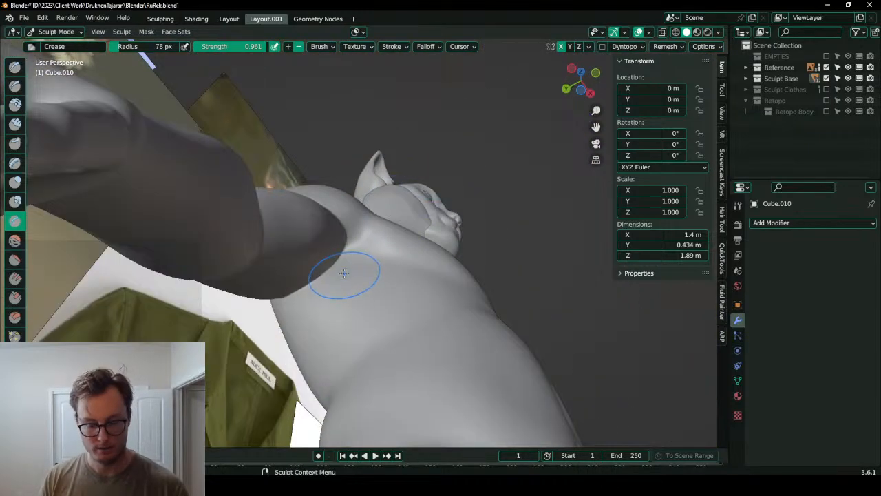
key(bracketright)
key(bracketright)
key(bracketright)
key(bracketright)
middle_drag(349, 269, 383, 238)
mouse_move(290, 255)
mouse_down()
mouse_move(237, 262)
mouse_move(318, 265)
mouse_up()
key(ctrl+z)
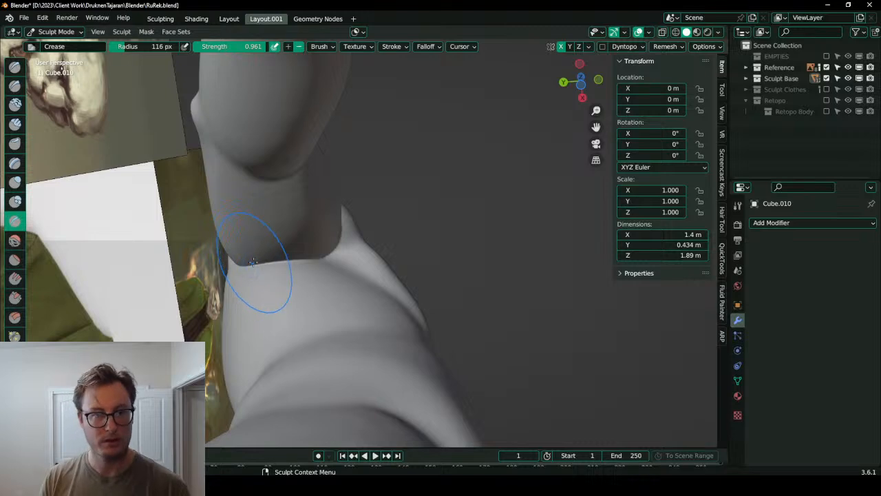
drag(308, 259, 238, 268)
key(ctrl+z)
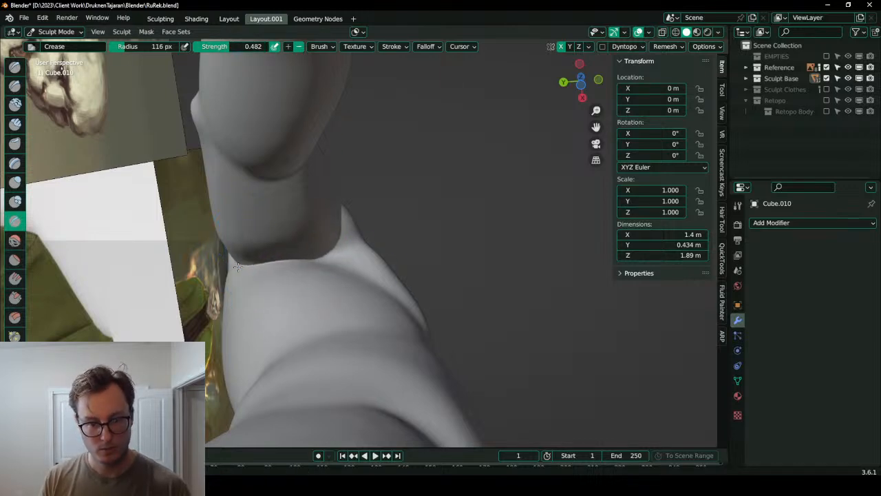
- Activate the Elastic Deform brush at the armpit and set its radius to 142 px
middle_drag(335, 257, 282, 305)
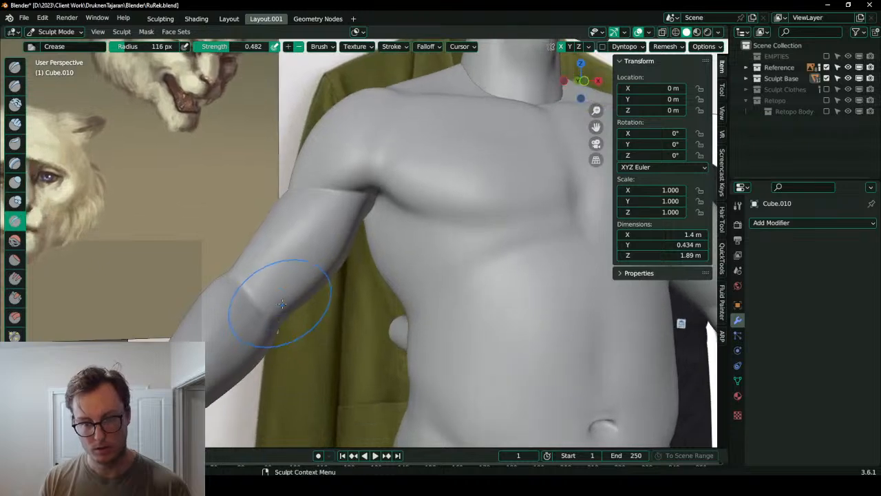
key(KP_1)
ctrl+middle_drag(428, 222, 425, 183)
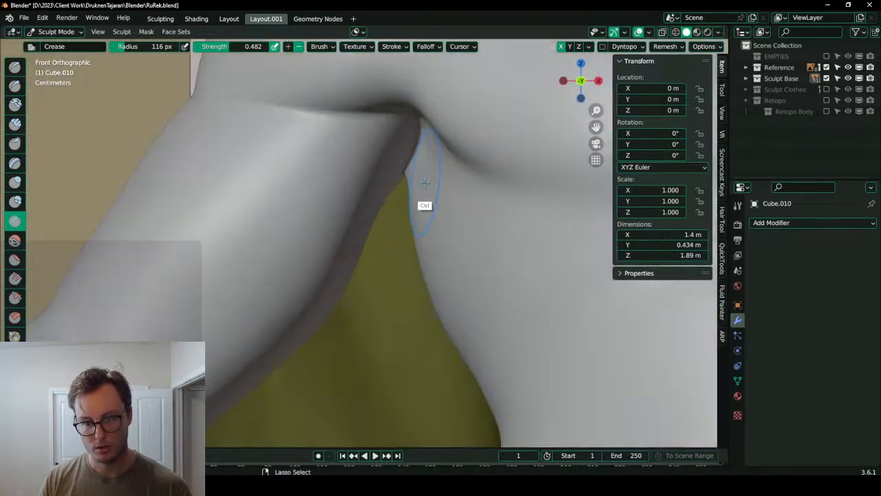
key(e)
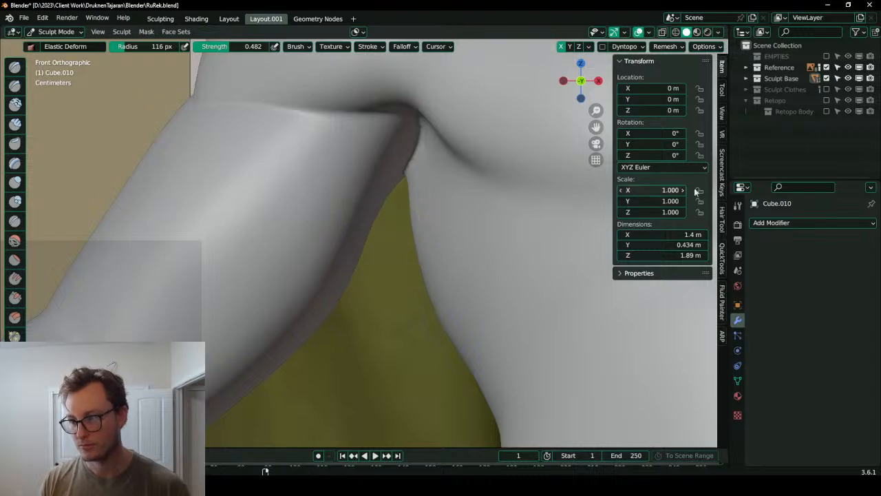
key(bracketright)
key(bracketright)
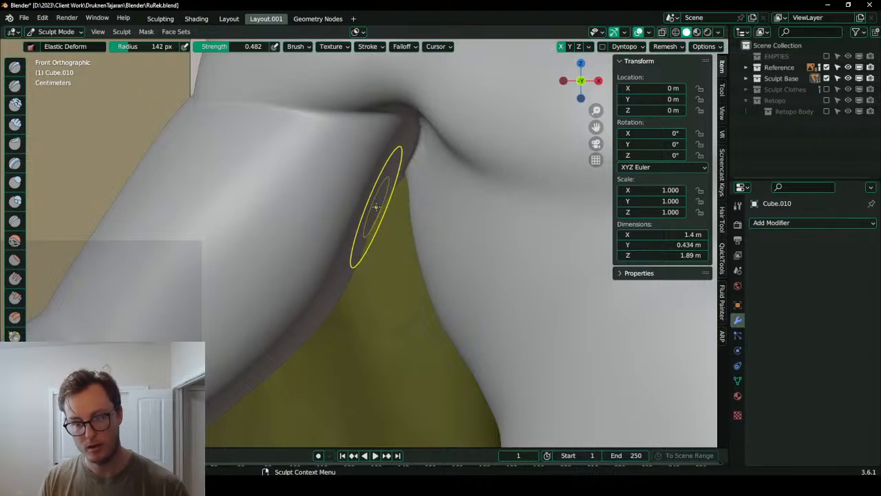
mouse_move(376, 206)
middle_down()
mouse_move(403, 234)
mouse_move(402, 250)
mouse_move(484, 266)
mouse_move(433, 255)
mouse_move(420, 266)
mouse_move(350, 233)
mouse_move(415, 201)
mouse_move(447, 206)
mouse_move(365, 233)
mouse_move(402, 232)
mouse_move(397, 241)
mouse_move(155, 245)
mouse_move(189, 250)
mouse_move(165, 241)
middle_up()
scroll(307, 217, down, 3)
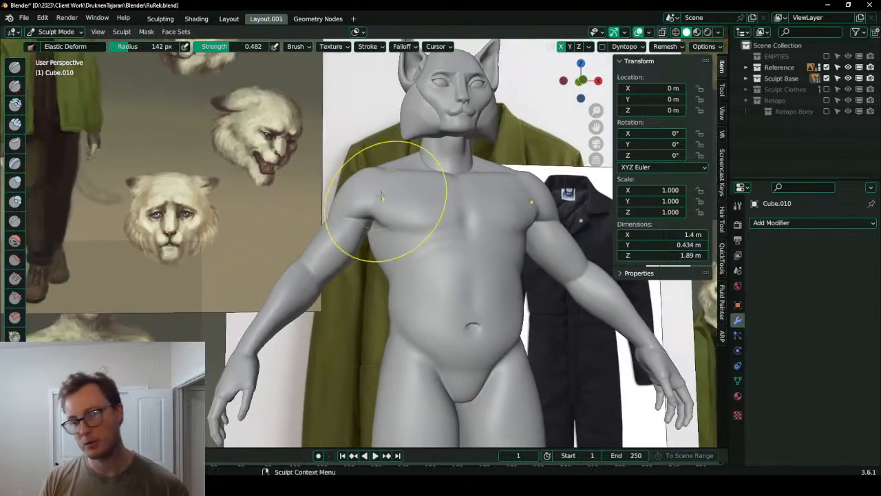
- Smooth the seam where the outer shoulder meets the upper arm and around the back of the armpit
mouse_move(377, 198)
middle_down()
mouse_move(406, 236)
mouse_move(392, 224)
mouse_move(342, 220)
mouse_move(403, 230)
middle_up()
scroll(389, 189, up, 2)
scroll(338, 226, up, 2)
shift+drag(271, 310, 266, 330)
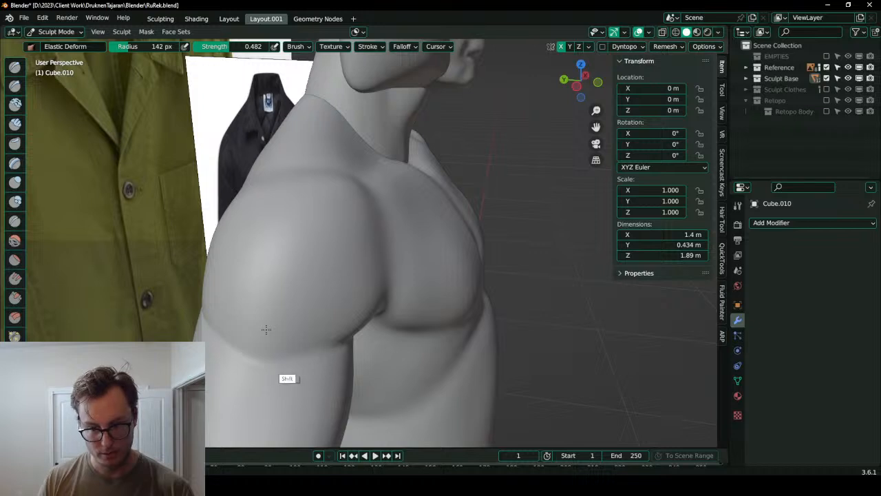
middle_drag(266, 330, 417, 295)
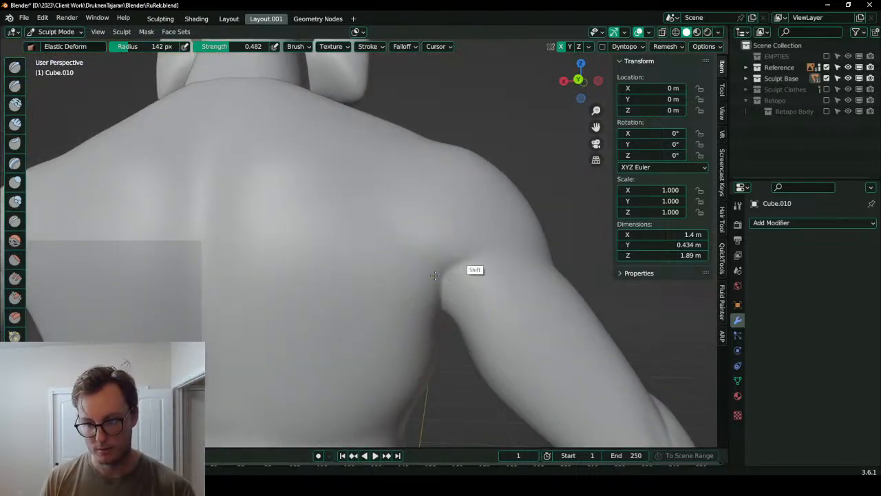
shift+drag(453, 263, 430, 292)
- Smooth the underarm transition into the ribcage and the front of the armpit beside the chest
middle_drag(428, 293, 431, 209)
mouse_move(431, 208)
shift+mouse_down()
mouse_move(428, 182)
mouse_move(435, 206)
shift+mouse_up()
middle_drag(434, 206, 352, 180)
shift+drag(348, 186, 316, 186)
middle_drag(316, 187, 319, 168)
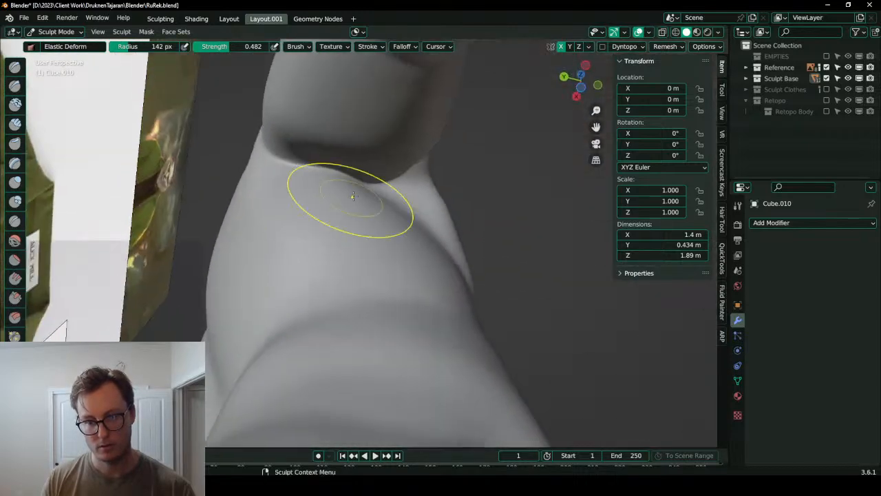
middle_drag(422, 187, 364, 250)
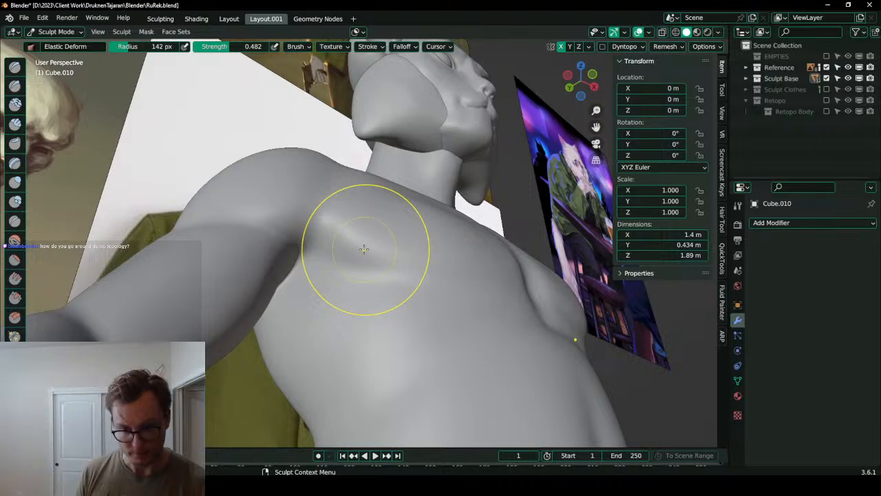
middle_drag(341, 246, 310, 275)
mouse_move(265, 275)
shift+mouse_down()
mouse_move(236, 279)
mouse_move(295, 266)
mouse_move(301, 274)
shift+mouse_up()
mouse_move(352, 246)
middle_down()
mouse_move(284, 273)
mouse_move(348, 259)
middle_up()
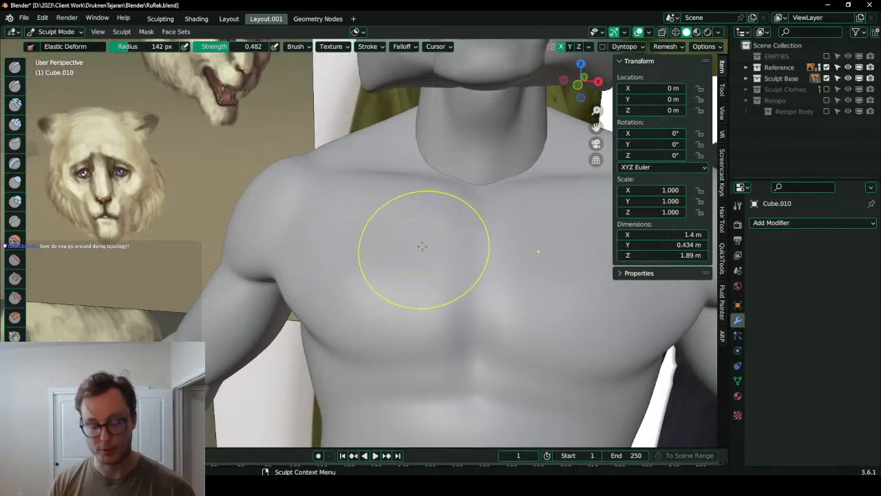
- Carve a groove down the sternum between the pectorals with the 142 px Draw Sharp brush
click(14, 85)
middle_drag(295, 207, 462, 314)
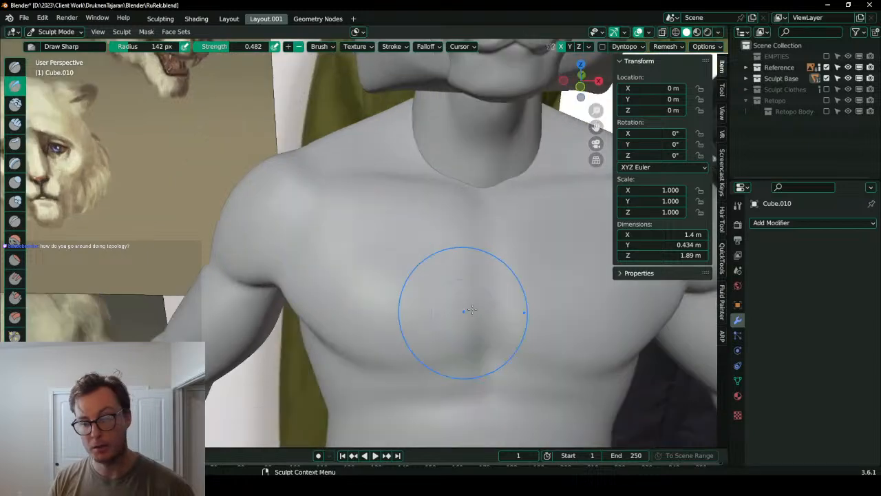
drag(487, 199, 489, 300)
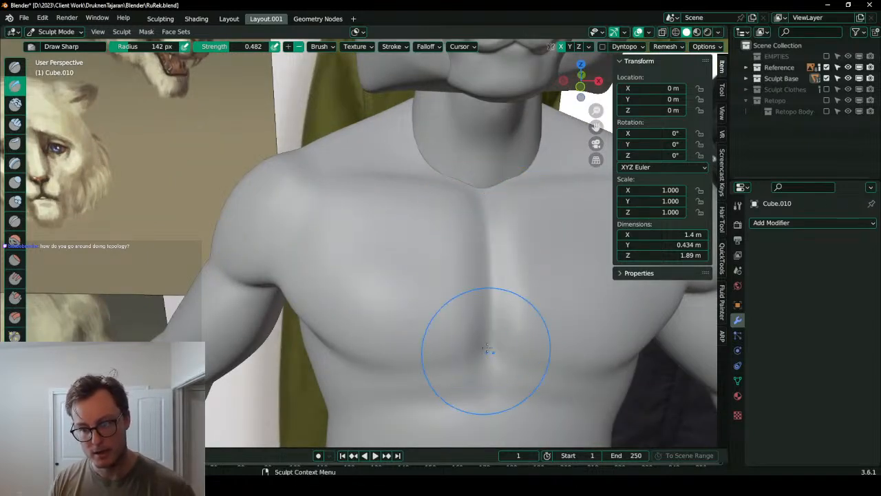
- Adjust the upper chest just below the base of the neck with the 142 px Elastic Deform brush
middle_drag(496, 248, 345, 359)
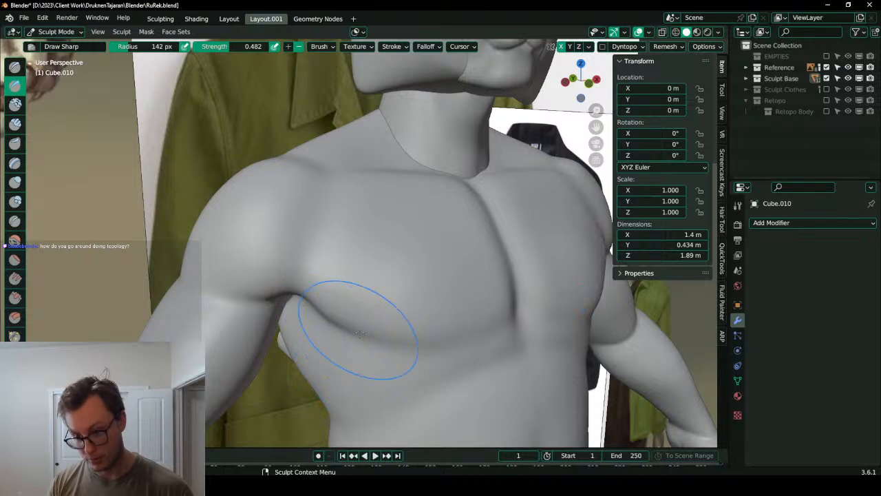
middle_drag(343, 325, 360, 313)
middle_drag(448, 280, 454, 295)
middle_drag(436, 192, 435, 218)
key(g)
drag(442, 194, 427, 208)
mouse_move(442, 208)
middle_down()
mouse_move(480, 183)
mouse_move(448, 216)
mouse_move(476, 211)
mouse_move(413, 193)
mouse_move(422, 190)
middle_up()
- Switch sculpting to the neck object and voxel-remesh it
key(alt+q)
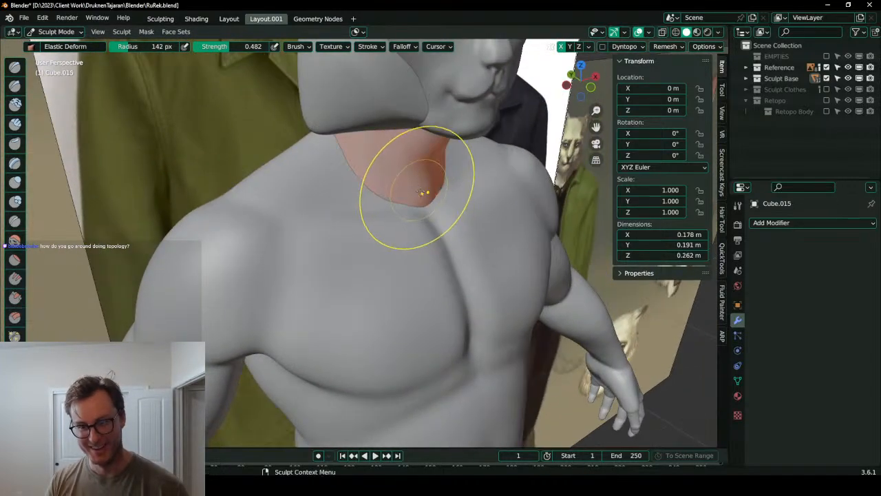
scroll(406, 169, up, 4)
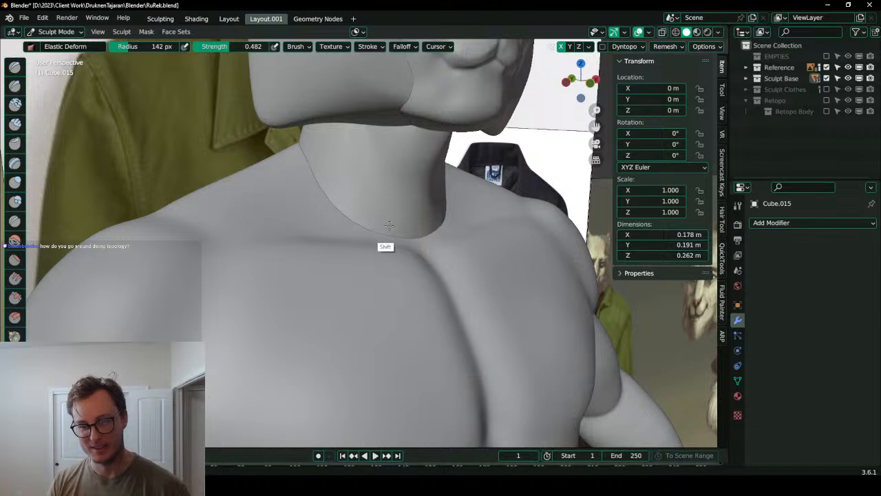
key(d)
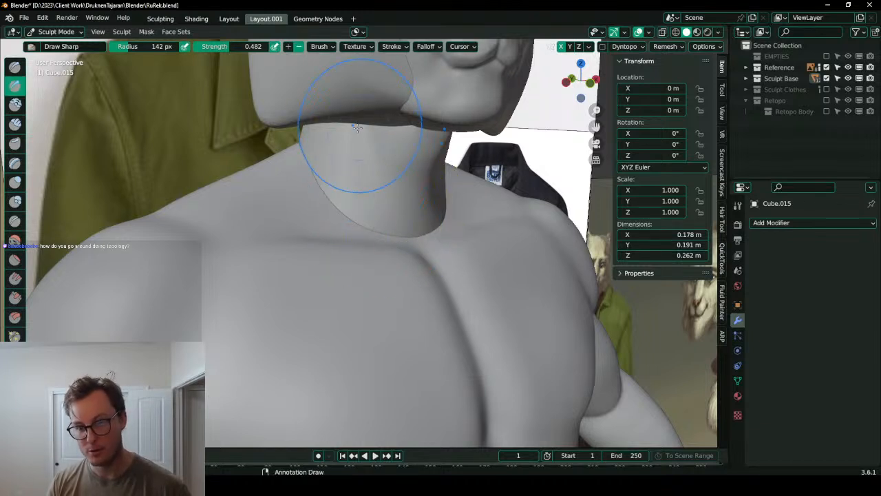
click(665, 46)
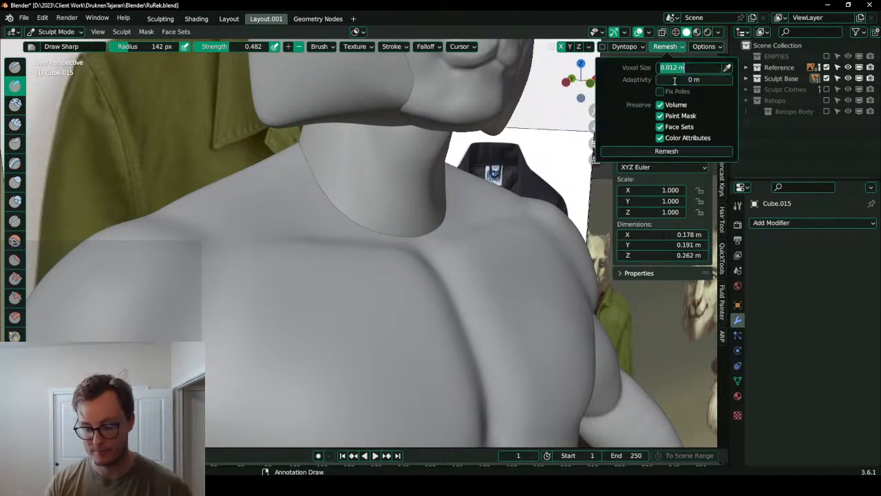
key(Return)
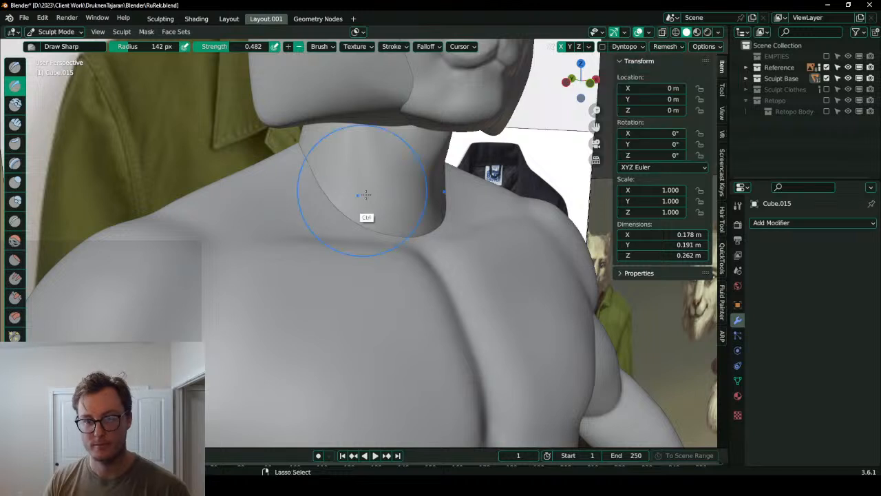
key(ctrl+r)
key(ctrl+Tab)
key(w)
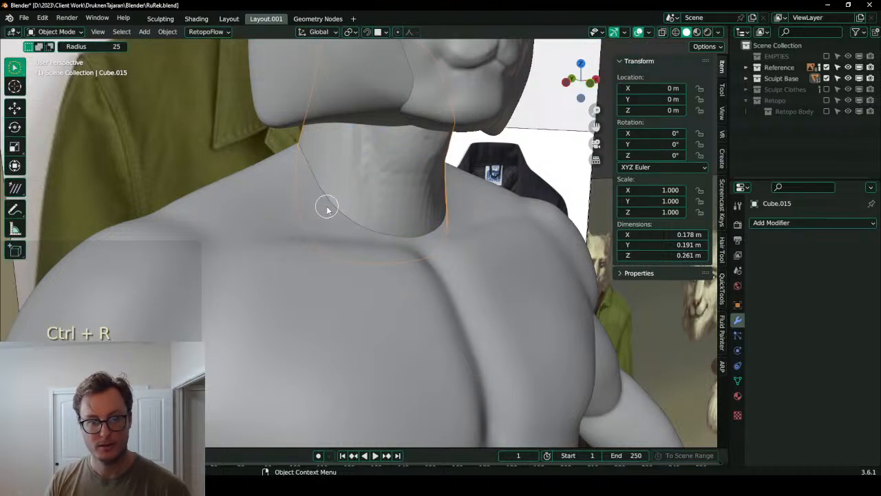
key(ctrl+Tab)
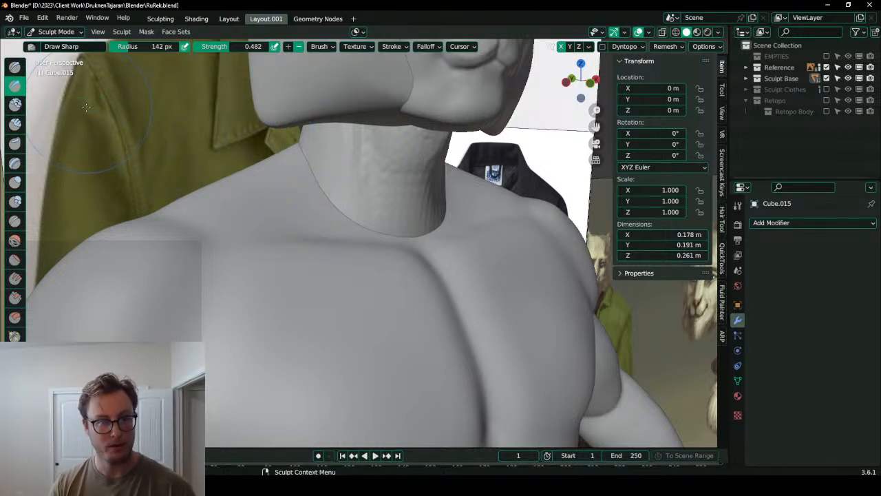
- Smooth the whole remeshed neck with the Mesh Filter set to Smooth at strength 1.000
scroll(24, 336, down, 8)
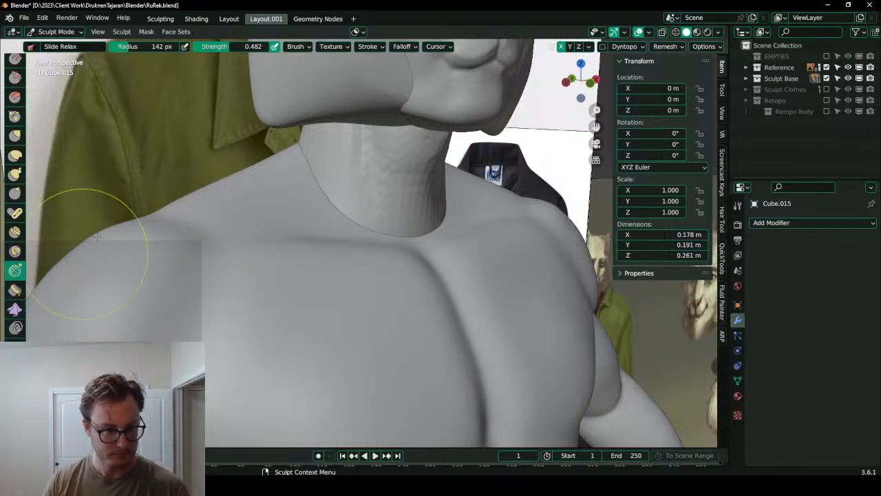
key(alt+w)
key(Escape)
key(q)
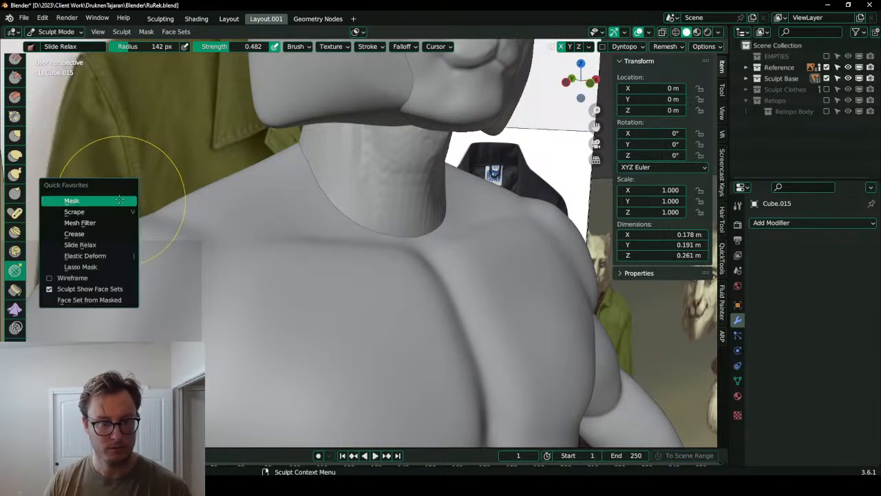
click(76, 222)
click(81, 47)
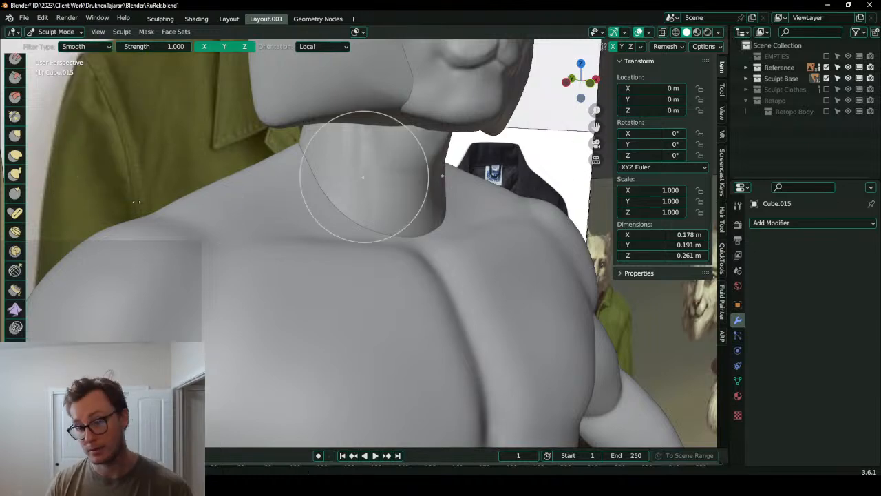
- Sculpt muscle lines up the front of the neck with the Draw Sharp brush, undoing the last stroke
middle_drag(443, 208, 392, 207)
shift+middle_drag(329, 193, 335, 214)
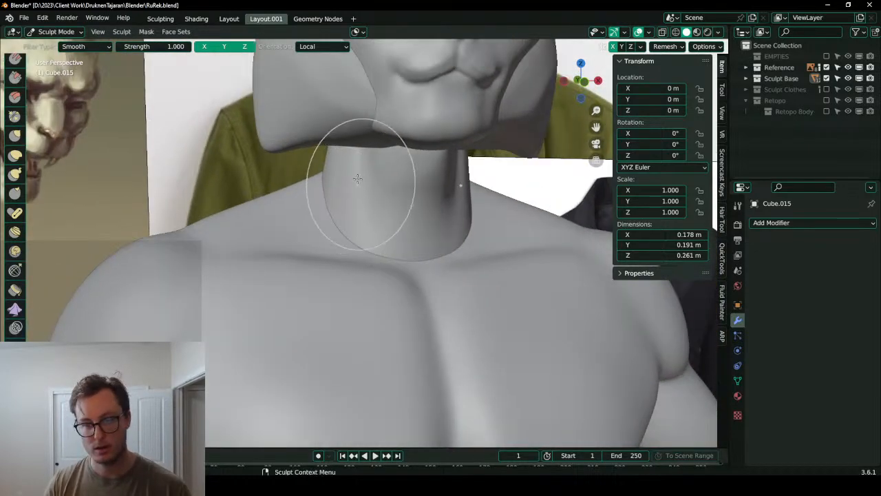
key(d)
drag(378, 229, 358, 129)
drag(381, 247, 386, 207)
drag(383, 171, 412, 210)
key(ctrl+z)
- Return the neck to Object Mode and switch the selection tool to Tweak
middle_drag(367, 206, 371, 298)
mouse_move(315, 171)
middle_down()
mouse_move(198, 154)
mouse_move(225, 160)
mouse_move(150, 172)
mouse_move(338, 220)
middle_up()
key(ctrl+Tab)
click(257, 208)
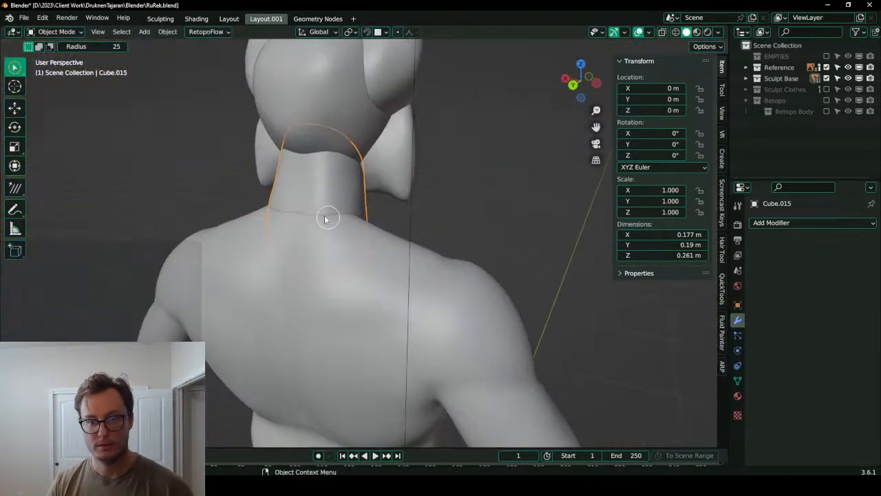
key(w)
key(w)
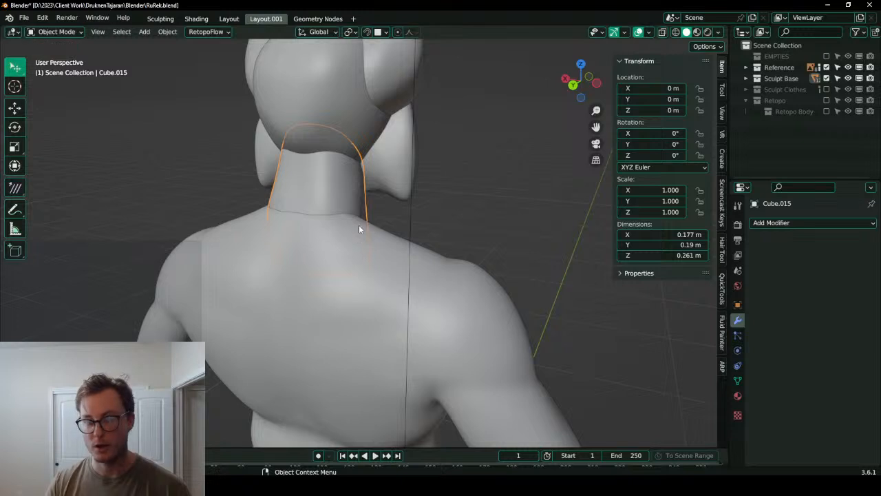
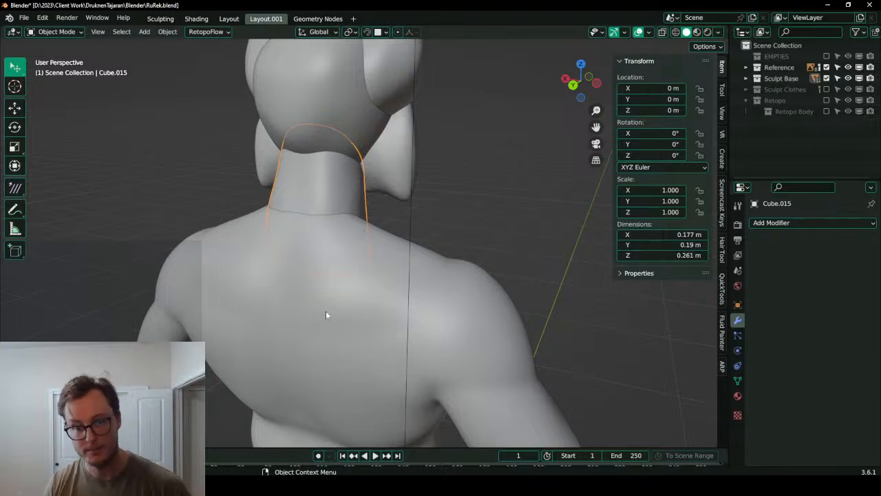
- Join the neck to the body and switch to Sculpt Mode on the combined mesh
middle_drag(341, 290, 354, 258)
click(359, 262)
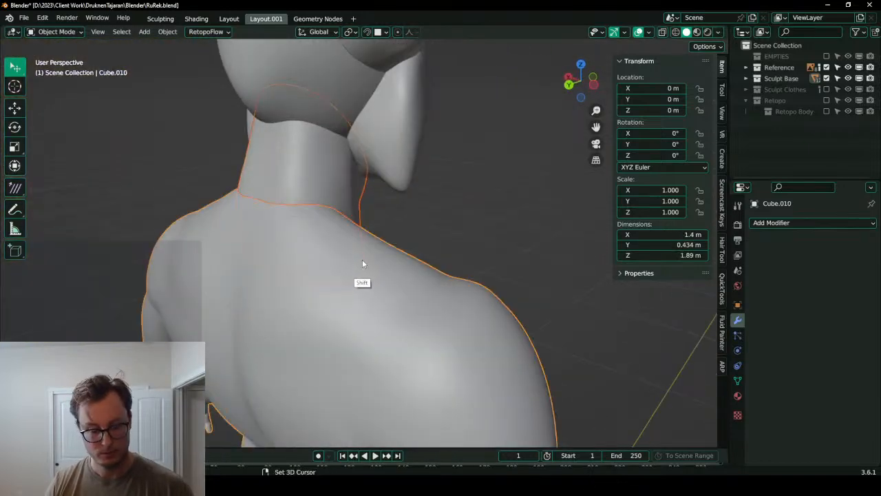
key(ctrl+Tab)
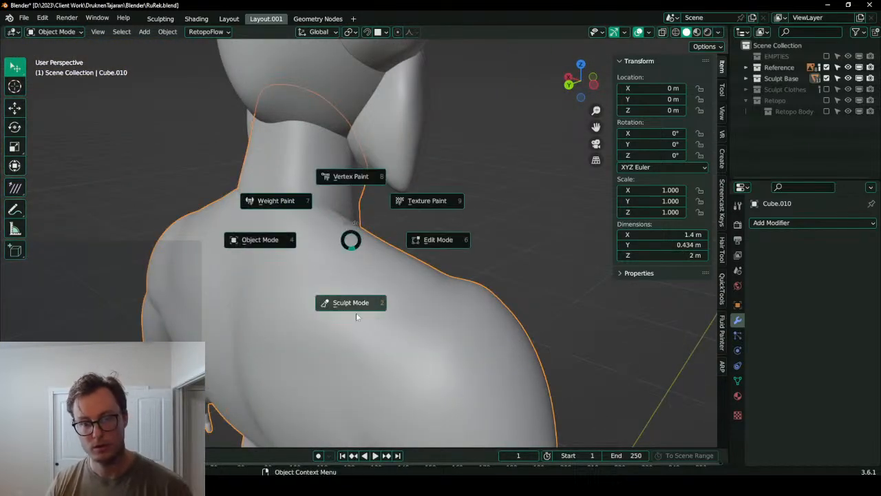
click(356, 316)
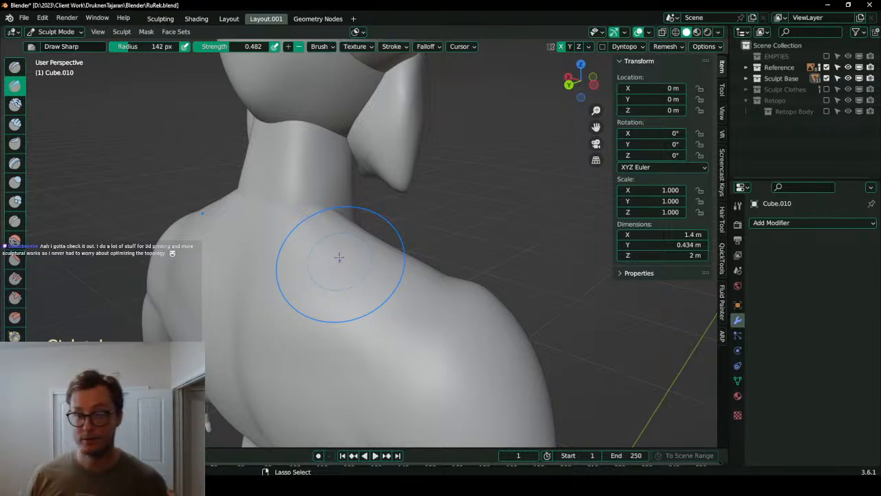
- Smooth the seam where the neck meets the shoulders and upper chest
middle_drag(338, 257, 480, 197)
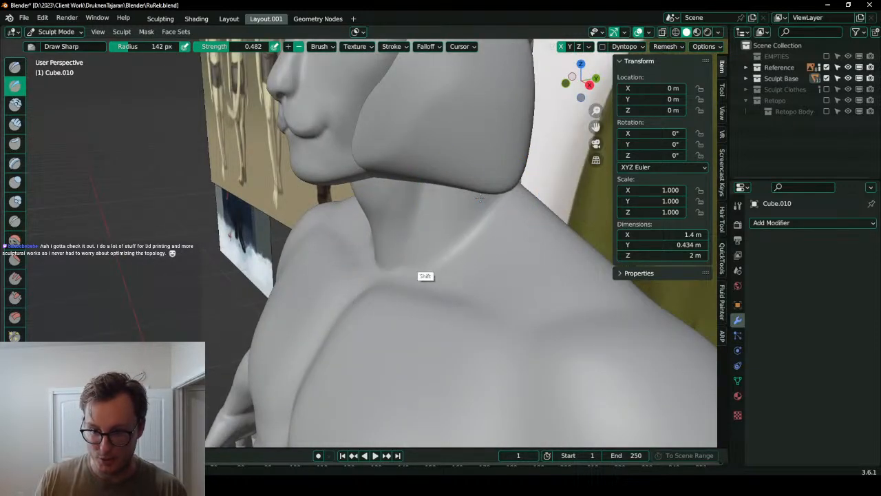
mouse_move(457, 213)
middle_down()
mouse_move(462, 187)
mouse_move(446, 193)
mouse_move(434, 176)
middle_up()
scroll(413, 214, up, 2)
shift+drag(442, 230, 407, 285)
middle_drag(407, 285, 431, 241)
- Return to Object Mode and hide the cheek fur piece surrounding the head
key(ctrl+Tab)
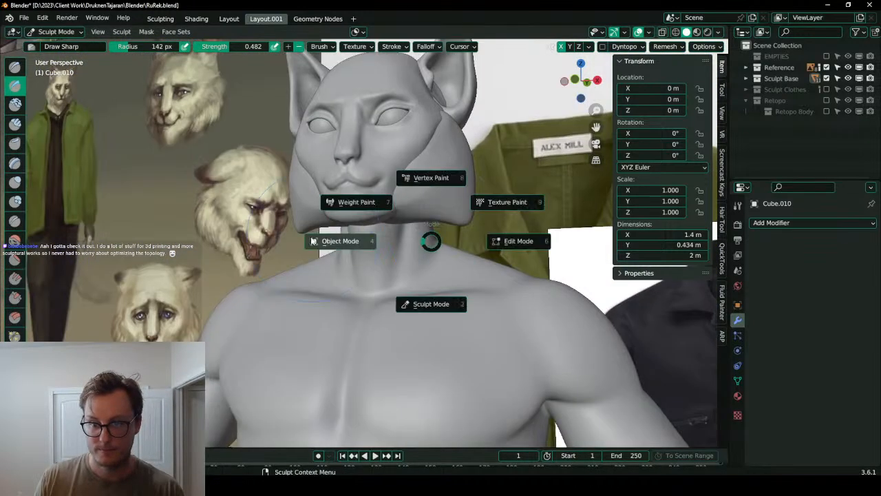
click(434, 193)
key(h)
- Apply the Mirror modifier of the ears so that they can be combined with the head
middle_drag(439, 210, 396, 269)
click(395, 267)
middle_drag(369, 205, 406, 188)
middle_drag(411, 225, 370, 225)
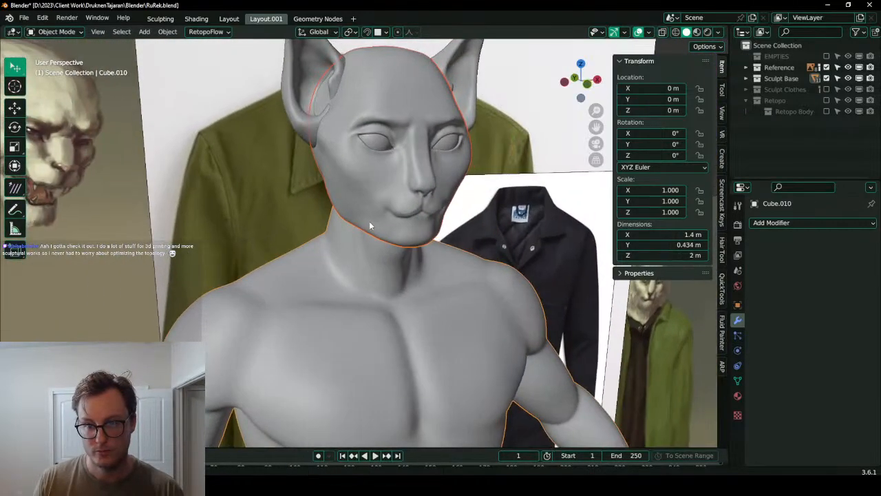
shift+click(384, 105)
shift+click(342, 71)
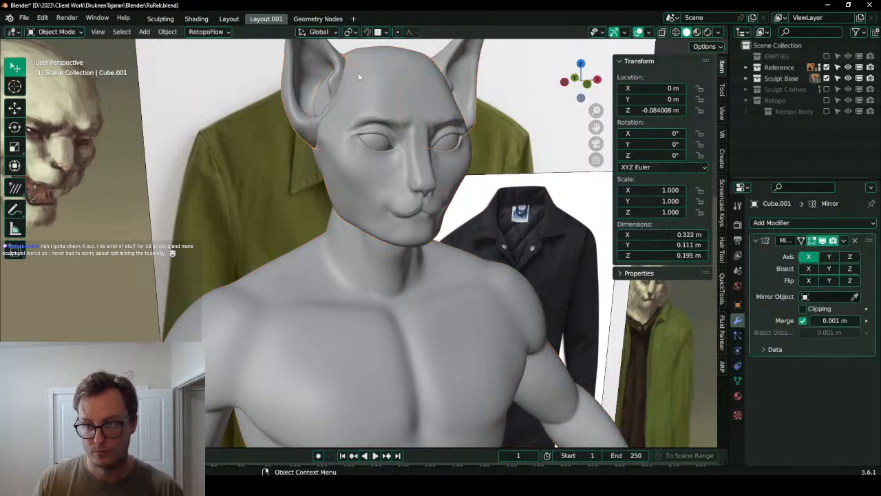
key(q)
click(403, 131)
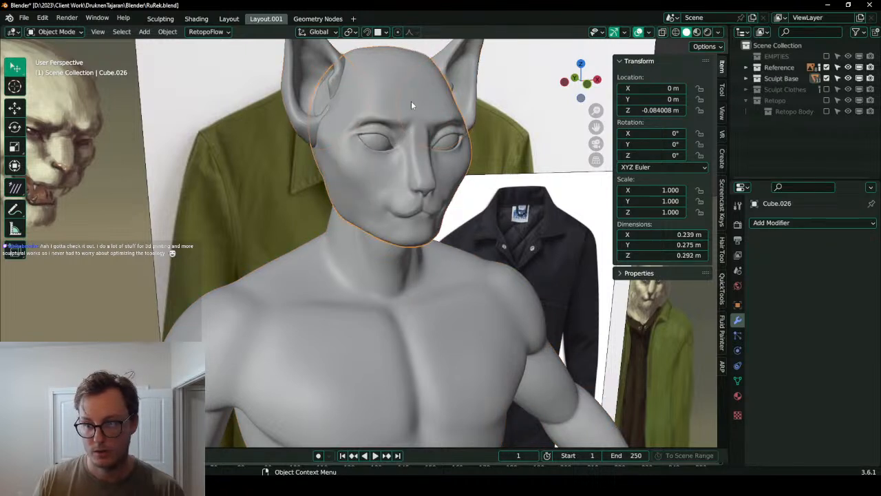
key(q)
key(Escape)
click(340, 70)
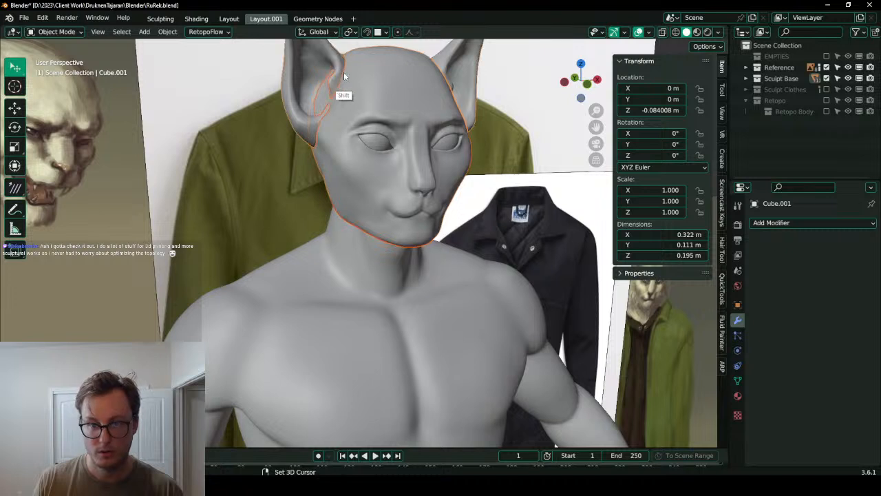
key(ctrl+a)
click(371, 128)
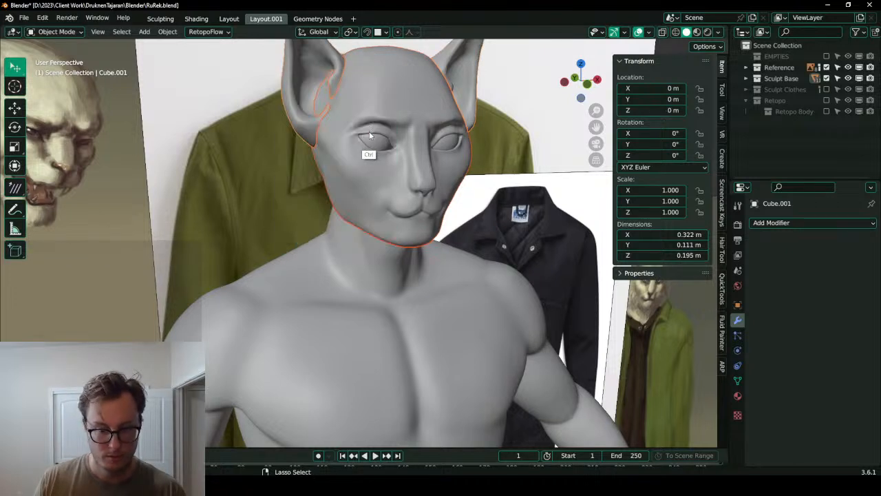
- Join the head and ears to the body and switch the combined mesh to Sculpt Mode
shift+click(371, 116)
shift+click(355, 329)
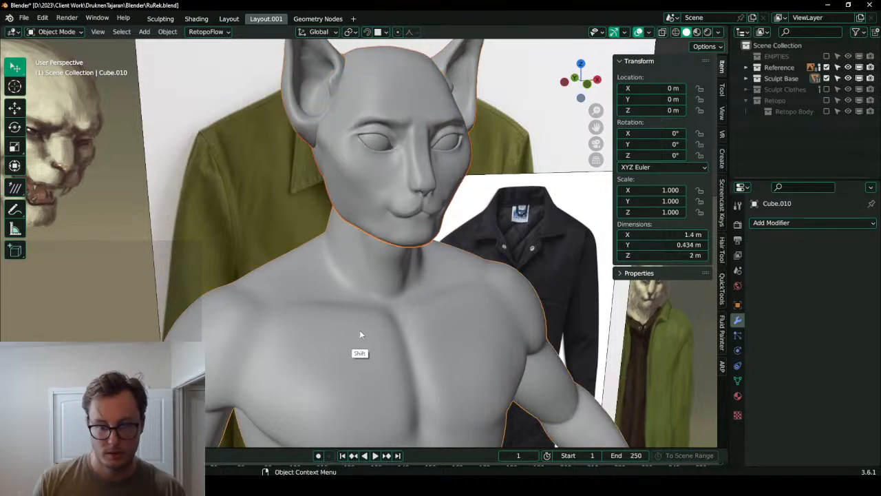
middle_drag(447, 245, 478, 265)
key(ctrl+Tab)
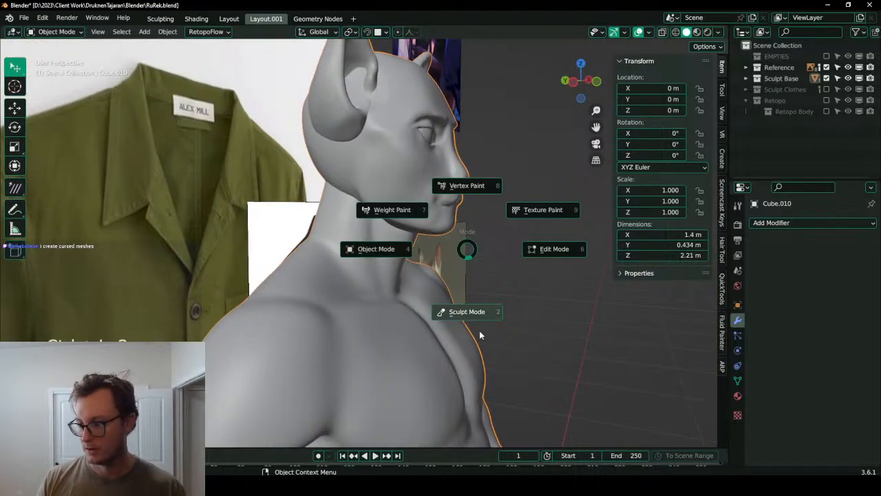
click(480, 336)
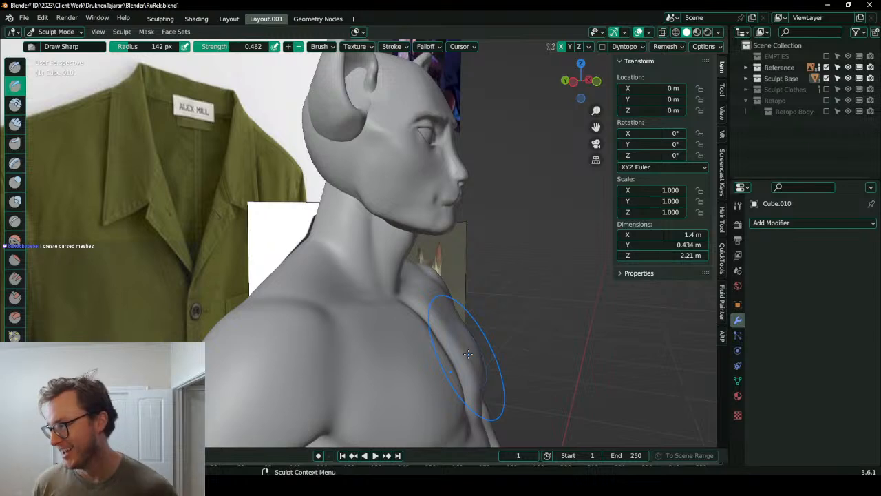
- Smooth the seam between the back of the skull and the neck
mouse_move(462, 315)
middle_down()
mouse_move(478, 230)
mouse_move(453, 226)
mouse_move(440, 235)
mouse_move(448, 303)
mouse_move(360, 230)
mouse_move(453, 230)
mouse_move(422, 233)
mouse_move(479, 251)
middle_up()
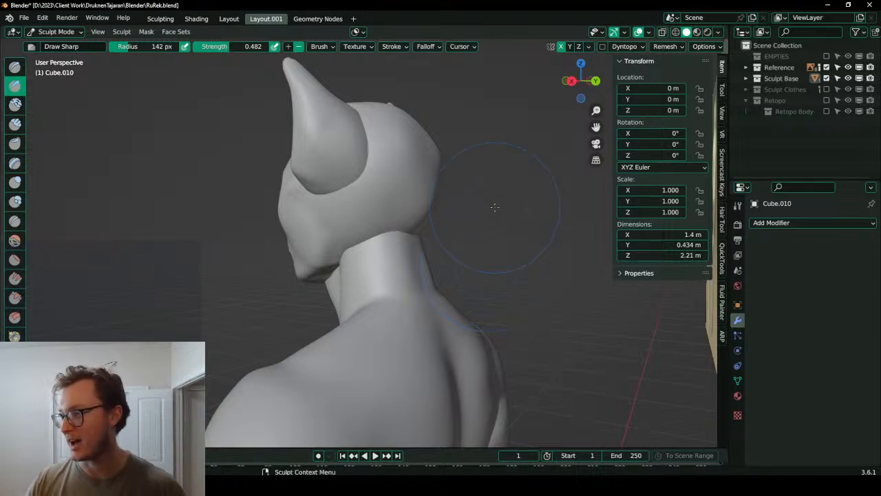
scroll(476, 239, up, 4)
middle_drag(475, 239, 443, 224)
scroll(443, 223, down, 2)
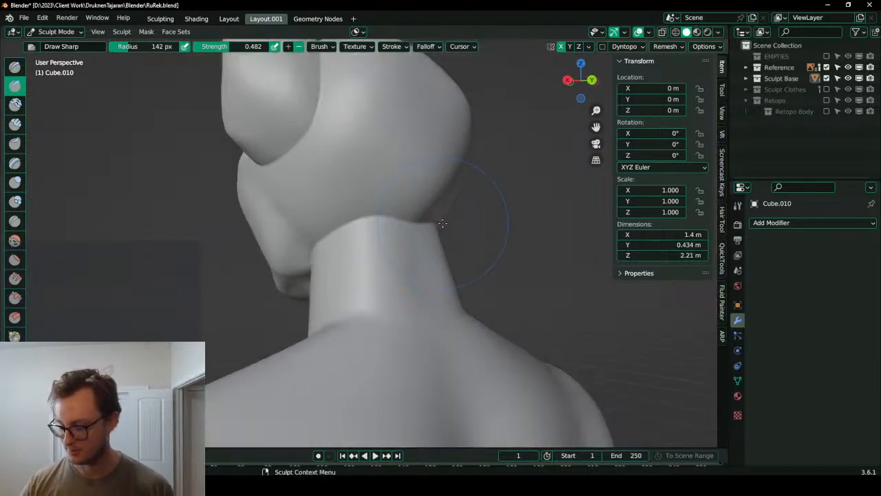
ctrl+middle_drag(360, 318, 355, 221)
mouse_move(347, 204)
shift+mouse_down()
mouse_move(328, 219)
mouse_move(508, 203)
shift+mouse_up()
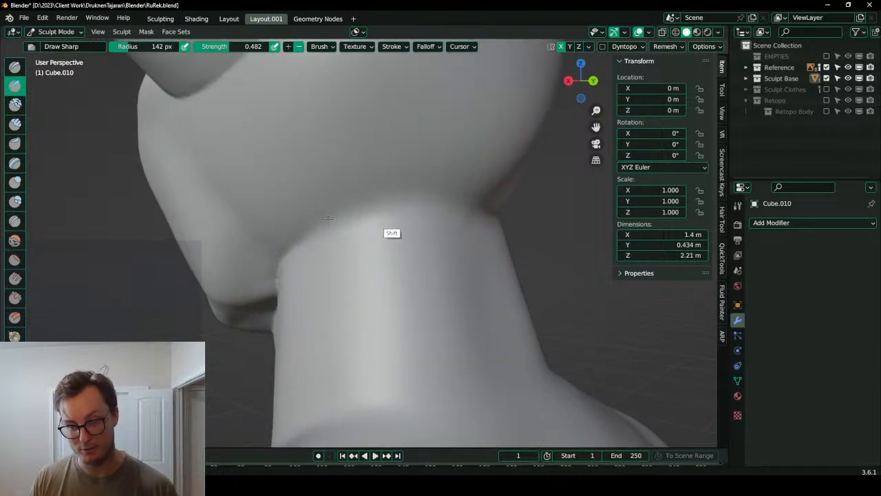
- Smooth the seam along the jaw and neck, and blend the bases of the ears into the head
middle_drag(373, 213, 389, 189)
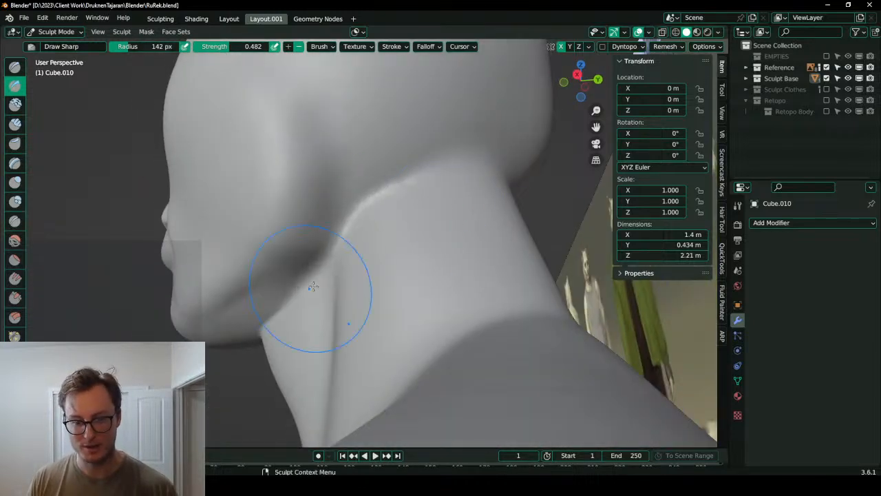
middle_drag(304, 293, 391, 247)
mouse_move(393, 248)
shift+mouse_down()
mouse_move(276, 290)
mouse_move(317, 259)
mouse_move(398, 250)
shift+mouse_up()
mouse_move(398, 250)
middle_down()
mouse_move(388, 252)
mouse_move(365, 314)
mouse_move(374, 246)
mouse_move(345, 236)
mouse_move(384, 237)
mouse_move(373, 221)
mouse_move(392, 246)
mouse_move(386, 234)
mouse_move(406, 189)
mouse_move(362, 195)
mouse_move(324, 154)
middle_up()
shift+drag(297, 178, 318, 284)
mouse_move(319, 284)
middle_down()
mouse_move(311, 170)
mouse_move(318, 217)
middle_up()
mouse_move(333, 227)
shift+mouse_down()
mouse_move(311, 228)
mouse_move(276, 129)
shift+mouse_up()
middle_drag(276, 129, 304, 200)
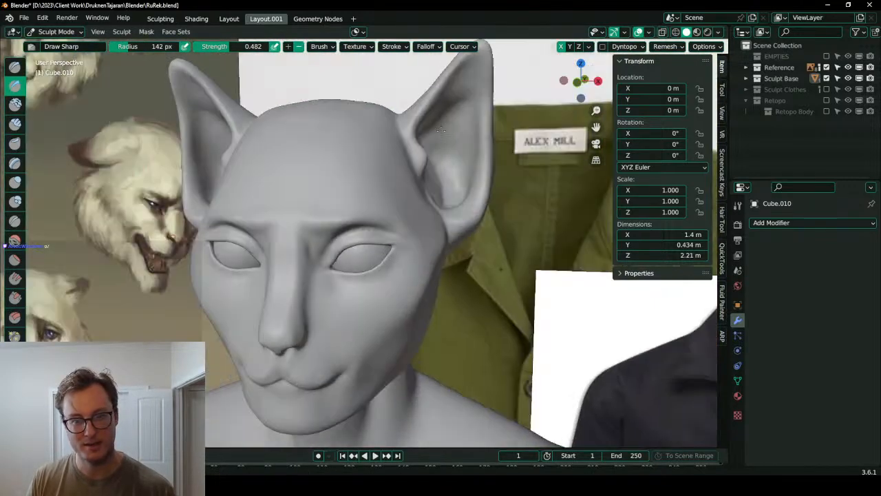
- Check the whole figure in Object Mode, save the file and return to Sculpt Mode
scroll(366, 167, down, 5)
mouse_move(366, 168)
middle_down()
mouse_move(407, 186)
mouse_move(364, 292)
mouse_move(422, 173)
middle_up()
key(ctrl+Tab)
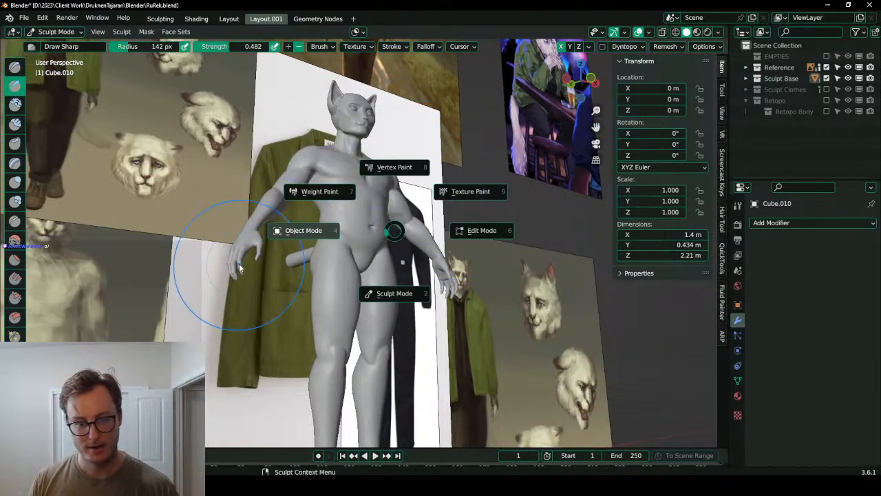
click(239, 263)
scroll(239, 263, down, 4)
middle_drag(249, 259, 404, 294)
scroll(404, 293, up, 4)
middle_drag(483, 256, 429, 223)
mouse_move(428, 224)
middle_down()
mouse_move(393, 230)
mouse_move(347, 134)
middle_up()
key(ctrl+s)
key(ctrl+Tab)
click(415, 342)
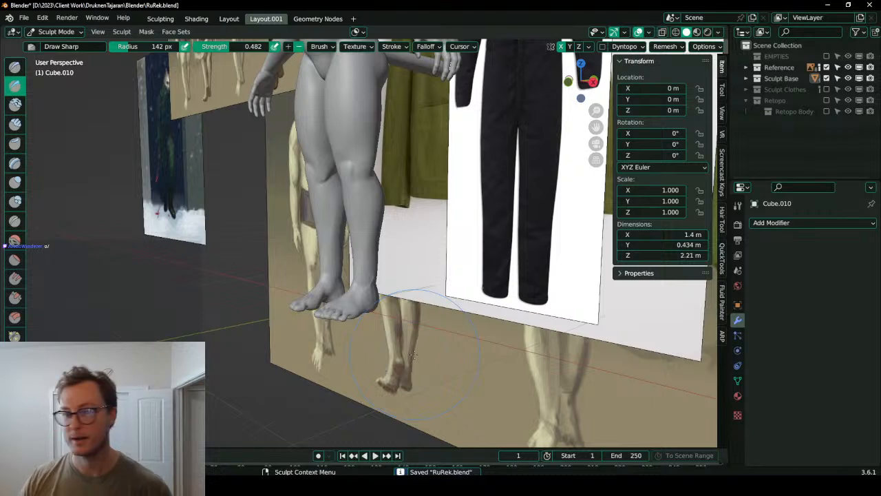
- Try reworking the lower leg above the heel, undo the last strokes and pick the Pinch/Magnify brush
scroll(414, 355, up, 6)
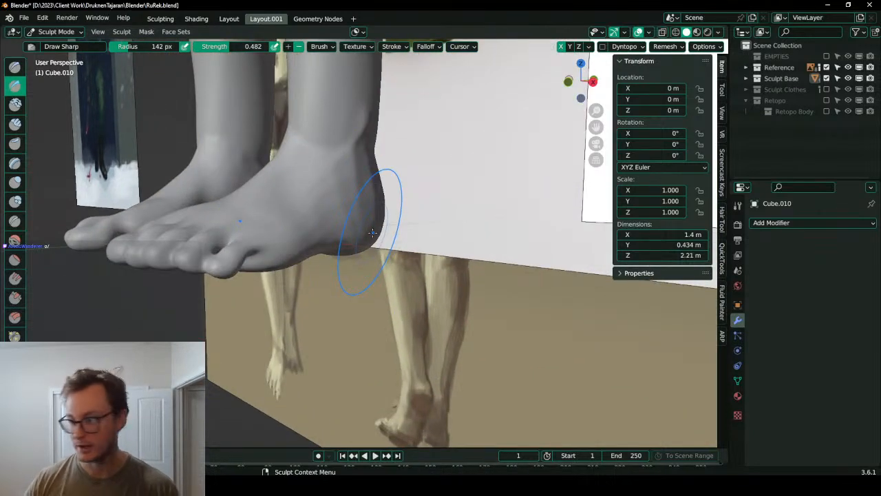
mouse_move(344, 207)
middle_down()
mouse_move(329, 217)
mouse_move(252, 181)
mouse_move(378, 193)
mouse_move(353, 206)
middle_up()
mouse_move(382, 171)
shift+mouse_down()
mouse_move(374, 193)
mouse_move(434, 224)
shift+mouse_up()
mouse_move(409, 141)
shift+middle_down()
mouse_move(386, 196)
mouse_move(431, 205)
mouse_move(398, 228)
mouse_move(400, 250)
mouse_move(348, 276)
mouse_move(344, 305)
shift+middle_up()
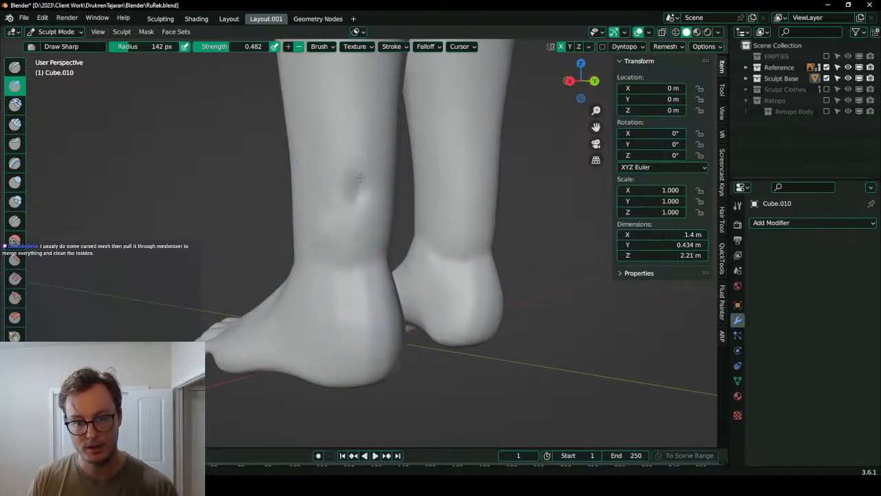
mouse_move(361, 192)
middle_down()
mouse_move(365, 221)
mouse_move(354, 255)
mouse_move(399, 234)
middle_up()
key(p)
key(ctrl+z)
key(ctrl+z)
key(ctrl+z)
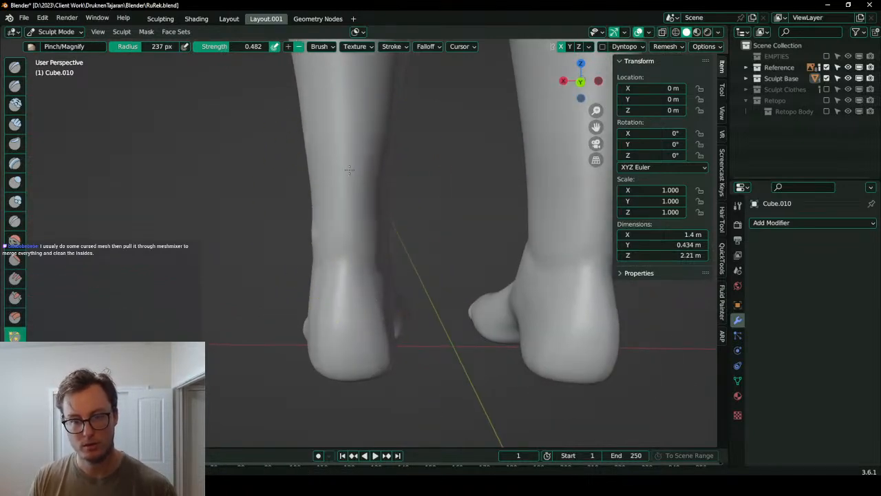
- Show the foot and ankle in the right orthographic view
middle_drag(354, 177, 487, 226)
key(KP_3)
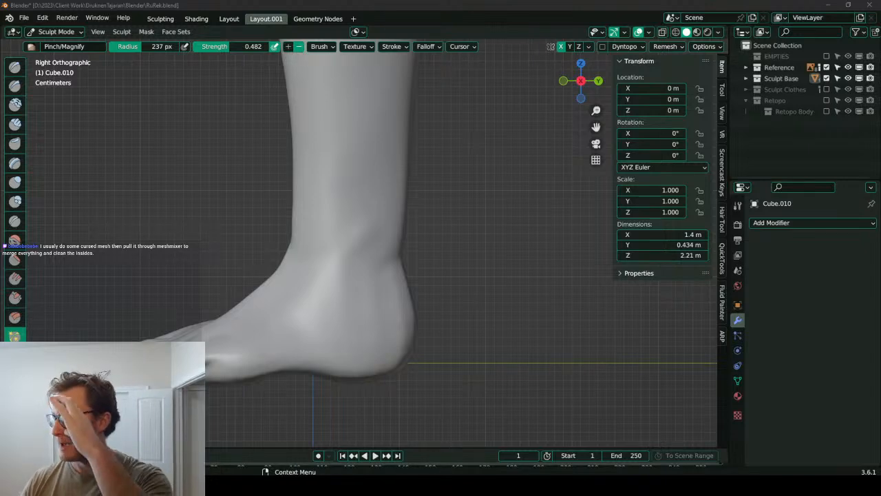
- Switch to the web browser and read through the Autodesk Meshmixer home page and its tool list
drag(0, 5, 297, 1)
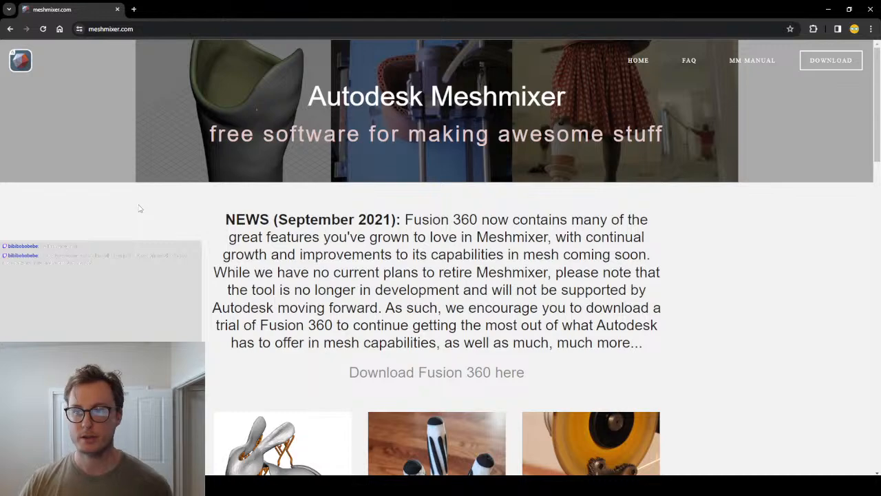
scroll(140, 209, down, 4)
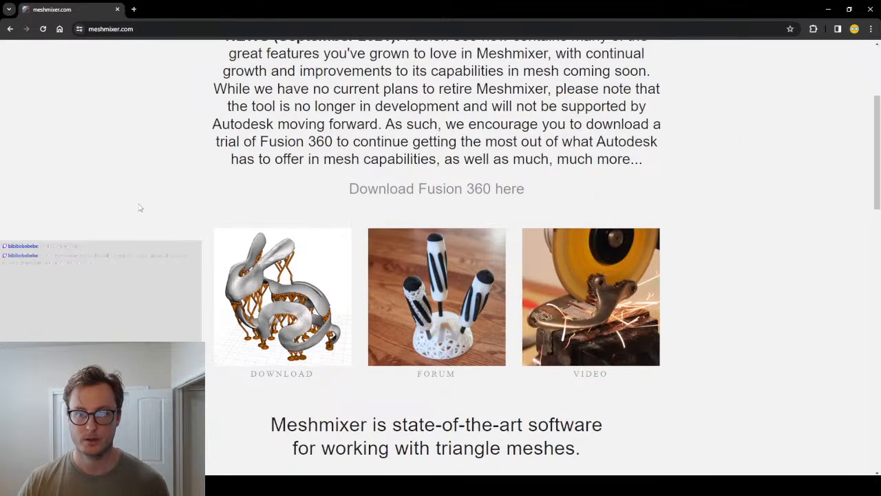
scroll(139, 207, up, 1)
scroll(139, 208, down, 8)
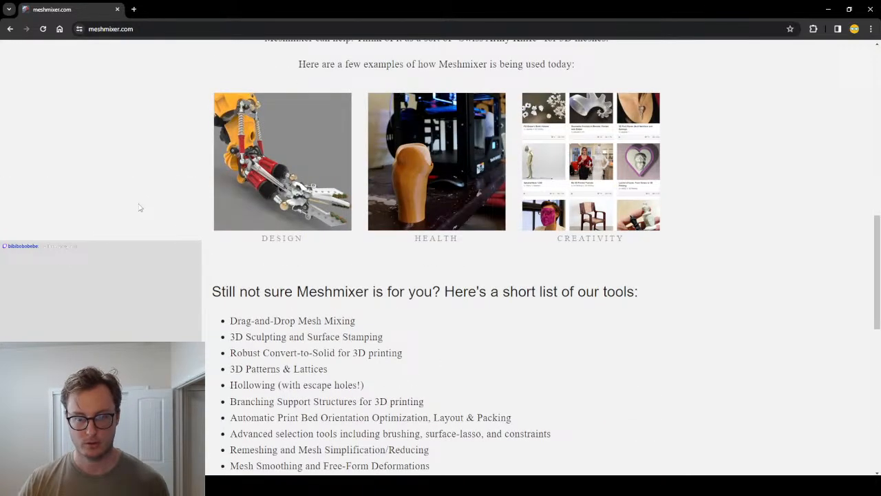
scroll(139, 208, down, 3)
scroll(139, 209, up, 4)
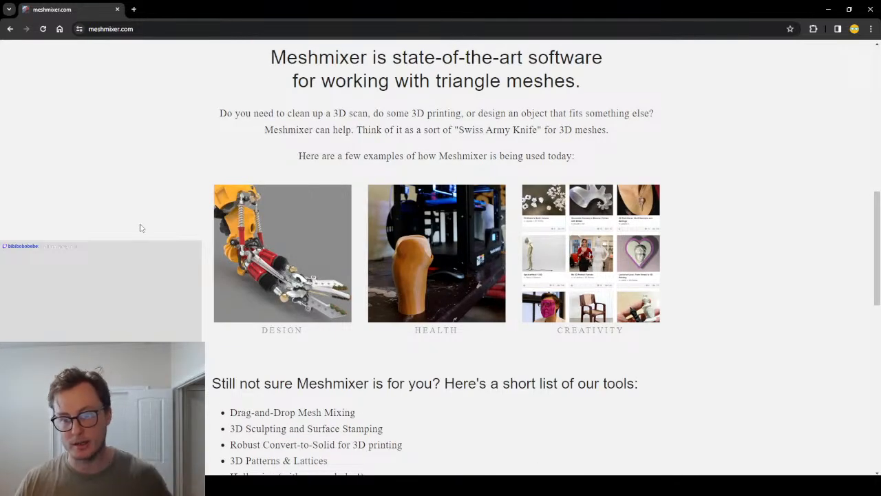
scroll(140, 224, down, 5)
scroll(138, 219, down, 3)
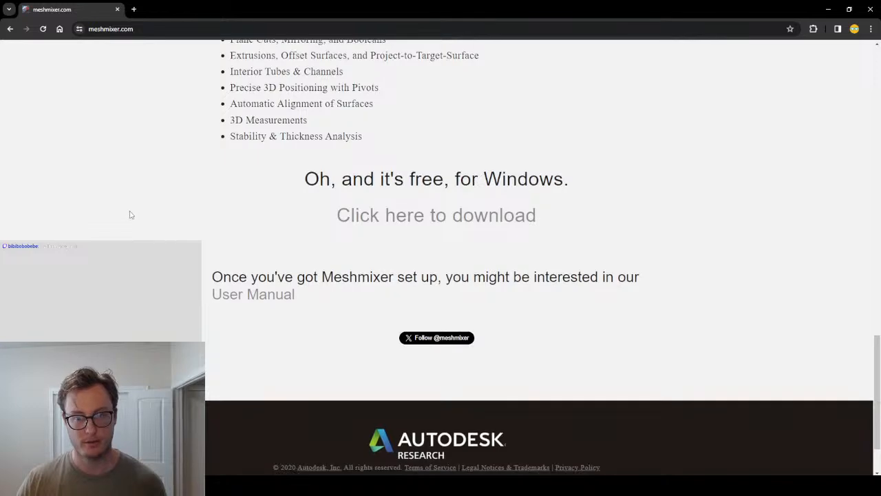
- Go back to the "mesh mixer" search results, look through them and close the browser
click(9, 30)
scroll(83, 283, down, 4)
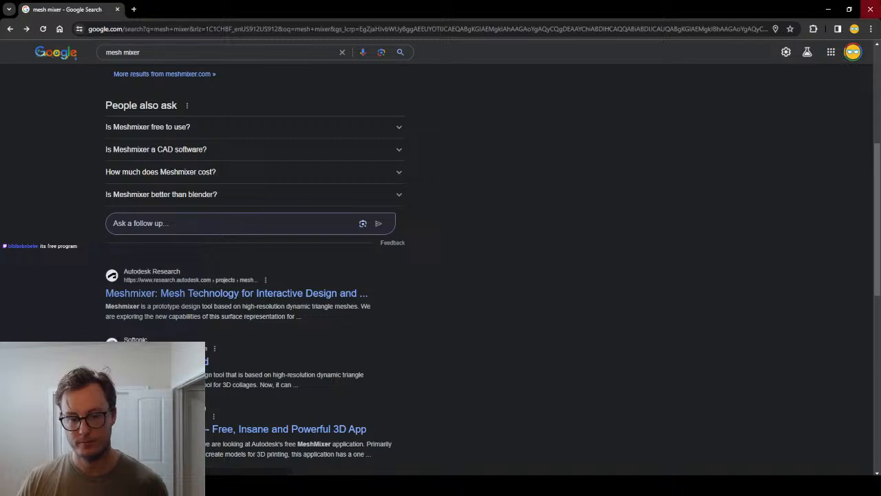
scroll(536, 233, down, 3)
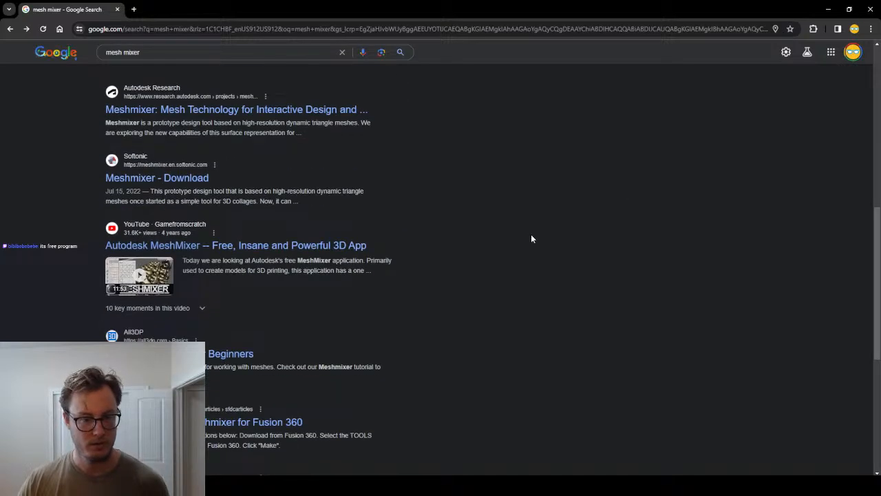
click(870, 9)
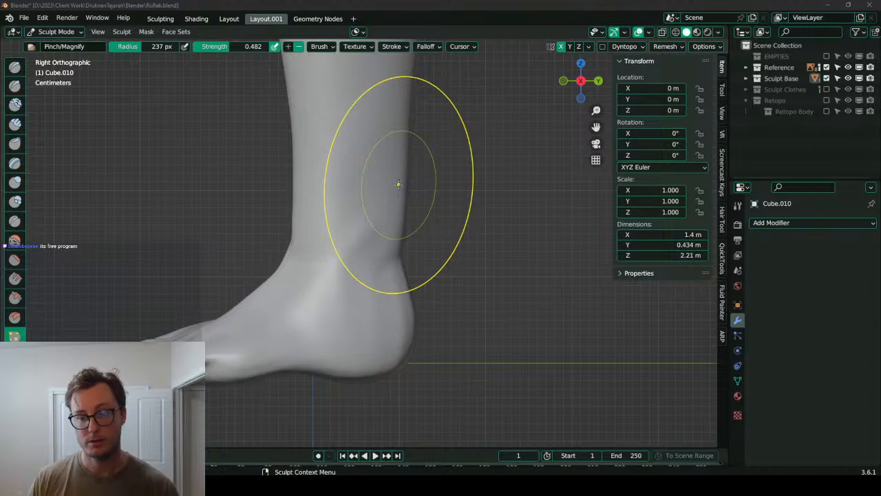
- Reshape the back of the ankle and pull the heel slightly outward using Elastic Deform with a 153 px radius
click(434, 292)
key(bracketleft)
key(bracketleft)
key(bracketleft)
key(bracketleft)
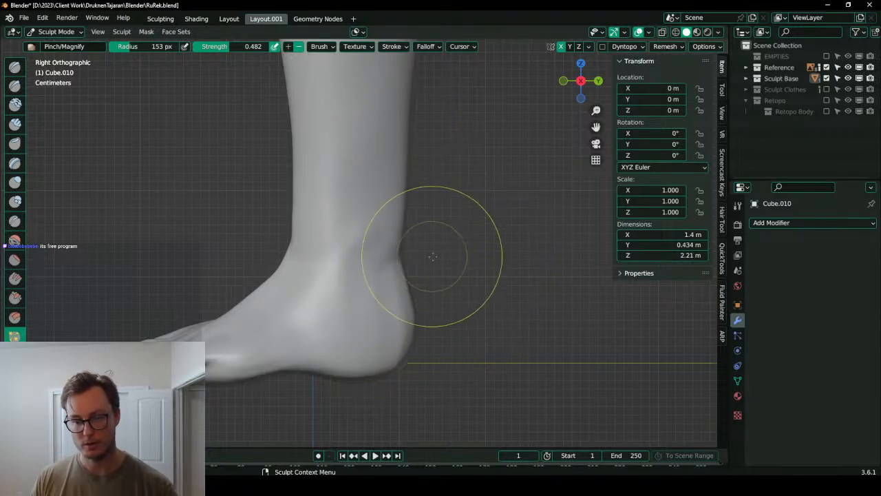
key(e)
drag(422, 250, 418, 246)
shift+middle_drag(432, 248, 452, 306)
drag(428, 225, 420, 228)
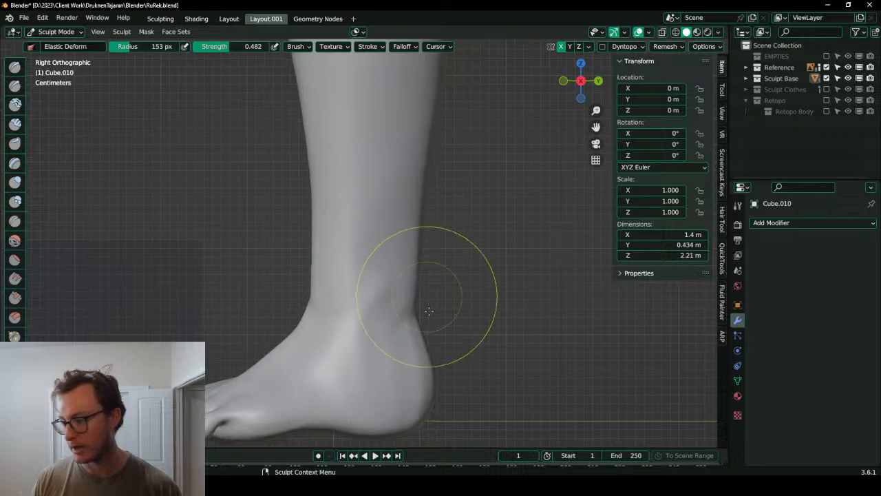
drag(424, 376, 431, 371)
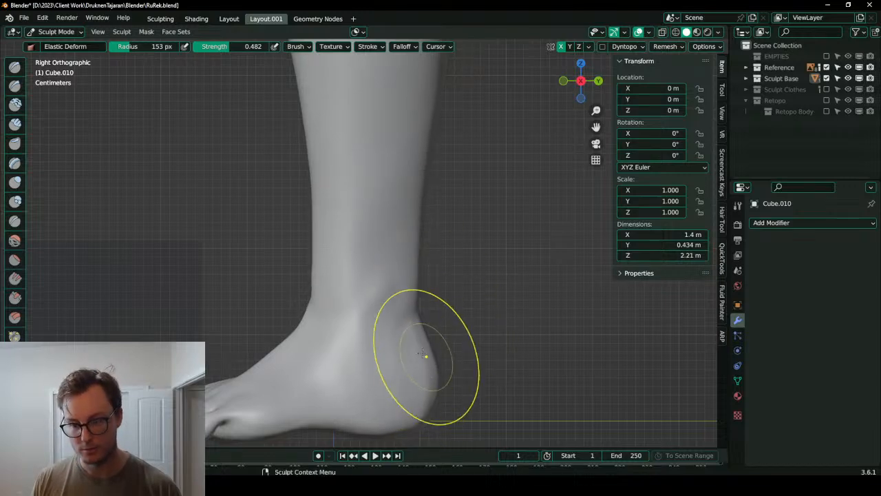
- Flatten a small area of the lower leg with a short Scrape stroke
ctrl+middle_drag(425, 331, 423, 394)
middle_drag(329, 246, 489, 241)
mouse_move(433, 293)
ctrl+middle_down()
mouse_move(426, 258)
mouse_move(368, 258)
ctrl+middle_up()
key(shift+t)
drag(367, 257, 370, 249)
mouse_move(379, 282)
middle_down()
mouse_move(365, 206)
mouse_move(387, 265)
mouse_move(354, 236)
middle_up()
middle_drag(366, 271, 370, 249)
- Raise the kneecap on the front of the knee with Inflate and smooth over it
shift+middle_drag(354, 182, 399, 266)
shift+middle_drag(388, 175, 439, 161)
ctrl+middle_drag(381, 205, 375, 265)
shift+middle_drag(382, 180, 374, 234)
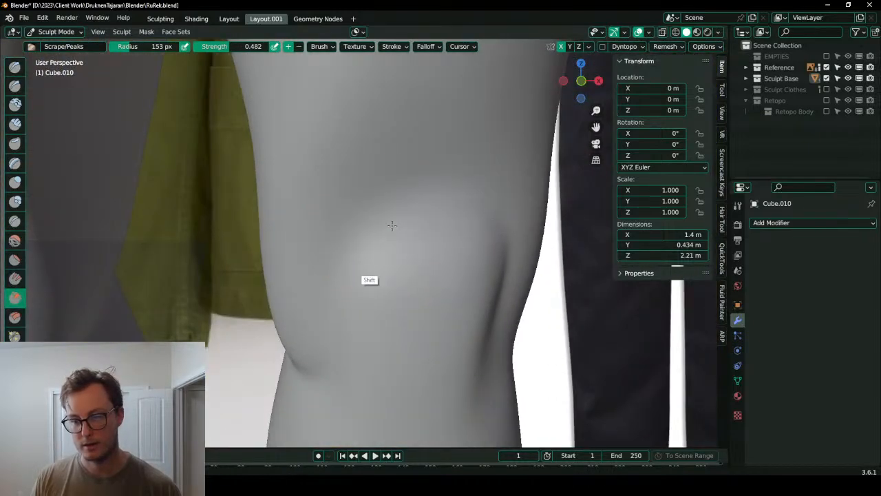
mouse_move(402, 170)
ctrl+middle_down()
mouse_move(412, 210)
mouse_move(354, 197)
mouse_move(364, 197)
ctrl+middle_up()
key(i)
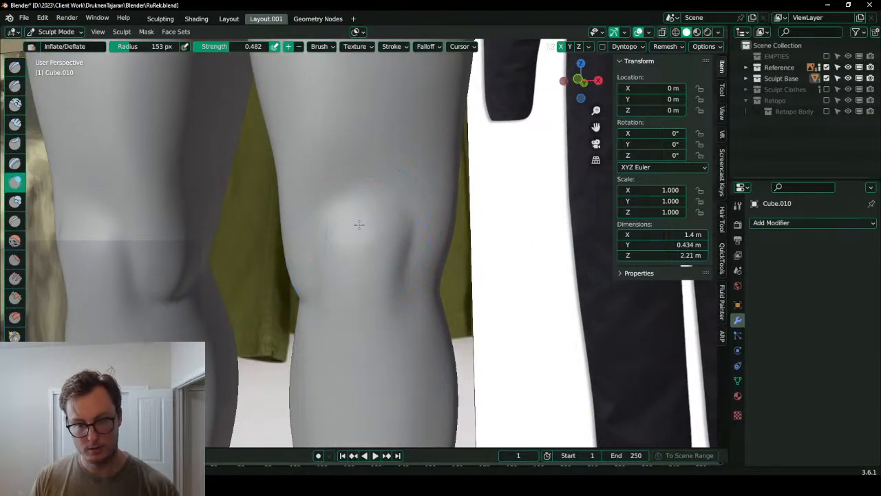
mouse_move(369, 216)
mouse_down()
mouse_move(367, 284)
mouse_move(367, 255)
mouse_up()
shift+drag(370, 199, 372, 253)
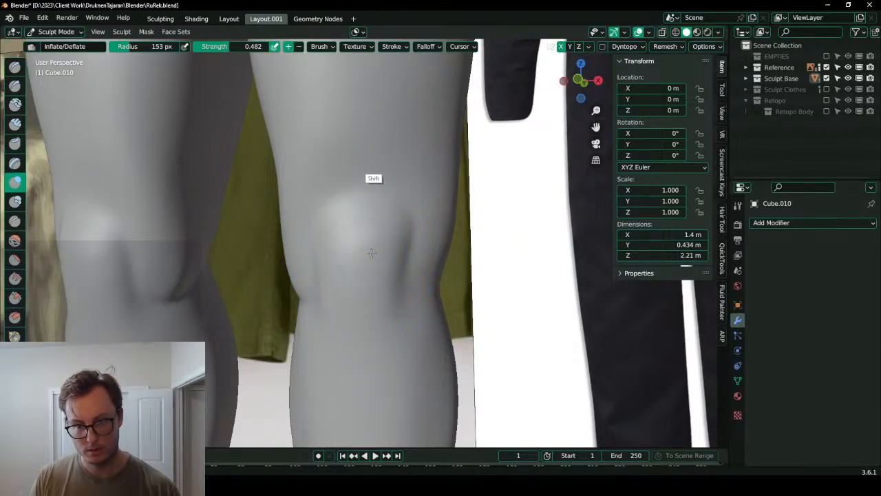
- Reshape the outer side of the knee in the front orthographic view using Elastic Deform with a 110 px radius
click(15, 279)
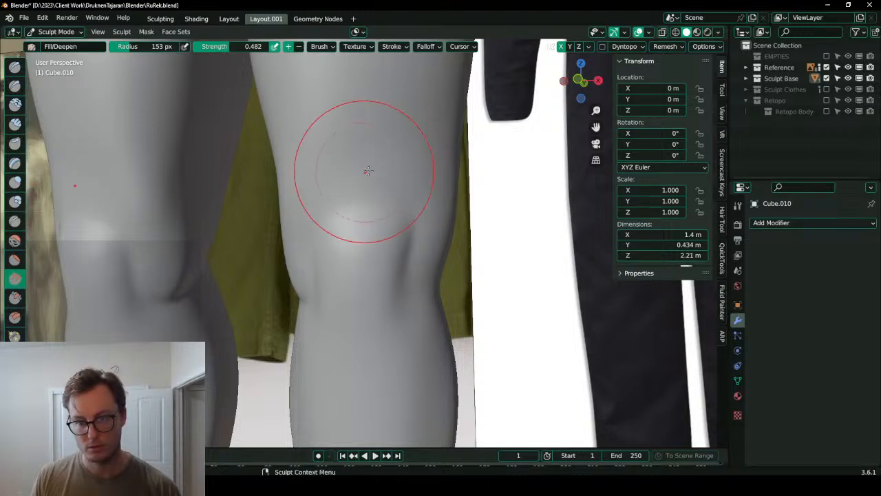
scroll(351, 169, down, 5)
scroll(310, 188, up, 3)
key(KP_1)
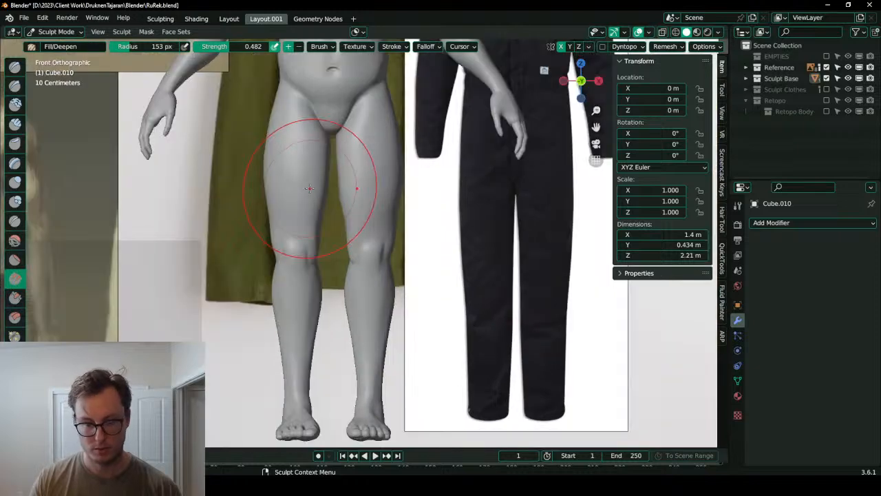
scroll(262, 297, up, 5)
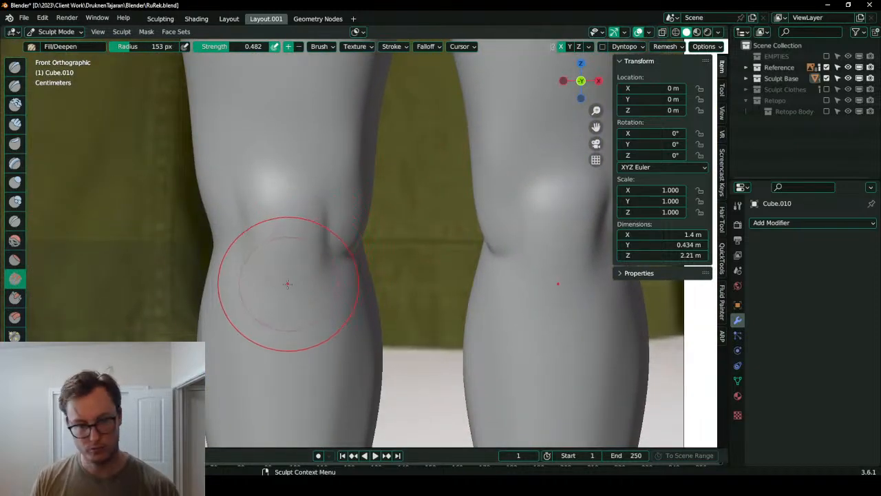
key(g)
key(bracketleft)
key(bracketleft)
key(bracketleft)
drag(253, 226, 197, 180)
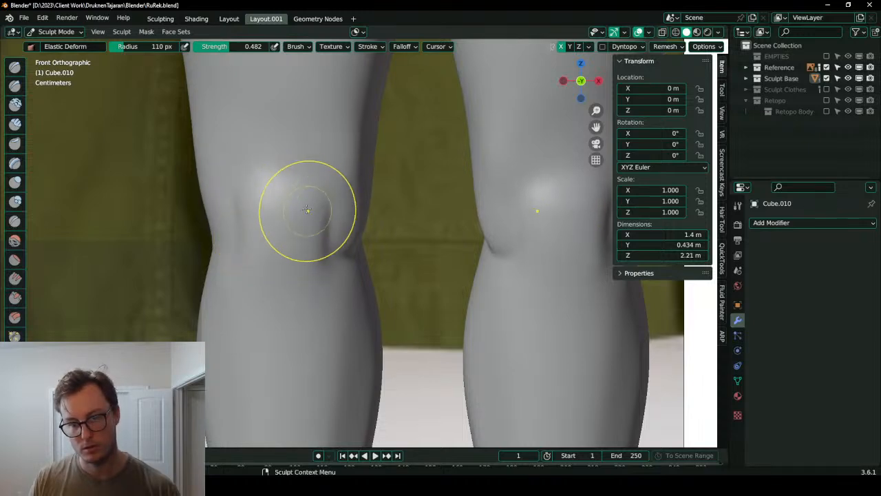
- Inspect the legs from other angles in Object Mode and return the body to Sculpt Mode
scroll(281, 246, down, 4)
scroll(281, 246, down, 3)
middle_drag(280, 247, 238, 207)
scroll(308, 187, up, 3)
key(ctrl+Tab)
click(267, 240)
middle_drag(430, 238, 357, 204)
scroll(477, 189, up, 4)
key(ctrl+Tab)
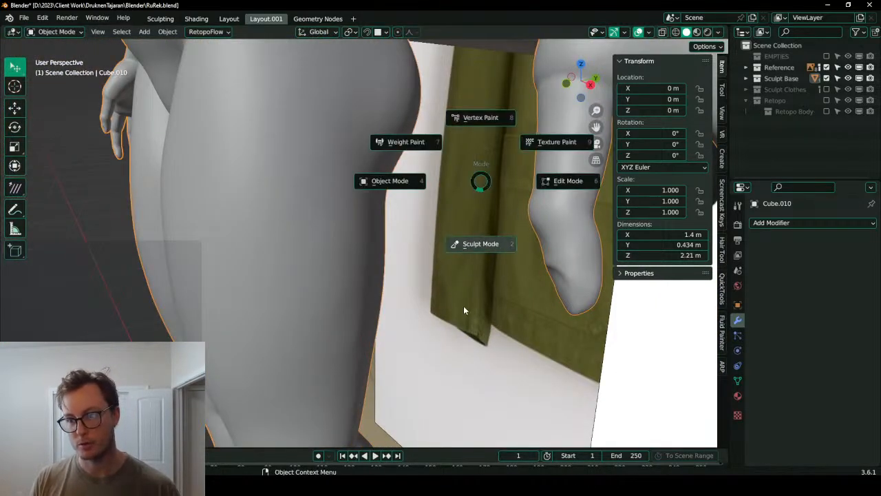
click(474, 247)
- Examine the hand from all sides, including the thumb, palm, finger bases and knuckles
mouse_move(473, 252)
middle_down()
mouse_move(425, 240)
mouse_move(442, 256)
mouse_move(424, 275)
mouse_move(403, 281)
mouse_move(413, 261)
middle_up()
middle_drag(325, 232, 450, 189)
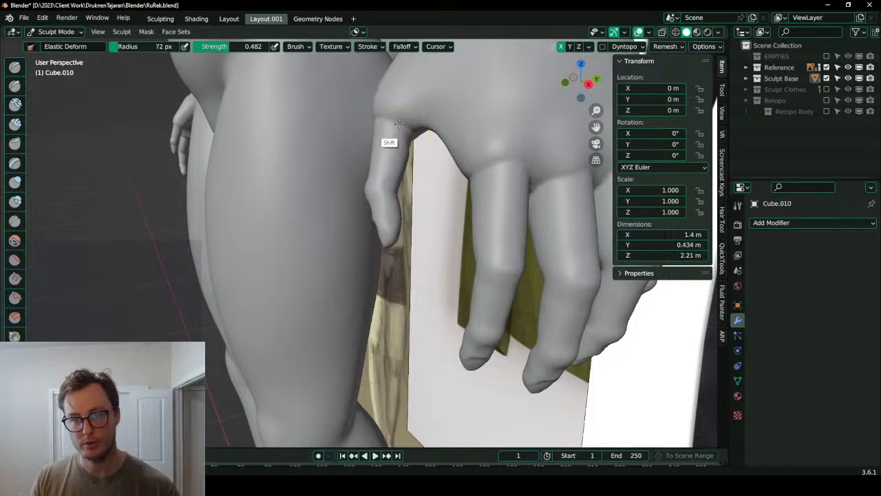
middle_drag(400, 124, 242, 173)
mouse_move(444, 207)
shift+middle_down()
mouse_move(420, 230)
mouse_move(410, 210)
mouse_move(450, 170)
shift+middle_up()
mouse_move(473, 137)
shift+middle_down()
mouse_move(374, 188)
mouse_move(477, 156)
mouse_move(303, 222)
shift+middle_up()
ctrl+middle_drag(382, 215, 406, 155)
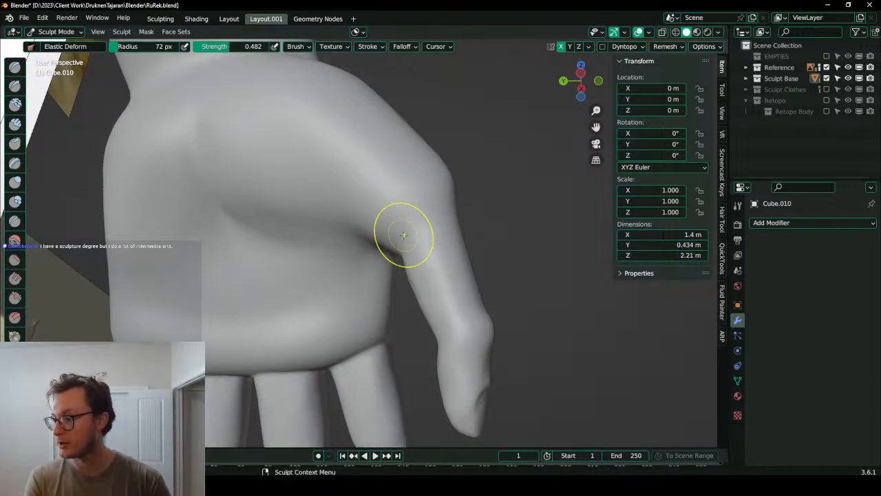
middle_drag(403, 235, 421, 211)
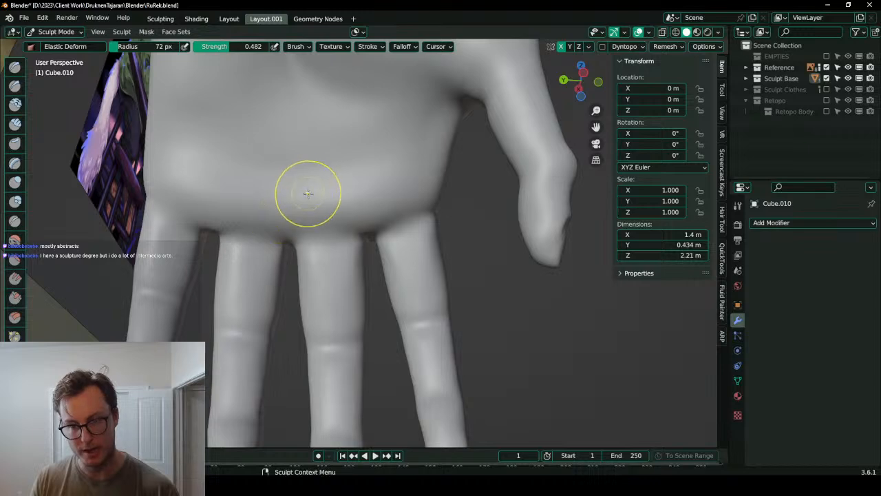
middle_drag(305, 191, 198, 225)
mouse_move(265, 249)
middle_down()
mouse_move(288, 239)
mouse_move(368, 250)
mouse_move(342, 282)
middle_up()
middle_drag(427, 246, 324, 254)
middle_drag(424, 228, 374, 220)
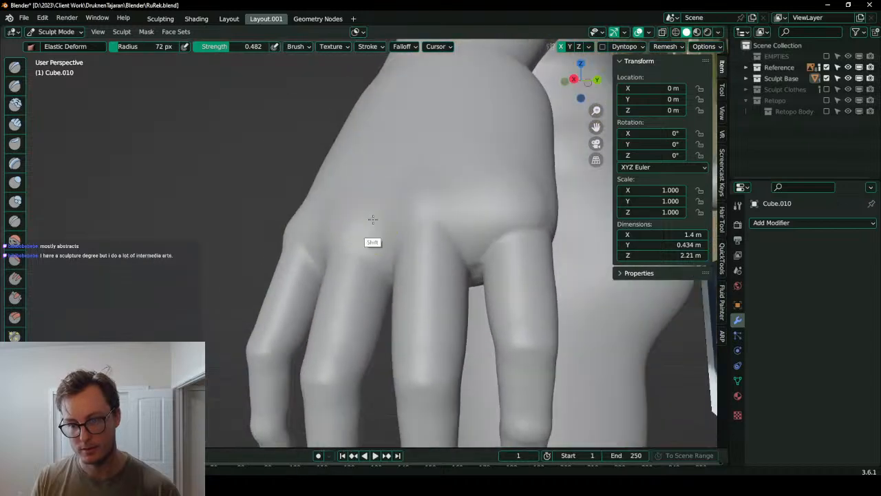
- Try to carve a groove from the wrist to the knuckles on the back of the hand using Draw Sharp with a 97 px radius
shift+middle_drag(539, 237, 428, 247)
mouse_move(488, 203)
middle_down()
mouse_move(352, 261)
mouse_move(338, 285)
middle_up()
key(d)
drag(277, 159, 300, 318)
key(ctrl+z)
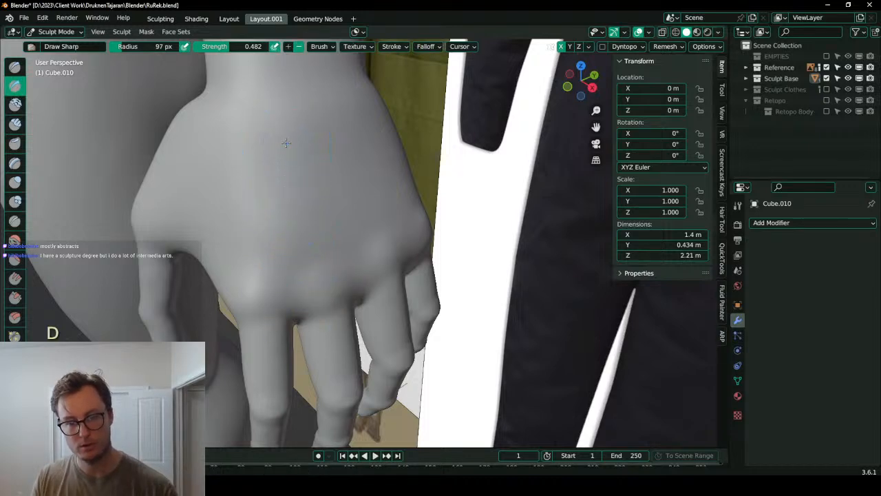
drag(285, 143, 287, 308)
middle_drag(306, 241, 289, 230)
key(ctrl+z)
- Carve soft tendon grooves between the knuckles on the back of the hand using Draw Sharp with a 97 px radius
drag(290, 141, 278, 286)
middle_drag(346, 206, 325, 195)
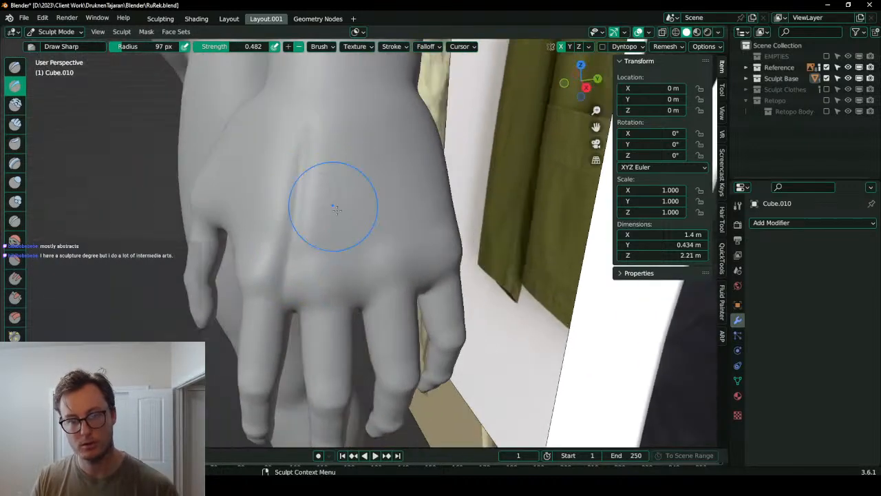
middle_drag(368, 220, 409, 177)
middle_drag(288, 188, 320, 185)
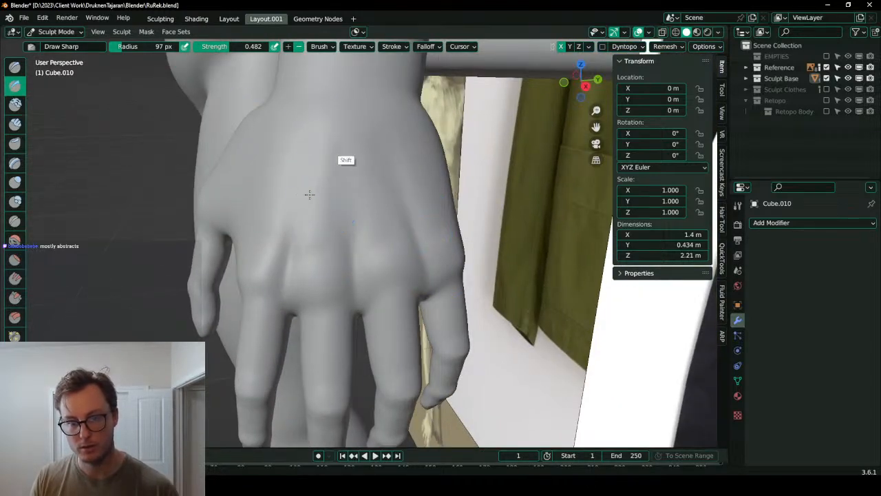
middle_drag(386, 187, 374, 173)
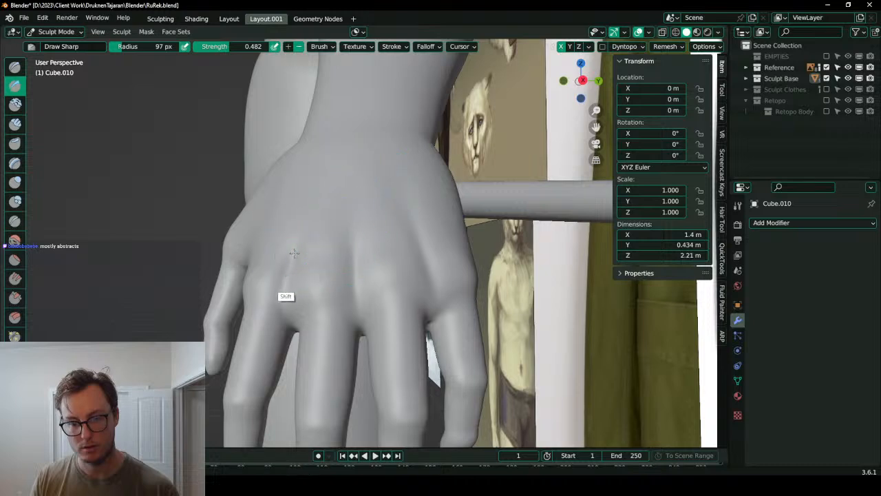
mouse_move(387, 212)
middle_down()
mouse_move(404, 162)
mouse_move(366, 202)
mouse_move(416, 268)
mouse_move(374, 232)
mouse_move(305, 285)
mouse_move(338, 270)
mouse_move(364, 207)
mouse_move(374, 266)
middle_up()
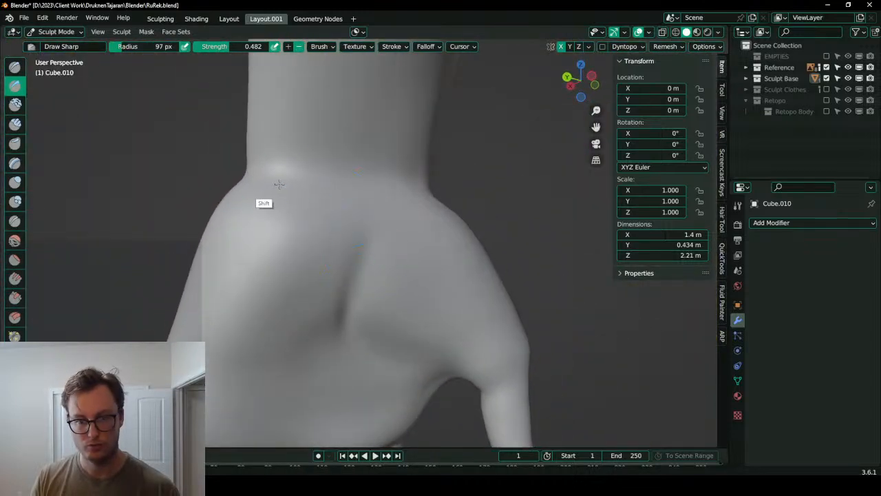
- Build up the outer wrist bone with Inflate and flatten it using Scrape with a 63 px radius
mouse_move(279, 184)
ctrl+middle_down()
mouse_move(379, 212)
mouse_move(446, 246)
mouse_move(435, 232)
mouse_move(423, 236)
ctrl+middle_up()
key(i)
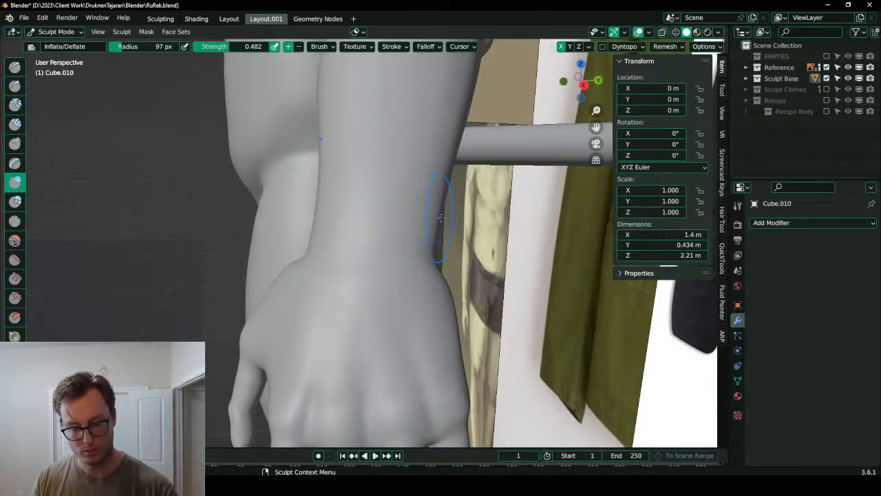
middle_drag(441, 239, 393, 219)
key(shift+t)
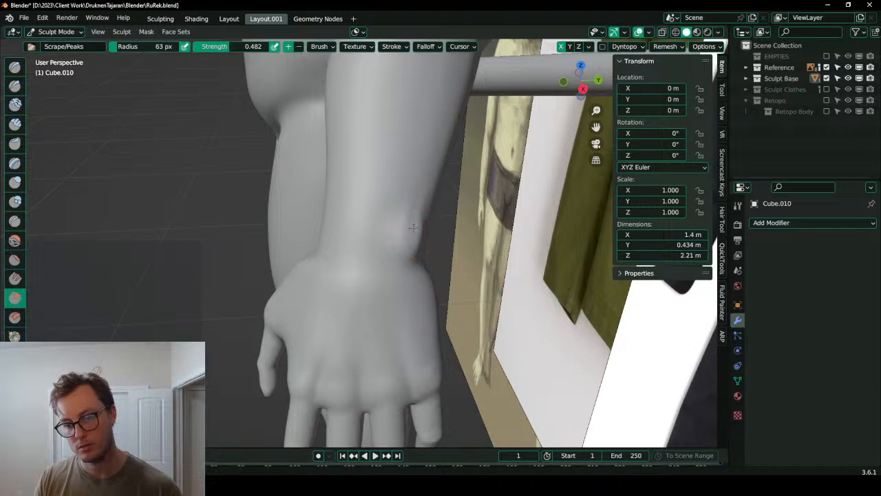
middle_drag(429, 177, 393, 197)
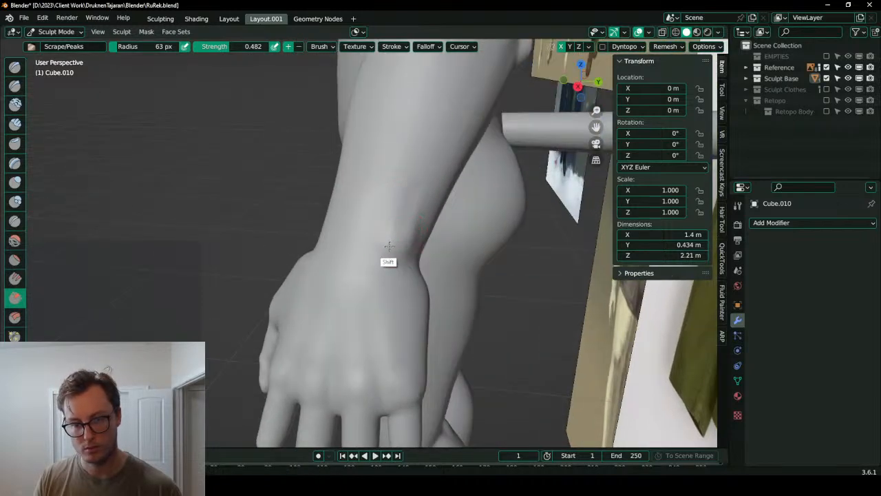
middle_drag(417, 266, 393, 267)
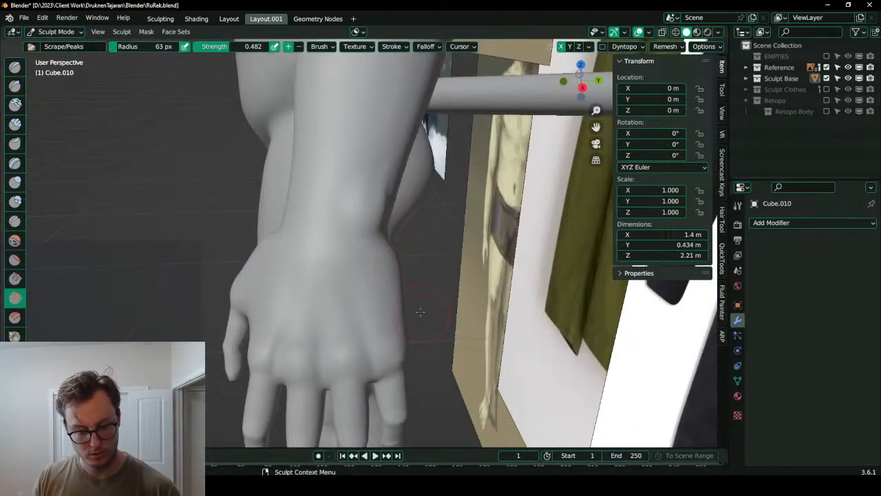
- Pull the outer edge of the hand below the wrist slightly outward using Elastic Deform with a 77 px radius
key(shift+g)
drag(401, 305, 406, 306)
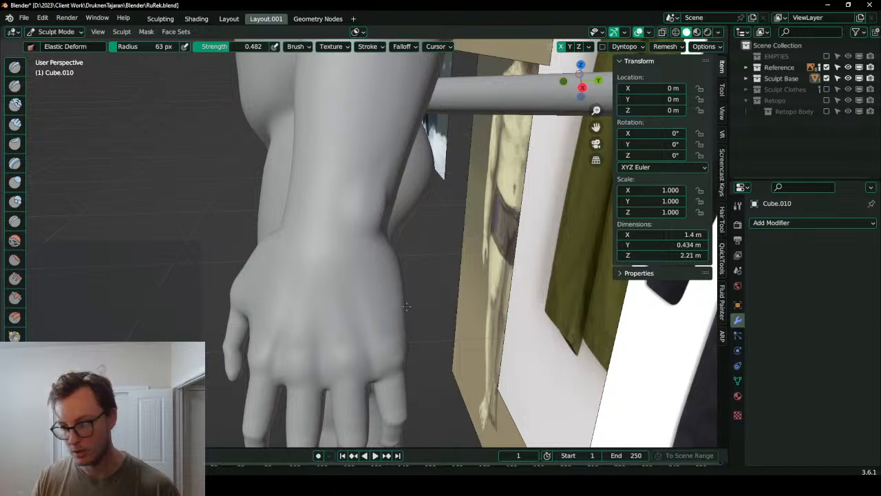
key(ctrl+z)
key(bracketright)
key(bracketright)
middle_drag(405, 289, 389, 304)
drag(395, 307, 399, 310)
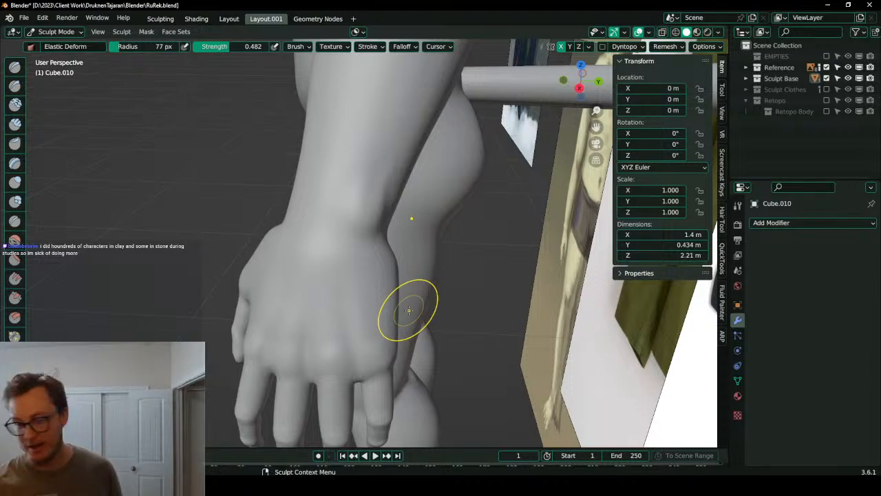
- Smooth the surface of the arm along the forearm and around the elbow
scroll(394, 275, down, 5)
middle_drag(162, 200, 180, 219)
scroll(317, 220, up, 4)
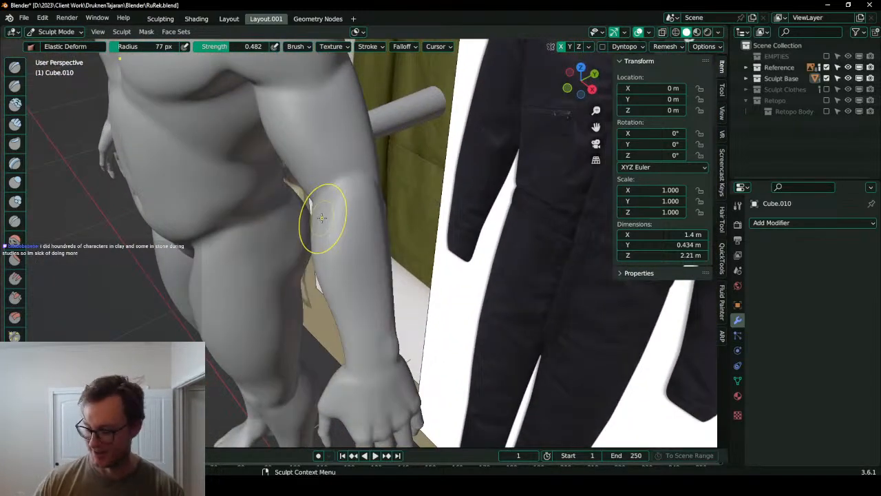
middle_drag(362, 239, 331, 252)
ctrl+middle_drag(332, 252, 329, 213)
mouse_move(348, 193)
shift+mouse_down()
mouse_move(358, 303)
mouse_move(349, 372)
shift+mouse_up()
shift+drag(310, 183, 301, 177)
shift+drag(327, 162, 297, 175)
middle_drag(295, 174, 383, 122)
shift+drag(383, 123, 360, 136)
- Switch the body from Sculpt Mode to Object Mode and save the file
mouse_move(360, 136)
middle_down()
mouse_move(319, 142)
mouse_move(354, 199)
mouse_move(218, 241)
mouse_move(179, 223)
middle_up()
middle_drag(329, 161, 289, 147)
mouse_move(320, 192)
shift+middle_down()
mouse_move(299, 158)
mouse_move(332, 229)
mouse_move(378, 228)
shift+middle_up()
key(ctrl+Tab)
click(267, 231)
key(ctrl+s)
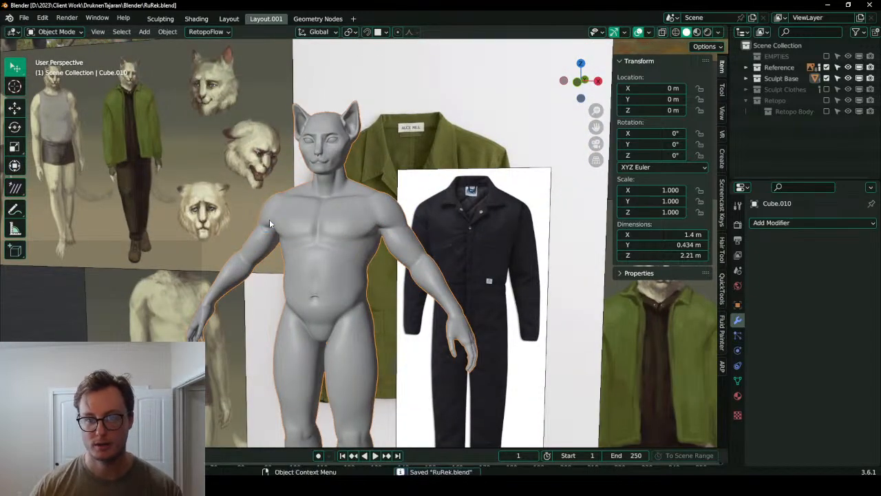
- Exclude the Reference collection from the view layer and save the file
scroll(269, 219, down, 4)
middle_drag(441, 211, 468, 215)
scroll(494, 183, up, 2)
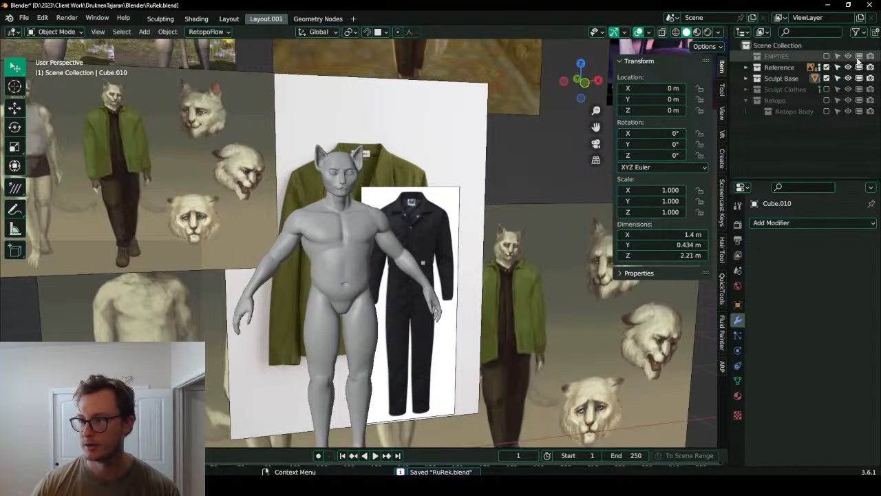
click(827, 67)
scroll(329, 197, up, 3)
key(ctrl+s)
- Include the Retopo Body collection, make it the active collection and save the file
click(827, 111)
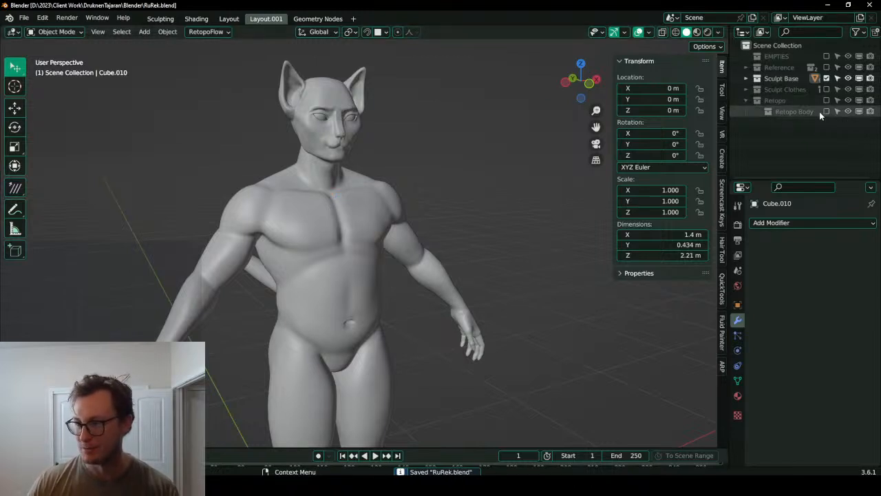
click(798, 112)
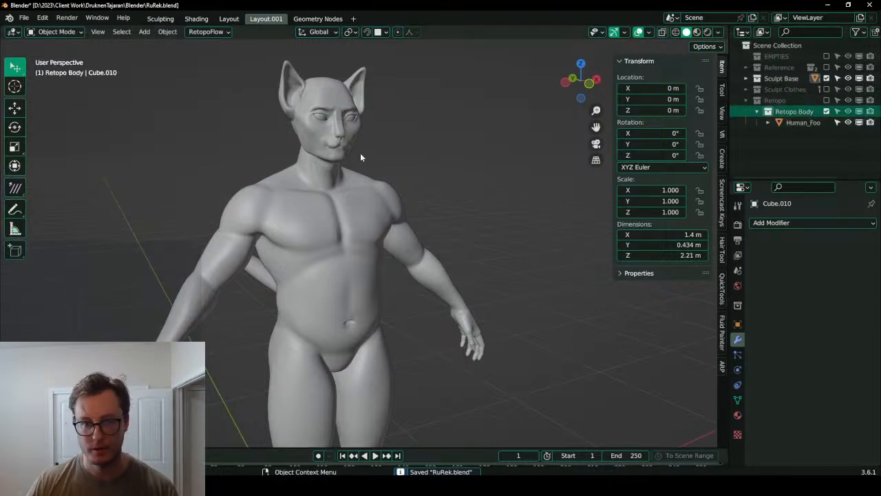
scroll(426, 175, down, 4)
key(ctrl+s)
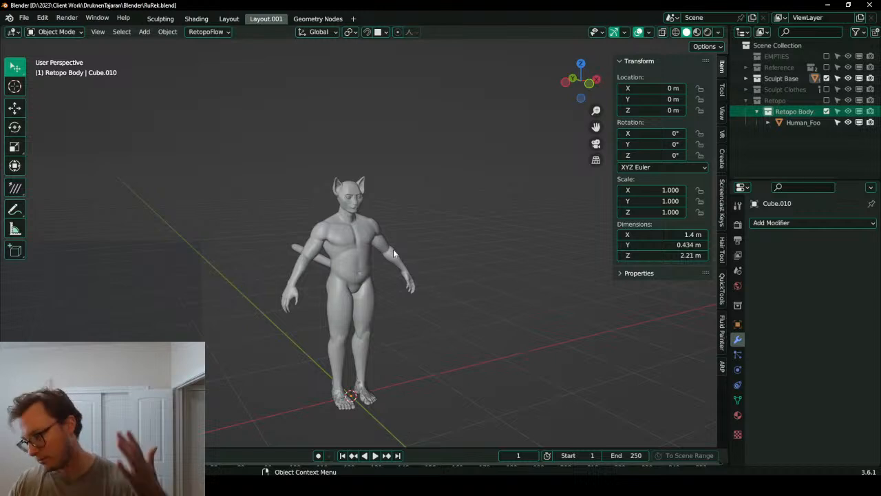
- Examine the sculpted character from the front and the side, and save the file
middle_drag(446, 159, 423, 219)
scroll(398, 166, up, 4)
scroll(428, 203, down, 5)
scroll(438, 200, up, 3)
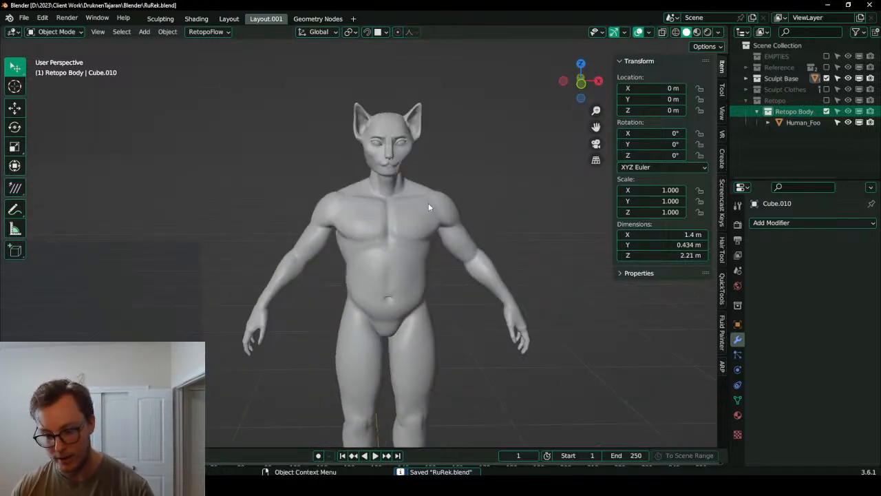
drag(245, 448, 245, 454)
shift+middle_drag(345, 326, 528, 250)
scroll(349, 243, up, 3)
scroll(349, 245, down, 5)
key(ctrl+s)
- Add a mesh circle with 8 vertices
key(shift+a)
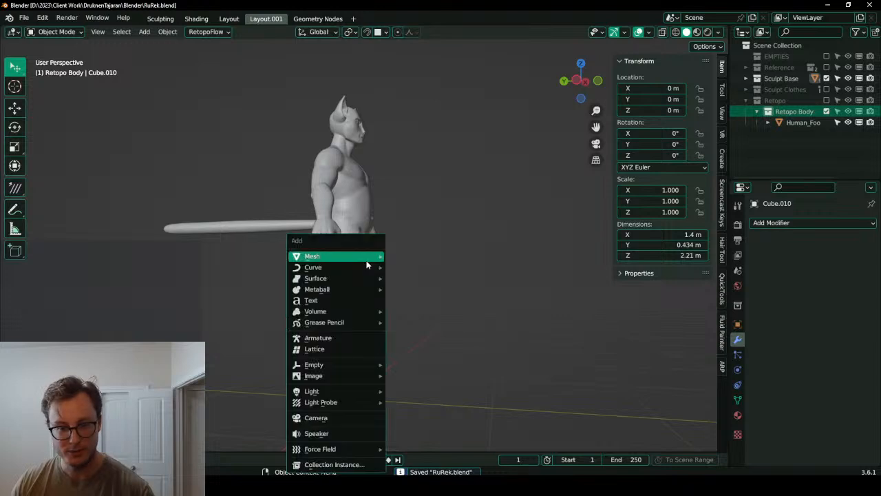
mouse_move(358, 256)
click(407, 277)
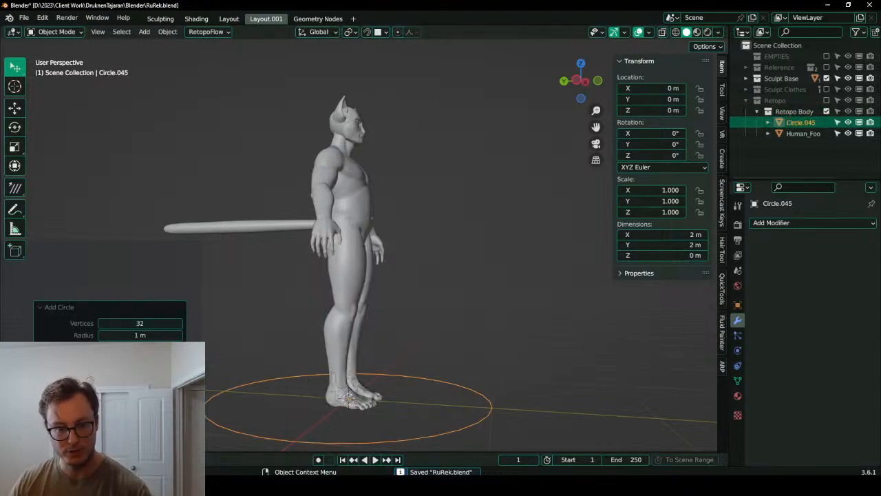
click(135, 324)
text(8)
key(Return)
- Scale the new circle down to about 0.19 m across
scroll(292, 297, down, 3)
middle_drag(292, 298, 442, 259)
key(s)
click(360, 312)
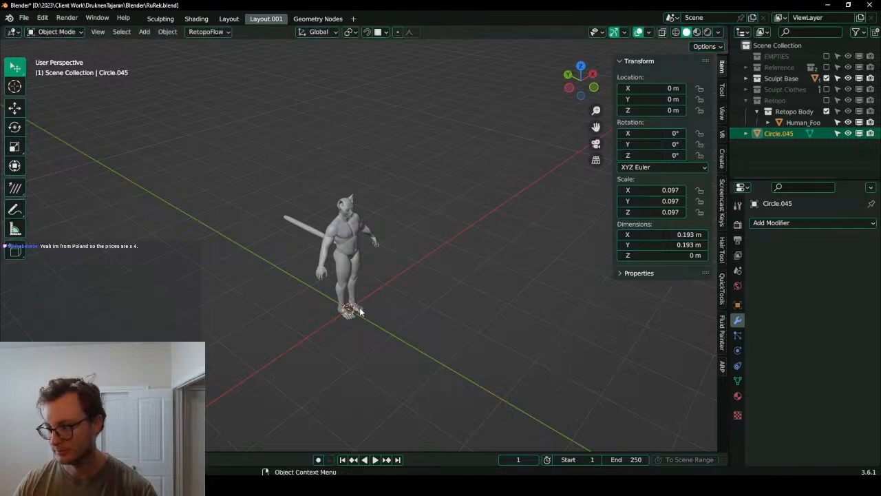
- In front view, move the circle up to the character's shoulder and rotate it upright by about 90° to face the arm
key(KP_1)
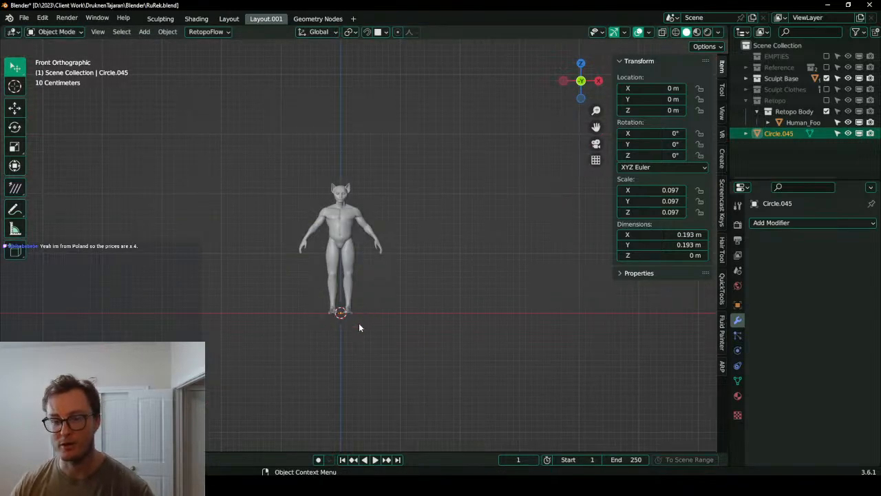
scroll(362, 313, up, 4)
key(g)
click(375, 125)
shift+middle_drag(376, 136, 429, 181)
scroll(429, 181, up, 2)
key(r)
click(473, 153)
- Position the circle on the shoulder joint and scale it up to about 0.25 m across
scroll(423, 186, up, 4)
key(g)
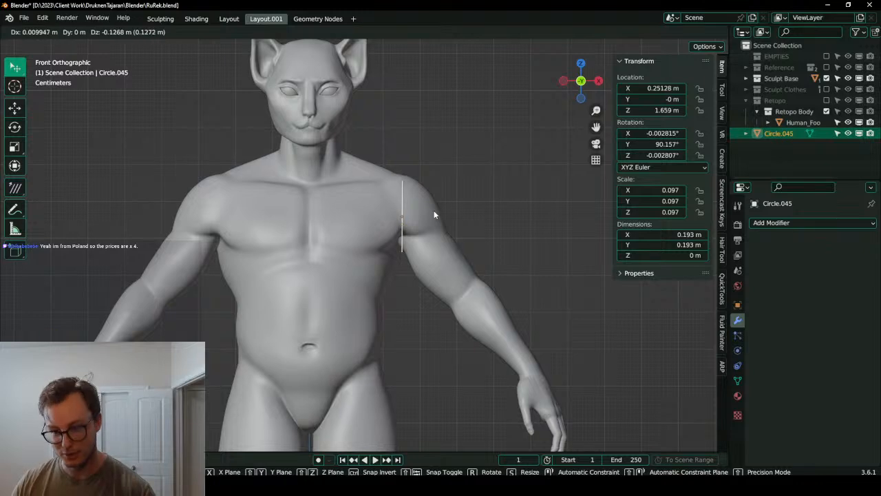
key(s)
click(445, 181)
shift+middle_drag(444, 182, 446, 205)
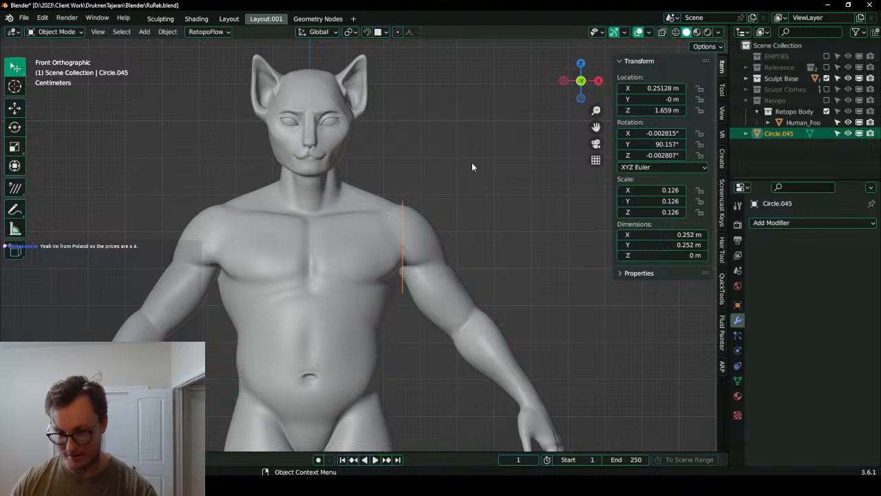
- Apply all transforms to the shoulder circle and start editing its mesh
key(ctrl+a)
click(464, 215)
shift+middle_drag(464, 216, 470, 150)
key(Tab)
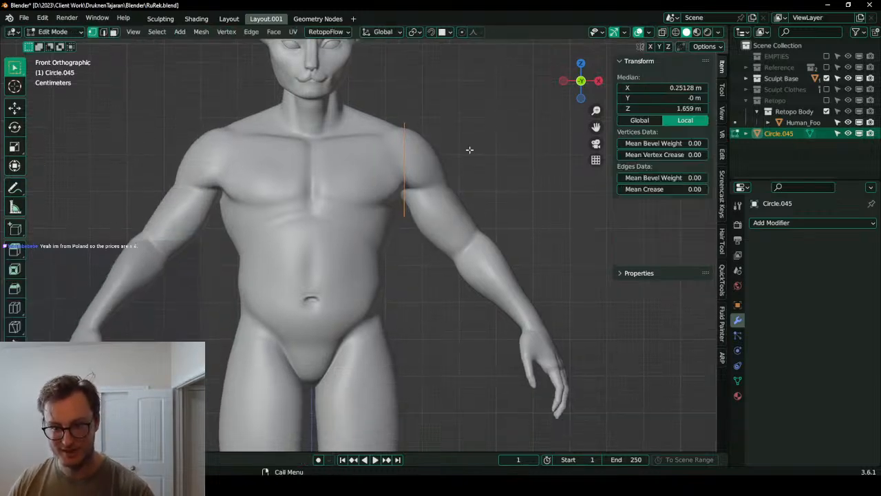
- Duplicate the shoulder ring, rotate the copy to horizontal and place it around the knee
key(shift+d)
click(448, 326)
key(r)
shift+middle_drag(449, 327, 478, 67)
click(515, 230)
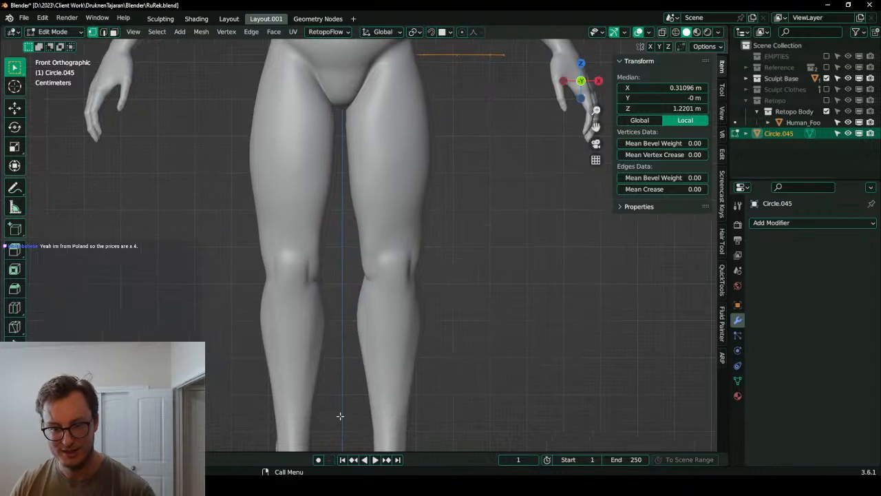
key(g)
click(424, 273)
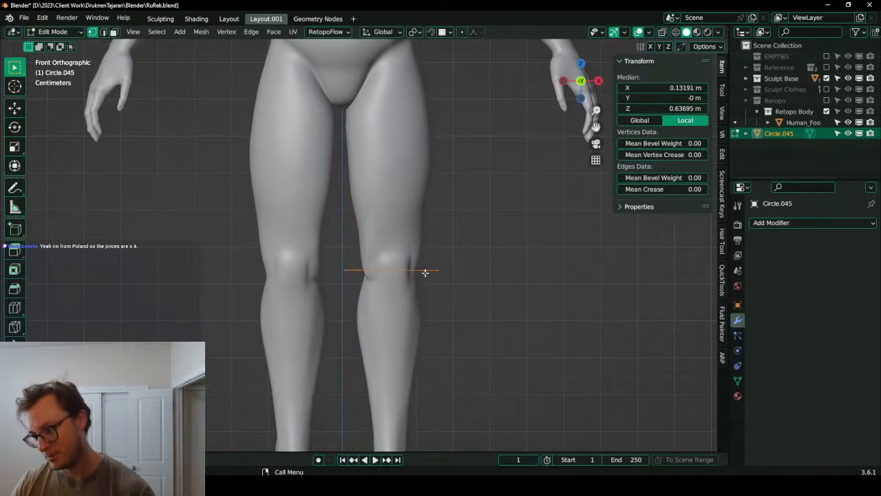
- In side view, extrude the knee ring down to just above the ankle and shift the new ring to follow the lower leg
key(KP_3)
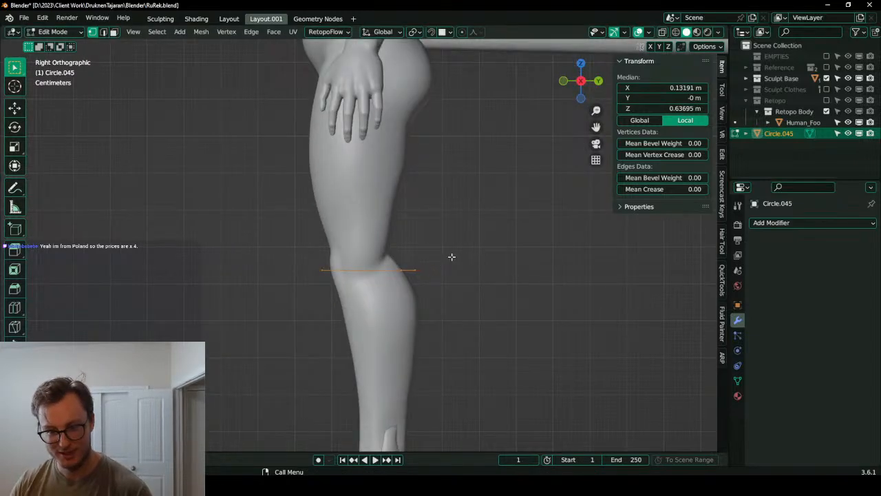
shift+middle_drag(451, 256, 437, 187)
key(e)
click(433, 364)
key(g)
click(439, 363)
middle_drag(439, 363, 312, 282)
- Hide the existing detailed foot mesh in the Retopo Body collection and resume editing the leg tube
key(Tab)
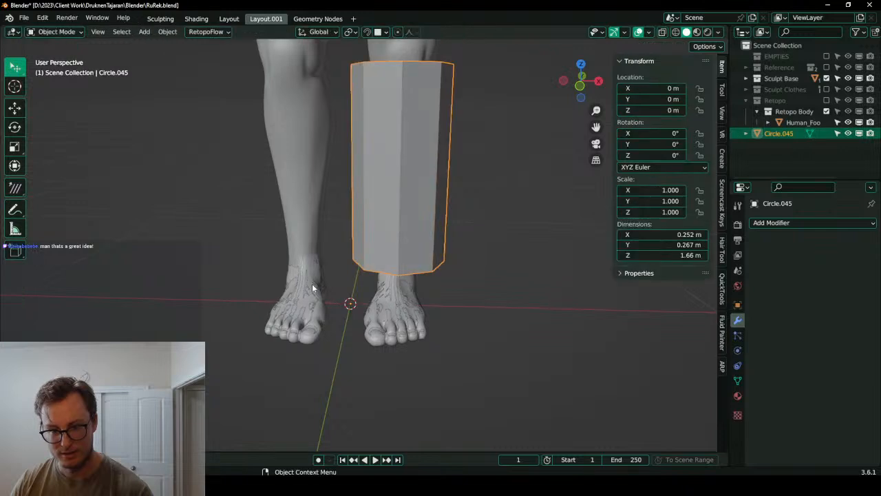
click(848, 122)
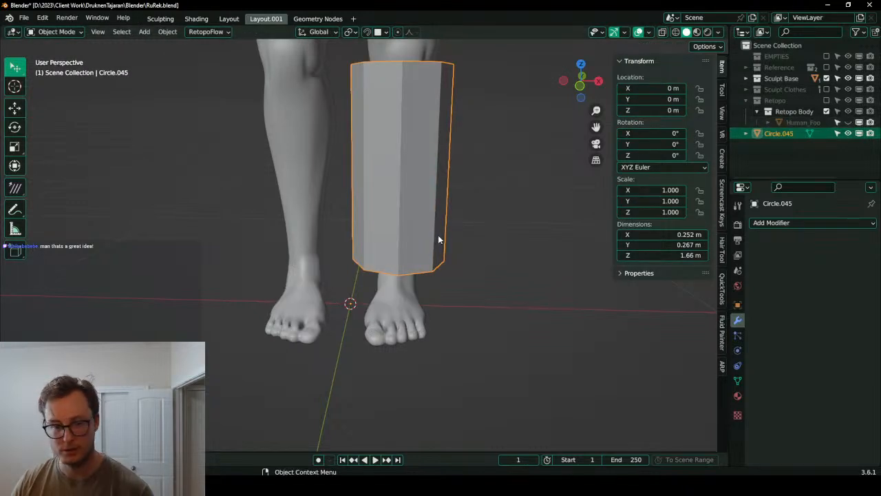
scroll(444, 220, up, 2)
scroll(451, 208, down, 2)
key(Tab)
middle_drag(429, 205, 439, 263)
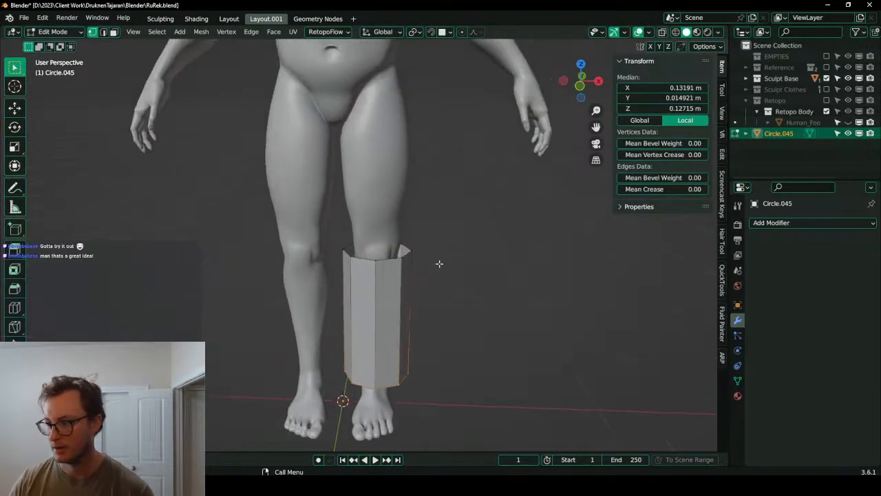
key(KP_1)
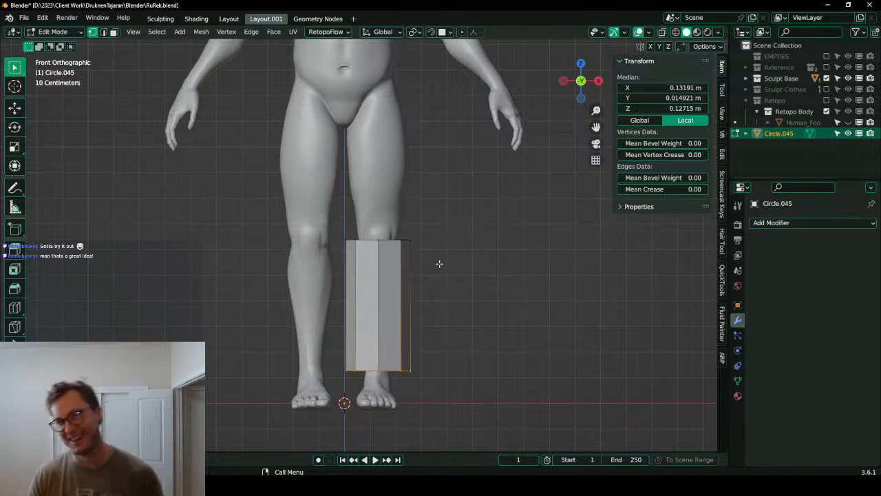
click(388, 235)
key(g)
right_click(388, 247)
alt+click(425, 286)
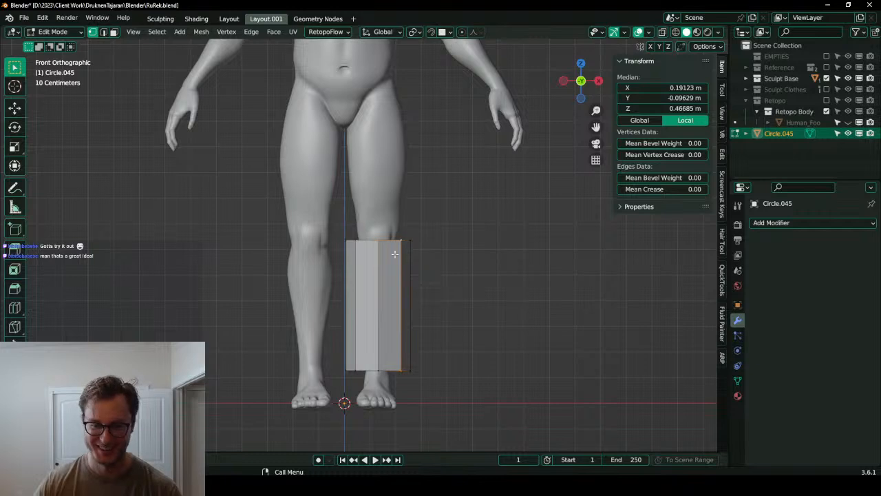
scroll(366, 231, up, 6)
middle_drag(366, 232, 393, 331)
click(393, 330)
key(g)
right_click(428, 332)
- Select the knee ring and extrude it straight up along Z to the top of the thigh
alt+click(431, 329)
key(KP_1)
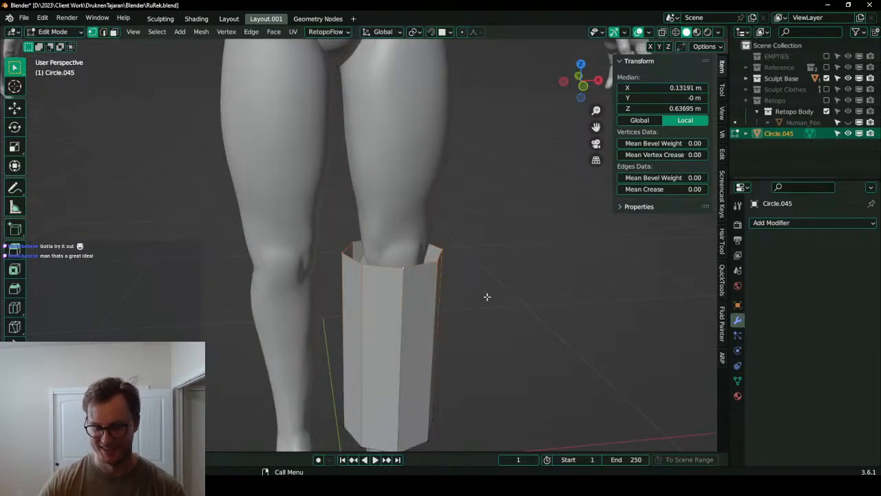
scroll(487, 295, down, 2)
shift+middle_drag(461, 242, 482, 378)
key(e)
key(z)
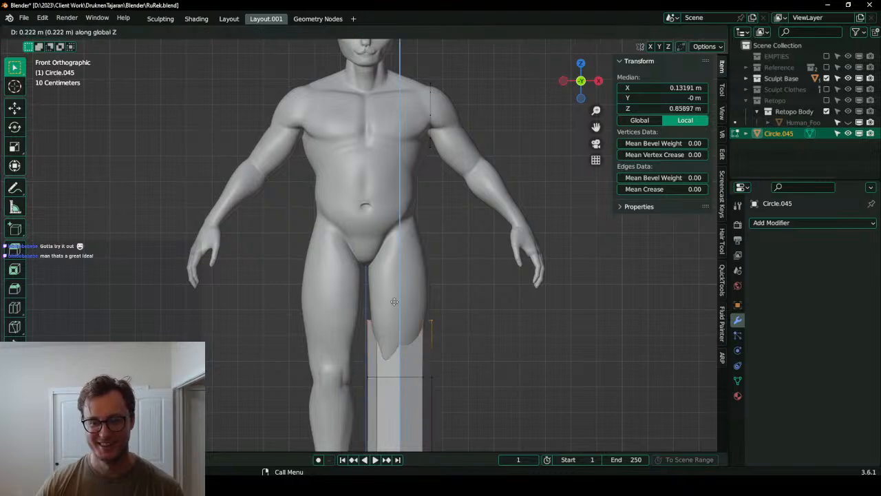
click(398, 256)
middle_drag(398, 256, 501, 168)
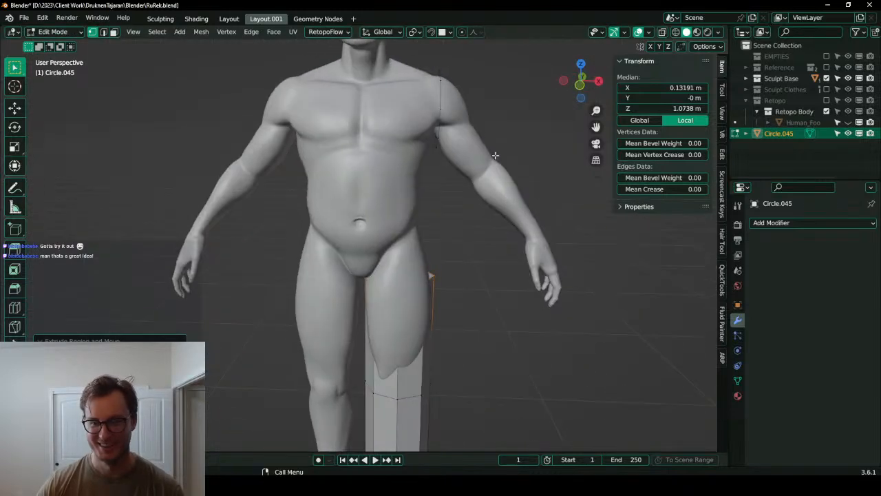
- Extrude the shoulder ring to the elbow, then rotate and scale the new ring to match the upper arm
click(442, 95)
key(ctrl+l)
key(KP_1)
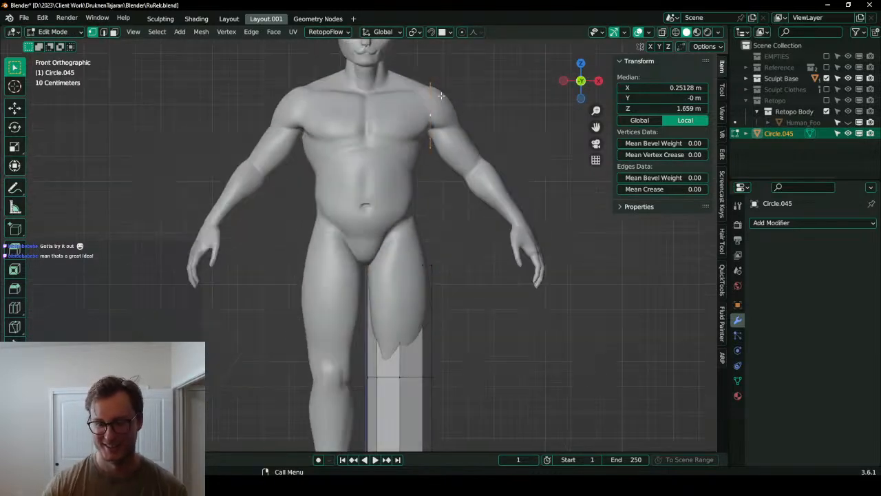
scroll(448, 94, up, 4)
key(e)
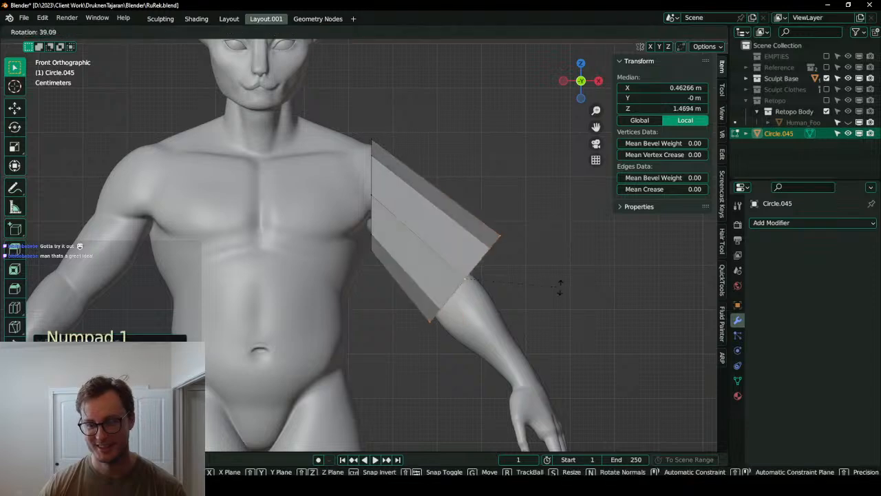
click(533, 312)
key(s)
click(519, 278)
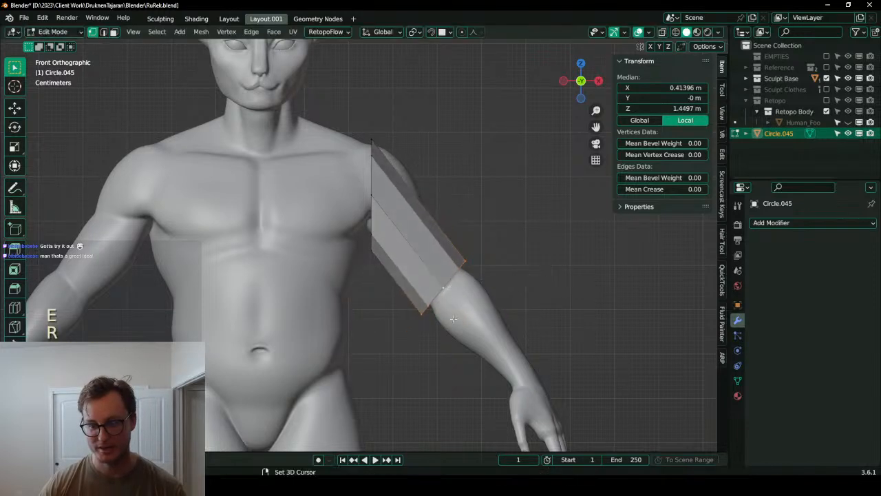
- Extrude the elbow ring down to the wrist, then rotate and move the new ring to follow the forearm
shift+middle_drag(456, 330, 361, 204)
key(e)
click(435, 300)
key(r)
click(507, 242)
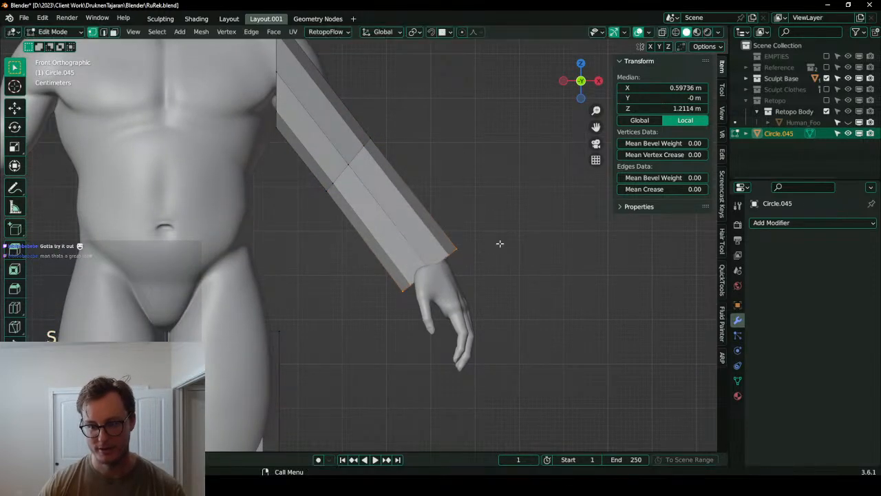
key(g)
click(487, 223)
- Rotate and move the wrist ring to line up with the wrist from the side, and add a Subdivision Surface modifier
middle_drag(487, 223, 441, 261)
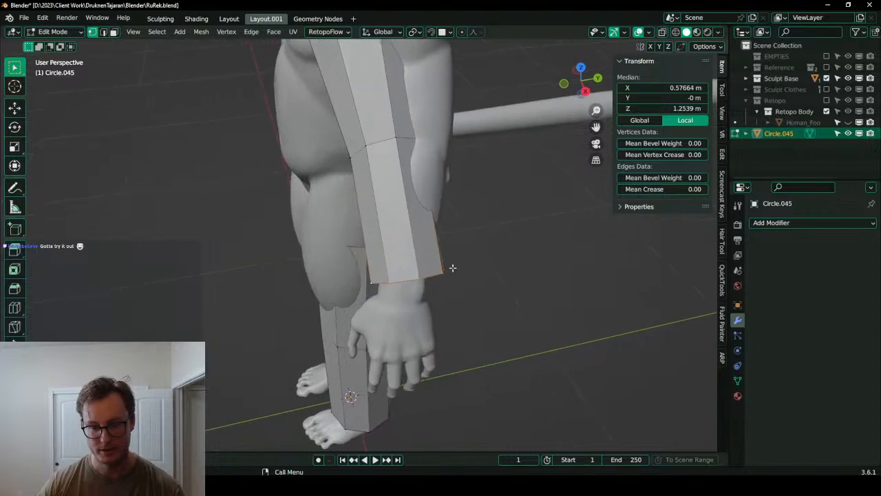
key(r)
click(451, 255)
key(g)
click(449, 260)
click(807, 222)
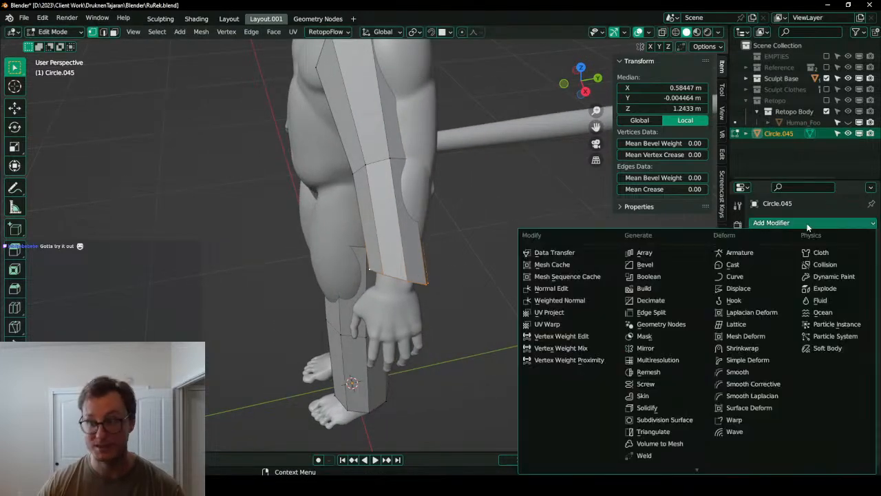
click(665, 419)
- Select the ring at the top of the thigh and widen it along Y to surround the thigh
middle_drag(319, 287, 445, 235)
scroll(441, 238, down, 4)
scroll(421, 258, up, 3)
click(338, 228)
alt+click(336, 225)
middle_drag(337, 226, 362, 258)
scroll(386, 256, up, 2)
key(s)
key(y)
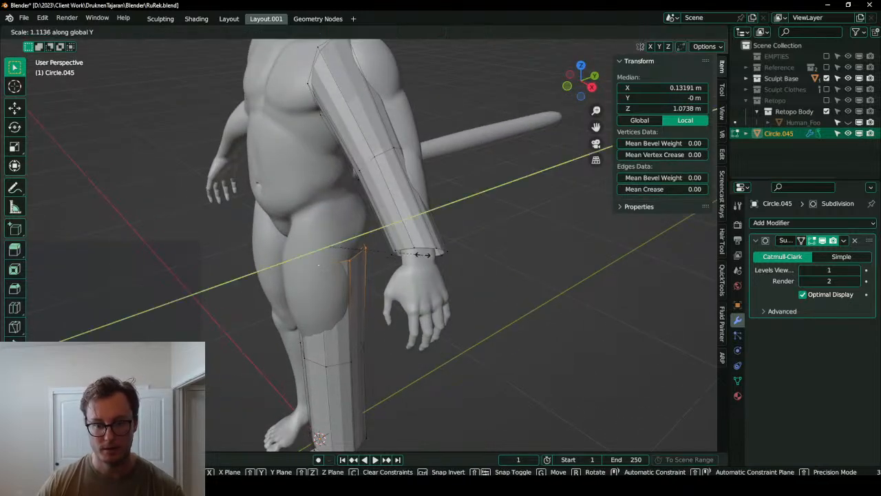
click(461, 193)
- Tilt the upper thigh ring in side view to follow the hip
key(KP_3)
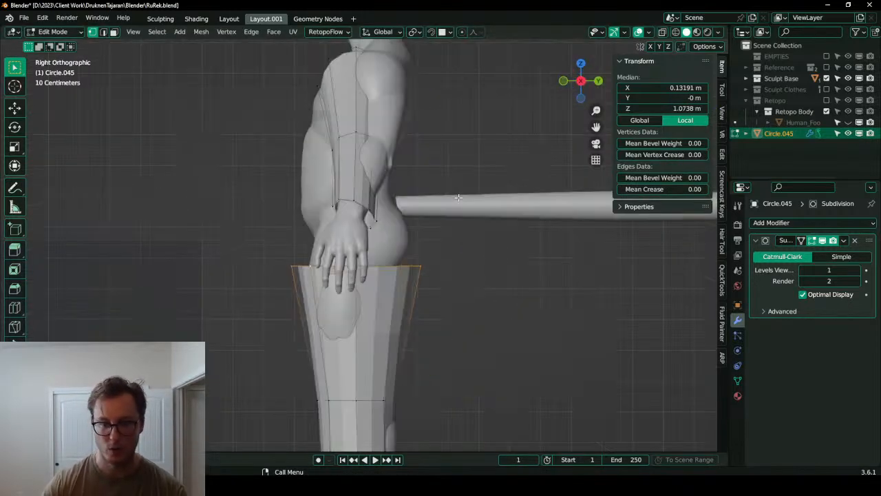
shift+middle_drag(394, 286, 392, 163)
key(r)
click(449, 150)
- Select the knee ring, then move and rotate it to line up with the knee in side view
shift+middle_drag(330, 285, 332, 232)
click(332, 231)
alt+click(346, 227)
key(g)
click(412, 232)
key(r)
click(445, 242)
- Select the ankle ring, then scale and move it to fit around the ankle in side view
shift+middle_drag(360, 340, 423, 271)
click(371, 352)
alt+click(380, 351)
key(s)
click(420, 328)
key(g)
click(422, 325)
- Select the shoulder ring in front view, then move it slightly and tilt it to match the shoulder
shift+middle_drag(394, 170, 383, 280)
scroll(384, 279, down, 6)
middle_drag(383, 204, 409, 195)
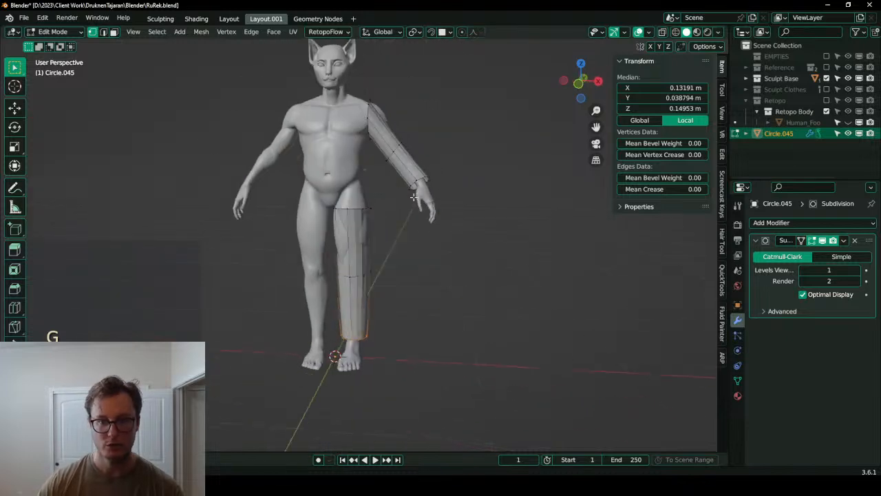
shift+middle_drag(400, 138, 395, 277)
scroll(395, 277, up, 1)
key(KP_1)
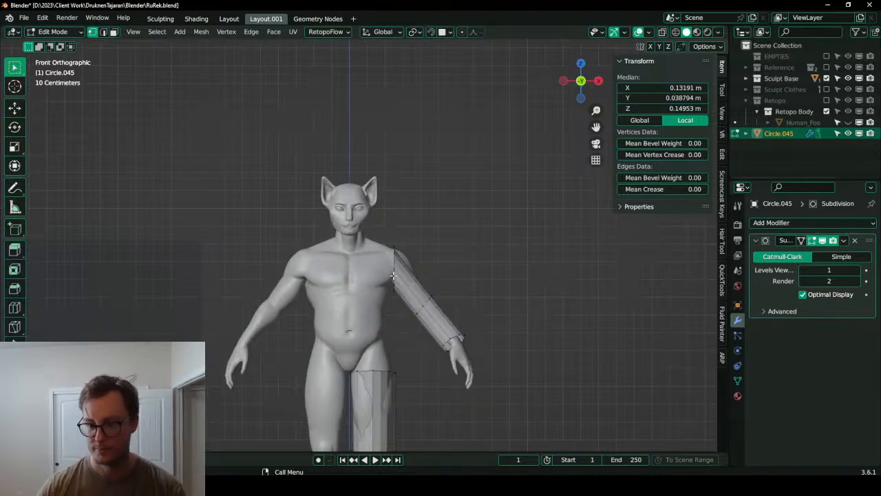
scroll(396, 276, up, 5)
shift+middle_drag(550, 385, 486, 148)
shift+middle_drag(418, 86, 419, 239)
double_click(381, 179)
double_click(375, 192)
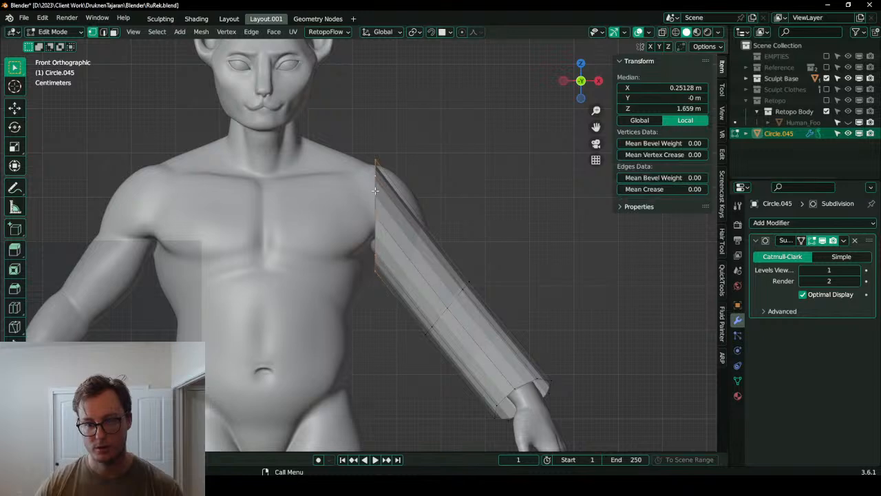
key(g)
click(381, 188)
shift+middle_drag(468, 332, 458, 300)
key(r)
click(436, 129)
- Select the elbow ring and move it slightly to center it on the elbow
double_click(447, 262)
key(g)
click(451, 260)
key(z)
click(388, 257)
key(z)
click(506, 256)
scroll(516, 253, down, 5)
- Add a Shrinkwrap modifier targeting the body sculpt Cube.010, and save the file
key(Tab)
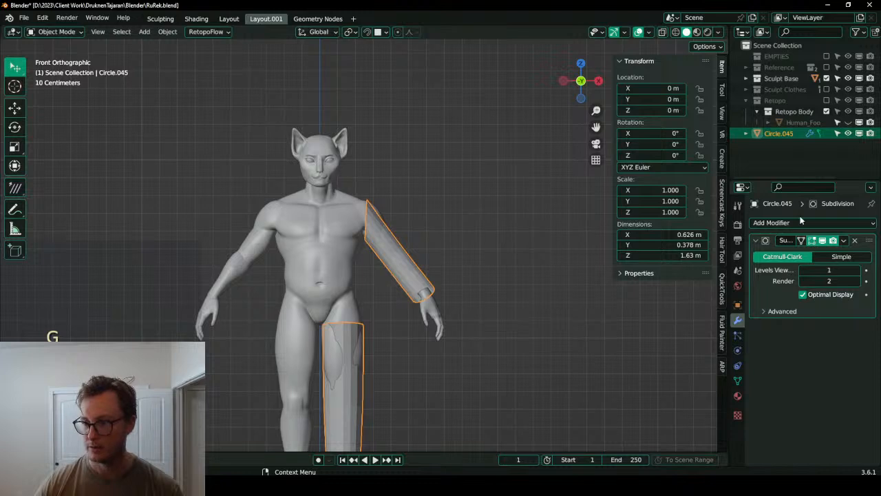
click(801, 223)
click(747, 349)
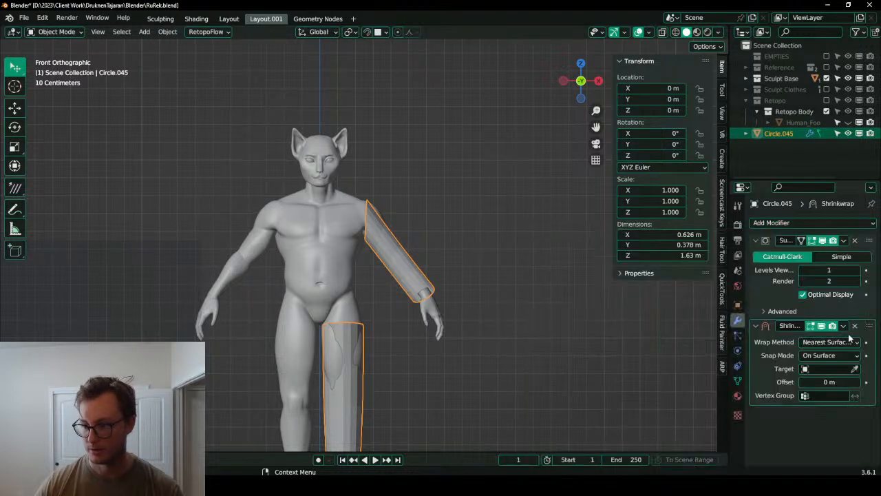
click(855, 369)
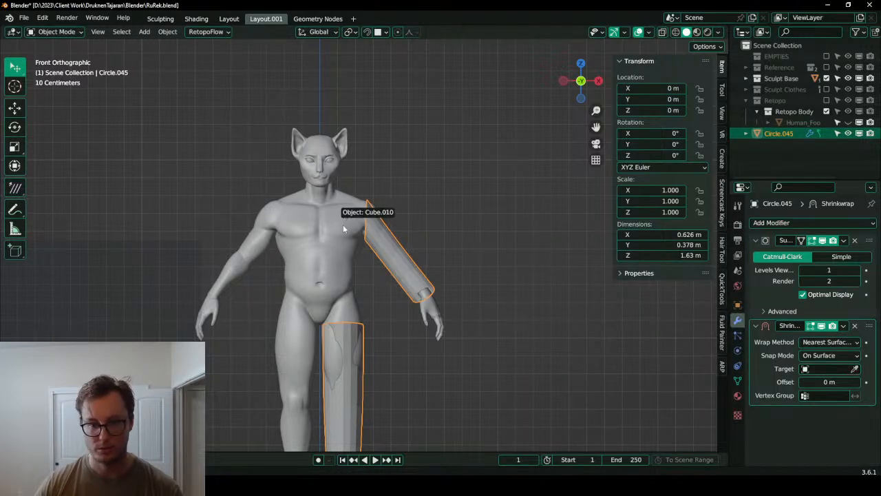
click(399, 232)
scroll(406, 227, up, 4)
middle_drag(406, 228, 379, 248)
scroll(302, 224, up, 5)
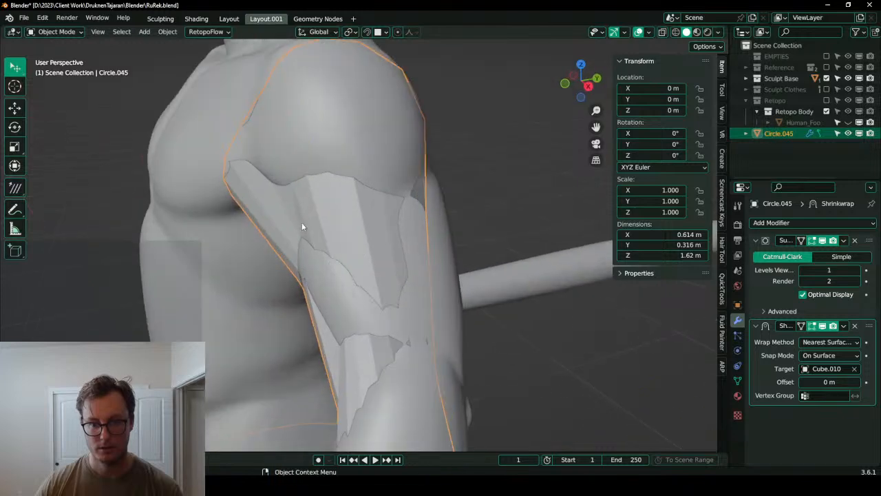
key(ctrl+s)
- Resume mesh editing and make the Shrinkwrap modifier display its result on the edit cage
middle_drag(301, 220, 438, 267)
key(Tab)
right_click(382, 310)
click(355, 466)
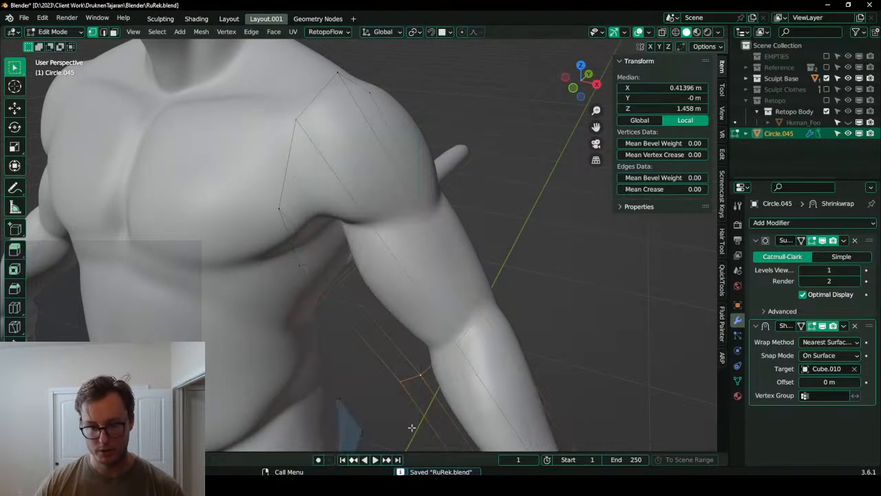
click(800, 329)
- Reposition the shoulder ring's vertices at the front of the chest, pulling them toward the armpit crease
scroll(482, 276, down, 4)
middle_drag(468, 231, 434, 229)
scroll(434, 228, up, 5)
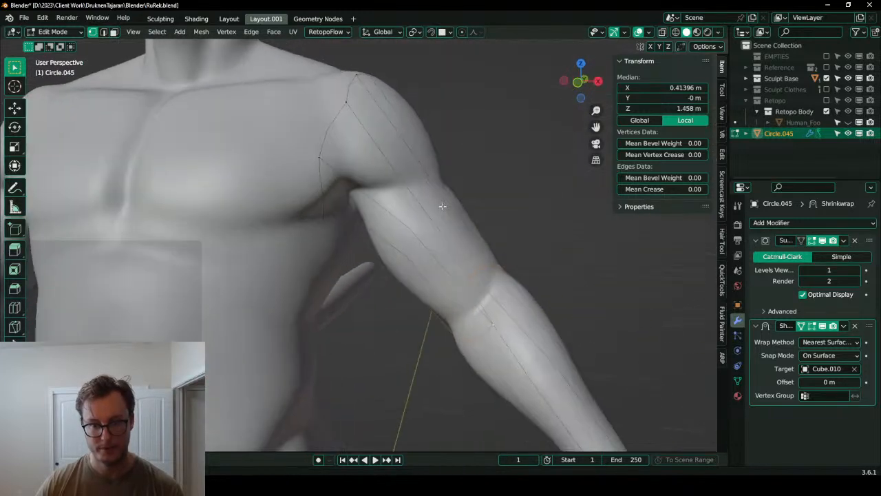
click(319, 161)
click(298, 177)
key(g)
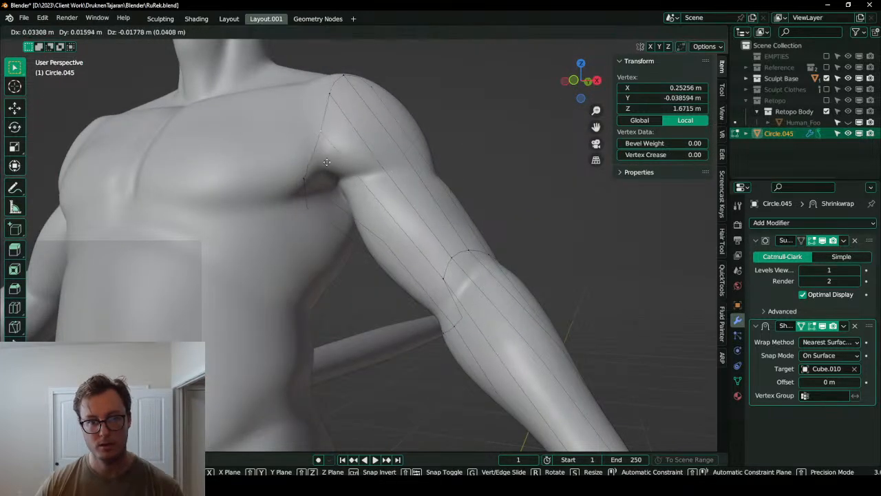
click(331, 196)
click(301, 190)
key(g)
click(338, 192)
key(g)
click(328, 188)
- Move the lower vertices of the shoulder ring along the underside of the arm into the armpit
middle_drag(329, 195, 337, 169)
click(339, 201)
click(348, 215)
middle_drag(354, 222, 372, 228)
key(g)
click(352, 254)
key(g)
click(378, 230)
key(g)
click(288, 238)
- Adjust the remaining shoulder ring vertices one by one so the loop follows the arm's junction with the torso
middle_drag(427, 185, 385, 234)
key(g)
click(389, 124)
key(g)
click(310, 169)
click(385, 231)
key(g)
click(361, 211)
key(g)
right_click(402, 250)
click(404, 265)
key(g)
- Refine the front shoulder ring vertices from a low view, lining them up between the shoulder and armpit
middle_drag(309, 181, 332, 232)
click(330, 245)
key(g)
click(322, 231)
click(330, 209)
key(g)
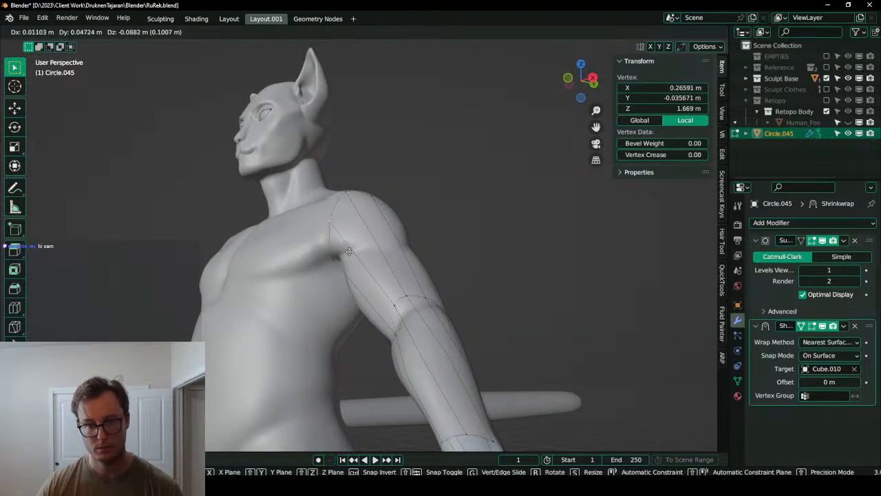
click(333, 265)
key(g)
click(334, 256)
key(g)
click(337, 269)
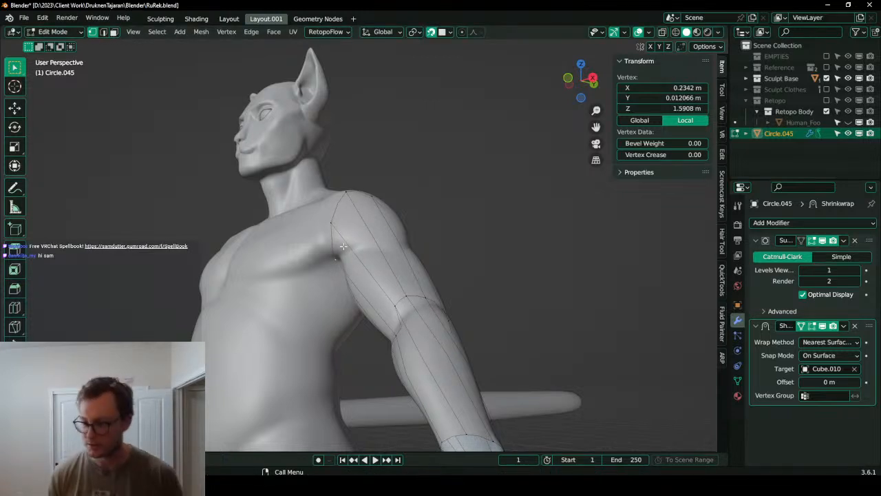
- Nudge the shoulder ring's front armpit vertices into the crease where the arm meets the chest
scroll(347, 242, up, 4)
middle_drag(346, 243, 396, 186)
key(g)
click(337, 254)
middle_drag(337, 253, 351, 270)
scroll(352, 271, down, 4)
scroll(352, 271, up, 4)
key(g)
click(360, 277)
key(g)
click(328, 263)
key(g)
click(324, 257)
- Place the shoulder ring's rear vertices along the back of the armpit, working from underneath
middle_drag(324, 257, 303, 289)
key(e)
click(398, 230)
middle_drag(398, 231, 442, 263)
key(e)
click(401, 256)
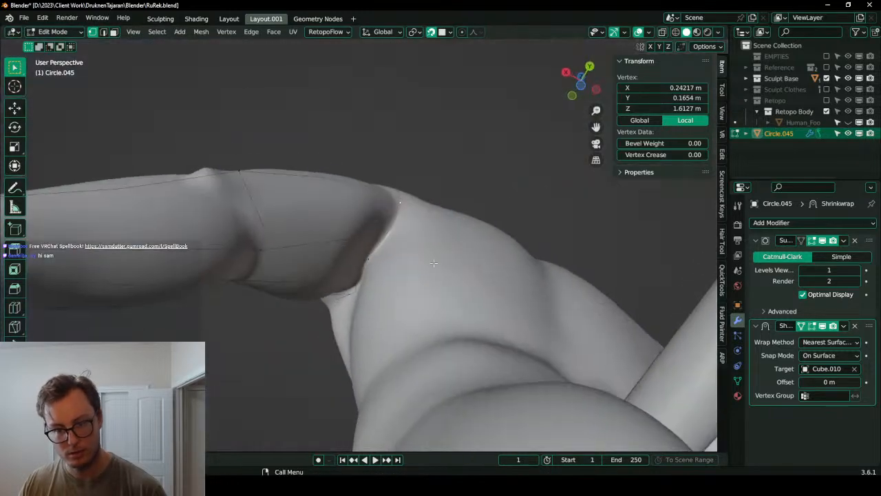
key(e)
click(375, 259)
mouse_move(375, 259)
middle_down()
mouse_move(423, 282)
mouse_move(377, 258)
middle_up()
key(e)
click(378, 260)
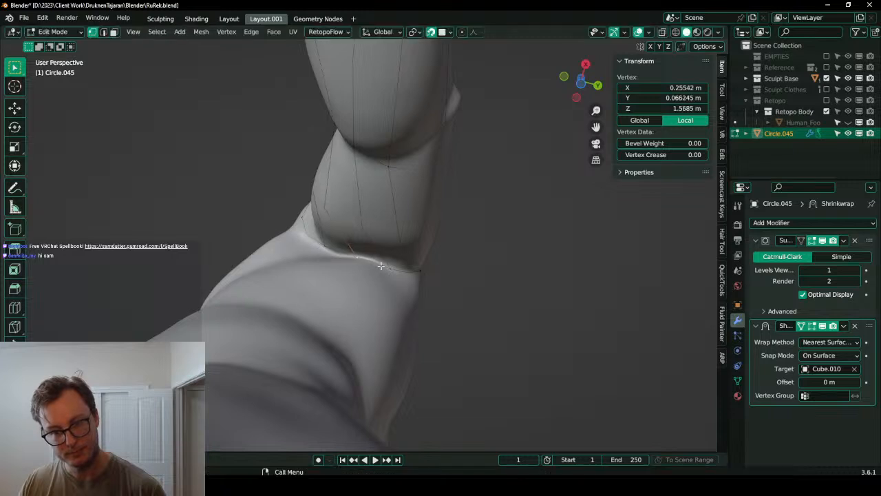
- Even out the vertices across the bottom of the armpit so they follow the crease
key(e)
click(377, 269)
key(e)
click(364, 236)
middle_drag(429, 255, 432, 229)
key(e)
click(382, 223)
key(e)
click(385, 219)
- Space out the top and front vertices of the shoulder ring to form a smooth curve over the shoulder
middle_drag(332, 193, 352, 193)
click(324, 185)
key(g)
click(311, 210)
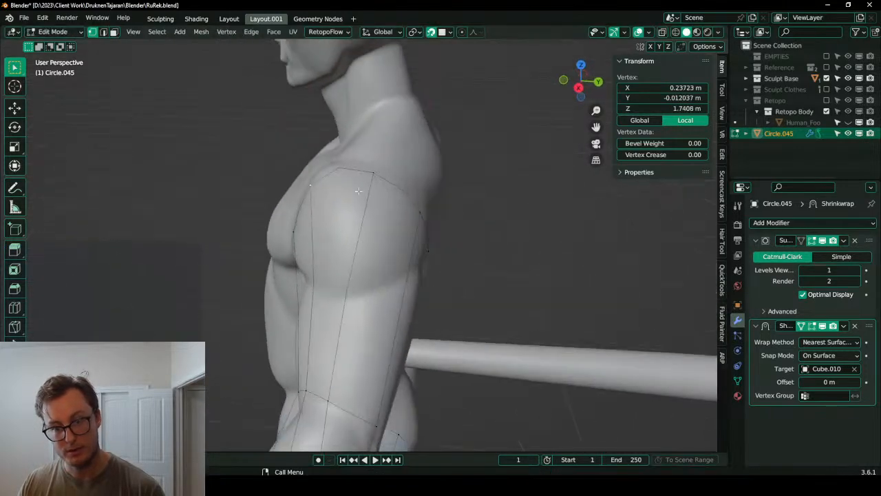
click(367, 177)
key(g)
click(357, 173)
click(417, 199)
middle_drag(407, 189, 428, 154)
middle_drag(346, 222, 358, 178)
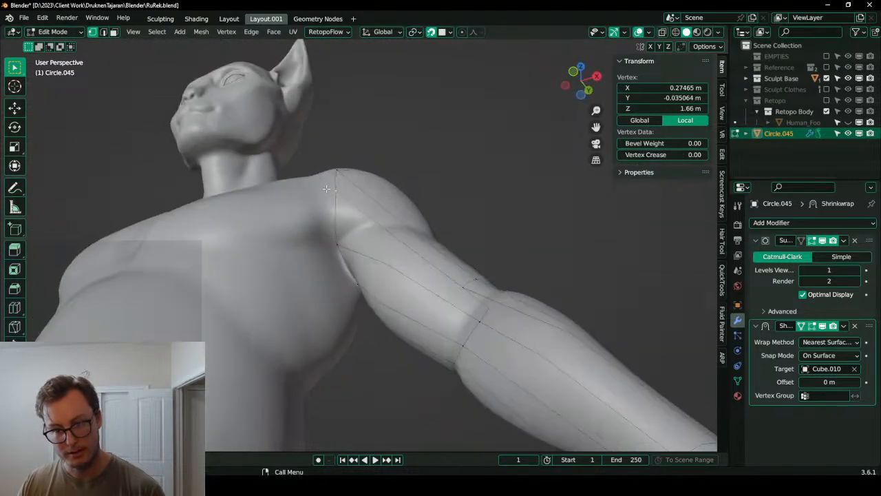
key(g)
click(358, 183)
- Select the elbow ring, rescale it and shift it along the arm at the elbow
middle_drag(405, 193, 467, 261)
alt+click(397, 278)
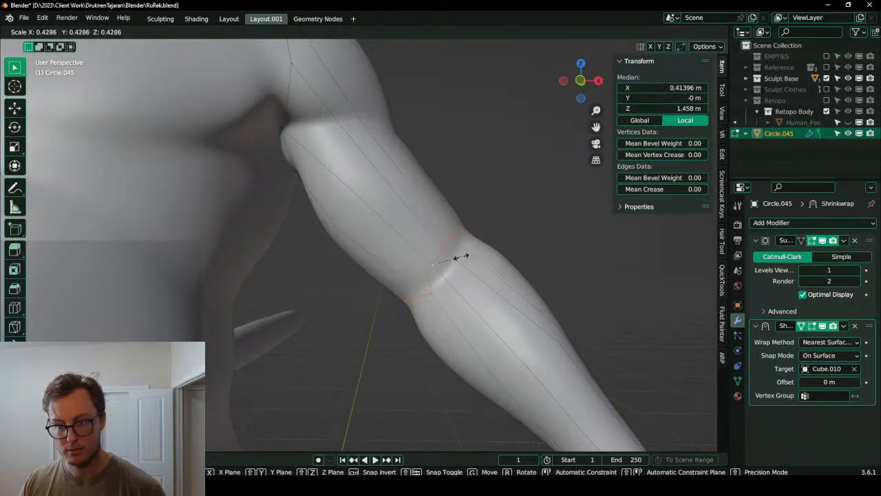
middle_drag(710, 317, 382, 313)
key(s)
key(s)
key(g)
click(465, 287)
middle_drag(313, 298, 406, 243)
key(Tab)
key(Tab)
- Move the elbow ring's front vertices individually to line up with the inner elbow crease
click(387, 239)
key(g)
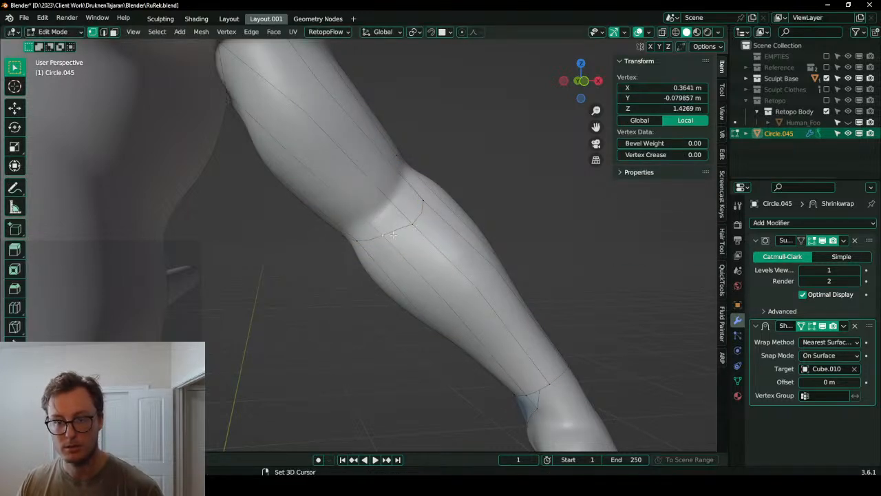
click(409, 223)
key(g)
click(396, 219)
middle_drag(396, 220, 301, 290)
key(g)
click(390, 210)
key(g)
click(404, 216)
scroll(413, 226, up, 1)
- Fine-tune the other elbow ring vertices with small moves so the loop runs evenly around the joint
click(402, 227)
key(g)
click(401, 226)
scroll(406, 223, up, 2)
click(407, 235)
key(g)
click(398, 234)
click(365, 196)
key(g)
click(365, 200)
- Reposition the first vertices of the wrist ring on the back side of the forearm
click(349, 222)
key(g)
click(343, 222)
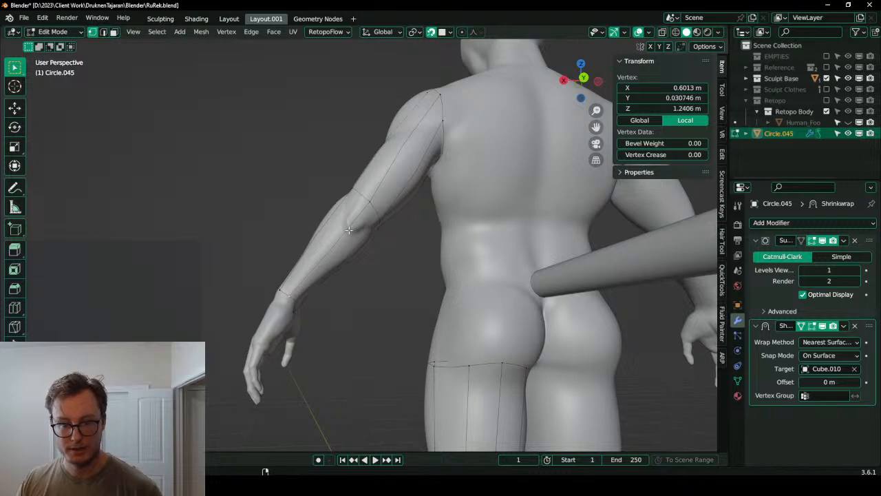
middle_drag(397, 190, 291, 282)
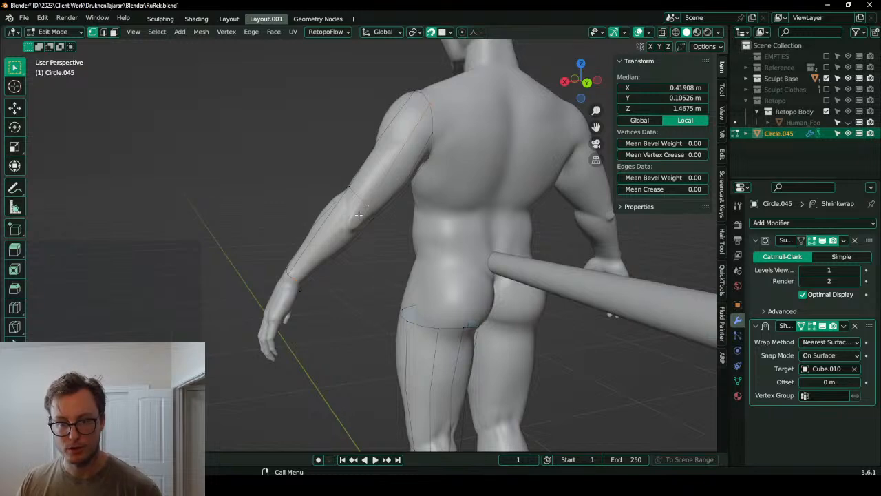
scroll(296, 280, up, 4)
middle_drag(241, 293, 418, 265)
click(289, 278)
key(g)
click(289, 288)
- Lower the wrist ring's outer vertices to the line where the forearm meets the back of the hand
scroll(439, 264, down, 1)
click(388, 263)
key(g)
click(376, 302)
click(349, 253)
key(g)
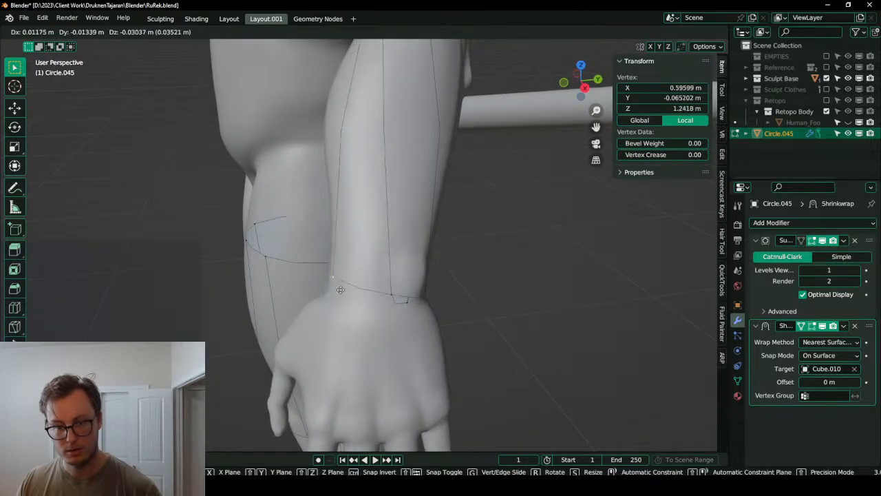
click(342, 300)
middle_drag(343, 300, 380, 284)
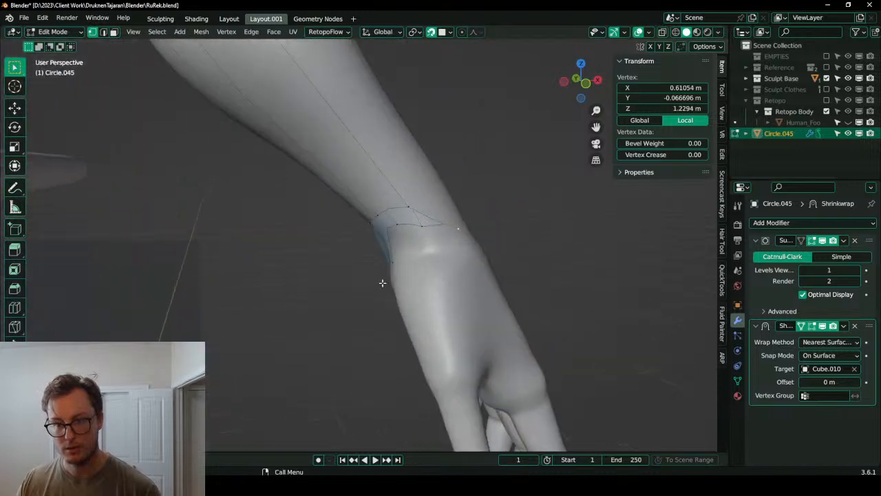
key(g)
click(437, 242)
- Move the wrist ring's inner vertices to wrap the palm side of the wrist
middle_drag(437, 242, 413, 240)
click(383, 220)
key(g)
click(416, 243)
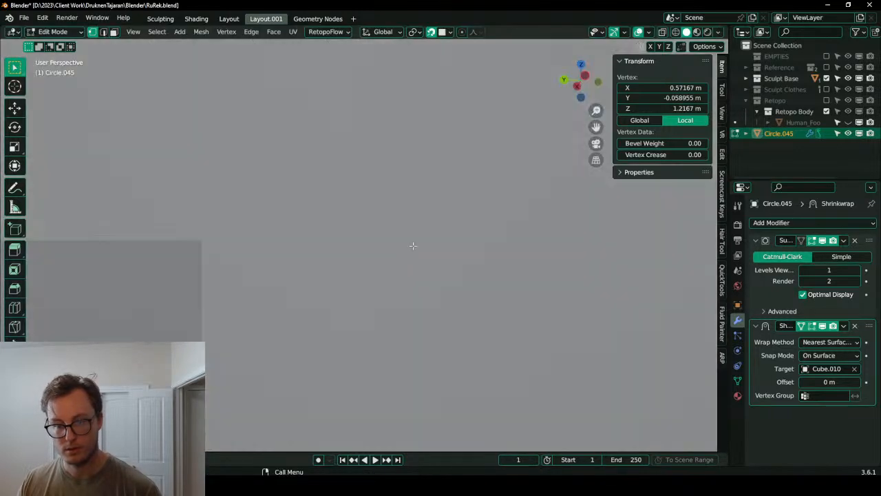
scroll(358, 282, up, 4)
key(g)
click(333, 287)
middle_drag(332, 287, 362, 289)
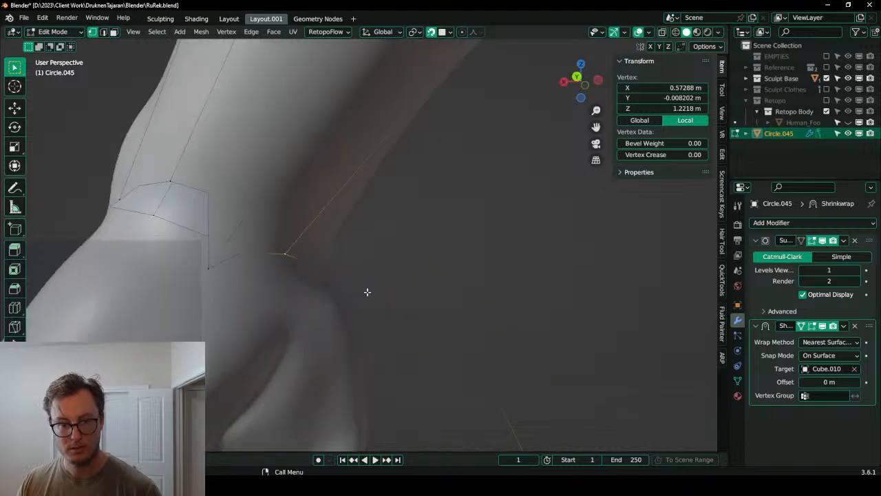
- Reposition the wrist ring vertices on the inner side of the arm to follow the base of the hand
scroll(362, 289, down, 3)
key(g)
click(276, 240)
click(260, 217)
key(g)
click(219, 227)
- Nudge two neighbouring wrist ring vertices so the loop runs evenly around the side of the wrist
middle_drag(258, 227, 449, 204)
click(295, 241)
key(g)
click(288, 251)
click(261, 251)
key(g)
click(257, 248)
scroll(323, 217, down, 5)
scroll(351, 248, up, 4)
middle_drag(337, 249, 411, 270)
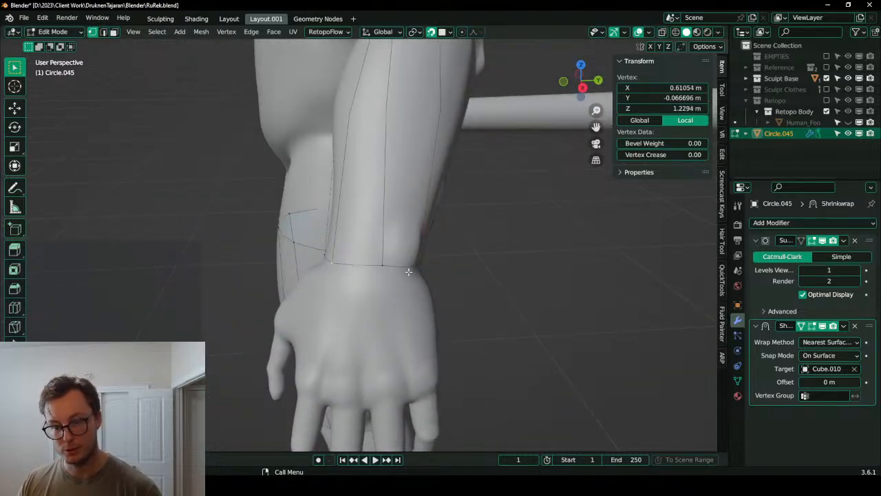
- Move and slide the wrist ring vertices to even out their spacing across the back of the hand
middle_drag(375, 224, 356, 288)
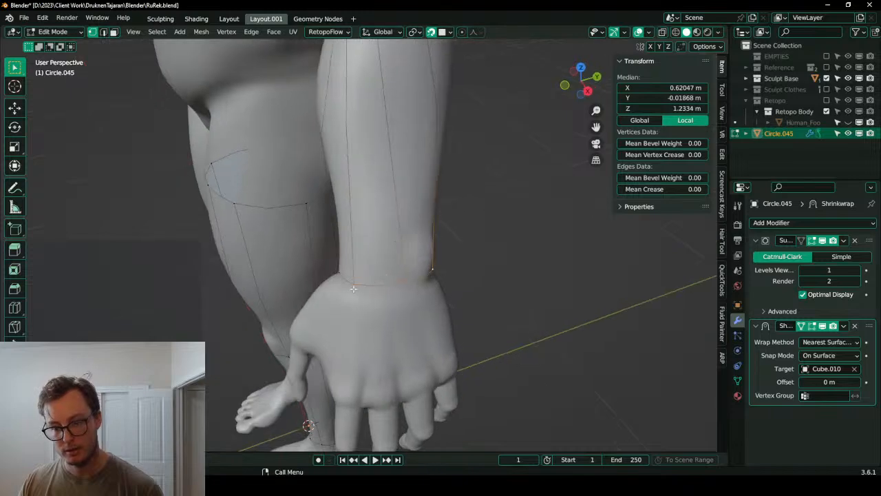
middle_drag(431, 282, 315, 203)
scroll(339, 219, up, 3)
click(378, 262)
key(g)
click(418, 281)
scroll(411, 277, down, 4)
key(g)
key(g)
click(325, 255)
- Adjust the elbow ring vertices on the inner side of the arm to follow the elbow crease
scroll(410, 307, up, 3)
middle_drag(409, 307, 333, 240)
scroll(333, 241, down, 5)
scroll(360, 224, up, 3)
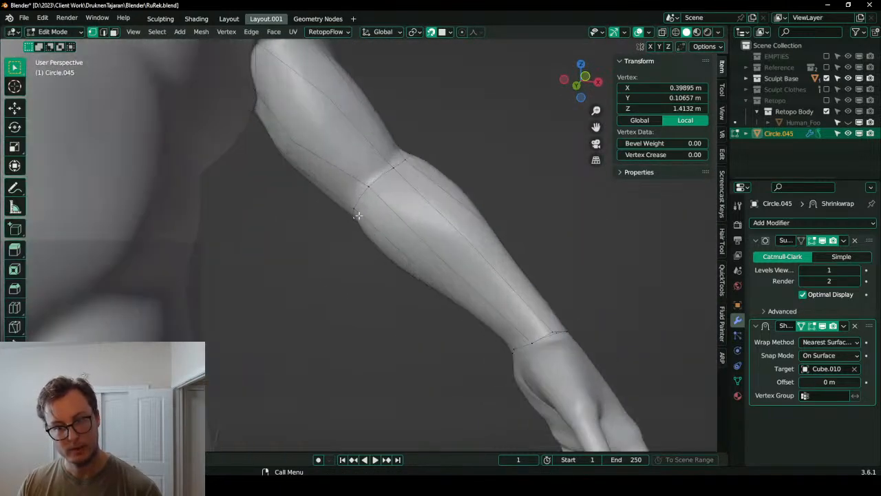
click(367, 189)
key(g)
click(357, 201)
middle_drag(357, 201, 343, 233)
click(383, 180)
key(g)
click(354, 200)
- Fine-tune two more elbow ring vertices toward the upper edge of the crease
click(408, 169)
key(g)
click(412, 163)
click(393, 193)
key(g)
click(397, 190)
middle_drag(416, 192, 372, 224)
scroll(350, 201, down, 1)
scroll(352, 199, down, 4)
scroll(372, 224, up, 4)
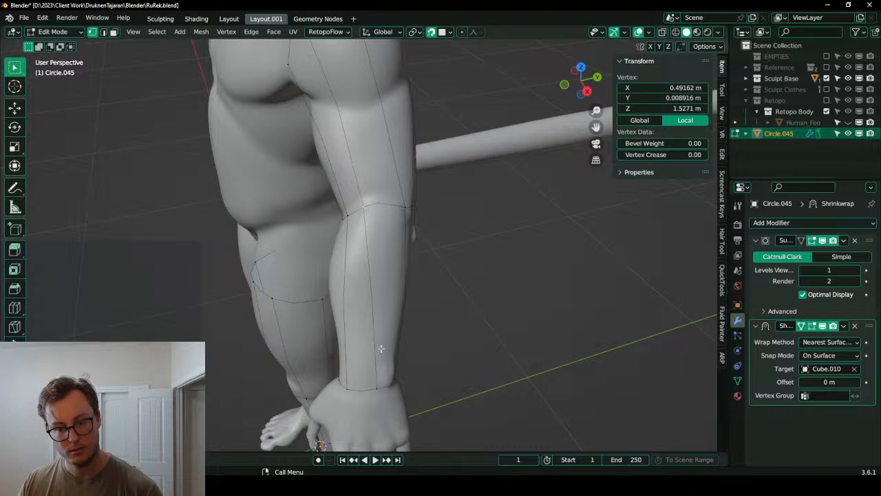
scroll(324, 96, down, 3)
middle_drag(384, 150, 380, 128)
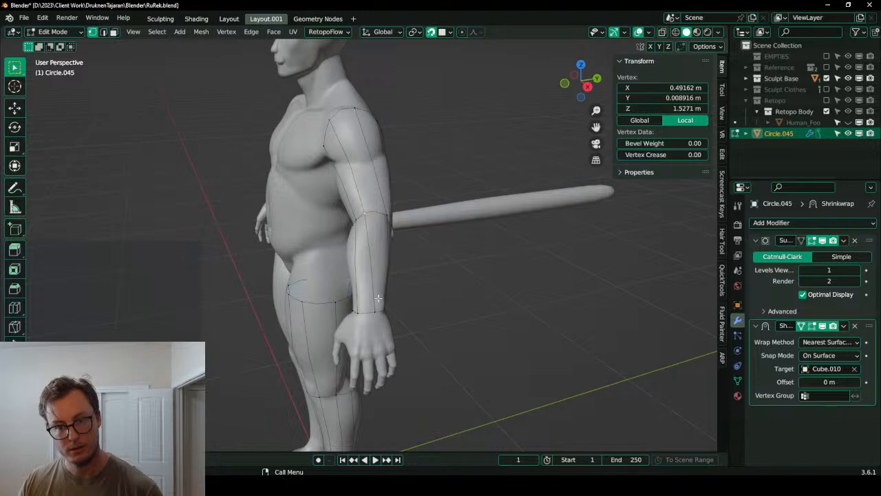
scroll(376, 323, up, 3)
middle_drag(376, 323, 344, 282)
scroll(421, 304, up, 3)
ctrl+click(421, 304)
key(g)
right_click(490, 276)
key(g)
right_click(469, 291)
- Reposition three arm ring vertices so the loop follows the sculpt's joint contour
click(358, 304)
scroll(359, 302, down, 4)
key(g)
click(336, 276)
scroll(361, 291, up, 2)
click(361, 295)
key(g)
click(320, 291)
click(352, 238)
key(g)
click(333, 221)
- Move the rear elbow ring vertices to wrap the back of the arm just above the elbow bump
scroll(361, 222, down, 4)
middle_drag(360, 223, 298, 222)
scroll(372, 254, up, 3)
key(g)
click(379, 258)
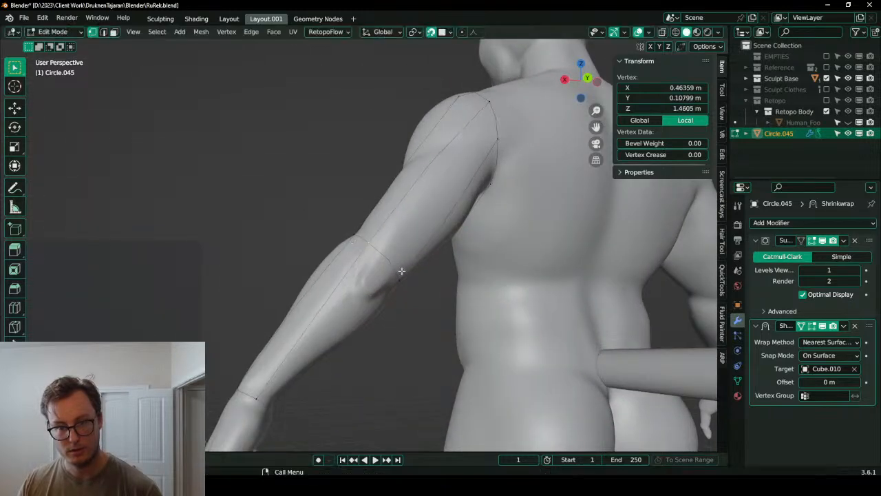
middle_drag(402, 279, 454, 264)
key(g)
click(405, 282)
key(g)
click(407, 275)
- Fine-tune the wrist ring with a series of small vertex moves to keep the loop even around the wrist
scroll(377, 275, up, 5)
scroll(370, 293, up, 3)
key(g)
click(331, 276)
key(g)
click(333, 266)
key(g)
click(322, 248)
key(g)
click(324, 269)
key(g)
click(388, 287)
key(g)
click(423, 259)
key(g)
click(436, 264)
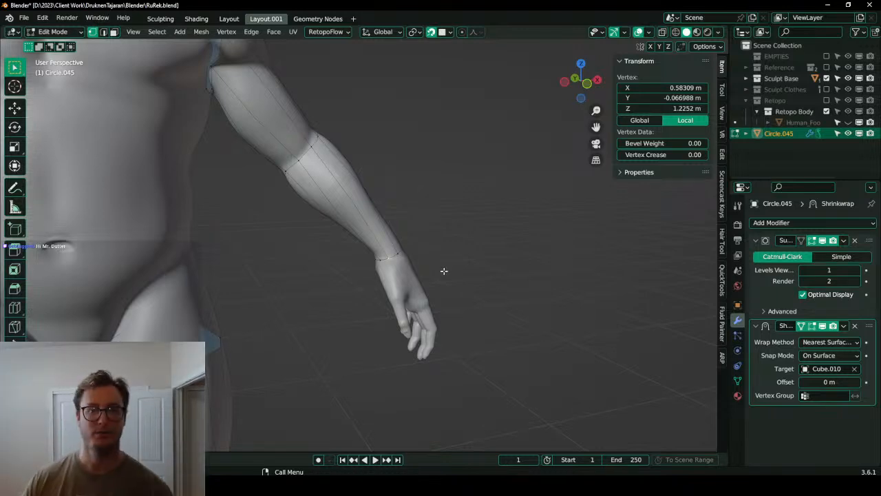
- Add evenly spaced loop cuts across the upper arm and the forearm, and save the file
scroll(450, 268, down, 5)
middle_drag(449, 268, 427, 276)
scroll(386, 227, up, 3)
shift+middle_drag(324, 144, 439, 312)
scroll(281, 269, up, 3)
click(403, 270)
click(378, 295)
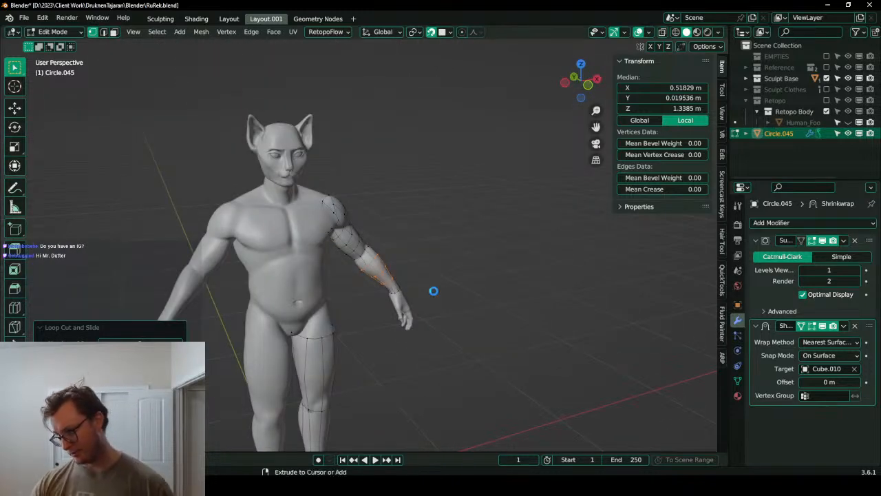
key(ctrl+s)
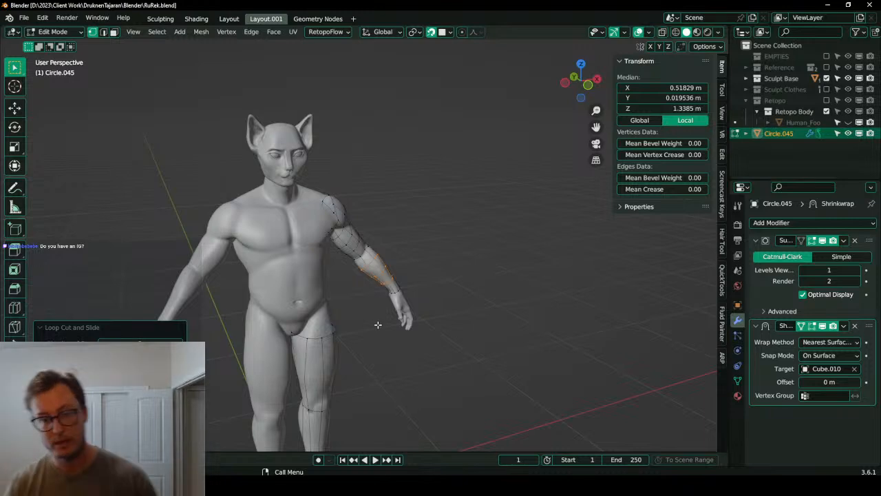
- Move the upper-thigh ring's inner vertices at the crotch and toward the fold below the buttock
scroll(377, 330, down, 3)
middle_drag(373, 364, 495, 205)
scroll(308, 307, up, 4)
scroll(338, 286, up, 2)
click(335, 219)
key(g)
click(333, 221)
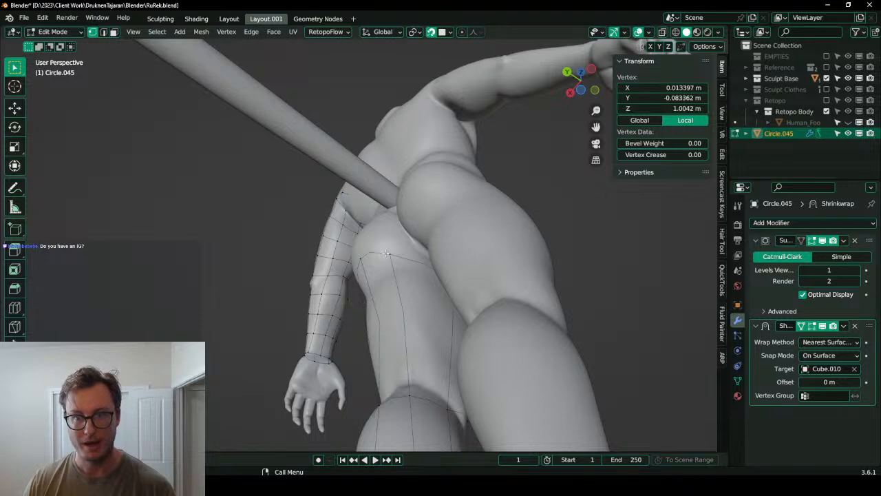
click(388, 254)
scroll(390, 255, up, 2)
key(g)
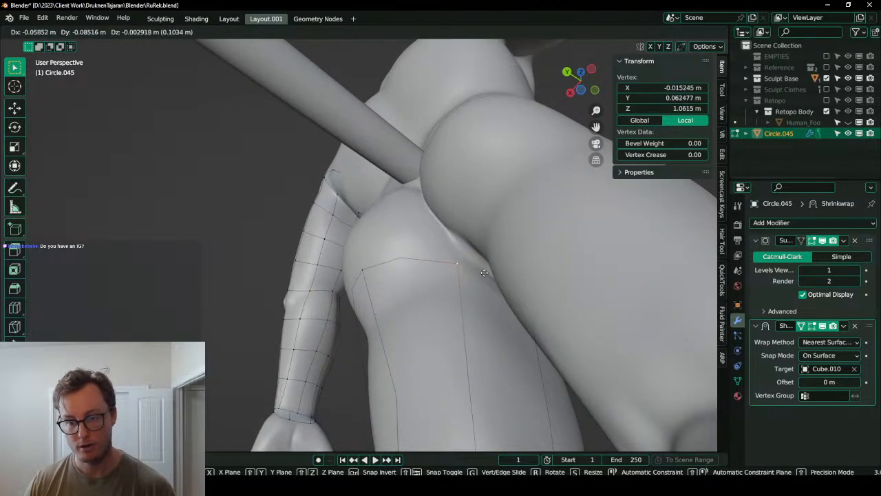
click(486, 275)
- Lower the upper-thigh ring's rear vertices to follow the crease beneath the buttock
middle_drag(458, 273, 496, 299)
scroll(493, 297, down, 1)
click(358, 288)
key(g)
click(357, 322)
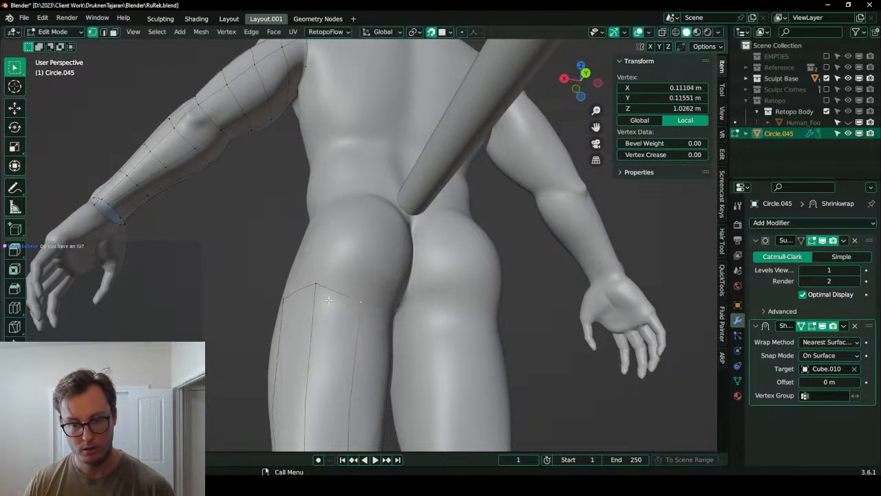
click(318, 286)
middle_drag(318, 288, 342, 327)
key(g)
click(302, 326)
- Reposition the upper-thigh ring vertex on the outer side of the leg to continue the loop evenly
middle_drag(238, 308, 323, 290)
click(332, 287)
mouse_move(258, 278)
middle_down()
mouse_move(400, 287)
mouse_move(268, 286)
middle_up()
scroll(400, 286, down, 3)
key(g)
click(404, 289)
- Reposition the first two knee ring vertices to fit the contour of the knee
shift+middle_drag(393, 358, 406, 114)
middle_drag(379, 221, 259, 229)
scroll(310, 219, up, 2)
click(339, 210)
middle_drag(339, 210, 357, 207)
key(g)
click(325, 128)
click(310, 200)
key(g)
click(310, 209)
- Nudge the remaining knee ring vertices so the loop runs evenly around the outer and front side
middle_drag(441, 199, 359, 208)
key(g)
click(375, 194)
click(387, 208)
key(g)
click(383, 211)
click(332, 205)
click(303, 206)
key(g)
click(302, 206)
scroll(365, 289, up, 3)
scroll(312, 299, down, 6)
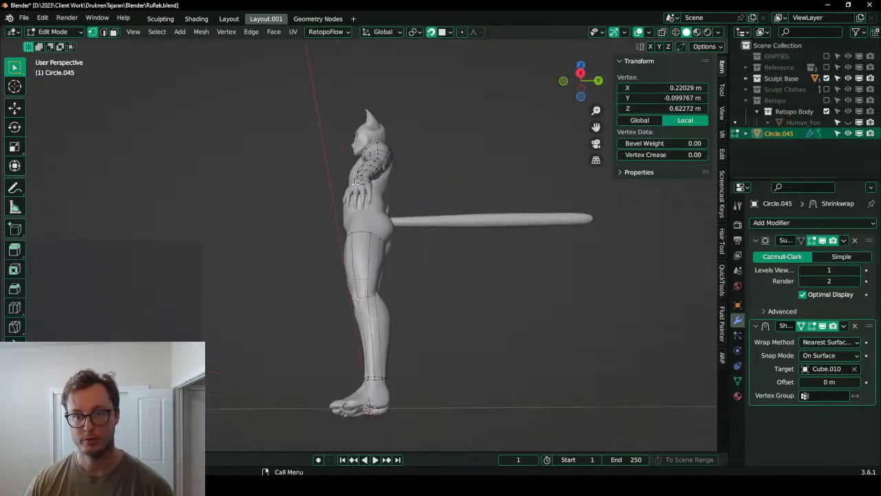
- Reposition three upper-thigh ring vertices along the outer side of the hip so they follow the curve where the leg meets the buttock
scroll(360, 207, up, 6)
middle_drag(359, 250, 357, 231)
click(387, 241)
key(g)
click(376, 241)
click(340, 244)
key(g)
click(344, 241)
click(418, 254)
key(g)
click(421, 254)
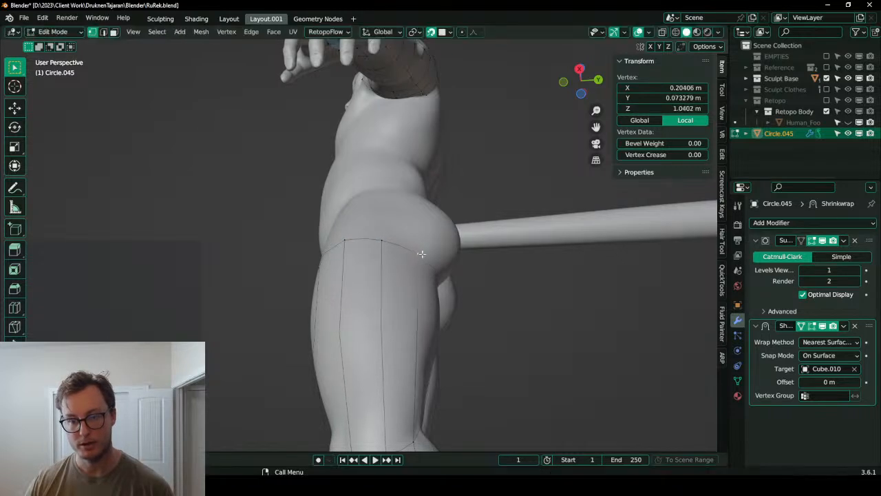
click(371, 94)
middle_drag(371, 94, 364, 102)
scroll(364, 102, up, 3)
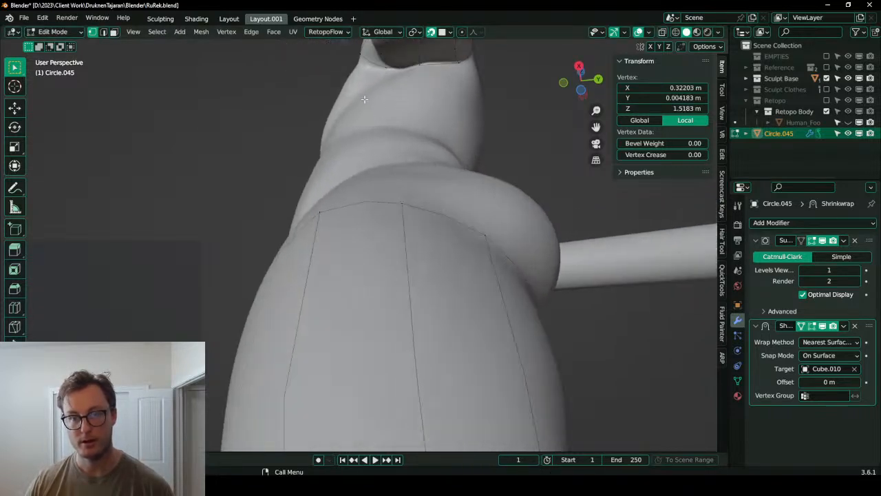
- Bridge the mesh edges under the armpit to the outer edges at the top of the thigh mesh
shift+click(456, 66)
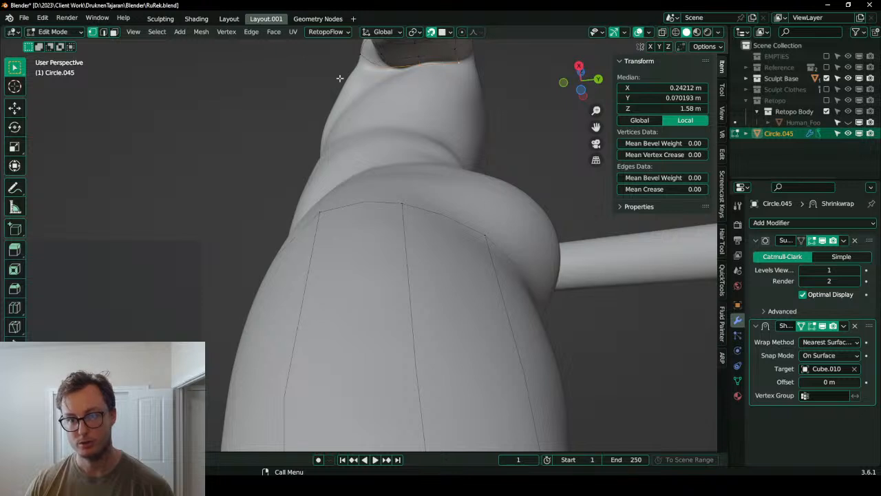
middle_drag(421, 69, 420, 79)
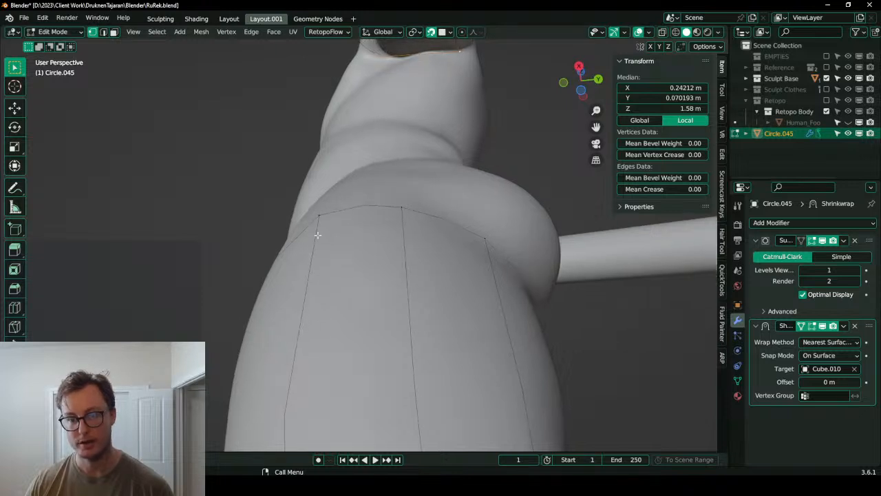
shift+click(481, 236)
middle_drag(480, 235, 409, 196)
scroll(478, 214, down, 3)
right_click(446, 137)
click(429, 135)
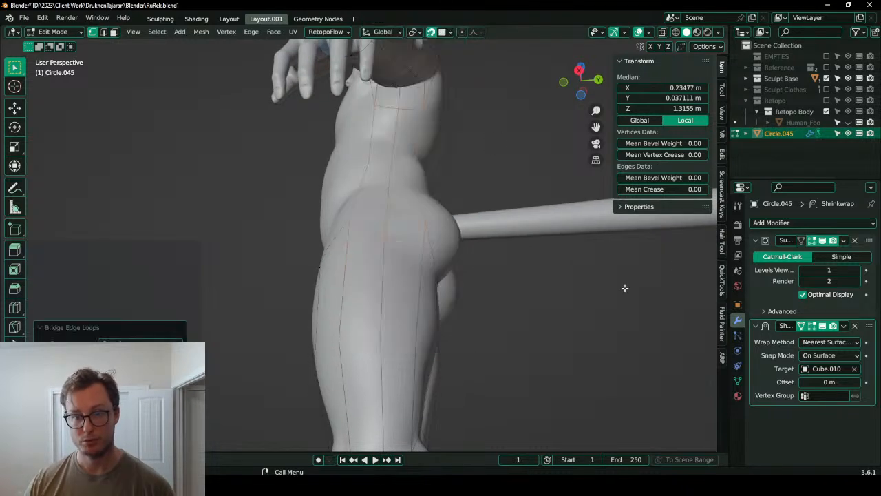
- Add a loop cut across the bridged side strip at the waist, then move and scale it to fit the torso
click(394, 166)
click(394, 159)
mouse_move(394, 157)
middle_down()
mouse_move(387, 173)
mouse_move(387, 153)
middle_up()
key(g)
click(395, 146)
key(g)
click(402, 135)
key(s)
click(417, 127)
key(g)
click(408, 120)
middle_drag(406, 123, 415, 112)
- Add loop cuts across the side strip at the hip and below the armpit, adjusting their positions
key(ctrl+r)
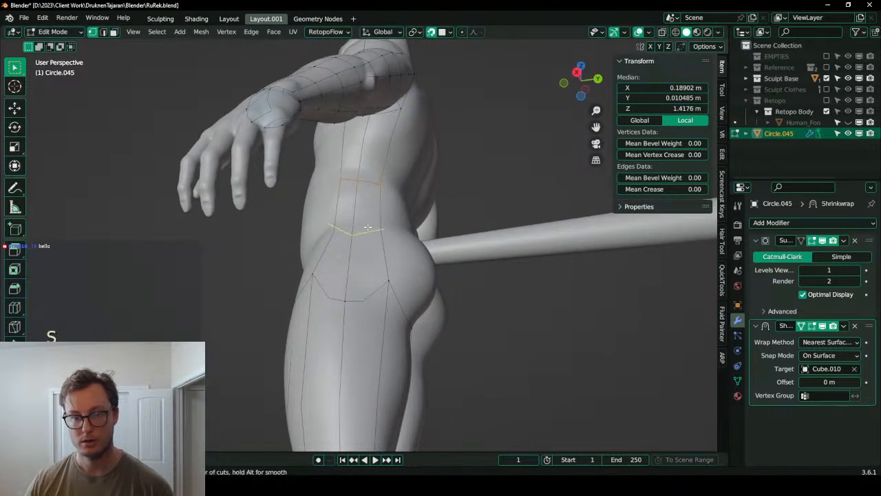
double_click(368, 227)
key(g)
click(373, 230)
key(ctrl+r)
double_click(363, 141)
key(g)
key(g)
click(363, 142)
middle_drag(364, 142, 344, 146)
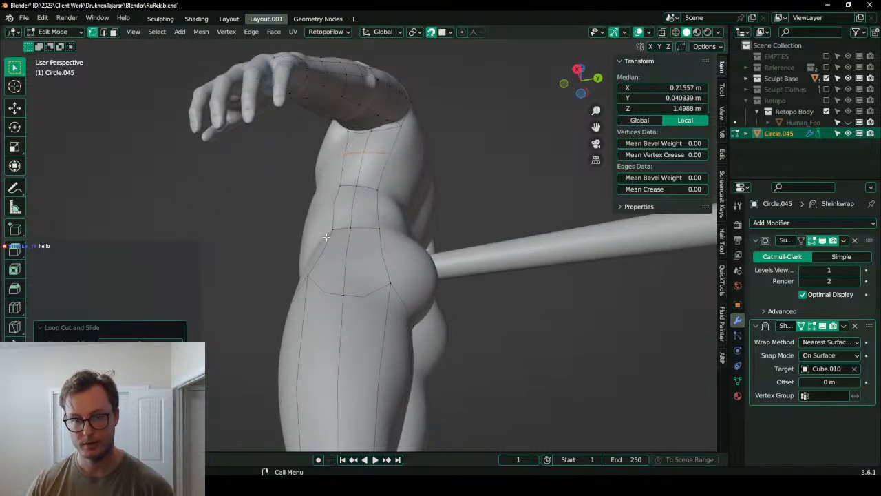
- Reposition individual vertices along the side strip so the edge flow follows the torso between armpit and hip
middle_drag(326, 246, 389, 125)
click(378, 157)
key(g)
click(375, 153)
middle_drag(357, 154, 376, 173)
click(378, 235)
key(g)
click(378, 217)
key(g)
click(356, 219)
click(348, 218)
key(g)
click(347, 212)
click(338, 216)
key(g)
click(337, 220)
- Extrude the upper edges of the shoulder mesh toward the base of the neck
middle_drag(337, 220, 351, 256)
scroll(410, 219, up, 3)
shift+middle_drag(405, 165, 339, 218)
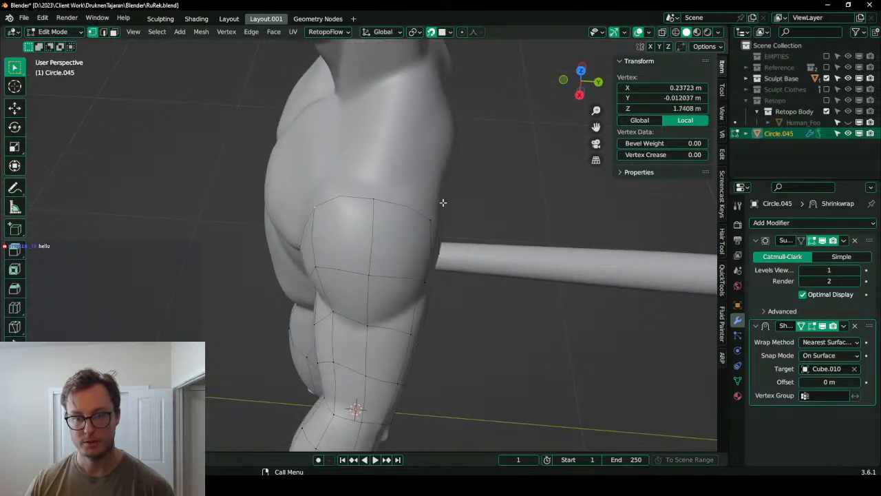
scroll(385, 242, down, 5)
shift+click(389, 252)
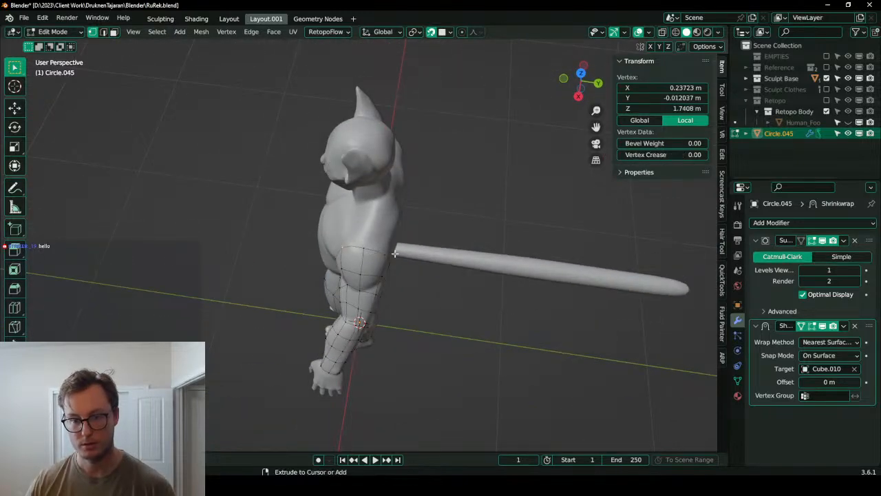
ctrl+click(397, 253)
middle_drag(397, 249, 399, 239)
key(e)
click(407, 205)
scroll(475, 171, up, 5)
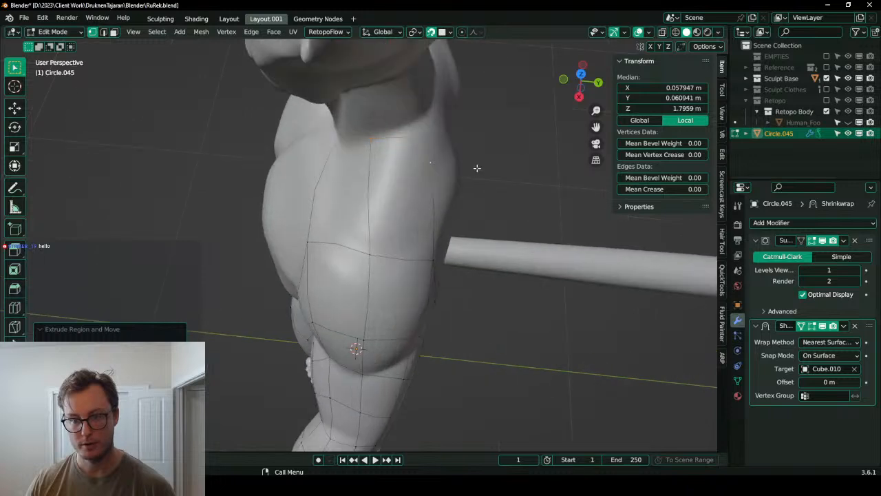
- Undo the last operation and extend the rear end of the shoulder strip toward the back of the neck
key(ctrl+z)
click(427, 159)
key(e)
click(410, 113)
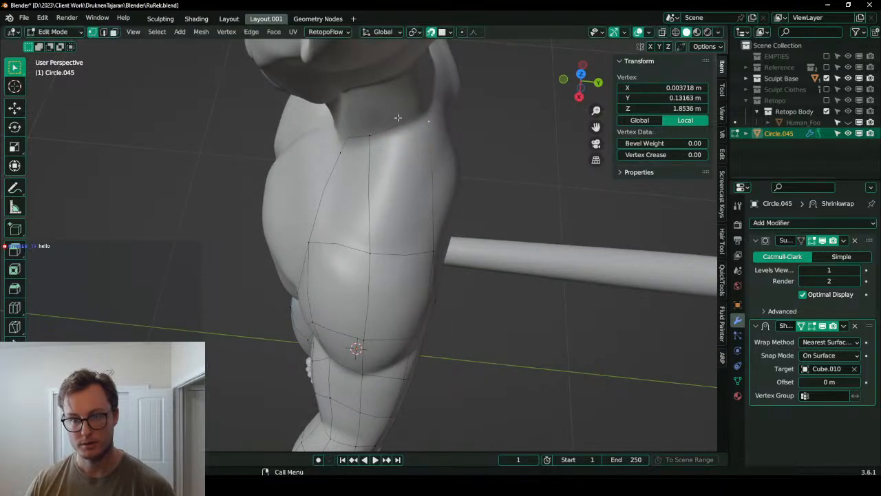
- Adjust the front vertices at the base of the neck and subdivide the shoulder-to-neck strip with crosswise edge loops
click(343, 155)
key(g)
click(353, 142)
click(371, 137)
key(g)
click(376, 138)
click(371, 195)
click(371, 195)
key(g)
click(372, 195)
- Examine the shoulder, arm, torso side and thigh topology from the back, side and front of the body
middle_drag(372, 195, 348, 227)
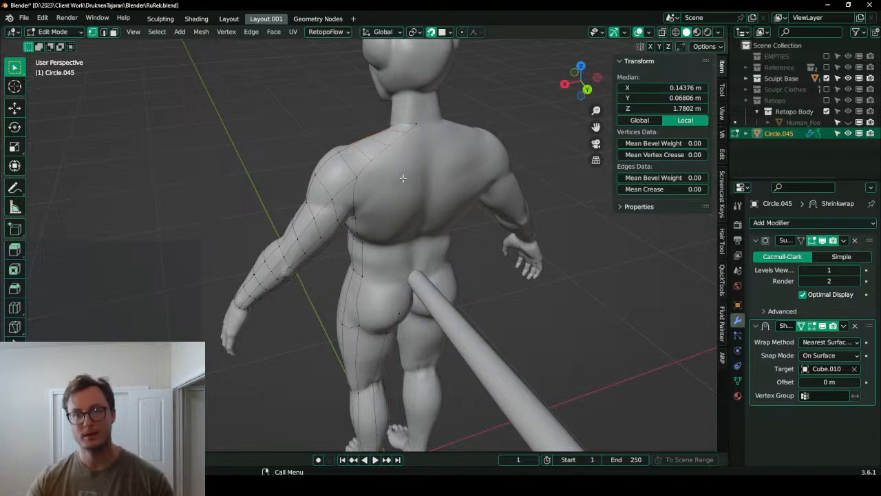
scroll(396, 186, down, 5)
middle_drag(375, 194, 469, 181)
scroll(441, 185, up, 6)
middle_drag(348, 211, 329, 216)
scroll(413, 210, down, 1)
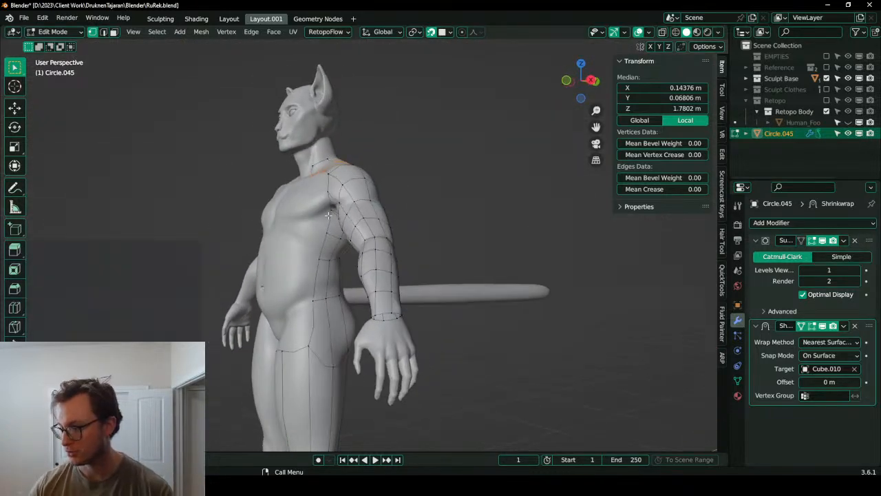
scroll(354, 187, up, 2)
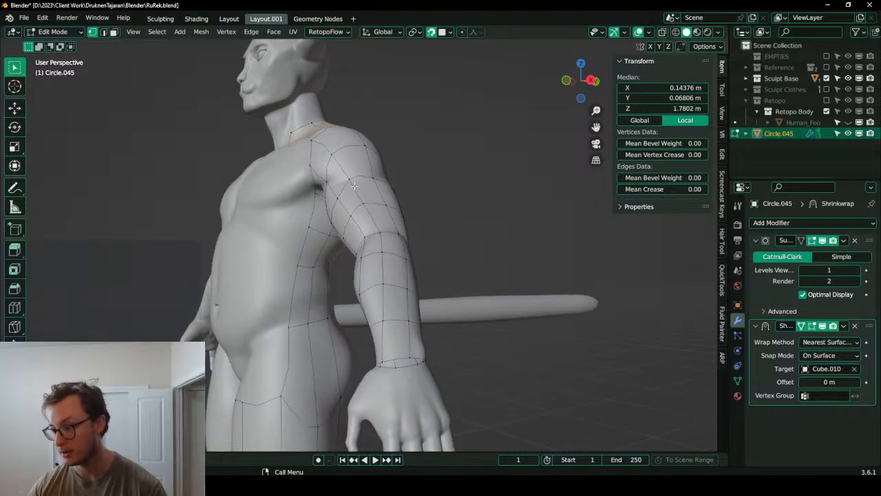
middle_drag(353, 177, 438, 191)
scroll(414, 234, down, 1)
shift+middle_drag(400, 243, 432, 223)
middle_drag(404, 269, 380, 253)
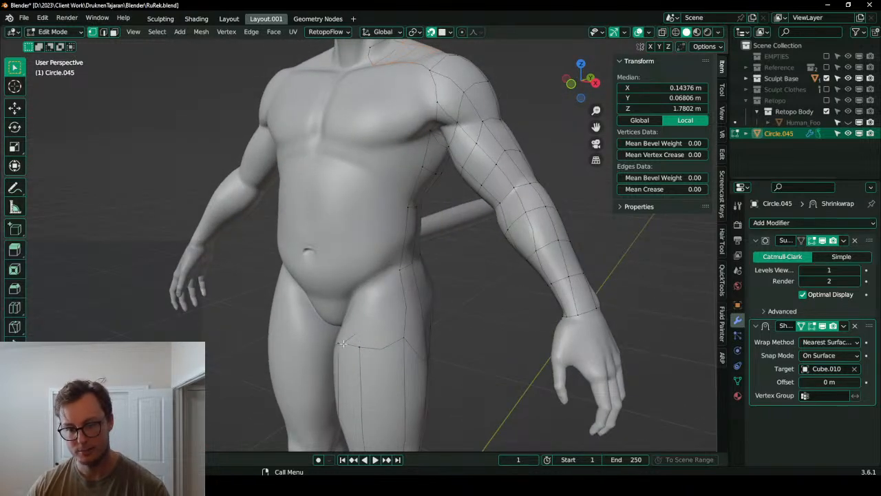
middle_drag(391, 67, 381, 334)
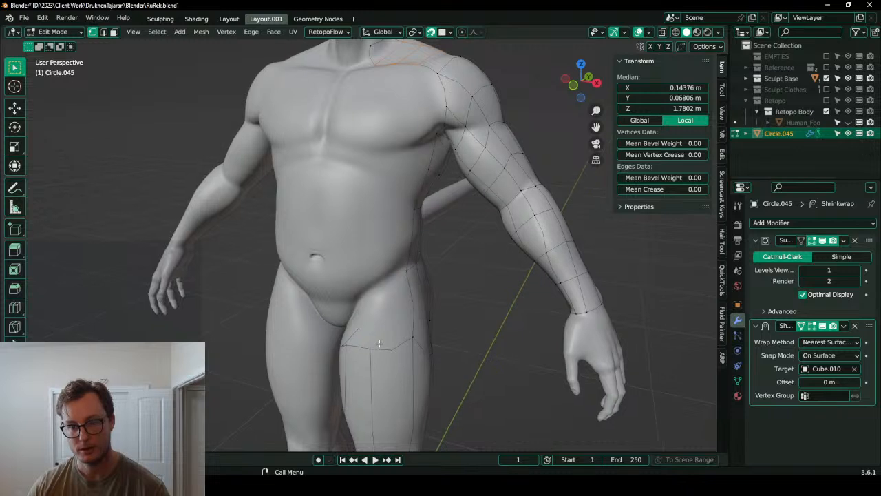
scroll(375, 293, down, 6)
middle_drag(374, 293, 331, 192)
middle_drag(407, 185, 365, 175)
middle_drag(385, 283, 378, 223)
scroll(416, 222, up, 4)
- Extrude the front edge path of the torso side, from hip to armpit, across the chest and belly and rotate it
click(378, 264)
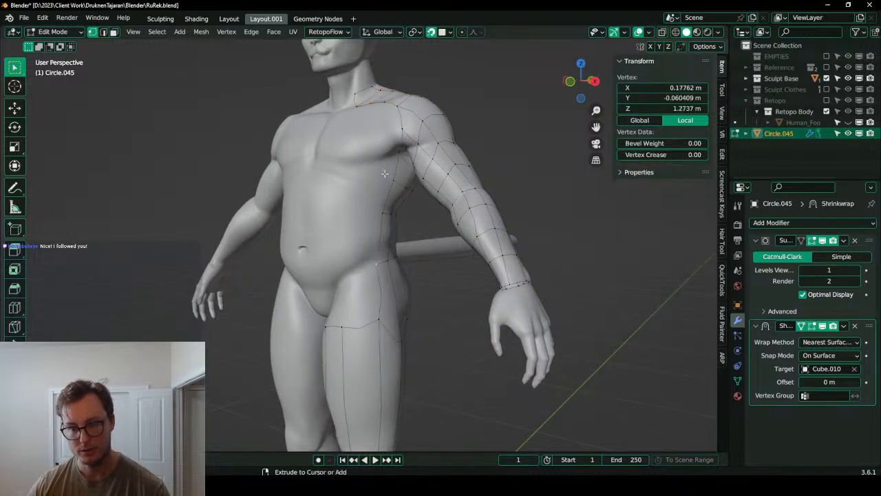
ctrl+click(397, 175)
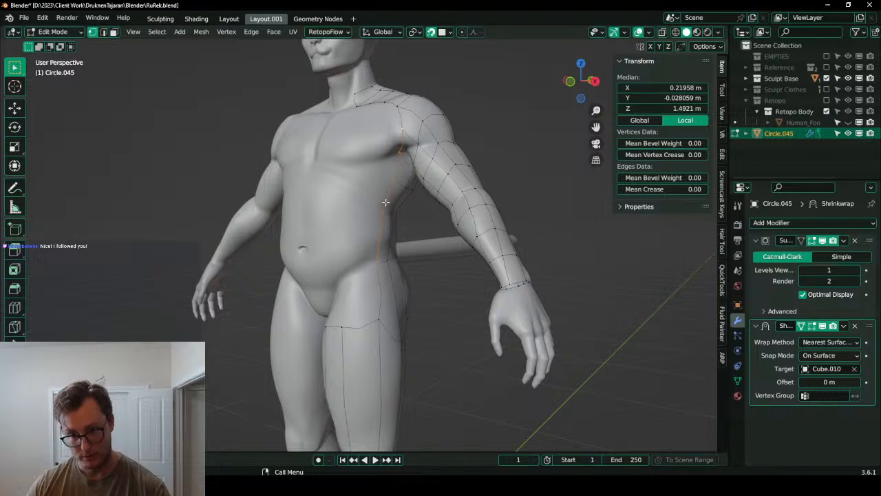
key(e)
click(335, 206)
key(r)
click(425, 108)
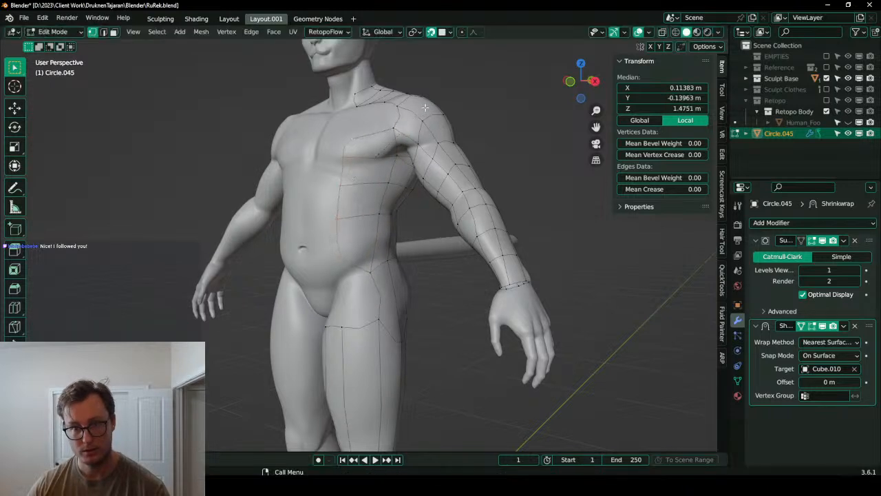
- Add a centred vertical loop cut through the new front torso strip and reposition its vertices below the chest
click(363, 135)
right_click(363, 135)
click(369, 165)
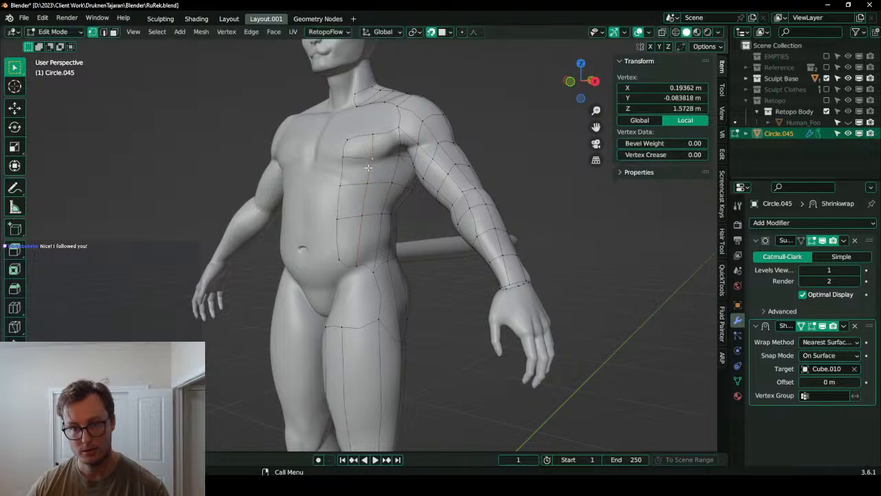
key(g)
click(345, 165)
click(345, 160)
key(g)
click(343, 168)
- Bridge the lower edges of the front torso strip to the front edges at the top of the thigh
shift+click(354, 270)
middle_drag(354, 270, 411, 313)
key(q)
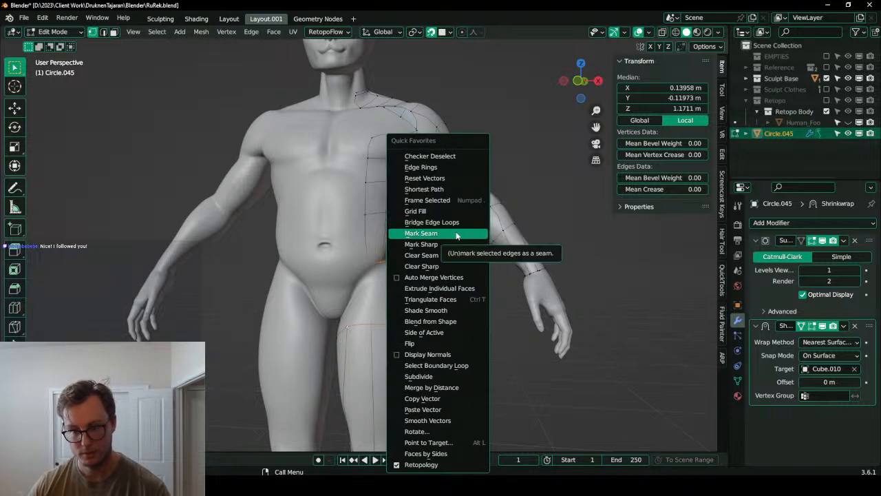
click(454, 222)
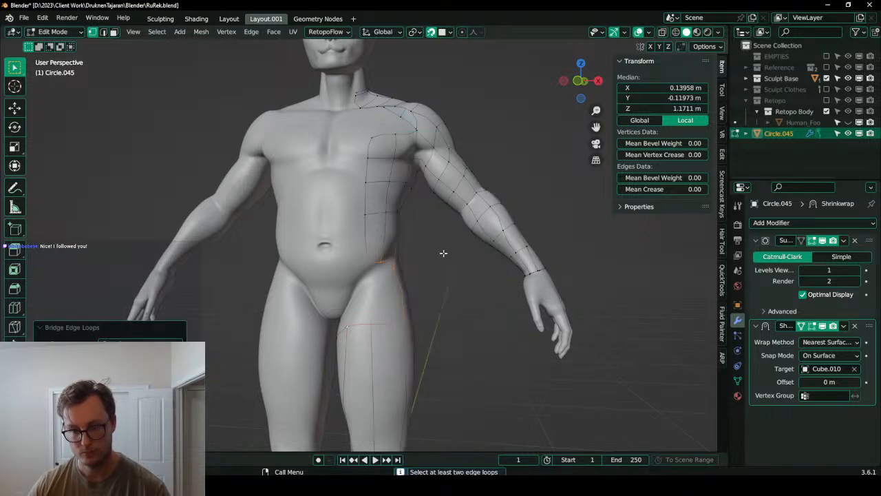
middle_drag(399, 328, 182, 103)
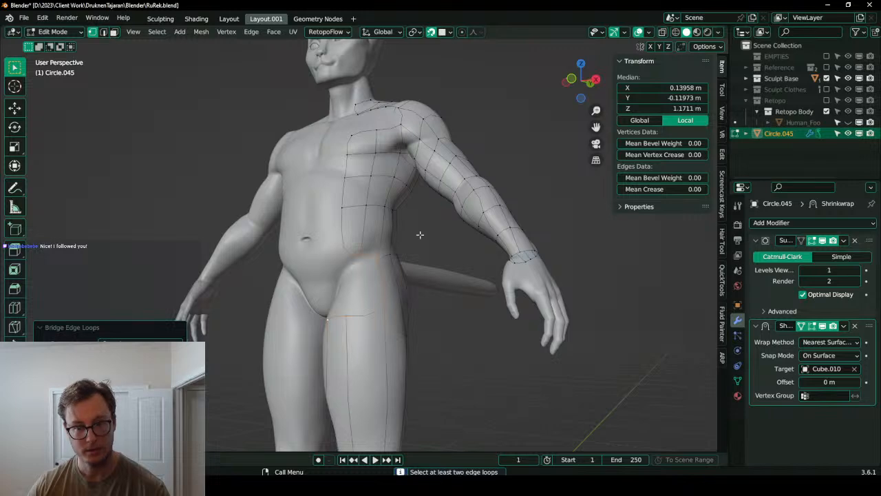
click(104, 33)
key(q)
click(444, 199)
middle_drag(445, 278, 406, 270)
click(92, 33)
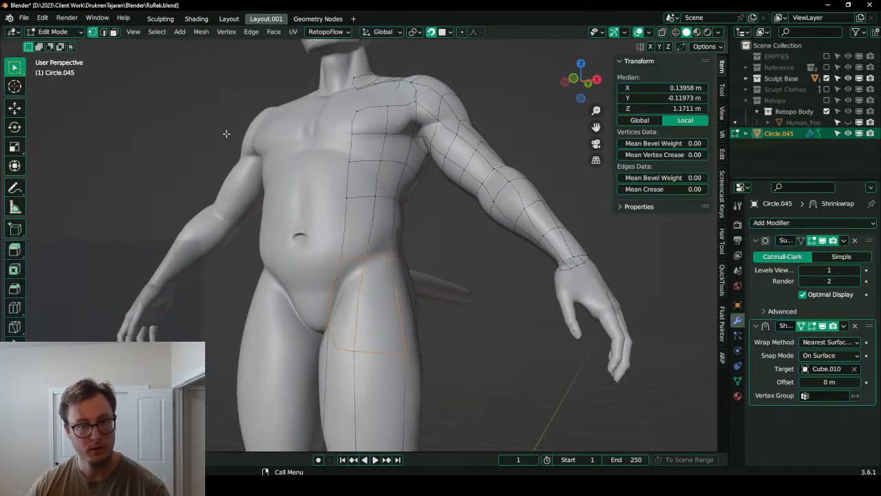
- Move the inner vertex where the front torso strip meets the hip down toward the groin crease
click(351, 258)
key(g)
click(349, 276)
middle_drag(423, 333, 406, 282)
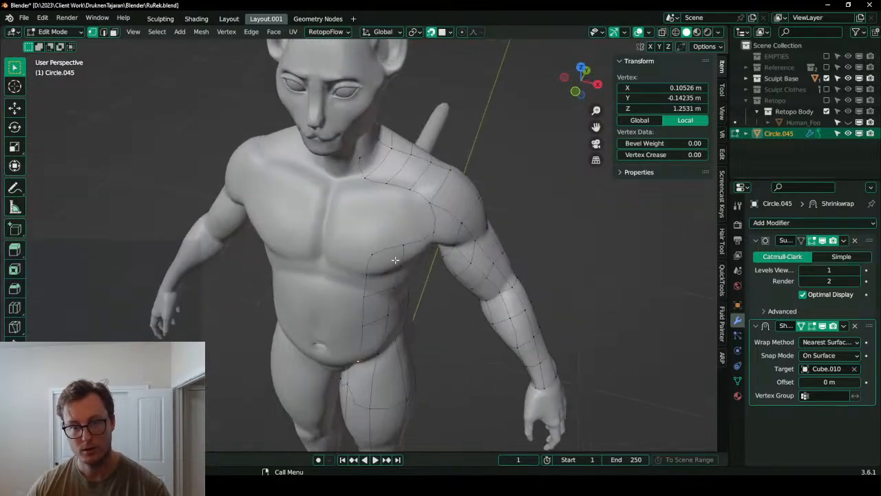
- Bridge the upper chest edges to the front edges of the shoulder strip
shift+click(435, 234)
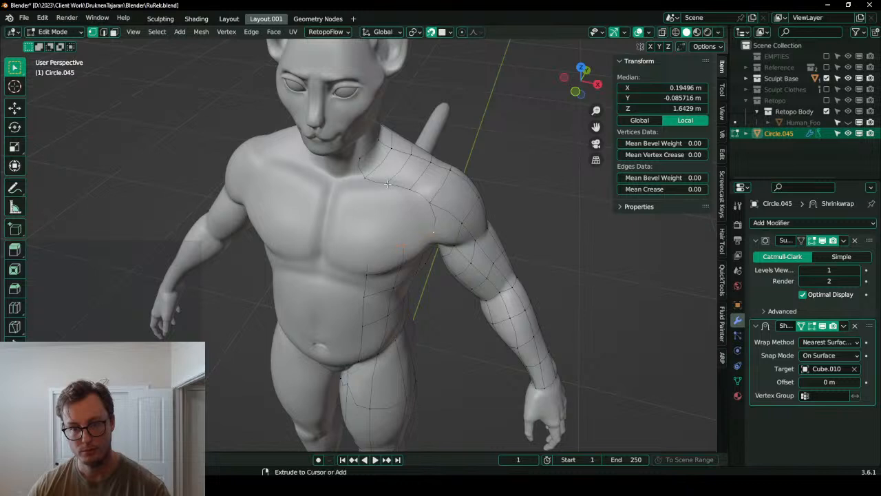
right_click(539, 194)
click(539, 200)
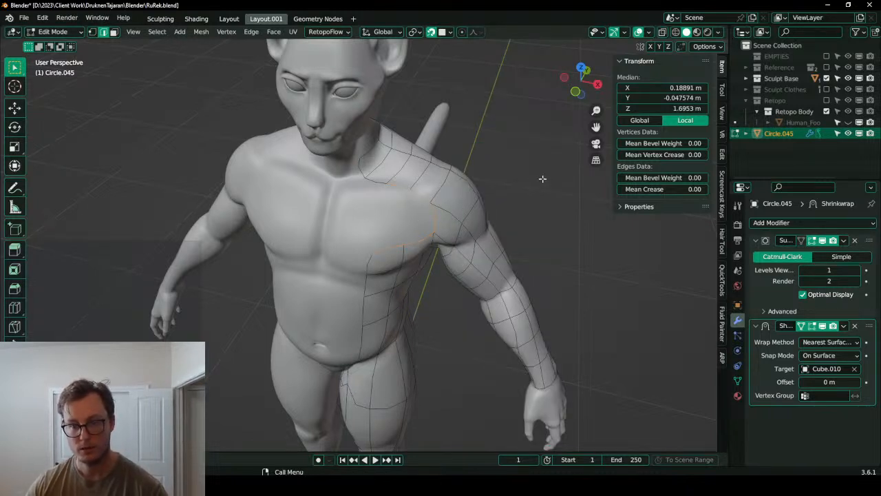
right_click(456, 211)
click(482, 172)
middle_drag(503, 193, 330, 269)
- Extrude the rear edge path of the torso side, from armpit to hip, across the back toward the spine
click(357, 228)
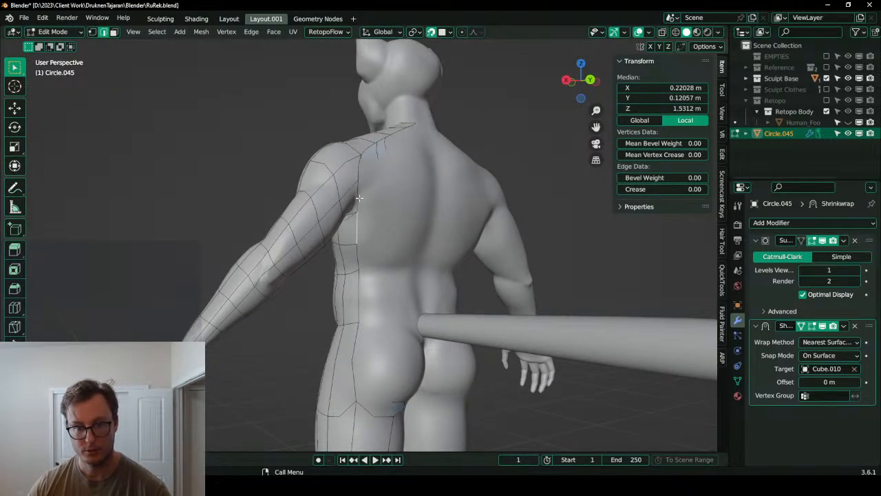
ctrl+click(366, 330)
key(e)
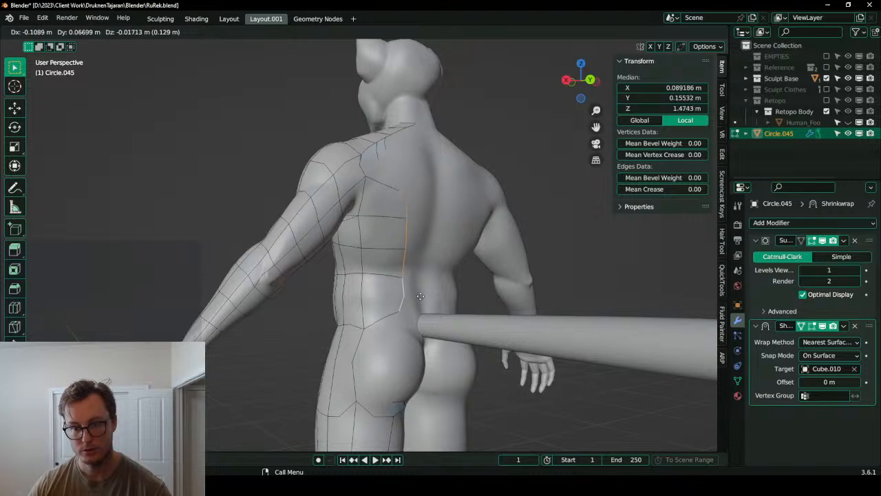
click(420, 296)
middle_drag(420, 296, 314, 161)
middle_drag(419, 175, 388, 167)
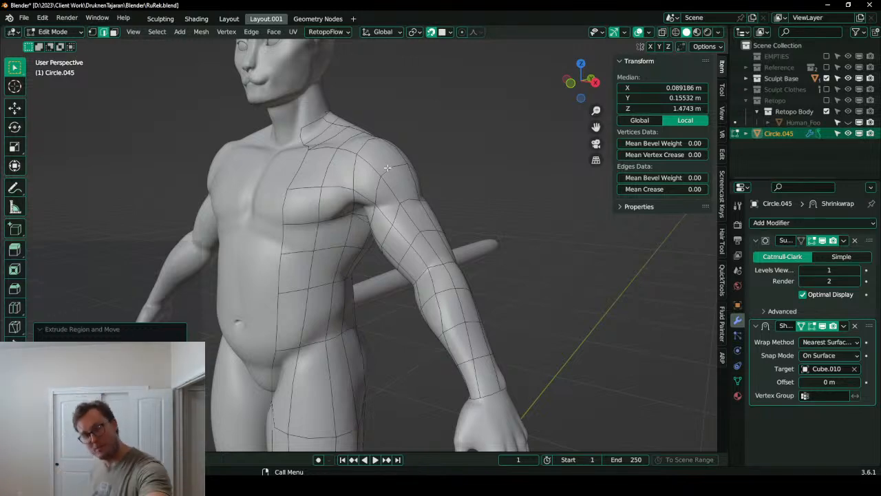
- Reposition the extruded edges beside the spine and divide the back strip with a vertical loop cut
middle_drag(388, 168, 413, 262)
scroll(389, 284, down, 2)
key(s)
right_click(419, 167)
middle_drag(419, 167, 400, 261)
key(g)
click(429, 241)
- Bridge the top edges of the back strip to the rear edges of the shoulder strip
mouse_move(388, 175)
middle_down()
mouse_move(397, 152)
mouse_move(391, 186)
middle_up()
click(397, 136)
click(391, 187)
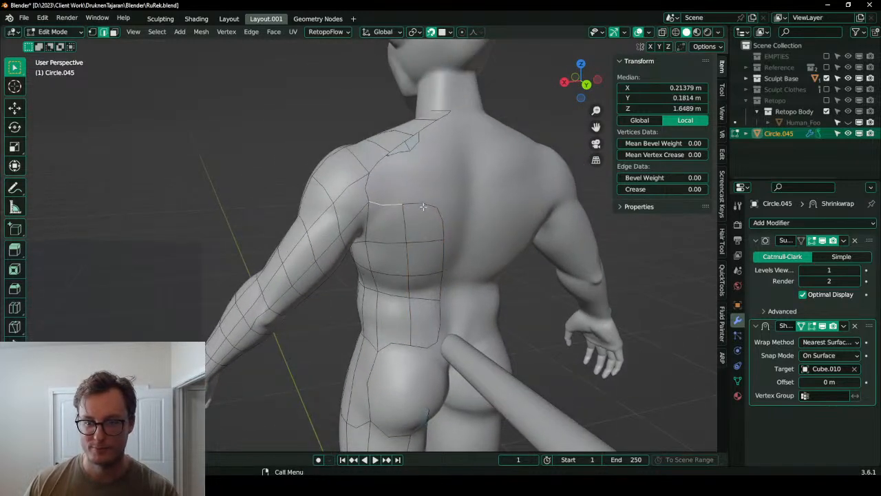
key(q)
click(571, 148)
- Bridge the lower edges of the back strip to the rear edges at the top of the thigh, covering the buttock
scroll(409, 205, down, 3)
middle_drag(409, 205, 392, 162)
shift+middle_drag(392, 206, 344, 120)
scroll(337, 116, up, 2)
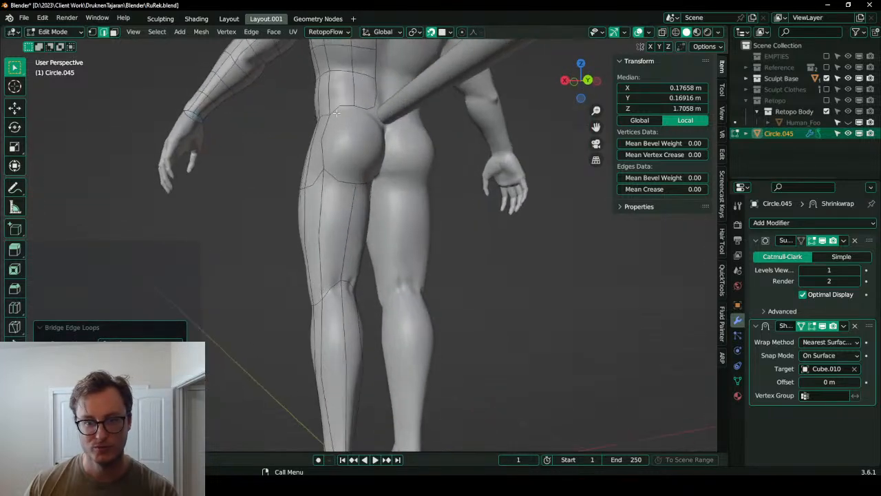
click(361, 109)
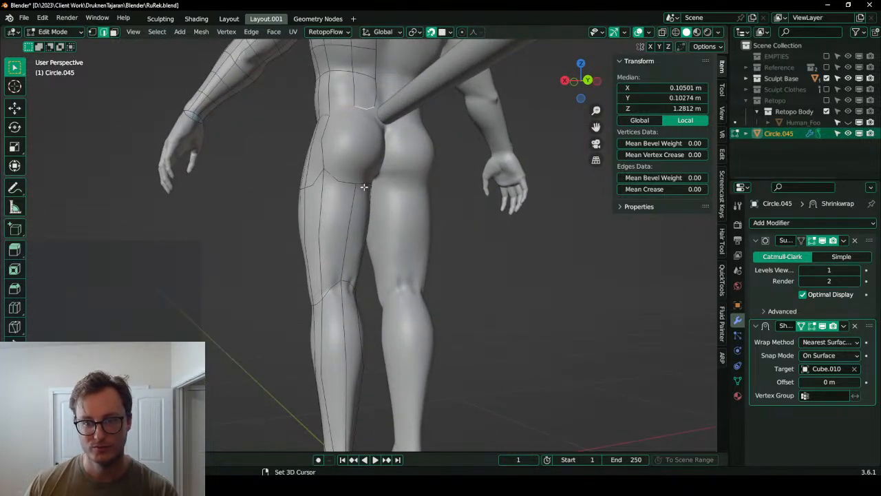
middle_drag(346, 176, 368, 103)
key(z)
key(z)
key(q)
click(385, 158)
scroll(365, 144, up, 3)
middle_drag(365, 237, 331, 179)
- Reposition the rear vertex at the top of the inner thigh and pull the inner-edge vertex up into the crotch
click(92, 31)
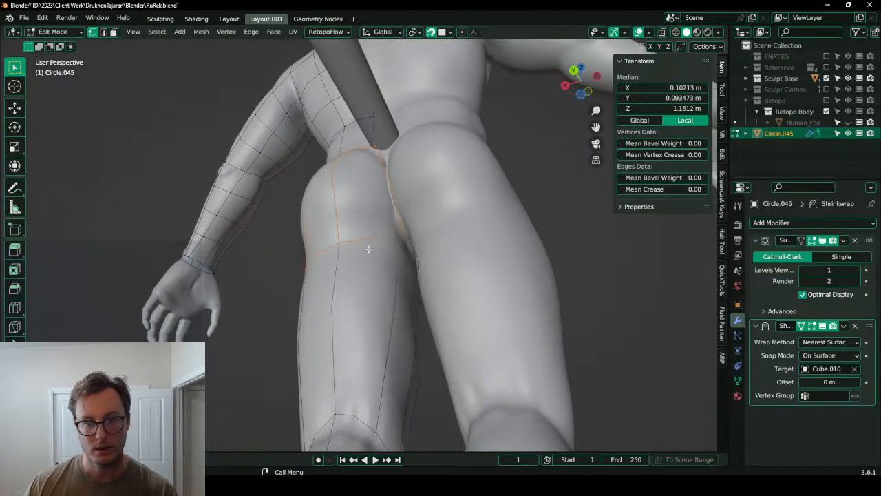
click(404, 234)
key(g)
click(398, 238)
scroll(421, 261, up, 3)
middle_drag(421, 262, 438, 312)
middle_drag(444, 235, 448, 258)
click(449, 258)
key(g)
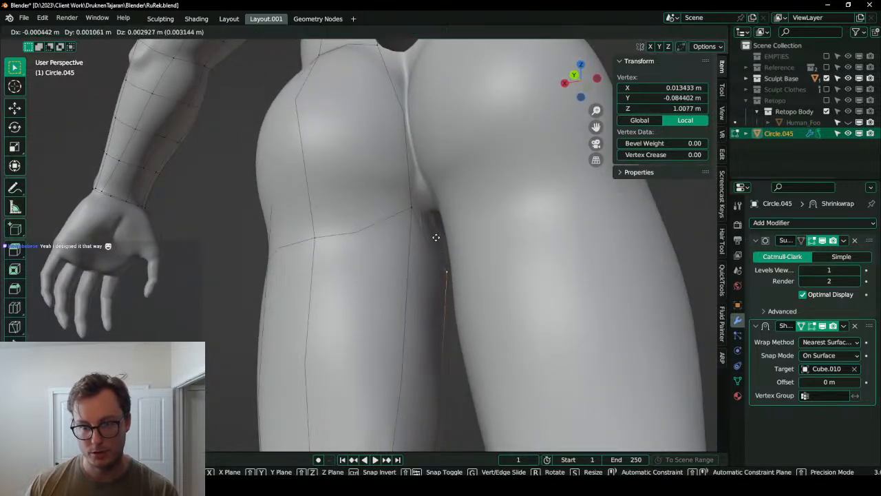
click(424, 174)
middle_drag(424, 176, 396, 211)
scroll(413, 182, down, 4)
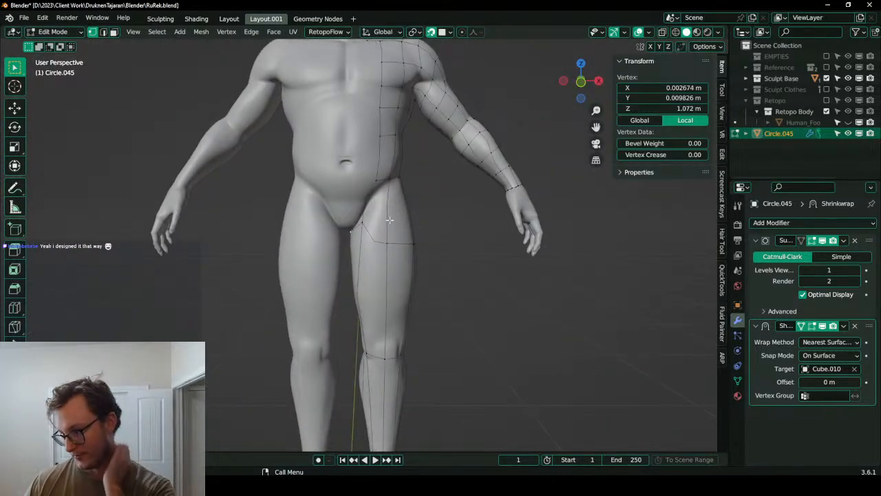
- Delete the surplus vertices selected on the torso mesh
middle_drag(405, 186, 298, 196)
scroll(326, 230, up, 1)
click(327, 157)
drag(307, 131, 436, 165)
key(x)
click(437, 165)
middle_drag(327, 157, 346, 211)
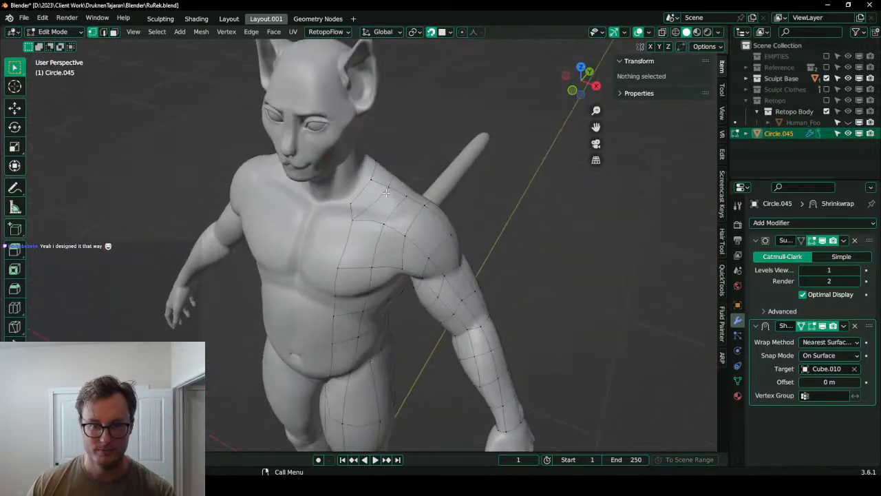
- Extrude the inner shoulder vertices around the base of the neck toward the upper back
click(345, 211)
click(371, 181)
key(e)
click(375, 163)
middle_drag(374, 162, 318, 193)
click(328, 210)
key(e)
click(320, 181)
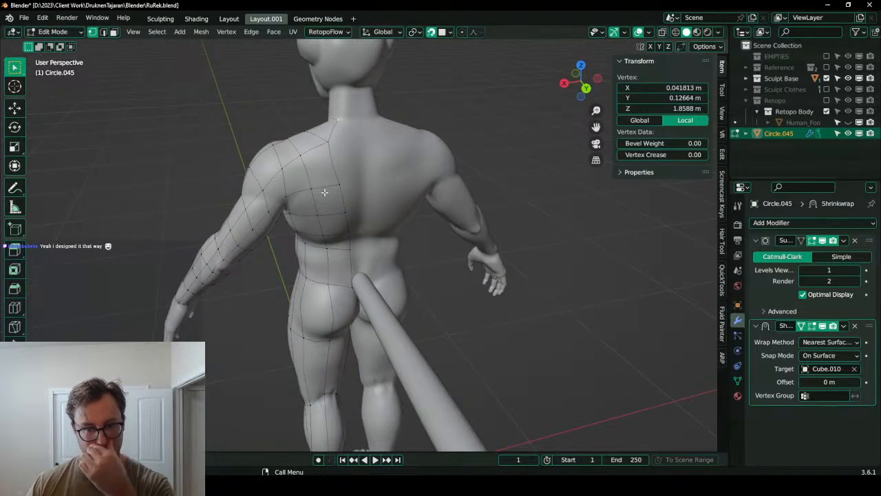
- Extrude the front inner edge path of the torso, running from the groin up to the collar
middle_drag(288, 221, 378, 219)
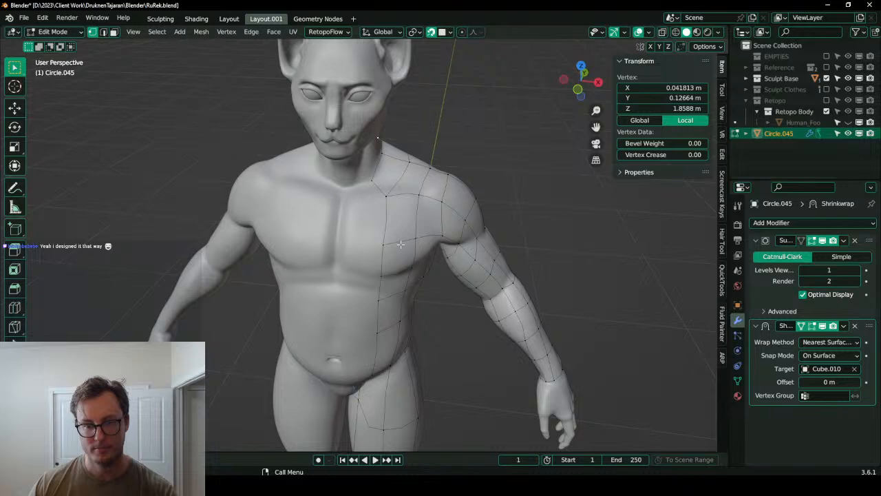
middle_drag(379, 195, 321, 187)
middle_drag(295, 155, 325, 225)
middle_drag(354, 286, 371, 308)
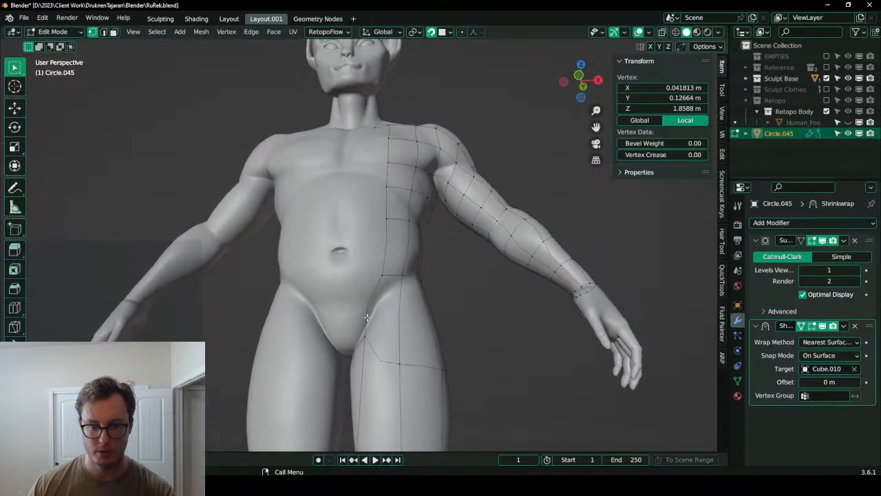
mouse_move(382, 273)
middle_down()
mouse_move(399, 255)
mouse_move(402, 272)
middle_up()
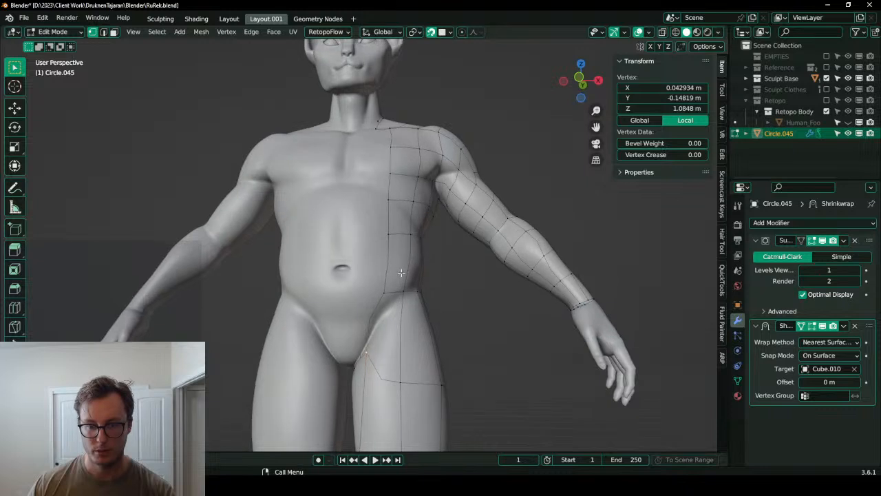
middle_drag(391, 142, 389, 186)
ctrl+click(389, 181)
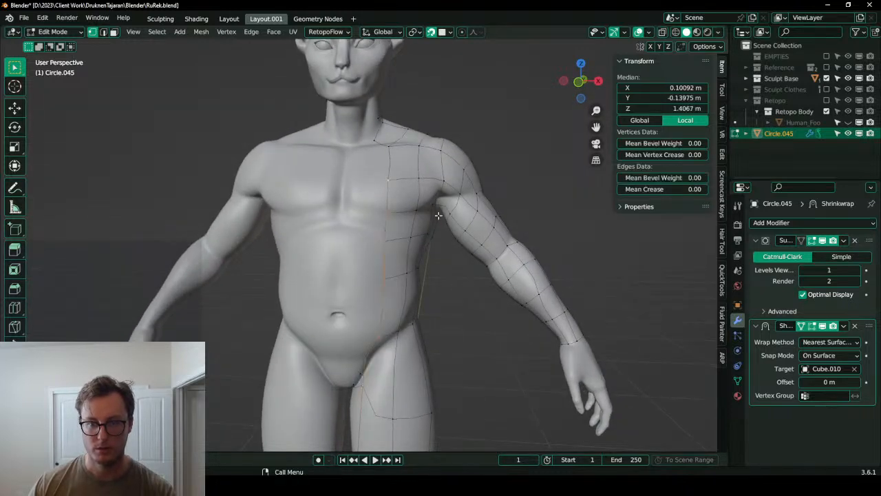
middle_drag(402, 219, 406, 265)
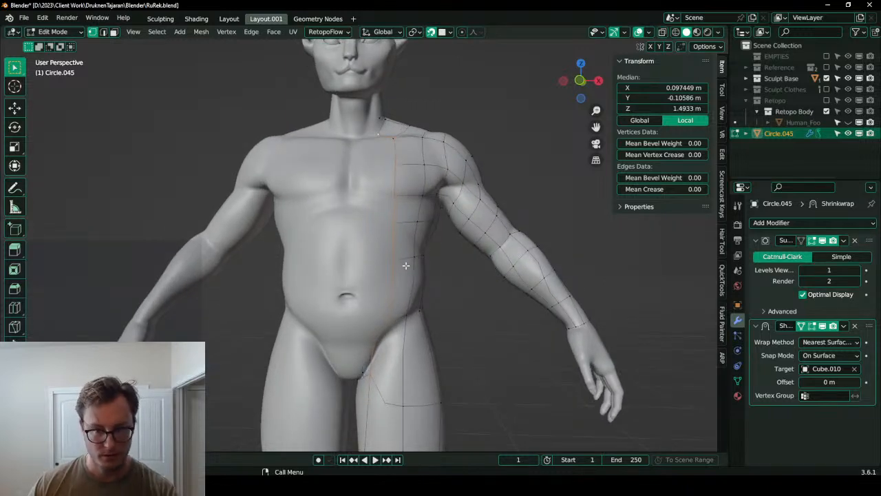
key(e)
click(408, 250)
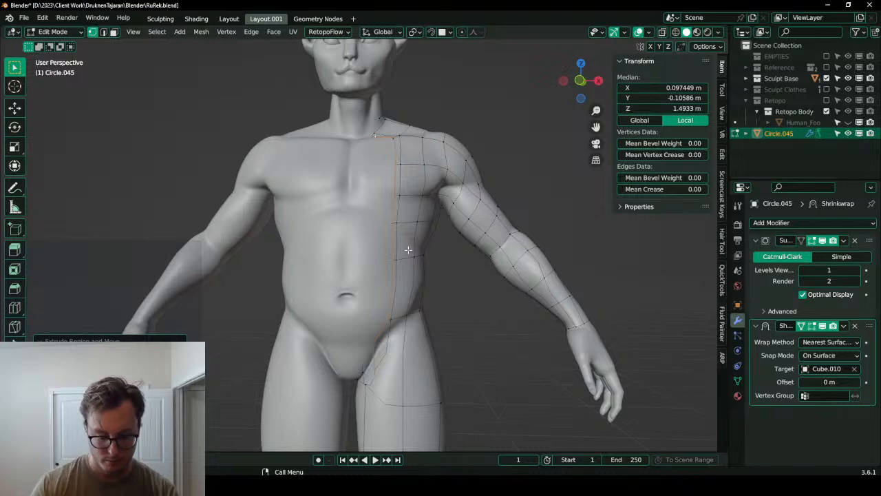
- Flatten the extruded front edges onto the body's centre line by scaling X to 0 around the 3D cursor
key(period)
key(6)
key(s)
key(x)
key(0)
key(Return)
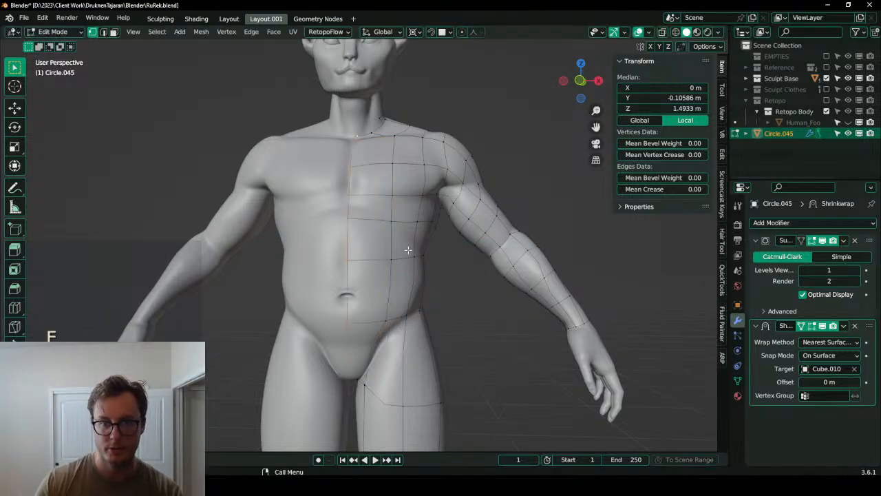
- Select the inner edge path of the back strip, from the base of the neck to the lower back
key(KP_1)
scroll(408, 250, down, 2)
middle_drag(405, 246, 182, 253)
scroll(207, 234, up, 2)
middle_drag(325, 88, 332, 139)
click(336, 93)
middle_drag(336, 93, 361, 318)
ctrl+click(353, 315)
key(ctrl+KP_1)
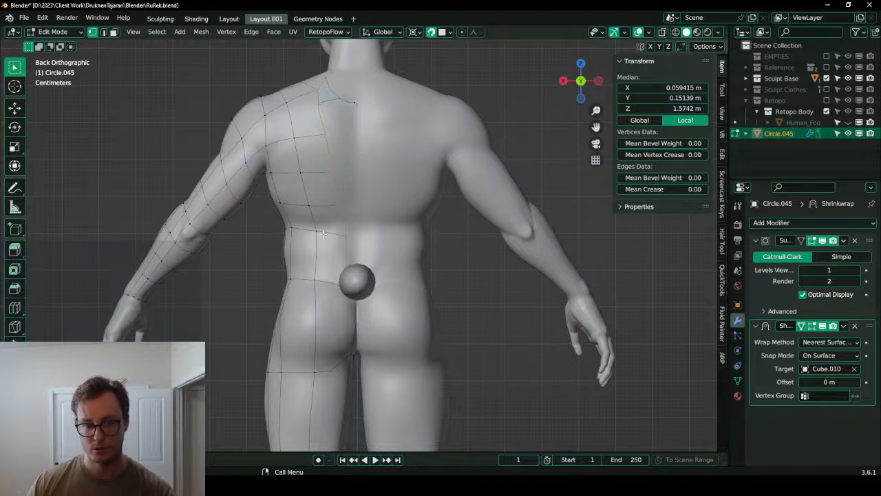
- Split the 3D viewport vertically and turn the new area into a Text Editor
click(230, 26)
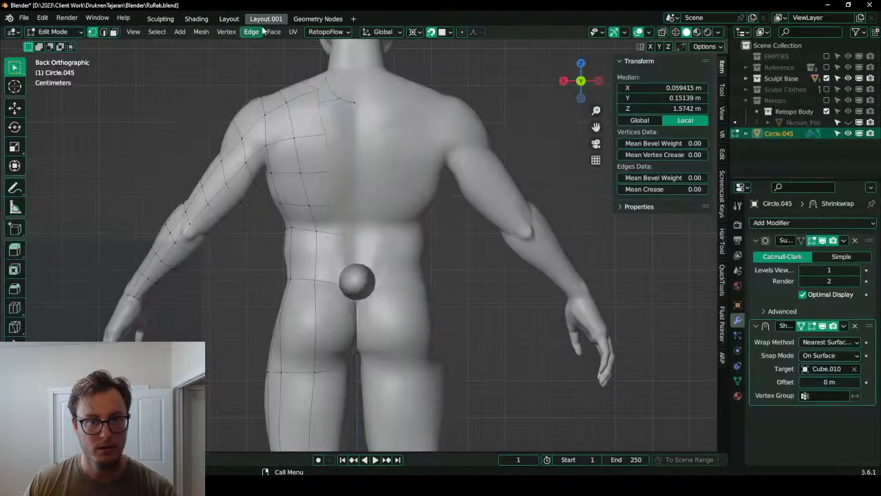
right_click(263, 28)
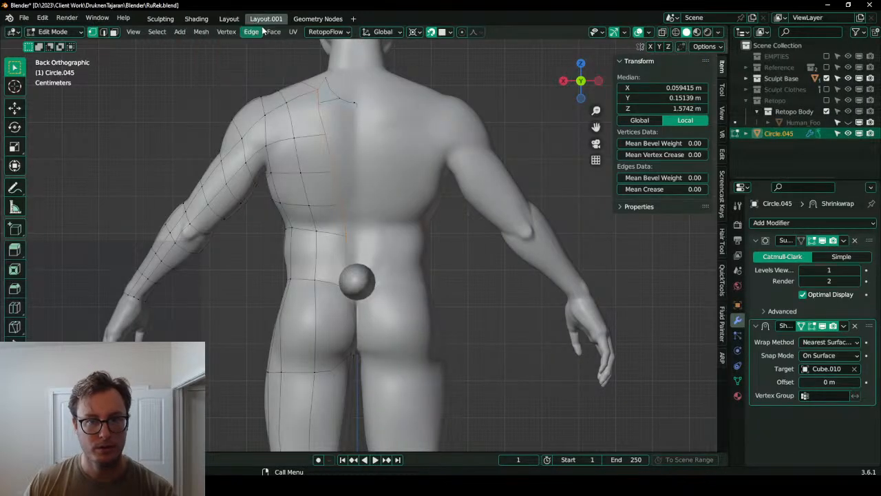
click(253, 42)
click(257, 162)
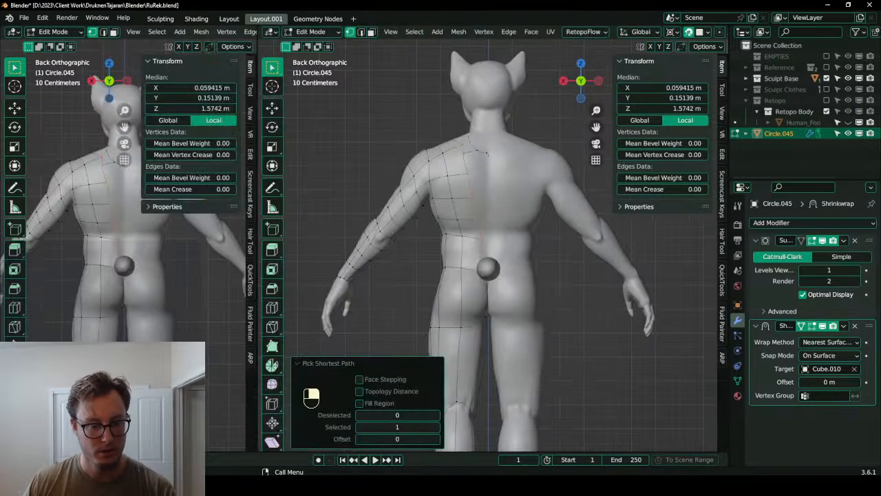
click(13, 33)
click(13, 33)
click(14, 33)
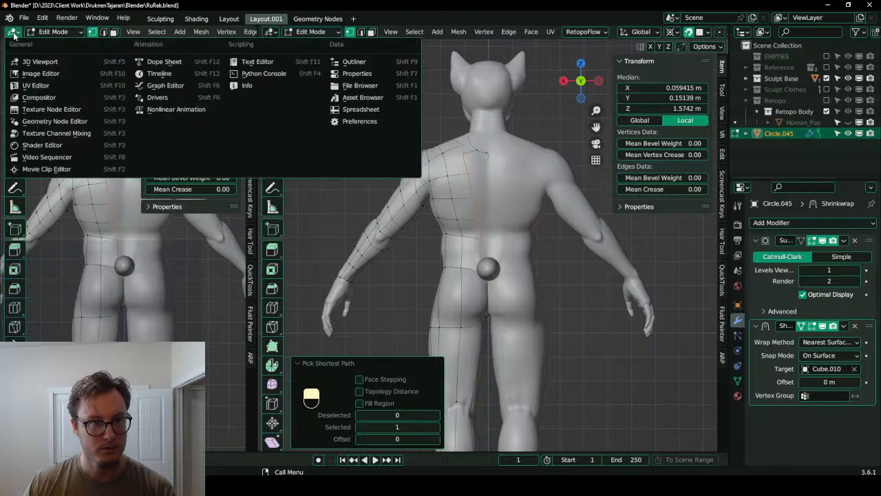
click(253, 62)
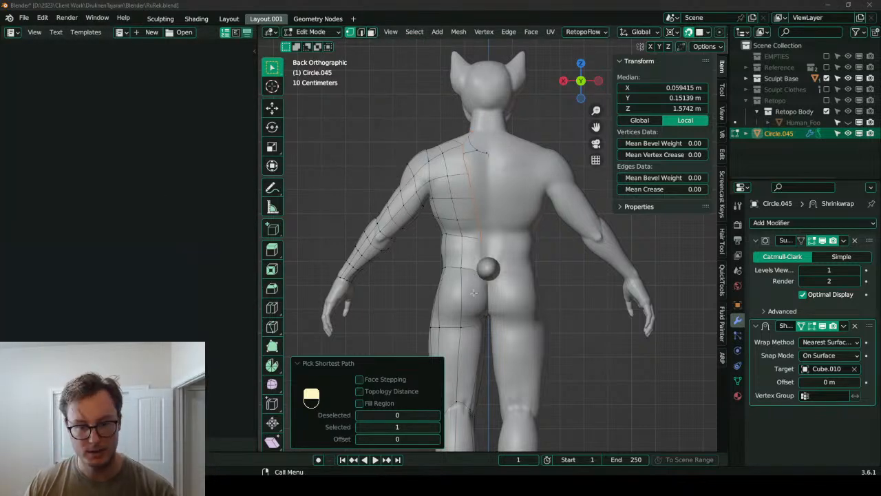
- Adjust the width of the Text Editor area and hide the 3D viewport's toolbar
drag(264, 346, 167, 344)
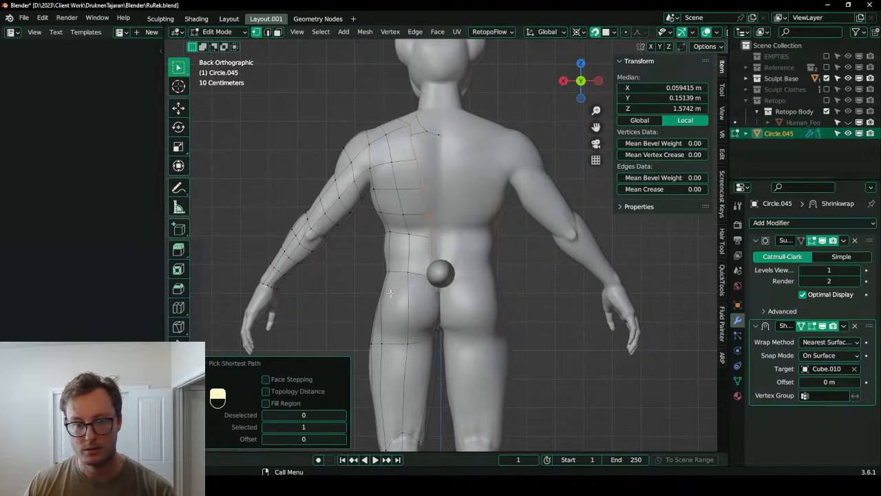
key(t)
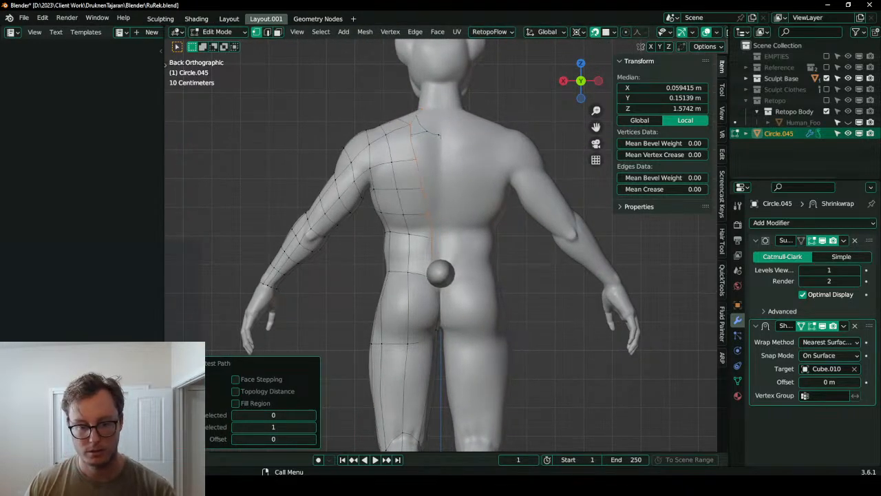
drag(161, 336, 208, 341)
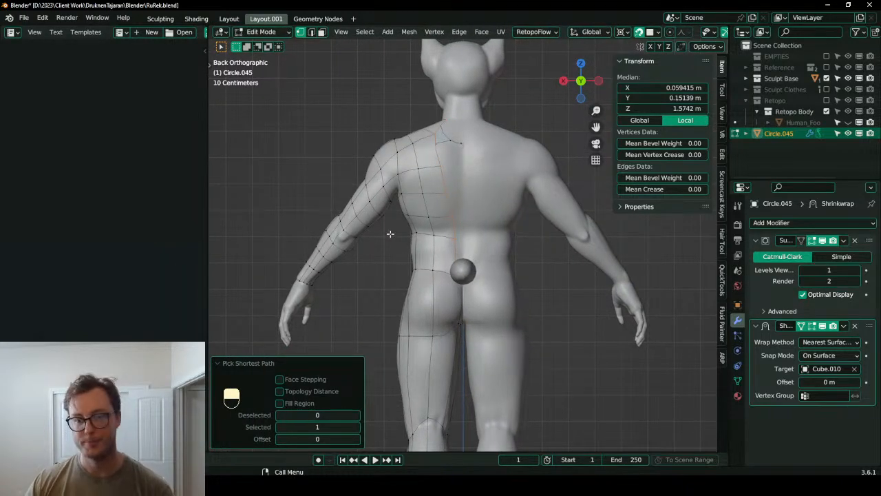
- Hide the tail object in Object Mode and reselect the retopology mesh
key(Tab)
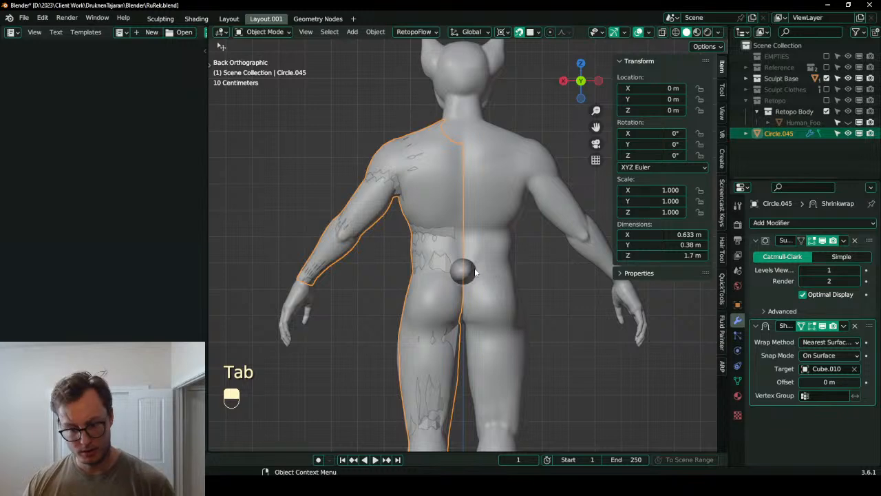
click(470, 272)
key(h)
click(445, 267)
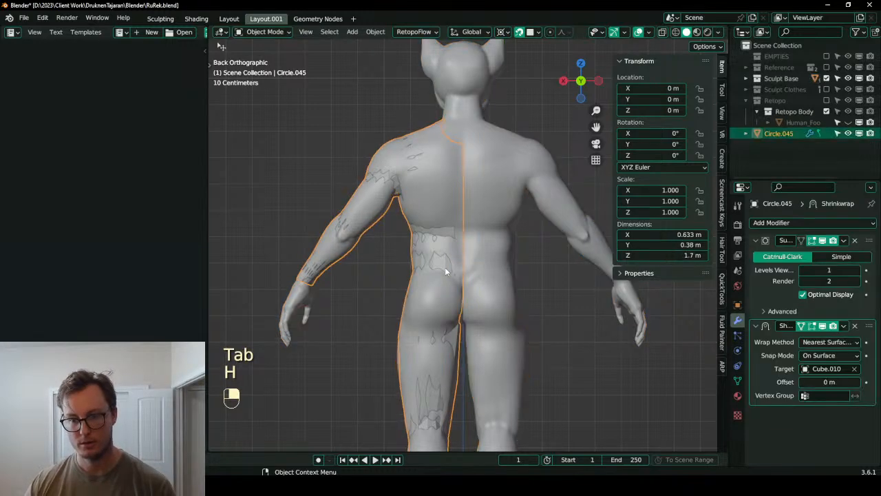
- Extrude the back edge path, flatten it onto the centre line by scaling X to 0, and snap it to the sculpt
key(Tab)
key(e)
right_click(478, 241)
key(s)
key(x)
key(0)
key(Return)
key(g)
click(482, 239)
middle_drag(485, 243, 492, 260)
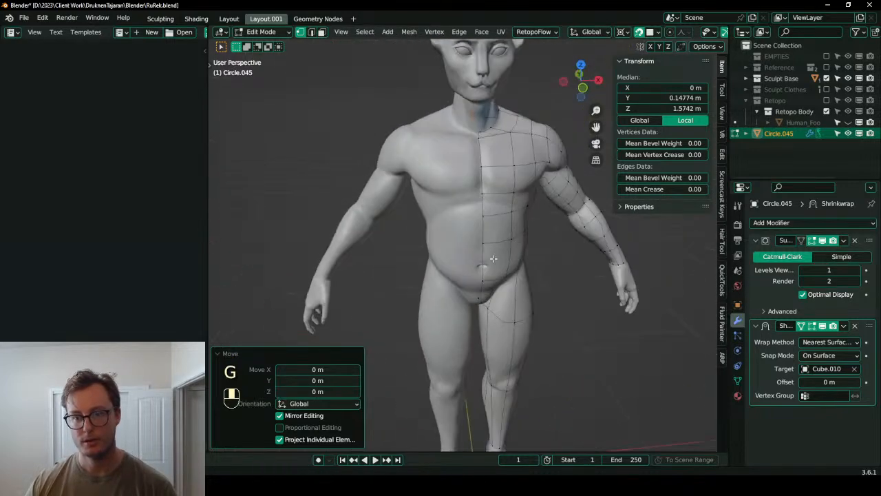
- With snapping off, extrude the crotch vertex, scale it to 0 on X, and fill the front gap up to the lower belly
shift+middle_drag(482, 359, 454, 269)
scroll(461, 237, up, 5)
middle_drag(465, 214, 487, 275)
key(shift+Tab)
click(482, 284)
key(e)
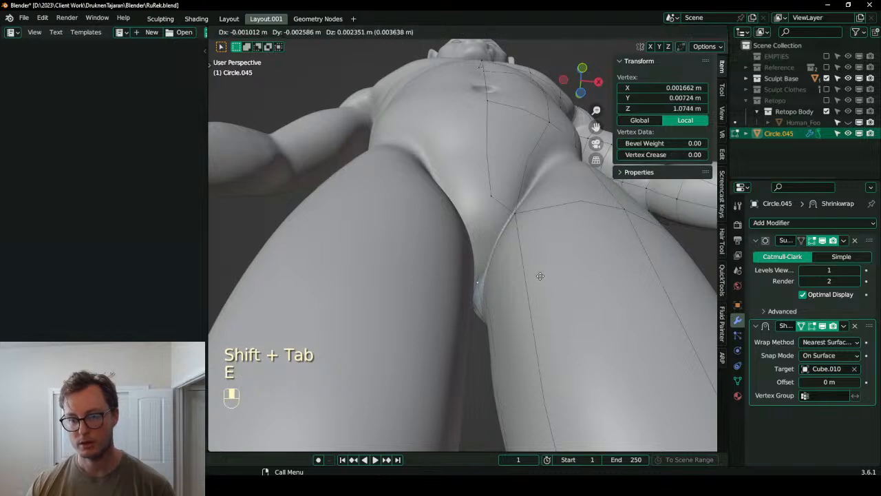
click(542, 277)
key(s)
key(x)
key(0)
key(Return)
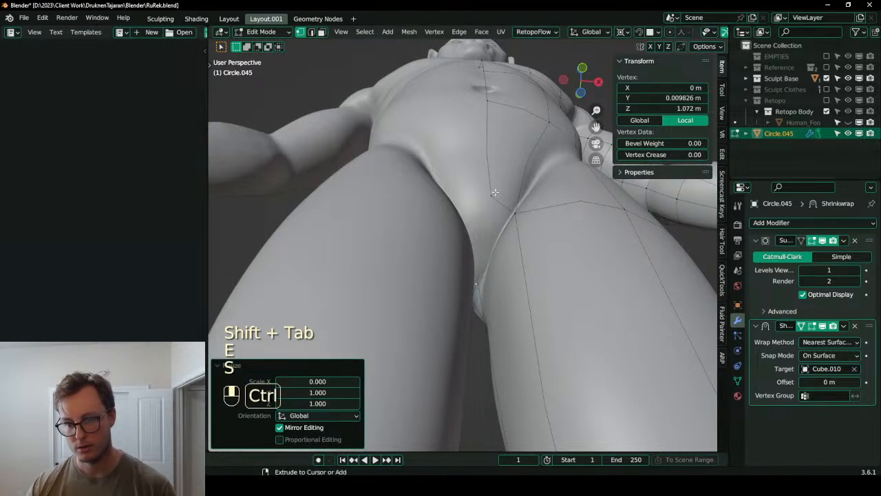
ctrl+click(494, 192)
key(f)
- Try to fill the gap along the buttock cleft between the crotch and the lower back
middle_drag(502, 274, 436, 279)
middle_drag(381, 286, 452, 308)
click(456, 298)
middle_drag(422, 210, 468, 234)
ctrl+click(445, 149)
key(f)
key(ctrl+r)
click(457, 248)
right_click(457, 248)
key(ctrl+z)
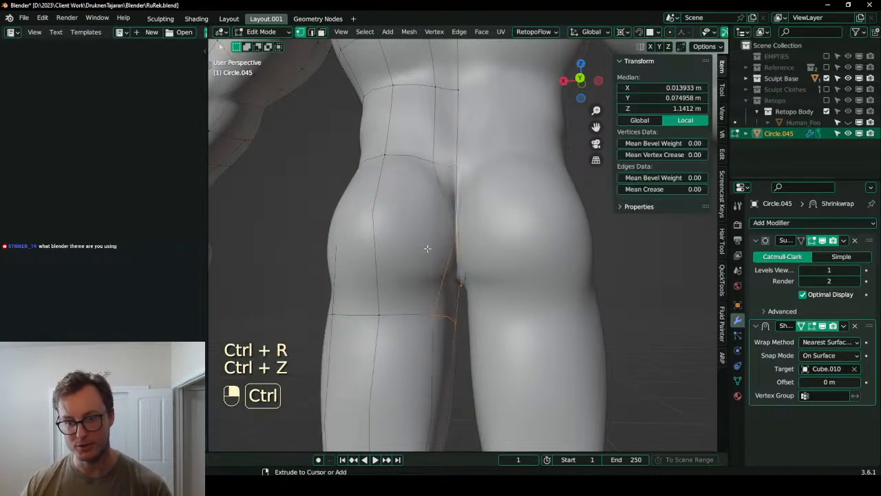
- Add one horizontal loop cut across the buttock
key(ctrl+r)
click(426, 249)
middle_drag(426, 249, 462, 254)
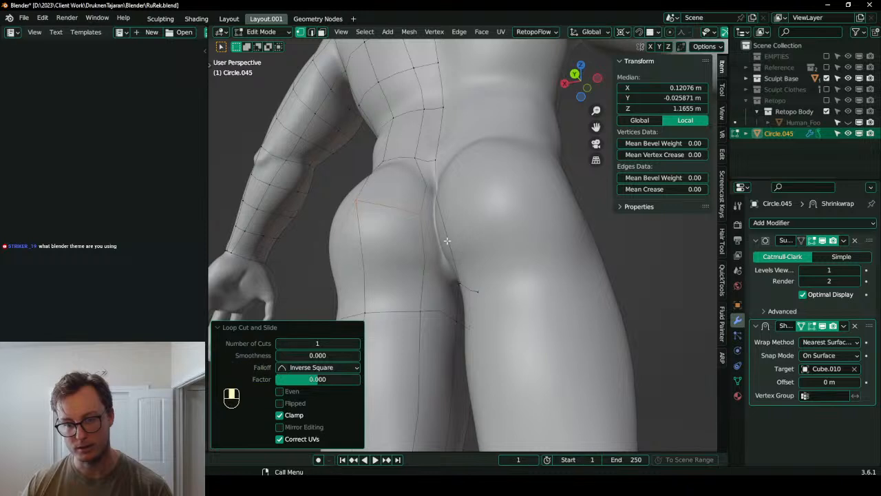
- Delete the edge along the buttock cleft between the lower back and the crotch
click(441, 158)
shift+click(462, 289)
key(x)
click(448, 301)
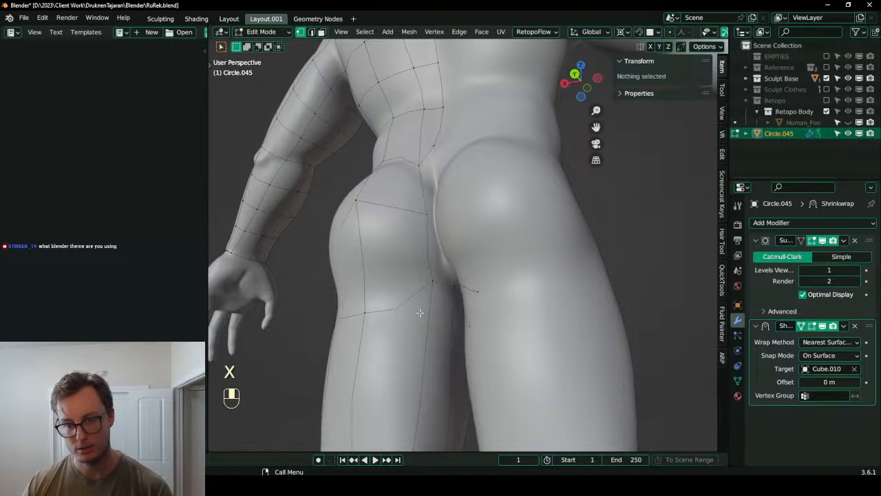
- Extrude the rear inner-thigh vertex to the cleft, snap it onto the sculpt, and fill across to the crotch
click(428, 281)
middle_drag(430, 281, 448, 233)
scroll(443, 237, up, 3)
key(e)
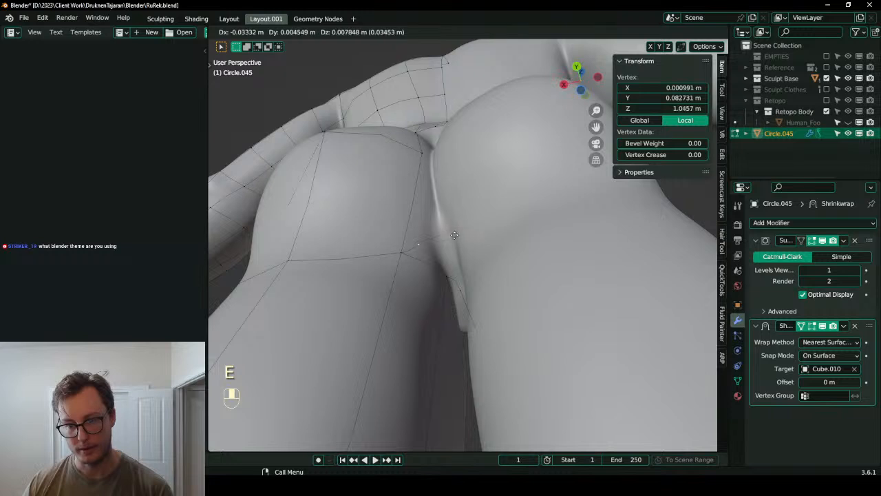
click(447, 236)
key(shift+Tab)
key(g)
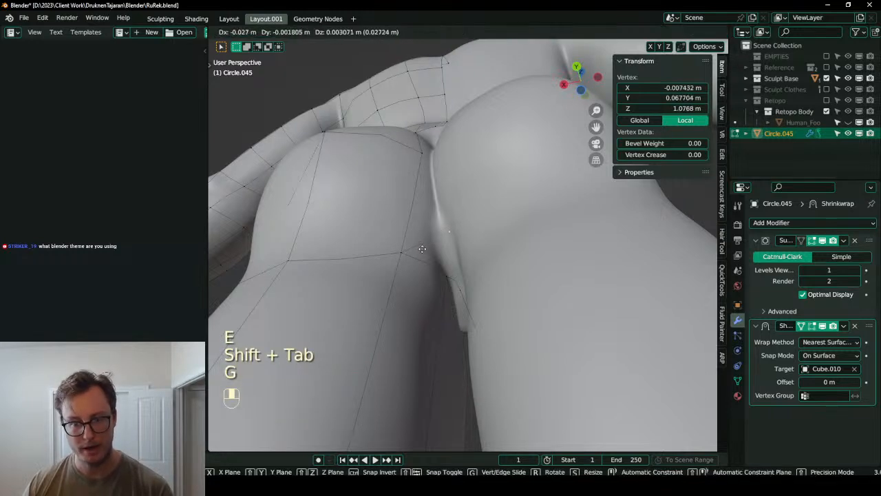
click(433, 252)
ctrl+click(458, 297)
key(f)
- Extrude the inner vertex of the buttock loop cut to the centre line and fill the face up to the lower back
middle_drag(438, 263, 448, 292)
scroll(442, 278, down, 2)
click(442, 274)
click(430, 205)
key(e)
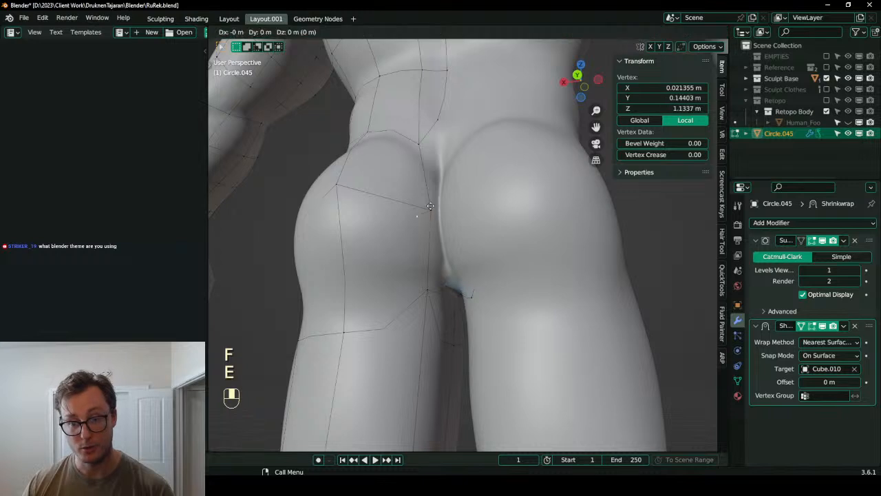
click(492, 187)
middle_drag(473, 197, 458, 223)
ctrl+click(453, 130)
key(f)
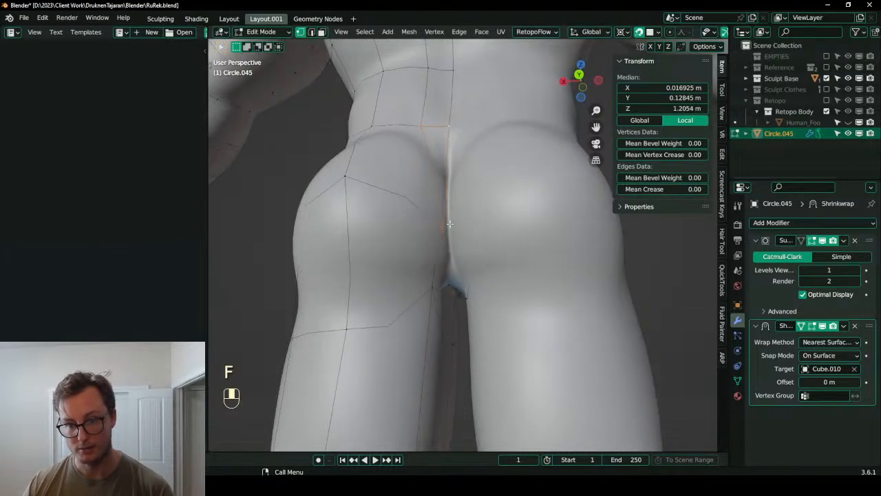
- Fill the remaining cleft face between the mid-buttock centre vertex and the crotch
click(450, 229)
middle_drag(449, 302, 442, 262)
ctrl+click(440, 274)
key(f)
- Reposition the inner and middle vertices of the mid-buttock loop to even out their spacing across the buttock
click(428, 233)
key(g)
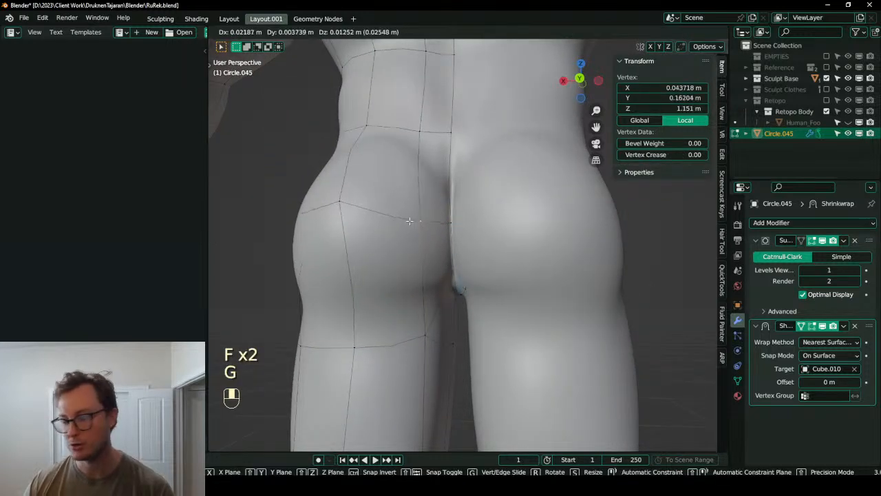
click(411, 218)
middle_drag(408, 217, 415, 222)
click(348, 209)
key(g)
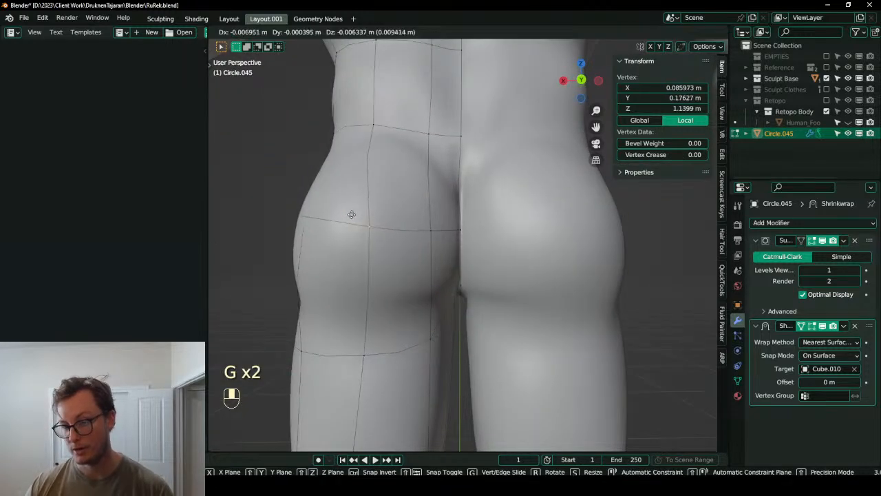
click(345, 216)
scroll(352, 215, down, 4)
- Adjust the position of the outer hip vertex on the buttock loop, undoing an edge slide in between
middle_drag(351, 216, 542, 244)
click(445, 219)
key(g)
click(449, 223)
key(g)
key(g)
click(511, 241)
key(ctrl+z)
key(g)
click(508, 240)
- Move the front inner-thigh vertex near the groin to a better position on the sculpt
scroll(486, 313, up, 3)
middle_drag(486, 313, 473, 265)
scroll(502, 292, up, 2)
scroll(490, 296, down, 3)
scroll(475, 286, up, 3)
key(g)
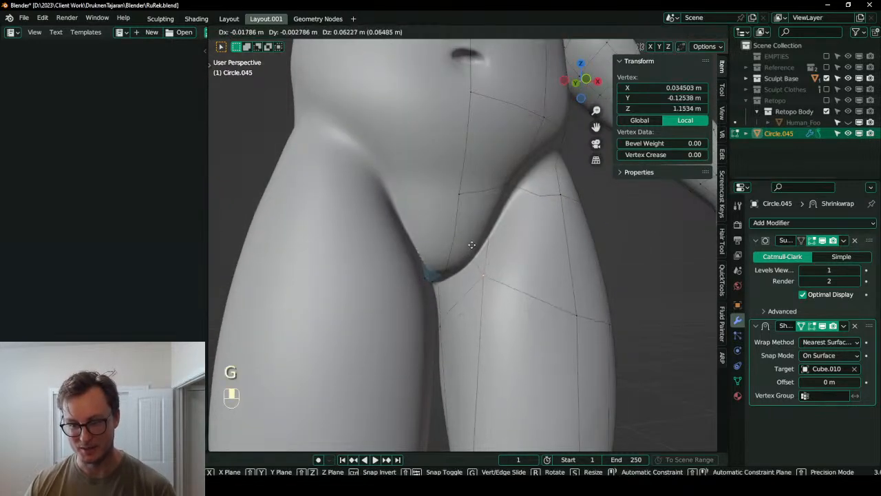
click(480, 266)
- Add a centred loop cut around the upper thigh between the groin crease and the inner-thigh vertex
scroll(482, 266, down, 1)
key(ctrl+r)
click(509, 261)
right_click(508, 261)
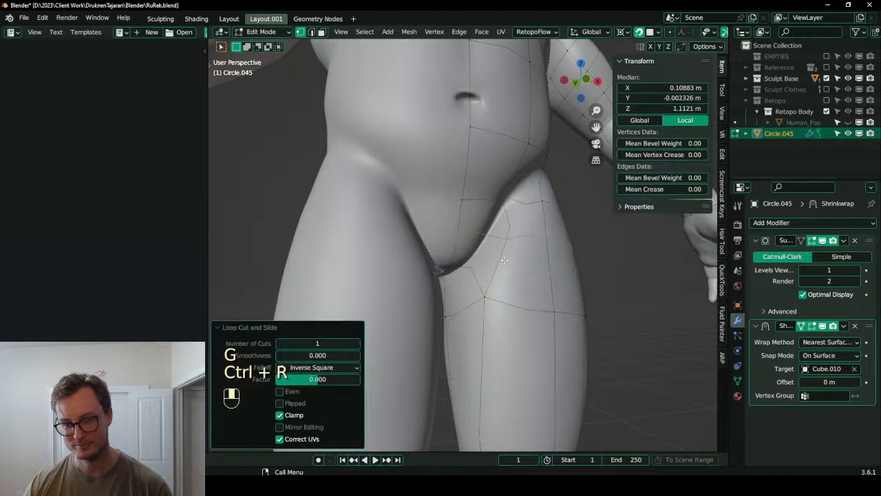
- Move the new loop's front section along the sculpt and shift its groin vertex inward toward the crease
middle_drag(509, 262, 452, 254)
click(441, 250)
ctrl+click(552, 250)
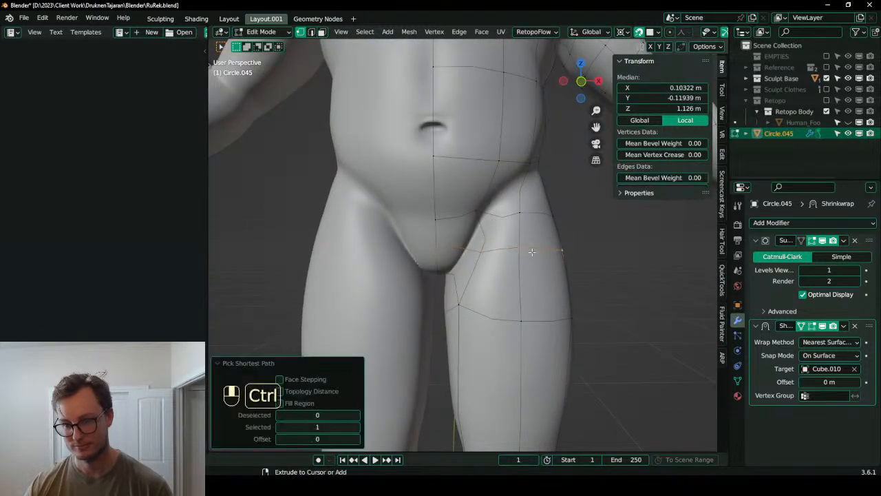
key(g)
click(482, 262)
click(498, 246)
key(g)
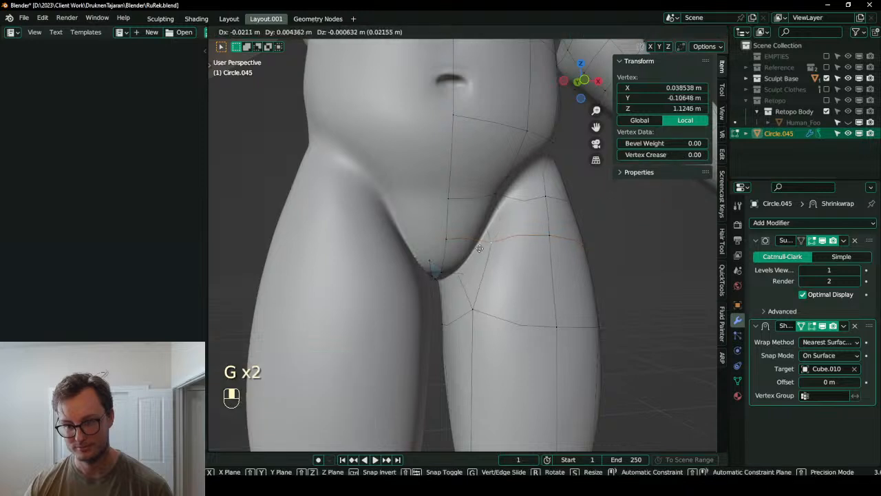
click(475, 252)
middle_drag(486, 273, 496, 262)
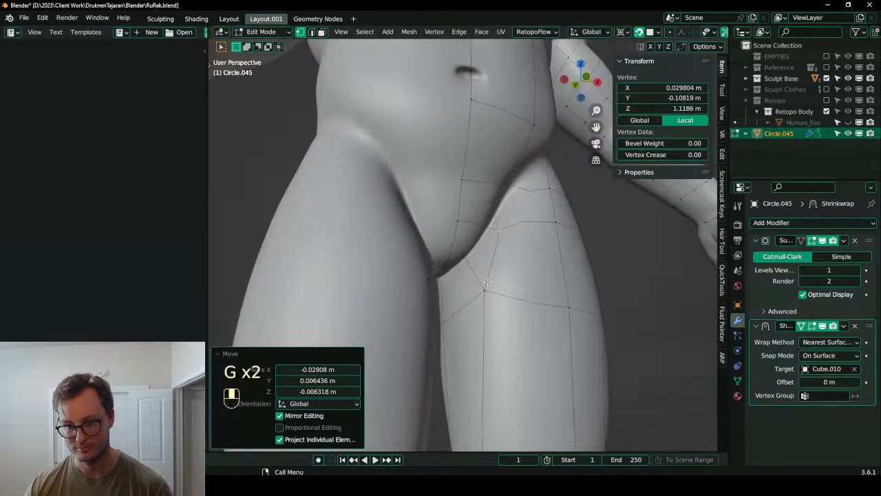
- Try to move the front inner-thigh vertex closer to the groin crease
click(487, 284)
key(g)
click(478, 276)
key(ctrl+z)
- Turn off snapping and add a centred loop cut around the lower thigh above the knee
scroll(510, 278, down, 5)
key(shift+Tab)
middle_drag(527, 321, 260, 304)
key(ctrl+r)
click(482, 308)
right_click(482, 309)
- Move the rear section of the new lower-thigh loop about 0.076 m down toward the knee
shift+middle_drag(521, 358, 471, 314)
scroll(530, 306, up, 1)
click(428, 316)
ctrl+click(488, 309)
key(g)
click(472, 341)
key(s)
middle_drag(559, 324, 557, 331)
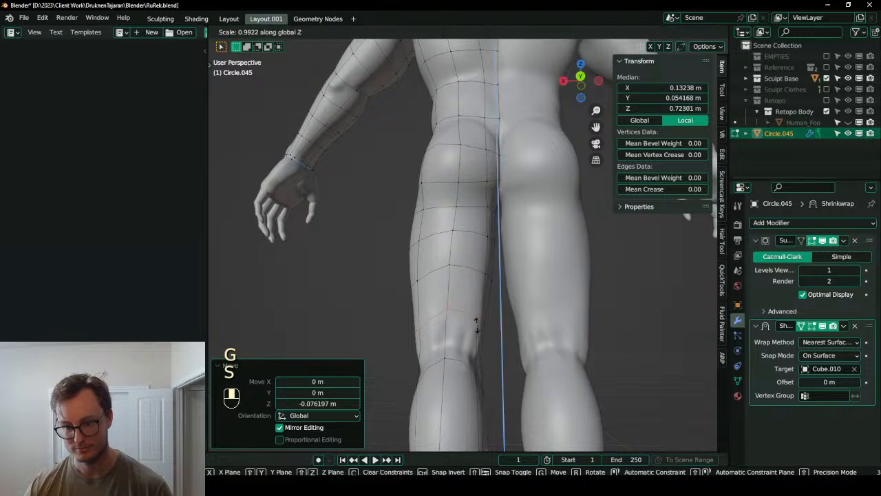
right_click(555, 329)
- Change the pivot point, flatten the entire loop above the knee along Z, and adjust its height
click(548, 326)
alt+click(489, 317)
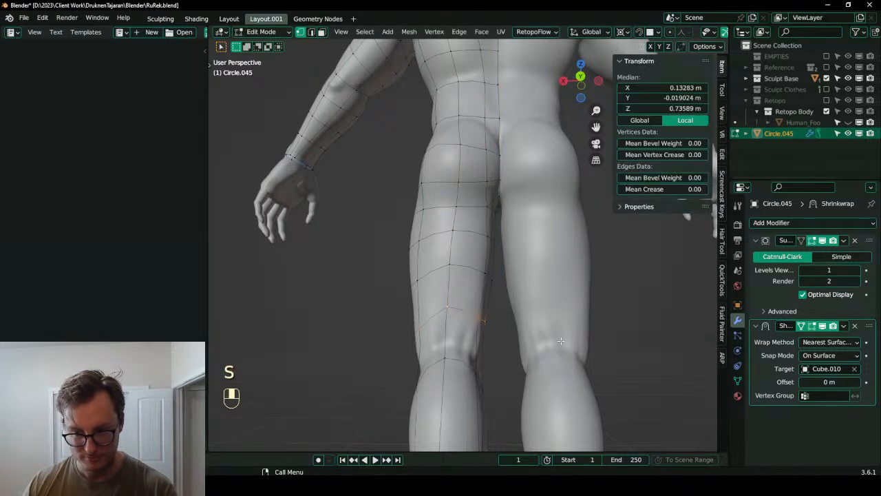
key(period)
click(559, 303)
middle_drag(560, 317, 570, 328)
key(s)
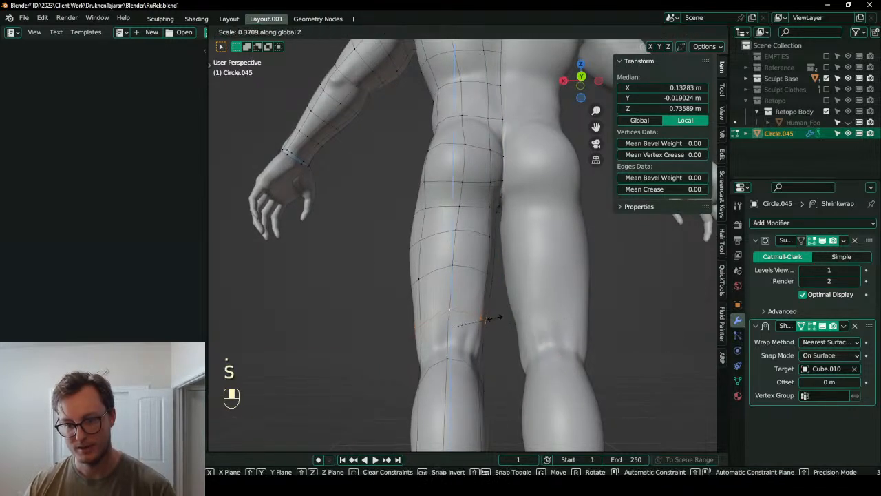
click(454, 320)
key(g)
middle_drag(454, 322, 494, 336)
click(455, 334)
- Flatten the mid-thigh edge loop along Z and move it about 0.016 m down
click(476, 285)
alt+click(476, 282)
key(s)
middle_drag(577, 284, 574, 293)
click(471, 292)
key(g)
middle_drag(472, 292, 594, 315)
click(473, 305)
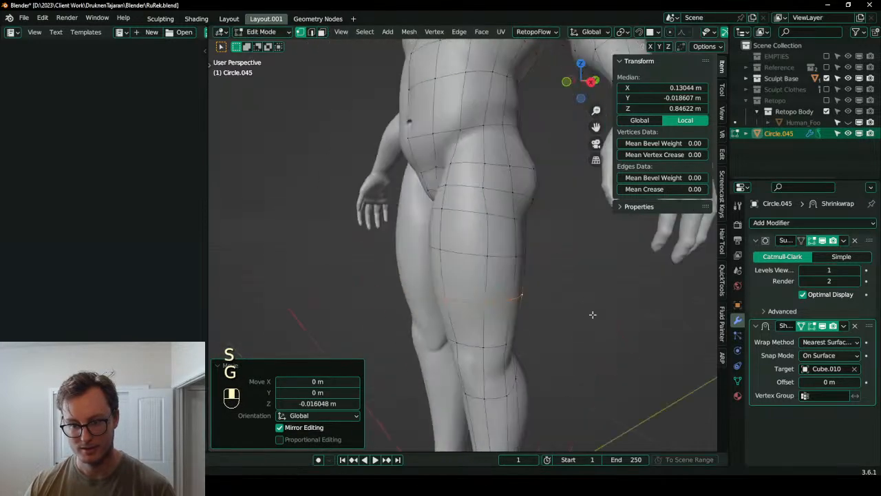
- Flatten the next edge loop up the thigh along Z and adjust its height
middle_drag(479, 253, 498, 261)
click(500, 257)
alt+shift+click(498, 256)
key(s)
mouse_move(592, 274)
middle_down()
mouse_move(532, 275)
mouse_move(598, 288)
middle_up()
click(483, 255)
key(g)
- Leave Edit Mode and save the file
scroll(539, 289, down, 5)
shift+middle_drag(498, 281, 492, 299)
key(Tab)
key(ctrl+s)
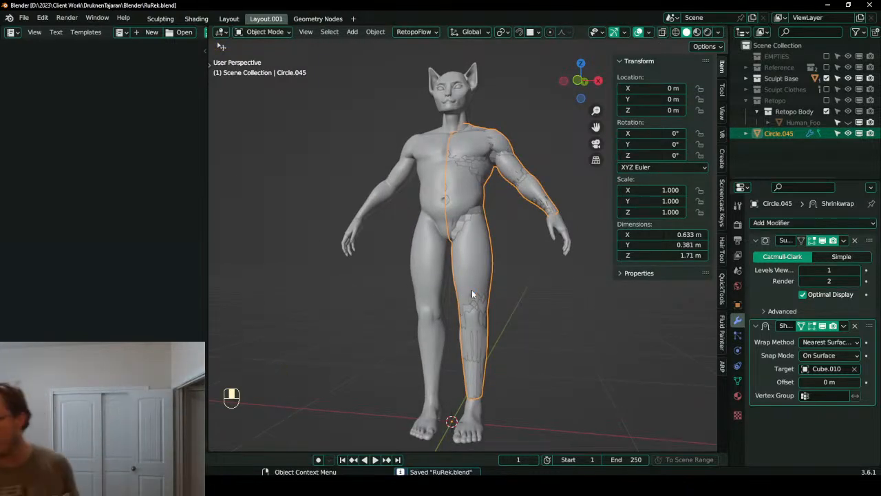
- Open the theme settings in the preferences
click(42, 17)
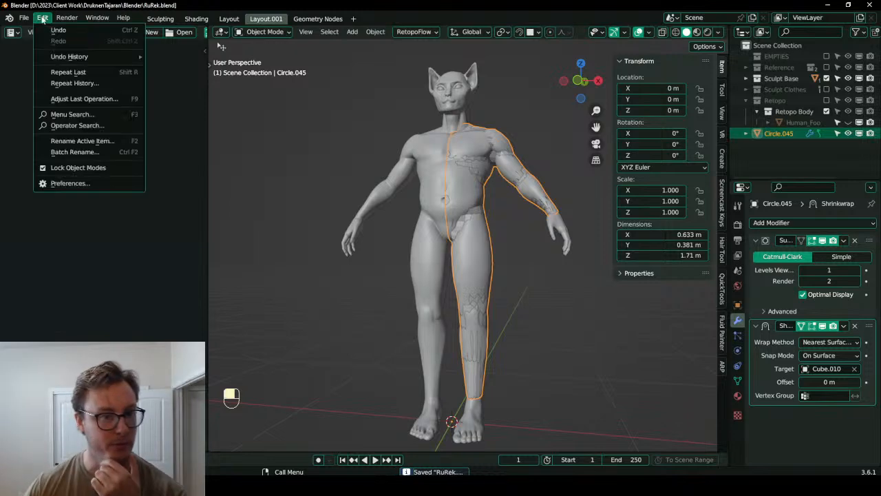
click(73, 182)
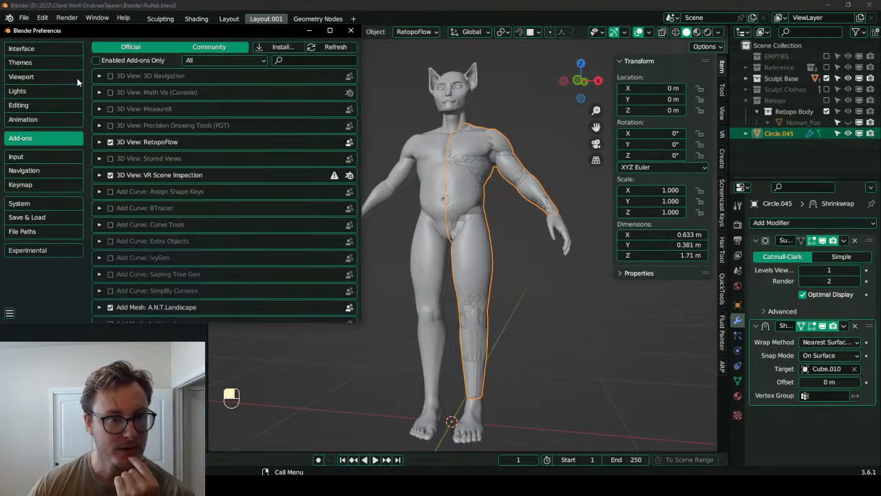
click(38, 65)
click(162, 62)
click(162, 62)
click(281, 47)
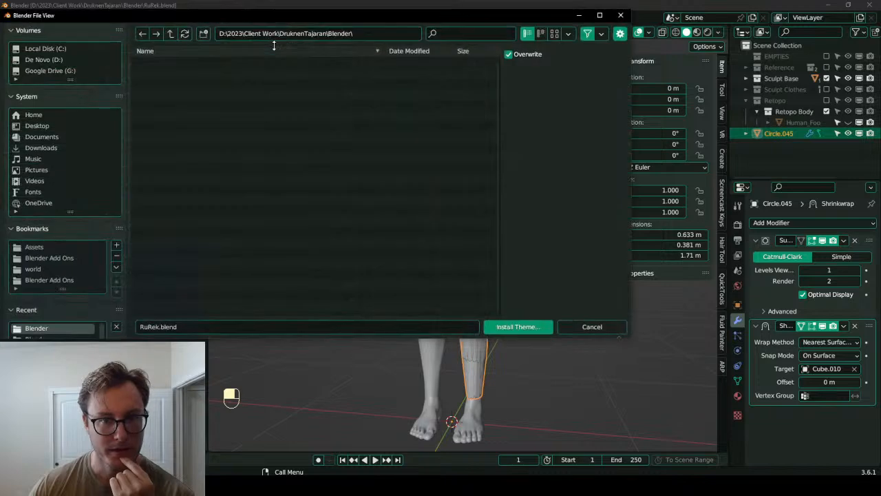
click(620, 15)
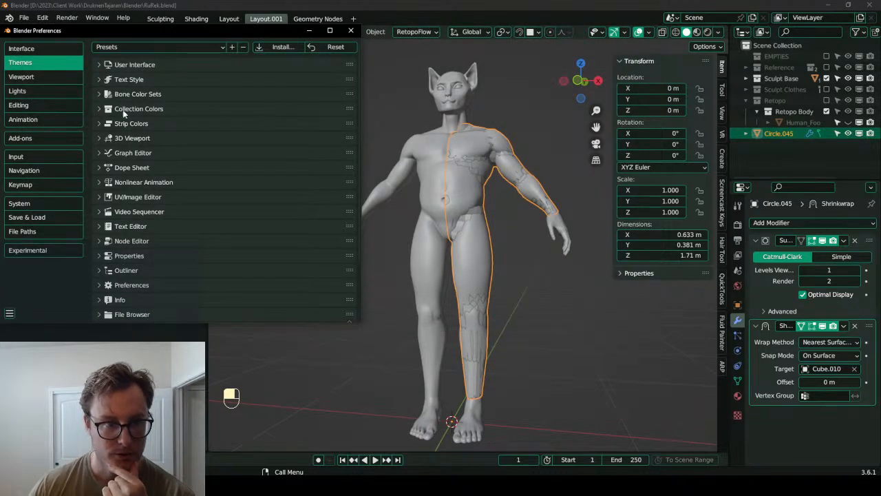
scroll(183, 99, down, 3)
scroll(185, 103, up, 3)
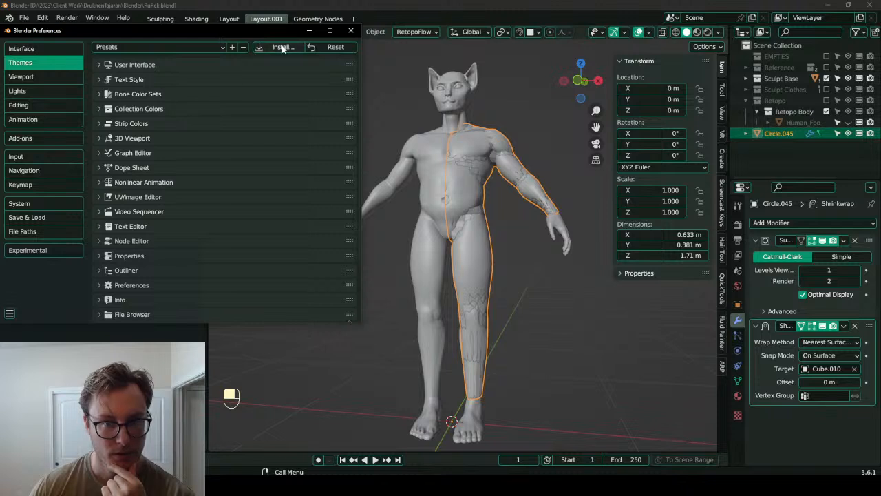
- Try out the Emerald, Modo and Maya theme presets in turn
click(220, 47)
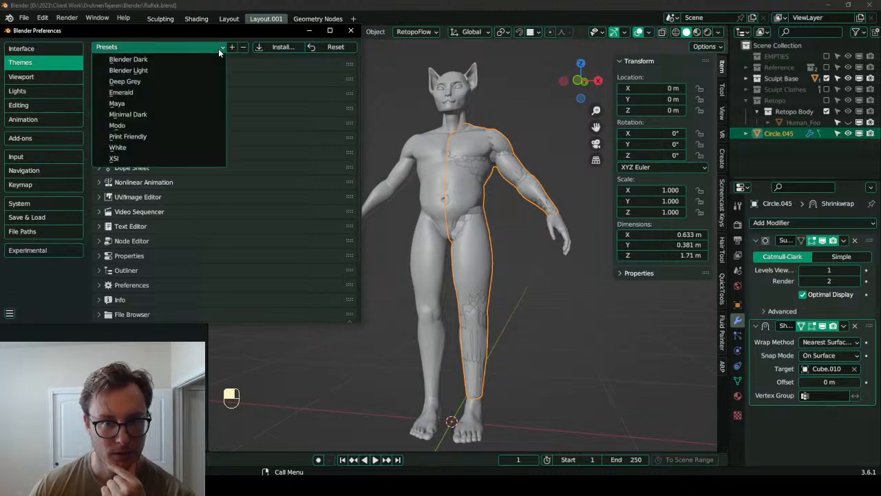
click(121, 93)
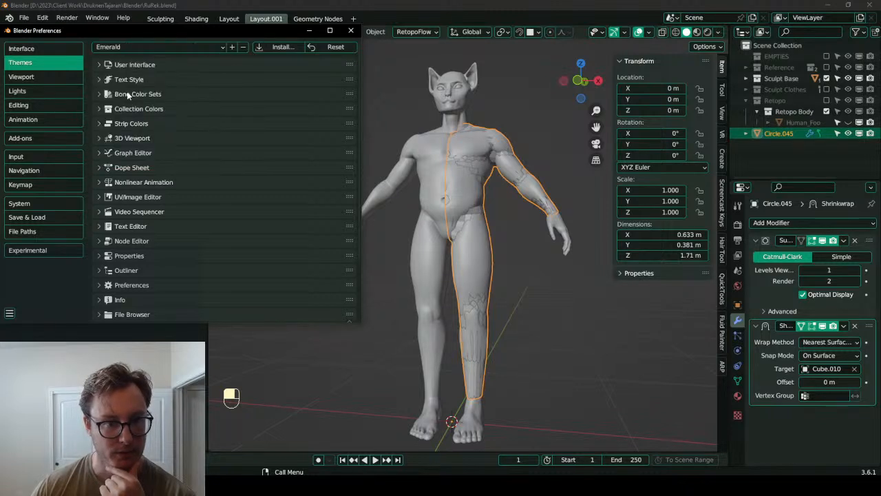
click(128, 48)
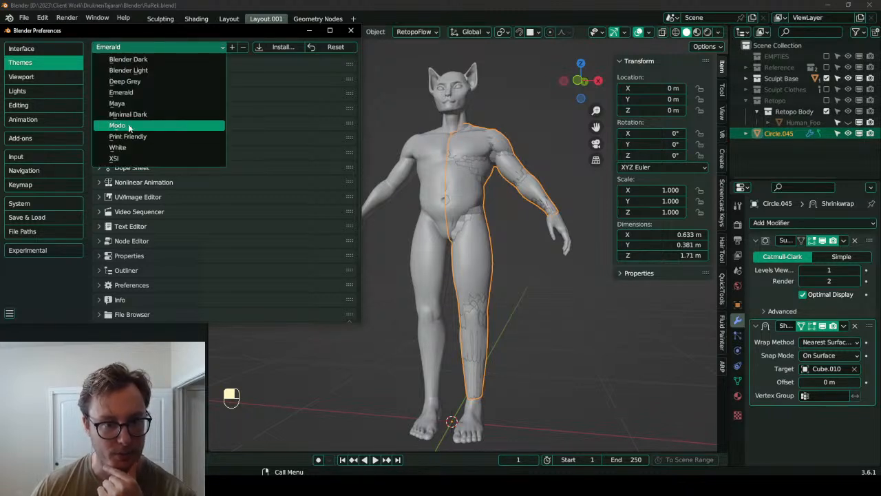
click(128, 125)
click(132, 48)
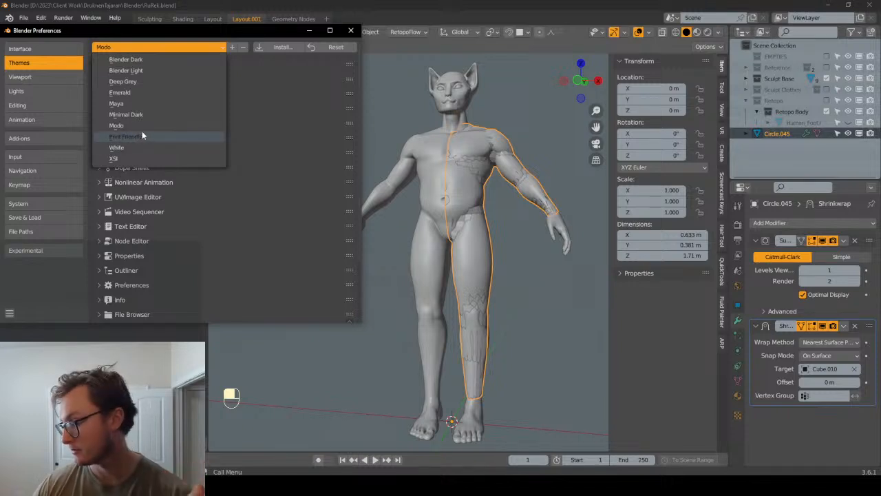
click(150, 103)
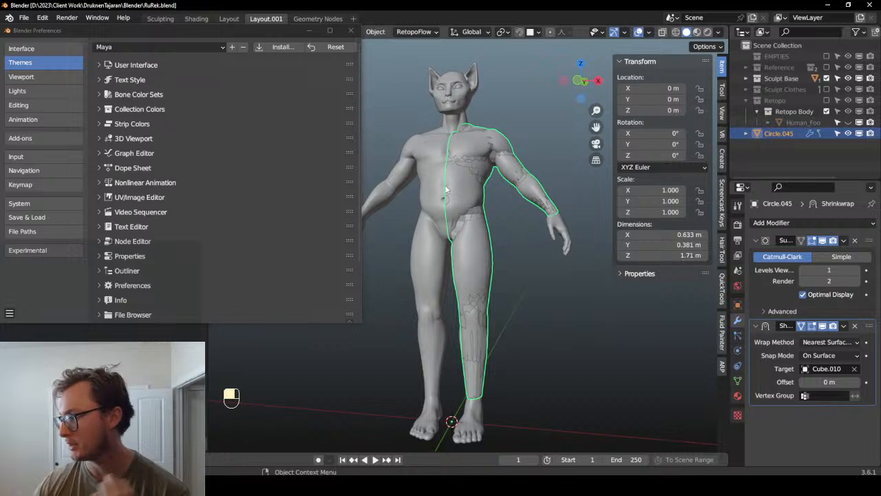
- Apply the Deep Grey theme preset and close the preferences
click(108, 48)
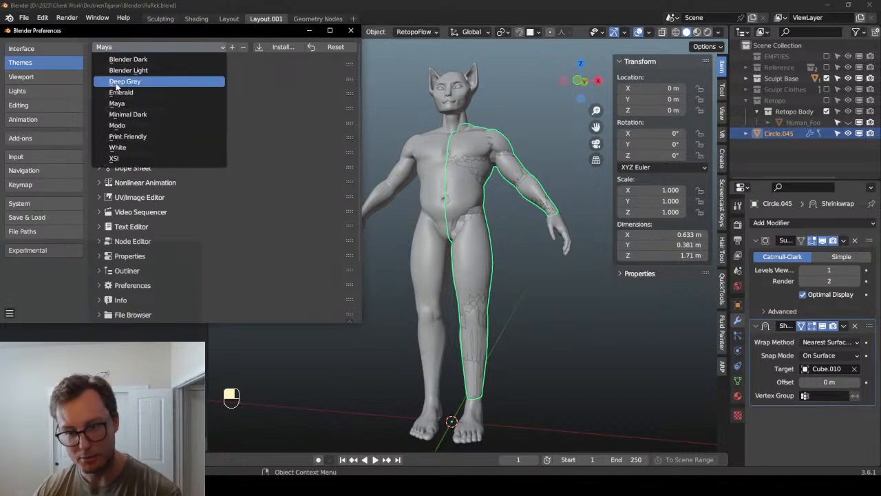
click(117, 83)
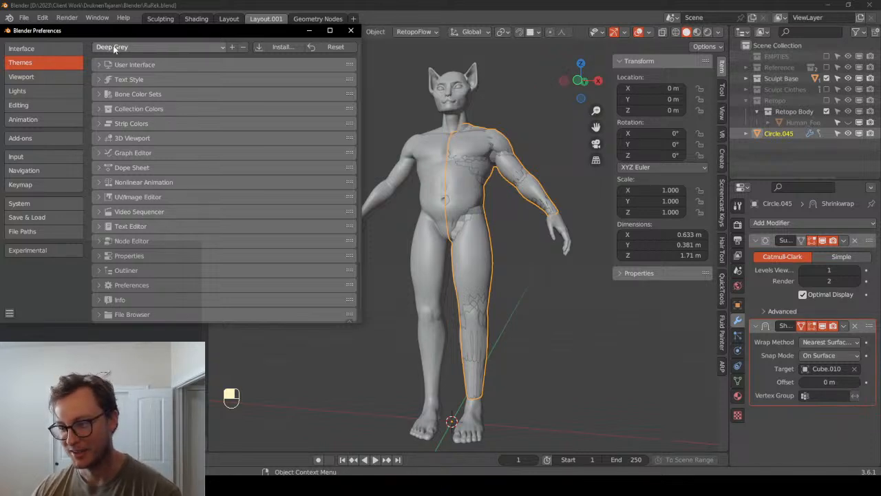
click(352, 30)
- Return to Edit Mode, turn on snapping, and reposition the front inner-thigh vertices below the groin crease on the sculpt
scroll(526, 227, down, 4)
scroll(430, 241, up, 4)
middle_drag(526, 227, 474, 248)
scroll(547, 244, up, 5)
key(Tab)
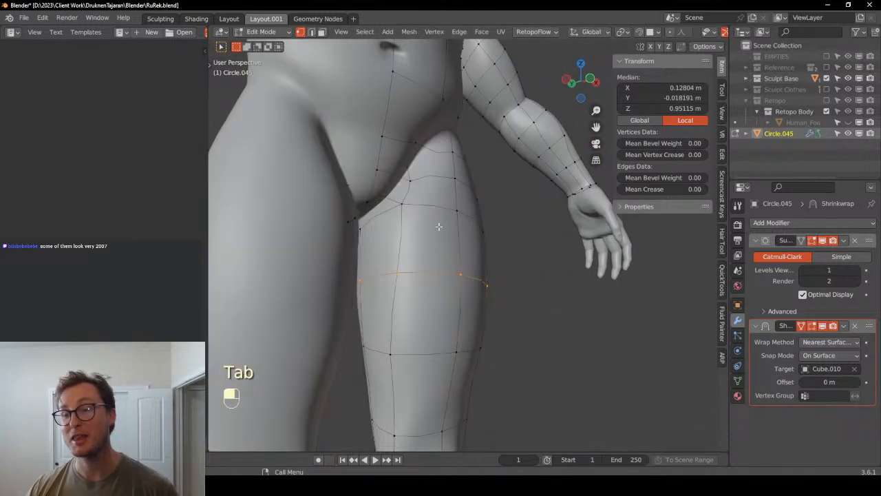
click(415, 215)
middle_drag(415, 214, 426, 195)
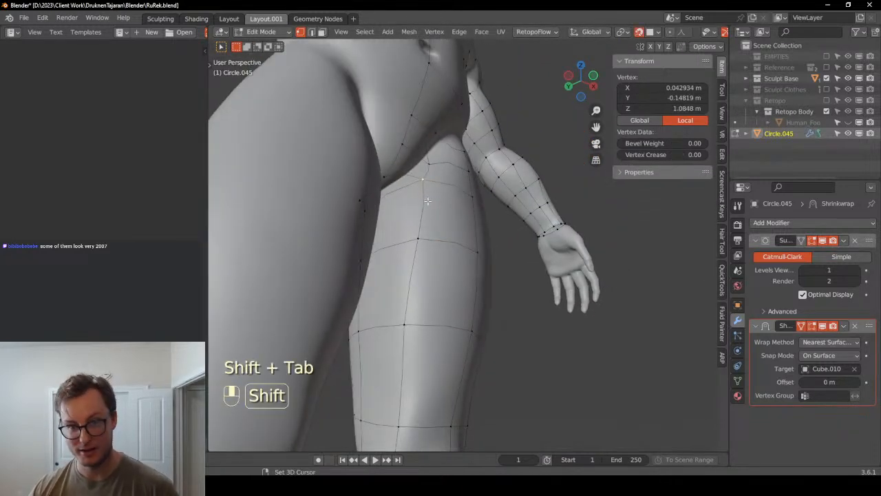
scroll(443, 199, up, 3)
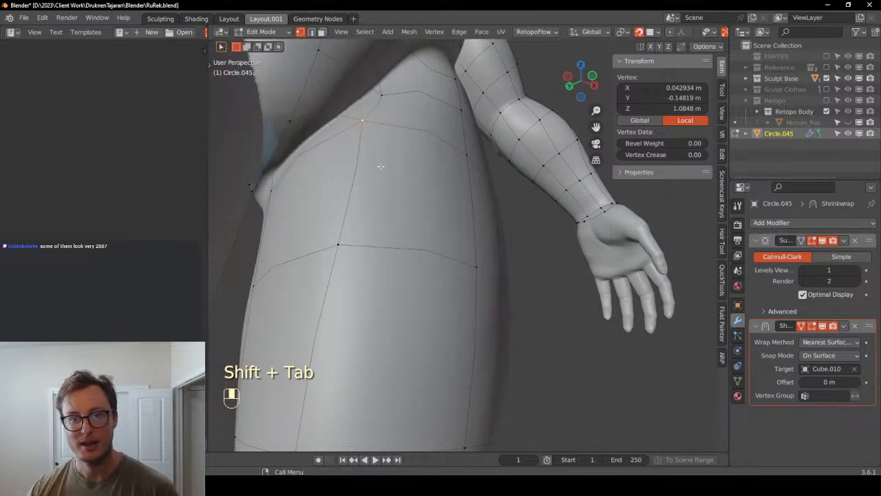
key(g)
click(313, 172)
middle_drag(356, 157, 340, 207)
mouse_move(340, 207)
middle_down()
mouse_move(345, 215)
mouse_move(324, 202)
middle_up()
key(g)
click(347, 241)
- Examine the retopology around the legs, torso and neck from several angles
scroll(346, 241, down, 6)
shift+middle_drag(447, 135, 453, 220)
middle_drag(457, 283, 475, 254)
scroll(464, 252, up, 5)
shift+middle_drag(458, 313, 503, 316)
middle_drag(520, 244, 464, 186)
scroll(558, 204, down, 9)
shift+middle_drag(465, 186, 485, 317)
scroll(490, 225, up, 8)
middle_drag(409, 236, 407, 271)
scroll(482, 257, down, 3)
- With snapping off, extrude the neck's open edge about 0.09 m up and 0.03 m forward, and add a loop cut midway
click(532, 260)
scroll(508, 263, down, 1)
click(446, 286)
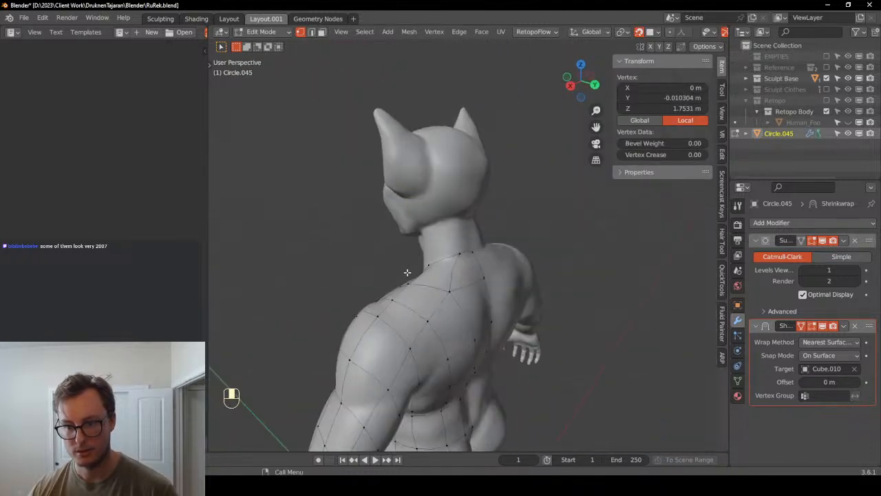
ctrl+click(458, 253)
middle_drag(457, 254, 533, 271)
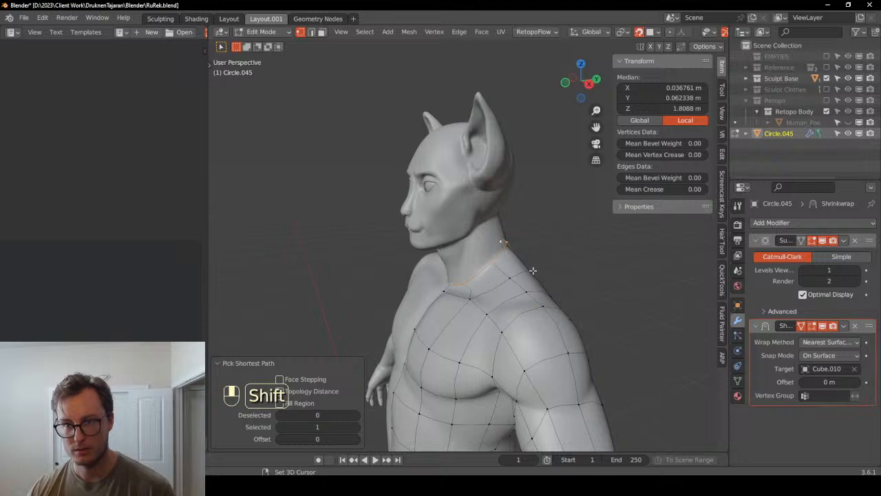
key(shift+Tab)
key(KP_3)
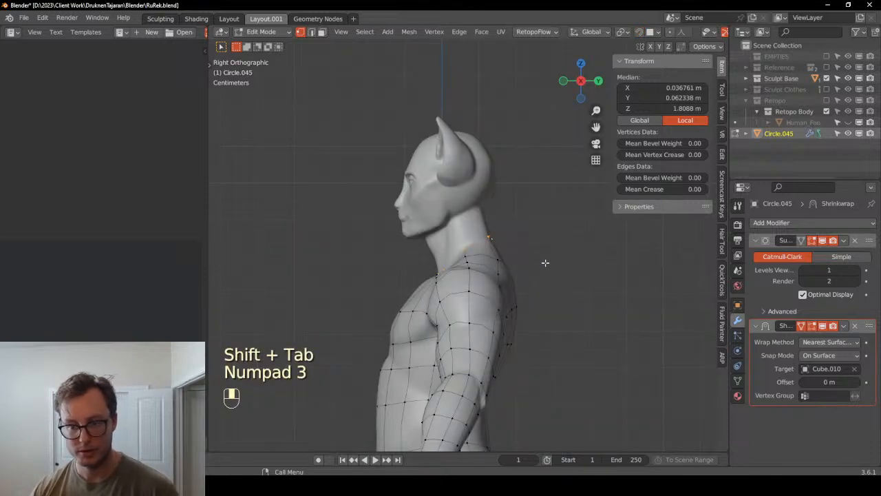
scroll(557, 260, up, 4)
key(e)
click(436, 221)
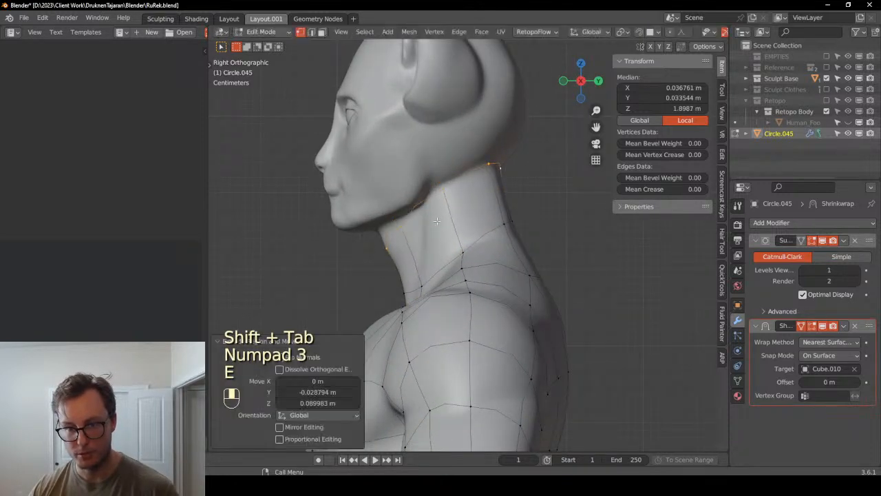
key(ctrl+r)
click(486, 208)
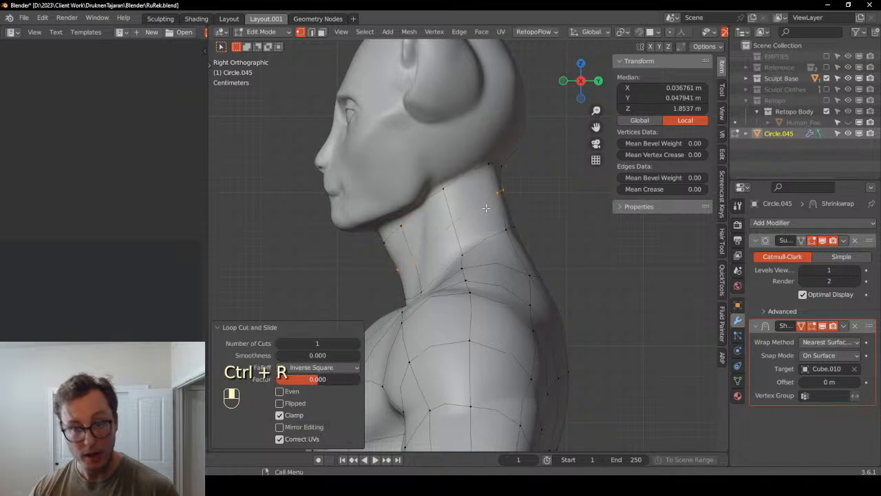
- With snapping on, move the top vertices at the back of the neck onto the sculpt just below the skull
click(498, 166)
middle_drag(494, 167, 355, 177)
key(shift+Tab)
key(g)
click(369, 165)
key(g)
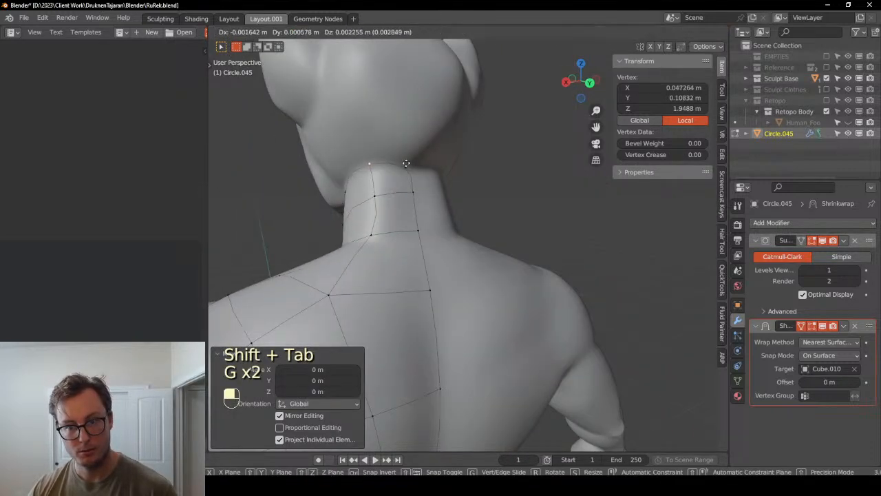
click(406, 166)
key(g)
click(405, 164)
middle_drag(404, 164, 457, 178)
click(383, 156)
key(g)
click(380, 149)
- Reposition the neck vertices around the side of the neck so they sit on the sculpt surface
middle_drag(379, 150, 334, 210)
key(g)
click(389, 172)
click(579, 144)
key(g)
click(500, 172)
key(g)
click(324, 202)
click(407, 198)
key(g)
click(408, 190)
middle_drag(408, 190, 454, 187)
key(g)
click(467, 167)
- Adjust the side and front neck vertices to follow the sculpt toward the underside of the jaw
click(389, 215)
middle_drag(389, 215, 441, 207)
key(g)
click(435, 206)
middle_drag(498, 183, 457, 199)
click(487, 155)
middle_drag(488, 155, 454, 206)
key(g)
click(453, 180)
click(415, 212)
key(g)
click(414, 210)
click(448, 201)
key(g)
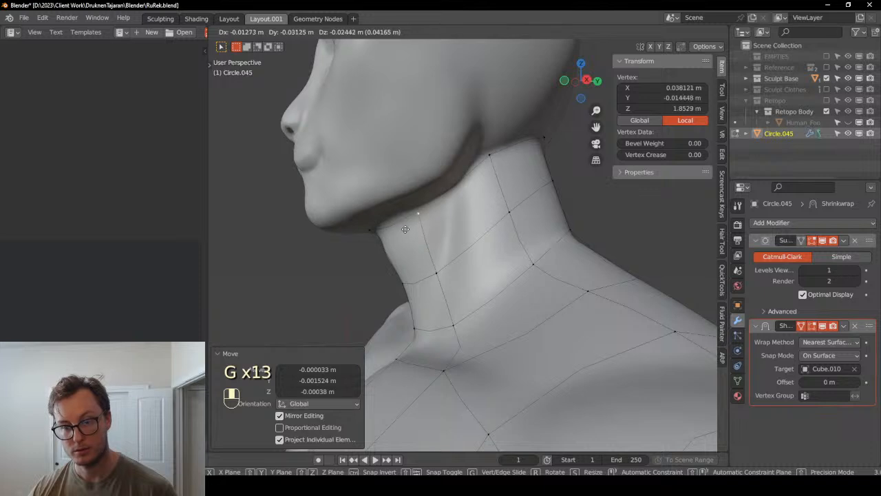
click(398, 227)
- Even out the neck's top edge vertices along the jawline and at the throat
click(485, 155)
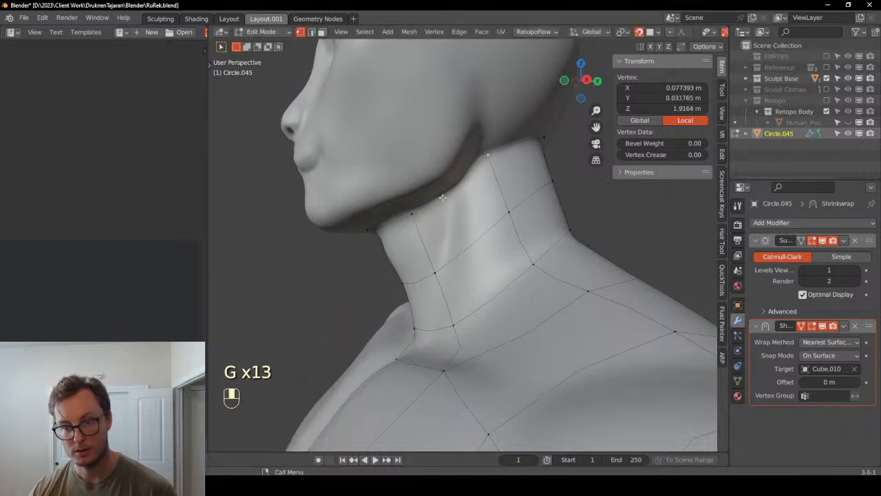
key(g)
click(479, 164)
click(408, 218)
key(g)
click(413, 215)
middle_drag(373, 243, 546, 232)
click(449, 201)
key(g)
click(450, 208)
scroll(451, 207, down, 4)
scroll(400, 206, up, 4)
- Add a 2 m plane to the mesh and rotate it 90° about the X axis
click(468, 230)
key(shift+a)
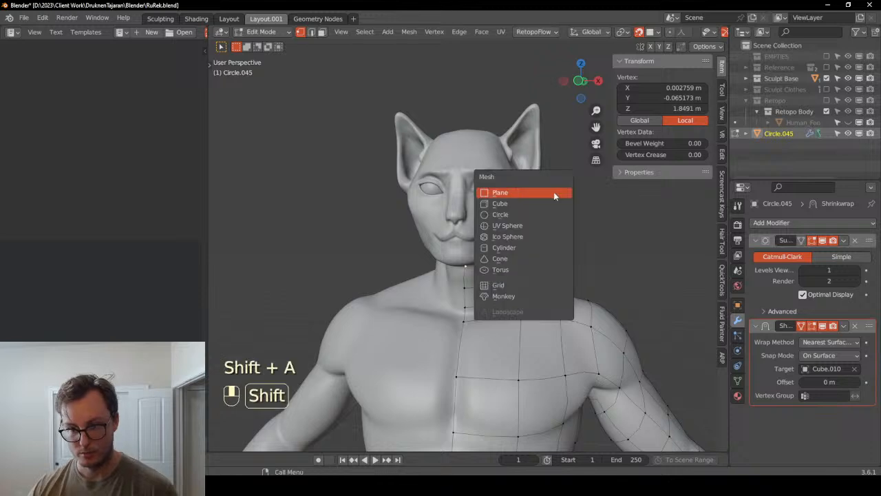
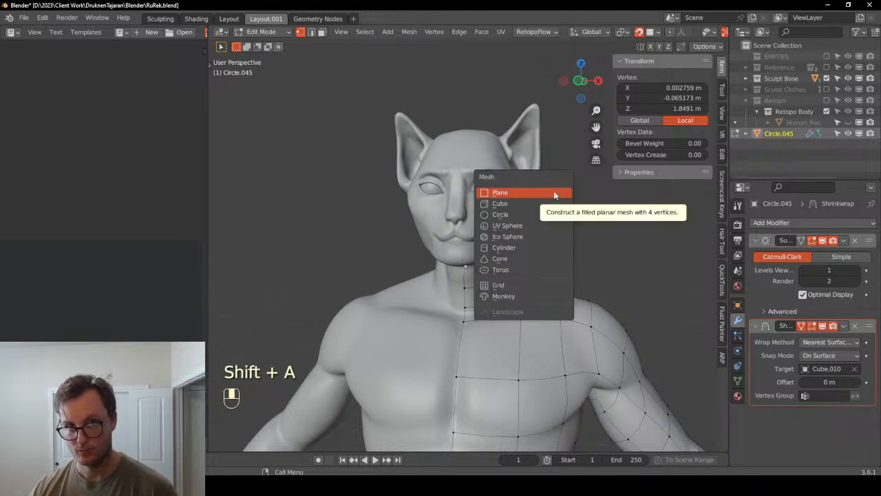
click(554, 191)
scroll(538, 276, down, 5)
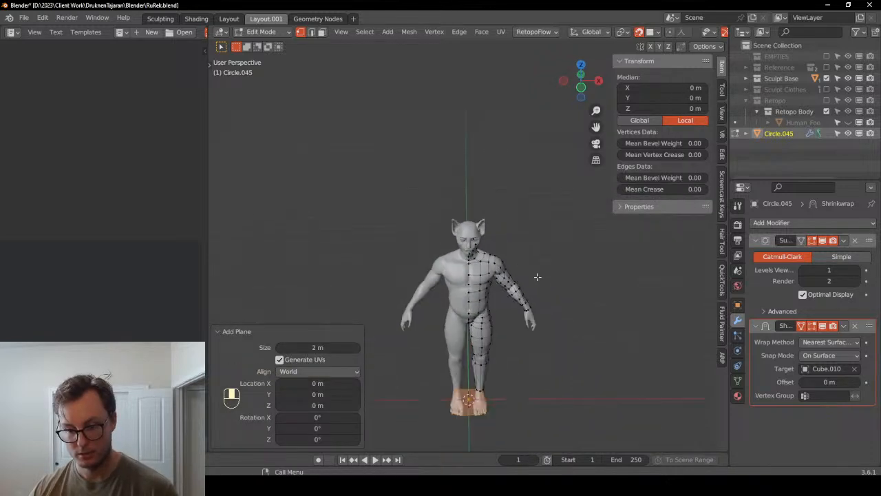
scroll(538, 277, down, 2)
text(rx90)
key(Return)
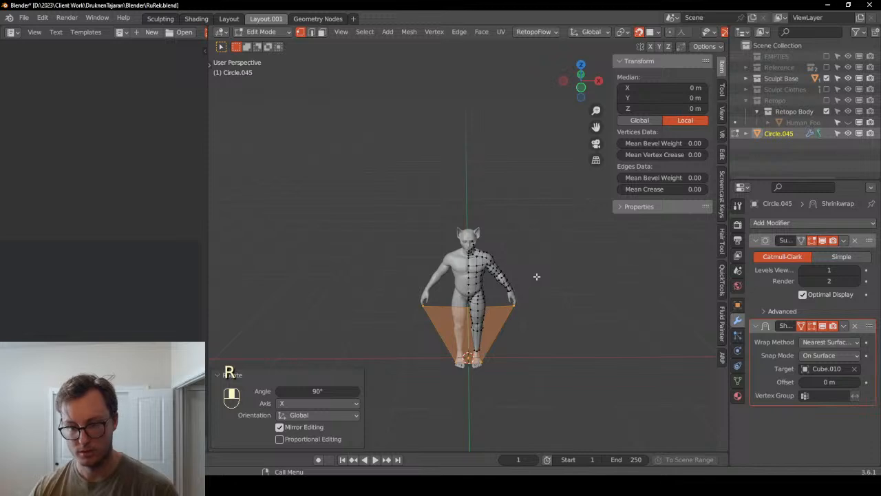
- With snapping off, shrink the plane and move it up to the face in the front orthographic view
scroll(537, 277, up, 4)
key(shift+Tab)
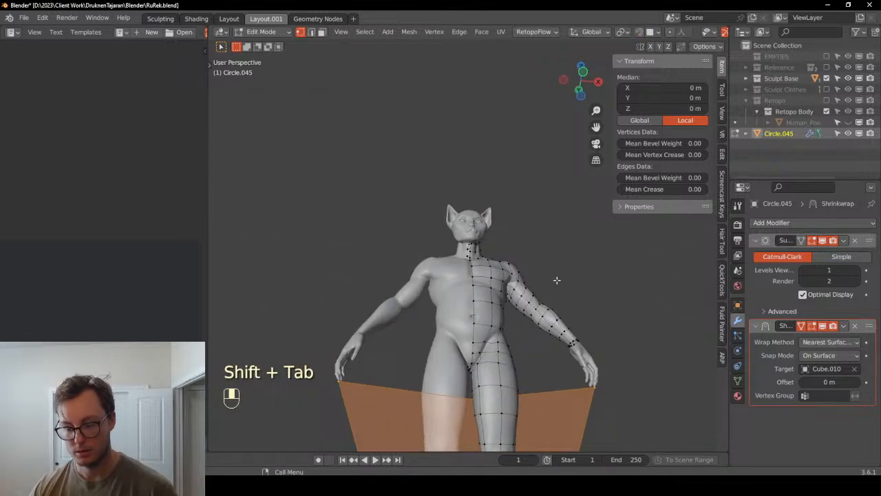
key(KP_1)
key(s)
click(497, 432)
key(g)
click(488, 124)
scroll(509, 150, up, 5)
key(s)
click(442, 194)
scroll(493, 177, up, 3)
key(g)
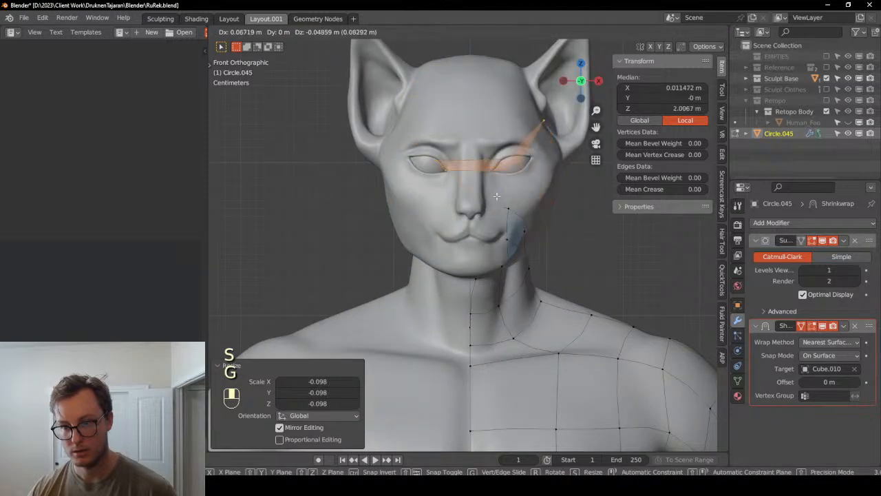
click(523, 165)
- Scale the plane by 0.275 and move it over the character's left eye
scroll(510, 172, up, 2)
key(s)
click(424, 221)
key(g)
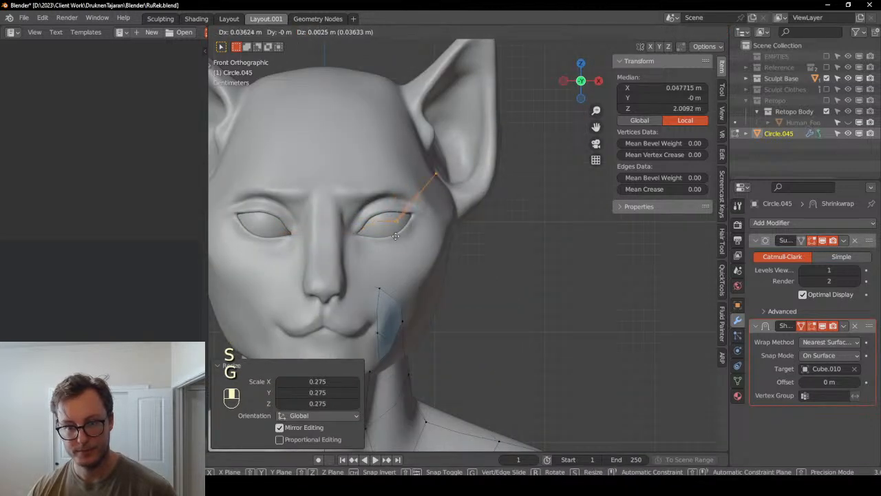
click(442, 228)
- Turn snapping on, snap the plane onto the left eye and scale it by about 2.68 to surround the eyelids
key(shift+Tab)
key(g)
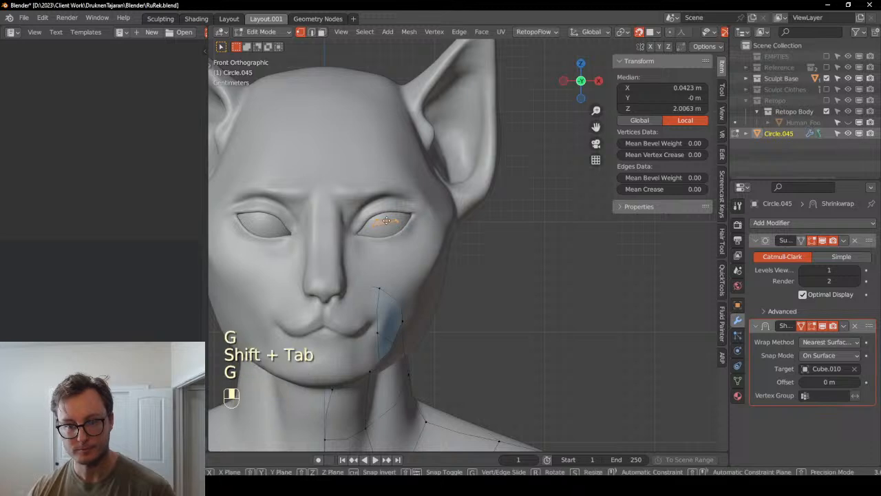
shift+click(413, 227)
scroll(427, 228, up, 2)
key(s)
click(509, 194)
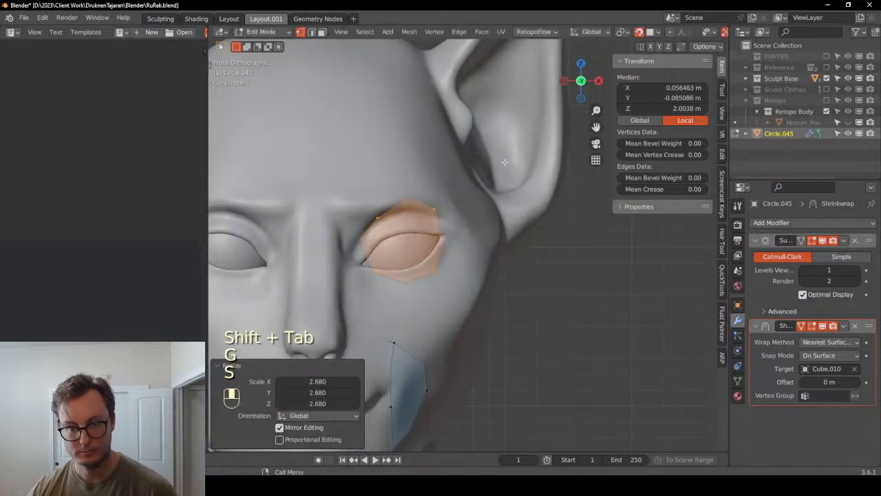
shift+middle_drag(509, 194, 546, 184)
scroll(537, 185, up, 2)
- Add one horizontal and one vertical loop cut to the eye plane, and delete its centre vertex to leave an edge ring
click(394, 191)
key(ctrl+r)
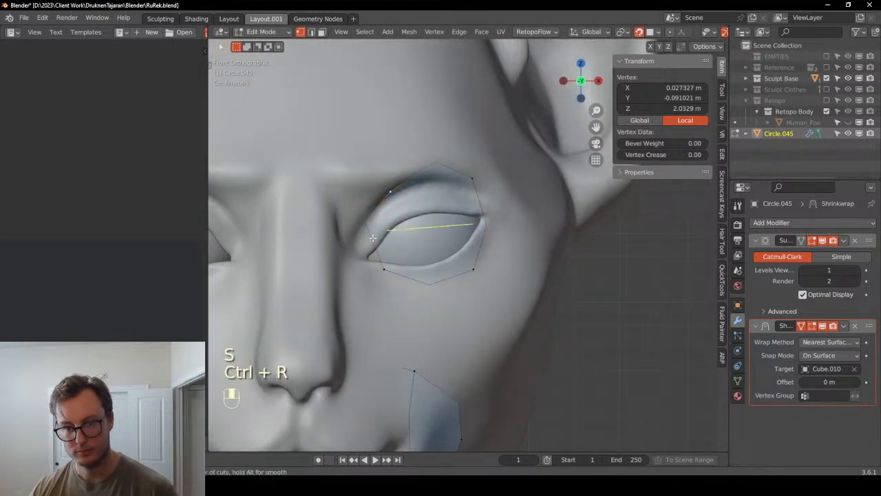
double_click(374, 237)
key(ctrl+r)
double_click(434, 162)
click(422, 216)
key(x)
click(448, 224)
- Move the ring's inner vertices to the inner corner of the eye and the inner part of the upper lid
click(359, 224)
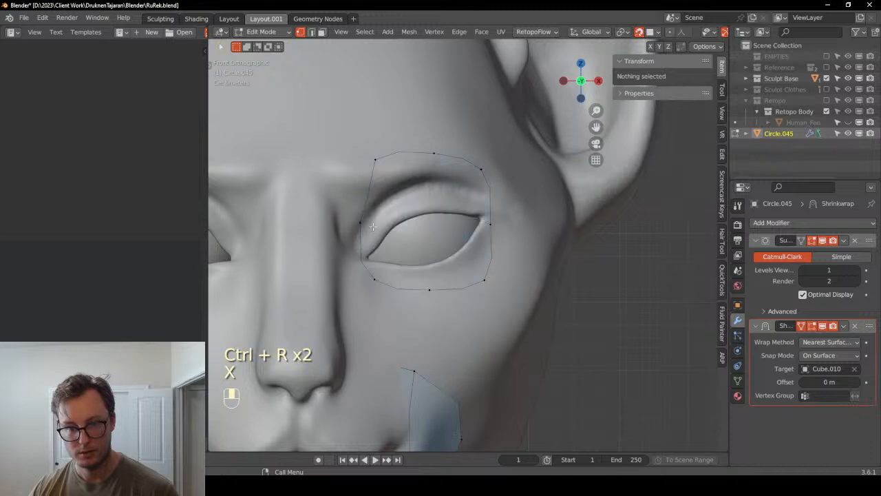
key(g)
click(369, 276)
click(390, 205)
key(g)
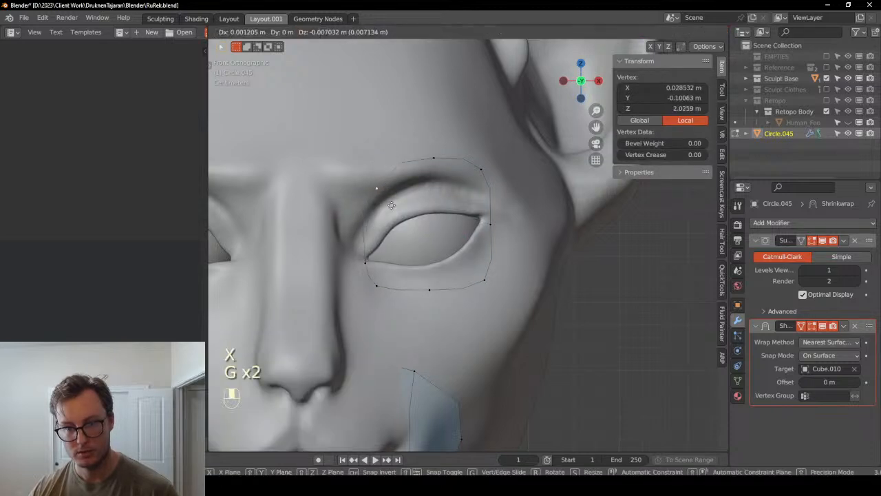
click(411, 237)
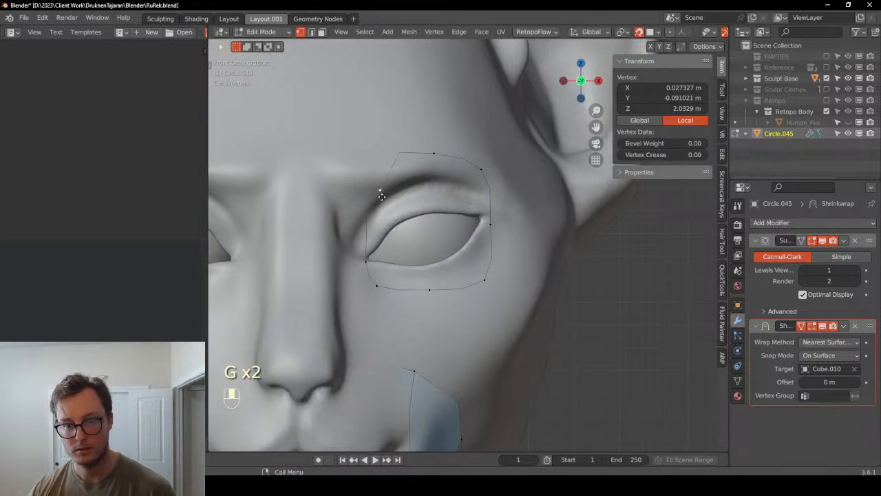
key(g)
click(402, 258)
click(368, 274)
key(g)
click(357, 266)
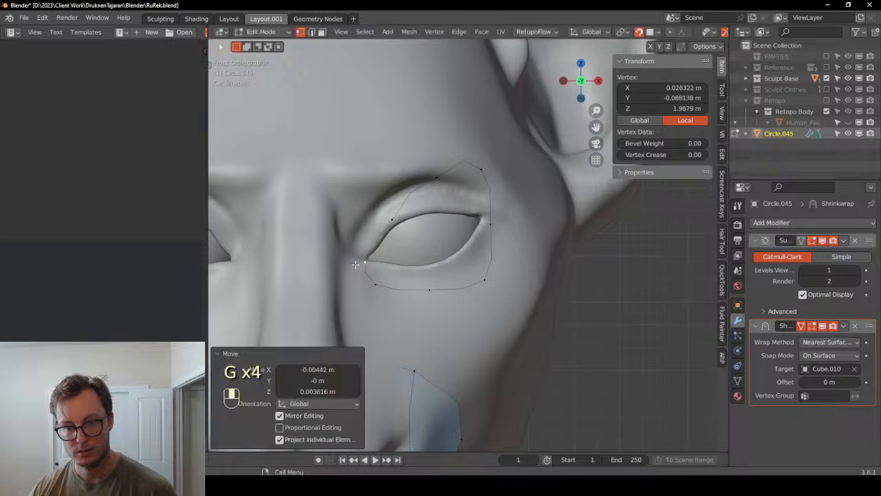
- Move the ring's lower and outer vertices onto the lower eyelid edge and the outer corner of the eye
click(386, 289)
key(g)
click(410, 260)
click(435, 284)
key(g)
click(446, 260)
click(485, 278)
key(g)
click(472, 211)
click(487, 210)
key(g)
click(475, 217)
click(481, 168)
key(g)
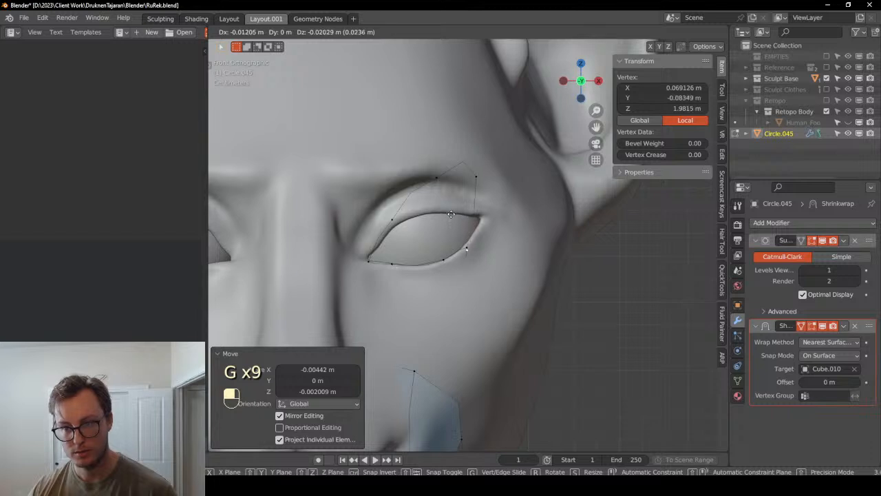
click(451, 214)
- Move the ring's remaining upper vertices down along the edge of the upper eyelid
click(478, 174)
key(g)
click(456, 234)
click(430, 183)
key(g)
click(433, 239)
click(462, 221)
key(g)
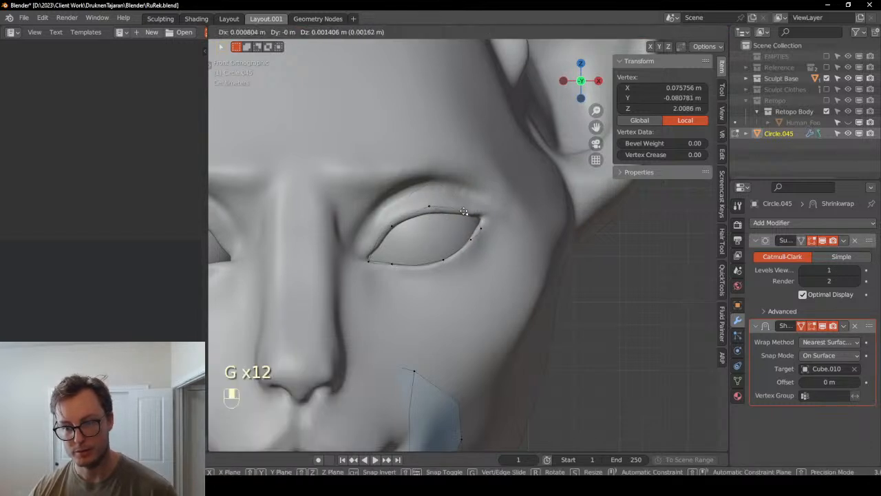
click(468, 212)
- Leave Edit Mode and save the file
scroll(509, 220, down, 7)
key(Tab)
middle_drag(514, 267, 452, 276)
ctrl+drag(452, 277, 454, 305)
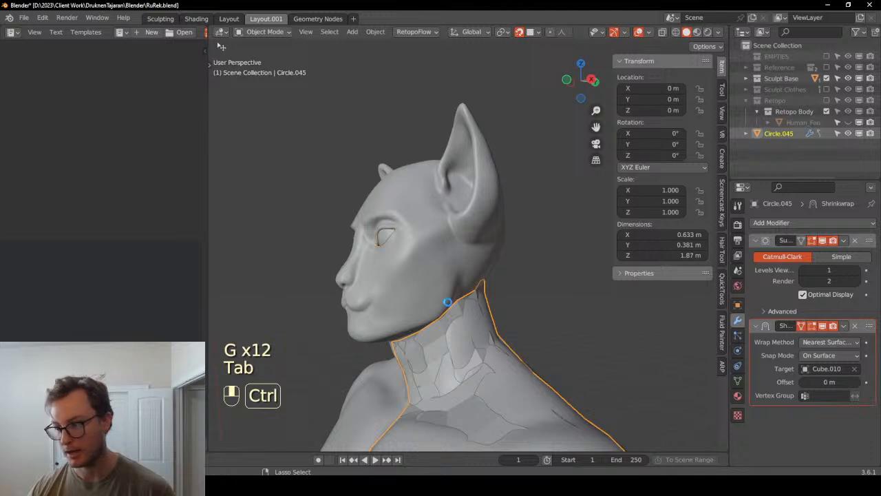
scroll(458, 253, down, 4)
key(ctrl+s)
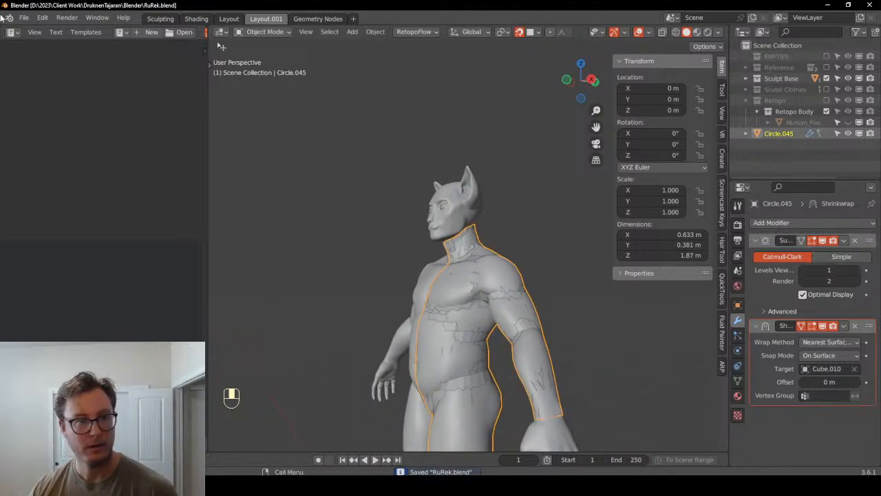
- Apply the Emerald theme preset and close the preferences
click(23, 17)
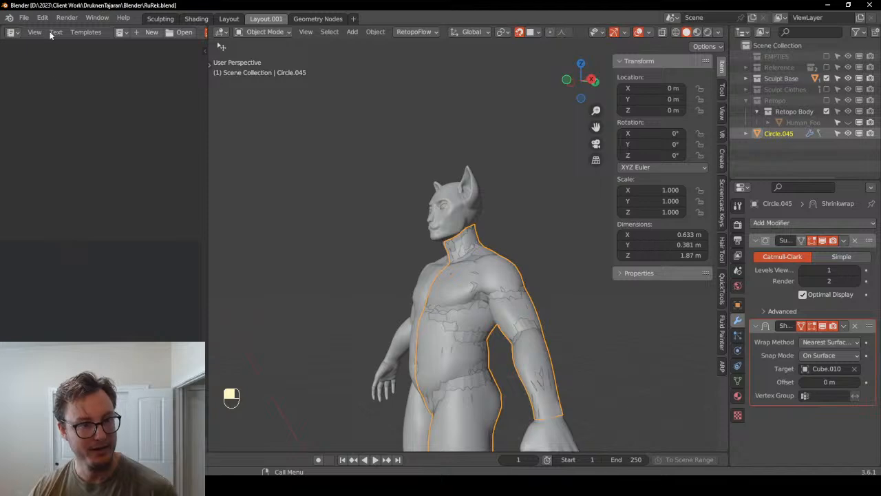
click(42, 17)
click(66, 183)
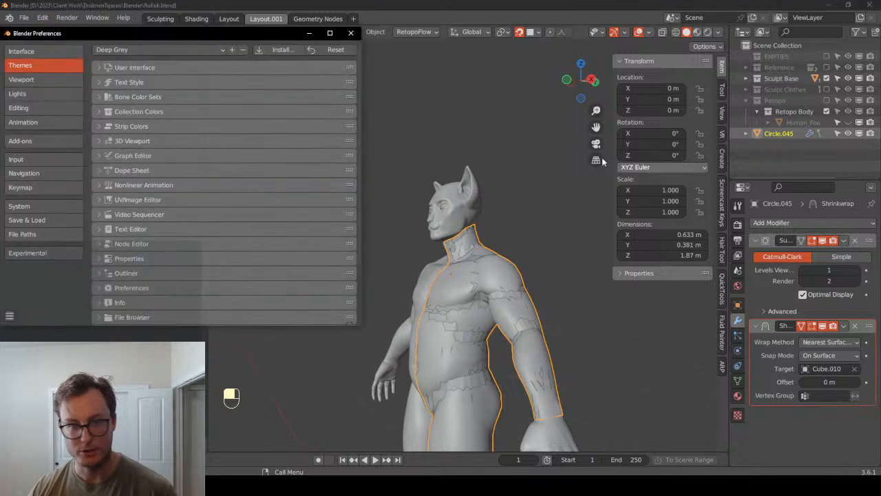
click(165, 49)
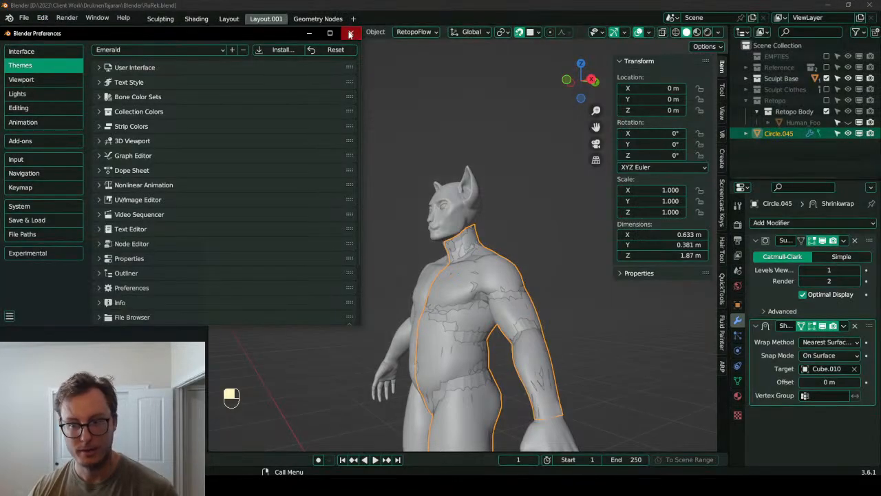
click(350, 33)
- Save the file and shade the retopology mesh smooth
scroll(448, 246, up, 6)
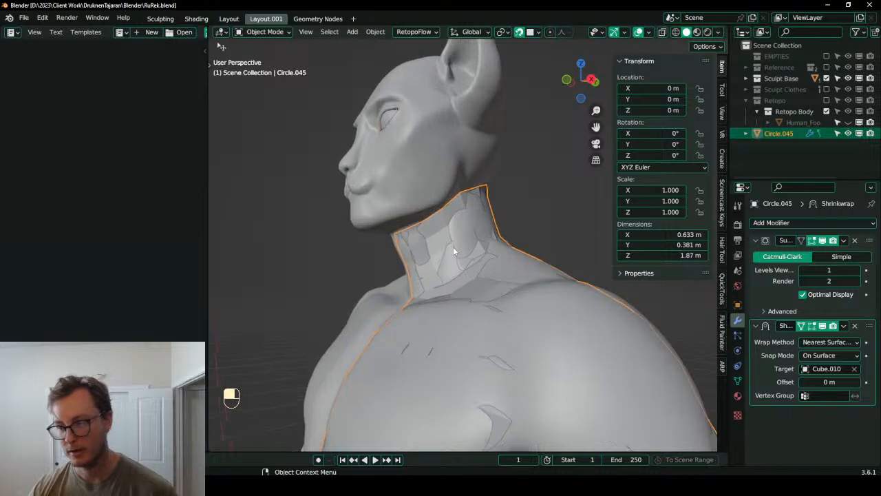
middle_drag(427, 251, 440, 262)
key(ctrl+s)
right_click(440, 262)
click(441, 261)
- Apply the Subdivision and Shrinkwrap modifiers on the retopology mesh
click(843, 241)
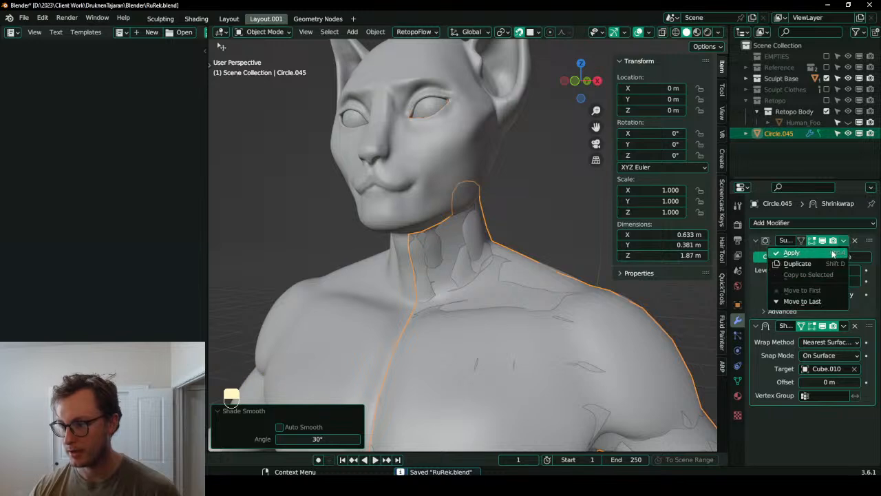
click(833, 254)
click(845, 241)
click(832, 256)
- Enter Edit Mode and move the eye loop's inner and outer corner vertices onto the sculpted eye corners in front view
key(Tab)
middle_drag(386, 227, 413, 181)
scroll(331, 205, up, 6)
scroll(413, 180, up, 5)
shift+middle_drag(475, 110, 440, 225)
click(451, 133)
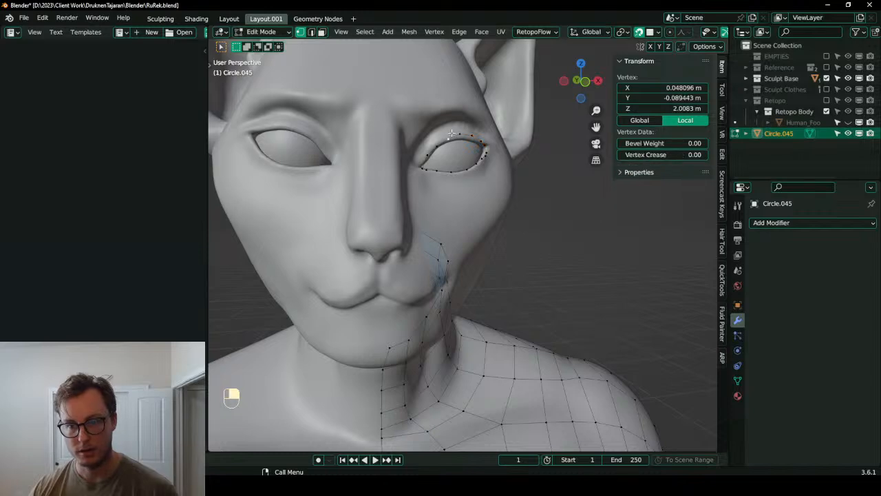
key(KP_1)
scroll(393, 139, up, 8)
shift+middle_drag(290, 138, 400, 411)
key(g)
right_click(320, 279)
click(327, 277)
key(g)
click(324, 274)
click(523, 196)
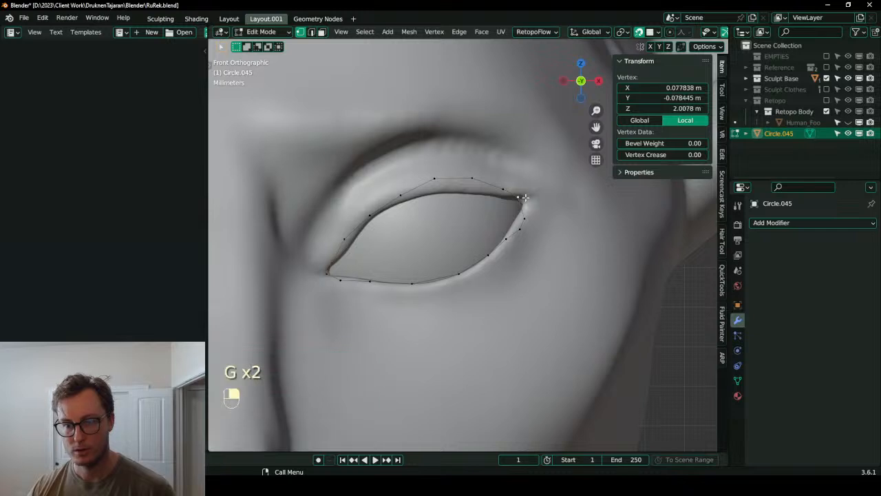
key(g)
click(542, 199)
- Select the lower-lid path from corner to corner and distribute its vertices evenly with LoopTools Space
ctrl+click(332, 271)
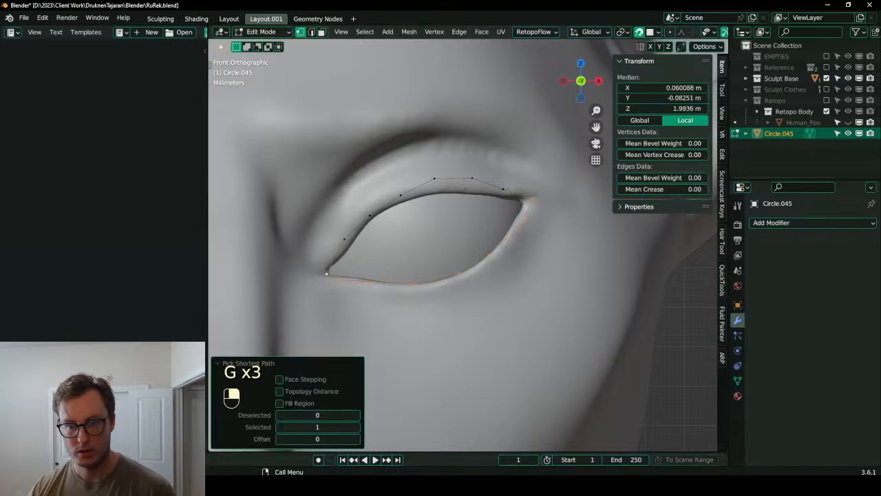
key(ctrl+z)
ctrl+click(332, 275)
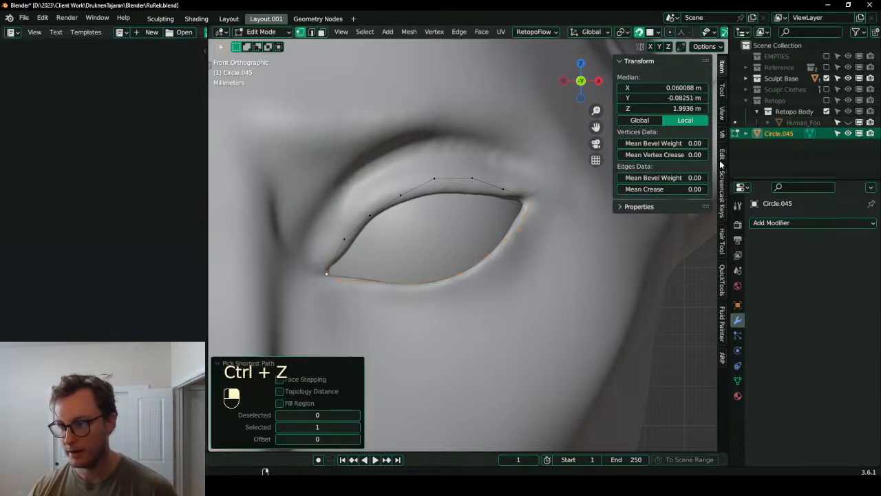
click(722, 153)
click(652, 152)
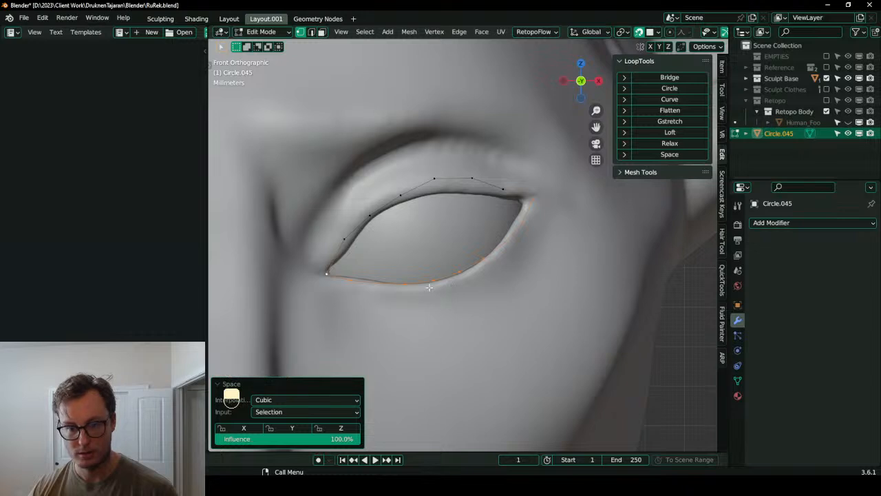
- Move the inner corner vertex and the inner lower-lid vertices just outside the sculpted eyelid edge
key(g)
click(431, 293)
key(g)
click(348, 286)
key(g)
click(305, 276)
key(g)
click(358, 284)
key(g)
click(378, 292)
key(g)
click(403, 291)
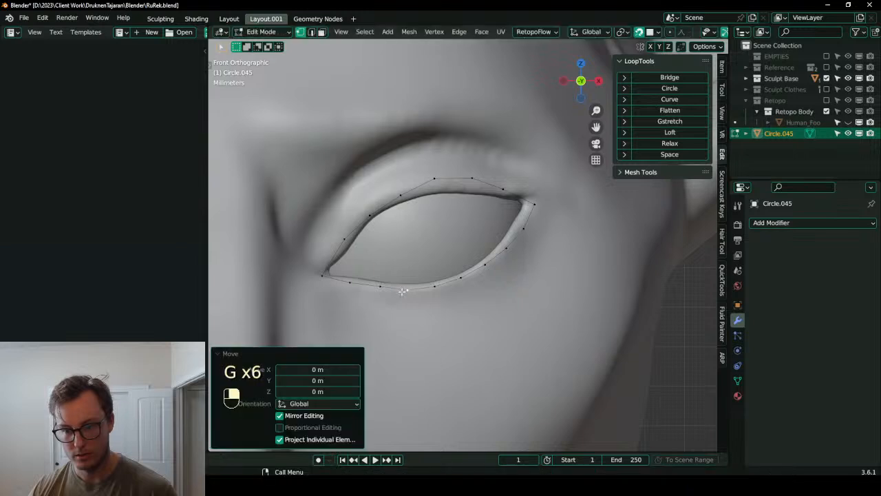
- Pull the eye loop's outer corner and the two vertices below it in closer to the eyelid edge
key(g)
click(521, 227)
key(g)
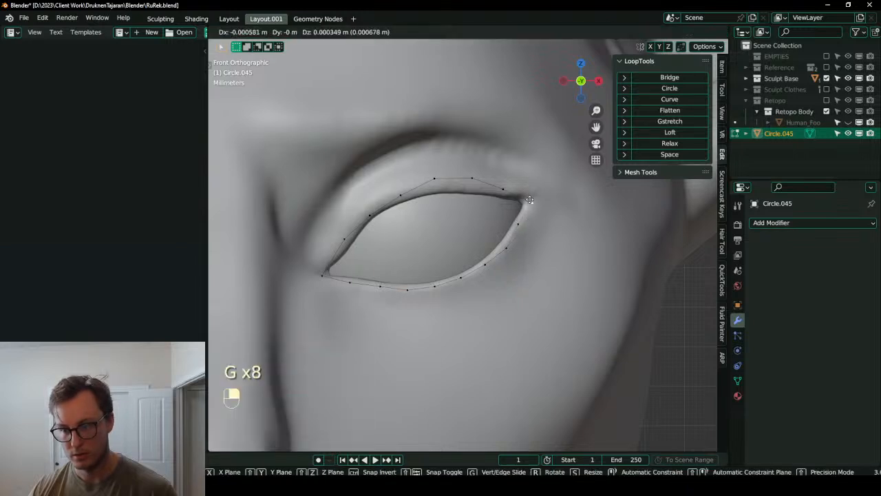
click(525, 199)
key(g)
click(511, 245)
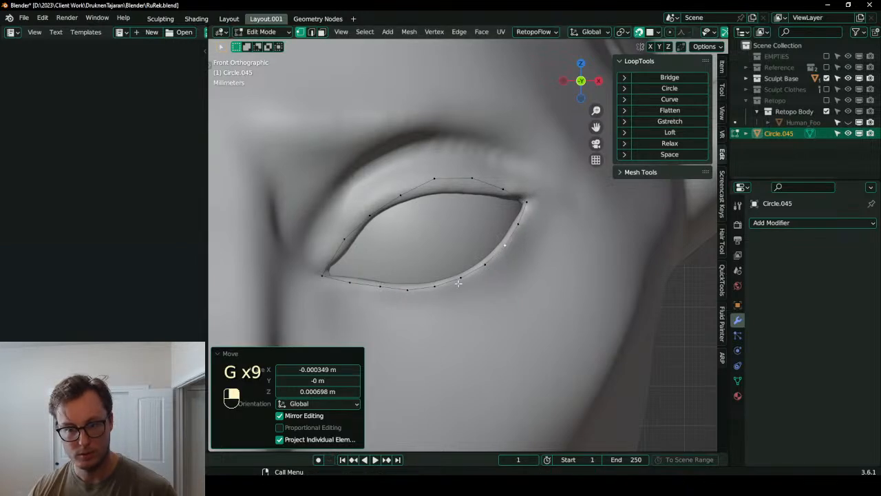
- Select the adjusted lower-lid path again and even out its vertex spacing with LoopTools Space
click(320, 279)
ctrl+click(545, 202)
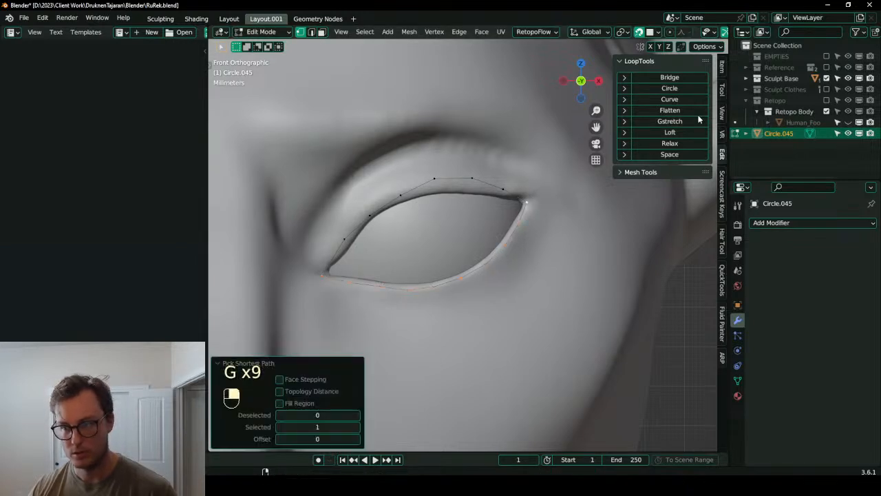
click(671, 154)
- Turn on the Statistics overlay and select the lower-lid and upper-lid paths in turn to compare their vertex counts
click(318, 274)
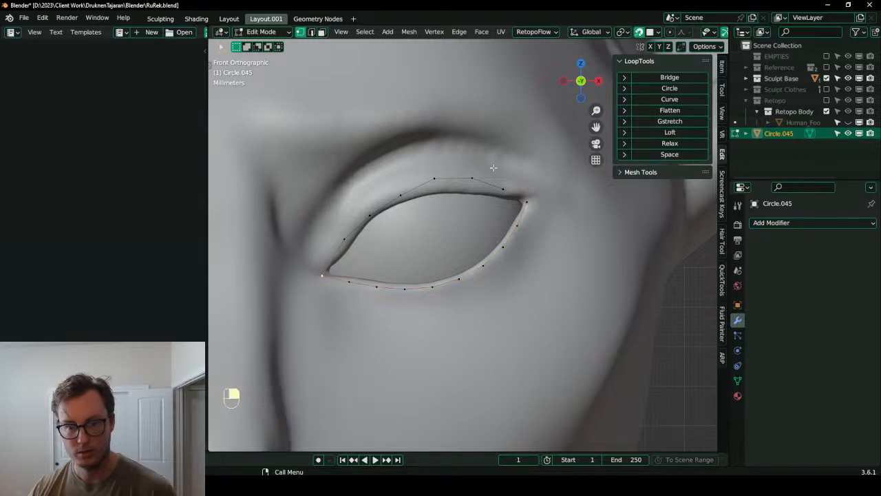
ctrl+click(529, 191)
key(ctrl+z)
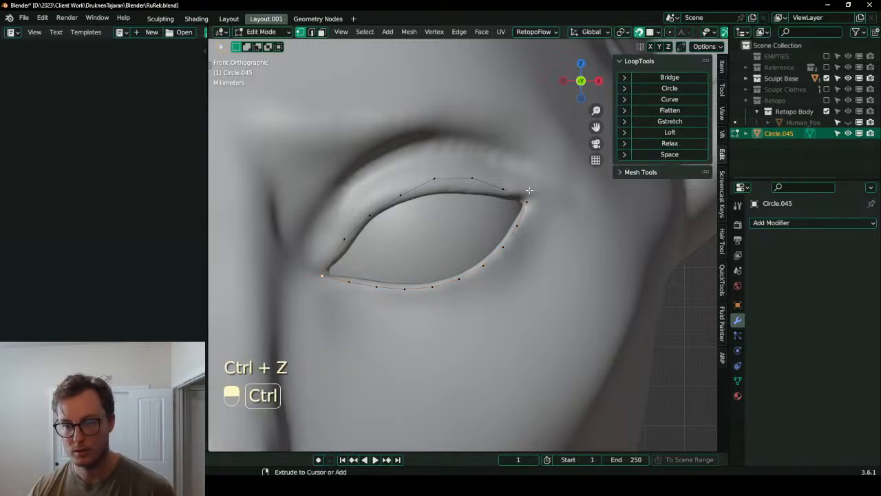
scroll(710, 36, down, 3)
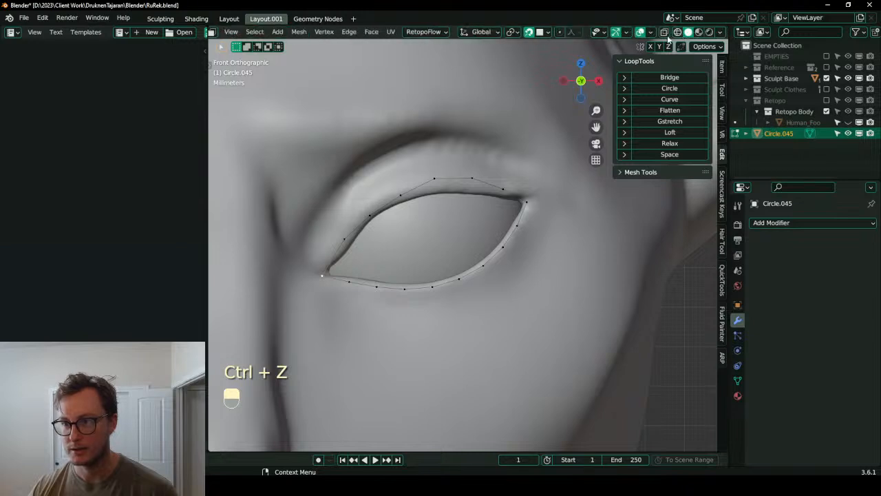
click(651, 32)
click(583, 121)
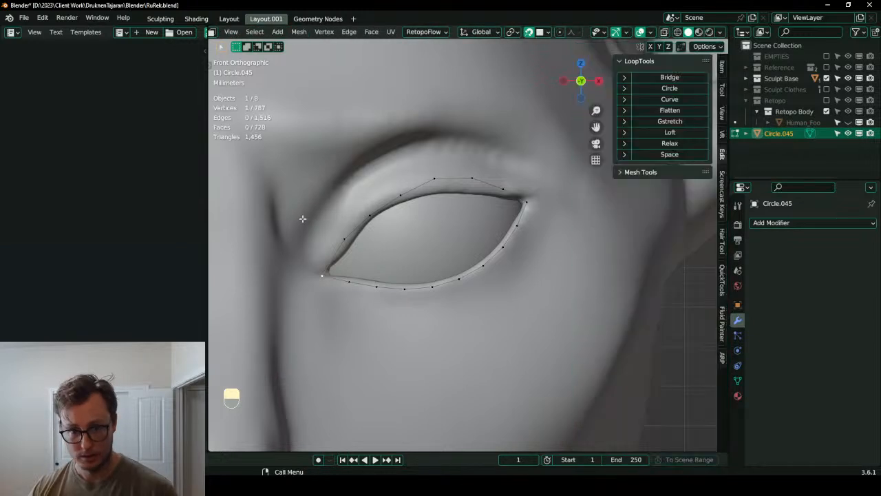
ctrl+click(524, 199)
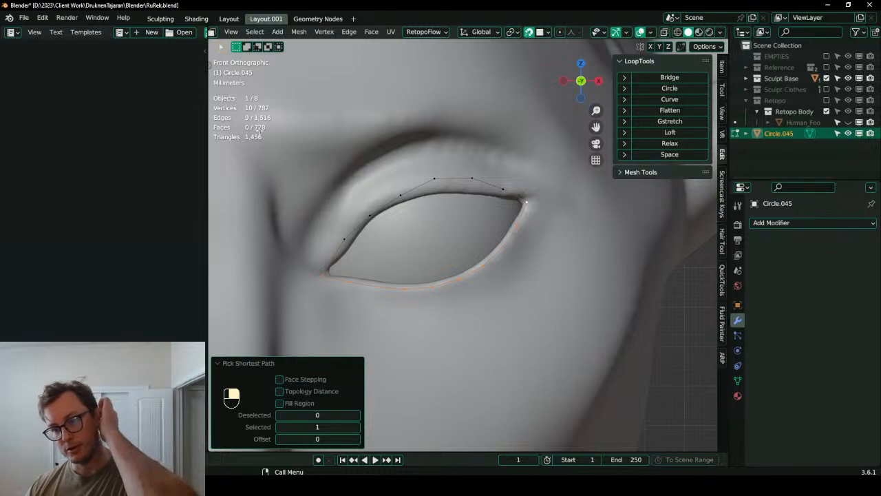
click(323, 275)
ctrl+click(529, 201)
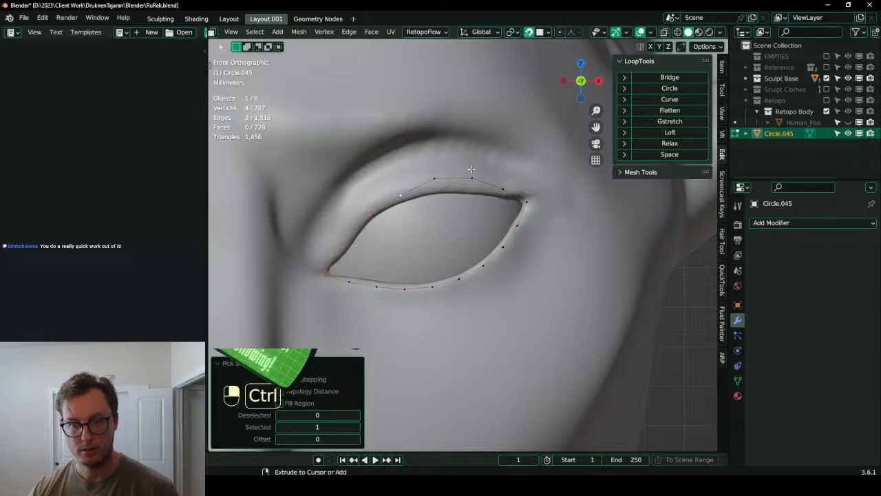
- Shift both corner vertices up onto the upper lid and move the adjacent lower-lid vertices into the eye corners
click(321, 275)
key(g)
click(322, 254)
key(g)
click(348, 291)
click(349, 291)
key(g)
click(319, 283)
click(524, 221)
key(g)
click(536, 198)
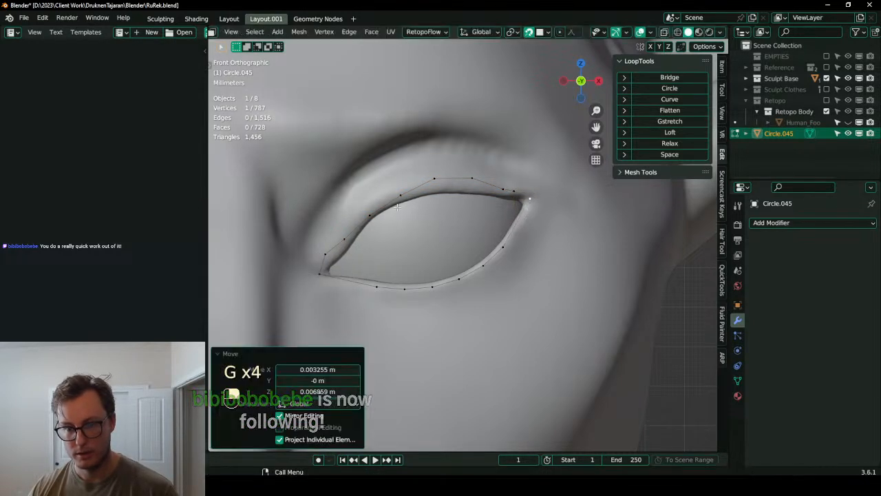
- Select the lower-lid path between the new corners, then apply LoopTools Space and Relax to it
click(323, 256)
ctrl+click(471, 275)
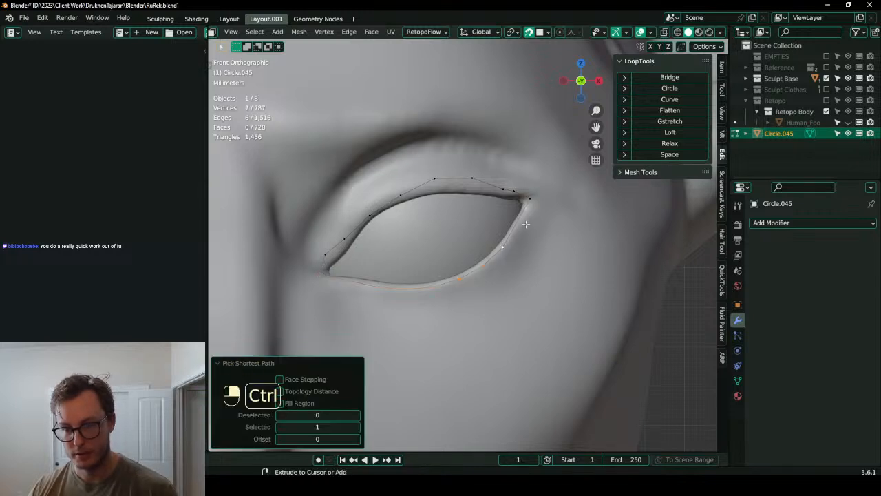
click(670, 155)
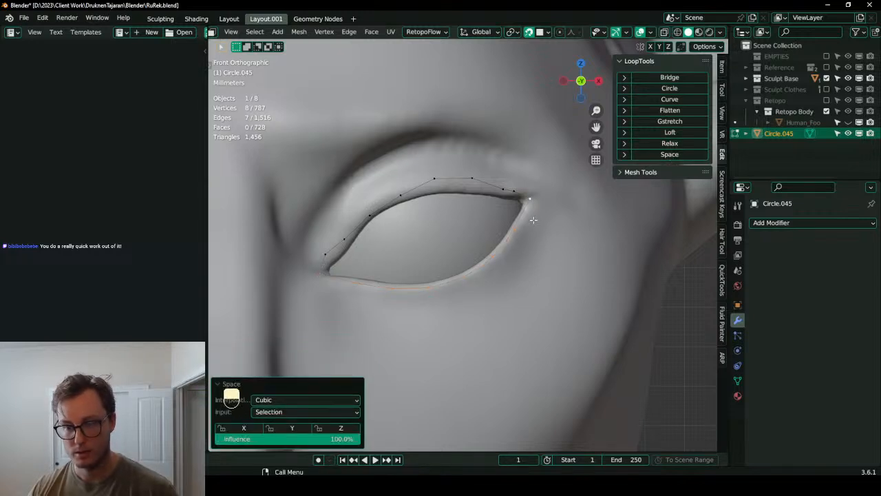
click(664, 147)
key(g)
click(701, 144)
click(681, 146)
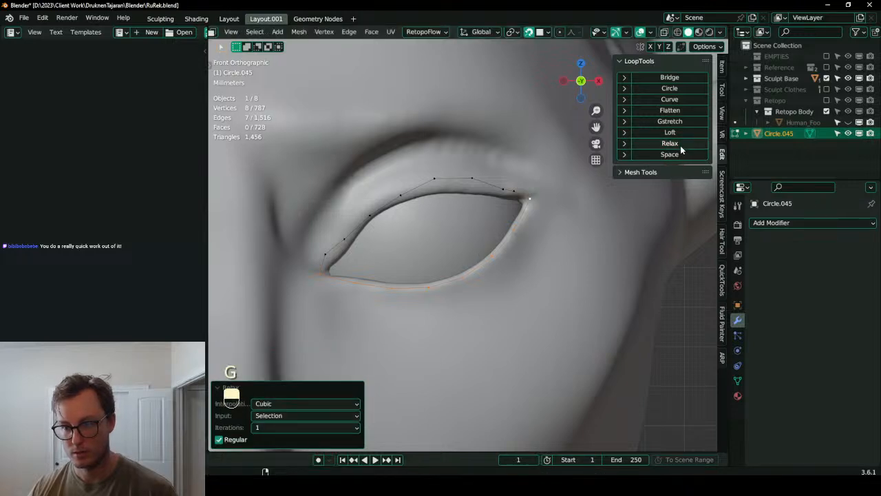
key(g)
click(348, 314)
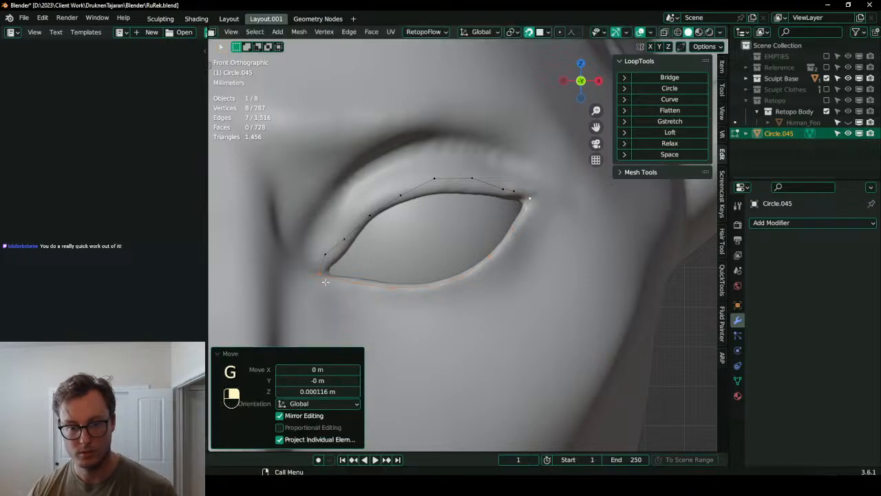
- Select the upper-lid path from the inner to the outer corner and distribute its vertices evenly with LoopTools Space
click(320, 274)
ctrl+click(413, 181)
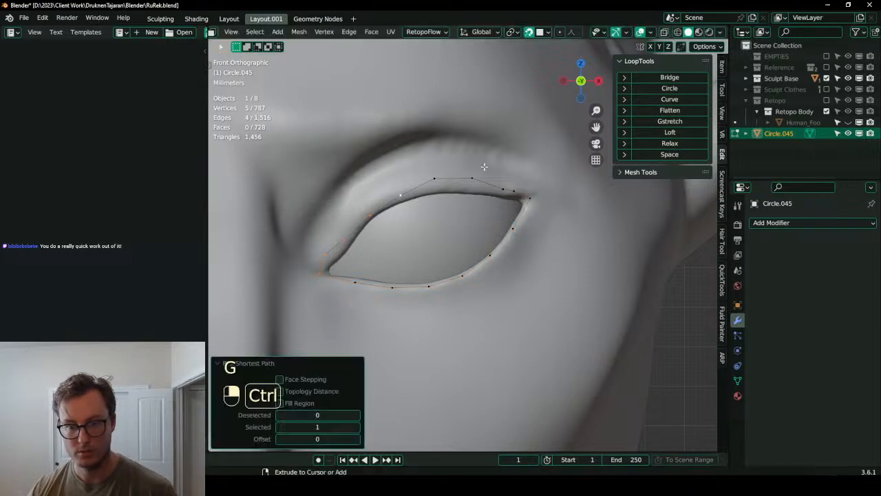
ctrl+click(525, 196)
click(670, 155)
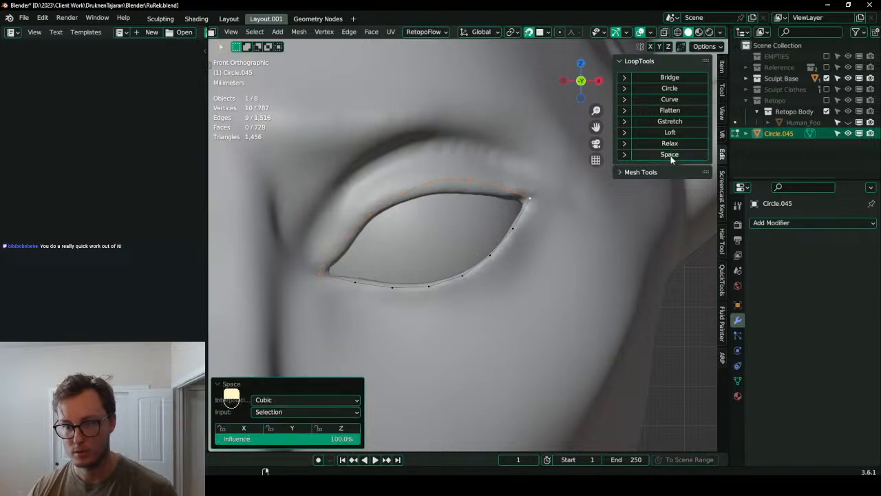
- Move the inner corner vertex and the inner half of the upper-lid vertices onto the sculpted eyelid edge
click(329, 255)
key(g)
click(333, 257)
click(320, 274)
key(g)
click(323, 275)
click(355, 230)
key(g)
click(352, 232)
click(378, 212)
key(g)
click(376, 209)
right_click(401, 194)
key(g)
click(402, 197)
right_click(430, 185)
key(g)
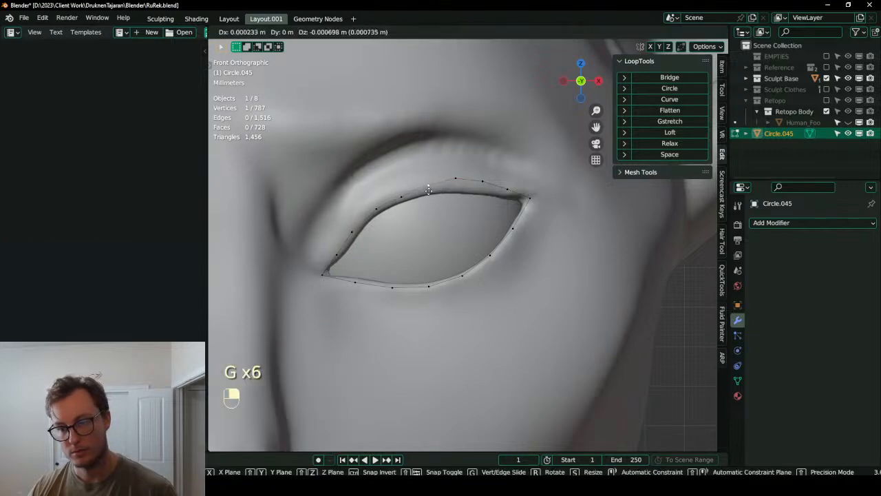
click(429, 192)
- Move the outer half of the upper-lid vertices down onto the sculpted eyelid edge
key(g)
right_click(456, 193)
right_click(456, 180)
key(g)
click(456, 188)
right_click(481, 183)
key(g)
click(479, 193)
right_click(508, 189)
key(g)
click(510, 192)
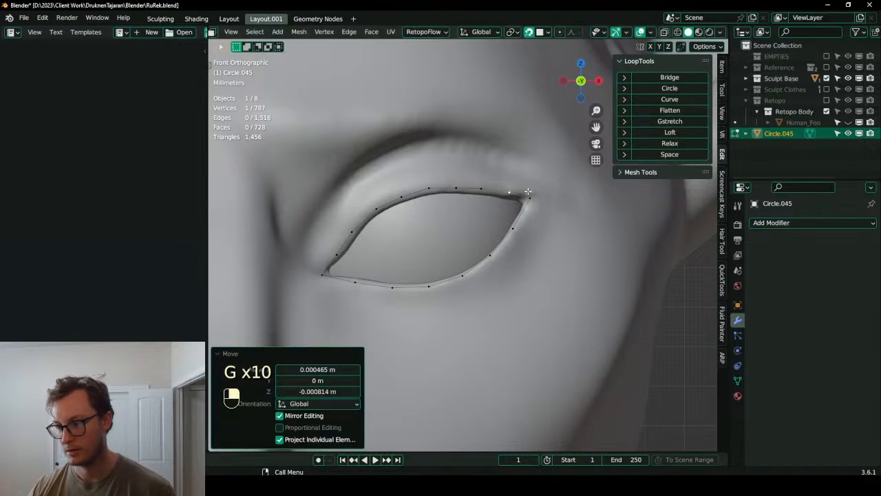
right_click(528, 195)
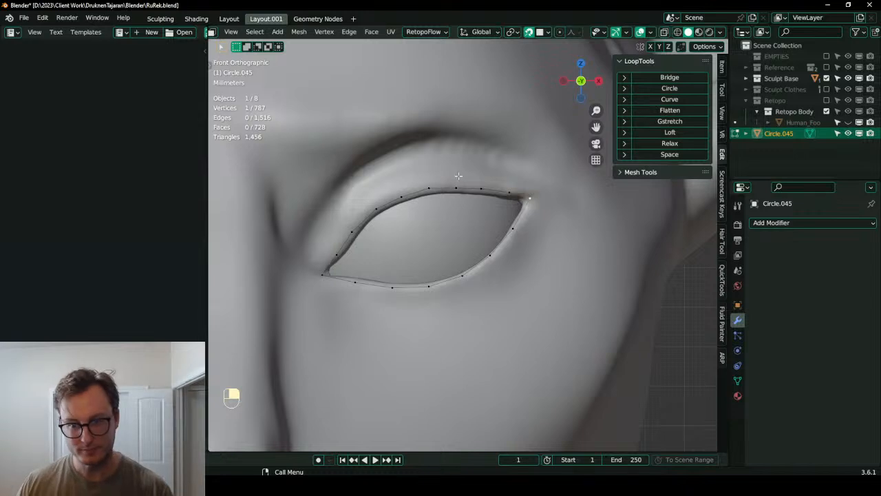
- Select the whole linked eye loop and snap it onto the sculpt surface with a tiny move
key(l)
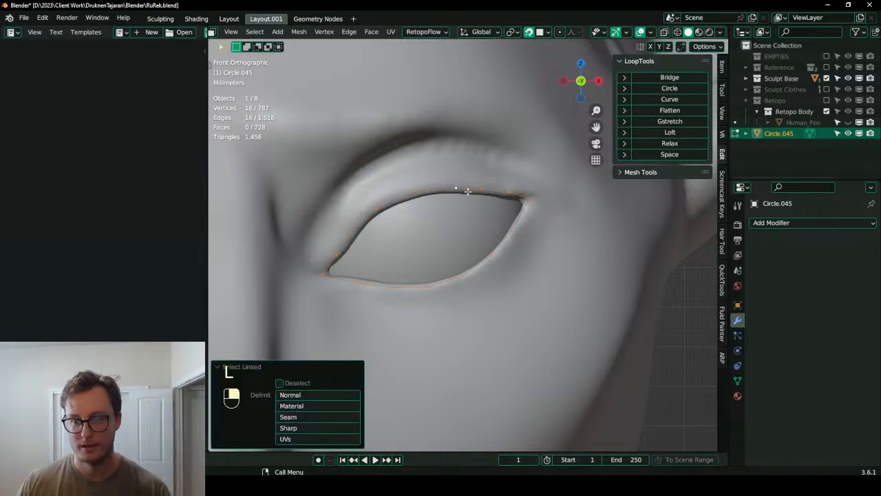
key(shift+Tab)
key(shift+Tab)
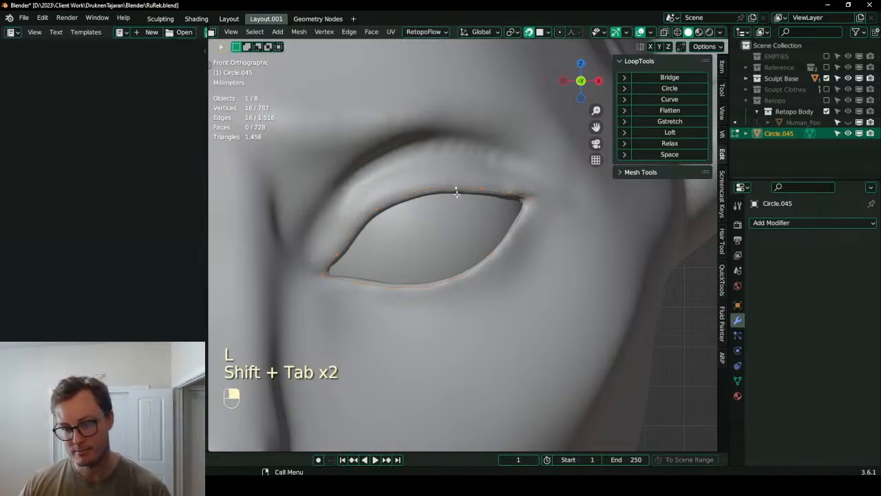
key(g)
click(458, 192)
- Extrude the eye loop and scale the new ring outward to about 1.42
scroll(435, 218, down, 5)
scroll(435, 217, up, 4)
key(e)
key(s)
click(474, 121)
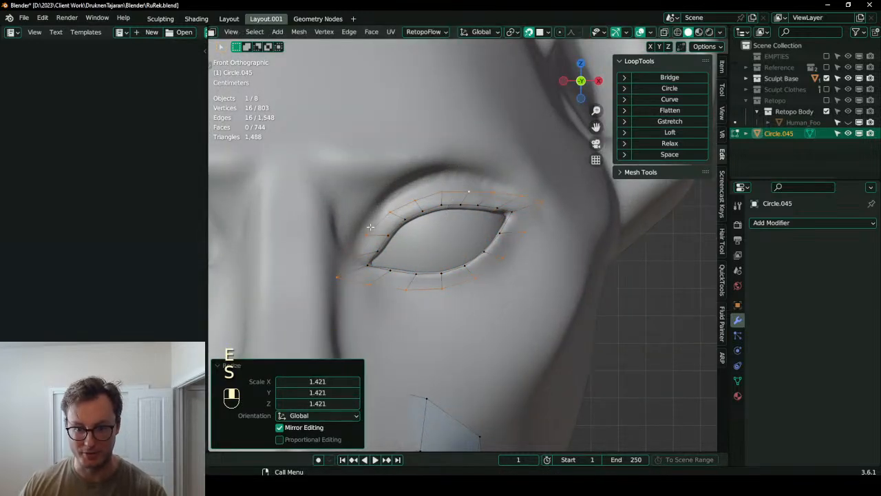
- Move the new ring's upper vertices from the nose side to mid-lid up toward the eyelid crease
click(388, 207)
key(g)
click(427, 190)
key(g)
click(421, 178)
click(440, 190)
key(g)
click(435, 168)
- Raise the new ring's upper vertices toward the temple and adjust its outer corner vertex along the eyelid crease
click(469, 191)
key(g)
click(469, 173)
click(500, 202)
key(g)
click(499, 185)
click(525, 199)
key(g)
click(520, 193)
click(547, 198)
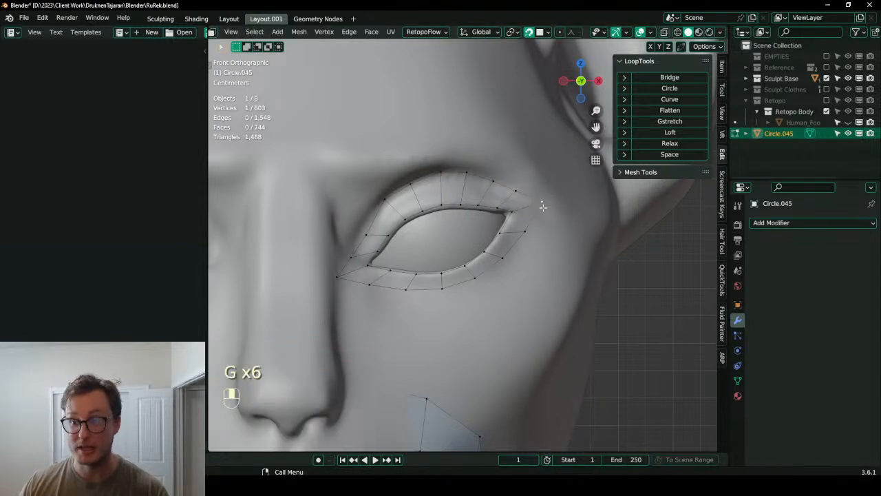
key(g)
click(538, 203)
click(512, 185)
key(g)
click(507, 180)
- Reposition the ring's vertices around the inner eye corner, pulling the corner vertex in closer to the eye
click(460, 182)
key(g)
click(365, 231)
click(355, 248)
key(g)
click(352, 255)
click(337, 276)
key(g)
click(350, 274)
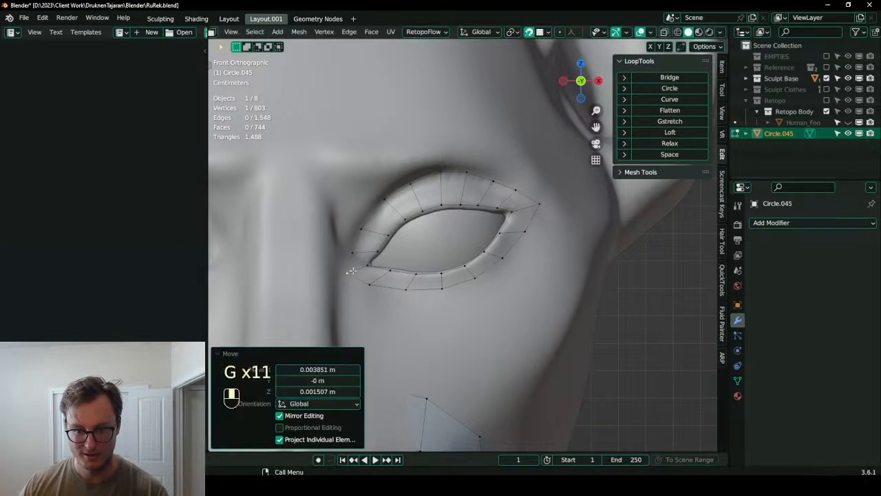
key(g)
click(370, 287)
key(ctrl+z)
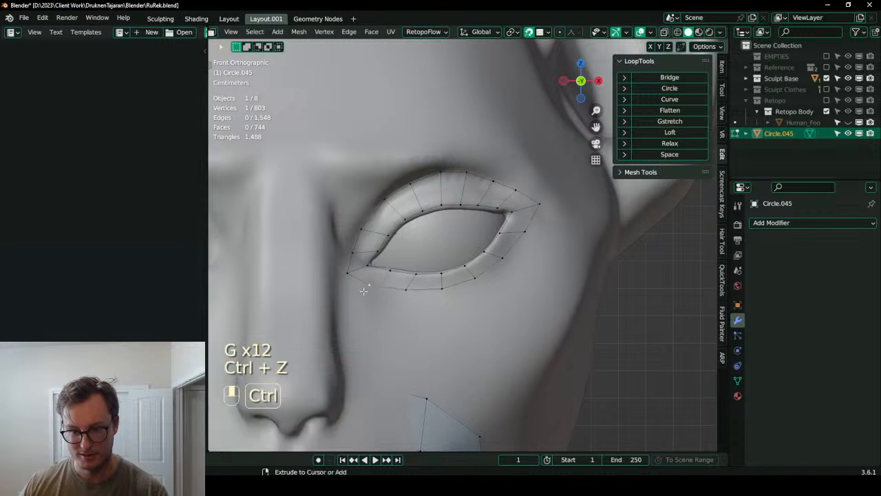
- Pull the outer ring's vertices around and just above the inner eye corner closer to the eye
key(g)
click(360, 268)
key(g)
click(356, 250)
key(g)
click(363, 223)
- Relax and evenly space the ring's upper arc from inner to outer eye corner, and snap it to the sculpt
click(351, 250)
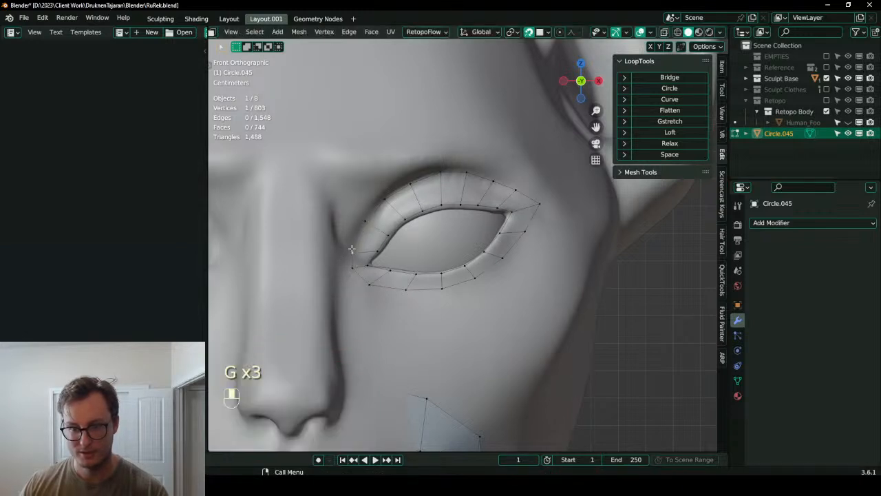
ctrl+click(444, 169)
ctrl+click(542, 202)
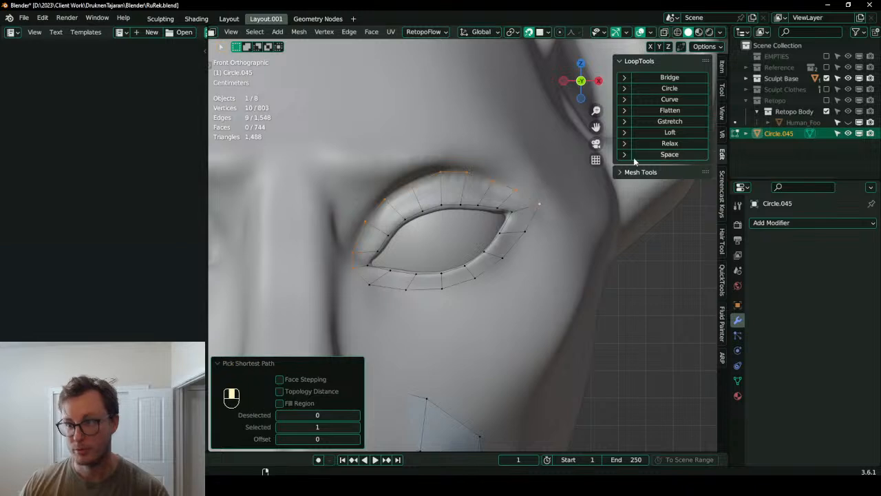
click(639, 146)
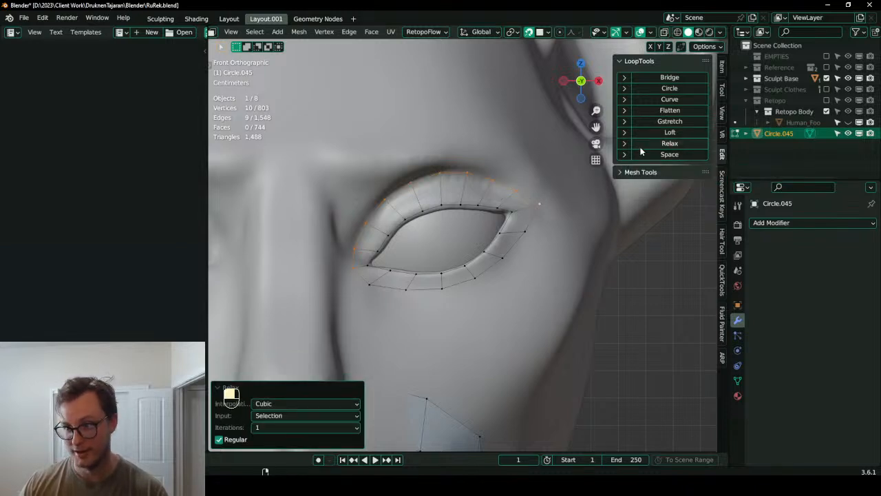
click(641, 154)
key(g)
click(440, 198)
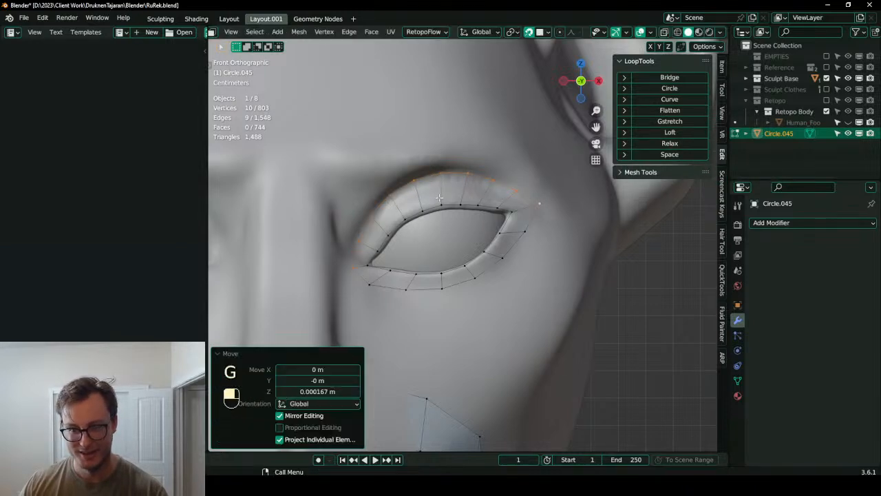
- Relax the ring's lower arc between the eye corners and nudge the inner corner vertex closer to the eye
click(350, 290)
ctrl+click(419, 299)
click(348, 287)
ctrl+click(440, 296)
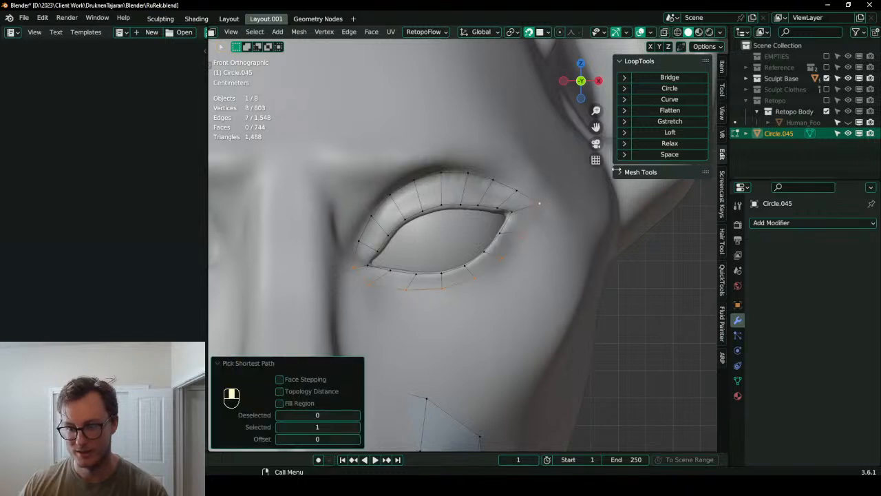
click(667, 143)
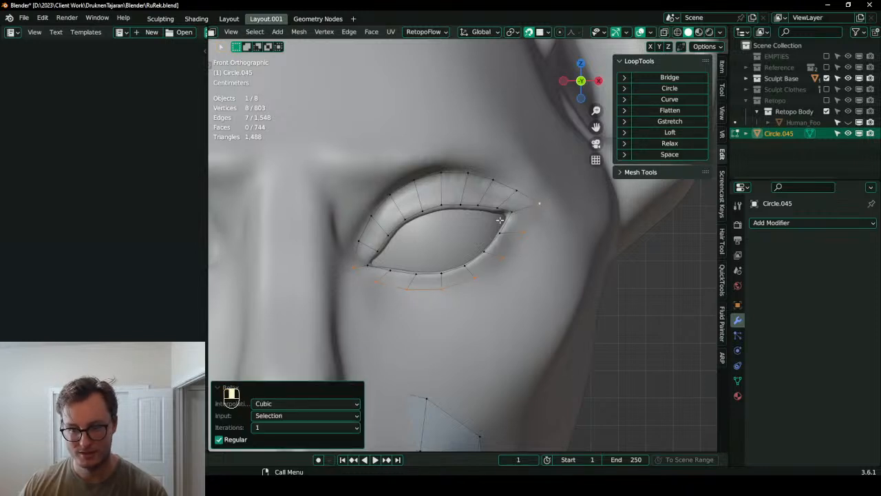
click(538, 210)
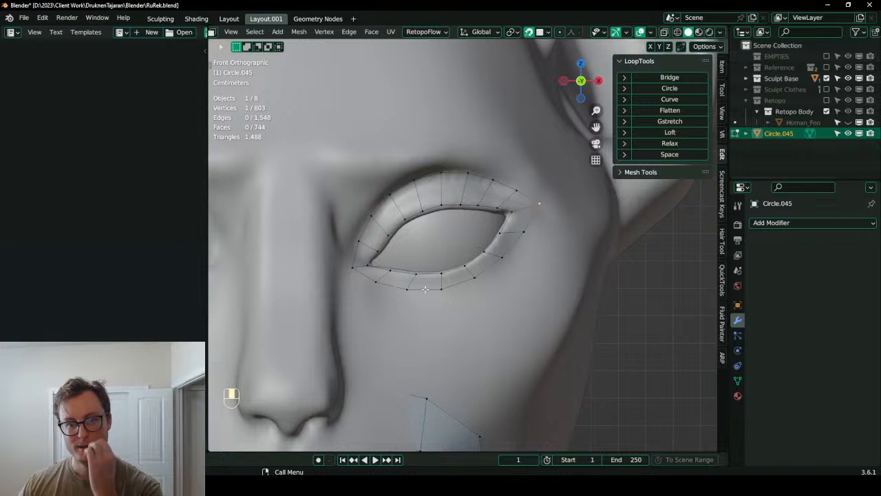
key(g)
click(366, 230)
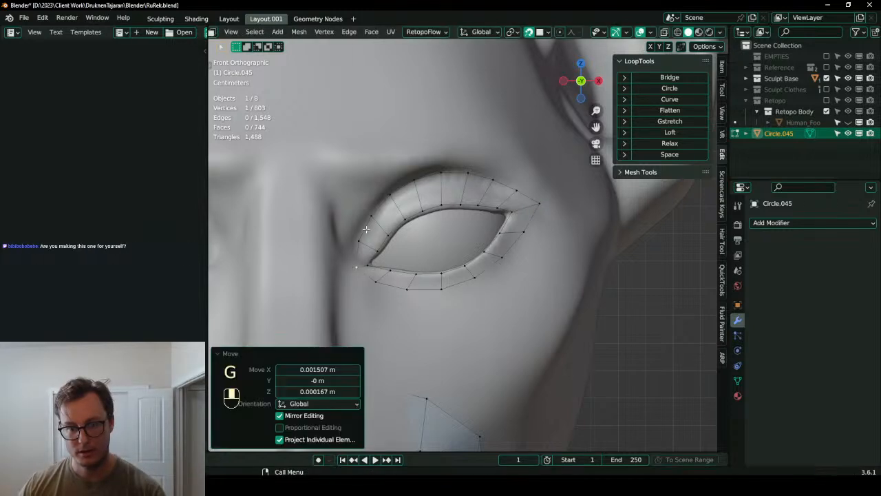
- Extrude the ring's five vertices around the inner eye corner and flatten them onto the face centreline with X scale 0 about the 3D cursor
click(386, 196)
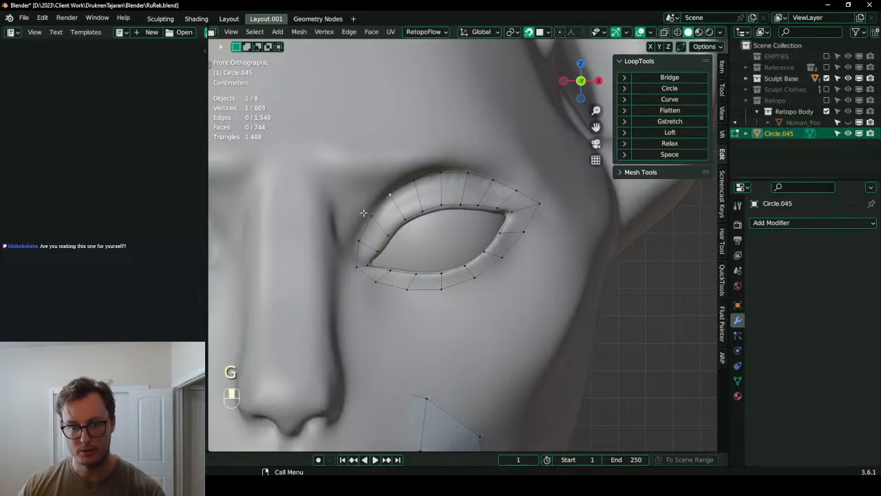
ctrl+click(369, 283)
key(e)
right_click(378, 237)
shift+middle_drag(375, 213, 452, 207)
key(period)
key(6)
key(s)
key(x)
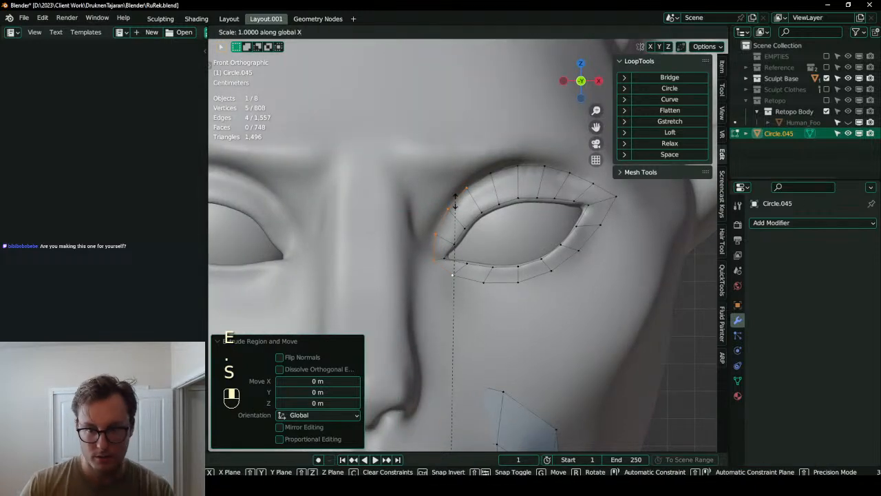
key(0)
key(Return)
- Snap the new centreline edge row to the nose bridge and space its vertices evenly
key(g)
click(426, 205)
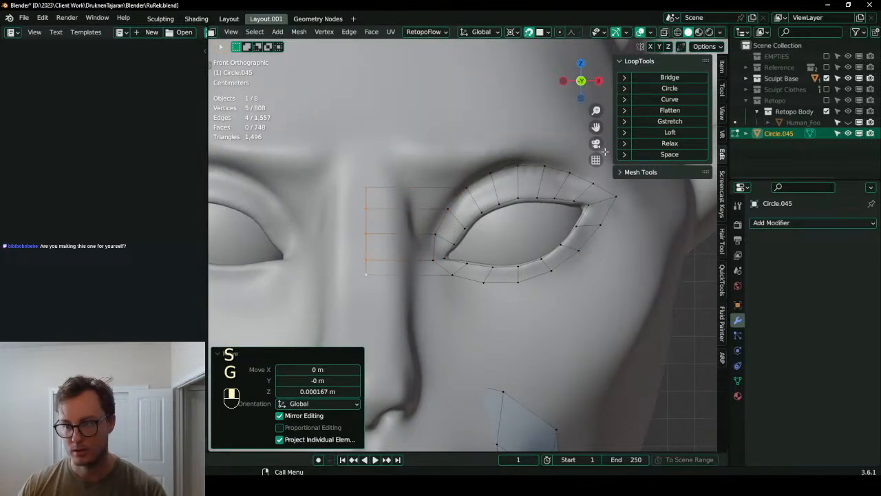
click(668, 154)
- Cut an edge loop through the nose bridge strip and straighten it with X scale 0
key(ctrl+r)
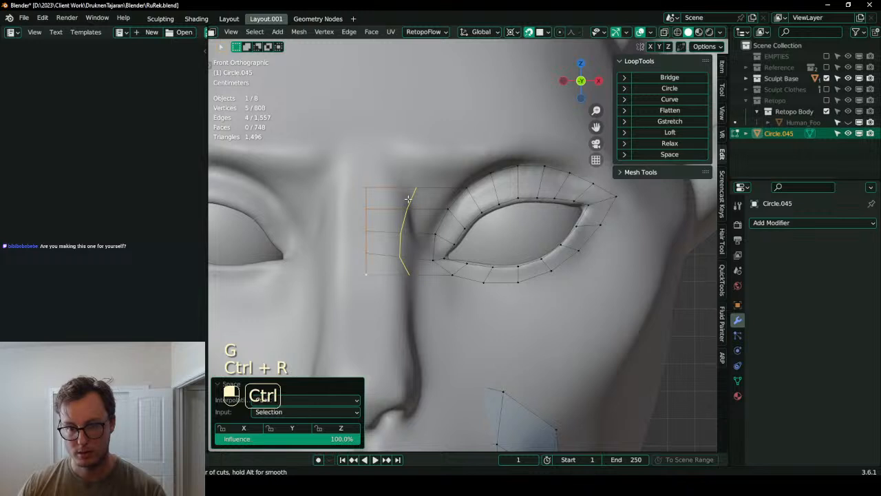
click(407, 217)
key(s)
key(x)
key(0)
click(389, 250)
key(ctrl+z)
key(s)
key(x)
key(0)
click(393, 250)
- Move the straightened loop along X toward the eye, into the crease beside the nose, and snap it to the sculpt
key(g)
key(x)
click(423, 250)
key(g)
click(423, 250)
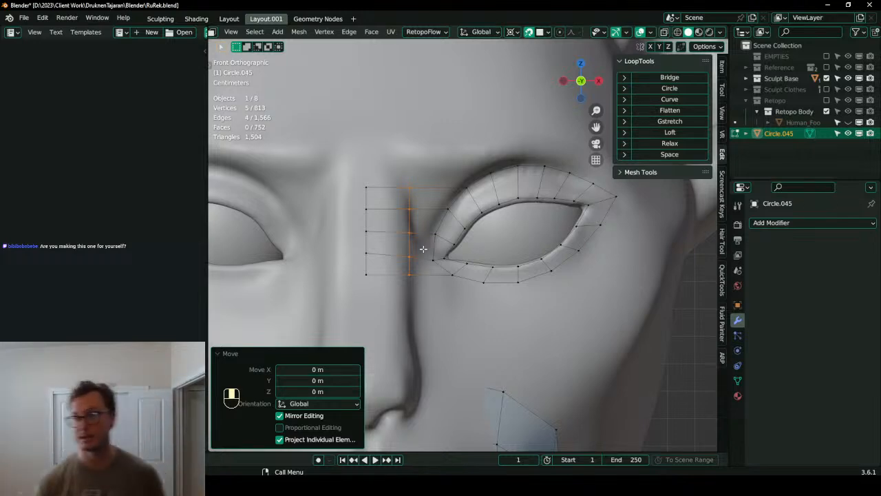
scroll(435, 249, down, 2)
middle_drag(443, 238, 389, 216)
scroll(377, 233, down, 3)
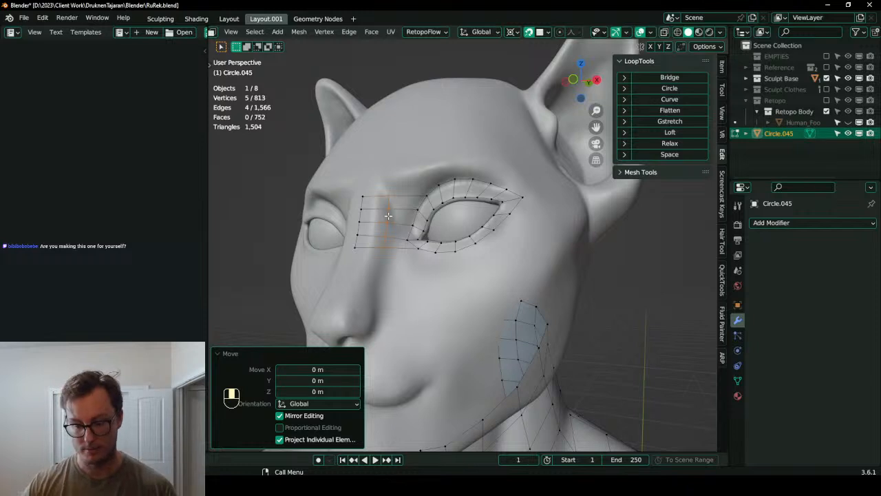
key(KP_1)
scroll(427, 219, up, 5)
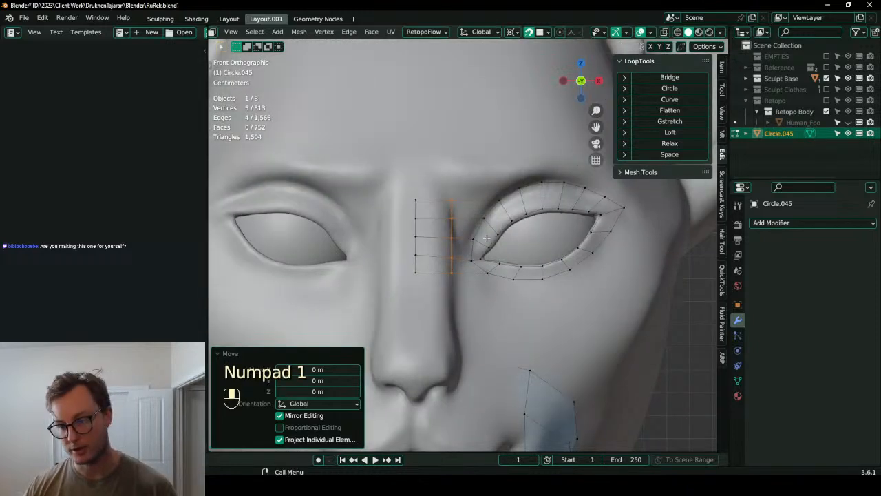
key(g)
click(494, 239)
- Cut a second edge loop between the centreline and the crease loop, and shift it slightly toward the eye
key(ctrl+r)
click(448, 218)
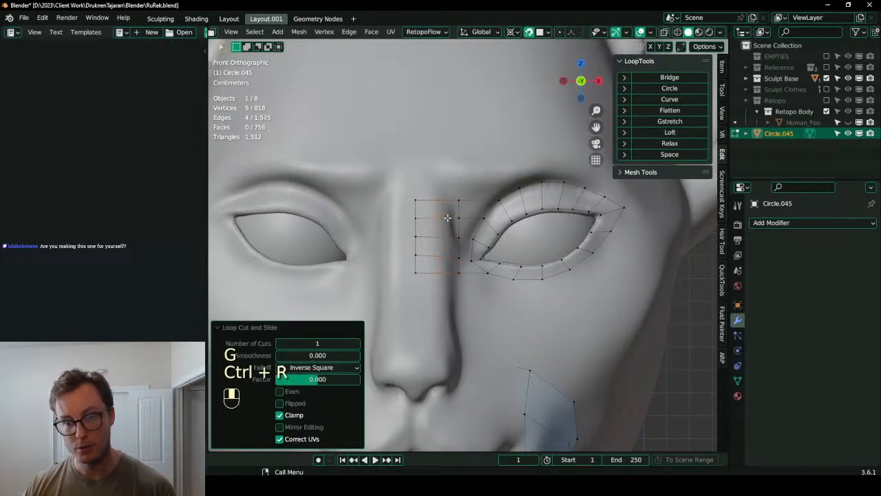
key(g)
click(455, 218)
middle_drag(455, 218, 415, 229)
click(224, 357)
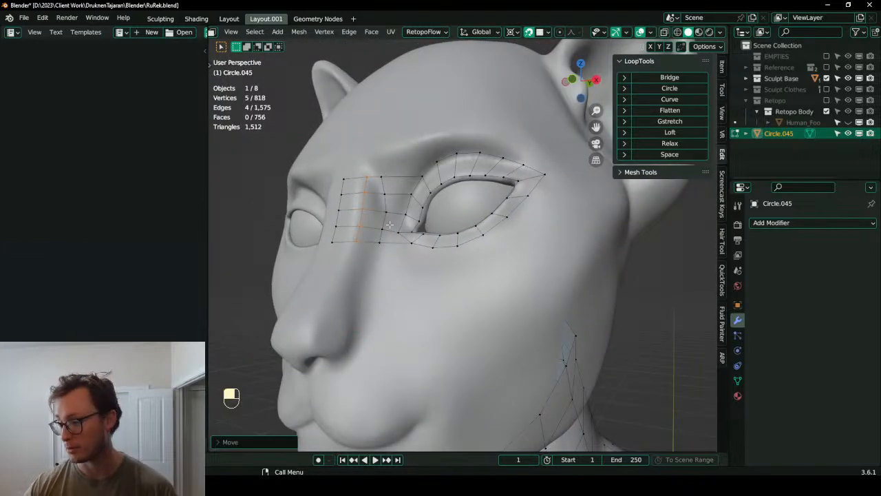
- Move the second loop along X back toward the centreline, onto the edge of the nose bridge, and snap it to the surface
key(KP_Decimal)
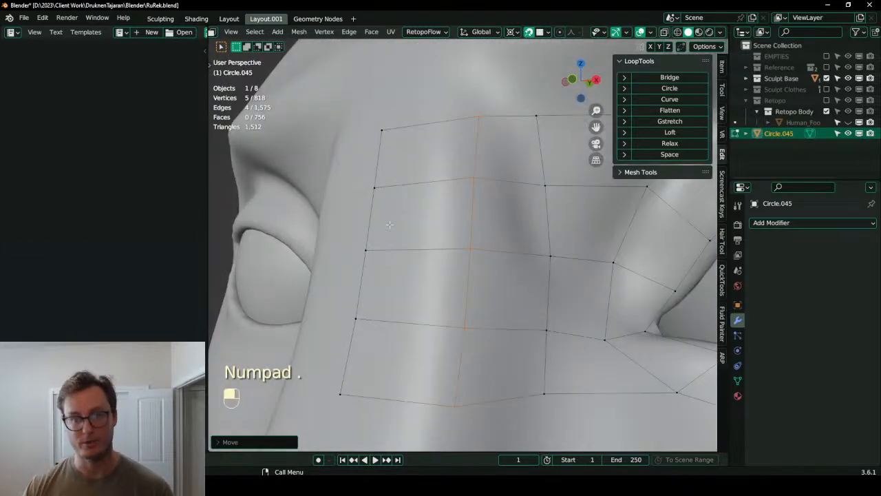
scroll(432, 207, down, 3)
middle_drag(475, 204, 488, 212)
key(g)
key(x)
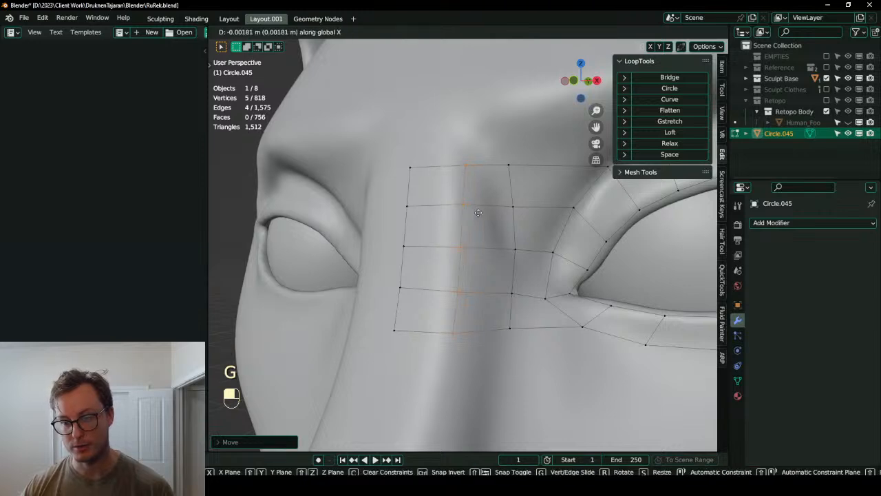
click(478, 208)
scroll(477, 199, down, 4)
key(KP_1)
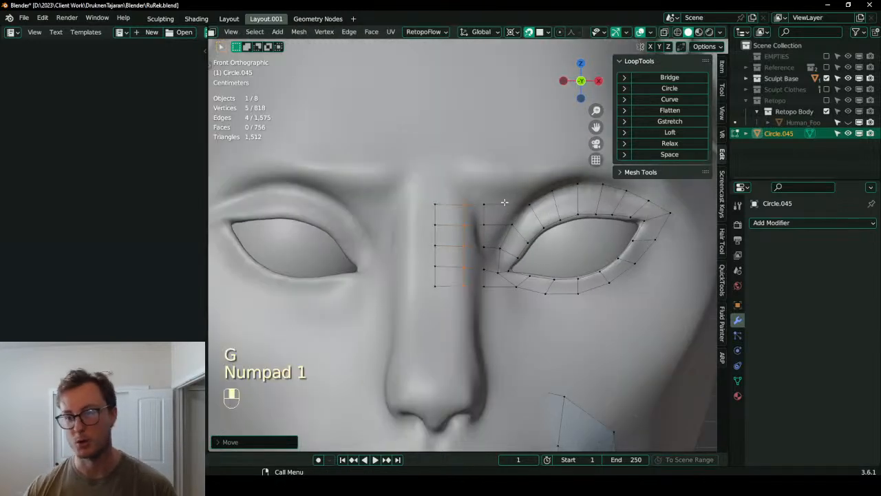
key(g)
click(506, 202)
- Extrude five vertices of the ring's lower arc straight down along Z onto the cheek
shift+middle_drag(539, 202, 425, 231)
scroll(353, 263, up, 1)
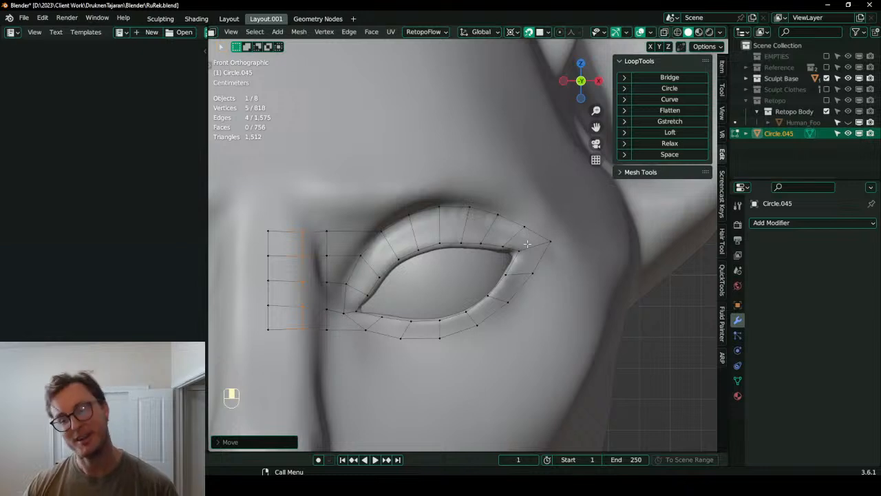
click(365, 338)
shift+middle_drag(366, 338, 377, 304)
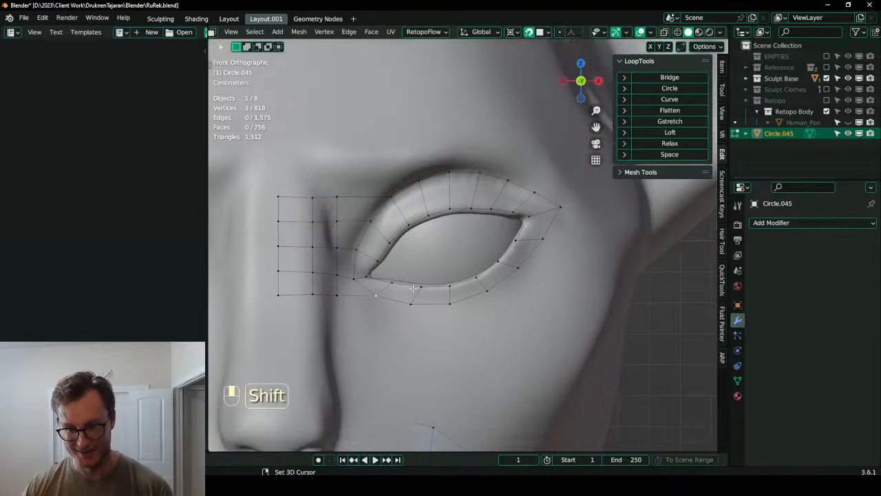
ctrl+click(450, 303)
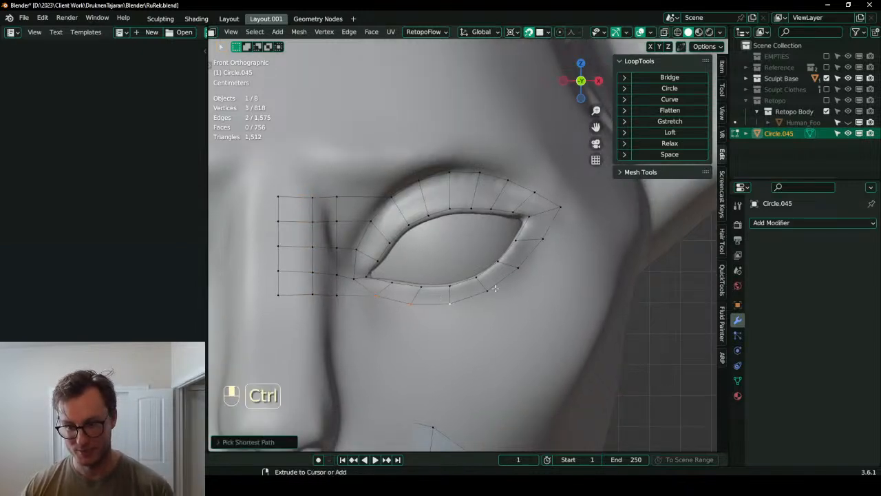
ctrl+click(525, 269)
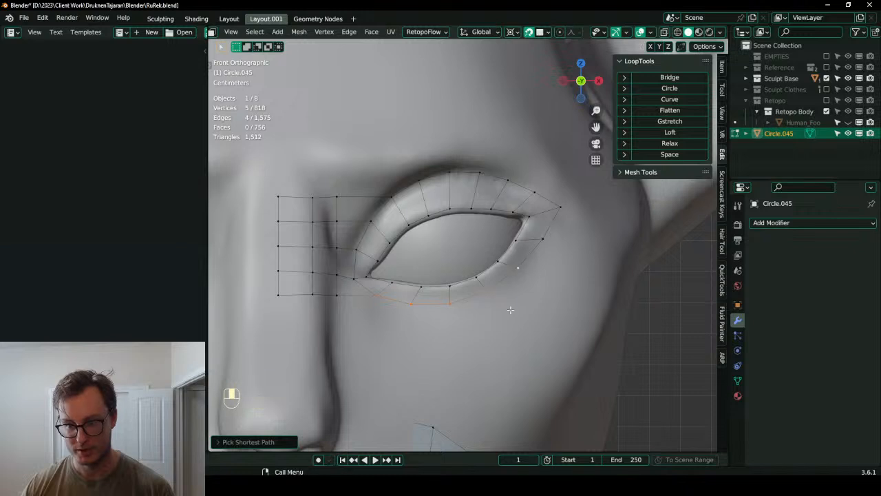
shift+middle_drag(508, 307, 534, 219)
key(e)
key(z)
click(518, 270)
- Flatten the row extruded below the eye with Z scale 0 about its own centre and adjust its height
key(s)
key(z)
key(0)
click(518, 269)
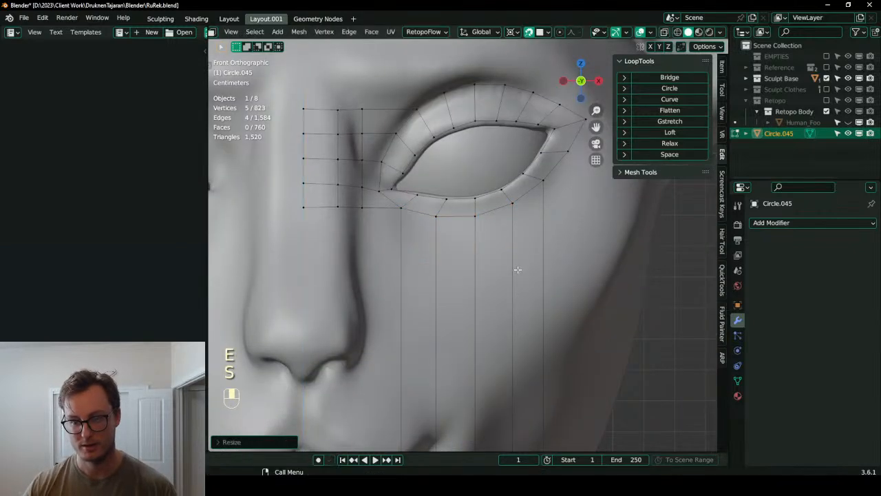
key(ctrl+z)
key(period)
key(m)
key(s)
key(z)
key(0)
click(518, 270)
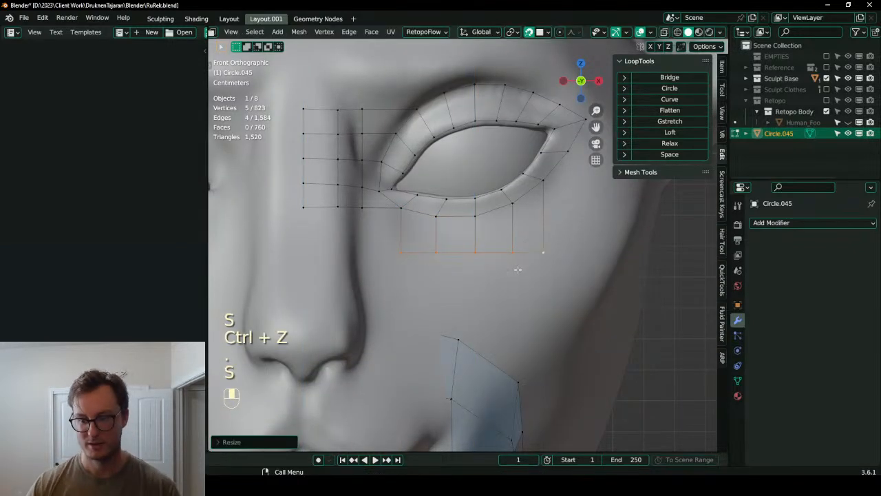
key(g)
key(z)
click(517, 269)
- Pull the ring's outer corner vertex and the vertex below it in toward the eye
shift+middle_drag(542, 159, 474, 269)
scroll(475, 268, up, 1)
click(523, 225)
key(g)
click(503, 234)
click(510, 265)
key(g)
click(504, 267)
- Move the ring vertex above the outer eye corner inward and refine the corner's curve
click(497, 197)
key(g)
click(493, 203)
key(g)
click(490, 203)
click(509, 226)
key(g)
click(485, 212)
- Extrude the five ring vertices around the outer eye corner toward the temple, align them along X, then relax and space them evenly
ctrl+click(466, 190)
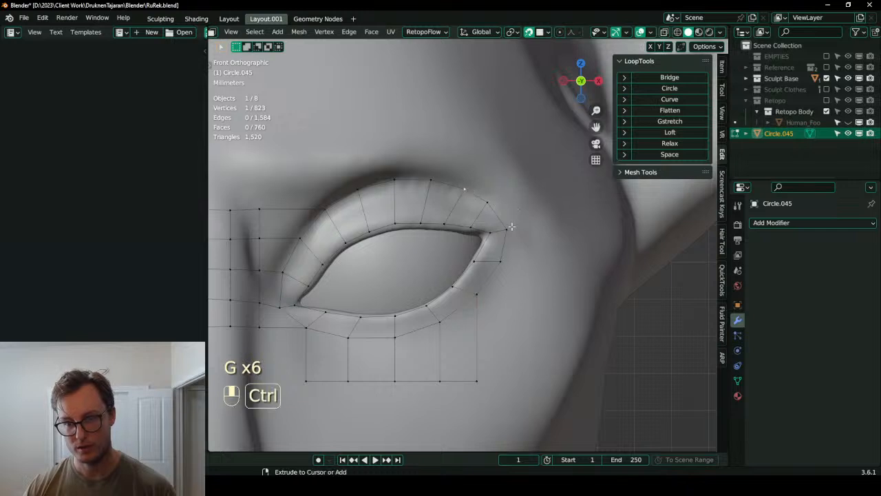
key(e)
key(s)
key(x)
click(532, 257)
key(g)
click(534, 242)
click(650, 155)
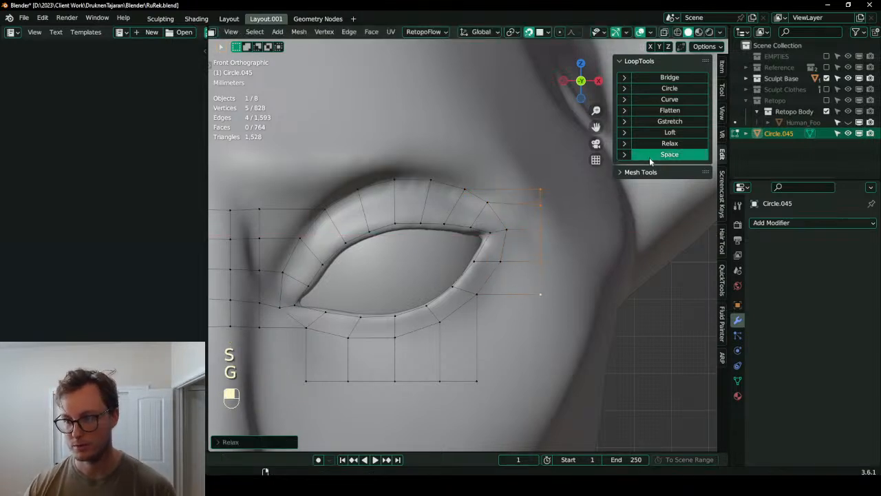
- Delete the two extruded vertex rows below the eye and beside its outer corner
scroll(532, 239, down, 8)
scroll(502, 271, up, 5)
click(388, 234)
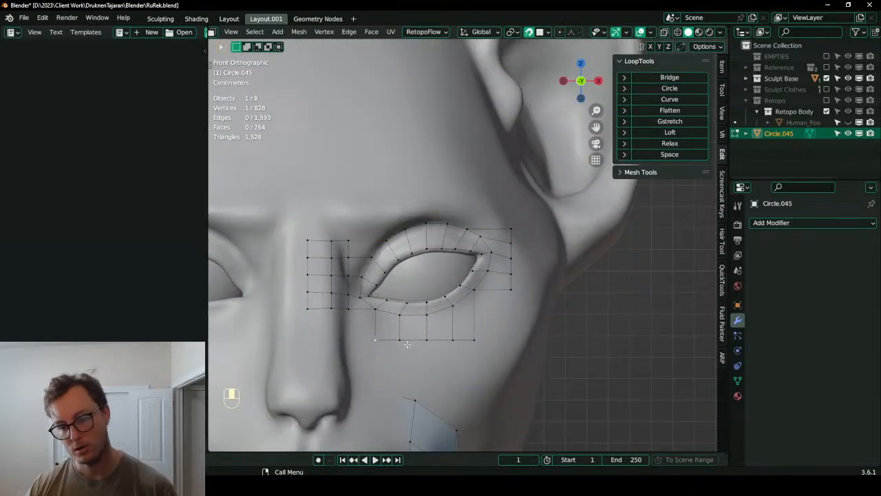
ctrl+click(475, 340)
key(x)
click(520, 242)
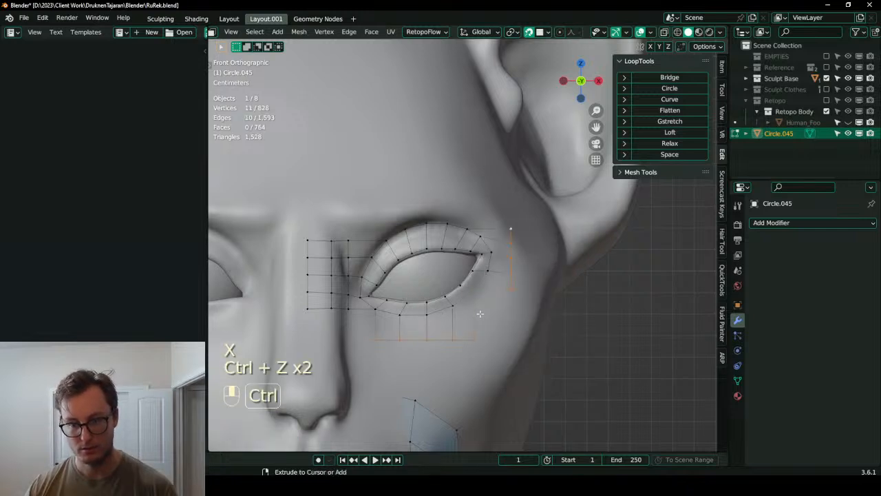
key(x)
click(493, 289)
- Extrude the outer boundary of the eye and nose bridge mesh without the centreline edge, and scale the new row outward vertically
alt+click(448, 317)
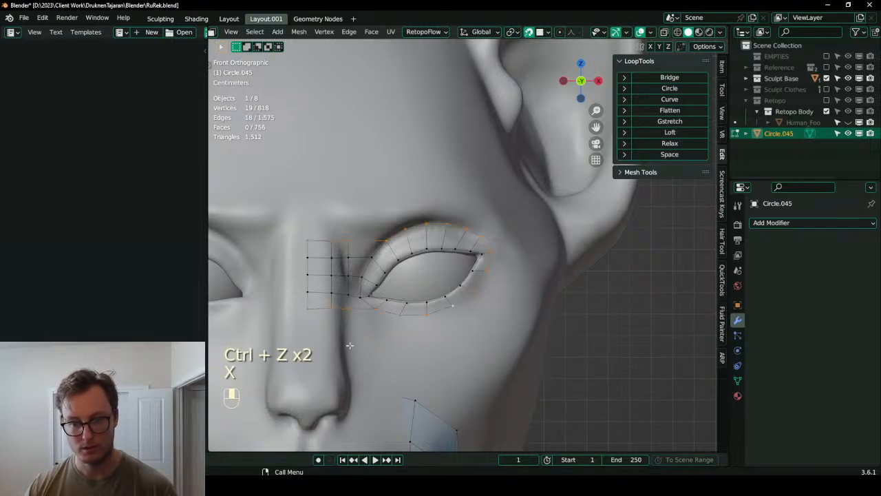
key(b)
shift+drag(274, 202, 349, 340)
key(e)
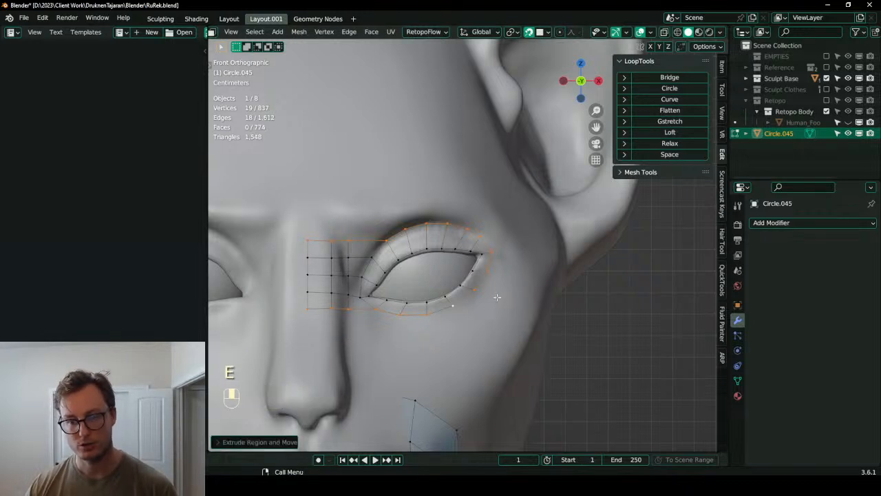
key(s)
click(546, 226)
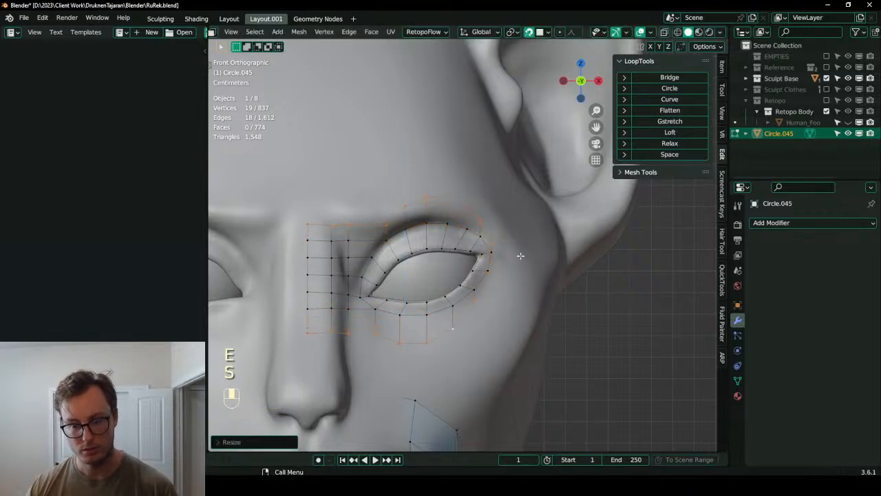
- Scale the new outer row along X about the 3D cursor to widen it toward the temple
key(period)
key(s)
key(x)
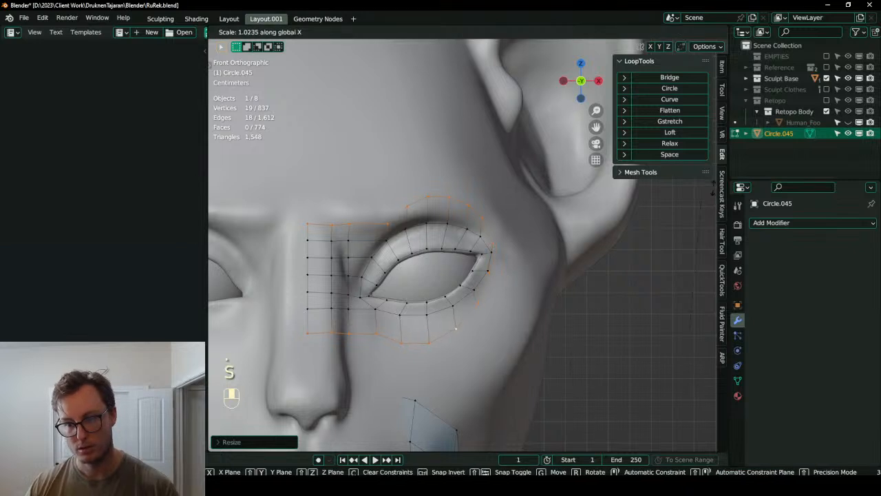
click(275, 110)
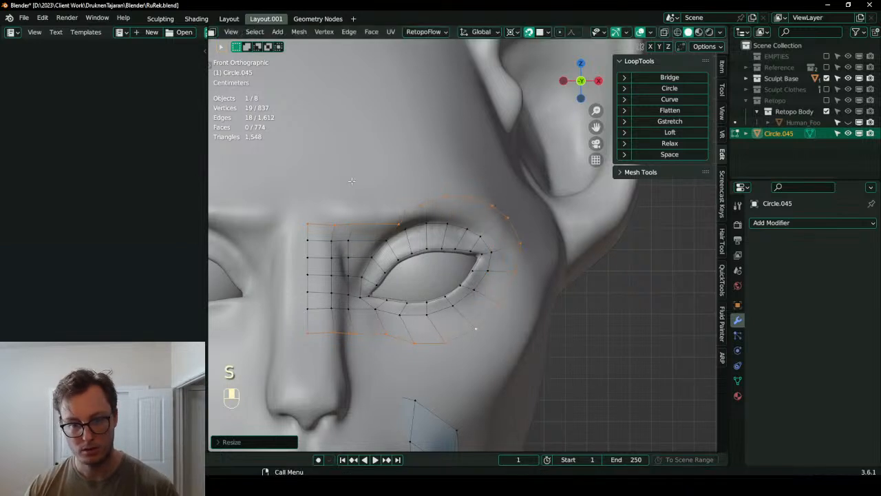
- Relax and evenly space the outer row around the eye and nose bridge, then snap it back onto the sculpt
click(330, 205)
alt+click(460, 197)
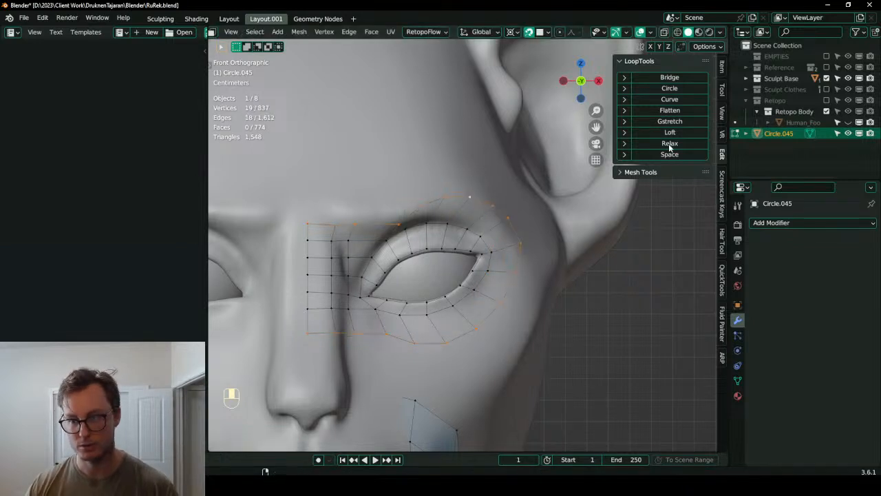
click(671, 132)
click(670, 144)
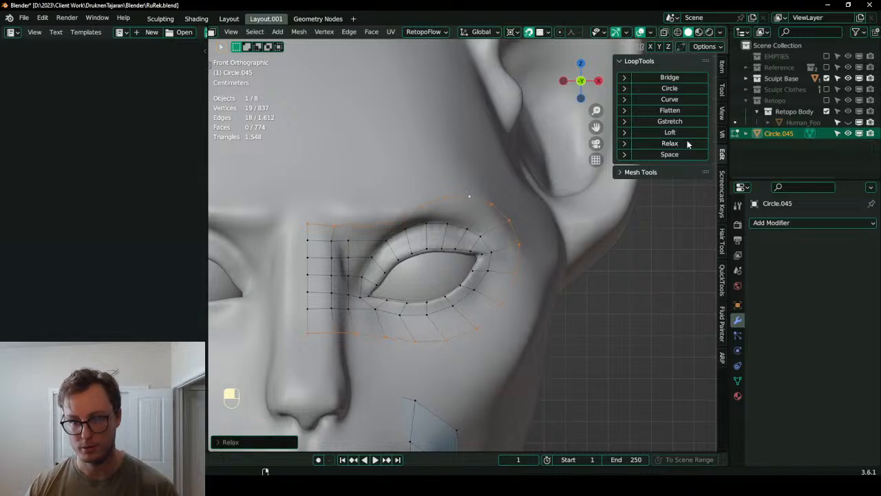
click(688, 157)
key(g)
- Raise the part of the outer row running from the centreline to above the inner eye toward the brow
click(309, 221)
ctrl+click(420, 208)
key(g)
middle_click(400, 208)
click(398, 204)
- Reposition the individual brow vertices from the nose bridge to above the outer eye into a smooth arc
click(329, 218)
key(g)
click(321, 216)
click(351, 216)
key(g)
click(338, 216)
click(391, 206)
key(g)
click(376, 208)
click(419, 199)
key(g)
click(417, 206)
click(453, 198)
key(g)
click(452, 199)
click(471, 200)
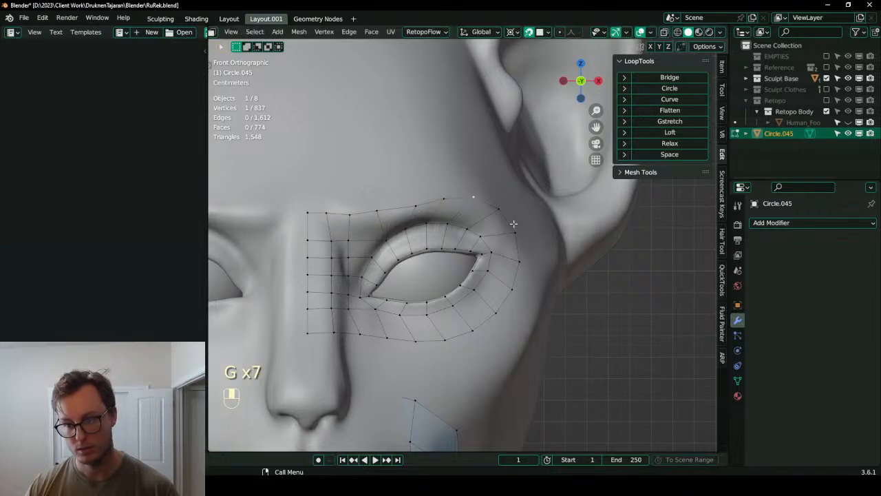
- Relax and evenly space the brow row between the temple and the centreline, then snap it onto the surface
click(513, 225)
ctrl+click(314, 210)
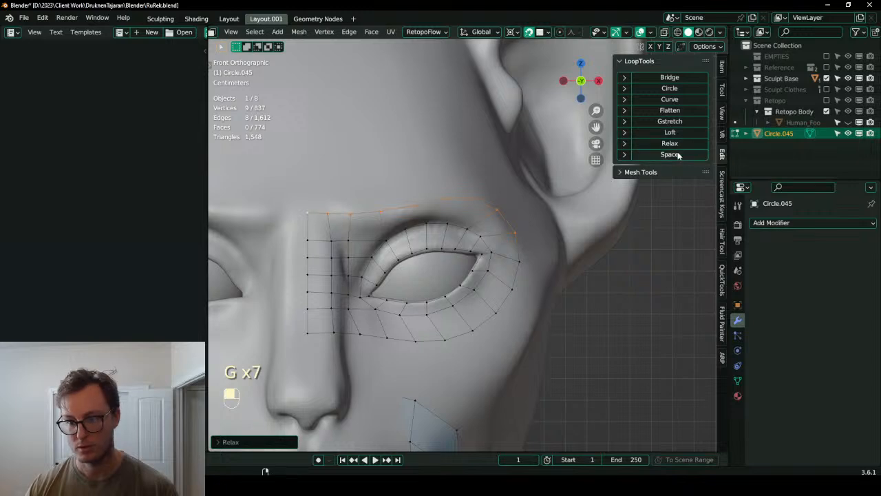
key(g)
click(399, 211)
- Reposition the neck's top-edge vertex beneath the angle of the jaw
click(324, 334)
scroll(574, 262, down, 5)
middle_drag(574, 262, 463, 163)
scroll(445, 193, up, 3)
shift+middle_drag(445, 192, 399, 291)
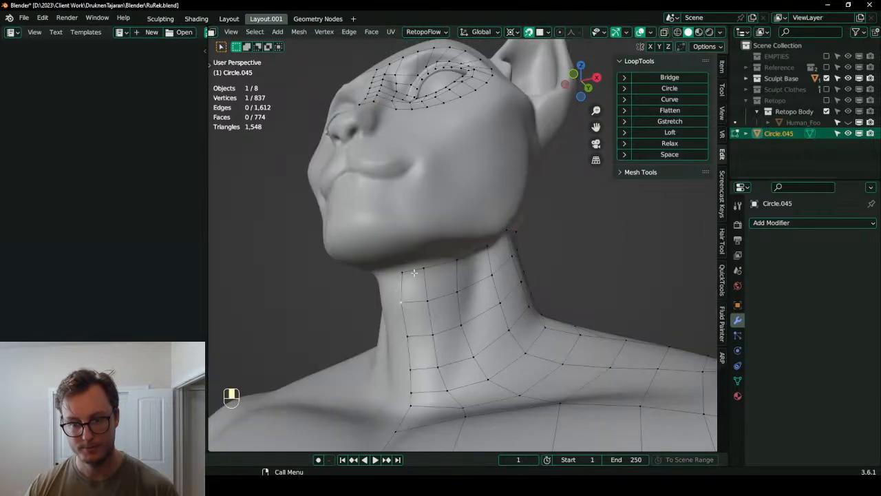
ctrl+click(458, 260)
middle_drag(462, 262, 429, 265)
click(486, 265)
key(g)
click(481, 263)
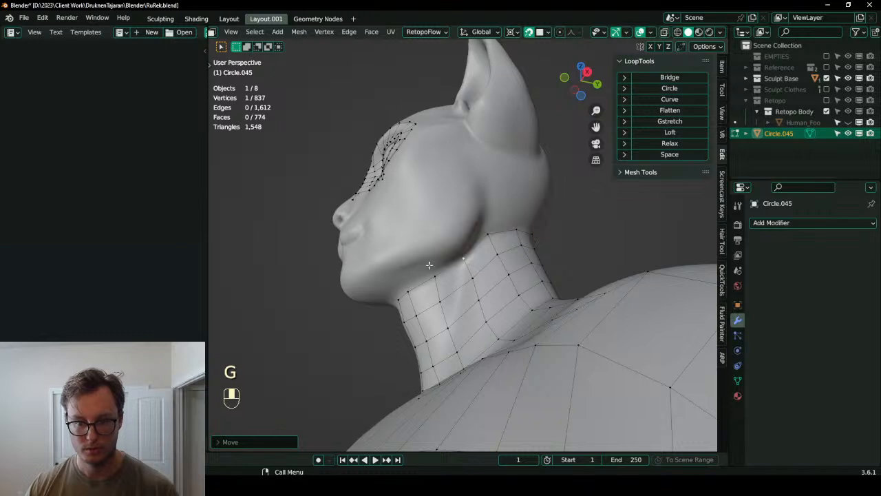
- Extrude the three neck-edge vertices below the jaw, set the pivot to Median Point, and rotate and move the new row along the jawline
ctrl+click(408, 289)
key(e)
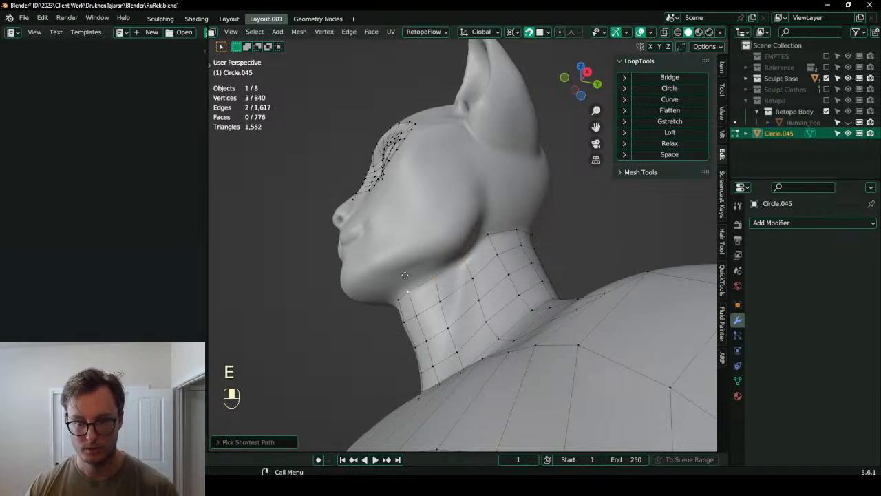
key(r)
right_click(462, 218)
key(period)
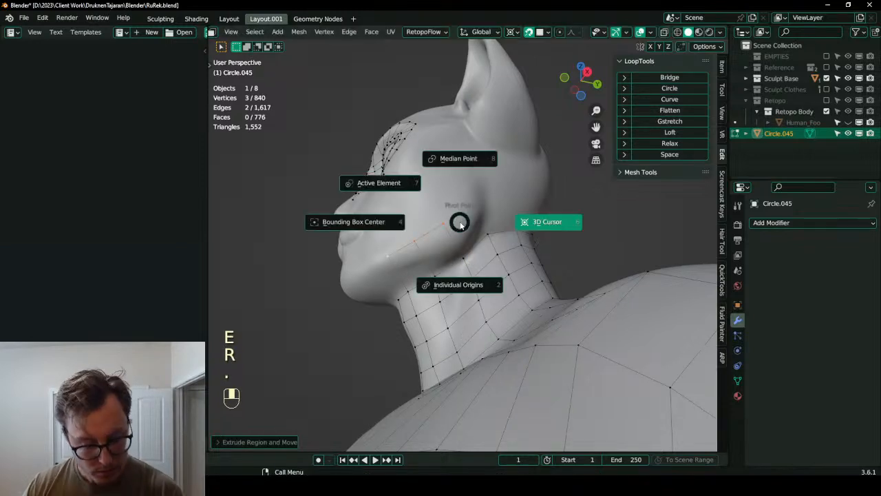
click(451, 242)
key(g)
key(r)
key(g)
click(467, 218)
- Extrude the three top-edge vertices at the nape up the back of the head and space them evenly
middle_drag(370, 270, 406, 277)
click(459, 274)
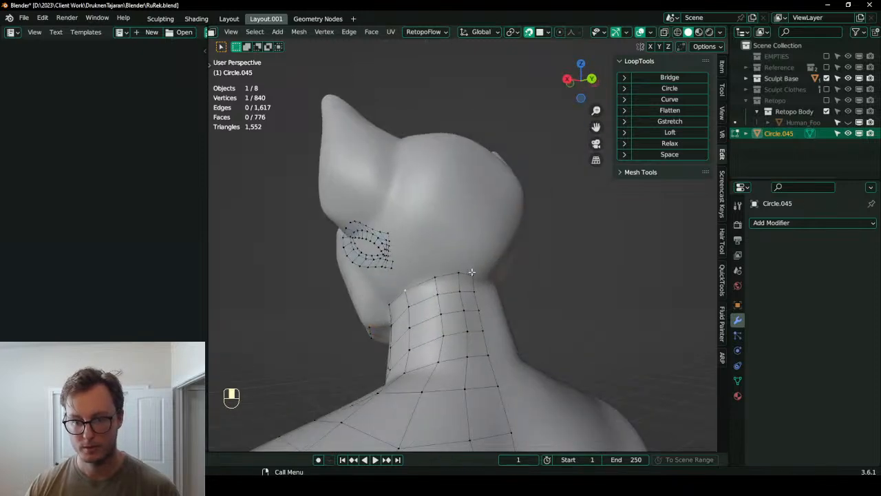
click(472, 273)
ctrl+click(436, 277)
shift+middle_drag(471, 214, 460, 251)
key(e)
key(z)
click(476, 162)
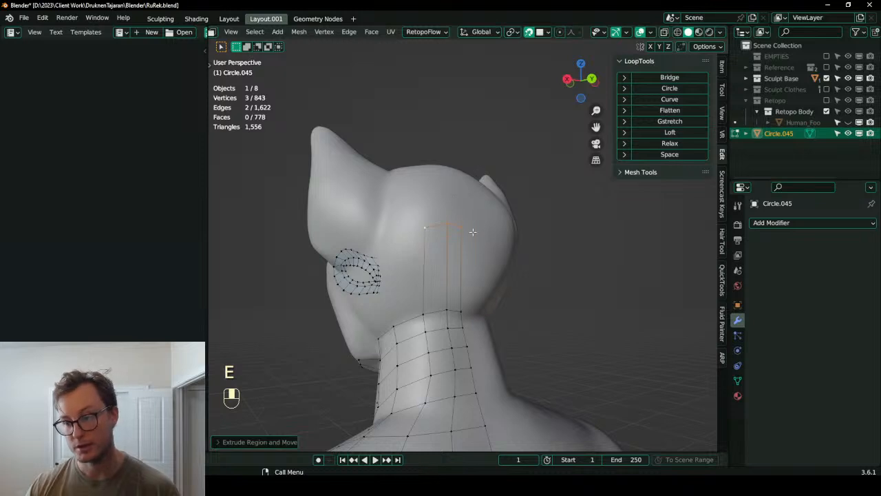
click(644, 154)
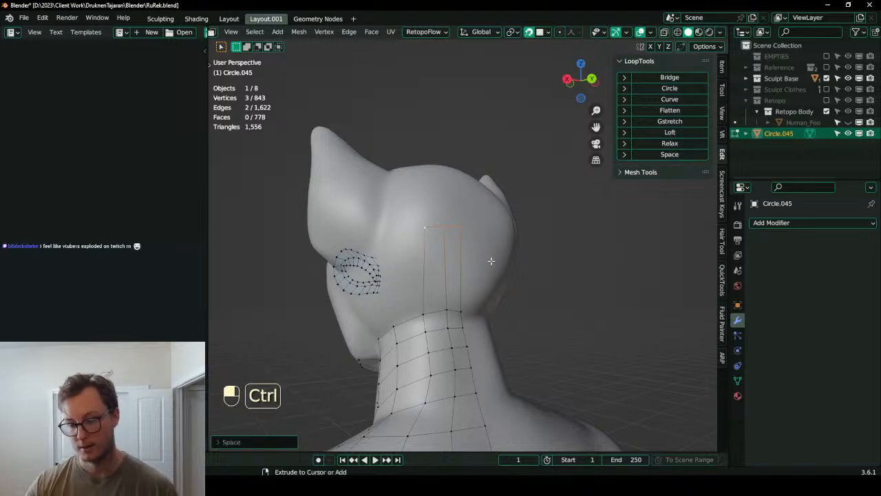
- Move the extruded top row on the back of the head along X toward the centreline
key(ctrl+KP_1)
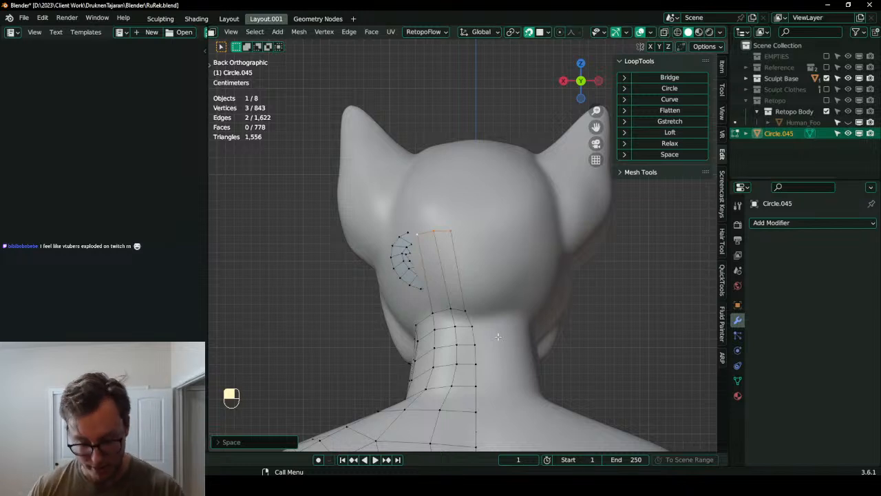
key(period)
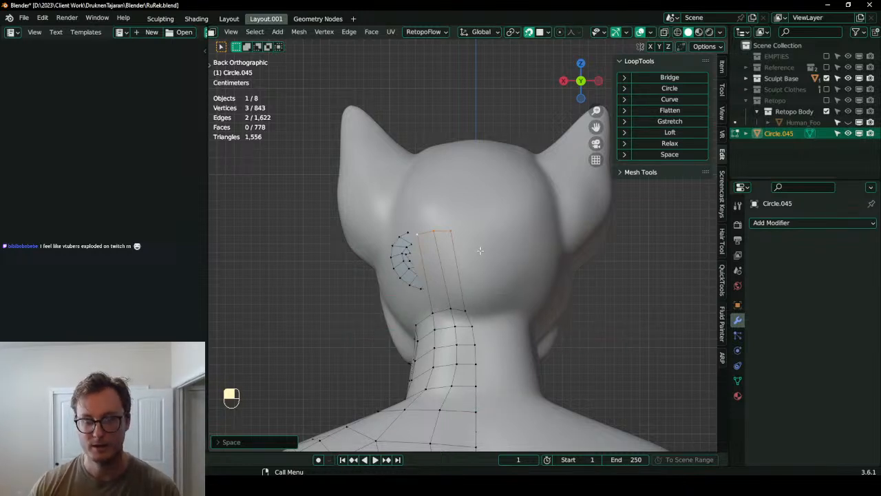
key(g)
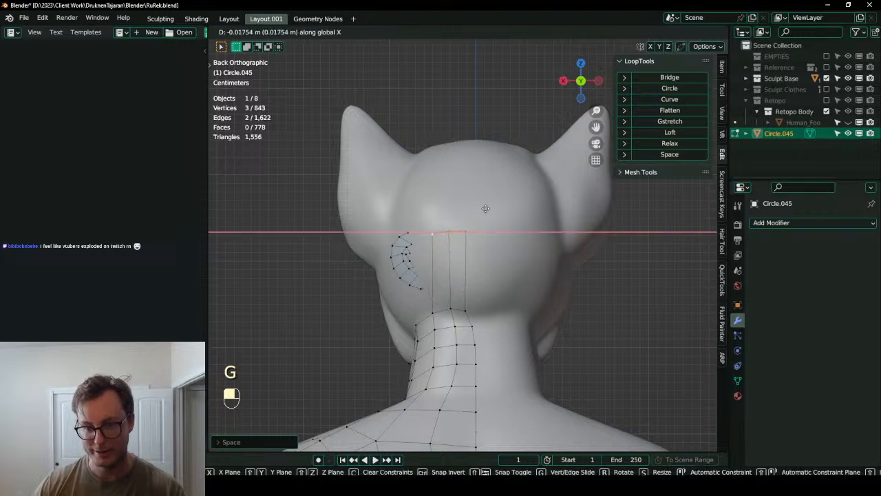
click(492, 207)
- Turn snapping off and flatten the centreline edge loop by scaling it to 0 along X about the 3D cursor
key(shift+Tab)
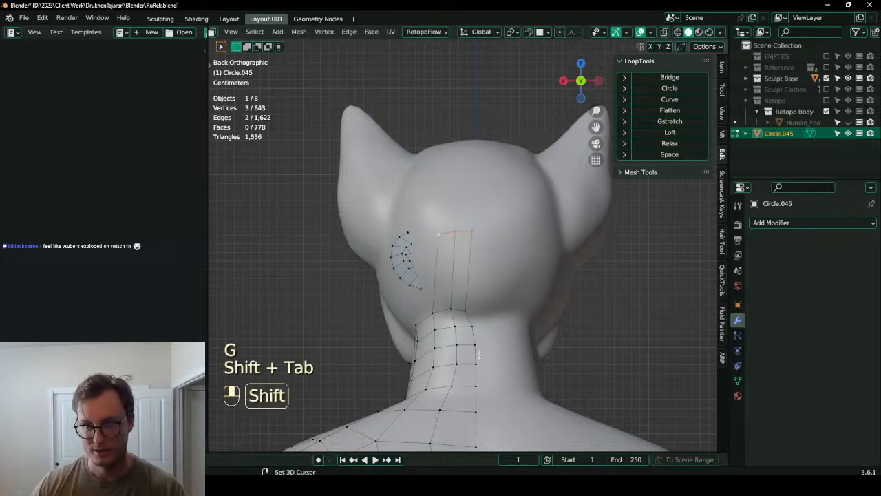
alt+shift+click(478, 357)
alt+click(477, 357)
key(period)
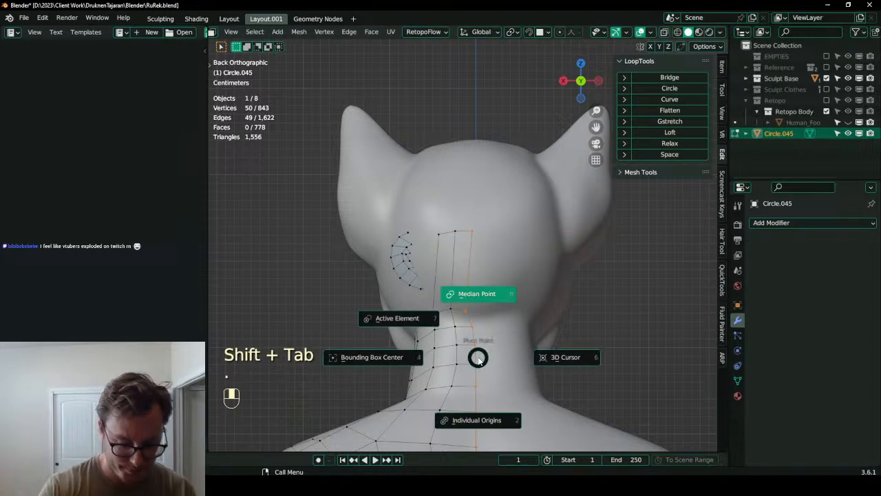
key(s)
key(x)
key(0)
click(477, 357)
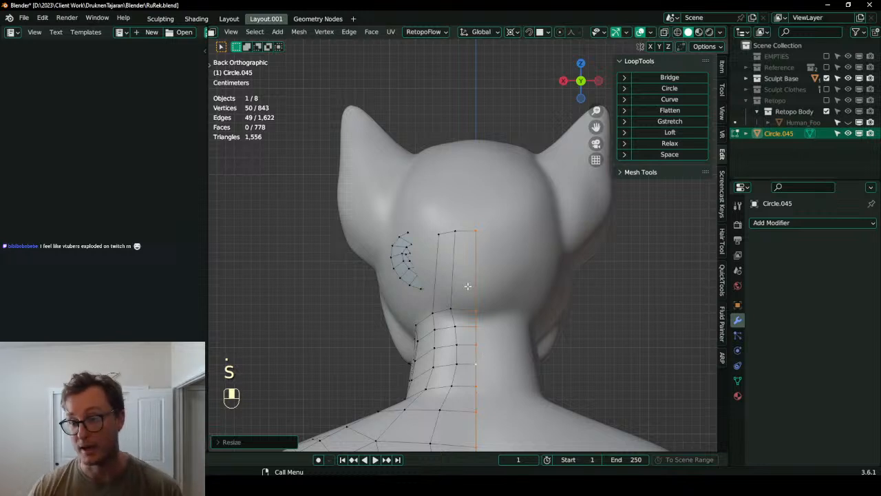
- Space the three top vertices of the back-of-head strip evenly and move the row higher with snapping on
click(444, 229)
ctrl+click(496, 229)
click(666, 148)
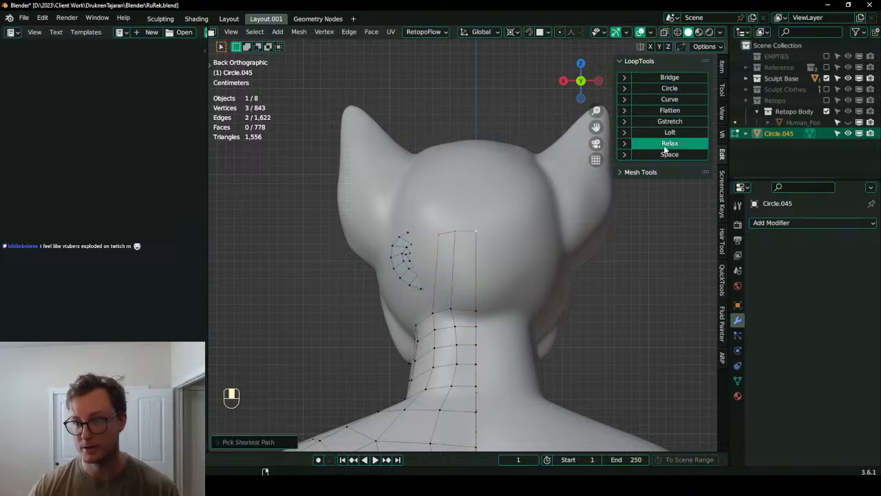
shift+middle_drag(425, 202, 425, 230)
scroll(458, 232, down, 2)
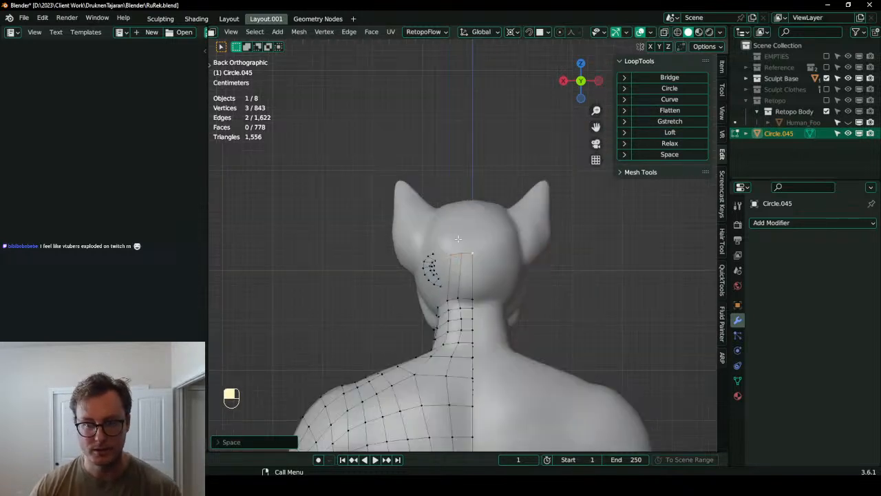
scroll(457, 234, up, 1)
key(shift+Tab)
key(g)
click(455, 212)
middle_drag(455, 212, 490, 251)
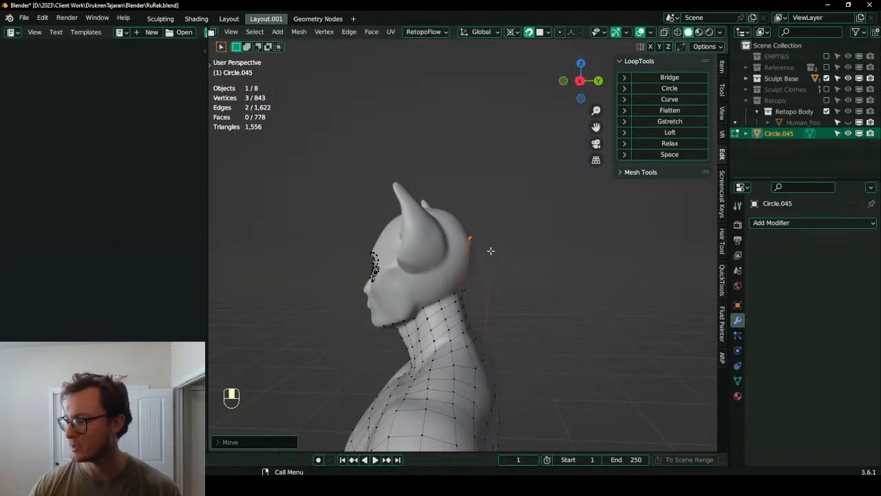
key(KP_3)
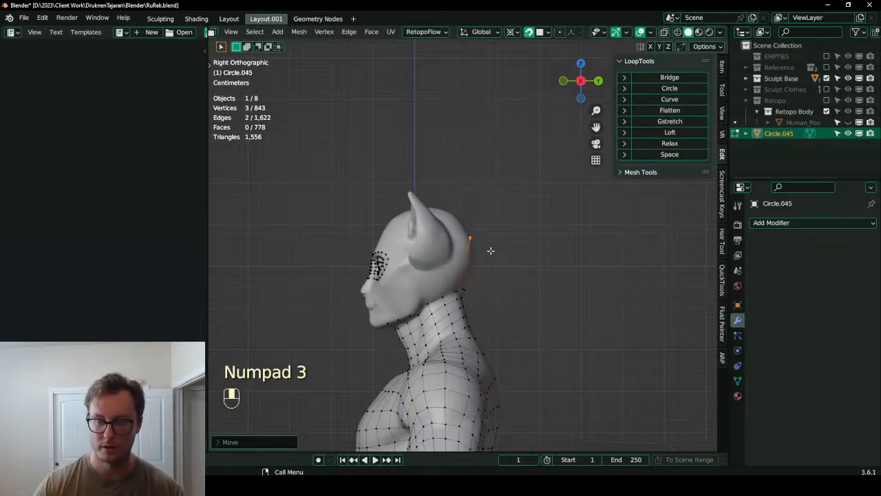
- Try adding three separate horizontal loop cuts to the back-of-head strip, snapping each to the sculpt, and undo them
key(ctrl+KP_1)
scroll(464, 231, up, 4)
key(ctrl+r)
double_click(477, 302)
key(g)
click(508, 294)
key(ctrl+r)
click(488, 269)
click(488, 270)
key(g)
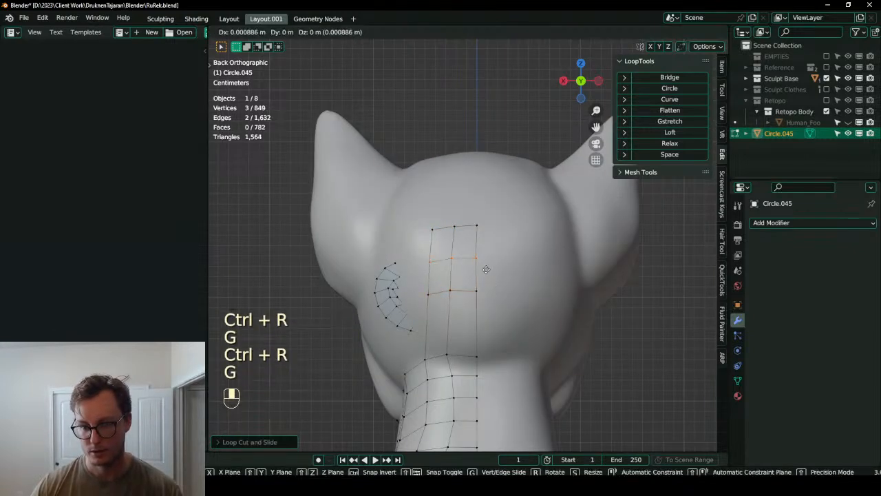
click(486, 269)
key(ctrl+r)
double_click(467, 323)
key(g)
click(459, 295)
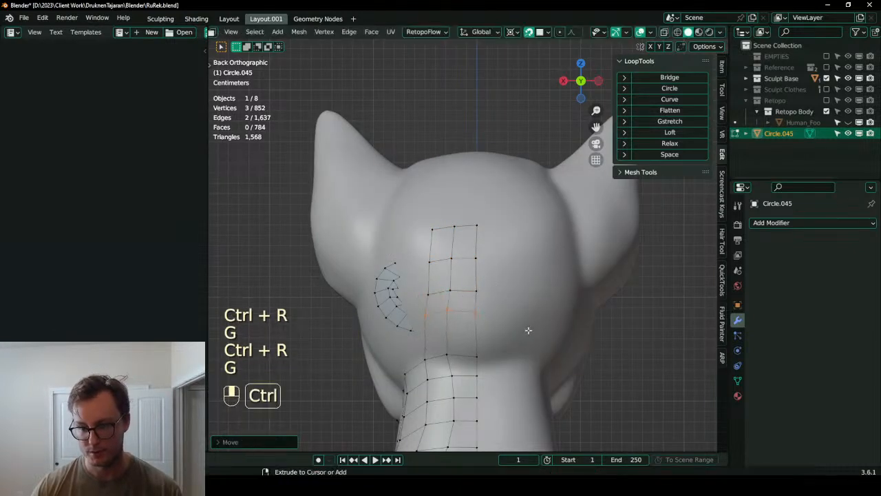
key(ctrl+z)
key(ctrl+z)
key(ctrl+z)
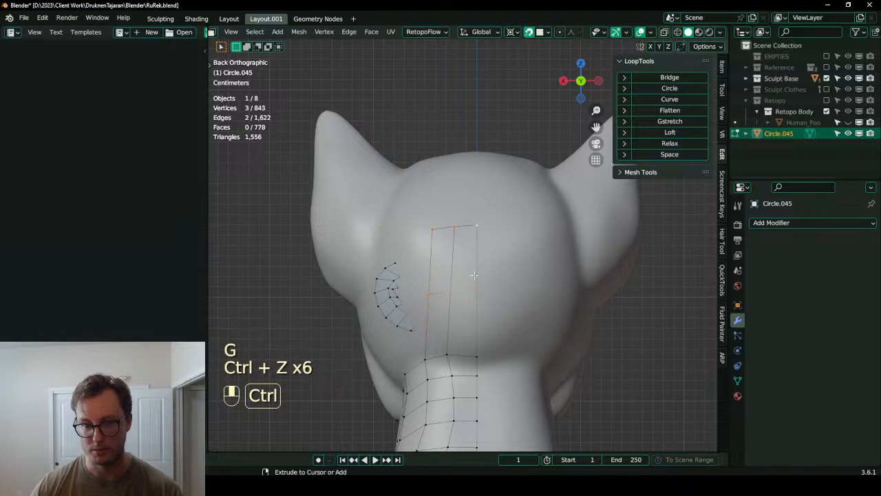
- Move the strip's top row further up the back of the head toward the crown
key(g)
click(474, 275)
middle_drag(474, 274, 499, 247)
- Add three evenly spaced horizontal loop cuts to the back-of-head strip at once and snap them onto the sculpt
key(ctrl+KP_1)
key(ctrl+r)
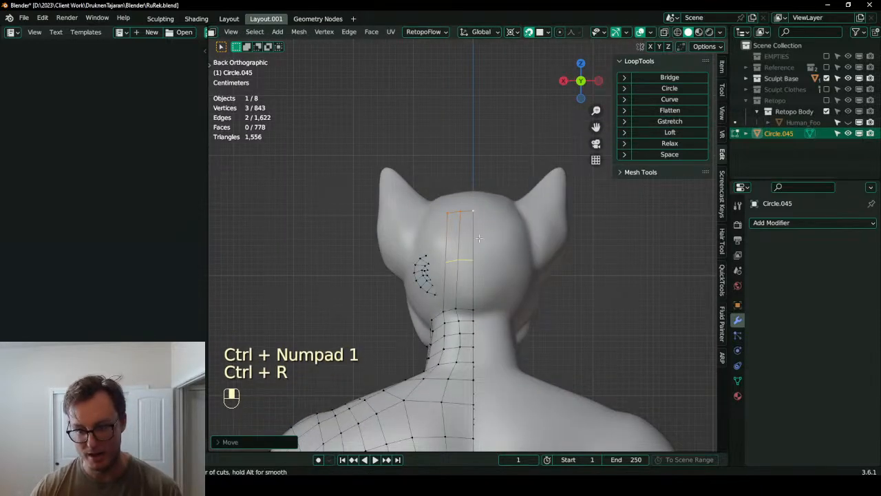
click(472, 257)
click(471, 257)
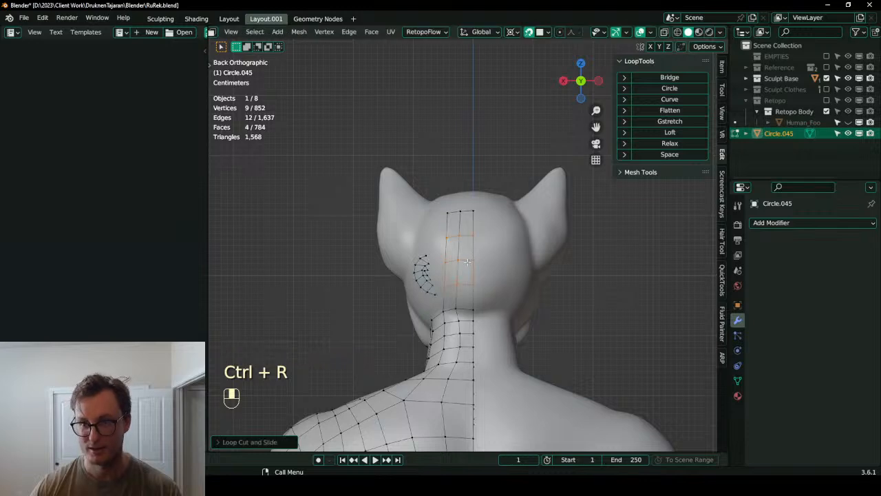
key(g)
click(464, 271)
- Try to extrude the three neck-edge vertices behind the jaw upward, and undo the extrusion
middle_drag(467, 263, 411, 308)
click(387, 353)
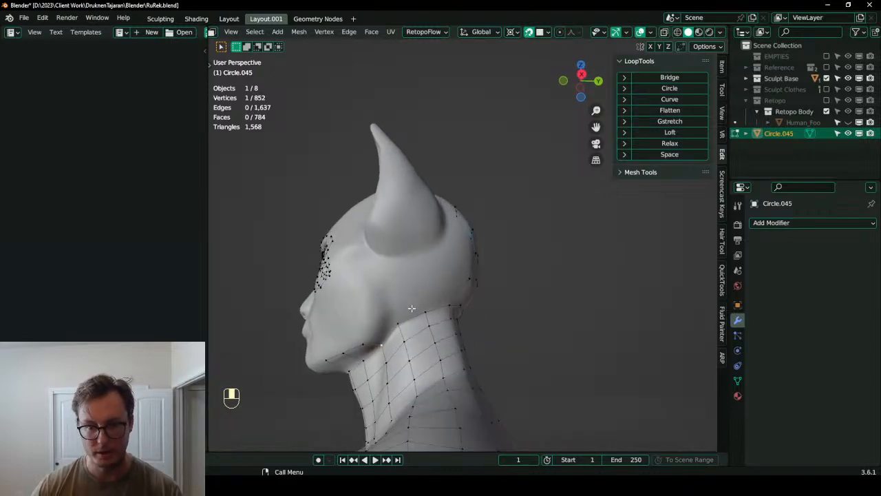
ctrl+click(425, 311)
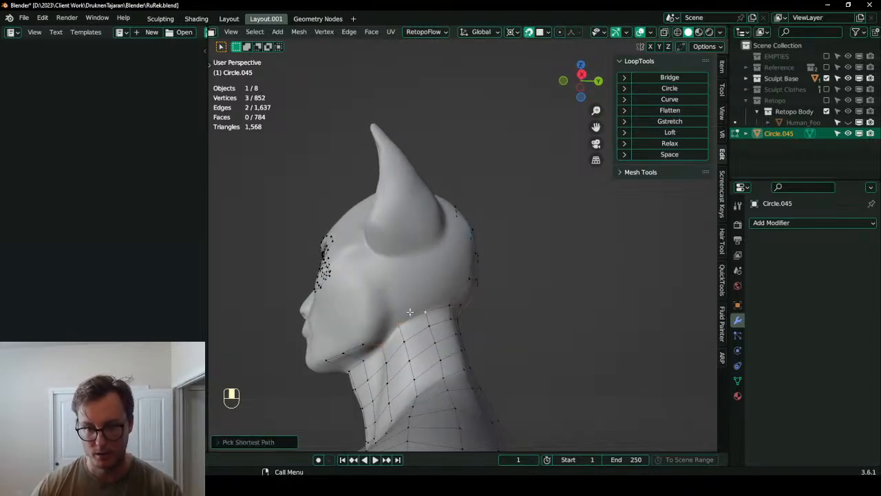
key(e)
click(404, 302)
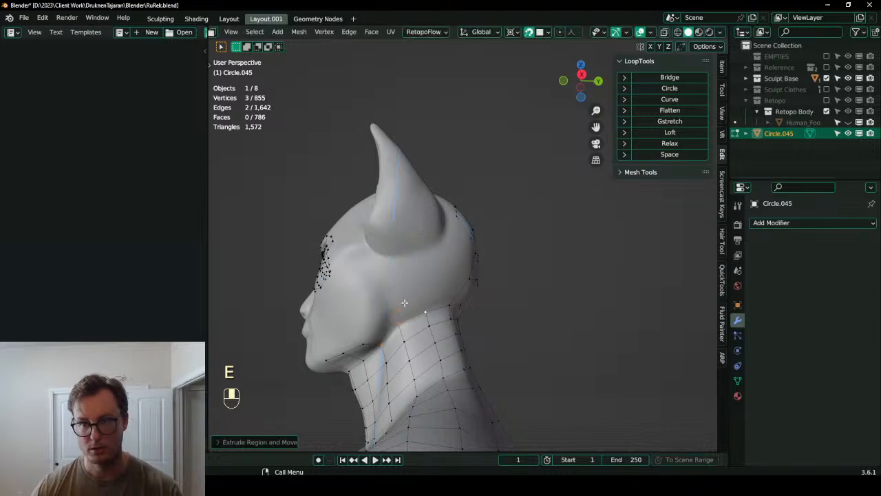
key(ctrl+z)
- Add a mesh circle with 16 vertices
key(shift+a)
click(471, 180)
scroll(471, 179, down, 4)
click(236, 442)
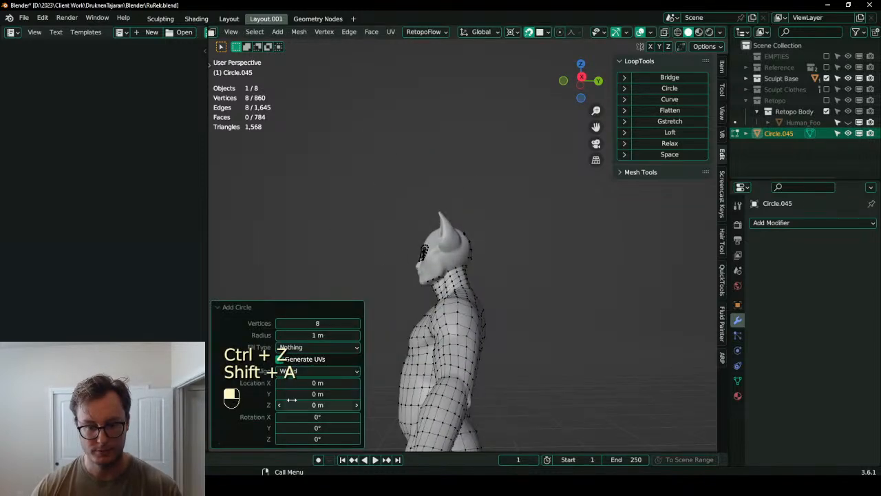
click(312, 324)
text(16)
key(Return)
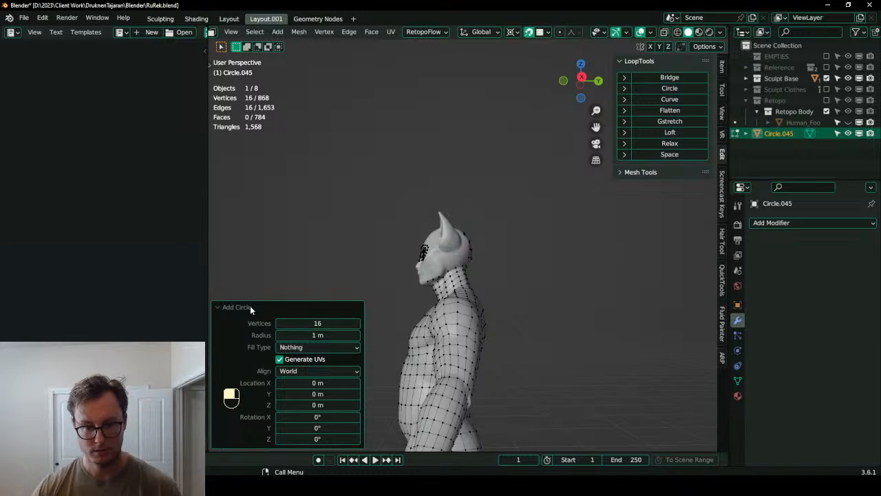
click(237, 307)
- Turn snapping off, scale the new circle down and move it up along Z to the character's head
scroll(468, 283, down, 6)
middle_drag(469, 284, 514, 325)
key(shift+Tab)
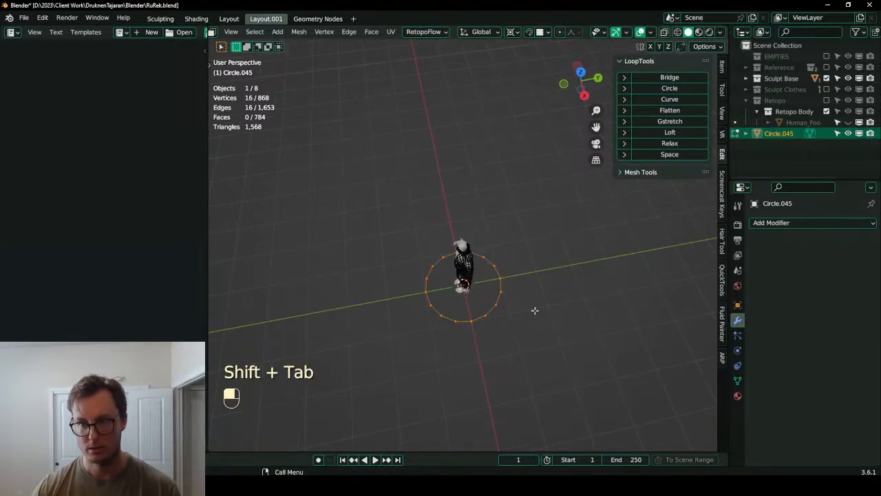
key(s)
click(457, 308)
middle_drag(455, 309, 485, 252)
key(g)
middle_drag(485, 234, 484, 165)
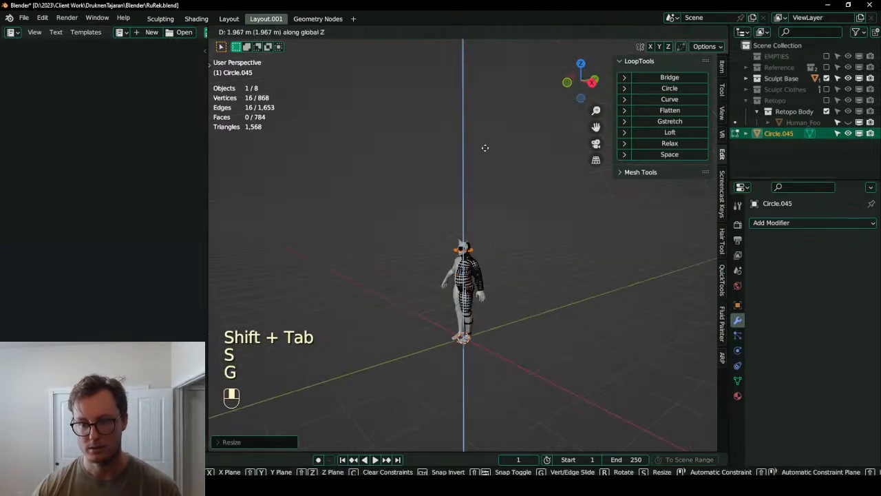
click(484, 152)
- Try to scale the circle at the head about the 3D cursor, and undo it
scroll(479, 224, up, 7)
key(s)
click(551, 225)
scroll(509, 246, up, 3)
key(ctrl+z)
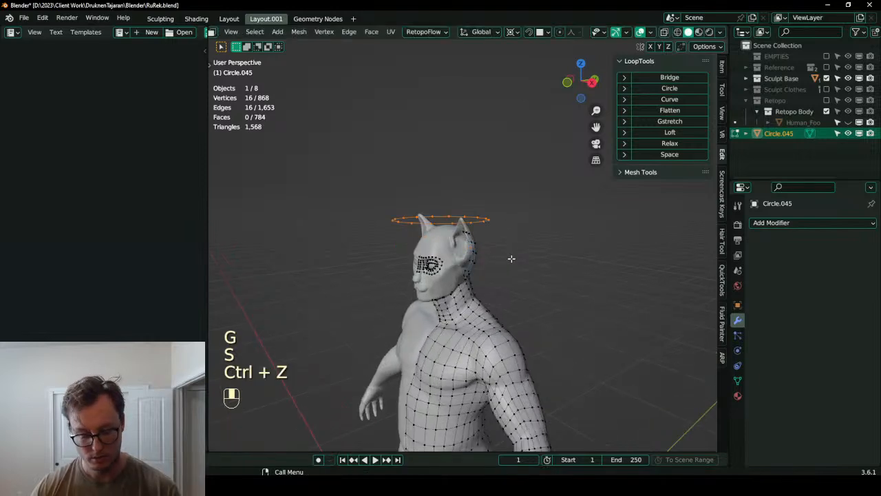
- Switch the pivot point away from the 3D cursor and scale the circle above the head down to less than half its size
key(KP_Decimal)
key(KP_8)
key(s)
click(465, 217)
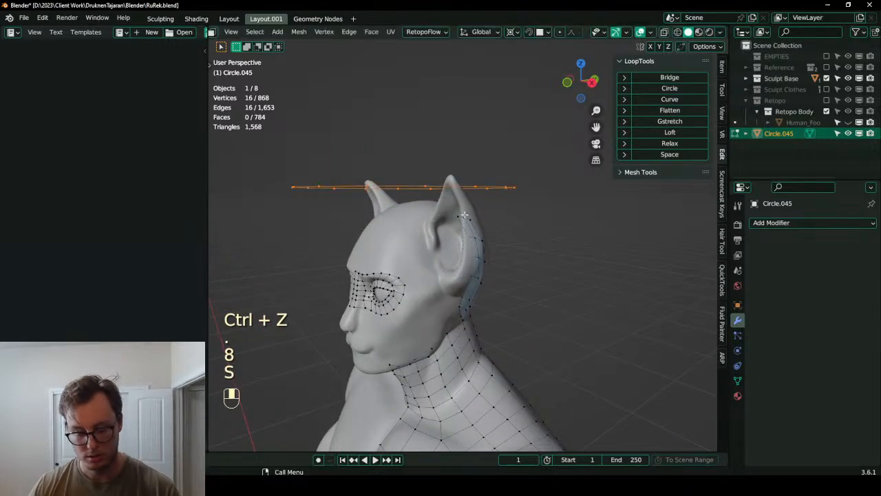
key(period)
click(464, 150)
key(s)
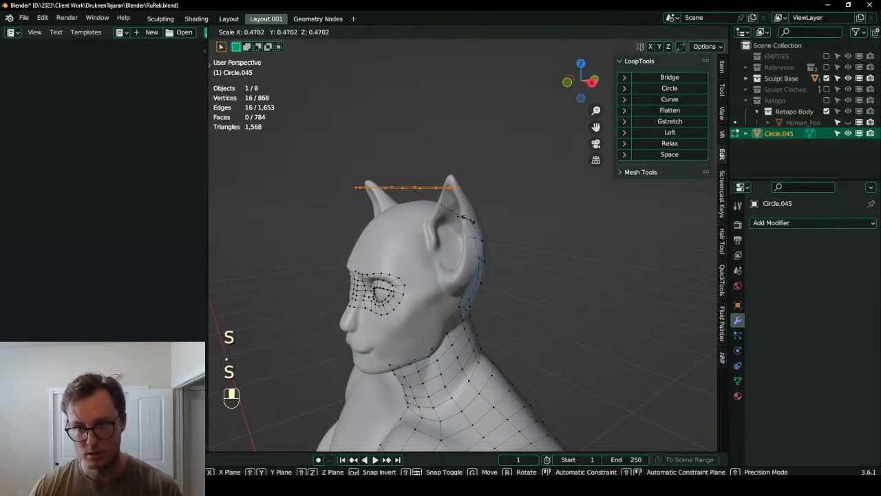
click(450, 209)
middle_drag(449, 208, 509, 199)
- Rotate the circle upright in the front view and move it onto the ear on the retopologized side
key(KP_1)
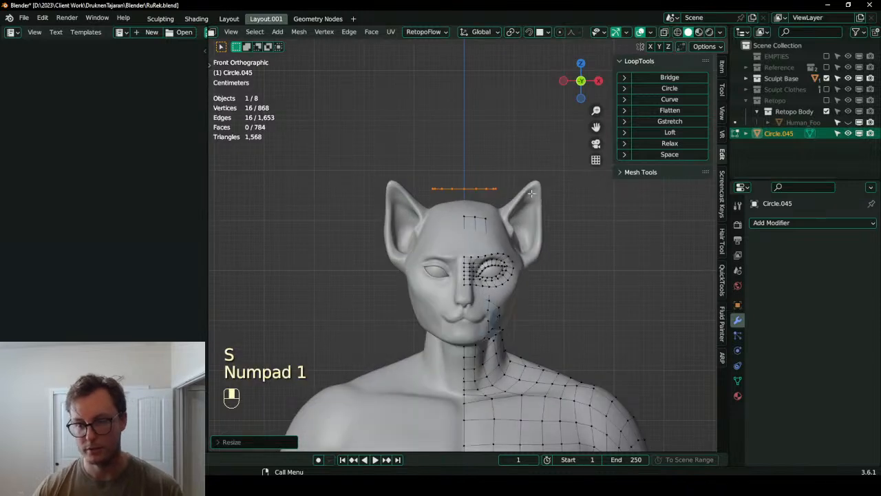
key(r)
key(g)
key(r)
click(591, 294)
- Move the upright circle along Y to line it up with the base of the ear
middle_drag(591, 294, 435, 270)
key(g)
key(x)
key(y)
click(455, 273)
key(g)
key(y)
click(487, 264)
- Scale the ear circle along Z and adjust its Y position so it surrounds the ear base
key(s)
key(z)
click(400, 193)
middle_drag(400, 193, 471, 235)
key(g)
key(y)
click(479, 244)
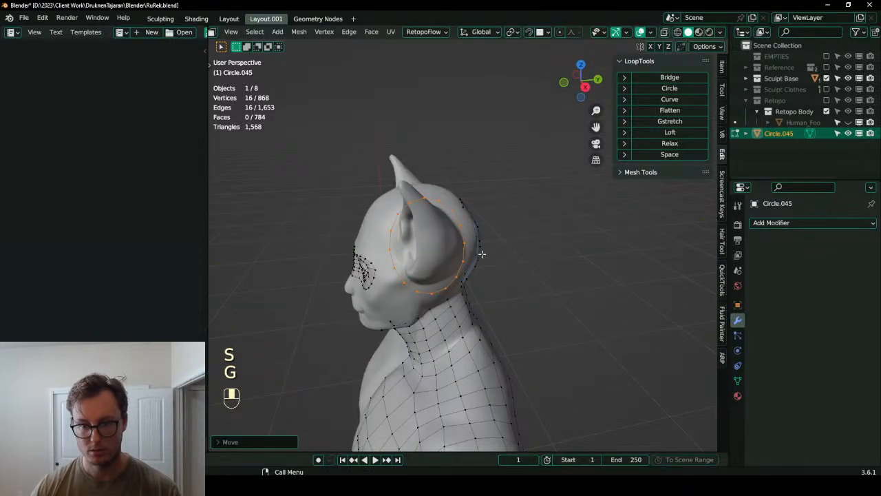
- Separate the selected ear circle into its own object and return to Object Mode
key(Tab)
key(Tab)
key(p)
click(478, 244)
key(Tab)
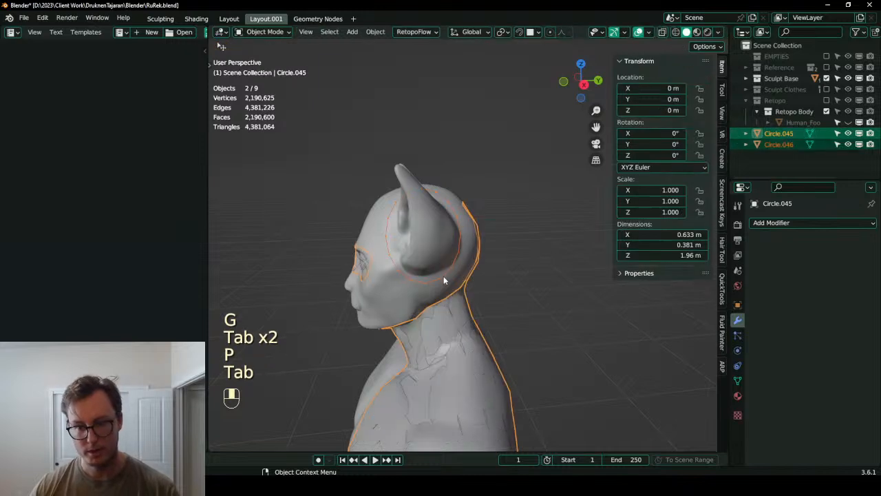
- Add a Shrinkwrap modifier to the separated ear circle with the sculpted head Cube.010 as its target
click(445, 277)
click(753, 223)
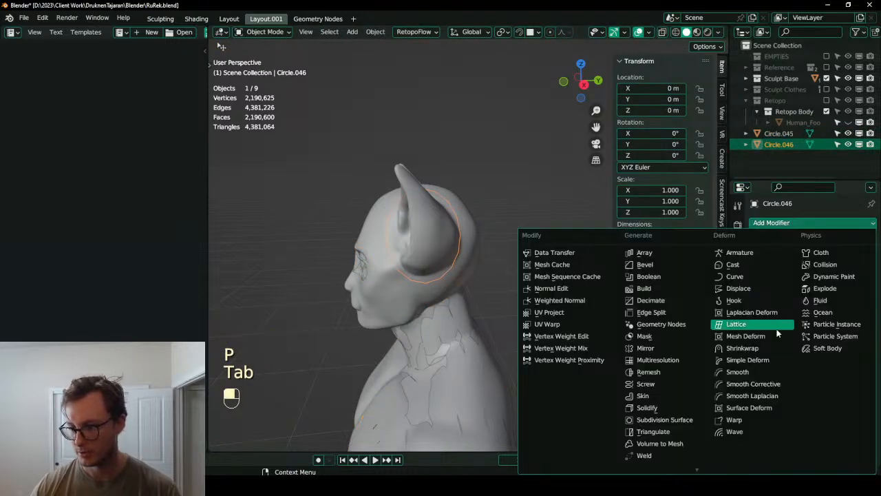
click(757, 348)
click(854, 283)
click(417, 264)
- Enter Edit Mode on the ear circle, enable the Shrinkwrap modifier's on-cage display and turn snapping on
key(Tab)
scroll(454, 261, up, 3)
click(804, 241)
shift+middle_drag(377, 270, 420, 255)
key(shift+Tab)
- Move a lower ring vertex forward to the front of the earlobe
click(417, 263)
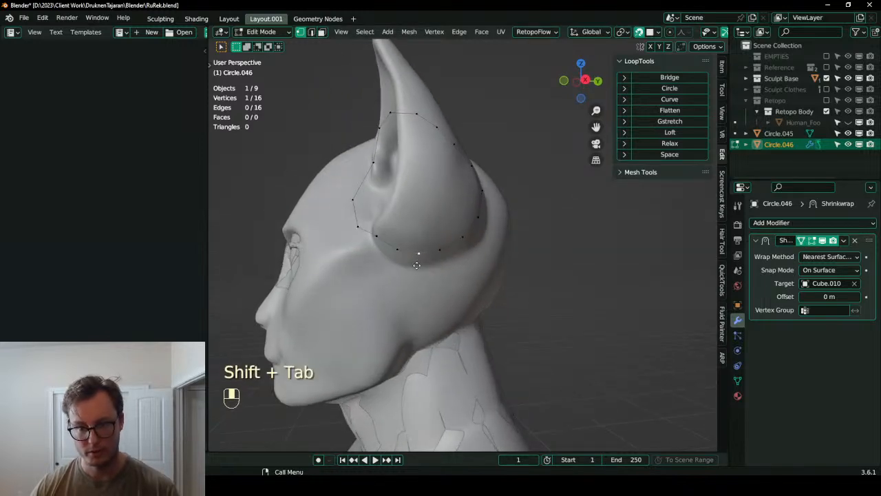
key(g)
key(g)
click(393, 254)
middle_drag(394, 253, 410, 250)
key(g)
click(412, 248)
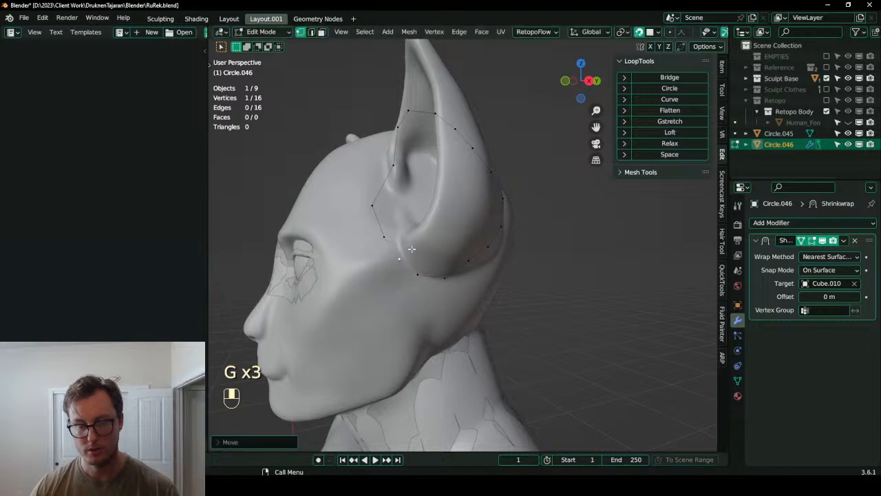
- Reposition the ring vertices along the front edge of the ear so they follow its crease with the head
scroll(441, 274, up, 2)
middle_drag(443, 276, 469, 296)
click(417, 148)
key(g)
click(398, 167)
key(g)
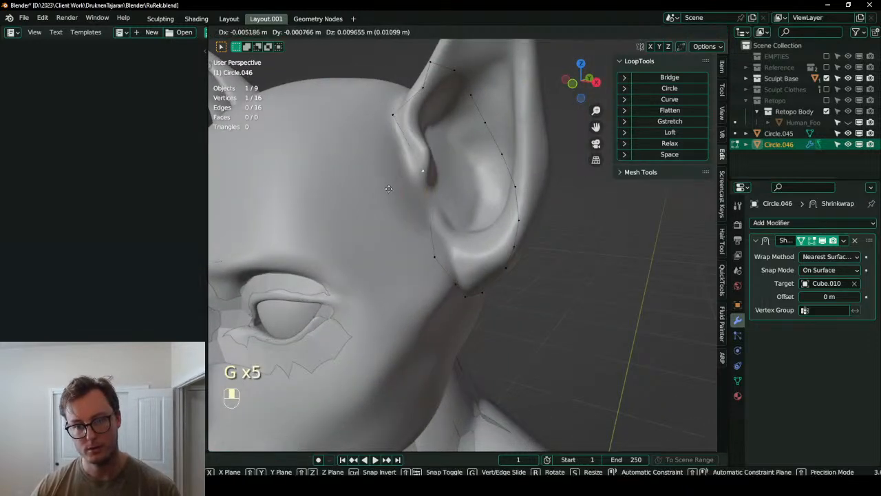
click(377, 180)
click(428, 256)
key(g)
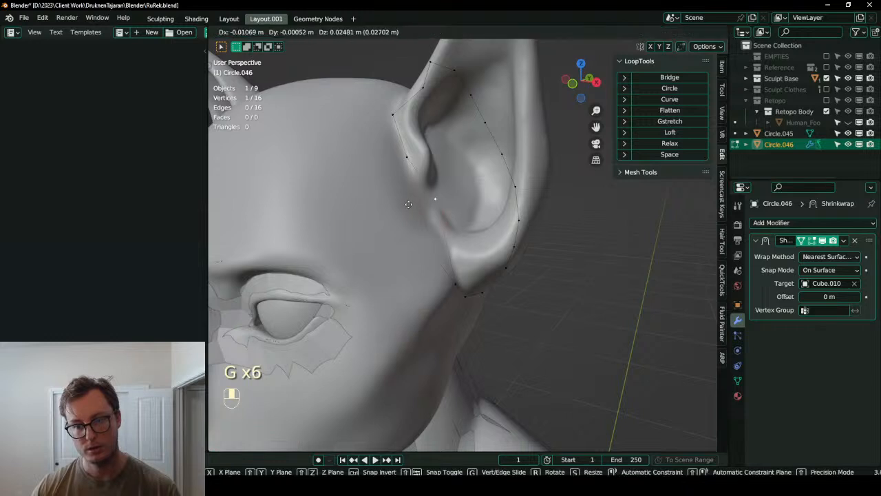
click(398, 210)
click(450, 267)
key(g)
click(446, 231)
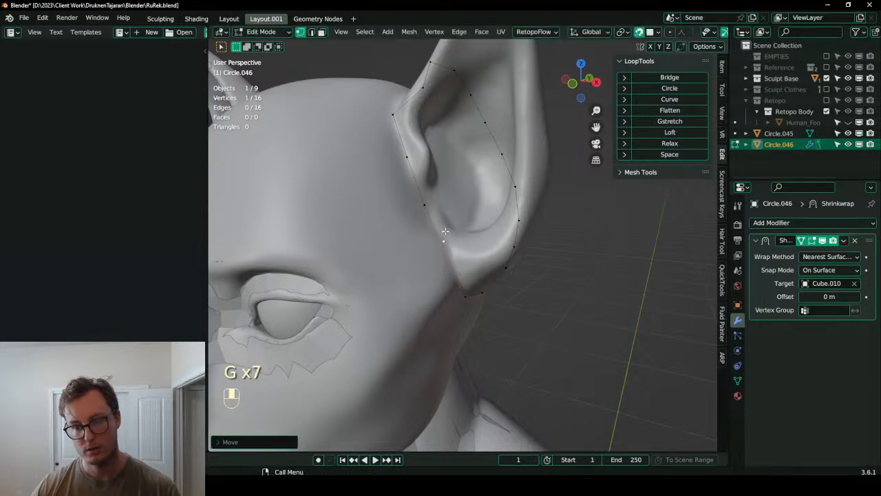
- Move the ring vertices beneath and behind the ear off the ear surface onto the surrounding head
scroll(455, 286, down, 2)
middle_drag(454, 286, 364, 252)
click(336, 250)
key(g)
click(337, 250)
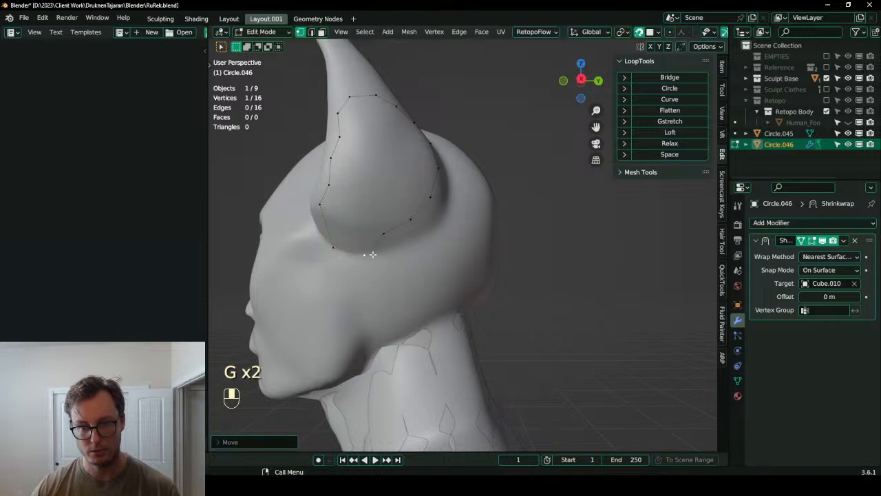
click(384, 233)
key(g)
click(394, 239)
click(409, 219)
key(g)
click(429, 229)
click(431, 197)
key(g)
click(444, 208)
middle_drag(433, 211, 354, 279)
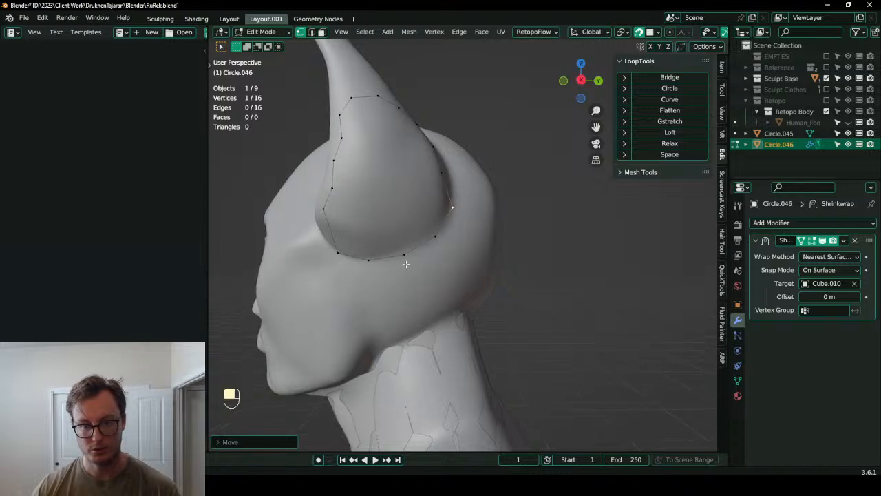
- Extrude the five ring vertices beneath the ear outward into a strip of four faces and adjust its position
ctrl+click(357, 252)
key(e)
click(444, 257)
mouse_move(453, 222)
middle_down()
mouse_move(452, 234)
mouse_move(456, 228)
middle_up()
key(g)
click(458, 229)
- Reposition the ring vertices up the back of the ear to follow the crease between ear and head
click(444, 223)
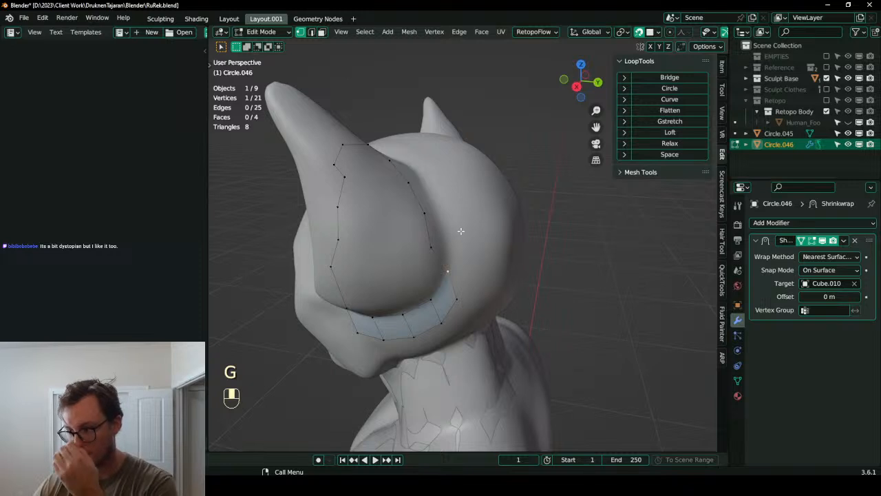
middle_drag(463, 224, 422, 215)
key(g)
key(g)
middle_drag(424, 223, 399, 205)
key(g)
click(409, 205)
key(g)
click(410, 200)
key(g)
click(411, 202)
middle_drag(412, 202, 429, 200)
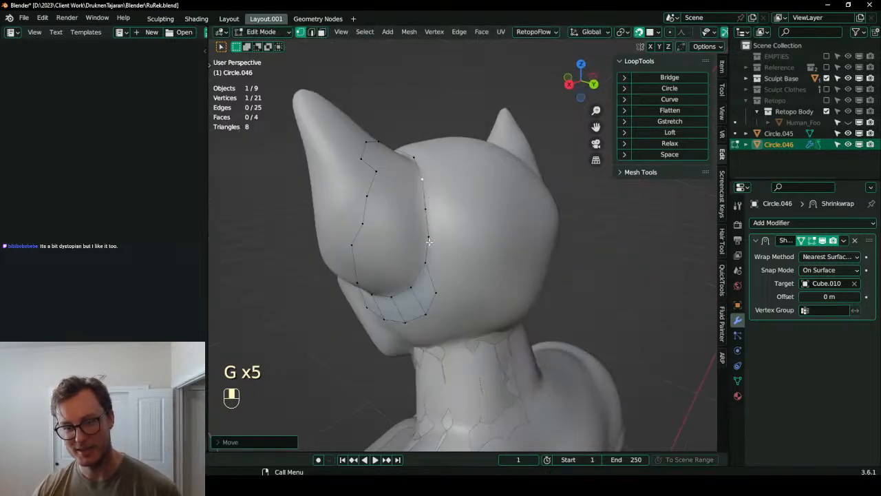
key(g)
click(432, 232)
- Move the ring vertices over the top and upper front of the ear onto its base
mouse_move(428, 265)
middle_down()
mouse_move(440, 248)
mouse_move(421, 289)
mouse_move(441, 270)
mouse_move(422, 265)
middle_up()
key(g)
click(372, 292)
key(g)
click(423, 266)
key(g)
click(432, 248)
key(g)
click(421, 273)
key(g)
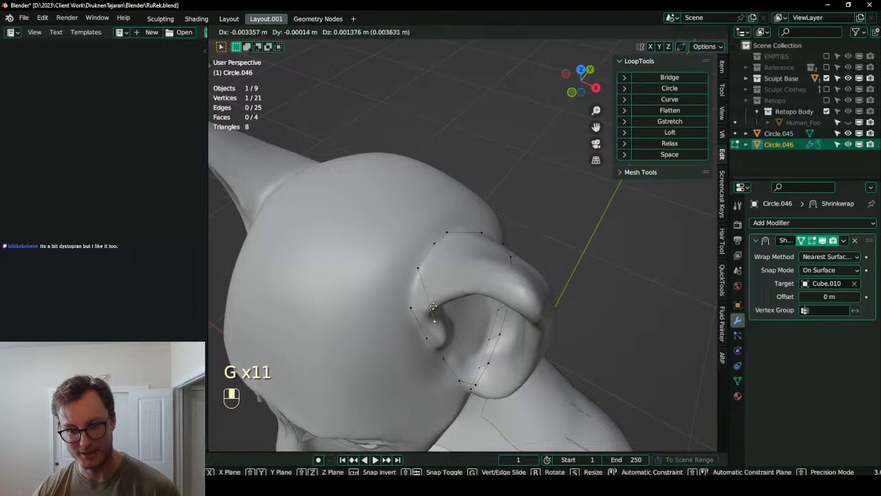
click(414, 272)
middle_drag(414, 272, 409, 235)
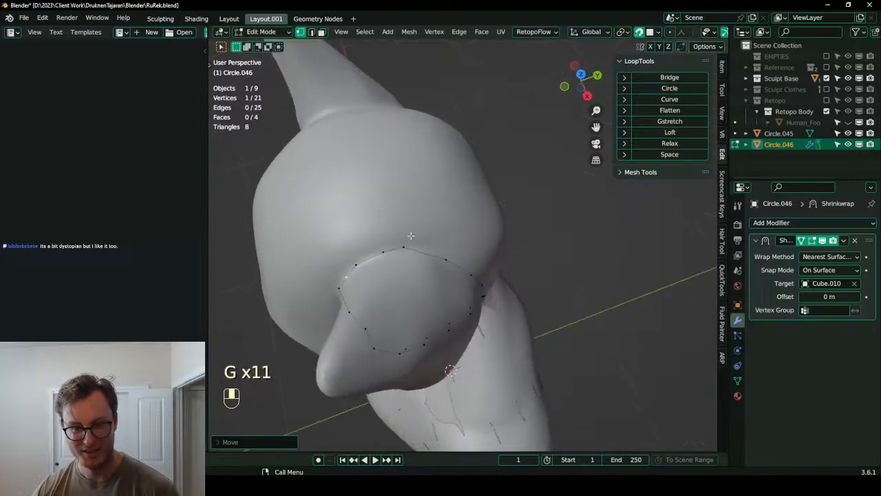
- Fine-tune the spacing of the ring vertices along the upper back of the ear
middle_drag(506, 287, 425, 188)
key(g)
click(417, 196)
click(422, 216)
key(g)
click(426, 191)
key(g)
click(427, 193)
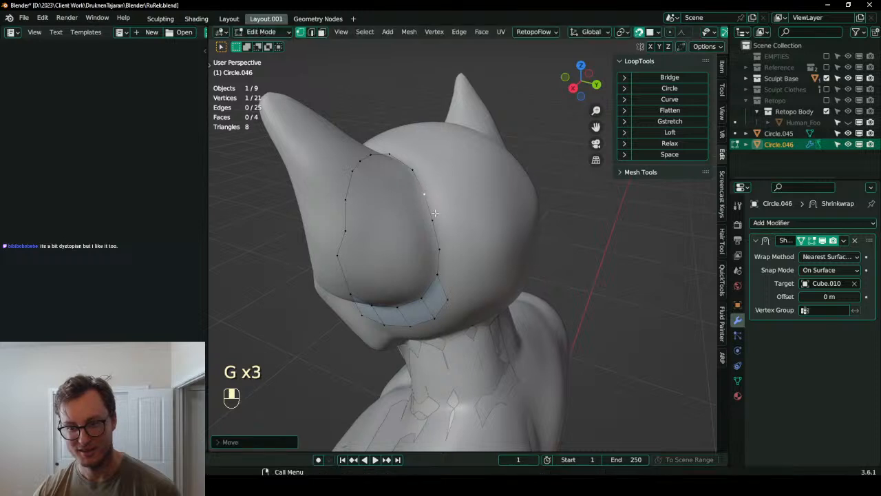
click(434, 218)
key(g)
click(435, 220)
click(438, 247)
key(g)
click(439, 247)
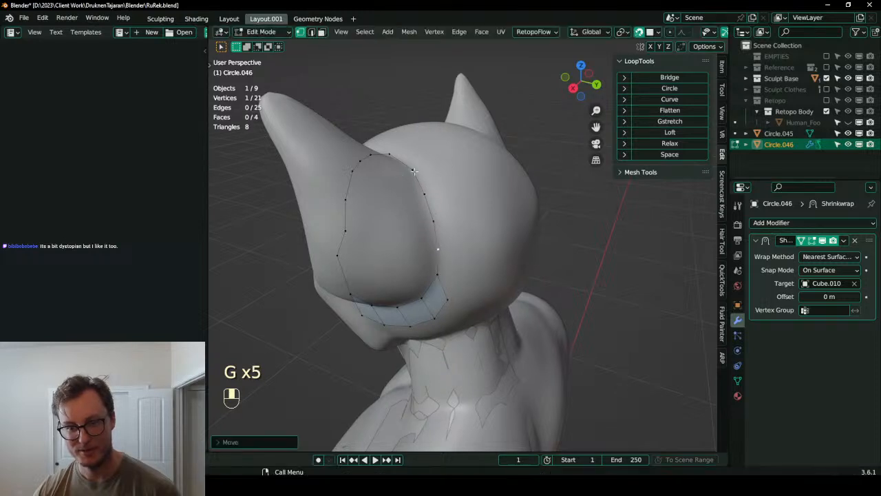
- Extrude the ring's rear edge onto the back of the head and merge its lowest vertex with the lower strip's end
key(e)
right_click(475, 222)
mouse_move(468, 216)
middle_down()
mouse_move(406, 189)
mouse_move(470, 206)
middle_up()
key(g)
click(493, 206)
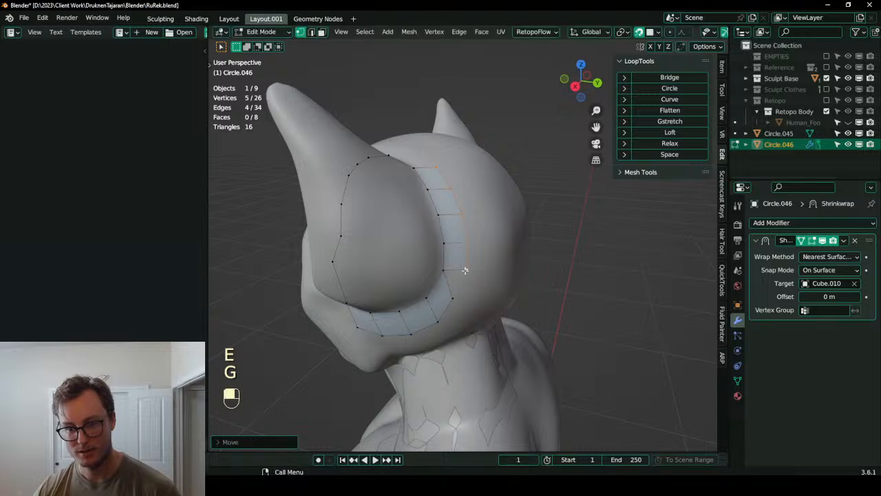
key(m)
click(501, 242)
- Reposition the ring vertices over the top and front of the ear for smoother, more even spacing
middle_drag(502, 242, 471, 263)
click(485, 245)
key(g)
click(465, 254)
click(444, 268)
key(g)
click(448, 261)
click(427, 282)
key(g)
click(429, 280)
middle_drag(428, 281, 440, 272)
- Extrude the ring's upper vertex path above the ear into four faces and merge its end with the rear strip
ctrl+click(472, 250)
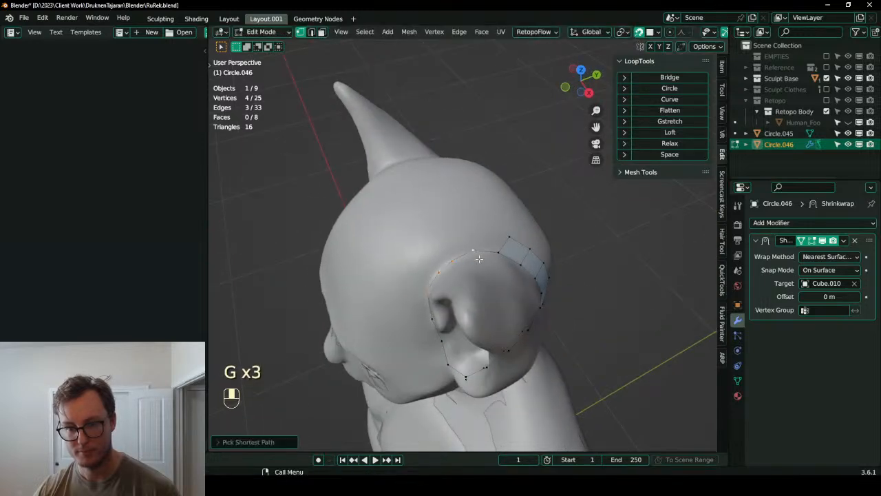
ctrl+click(496, 255)
key(e)
click(491, 230)
click(496, 228)
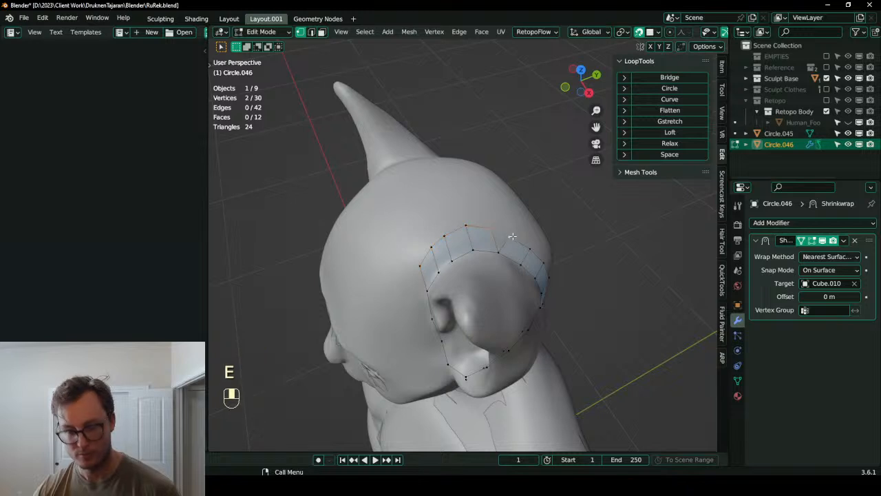
key(m)
click(478, 244)
- Select the outer edge loop of the ear strip and smooth it with LoopTools Relax
key(g)
alt+shift+click(455, 232)
click(684, 144)
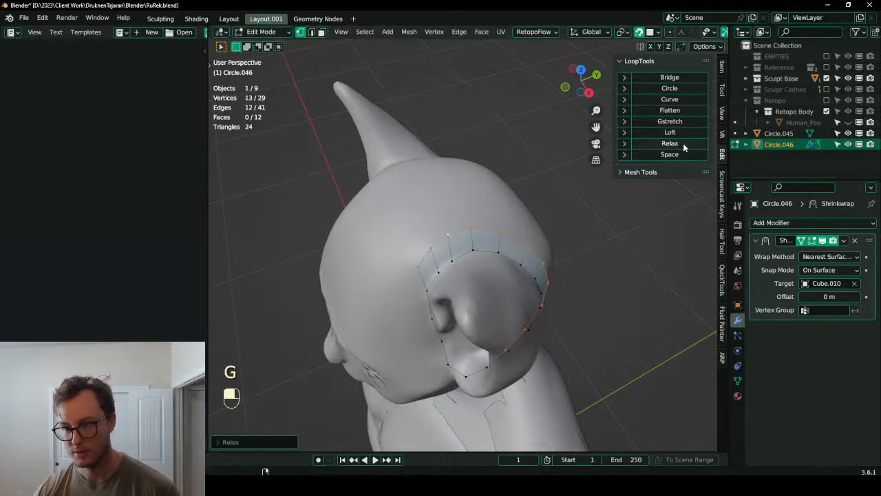
- Space the outer edge loop of the ear strip evenly with LoopTools and reposition the nearby front vertices
click(683, 154)
middle_drag(524, 207, 428, 238)
key(g)
click(410, 270)
key(g)
click(467, 281)
- Extrude the edge path in front of the ear forward and fill the gaps at both ends to close the ring
click(435, 236)
ctrl+click(442, 278)
middle_drag(442, 270, 434, 274)
key(e)
click(421, 277)
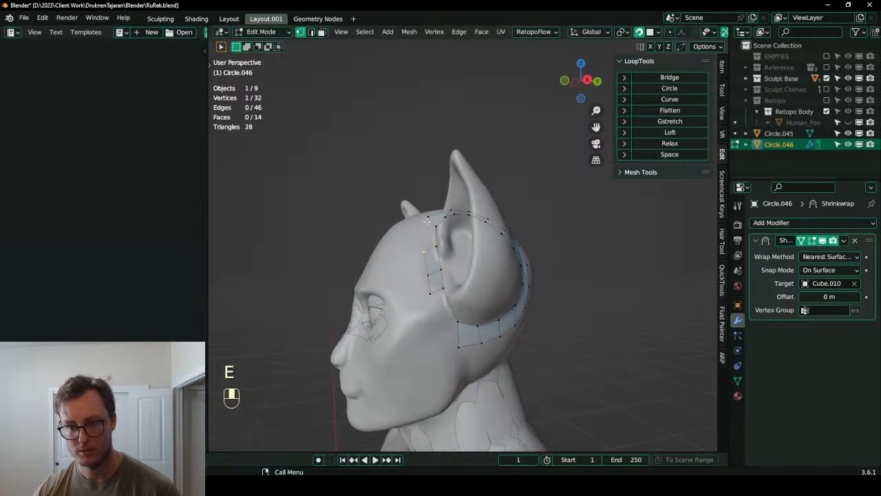
key(f)
key(f)
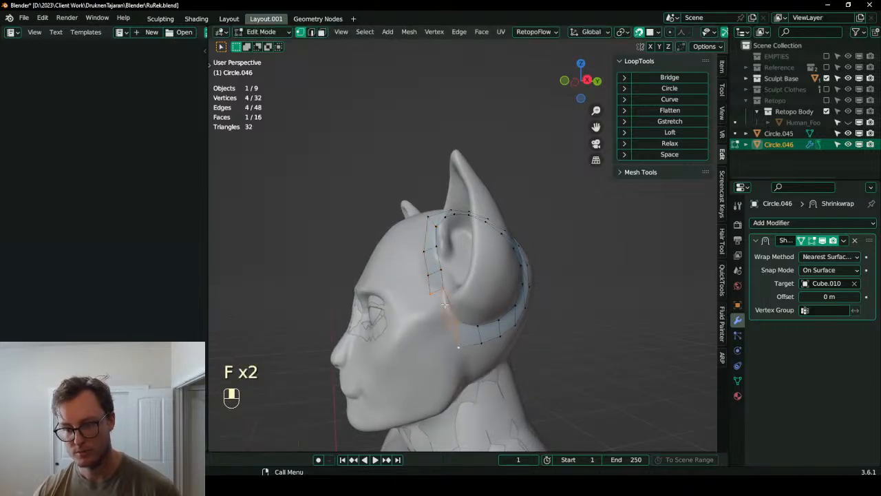
- Reposition the ring vertices in front of and below the front of the ear for more even faces
middle_drag(460, 345, 444, 303)
key(g)
click(392, 336)
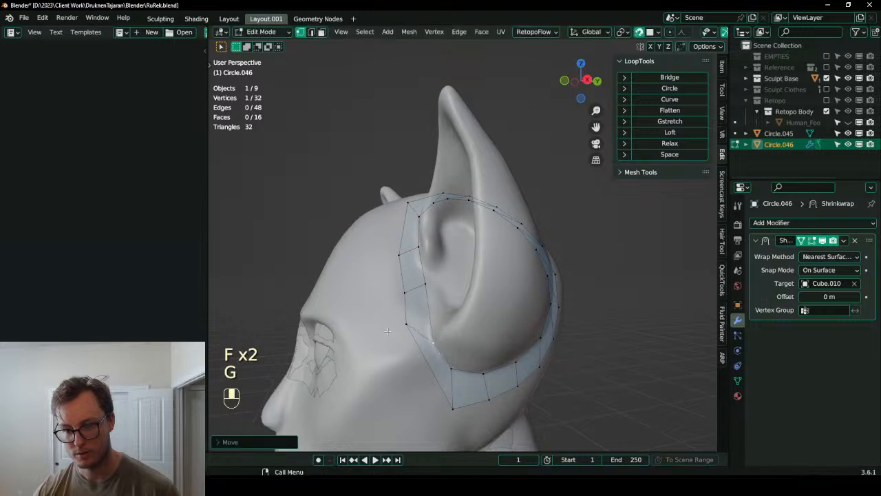
key(g)
click(394, 333)
middle_drag(394, 333, 418, 324)
key(g)
click(441, 297)
key(g)
click(449, 285)
key(g)
click(418, 295)
- Even out the ring vertices at the upper front and over the top of the ear
click(420, 238)
key(g)
click(419, 254)
click(448, 209)
middle_drag(448, 209, 387, 252)
key(g)
click(423, 260)
key(g)
click(383, 262)
key(g)
click(460, 225)
- Reposition the ring vertices above and behind the ear to even out the strip's width and spacing
middle_drag(460, 225, 489, 241)
key(g)
click(464, 234)
click(517, 252)
key(g)
click(497, 241)
middle_drag(527, 265, 480, 225)
key(g)
click(496, 249)
key(g)
click(501, 258)
key(g)
click(504, 307)
- Reposition the ring vertices along the lower rear and underside of the ear to round out the loop
middle_drag(504, 307, 489, 331)
key(g)
click(498, 330)
key(g)
click(443, 350)
key(g)
click(444, 350)
middle_drag(444, 349, 412, 331)
click(394, 339)
key(g)
click(402, 326)
key(g)
click(402, 327)
scroll(435, 285, down, 4)
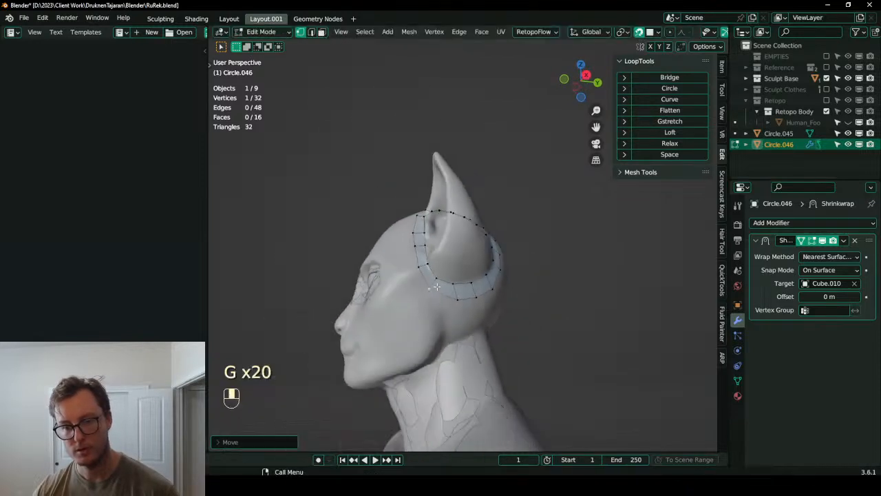
middle_drag(435, 285, 431, 288)
scroll(431, 288, up, 3)
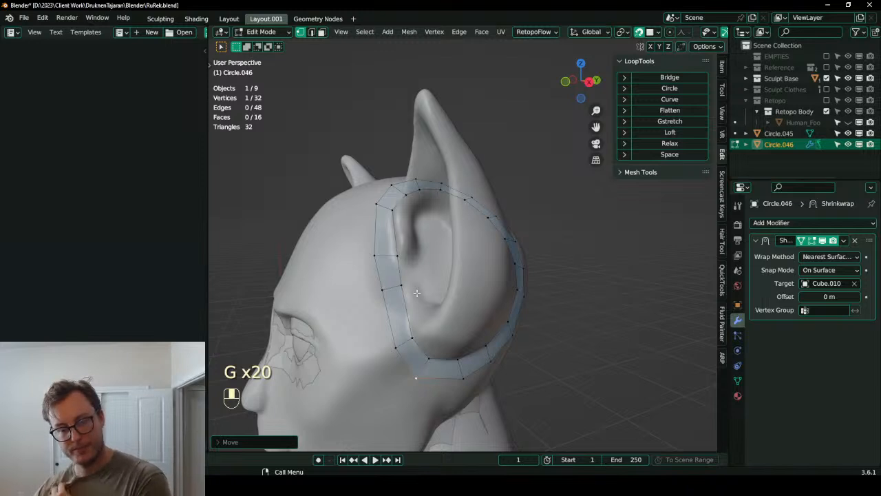
scroll(411, 304, down, 5)
middle_drag(411, 303, 458, 297)
- Return to Object Mode and apply the ear ring's Shrinkwrap modifier
key(Tab)
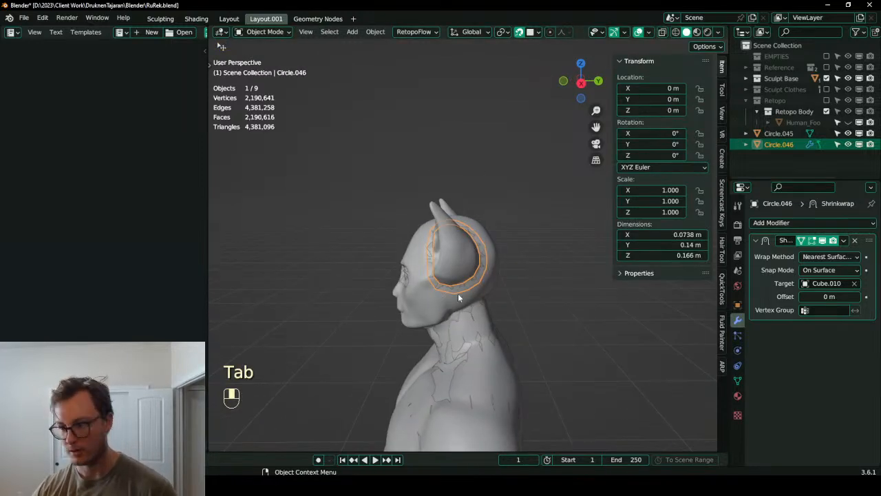
click(844, 240)
click(813, 258)
scroll(408, 278, up, 2)
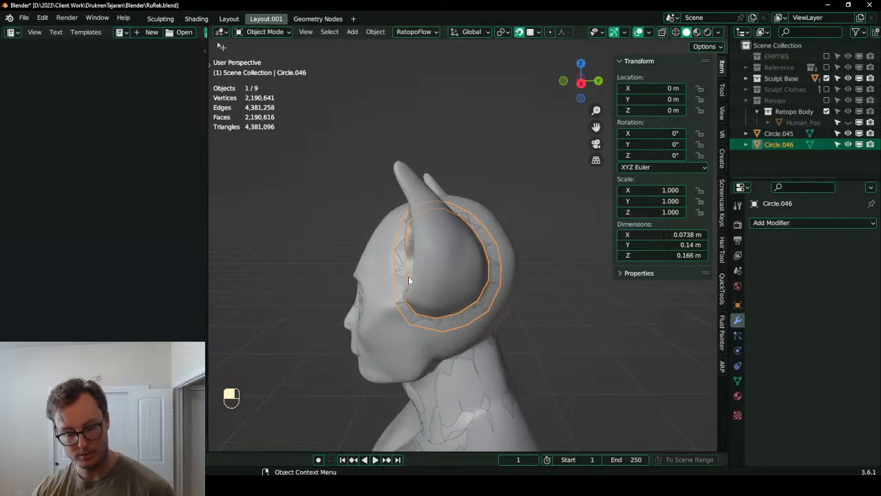
- Join the ear ring into the Circle.045 body mesh and enter Edit Mode
ctrl+click(787, 133)
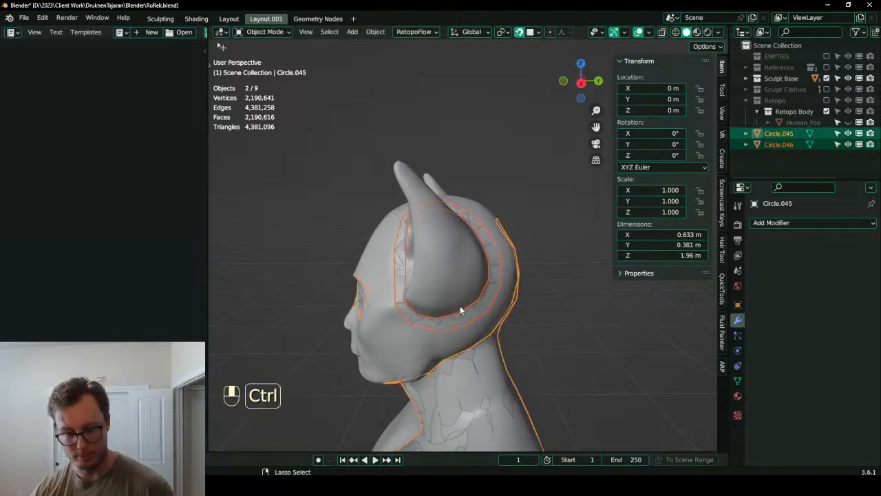
key(ctrl+j)
key(Tab)
- Extrude the four-edge path along the ring's lower inner edge up the ear's outer side, scale it and space it evenly with LoopTools
middle_drag(464, 301, 420, 329)
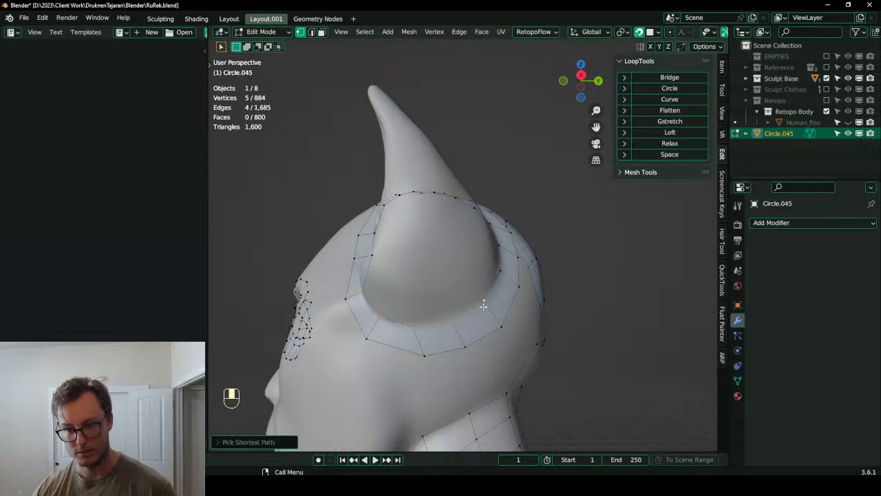
middle_drag(354, 296, 413, 275)
key(e)
key(s)
click(508, 240)
click(661, 155)
middle_drag(548, 224, 533, 245)
- Move and scale the extruded row on the ear's outer side, turning off snapping to place it freely
key(g)
click(515, 261)
key(s)
middle_click(513, 259)
click(511, 256)
key(shift+Tab)
key(g)
click(456, 278)
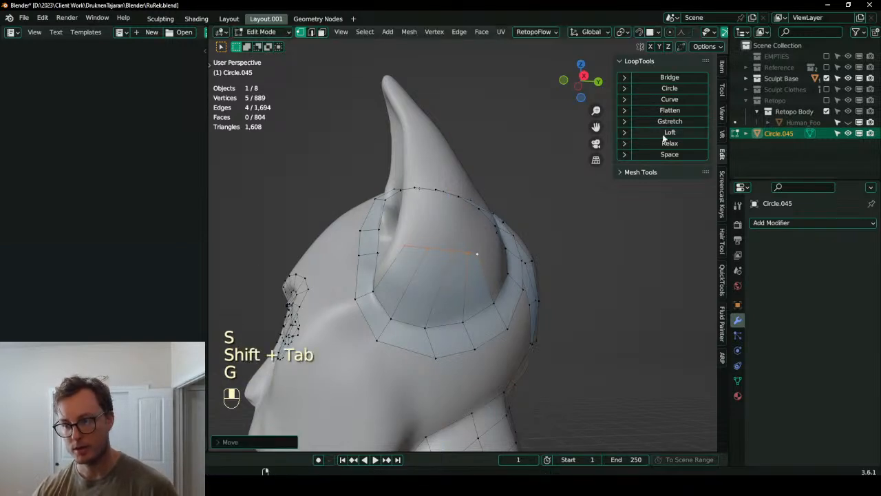
middle_drag(442, 247, 462, 310)
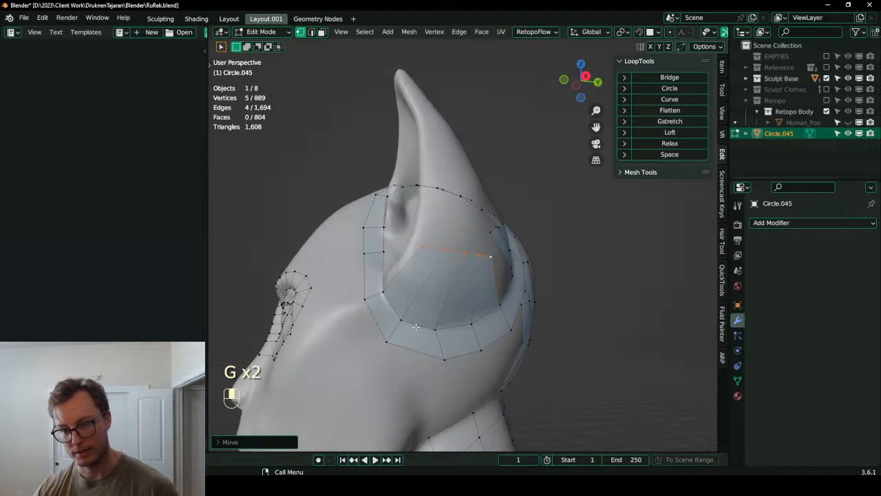
- Extrude the ring's upper inner four-edge path up the ear, scale and position the new row, and space it evenly with LoopTools
middle_drag(367, 219, 429, 269)
ctrl+click(450, 221)
middle_drag(450, 221, 495, 285)
middle_drag(437, 282, 455, 265)
key(e)
click(456, 267)
key(s)
click(479, 261)
key(g)
click(478, 264)
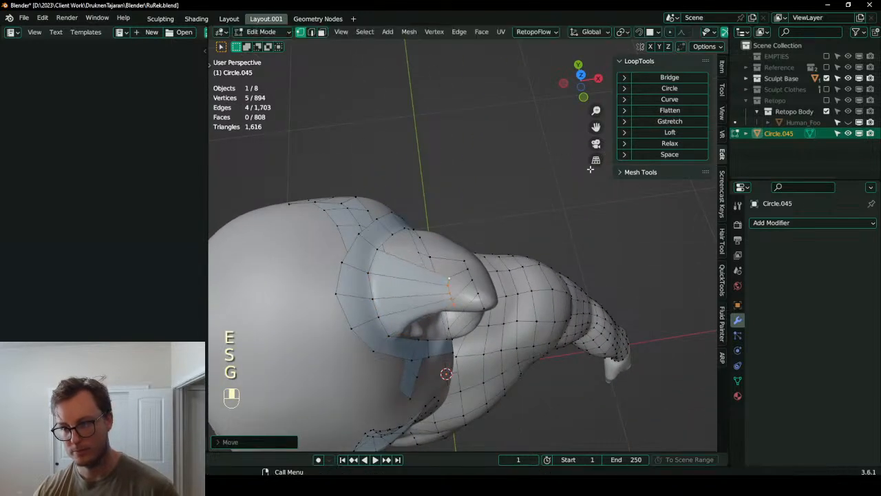
middle_drag(630, 185, 410, 215)
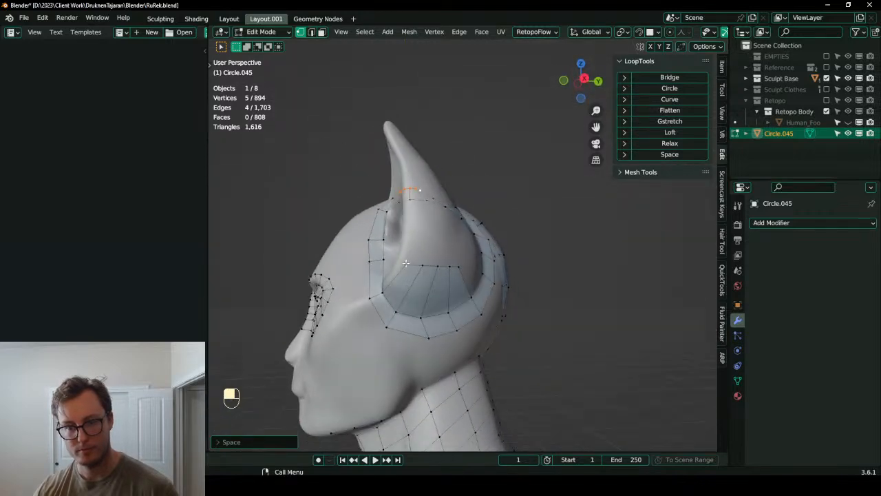
- Extrude the outer ear strip's upper edge further up the ear, narrow the new row and position it
ctrl+click(458, 268)
shift+middle_drag(457, 240, 469, 272)
middle_drag(483, 294, 465, 300)
key(e)
click(458, 225)
key(s)
click(484, 211)
shift+middle_drag(449, 217, 482, 299)
key(g)
click(486, 295)
- Extrude the strip's end row again toward the ear tip, then rotate, scale and move it into place
key(e)
click(488, 252)
scroll(493, 246, up, 3)
key(r)
key(s)
key(g)
click(458, 237)
- Reposition the upper strip's end row, turn snapping back on, and extrude it twice up to the ear tip, scaling it narrower
middle_drag(458, 236, 446, 297)
shift+middle_drag(406, 377, 415, 328)
ctrl+click(467, 345)
key(g)
click(455, 323)
key(shift+Tab)
key(g)
key(e)
key(s)
click(475, 261)
key(e)
click(547, 228)
- Select the vertex row near the ear tip and adjust its position
middle_drag(547, 228, 492, 349)
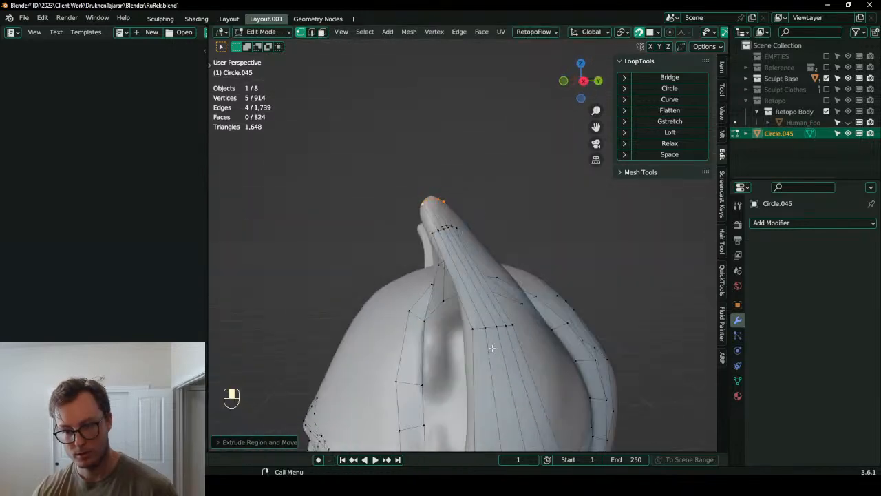
middle_drag(437, 234, 490, 264)
ctrl+click(450, 230)
key(g)
click(451, 229)
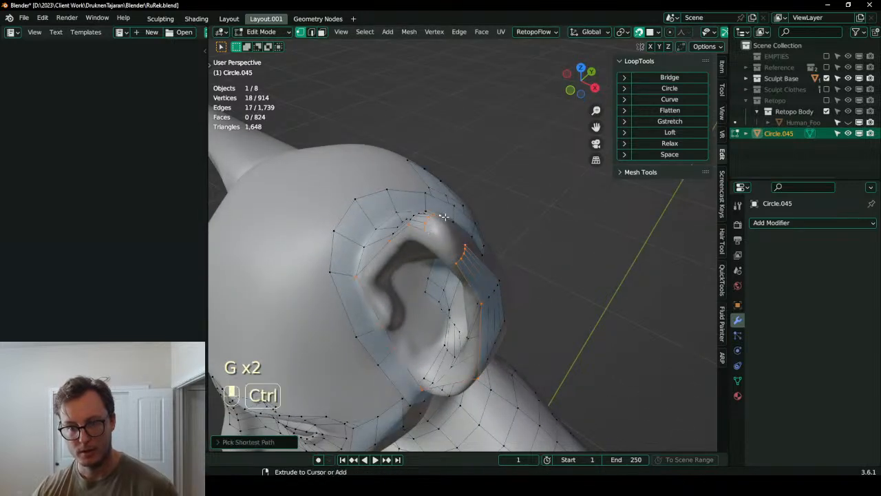
- Bridge the two strips' end rows over the ear tip, add a loop cut across the bridge and position it
key(q)
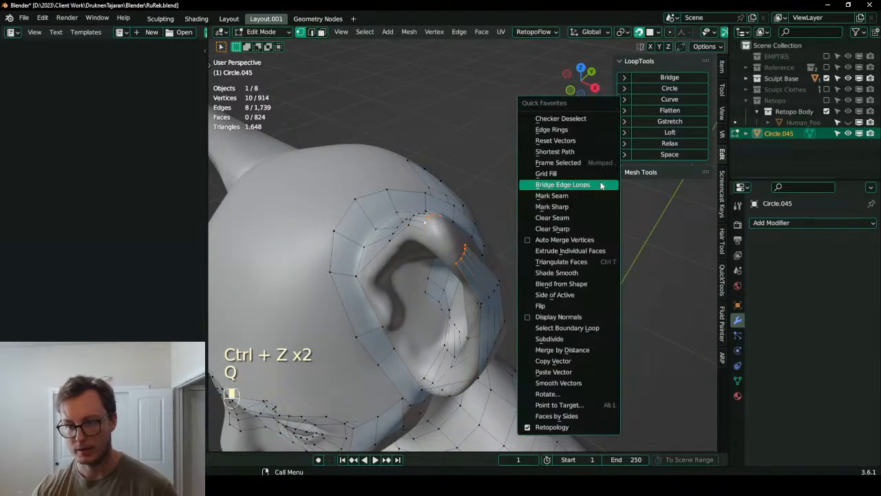
click(602, 185)
middle_drag(480, 231, 509, 283)
key(ctrl+r)
double_click(459, 248)
key(g)
click(451, 242)
- Reposition the front corner vertex of the outer strip's lowest extruded row along the ear rim
scroll(476, 258, down, 4)
middle_drag(510, 282, 488, 254)
scroll(447, 276, up, 3)
key(g)
click(441, 315)
key(ctrl+z)
click(458, 269)
key(g)
click(447, 269)
shift+middle_drag(488, 253, 437, 349)
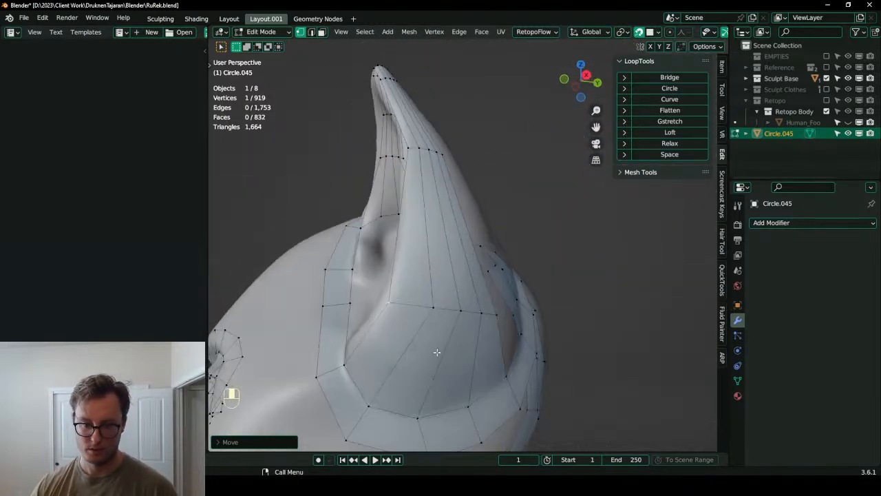
scroll(402, 334, down, 2)
middle_drag(429, 200, 417, 275)
middle_drag(430, 242, 404, 275)
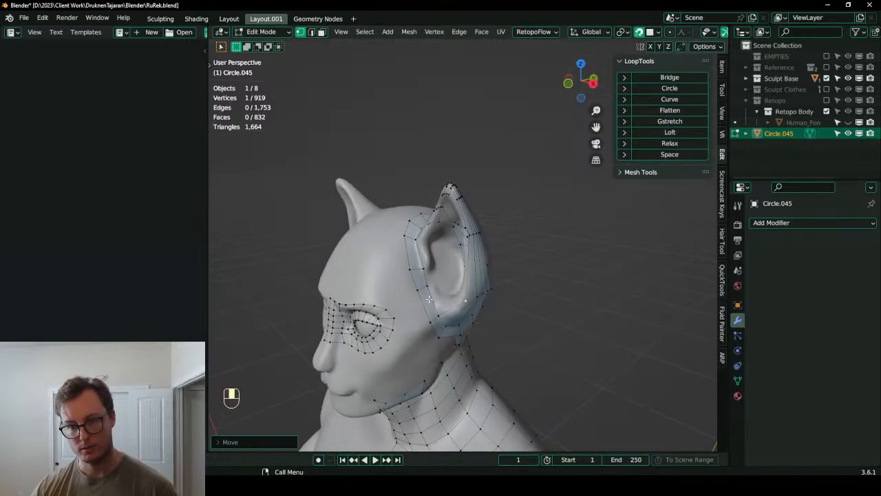
scroll(418, 296, up, 3)
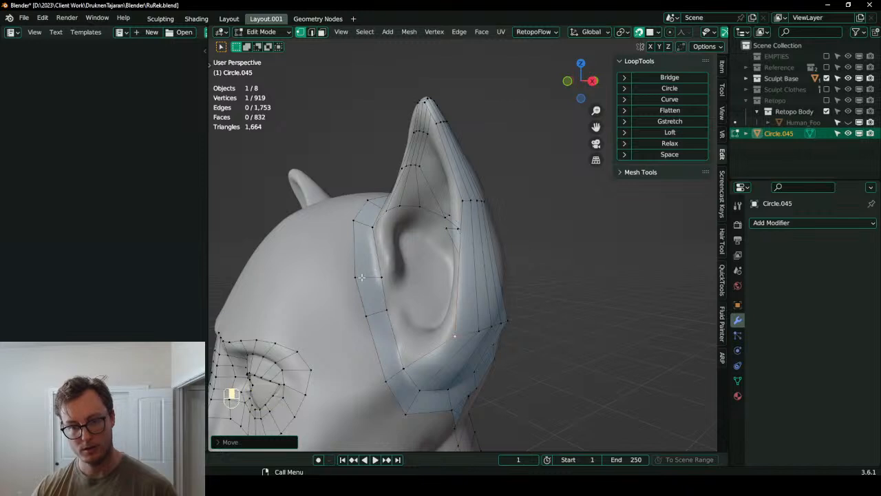
- Move two neighbouring cross edges of the base ring in front of the ear downward along the head
shift+click(373, 278)
key(g)
click(380, 309)
shift+click(363, 323)
key(g)
click(371, 348)
- Add a loop cut across the widened front section of the base ring and position it
key(ctrl+r)
double_click(367, 318)
key(g)
click(368, 315)
- Dissolve a cross edge of the base ring behind the ear and respace the remaining cross edges
middle_drag(517, 281, 470, 268)
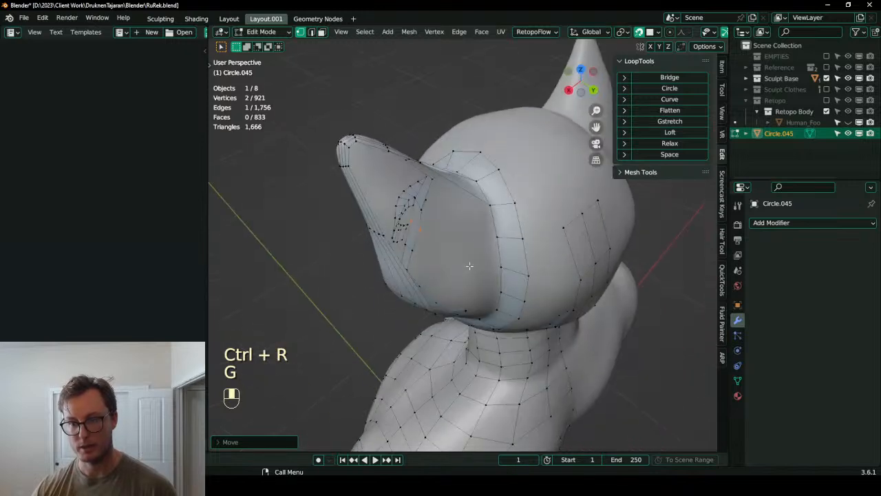
middle_drag(549, 278, 512, 296)
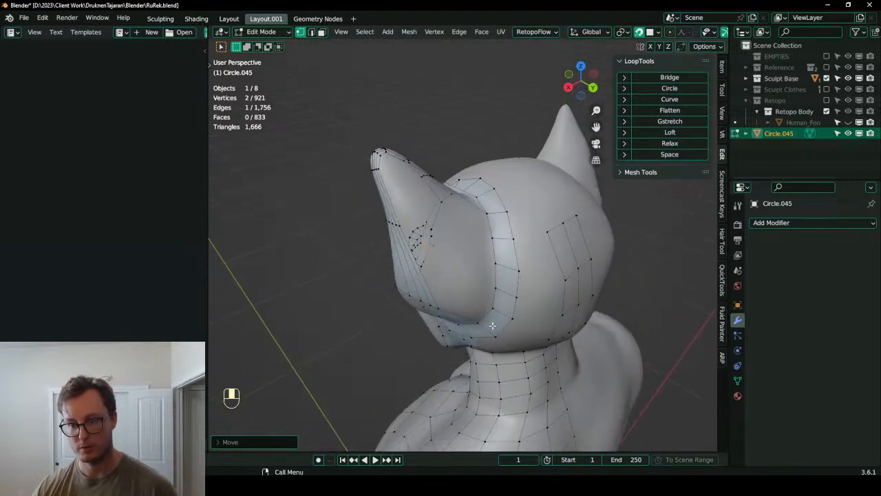
key(x)
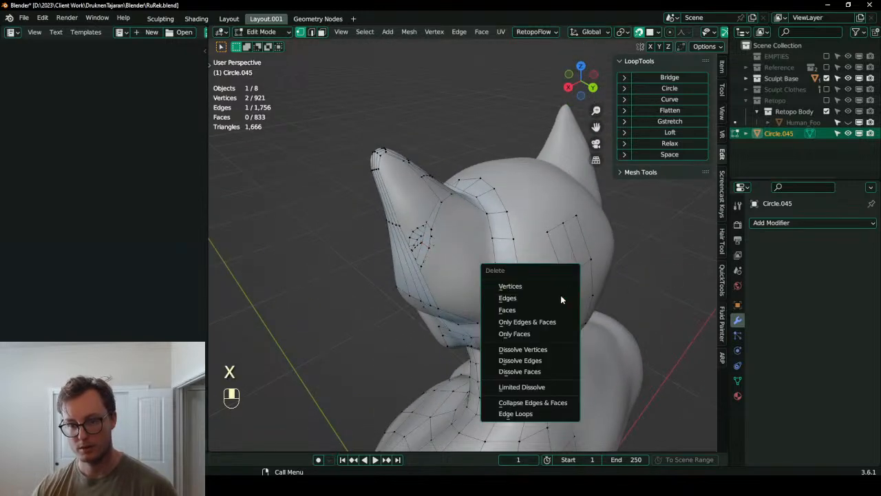
click(541, 360)
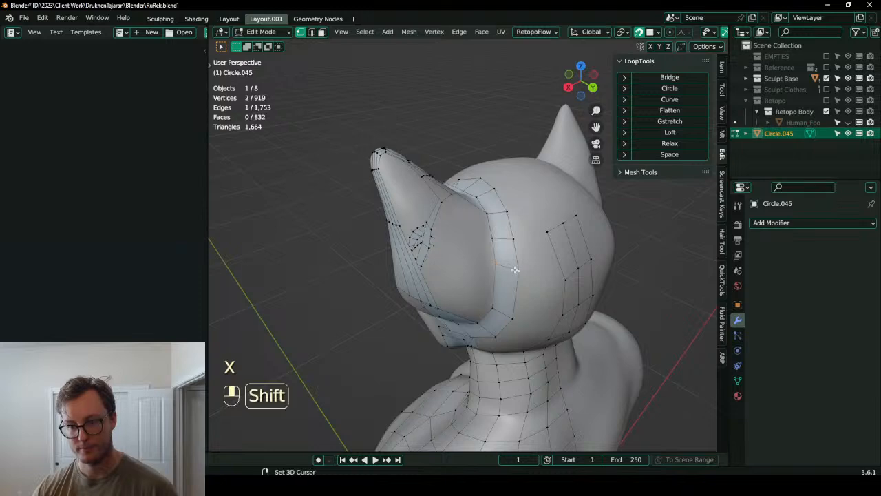
key(g)
click(517, 280)
middle_drag(516, 281, 525, 255)
key(g)
click(515, 325)
middle_drag(515, 325, 417, 242)
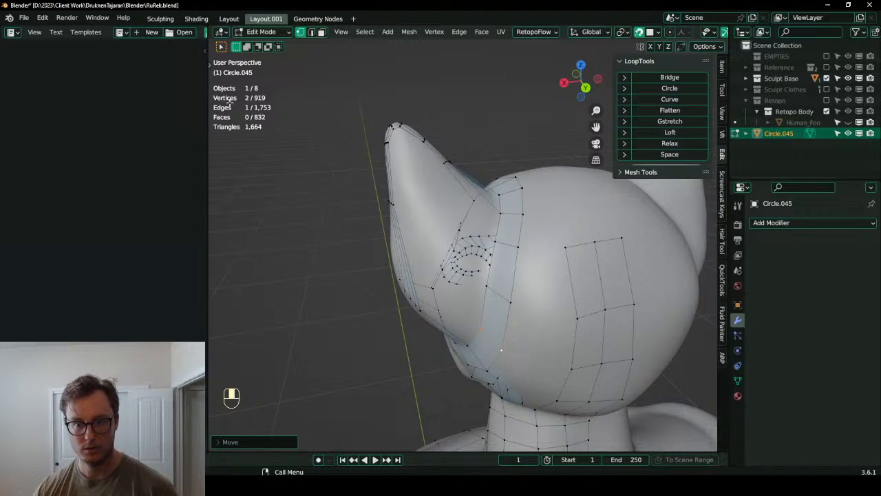
- Fill a face across the back of the ear between the strips along its edges
middle_drag(404, 225, 455, 175)
shift+click(434, 206)
key(f)
key(ctrl+r)
click(406, 207)
click(399, 208)
key(ctrl+z)
key(ctrl+r)
right_click(412, 195)
key(Escape)
key(Escape)
- Add a loop cut through the new face on the back of the ear, then rotate and move it
key(ctrl+r)
click(422, 199)
right_click(422, 199)
key(g)
key(r)
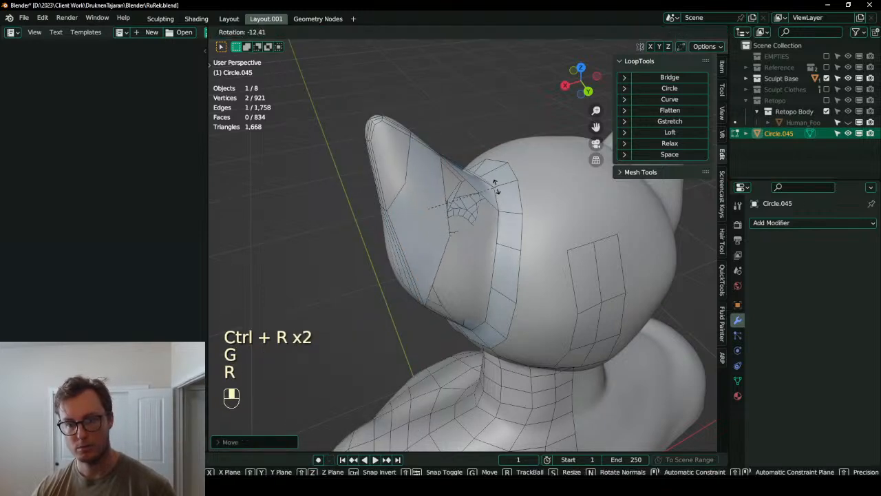
click(483, 192)
key(g)
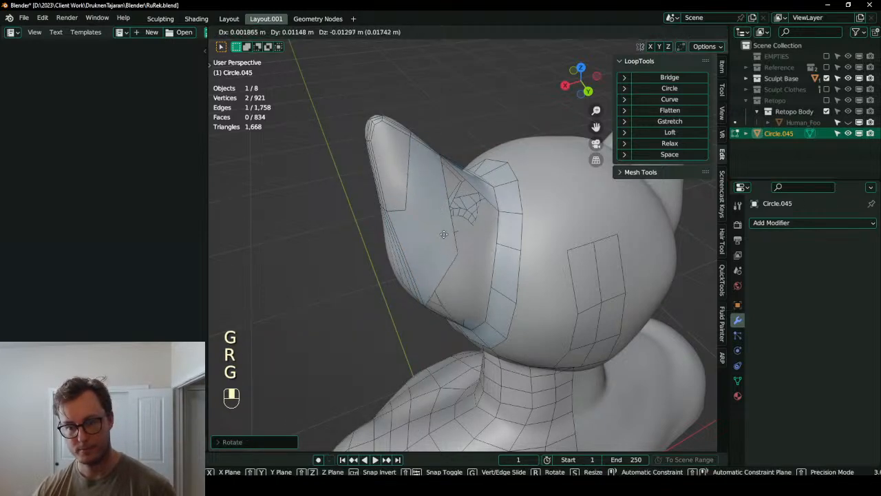
click(478, 235)
- Add a second loop cut to the faces on the back of the ear and position it
key(ctrl+r)
click(437, 188)
right_click(435, 191)
key(g)
click(428, 199)
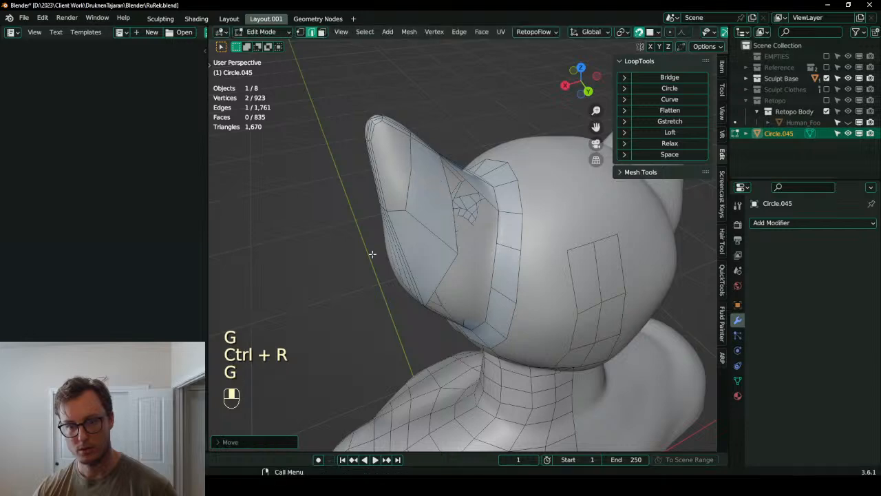
middle_drag(421, 205, 449, 189)
key(ctrl+r)
click(405, 229)
right_click(405, 229)
key(ctrl+z)
- Add a third loop cut to the faces on the back of the ear, then move and rotate it
key(ctrl+r)
click(452, 255)
right_click(451, 255)
key(g)
click(454, 235)
middle_drag(455, 227, 440, 232)
key(g)
click(448, 241)
key(r)
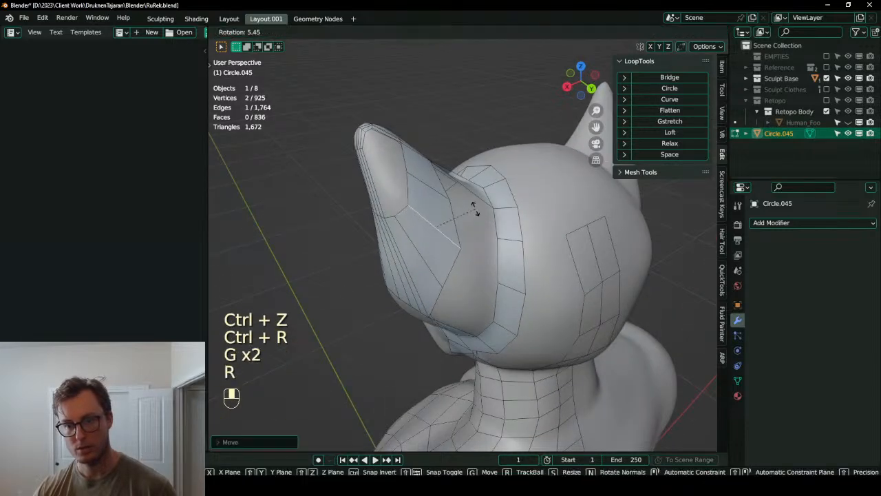
click(462, 285)
- Select the boundary of the hole between the ear's back faces and the base ring and fill it with a grid of faces
alt+shift+click(449, 267)
middle_drag(449, 267, 492, 197)
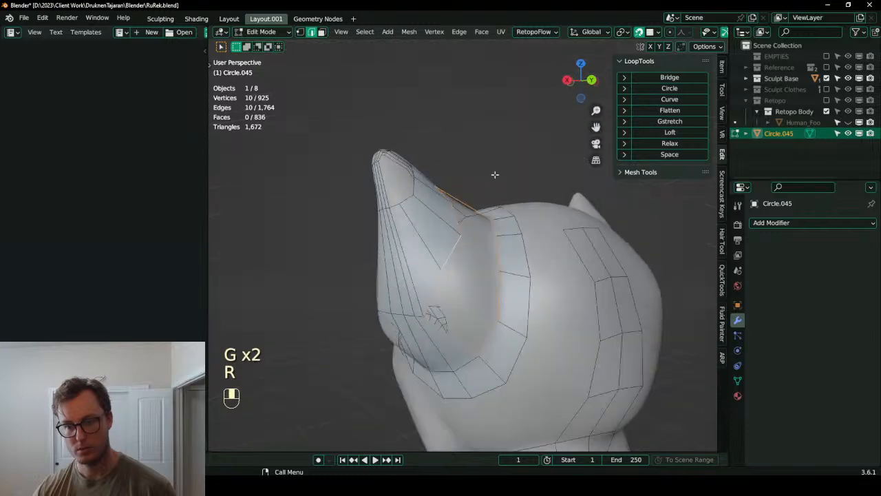
key(q)
click(468, 169)
- Add two loop cuts across the strips near the ear tip and position each on the surface
middle_drag(612, 200, 436, 251)
click(411, 191)
scroll(413, 193, up, 3)
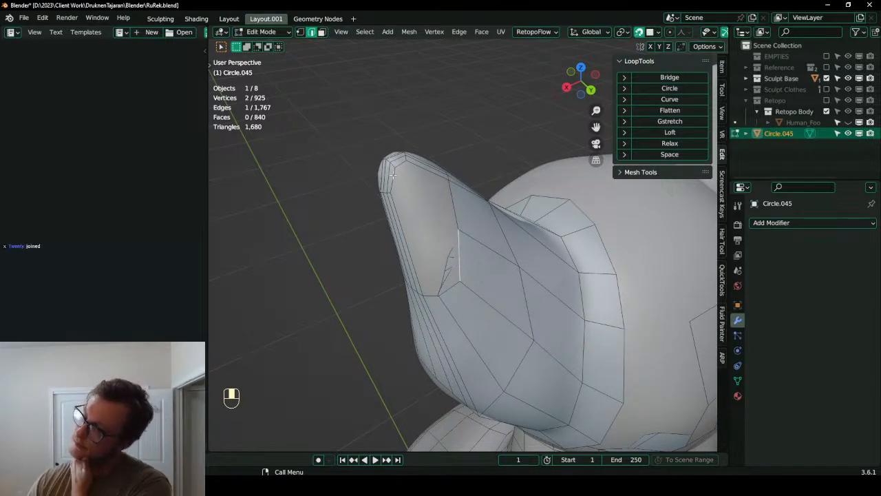
scroll(412, 191, down, 3)
middle_drag(411, 191, 469, 262)
key(ctrl+r)
double_click(453, 259)
key(g)
click(444, 248)
key(ctrl+r)
double_click(456, 297)
key(g)
click(457, 297)
- Try to close the remaining hole on the back of the ear with Grid Fill and adjust the result
alt+shift+click(455, 280)
key(q)
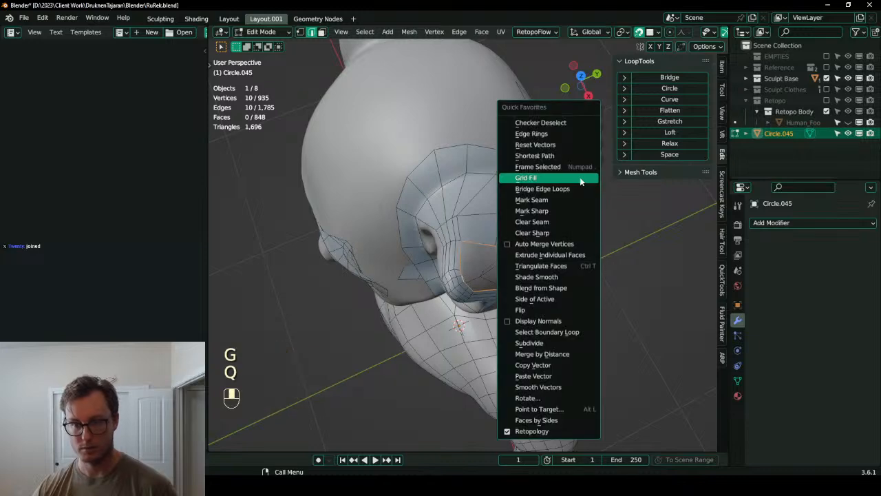
click(534, 175)
middle_drag(532, 247, 420, 201)
scroll(454, 201, up, 3)
click(398, 172)
key(g)
click(382, 186)
key(ctrl+z)
key(ctrl+z)
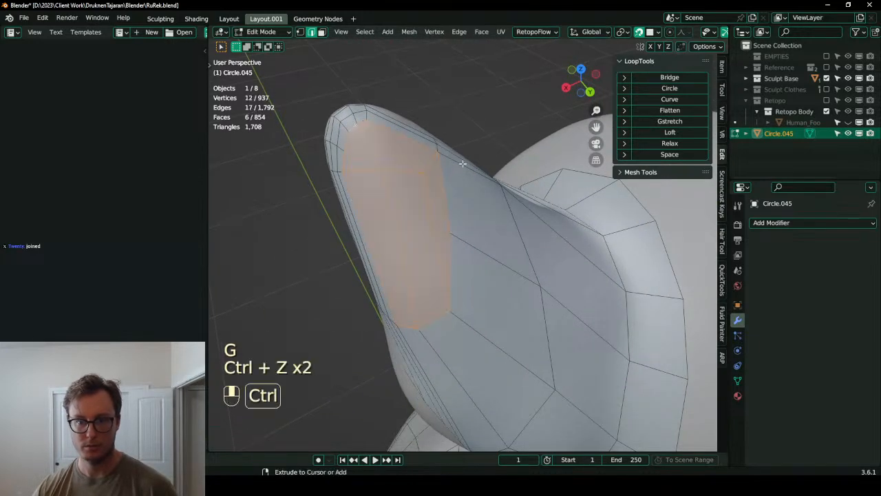
key(ctrl+z)
- Select the opposite edge chains of the remaining hole near the ear tip and connect them with Bridge Edge Loops
click(447, 210)
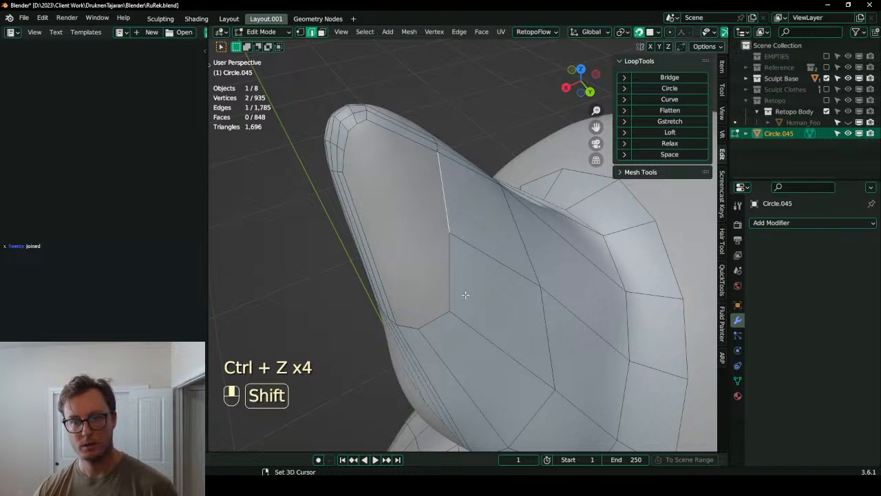
shift+click(348, 151)
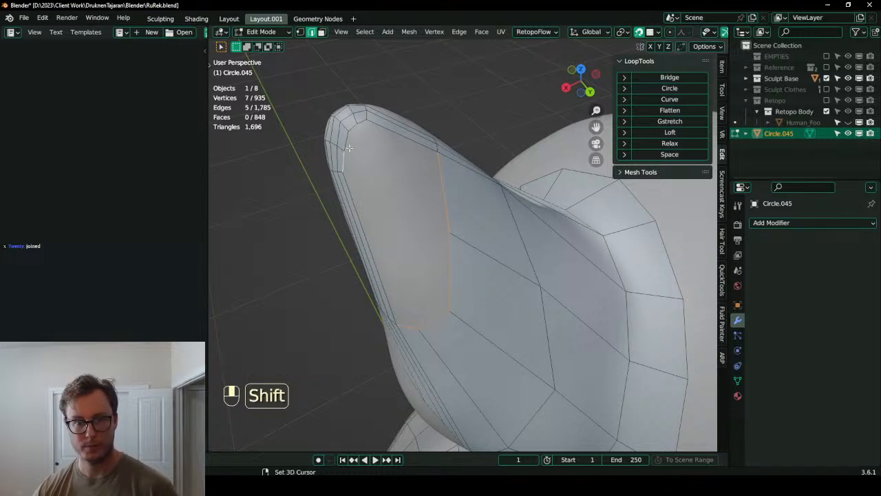
shift+click(365, 122)
key(q)
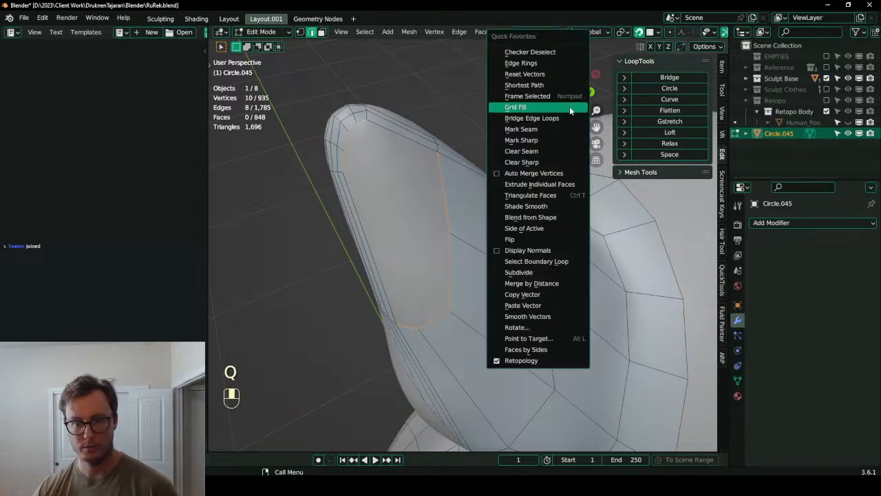
click(571, 119)
- Set the Retopology overlay offset to 0.01 m
scroll(378, 197, down, 4)
middle_drag(378, 197, 585, 148)
scroll(473, 222, up, 2)
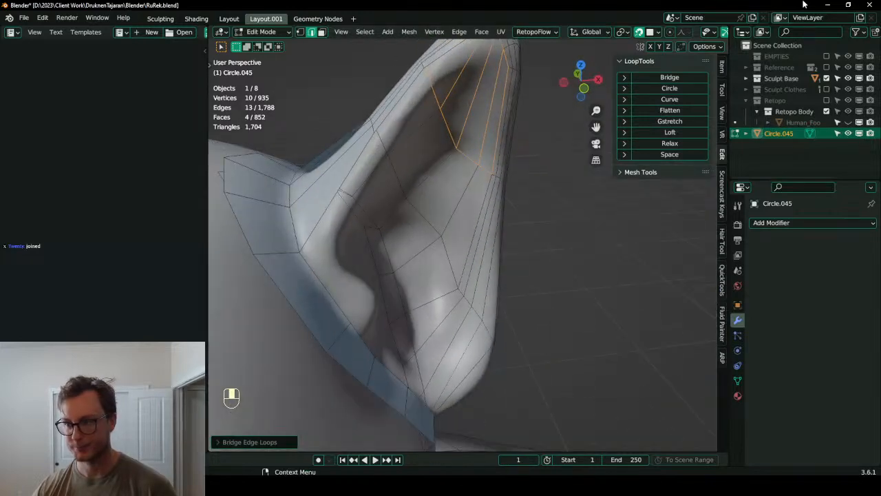
click(659, 32)
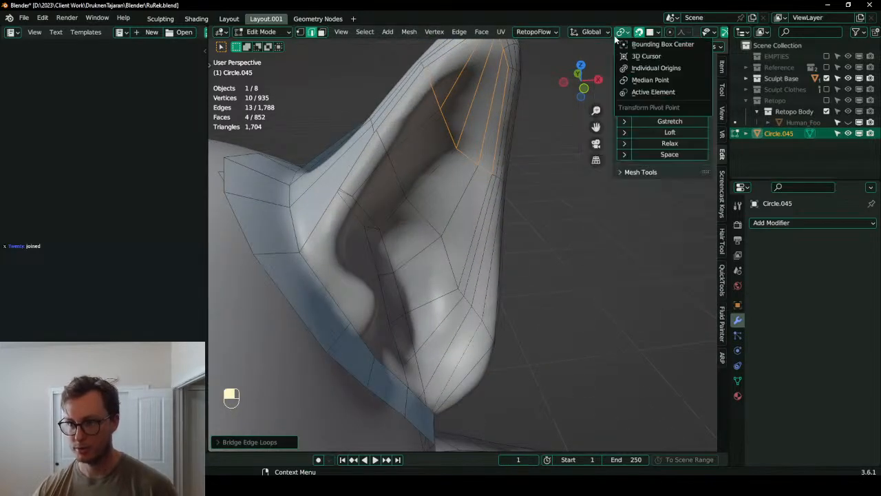
scroll(662, 32, down, 5)
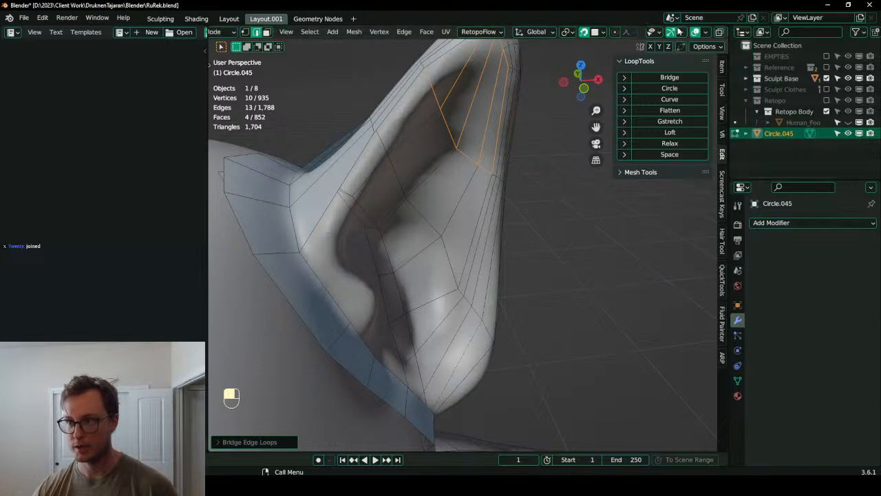
click(649, 32)
click(675, 364)
text(.01)
key(Return)
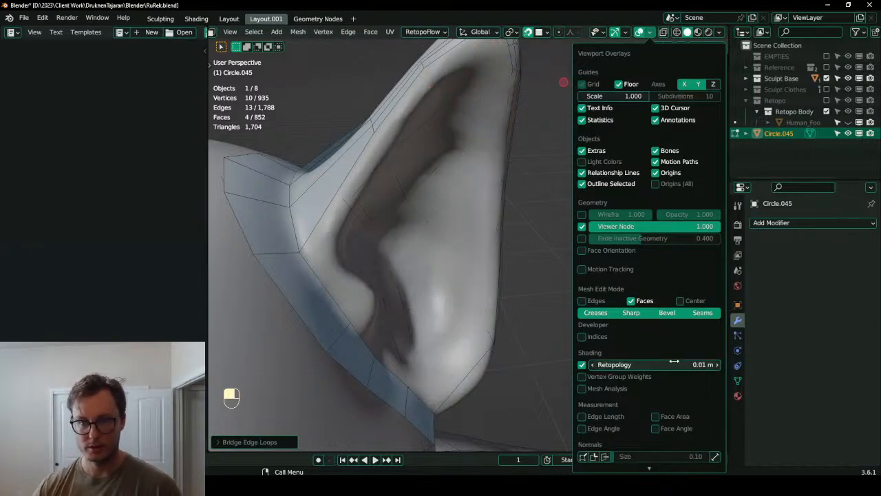
- Examine the ear's topology and how the base ring, neck and face meshes relate around the head
scroll(464, 139, down, 7)
middle_drag(464, 140, 334, 160)
scroll(335, 161, up, 5)
middle_drag(406, 130, 419, 154)
scroll(421, 161, down, 2)
middle_drag(441, 200, 499, 253)
scroll(469, 242, down, 1)
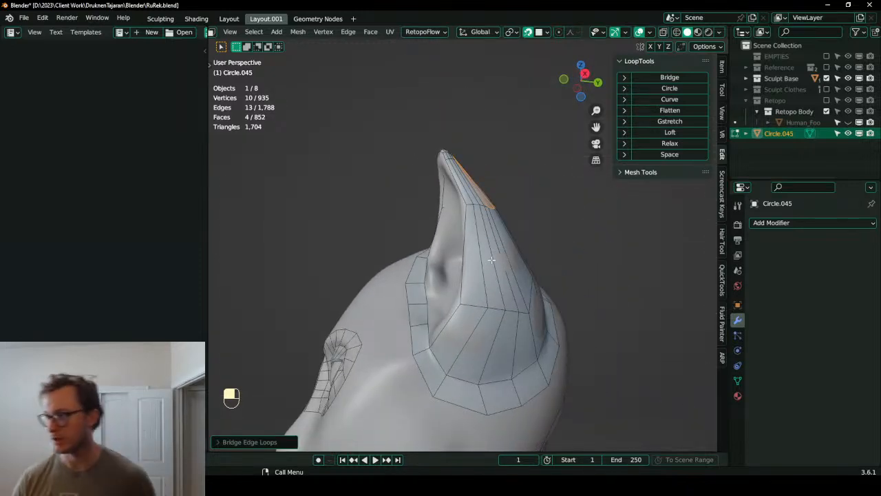
scroll(410, 307, down, 10)
middle_drag(410, 307, 279, 252)
scroll(493, 333, down, 3)
scroll(425, 252, up, 3)
middle_drag(475, 254, 506, 236)
shift+middle_drag(506, 236, 467, 224)
scroll(466, 234, up, 5)
scroll(468, 224, down, 3)
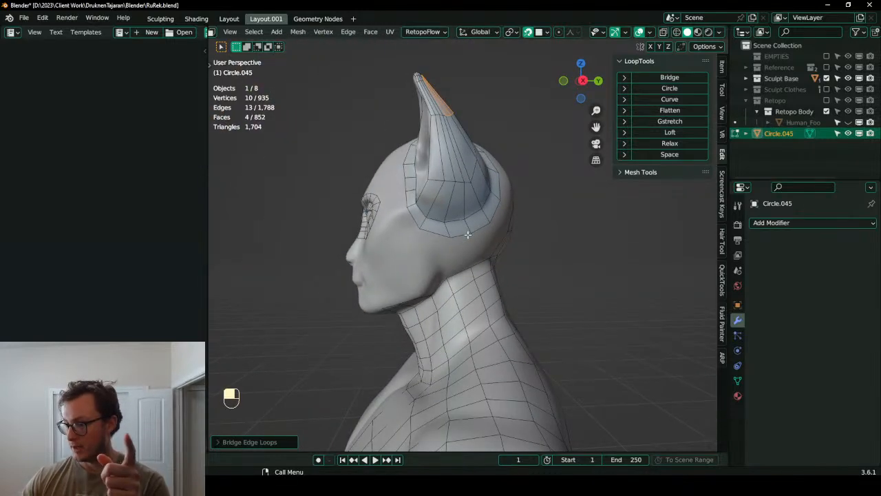
- Try selecting the base ring's lower edges together with the neck's upper edges
scroll(468, 235, up, 2)
middle_drag(451, 235, 436, 220)
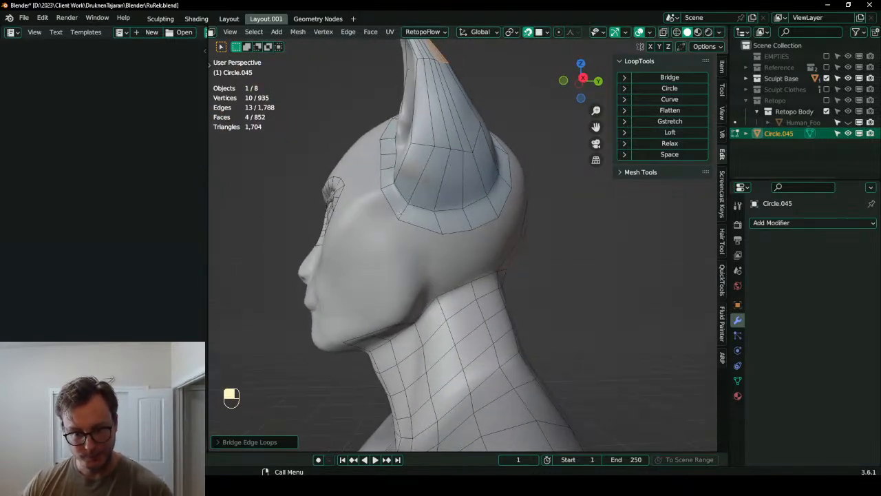
click(393, 209)
shift+click(445, 232)
shift+click(482, 224)
scroll(482, 227, down, 7)
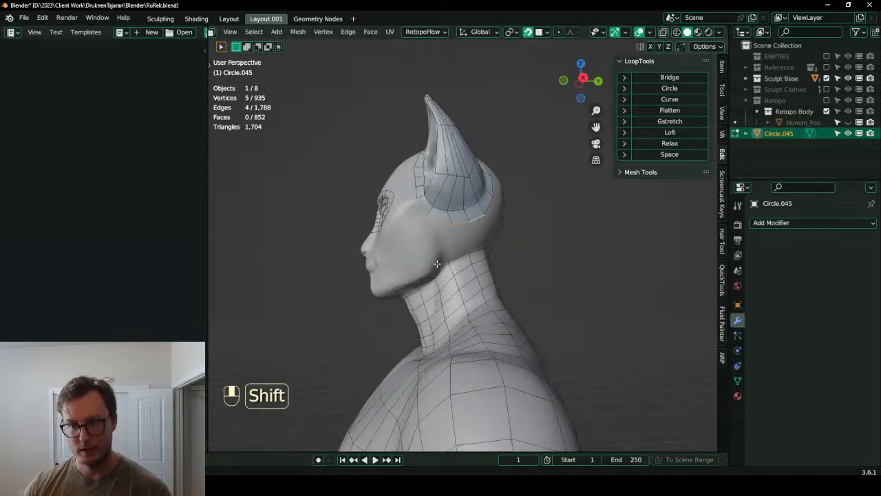
middle_drag(483, 298, 481, 328)
scroll(480, 328, up, 2)
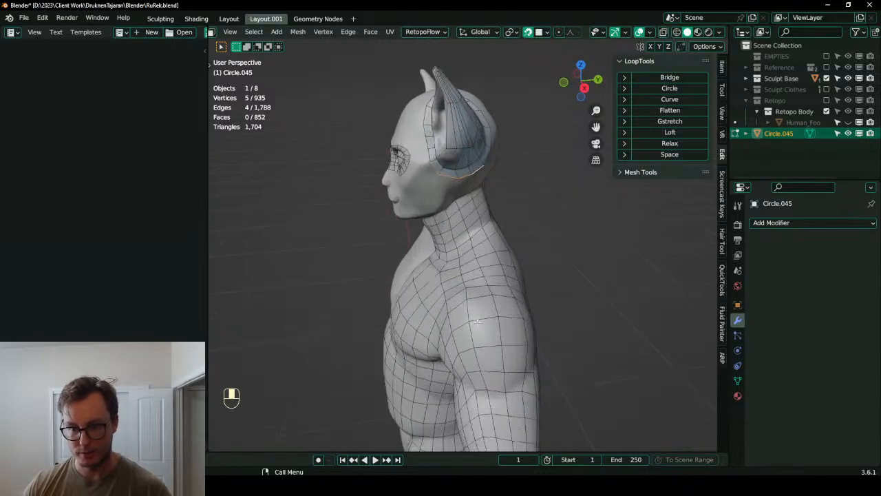
shift+click(443, 220)
middle_drag(443, 221, 430, 188)
scroll(429, 186, up, 3)
key(ctrl+z)
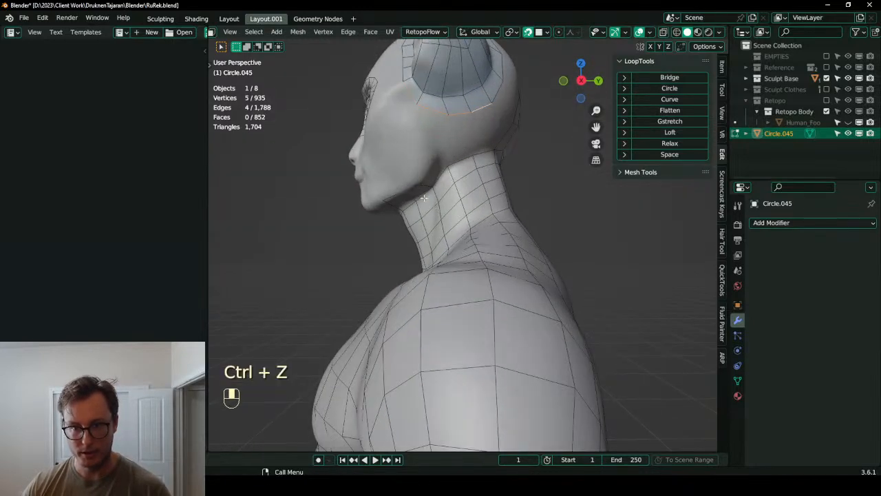
shift+click(424, 182)
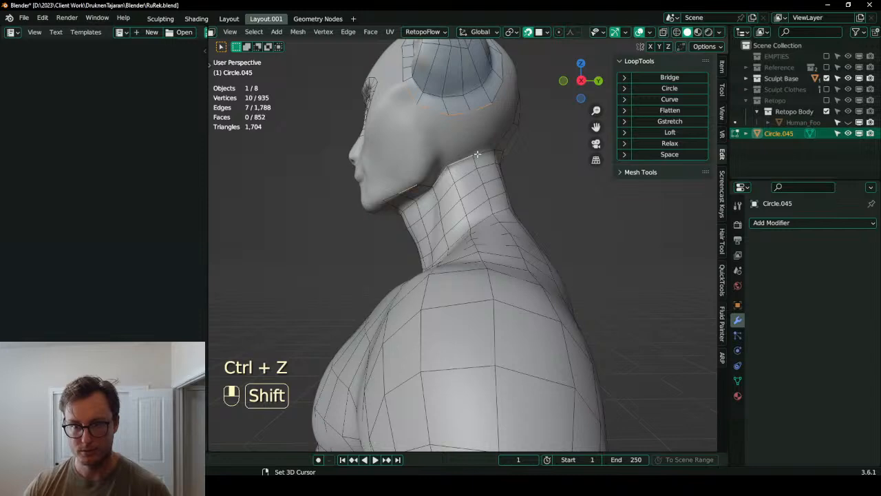
shift+middle_drag(488, 161, 485, 213)
key(ctrl+z)
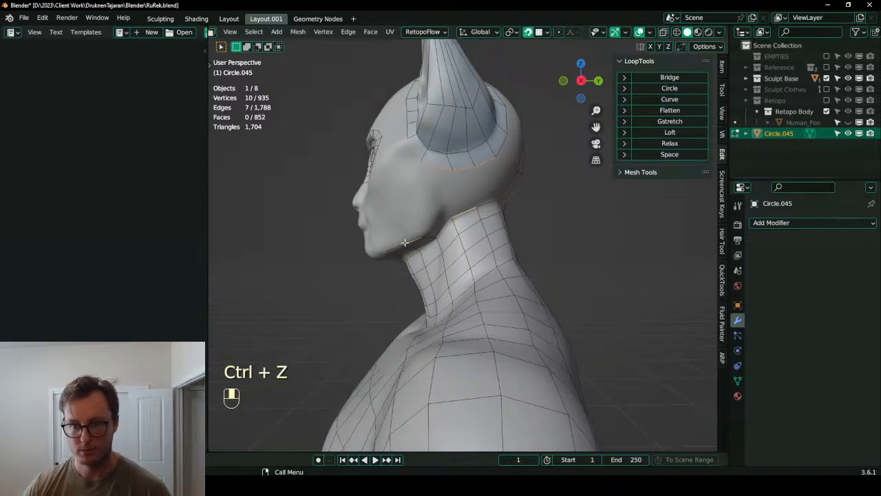
- Delete the three extra vertices and their faces on the neck's upper edge beneath the jaw
middle_drag(394, 266, 414, 214)
shift+click(407, 241)
key(x)
- Select the neck's upper edges and the base ring's lower edges and connect them with Bridge Edge Loops
middle_drag(444, 178, 439, 246)
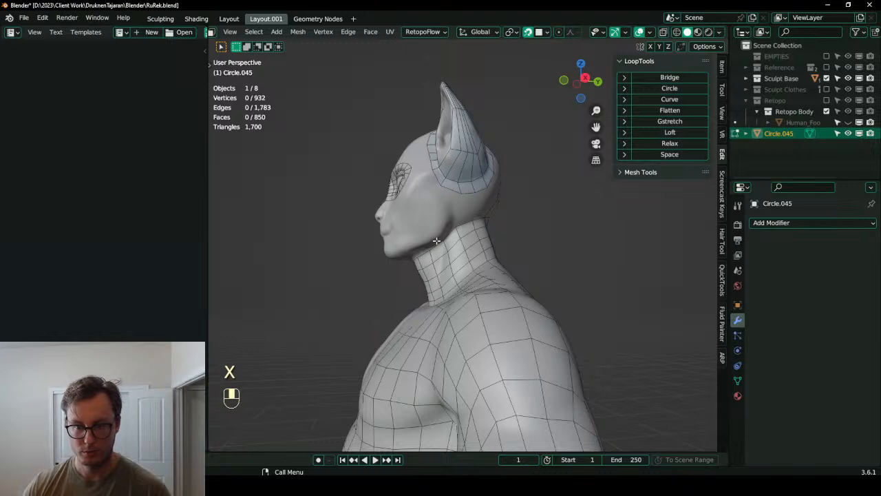
ctrl+click(477, 220)
shift+click(453, 192)
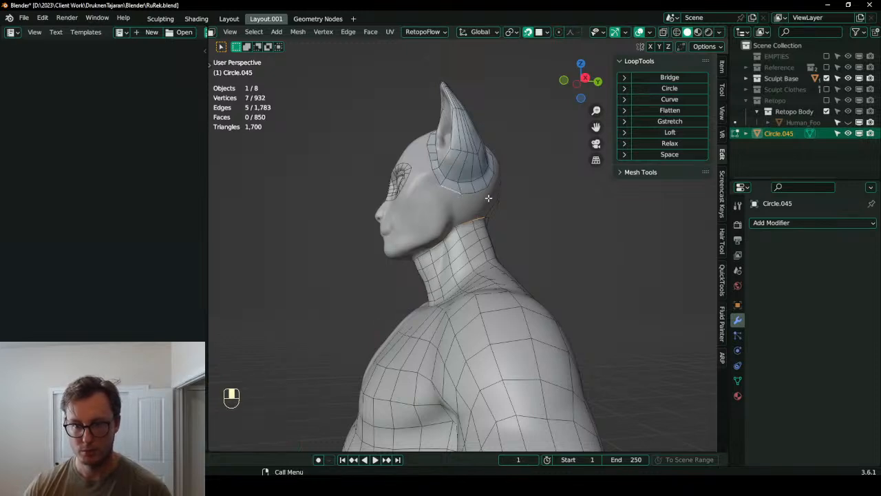
shift+click(438, 180)
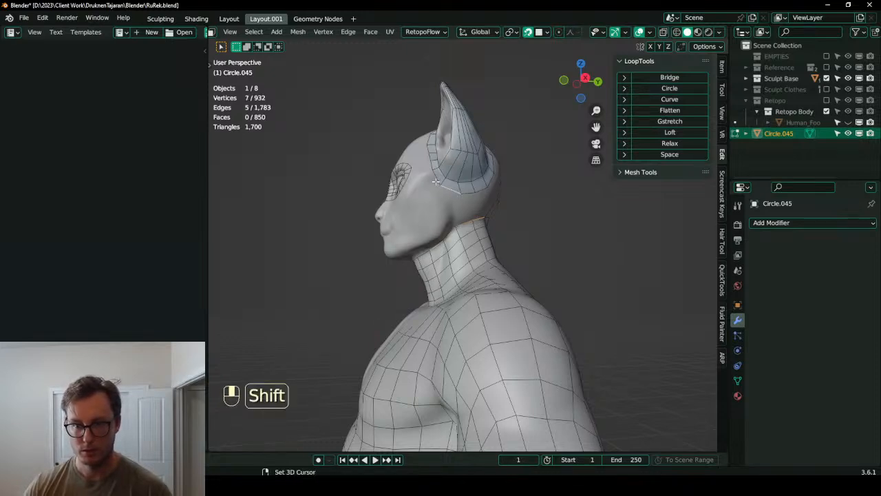
ctrl+click(480, 192)
key(q)
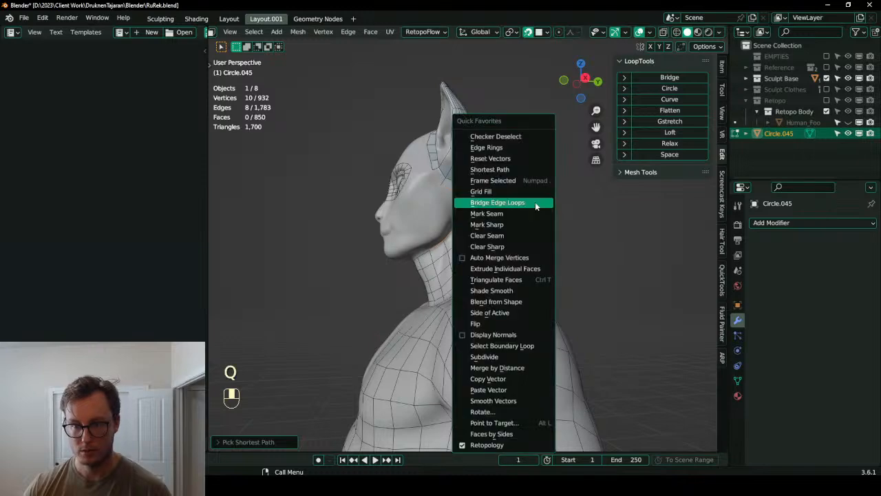
click(537, 205)
- Add a loop cut across the bridge between the ear ring and the neck and move it onto the surface
scroll(450, 223, up, 3)
key(ctrl+r)
double_click(452, 198)
key(g)
click(454, 205)
key(g)
click(427, 196)
- Bridge the base ring's rear edges to the face patch on the back of the head, then add and position a loop cut between them
middle_drag(418, 211, 460, 265)
click(446, 246)
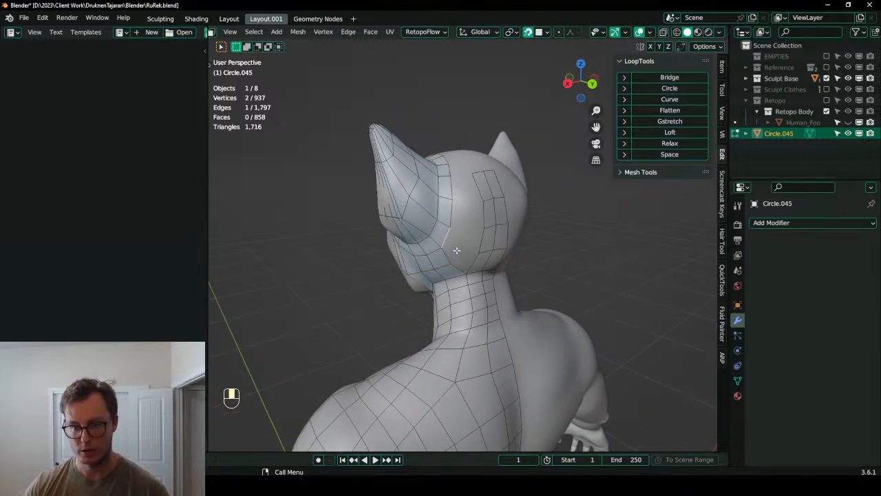
click(450, 172)
ctrl+click(446, 239)
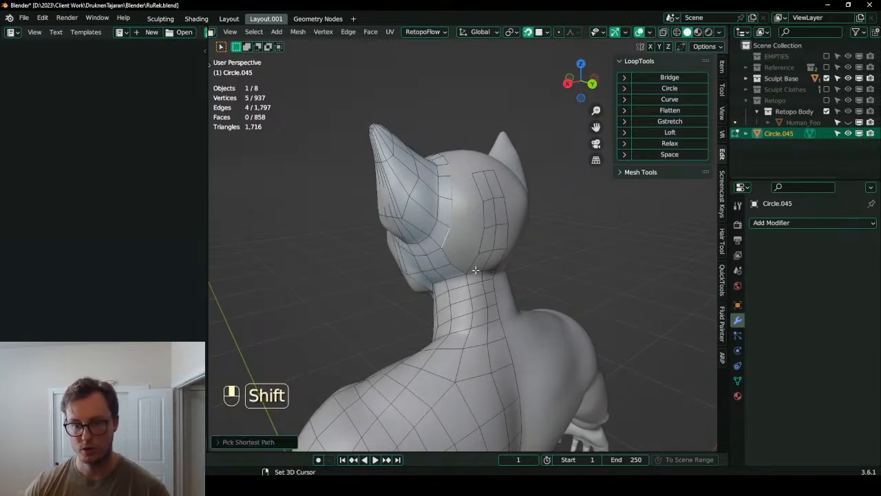
shift+click(474, 267)
key(q)
click(551, 168)
key(ctrl+r)
click(463, 201)
key(g)
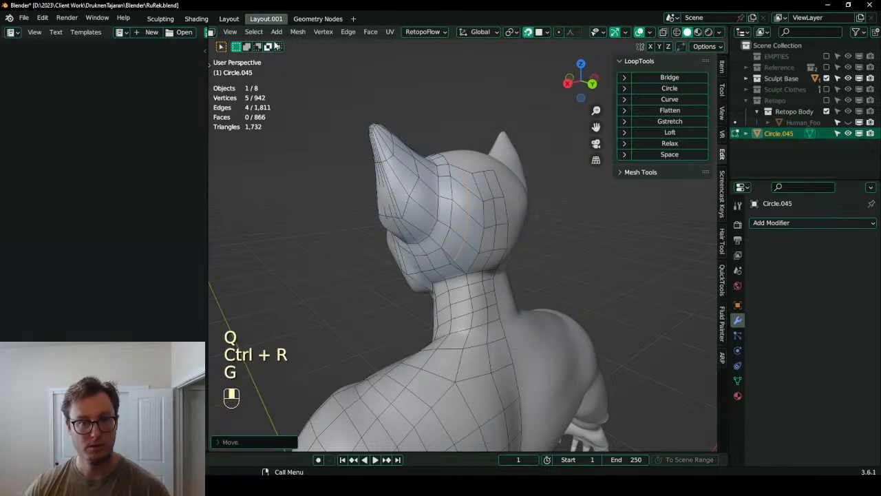
- Merge the two neighbouring vertices on the lower back of the head at their center, reposition the result, and save the file
scroll(243, 35, up, 4)
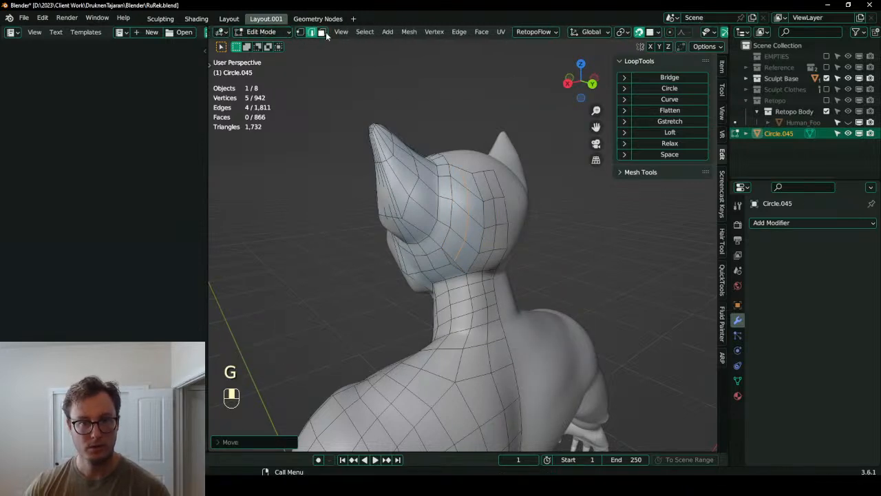
click(300, 32)
click(451, 264)
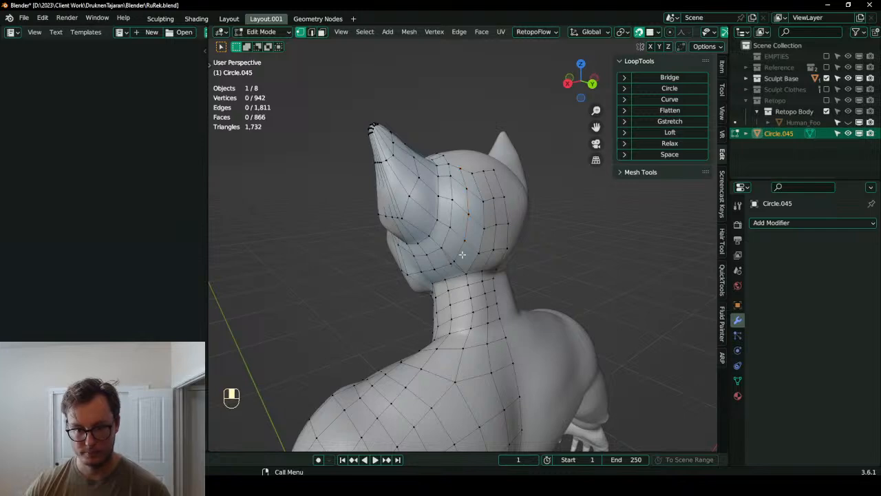
shift+click(496, 182)
key(m)
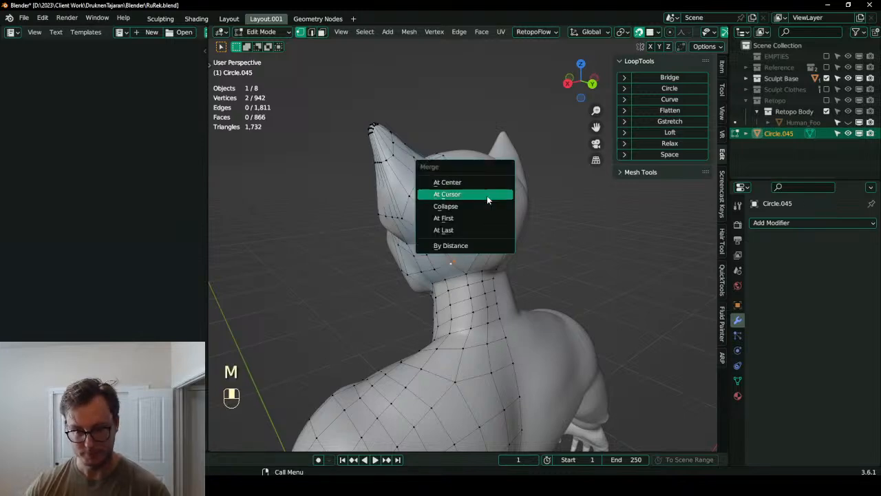
click(492, 186)
key(g)
click(467, 259)
scroll(467, 259, down, 4)
middle_drag(466, 259, 496, 193)
middle_drag(441, 331, 475, 337)
shift+middle_drag(427, 344, 400, 224)
key(ctrl+s)
middle_drag(399, 224, 444, 241)
shift+middle_drag(441, 200, 480, 170)
scroll(375, 244, up, 3)
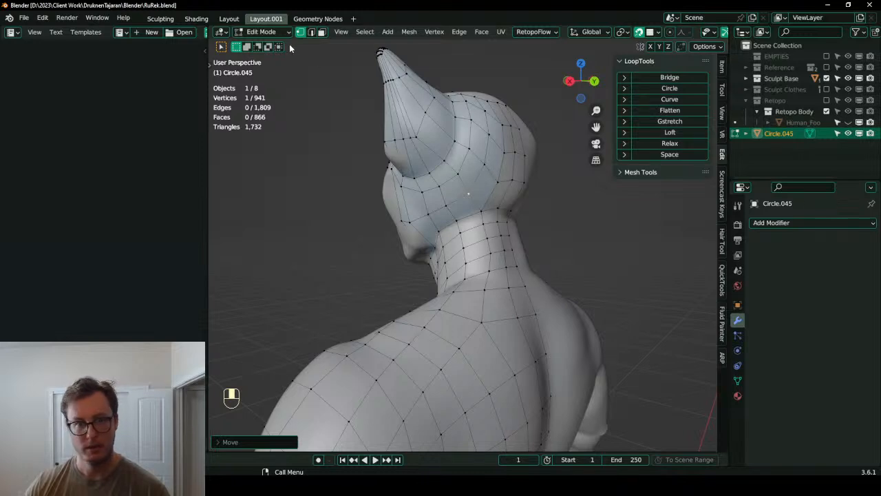
- Delete the lower faces joining the ear's base ring to the patch on the back of the head
click(321, 33)
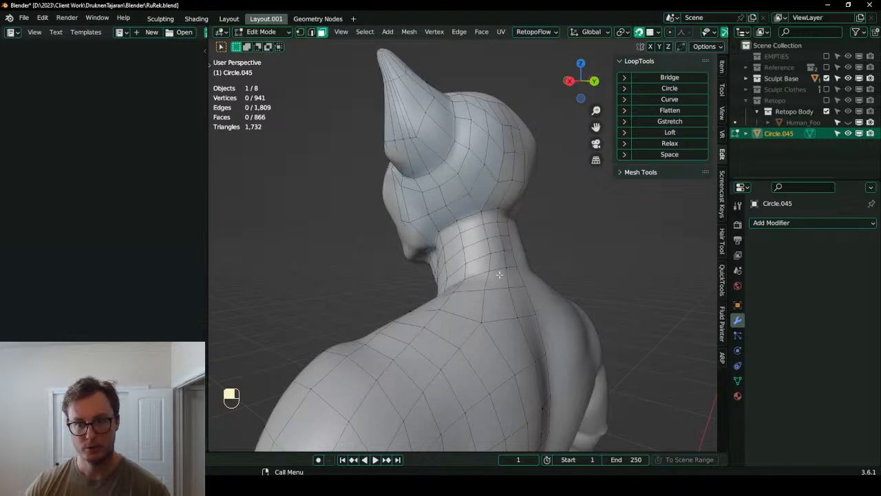
click(482, 185)
ctrl+click(512, 197)
key(x)
click(519, 162)
middle_drag(506, 193, 463, 221)
click(427, 222)
key(x)
click(474, 224)
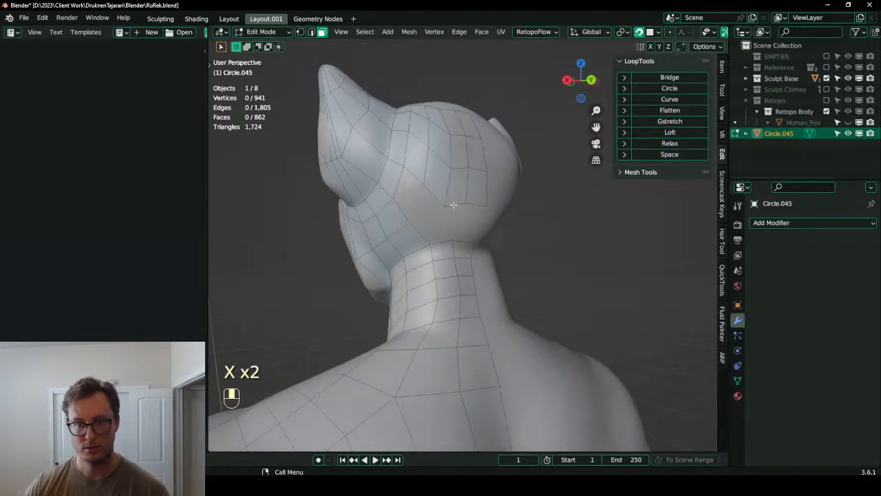
- Select the nine-face patch on the back of the head, move it higher on the skull, and save the file
middle_drag(391, 152, 408, 202)
click(450, 177)
ctrl+shift+click(473, 225)
middle_drag(473, 225, 466, 255)
key(shift+Tab)
key(g)
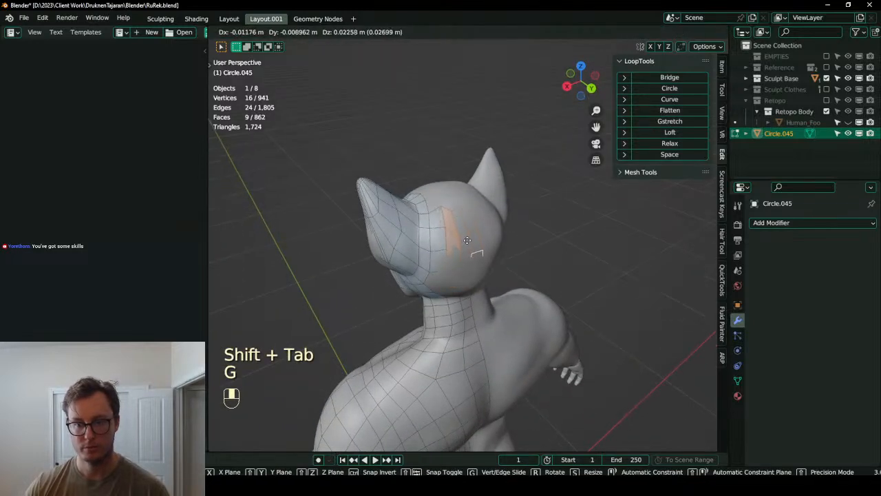
click(468, 247)
key(g)
click(469, 238)
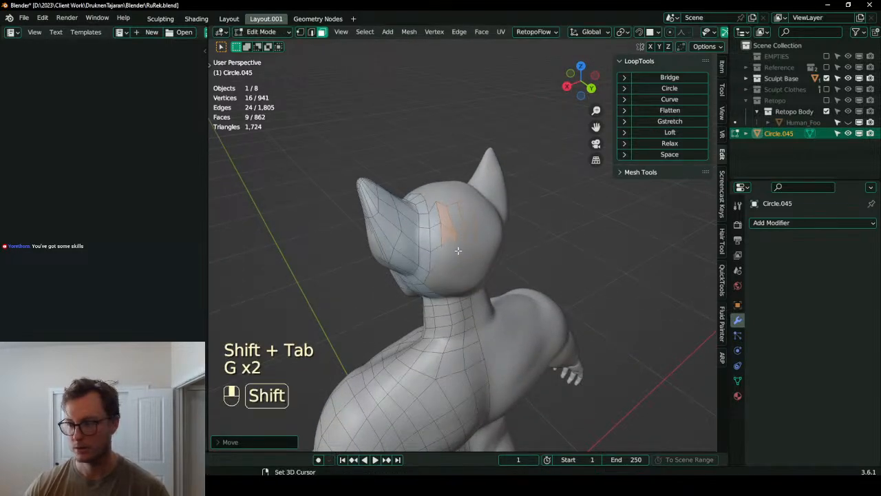
key(shift+Tab)
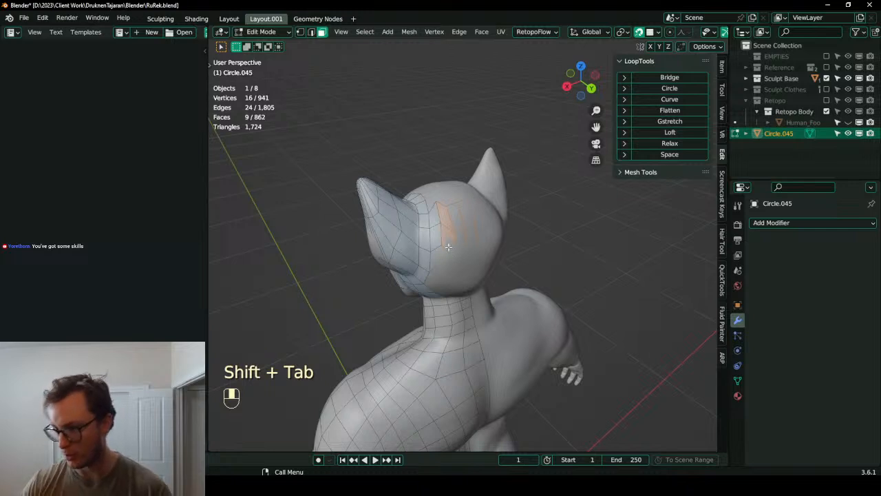
key(g)
click(455, 239)
middle_drag(454, 241, 452, 211)
scroll(448, 222, up, 2)
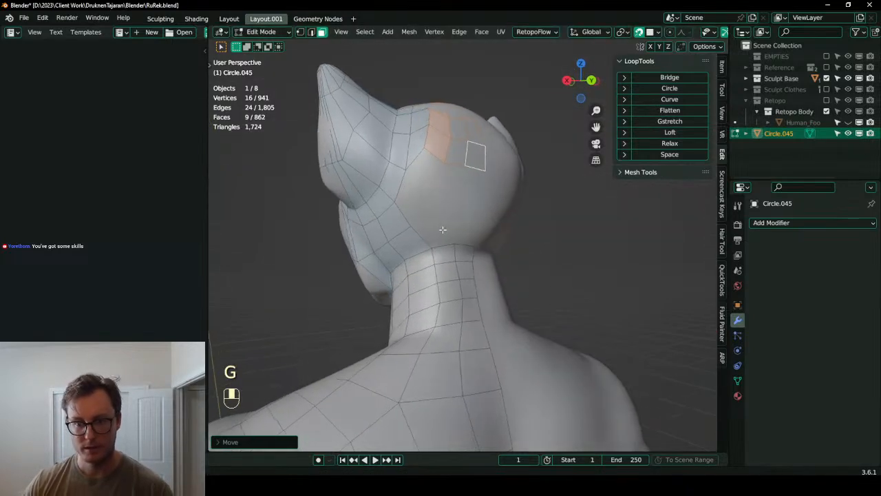
key(ctrl+s)
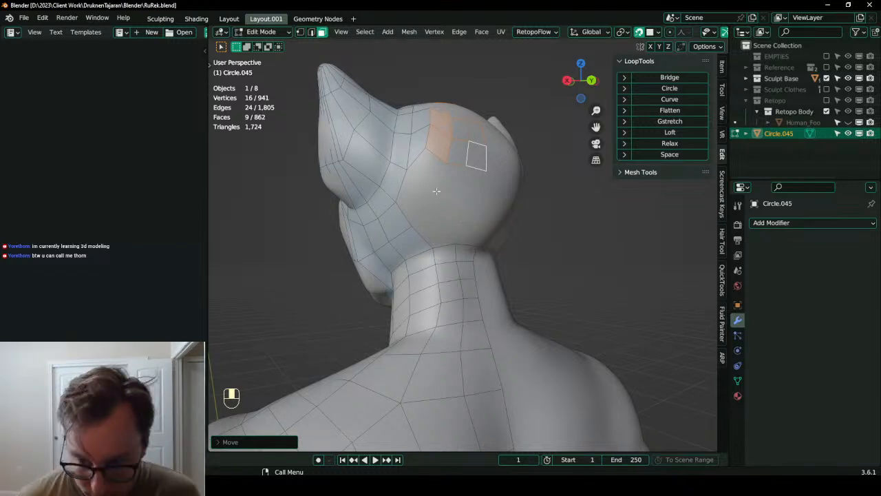
- Select the whole mesh in edge mode and recalculate its normals
middle_drag(448, 206, 467, 234)
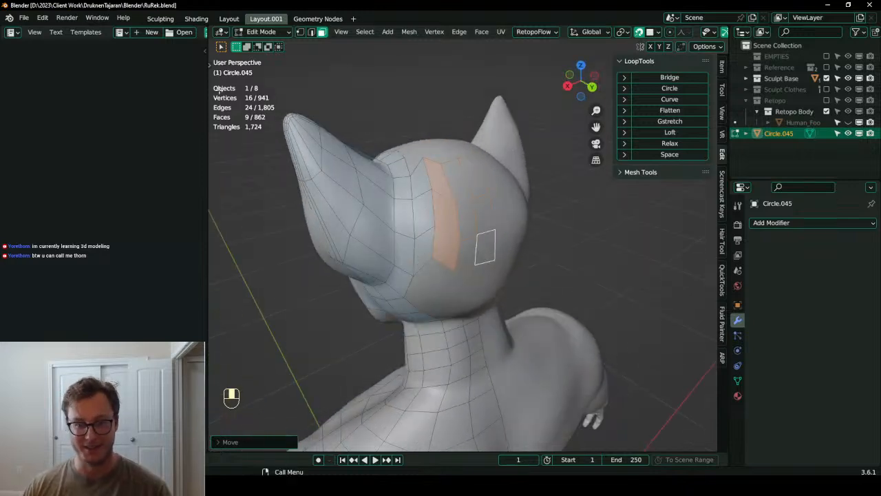
click(312, 32)
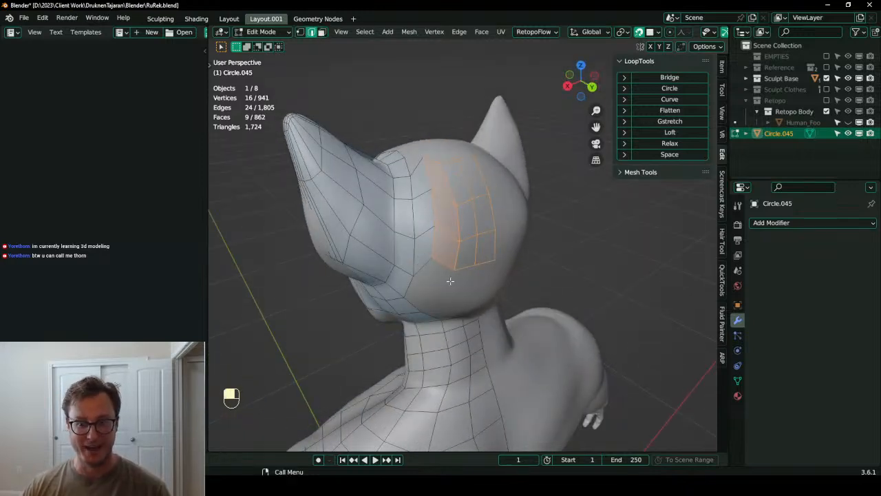
alt+shift+click(437, 248)
key(a)
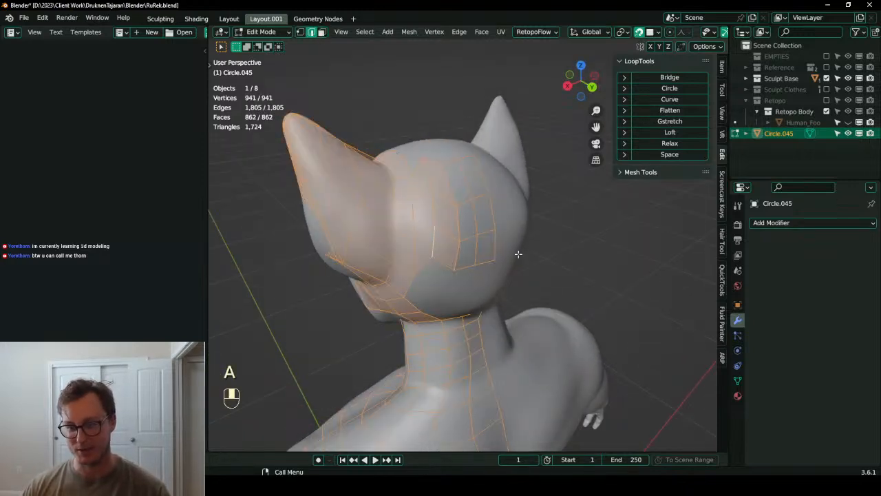
key(shift+n)
scroll(506, 255, up, 2)
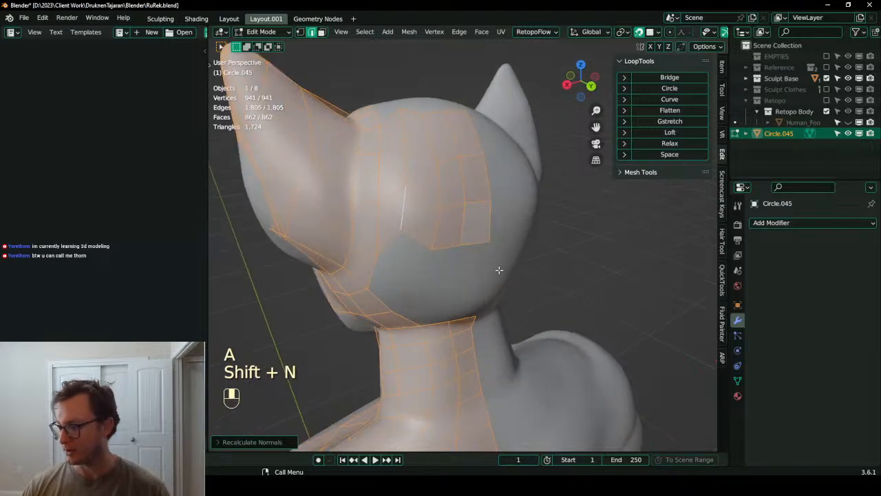
- Select the surplus vertical edge loops on the back of the head and dissolve their edges
click(407, 225)
alt+shift+click(408, 225)
alt+shift+click(407, 225)
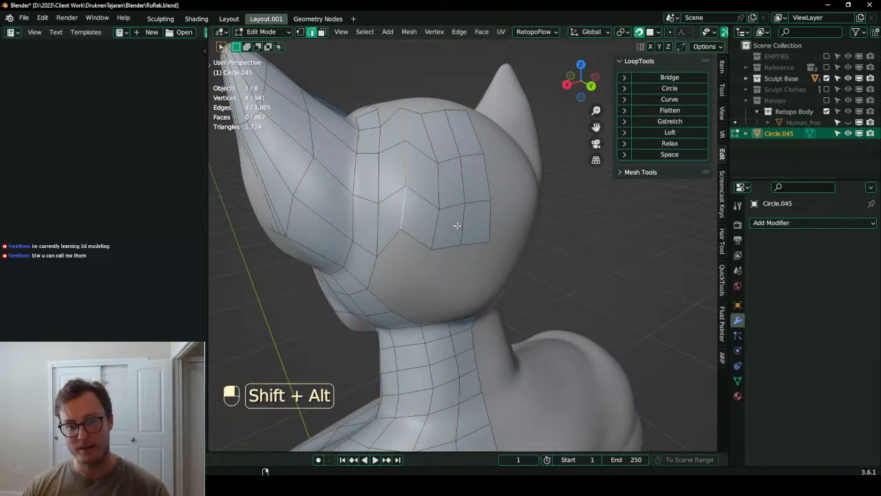
click(468, 237)
middle_drag(468, 238, 437, 241)
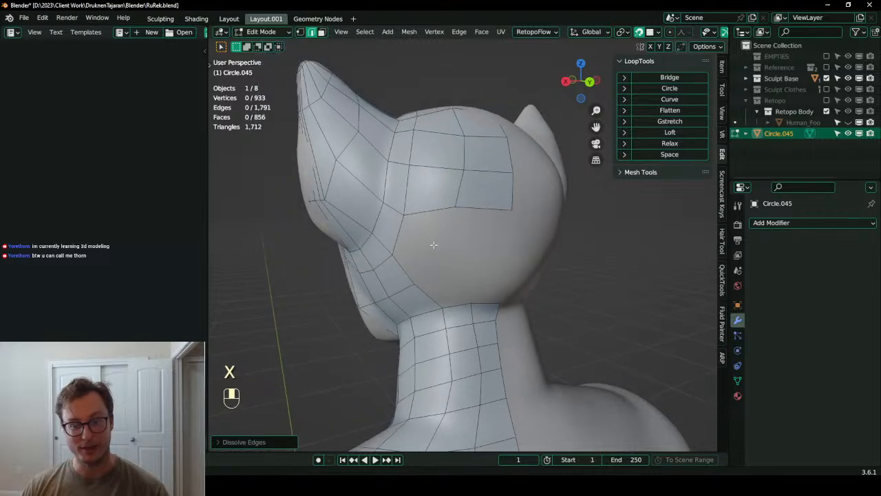
- Extrude the ear ring's lower rear edge twice toward the head's center line, rotating and positioning the new edges
click(401, 269)
key(e)
click(457, 259)
key(r)
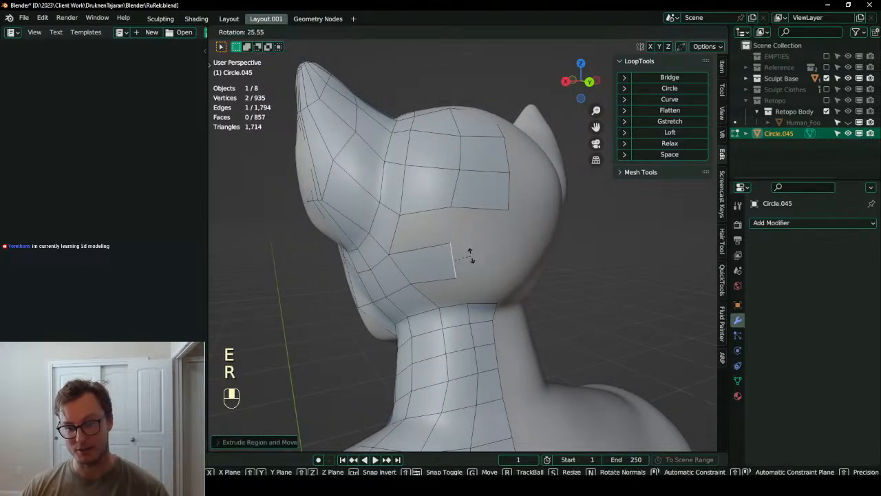
click(471, 262)
key(g)
click(474, 262)
key(e)
click(515, 261)
key(g)
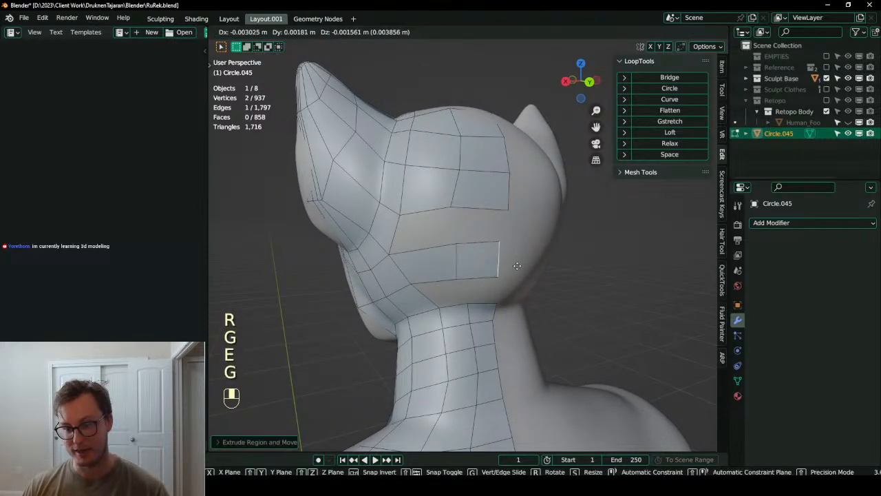
click(519, 267)
- Fill the two gaps between the extruded strip and the neck's upper edge with faces
click(486, 279)
ctrl+click(485, 303)
key(f)
key(ctrl+z)
click(444, 283)
shift+click(452, 301)
key(f)
click(483, 301)
shift+click(481, 278)
key(f)
- Fill the two gaps between the extruded strip and the head patch above it with faces
click(423, 250)
shift+click(431, 211)
key(f)
click(477, 208)
shift+click(480, 242)
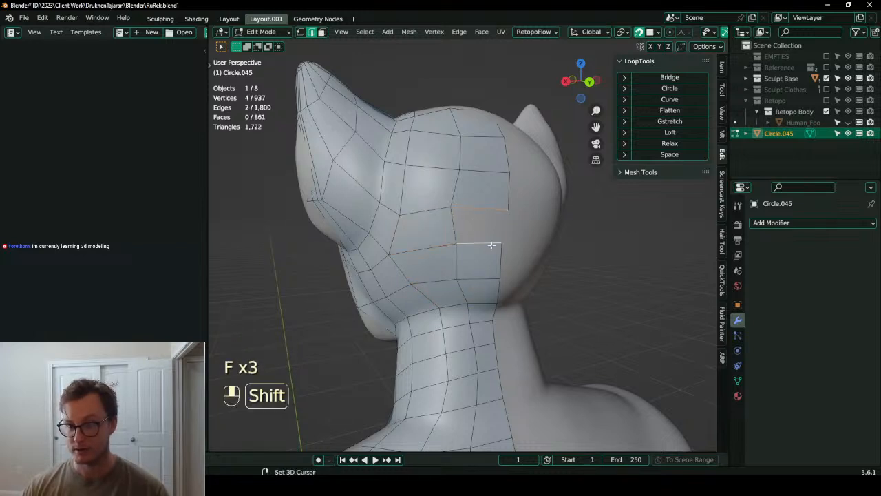
key(f)
scroll(482, 244, down, 3)
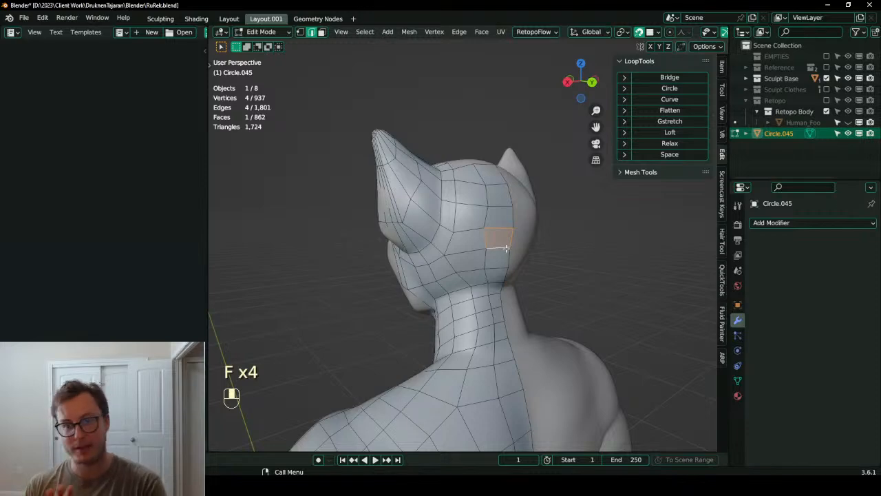
scroll(438, 283, down, 4)
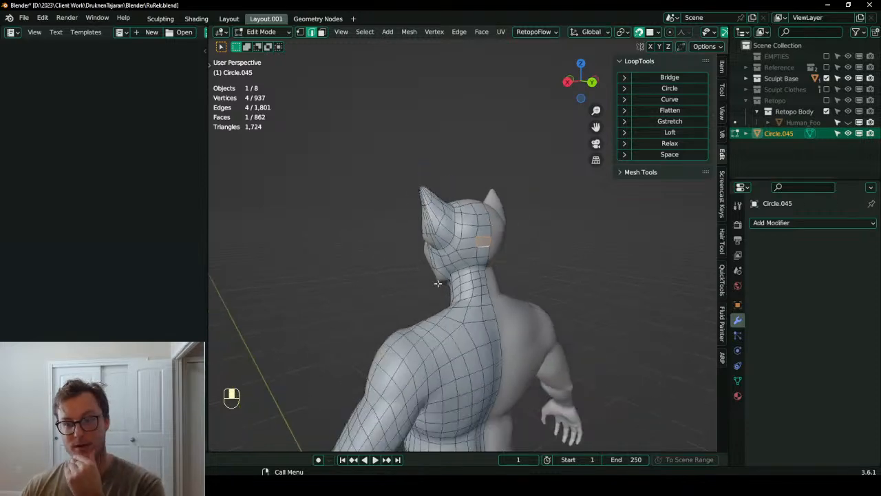
middle_drag(355, 304, 451, 265)
scroll(437, 298, up, 5)
scroll(509, 260, up, 3)
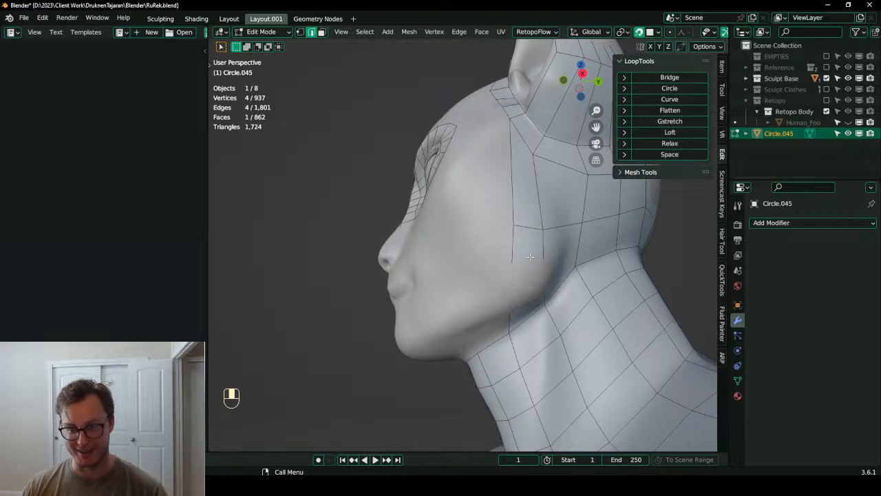
click(523, 232)
shift+middle_drag(533, 255, 449, 273)
key(x)
key(Escape)
scroll(501, 249, down, 5)
scroll(536, 264, up, 4)
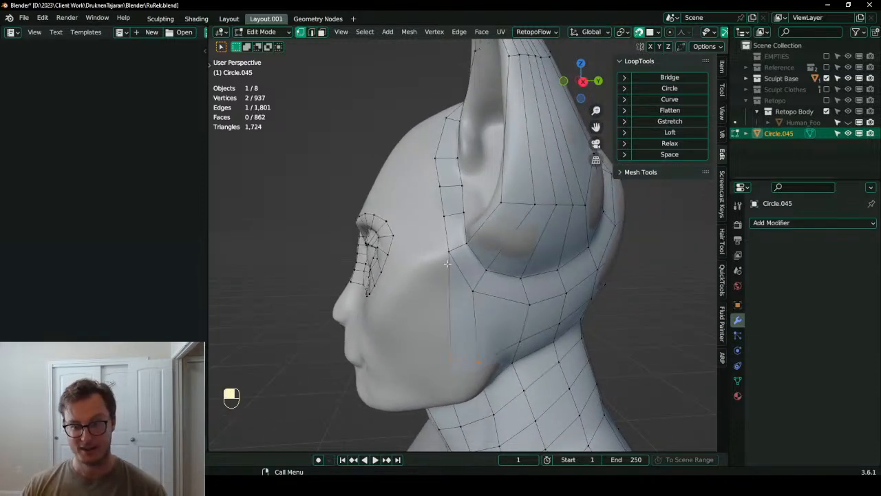
- Reposition the base ring's vertices on the cheek just below the front of the ear
click(448, 258)
key(g)
click(447, 278)
click(472, 290)
key(g)
click(478, 290)
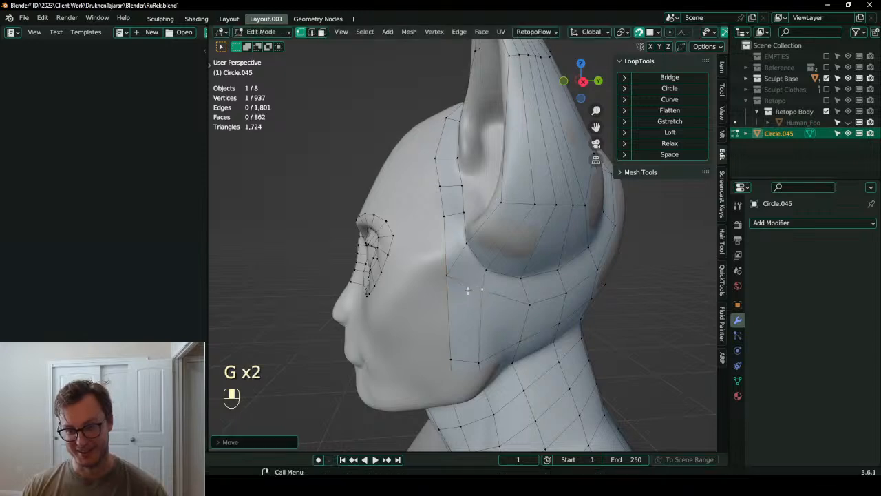
key(g)
click(457, 280)
- Adjust the base ring's outer vertices along the temple in front of the ear
click(442, 215)
key(g)
click(440, 220)
click(444, 270)
key(g)
click(438, 253)
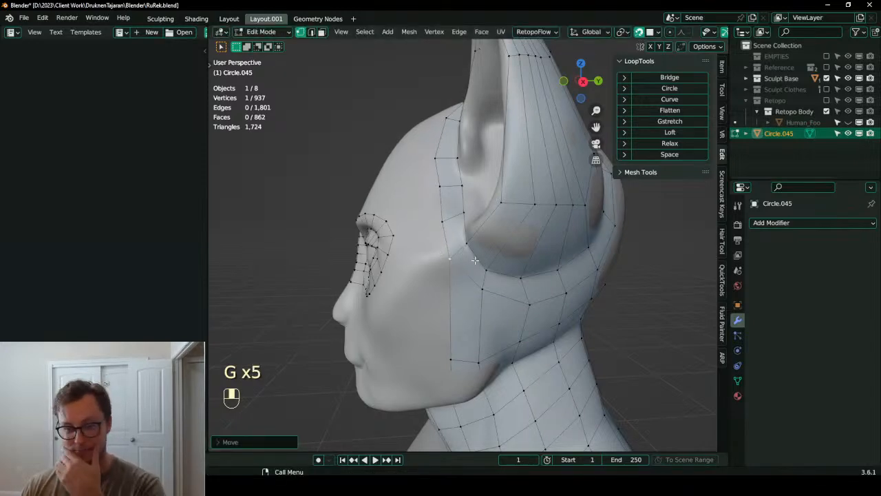
middle_drag(418, 270, 469, 290)
key(g)
click(454, 275)
key(g)
click(471, 304)
key(g)
click(474, 320)
- Select the base ring's upper edge path on top of the head, extrude it inward, and scale it
middle_drag(474, 319, 401, 314)
ctrl+click(474, 284)
middle_drag(474, 284, 502, 306)
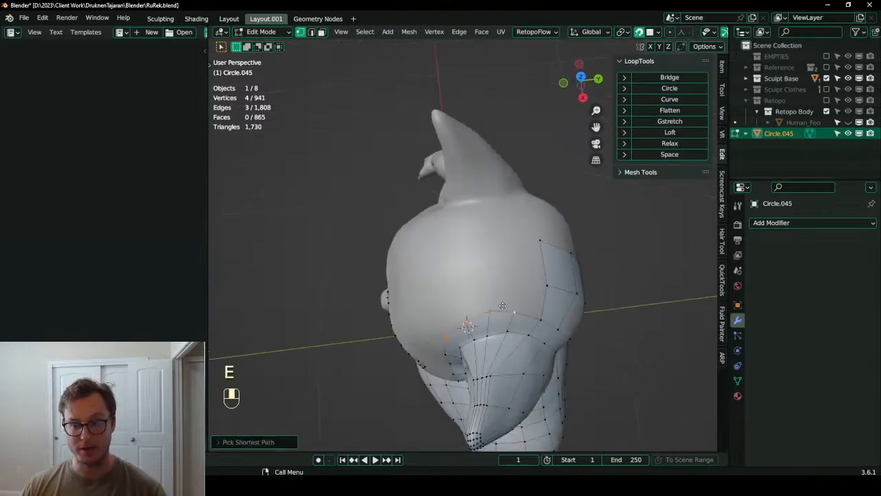
key(s)
click(509, 296)
- From the top view, move the extruded edges to the head's center line and align them there by scaling around the 3D Cursor
key(KP_7)
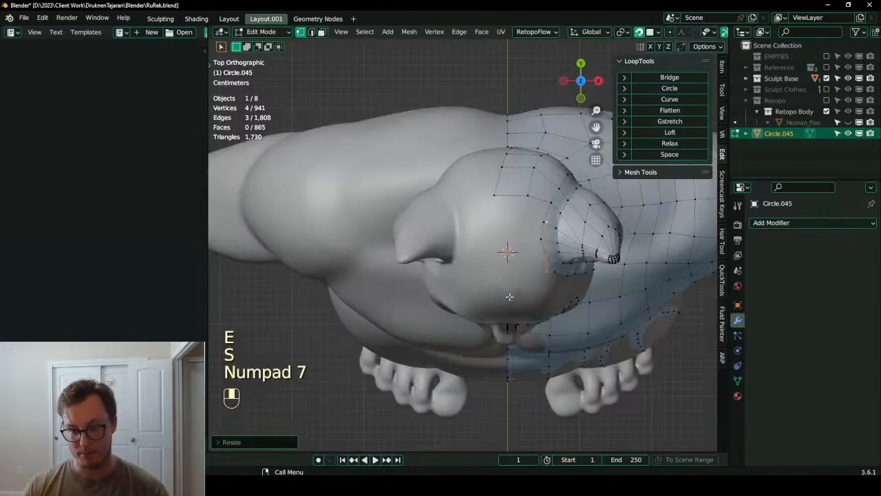
key(g)
click(436, 273)
key(period)
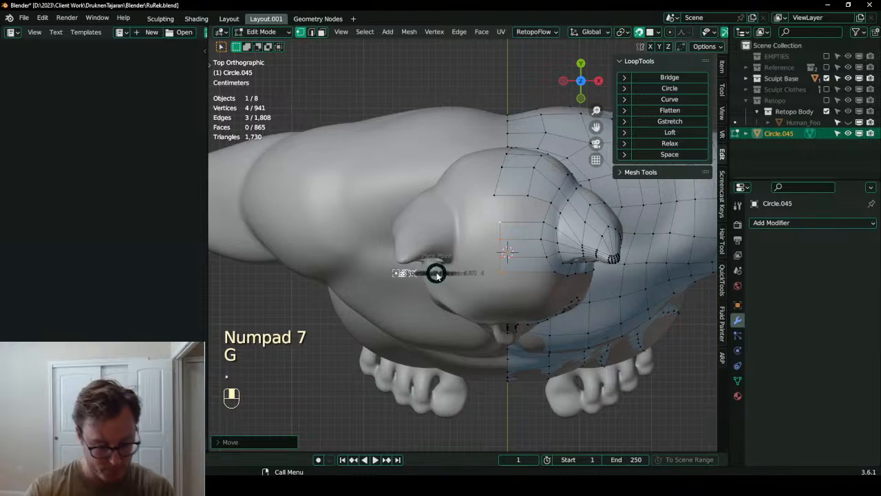
key(s)
click(436, 273)
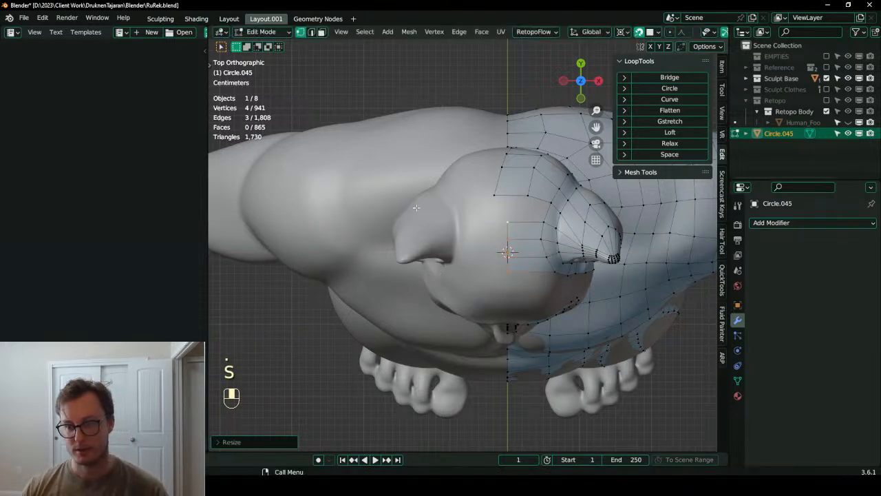
- Spread the center-line edges apart front to back by scaling, and reposition them along the top of the head
shift+middle_drag(458, 213, 409, 216)
key(s)
click(466, 139)
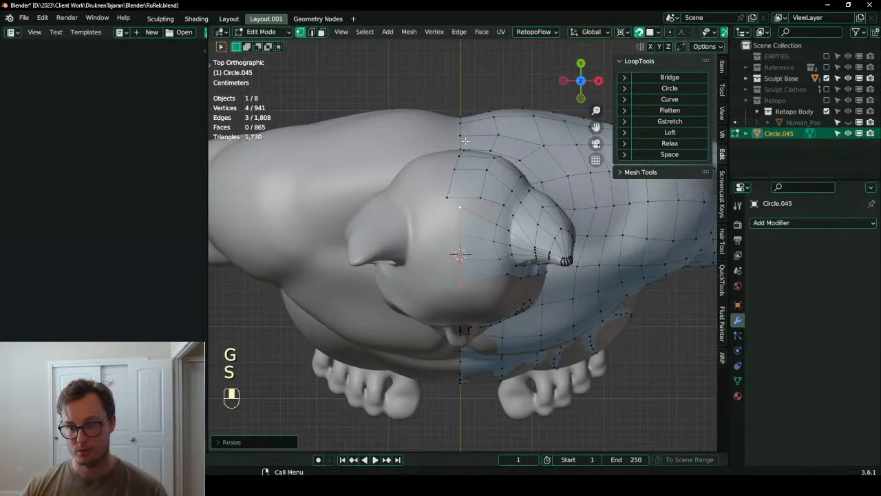
key(g)
click(466, 140)
scroll(471, 232, up, 2)
key(g)
click(471, 231)
key(g)
middle_click(470, 222)
click(468, 223)
- Add a loop cut through the strip on top of the head and move it onto the surface
key(ctrl+r)
click(480, 216)
click(481, 217)
key(g)
click(484, 224)
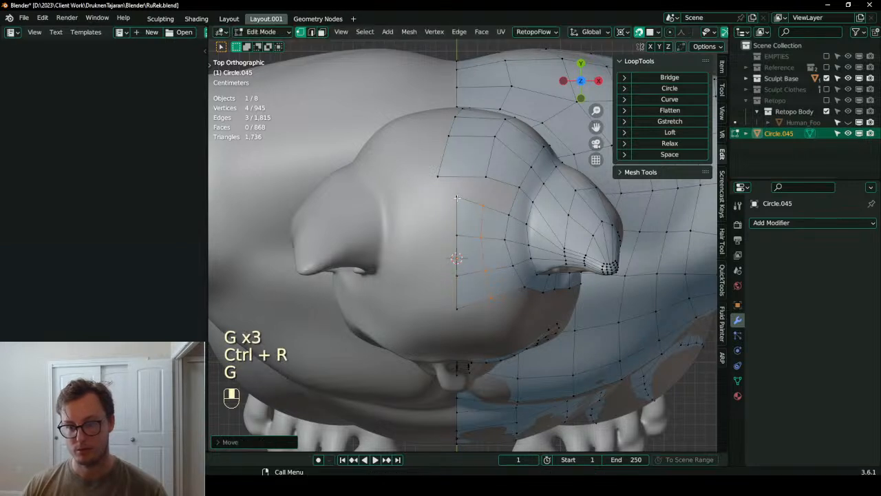
- Select the facing edges of the top strip and the back-of-head patch and connect them with Bridge Edge Loops
ctrl+click(439, 176)
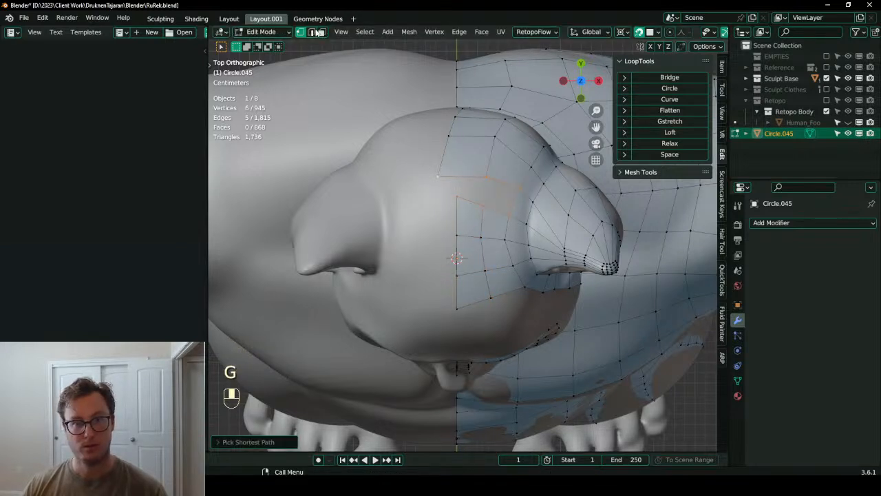
click(313, 32)
key(q)
click(544, 156)
- Try to flatten the center-line edge loop by scaling it to 0 along X around the 3D Cursor, with snapping off
scroll(441, 187, up, 2)
shift+middle_drag(442, 187, 453, 236)
key(shift+Tab)
alt+shift+click(452, 237)
key(period)
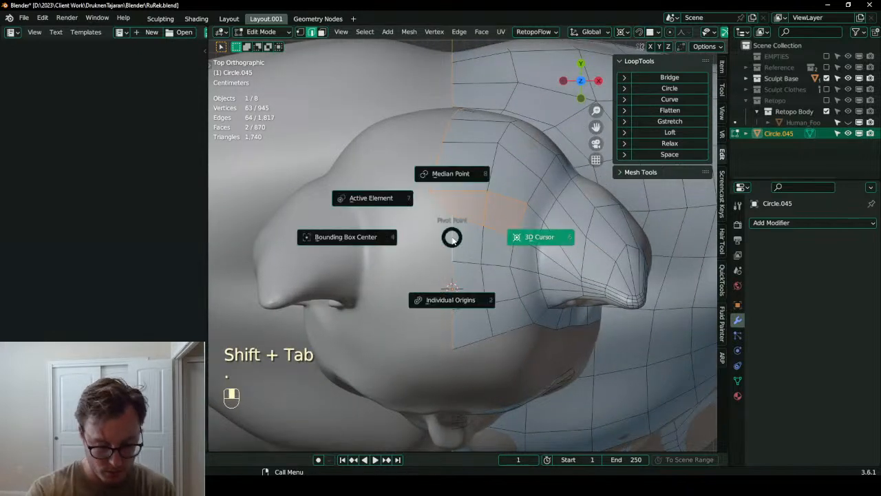
click(452, 238)
key(s)
key(x)
key(0)
click(453, 237)
key(ctrl+z)
- Leave the top strip's faces out of the selection and flatten the center-line edges by scaling to 0 along X around the 3D Cursor
key(b)
shift+click(469, 218)
shift+click(469, 195)
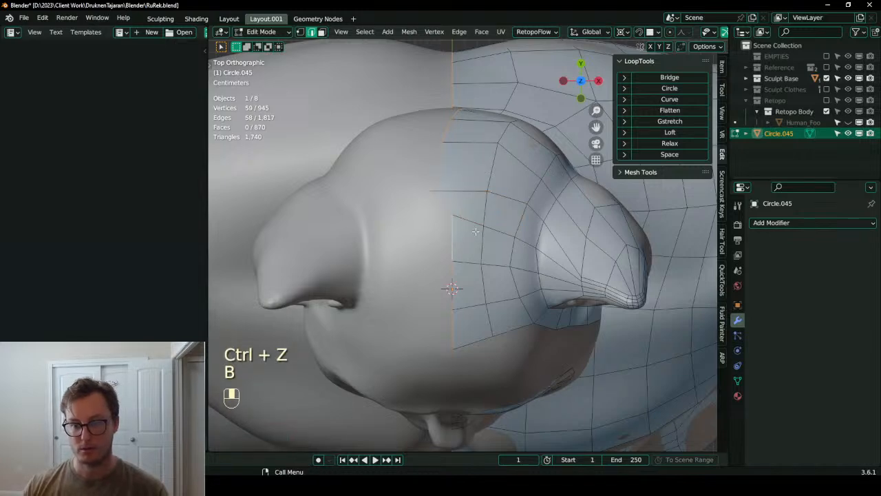
key(s)
key(x)
key(0)
click(475, 231)
- Fill a face across the forehead between the front edge of the head's top strip and the inner brow edge
scroll(509, 207, down, 8)
middle_drag(560, 208, 477, 294)
scroll(528, 279, up, 5)
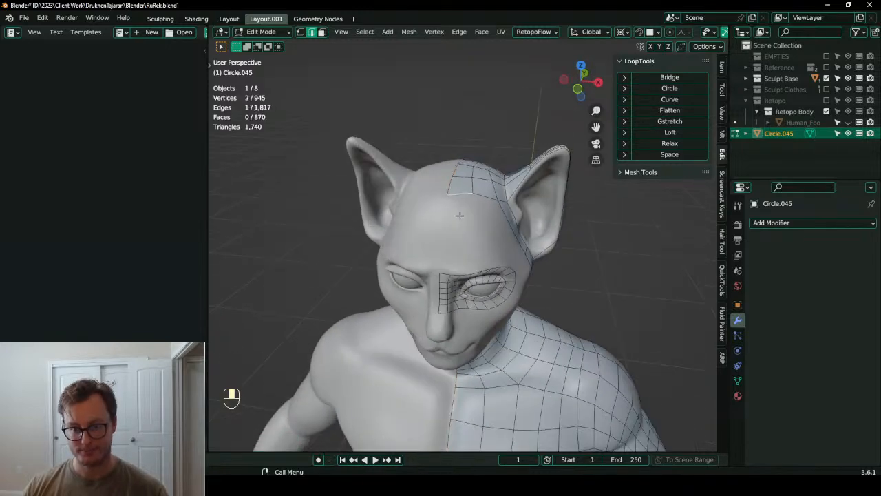
click(458, 198)
middle_drag(459, 198, 447, 283)
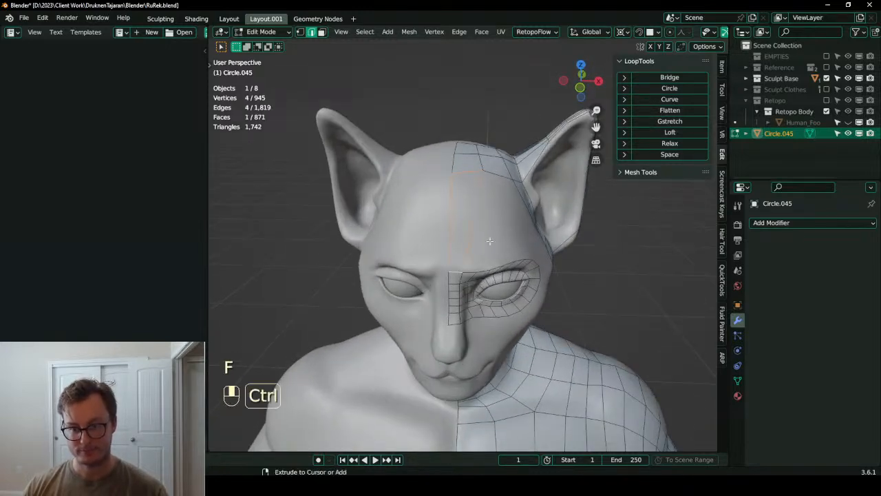
key(KP_1)
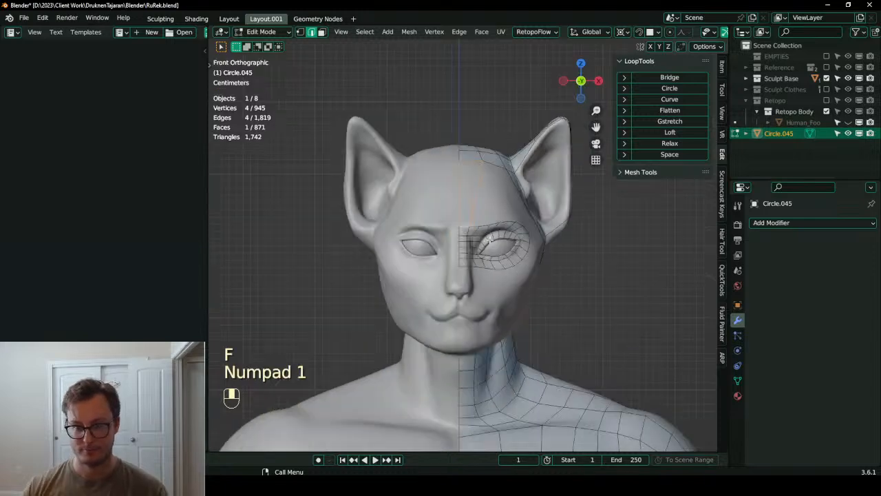
- Add three loop cuts across the forehead face and move them onto the sculpt surface with snapping on
shift+middle_drag(377, 275, 362, 285)
scroll(362, 285, up, 2)
key(ctrl+r)
scroll(458, 198, up, 2)
click(458, 198)
key(shift+Tab)
key(g)
click(448, 209)
middle_drag(447, 210, 419, 206)
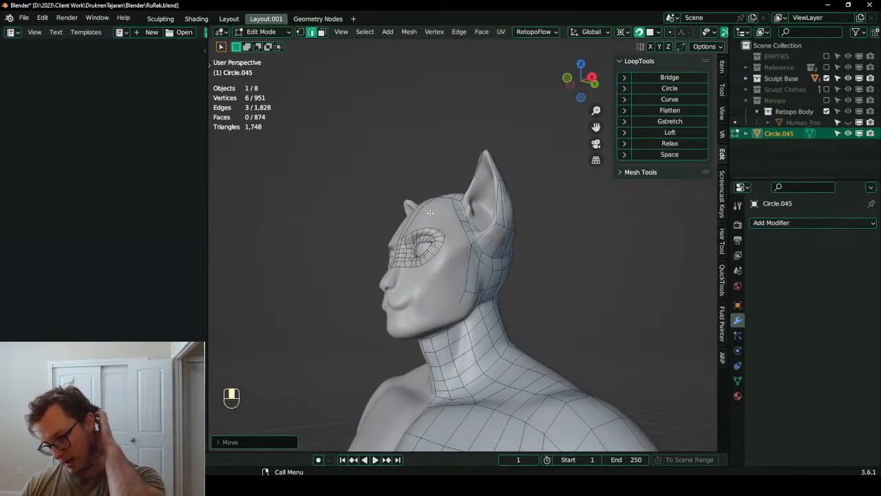
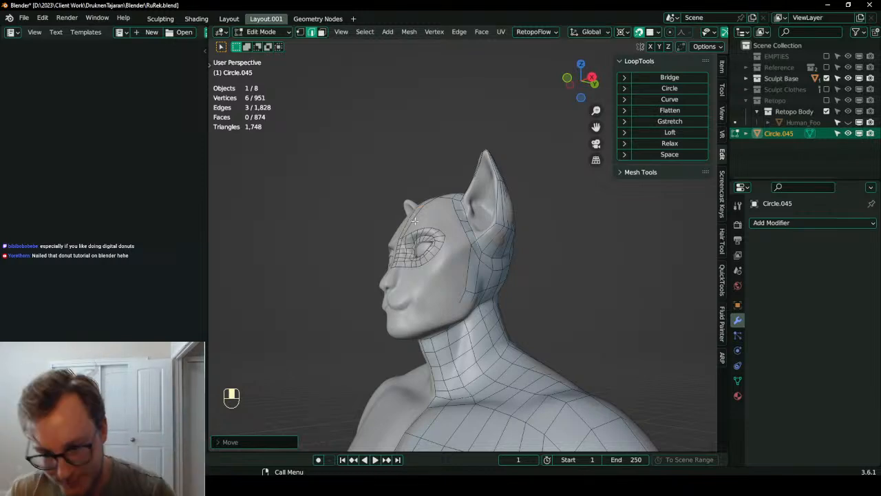
scroll(414, 218, up, 4)
middle_drag(441, 222, 446, 274)
middle_drag(495, 252, 563, 261)
middle_drag(466, 349, 492, 250)
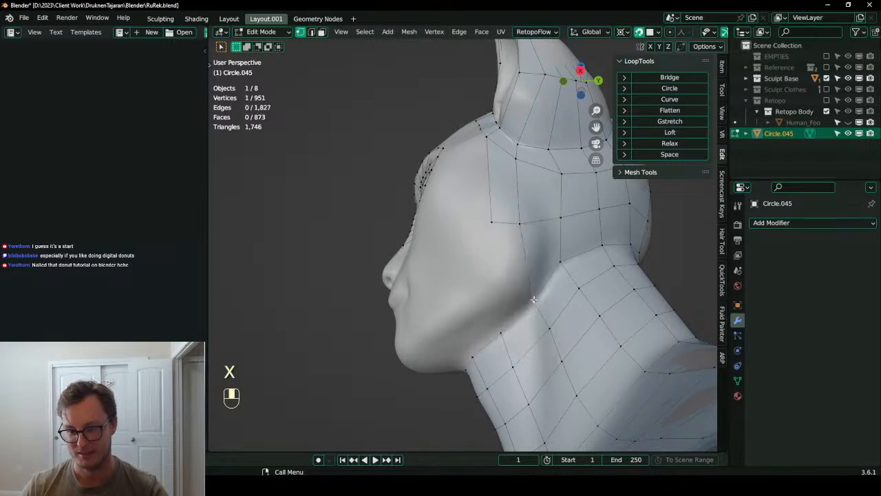
key(e)
right_click(523, 291)
middle_drag(523, 291, 517, 264)
key(ctrl+z)
key(ctrl+z)
- Delete the front corner vertex of the patch below the ear and reposition the neighbouring vertex behind the cheek
click(518, 264)
key(v)
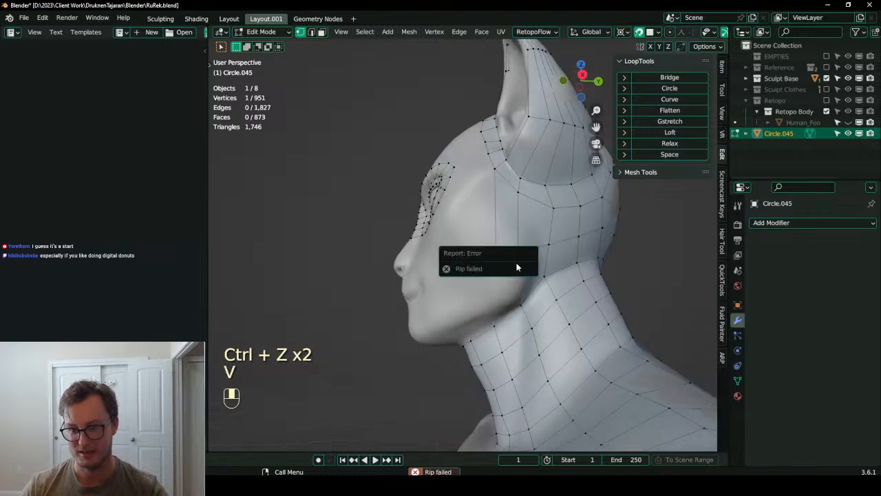
key(x)
click(567, 227)
middle_drag(533, 219, 540, 264)
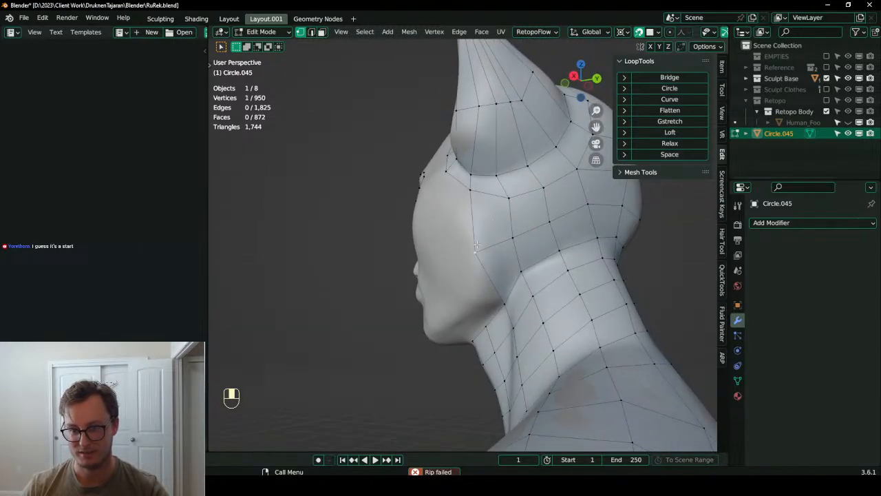
key(g)
click(481, 244)
- Reposition the vertices along the mesh border behind the jaw and in front of the ear to follow the cheek's contour
shift+middle_drag(540, 264, 451, 306)
key(shift+Tab)
key(g)
click(461, 295)
key(g)
click(447, 311)
key(g)
click(456, 303)
key(g)
click(462, 297)
key(g)
click(439, 347)
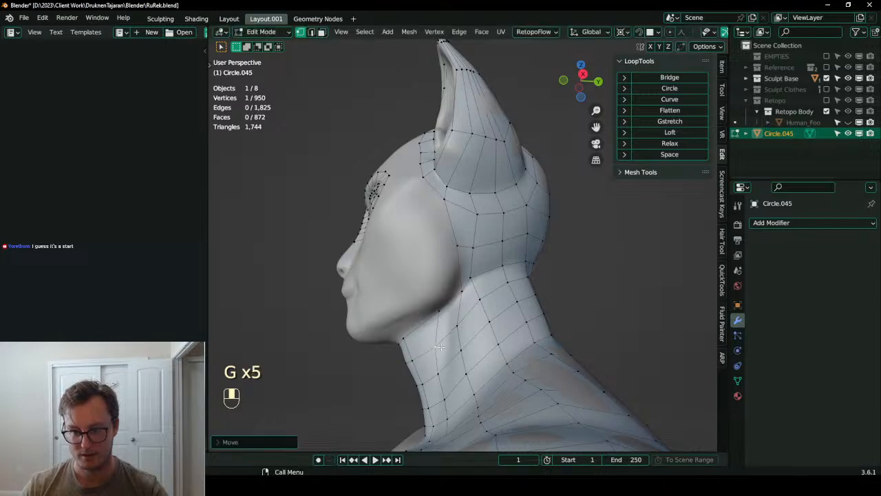
middle_drag(424, 181, 410, 197)
key(g)
click(420, 215)
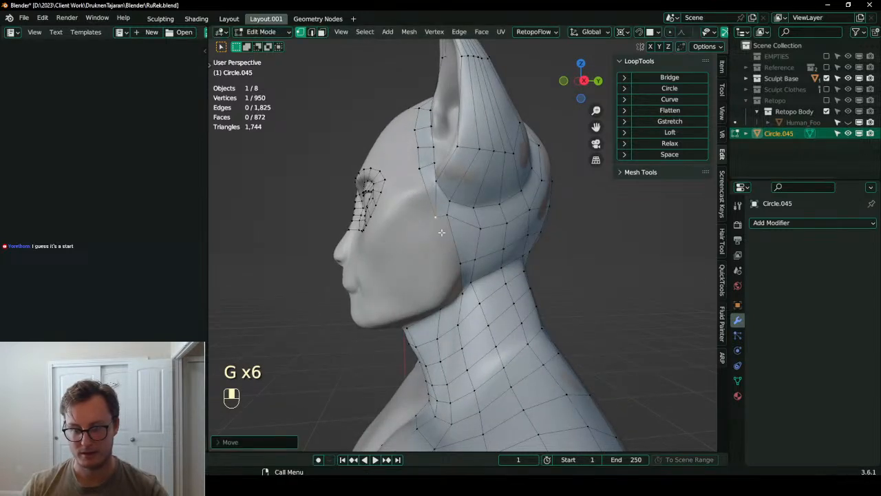
middle_drag(453, 258, 447, 243)
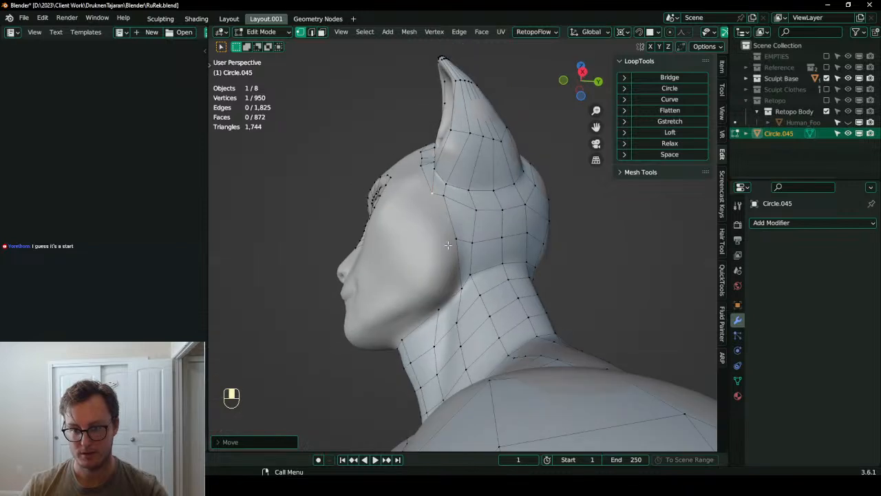
- Extrude the vertex in front of the ear down the back of the cheek and fill the gap with a face
key(e)
ctrl+click(440, 250)
key(f)
key(g)
ctrl+click(445, 250)
key(f)
- Extend the strip behind the cheek down to the jaw corner with another extruded vertex and fill a second face
key(g)
click(445, 278)
middle_drag(451, 303, 456, 296)
key(ctrl+z)
key(ctrl+z)
key(e)
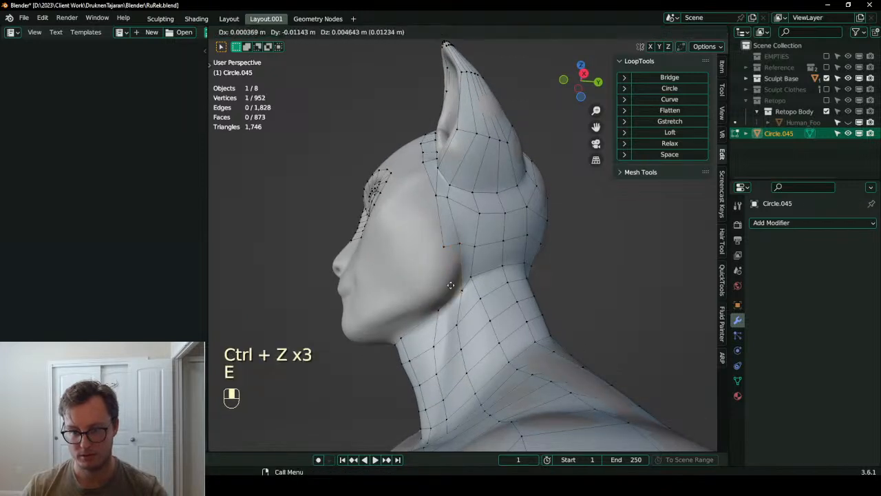
ctrl+click(445, 255)
key(f)
key(g)
click(447, 293)
key(ctrl+z)
key(shift+Tab)
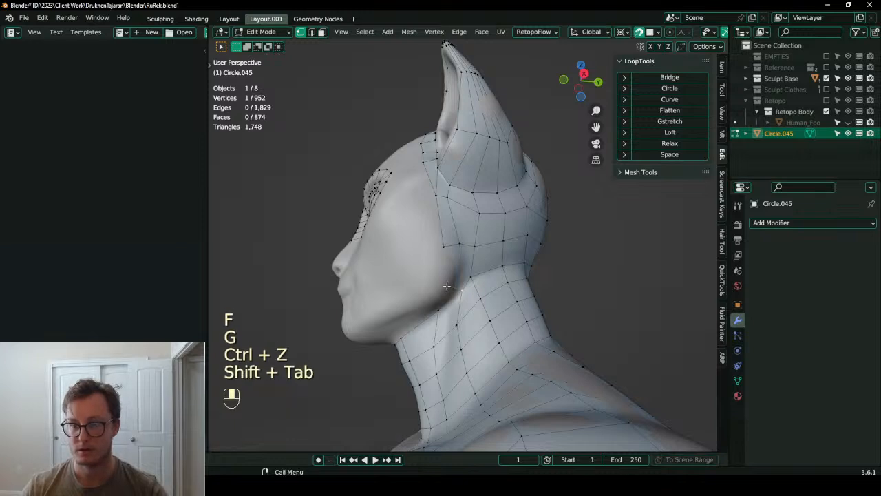
- Adjust the lowest vertex of the new cheek strip at the jaw corner, using wireframe shading to find it
key(g)
click(448, 285)
key(g)
click(444, 286)
key(g)
click(444, 286)
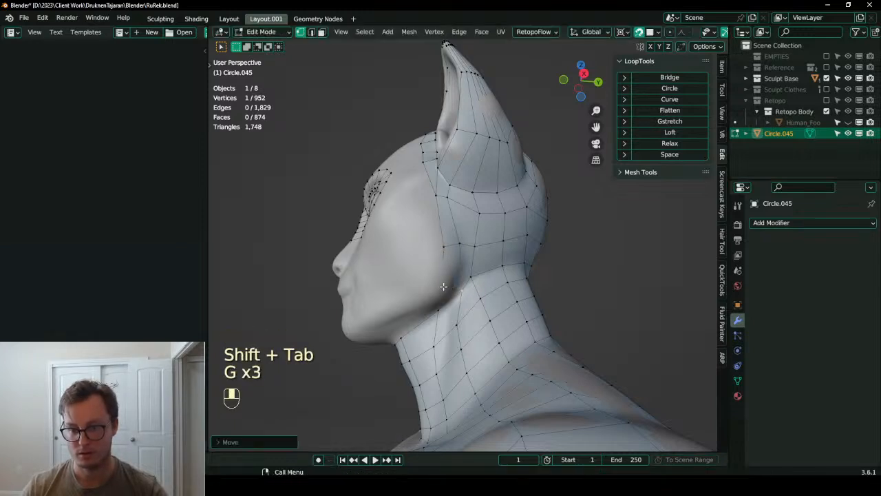
shift+click(451, 288)
key(z)
shift+click(442, 287)
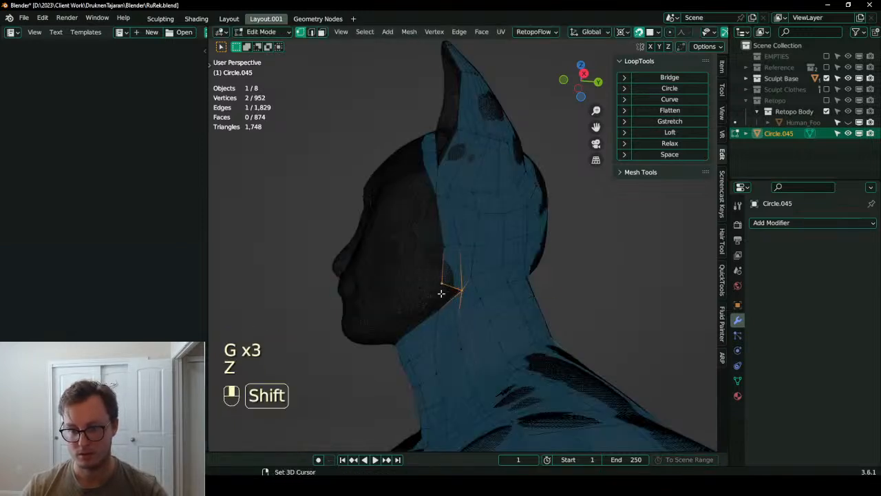
key(z)
key(g)
click(445, 285)
key(g)
click(449, 282)
- Move the strip's front vertices up the back of the cheek and below the ear to even out its border
click(443, 250)
key(g)
click(441, 244)
click(432, 206)
key(g)
click(434, 201)
middle_drag(433, 201, 452, 221)
key(g)
click(443, 191)
- Move the vertices down the side of the neck to space its edge loops more evenly
middle_drag(442, 191, 389, 282)
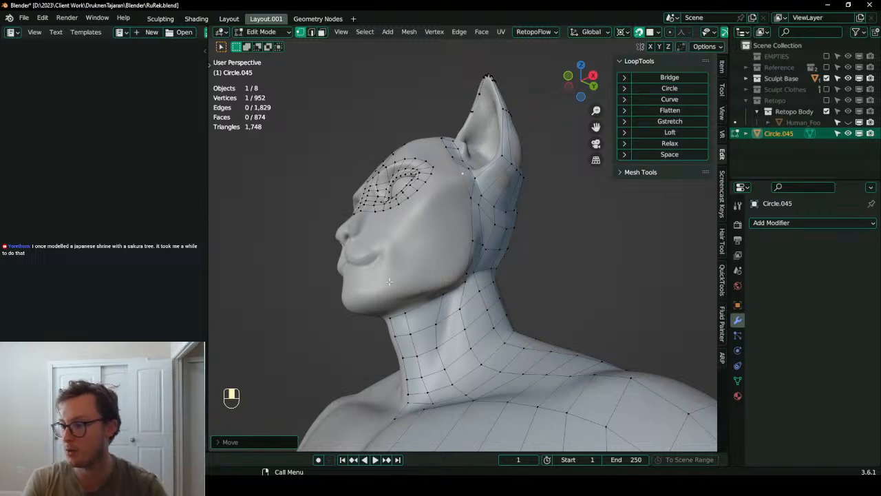
scroll(388, 304, up, 3)
middle_drag(390, 304, 434, 282)
click(431, 263)
key(g)
click(441, 259)
click(432, 305)
key(g)
click(441, 301)
click(447, 249)
key(g)
click(469, 247)
key(g)
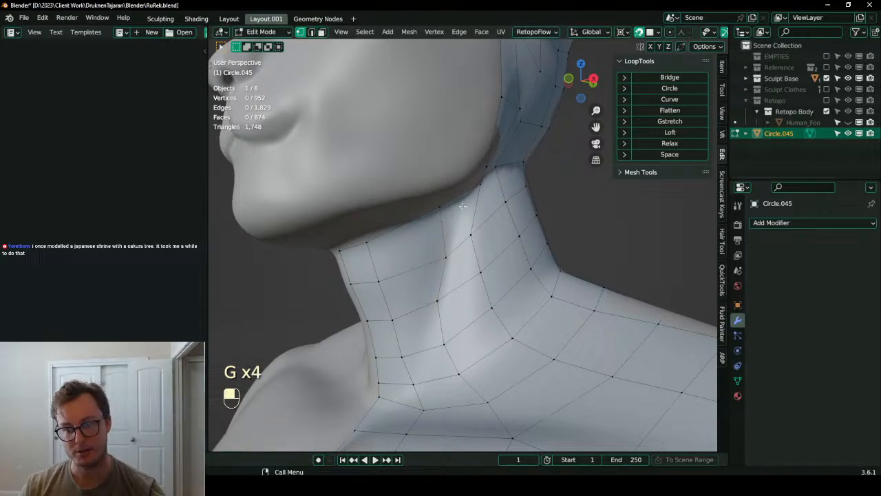
- Adjust the vertex under the jawline and the one on the lower side of the neck
click(441, 205)
key(g)
click(444, 207)
middle_drag(444, 207, 461, 258)
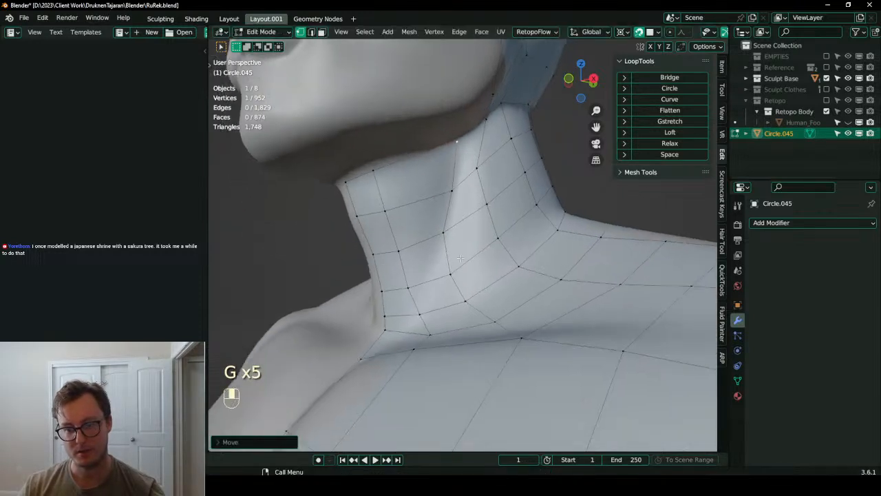
click(455, 274)
key(g)
- Move and rotate the selected vertices at the front of the upper neck below the chin
click(401, 142)
shift+click(383, 214)
key(g)
click(407, 178)
scroll(424, 186, down, 4)
middle_drag(423, 185, 479, 241)
scroll(478, 241, up, 4)
middle_drag(479, 241, 448, 232)
key(g)
click(469, 229)
key(r)
click(507, 187)
- Reposition two individual vertices on the front of the neck to even out the quads
click(409, 291)
key(g)
click(430, 288)
click(426, 317)
key(g)
click(442, 309)
- Select the neck's upper border edges under the jaw, extrude them forward beneath the chin and move them onto the surface
scroll(475, 263, down, 4)
mouse_move(480, 260)
middle_down()
mouse_move(494, 207)
mouse_move(501, 247)
mouse_move(482, 254)
middle_up()
click(429, 288)
ctrl+click(499, 266)
key(e)
click(460, 223)
key(g)
click(472, 220)
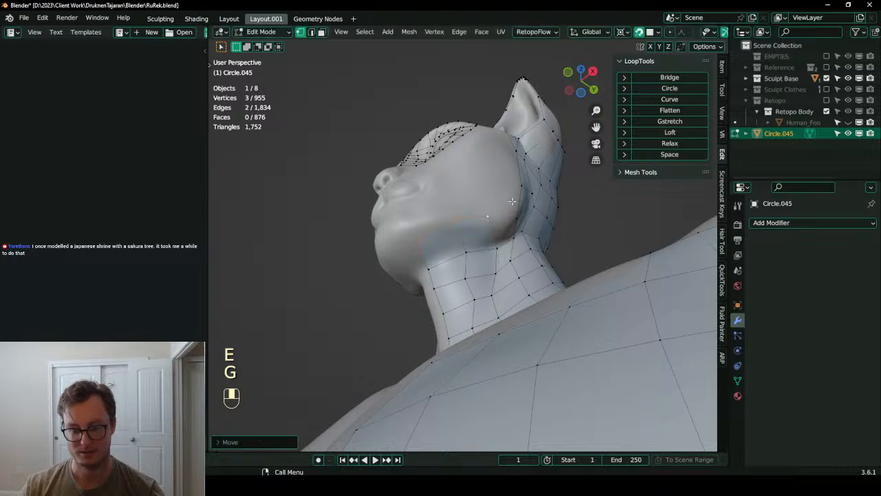
- Set the pivot point to Median Point and reposition the three extruded vertices individually along the underside of the jaw
key(period)
click(511, 142)
click(492, 218)
key(g)
click(496, 224)
click(455, 216)
key(g)
click(452, 222)
click(421, 234)
key(g)
click(422, 229)
- Set the foremost extruded vertex's X coordinate to 0 and move it along the Y axis onto the underside of the chin
middle_drag(422, 230, 514, 223)
click(721, 67)
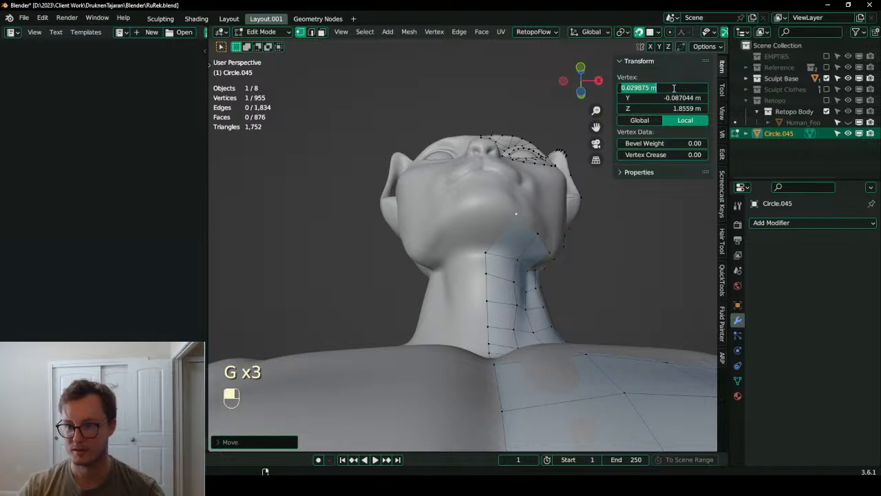
text(0)
key(Return)
key(g)
key(y)
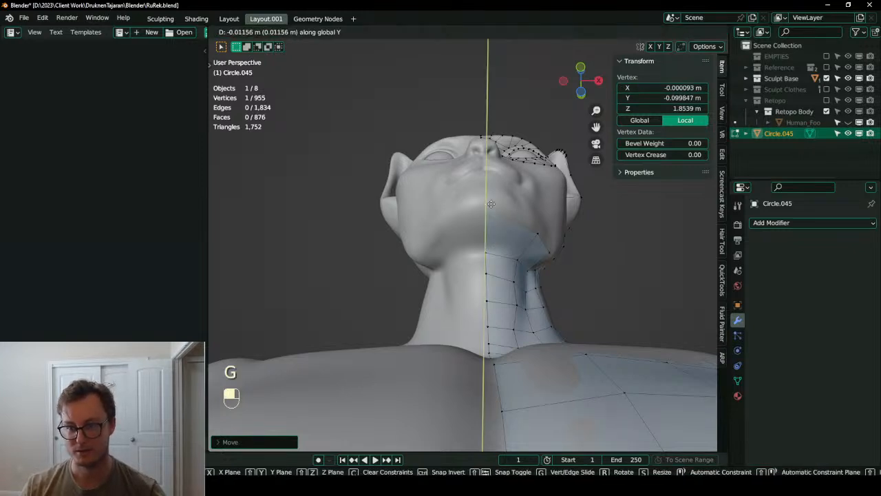
click(491, 202)
middle_drag(491, 203, 452, 276)
key(g)
click(444, 244)
- Fill the gap at the back corner of the jaw with a face and save the file
click(448, 278)
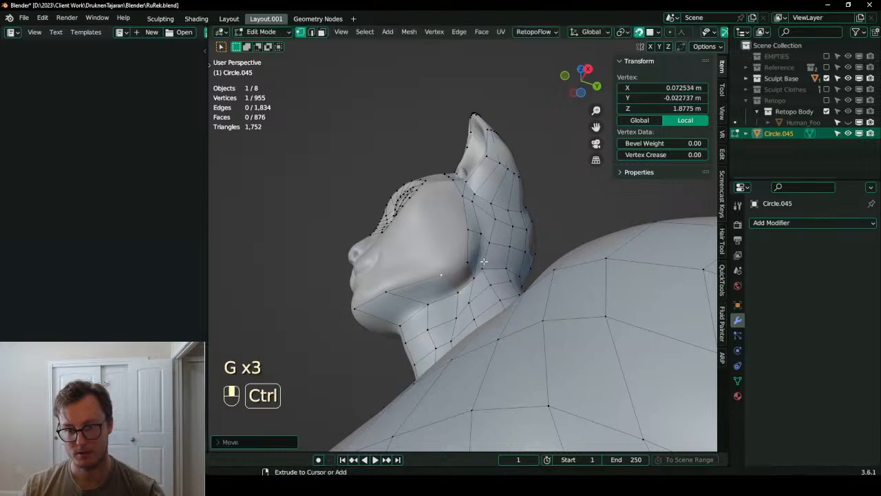
ctrl+click(472, 261)
key(f)
middle_drag(470, 261, 480, 244)
key(ctrl+s)
- Select the mesh's border edges from the chin along the jaw to below the ear and extrude them onto the face
click(383, 344)
middle_drag(383, 344, 471, 314)
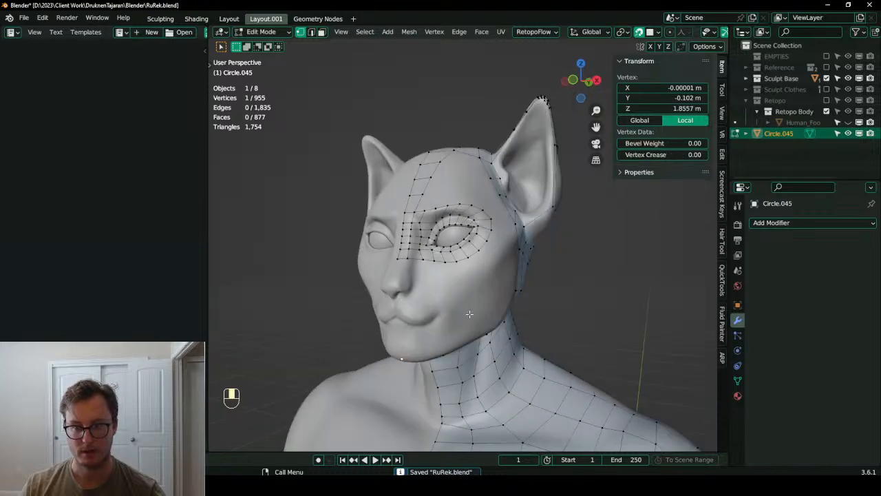
middle_drag(446, 180, 493, 256)
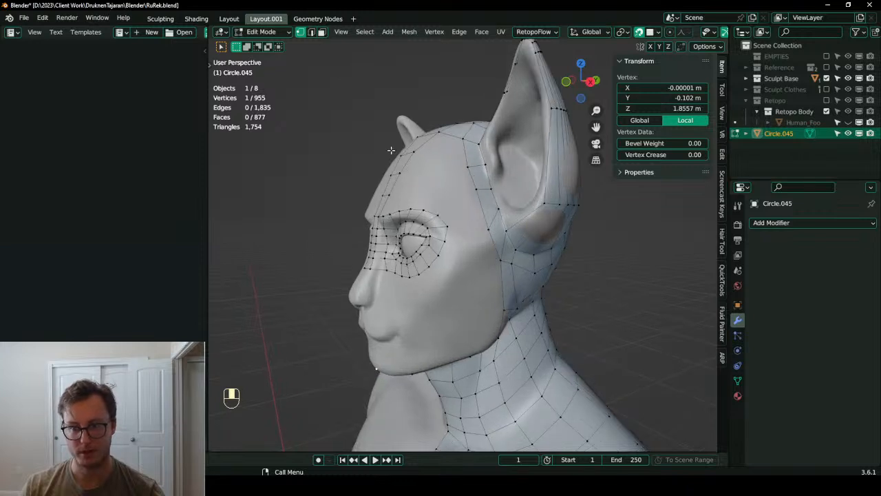
middle_drag(359, 356, 478, 211)
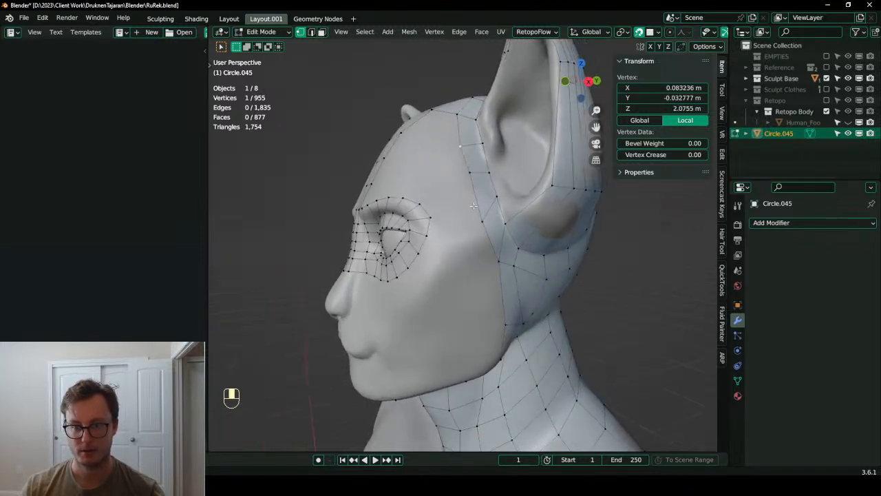
middle_drag(478, 199, 442, 260)
ctrl+click(516, 215)
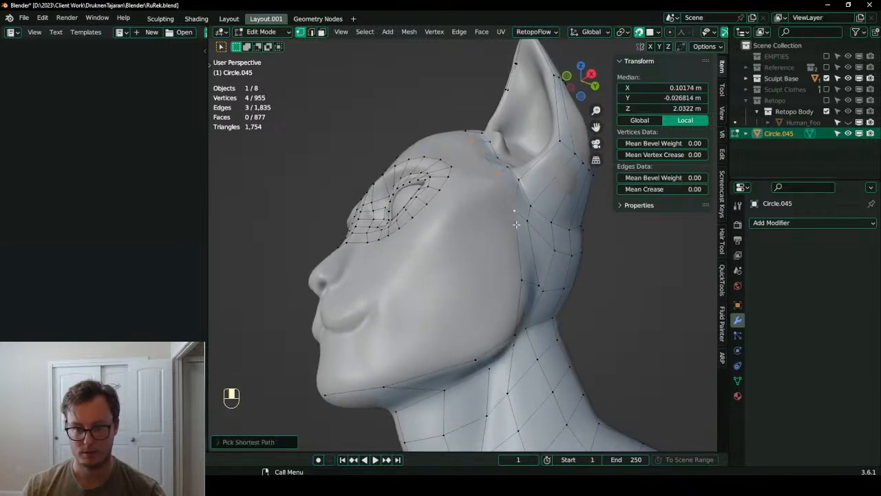
click(327, 396)
ctrl+click(515, 213)
key(e)
click(448, 265)
- Scale the extruded jaw strip and move it up over the chin and cheek
key(s)
click(482, 231)
key(g)
click(443, 259)
- Reposition the extruded row's vertices one by one from the chin below the mouth to the middle of the cheek
click(338, 360)
key(g)
click(325, 350)
key(g)
click(449, 317)
click(450, 317)
key(g)
click(440, 318)
click(477, 298)
key(g)
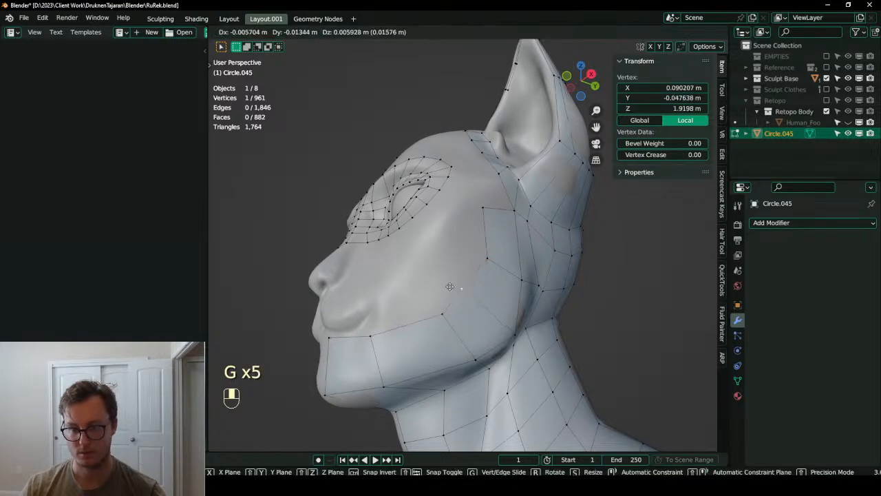
click(452, 289)
- Move the strip's upper vertex on the cheek forward and adjust the lower cheek vertices to shape even quads
middle_drag(454, 289, 458, 311)
click(483, 273)
click(455, 274)
click(473, 237)
key(g)
click(459, 229)
click(456, 316)
key(g)
click(435, 310)
click(428, 331)
click(406, 321)
- Refine the individual vertices along the cheek strip's front edge between the jaw corner and the area beside the eye
click(444, 305)
key(g)
click(446, 302)
click(453, 279)
key(g)
click(452, 276)
middle_drag(453, 274, 473, 305)
click(480, 256)
key(g)
click(506, 254)
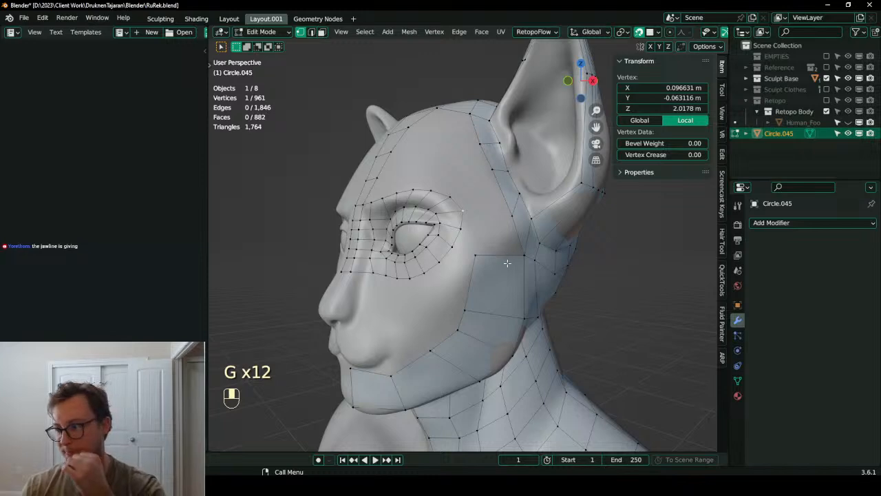
- Move the chin strip's upper inner vertex below the mouth to the face's centre line and set its X coordinate to 0
middle_drag(499, 329, 448, 365)
scroll(449, 322, down, 3)
scroll(440, 305, up, 2)
key(g)
click(401, 283)
key(g)
click(435, 364)
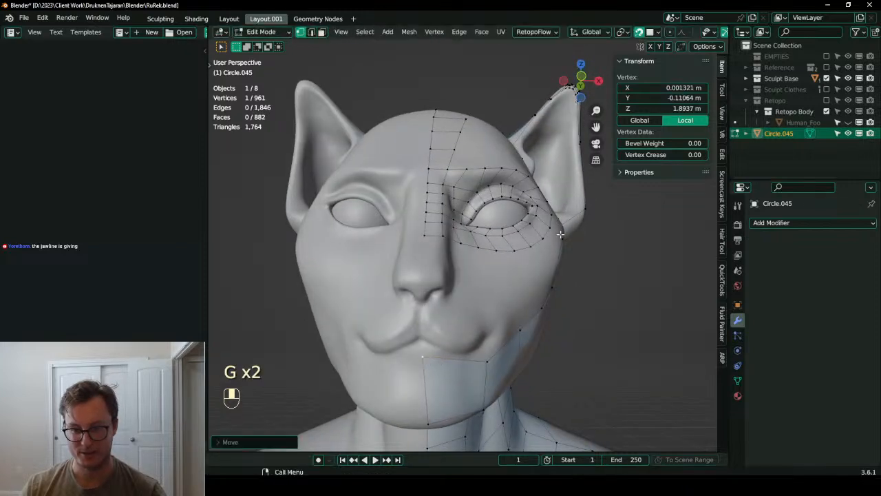
text(0)
key(Return)
- Reposition the vertices at the chin and the adjoining underside of the jaw to follow the sculpt's contour
shift+middle_drag(434, 402, 424, 334)
click(423, 372)
key(g)
click(422, 331)
click(474, 321)
key(g)
middle_drag(468, 310, 436, 264)
click(446, 277)
key(g)
click(393, 252)
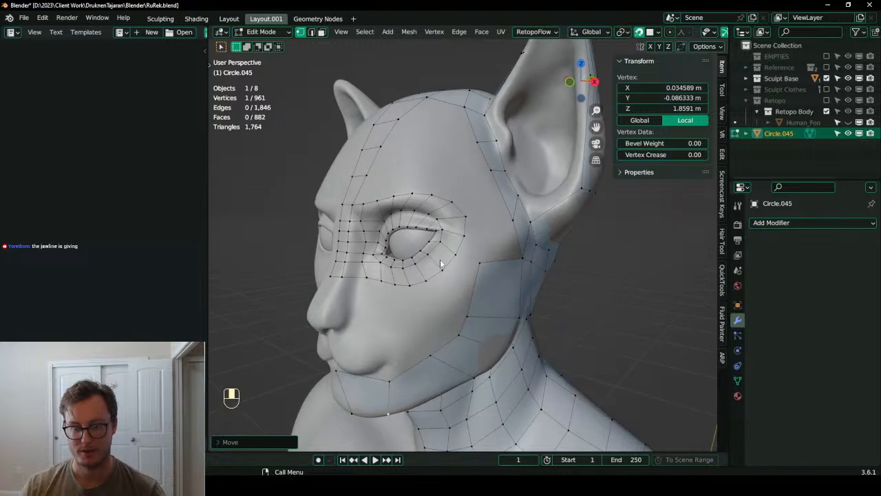
- Check the vertex layout around the eyelid by selecting its upper edge path and individual rim vertices
middle_drag(385, 202, 417, 212)
scroll(417, 212, up, 3)
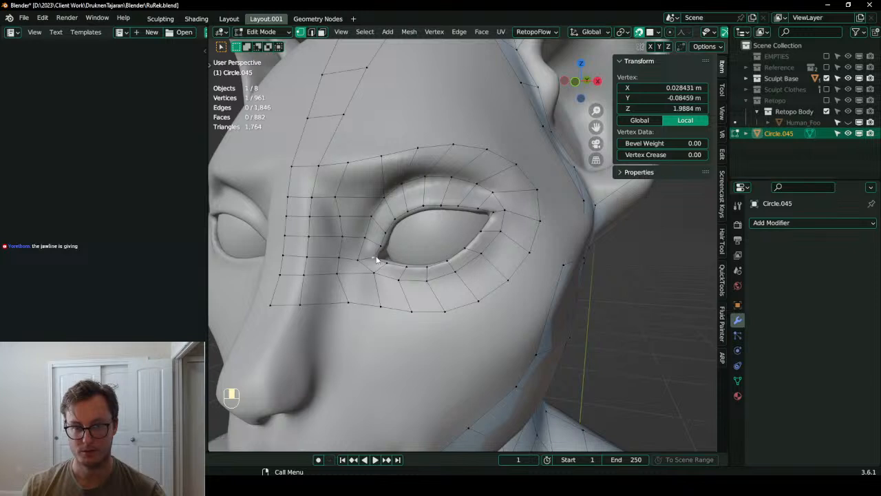
ctrl+click(495, 211)
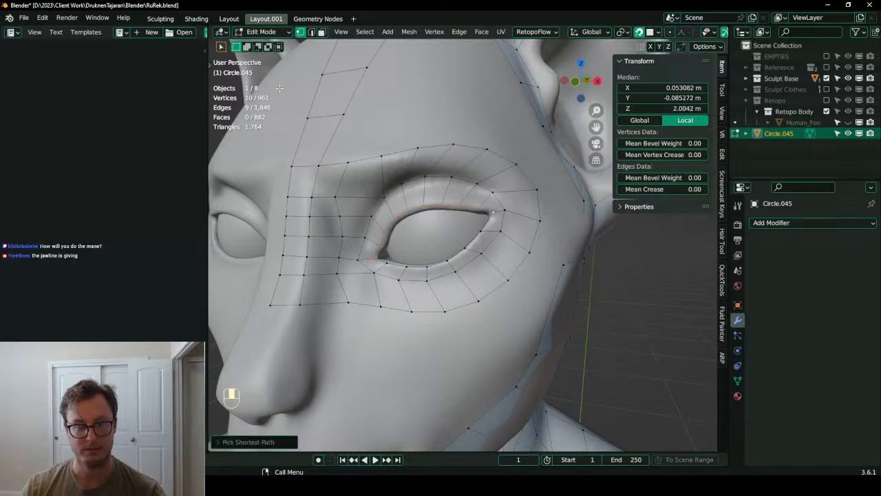
click(464, 204)
shift+click(481, 209)
shift+click(502, 212)
shift+click(493, 215)
shift+click(466, 199)
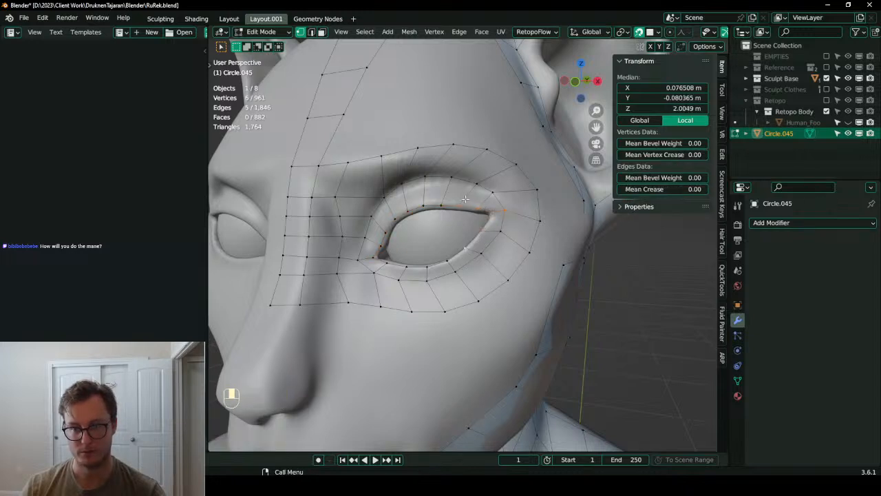
- Bridge the outer edges of the eye ring to the border edges in front of the ear with Bridge Edge Loops
click(514, 166)
ctrl+click(541, 221)
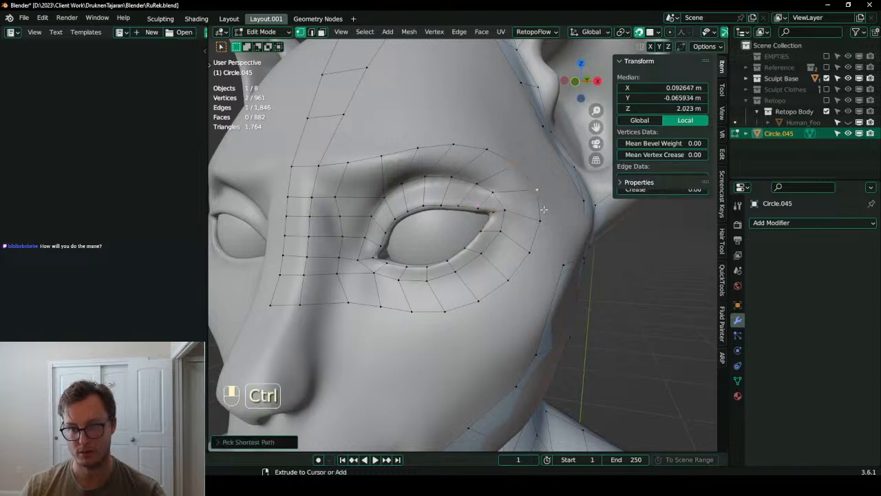
scroll(518, 272, down, 2)
middle_drag(547, 252, 457, 240)
scroll(459, 238, down, 1)
scroll(467, 240, down, 1)
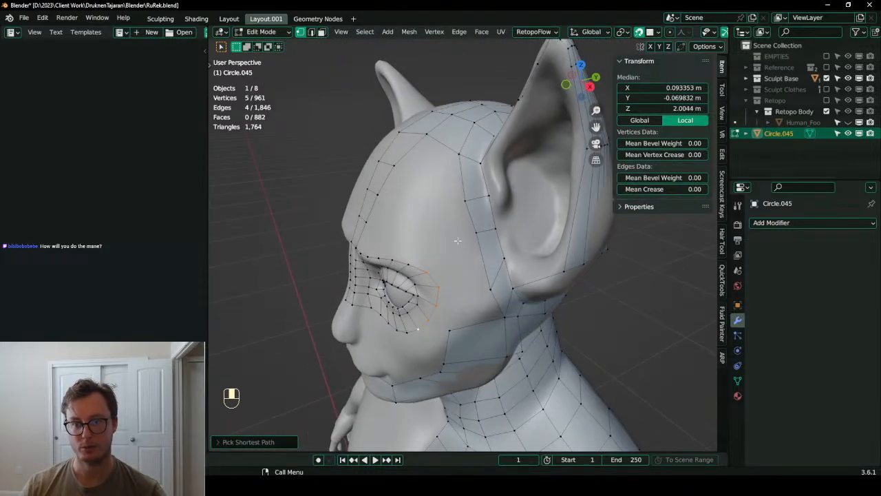
shift+click(505, 319)
ctrl+click(461, 166)
middle_drag(460, 166, 511, 209)
key(q)
click(515, 206)
middle_drag(488, 255, 478, 252)
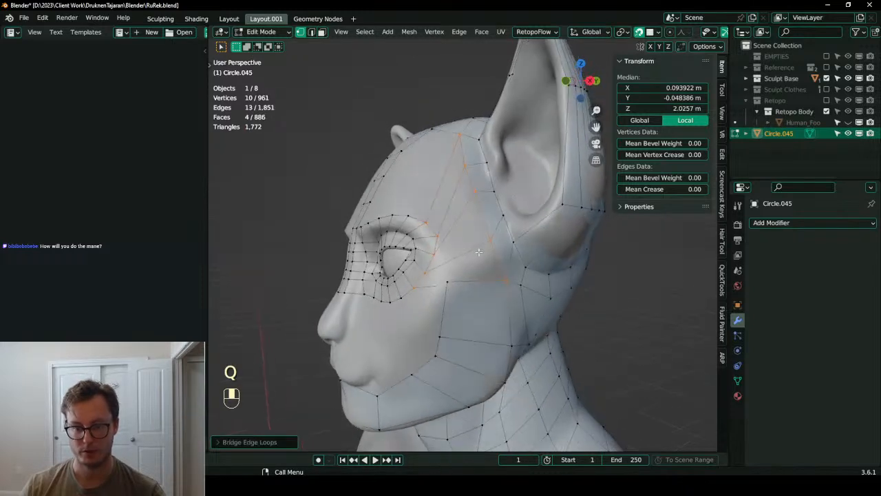
- Move the cheek strip's upper front vertex closer to the eye and merge it with the adjacent eye ring vertex
click(445, 284)
key(g)
click(435, 301)
shift+click(415, 288)
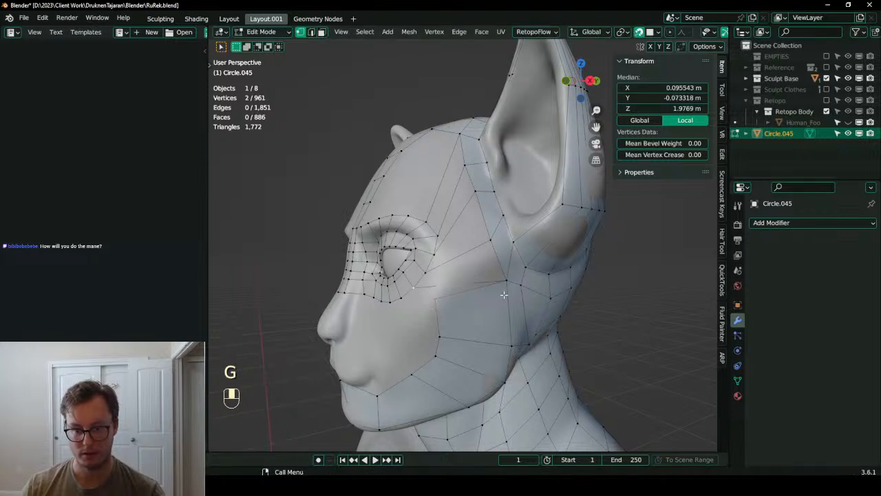
key(m)
click(478, 299)
- Reposition the merged cheek vertex and the neighbouring outer eye ring vertices to even out the bridged faces
middle_drag(478, 299, 468, 258)
key(g)
click(463, 246)
key(g)
click(467, 241)
key(g)
click(467, 265)
middle_drag(467, 265, 487, 226)
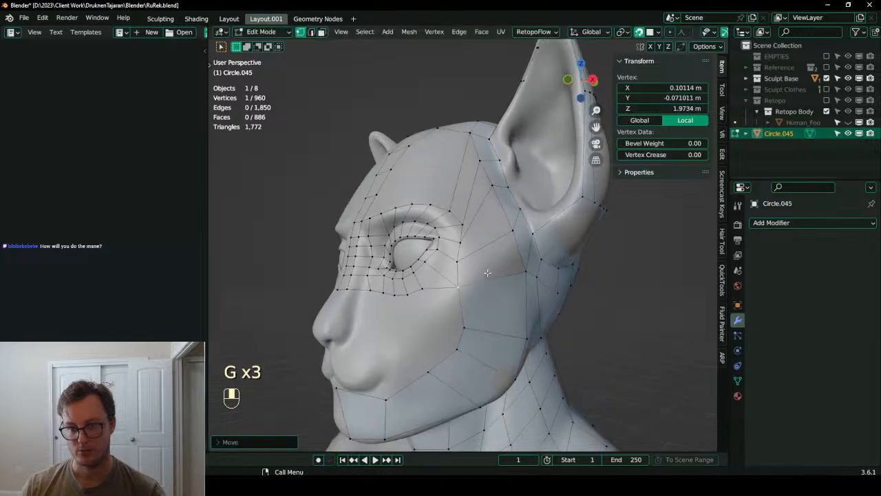
- Try inserting three edge loops down the side of the face from the temple to the chin, and undo them
key(ctrl+r)
scroll(488, 226, up, 2)
click(488, 226)
middle_drag(484, 261, 485, 218)
key(g)
click(486, 261)
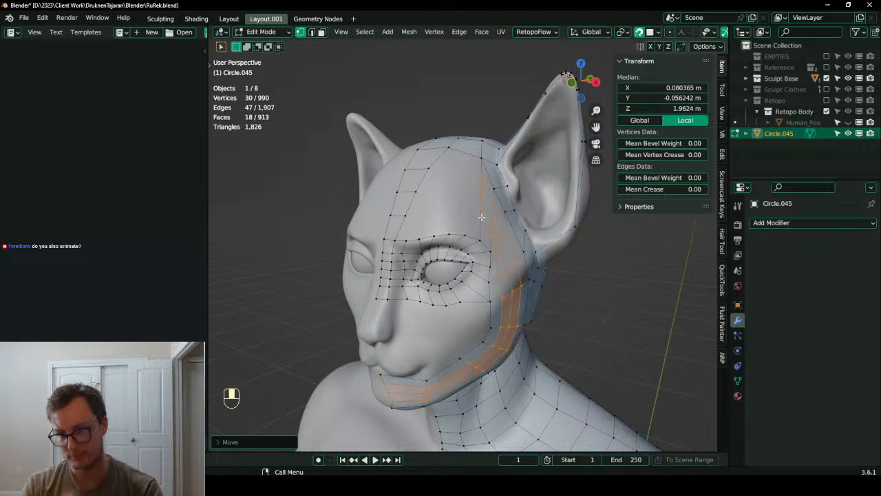
middle_drag(482, 217, 479, 223)
key(ctrl+z)
key(ctrl+z)
- Recalculate the normals of the whole retopology mesh to face outward
key(a)
key(shift+n)
click(484, 228)
middle_drag(484, 228, 450, 267)
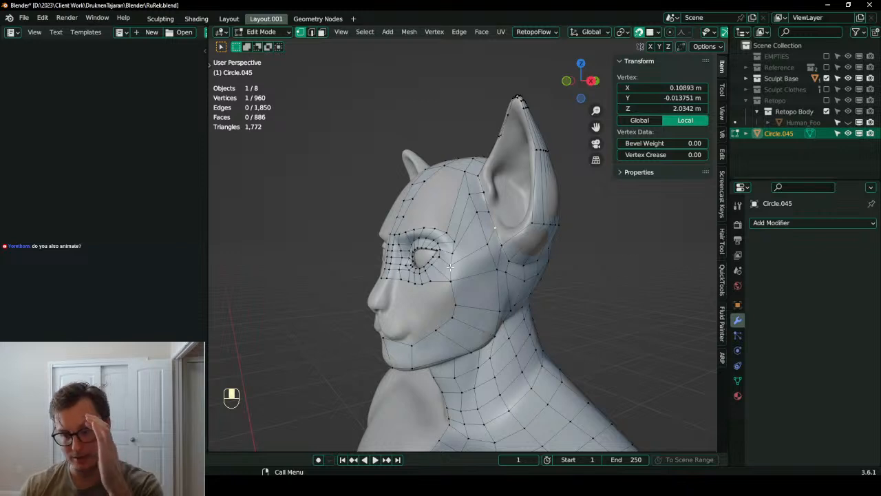
- Reposition the retopology vertices along the cheek and jaw to even out the large side-of-face quads
middle_drag(573, 310, 475, 289)
key(g)
click(465, 286)
key(g)
click(453, 291)
key(g)
click(414, 355)
- Move the vertices on the side of the head below the ear to smooth the flow toward the jaw
middle_drag(413, 354, 461, 351)
key(g)
click(510, 324)
middle_drag(510, 324, 497, 298)
key(g)
click(509, 317)
key(g)
click(490, 311)
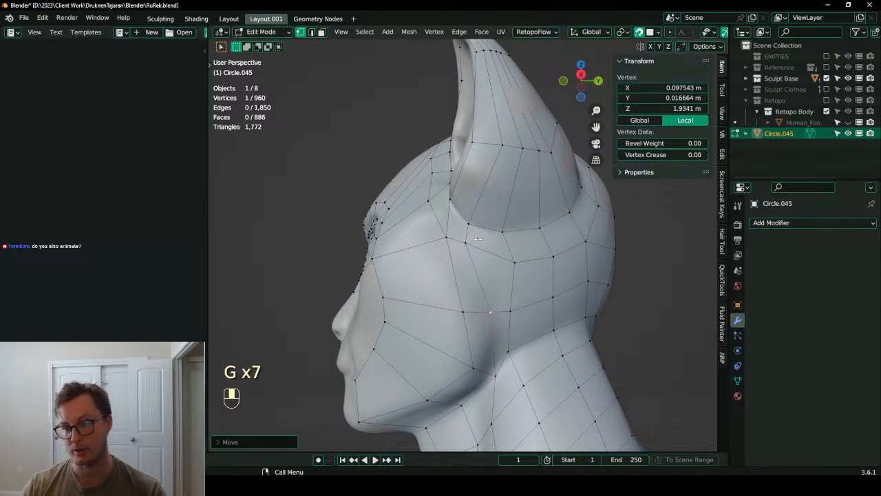
- Adjust the two neighbouring vertices just below the front of the ear's base
click(470, 243)
key(g)
click(497, 256)
click(454, 239)
key(g)
click(451, 242)
middle_drag(414, 254, 504, 269)
- Nudge the vertices between the cheekbone and the ear base to even out their spacing
key(g)
click(512, 279)
click(495, 273)
key(g)
click(499, 276)
key(g)
click(504, 268)
key(g)
click(513, 265)
key(g)
click(497, 265)
- Shift the cheek vertices beside the outer eye corner to smooth the edge flow toward the ear
key(g)
click(456, 273)
click(463, 298)
key(g)
click(463, 299)
click(427, 285)
key(g)
click(424, 283)
- Adjust the vertices where the temple meets the front of the ear
middle_drag(424, 283, 482, 262)
click(460, 266)
key(g)
click(460, 270)
click(466, 246)
key(g)
click(477, 236)
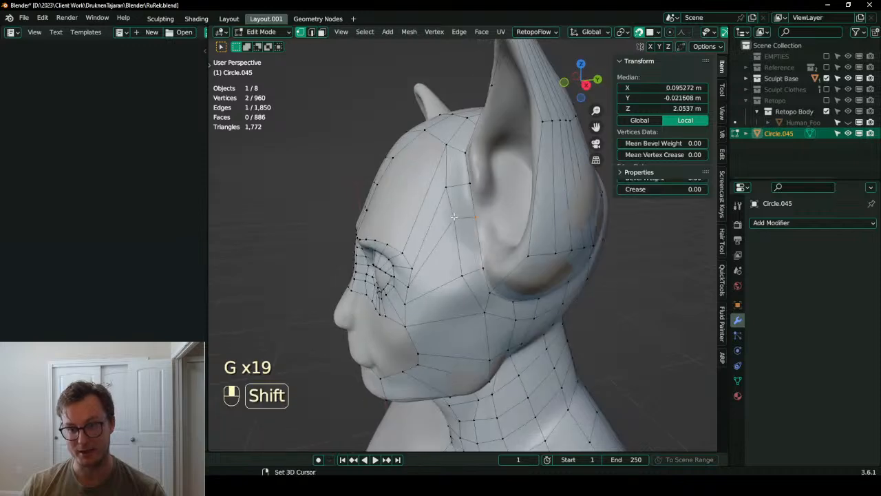
- Move the short edge in front of the ear opening and its neighbouring temple vertex up to space the rows evenly
shift+click(456, 238)
key(g)
click(455, 233)
click(453, 231)
key(g)
click(453, 200)
- Reposition the vertices at the upper temple and the top of the forehead
middle_drag(457, 180, 467, 199)
click(459, 156)
key(g)
click(460, 166)
click(410, 167)
key(g)
click(409, 174)
- Move the cross edge above the brow on the central forehead strip further up the forehead
middle_drag(409, 174, 521, 250)
scroll(511, 246, up, 2)
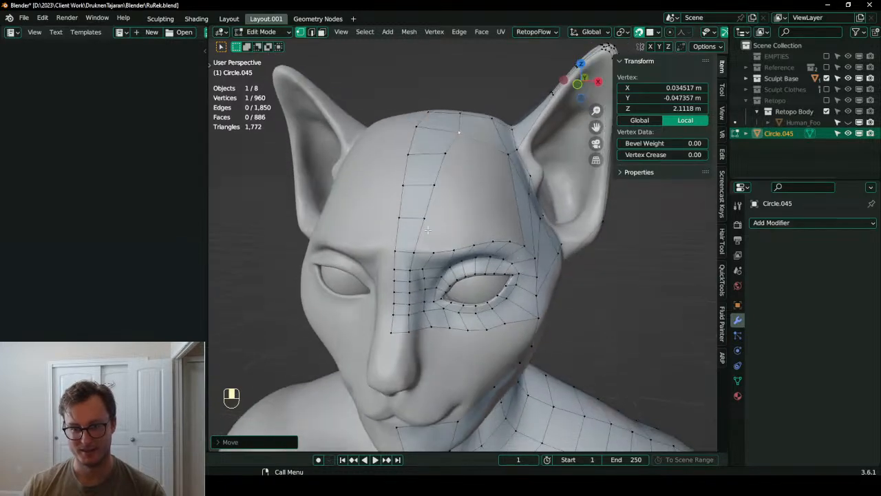
click(426, 223)
shift+click(401, 222)
key(g)
click(456, 185)
- Insert three edge loops down the side of the face from the temple to the chin, fitted to the sculpt's surface
middle_drag(456, 185, 434, 190)
middle_drag(488, 193, 441, 174)
key(ctrl+r)
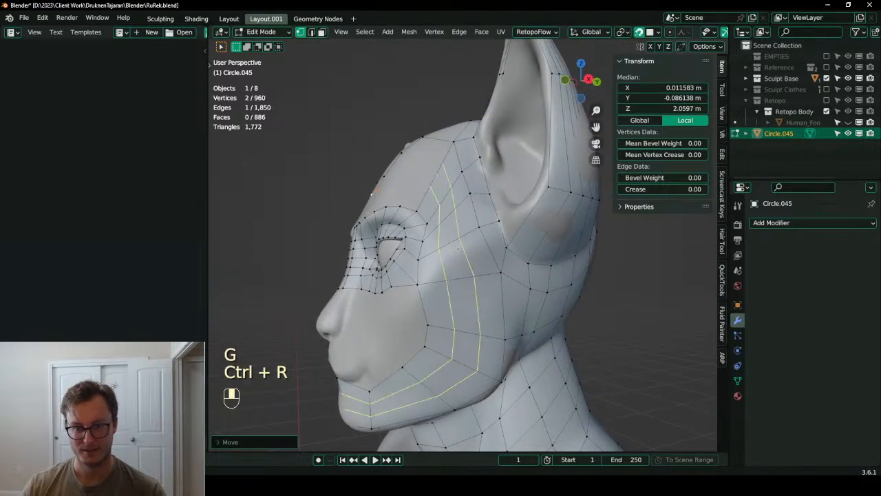
click(458, 248)
key(g)
middle_drag(458, 248, 472, 227)
- Bridge the central forehead strip to the temple edges with three rows of faces and save the file
click(482, 162)
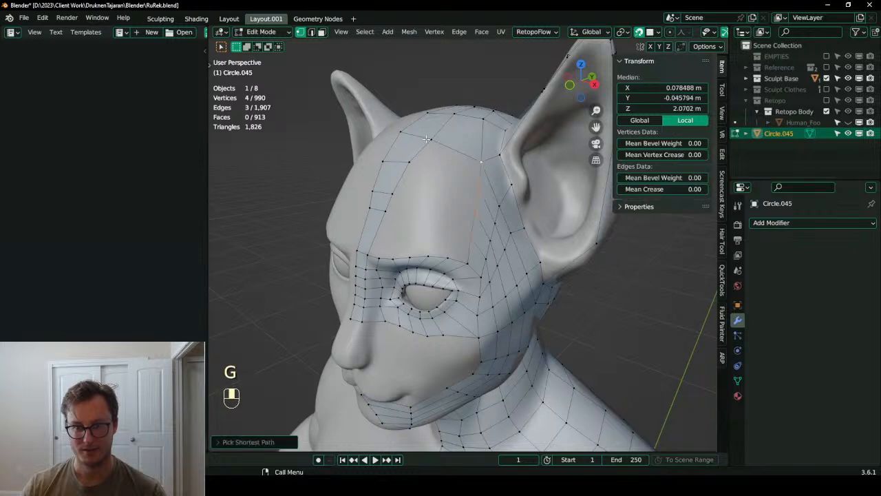
ctrl+click(344, 181)
click(312, 32)
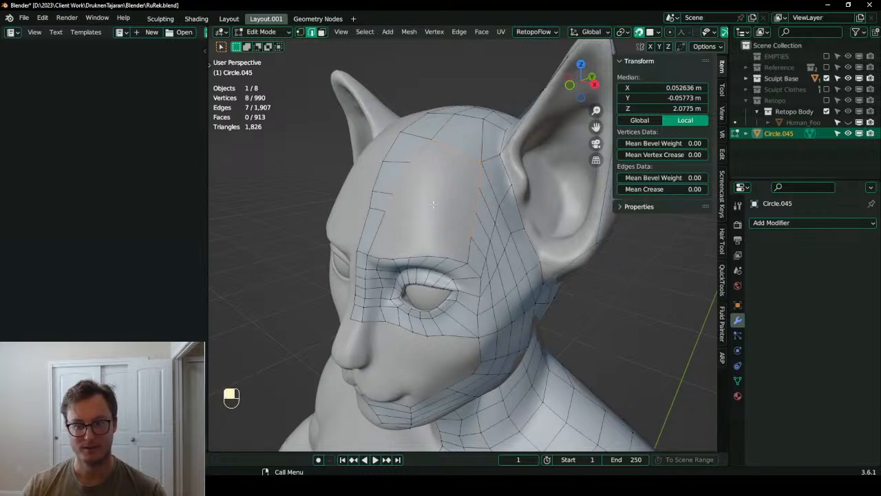
key(q)
click(561, 196)
middle_drag(439, 227, 486, 226)
scroll(487, 228, up, 2)
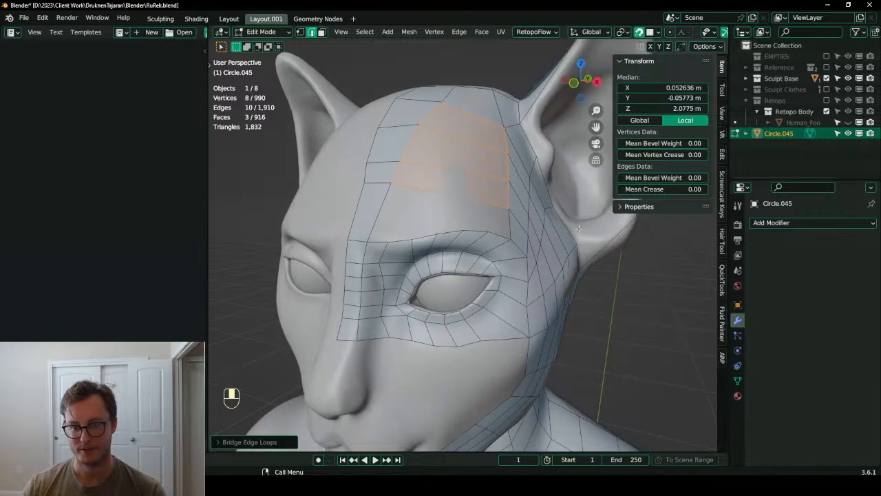
key(ctrl+s)
- Flatten the four inner edges of the chin patch onto the face's midline by scaling them to 0 along X
middle_drag(546, 232, 518, 251)
scroll(407, 205, down, 4)
middle_drag(407, 204, 413, 180)
shift+middle_drag(459, 228, 527, 226)
scroll(527, 226, up, 2)
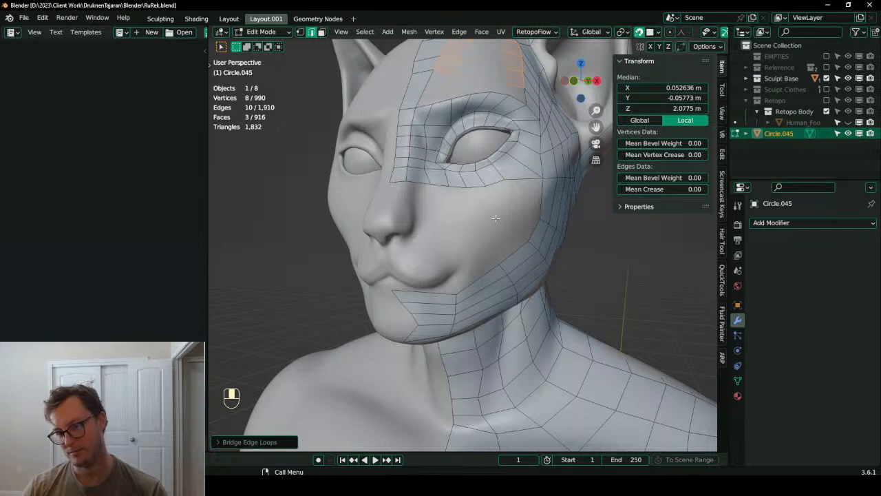
middle_drag(460, 258, 475, 247)
scroll(431, 311, up, 1)
click(391, 293)
ctrl+click(401, 347)
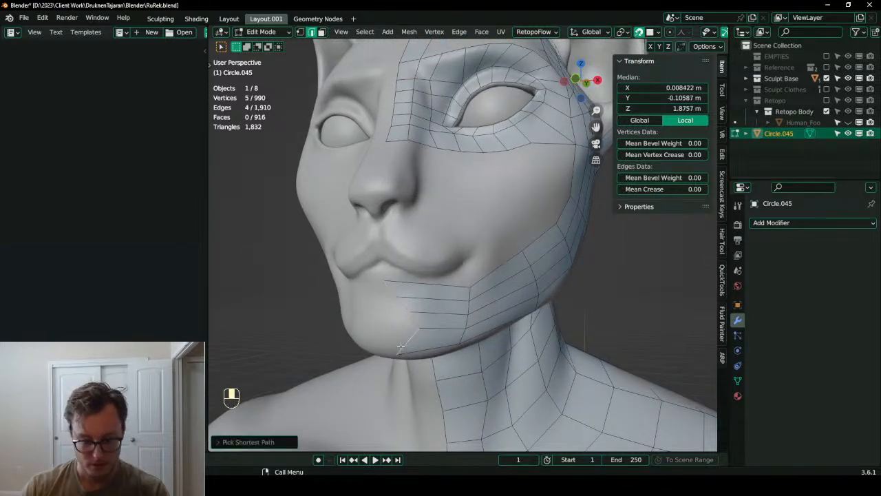
key(s)
key(x)
key(0)
key(Return)
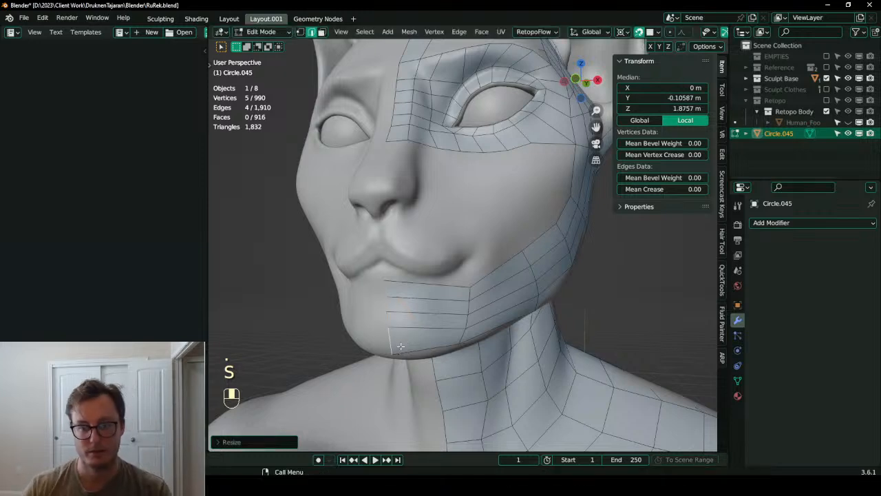
- Snap the chin's midline edges onto the sculpt's surface and space the lower three evenly with LoopTools Space
key(KP_1)
key(g)
click(341, 374)
middle_drag(341, 374, 361, 306)
middle_drag(449, 257, 438, 274)
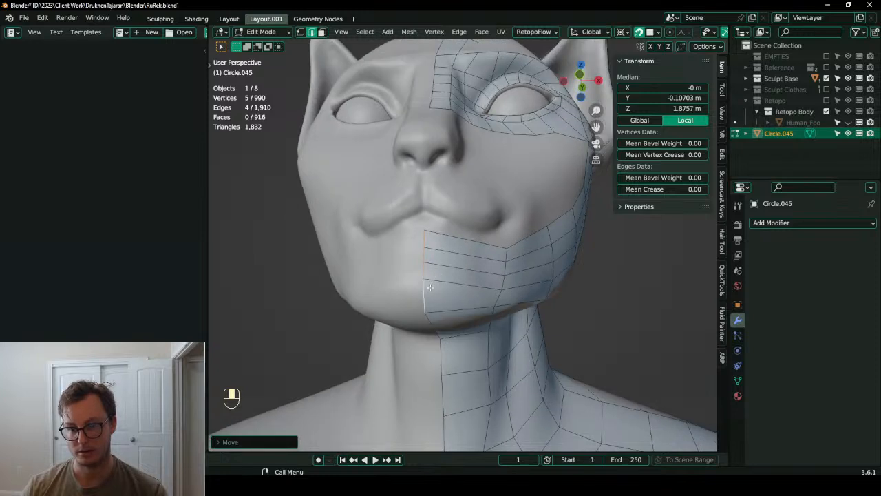
click(422, 247)
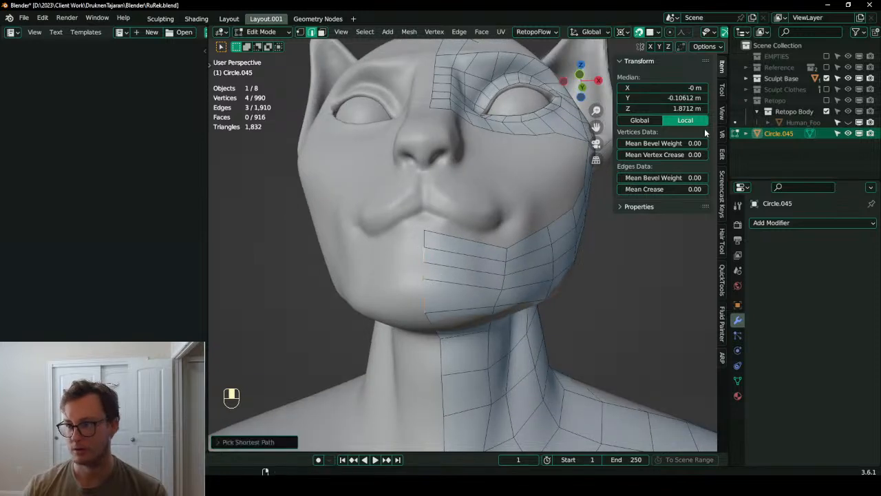
click(722, 154)
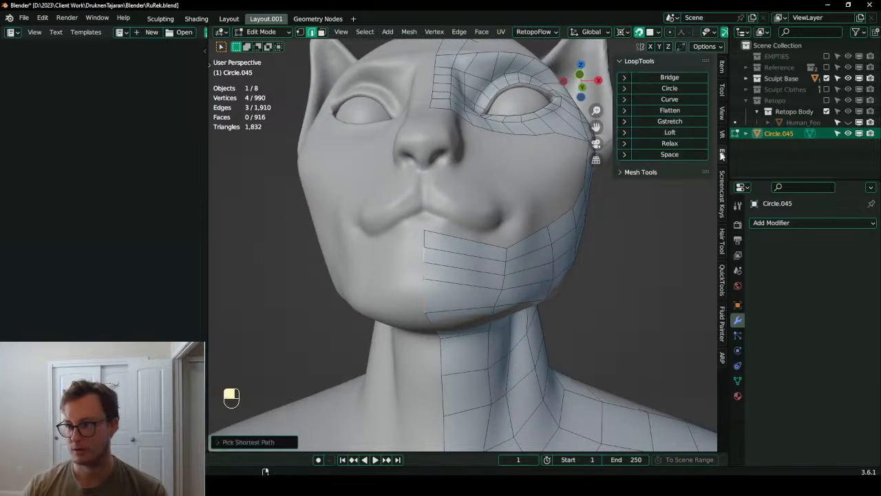
click(669, 154)
- Extrude the block of faces covering the pectoral in place, starting from its own face selection
middle_drag(571, 236, 466, 210)
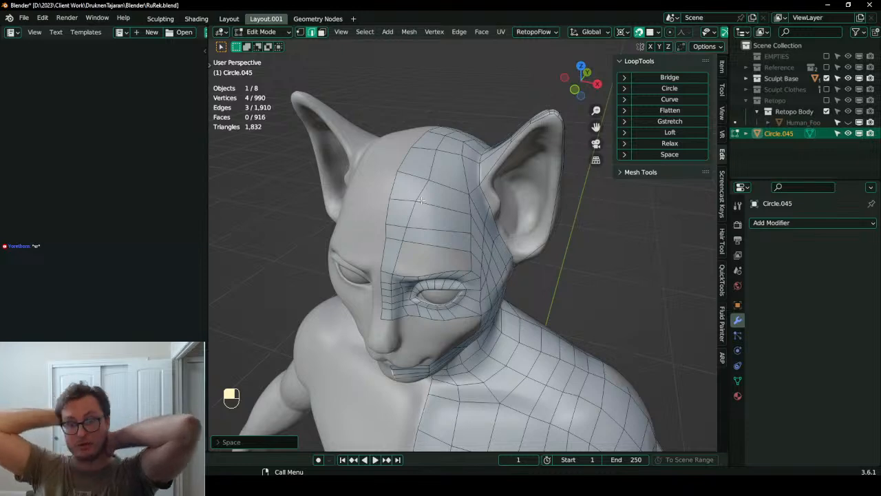
scroll(416, 201, down, 5)
middle_drag(459, 311, 425, 281)
shift+middle_drag(426, 281, 491, 270)
scroll(493, 234, up, 4)
shift+middle_drag(511, 346, 437, 278)
middle_drag(506, 240, 479, 235)
click(321, 33)
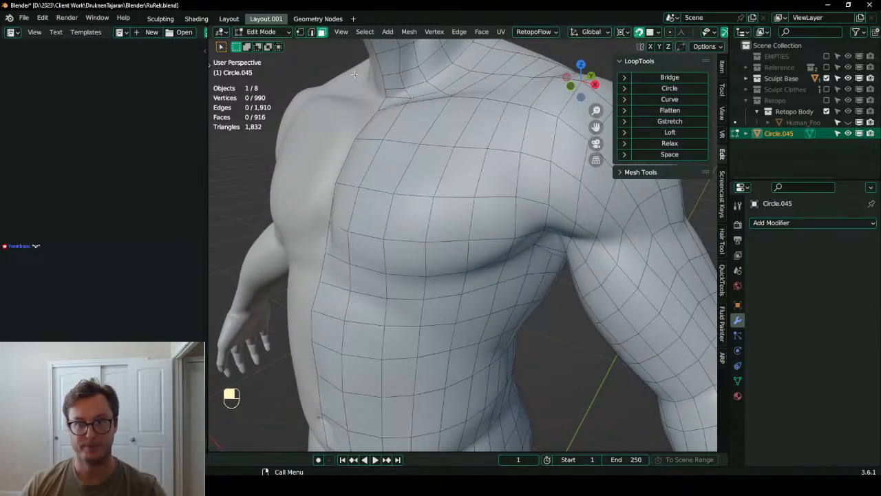
scroll(440, 159, down, 3)
middle_drag(460, 163, 451, 191)
middle_drag(496, 218, 541, 180)
click(503, 218)
ctrl+shift+click(422, 170)
key(i)
key(ctrl+z)
key(e)
key(s)
click(537, 174)
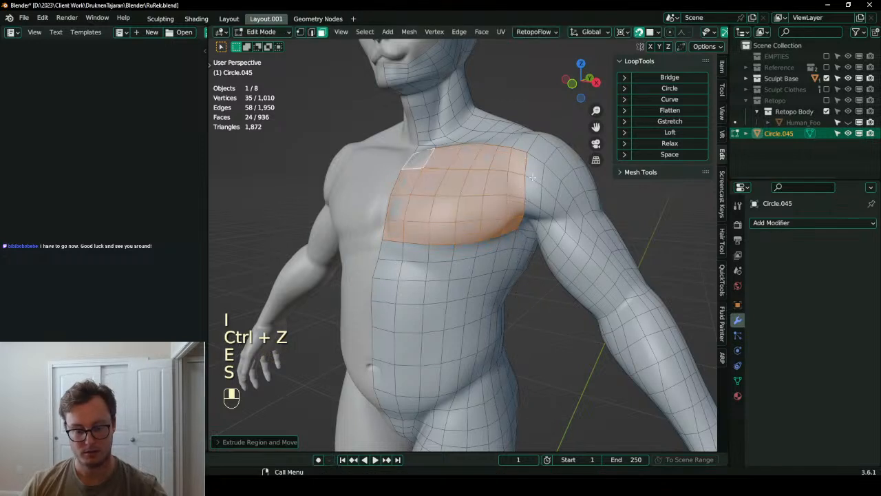
- Scale the extruded pectoral faces down and reposition them on the chest, leaving a ring of faces around them
key(period)
click(584, 177)
key(s)
click(516, 174)
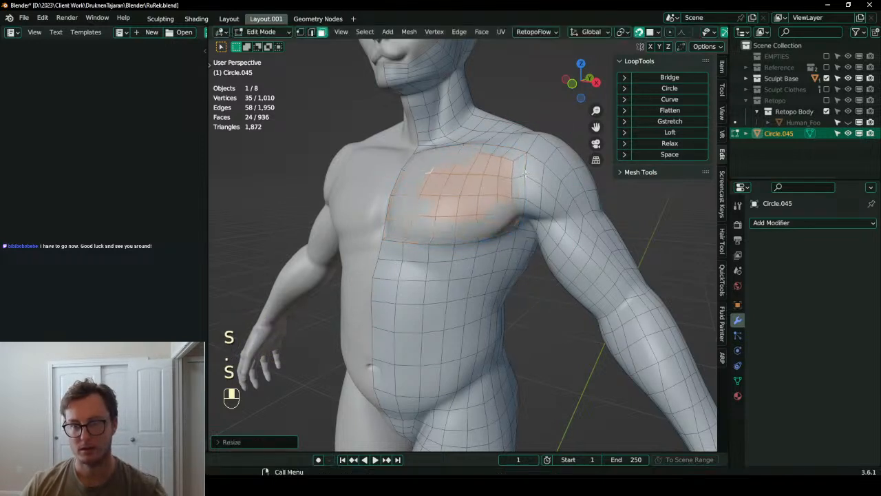
key(g)
click(463, 189)
middle_drag(464, 189, 486, 187)
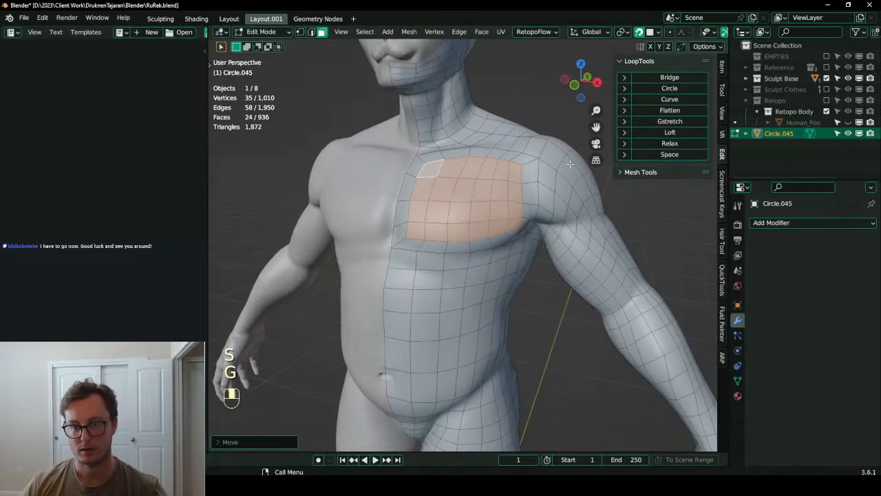
- Insert two edge loops in the face ring around the pectoral, fitted to the sculpt, and save the file
key(ctrl+r)
click(507, 188)
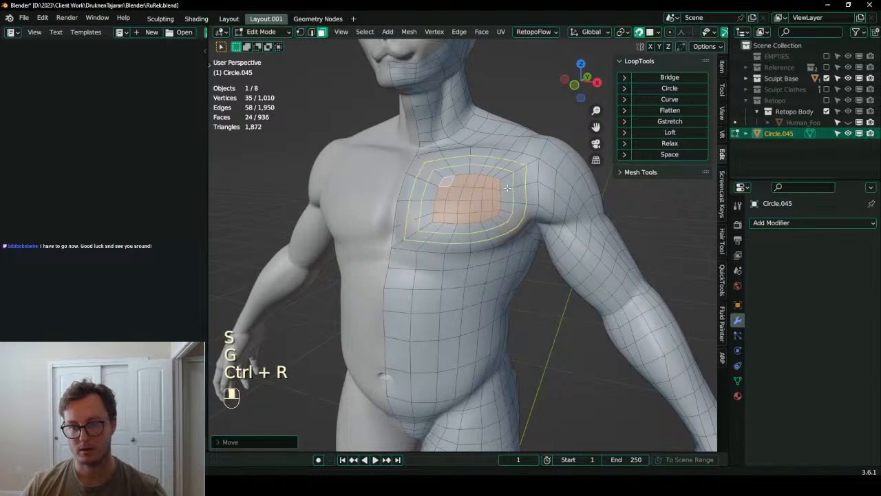
key(g)
click(508, 191)
middle_drag(508, 191, 492, 260)
middle_drag(493, 260, 474, 248)
key(ctrl+s)
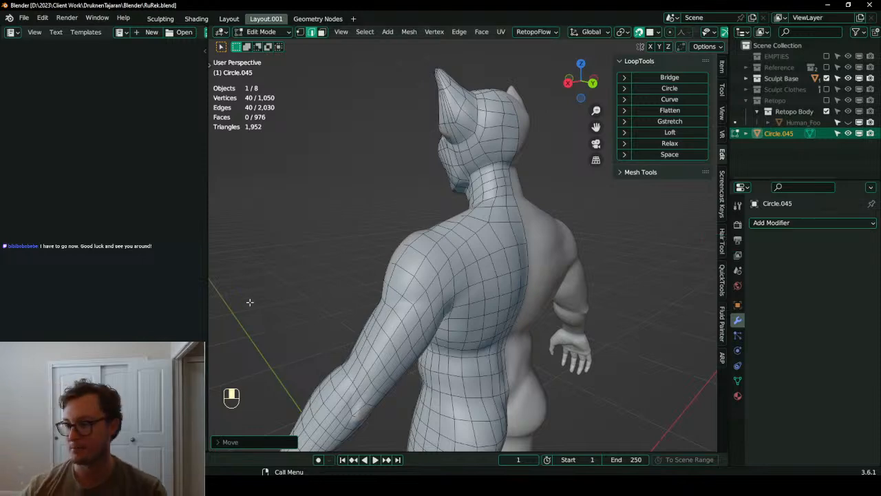
- Examine the head's retopology and the uncovered areas around the forehead, eye, cheek, mouth and jaw
middle_drag(353, 224, 478, 261)
scroll(474, 264, up, 3)
scroll(445, 258, up, 4)
scroll(445, 258, down, 1)
scroll(488, 227, down, 3)
mouse_move(528, 229)
middle_down()
mouse_move(501, 247)
mouse_move(531, 245)
mouse_move(520, 228)
middle_up()
scroll(520, 228, up, 3)
shift+middle_drag(473, 154, 466, 198)
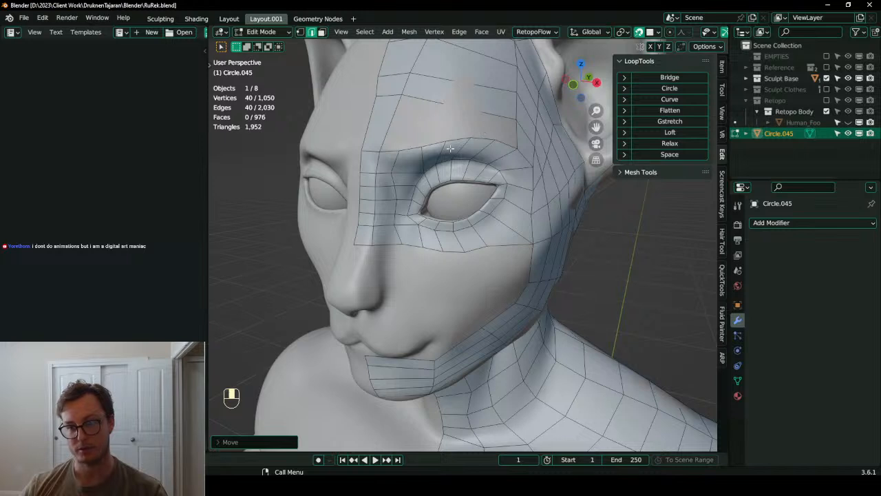
scroll(462, 169, down, 3)
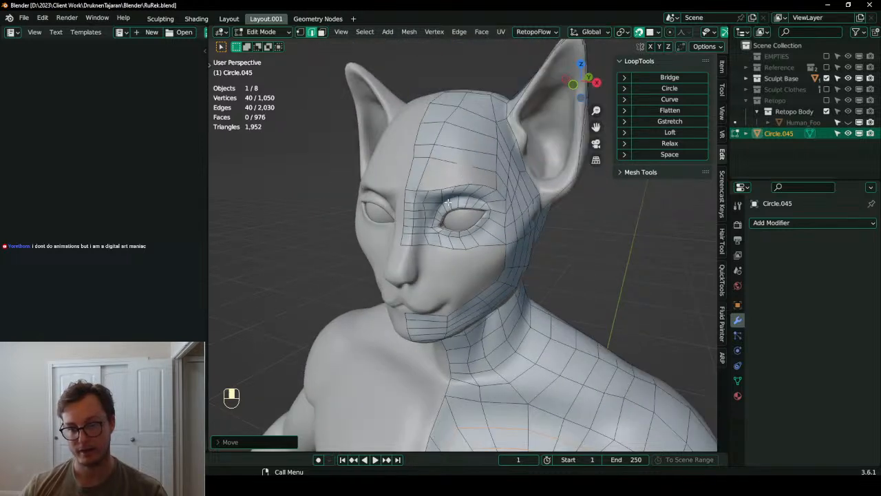
middle_drag(463, 205, 465, 195)
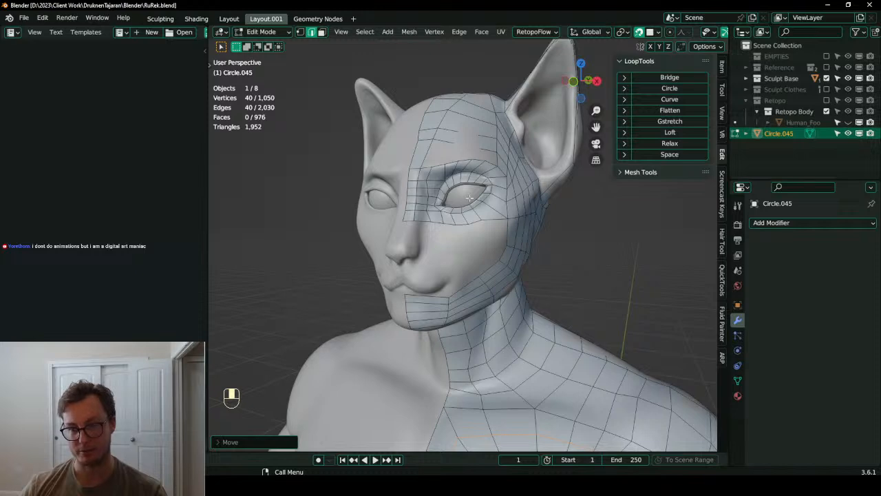
middle_drag(472, 269, 464, 233)
middle_drag(517, 235, 447, 152)
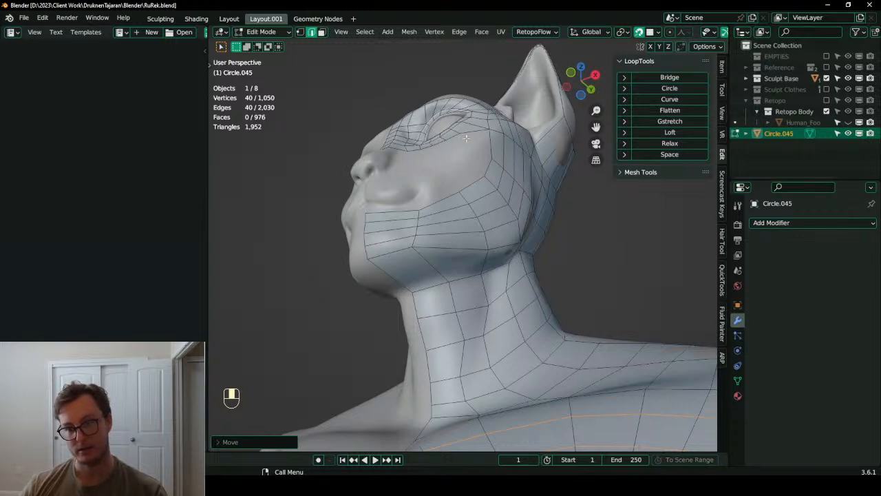
- Delete the three edges joining the chin and jaw strip to the neck, opening a gap under the jaw
click(401, 277)
shift+click(433, 265)
shift+click(481, 264)
key(x)
key(e)
middle_drag(499, 258, 484, 237)
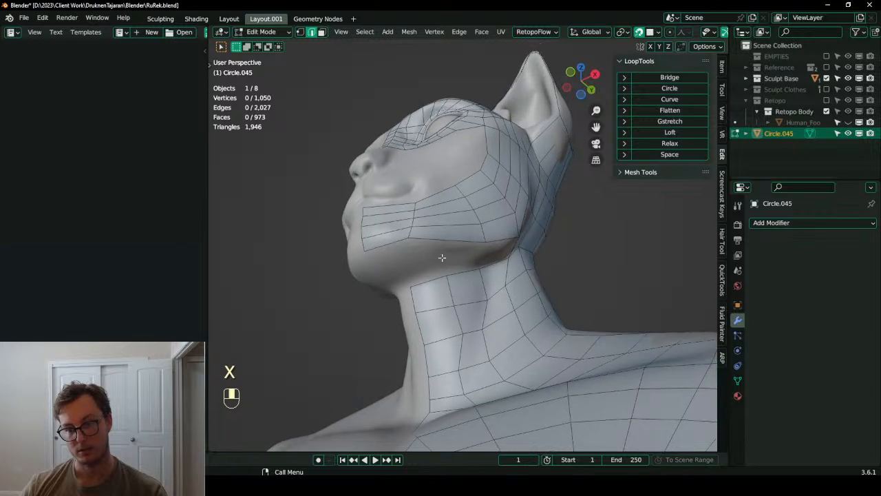
- Extrude the three front edges at the top of the neck up toward the underside of the jaw
middle_drag(435, 259, 438, 133)
middle_drag(466, 218, 489, 217)
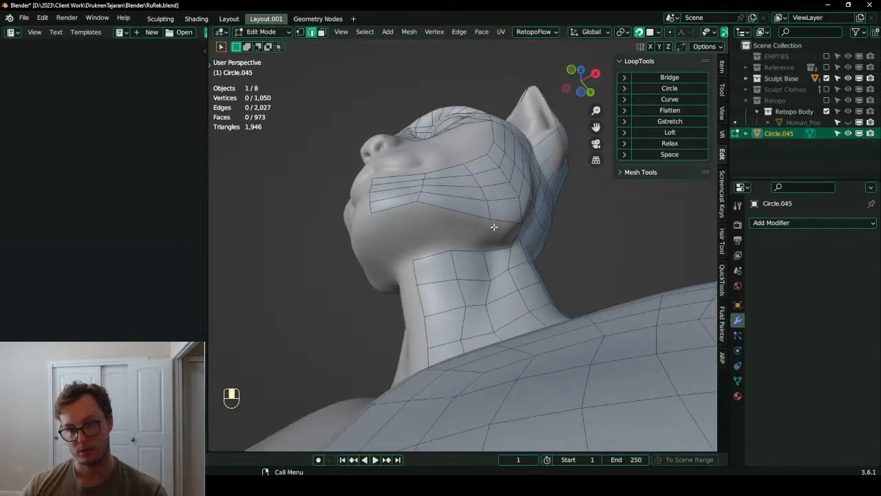
shift+click(494, 250)
shift+click(449, 256)
ctrl+click(435, 257)
key(e)
click(422, 242)
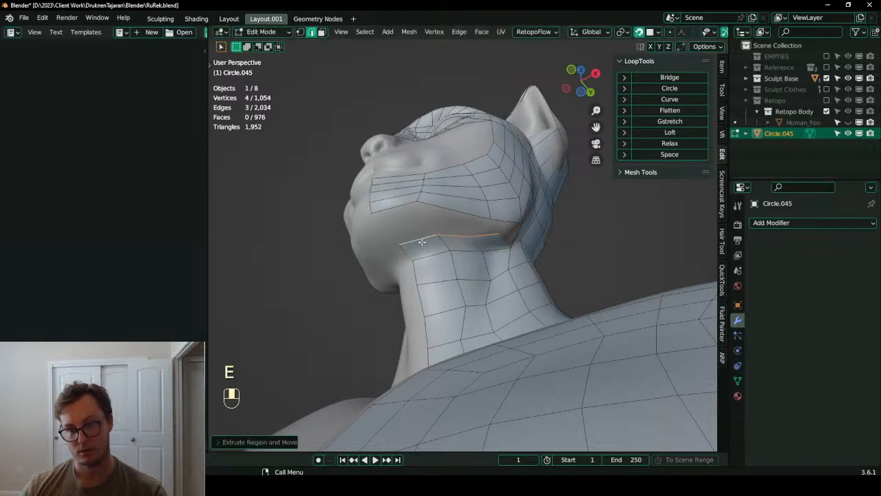
- Scale down the extruded neck edges and move them forward under the chin
key(s)
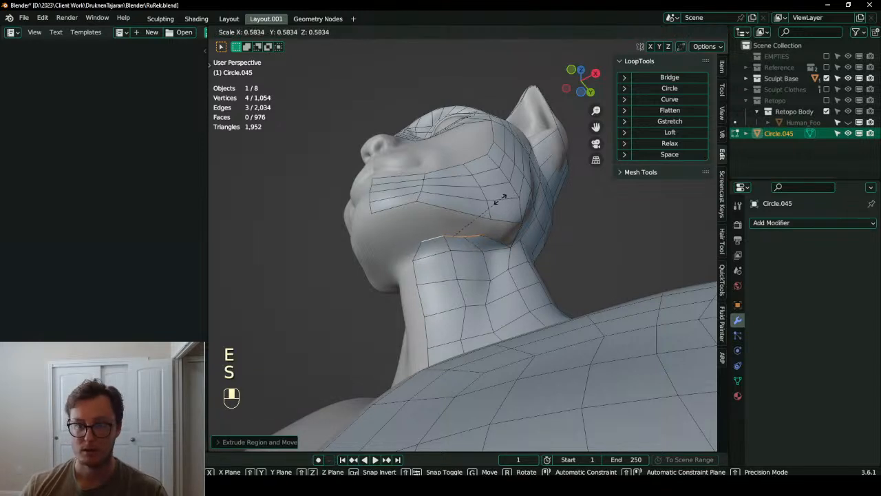
click(502, 199)
key(g)
click(449, 219)
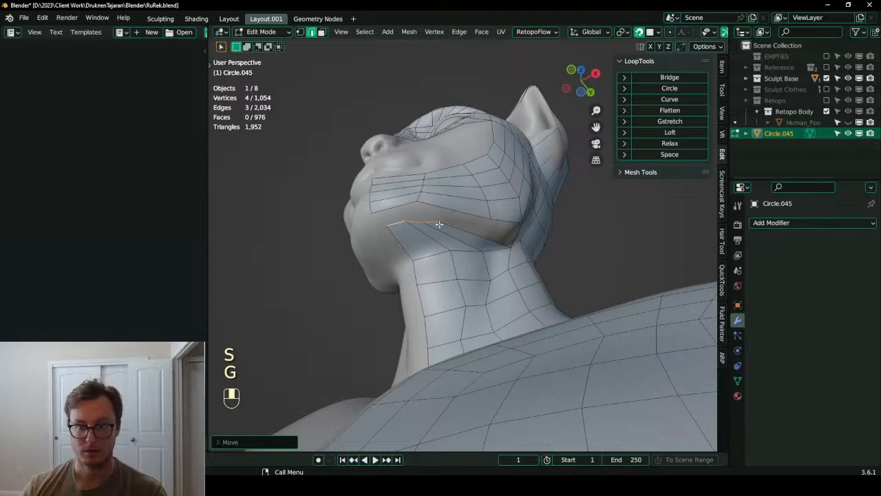
middle_drag(409, 196, 430, 217)
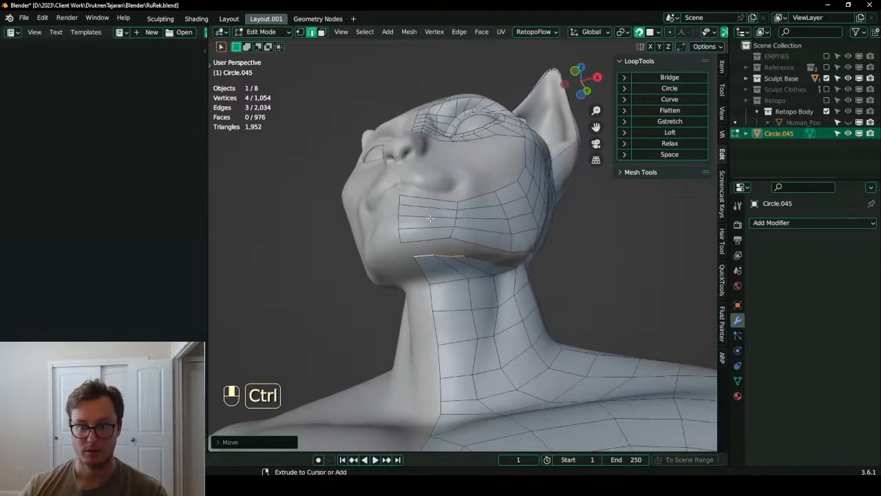
- Insert a vertical edge loop through the chin strip and snap it to the sculpt surface
key(ctrl+r)
click(427, 215)
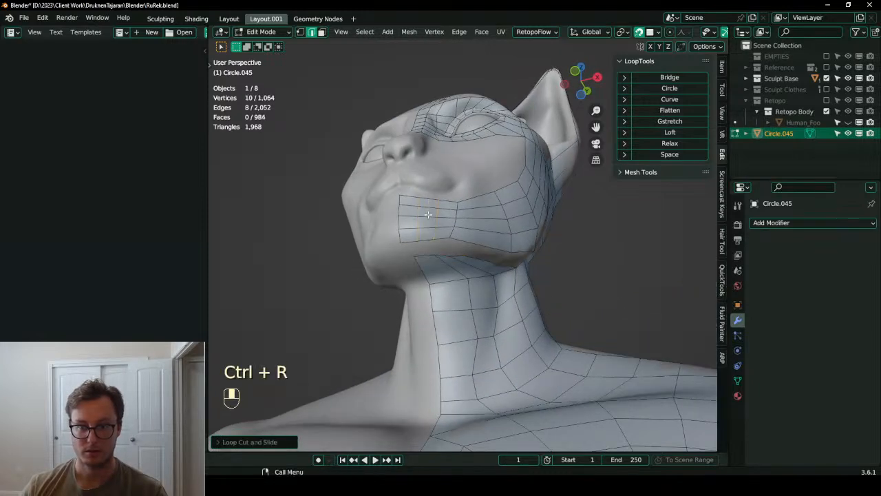
key(g)
click(428, 214)
- Bridge the three lower chin edges with the three extruded edges under the jaw
middle_drag(477, 219, 468, 188)
click(423, 203)
ctrl+click(456, 203)
shift+click(439, 184)
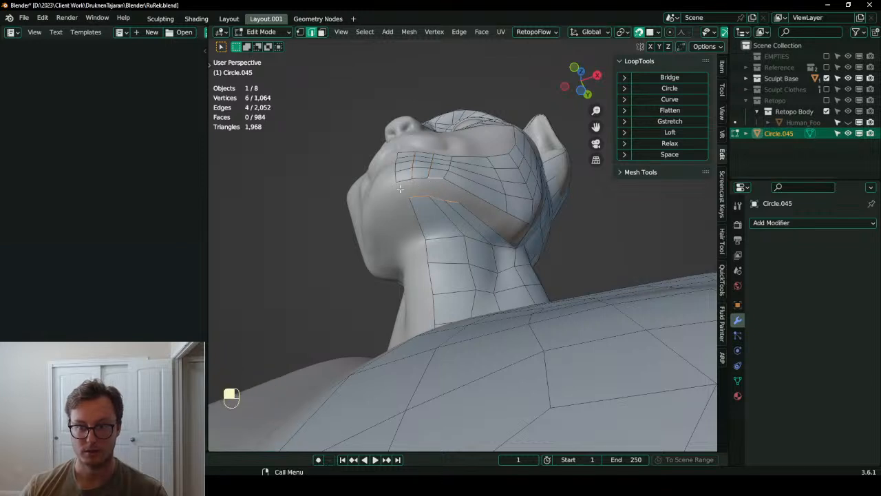
ctrl+click(405, 182)
shift+click(429, 199)
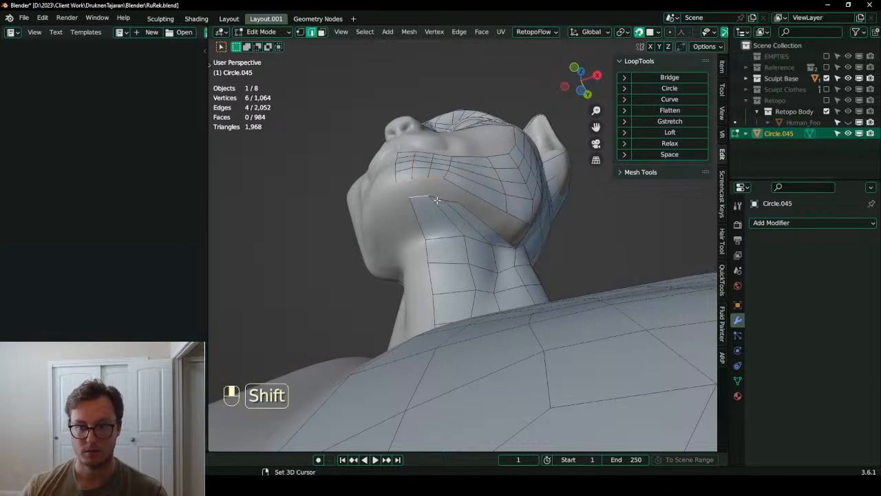
ctrl+click(452, 203)
key(q)
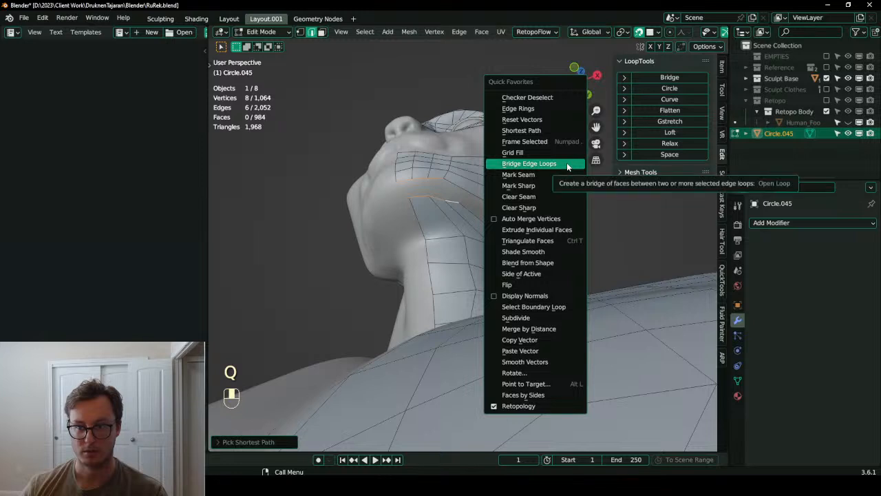
click(567, 163)
- Move and rotate the three-edge row under the chin to even the spacing between chin and neck
click(422, 197)
ctrl+click(451, 203)
key(g)
click(458, 228)
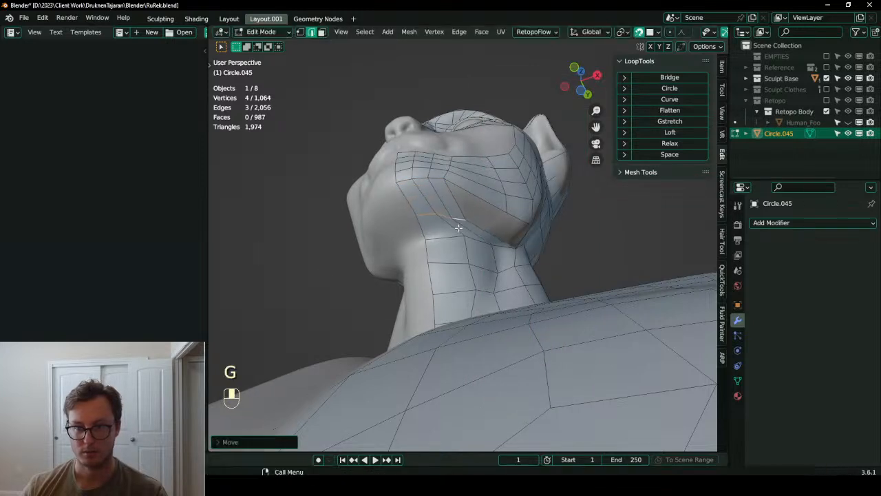
key(r)
click(532, 156)
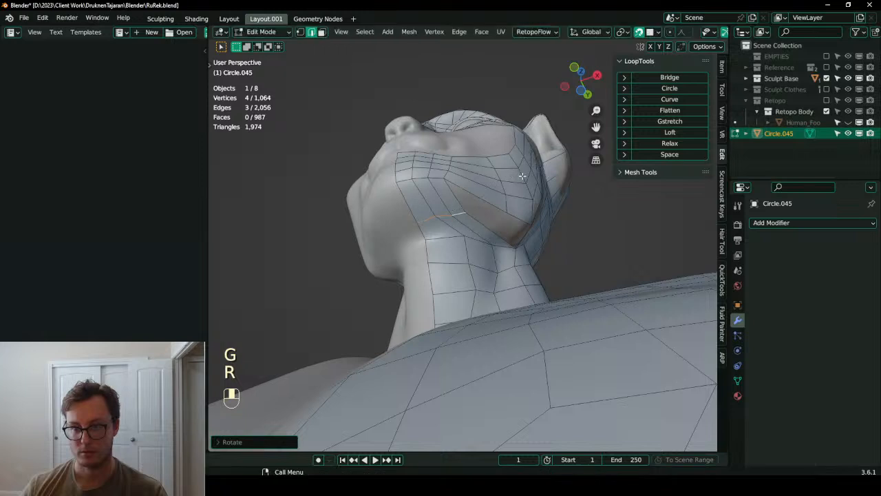
key(g)
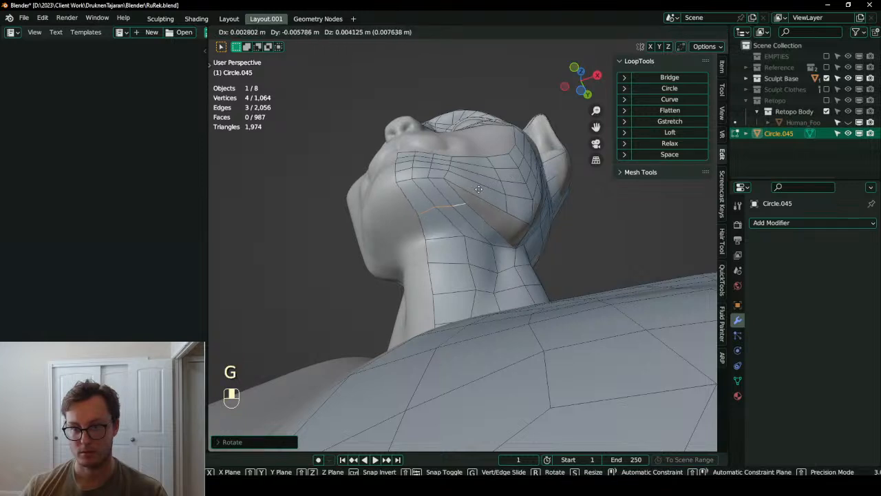
click(481, 192)
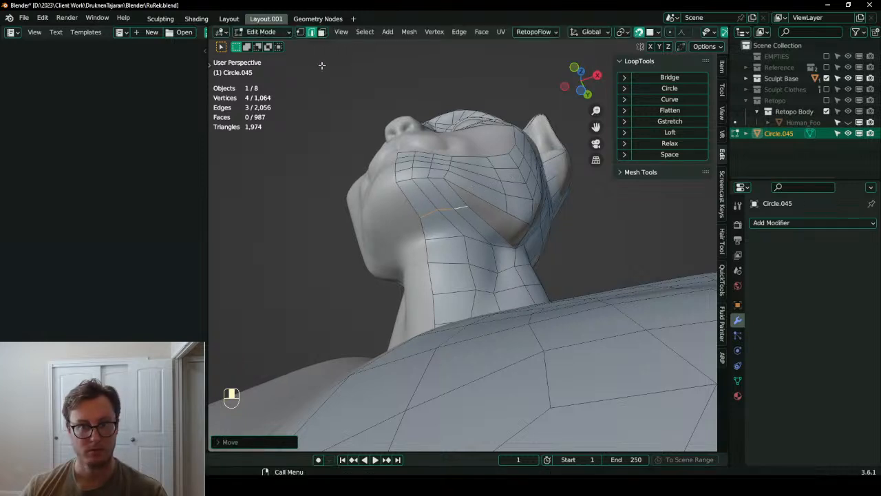
- Try to merge the outer vertex under the chin with the nearby jawline vertex and reposition the result
click(300, 32)
shift+click(509, 211)
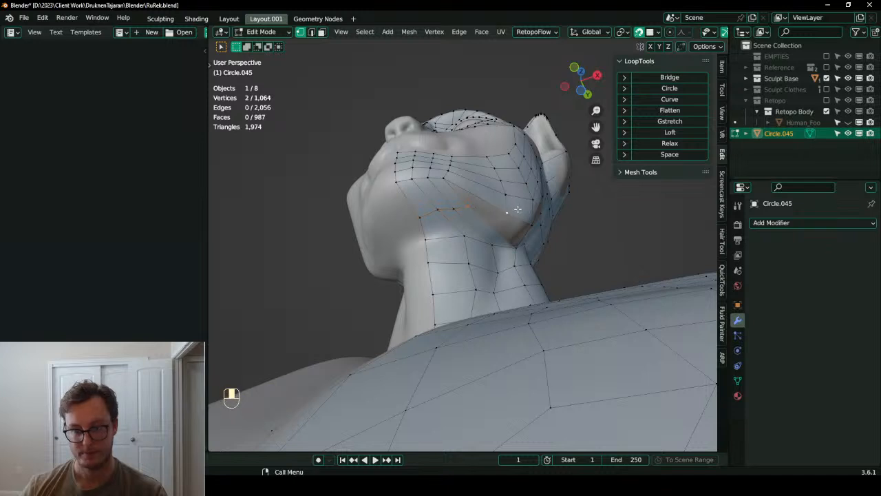
key(m)
click(513, 199)
key(g)
click(507, 209)
middle_drag(507, 209, 469, 255)
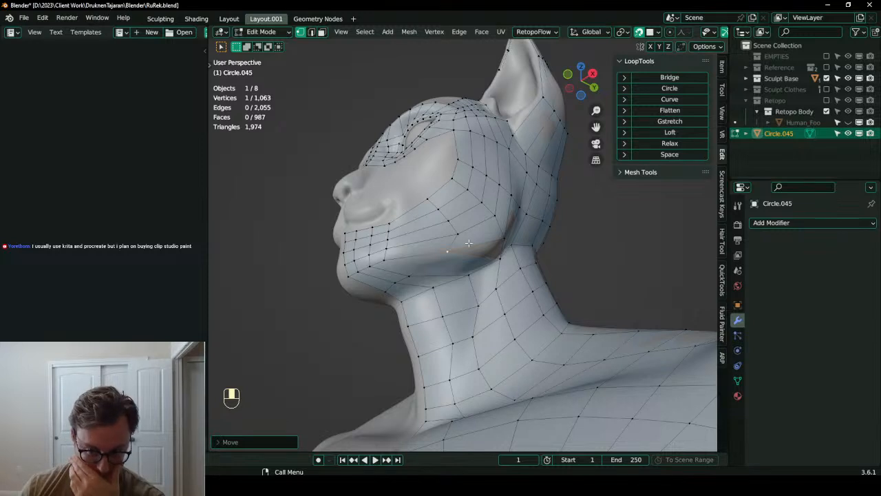
middle_drag(468, 246, 467, 235)
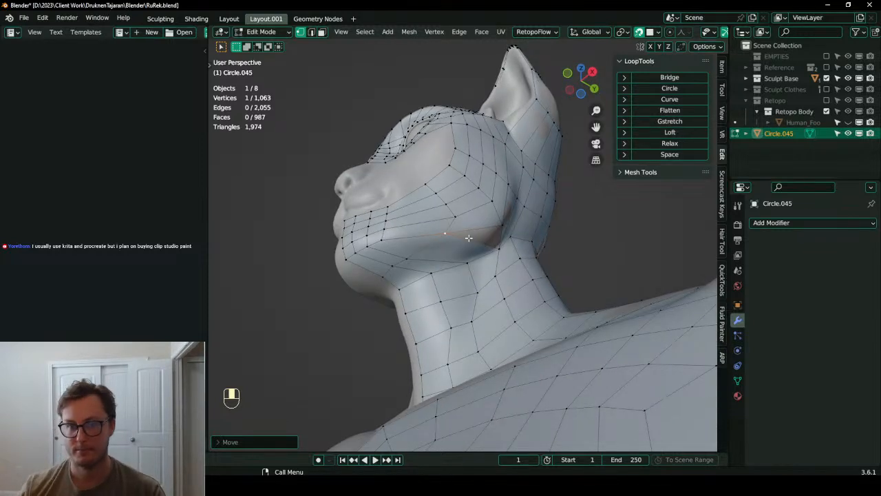
- Try a loop cut through the faces under the jaw, and undo back to before the vertex merge
middle_drag(466, 248, 494, 234)
key(ctrl+r)
double_click(456, 248)
key(ctrl+z)
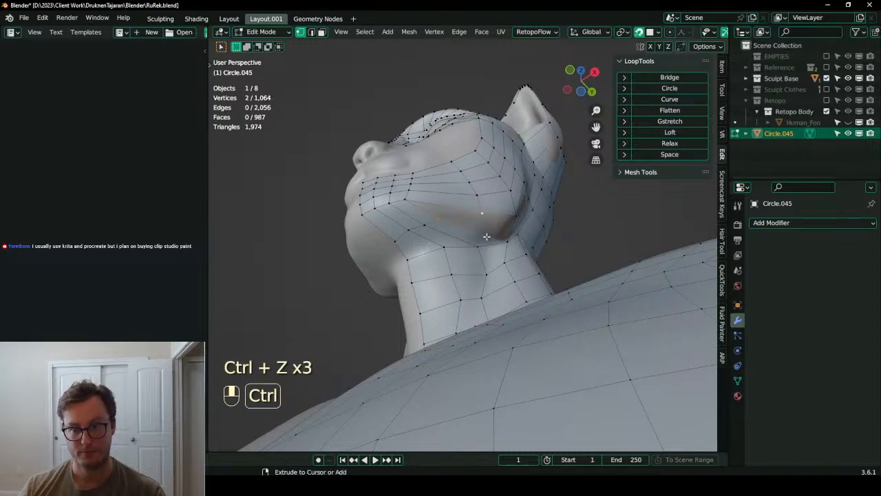
- Insert an edge loop across the lower cheek and fill the gap under the jaw with two faces
key(ctrl+r)
click(439, 198)
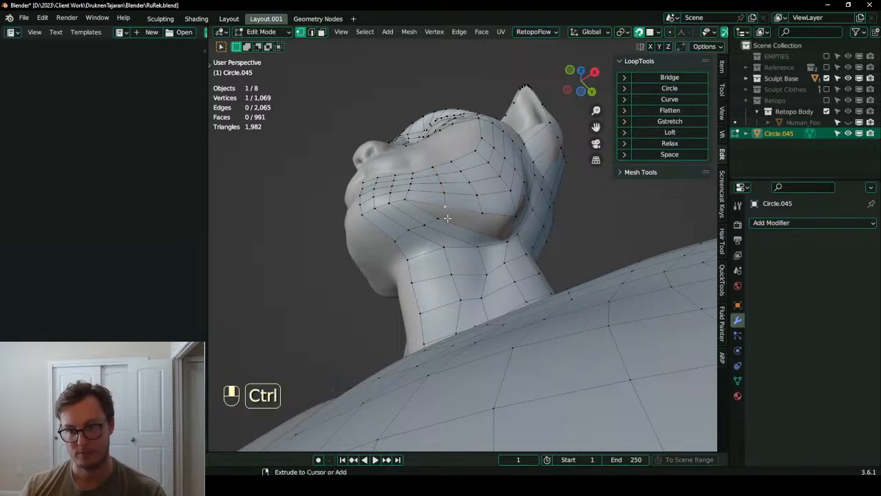
ctrl+click(478, 214)
key(f)
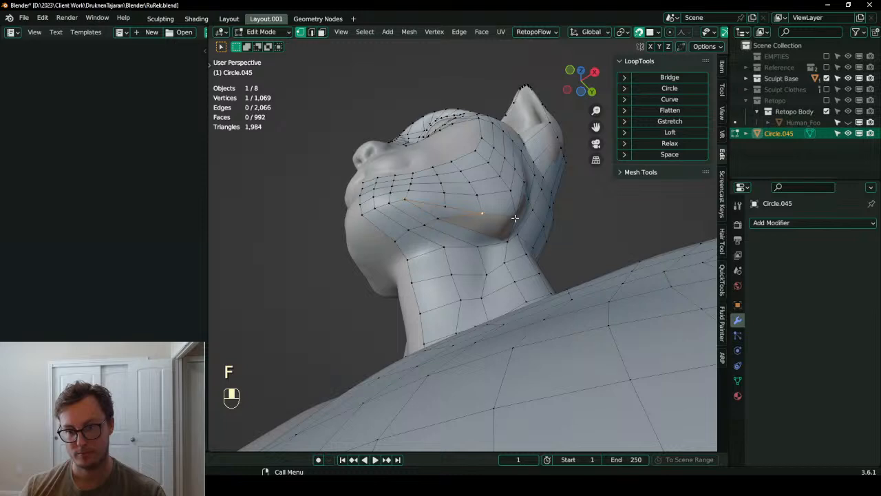
key(f)
- Reposition the new vertices along the filled jaw area to fit the sculpt
key(g)
click(440, 199)
middle_drag(440, 199, 453, 279)
key(g)
click(454, 271)
- Select the vertex row along the underside of the chin and jaw, and move and rotate it along the jawline
ctrl+click(388, 308)
key(g)
click(418, 295)
key(r)
click(511, 256)
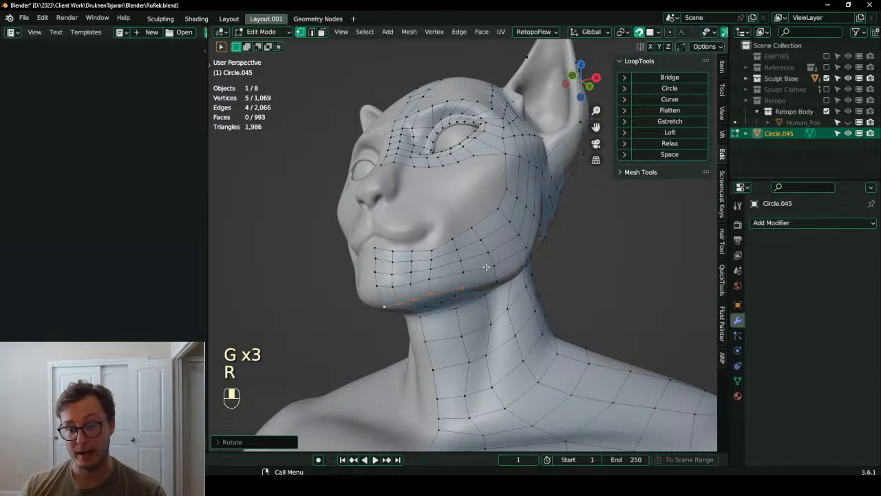
key(g)
click(447, 282)
- Examine the retopology of the jaw, face, head and neck from several angles
middle_drag(448, 283, 496, 284)
middle_drag(385, 301, 448, 306)
middle_drag(511, 303, 458, 244)
scroll(469, 280, down, 1)
scroll(499, 252, up, 1)
scroll(508, 244, down, 2)
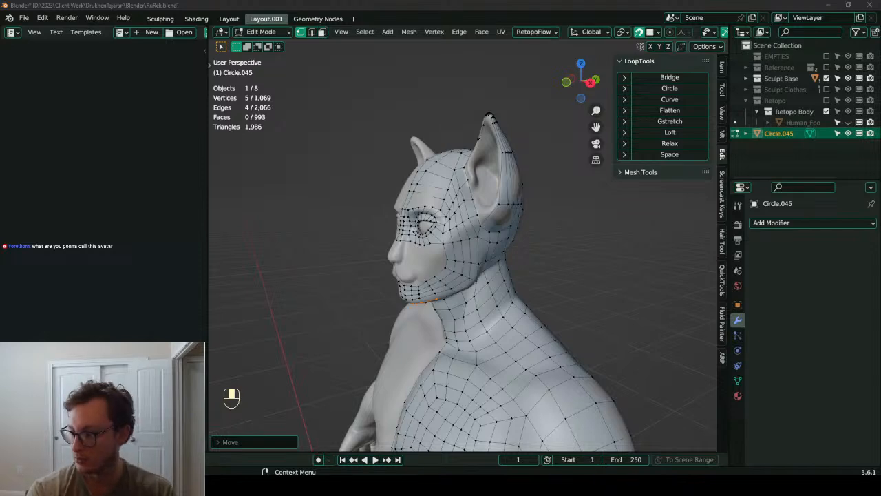
scroll(468, 238, down, 3)
middle_drag(464, 241, 481, 234)
scroll(463, 237, up, 4)
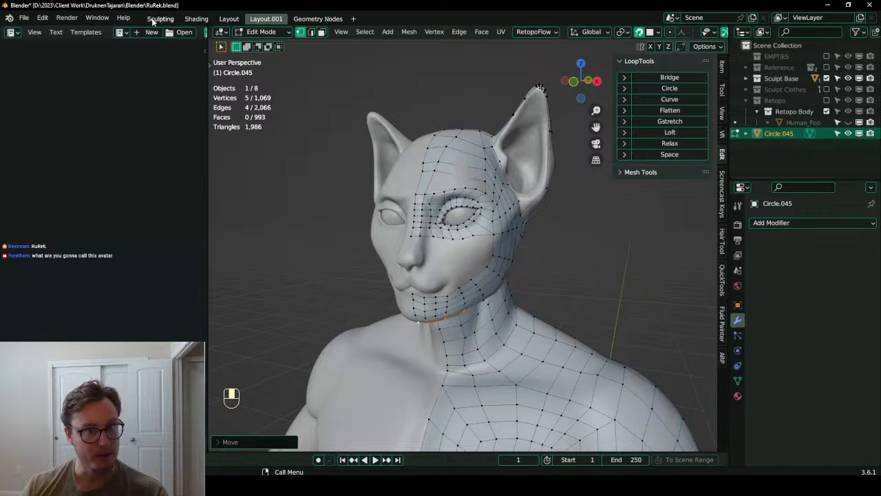
- Delete the lengthwise edge on the upper forehead and connect its lower vertex diagonally to the outer vertex near the ear
middle_drag(534, 264, 493, 274)
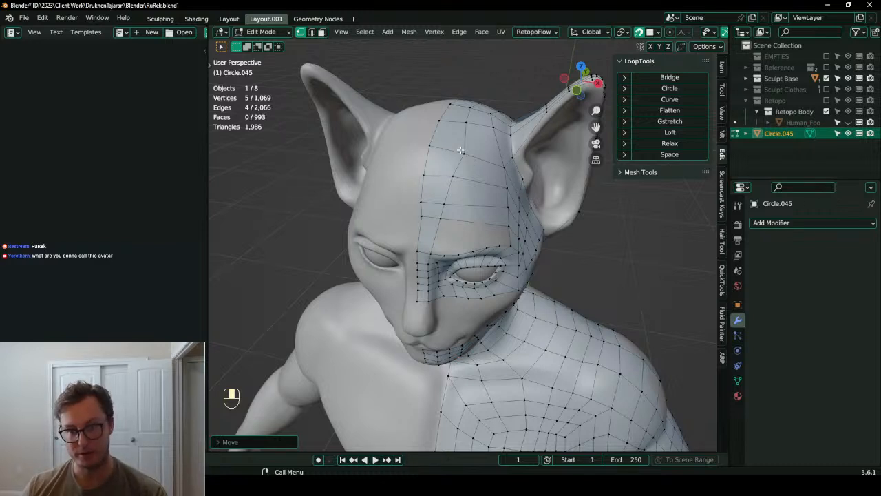
key(k)
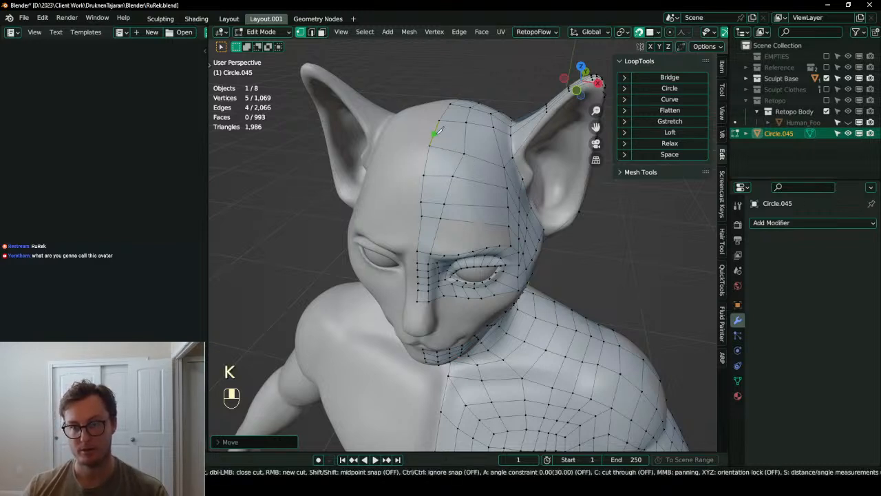
key(Escape)
click(466, 123)
shift+click(466, 155)
key(x)
click(474, 165)
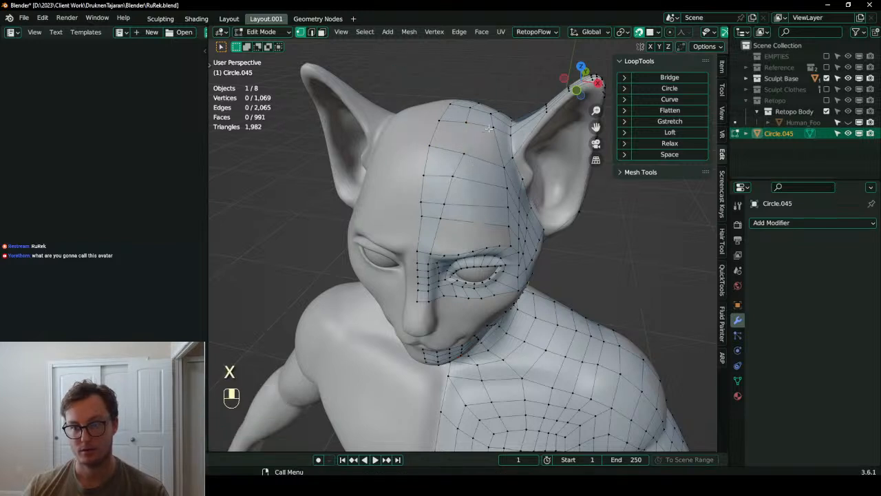
shift+click(467, 153)
key(f)
- Try to insert an edge loop down the outer part of the forehead
key(ctrl+r)
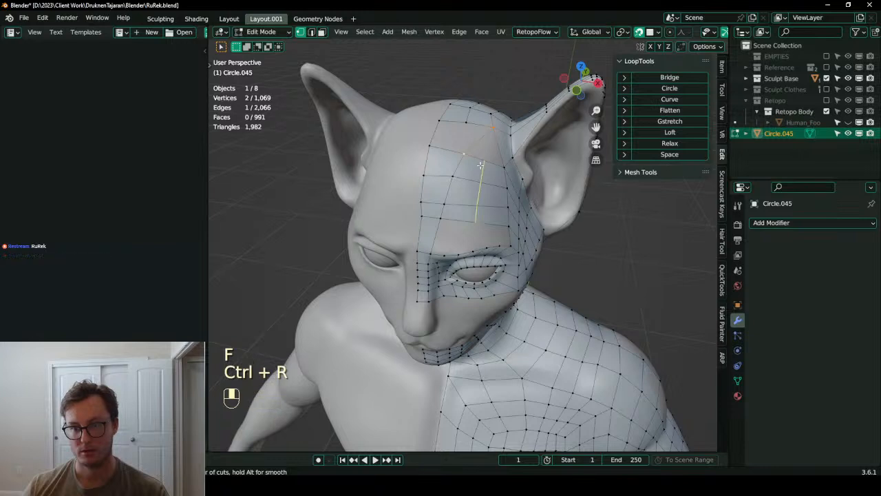
click(480, 166)
key(ctrl+r)
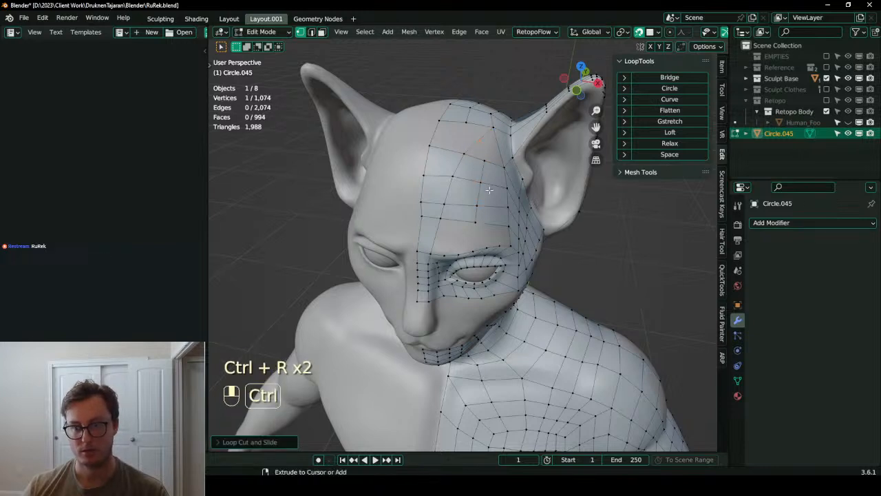
key(ctrl+z)
key(ctrl+z)
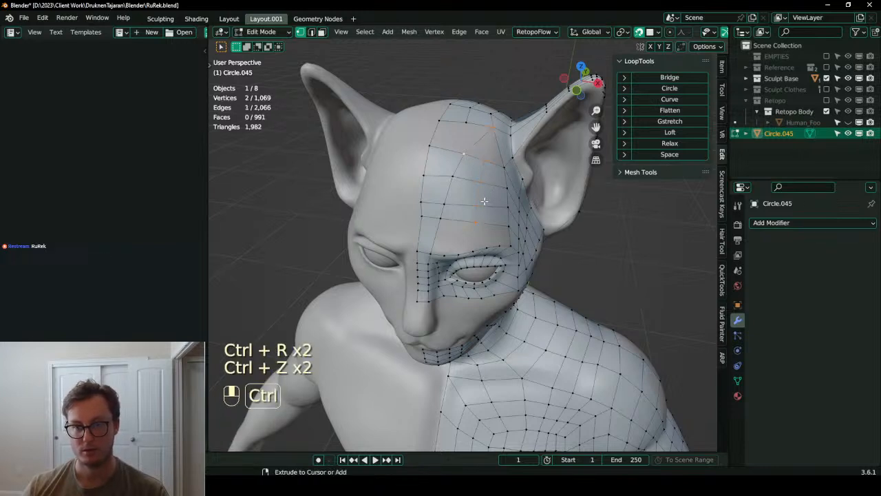
- Split the new diagonal forehead edge with a cut and move the added vertex toward the head's centre
key(ctrl+r)
click(477, 138)
key(g)
click(468, 143)
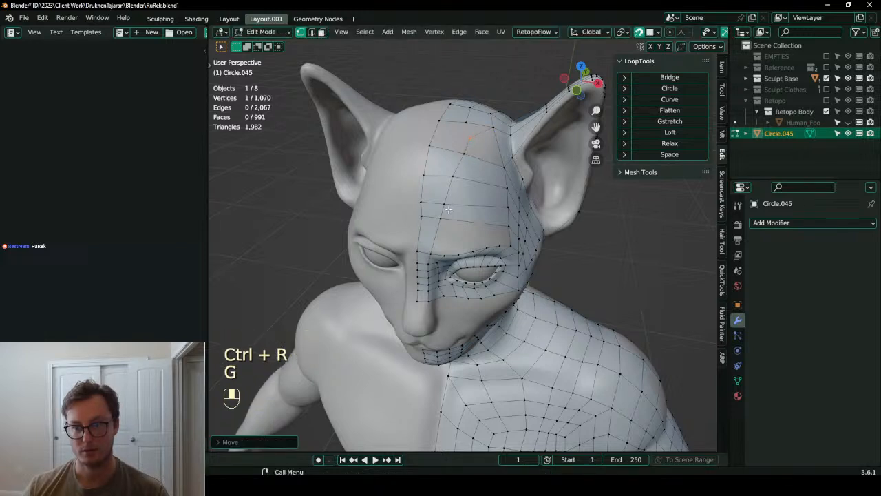
- Insert an edge loop from the forehead down the nose bridge and snap it to the sculpt
key(ctrl+r)
click(447, 157)
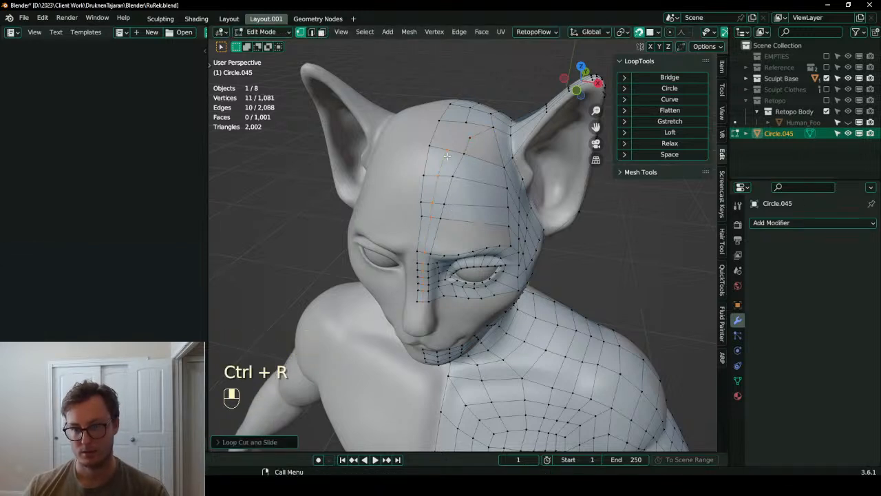
key(g)
click(438, 196)
- Split the centreline edge on the upper forehead and connect its new vertex to the diagonal edge's added vertex
click(472, 145)
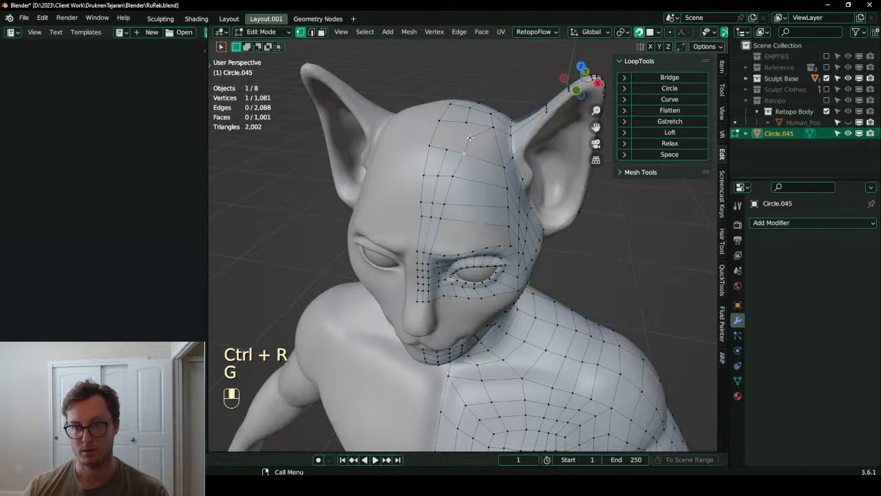
key(ctrl+r)
click(450, 131)
click(464, 139)
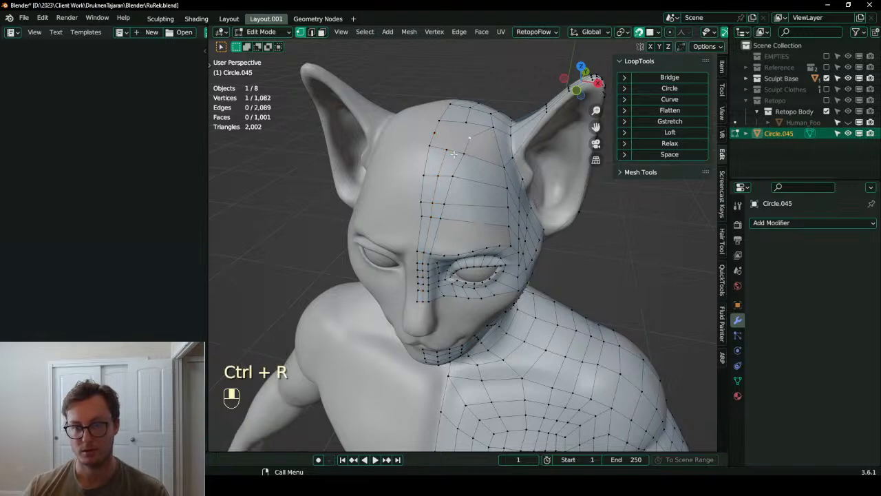
middle_drag(499, 125, 447, 262)
shift+click(417, 213)
key(f)
- Split the new crosswise forehead edge, snap its added vertex to the sculpt and leave Edit Mode
key(ctrl+r)
click(438, 223)
key(g)
click(439, 224)
click(441, 259)
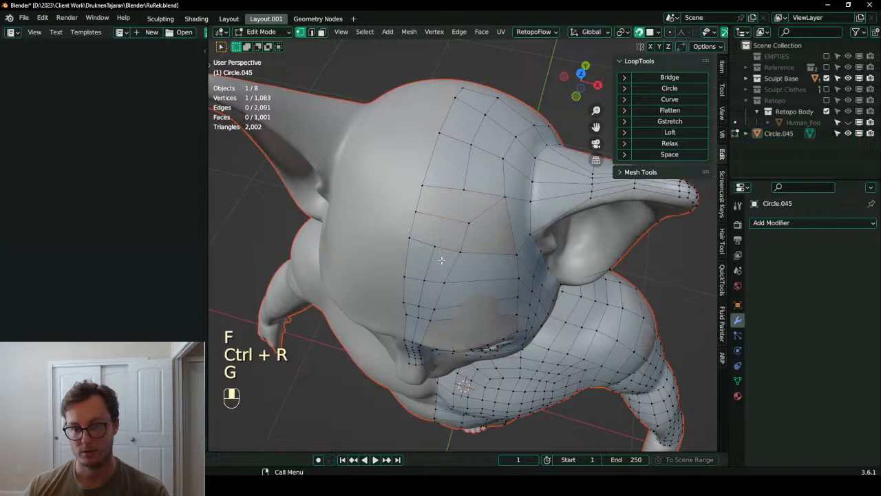
key(Tab)
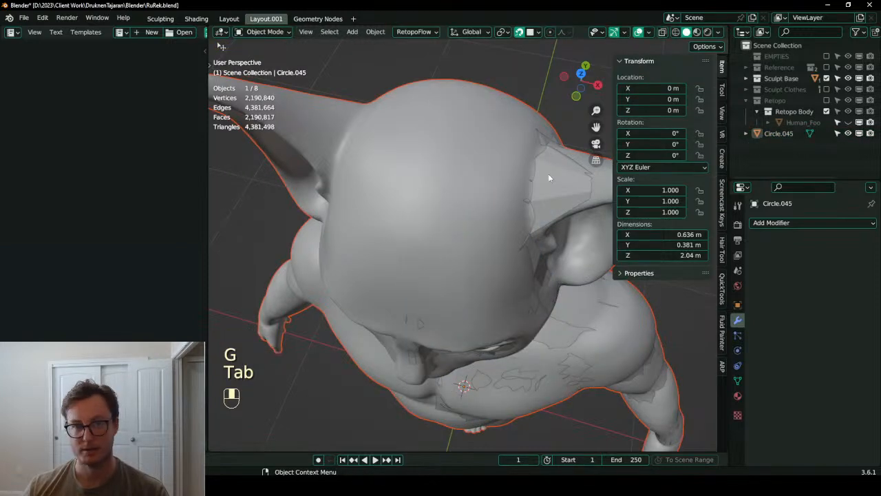
- Select only the retopology mesh, without the sculpt, and enter Edit Mode on it
key(Tab)
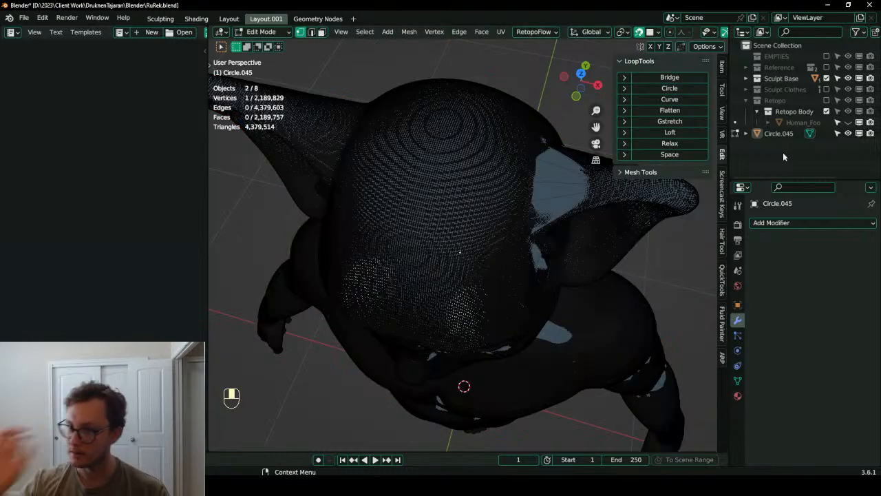
key(Tab)
click(559, 188)
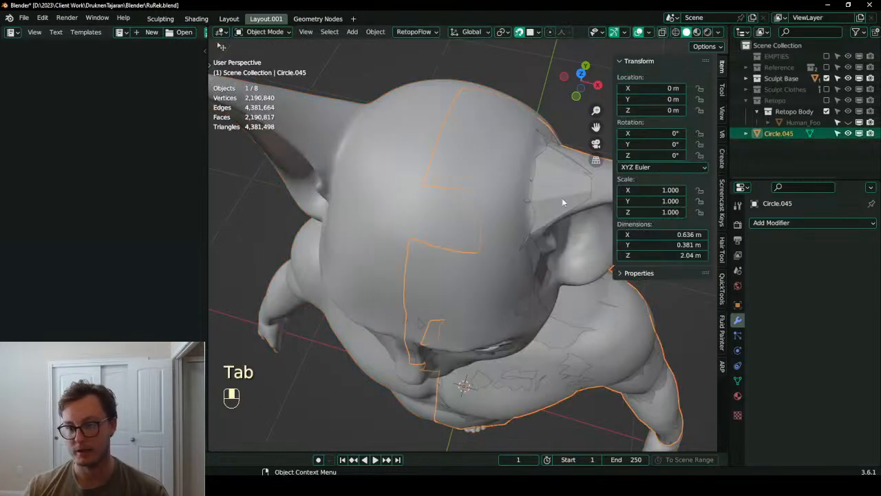
key(Tab)
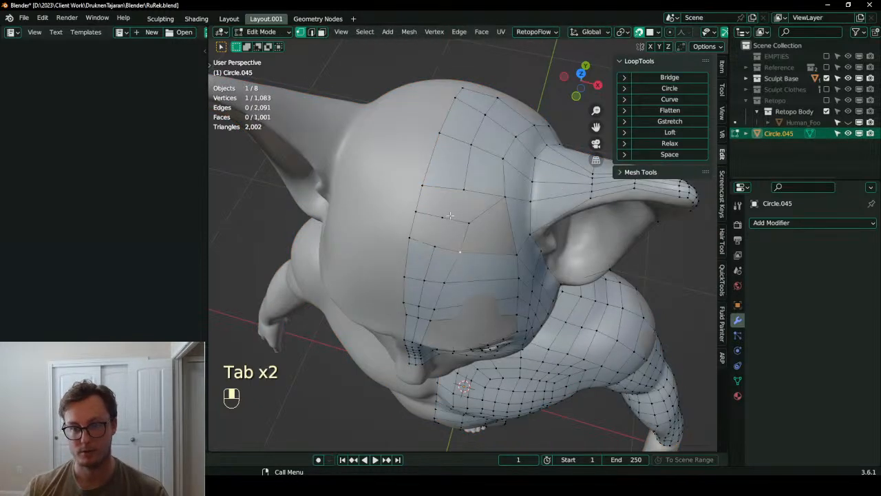
- Fill two quads in the front row of the upper forehead gap, starting at the centreline and working outward
ctrl+click(431, 256)
key(f)
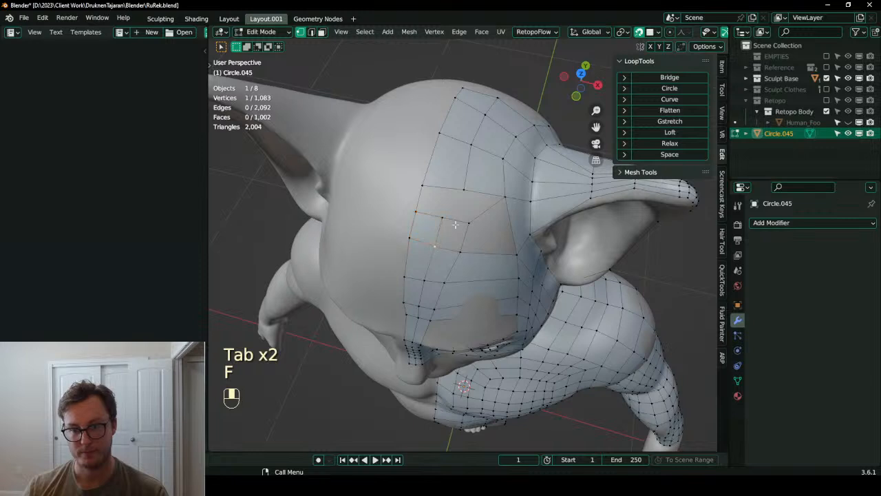
ctrl+click(461, 223)
key(f)
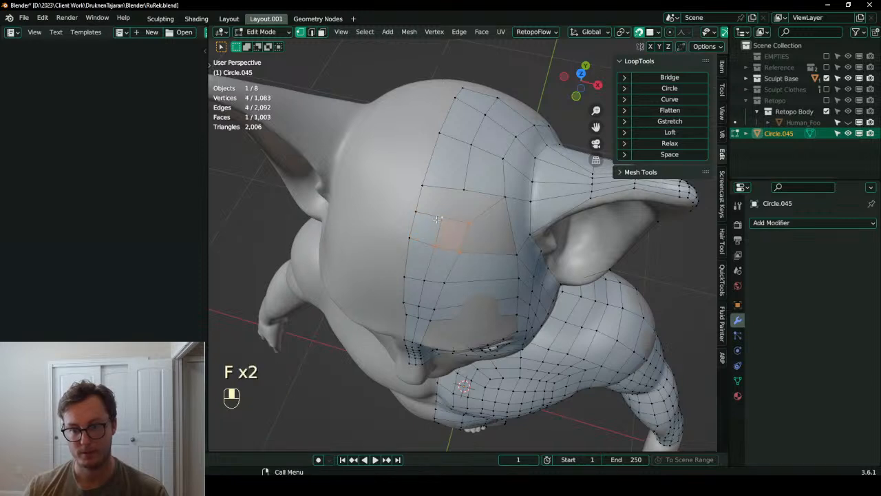
- Close the rest of the upper forehead gap with three faces built between opposite edges, switching to edge selection
click(311, 31)
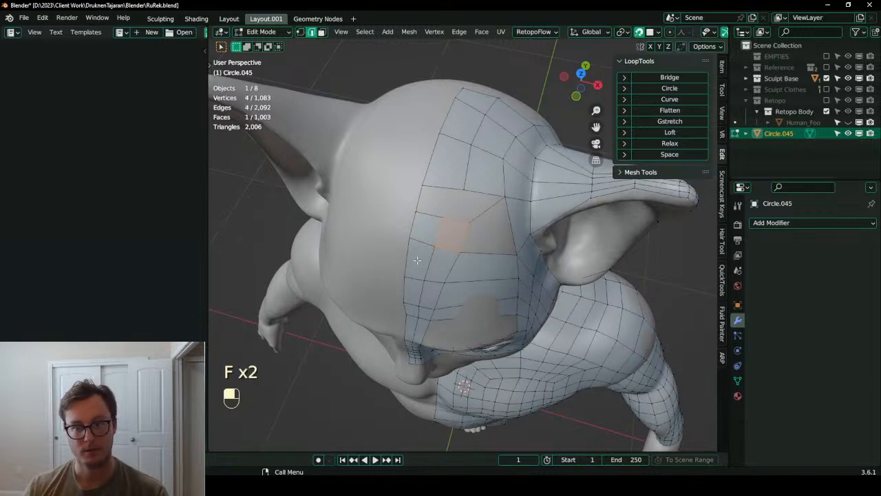
click(438, 208)
shift+click(446, 192)
key(f)
click(454, 227)
shift+click(481, 190)
key(f)
click(486, 208)
shift+click(482, 253)
key(f)
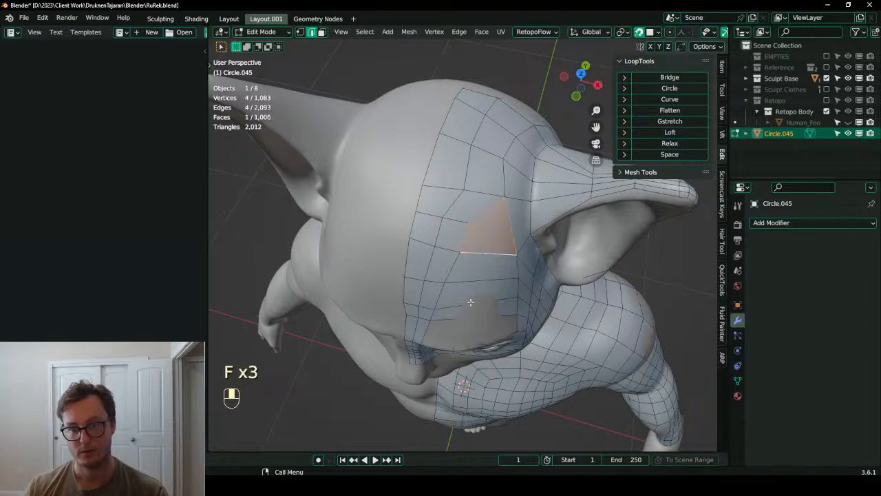
- Add five evenly spaced loop cuts through the wide forehead faces, running from above the brow up to the crown's centreline
middle_drag(468, 299, 467, 255)
middle_drag(474, 204, 475, 162)
key(ctrl+r)
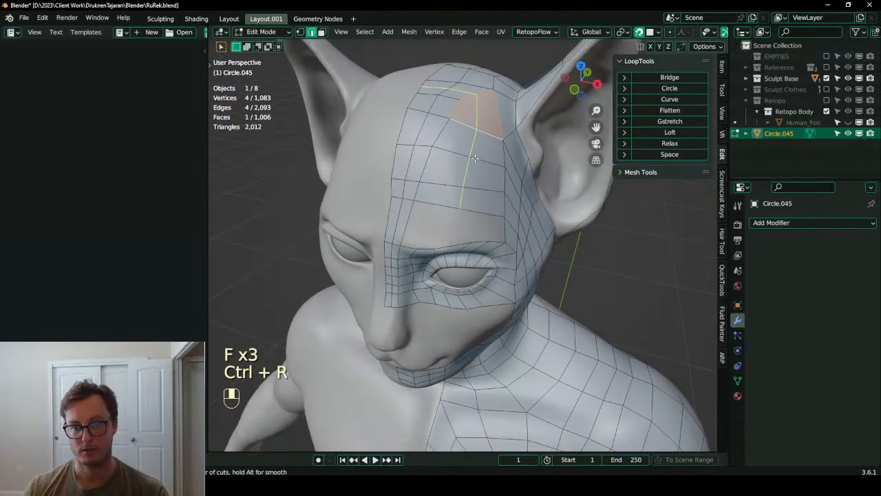
right_click(473, 166)
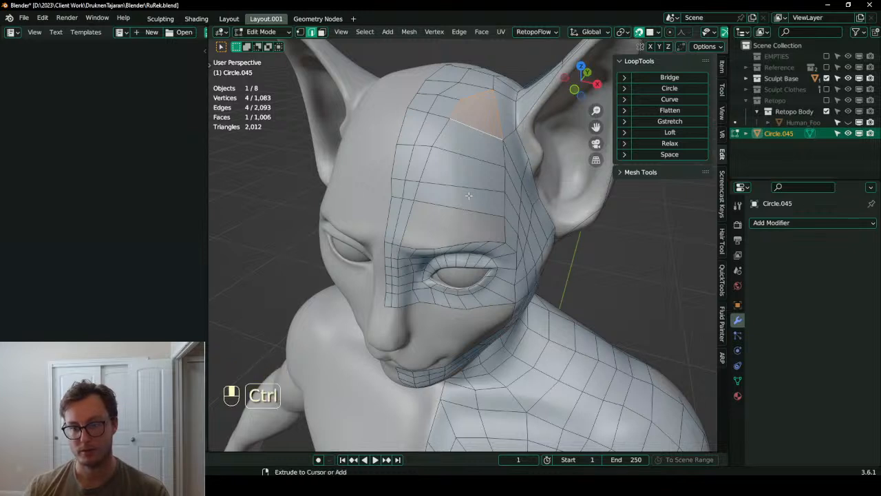
key(ctrl+r)
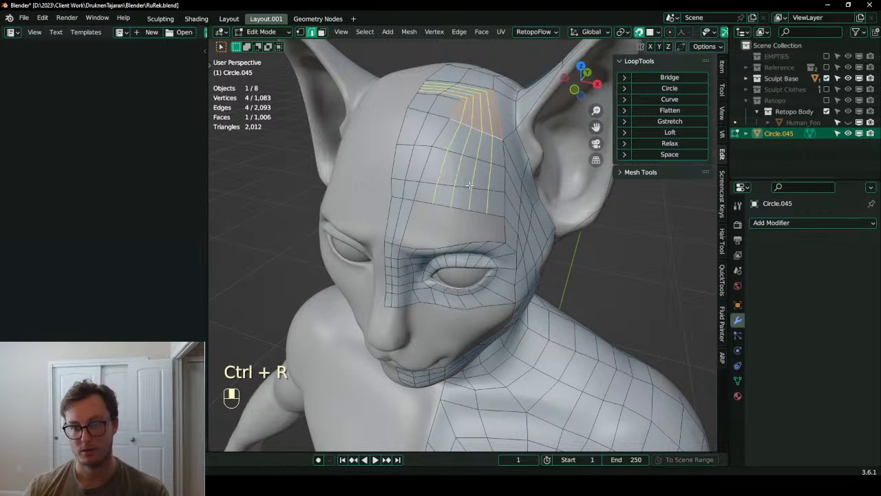
click(468, 183)
right_click(471, 221)
- Select the boundary loop of the gap above the eyebrow and close it with Grid Fill
mouse_move(471, 221)
middle_down()
mouse_move(413, 219)
mouse_move(478, 204)
middle_up()
scroll(479, 205, up, 2)
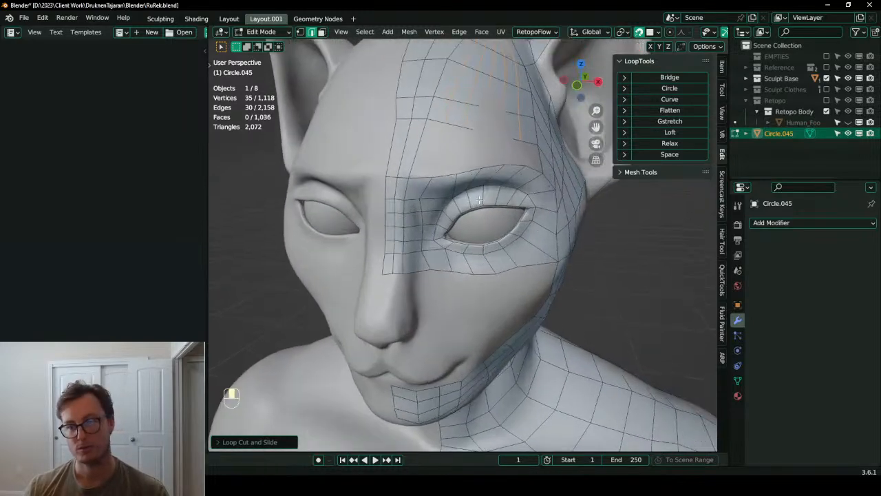
alt+shift+click(546, 143)
key(q)
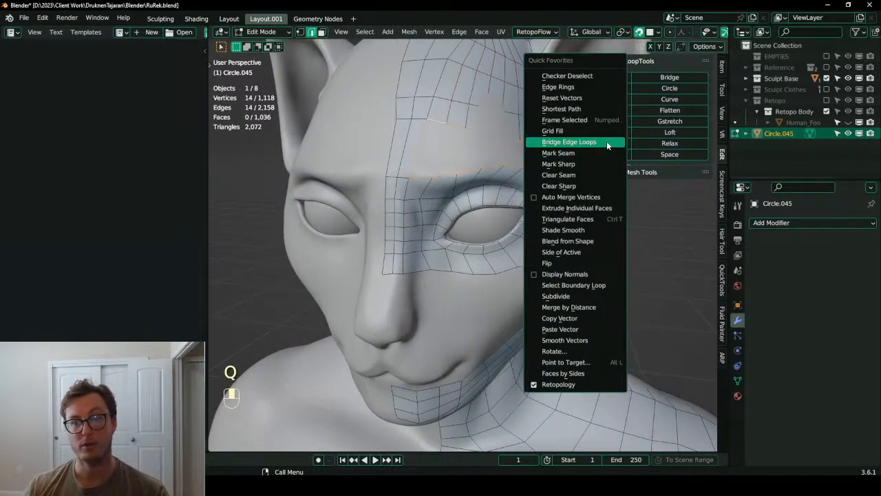
click(593, 130)
scroll(530, 157, down, 5)
middle_drag(527, 157, 484, 210)
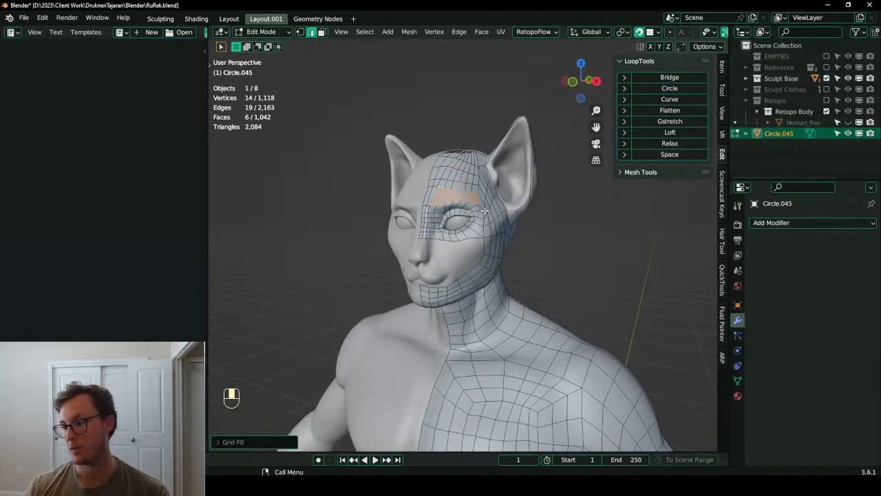
- Select all faces of the new forehead patch from brow to crown, toggle snapping and move them slightly to conform to the sculpt
scroll(427, 265, up, 6)
mouse_move(409, 283)
shift+middle_down()
mouse_move(389, 273)
mouse_move(409, 274)
mouse_move(423, 261)
mouse_move(399, 233)
mouse_move(441, 277)
mouse_move(483, 275)
mouse_move(407, 279)
mouse_move(441, 244)
mouse_move(476, 244)
mouse_move(401, 264)
mouse_move(407, 281)
shift+middle_up()
scroll(388, 272, down, 2)
scroll(441, 243, down, 3)
shift+middle_drag(433, 215, 435, 230)
scroll(436, 231, up, 5)
middle_drag(436, 231, 427, 186)
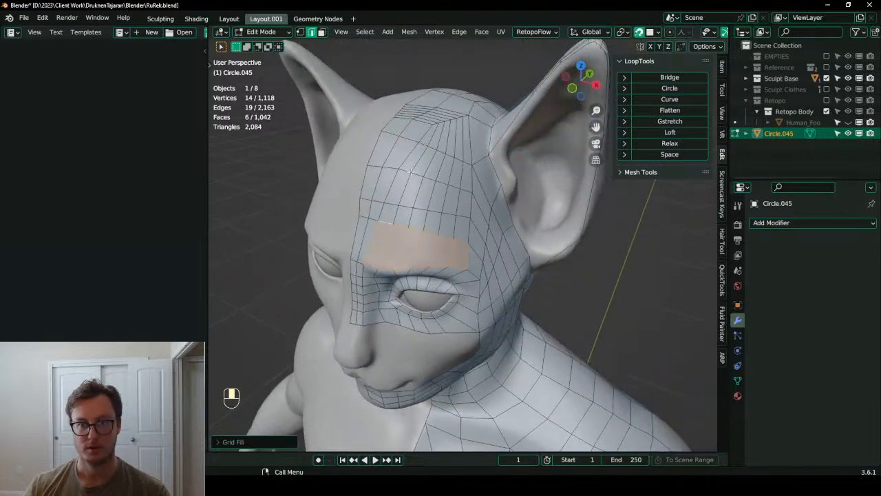
click(321, 32)
click(396, 126)
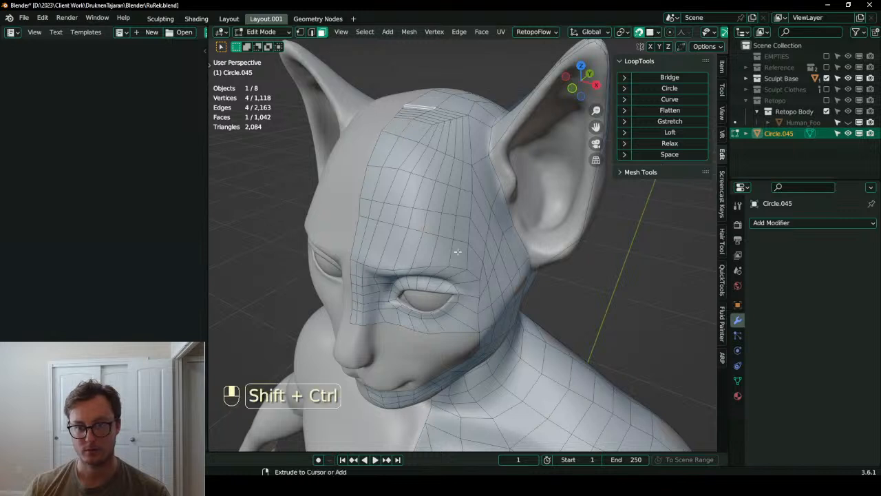
ctrl+shift+click(457, 253)
ctrl+shift+click(360, 235)
ctrl+shift+click(456, 122)
ctrl+click(443, 219)
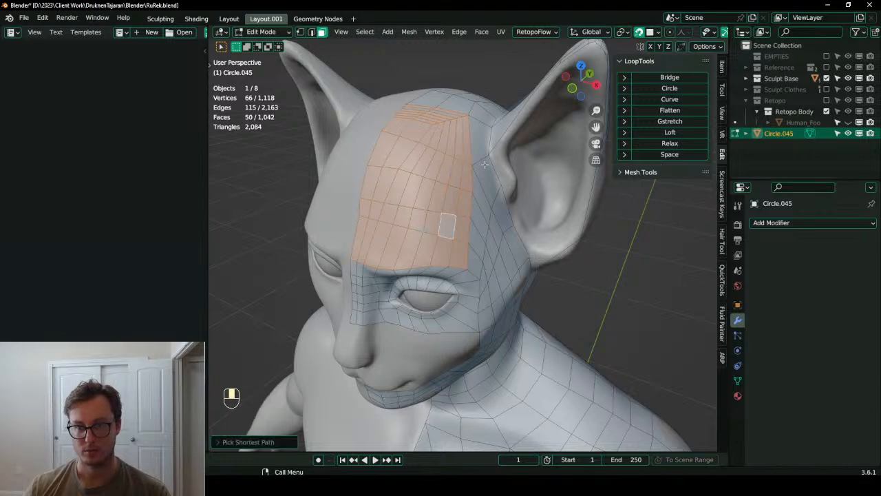
key(shift+Tab)
key(g)
click(448, 182)
- Leave Edit Mode and save the file
key(Tab)
scroll(445, 199, down, 4)
mouse_move(445, 199)
middle_down()
mouse_move(507, 178)
mouse_move(531, 128)
mouse_move(455, 161)
mouse_move(434, 186)
middle_up()
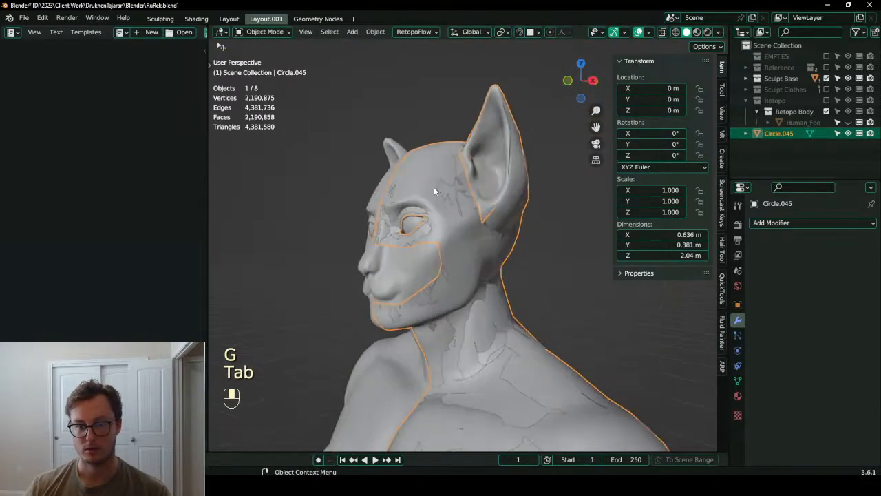
key(ctrl+s)
- Re-enter Edit Mode on the retopology mesh, switch to edge selection around the jaw and start RetopoFlow
middle_drag(402, 259, 480, 246)
key(Tab)
scroll(408, 255, up, 4)
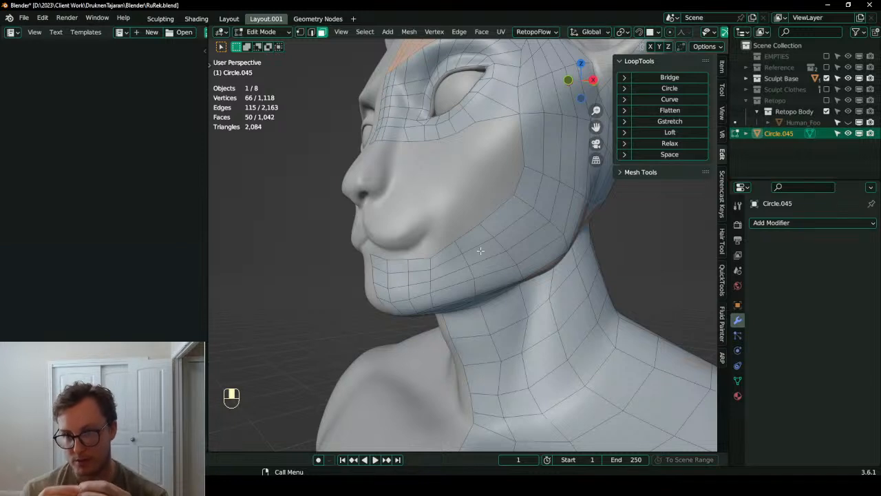
scroll(481, 251, down, 5)
middle_drag(496, 137, 520, 154)
scroll(473, 250, up, 4)
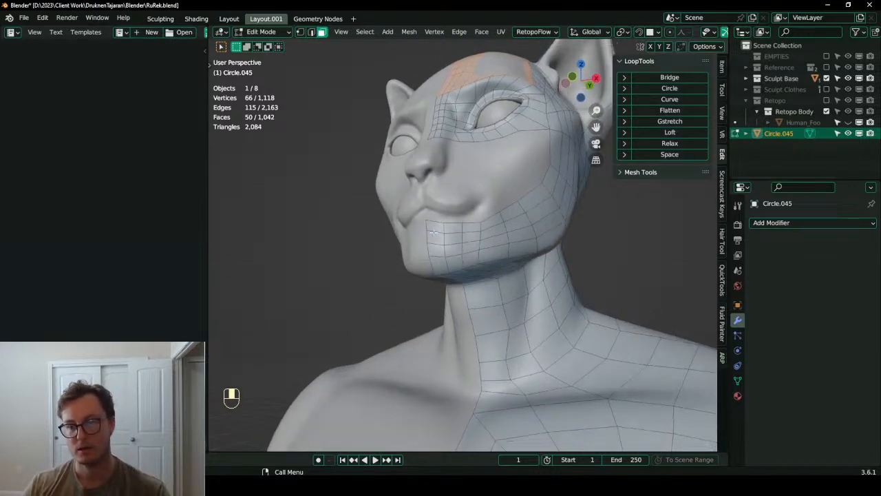
scroll(434, 242, up, 1)
click(312, 31)
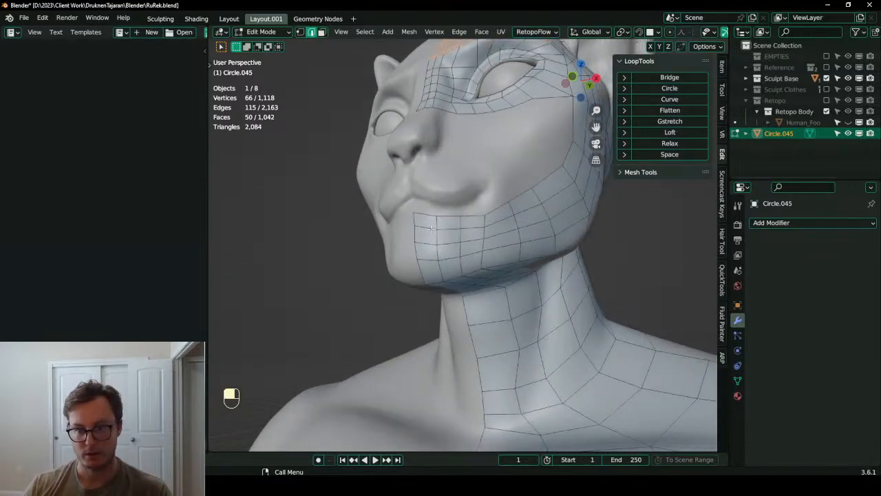
click(535, 31)
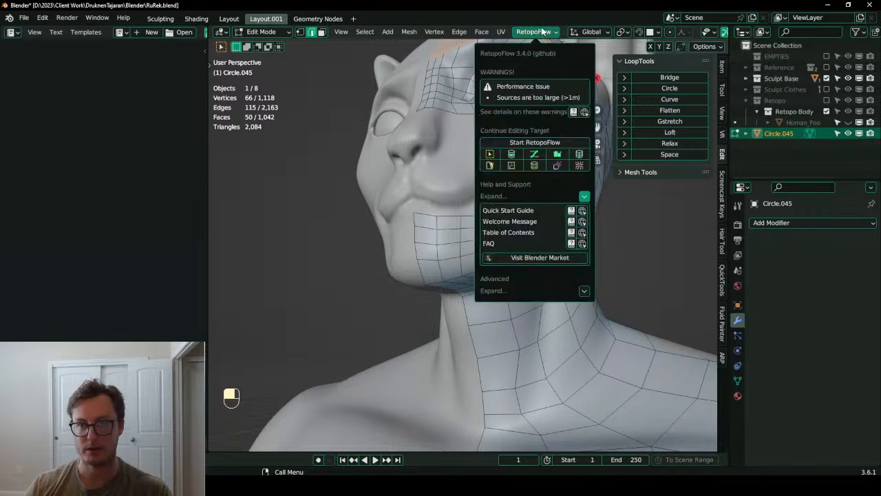
click(546, 141)
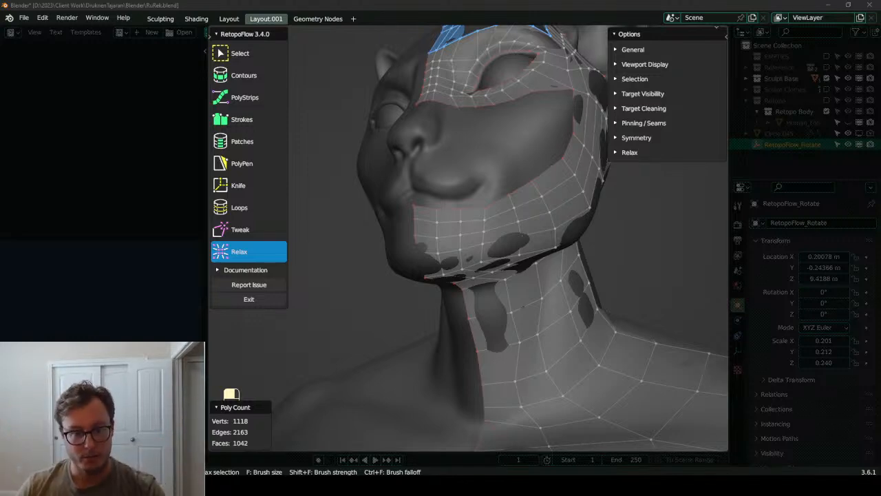
- Pull the chin and jaw mesh's upper boundary down away from the mouth with the Tweak brush
click(279, 230)
mouse_move(431, 233)
mouse_down()
mouse_move(417, 230)
mouse_move(436, 241)
mouse_move(417, 228)
mouse_move(487, 231)
mouse_up()
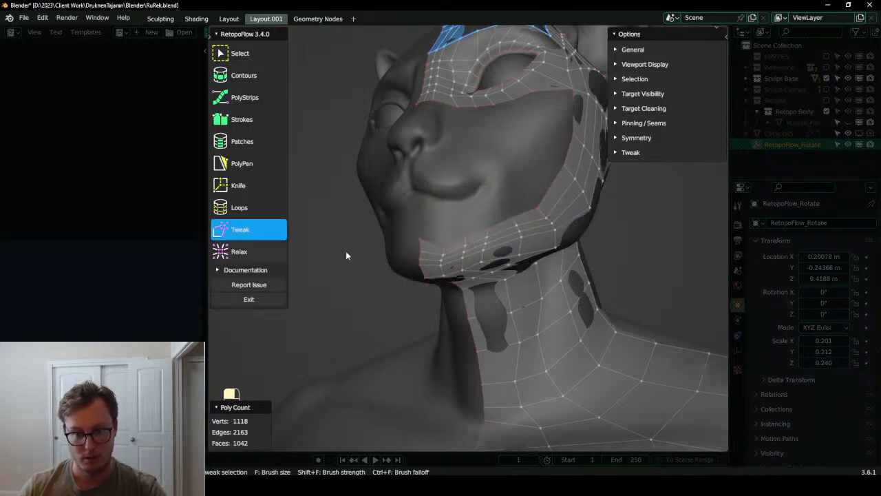
click(239, 252)
mouse_move(528, 260)
middle_down()
mouse_move(464, 240)
mouse_move(535, 228)
middle_up()
mouse_move(533, 197)
mouse_down()
mouse_move(473, 113)
mouse_move(502, 75)
mouse_move(494, 83)
mouse_up()
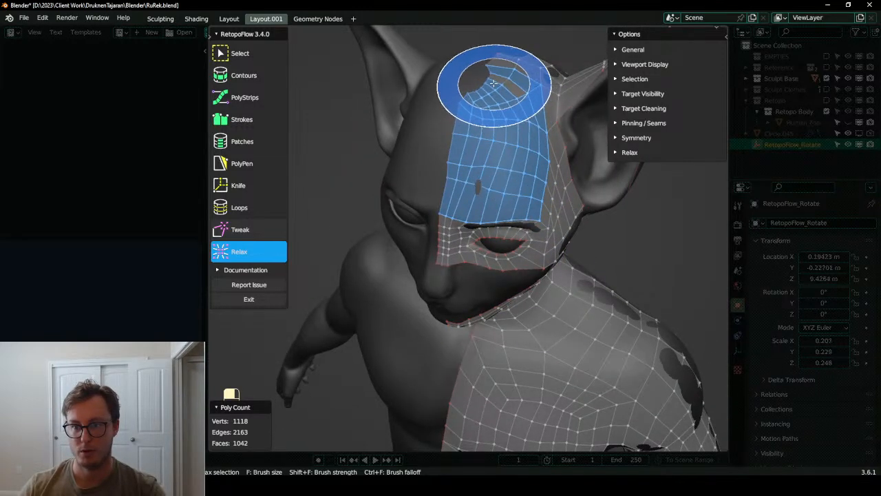
key(ctrl+z)
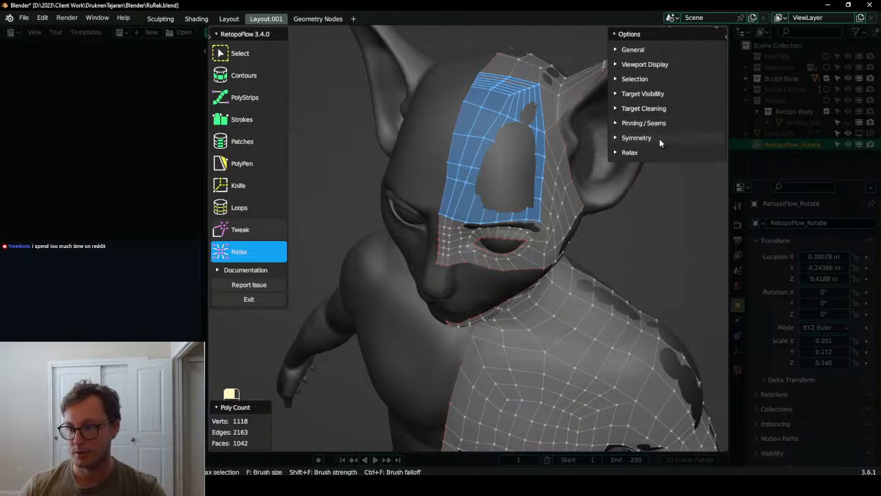
- Enable X symmetry in RetopoFlow and set its merge threshold to 1e-05
click(657, 138)
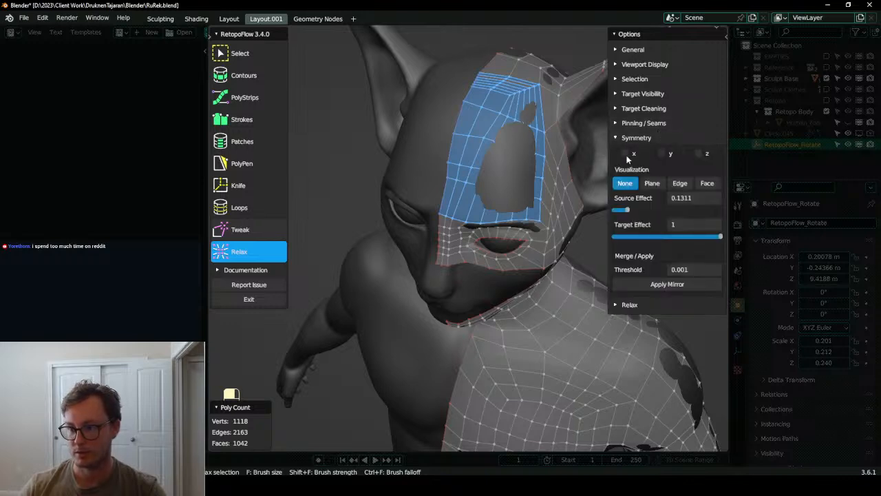
click(685, 269)
text(0)
key(Return)
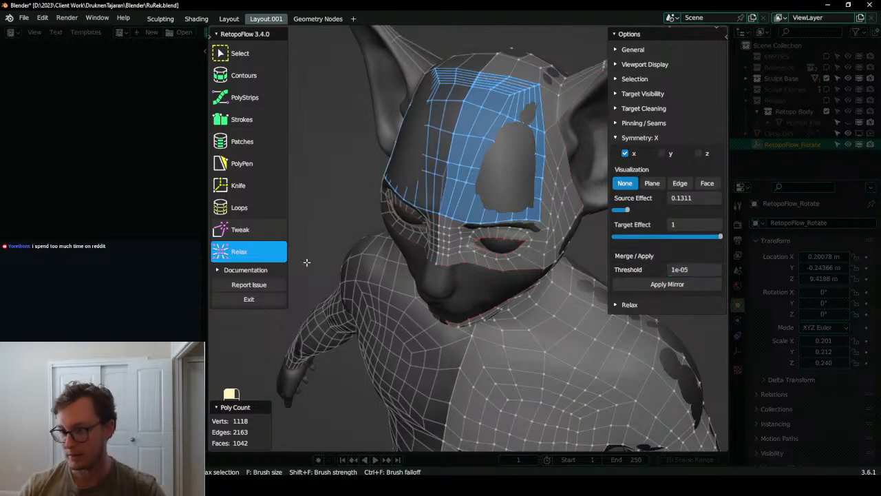
- Clear the selection and even out the crowded rows between forehead and crown with the Tweak and Relax brushes
shift+middle_drag(492, 177, 467, 234)
scroll(419, 212, up, 2)
middle_drag(418, 212, 445, 210)
key(alt+a)
scroll(512, 197, up, 2)
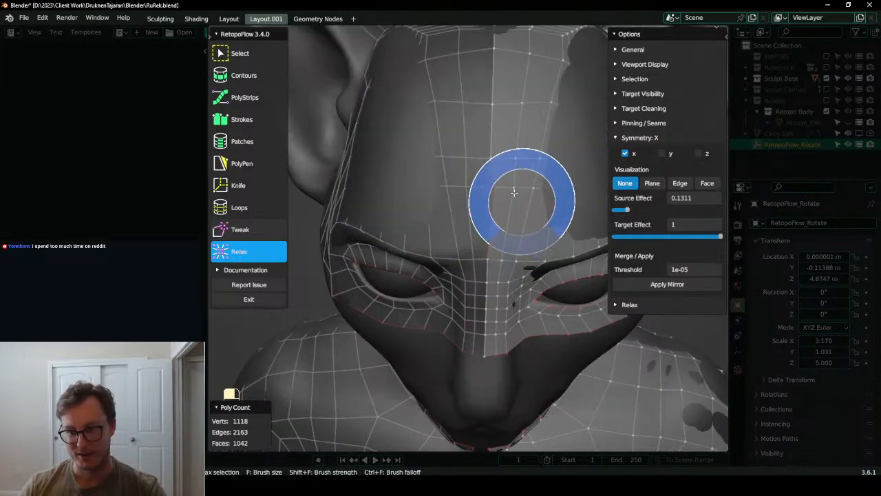
scroll(474, 160, down, 3)
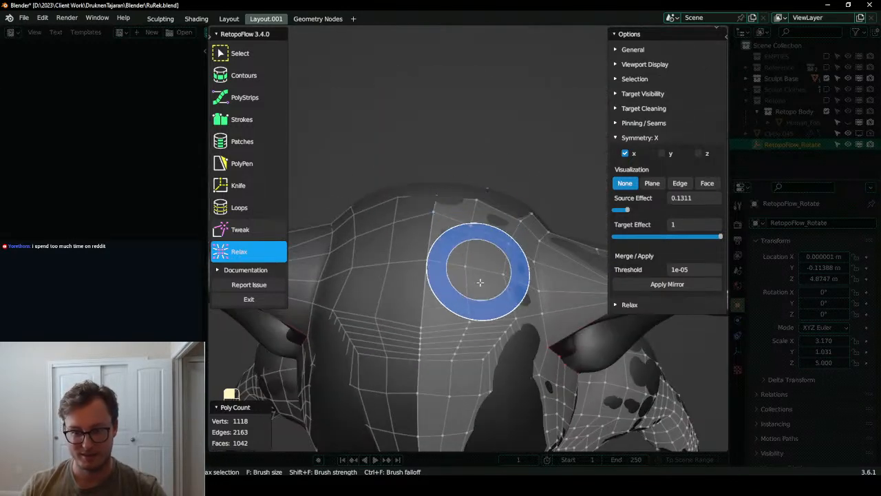
scroll(468, 246, down, 2)
click(240, 230)
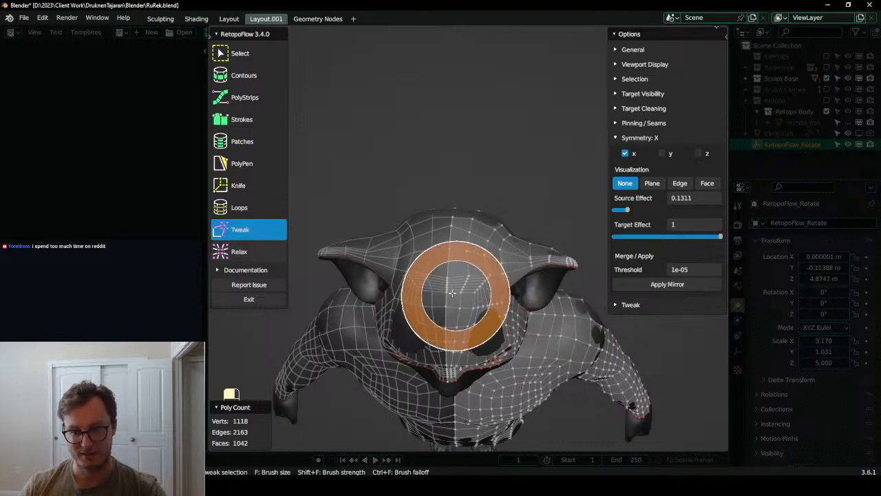
click(274, 257)
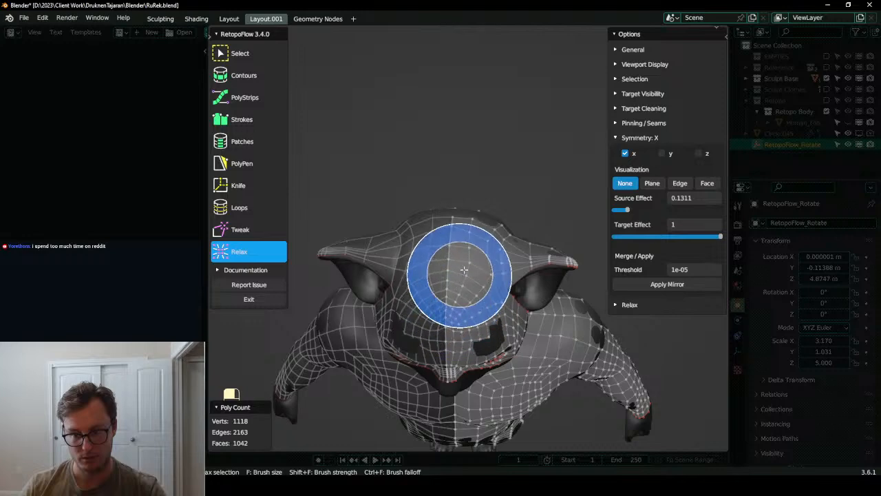
- Smooth the quad flow over the forehead, temple and top of the head with the Relax brush
middle_drag(473, 252, 477, 193)
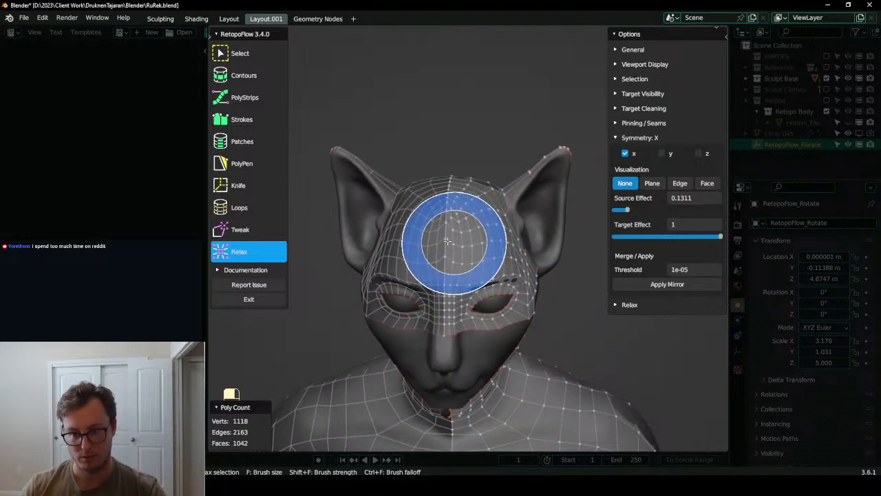
middle_drag(447, 240, 430, 261)
scroll(429, 262, up, 3)
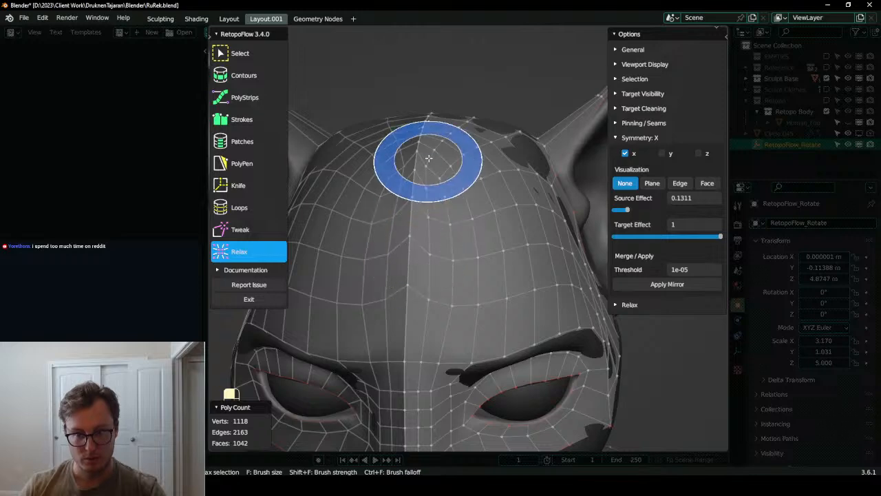
mouse_move(423, 272)
middle_down()
mouse_move(431, 293)
mouse_move(400, 266)
mouse_move(514, 271)
middle_up()
scroll(384, 266, down, 2)
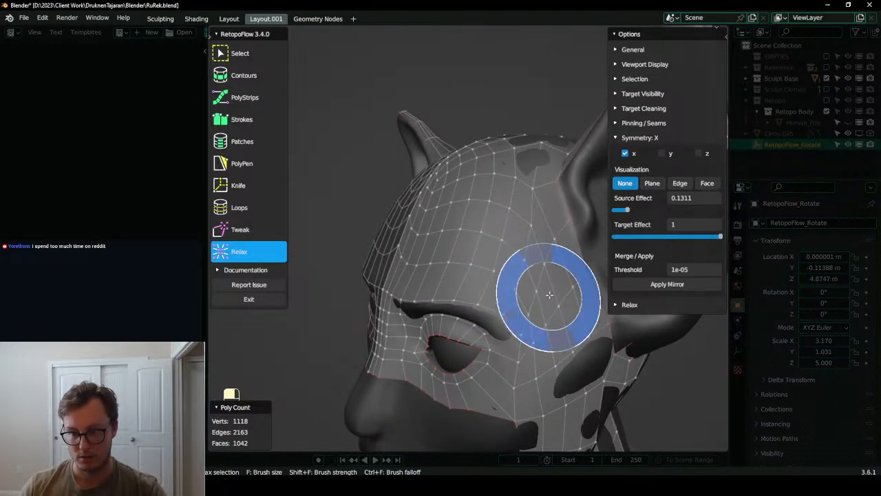
middle_drag(457, 163, 482, 199)
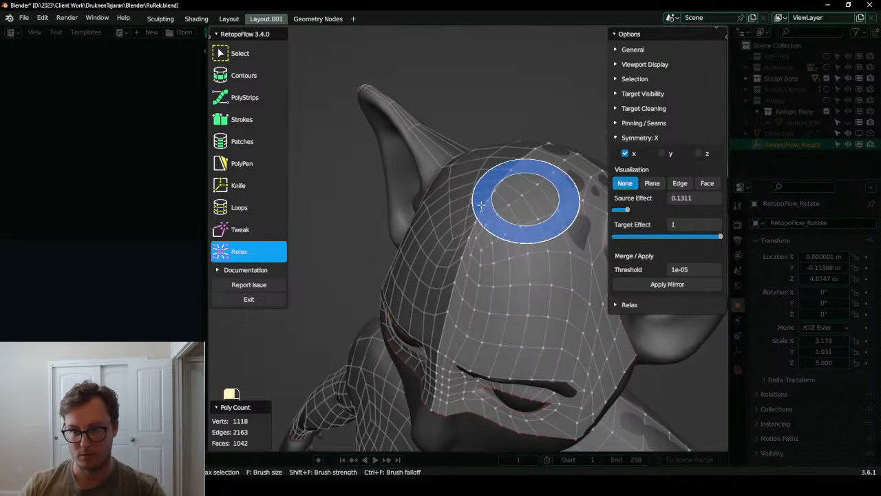
- Smooth the face mesh around the eye and along the side of the jaw with the Relax brush
scroll(452, 311, down, 5)
mouse_move(529, 215)
middle_down()
mouse_move(467, 157)
mouse_move(596, 145)
mouse_move(549, 188)
mouse_move(492, 214)
mouse_move(415, 181)
mouse_move(478, 202)
middle_up()
scroll(468, 224, up, 3)
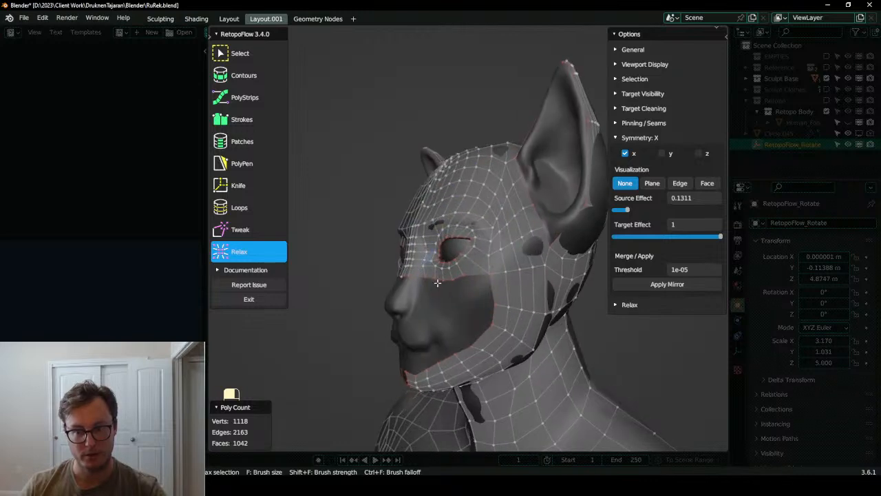
middle_drag(438, 282, 443, 284)
mouse_move(463, 245)
mouse_down()
mouse_move(498, 203)
mouse_move(524, 305)
mouse_move(510, 344)
mouse_move(478, 359)
mouse_up()
middle_drag(476, 357, 544, 307)
drag(552, 294, 541, 318)
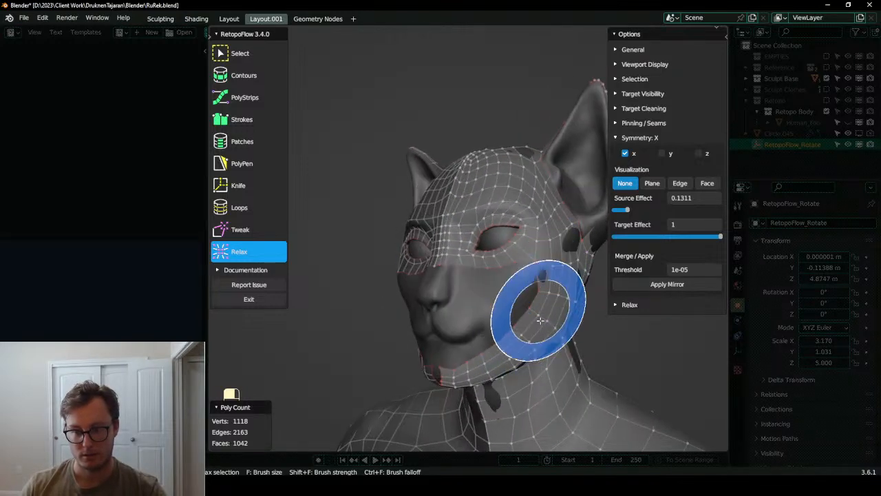
- Reshape the open boundary of the cheek and jaw mesh with the Tweak brush
middle_drag(541, 318, 524, 316)
shift+middle_drag(523, 317, 468, 269)
click(241, 232)
scroll(422, 260, up, 2)
mouse_move(428, 262)
mouse_down()
mouse_move(414, 266)
mouse_move(430, 274)
mouse_move(407, 293)
mouse_move(373, 306)
mouse_up()
mouse_move(441, 239)
middle_down()
mouse_move(441, 255)
mouse_move(476, 278)
middle_up()
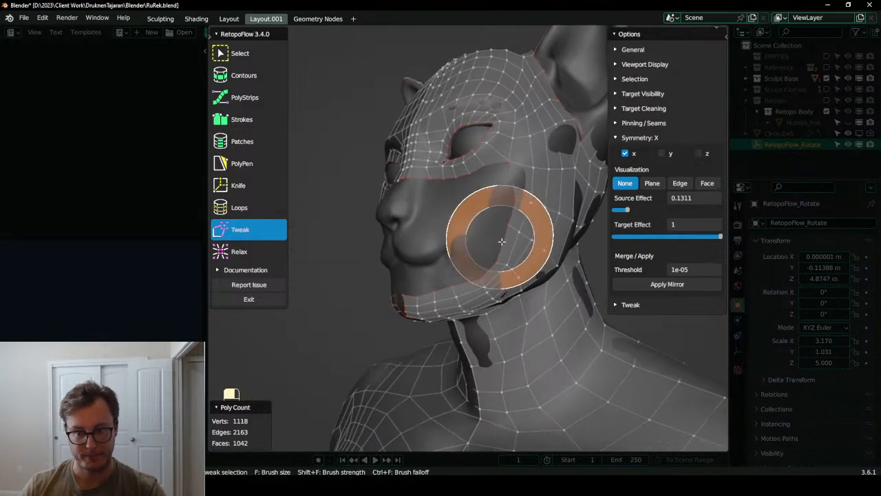
- Pull the open centre edge of the chin and under-jaw mesh onto the symmetry midline with the Tweak brush
click(236, 126)
mouse_move(428, 222)
middle_down()
mouse_move(467, 222)
mouse_move(438, 227)
mouse_move(407, 212)
middle_up()
key(5)
scroll(438, 226, up, 4)
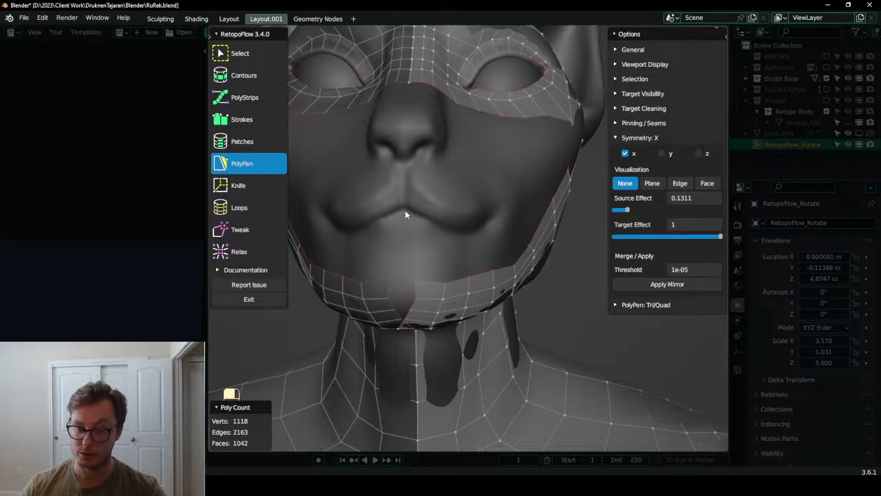
middle_drag(429, 237, 445, 193)
click(250, 229)
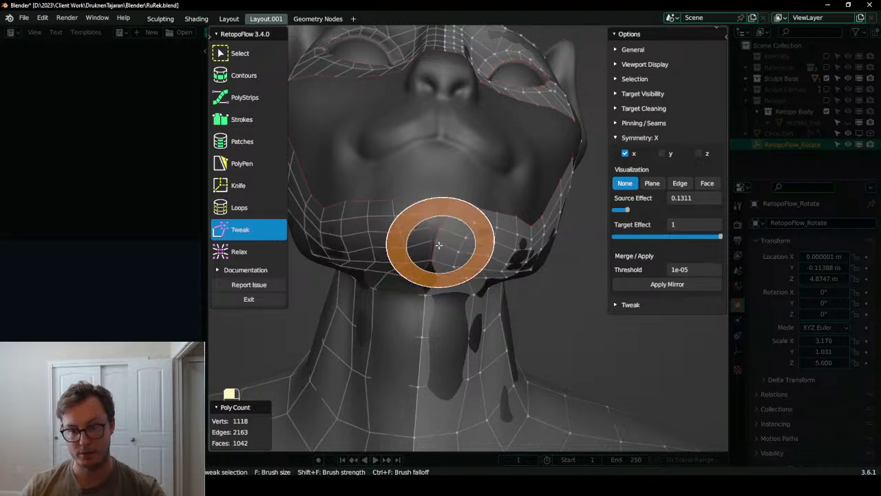
middle_drag(421, 246, 420, 256)
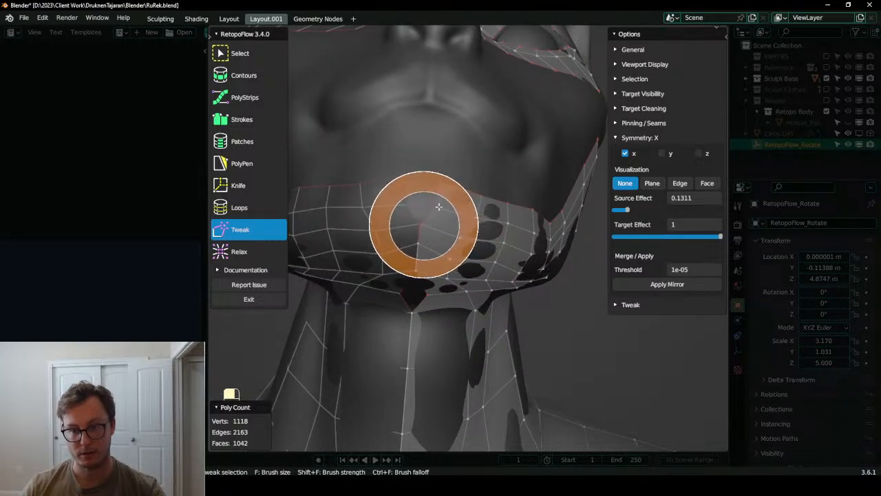
middle_drag(418, 217, 413, 237)
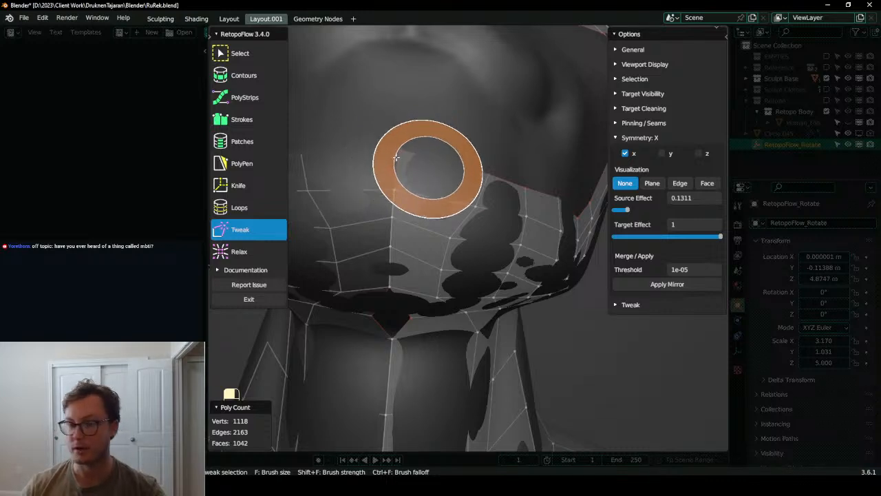
middle_drag(394, 199, 427, 199)
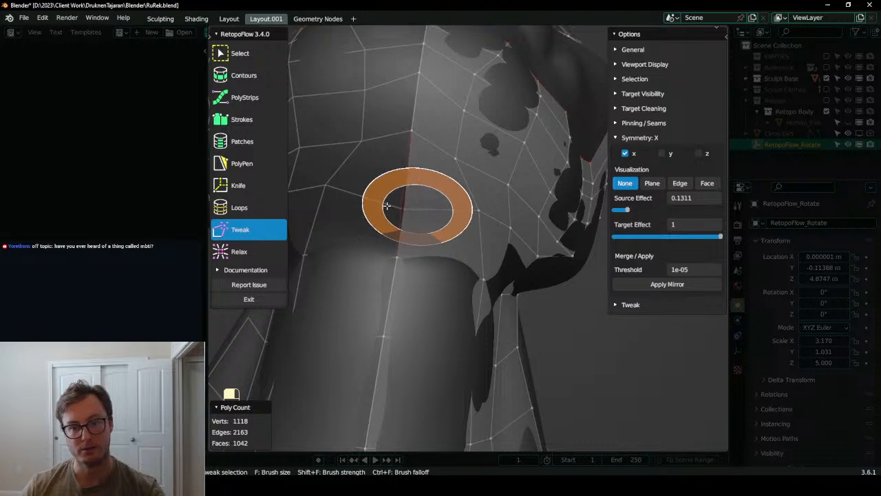
scroll(385, 206, down, 5)
middle_drag(485, 191, 413, 256)
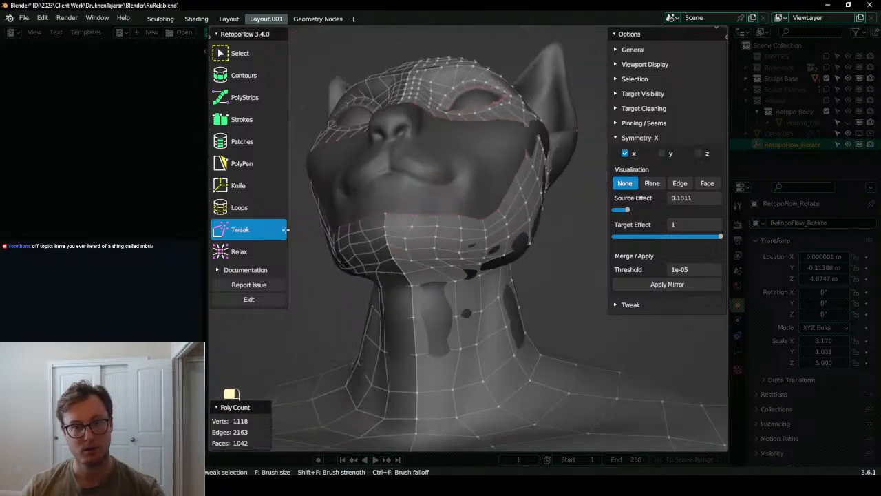
- Even out the chin quads with the Relax brush and adjust the chin's upper boundary with the Tweak brush
click(237, 250)
mouse_move(465, 263)
mouse_down()
mouse_move(418, 260)
mouse_move(423, 246)
mouse_move(402, 251)
mouse_up()
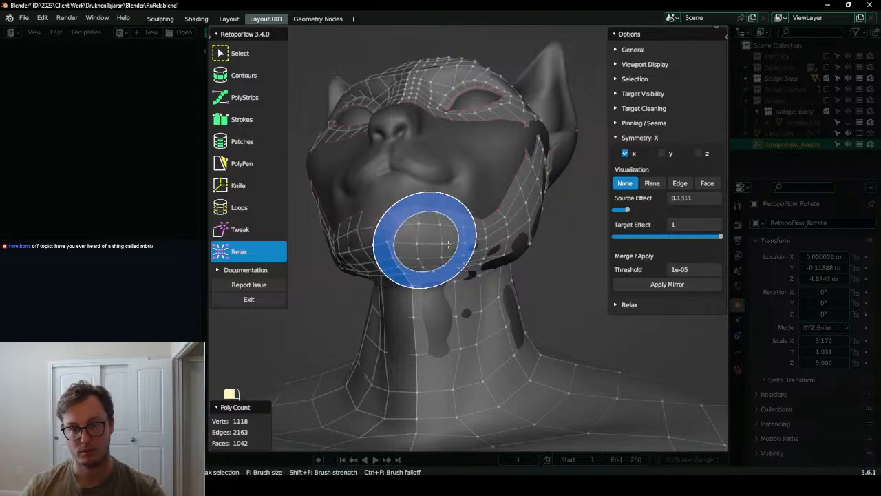
scroll(427, 231, up, 3)
click(259, 230)
middle_drag(456, 189, 371, 215)
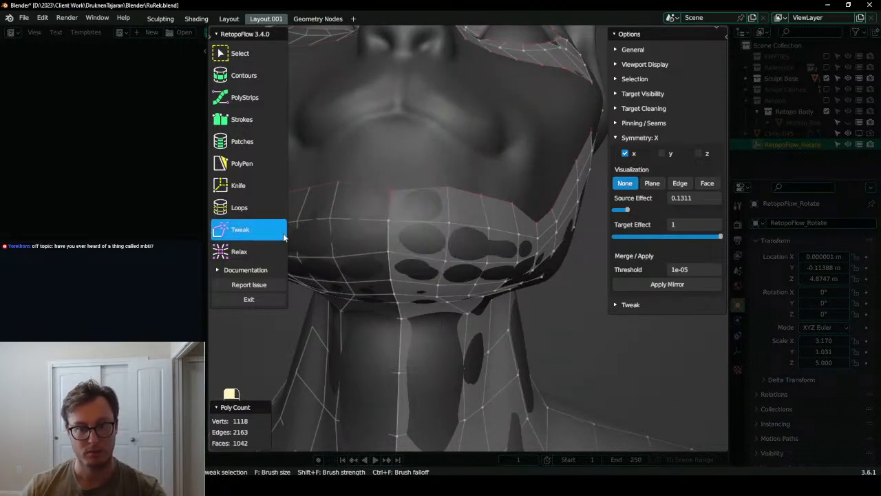
scroll(480, 232, down, 4)
middle_drag(480, 232, 434, 225)
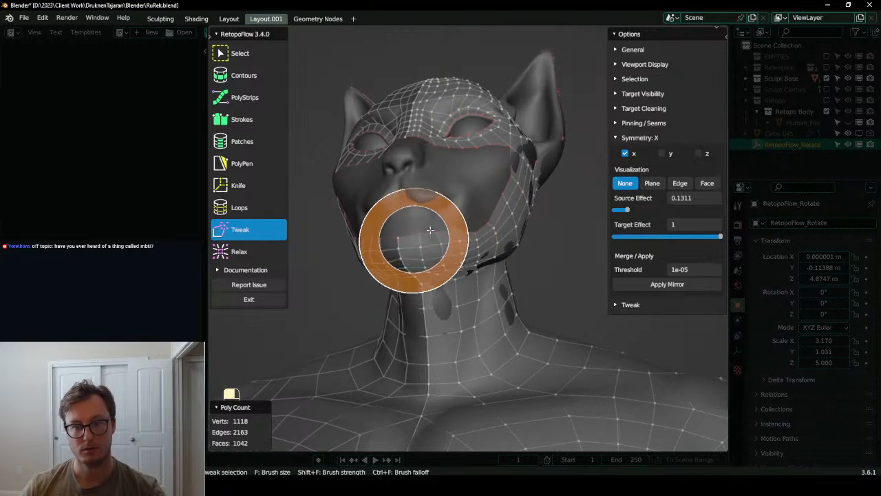
middle_drag(422, 240, 493, 255)
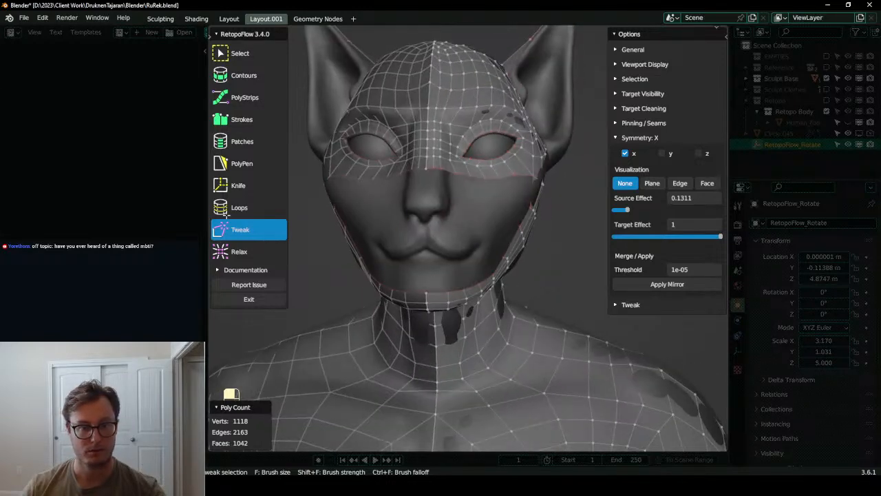
click(242, 163)
scroll(328, 190, up, 5)
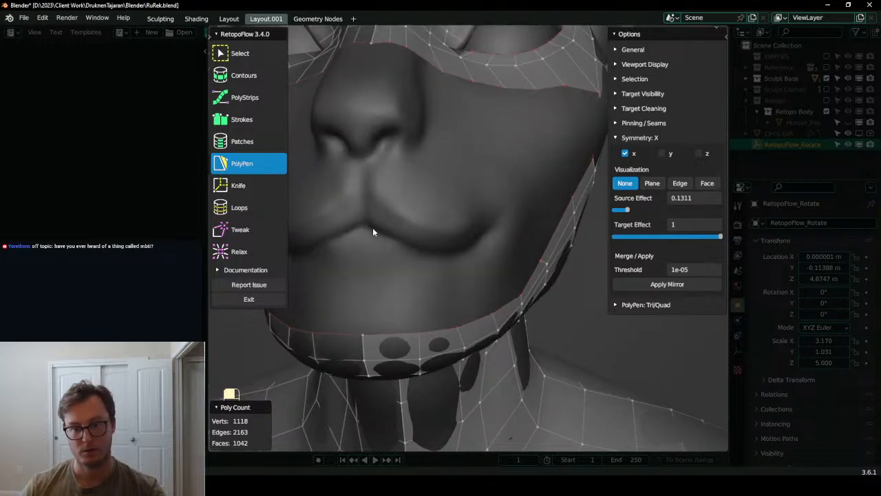
key(b)
key(5)
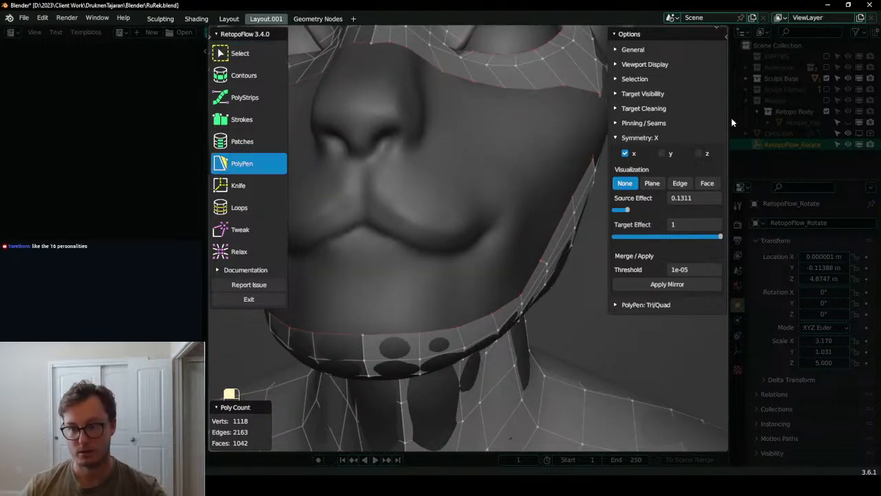
click(684, 137)
click(663, 151)
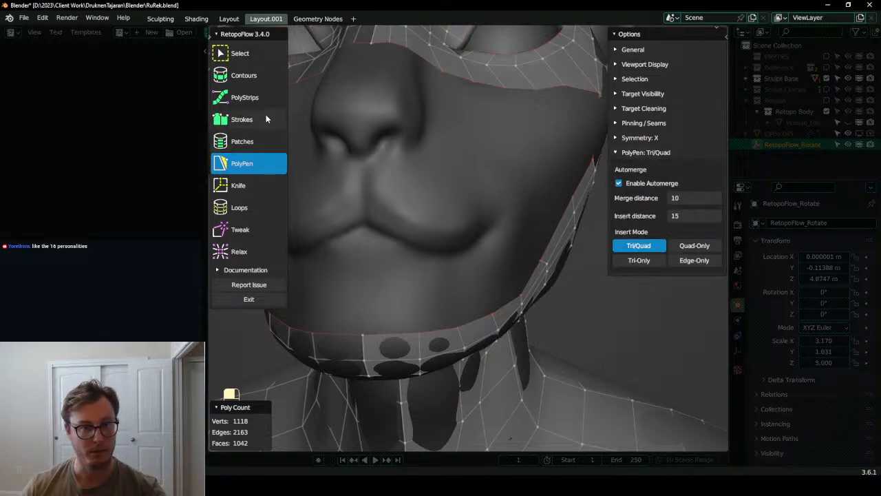
- Draw a PolyStrips strip along the mouth line from the midline to the mouth corner and set its cut count to 8
click(249, 97)
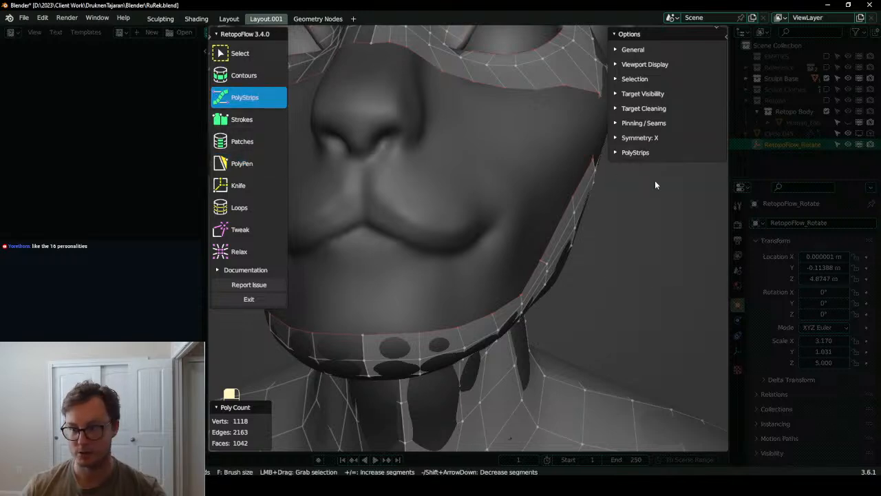
click(620, 153)
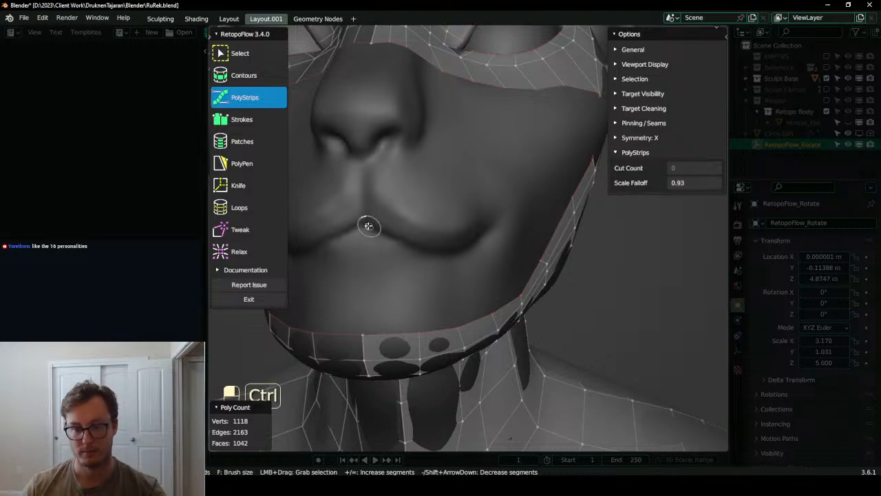
mouse_move(367, 222)
ctrl+mouse_down()
mouse_move(447, 258)
mouse_move(477, 242)
mouse_move(486, 221)
ctrl+mouse_up()
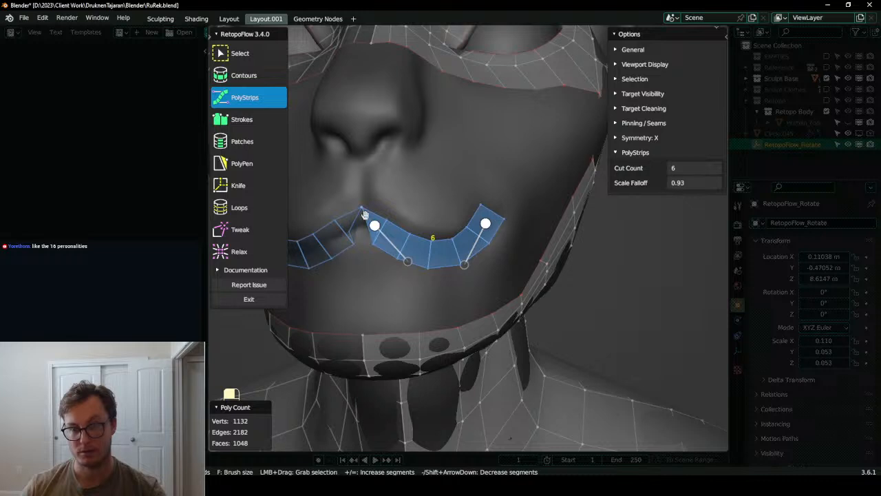
key(shift+equal)
key(shift+equal)
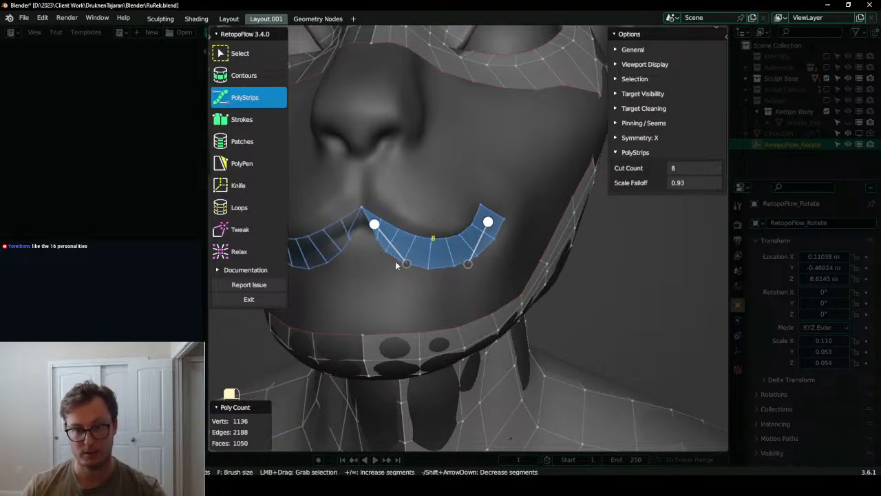
- Adjust the mouth strip's curve handles so the strip follows the line between the lips
drag(406, 264, 371, 227)
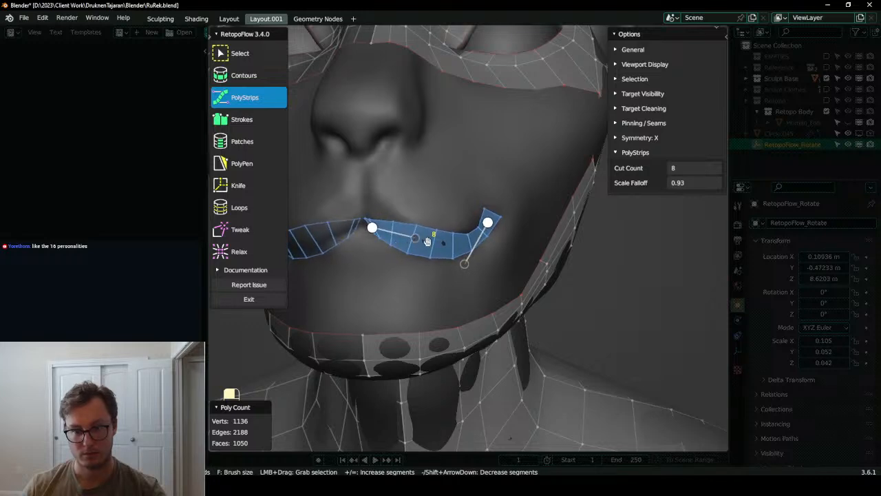
drag(464, 264, 461, 245)
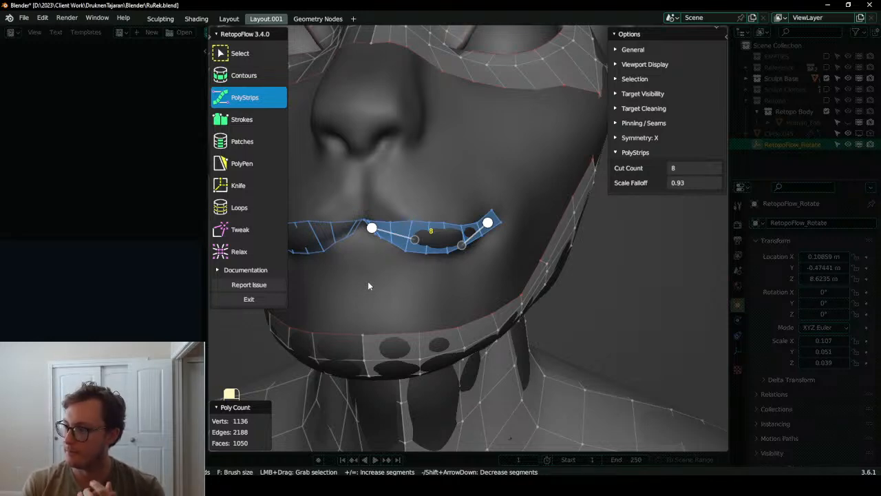
middle_drag(368, 281, 351, 226)
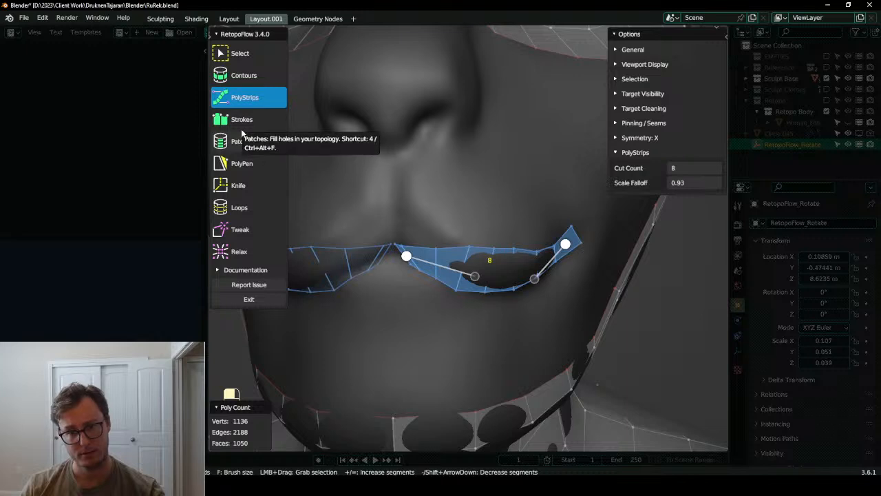
- Extend the mouth strip's upper edge loop into a row of quads above the upper lip with Strokes
key(3)
click(408, 245)
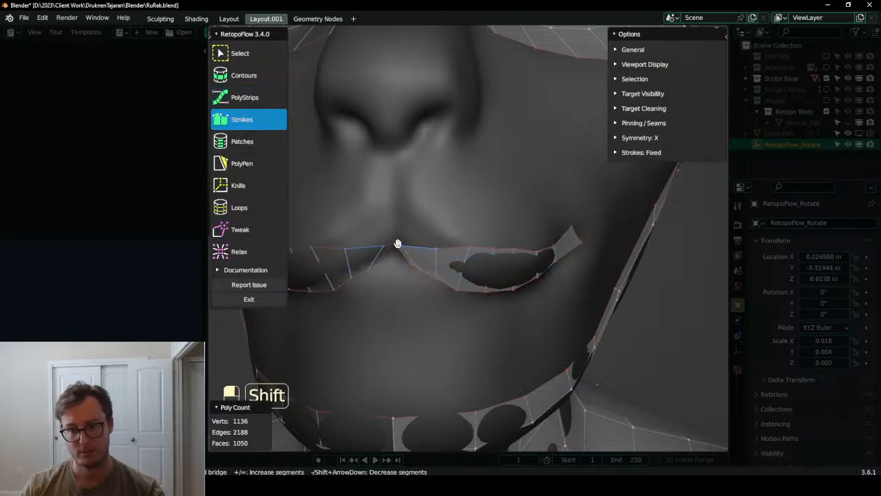
shift+click(566, 233)
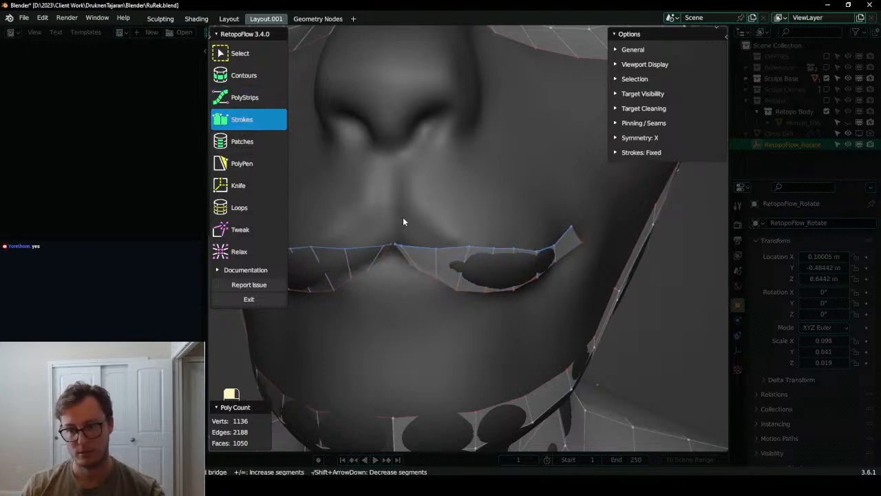
middle_drag(412, 210, 415, 218)
mouse_move(363, 190)
ctrl+mouse_down()
mouse_move(482, 199)
mouse_move(556, 187)
ctrl+mouse_up()
- Extend the mouth strip's lower edge loop into a row of quads below the lower lip with Strokes
click(369, 269)
mouse_move(372, 270)
shift+mouse_down()
mouse_move(421, 292)
mouse_move(478, 287)
mouse_move(528, 265)
shift+mouse_up()
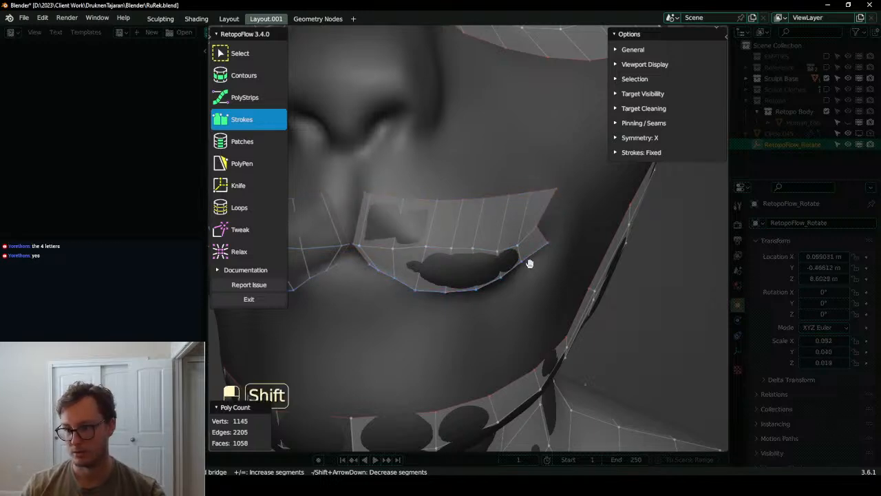
mouse_move(363, 292)
ctrl+mouse_down()
mouse_move(410, 310)
mouse_move(510, 299)
mouse_move(552, 267)
ctrl+mouse_up()
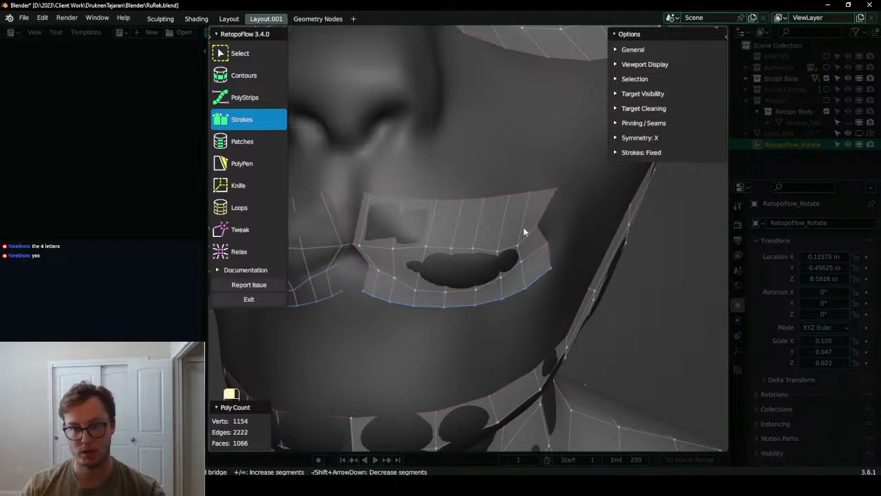
- Fill the gap at the mouth corner between the upper and lower lip rows with a PolyPen quad
click(254, 168)
click(539, 234)
click(537, 190)
ctrl+click(543, 262)
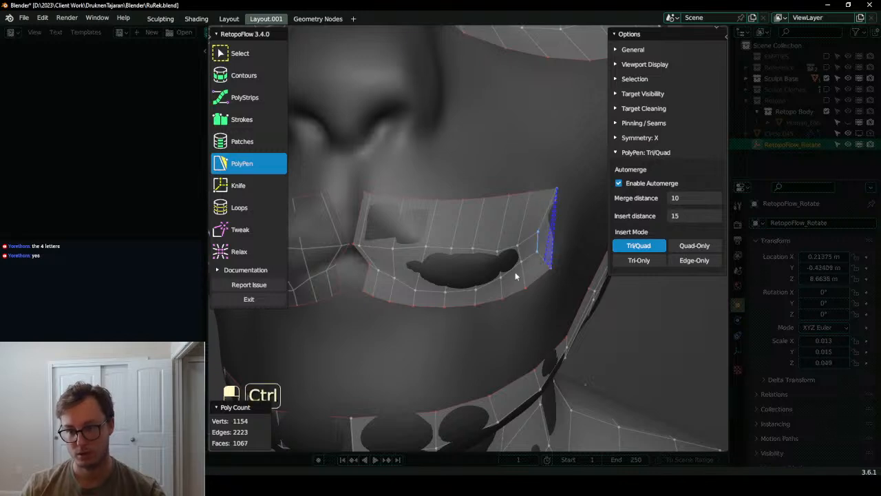
- Leave RetopoFlow for Edit Mode and delete the strip of faces between the upper and lower lip rows
shift+middle_drag(395, 306, 404, 266)
scroll(407, 263, up, 3)
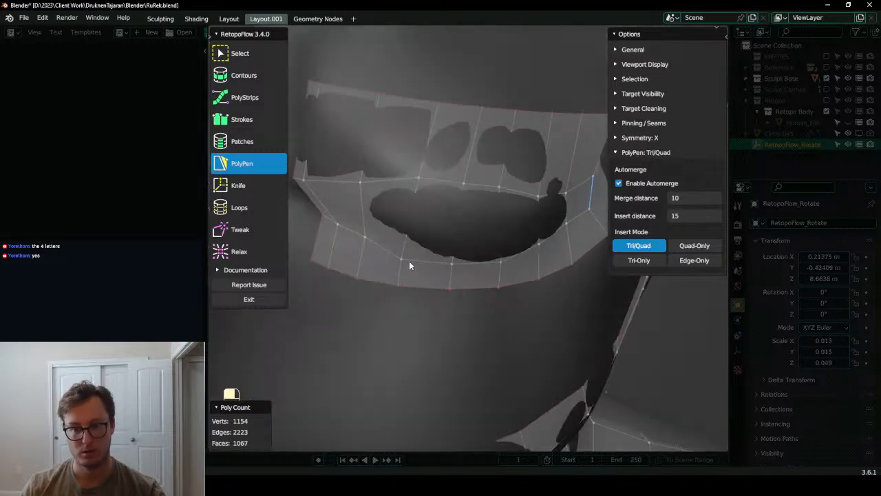
click(317, 201)
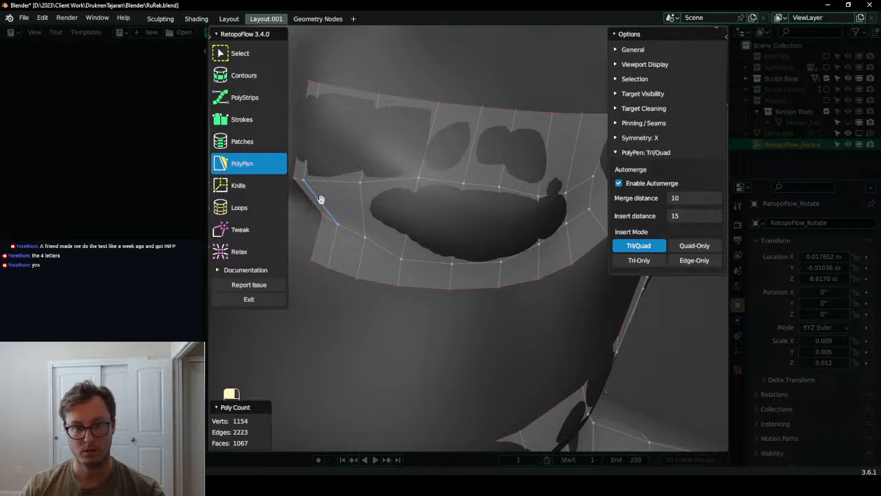
scroll(505, 281, down, 3)
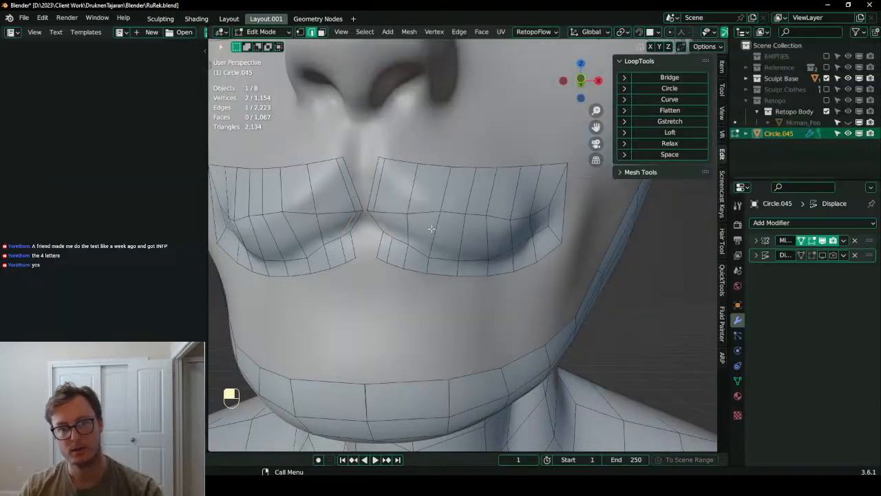
click(321, 32)
click(379, 221)
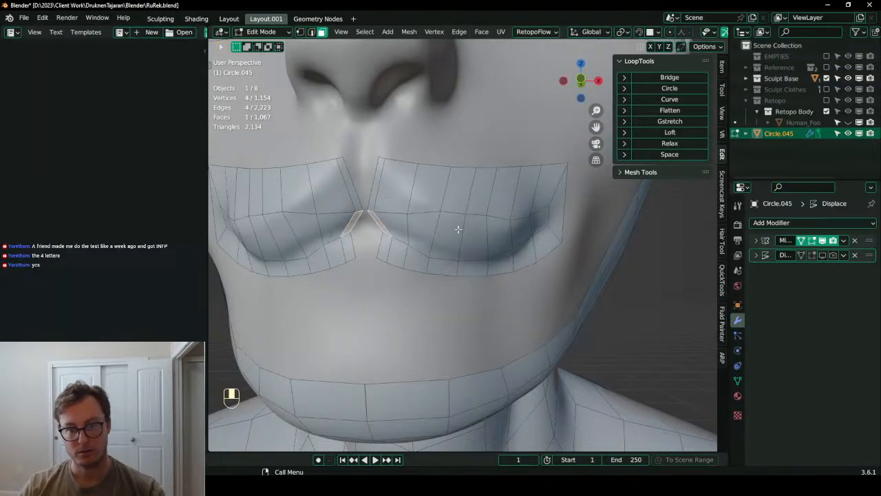
ctrl+click(530, 229)
key(x)
click(536, 238)
- Move the lower lip row's innermost upper vertex onto the symmetry midline
scroll(430, 291, up, 3)
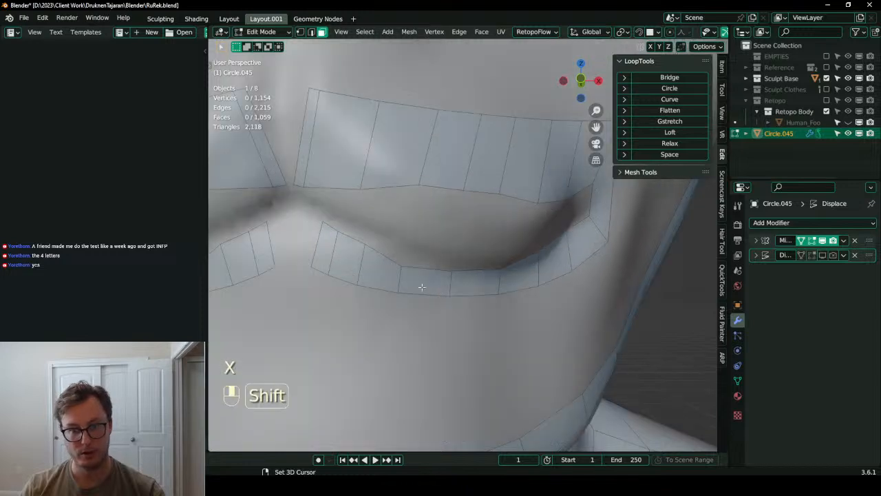
click(300, 32)
click(322, 221)
key(g)
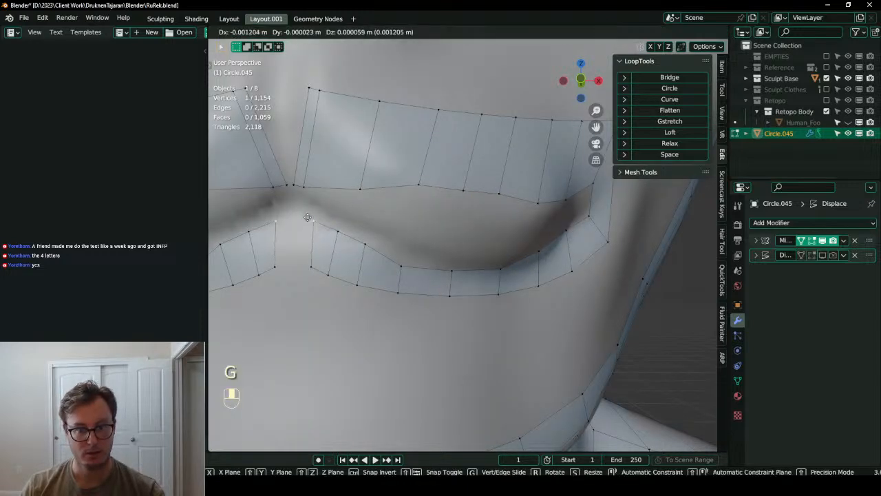
key(g)
click(299, 216)
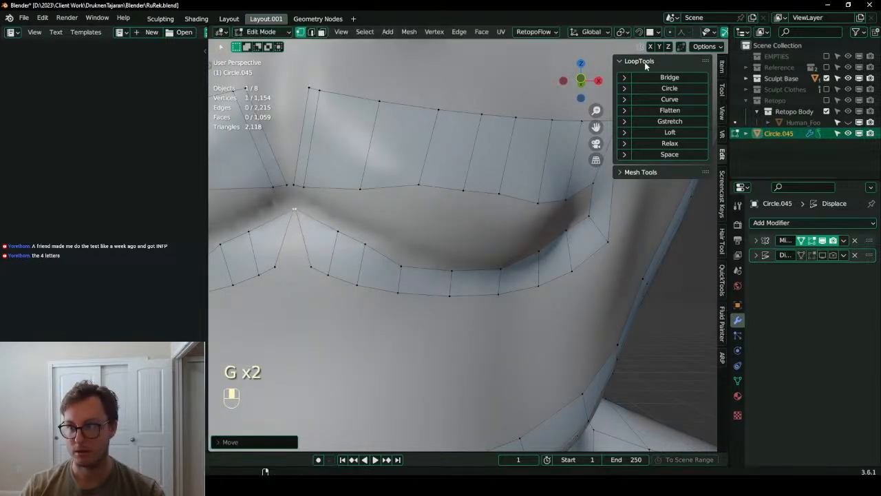
- Move the lower lip row's innermost lower vertex onto the symmetry midline and readjust the upper one above it
key(g)
click(329, 221)
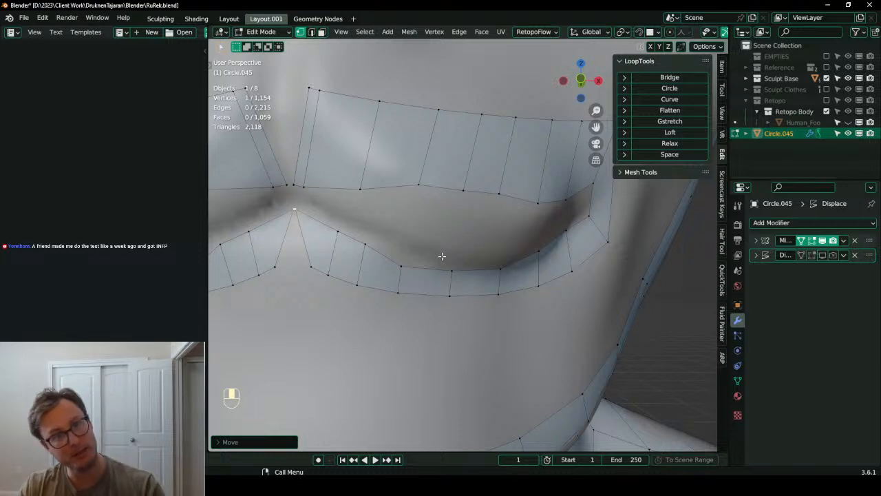
key(g)
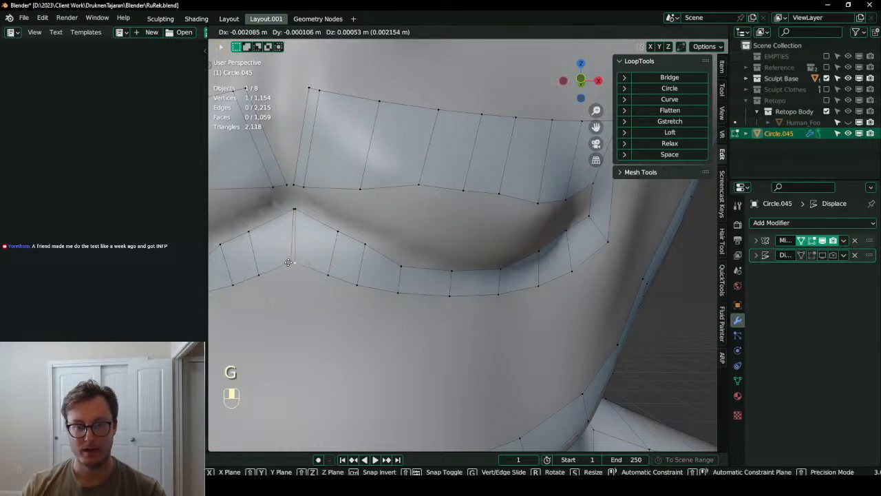
click(290, 262)
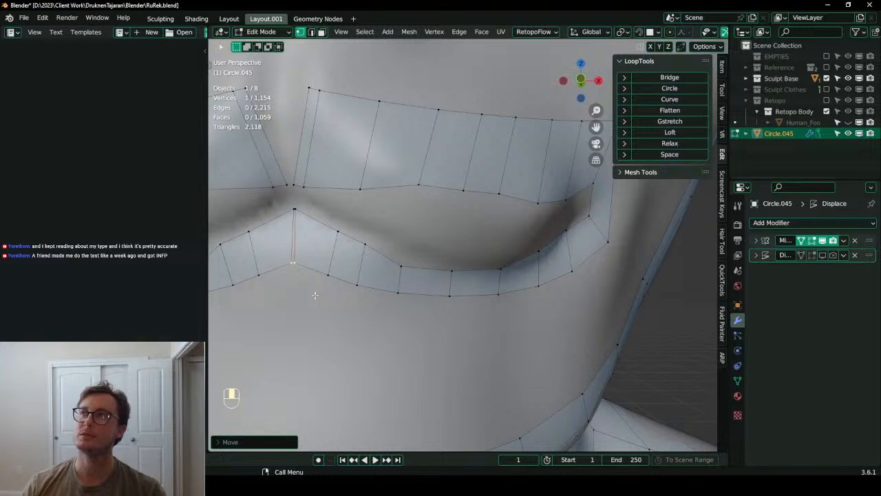
key(g)
click(260, 300)
click(300, 222)
key(g)
click(300, 222)
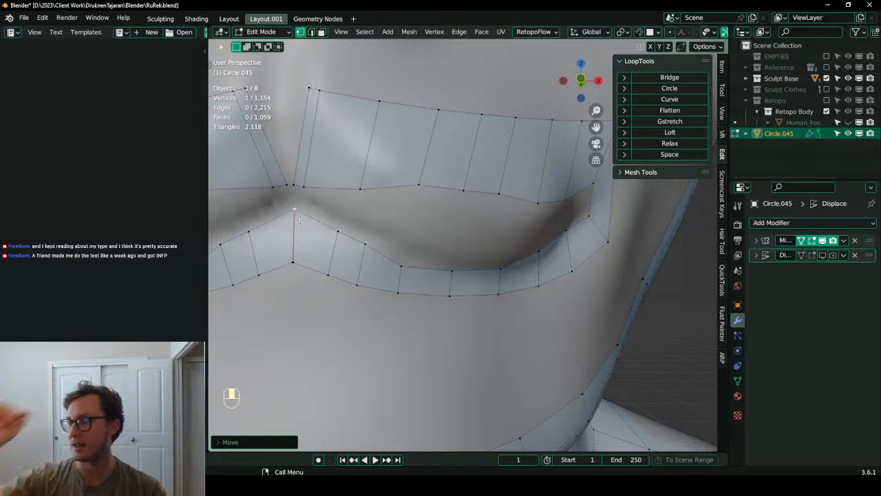
- Move the upper lip row's innermost lower and upper vertices onto the symmetry midline
shift+middle_drag(300, 222, 339, 228)
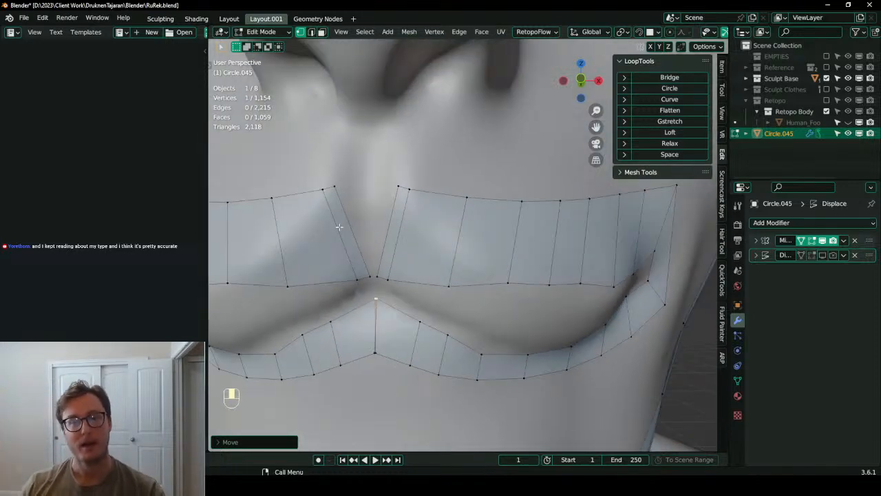
click(378, 275)
key(g)
click(374, 274)
click(385, 188)
key(g)
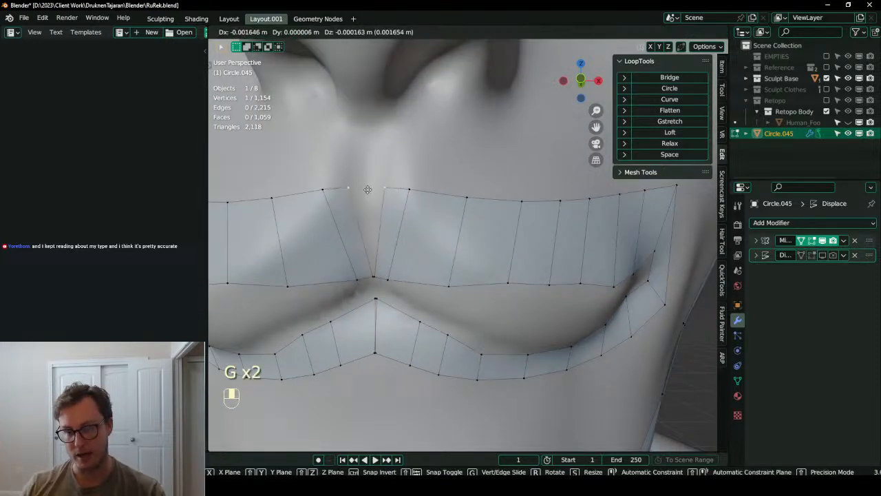
click(366, 187)
- Pull the upper lip row's lower vertices beside the midline down to the lip crease and raise the lower lip's center vertex
click(392, 286)
key(g)
click(431, 286)
key(g)
click(419, 289)
click(417, 290)
key(g)
click(406, 313)
click(374, 305)
key(g)
click(375, 290)
click(413, 303)
key(g)
click(424, 298)
key(g)
click(413, 300)
key(g)
- Pull the middle vertices of the upper lip's lower edge down to the lower lip row and adjust the lower lip vertices beneath
click(441, 296)
click(451, 289)
key(g)
click(452, 320)
click(449, 336)
key(g)
click(458, 342)
shift+middle_drag(458, 341, 386, 256)
key(g)
click(367, 250)
click(361, 267)
key(g)
click(361, 261)
click(416, 195)
key(g)
click(409, 266)
click(454, 201)
key(g)
click(458, 269)
- Lower the upper lip's edge vertices between mid-lip and mouth corner until they follow the lip crease
middle_drag(480, 256, 473, 253)
click(427, 200)
key(g)
click(437, 230)
click(380, 261)
key(g)
click(384, 272)
click(439, 232)
key(g)
click(439, 234)
click(444, 250)
key(g)
click(445, 266)
click(438, 236)
key(g)
click(443, 256)
- Bring the upper lip vertices nearest the mouth corner down along the crease toward the lower lip row
click(471, 199)
key(g)
click(480, 217)
click(484, 227)
key(g)
click(487, 240)
click(475, 218)
key(g)
click(476, 226)
- Fine-tune the facing vertices of the upper and lower lip edges so both follow the closed mouth line
click(440, 254)
key(g)
click(440, 258)
click(387, 266)
key(g)
click(397, 267)
click(384, 258)
key(g)
click(394, 263)
click(446, 261)
key(g)
click(444, 260)
click(481, 243)
key(g)
click(477, 239)
- Reposition the inner mouth-corner vertex where the upper and lower lip edges meet
click(501, 199)
key(g)
click(497, 207)
key(g)
click(494, 203)
key(g)
click(492, 210)
key(g)
click(497, 214)
key(g)
click(484, 233)
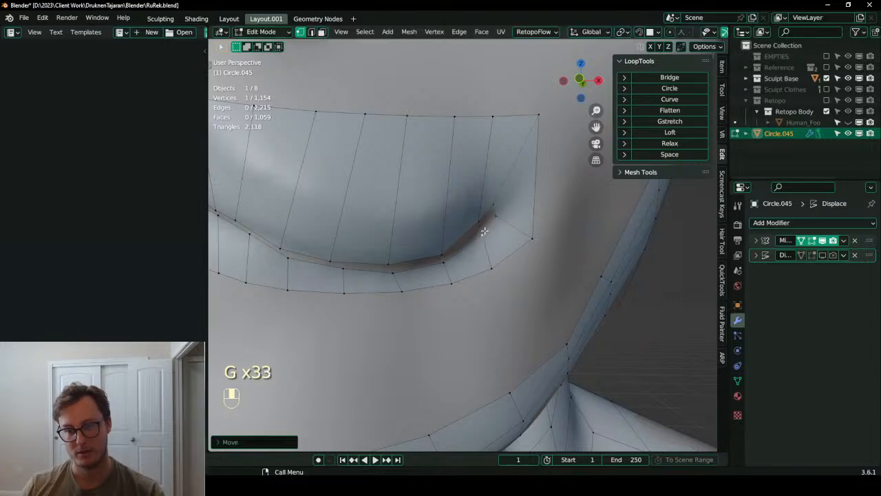
- Space the vertices along the lower lip's inner edge evenly with LoopTools Space
scroll(484, 233, down, 5)
scroll(484, 232, up, 6)
click(525, 221)
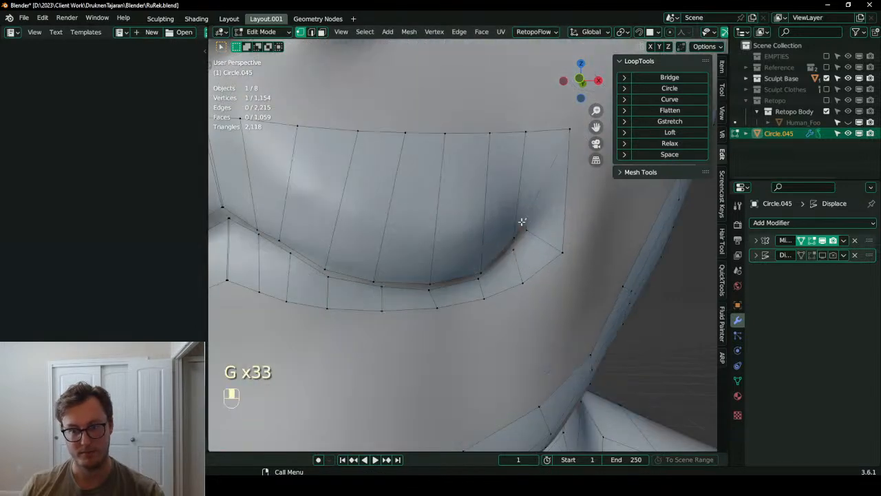
scroll(526, 221, down, 5)
ctrl+click(377, 231)
scroll(498, 238, up, 5)
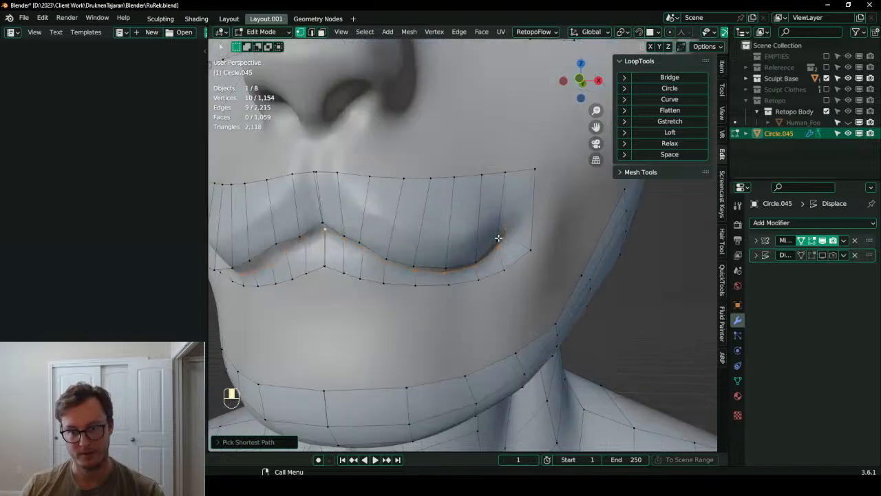
shift+click(498, 237)
click(670, 155)
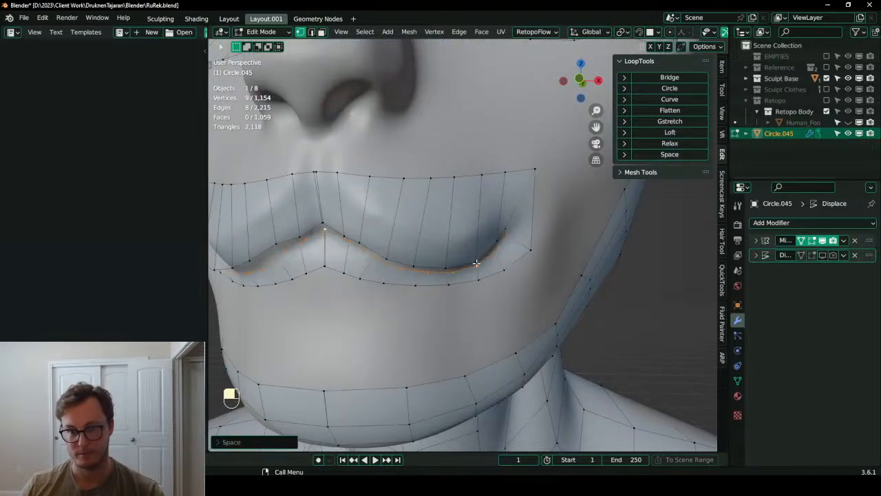
- Space the vertices along the upper lip's inner edge evenly with LoopTools Space
ctrl+click(322, 222)
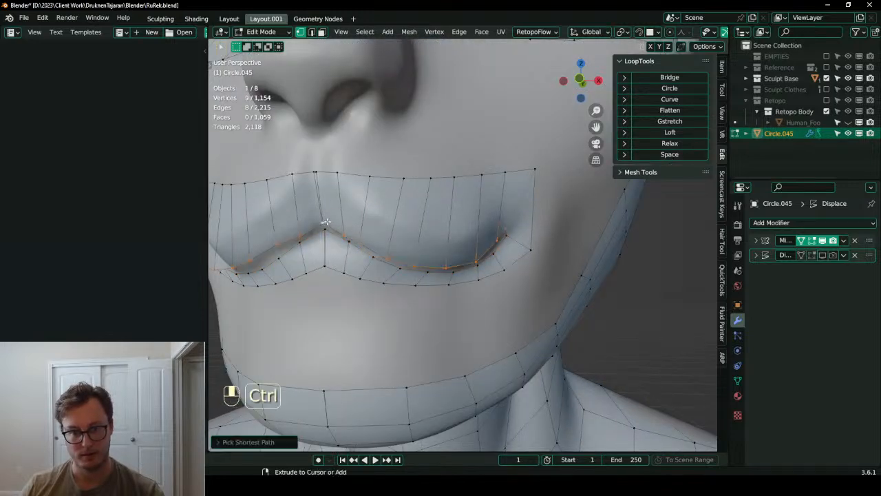
click(672, 155)
middle_drag(411, 230, 442, 230)
scroll(442, 230, up, 4)
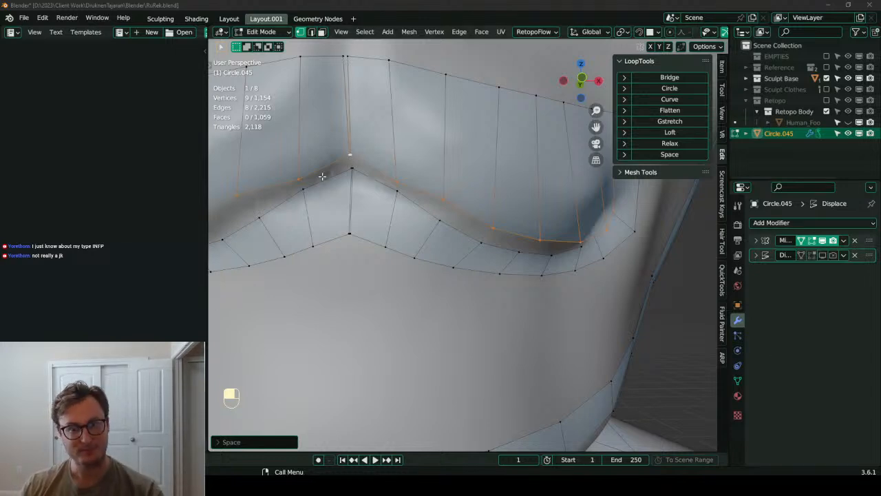
- Switch to edge selection, change the pivot point and scale the center edges of both lip rows to 0 along X
shift+middle_drag(322, 176, 631, 425)
click(312, 32)
scroll(395, 104, down, 6)
middle_drag(394, 103, 414, 122)
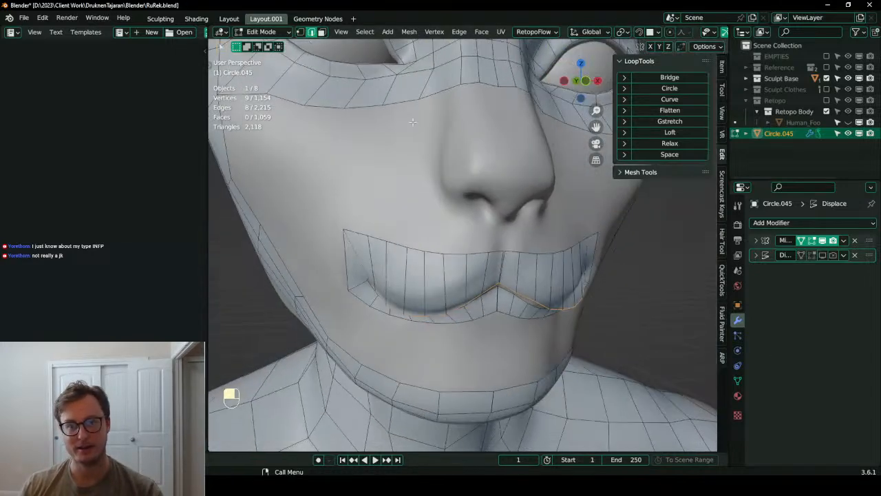
click(502, 264)
shift+click(500, 298)
key(period)
key(6)
key(s)
key(x)
key(0)
key(Return)
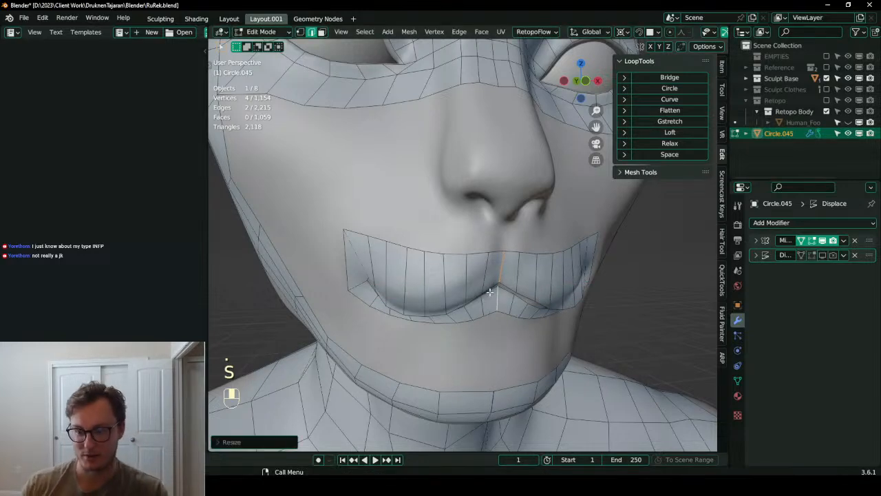
- Relax the outer edge loop around the lips with LoopTools, enable snapping and snap the loop back onto the sculpt surface
middle_drag(478, 279, 449, 265)
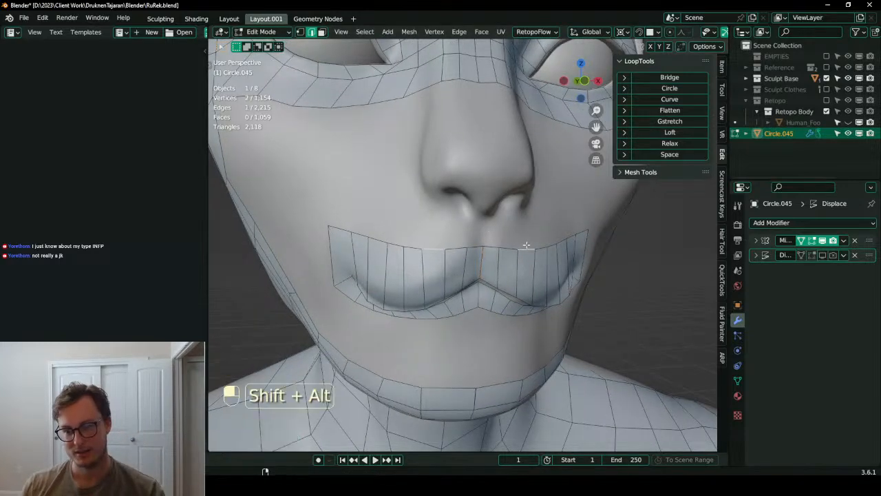
alt+shift+click(517, 245)
middle_drag(511, 246, 486, 238)
click(685, 142)
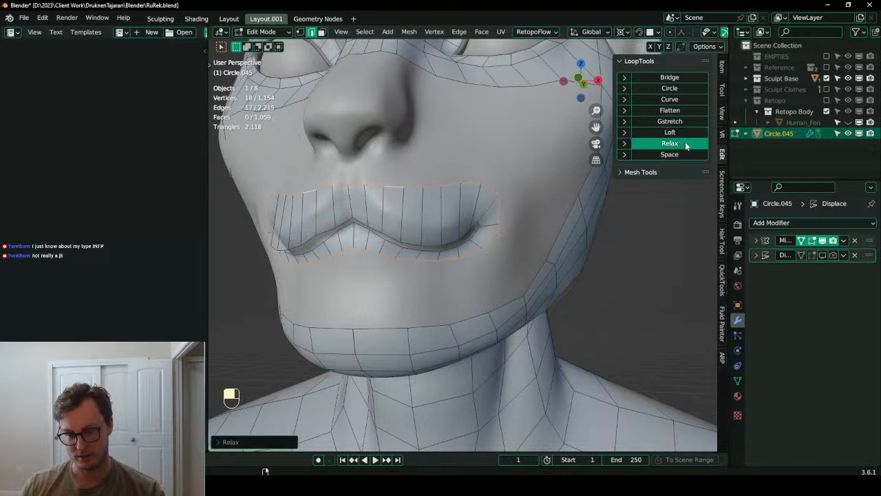
key(shift+Tab)
key(g)
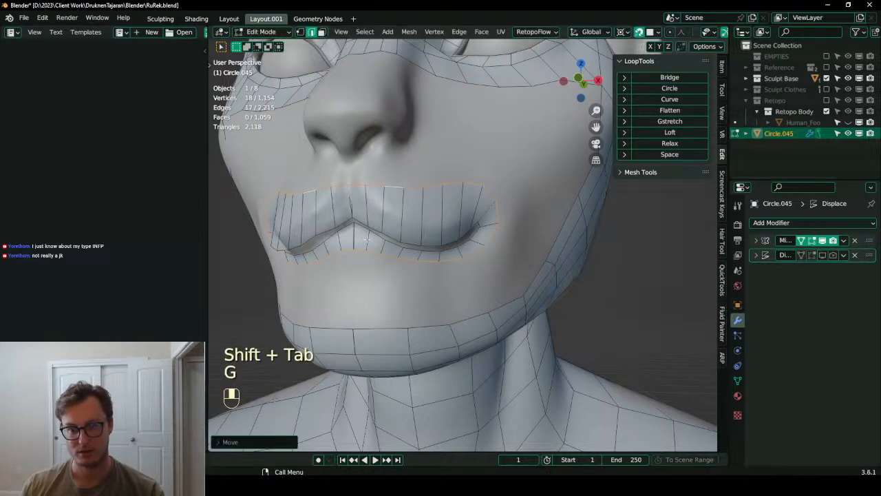
key(ctrl+z)
key(g)
key(ctrl+z)
key(g)
click(400, 223)
- Delete the row of edges and vertices along the underside of the jaw, opening a gap between the jaw strip and the neck
scroll(448, 234, down, 4)
middle_drag(448, 234, 399, 213)
shift+middle_drag(399, 213, 494, 235)
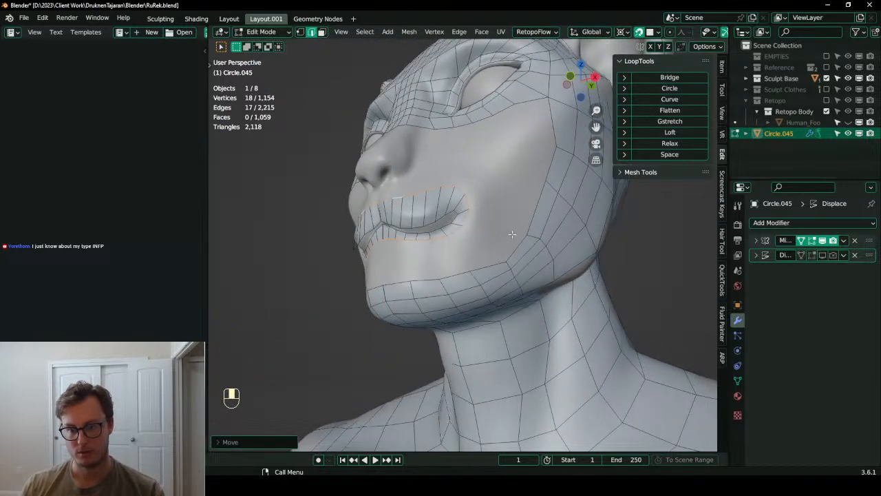
middle_drag(494, 219, 454, 220)
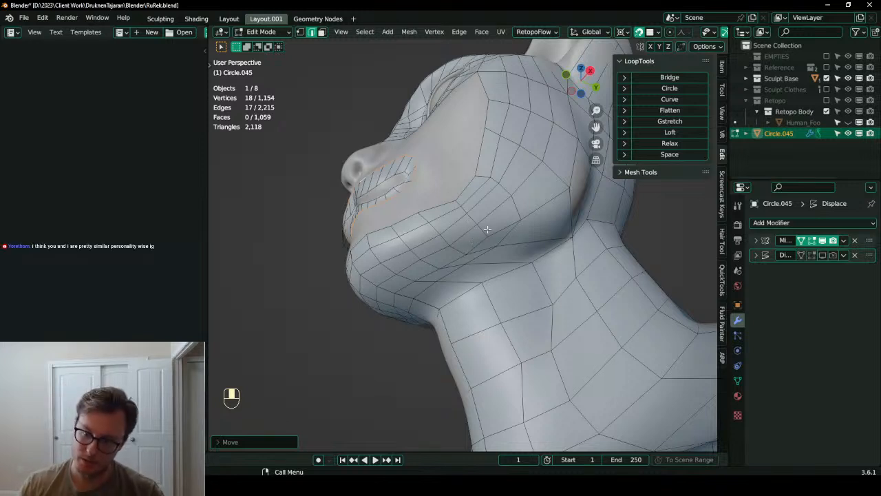
key(ctrl+r)
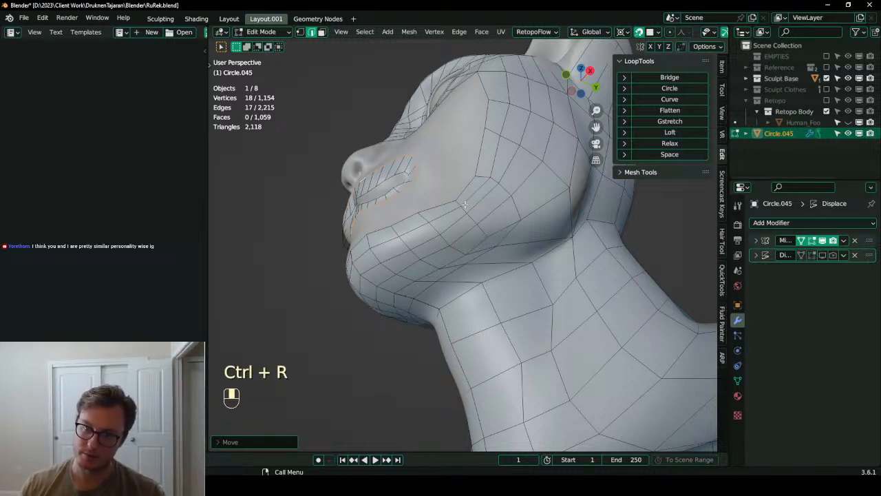
click(486, 236)
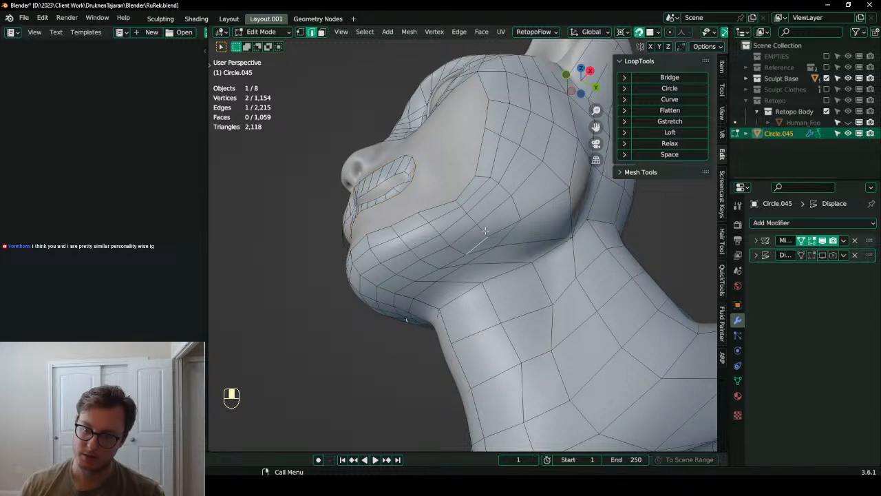
key(x)
click(451, 257)
click(472, 249)
ctrl+click(407, 288)
key(x)
click(450, 279)
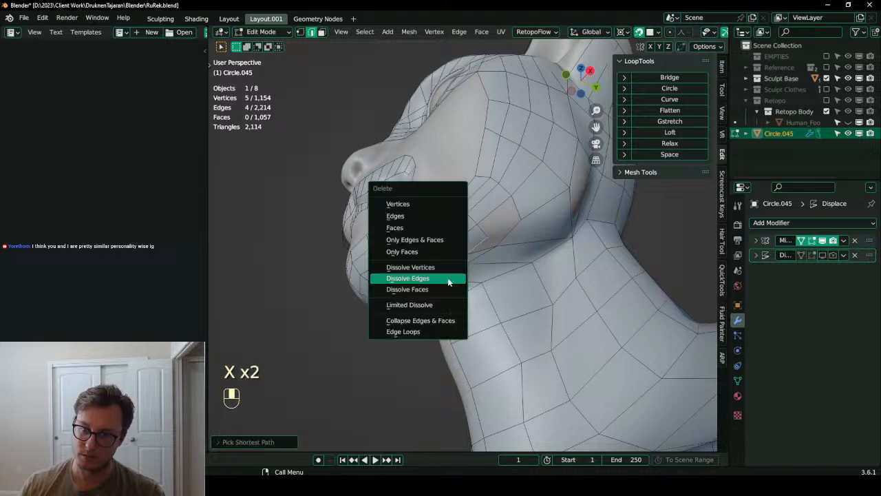
- Knife-cut a new edge line from the chin along the jaw strip's lower row and up to its upper edge, then toggle snapping
middle_drag(456, 265, 487, 269)
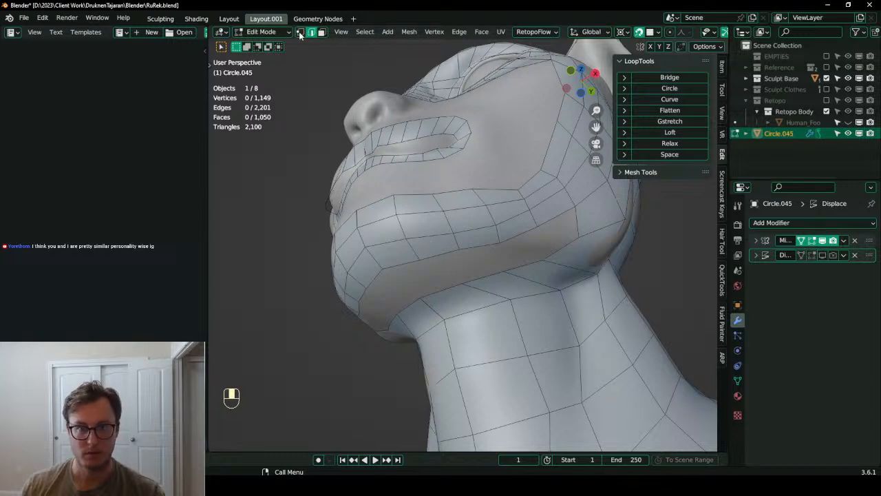
key(k)
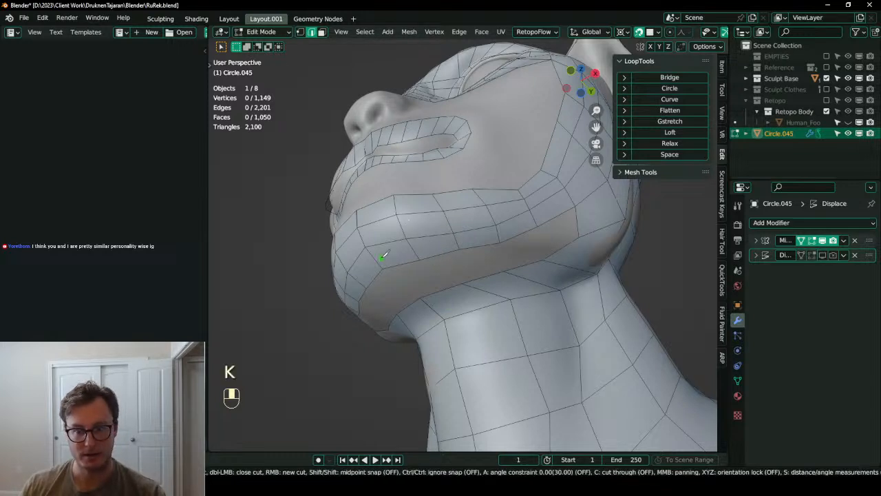
click(372, 256)
click(412, 248)
click(431, 237)
click(420, 212)
click(412, 194)
key(Return)
key(shift+Tab)
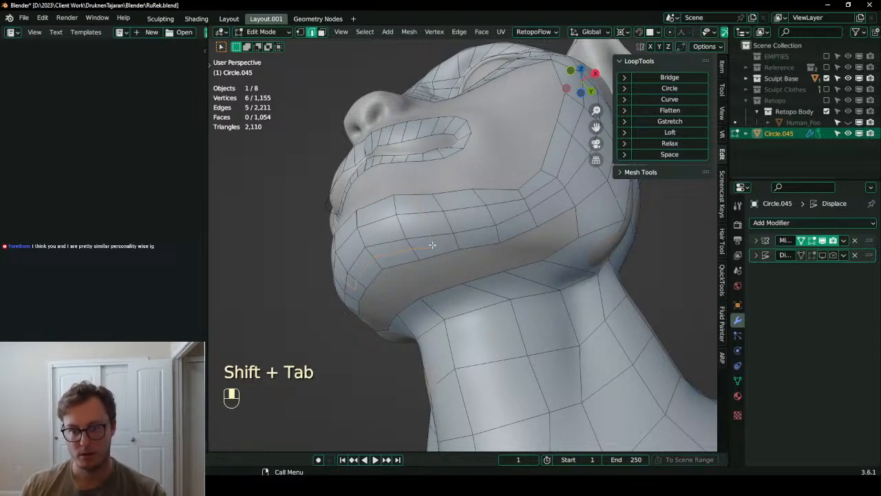
- Try to reposition the knife-cut edge line, enable snapping and connect its corner vertex to the jaw strip's lower border
key(g)
click(434, 246)
key(shift+Tab)
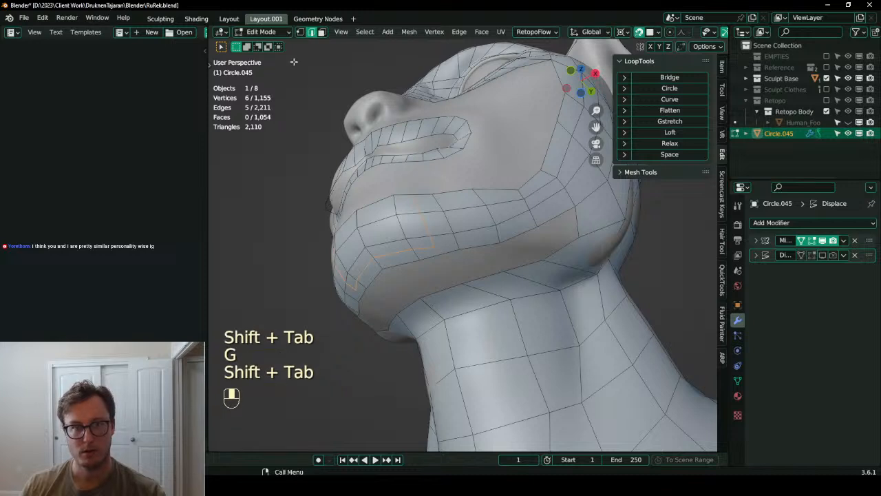
click(301, 32)
click(441, 251)
shift+click(455, 251)
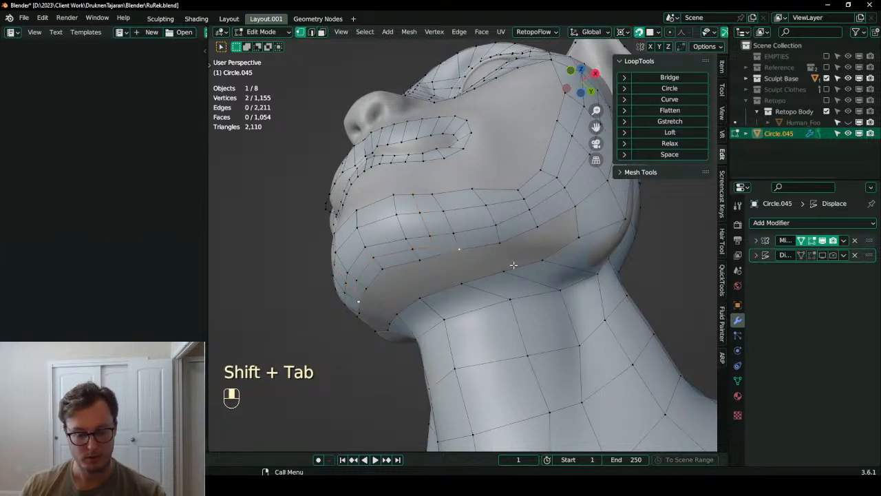
key(j)
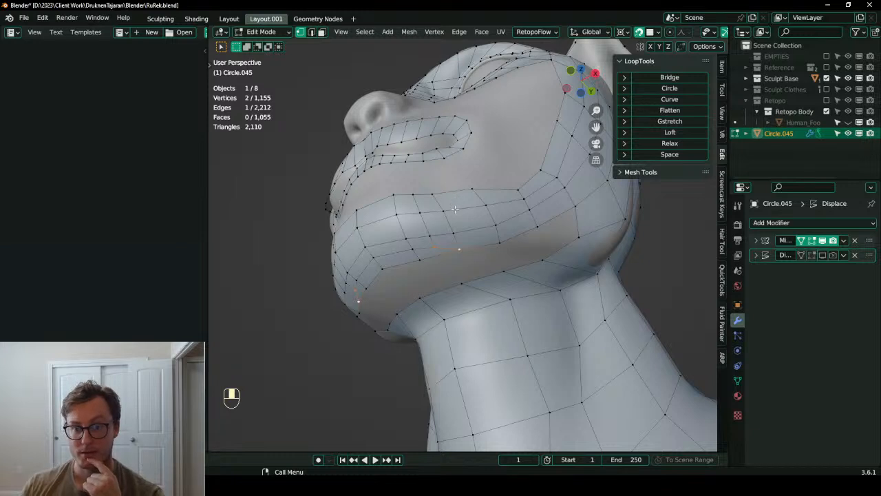
- Undo the vertex connection, the move and the previous knife cut along the jaw strip
key(ctrl+z)
key(ctrl+z)
key(ctrl+z)
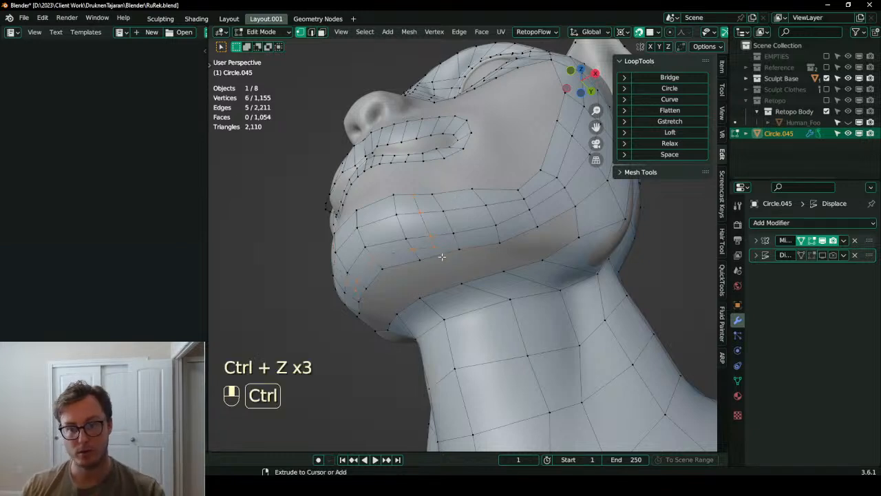
key(ctrl+z)
key(ctrl+z)
key(ctrl+z)
key(ctrl+z)
key(ctrl+z)
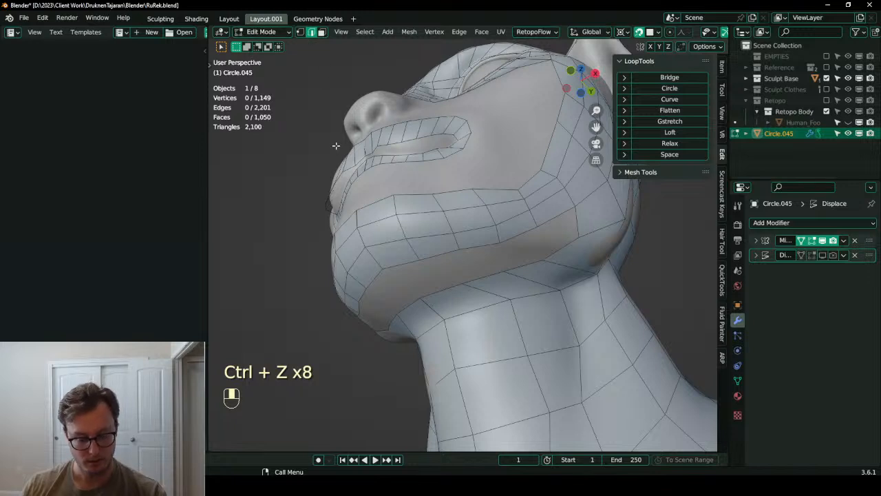
- Knife-cut a short edge line beside the chin up to the strip's upper edge, then connect its corner to the neighbouring vertex
key(k)
click(362, 238)
click(381, 231)
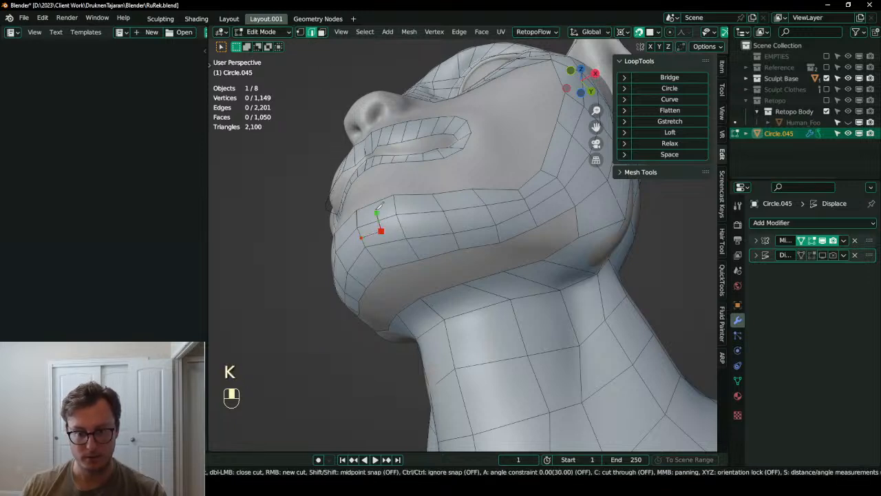
shift+click(375, 201)
key(Return)
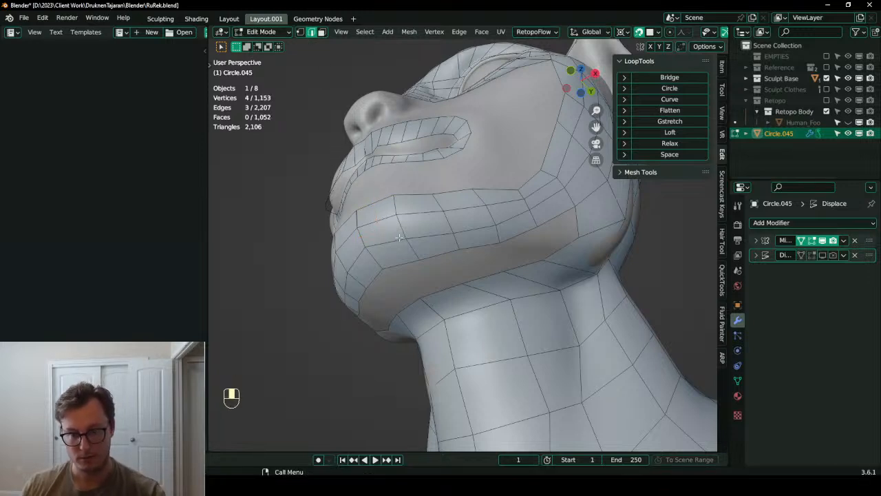
click(301, 32)
click(381, 237)
shift+click(402, 241)
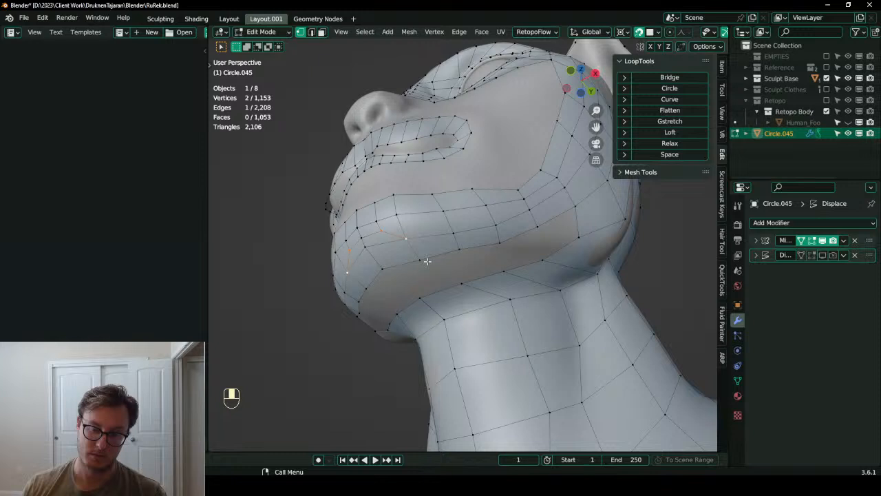
- Delete the vertices of the jaw strip's lower row beside the chin, including the dangling one, along with their faces
click(364, 248)
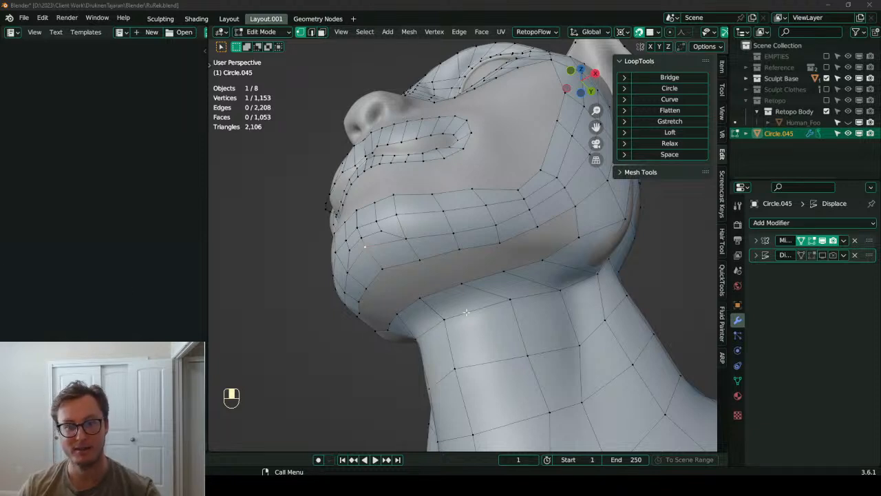
key(x)
click(414, 252)
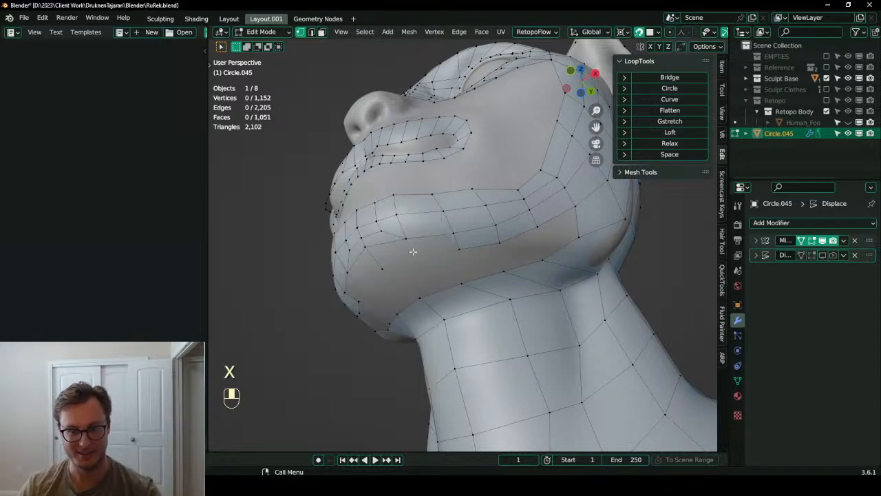
click(409, 241)
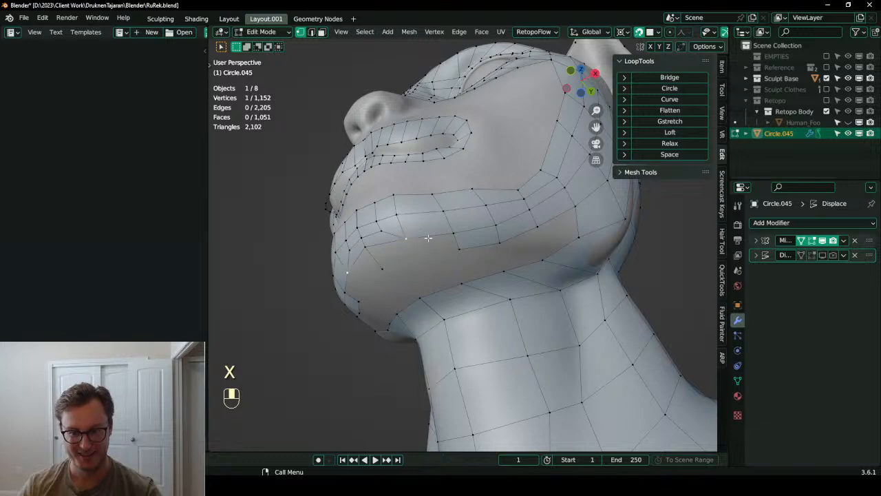
key(x)
click(486, 256)
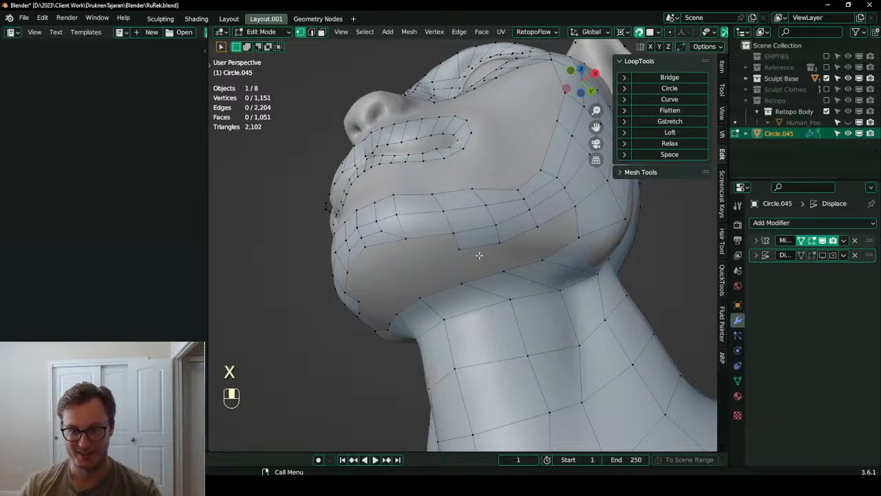
key(g)
click(460, 252)
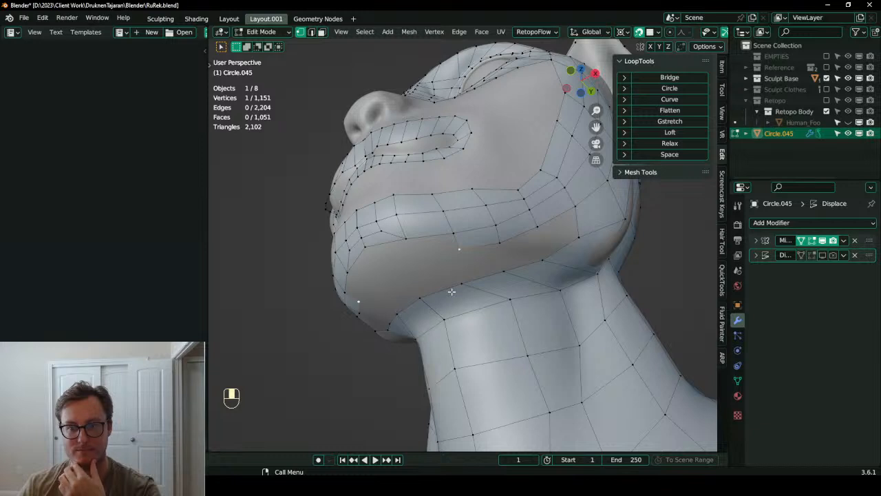
- Select the path of vertices along the neck's upper border under the jaw and delete them
click(420, 301)
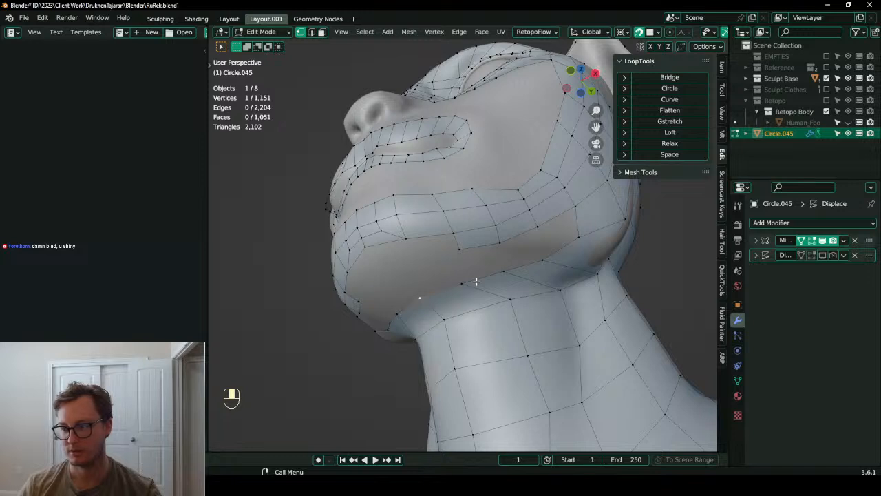
click(468, 284)
ctrl+click(538, 265)
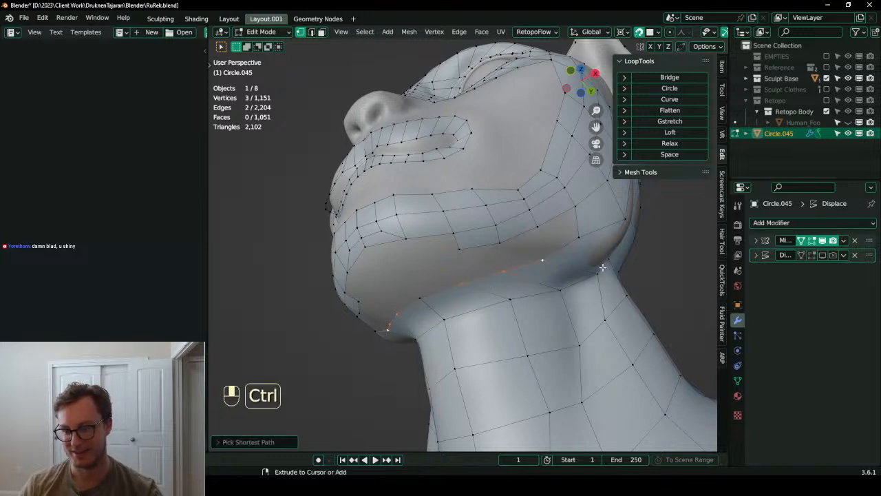
key(x)
click(601, 275)
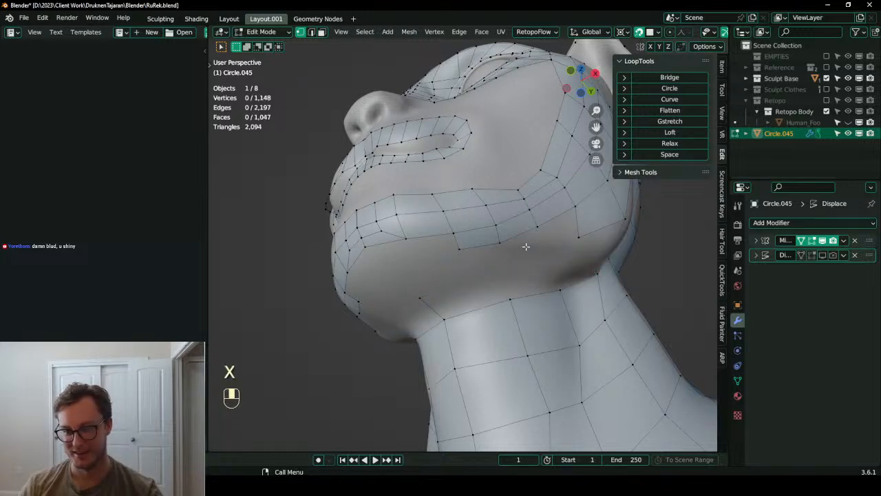
- Dissolve the knife-cut edges in the strip beside the chin and delete the stray vertex at the front of the neck
click(466, 250)
ctrl+click(376, 202)
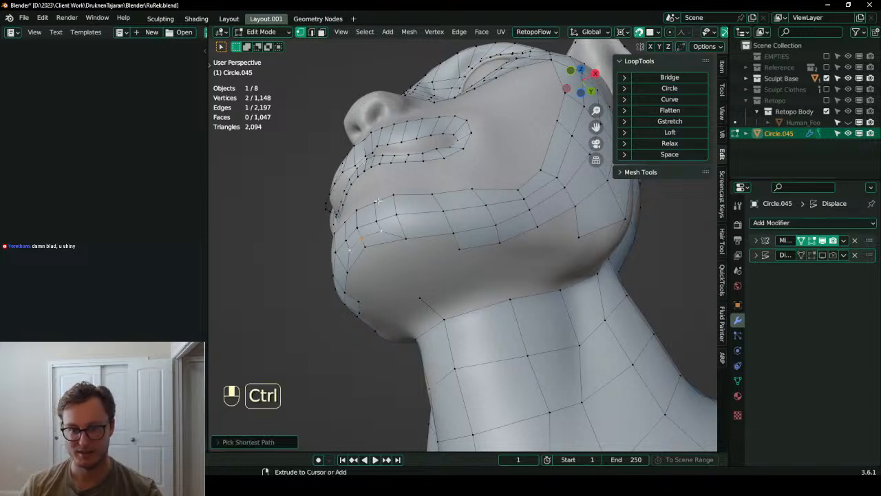
key(x)
click(504, 209)
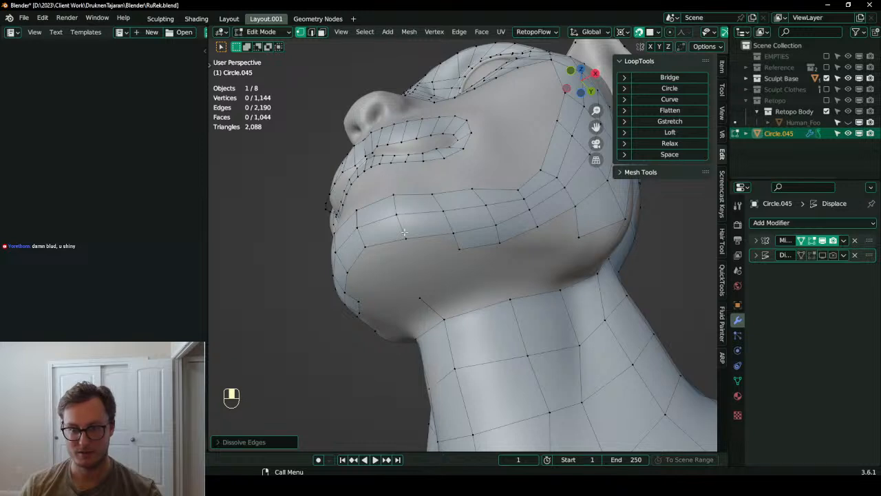
click(389, 246)
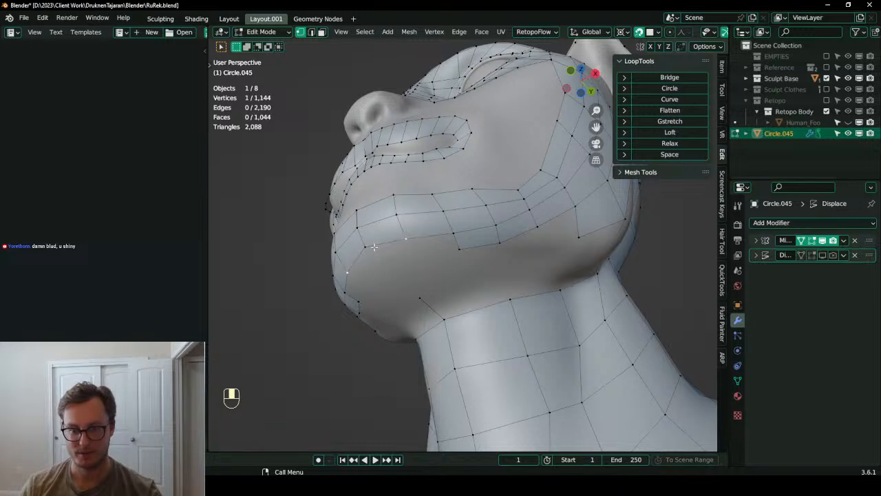
key(x)
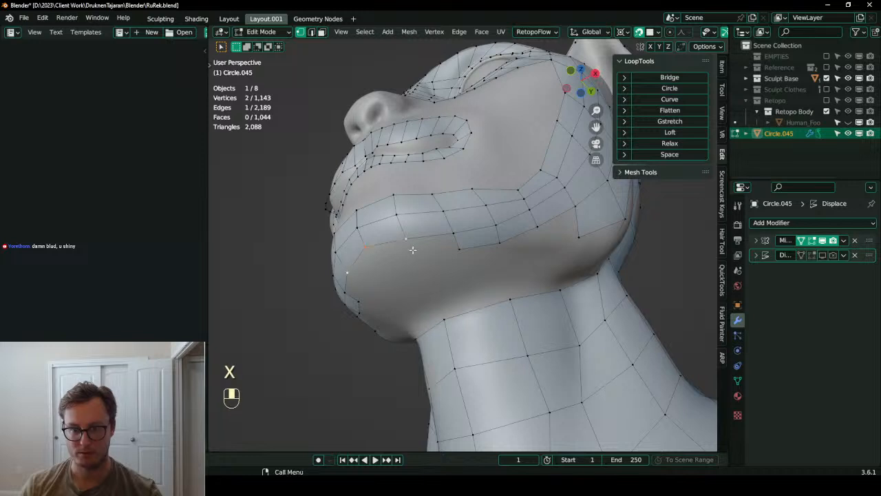
- Extrude the strip's border edge beneath the chin downward and set the new center vertex's X to 0
key(e)
click(412, 259)
click(386, 271)
click(722, 67)
click(664, 88)
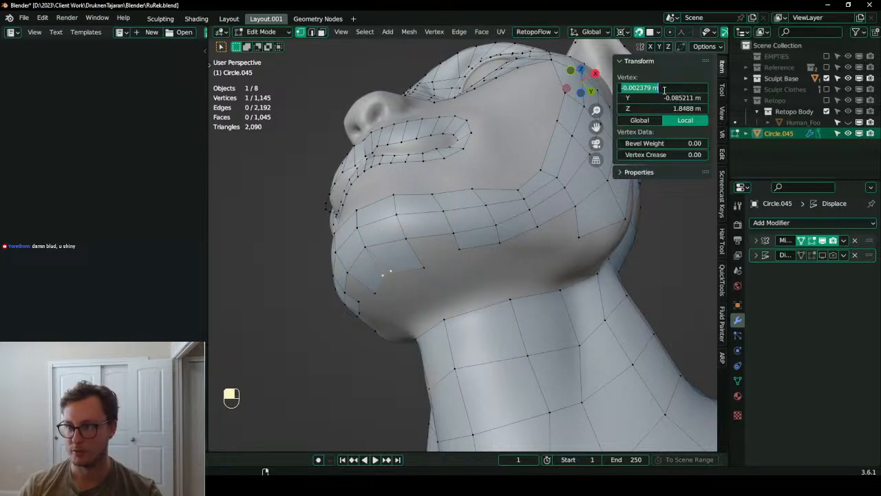
text(0)
key(Return)
- Move the extruded face's outer vertex up toward the jaw strip and fill the gap beside it with a face
click(423, 271)
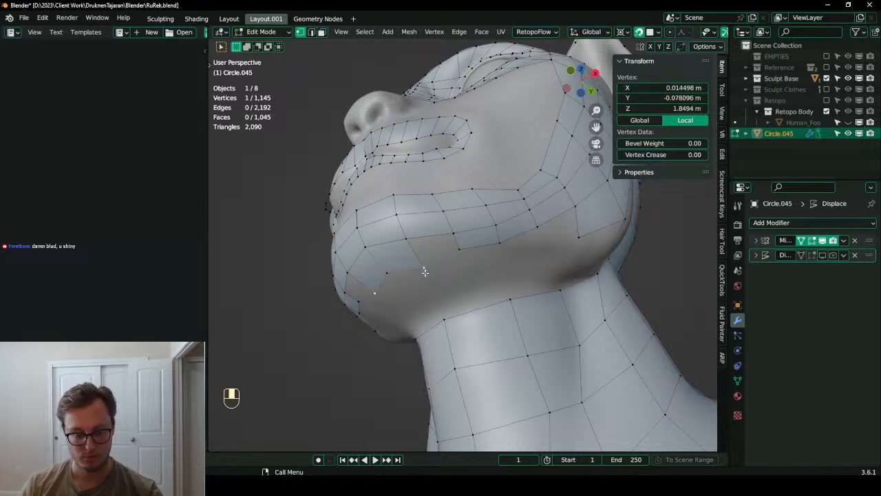
key(period)
key(m)
key(g)
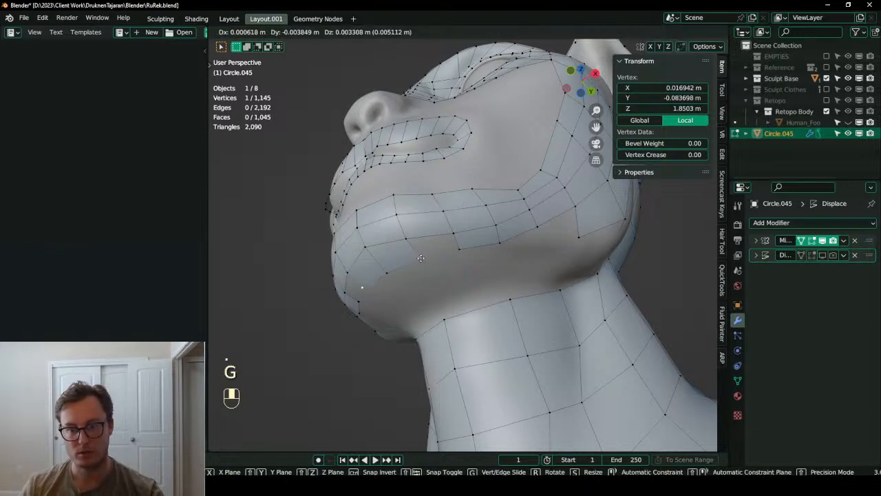
click(421, 257)
ctrl+click(458, 245)
key(f)
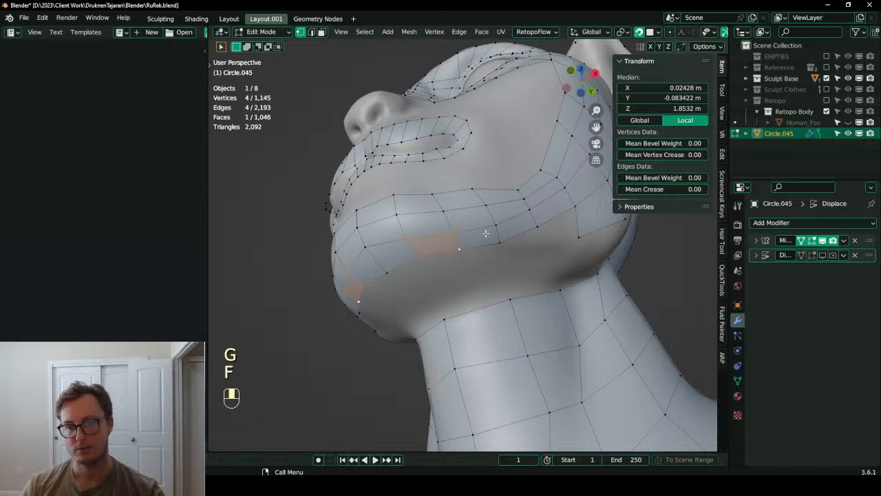
- Extrude the strip's lower border edges under the jaw, then rotate, scale and move the new row toward the neck
click(425, 261)
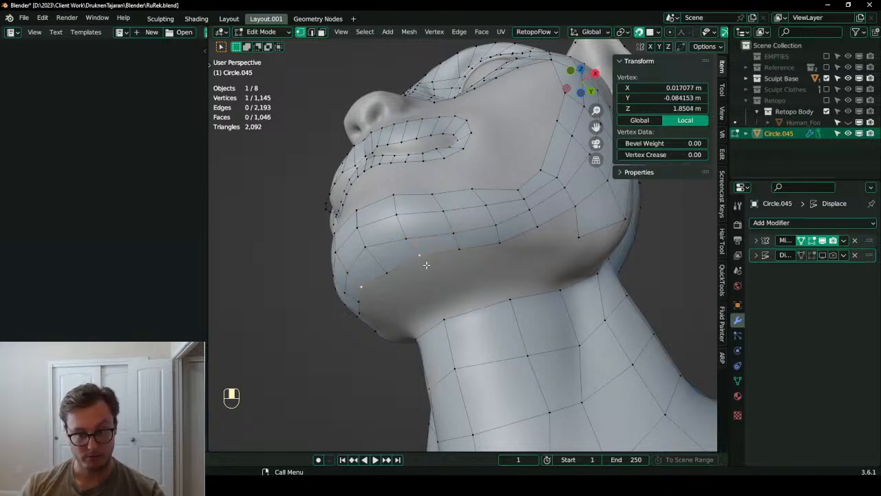
ctrl+click(549, 229)
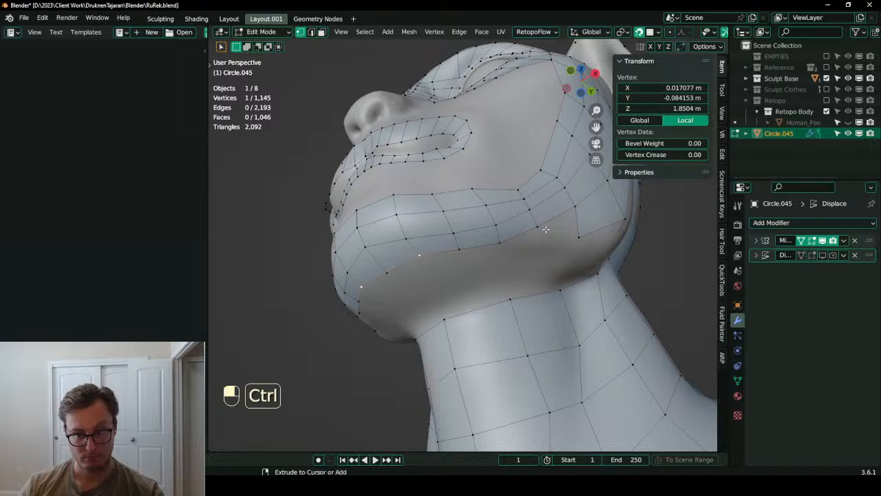
key(e)
key(r)
click(547, 312)
key(s)
click(555, 238)
key(s)
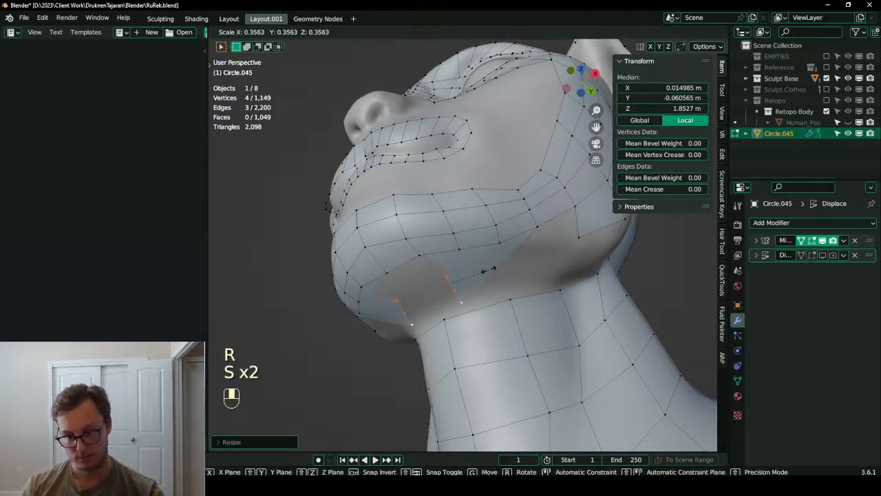
key(g)
click(442, 283)
- Set the pivot to the 3D cursor, scale the extruded row to 0 along X and snap it to the surface
key(period)
key(c)
key(s)
key(x)
key(0)
key(Return)
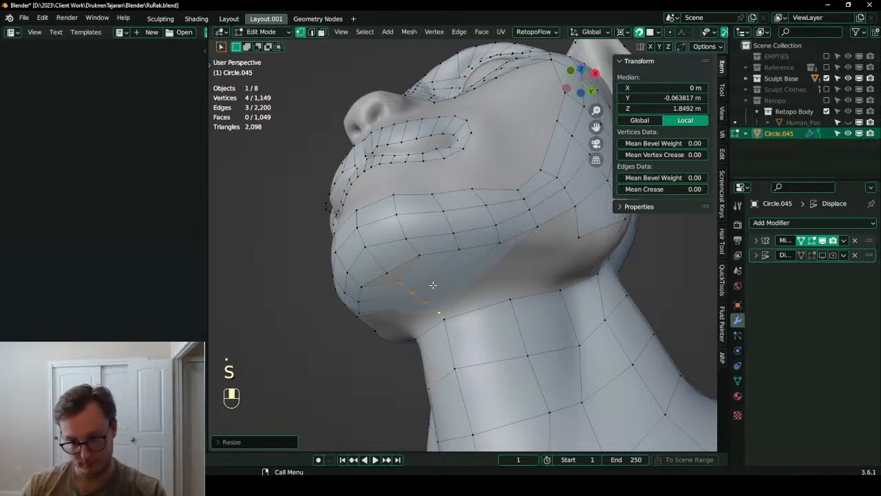
key(g)
click(430, 288)
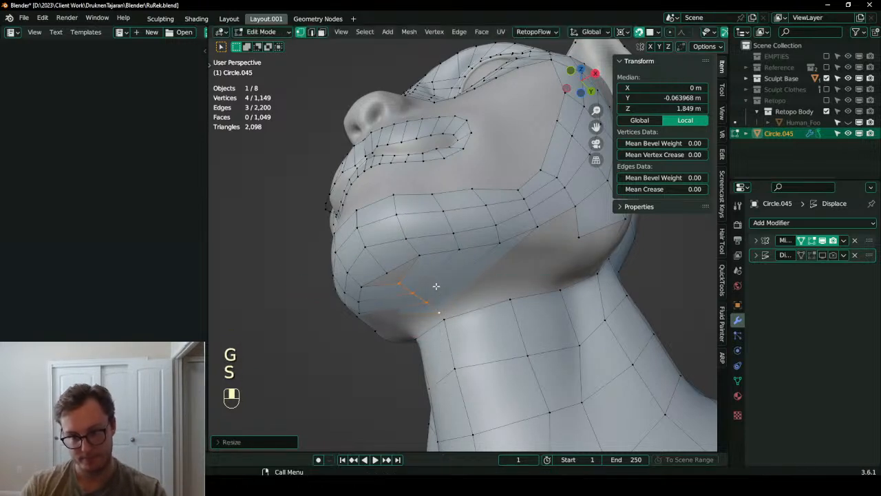
key(ctrl+z)
key(g)
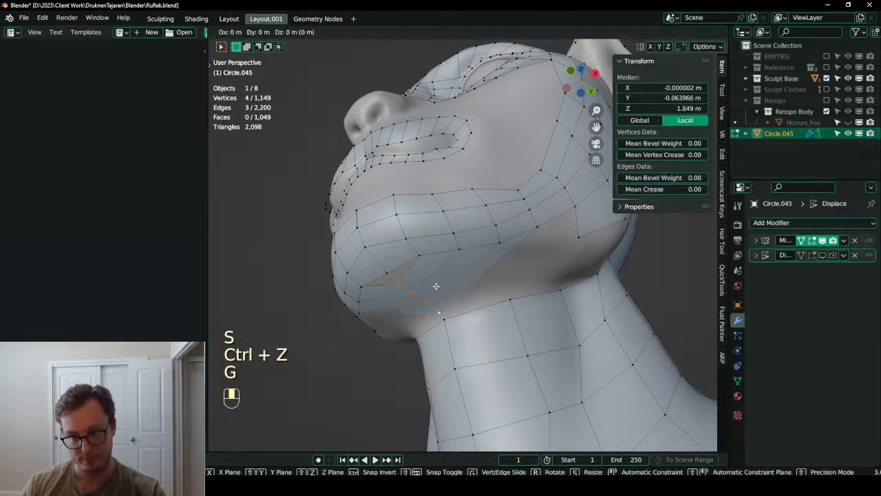
click(437, 287)
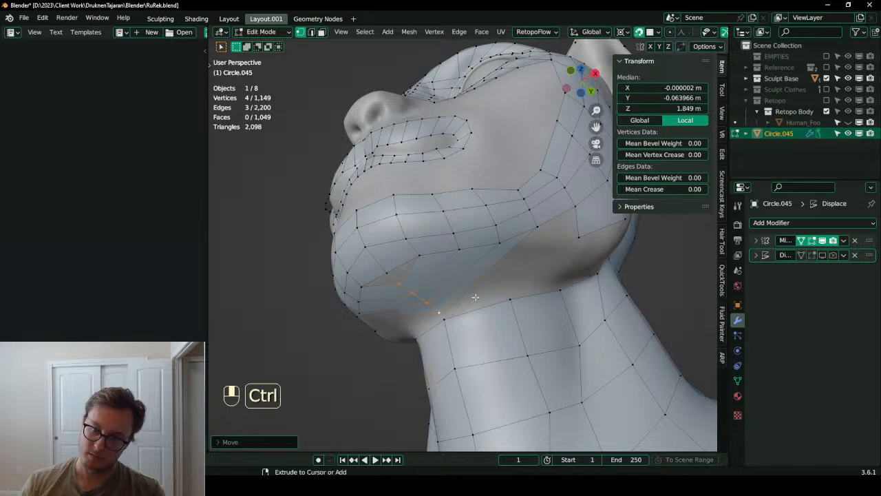
- Undo the last adjustments of the center row and delete its vertex nearest the chin
key(ctrl+z)
key(ctrl+z)
key(ctrl+z)
key(x)
click(413, 283)
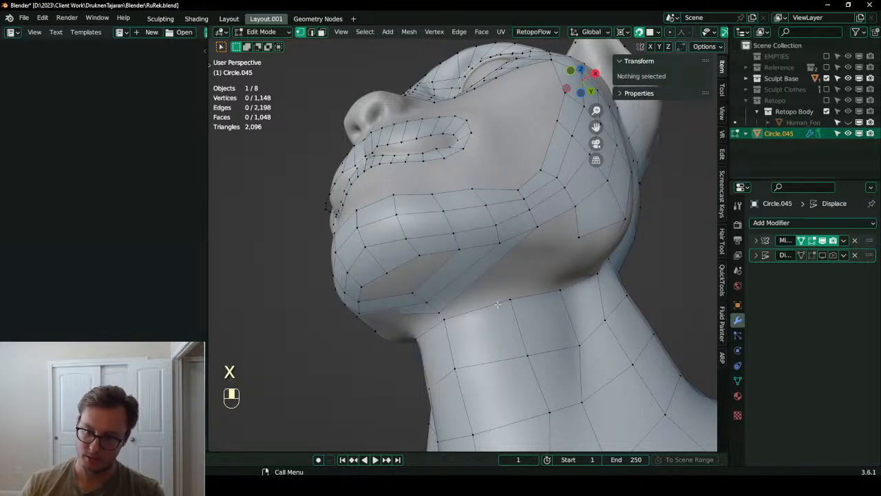
- Loop-cut the new faces under the jaw, snap the cut to the surface and fill the gap toward the chin with a face
key(ctrl+r)
click(448, 291)
key(g)
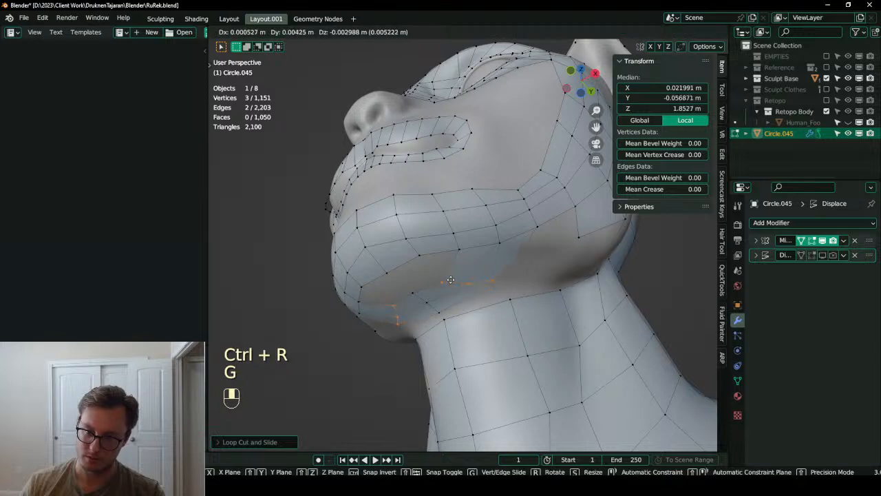
click(445, 304)
shift+click(419, 255)
key(f)
- Fill a face between the lower side of the new under-jaw faces and the neck's upper border
click(437, 314)
shift+click(497, 279)
shift+click(454, 317)
shift+click(511, 301)
key(f)
- Add a loop cut across the filled face under the chin, toggle snapping and move the new edge into place
key(ctrl+r)
key(ctrl+z)
key(ctrl+r)
double_click(416, 274)
key(g)
click(423, 272)
key(ctrl+z)
key(shift+Tab)
key(g)
click(416, 278)
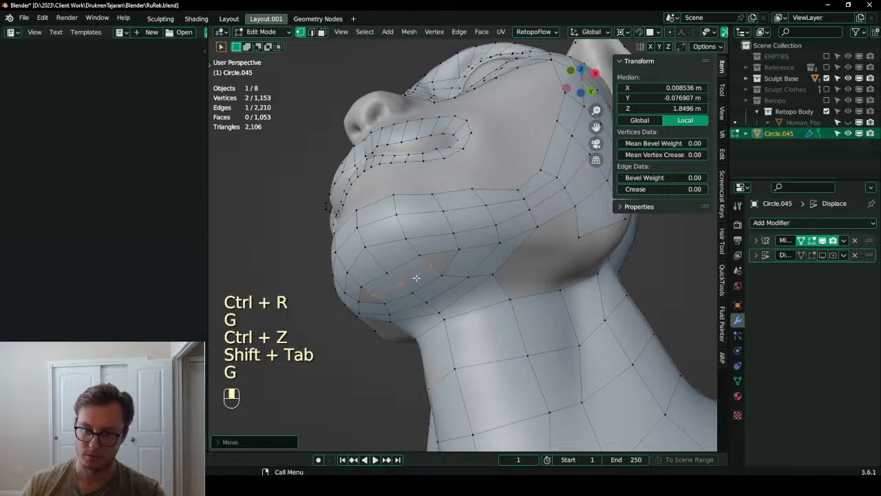
- Adjust the position of the new cut's outer vertex under the chin
click(428, 265)
key(g)
click(427, 266)
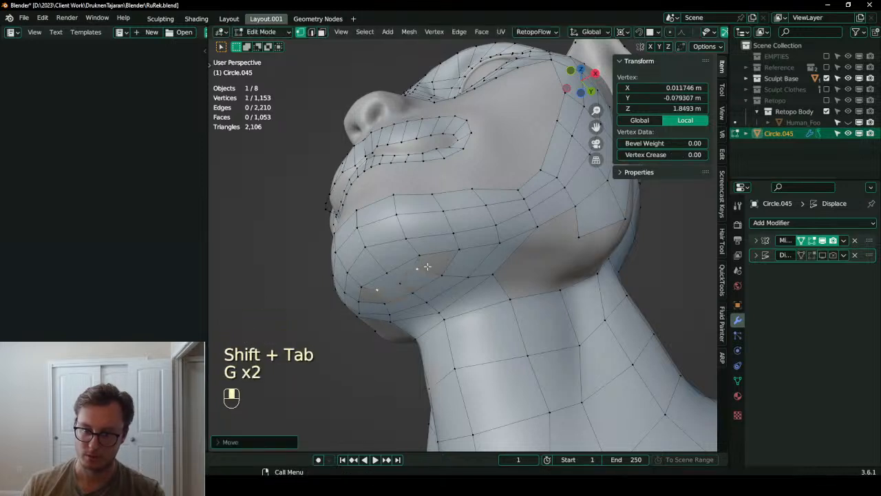
- Fill the remaining gap beside the new cut under the chin with a quad face
alt+shift+click(458, 258)
key(f)
middle_drag(516, 261, 518, 283)
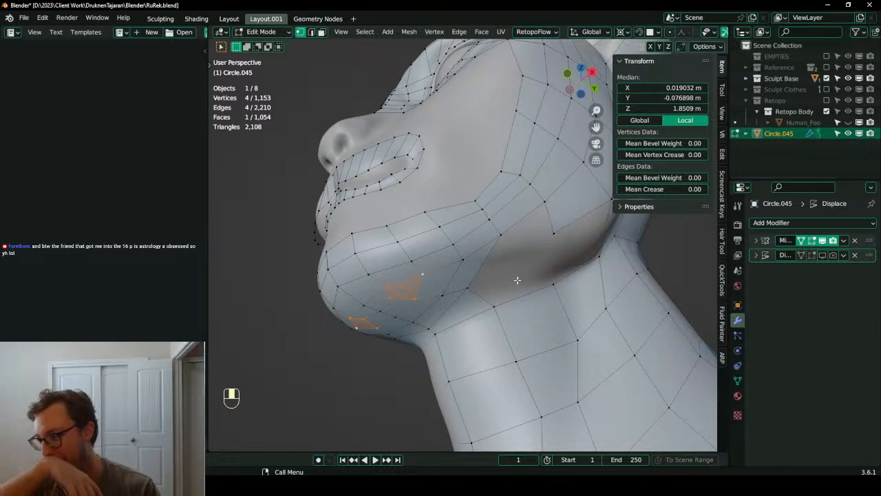
middle_drag(498, 283, 399, 294)
key(ctrl+r)
right_click(418, 276)
click(420, 286)
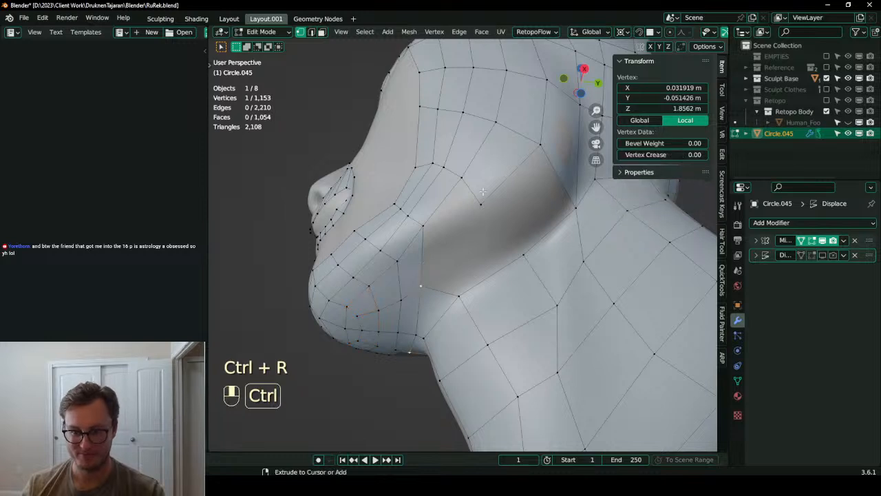
ctrl+click(482, 201)
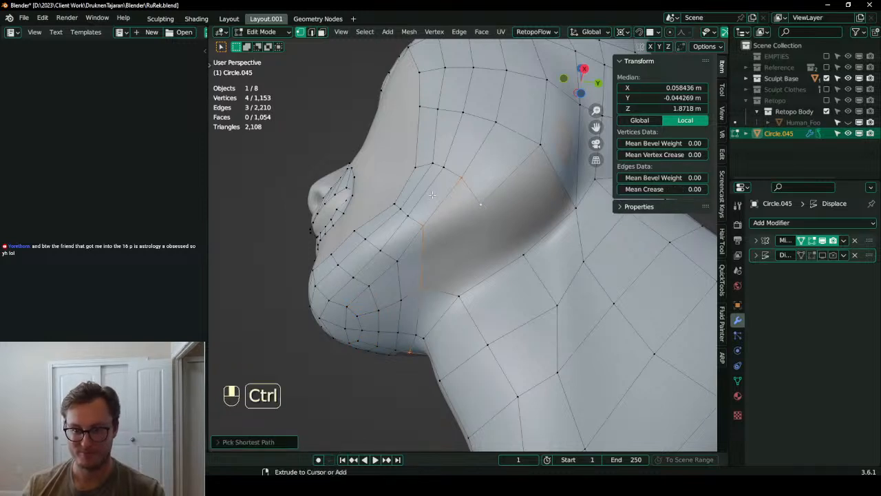
- Add a loop cut across the side of the jaw and fill a face from its end to the neck's upper border
key(ctrl+r)
click(483, 162)
click(513, 182)
ctrl+click(524, 262)
key(f)
- Fill the next quad toward the chin between the jaw's lower border and the neck's upper border
click(484, 210)
key(g)
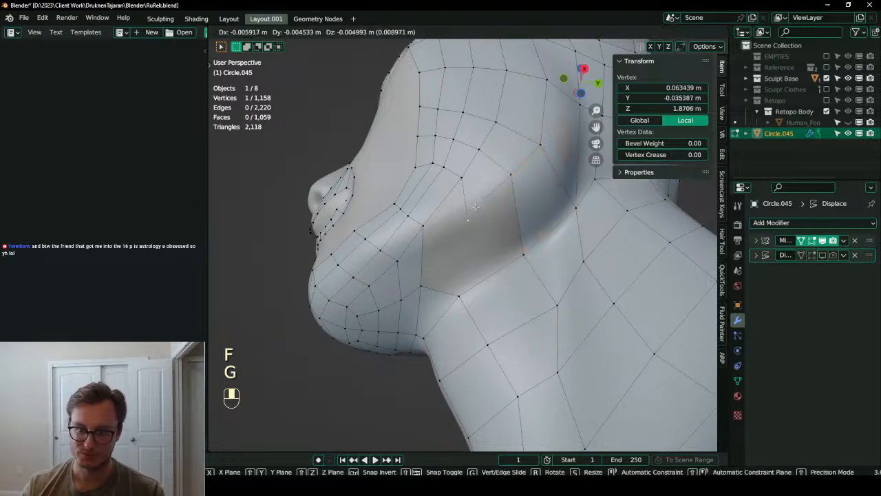
key(ctrl+z)
ctrl+click(459, 294)
key(ctrl+z)
ctrl+click(523, 254)
key(f)
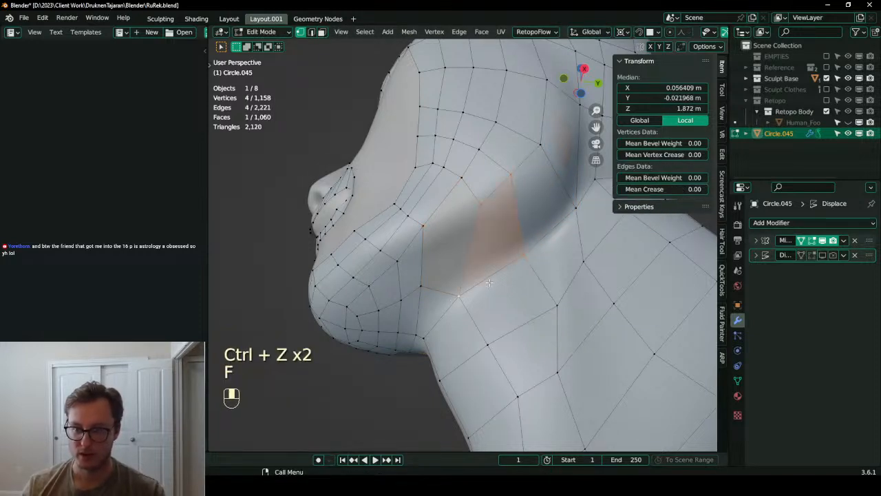
- Loop-cut the faces running from under the chin to the jaw, and fill the last gap beside the neck with two quads
key(ctrl+r)
click(419, 268)
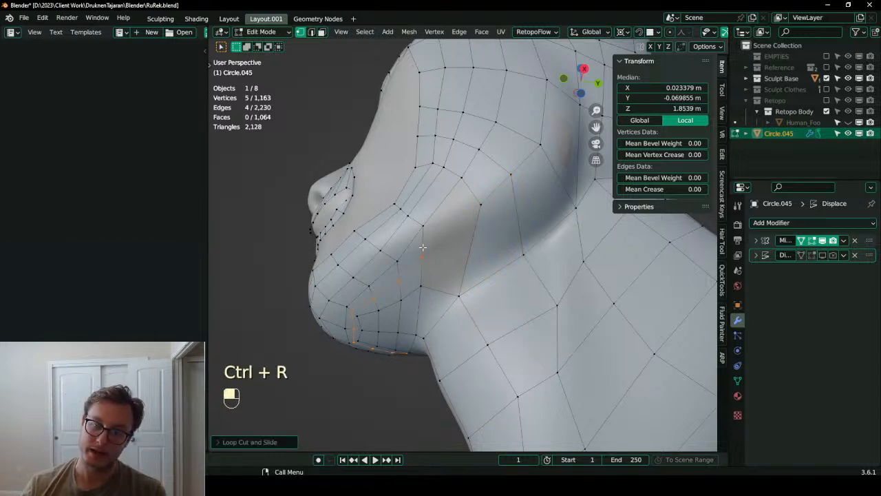
click(423, 250)
ctrl+click(477, 213)
key(f)
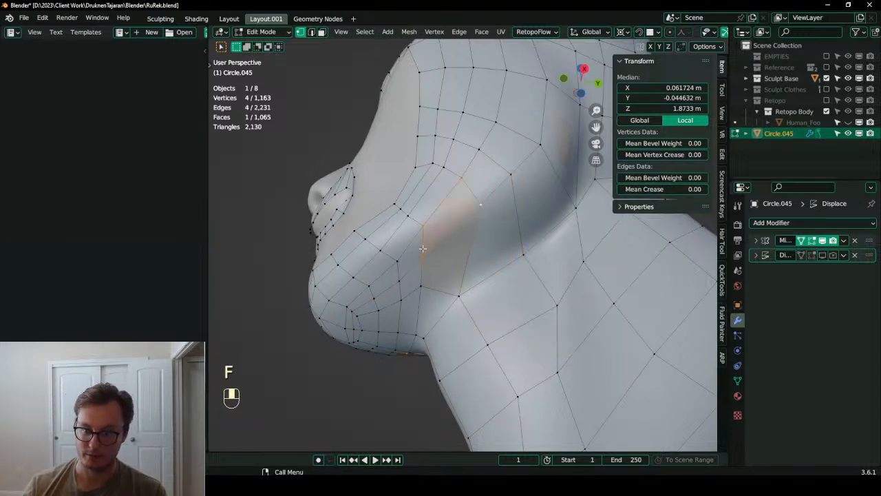
key(f)
middle_drag(423, 250, 499, 233)
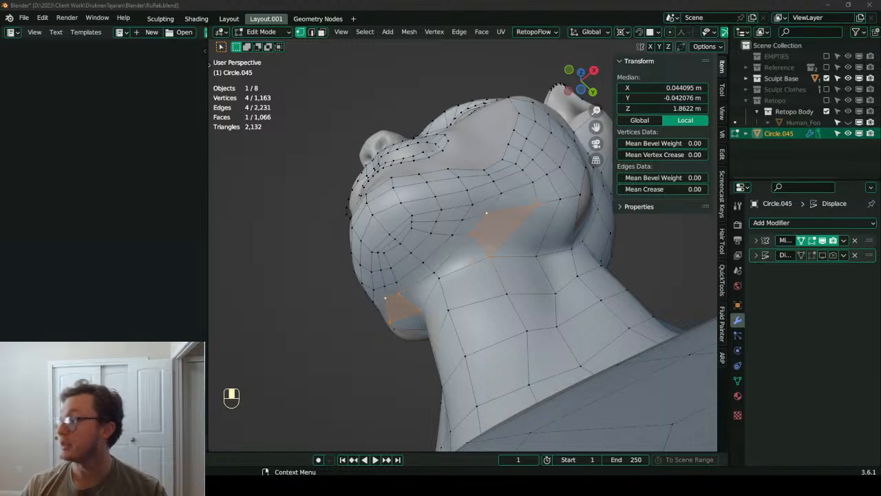
- Switch to edge selection and dissolve the extra cross edge in the lower lip strip near the middle of the mouth
middle_drag(486, 212, 476, 264)
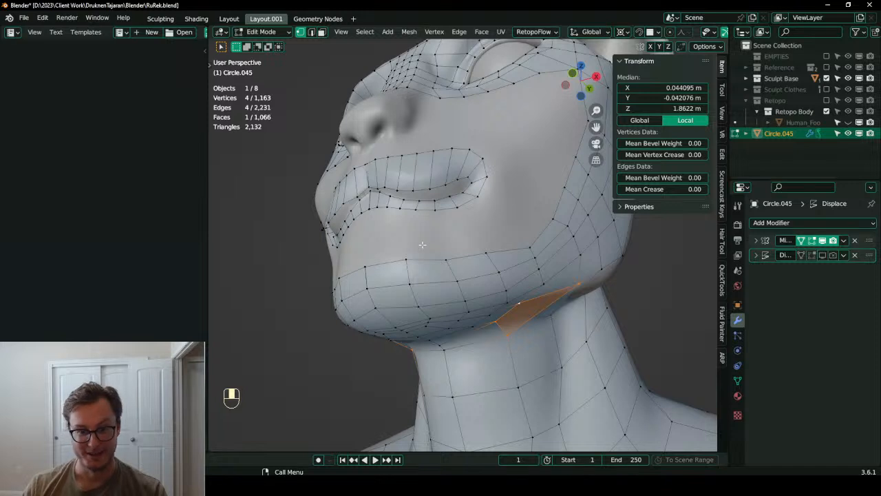
key(2)
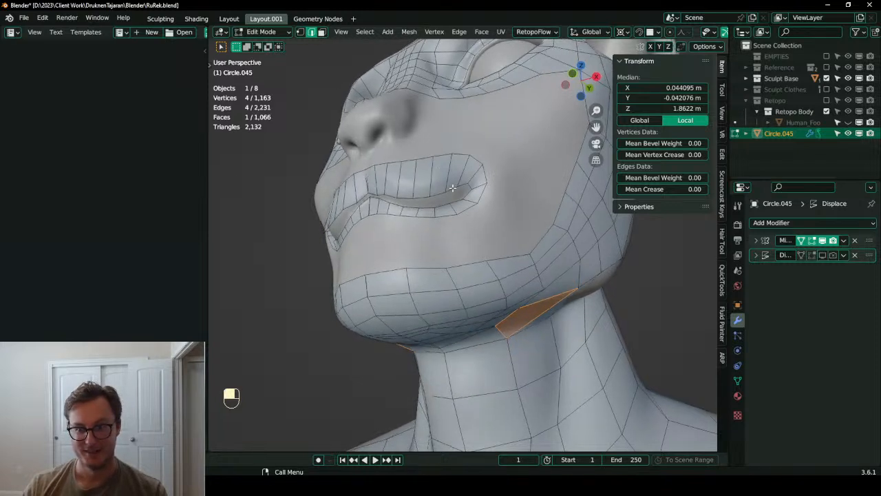
scroll(464, 196, up, 2)
middle_drag(464, 196, 462, 199)
click(343, 205)
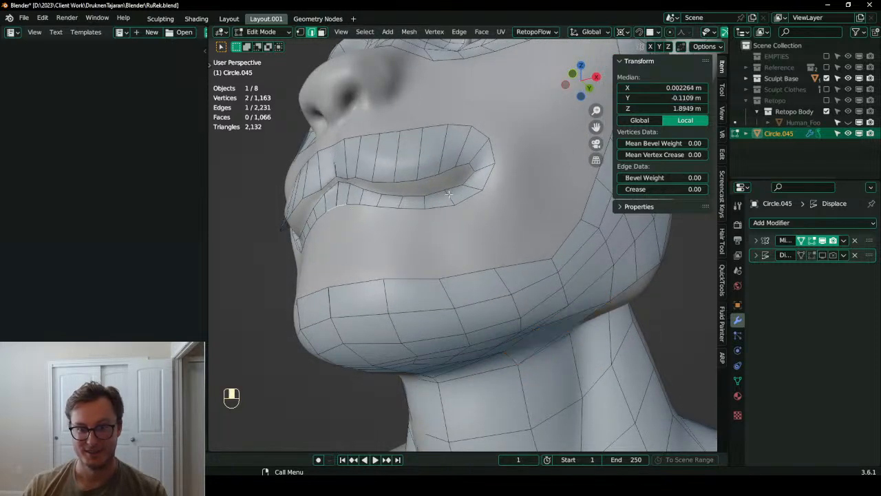
ctrl+click(499, 179)
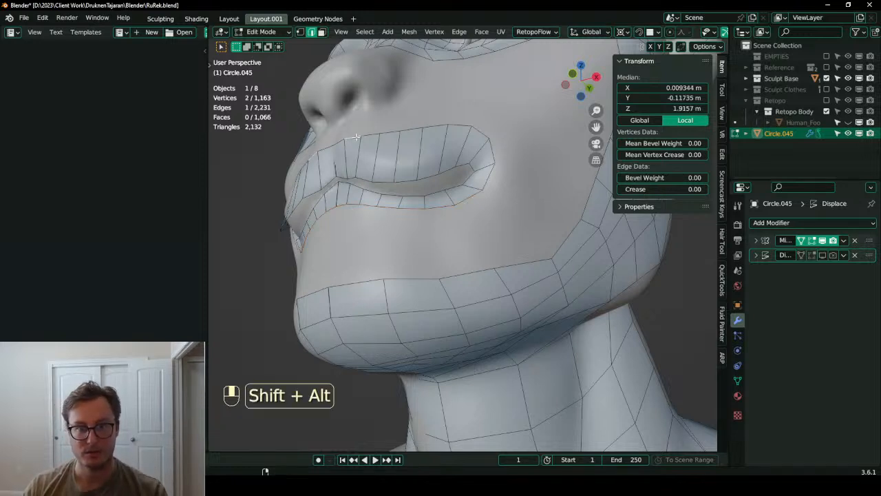
alt+shift+click(354, 135)
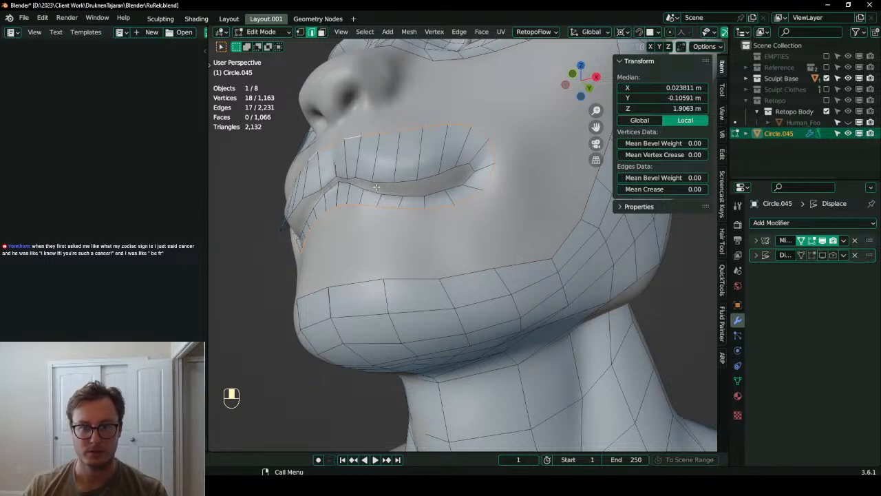
key(x)
click(424, 218)
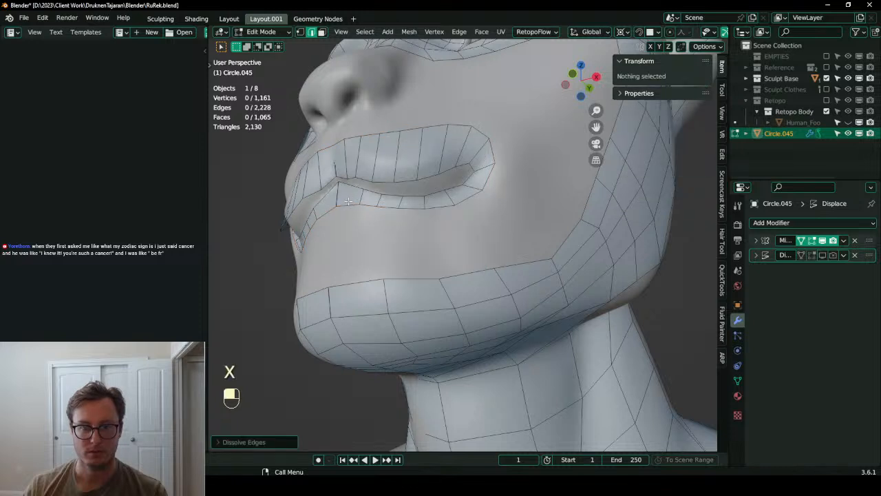
- Try bridging the lower lip's outer border to the upper border of the chin and jaw faces, and save the file
click(348, 202)
ctrl+click(488, 179)
alt+shift+click(492, 152)
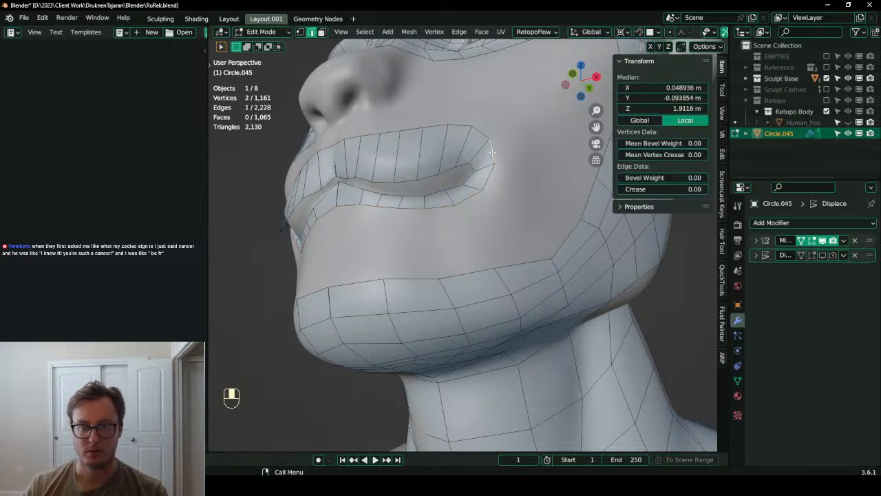
shift+click(497, 179)
click(497, 177)
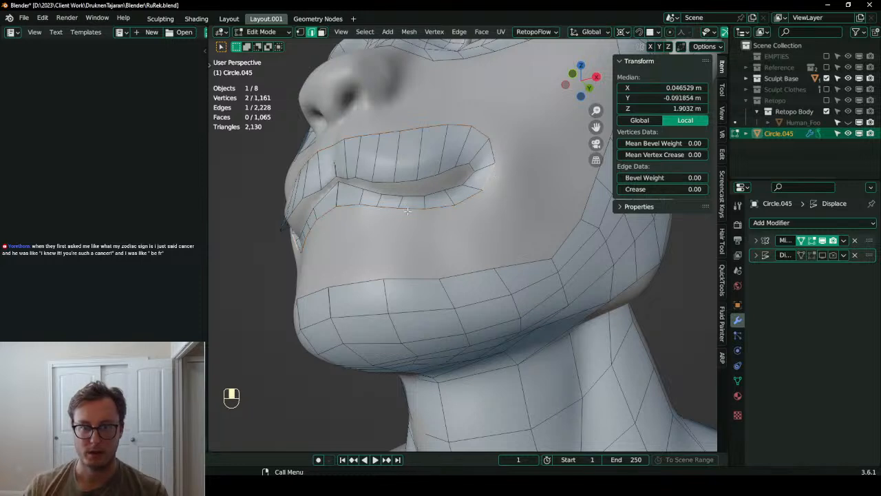
ctrl+click(357, 205)
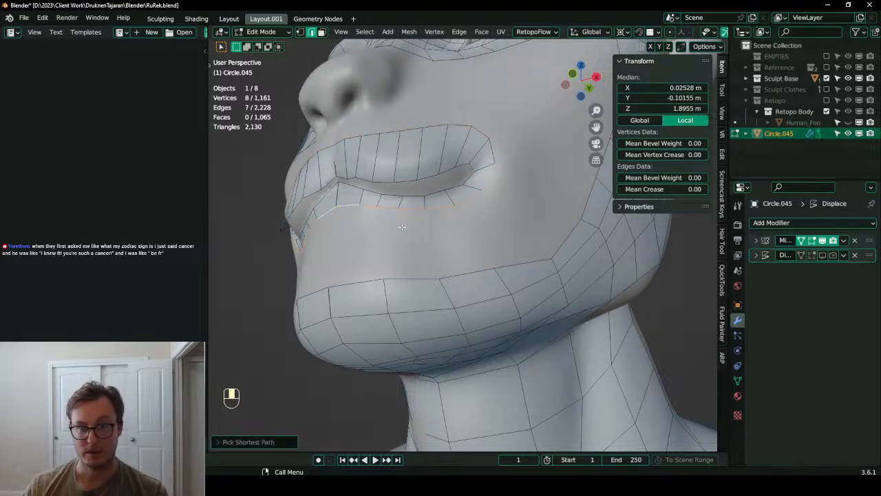
shift+click(356, 284)
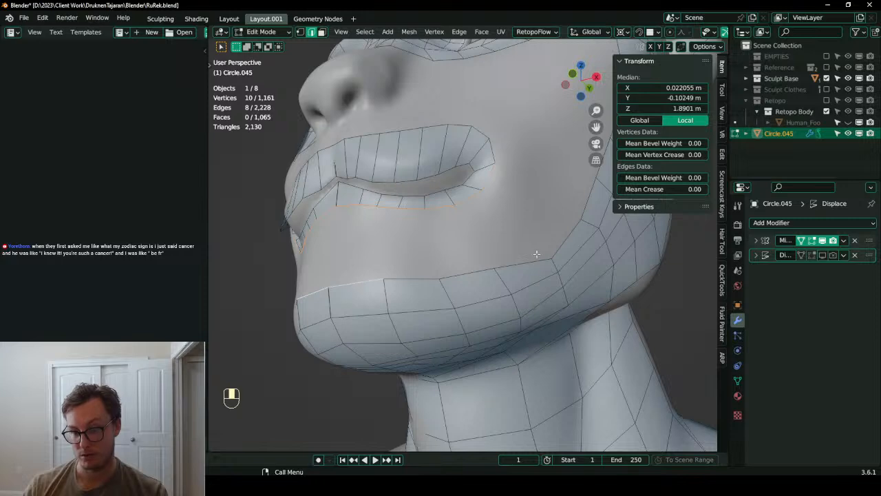
ctrl+click(583, 215)
shift+middle_drag(511, 239, 497, 240)
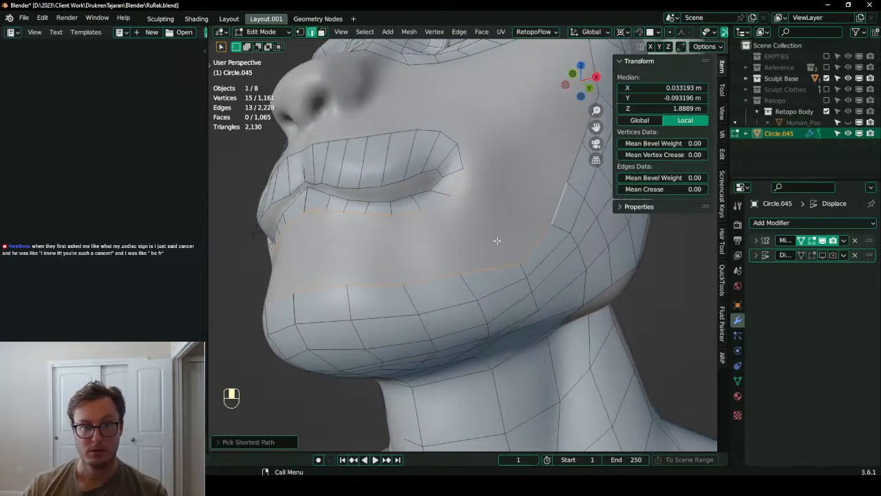
shift+click(568, 195)
key(q)
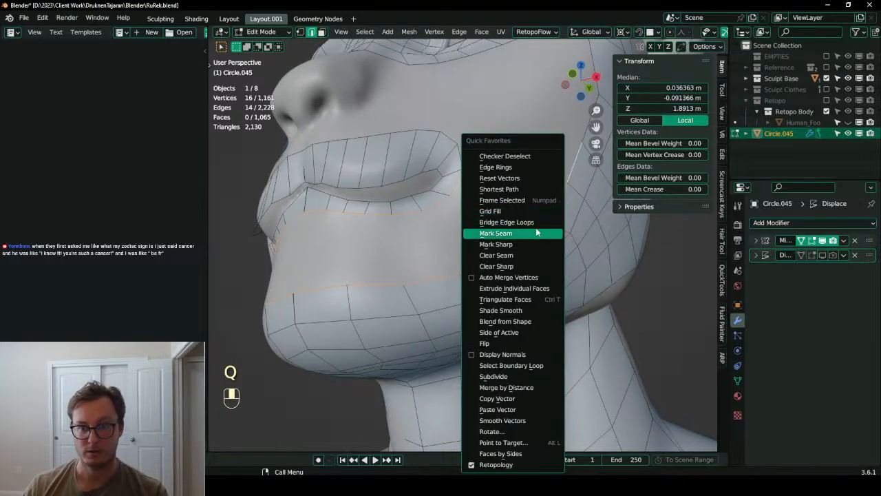
click(522, 221)
middle_drag(522, 227, 474, 219)
key(ctrl+s)
key(ctrl+s)
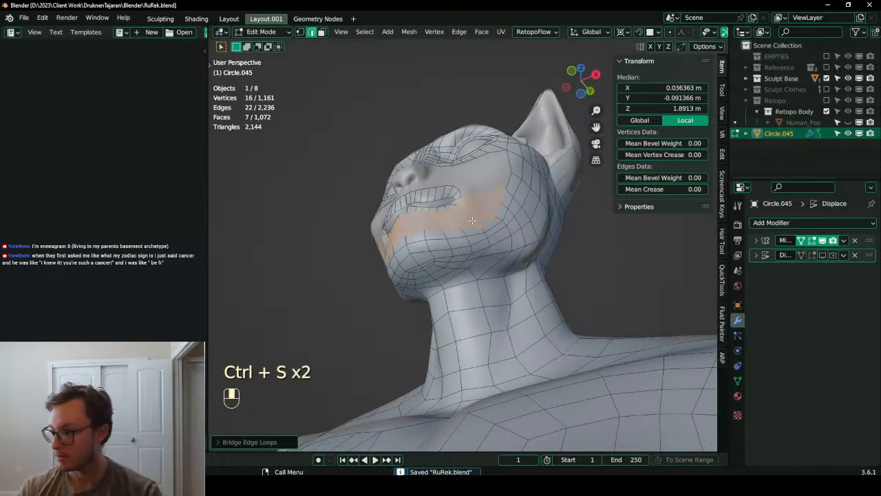
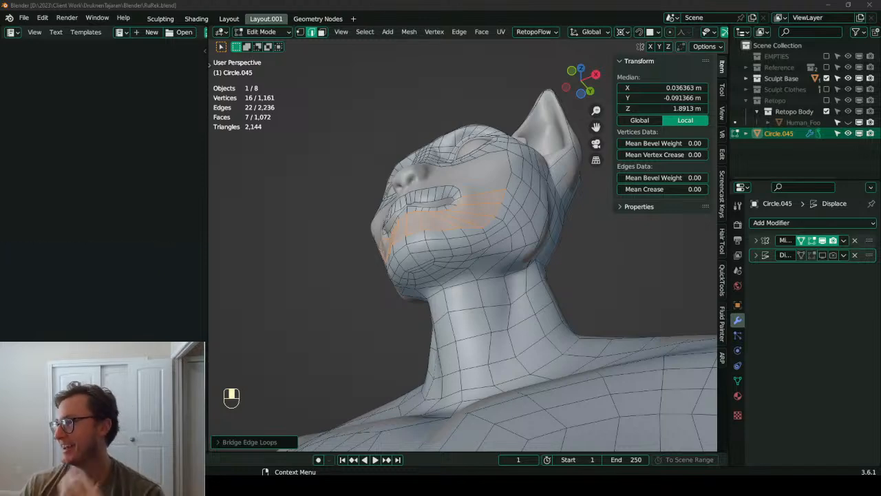
- Undo the bridge between the lower lip and the jaw
mouse_move(534, 274)
middle_down()
mouse_move(516, 290)
mouse_move(533, 301)
mouse_move(525, 274)
middle_up()
key(ctrl+r)
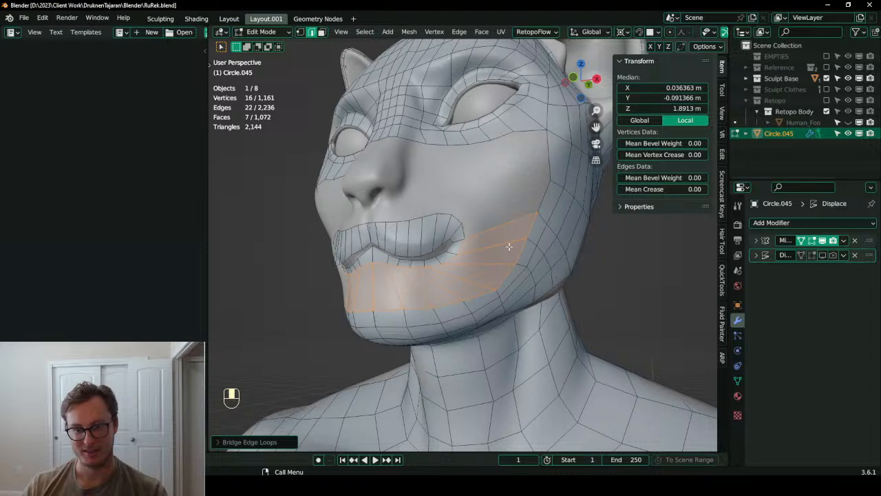
mouse_move(485, 232)
middle_down()
mouse_move(477, 249)
mouse_move(473, 238)
middle_up()
key(ctrl+z)
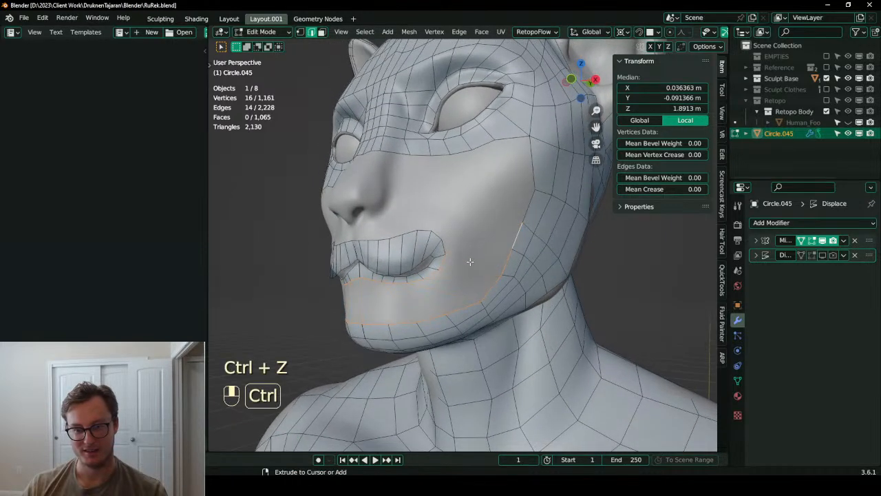
middle_drag(468, 270, 479, 263)
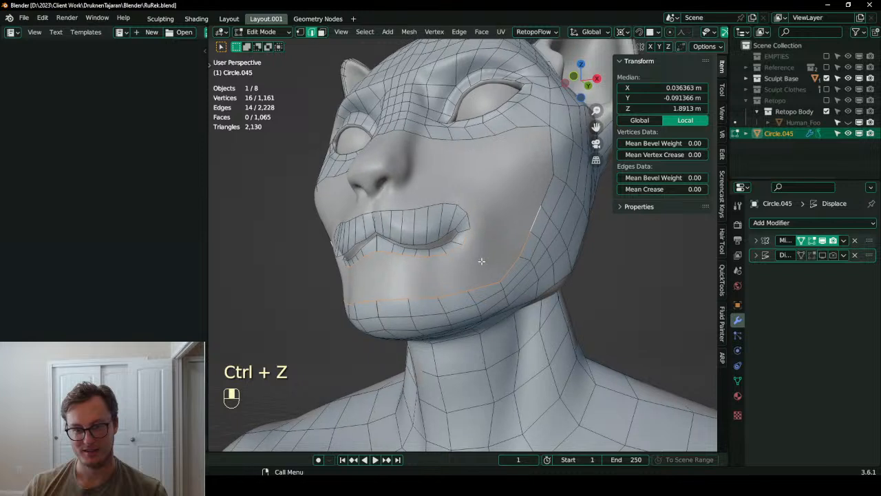
- Enable snapping and move the upper lip's outer border edges up over the surface toward the base of the nose
click(376, 210)
ctrl+click(442, 207)
key(shift+Tab)
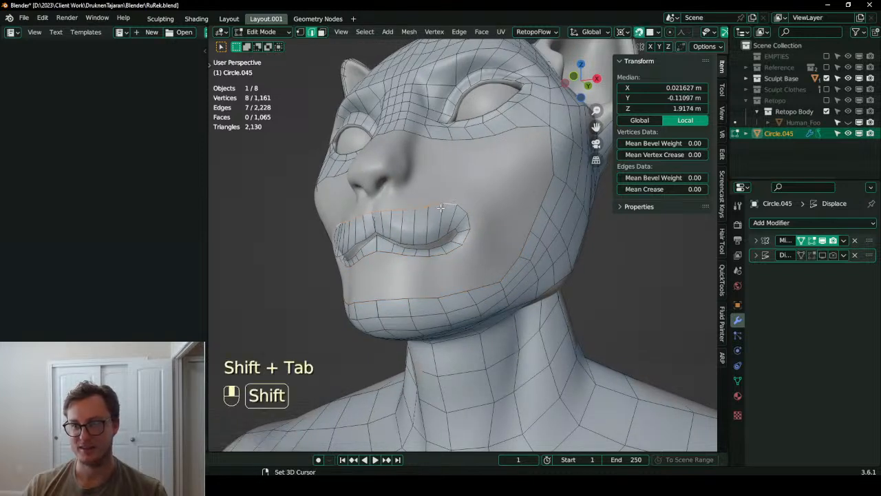
key(g)
click(470, 206)
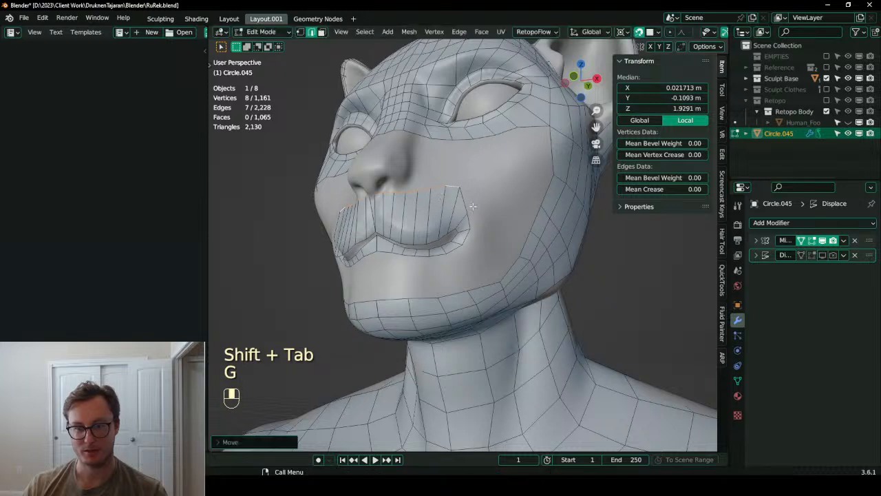
- Move the lower lip's outer border edges down over the surface toward the chin
ctrl+click(467, 250)
key(g)
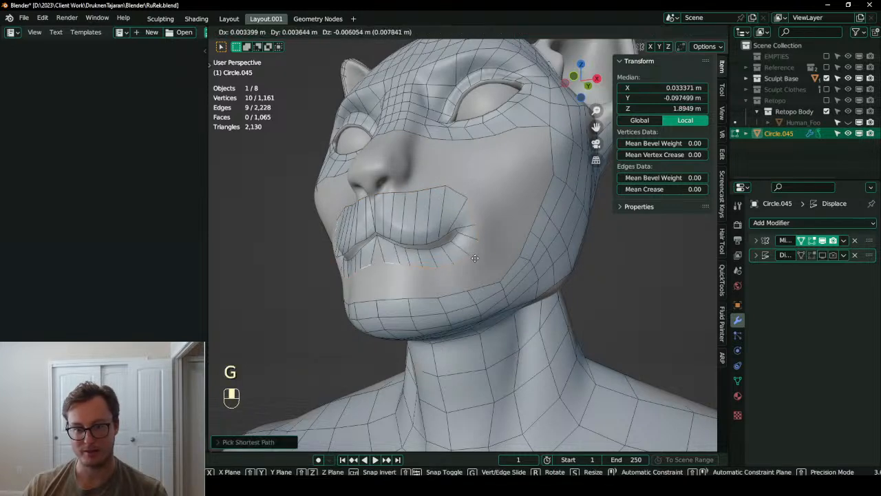
click(473, 277)
- Pull the outer border edges around the mouth corner outward across the cheek toward the jaw faces
key(g)
key(g)
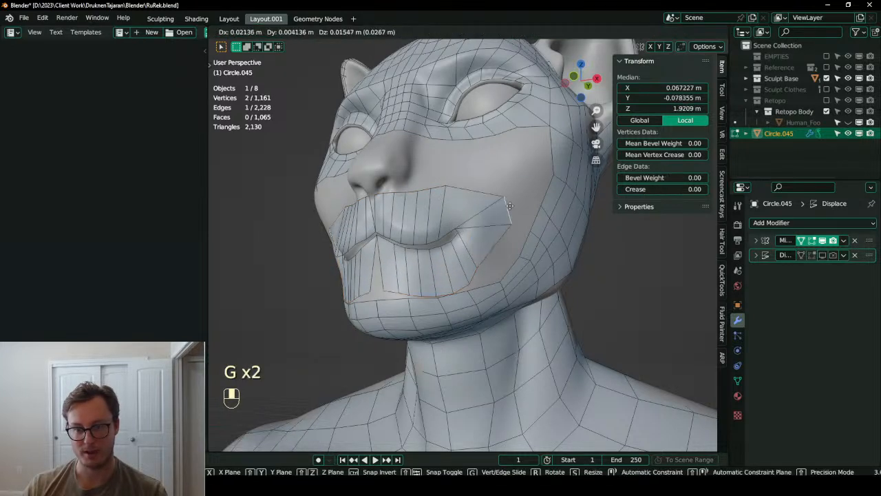
click(471, 297)
click(479, 272)
key(g)
click(474, 196)
key(g)
click(507, 237)
- Select the whole outer border of the mouth faces and even it out with LoopTools Space and Relax
alt+shift+click(506, 235)
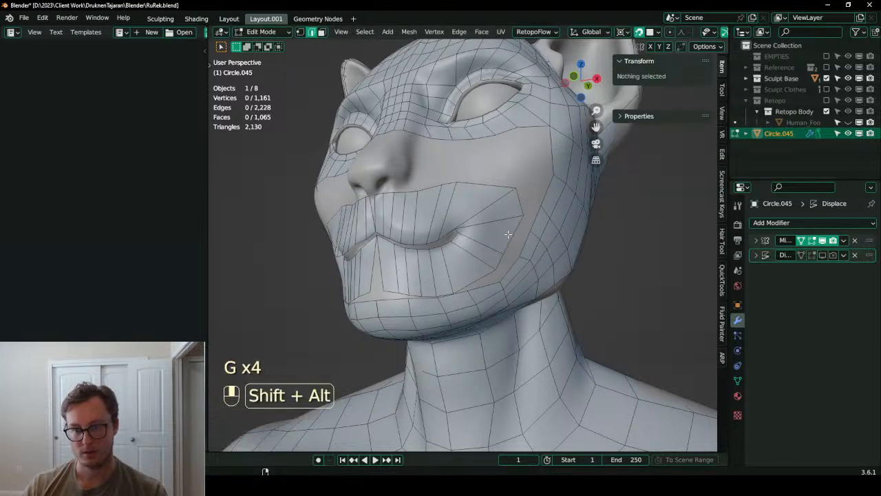
click(722, 153)
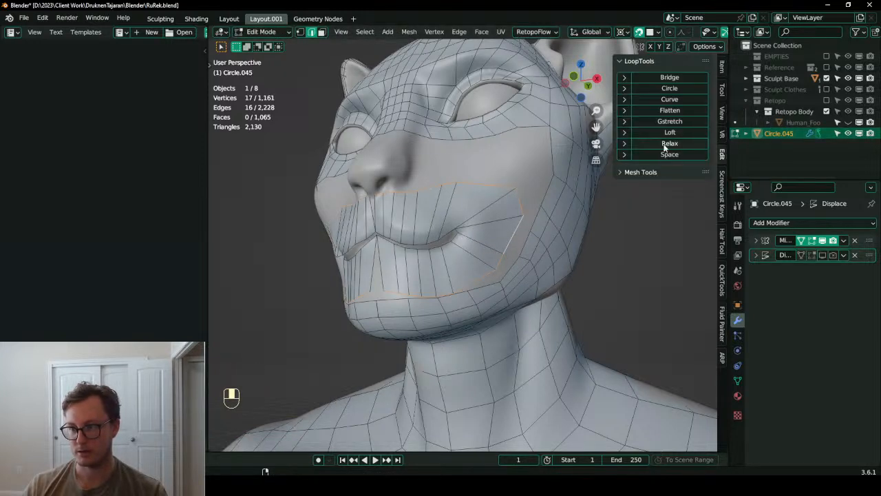
key(ctrl+z)
key(ctrl+z)
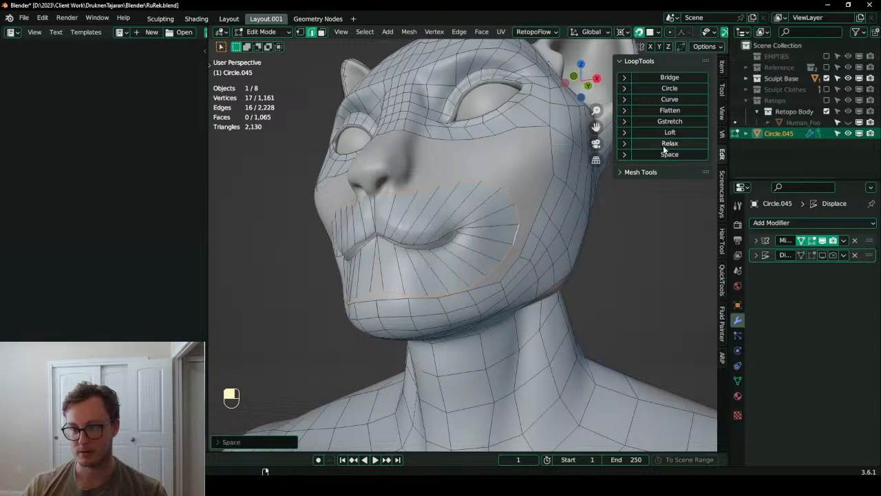
key(ctrl+z)
click(645, 143)
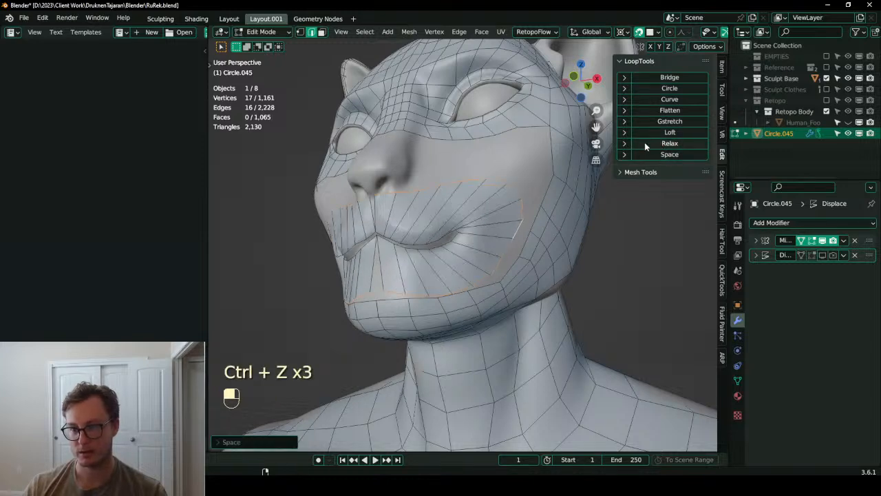
- Bridge the lower mouth border with the jaw border from the chin centre to the cheek, with Merge enabled
middle_drag(496, 272, 518, 215)
click(392, 301)
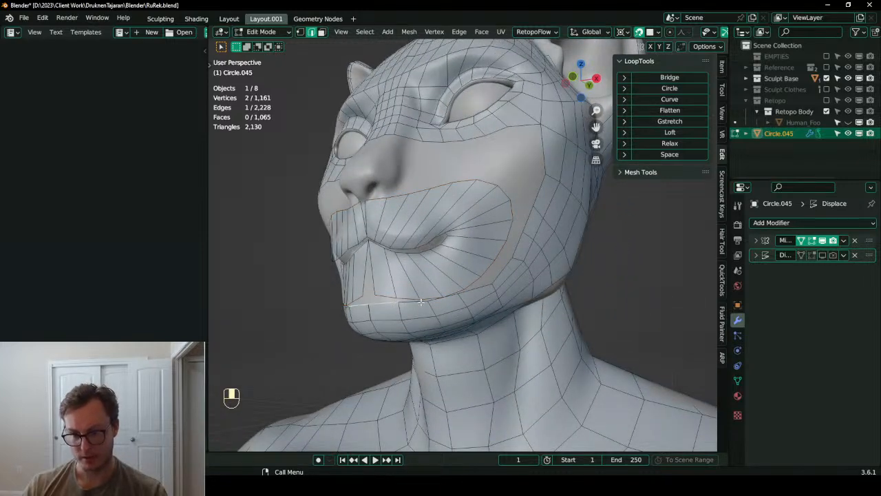
ctrl+click(531, 212)
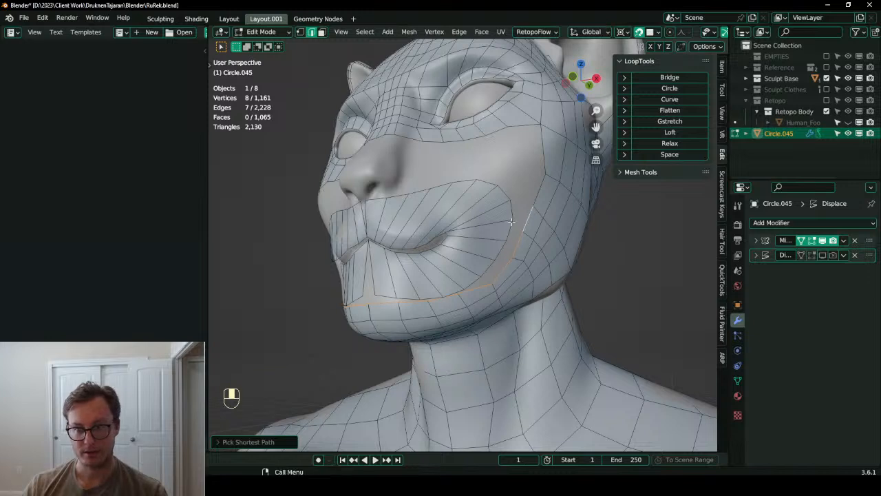
shift+click(510, 228)
scroll(494, 250, up, 1)
key(ctrl+z)
shift+click(512, 251)
ctrl+click(384, 306)
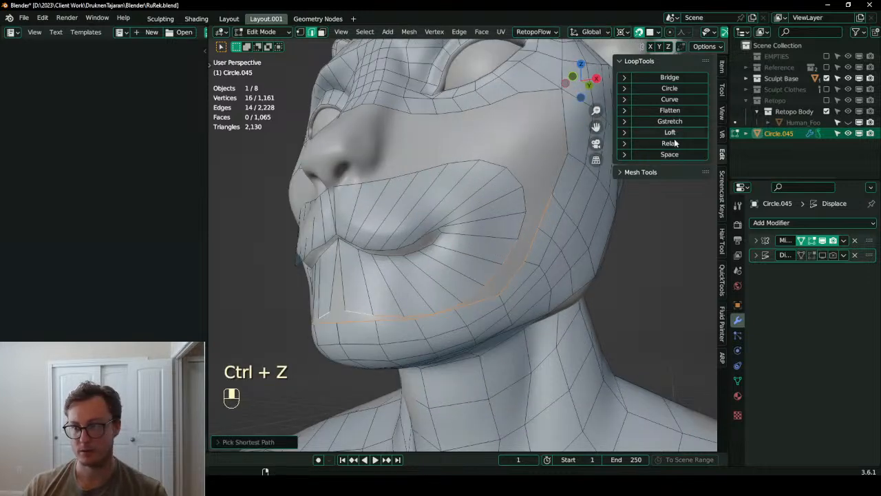
key(q)
click(428, 230)
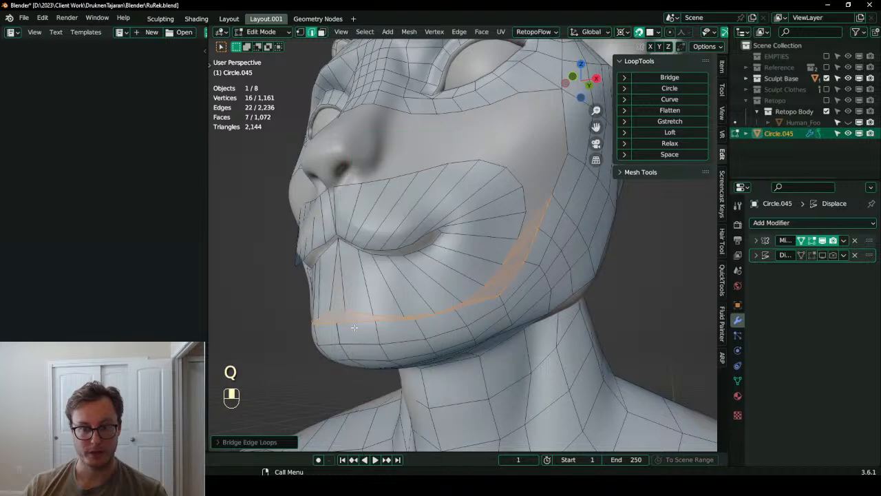
click(240, 444)
click(279, 355)
middle_drag(551, 209, 534, 238)
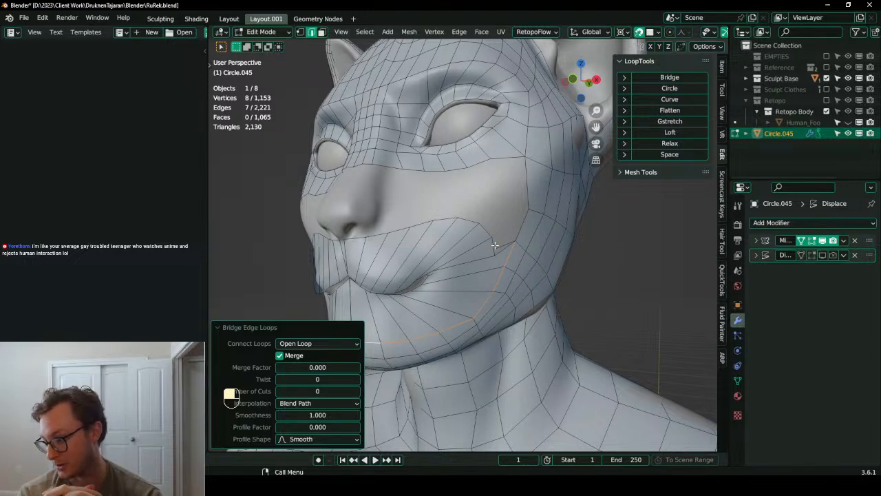
click(247, 329)
scroll(386, 296, down, 5)
middle_drag(407, 289, 461, 279)
scroll(470, 266, up, 6)
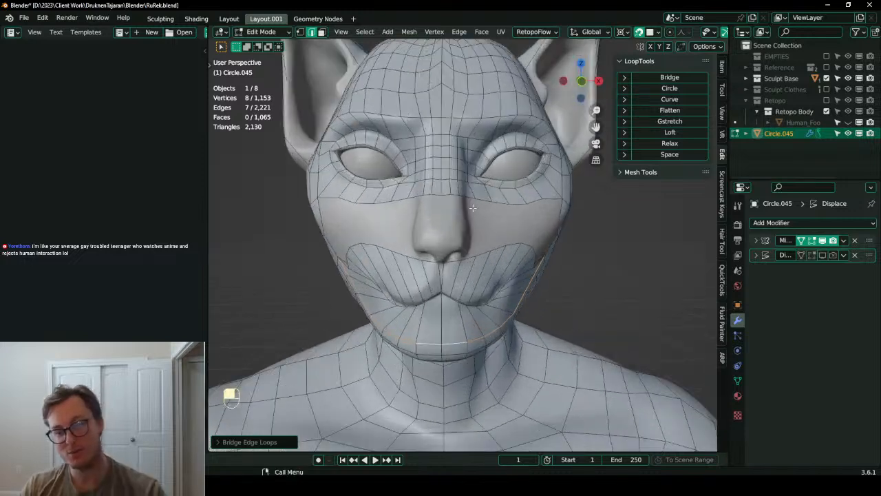
click(303, 19)
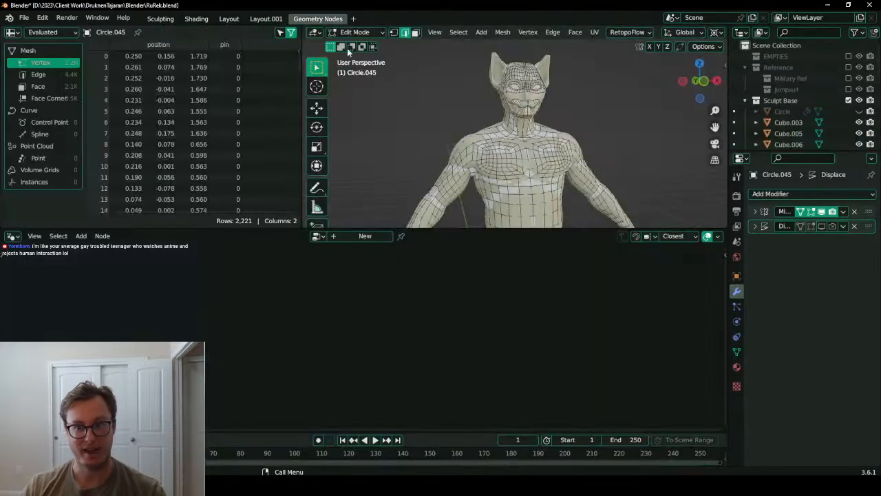
click(228, 19)
middle_drag(322, 188, 354, 217)
scroll(354, 216, up, 2)
click(255, 21)
- In vertex selection, set the X coordinate of the upper mouth border's innermost vertex below the nose to 0
scroll(452, 314, up, 8)
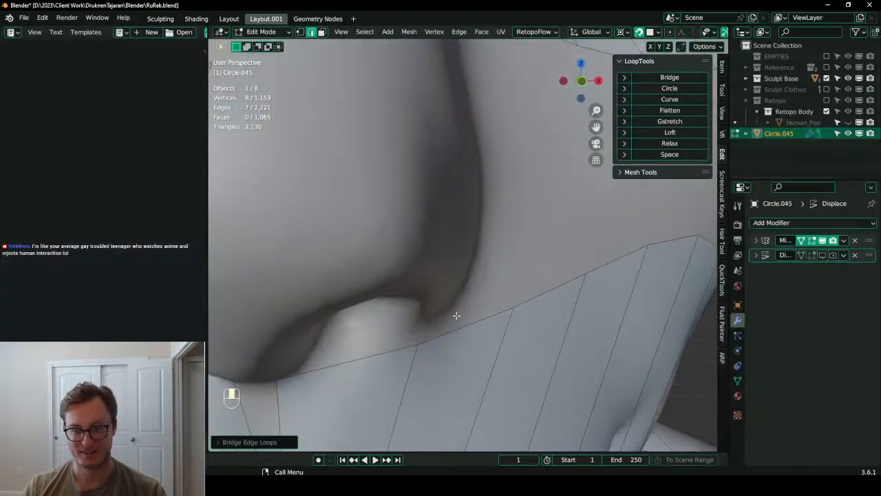
scroll(452, 314, down, 3)
shift+middle_drag(453, 314, 384, 170)
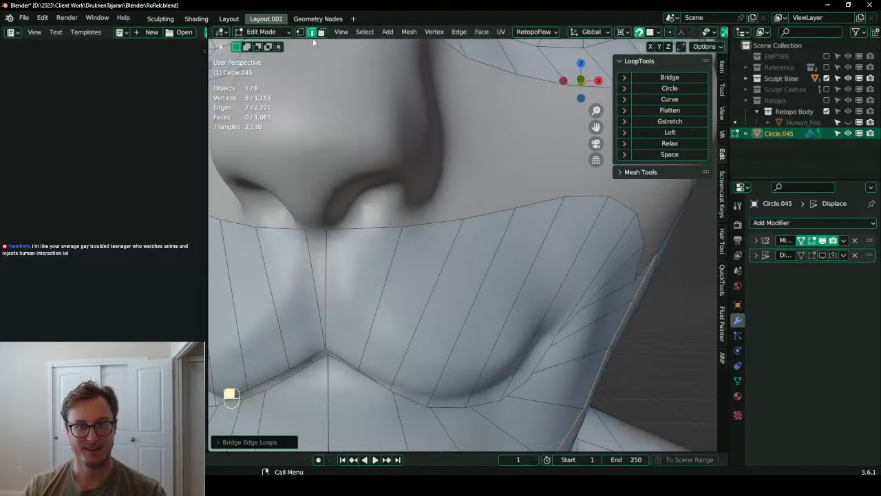
click(301, 33)
shift+middle_drag(389, 183, 431, 197)
scroll(413, 214, down, 2)
click(392, 243)
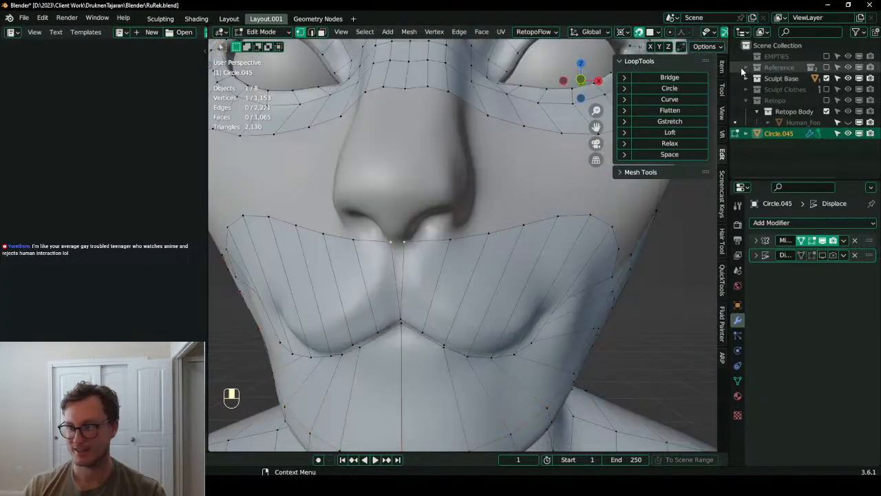
click(721, 66)
double_click(672, 86)
text(0)
key(Return)
middle_drag(480, 238, 454, 240)
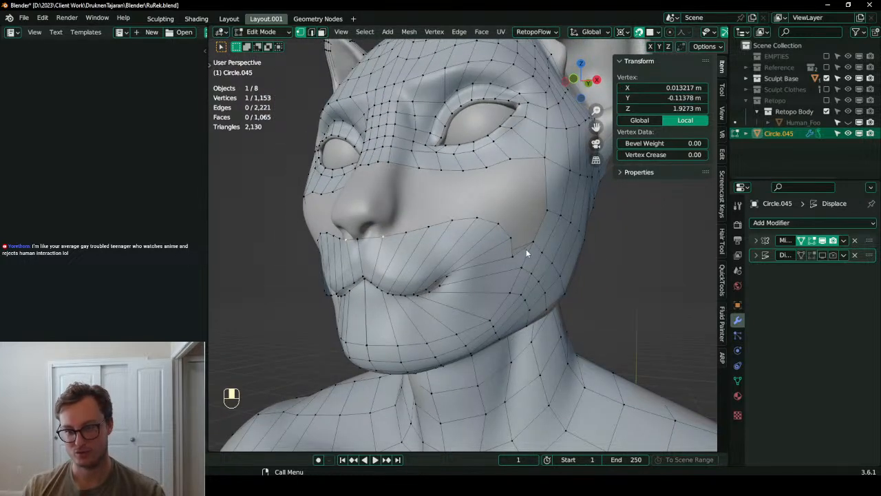
- Even out the upper mouth border from the cheek corner to the centre below the nose with LoopTools Space and Relax
click(512, 238)
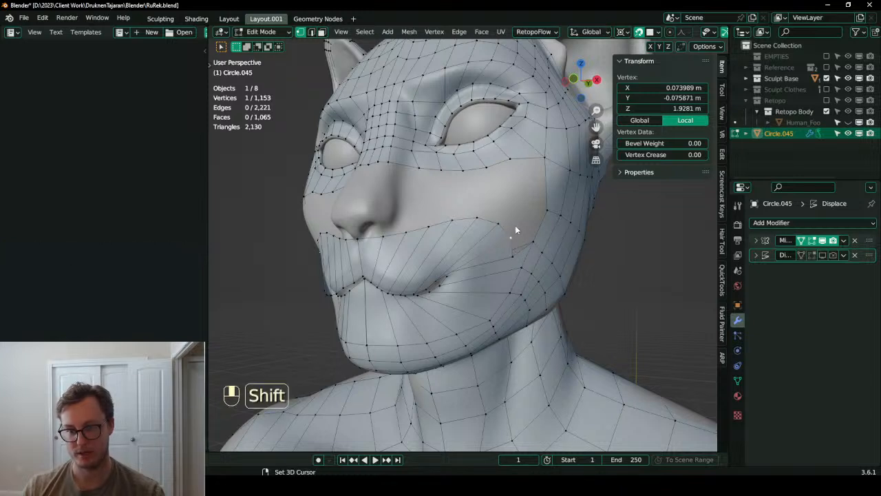
key(g)
click(512, 242)
click(513, 255)
shift+click(548, 210)
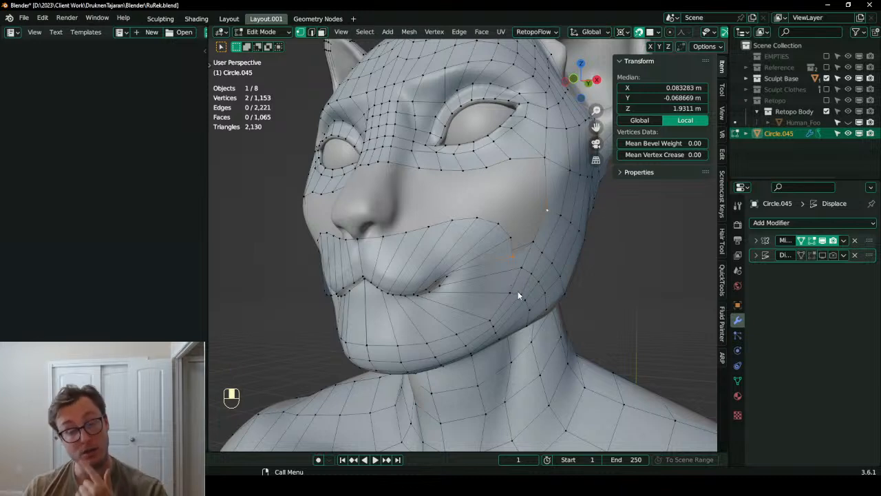
click(532, 242)
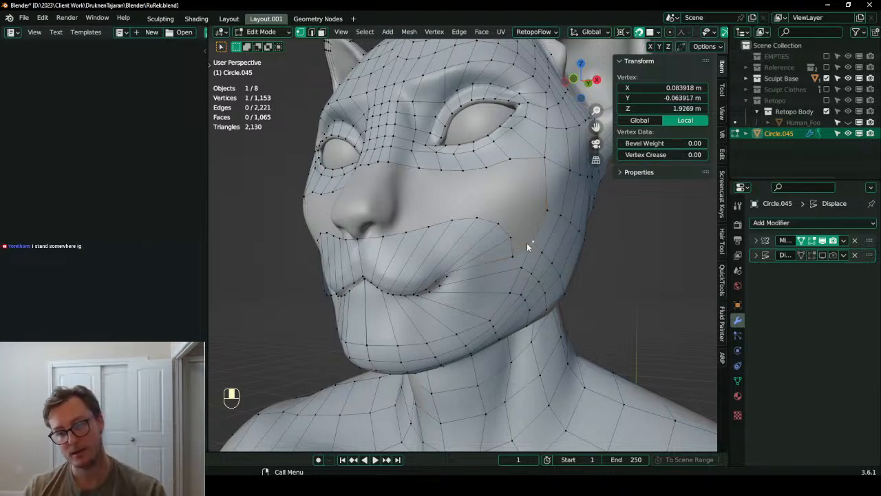
ctrl+click(362, 240)
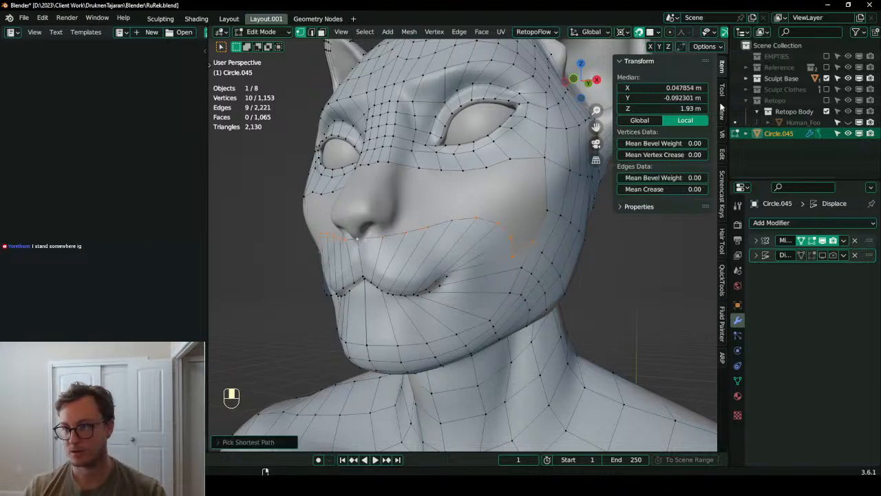
click(723, 153)
click(655, 144)
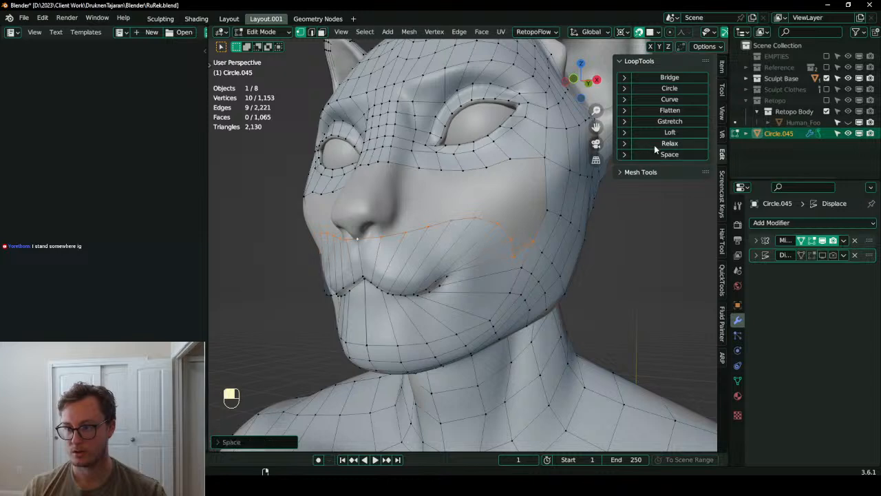
click(655, 144)
click(660, 145)
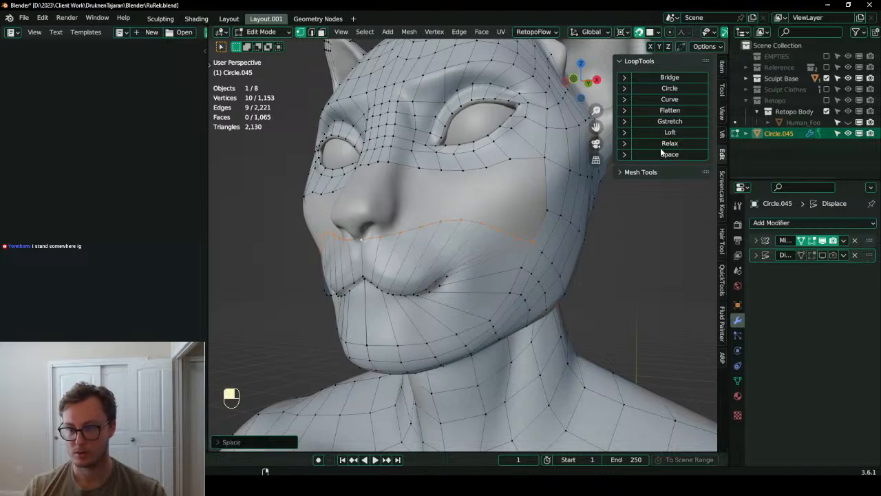
click(661, 146)
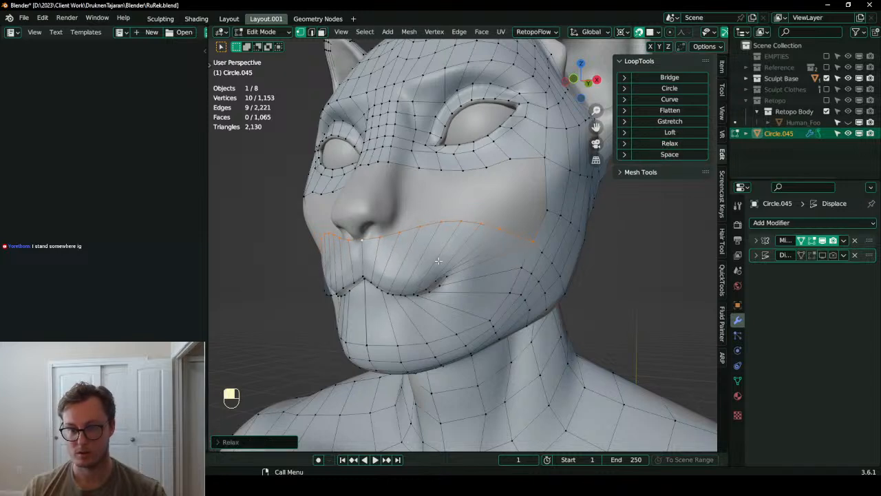
scroll(447, 259, down, 2)
middle_drag(457, 259, 457, 281)
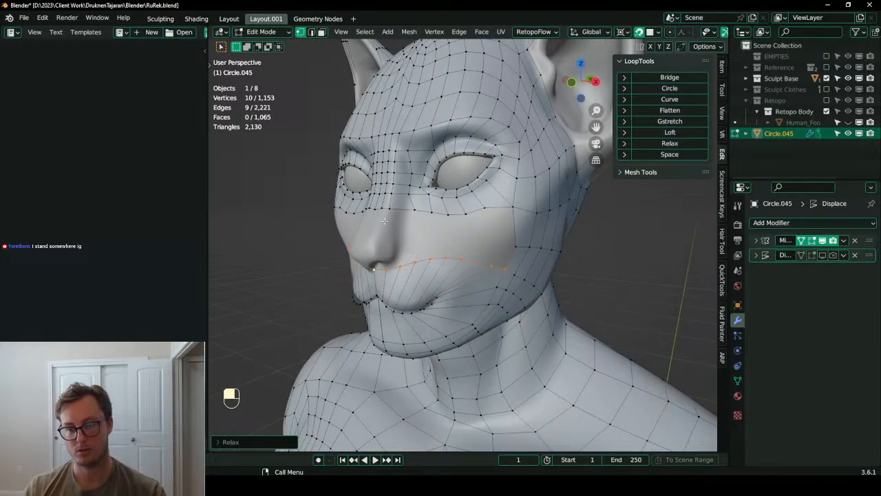
click(314, 33)
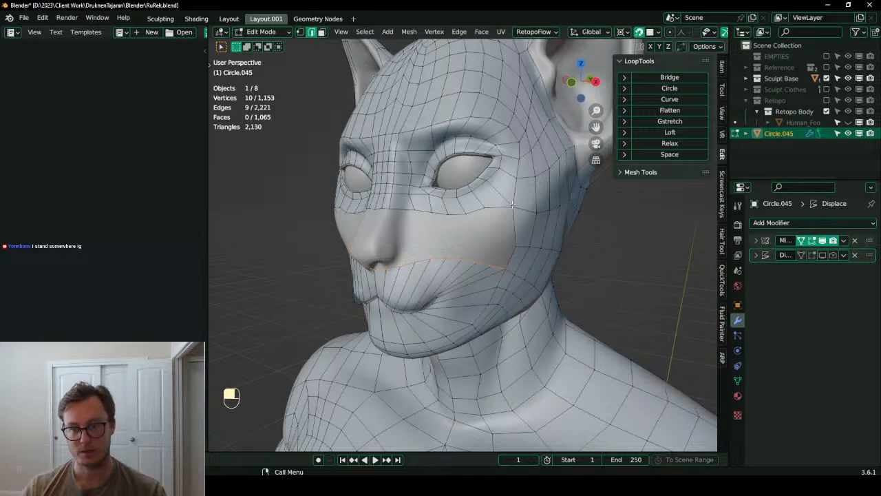
alt+shift+click(518, 205)
key(q)
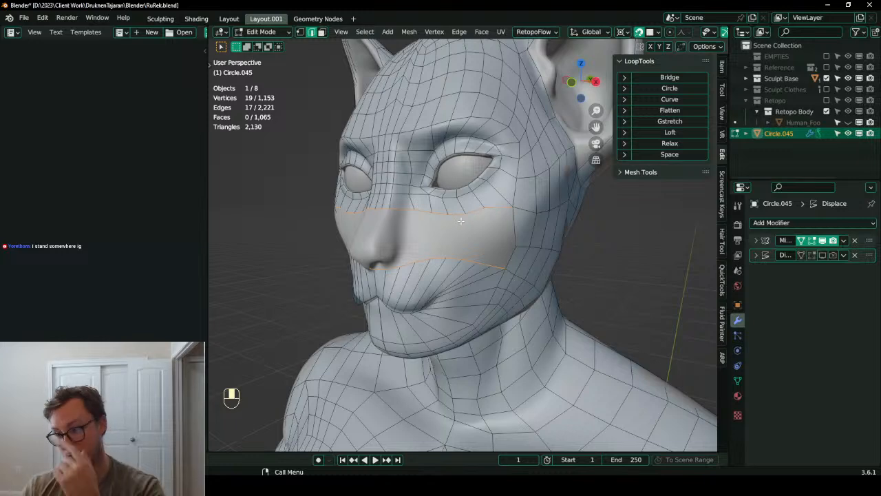
scroll(428, 210, up, 2)
middle_drag(428, 210, 445, 259)
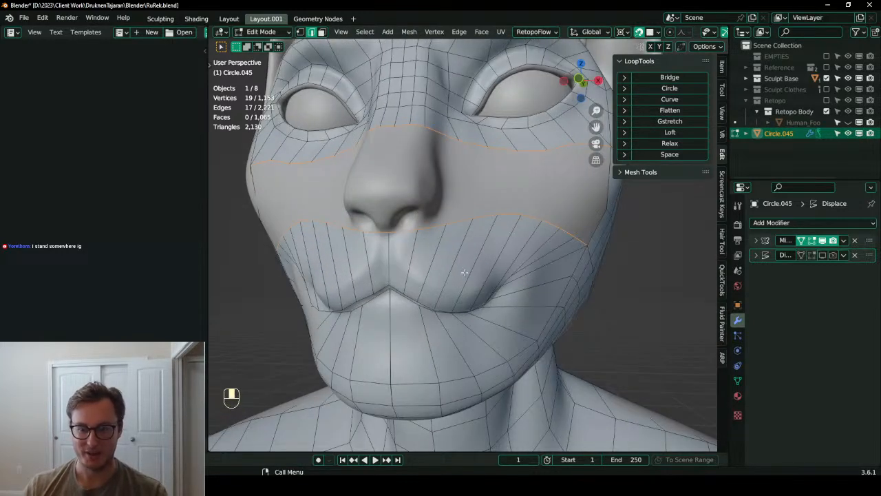
mouse_move(493, 251)
middle_down()
mouse_move(385, 255)
mouse_move(488, 264)
middle_up()
- From the front view, cut an edge loop through the faces around the mouth and reposition it over the surface
key(KP_1)
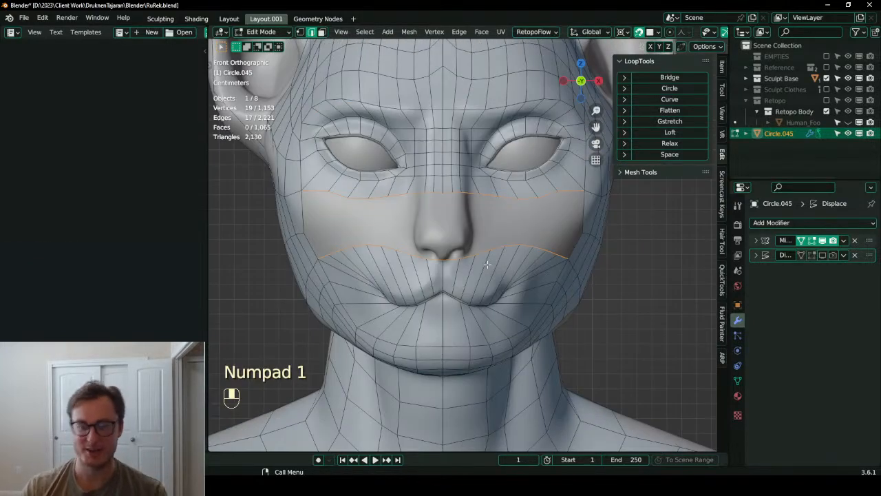
key(ctrl+r)
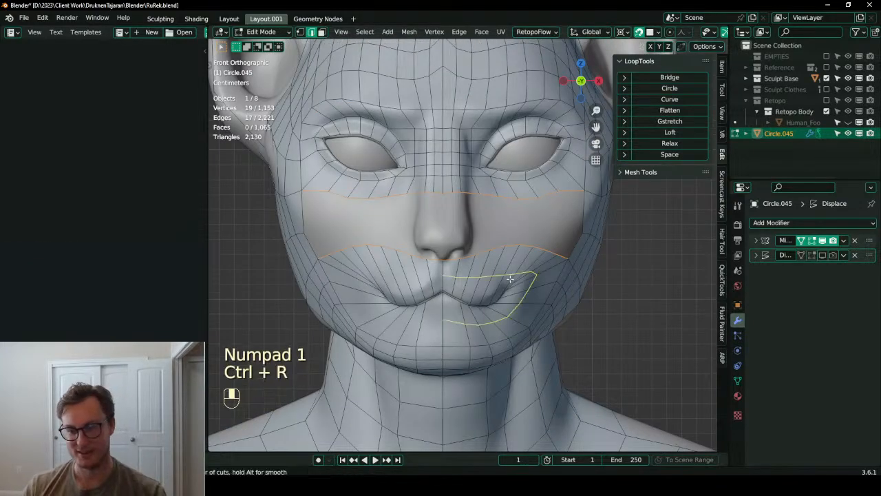
click(513, 279)
key(shift+Tab)
key(shift+Tab)
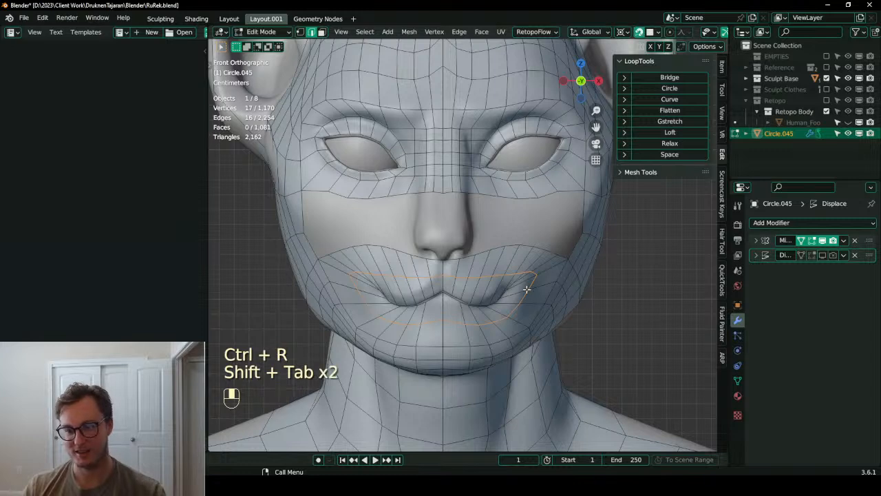
key(g)
click(526, 288)
key(g)
click(501, 296)
- Cut another edge loop around the mouth closer to the lips and shift it slightly toward them
key(ctrl+r)
double_click(482, 296)
key(g)
click(478, 292)
middle_drag(506, 292, 486, 276)
scroll(485, 276, up, 7)
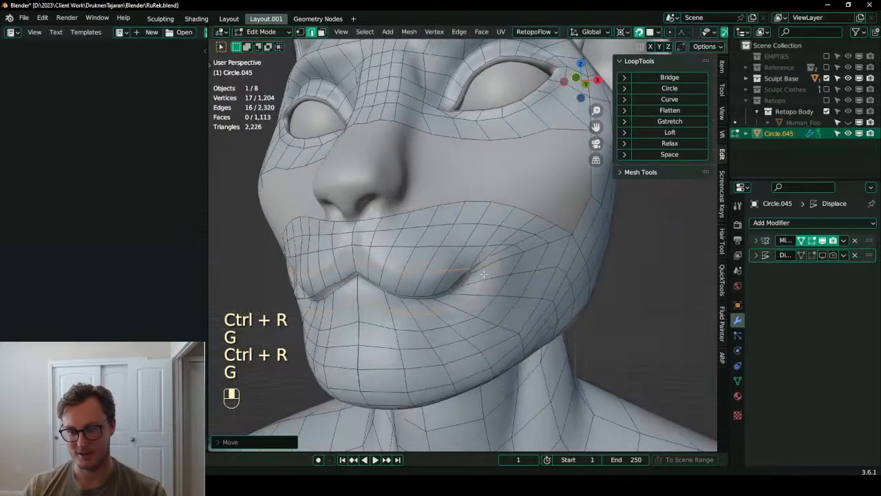
- Examine the new edge loops around the lips, mouth corner and cheek from several angles
scroll(488, 280, down, 3)
scroll(469, 302, up, 3)
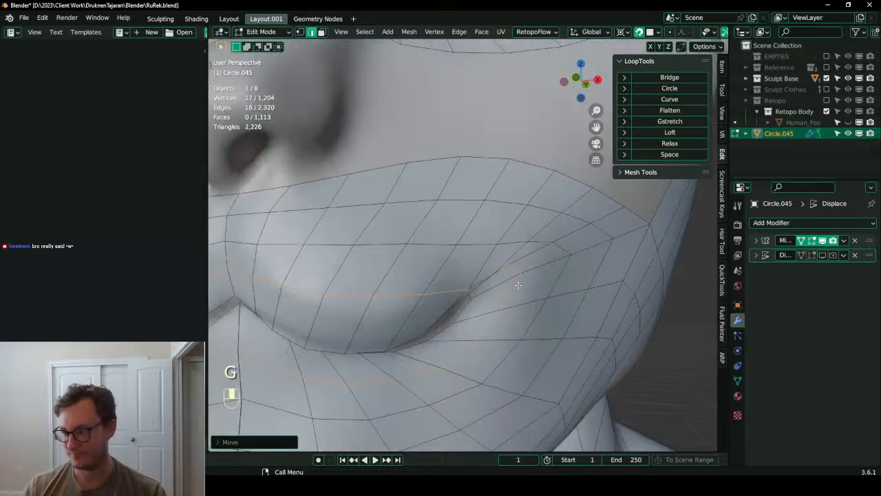
scroll(511, 288, down, 5)
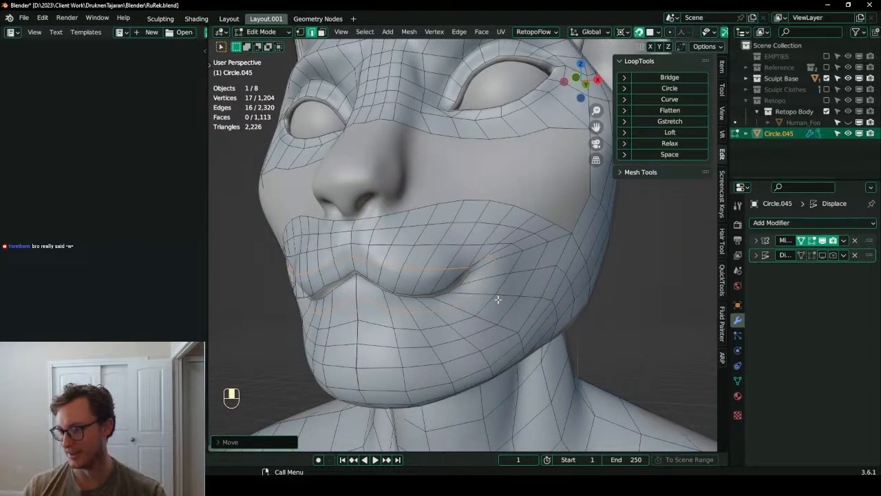
scroll(496, 295, down, 5)
scroll(471, 241, up, 3)
middle_drag(462, 208, 467, 229)
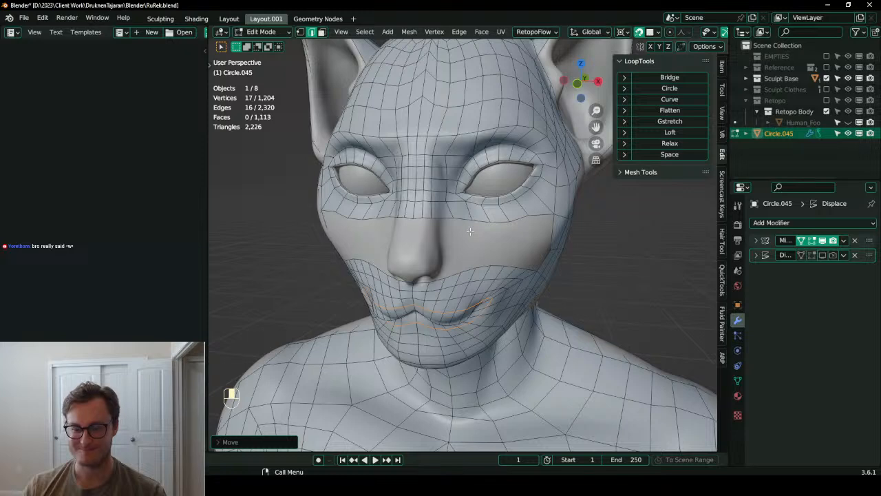
middle_drag(473, 233, 460, 218)
scroll(485, 239, up, 1)
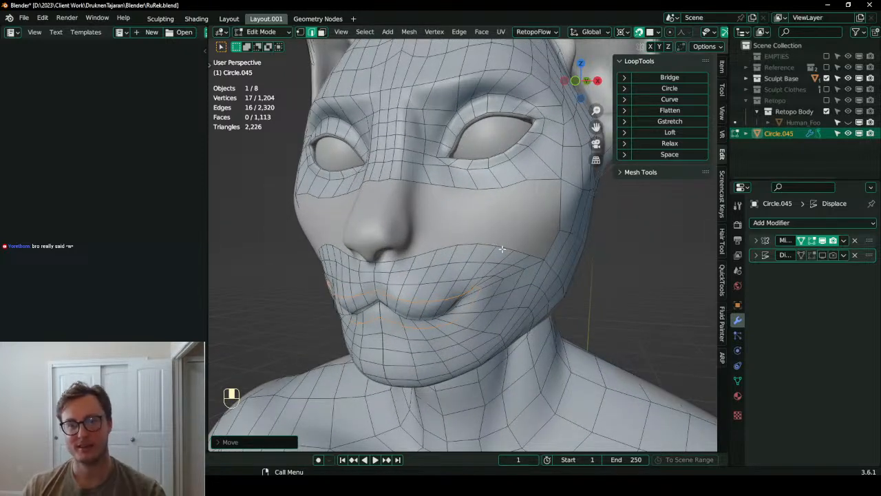
middle_drag(502, 249, 508, 264)
- Compare the edge counts of the upper mouth border and the under-eye border by selecting each from cheek to centre line
click(539, 256)
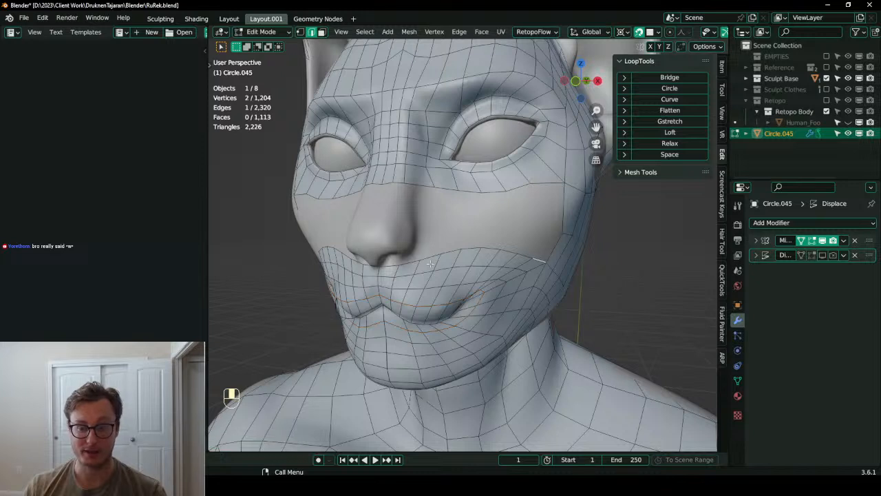
ctrl+click(392, 266)
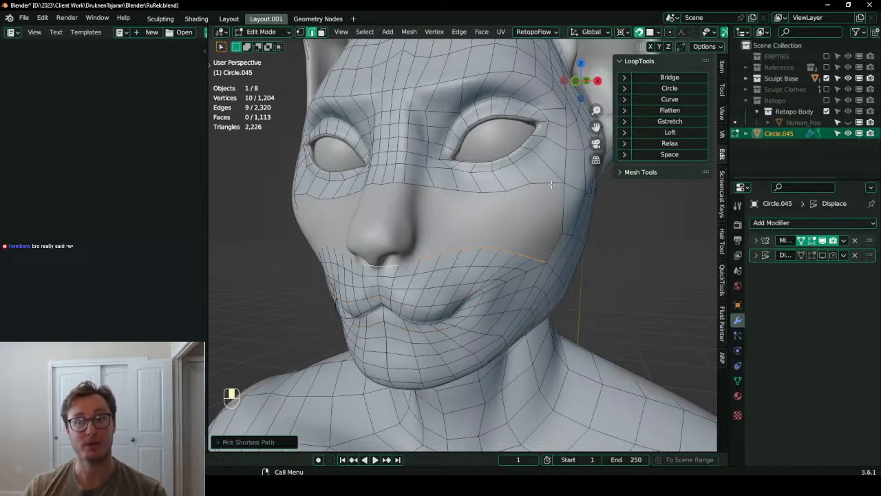
shift+click(548, 184)
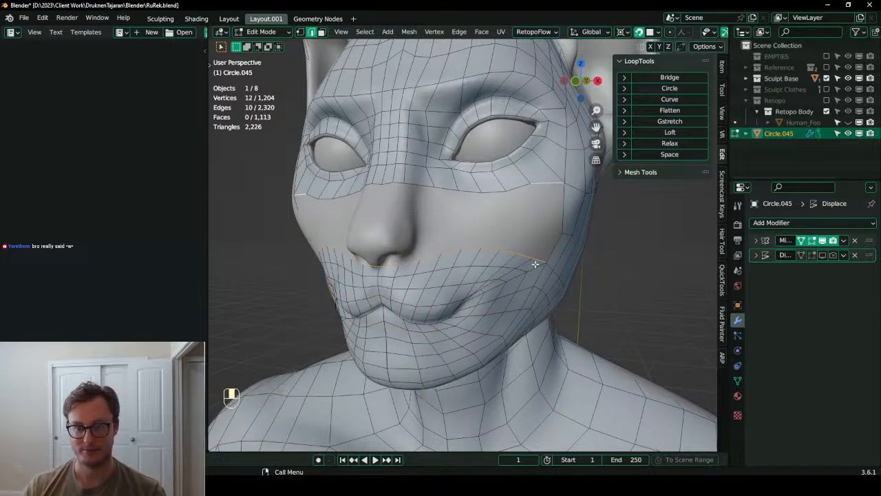
key(ctrl+z)
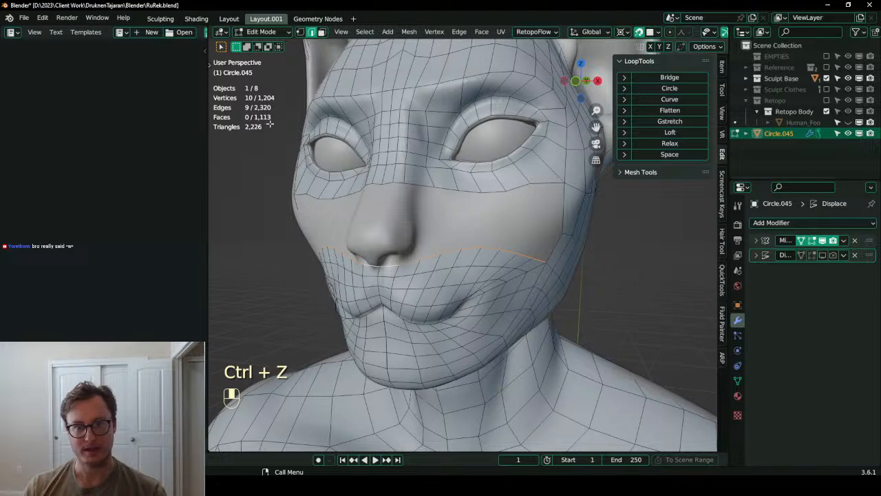
click(556, 187)
ctrl+click(391, 182)
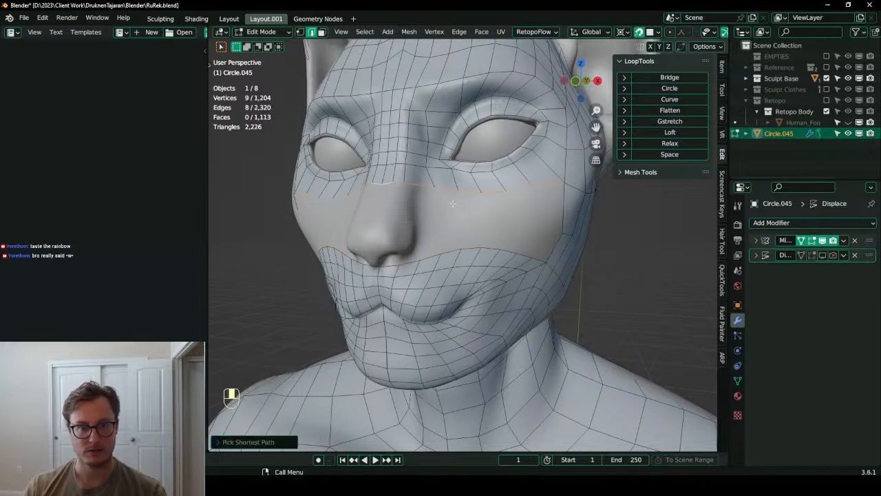
- Count the edges along the upper mouth border by selecting it from the cheek to the centre line and compare it with the under-eye border
middle_drag(437, 265, 447, 228)
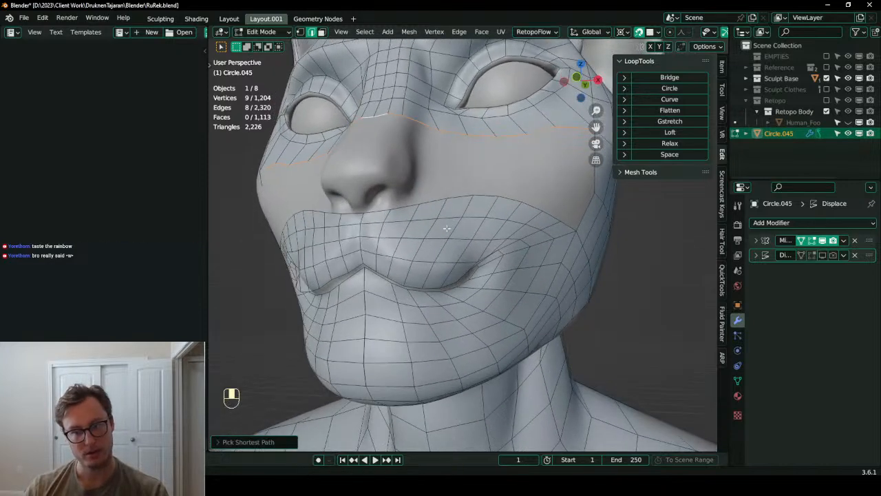
click(529, 315)
alt+shift+click(534, 310)
alt+shift+click(564, 225)
key(ctrl+z)
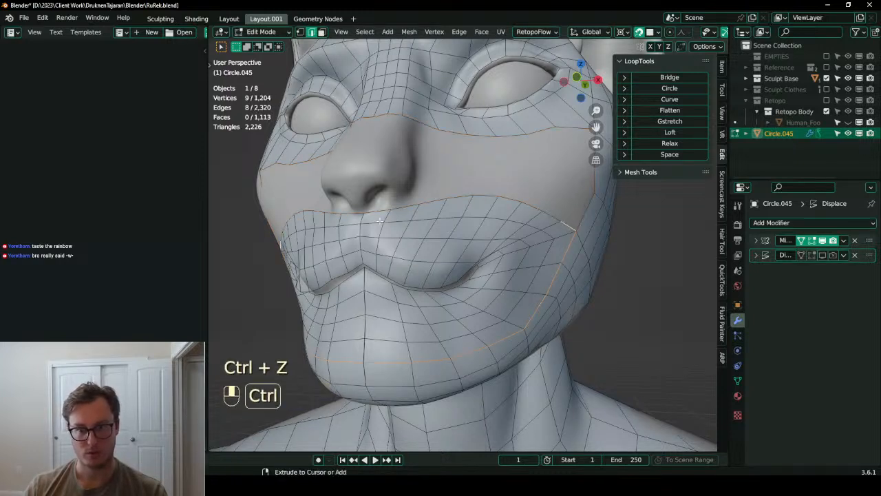
ctrl+click(388, 219)
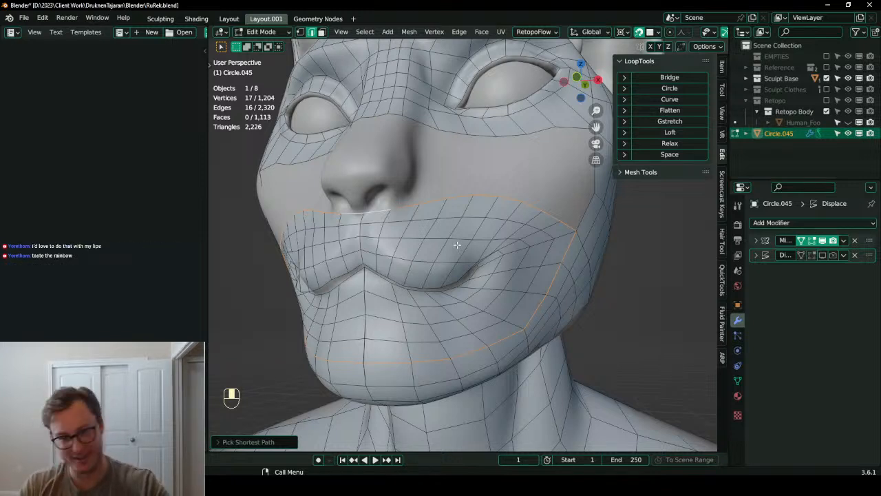
scroll(463, 242, down, 3)
scroll(467, 278, up, 3)
middle_drag(466, 240, 457, 280)
scroll(475, 295, down, 1)
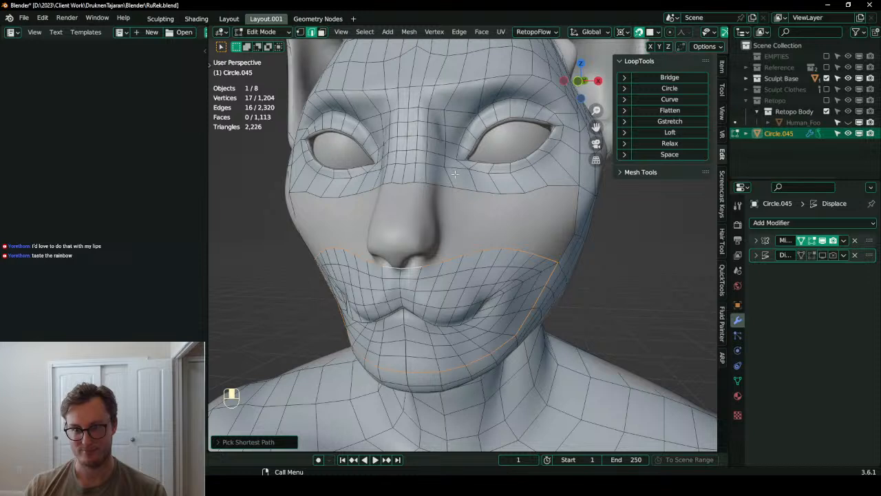
middle_drag(455, 174, 453, 183)
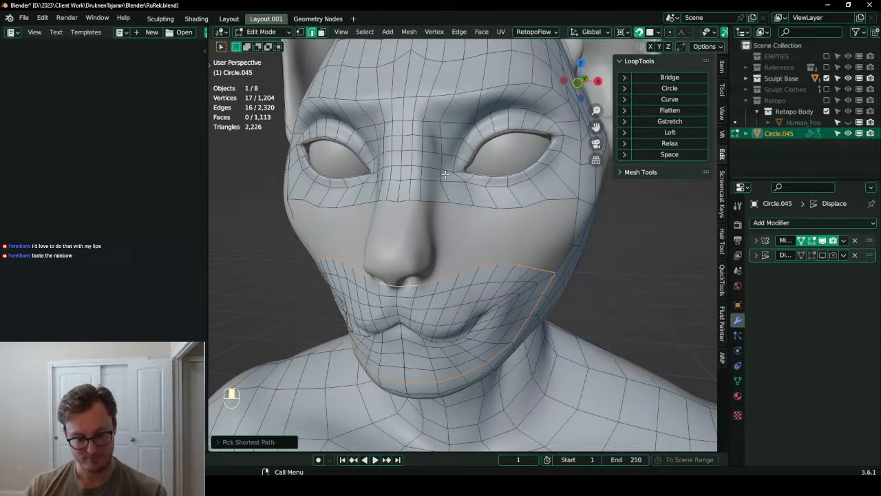
- Knife-cut from the centre line between the brows down the side of the nose to the under-eye border, and connect the cut's corner to the brow vertex
key(k)
click(404, 108)
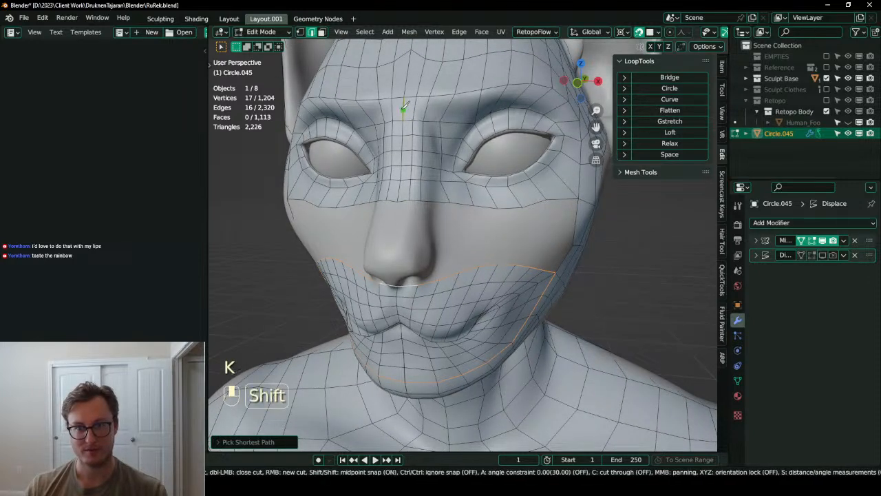
click(436, 110)
shift+click(435, 200)
key(Return)
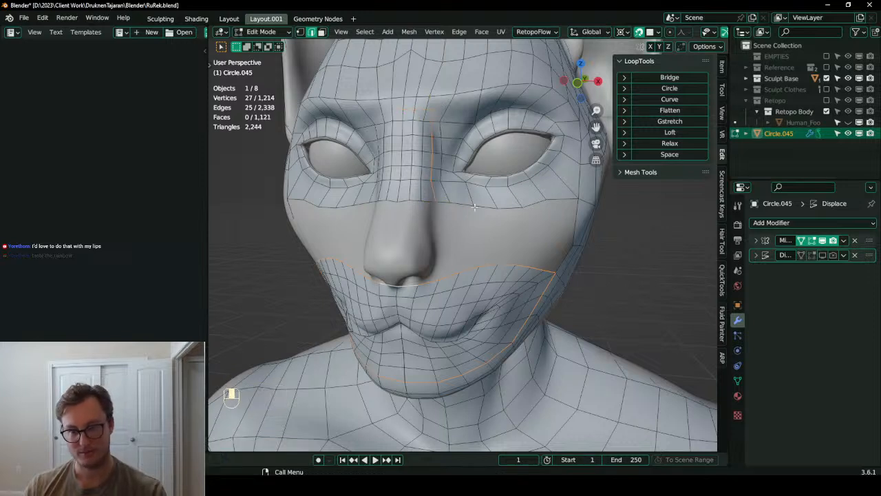
click(301, 33)
click(439, 113)
shift+click(455, 96)
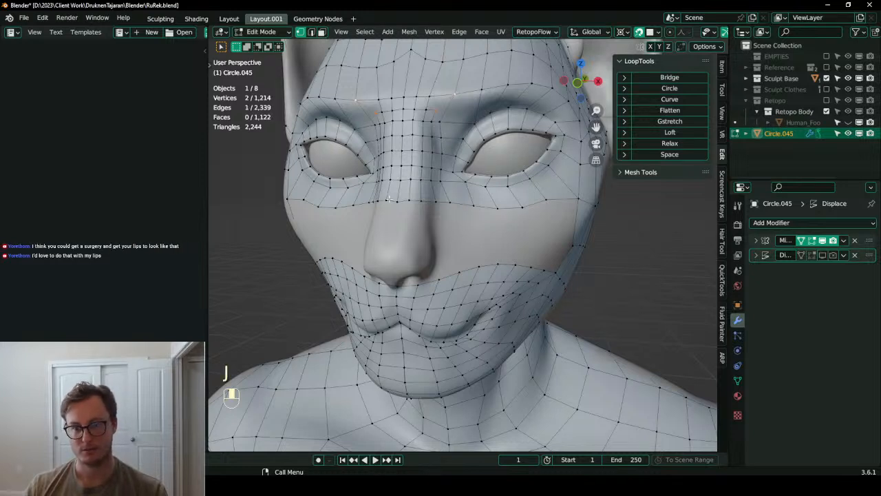
- Bridge the upper mouth border to the under-eye border to close the gap across the cheek and nose
click(311, 33)
alt+shift+click(512, 207)
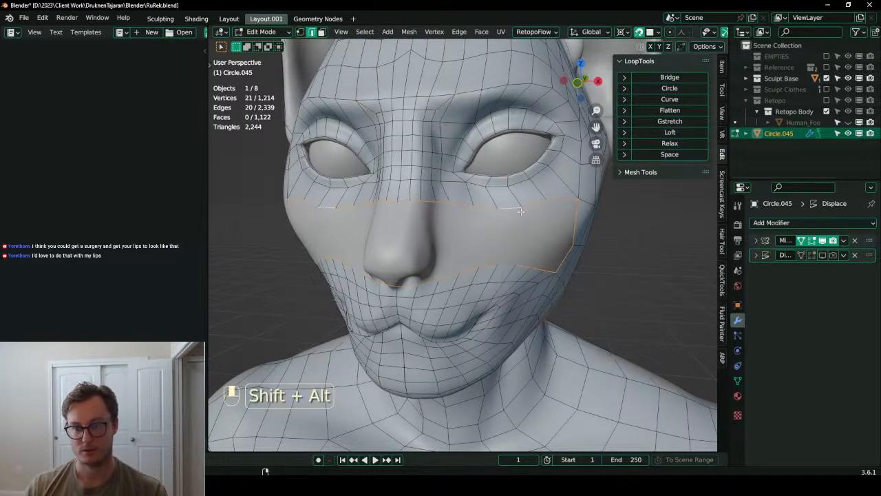
key(q)
click(618, 199)
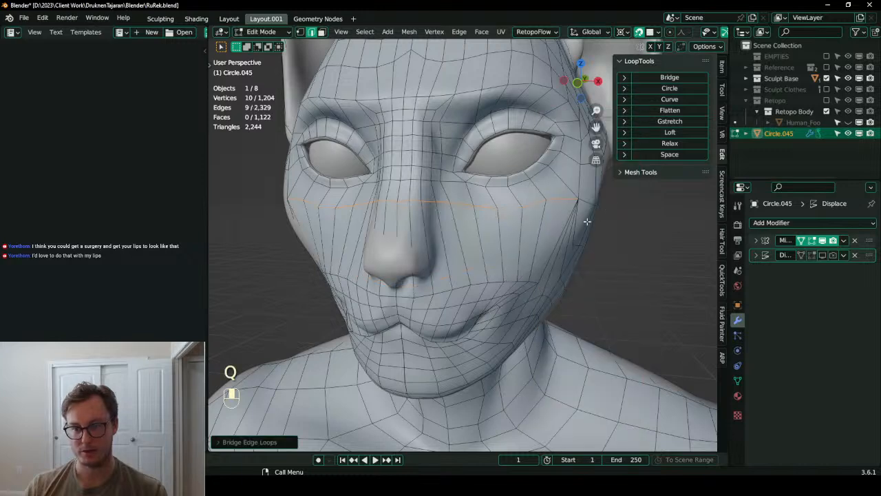
key(ctrl+r)
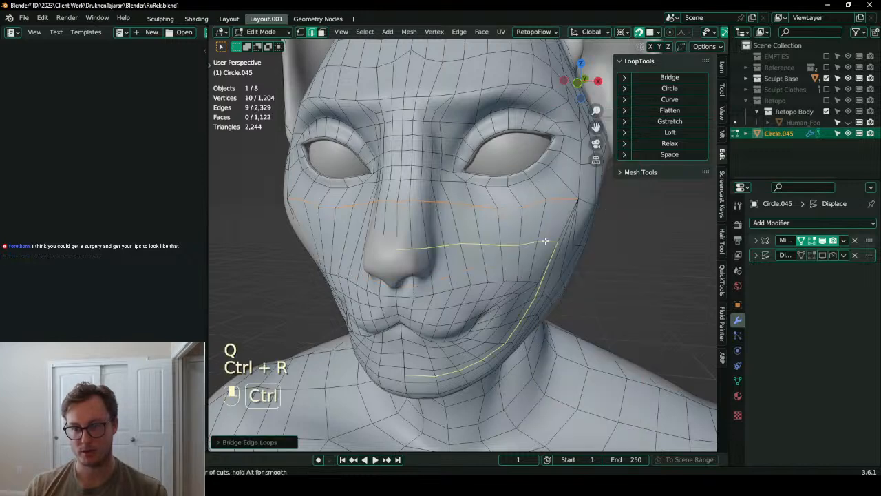
click(218, 441)
- Add one horizontal loop cut through the new cheek and nose faces and nudge it onto the sculpt surface
key(ctrl+r)
click(535, 258)
key(g)
click(461, 265)
middle_drag(461, 265, 434, 257)
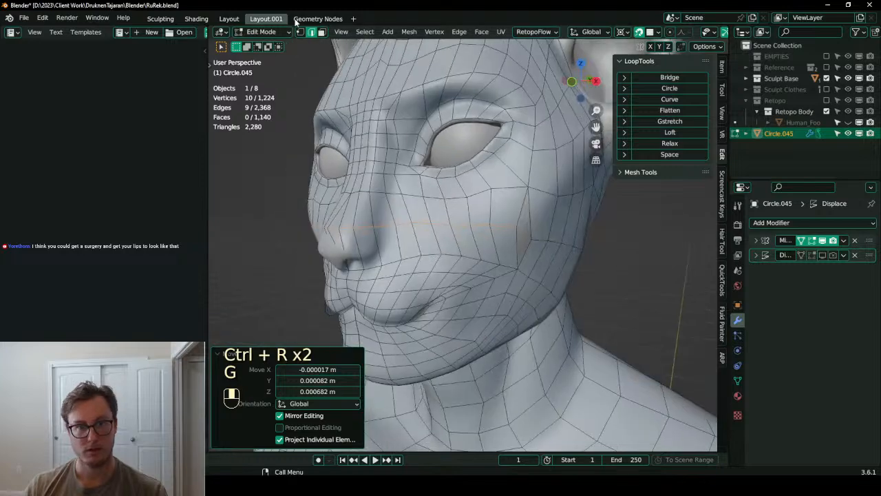
- Merge the outer end vertex of the new cheek loop with the neighbouring side-of-face vertex
click(301, 32)
click(525, 229)
shift+click(538, 241)
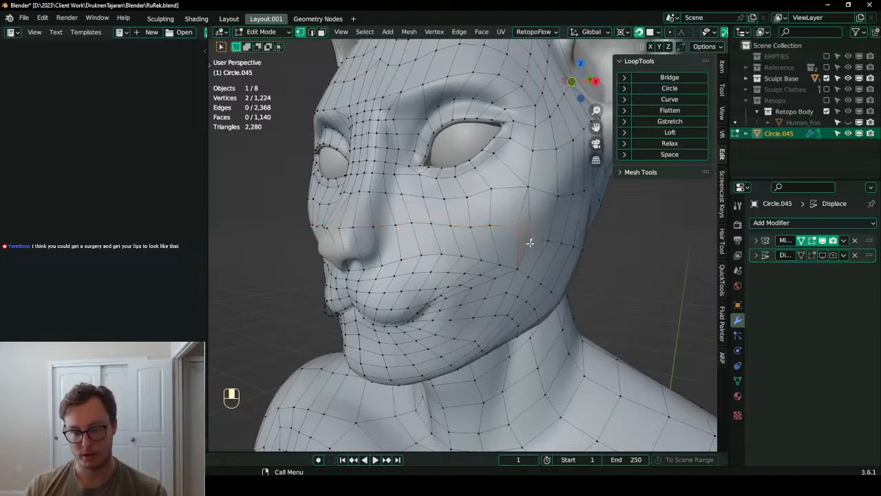
key(m)
click(527, 237)
- Slide the lowest forehead centre-line vertex down toward the brows and space the centre-line vertices above it evenly
scroll(526, 234, down, 6)
middle_drag(485, 212, 519, 241)
scroll(496, 207, up, 5)
shift+middle_drag(452, 53, 461, 110)
click(471, 97)
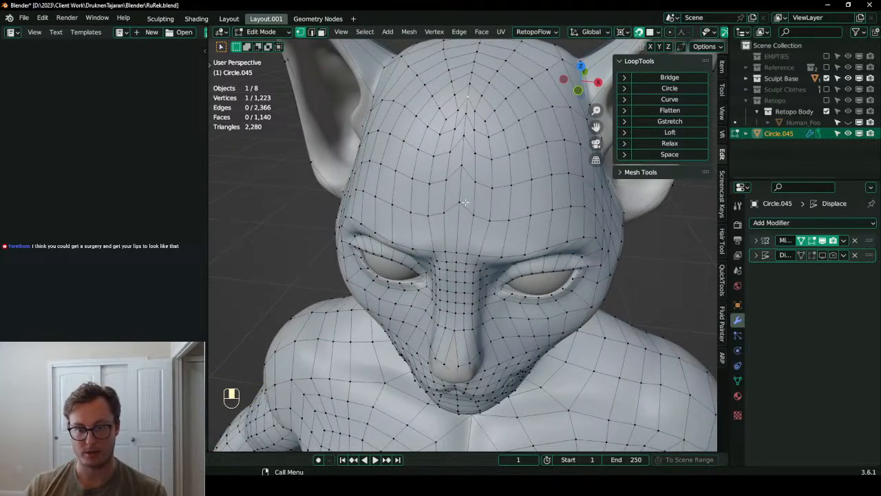
key(g)
key(g)
click(466, 249)
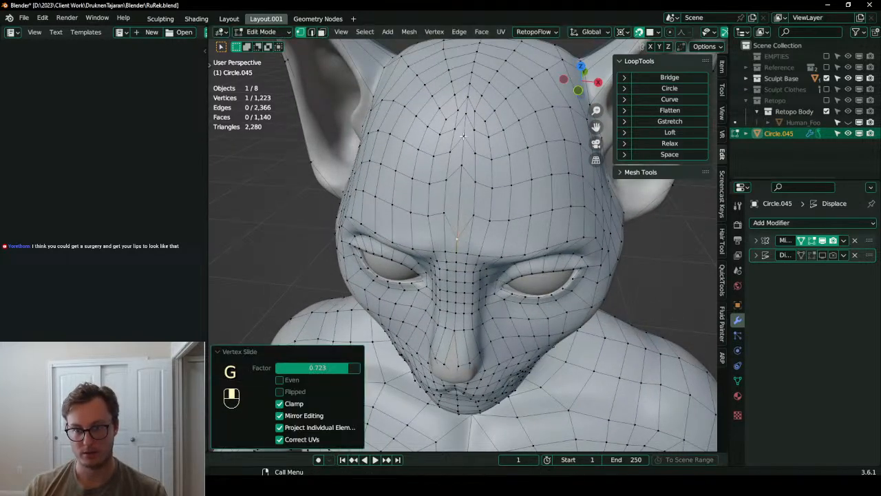
ctrl+click(471, 97)
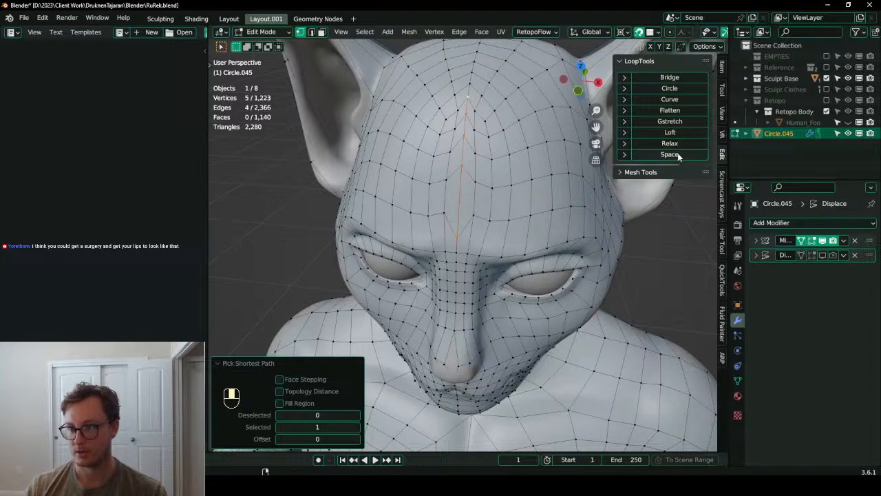
click(670, 154)
middle_drag(491, 196, 471, 198)
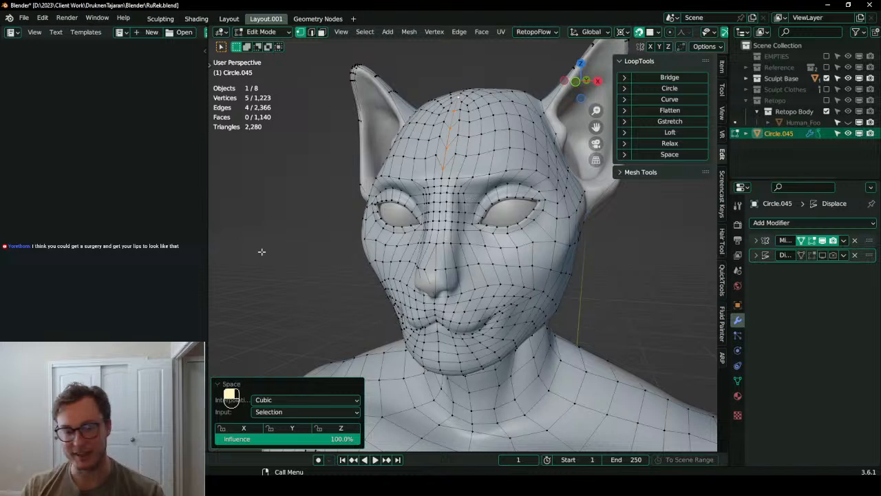
click(218, 384)
- Delete the row of vertices crossing the front of the nose to open the mesh over it
scroll(475, 266, down, 4)
middle_drag(476, 267, 480, 258)
scroll(481, 257, up, 8)
ctrl+click(444, 236)
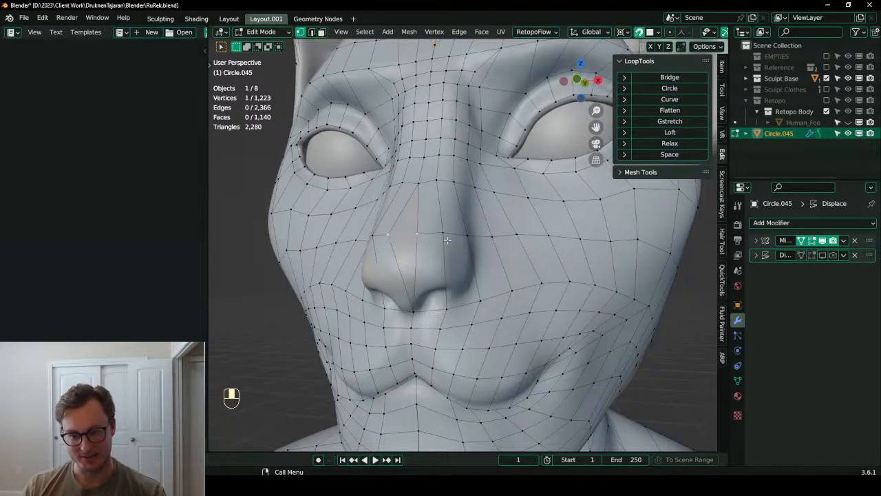
key(x)
key(v)
- Move the border vertices of the nose opening along the upper lip so they follow the base of the nose
click(511, 290)
key(g)
click(508, 290)
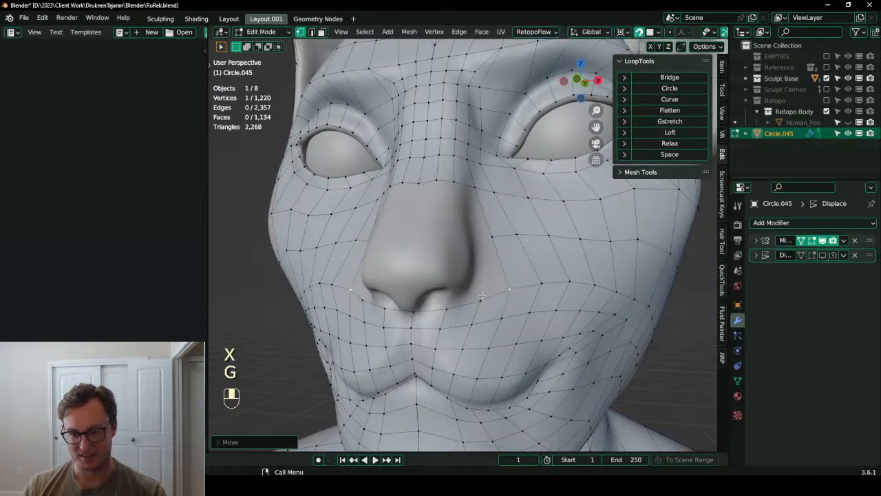
key(period)
key(g)
click(467, 314)
click(474, 308)
key(g)
click(455, 302)
click(452, 304)
key(g)
click(441, 301)
- Pull the border vertices beside the nostril and along the side of the nose in toward the nose
click(462, 295)
key(g)
click(462, 296)
click(477, 284)
key(g)
click(475, 284)
click(492, 236)
key(g)
click(478, 236)
click(476, 185)
key(g)
- Extrude the short border edge at the side of the nose forward over the nose tip, then scale and position it
middle_drag(451, 308, 440, 282)
click(462, 234)
shift+click(461, 253)
key(e)
click(414, 283)
key(s)
click(429, 266)
key(g)
click(418, 267)
- Extrude the nose-tip strip two more segments to the centre line, then scale and align its end edge there
key(e)
click(376, 269)
middle_drag(376, 268, 475, 303)
key(e)
click(479, 308)
key(period)
key(s)
click(480, 308)
key(period)
click(480, 308)
key(s)
click(478, 308)
key(g)
click(475, 319)
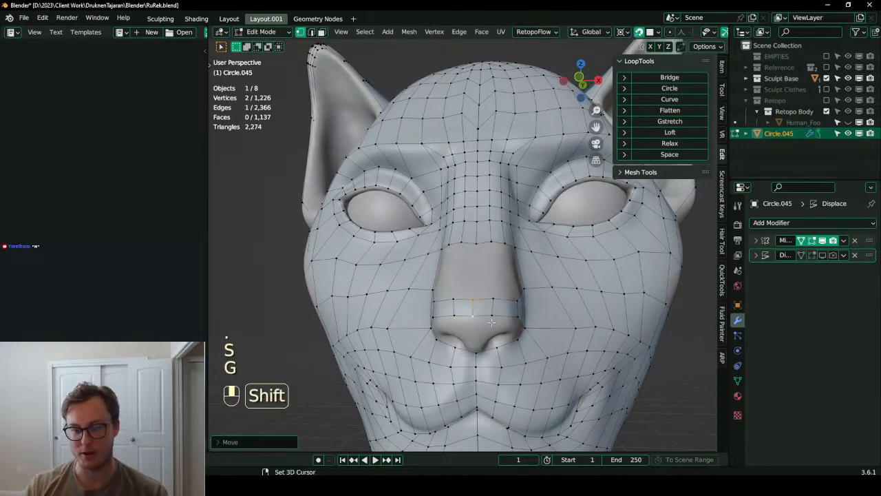
- Bridge the top edges of the nose-tip strip to the nose bridge border and fill the remaining hole at the side with a face
middle_drag(475, 319, 468, 304)
scroll(511, 259, up, 2)
middle_drag(494, 269, 496, 277)
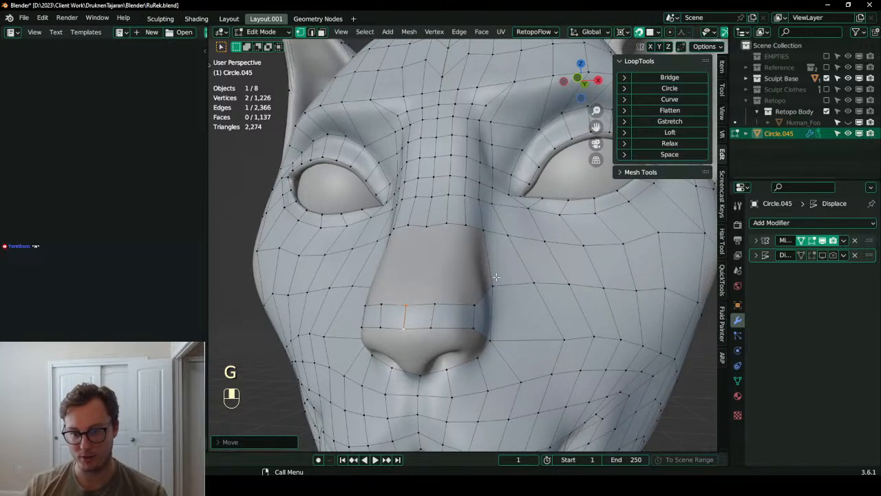
click(311, 31)
key(shift+Tab)
shift+click(420, 304)
shift+click(434, 224)
key(q)
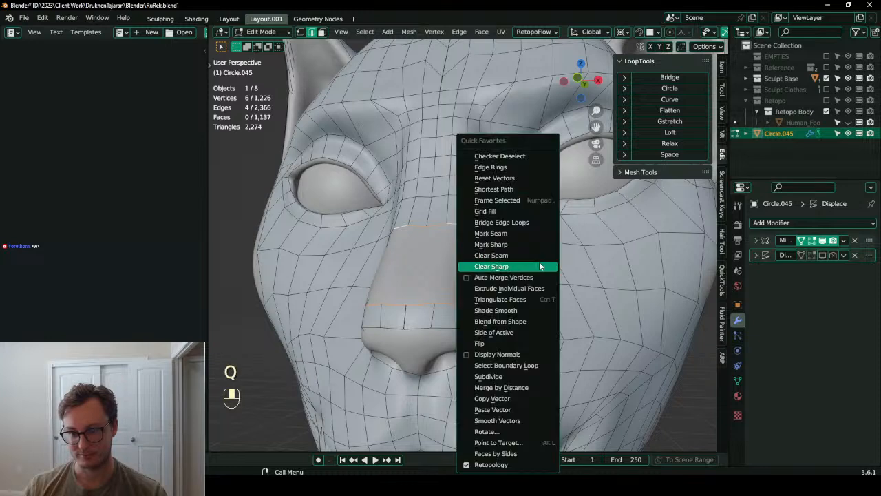
click(517, 224)
click(479, 223)
click(474, 236)
shift+click(483, 292)
key(f)
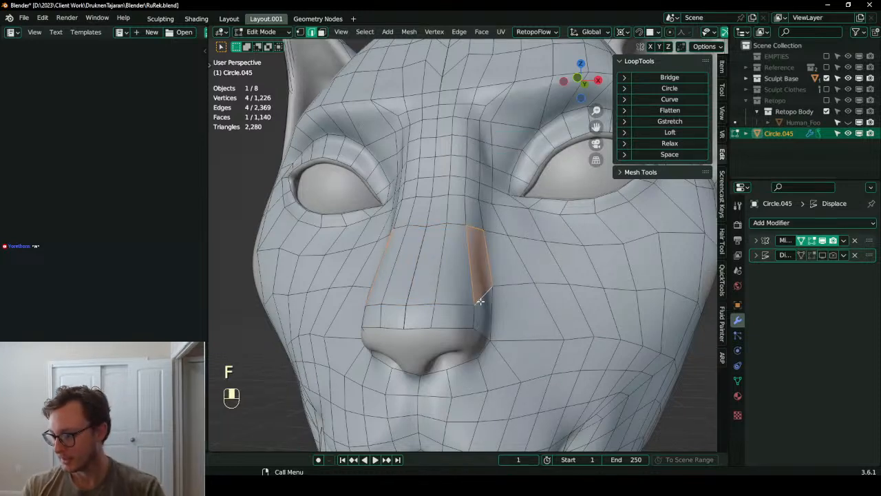
- Reposition the vertices along the underside of the nose and the upper lip below the nostrils
middle_drag(480, 301, 603, 325)
scroll(603, 325, up, 4)
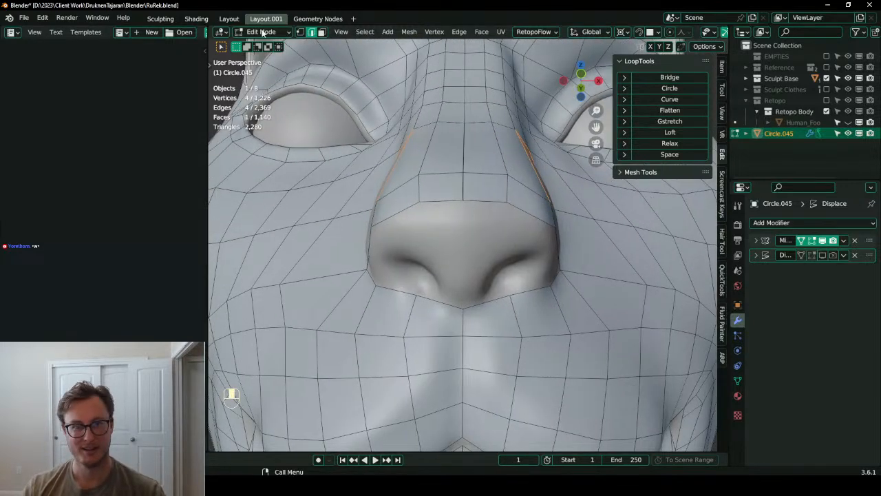
click(299, 31)
click(506, 309)
key(g)
key(ctrl+z)
key(shift+Tab)
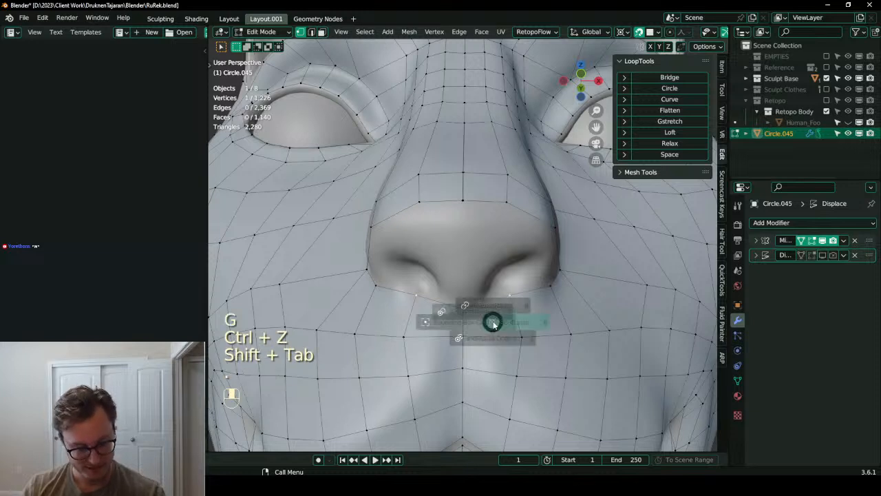
key(g)
click(489, 317)
key(g)
click(490, 359)
key(g)
click(486, 322)
key(g)
click(487, 317)
- Adjust the vertices below the nostril, at the nostril's outer corner and on the nose-tip edge to even out the flow
middle_drag(487, 317, 487, 294)
key(g)
click(475, 314)
click(456, 324)
key(g)
click(480, 340)
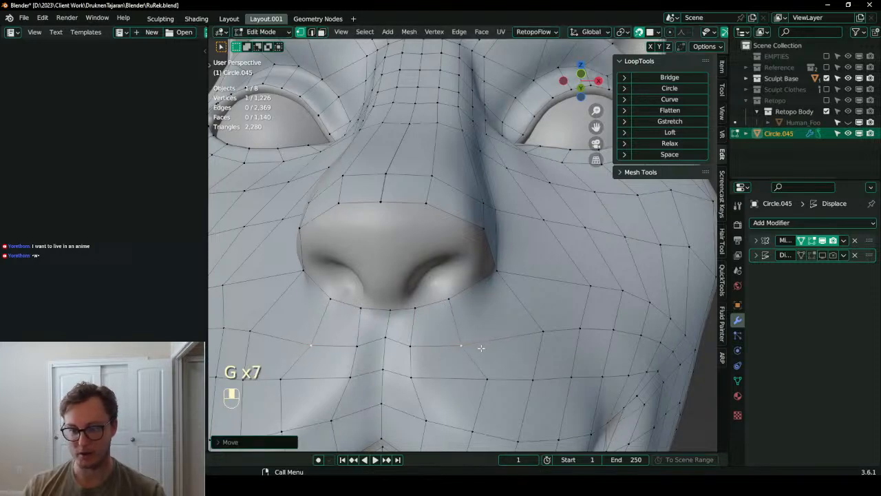
key(g)
click(494, 273)
middle_drag(495, 274, 470, 187)
click(440, 153)
key(g)
click(443, 157)
middle_drag(443, 158, 475, 215)
middle_drag(476, 214, 496, 197)
scroll(488, 237, down, 1)
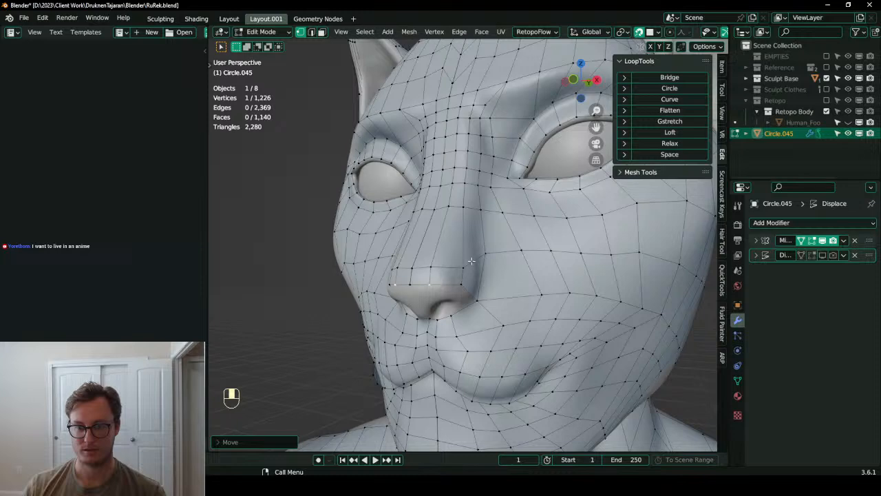
shift+middle_drag(489, 155, 489, 214)
scroll(476, 207, up, 3)
click(499, 186)
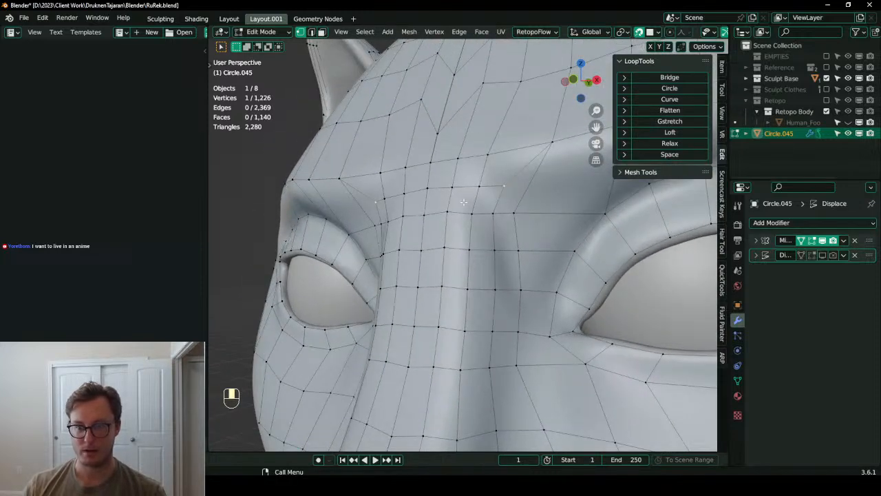
scroll(463, 202, down, 3)
key(ctrl+r)
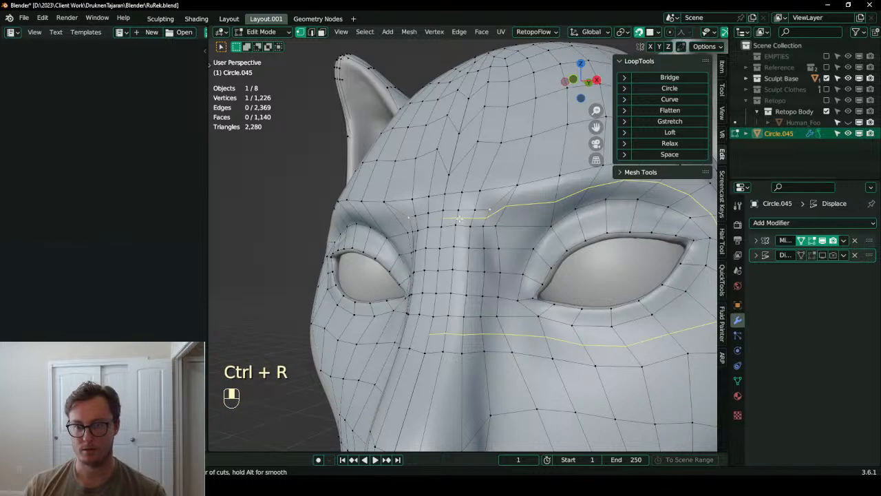
right_click(459, 219)
scroll(462, 213, up, 2)
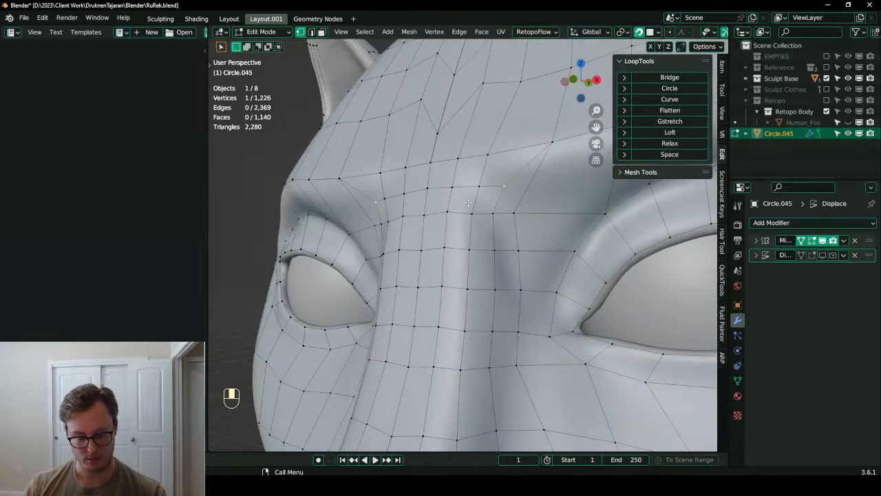
- Knife-cut across the nose bridge between the brows and down the side of the nose to the border beside the nose tip
key(k)
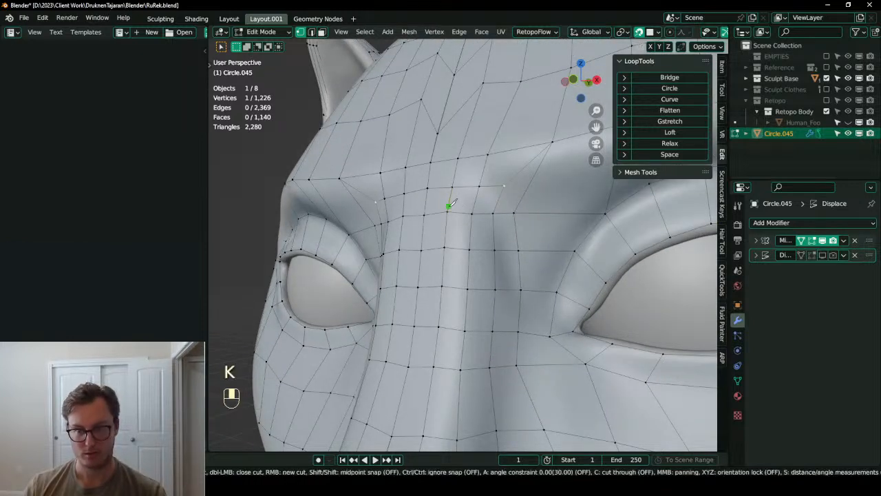
key(shift)
shift+click(426, 199)
shift+click(472, 197)
scroll(474, 200, down, 4)
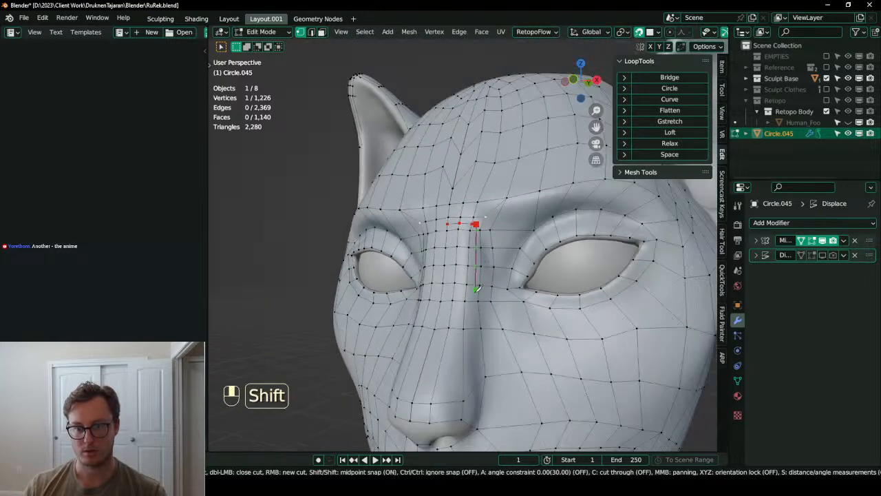
shift+middle_drag(480, 285, 476, 202)
shift+click(466, 325)
key(Return)
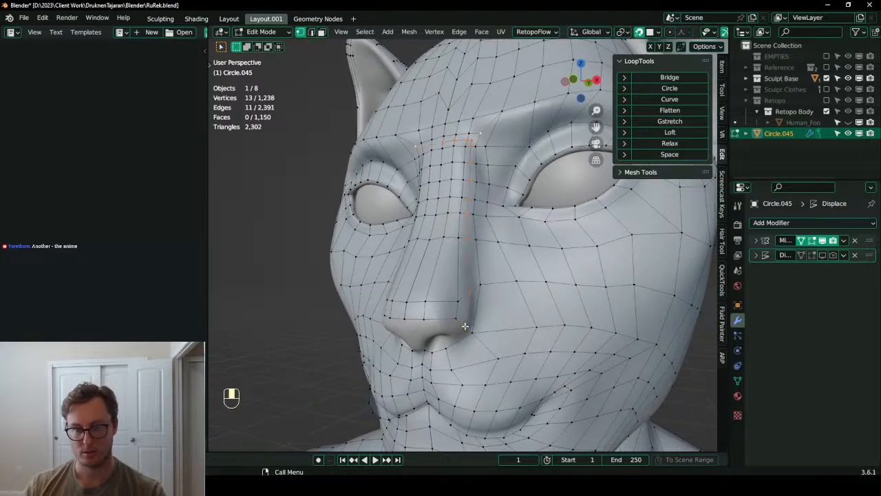
- Connect the two loose vertices at the inner brow beside the top of the nose bridge with an edge
middle_drag(465, 326, 497, 159)
scroll(497, 159, up, 3)
shift+middle_drag(483, 113, 471, 134)
click(467, 113)
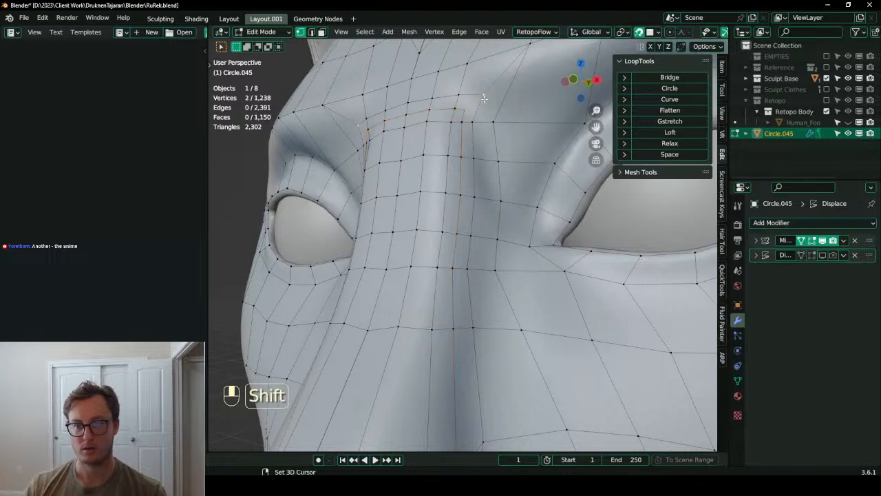
shift+click(482, 95)
scroll(473, 176, down, 4)
shift+middle_drag(467, 223, 473, 195)
scroll(477, 213, up, 2)
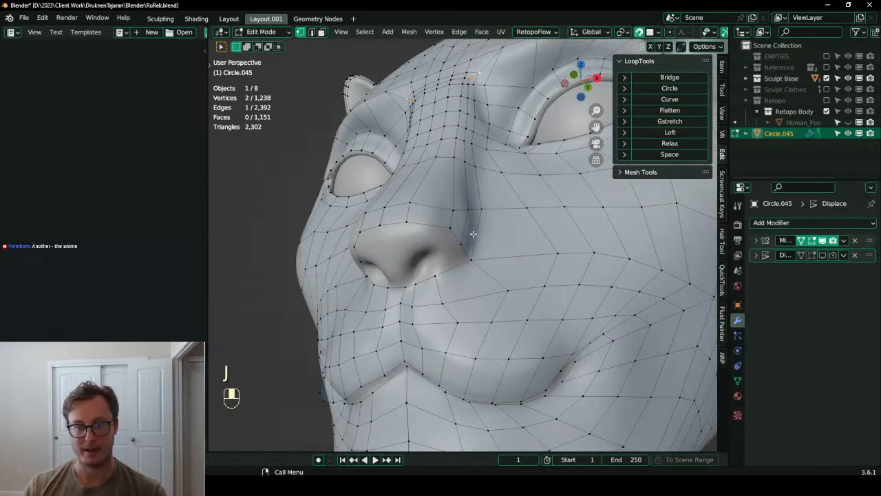
middle_drag(476, 233, 483, 221)
scroll(483, 220, up, 1)
middle_drag(432, 187, 440, 289)
scroll(441, 292, up, 2)
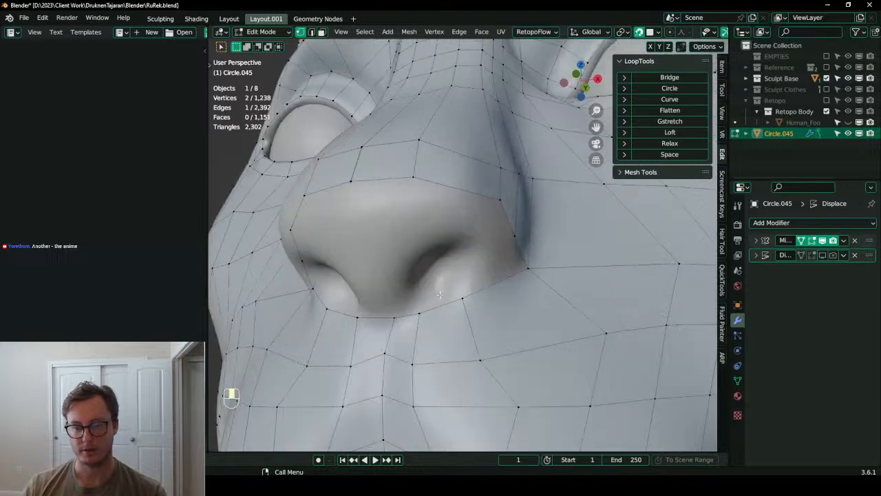
scroll(448, 294, down, 4)
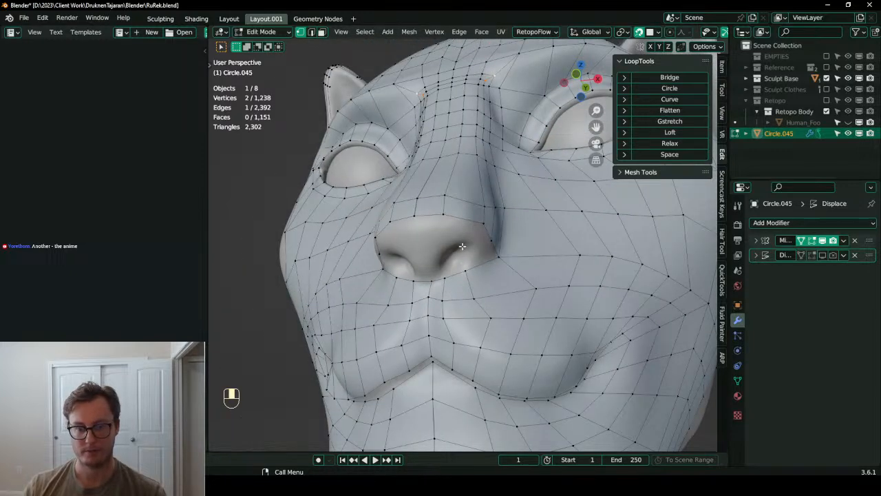
key(shift+a)
click(474, 200)
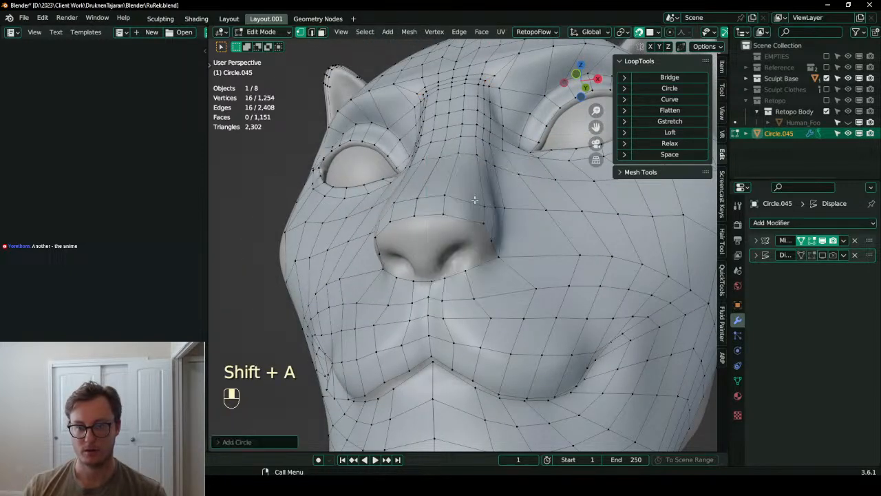
key(ctrl+z)
key(ctrl+z)
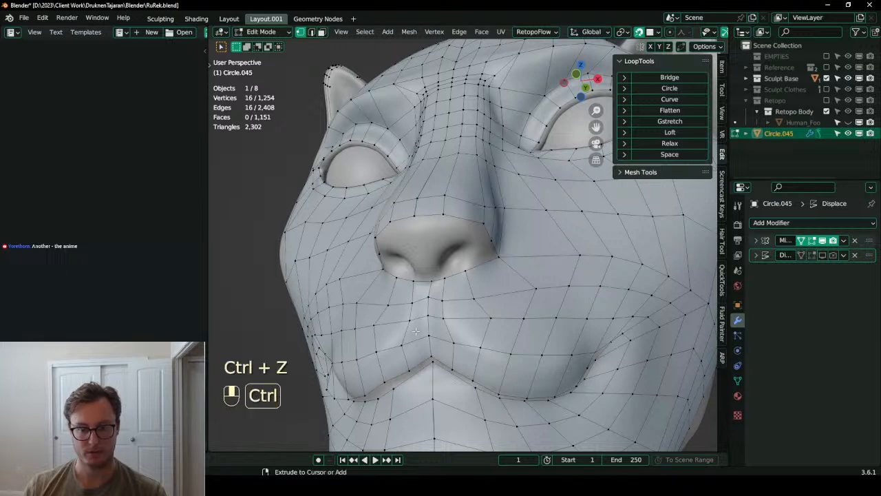
key(ctrl+z)
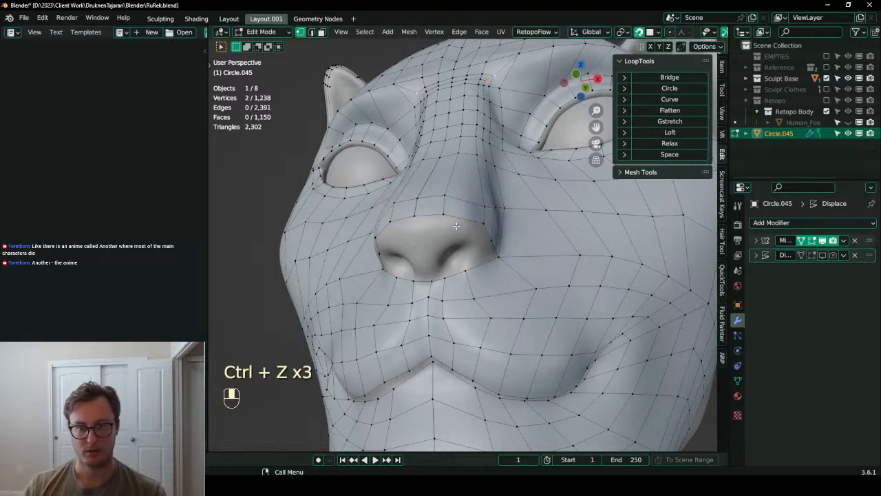
- Add a mesh circle with 8 vertices
key(shift+a)
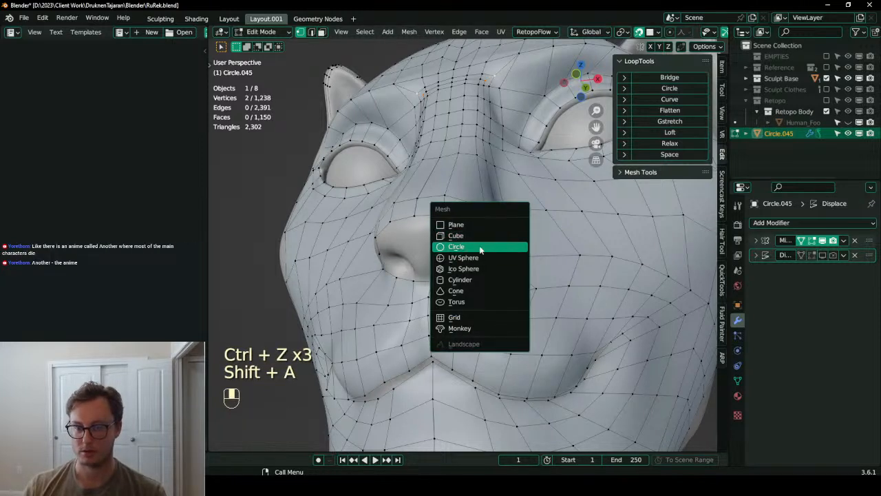
click(482, 246)
click(254, 443)
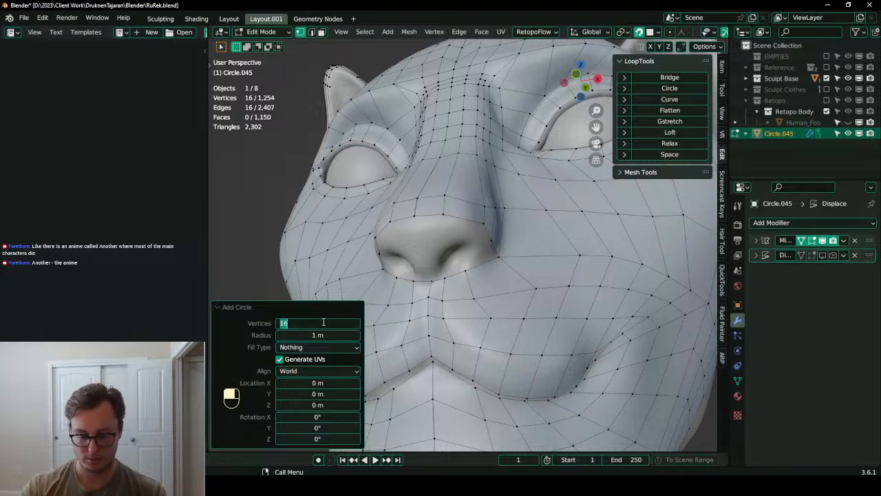
- Connect the two inner-brow vertices beside the nose bridge with an edge and select the whole new circle
click(484, 80)
shift+click(493, 76)
key(j)
scroll(493, 217, down, 10)
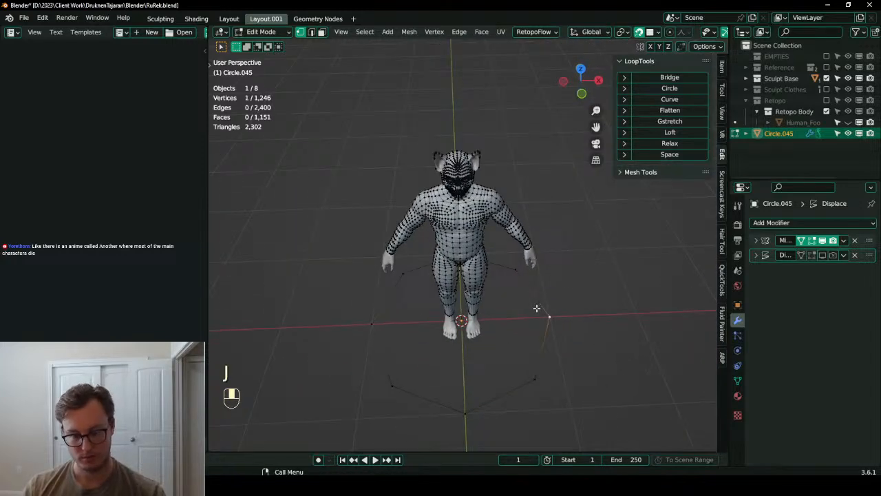
key(l)
key(s)
click(498, 334)
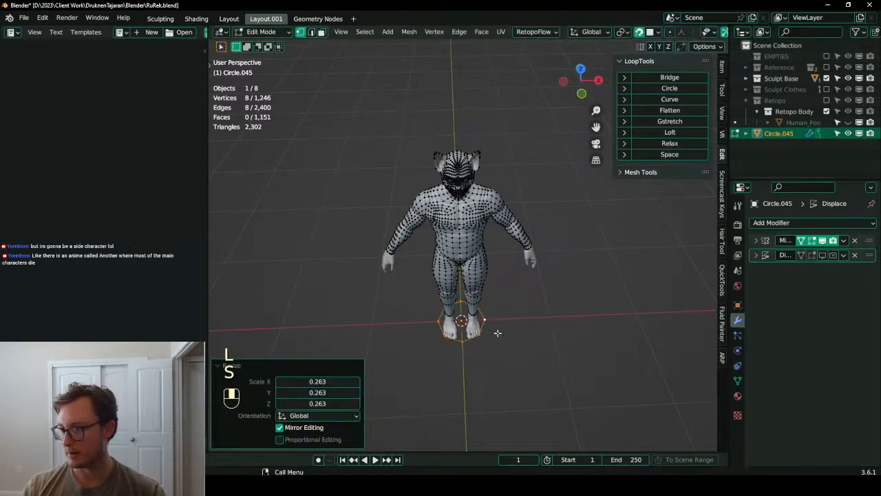
middle_drag(523, 315, 476, 302)
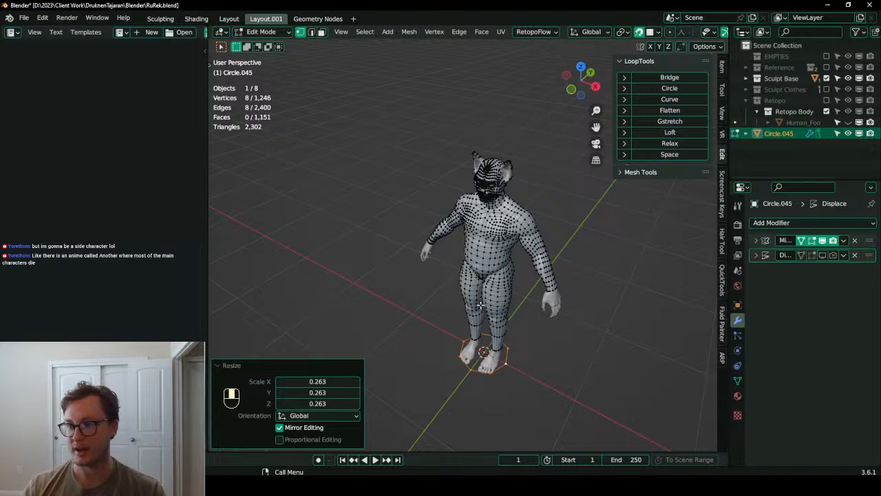
key(ctrl+z)
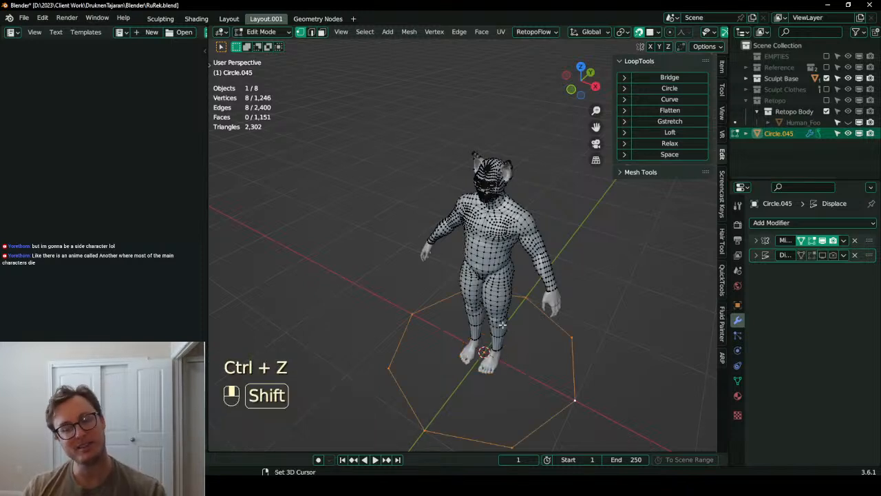
- Turn off snapping and scale the circle down to about 0.134
key(shift+Tab)
key(s)
click(492, 337)
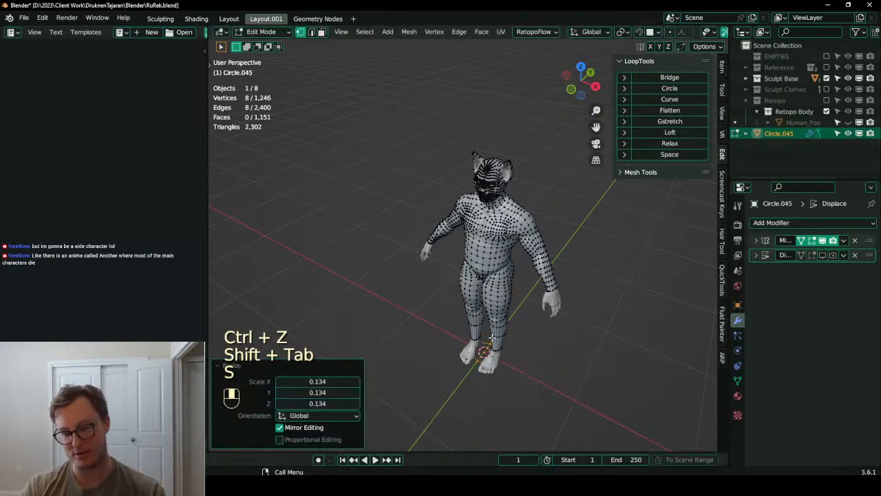
- In the side view, tilt the circle and move it up to the front of the face
key(KP_3)
key(g)
click(430, 152)
key(r)
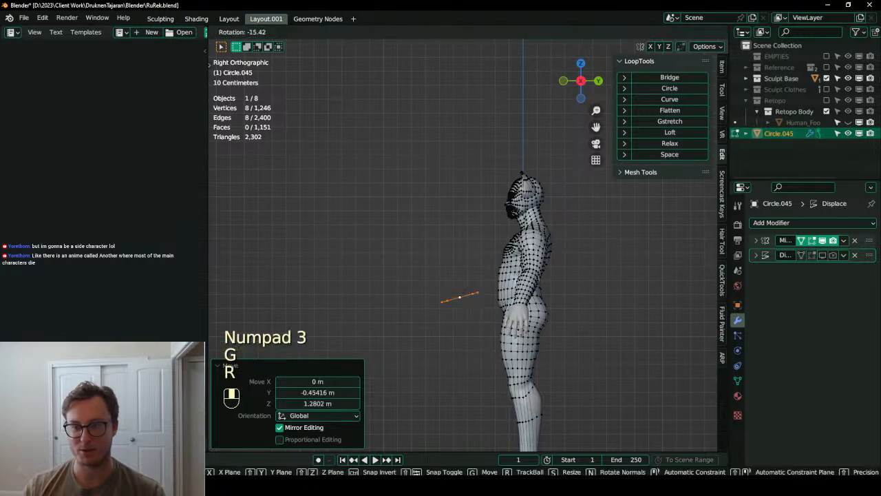
click(372, 183)
shift+middle_drag(466, 250, 440, 283)
key(g)
click(472, 205)
- In the front view, scale the circle down to about 0.425
middle_drag(484, 224, 538, 252)
key(KP_1)
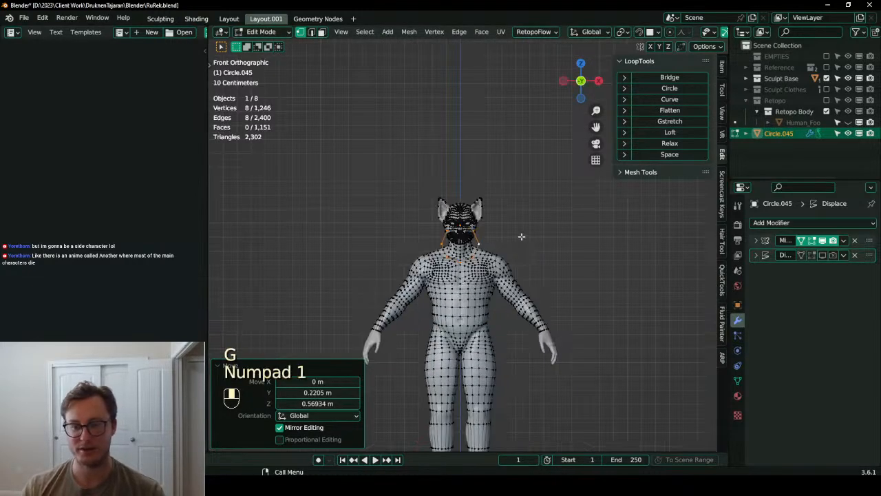
scroll(526, 239, up, 7)
shift+middle_drag(503, 159, 517, 268)
key(s)
click(484, 315)
key(g)
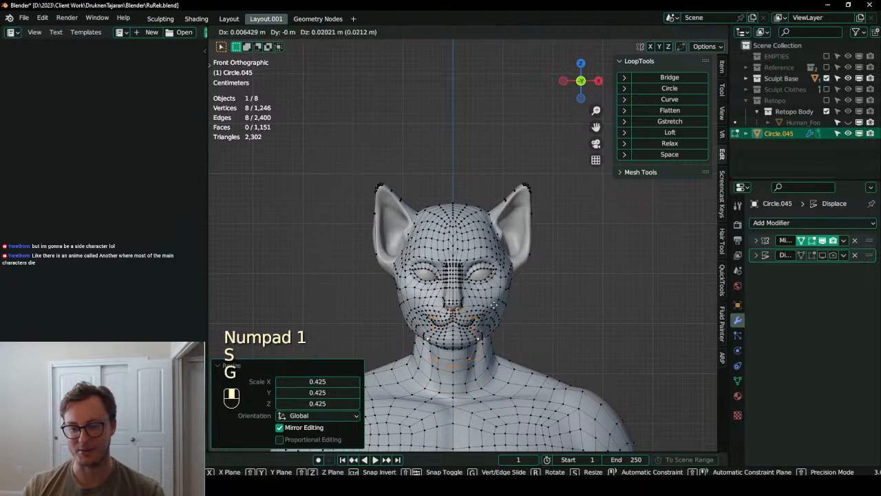
click(484, 332)
click(217, 366)
scroll(475, 313, up, 2)
key(ctrl+z)
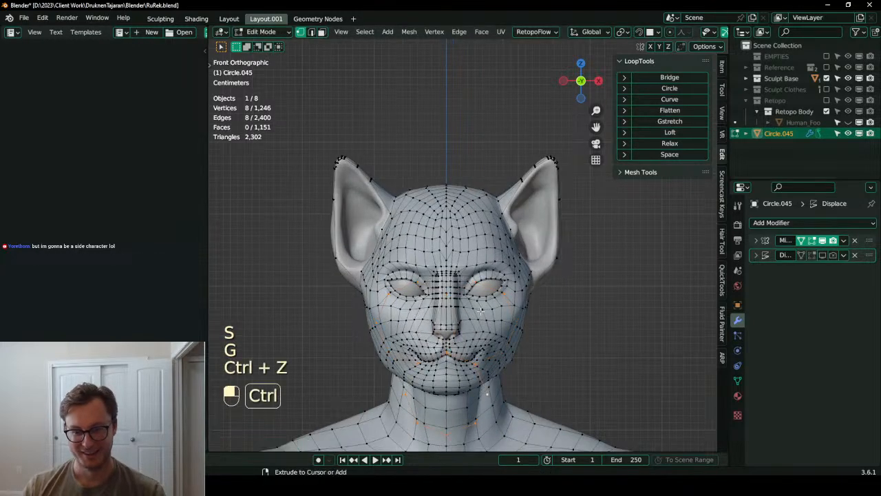
- Move the circle off the centreline and up to nose height, scaling it down towards nostril size
scroll(480, 311, down, 2)
key(g)
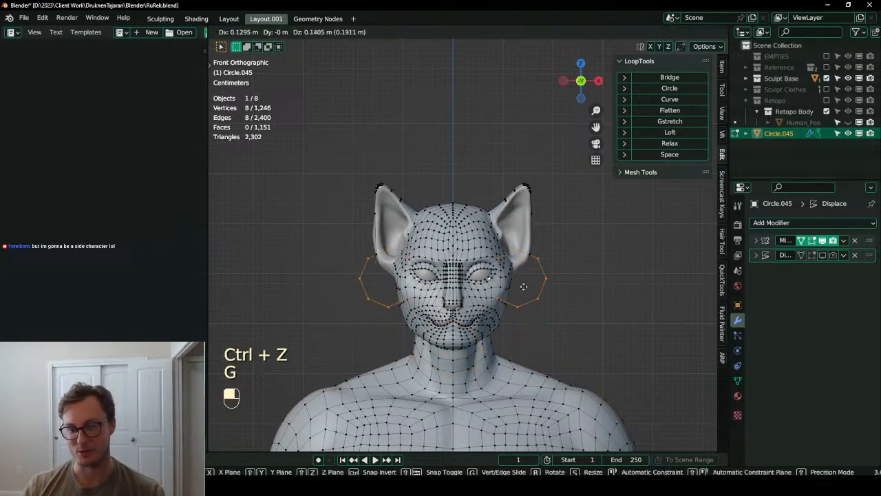
click(513, 286)
scroll(512, 287, up, 3)
key(s)
click(543, 269)
shift+middle_drag(548, 295, 555, 196)
scroll(555, 197, up, 3)
key(g)
click(507, 260)
key(s)
click(535, 205)
- Bring the circle to the underside of the nose and, with snapping turned on, shrink it around the nostril
middle_drag(532, 250, 536, 221)
key(g)
click(482, 327)
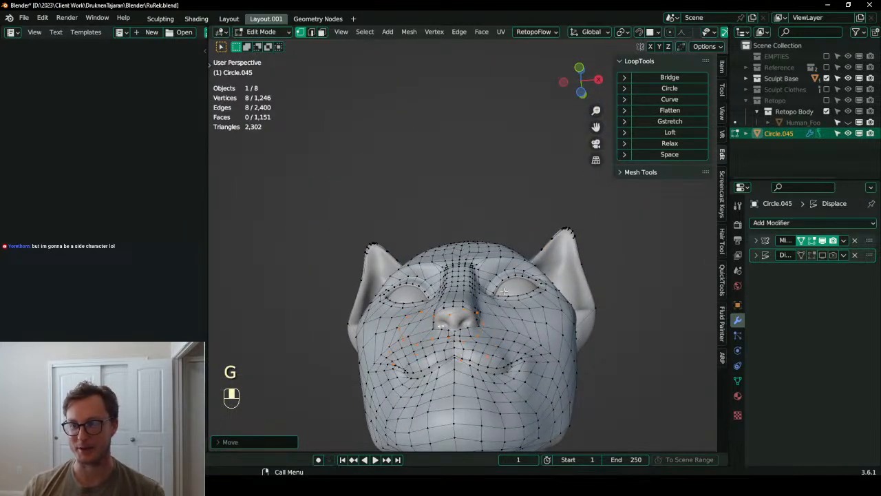
key(shift+Tab)
key(s)
click(493, 310)
middle_drag(493, 310, 444, 344)
key(g)
click(442, 345)
key(s)
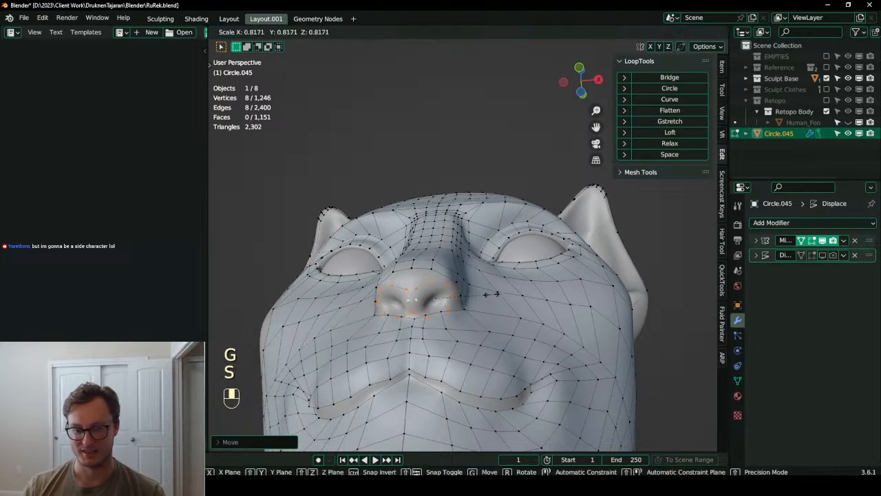
click(475, 303)
- Move and rotate the circle so that it follows the rim of the nostril opening
middle_drag(476, 303, 456, 284)
key(KP_Decimal)
scroll(456, 285, down, 6)
key(g)
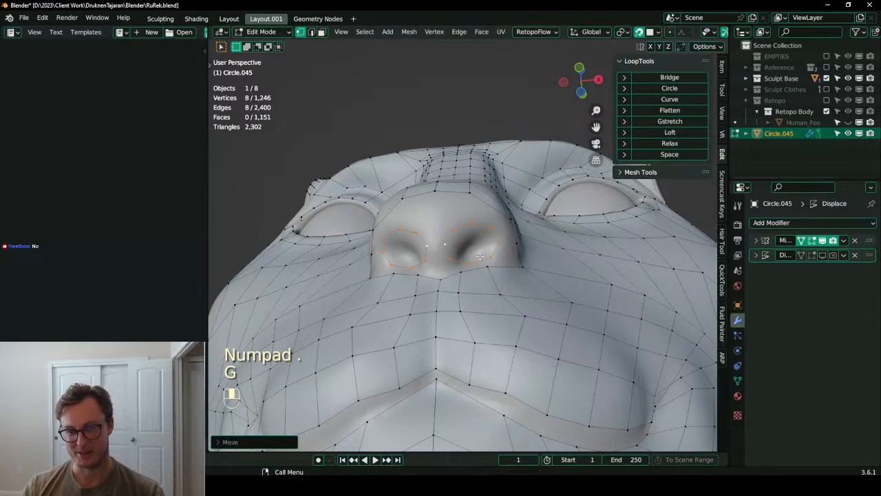
click(508, 246)
mouse_move(508, 246)
middle_down()
mouse_move(498, 239)
mouse_move(542, 212)
mouse_move(546, 226)
mouse_move(567, 225)
mouse_move(521, 235)
middle_up()
key(r)
click(532, 230)
key(g)
click(535, 227)
key(r)
click(524, 228)
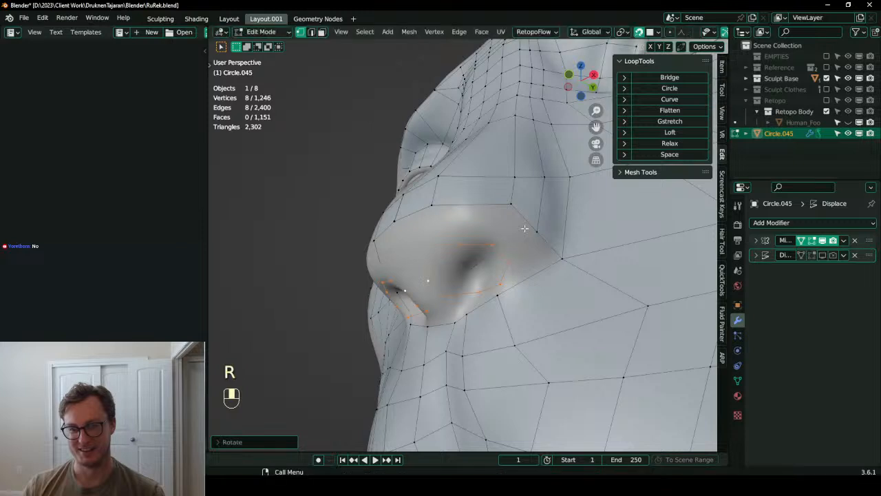
- Bridge the outer two edges of the nostril ring to the border edges at the side of the nose
click(505, 248)
ctrl+click(588, 251)
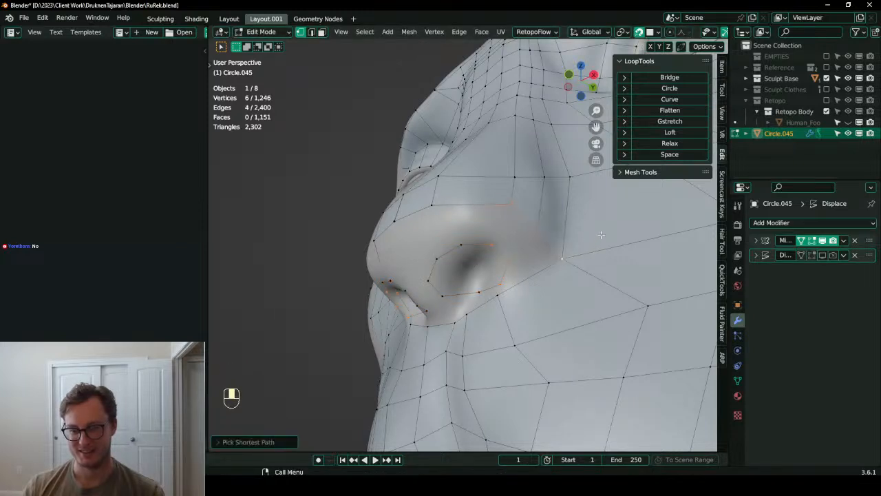
key(q)
click(571, 223)
- Fill the gap between the nostril ring's lower edges and the upper lip border with two quads
middle_drag(572, 222, 512, 247)
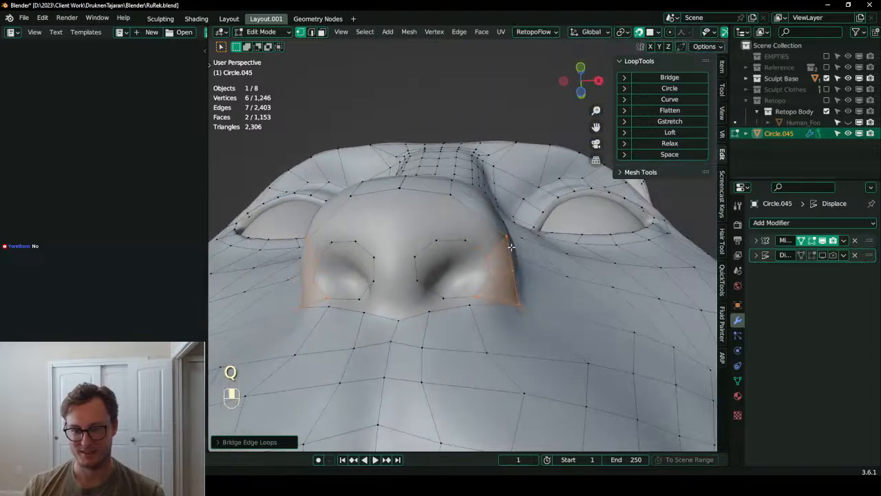
scroll(470, 298, up, 1)
shift+middle_drag(470, 297, 516, 289)
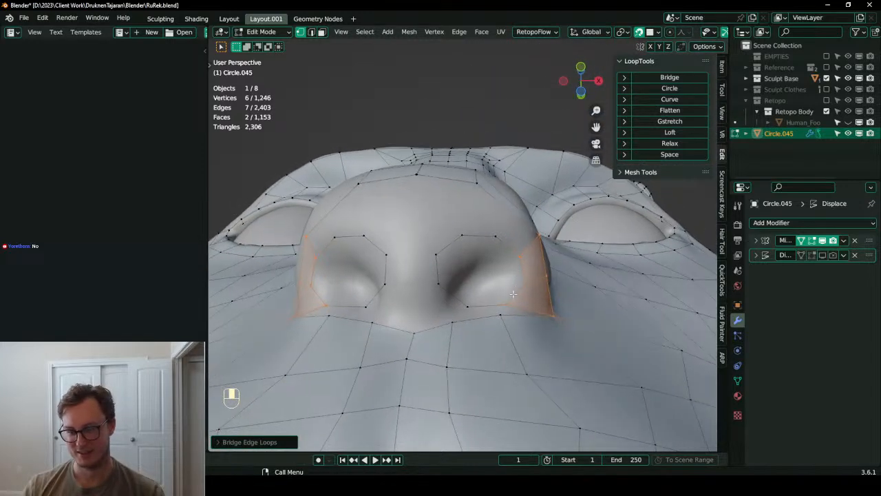
click(502, 310)
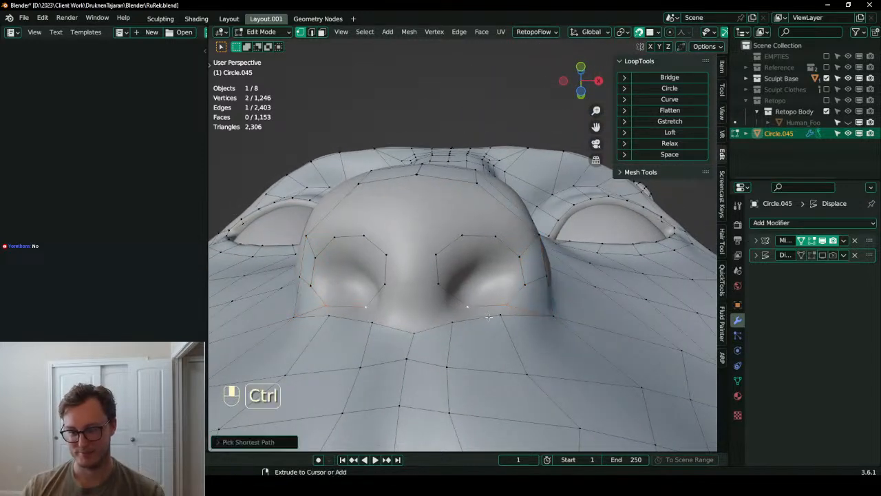
ctrl+click(502, 318)
key(f)
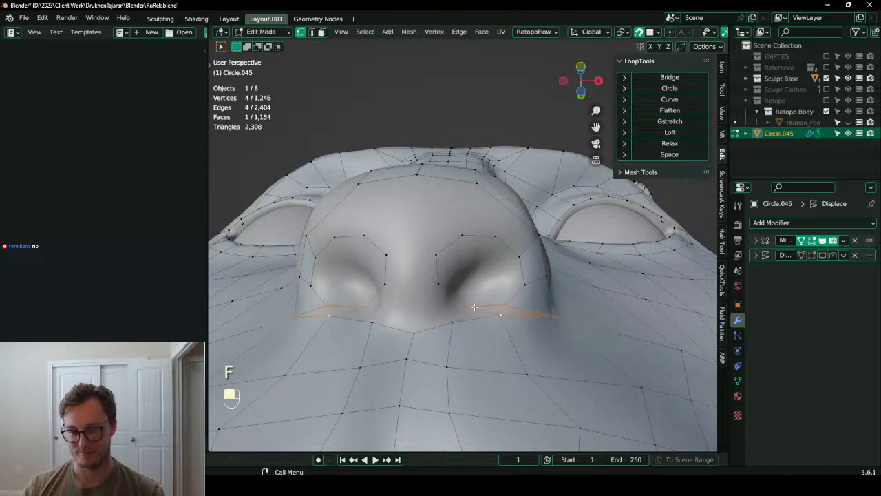
ctrl+click(447, 303)
key(f)
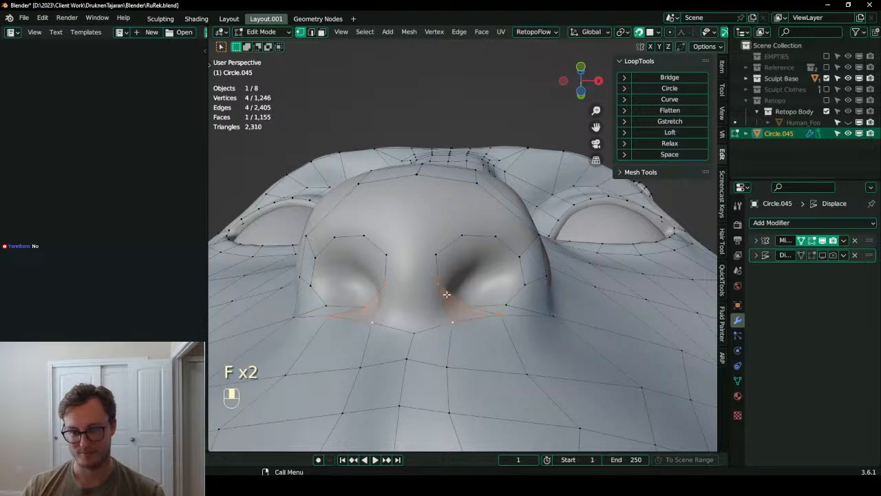
- Move the nostril ring's lower inner corner and inner side vertices onto the nostril rim
middle_drag(446, 303, 466, 300)
click(441, 290)
key(g)
click(444, 297)
click(441, 292)
key(g)
click(443, 296)
click(441, 270)
key(g)
click(449, 283)
- Reposition the nostril ring's upper vertices along the top rim of the nostril
click(462, 246)
key(g)
click(467, 254)
click(493, 242)
key(g)
click(502, 248)
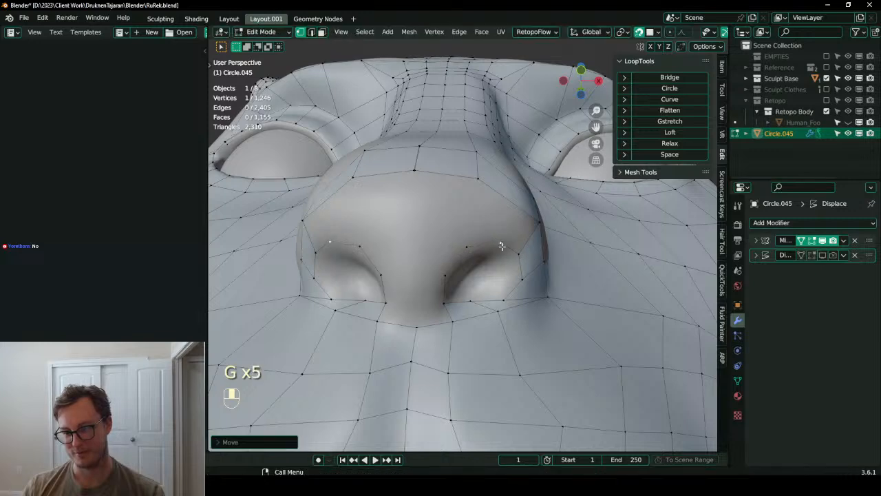
middle_drag(505, 249, 481, 259)
key(g)
click(495, 230)
- Fine-tune the nostril ring's vertices from the upper inner rim down to the lower inner corner
click(459, 248)
key(g)
click(464, 249)
click(453, 281)
key(g)
click(458, 282)
click(470, 306)
key(g)
click(473, 308)
middle_drag(473, 307, 502, 310)
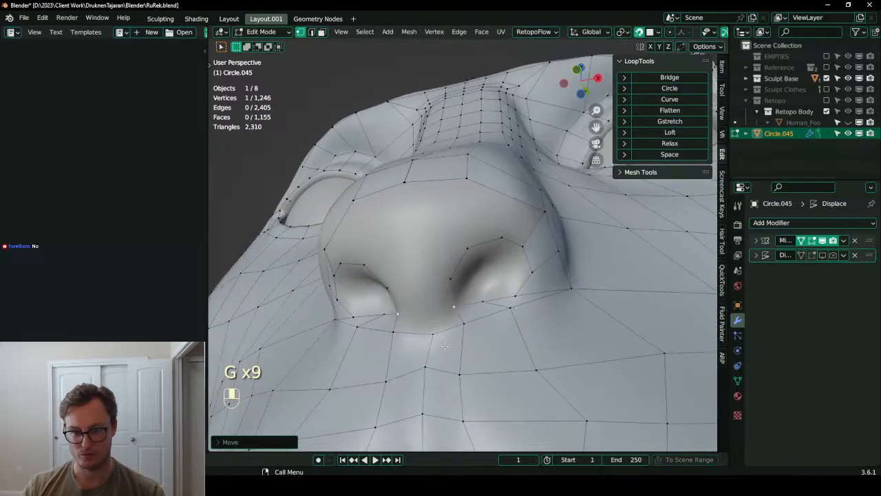
click(436, 340)
key(g)
key(ctrl+z)
- Extrude the nostril ring's inner edges and scale them to 0 on X onto the mirror centreline, using the 3D cursor as pivot
middle_drag(432, 337, 446, 219)
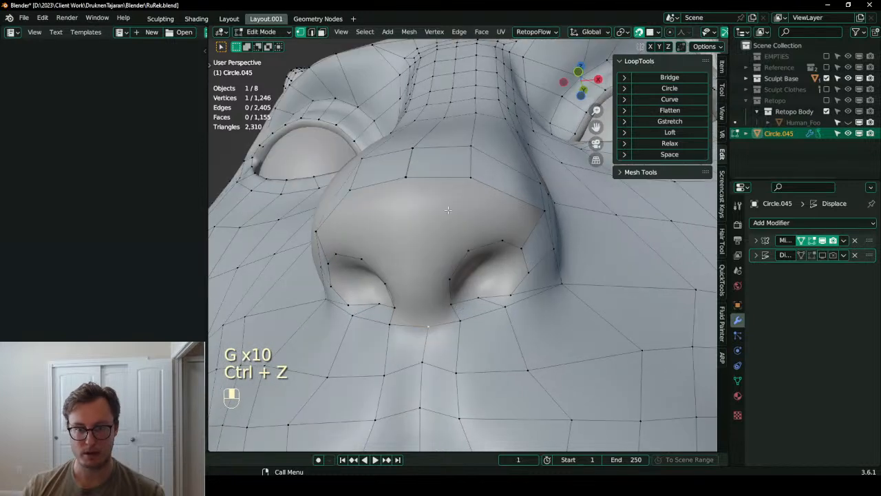
ctrl+click(453, 301)
key(e)
right_click(463, 294)
key(period)
key(d)
key(s)
key(x)
key(0)
key(Return)
- Move the extruded edges onto the surface between the nostrils and flatten them on the centreline with an X scale of 0
key(g)
click(463, 294)
key(s)
key(x)
key(0)
key(Return)
key(g)
click(423, 302)
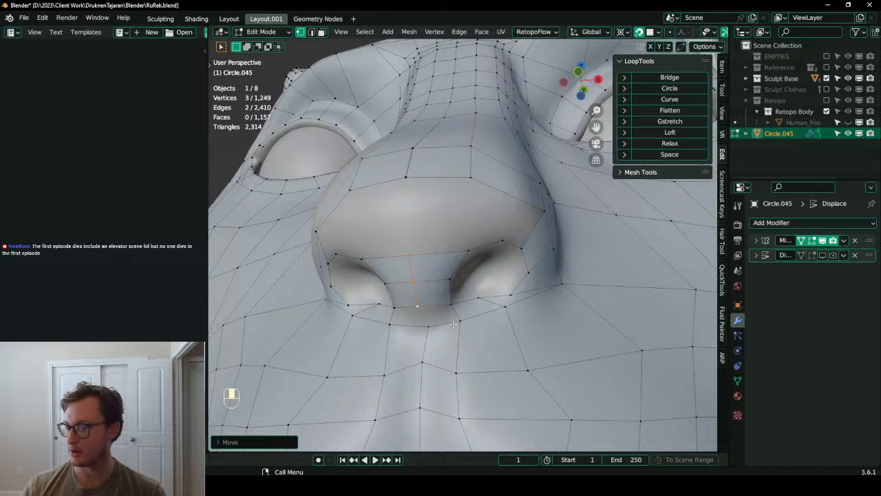
- Fill the gap between the bottom of the septum strip and the upper lip border with a face
click(419, 306)
ctrl+click(428, 327)
key(f)
shift+middle_drag(473, 274, 466, 291)
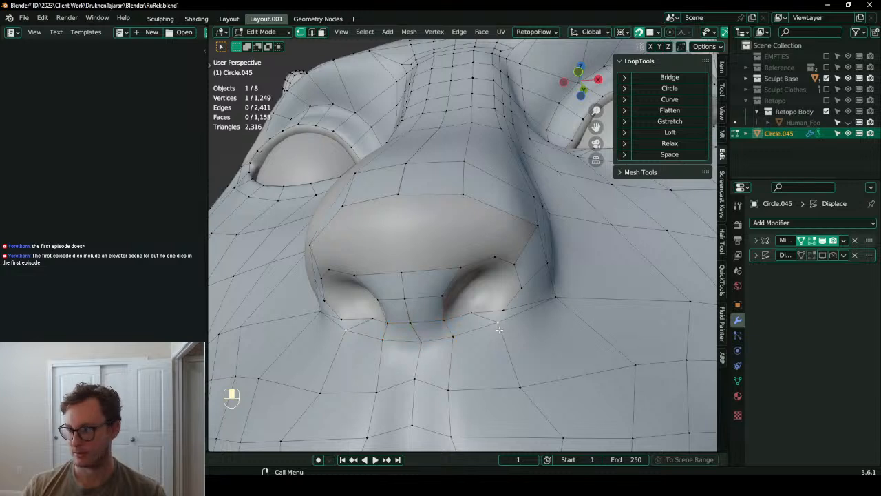
key(g)
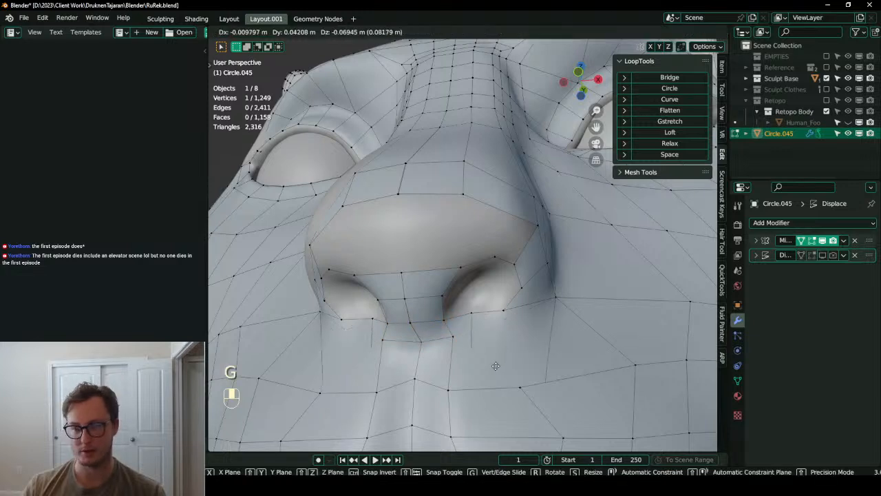
right_click(492, 335)
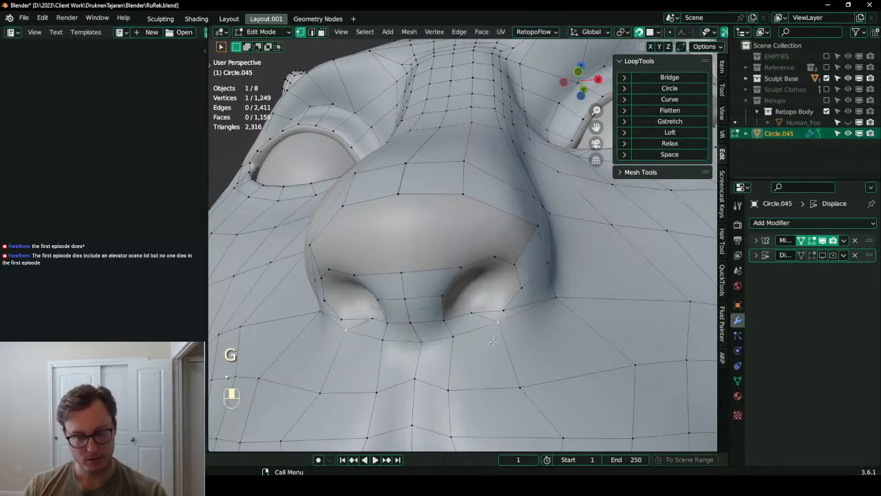
key(g)
right_click(493, 335)
key(g)
right_click(493, 335)
- Reposition the nostril ring's vertices along its outer side and upper rim to follow the sculpted nostril opening
key(g)
click(520, 303)
click(524, 287)
key(g)
click(525, 282)
click(517, 262)
key(g)
click(515, 258)
key(g)
click(499, 263)
- Move the nostril ring's lower rim vertices and the bottom centre vertex of the septum into even positions
click(452, 321)
key(g)
click(460, 323)
click(412, 322)
key(g)
click(416, 323)
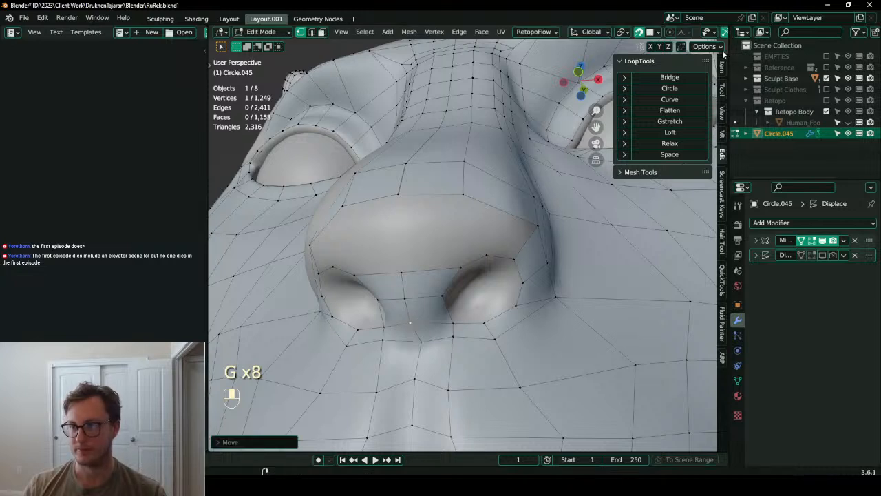
click(492, 324)
key(g)
click(504, 322)
- Lower the upper lip border vertices beneath the nostril and on the centreline to even out the row below the nose
click(494, 339)
ctrl+click(423, 343)
key(g)
key(g)
click(469, 346)
click(420, 350)
key(g)
click(416, 349)
- Try to fill a face between the nostril's upper outer rim and the lower border of the nose tip
click(472, 259)
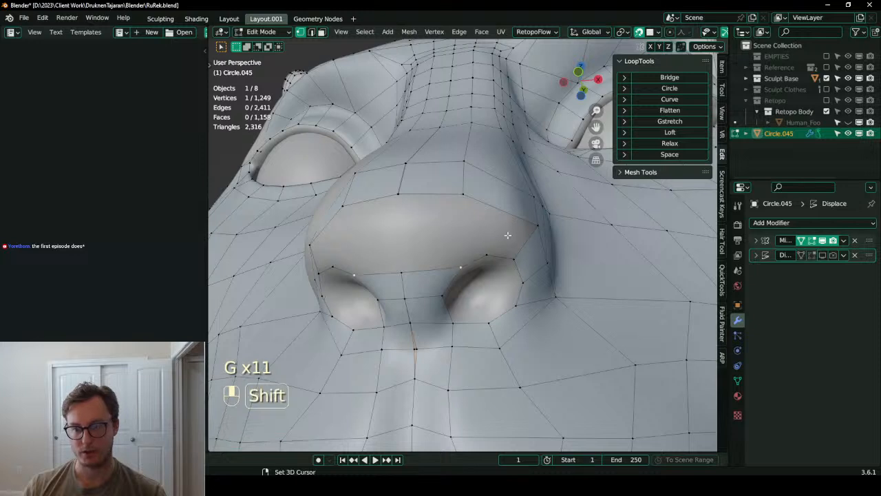
middle_drag(503, 235, 492, 279)
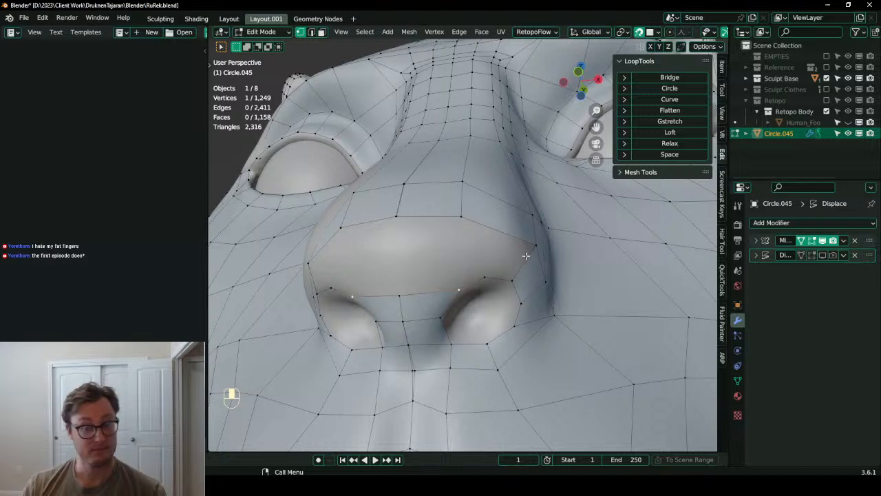
ctrl+click(461, 217)
key(f)
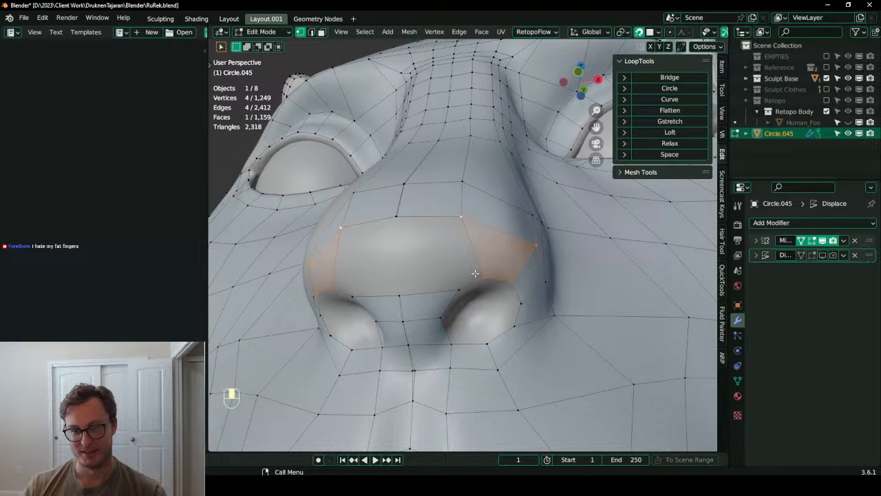
key(ctrl+z)
- Examine the topology of the nose, eyes and mouth from the front, side and below
middle_drag(475, 195, 485, 279)
scroll(480, 260, up, 2)
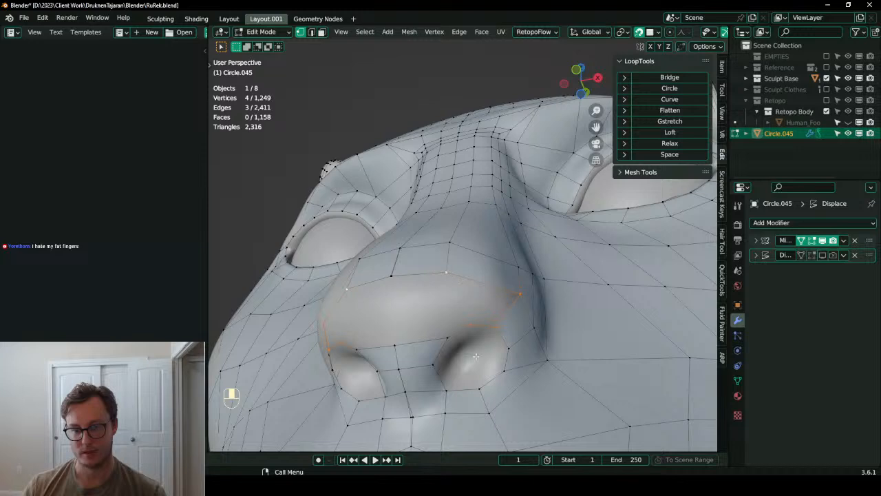
middle_drag(431, 351, 482, 329)
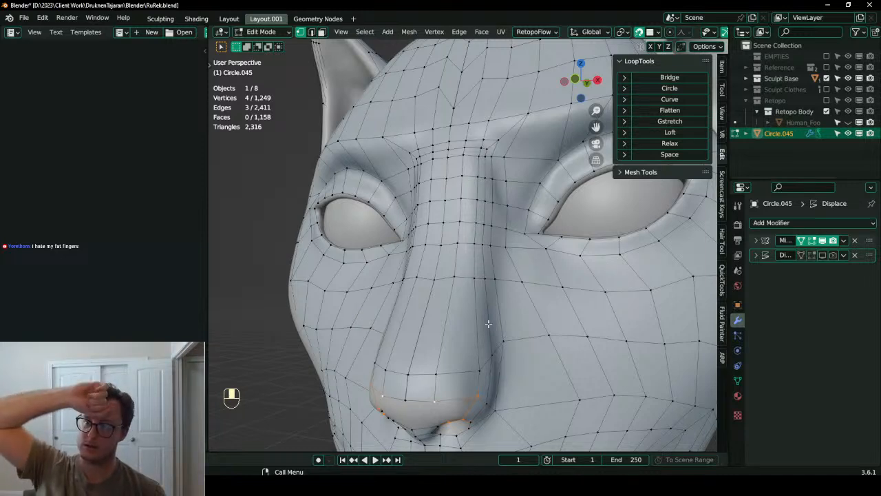
scroll(488, 322, down, 5)
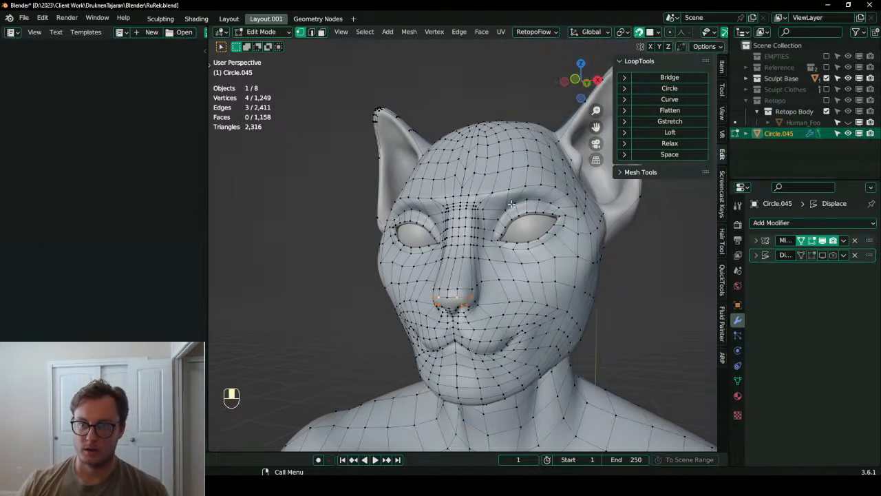
middle_drag(523, 218, 569, 244)
shift+middle_drag(569, 244, 551, 206)
scroll(551, 206, up, 4)
middle_drag(523, 258, 438, 248)
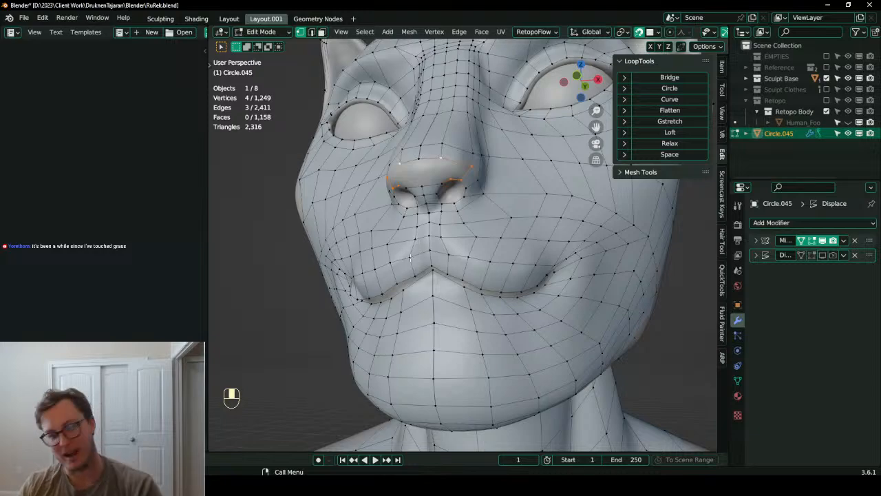
scroll(411, 256, up, 2)
middle_drag(432, 172, 433, 225)
scroll(481, 222, up, 3)
scroll(475, 234, down, 4)
scroll(483, 293, up, 2)
shift+middle_drag(474, 192, 481, 293)
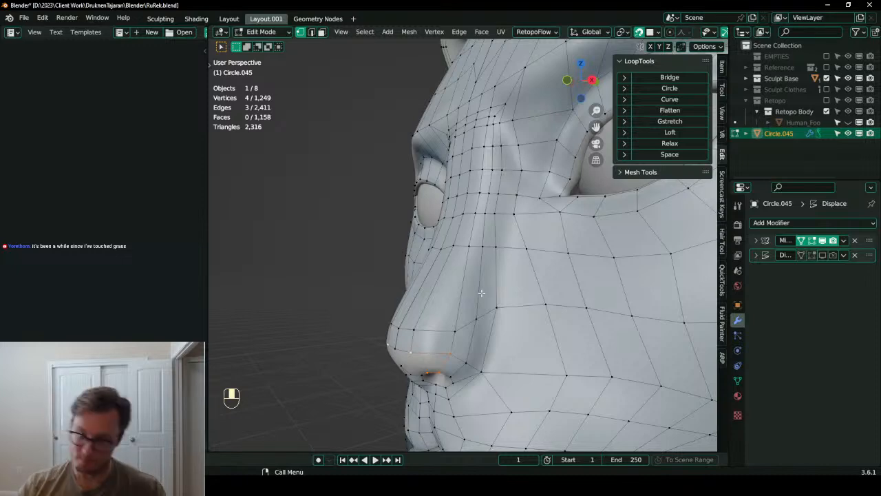
middle_drag(387, 263, 513, 302)
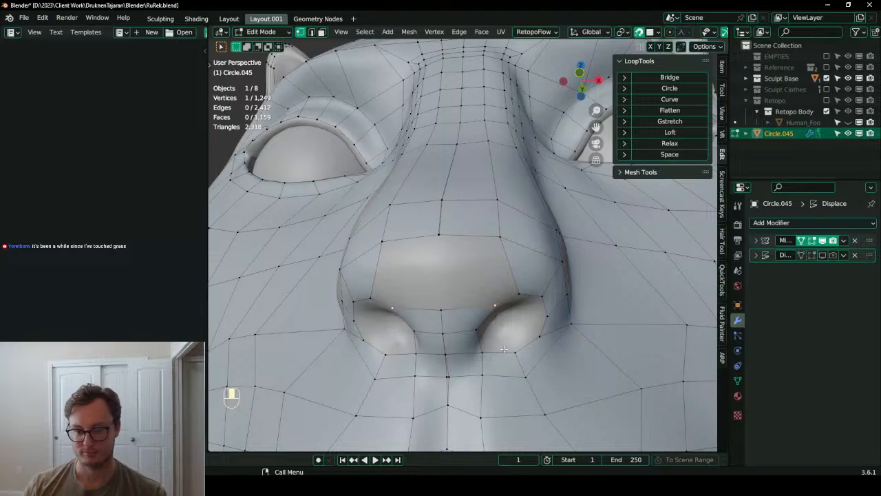
scroll(491, 362, down, 4)
shift+middle_drag(490, 373, 473, 276)
scroll(489, 238, down, 2)
scroll(442, 262, up, 3)
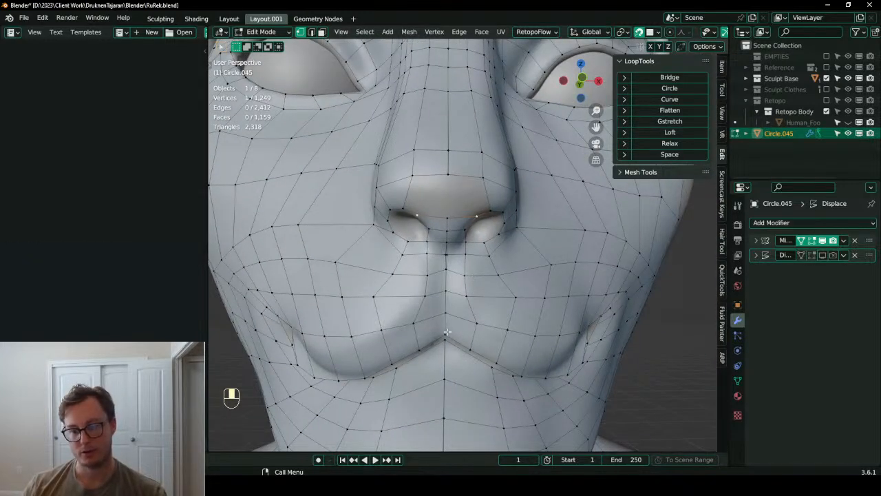
- Try to shift the centreline vertices from septum to lip off the mirror plane and extrude them back onto it along X
key(shift+Tab)
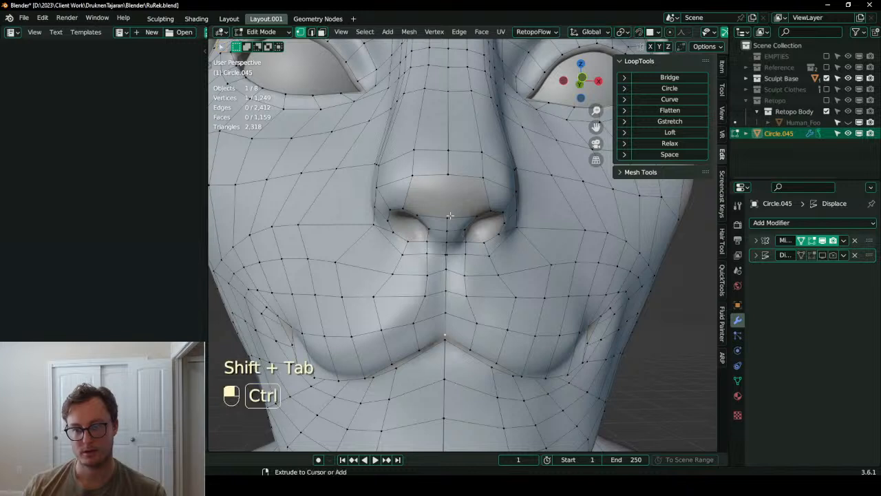
ctrl+click(460, 236)
key(g)
click(467, 236)
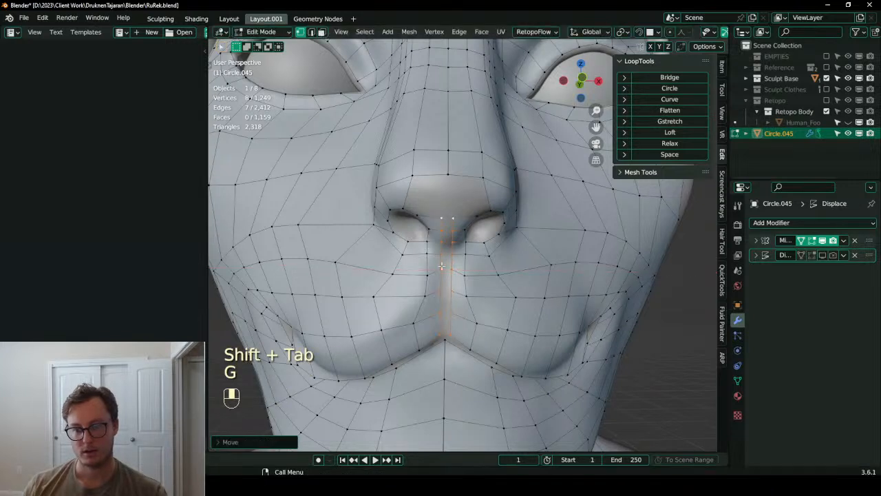
key(e)
right_click(449, 227)
key(period)
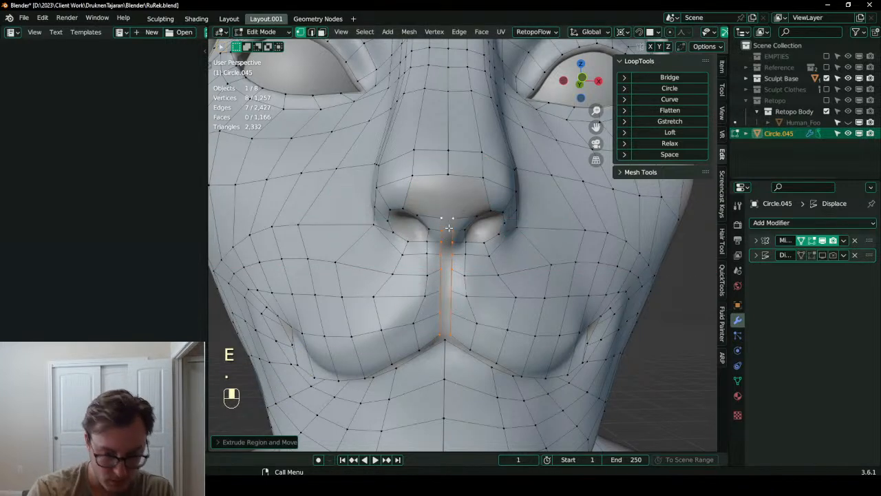
key(s)
key(x)
click(449, 228)
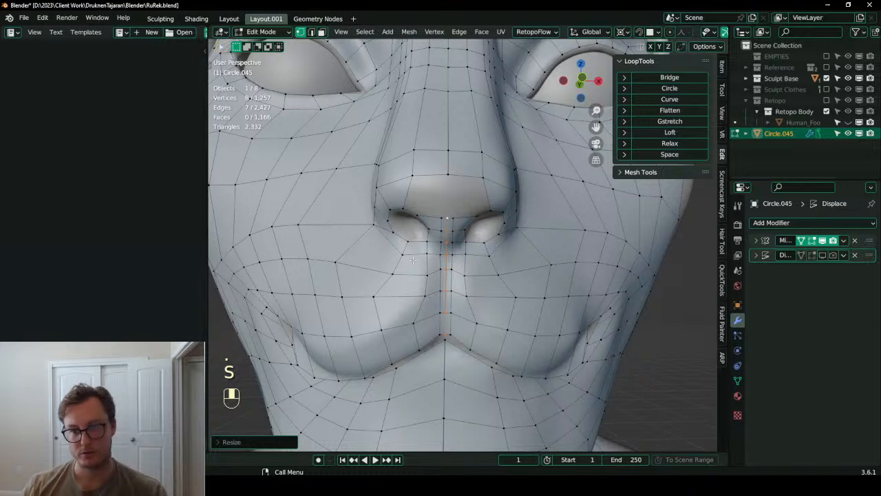
- Undo the centreline shift and extrusion between the septum and the lip
shift+middle_drag(475, 206, 466, 227)
scroll(466, 227, up, 1)
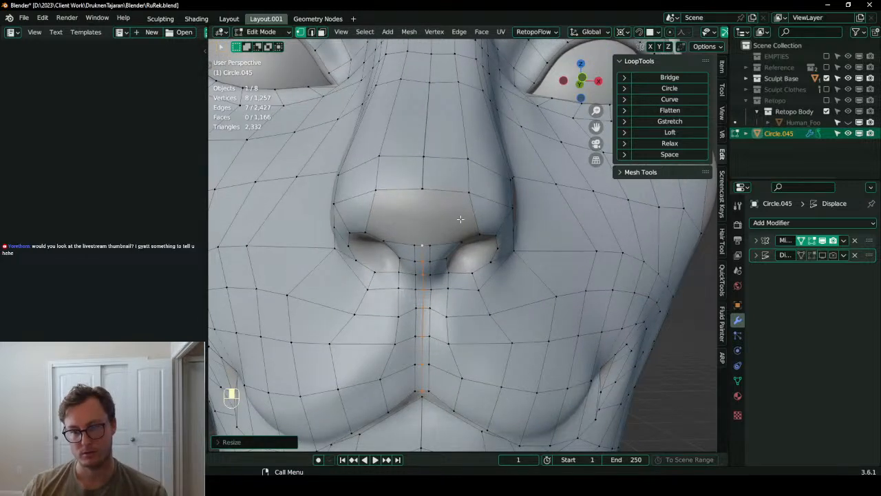
key(ctrl+z)
key(ctrl+z)
key(ctrl+z)
key(ctrl+z)
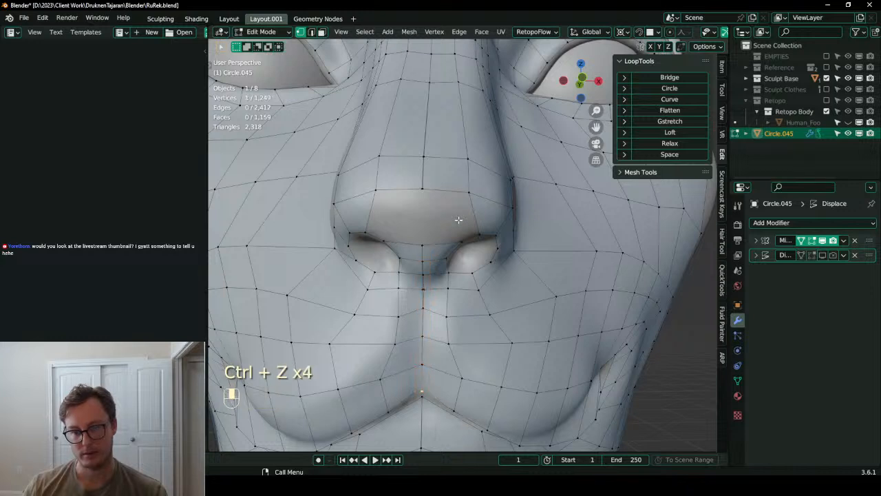
- Set the local X coordinate of the centreline vertex just below the septum to 0 m
click(721, 67)
click(655, 89)
text(0)
key(Return)
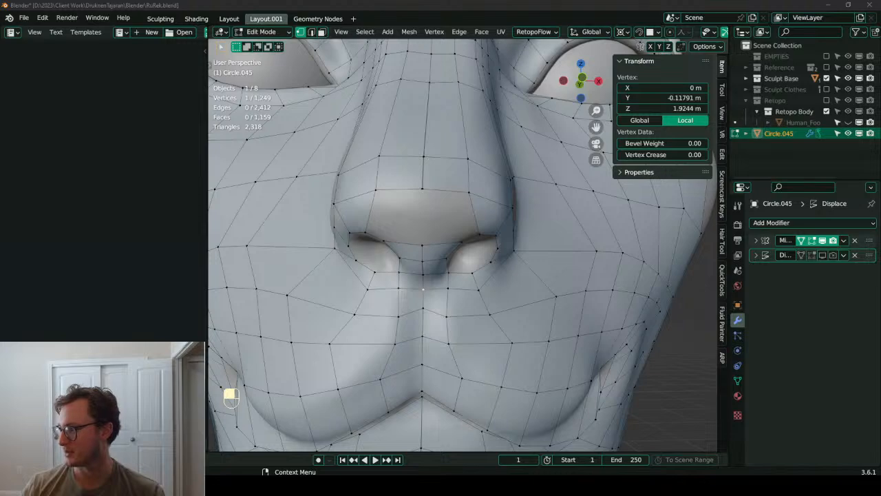
- Turn surface snapping back on and adjust the upper eyelid vertices next to the inner eye corner
scroll(440, 289, down, 5)
middle_drag(472, 273, 511, 249)
shift+middle_drag(511, 249, 474, 293)
scroll(505, 254, up, 2)
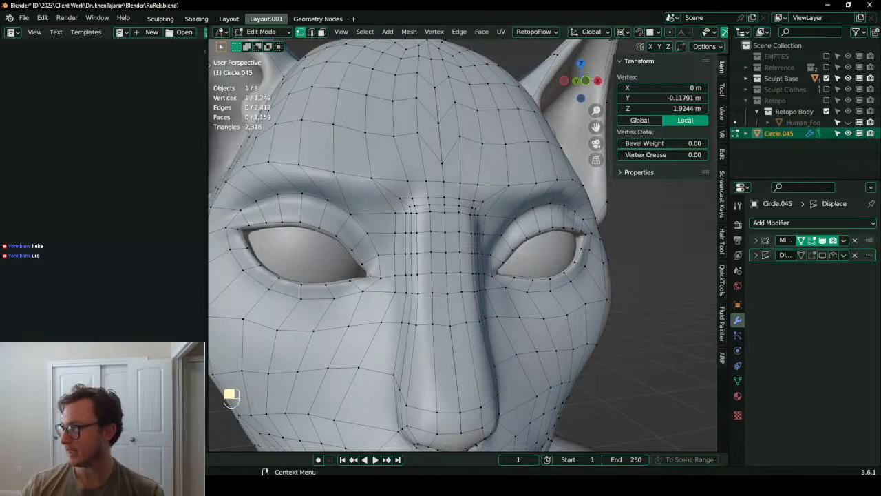
scroll(371, 219, up, 8)
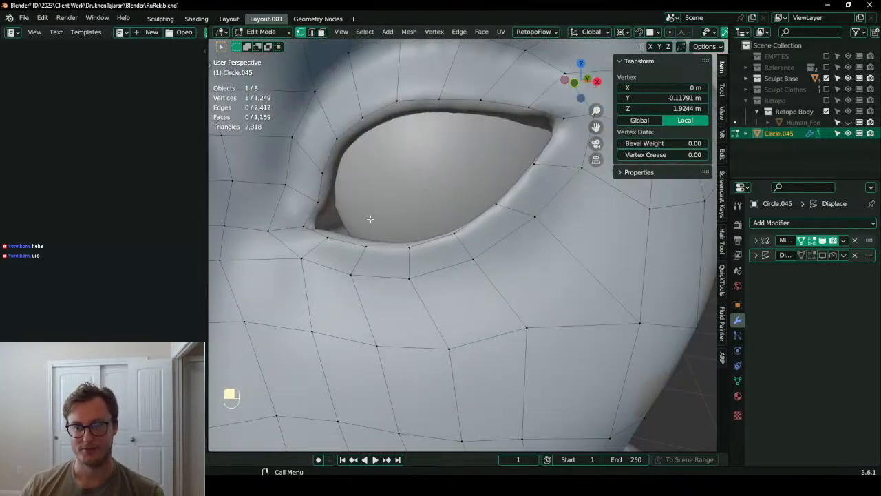
middle_drag(370, 219, 348, 205)
key(shift+Tab)
key(g)
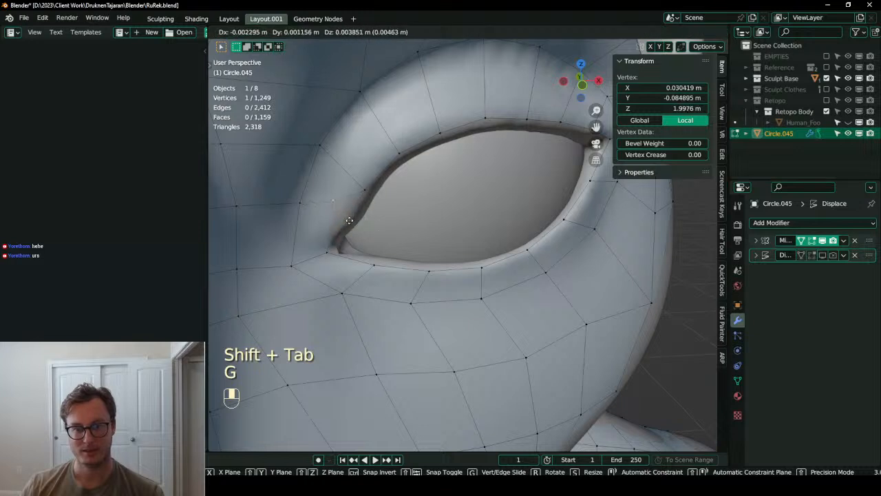
click(350, 221)
key(period)
middle_drag(350, 230, 330, 250)
key(g)
click(345, 224)
- Move the inner half of the upper eyelid's rim vertices to follow the edge of the sculpted lid
key(g)
click(395, 147)
key(g)
click(402, 147)
key(g)
click(429, 132)
key(g)
click(474, 118)
shift+middle_drag(474, 119, 448, 173)
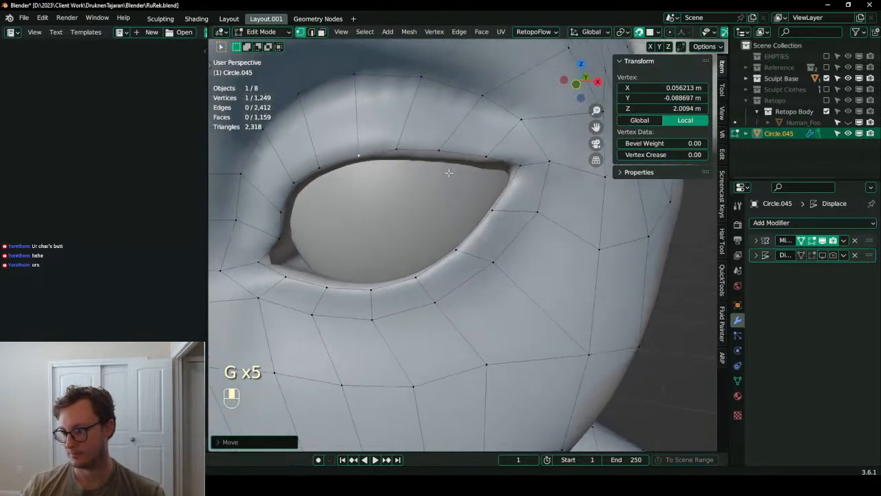
- Move the remaining upper eyelid rim vertices onto the lid edge as far as the outer eye corner
click(400, 151)
key(g)
click(399, 153)
key(g)
click(403, 157)
key(g)
click(443, 161)
key(g)
click(471, 161)
key(g)
click(517, 166)
- Adjust the lower eyelid's rim vertices near the outer eye corner to follow the lid edge
key(g)
click(495, 219)
key(g)
click(475, 248)
key(g)
click(469, 249)
- Move the rest of the lower eyelid's rim vertices onto the lid edge toward the inner eye corner
middle_drag(468, 250, 418, 247)
key(g)
click(416, 246)
key(g)
click(376, 245)
key(g)
click(364, 242)
click(306, 235)
key(g)
click(304, 233)
- Save the file
shift+middle_drag(283, 214, 456, 242)
scroll(392, 231, up, 1)
scroll(288, 228, down, 5)
shift+middle_drag(456, 243, 506, 157)
middle_drag(506, 157, 438, 168)
key(ctrl+s)
scroll(495, 180, down, 5)
scroll(494, 181, up, 7)
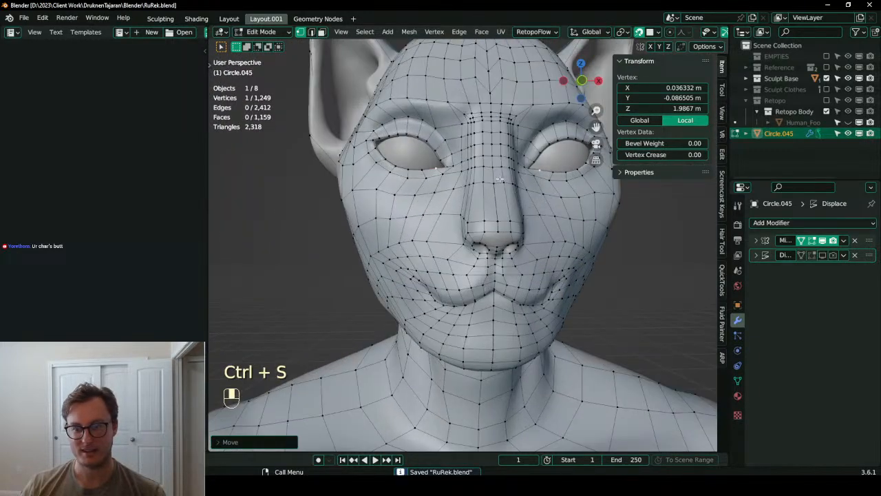
- Extrude a vertex from the nostril's upper inner rim onto the nose tip and fill a face between it and the tip border
scroll(493, 181, down, 6)
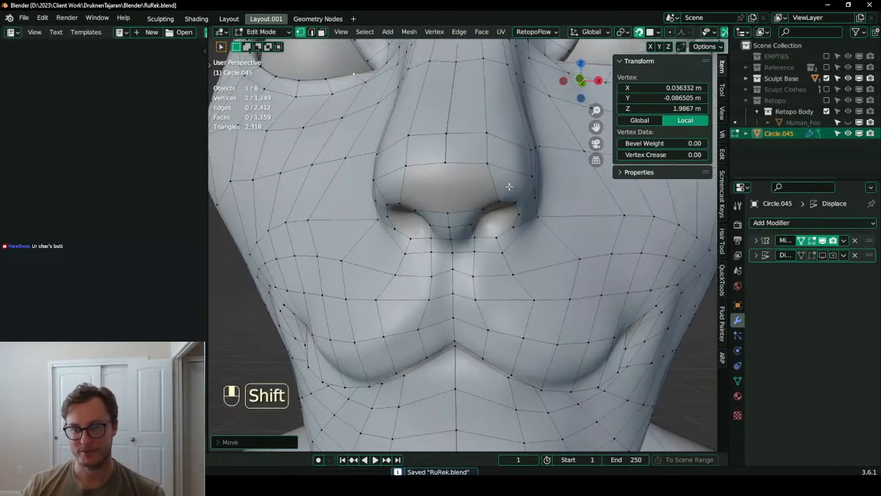
scroll(495, 181, up, 6)
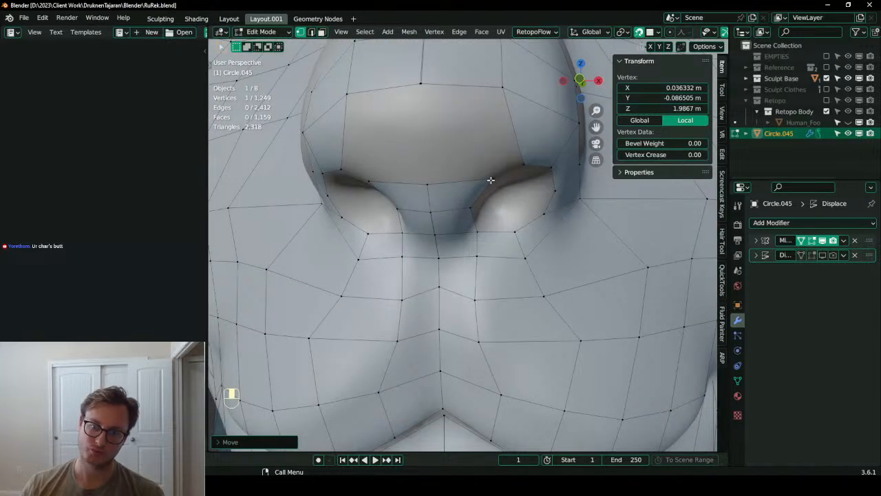
key(e)
click(468, 143)
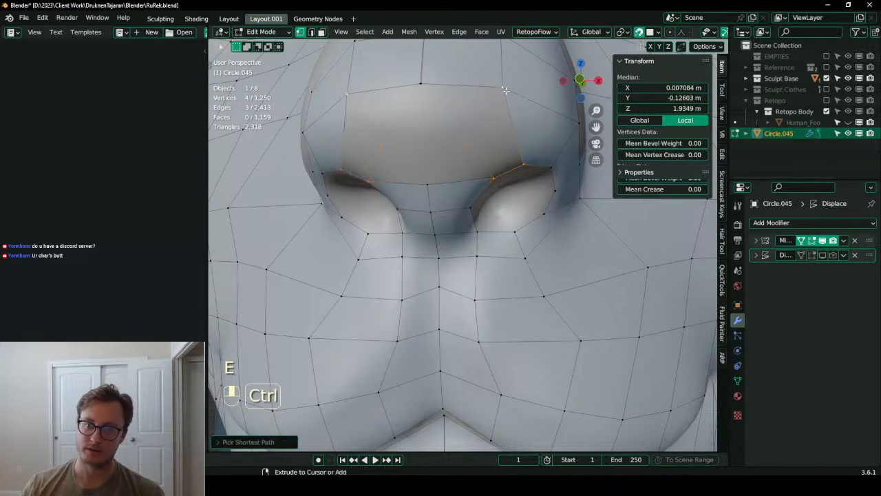
ctrl+click(504, 91)
key(f)
- Extrude the new nose tip vertex toward the middle and set the extruded vertex's X coordinate to 0 m
click(466, 150)
key(e)
click(439, 146)
click(665, 87)
text(0)
key(Return)
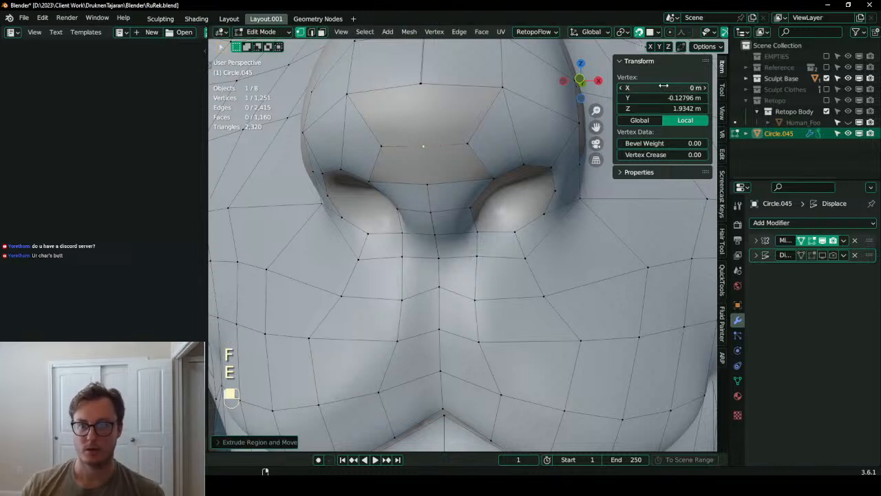
- Fill the gaps below and above the new centre edge of the nose tip with faces and check the result in Object Mode
ctrl+click(428, 191)
key(f)
click(429, 152)
ctrl+click(427, 85)
key(f)
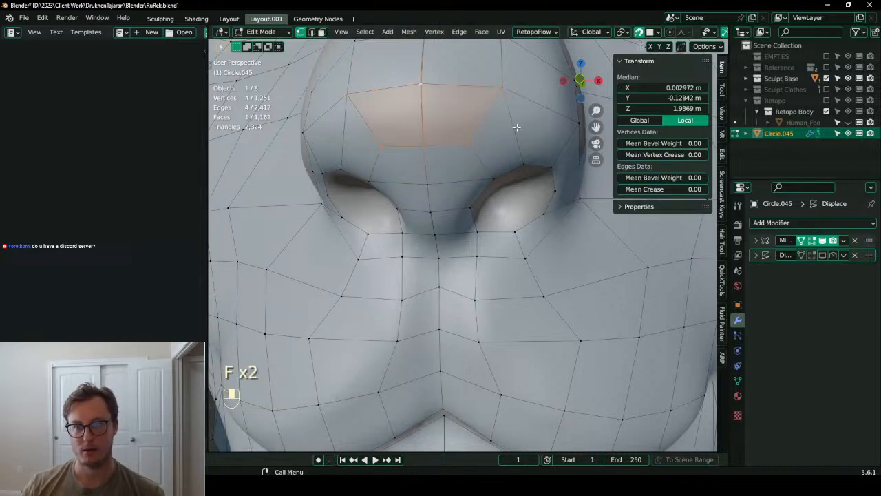
scroll(519, 127, down, 9)
key(Tab)
scroll(454, 205, up, 3)
mouse_move(476, 198)
middle_down()
mouse_move(453, 205)
mouse_move(506, 201)
mouse_move(427, 202)
mouse_move(467, 201)
middle_up()
key(Tab)
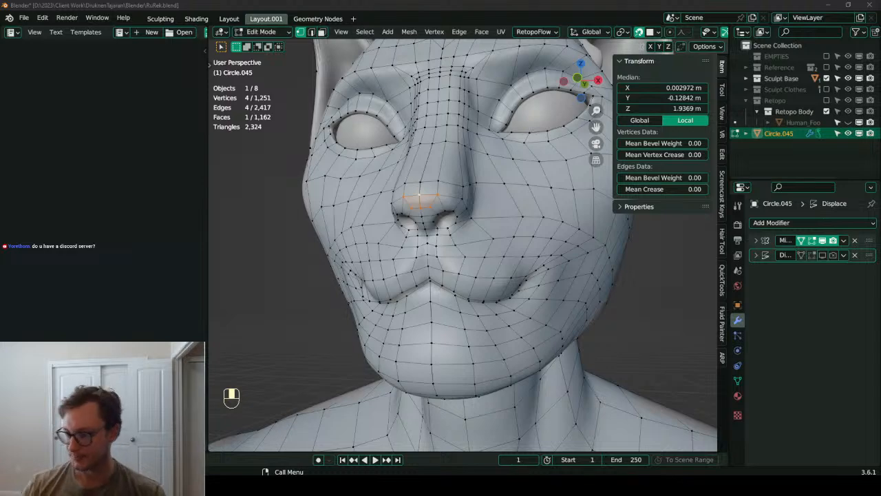
click(541, 3)
scroll(466, 250, down, 3)
mouse_move(466, 249)
middle_down()
mouse_move(509, 267)
mouse_move(569, 256)
mouse_move(473, 263)
middle_up()
shift+middle_drag(474, 263, 473, 299)
scroll(482, 275, up, 4)
middle_drag(503, 255, 455, 242)
key(ctrl+r)
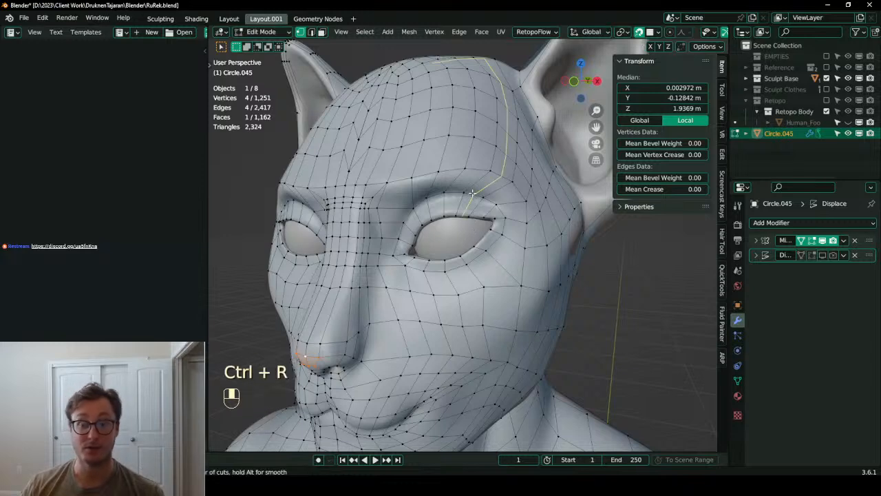
click(450, 185)
key(ctrl+z)
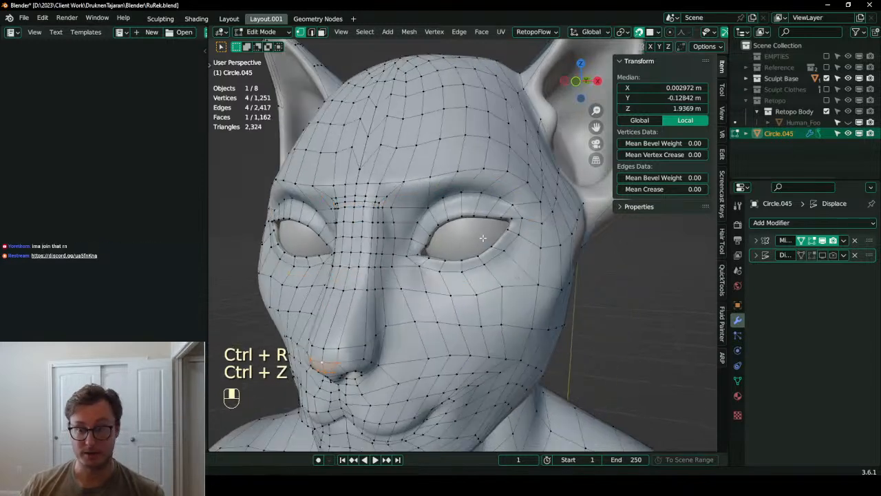
key(ctrl+z)
- Add an edge loop around the eye between the lid rim and the outer lid ring, and snap it to the sculpt
key(KP_1)
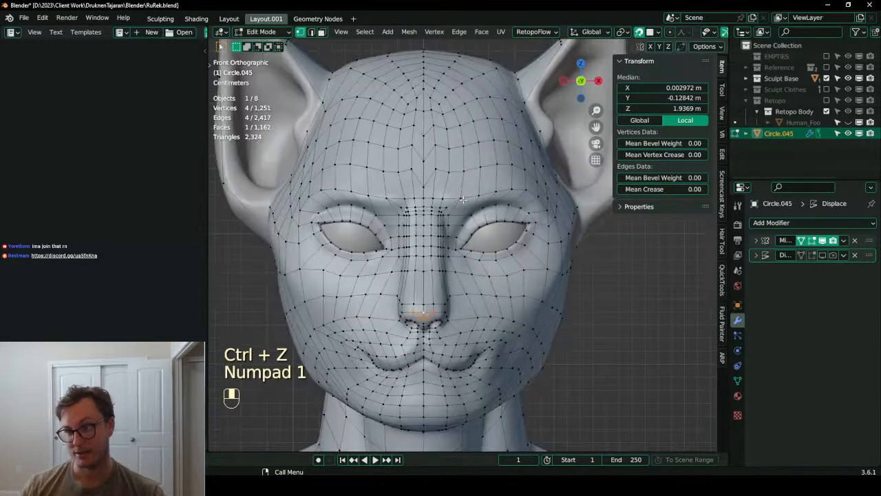
shift+middle_drag(484, 228, 445, 230)
scroll(445, 230, up, 1)
scroll(455, 225, up, 1)
key(ctrl+r)
double_click(453, 213)
key(g)
click(453, 211)
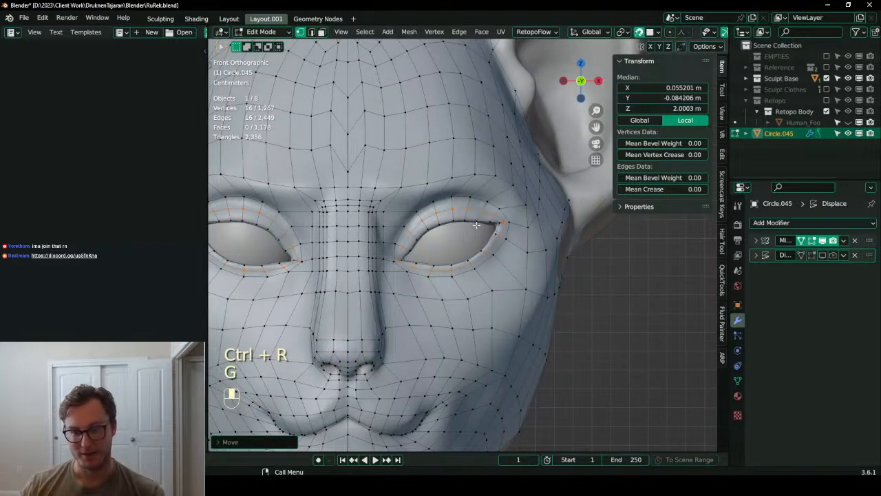
- Add a wider edge loop under the brows, across the nose bridge and below the eyes, and snap it to the sculpt
key(ctrl+r)
right_click(488, 185)
key(ctrl+r)
double_click(489, 182)
key(g)
click(488, 182)
middle_drag(488, 182, 441, 178)
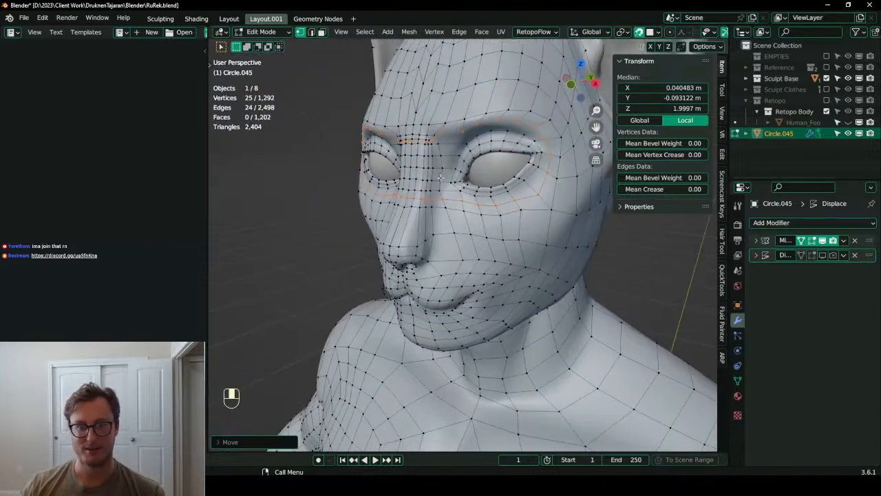
- Start RetopoFlow on the retopology mesh and choose the Relax brush
click(548, 33)
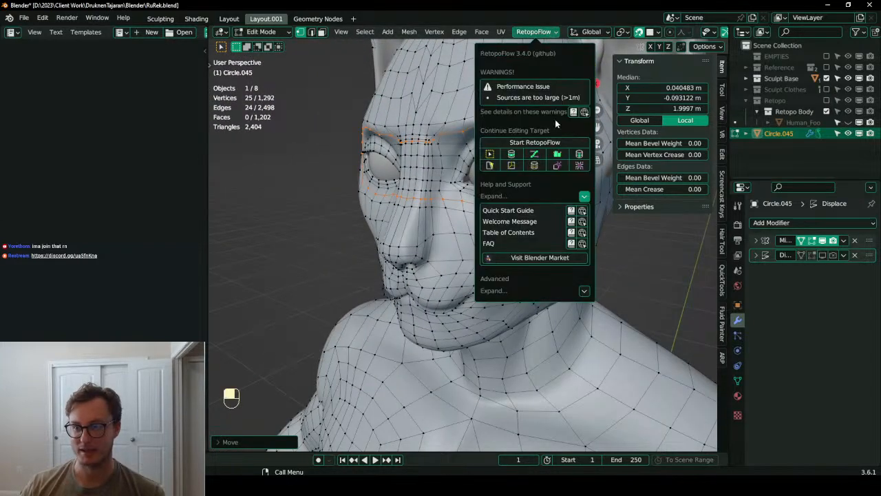
click(535, 142)
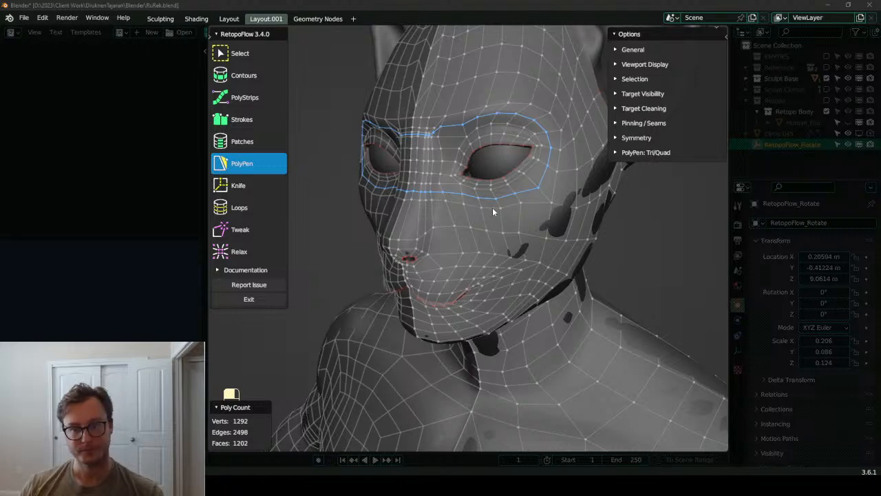
middle_drag(456, 185, 147, 252)
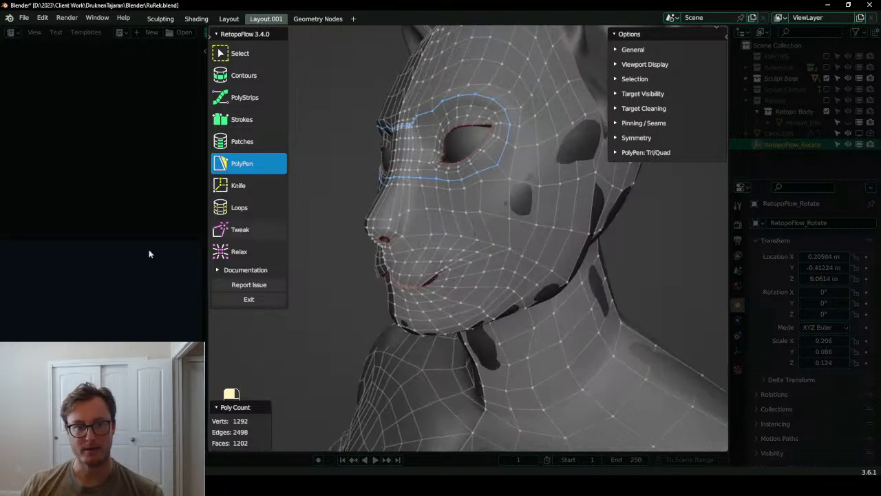
click(237, 252)
- Relax the topology of the cheek below the eye
middle_drag(475, 217, 506, 236)
scroll(507, 236, up, 3)
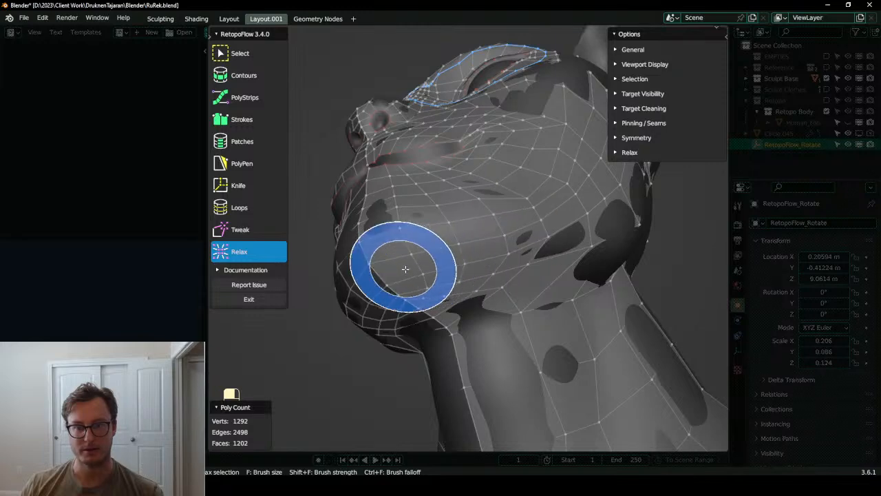
scroll(433, 268, down, 3)
mouse_move(516, 252)
middle_down()
mouse_move(522, 260)
mouse_move(462, 265)
mouse_move(510, 238)
middle_up()
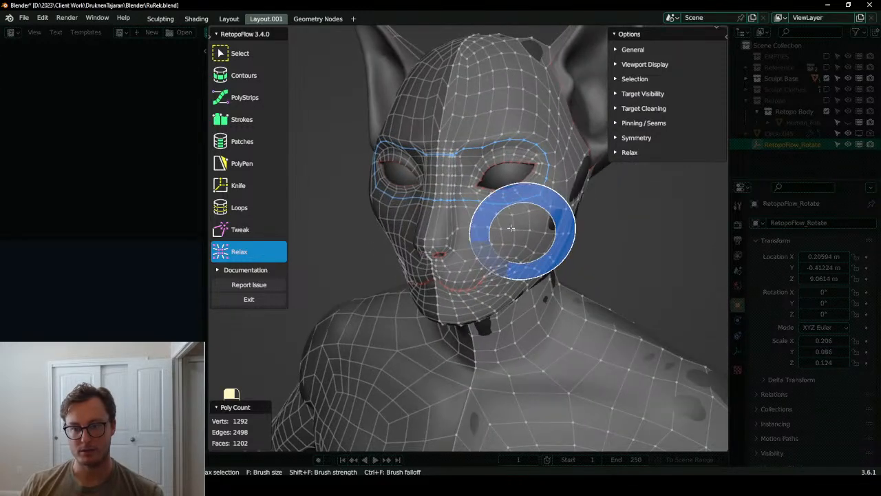
scroll(509, 228, up, 2)
drag(498, 228, 476, 235)
shift+middle_drag(542, 217, 500, 237)
mouse_move(535, 250)
mouse_down()
mouse_move(438, 249)
mouse_move(516, 255)
mouse_up()
- Relax the topology along the side of the nose and up over the nose bridge between the eyes
scroll(457, 244, up, 2)
middle_drag(455, 244, 470, 252)
mouse_move(403, 226)
mouse_down()
mouse_move(377, 214)
mouse_move(361, 236)
mouse_move(376, 127)
mouse_up()
shift+middle_drag(376, 126, 403, 156)
mouse_move(390, 134)
mouse_down()
mouse_move(413, 125)
mouse_move(427, 99)
mouse_move(382, 100)
mouse_up()
shift+middle_drag(382, 100, 419, 142)
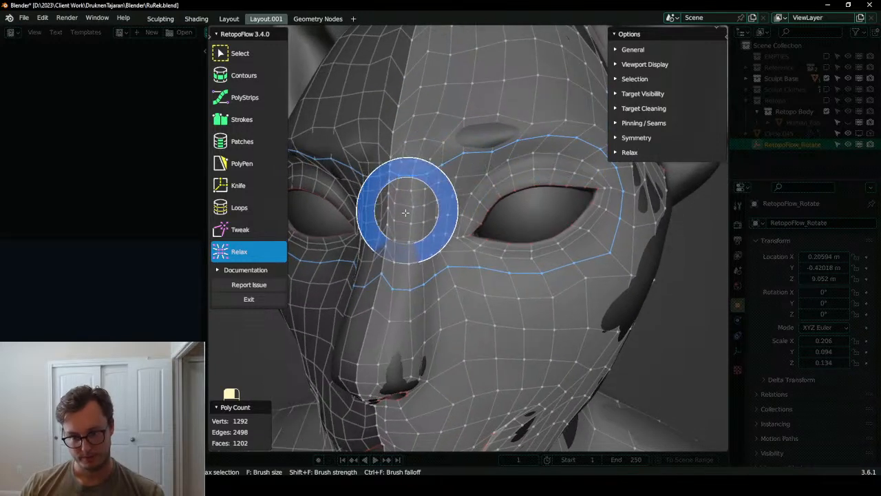
mouse_move(385, 302)
mouse_down()
mouse_move(384, 326)
mouse_move(395, 306)
mouse_move(383, 346)
mouse_move(387, 236)
mouse_up()
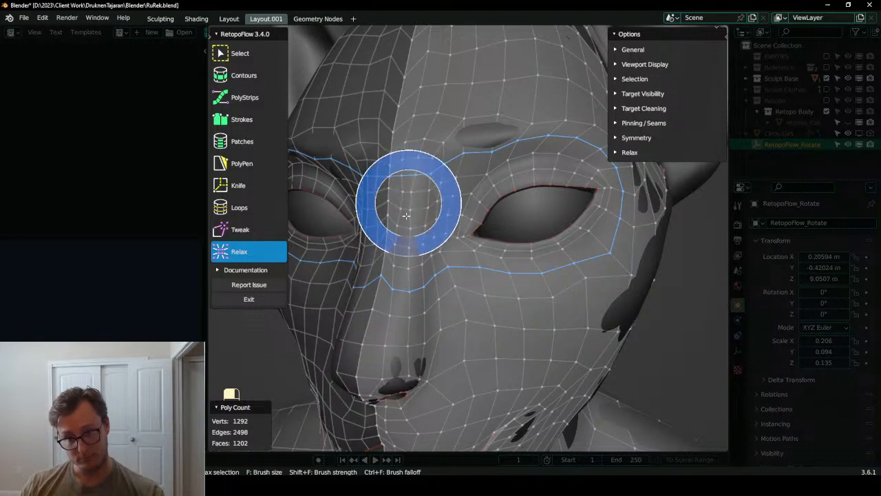
mouse_move(544, 227)
middle_down()
mouse_move(426, 225)
mouse_move(513, 213)
middle_up()
scroll(426, 227, down, 4)
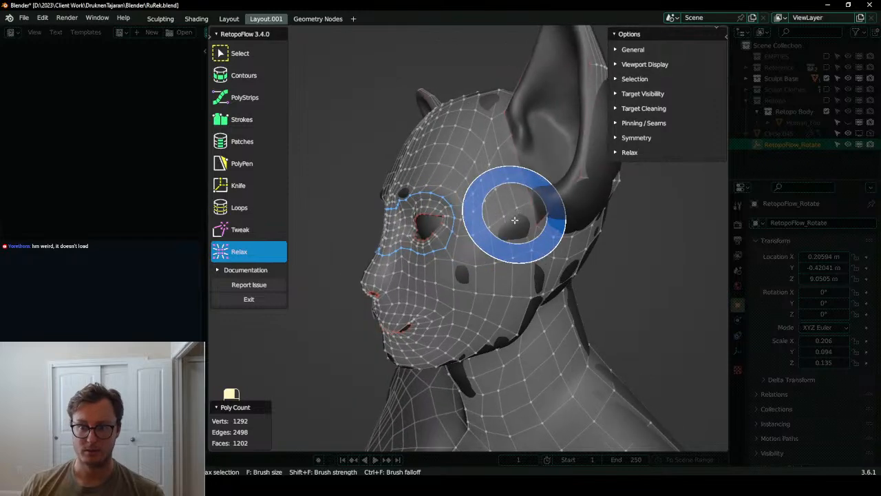
middle_drag(478, 154, 488, 173)
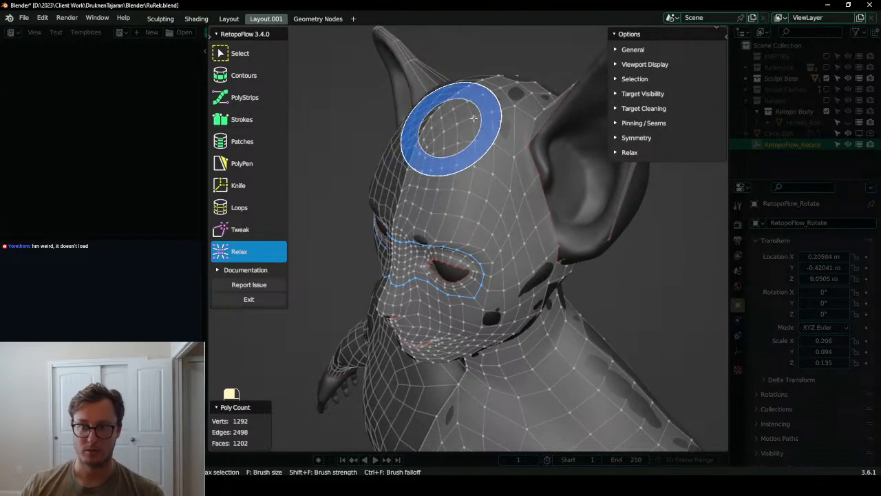
- Examine the retopology mesh around the head, chest, hips and back for uneven topology
middle_drag(508, 138, 531, 172)
scroll(511, 154, down, 4)
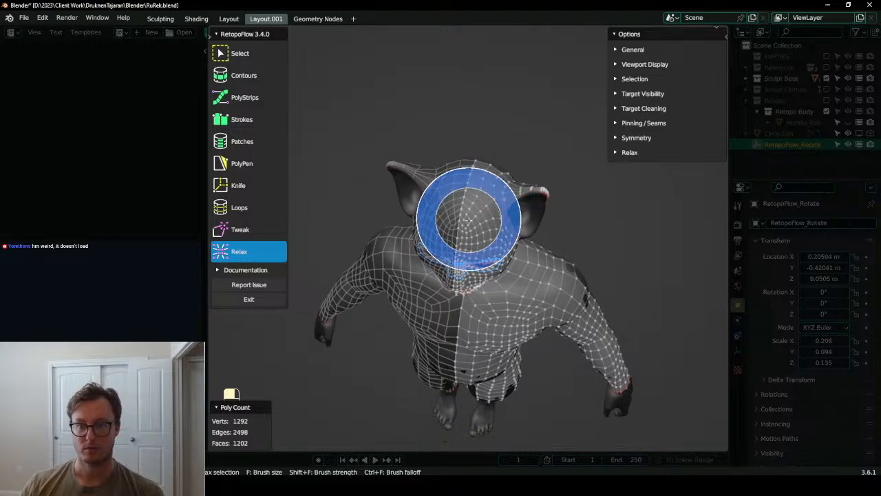
scroll(490, 179, up, 4)
middle_drag(490, 179, 454, 198)
middle_drag(453, 229, 487, 236)
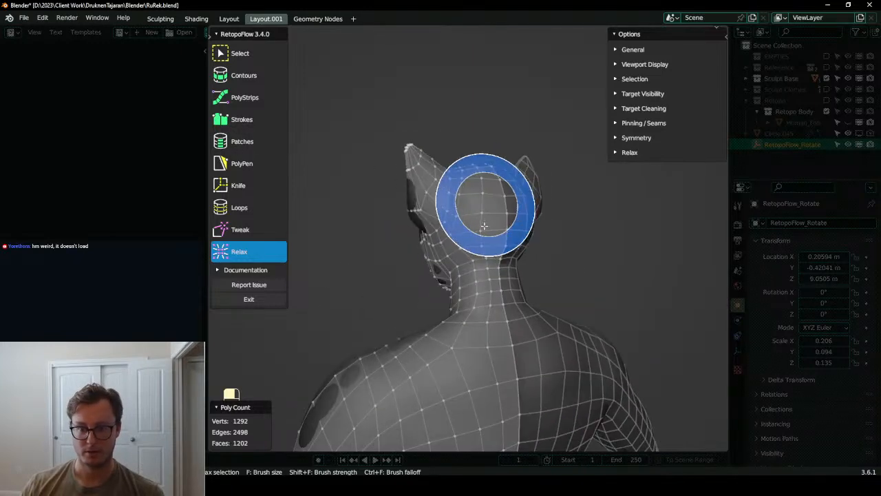
mouse_move(462, 296)
middle_down()
mouse_move(491, 314)
mouse_move(599, 348)
mouse_move(567, 232)
middle_up()
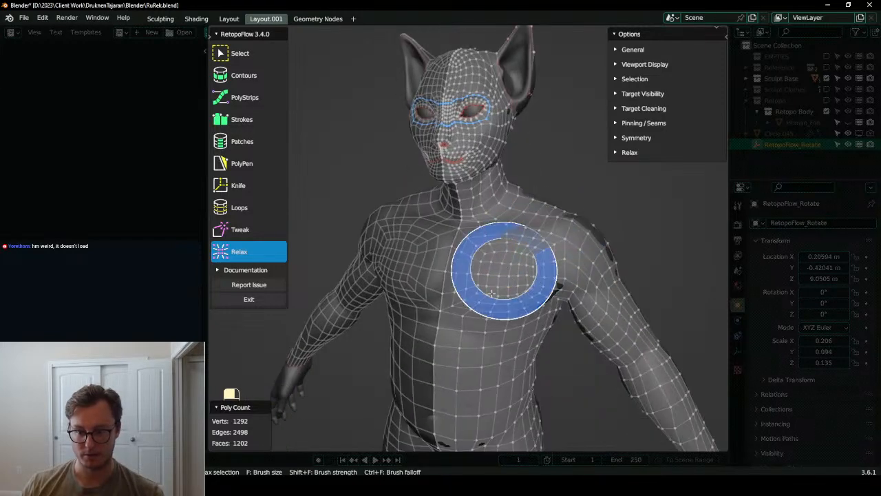
mouse_move(550, 275)
mouse_down()
mouse_move(534, 249)
mouse_move(475, 252)
mouse_move(469, 292)
mouse_move(515, 292)
mouse_up()
mouse_move(535, 246)
shift+middle_down()
mouse_move(524, 199)
mouse_move(323, 192)
shift+middle_up()
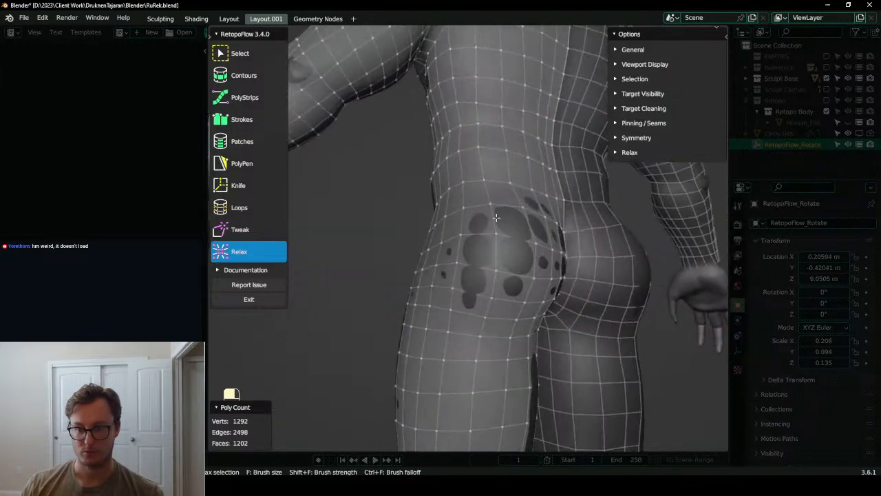
scroll(490, 232, down, 2)
mouse_move(490, 232)
middle_down()
mouse_move(415, 230)
mouse_move(483, 244)
middle_up()
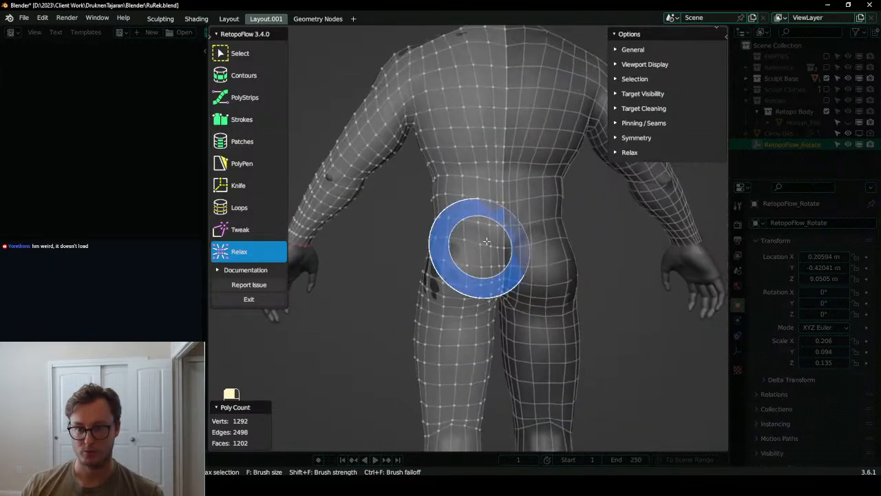
mouse_move(479, 129)
shift+middle_down()
mouse_move(468, 203)
mouse_move(489, 241)
mouse_move(479, 242)
mouse_move(515, 219)
mouse_move(519, 228)
mouse_move(564, 236)
shift+middle_up()
scroll(490, 242, down, 2)
scroll(515, 219, down, 2)
scroll(515, 219, down, 1)
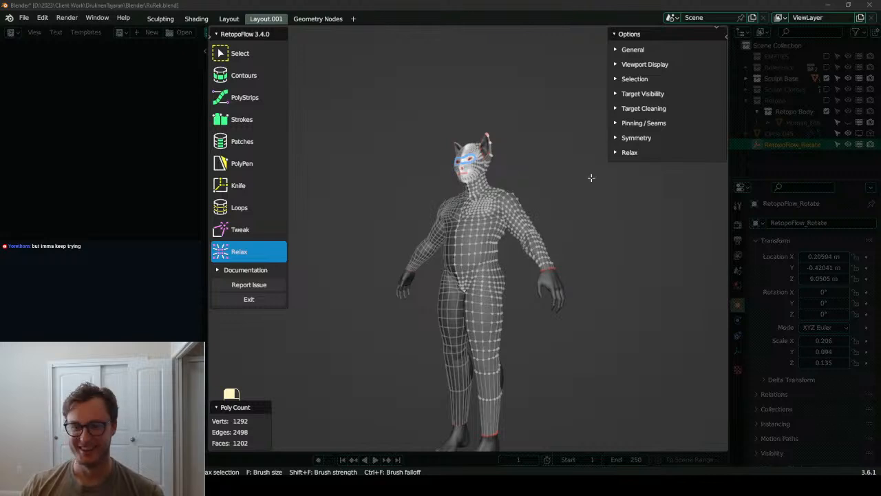
- Insert six edge loops around the lower leg between knee and ankle with the Loops tool
middle_drag(470, 296, 517, 203)
scroll(506, 210, up, 4)
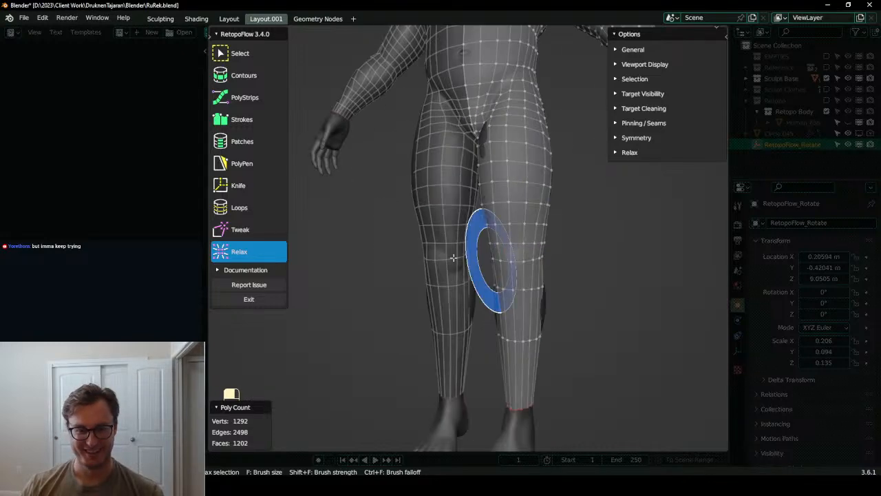
click(251, 210)
shift+middle_drag(527, 319, 522, 228)
ctrl+click(496, 167)
ctrl+click(500, 215)
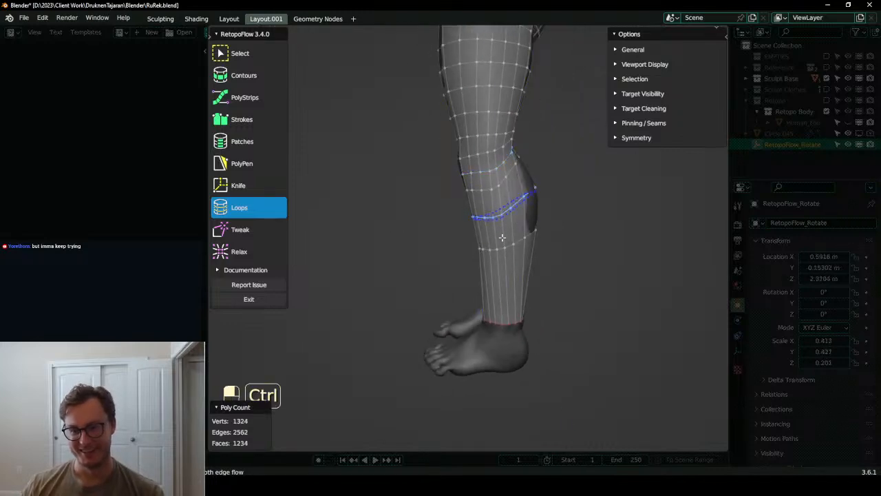
ctrl+click(503, 237)
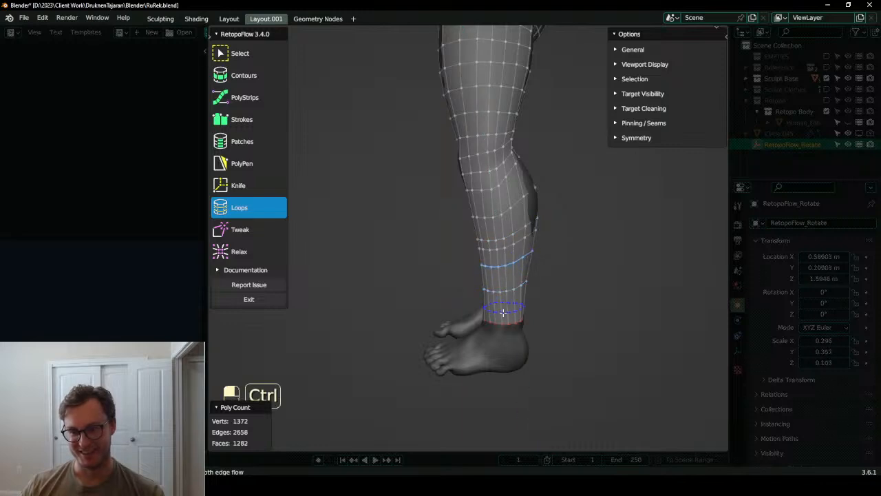
- Relax the lower leg's mesh on the shin and the back of the calf with the Relax brush
click(267, 255)
scroll(457, 256, down, 3)
middle_drag(457, 255, 572, 246)
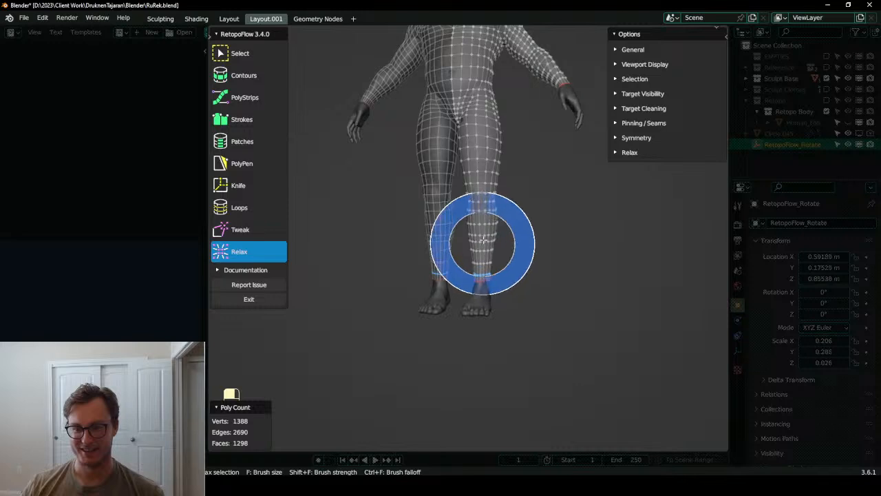
scroll(485, 241, up, 3)
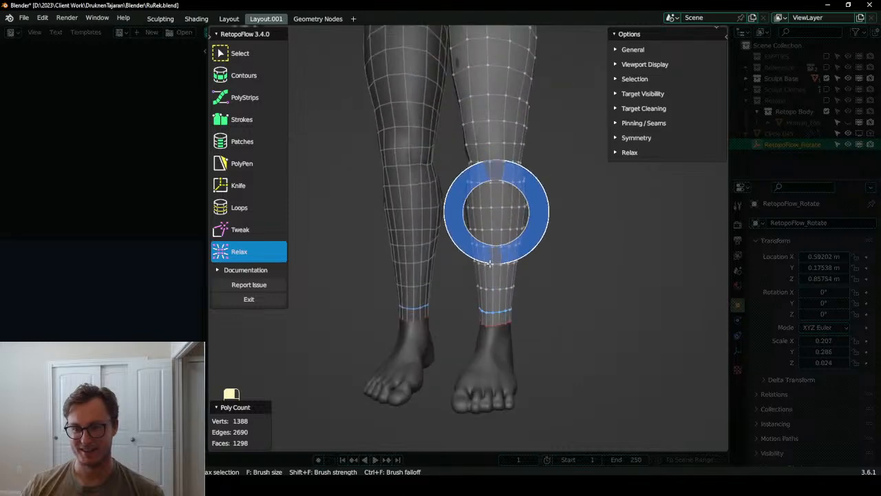
drag(491, 258, 490, 298)
mouse_move(486, 293)
middle_down()
mouse_move(382, 279)
mouse_move(383, 255)
mouse_move(413, 249)
middle_up()
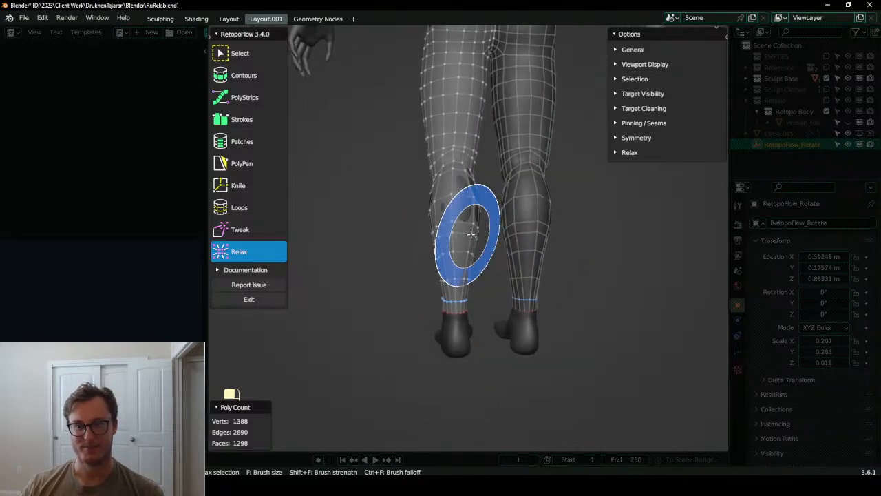
mouse_move(452, 166)
mouse_down()
mouse_move(456, 111)
mouse_move(451, 204)
mouse_up()
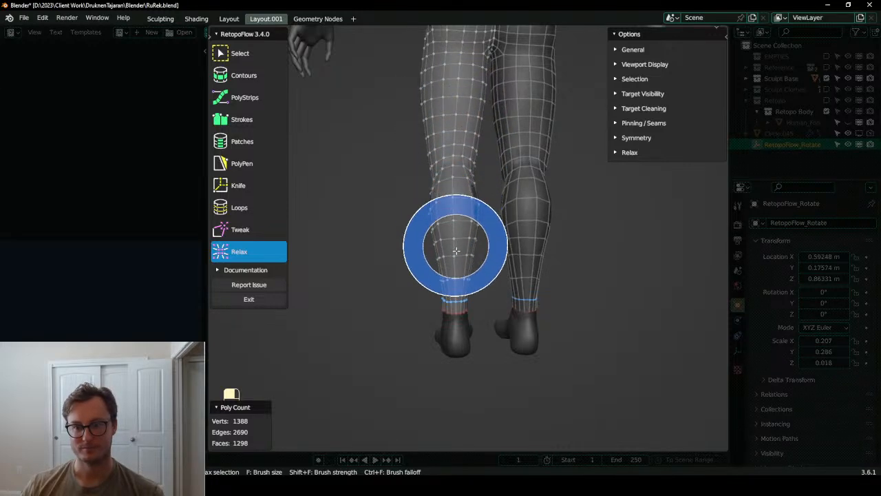
drag(454, 298, 446, 217)
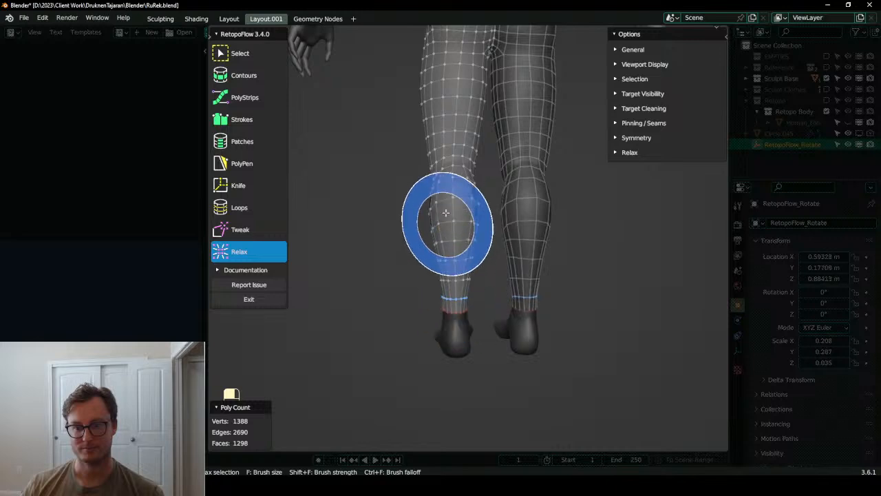
- Even out the loops around the sides of the calf, ankle and knee with more Relax strokes
mouse_move(576, 202)
middle_down()
mouse_move(513, 224)
mouse_move(509, 235)
middle_up()
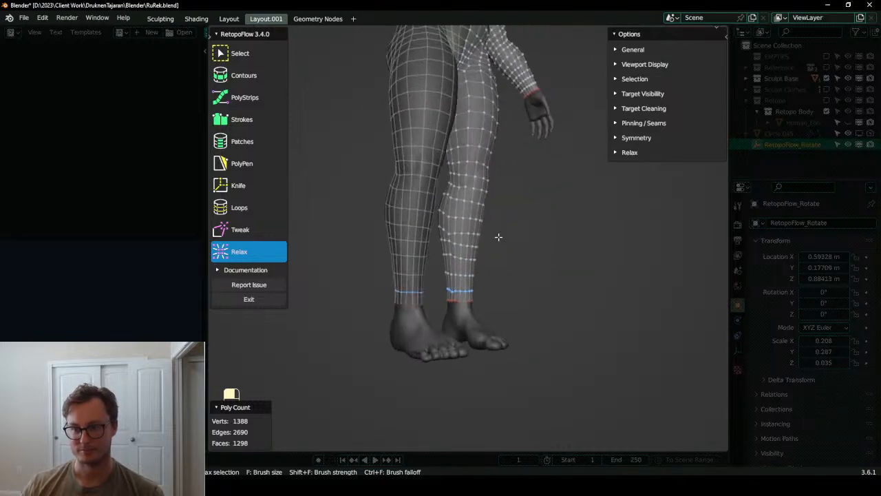
mouse_move(456, 246)
mouse_down()
mouse_move(461, 289)
mouse_move(466, 207)
mouse_move(456, 291)
mouse_up()
middle_drag(457, 292, 615, 303)
mouse_move(466, 298)
mouse_down()
mouse_move(467, 187)
mouse_move(468, 197)
mouse_up()
middle_drag(468, 197, 523, 221)
drag(511, 222, 515, 195)
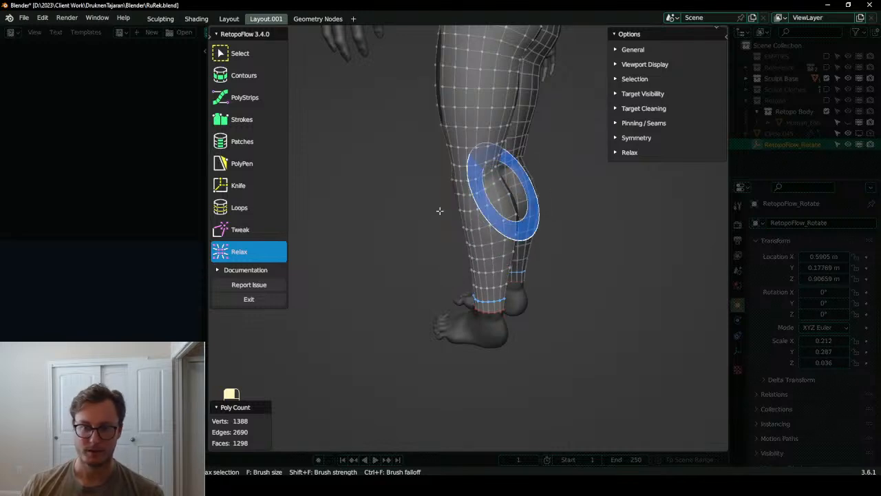
- Exit RetopoFlow and inspect the mesh around the torso, head and ear in Edit Mode
middle_drag(516, 194, 567, 198)
scroll(462, 207, down, 6)
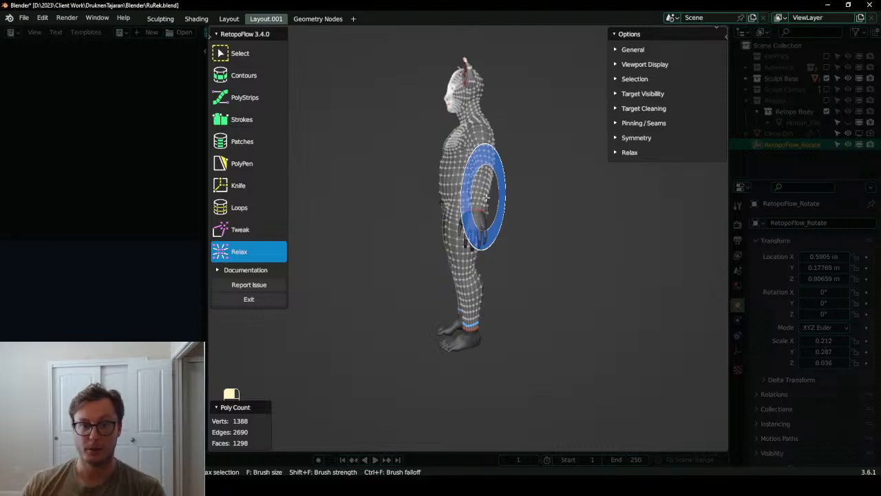
click(281, 296)
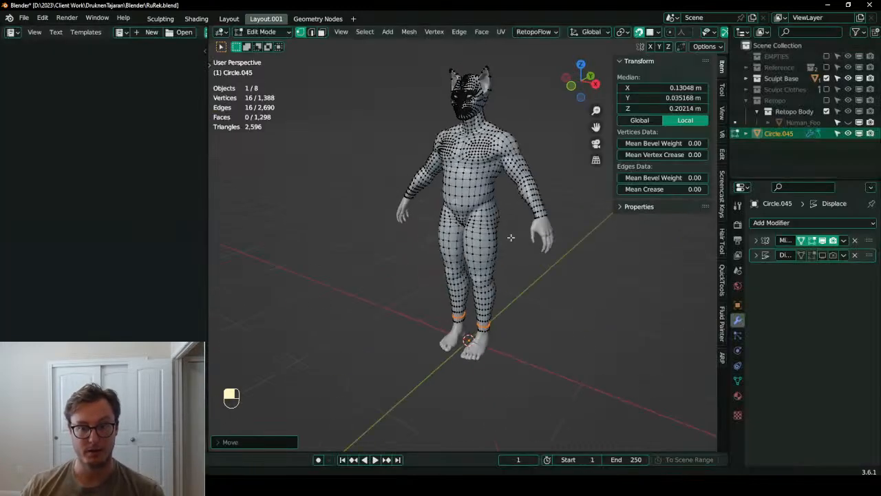
scroll(490, 267, up, 5)
middle_drag(489, 267, 494, 196)
shift+middle_drag(493, 197, 468, 243)
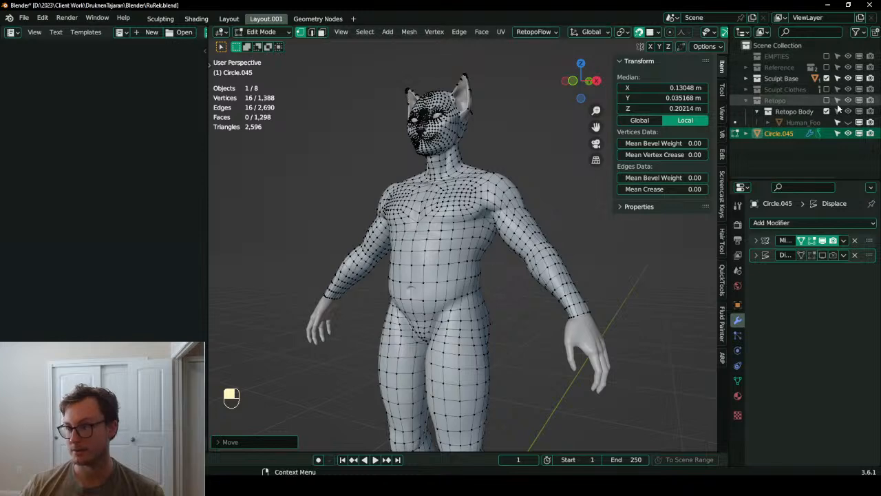
scroll(435, 277, up, 2)
shift+middle_drag(474, 223, 485, 295)
middle_drag(483, 266, 470, 247)
scroll(480, 263, up, 4)
shift+middle_drag(438, 200, 401, 286)
key(Tab)
key(Tab)
scroll(401, 286, up, 2)
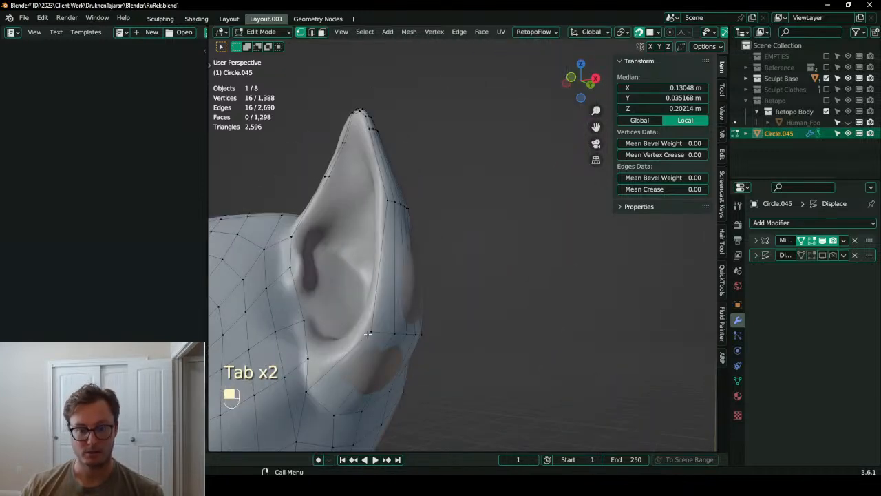
shift+middle_drag(310, 368, 429, 319)
- Select a vertex on the ear's rim, turn off snapping and switch the viewport to wireframe shading
click(472, 318)
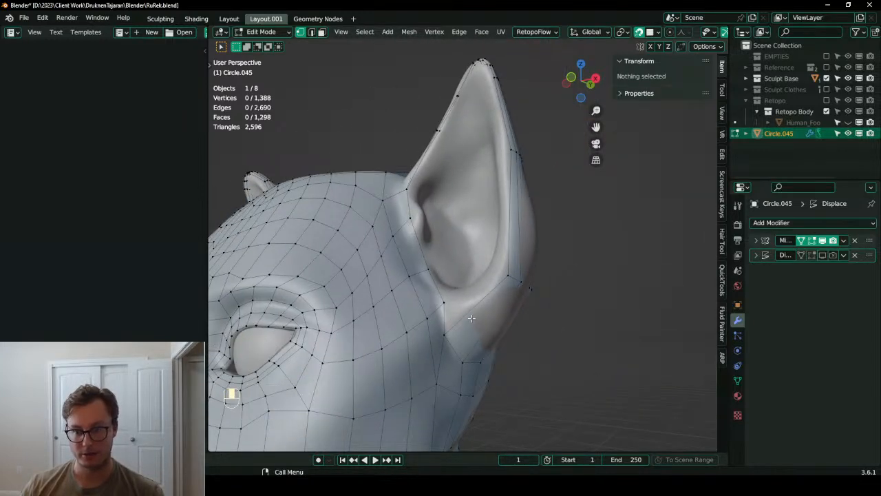
click(509, 274)
mouse_move(509, 274)
middle_down()
mouse_move(411, 270)
mouse_move(380, 281)
mouse_move(541, 284)
mouse_move(557, 308)
mouse_move(520, 309)
mouse_move(473, 262)
mouse_move(448, 254)
middle_up()
scroll(392, 279, down, 2)
key(shift+Tab)
key(z)
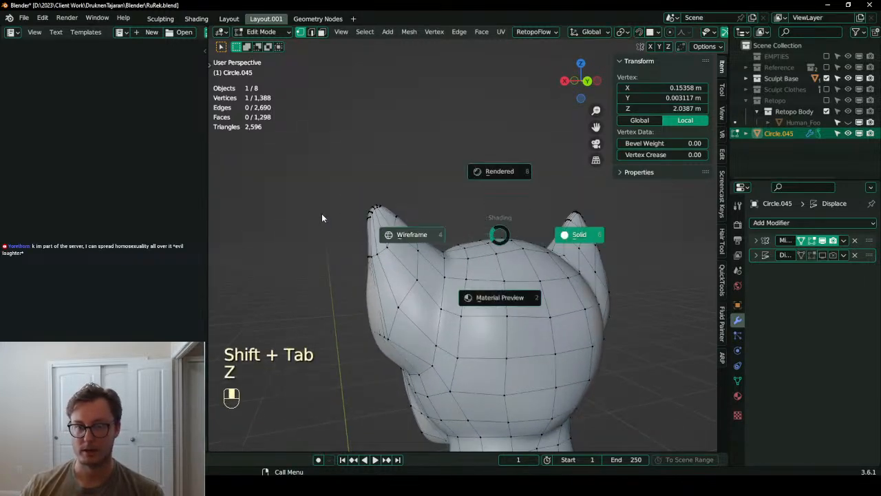
- Select the ear tip's vertices and grow the selection three times to cover the ear
key(b)
drag(332, 187, 386, 227)
key(ctrl+KP_Add)
key(ctrl+KP_Add)
key(ctrl+KP_Add)
- Duplicate the selected ear faces in place and scale the copy to about 0.8
middle_drag(386, 228, 496, 220)
key(shift+d)
right_click(534, 211)
key(s)
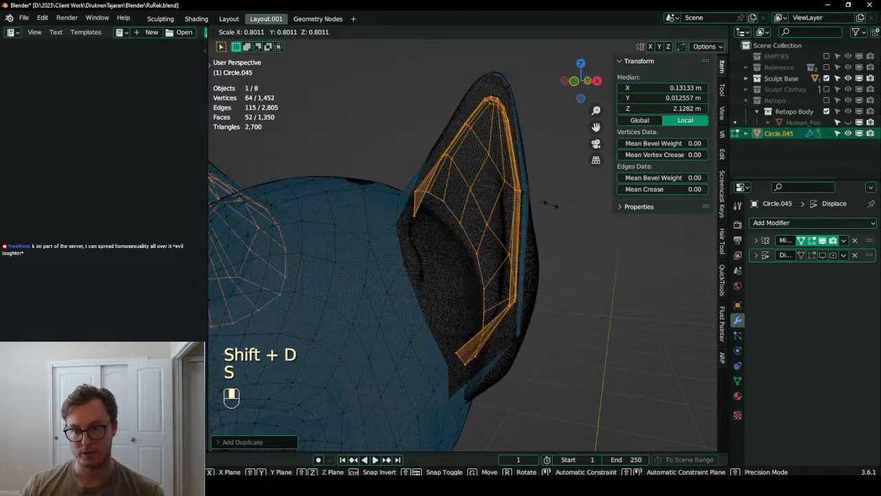
click(548, 203)
- Return to solid shading, then shrink and reposition the duplicated faces toward the inside of the ear
key(z)
middle_drag(585, 221, 486, 258)
key(s)
click(480, 243)
key(s)
click(477, 235)
key(g)
key(s)
click(472, 242)
- Fine-tune the duplicated patch's scale so it sits inside the ear opening
key(q)
click(443, 343)
key(s)
click(510, 241)
key(s)
click(484, 225)
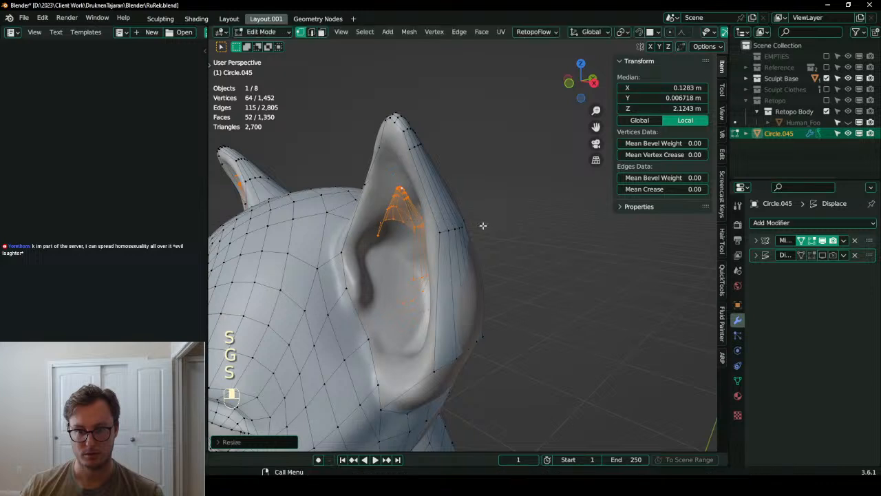
key(s)
click(485, 225)
- Separate the inner-ear patch into its own object and select it in Object Mode
key(p)
click(427, 234)
key(Tab)
click(419, 226)
- Add a Shrinkwrap modifier first in the patch's stack, using Target Normal Project with the body sculpt Cube.010 as target
click(783, 224)
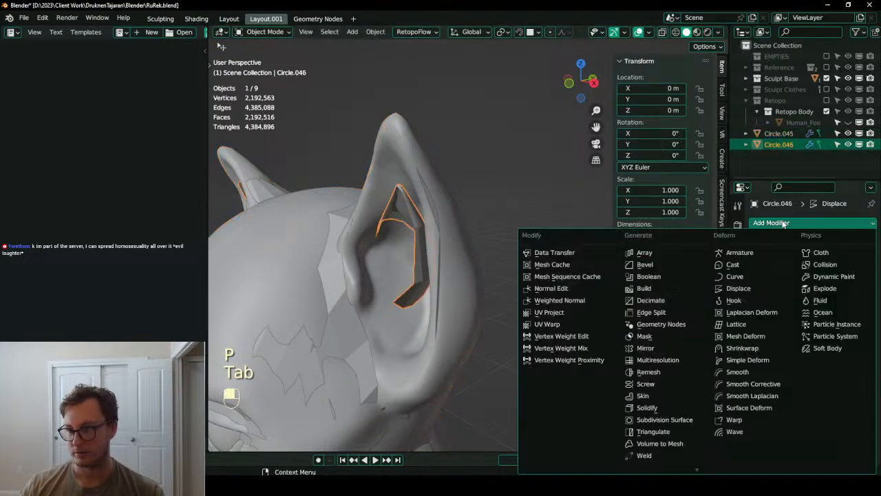
click(757, 350)
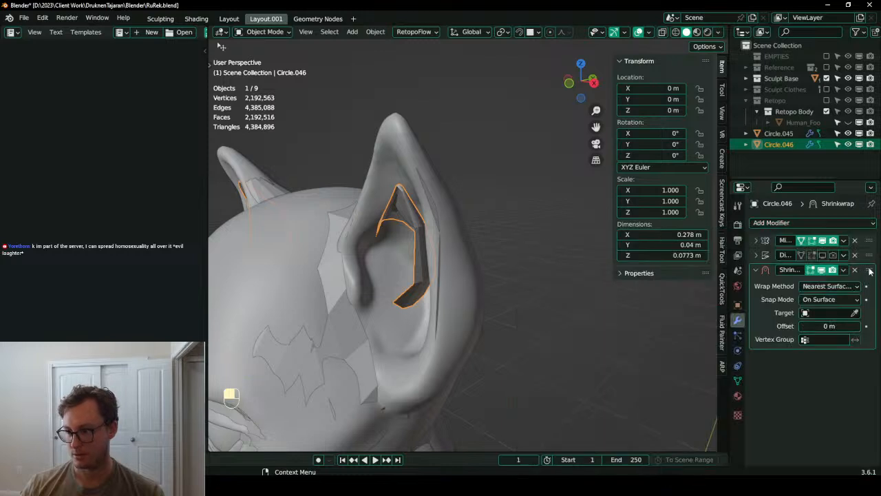
drag(869, 273, 869, 244)
click(850, 257)
click(800, 305)
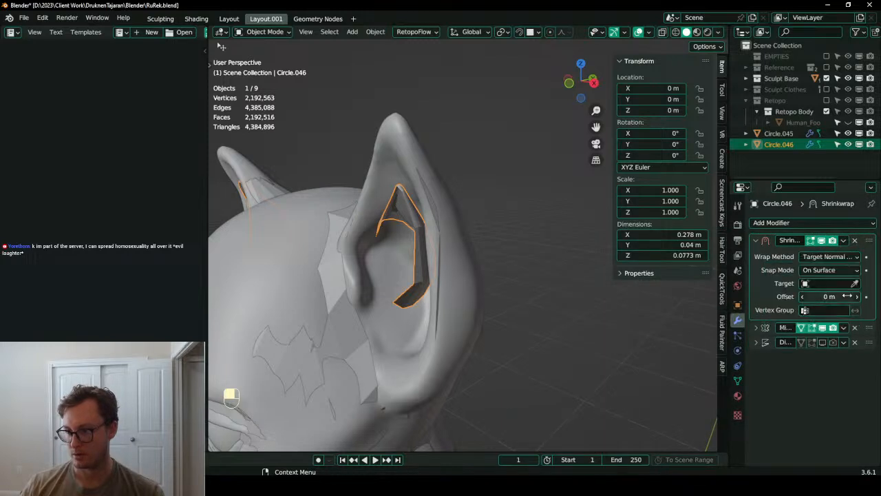
click(392, 327)
middle_drag(390, 329, 427, 351)
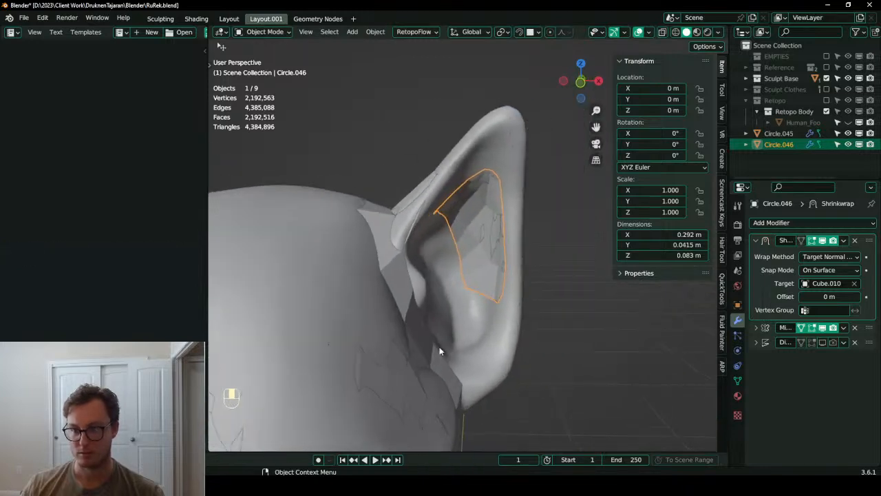
- Rename the sculpt object Cube.010 as "Body Sculpt"
click(504, 338)
click(738, 305)
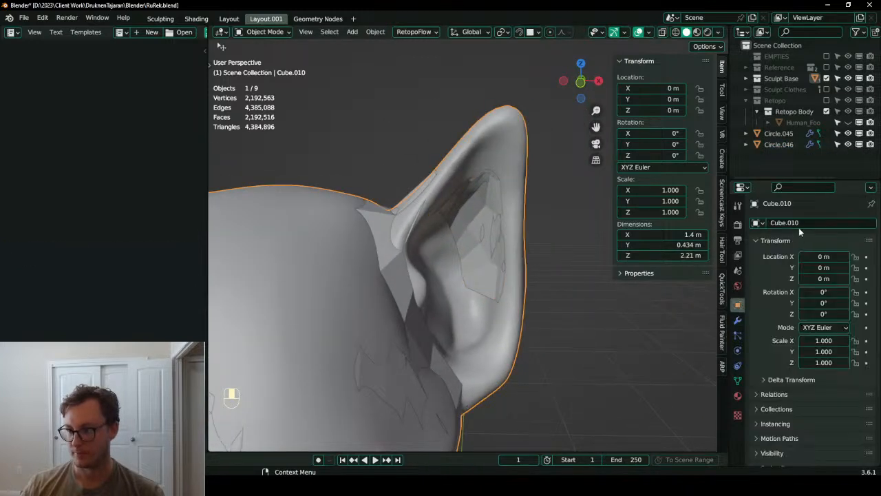
double_click(800, 223)
text(B)
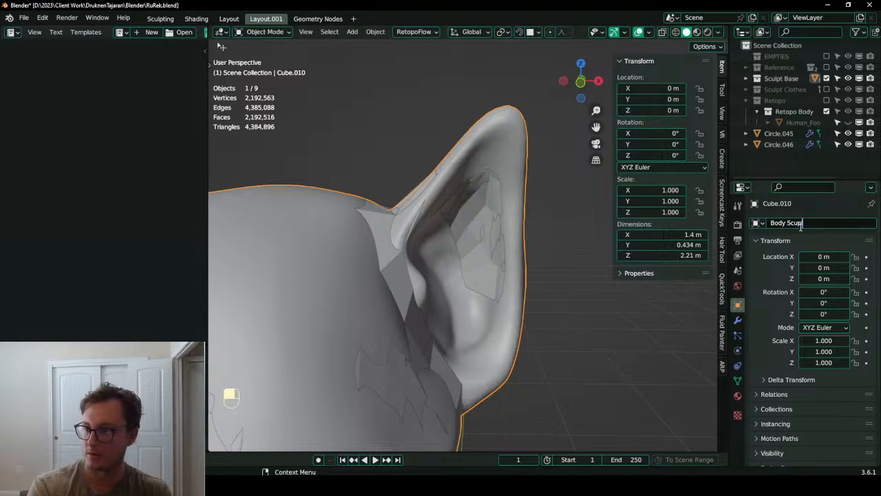
text(ody Sculpt)
key(Return)
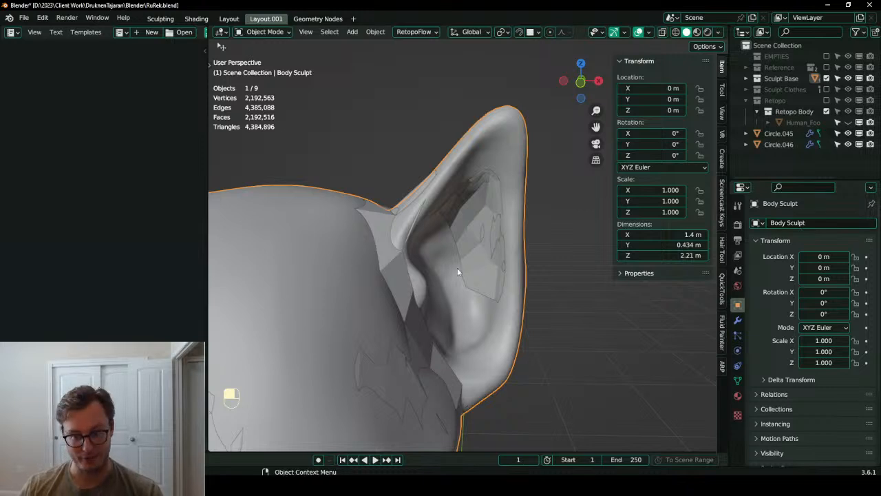
- Enter Edit Mode on the inner-ear patch and select all its vertices
click(484, 265)
middle_drag(484, 265, 466, 261)
key(Tab)
middle_drag(505, 224, 500, 208)
middle_drag(504, 166, 535, 145)
key(s)
key(z)
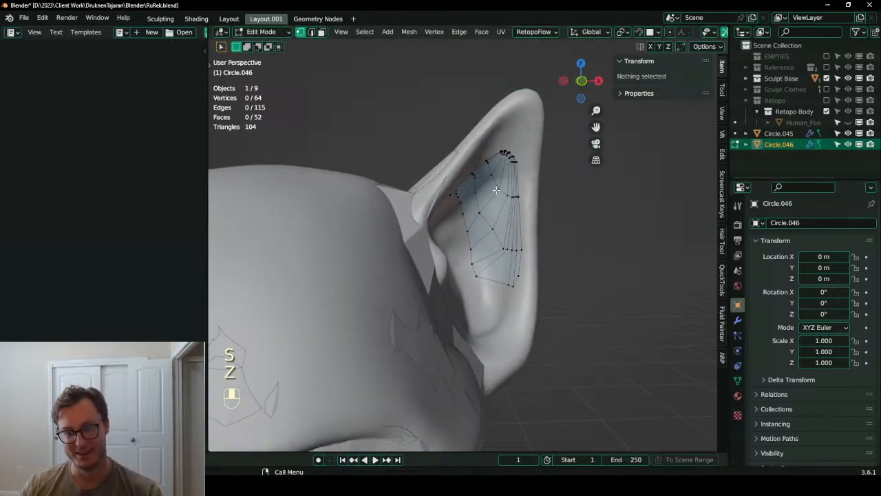
key(a)
- Try enlarging the whole inner-ear patch, then undo the scaling
key(s)
click(538, 159)
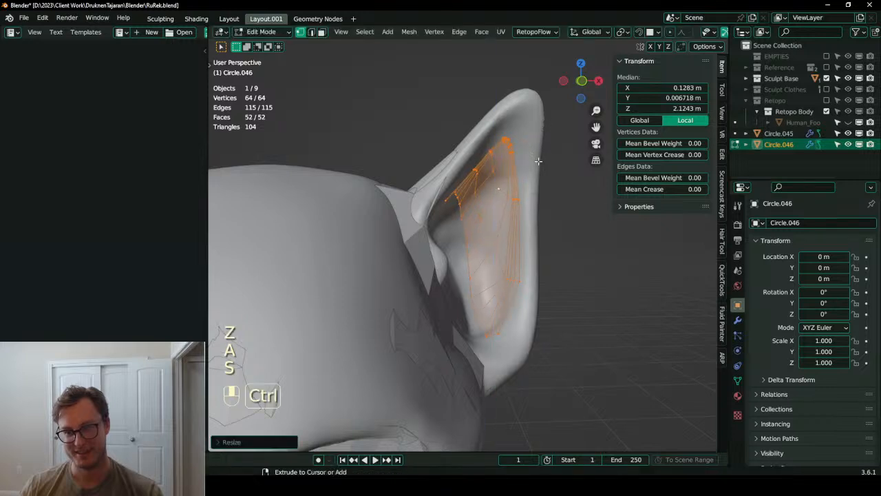
key(ctrl+z)
- Rotate the whole inner-ear patch to follow the tilt of the ear
middle_drag(539, 159, 528, 167)
key(r)
click(527, 143)
key(r)
click(515, 135)
- Try scaling the rotated patch along the Z axis, then undo it
key(s)
key(z)
click(515, 120)
key(ctrl+z)
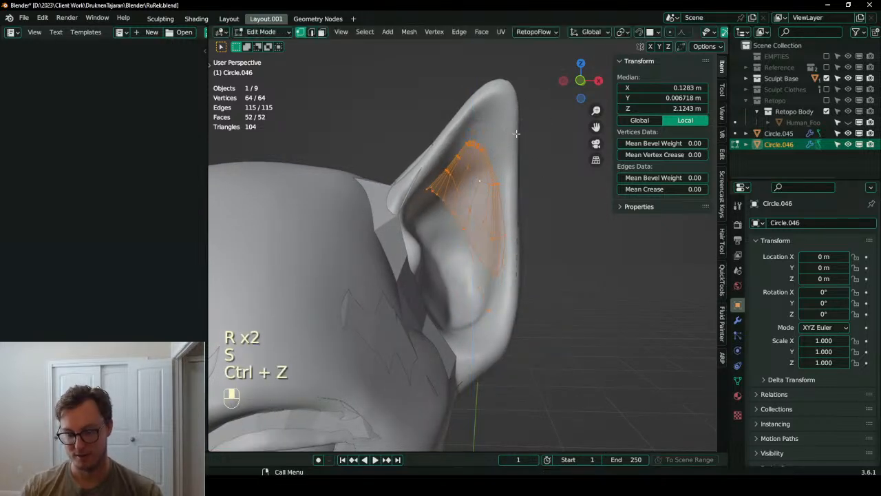
- Pull the lower edge loop of the inner-ear patch down along Z with proportional editing, then reposition it against the ear surface
middle_drag(517, 128, 491, 161)
click(461, 236)
alt+shift+click(457, 243)
key(g)
key(z)
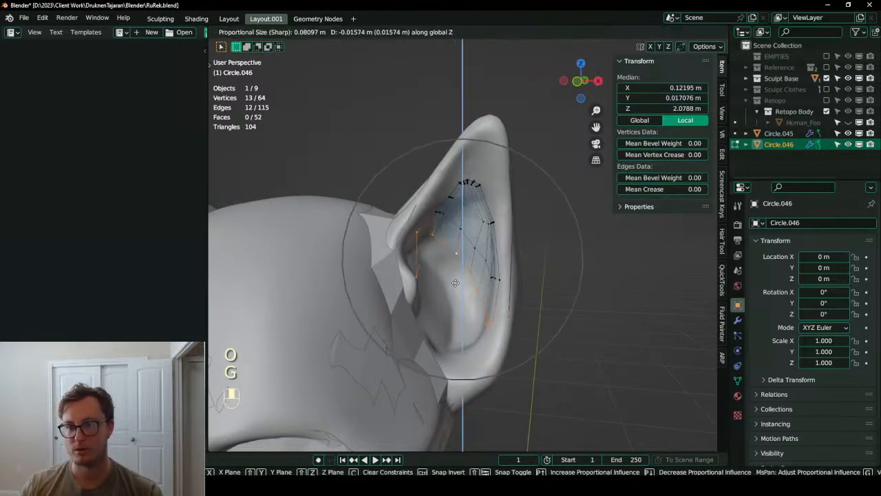
click(448, 290)
middle_drag(463, 291, 506, 303)
key(g)
click(505, 312)
- Move the tip vertex of the inner-ear patch up toward the ear tip with proportional editing and adjust its neighbouring area
click(532, 199)
key(KP_1)
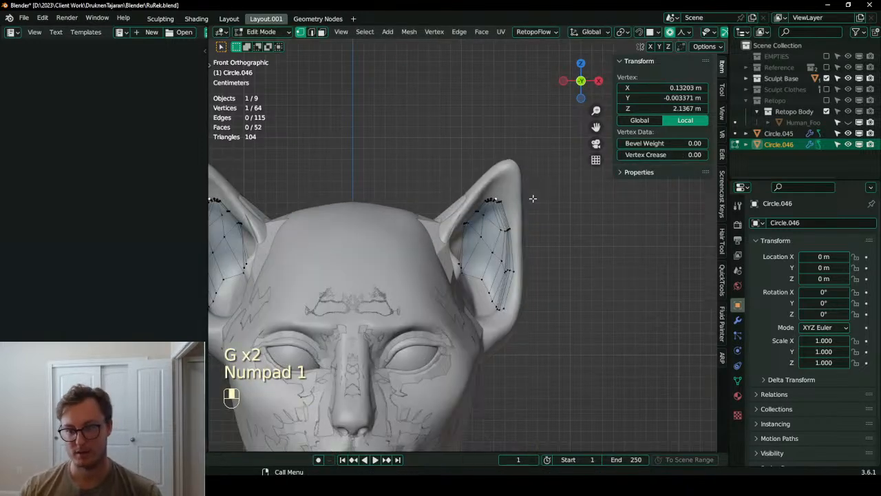
key(g)
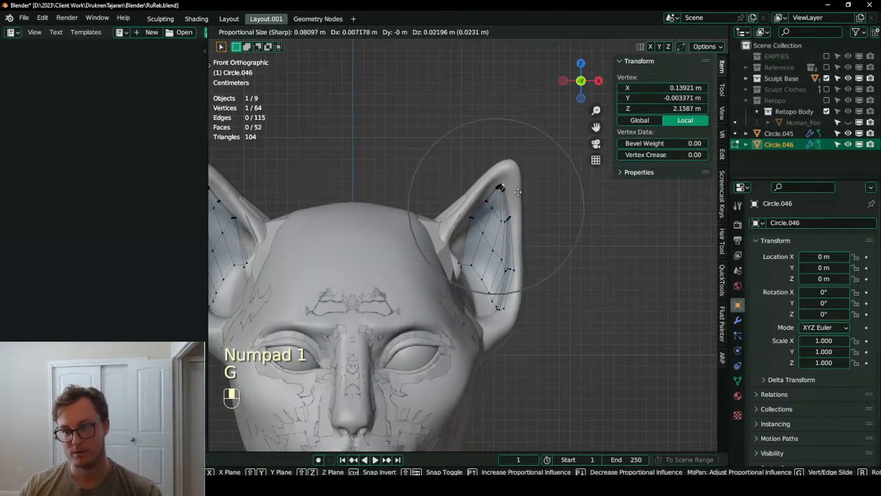
click(520, 192)
mouse_move(505, 206)
middle_down()
mouse_move(386, 185)
mouse_move(434, 197)
mouse_move(438, 189)
mouse_move(413, 246)
mouse_move(388, 261)
mouse_move(520, 220)
middle_up()
key(g)
click(398, 192)
key(g)
click(433, 196)
- Check the inner-ear patch in Object Mode, then return to Edit Mode and scale down all its linked geometry
key(Tab)
key(z)
key(z)
click(513, 247)
key(Tab)
middle_drag(513, 250, 461, 261)
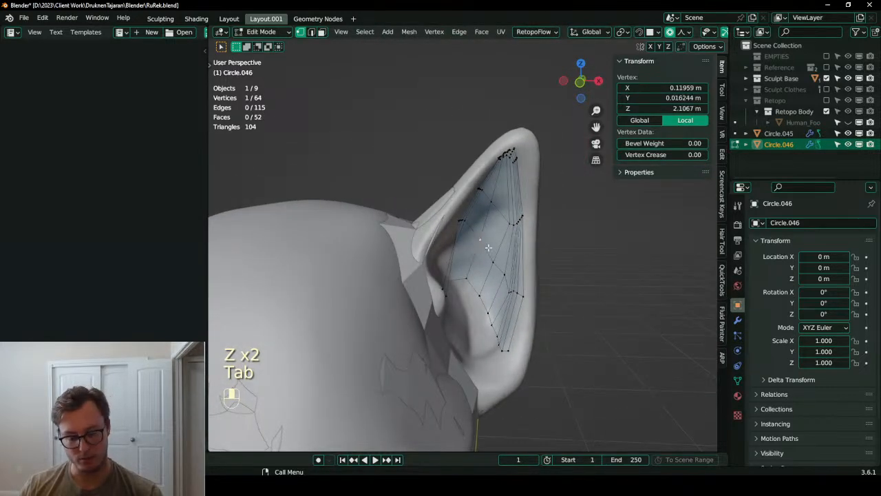
key(l)
key(s)
click(555, 210)
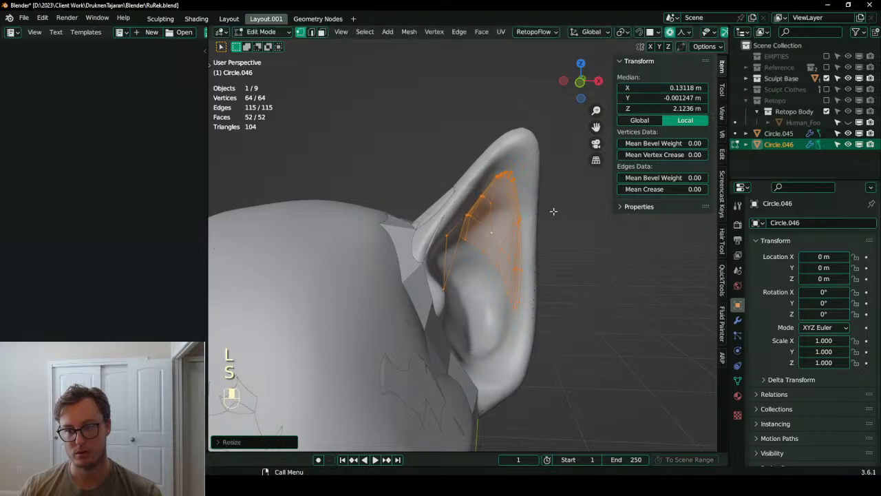
- Delete the separate inner-ear patch object, switch the viewport shading, and enter Edit Mode on the retopology body mesh
key(Tab)
key(x)
click(546, 222)
key(z)
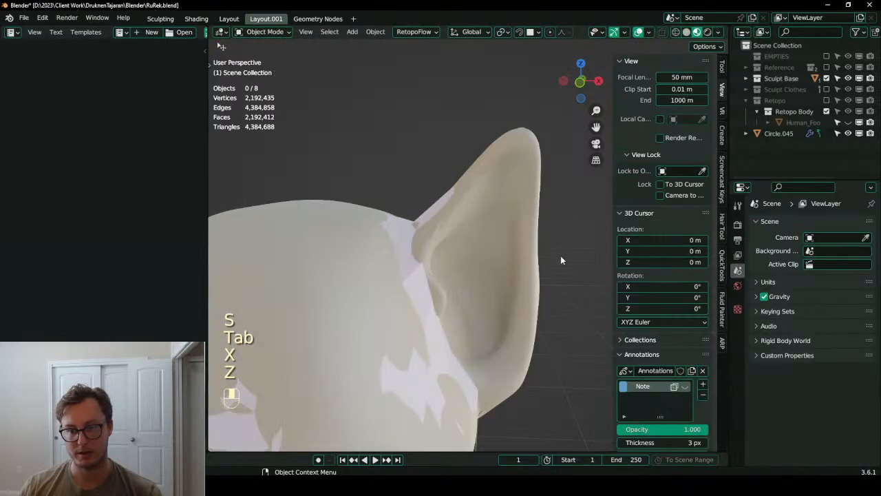
click(399, 267)
key(Tab)
key(q)
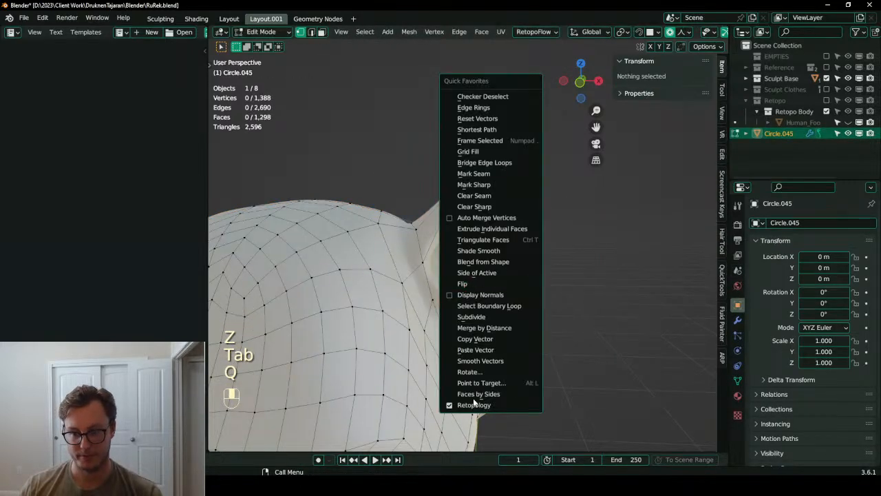
- Extrude the ear opening's boundary loop and scale it inward to about 0.83 with proportional editing turned off
middle_drag(624, 238, 455, 316)
click(361, 389)
alt+shift+click(365, 383)
key(shift+Tab)
key(e)
key(s)
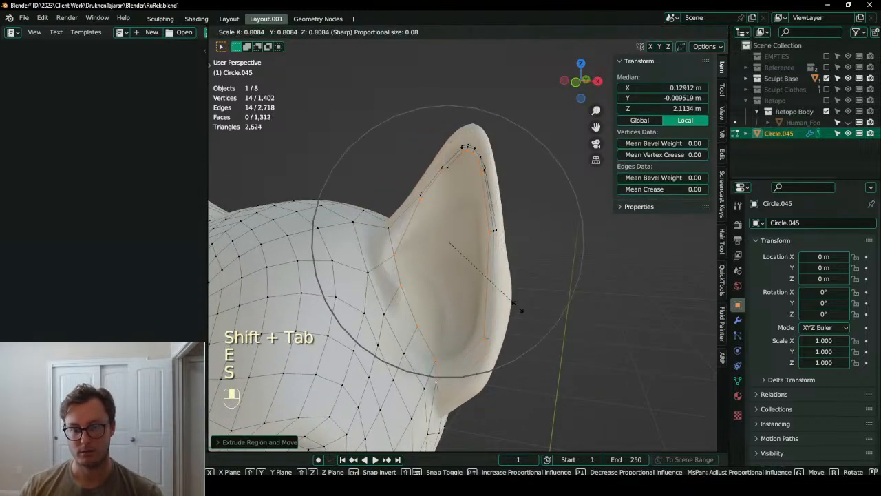
click(517, 309)
key(o)
key(s)
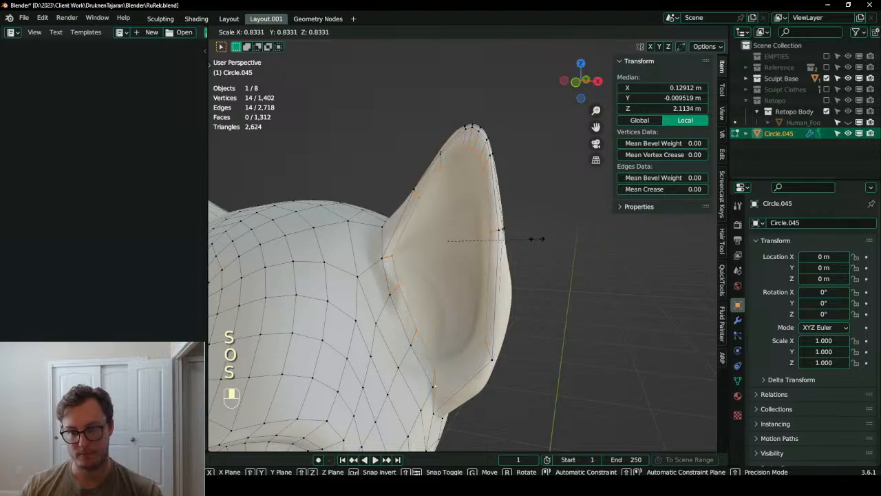
click(537, 238)
- Start RetopoFlow on the body mesh and insert two edge loops across the ear rim with the Loops tool
middle_drag(537, 238, 446, 229)
click(542, 32)
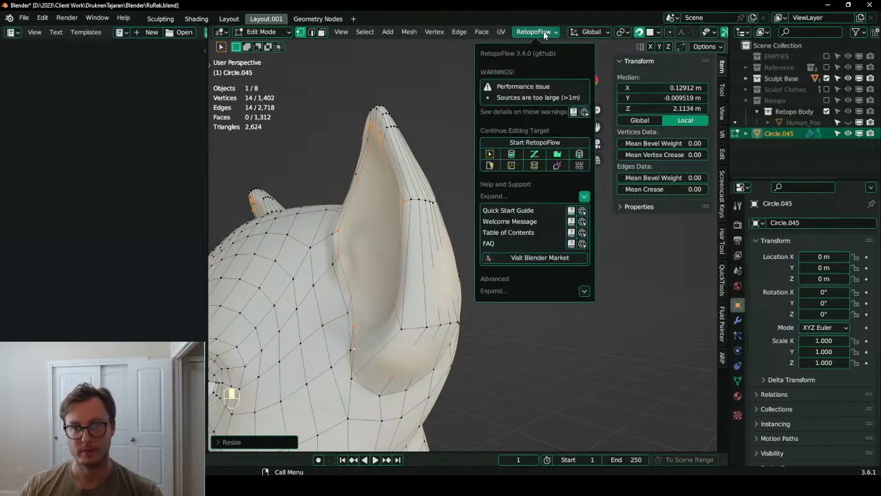
click(535, 142)
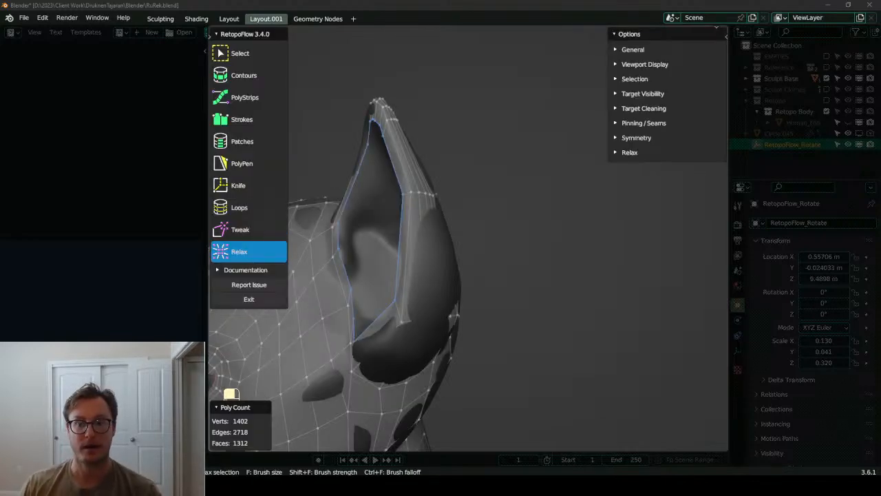
middle_drag(485, 383, 303, 227)
click(248, 208)
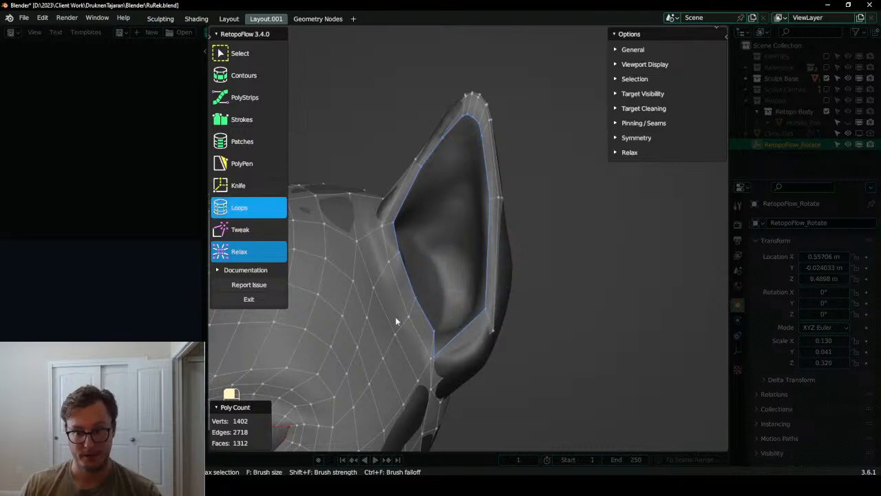
key(ctrl)
ctrl+click(466, 358)
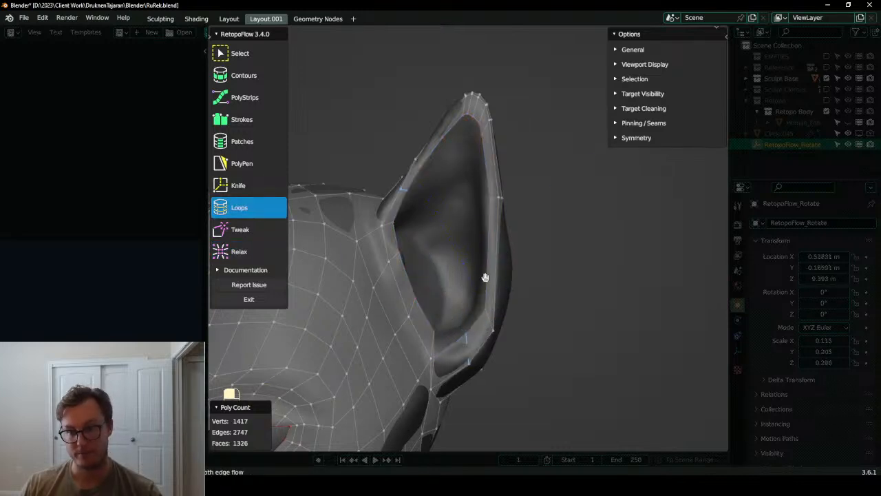
ctrl+click(496, 267)
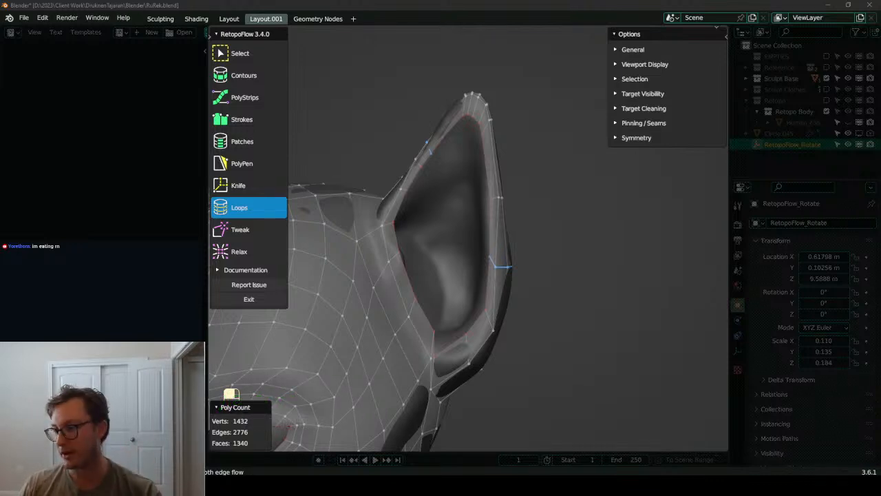
- Examine the retopology mesh on the head, ears and whole body from the side and front
scroll(451, 264, down, 4)
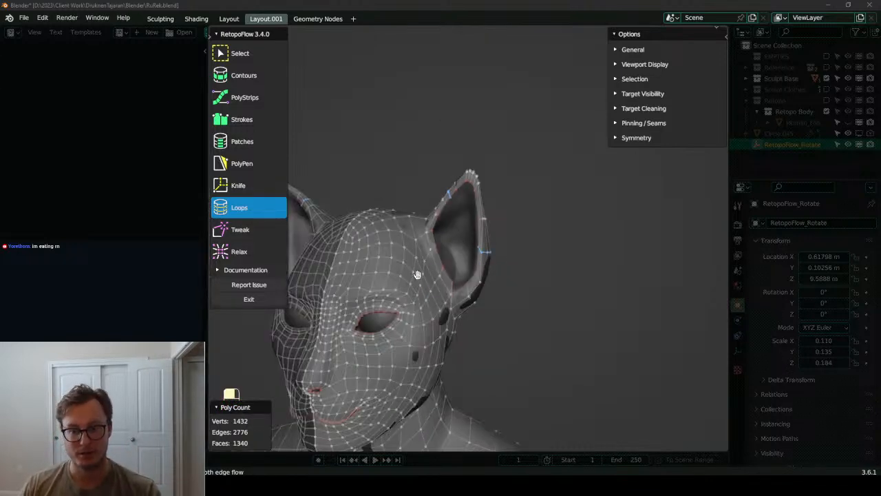
middle_drag(415, 275, 397, 273)
scroll(415, 273, up, 4)
middle_drag(537, 288, 431, 290)
scroll(435, 291, down, 8)
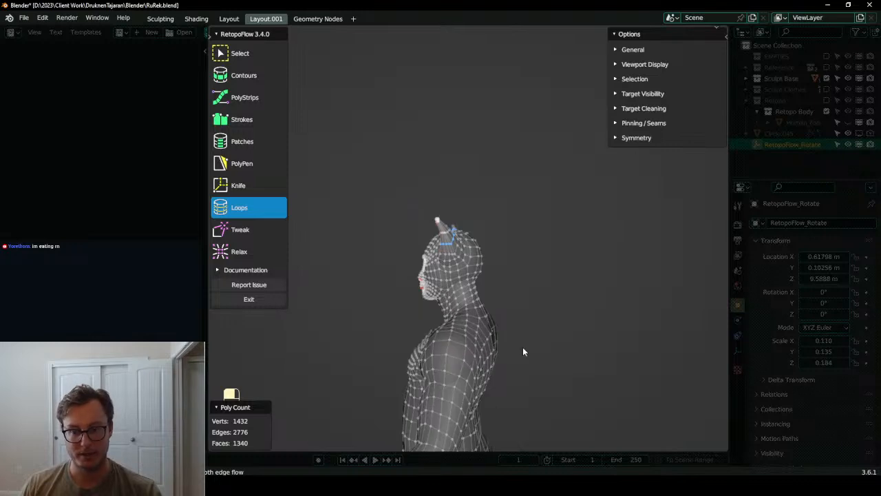
scroll(537, 289, down, 3)
key(KP_1)
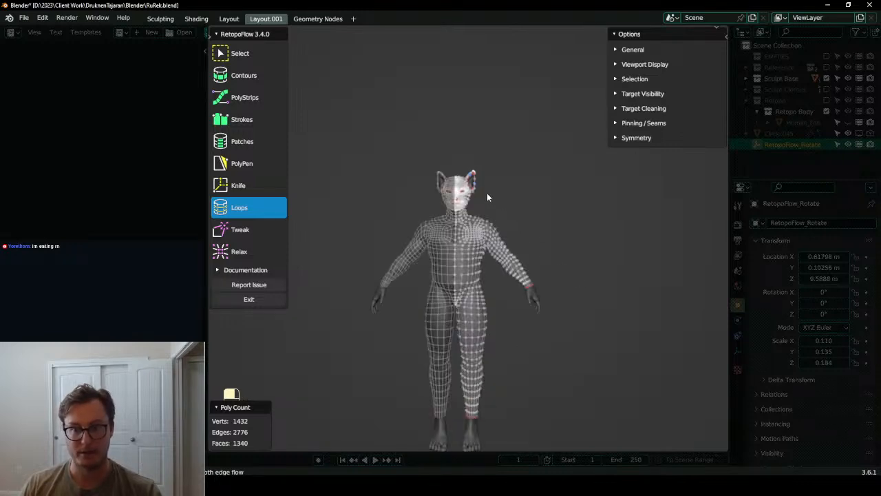
scroll(488, 193, up, 5)
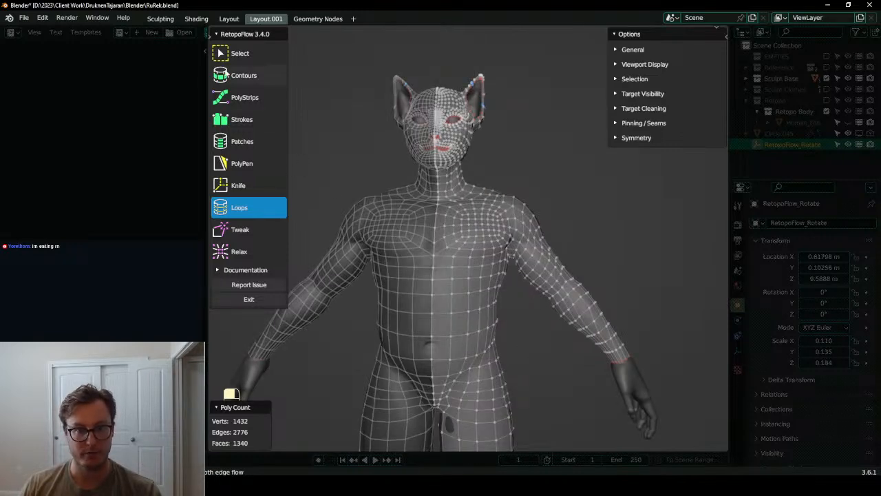
- Smooth the mesh on the side of the head around the ear base with the Relax brush
click(232, 55)
middle_drag(536, 172, 463, 434)
middle_drag(503, 354, 331, 200)
scroll(386, 227, up, 2)
shift+middle_drag(393, 213, 441, 244)
middle_drag(358, 244, 197, 214)
click(241, 252)
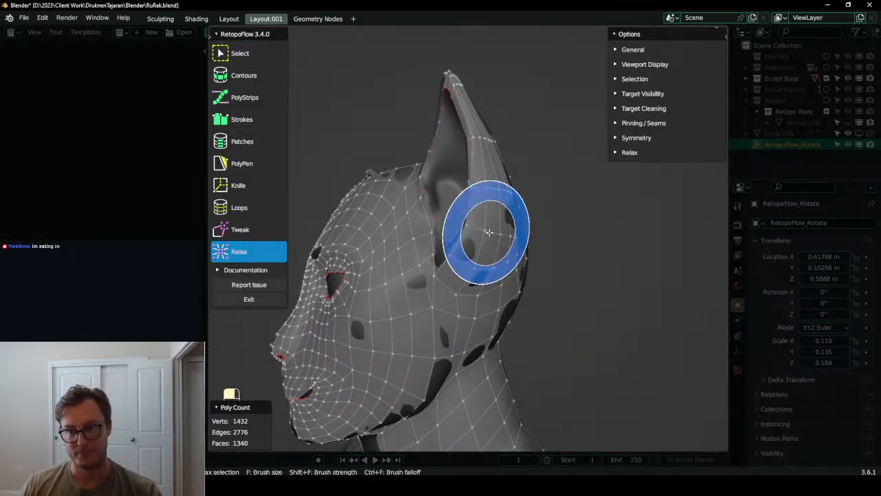
scroll(485, 237, down, 2)
drag(489, 230, 482, 211)
middle_drag(481, 207, 417, 219)
drag(454, 220, 475, 212)
- Try moving a vertex on the ear's upper front rim, then undo the move
mouse_move(473, 207)
middle_down()
mouse_move(457, 187)
mouse_move(458, 199)
mouse_move(557, 164)
mouse_move(469, 210)
mouse_move(571, 204)
mouse_move(512, 98)
mouse_move(545, 127)
mouse_move(535, 246)
mouse_move(429, 166)
middle_up()
scroll(530, 241, up, 5)
key(w)
middle_drag(417, 107, 465, 159)
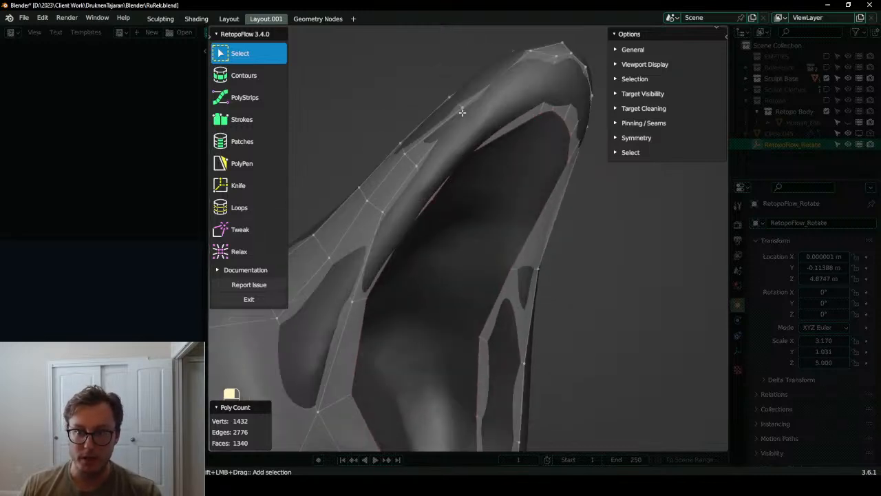
middle_drag(461, 110, 484, 149)
drag(490, 149, 475, 140)
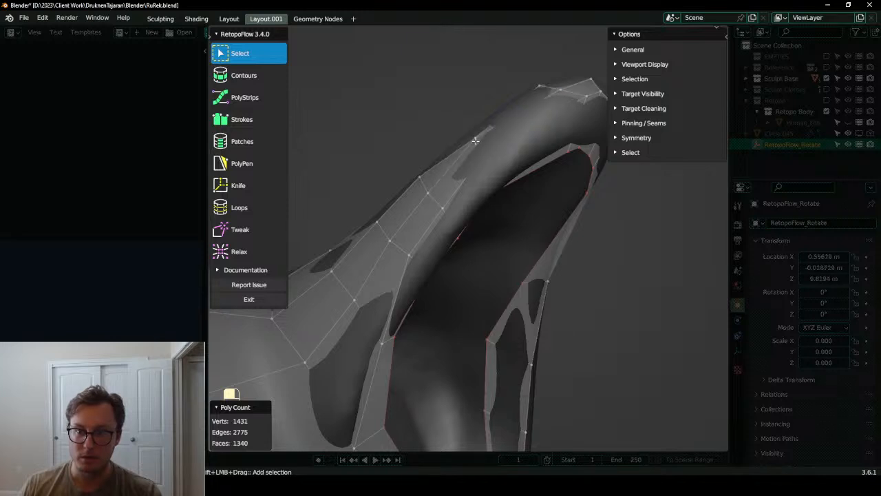
key(ctrl+z)
- Reposition the vertex on the ear's upper front rim slightly along the sculpt surface
scroll(487, 143, up, 2)
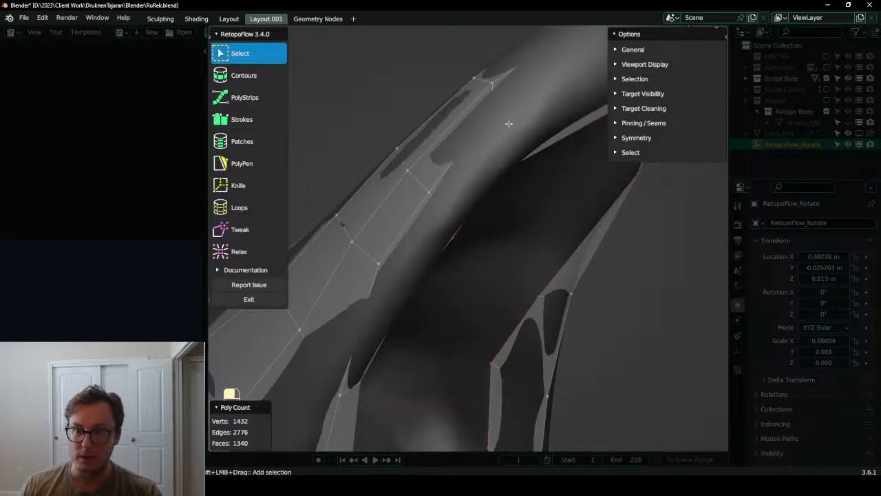
drag(493, 100, 493, 102)
scroll(500, 117, down, 4)
middle_drag(501, 117, 490, 93)
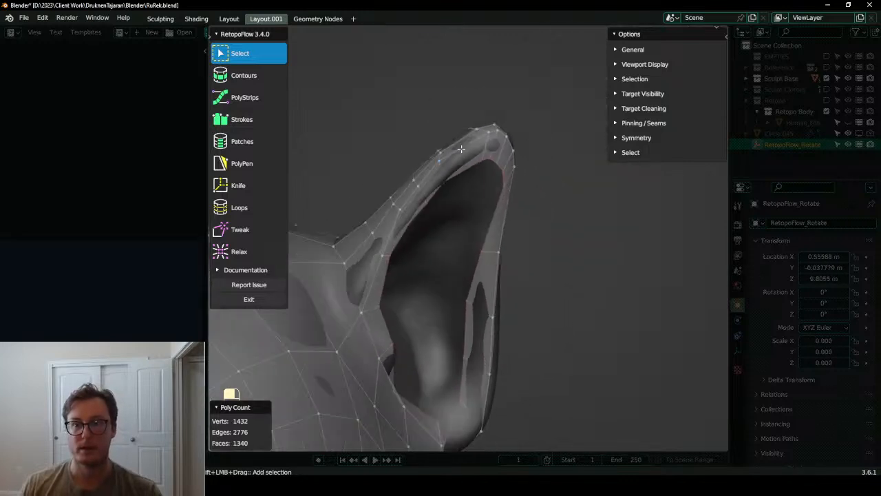
- Relax the mesh along the ear's upper front rim, then adjust the opening's inner edge with the Tweak brush
click(239, 251)
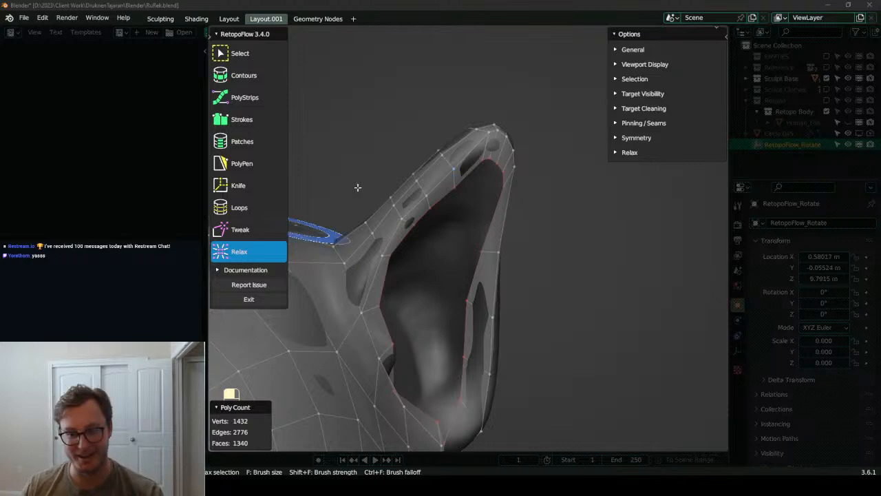
mouse_move(423, 221)
middle_down()
mouse_move(407, 208)
mouse_move(384, 228)
middle_up()
mouse_move(385, 229)
mouse_down()
mouse_move(376, 225)
mouse_move(432, 160)
mouse_move(482, 144)
mouse_up()
mouse_move(421, 165)
middle_down()
mouse_move(395, 179)
mouse_move(435, 206)
middle_up()
scroll(437, 208, up, 3)
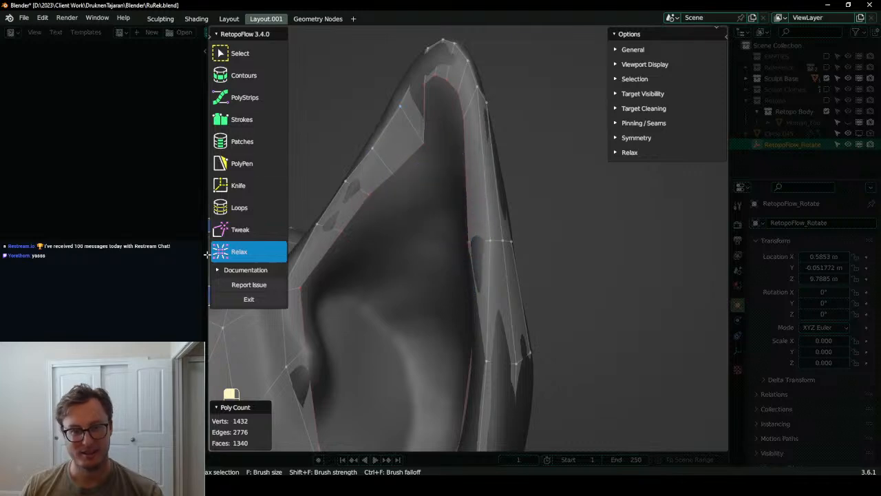
click(234, 229)
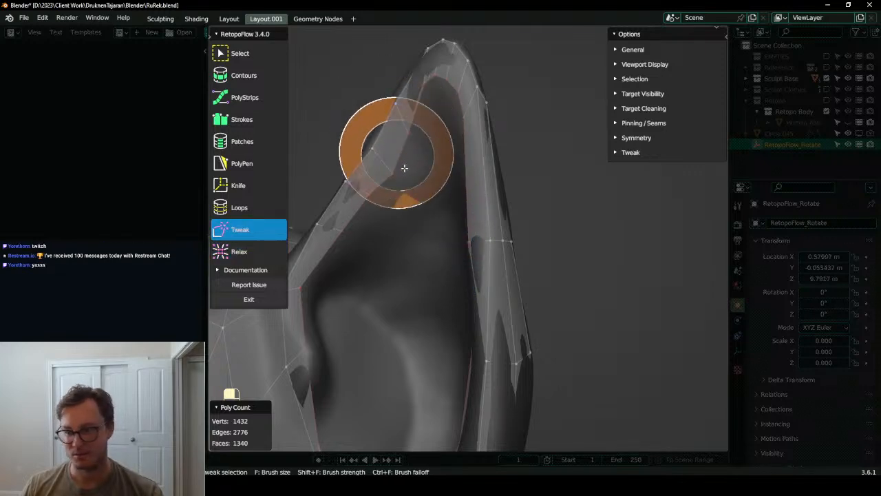
- Reposition the vertex on the lower front side of the ear rim beside the opening with the Select tool
scroll(415, 179, down, 5)
mouse_move(416, 179)
middle_down()
mouse_move(525, 282)
mouse_move(561, 232)
mouse_move(461, 260)
mouse_move(610, 211)
mouse_move(531, 307)
mouse_move(571, 240)
mouse_move(476, 324)
mouse_move(514, 315)
mouse_move(529, 326)
middle_up()
scroll(477, 324, up, 3)
key(0)
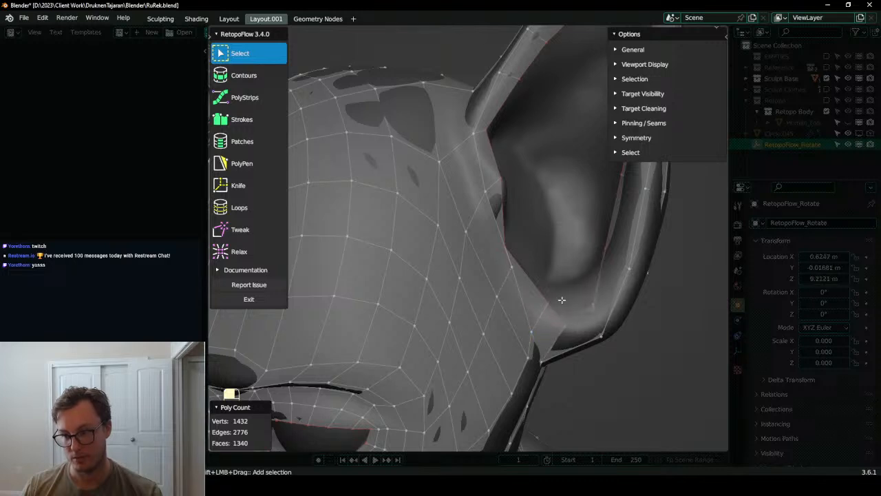
middle_drag(554, 300, 507, 319)
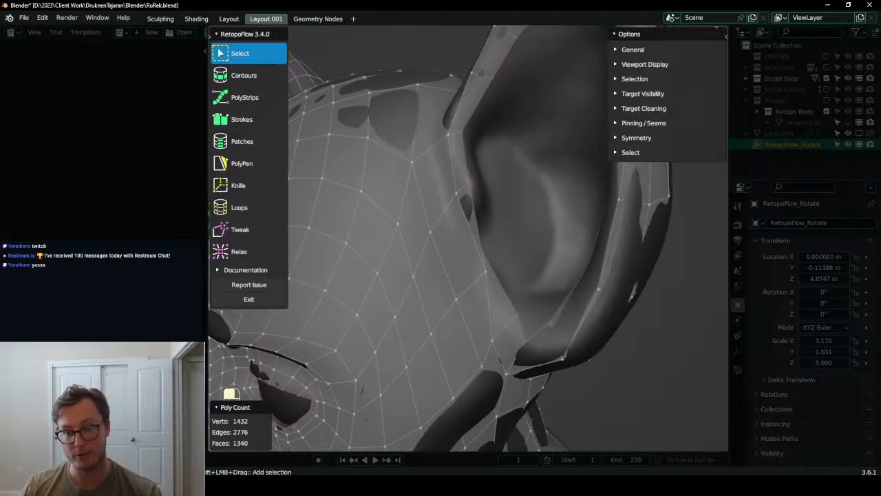
click(501, 307)
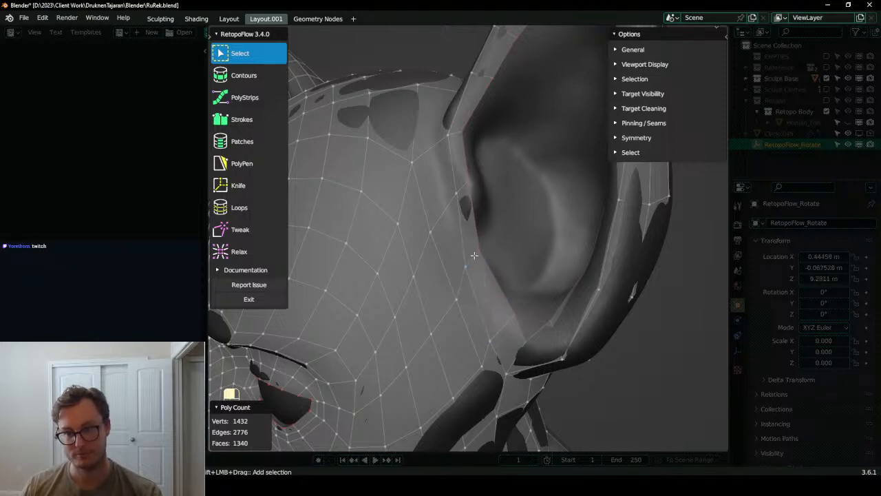
- Select the ear opening's boundary loop and extend it into the ear as a new ring of faces with the Strokes tool
scroll(290, 218, down, 5)
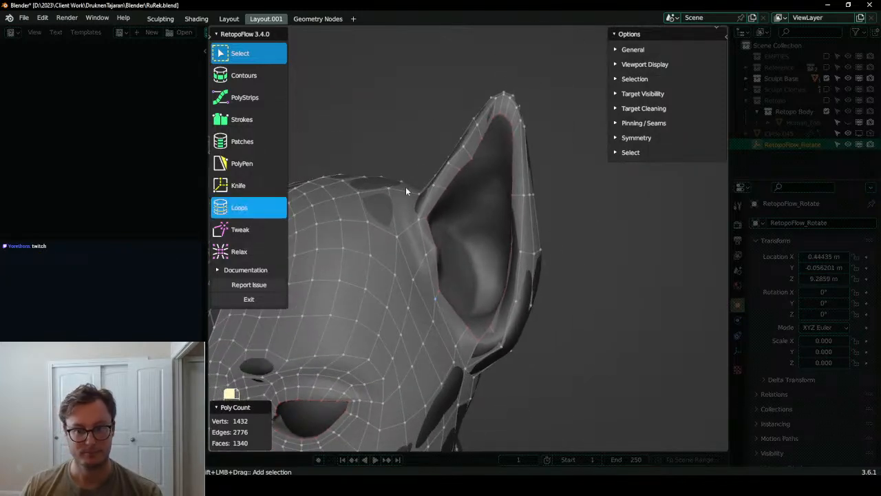
click(259, 126)
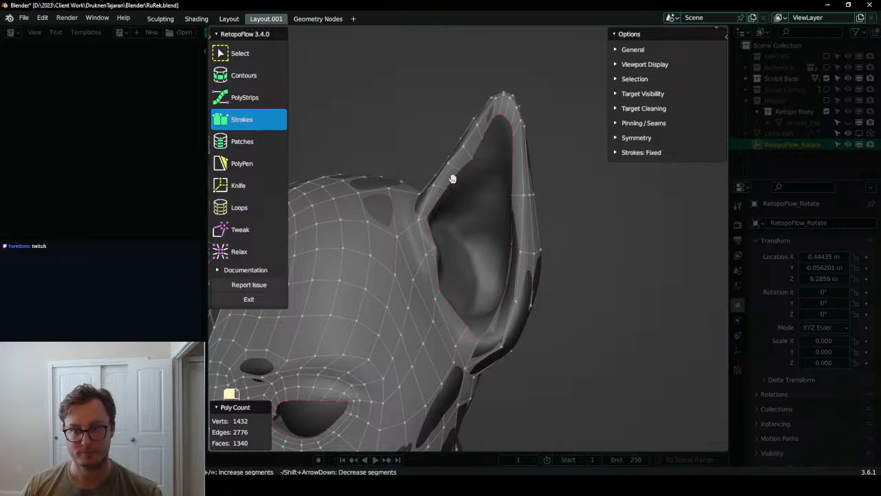
shift+double_click(453, 179)
middle_drag(473, 184, 494, 198)
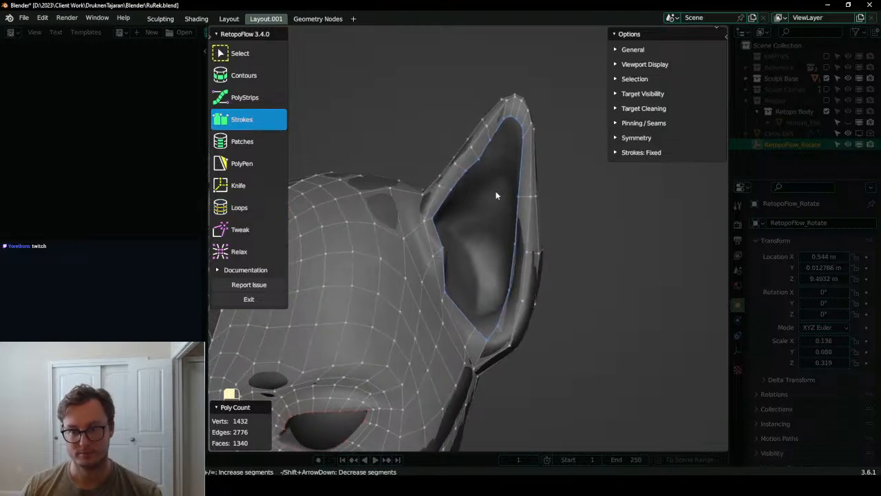
mouse_move(499, 165)
ctrl+mouse_down()
mouse_move(455, 205)
mouse_move(472, 255)
mouse_move(492, 222)
mouse_move(501, 171)
ctrl+mouse_up()
mouse_move(501, 171)
middle_down()
mouse_move(498, 195)
mouse_move(448, 205)
mouse_move(475, 208)
mouse_move(567, 177)
mouse_move(502, 197)
middle_up()
- Insert an edge loop around the new inner-ear face ring, between the rim and the remaining hole
scroll(475, 207, up, 5)
middle_drag(453, 216, 290, 195)
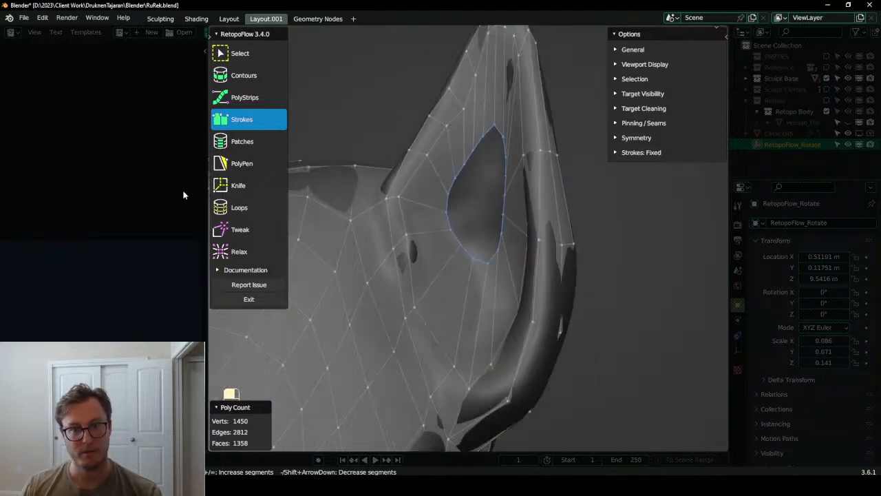
click(239, 207)
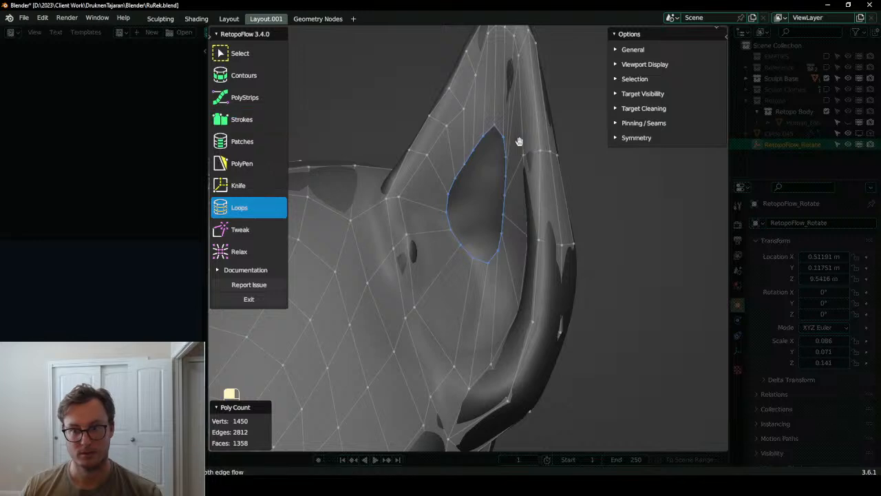
ctrl+click(456, 144)
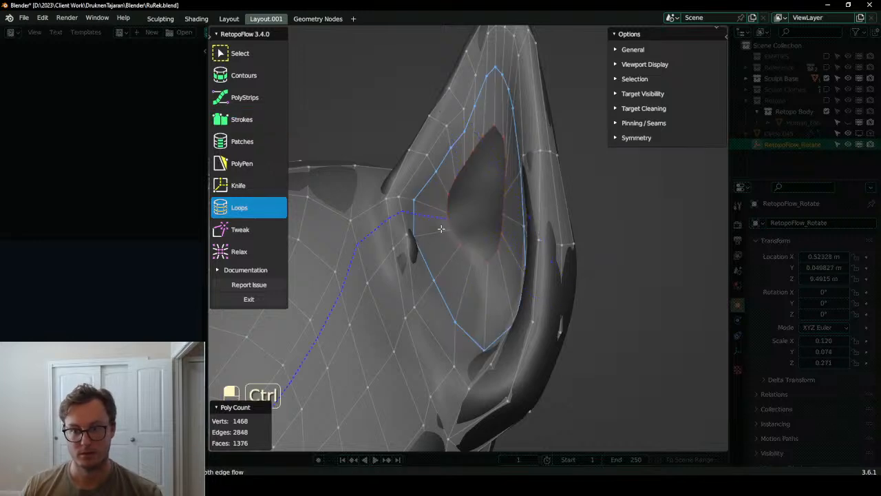
- Insert two more edge loops around the inner-ear face ring and make the Relax brush active
ctrl+click(452, 263)
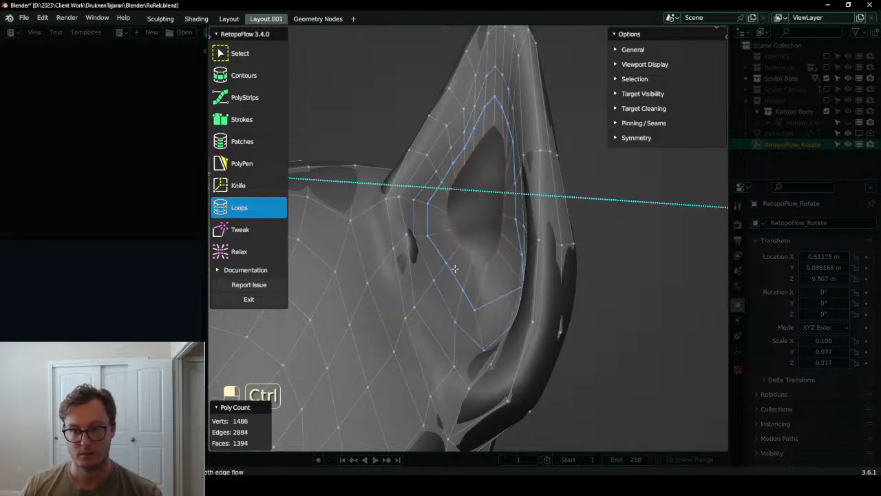
ctrl+click(482, 329)
middle_drag(482, 329, 116, 258)
click(240, 256)
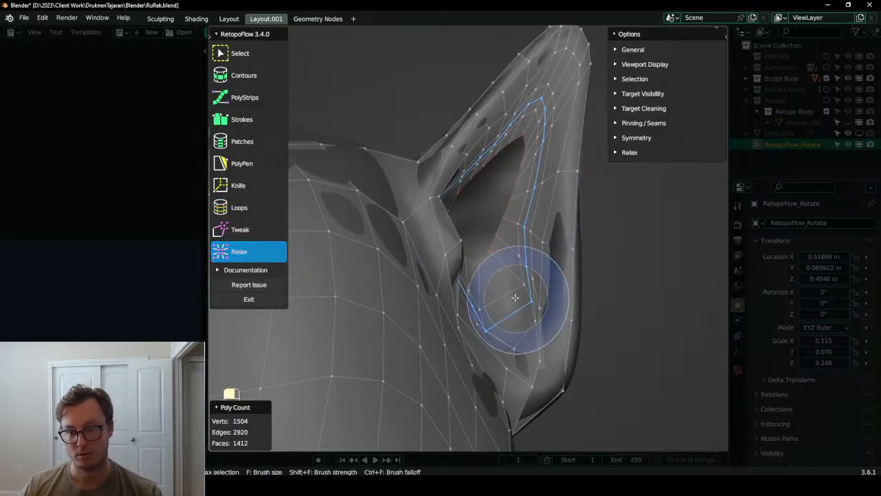
- Try relaxing the loops along the back inner side of the ear, undoing each brush stroke
mouse_move(526, 246)
mouse_down()
mouse_move(529, 259)
mouse_move(537, 155)
mouse_move(541, 176)
mouse_up()
key(ctrl+z)
shift+middle_drag(540, 176, 516, 231)
mouse_move(517, 266)
mouse_down()
mouse_move(510, 342)
mouse_move(508, 282)
mouse_move(525, 260)
mouse_up()
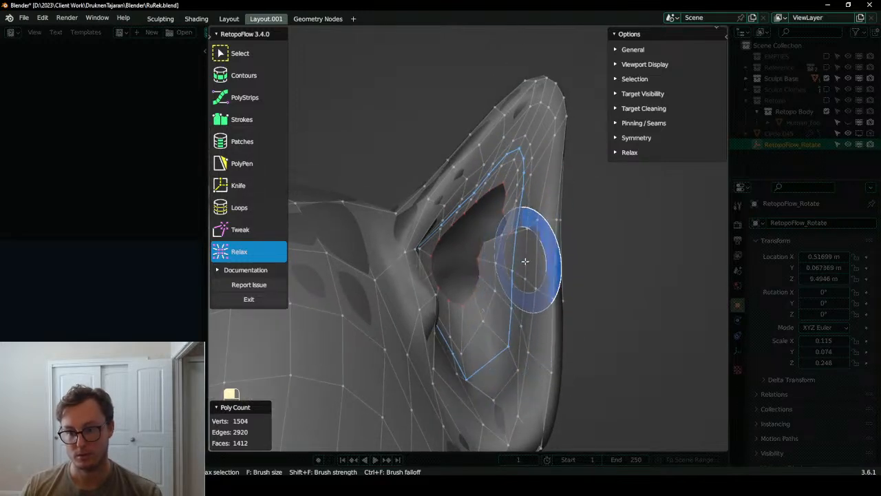
middle_drag(525, 259, 521, 263)
key(ctrl+z)
- Relax the inner-ear loops around the hole, working from the bottom of the ear up to its tip
drag(515, 299, 516, 320)
middle_drag(517, 320, 472, 332)
drag(469, 376, 455, 339)
middle_drag(455, 339, 408, 318)
mouse_move(413, 313)
mouse_down()
mouse_move(427, 283)
mouse_move(424, 243)
mouse_up()
middle_drag(424, 242, 418, 251)
drag(419, 251, 414, 247)
middle_drag(413, 246, 417, 238)
drag(417, 238, 418, 201)
middle_drag(417, 186, 458, 180)
drag(464, 141, 473, 154)
middle_drag(473, 154, 458, 197)
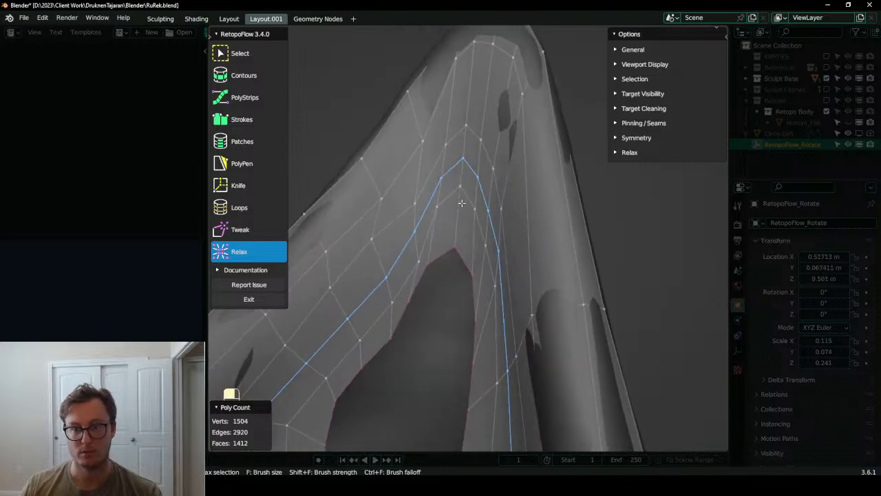
- Spread the loops on the back inner side below the ear tip with the Tweak brush
click(258, 238)
middle_drag(372, 221, 413, 206)
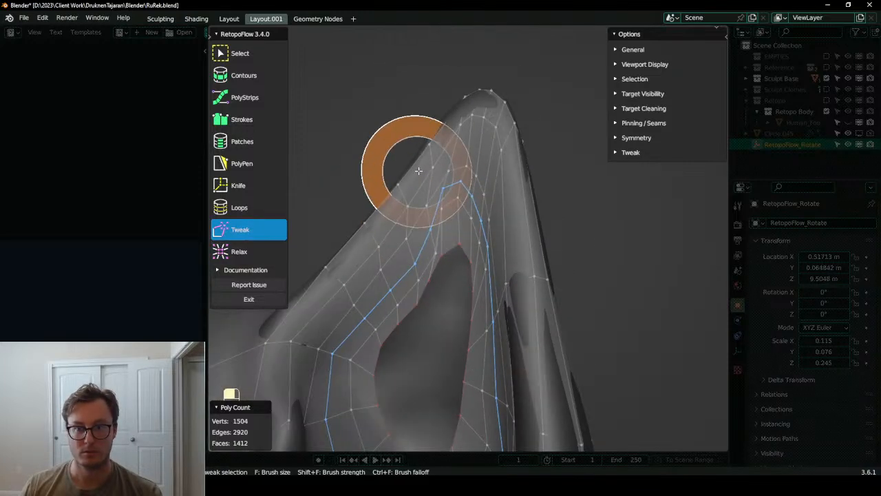
middle_drag(478, 226, 528, 252)
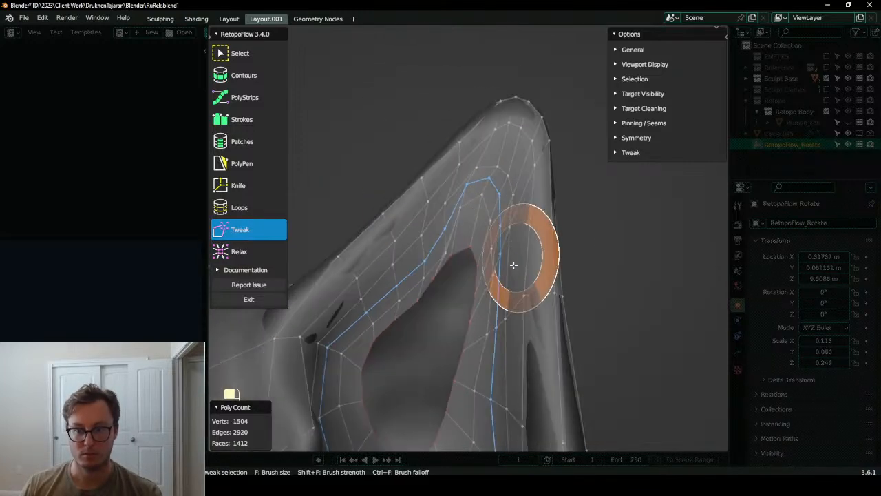
mouse_move(523, 320)
mouse_down()
mouse_move(521, 240)
mouse_move(551, 187)
mouse_up()
- Relax the loops along the upper and back inner side of the ear beside the hole
click(243, 251)
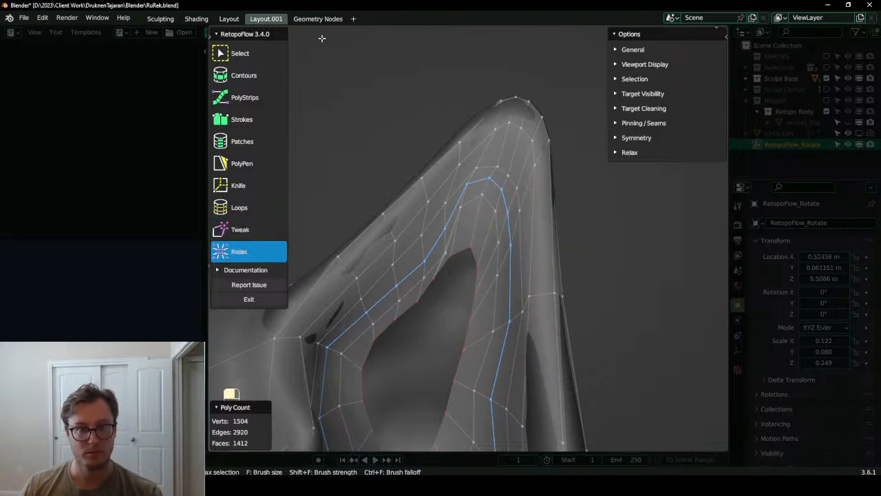
mouse_move(489, 187)
mouse_down()
mouse_move(499, 190)
mouse_move(473, 201)
mouse_move(425, 261)
mouse_move(504, 272)
mouse_up()
middle_drag(500, 276, 473, 249)
scroll(473, 249, up, 3)
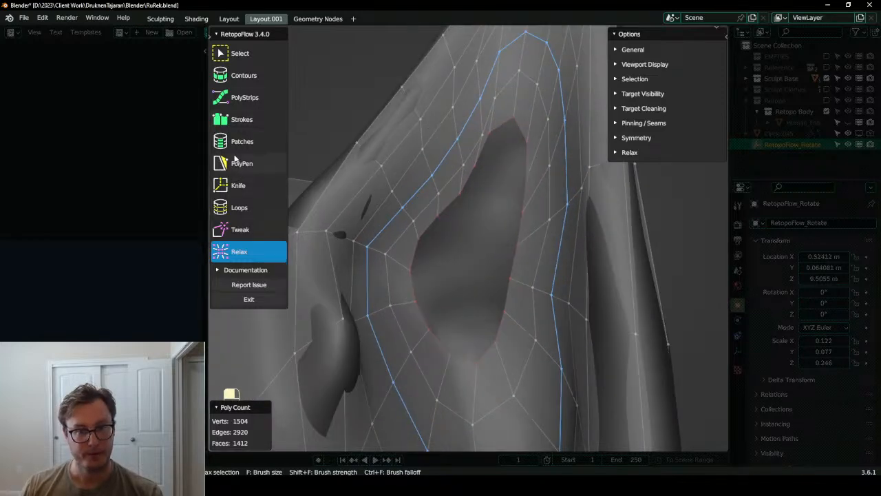
- Select opposite stretches of the ear hole's boundary, exit RetopoFlow, close the hole with Grid Fill and move the new faces onto the sculpt
click(247, 211)
scroll(512, 244, down, 3)
middle_drag(512, 244, 533, 166)
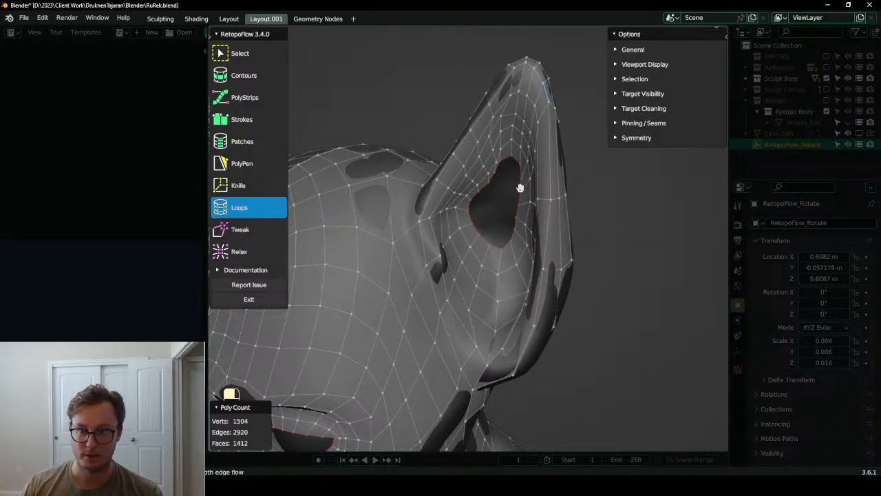
shift+middle_drag(524, 195, 493, 226)
scroll(487, 212, up, 1)
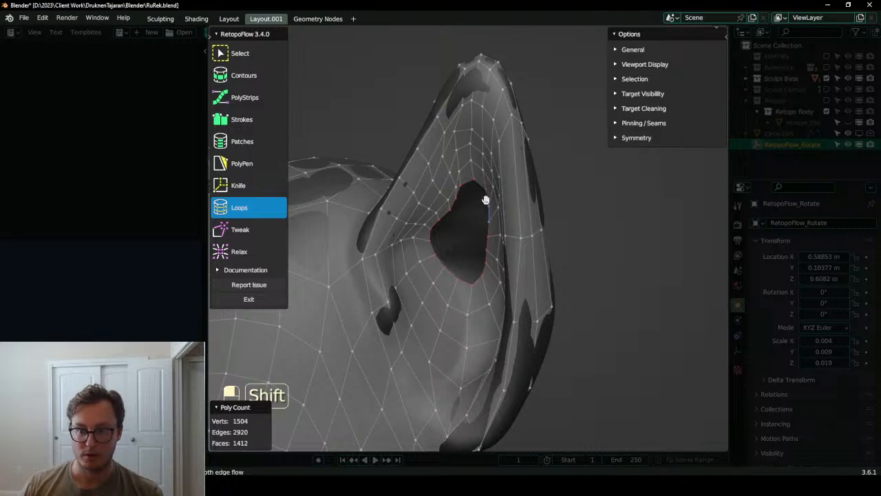
middle_drag(465, 237, 480, 266)
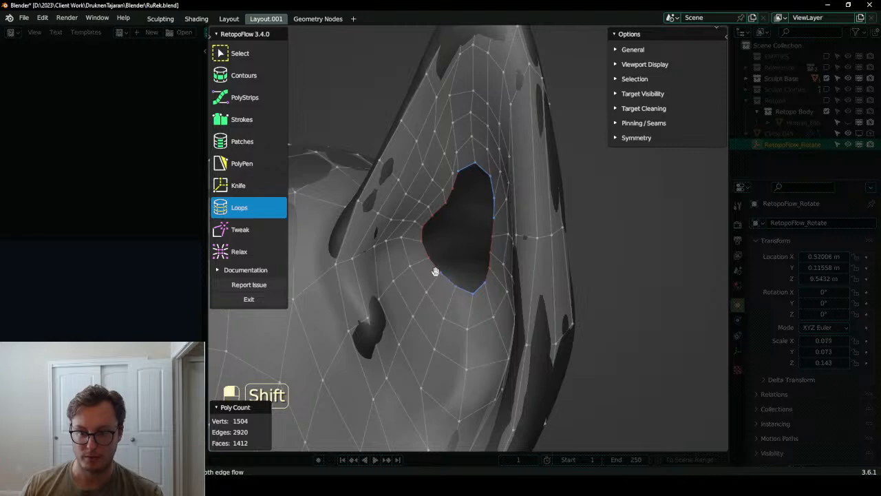
click(243, 299)
key(q)
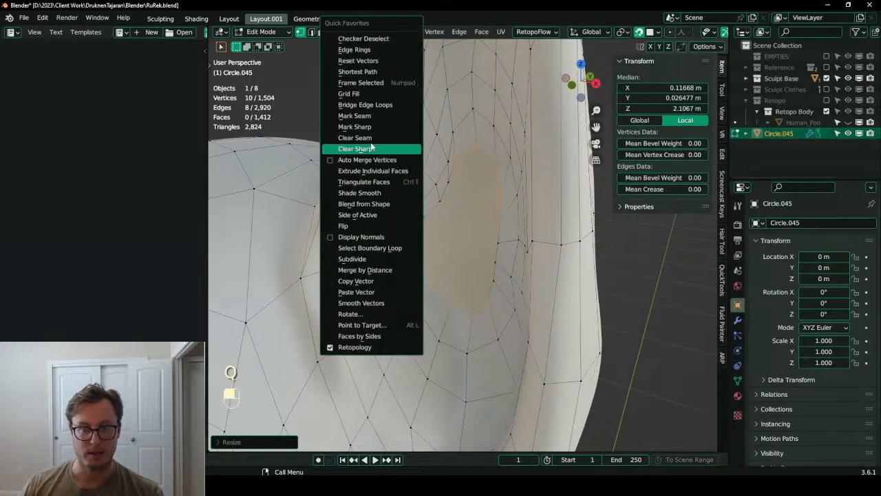
click(359, 99)
key(g)
click(476, 226)
- Restart RetopoFlow and relax the grid-filled patch and the faces along its back edge
scroll(478, 224, down, 4)
click(535, 32)
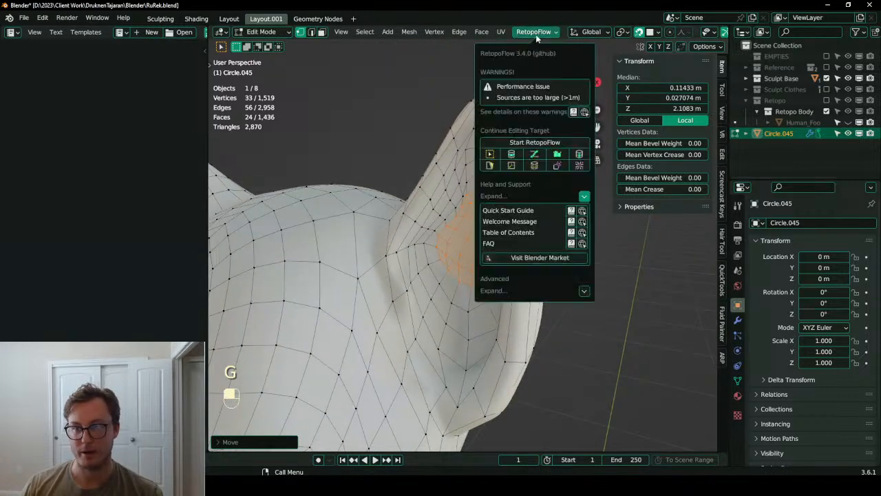
click(540, 161)
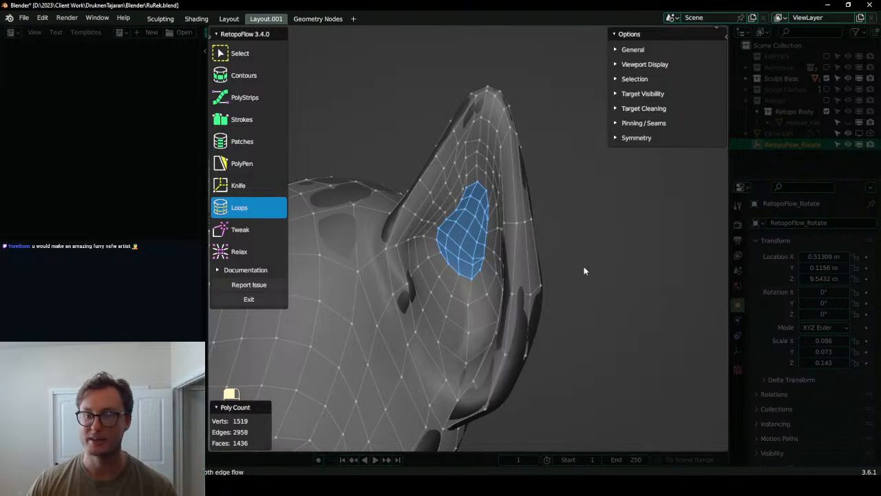
click(234, 259)
middle_drag(434, 238, 471, 235)
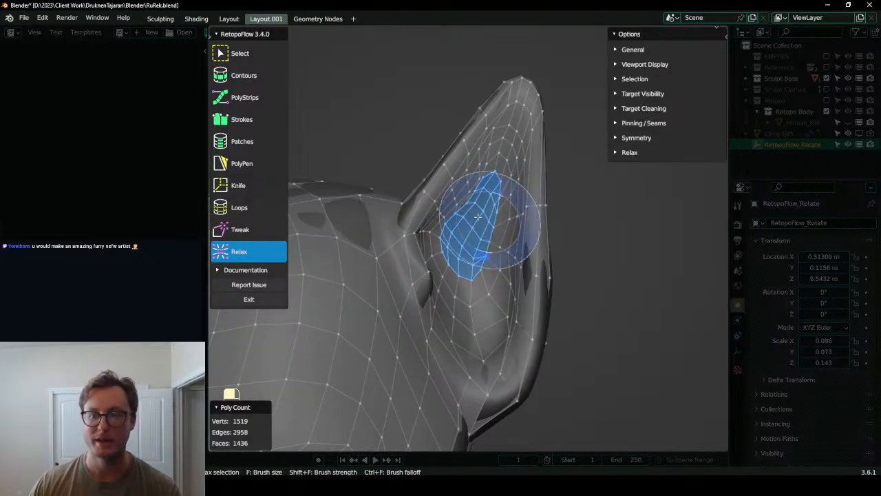
mouse_move(476, 202)
mouse_down()
mouse_move(486, 161)
mouse_move(490, 209)
mouse_up()
mouse_move(484, 224)
middle_down()
mouse_move(460, 266)
mouse_move(470, 282)
mouse_move(501, 274)
middle_up()
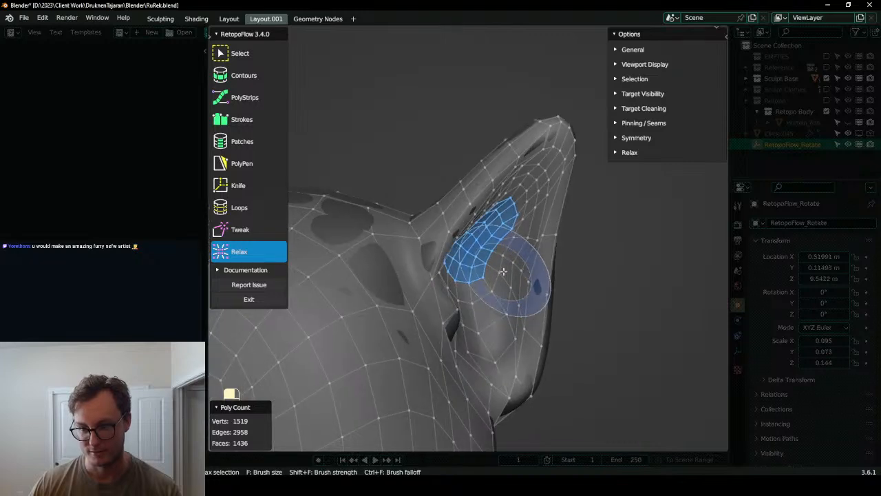
mouse_move(515, 252)
mouse_down()
mouse_move(523, 236)
mouse_move(529, 248)
mouse_up()
middle_drag(547, 244, 538, 243)
- Relax the inner-ear mesh above and beside the filled patch up toward the tip, then exit RetopoFlow
mouse_move(539, 242)
shift+middle_down()
mouse_move(529, 264)
mouse_move(531, 221)
shift+middle_up()
scroll(530, 262, up, 3)
middle_drag(561, 157, 527, 134)
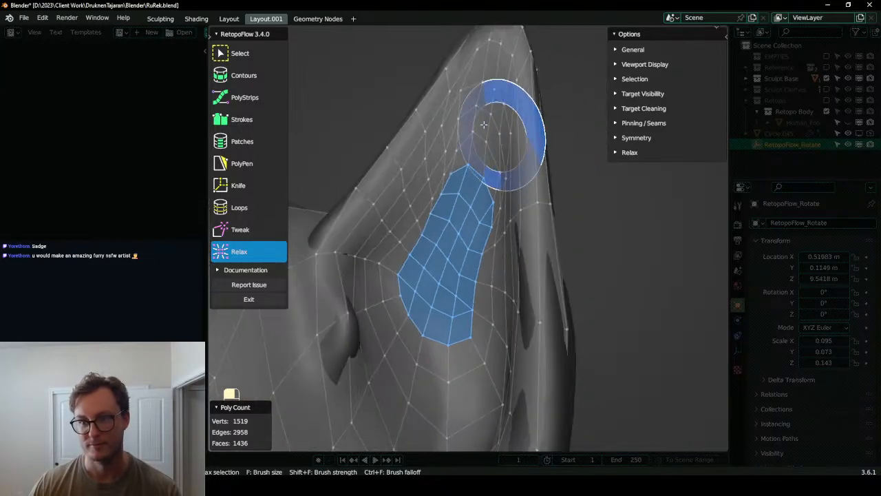
mouse_move(448, 121)
middle_down()
mouse_move(443, 161)
mouse_move(490, 180)
mouse_move(415, 242)
middle_up()
scroll(482, 176, up, 3)
scroll(490, 181, down, 2)
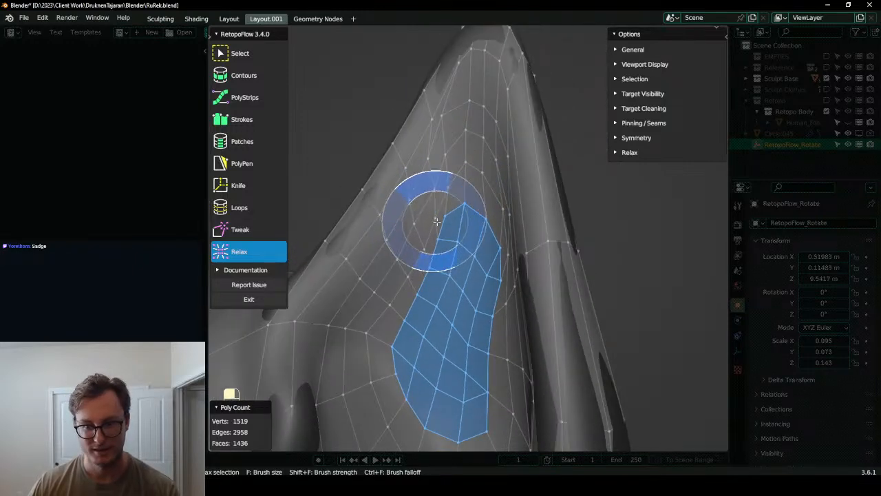
mouse_move(399, 268)
middle_down()
mouse_move(429, 388)
mouse_move(496, 276)
mouse_move(465, 255)
mouse_move(554, 246)
mouse_move(441, 215)
mouse_move(501, 199)
mouse_move(526, 223)
mouse_move(468, 219)
mouse_move(455, 203)
middle_up()
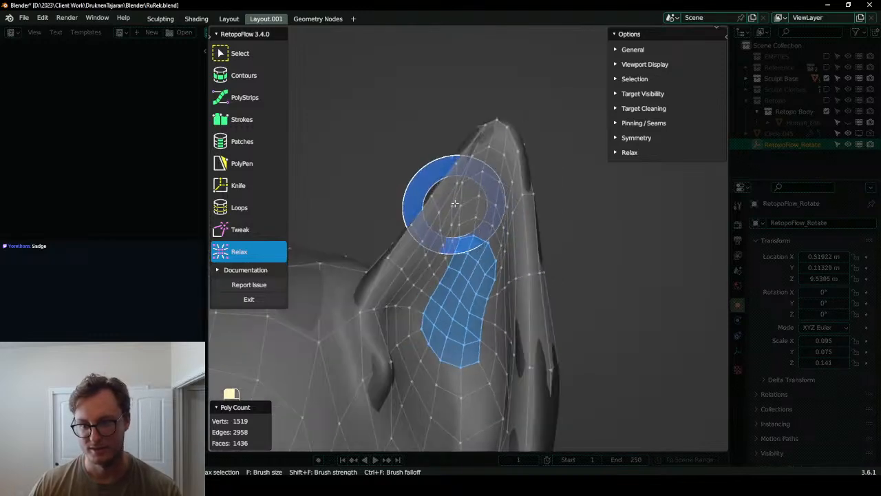
scroll(451, 288, down, 4)
mouse_move(457, 291)
middle_down()
mouse_move(474, 293)
mouse_move(453, 305)
mouse_move(421, 270)
mouse_move(467, 262)
mouse_move(424, 232)
mouse_move(390, 257)
middle_up()
scroll(452, 306, up, 4)
scroll(422, 270, up, 4)
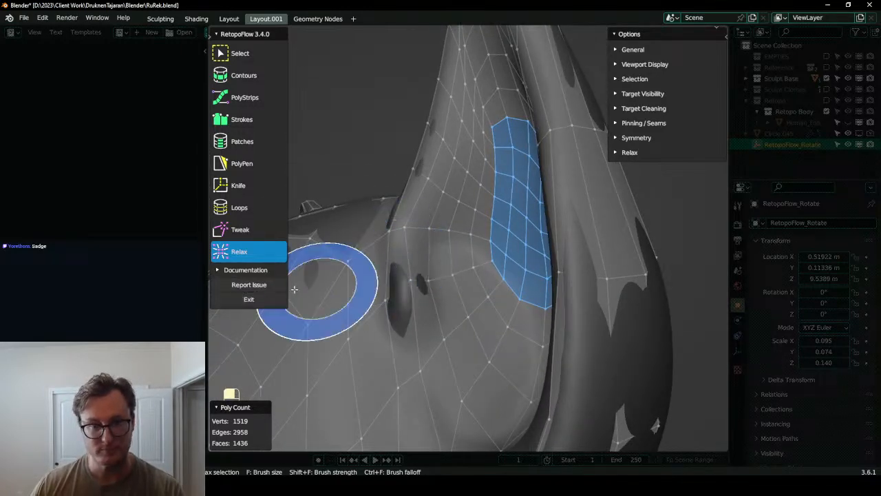
click(248, 299)
- Select the vertex at the front base of the ear opening, expand the selection by one ring and extrude those faces scaled inward
middle_drag(387, 328, 461, 278)
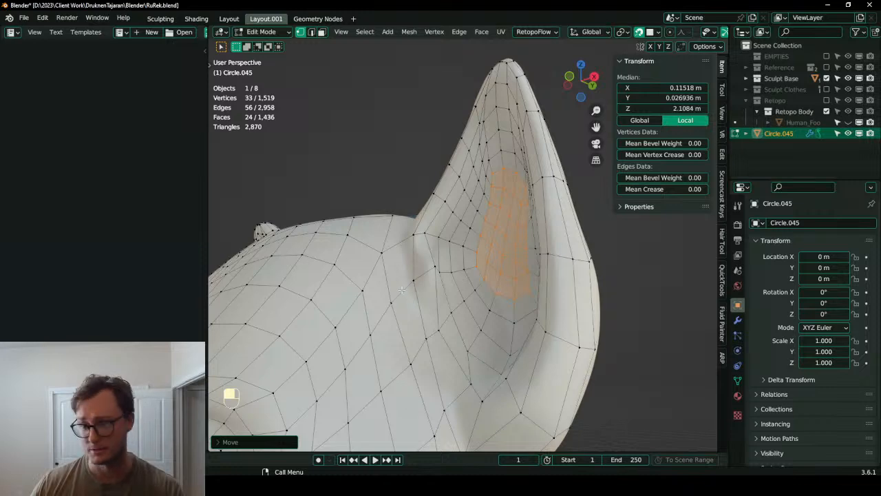
scroll(407, 288, up, 5)
click(427, 301)
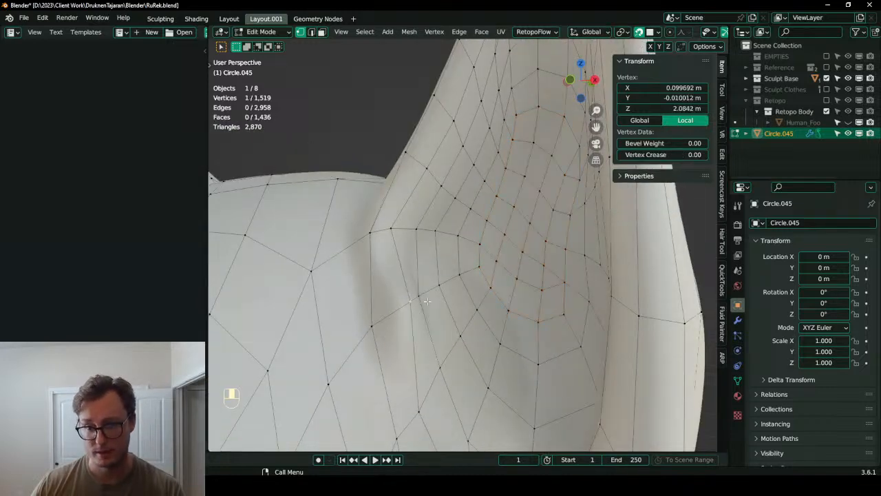
middle_drag(427, 301, 402, 304)
key(ctrl+KP_Add)
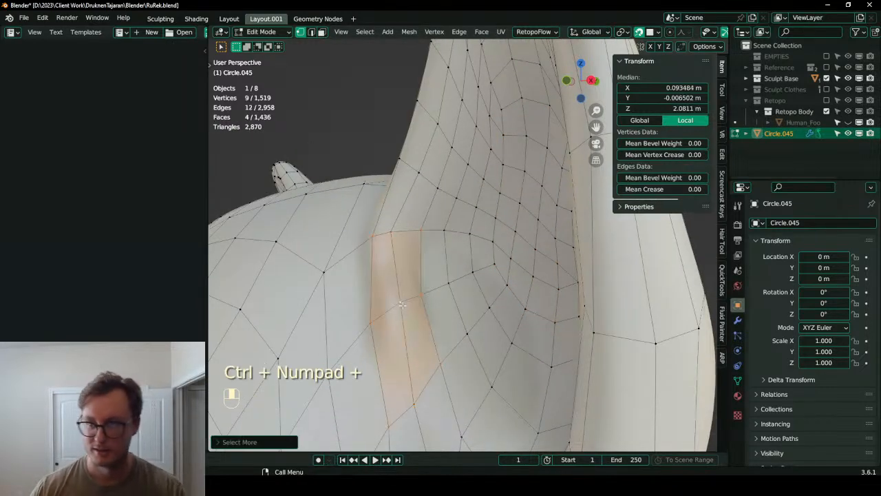
key(e)
key(s)
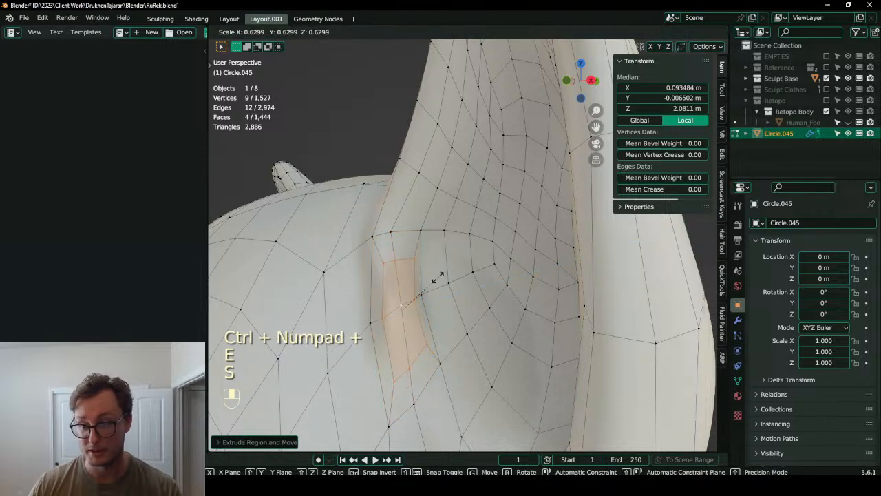
click(410, 308)
- Reposition and rescale the extruded face block at the front base of the ear opening
key(g)
click(413, 305)
key(s)
click(435, 277)
key(g)
click(414, 297)
- Add a loop cut around the extruded block at the ear's front base and nudge the new loop into place
key(ctrl+r)
click(413, 296)
click(413, 297)
key(g)
click(415, 293)
- Reposition three vertices around the lower base of the ear to even out the surrounding faces
scroll(427, 282, down, 3)
middle_drag(458, 230, 386, 313)
scroll(452, 256, up, 2)
click(468, 332)
key(g)
click(463, 336)
click(460, 350)
key(g)
click(473, 335)
click(479, 332)
key(g)
click(490, 329)
- Examine the retopologized body from a distance and around the back of the hips and thighs
scroll(407, 303, down, 5)
middle_drag(427, 289, 495, 236)
scroll(496, 236, down, 7)
middle_drag(517, 276, 529, 216)
scroll(524, 234, down, 4)
middle_drag(467, 269, 531, 231)
middle_drag(442, 240, 491, 247)
scroll(303, 252, up, 3)
shift+middle_drag(345, 234, 351, 283)
scroll(399, 275, up, 3)
middle_drag(448, 267, 258, 82)
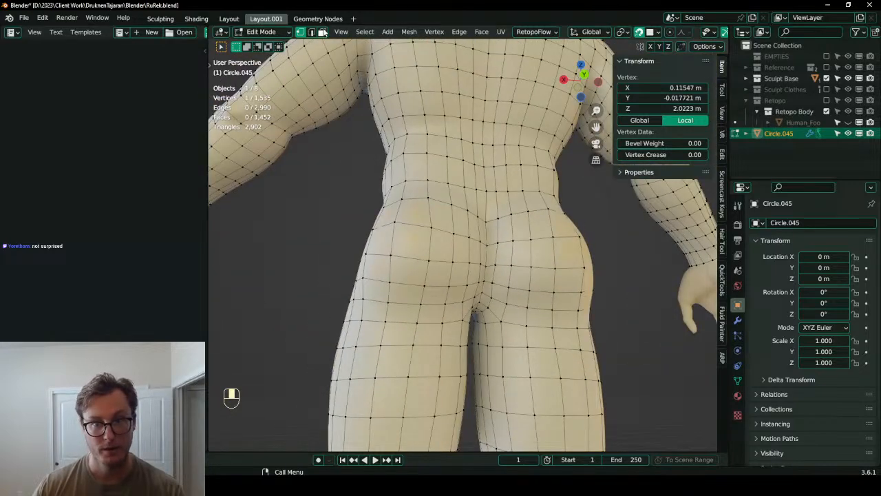
- Switch to face selection and select the face at the upper outer hip on the back of the body
click(322, 32)
scroll(372, 275, down, 5)
scroll(372, 275, up, 2)
mouse_move(376, 276)
middle_down()
mouse_move(488, 301)
mouse_move(545, 293)
mouse_move(381, 284)
middle_up()
scroll(419, 204, up, 1)
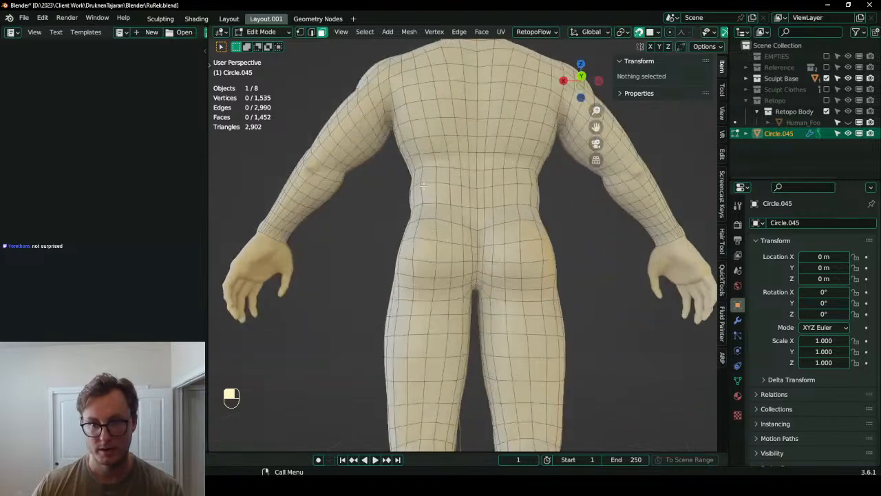
middle_drag(419, 204, 493, 141)
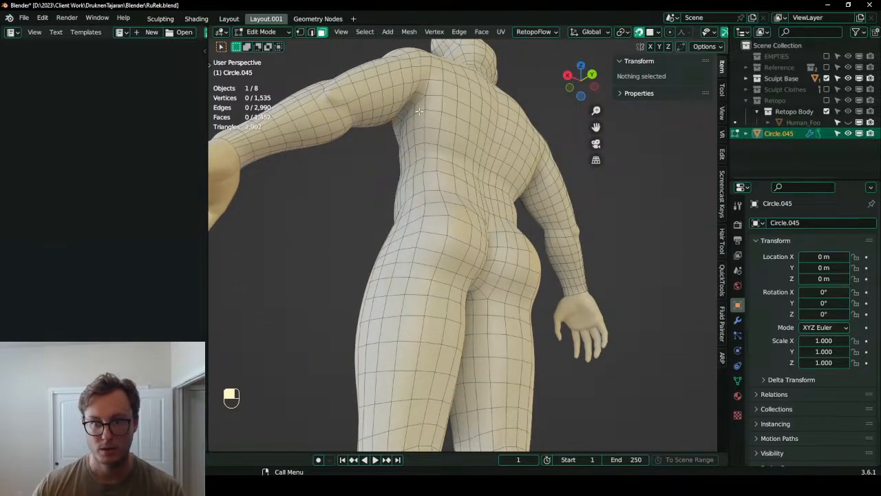
click(433, 210)
- Extend the face selection from the outer hip to the centre line at the crotch, filling the whole buttock region
middle_drag(433, 210, 439, 244)
middle_drag(431, 208, 446, 251)
scroll(444, 241, down, 3)
middle_drag(434, 172, 440, 196)
shift+middle_drag(431, 127, 455, 174)
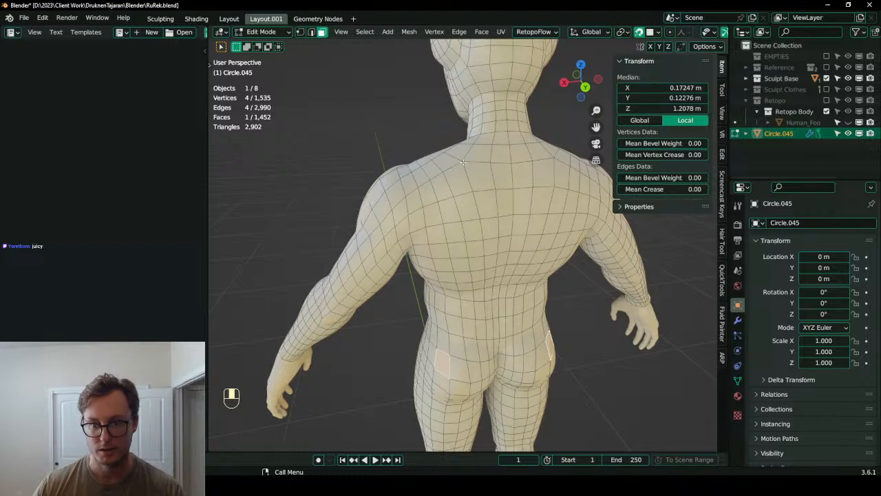
middle_drag(476, 235, 473, 325)
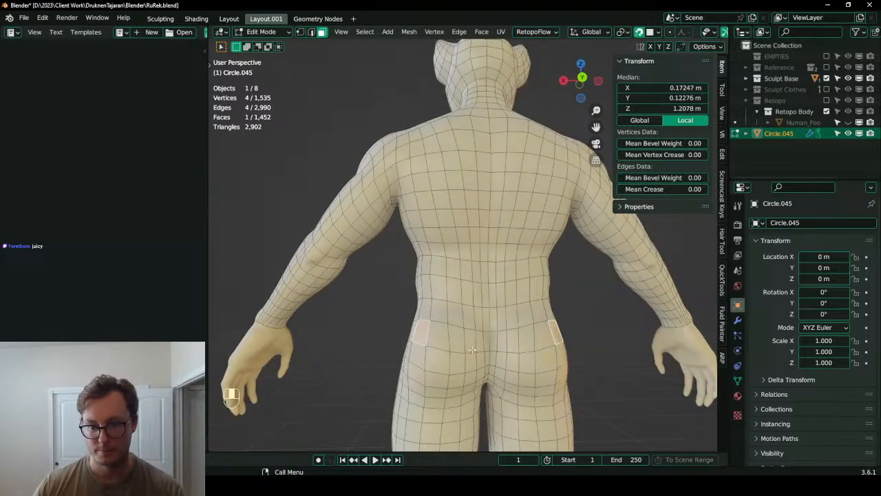
ctrl+shift+click(473, 389)
middle_drag(473, 389, 442, 318)
click(476, 349)
ctrl+shift+click(488, 353)
middle_drag(489, 352, 510, 258)
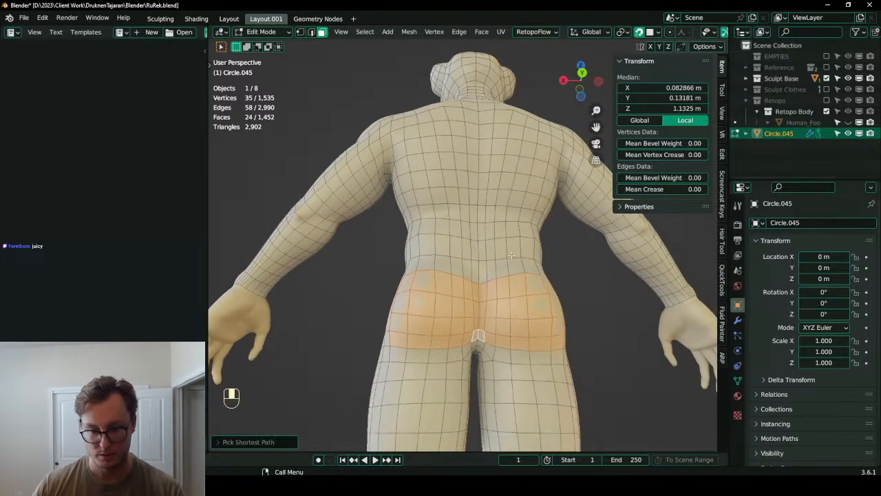
- Extrude the selected buttock faces, then scale and move them into a small patch at the middle of each side
key(i)
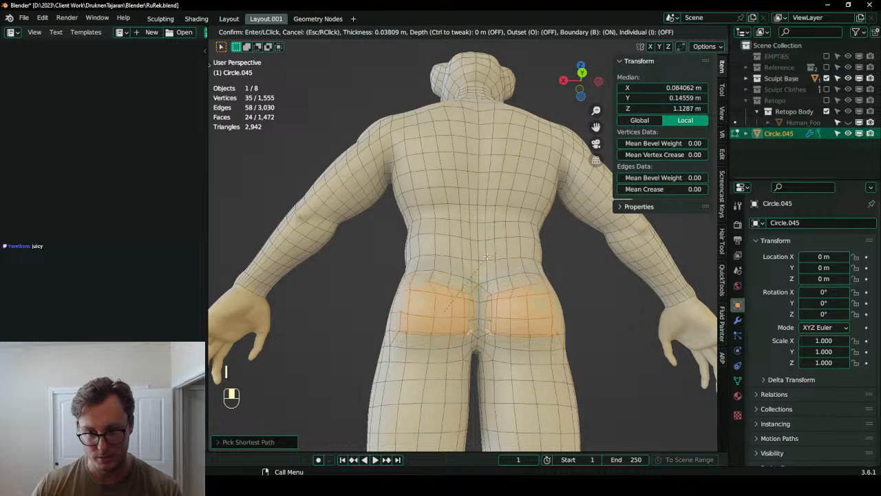
key(Escape)
key(e)
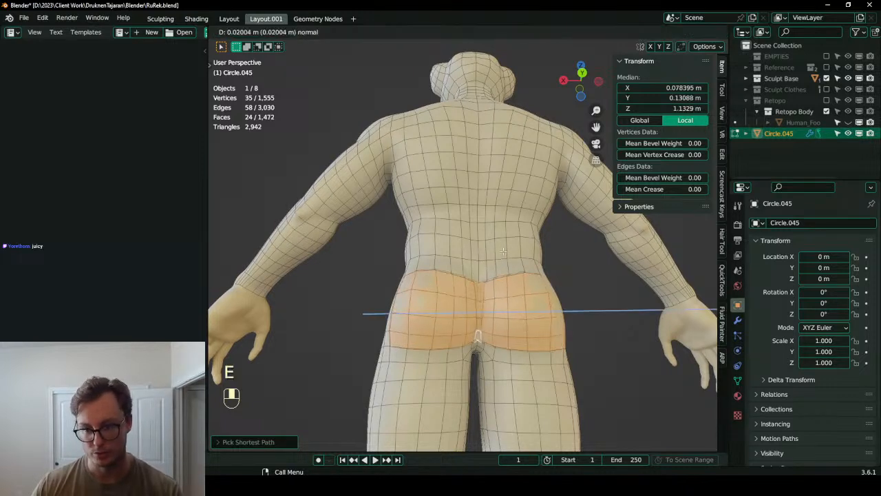
key(s)
click(451, 300)
key(g)
click(444, 301)
key(s)
click(460, 301)
key(g)
click(438, 307)
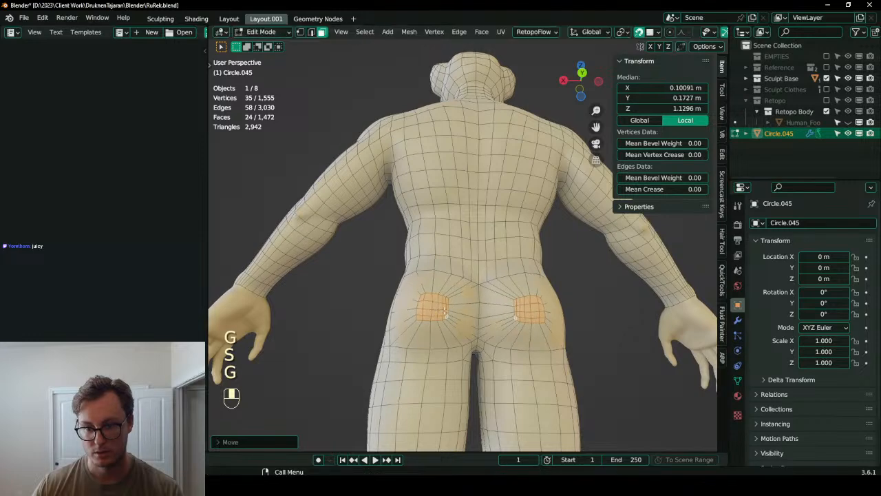
- Select the run of faces between the shrunken buttock patch and the body's centre line and delete those faces
scroll(438, 307, up, 3)
shift+middle_drag(475, 372, 459, 295)
click(461, 270)
scroll(465, 275, up, 2)
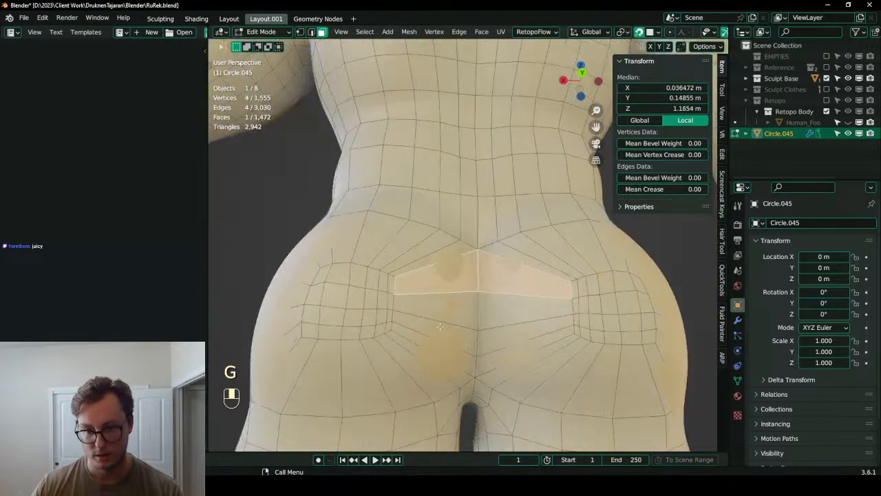
ctrl+click(474, 335)
key(x)
key(f)
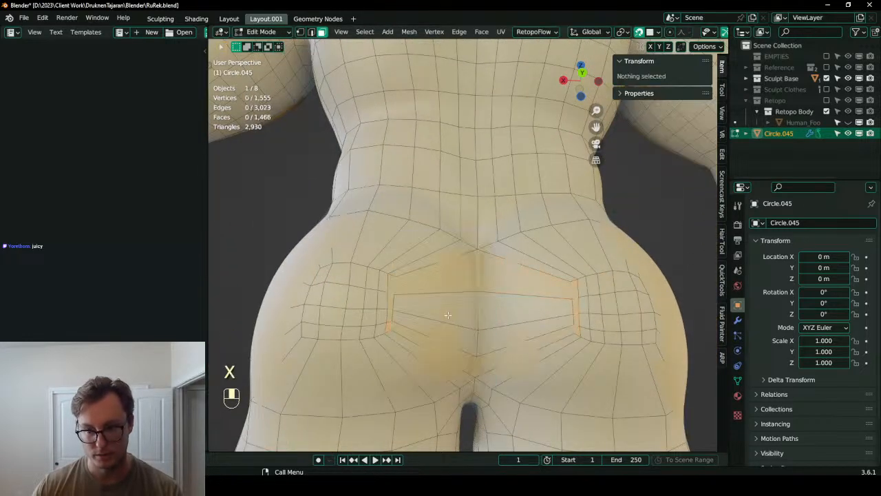
- Undo the last face deletion, then delete only the four large faces between the buttock patch and the body's centre line
key(ctrl+z)
key(ctrl+z)
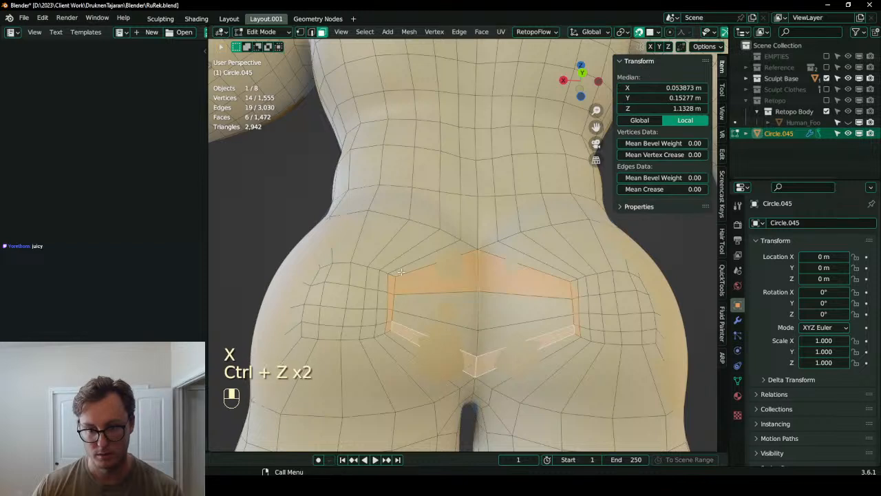
click(393, 275)
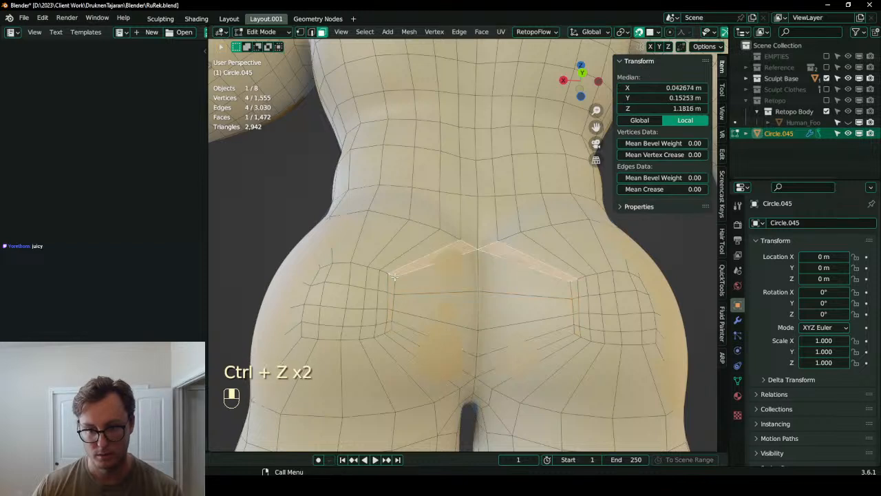
ctrl+shift+click(510, 334)
key(x)
click(510, 343)
click(395, 279)
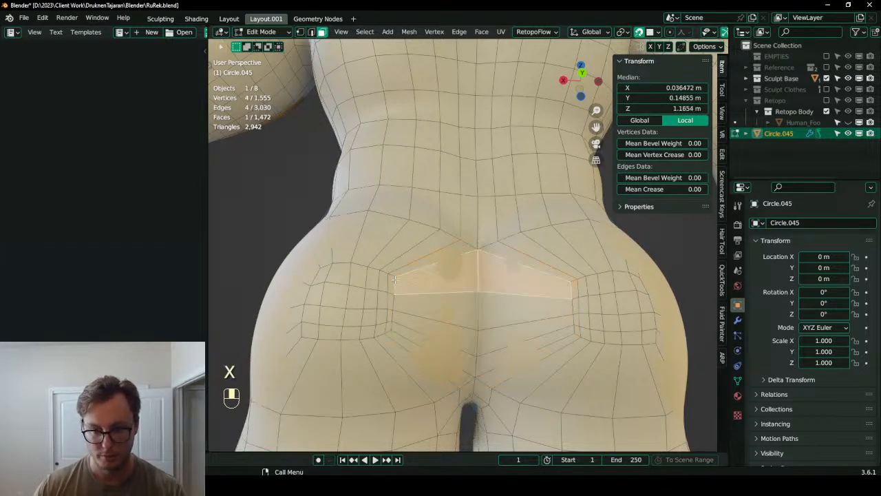
ctrl+click(449, 346)
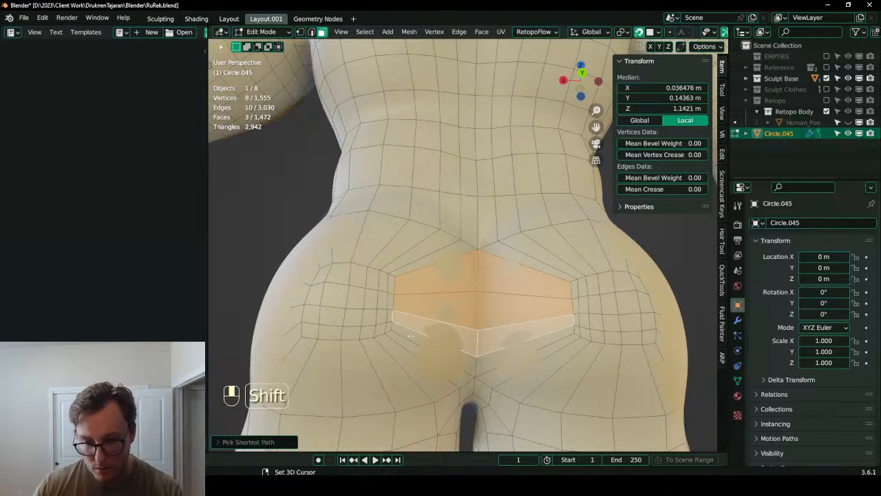
shift+click(507, 333)
key(x)
click(507, 332)
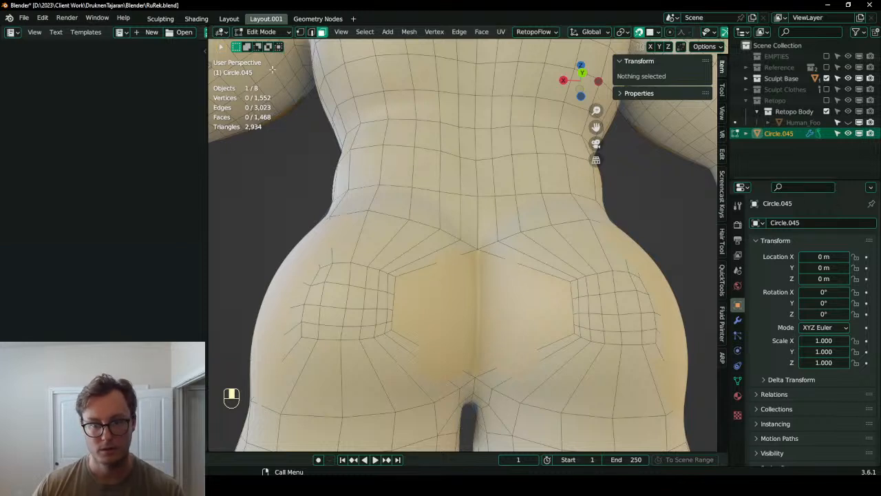
- Switch to vertex selection, select the vertices along the buttock patch's inner edge and try scaling them
click(300, 31)
click(395, 277)
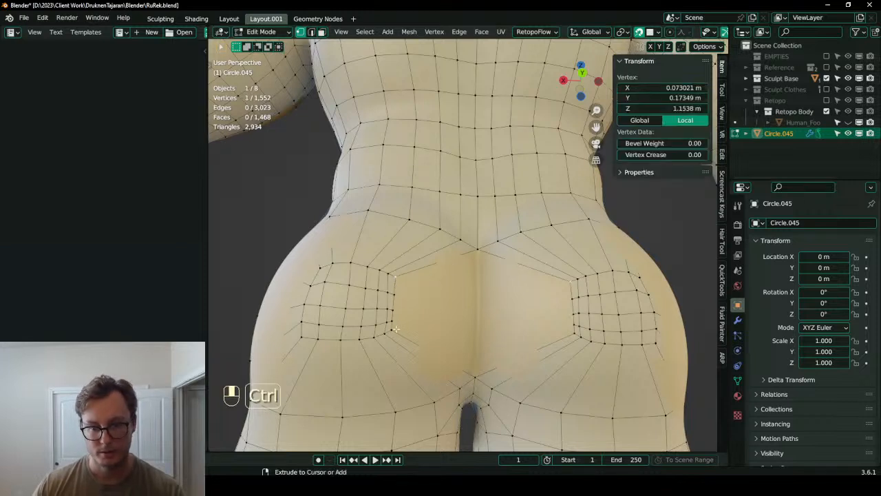
ctrl+click(394, 329)
key(s)
click(396, 331)
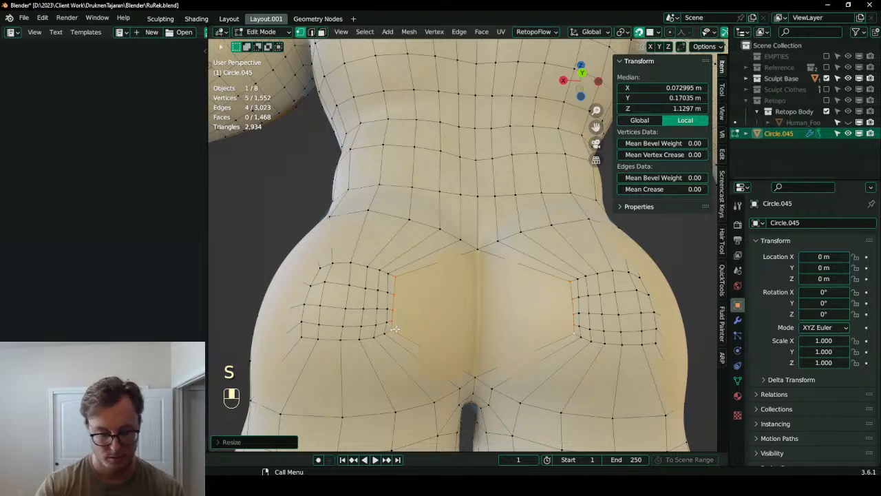
- Set the pivot point to 3D Cursor and scale the inner edge vertices to 0 on X, onto the centre line
key(period)
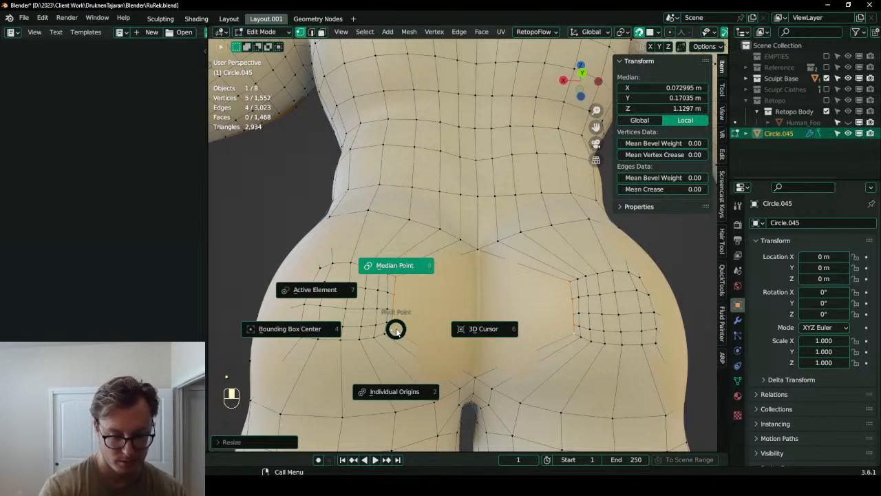
key(6)
key(s)
key(x)
key(0)
key(Return)
key(ctrl+KP_1)
key(g)
click(395, 330)
- Add loop cuts around the buttock patch and shift the new loops into place on the surface
scroll(369, 235, up, 2)
shift+middle_drag(396, 330, 367, 248)
key(ctrl+r)
click(351, 226)
click(350, 226)
key(g)
click(350, 230)
- Start RetopoFlow, relax the mesh across the buttocks, hip and crotch area from several angles, and return to Edit Mode
scroll(351, 231, down, 3)
middle_drag(350, 231, 391, 233)
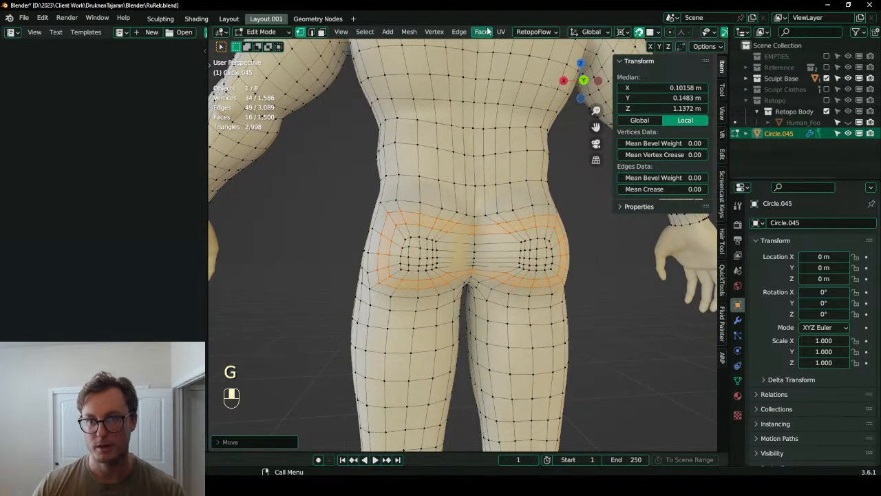
click(534, 31)
click(533, 143)
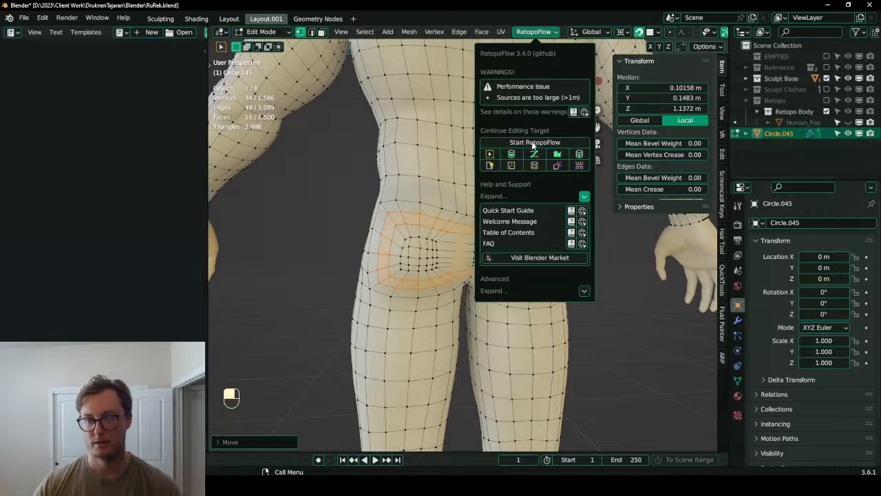
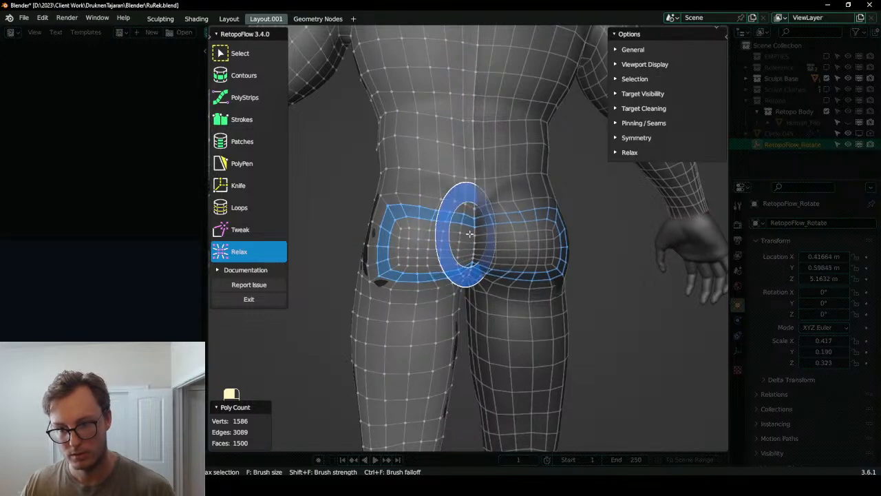
mouse_move(452, 237)
mouse_down()
mouse_move(407, 237)
mouse_move(415, 267)
mouse_move(445, 252)
mouse_move(400, 214)
mouse_move(451, 203)
mouse_move(441, 193)
mouse_move(401, 241)
mouse_move(429, 252)
mouse_move(445, 236)
mouse_move(453, 248)
mouse_up()
middle_drag(472, 279, 441, 222)
drag(433, 216, 383, 166)
mouse_move(380, 168)
middle_down()
mouse_move(405, 224)
mouse_move(466, 226)
middle_up()
mouse_move(473, 226)
mouse_down()
mouse_move(421, 200)
mouse_move(436, 261)
mouse_up()
middle_drag(435, 261, 473, 257)
drag(472, 257, 468, 184)
mouse_move(468, 183)
middle_down()
mouse_move(413, 193)
mouse_move(354, 220)
mouse_move(487, 233)
middle_up()
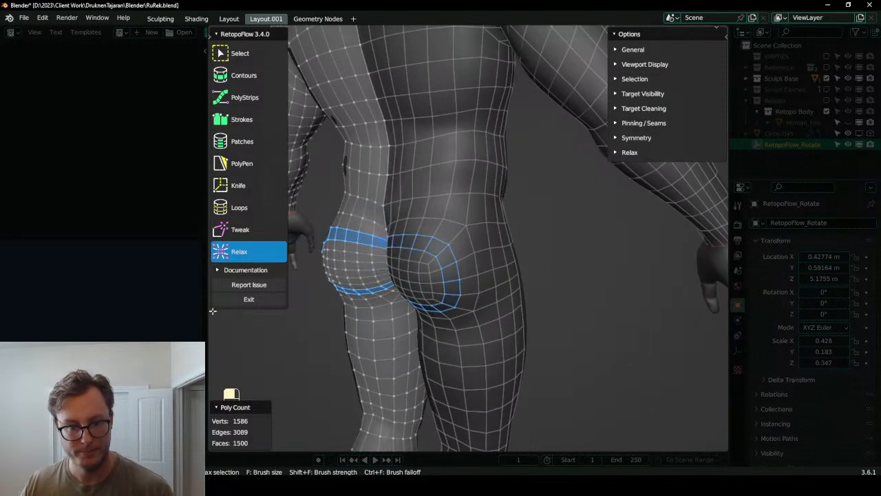
key(Tab)
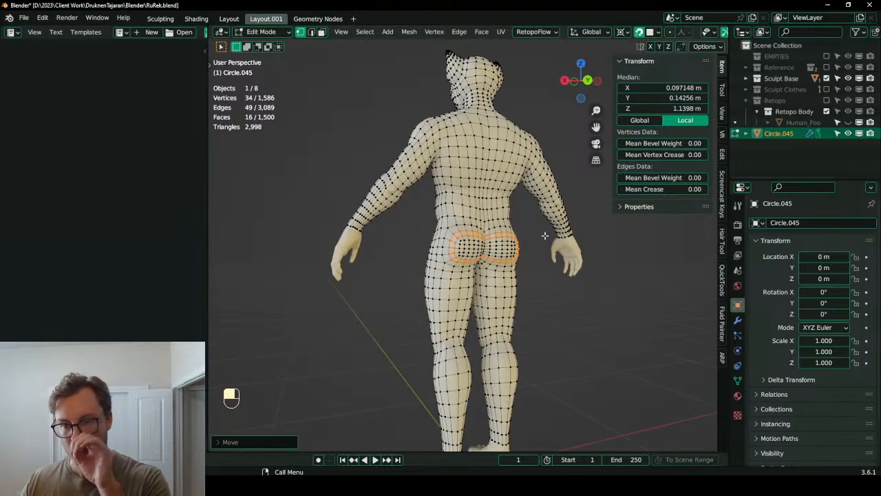
- Clear the selection and inspect the topology of the buttocks, back and shoulders from several angles
key(Tab)
scroll(397, 252, up, 2)
key(Tab)
key(alt+a)
scroll(435, 265, down, 5)
middle_drag(435, 265, 515, 228)
middle_drag(515, 227, 557, 221)
scroll(557, 220, up, 3)
shift+middle_drag(485, 131, 484, 245)
middle_drag(484, 244, 670, 314)
scroll(506, 250, up, 2)
scroll(447, 194, up, 4)
scroll(433, 231, down, 1)
scroll(427, 201, down, 3)
scroll(428, 201, down, 4)
scroll(446, 274, up, 5)
shift+middle_drag(670, 314, 663, 411)
scroll(462, 125, down, 4)
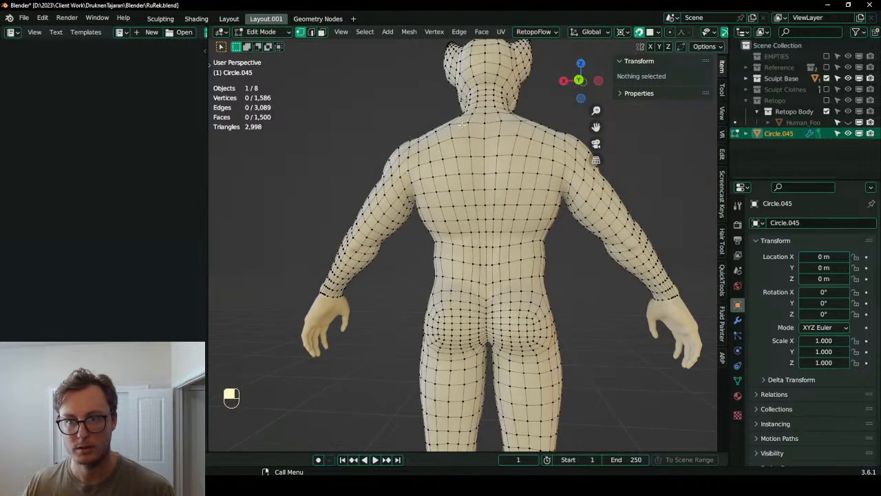
- Trace the edge loop that runs from the shoulder down the back to the crotch, checking it with different viewport shading
alt+shift+click(453, 137)
key(z)
middle_drag(337, 238, 392, 236)
key(z)
mouse_move(500, 283)
middle_down()
mouse_move(545, 313)
mouse_move(461, 231)
mouse_move(478, 257)
middle_up()
scroll(440, 241, up, 5)
alt+shift+click(477, 255)
middle_drag(550, 245, 362, 246)
key(z)
scroll(362, 246, down, 3)
key(z)
scroll(415, 233, up, 1)
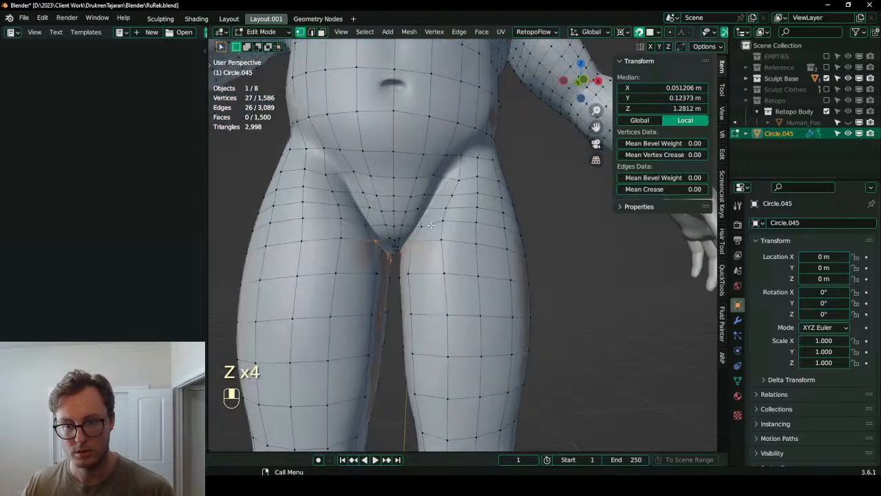
- Extend the loop selection up the groin and front of the torso and examine how it follows the groin crease
alt+shift+click(418, 220)
shift+middle_drag(418, 220, 415, 281)
scroll(441, 255, down, 4)
middle_drag(469, 218, 432, 200)
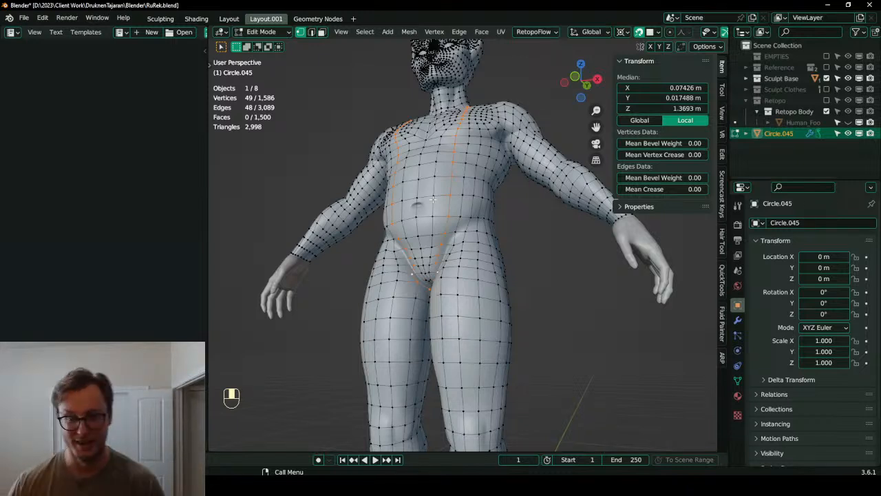
scroll(433, 199, up, 5)
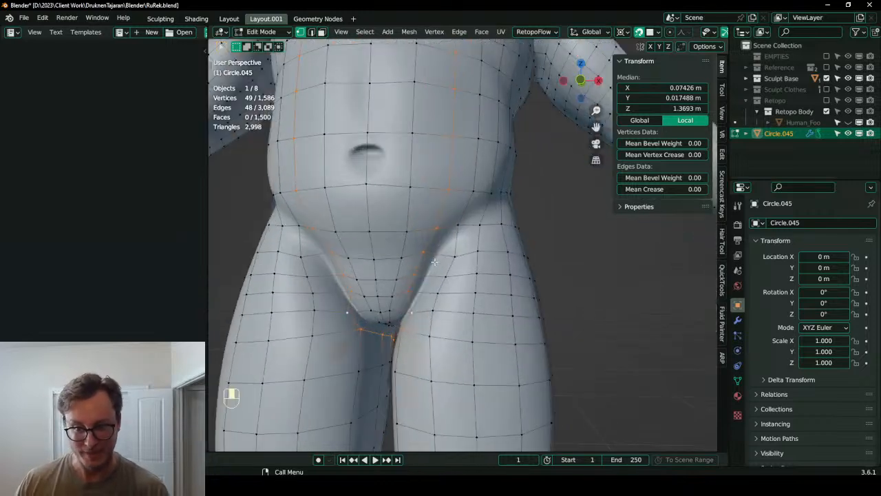
scroll(433, 263, down, 3)
middle_drag(438, 262, 444, 232)
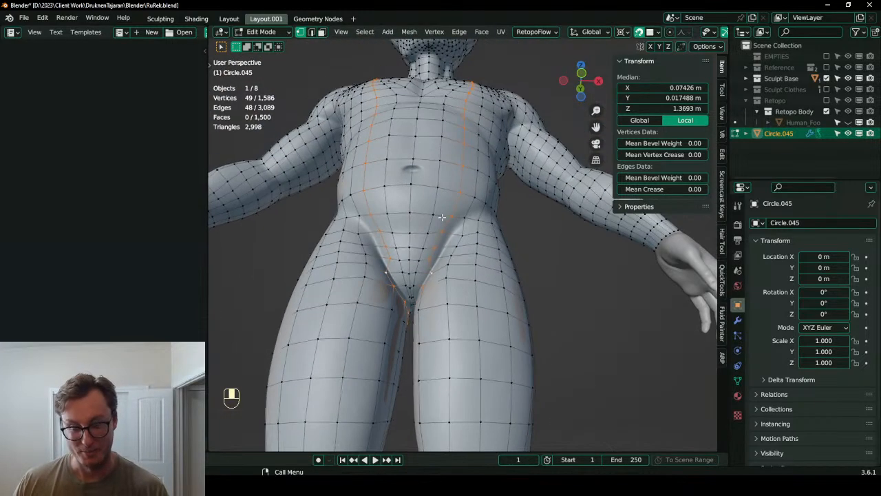
scroll(449, 232, up, 2)
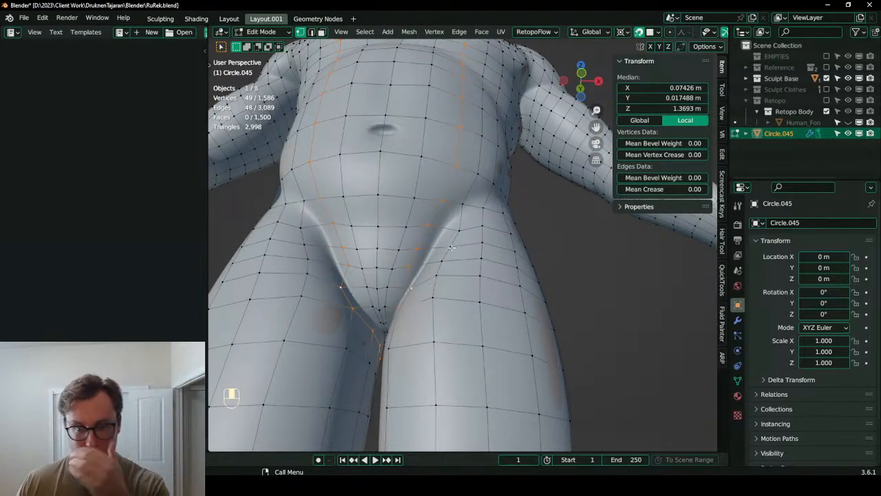
middle_drag(451, 257, 454, 338)
key(Tab)
key(Tab)
key(shift+Tab)
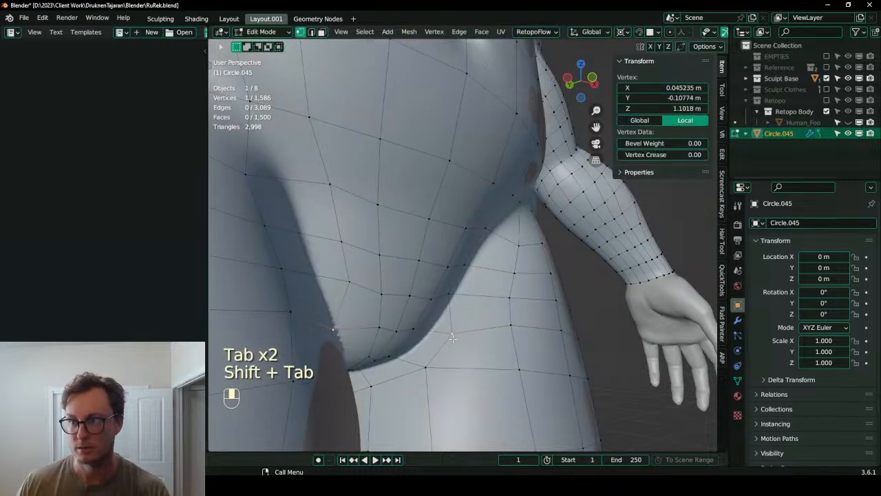
key(shift+Tab)
key(g)
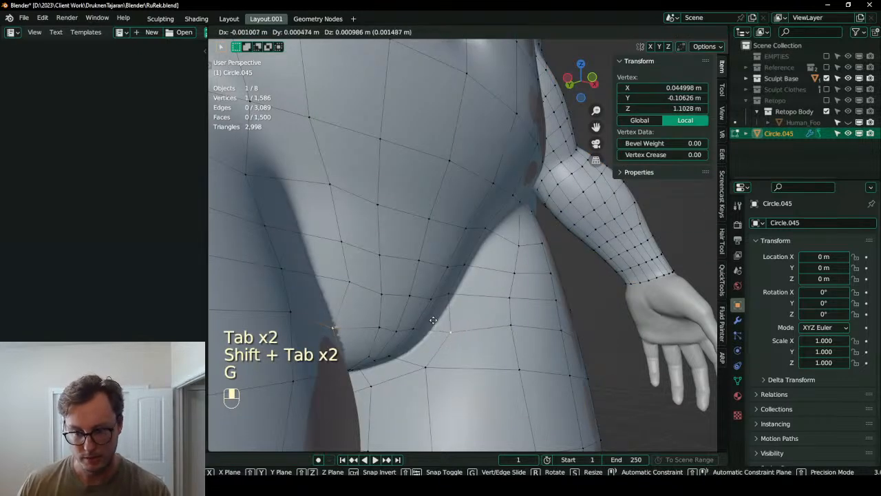
right_click(444, 330)
key(period)
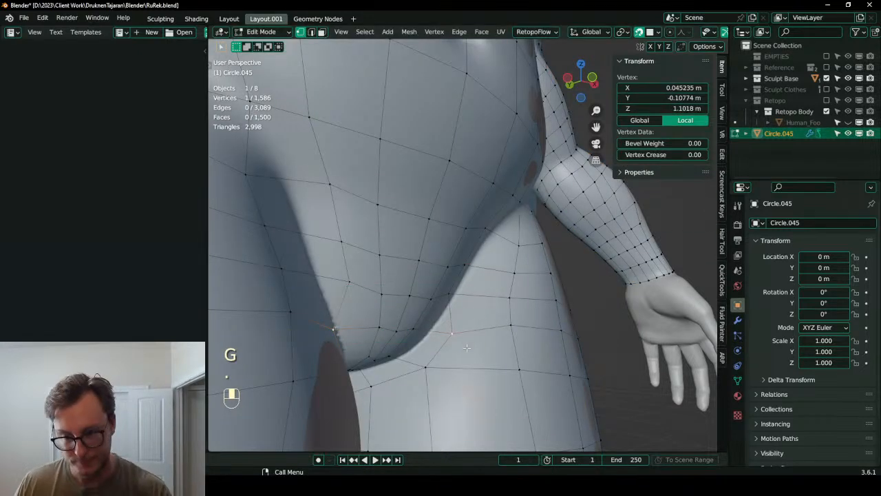
- Reposition the vertices at the top of the inner thigh so they follow the groin crease
key(g)
click(433, 380)
key(g)
click(454, 306)
key(g)
click(456, 298)
middle_drag(457, 299, 441, 293)
key(g)
click(451, 253)
middle_drag(452, 253, 415, 283)
- Nudge the vertices higher up the groin crease and beside the crotch into line with the sculpt
key(g)
click(463, 236)
key(g)
click(461, 238)
key(g)
click(385, 330)
key(g)
click(380, 321)
- Move the inner thigh vertex beneath the crotch up into the crease beside the crotch strip
middle_drag(380, 321, 450, 232)
scroll(476, 275, down, 4)
key(KP_Decimal)
scroll(476, 275, up, 2)
click(476, 273)
middle_drag(476, 273, 472, 267)
key(g)
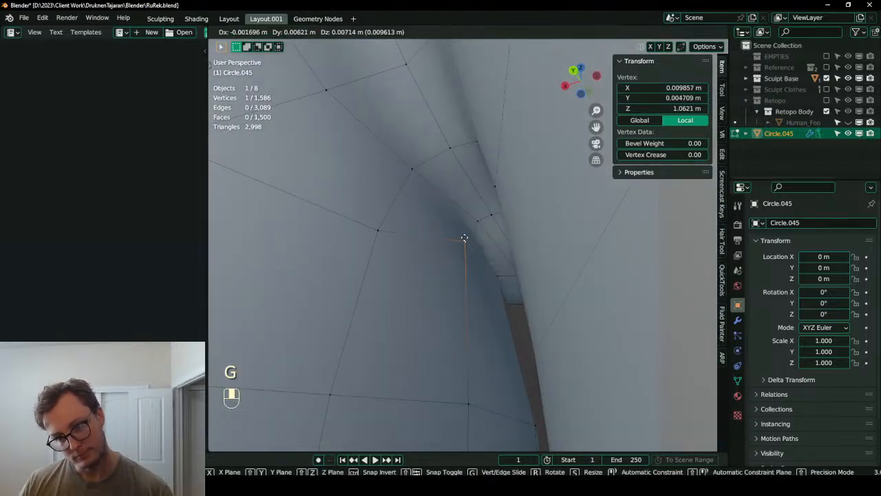
click(468, 227)
middle_drag(468, 227, 448, 258)
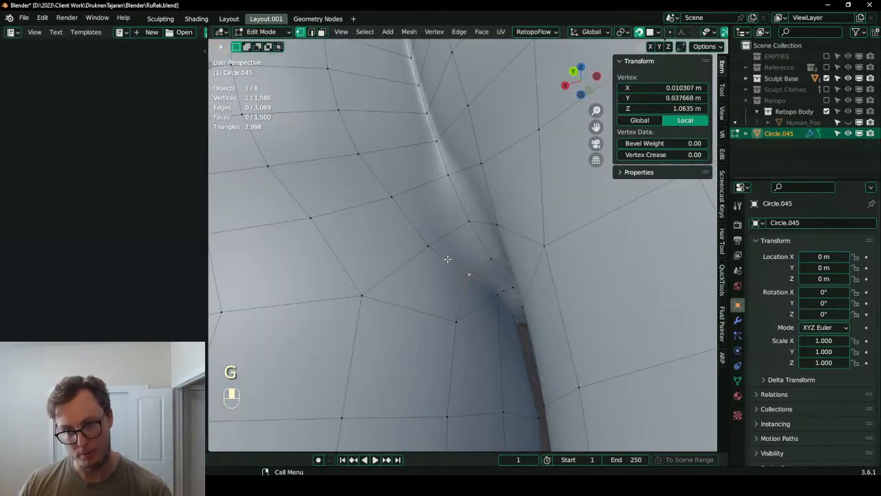
- Reposition the vertices where the underside of the buttock meets the inner thigh, bringing them closer to the crotch strip
scroll(448, 259, down, 5)
key(g)
click(462, 268)
scroll(468, 270, up, 5)
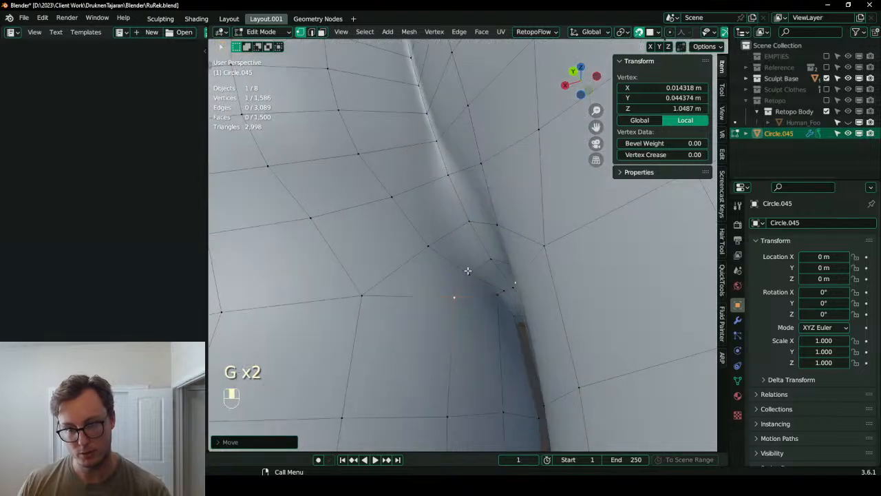
key(g)
click(463, 279)
key(g)
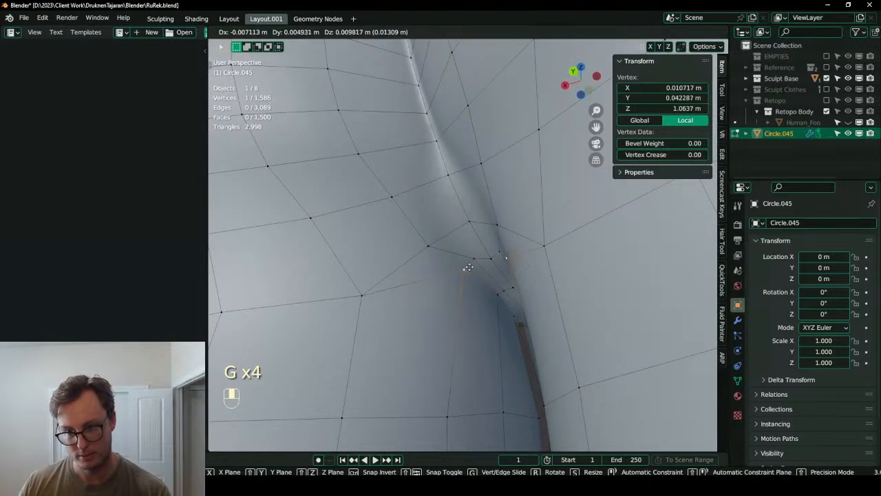
click(468, 268)
- Fine-tune the neighbouring vertices at the buttock's lower inner fold to even out their spacing
scroll(468, 268, down, 4)
key(g)
click(458, 247)
click(451, 255)
key(g)
click(463, 239)
middle_drag(463, 239, 473, 263)
- Select the path of centre-line vertices along the crotch strip, smooth it with LoopTools Relax and adjust its position
click(469, 138)
middle_drag(470, 139, 548, 239)
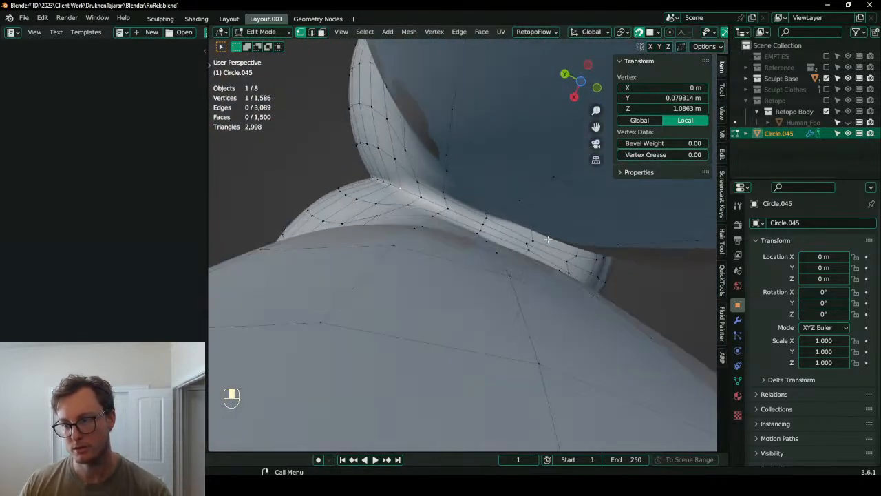
ctrl+click(591, 274)
click(722, 154)
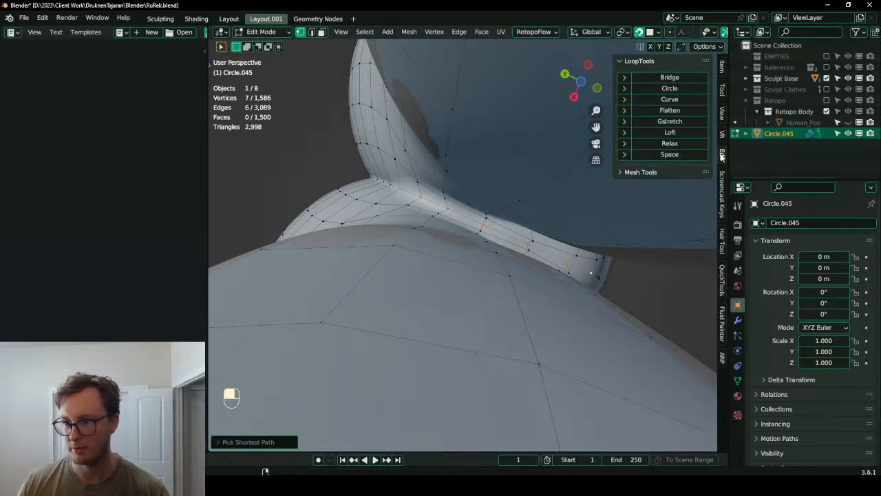
click(651, 144)
key(g)
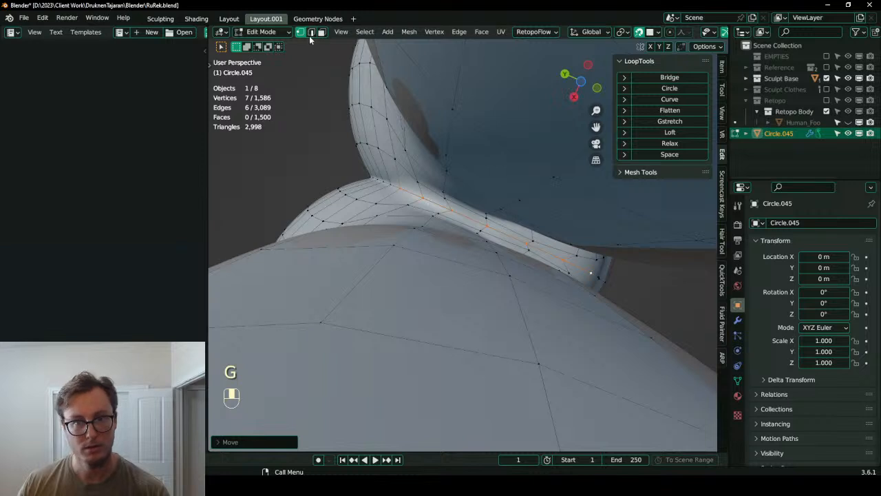
- Switch to edge selection, select the crosswise edge rows of the crotch strip and apply LoopTools Gstretch
click(311, 33)
click(447, 206)
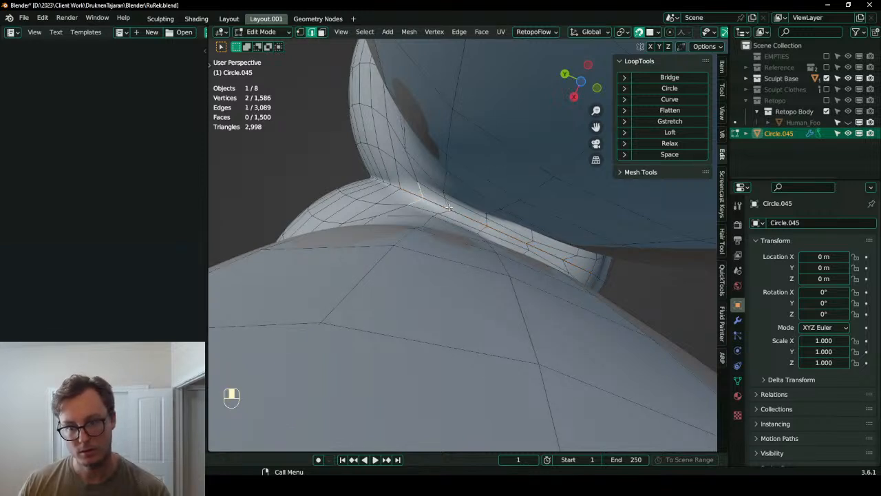
shift+click(484, 224)
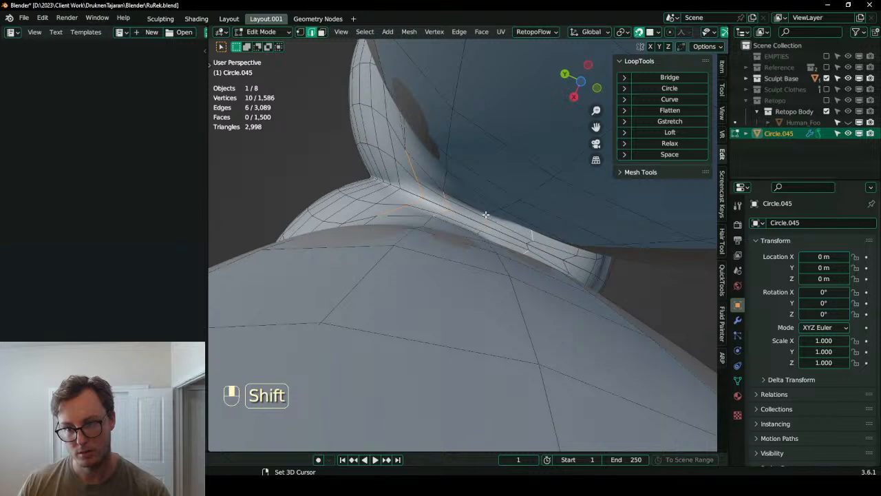
shift+click(530, 242)
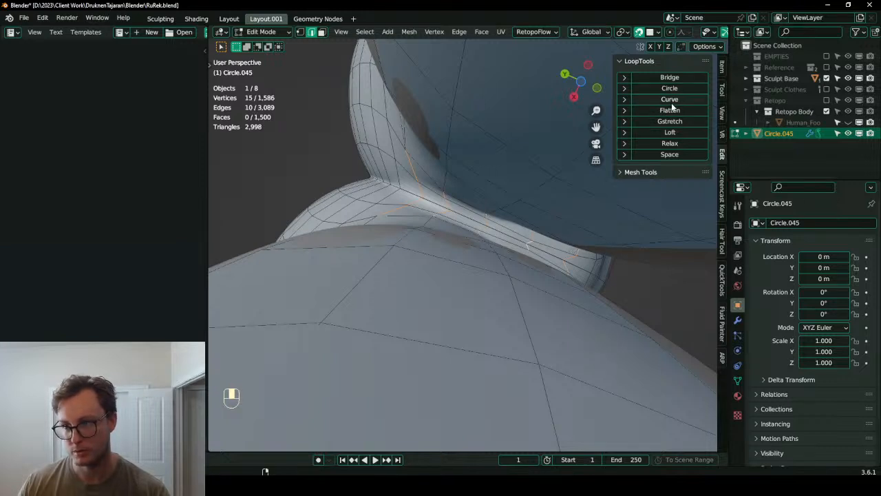
click(670, 121)
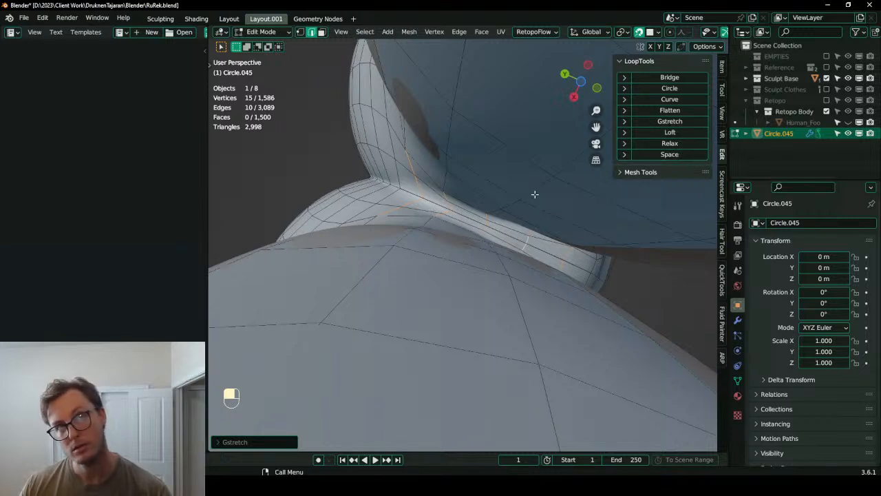
- Flatten the selected crosswise edge rows of the crotch strip by scaling them to 0 along Y, undoing the extra move
middle_drag(483, 216, 445, 238)
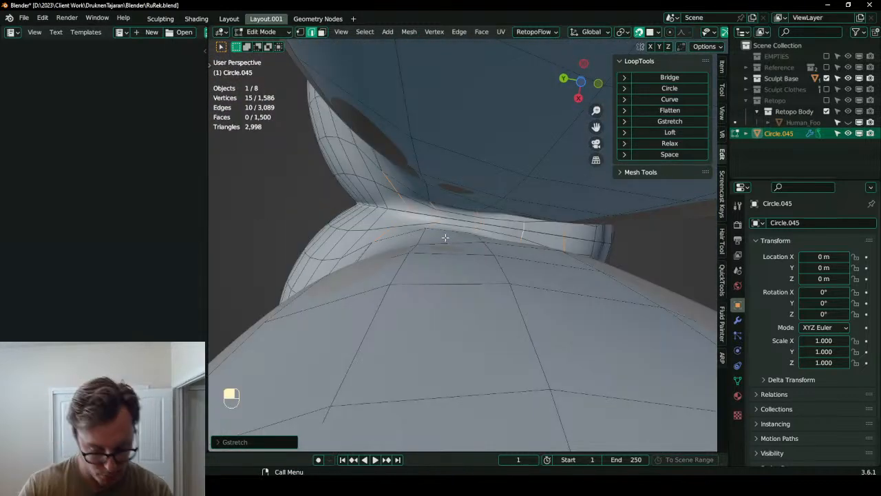
key(period)
key(2)
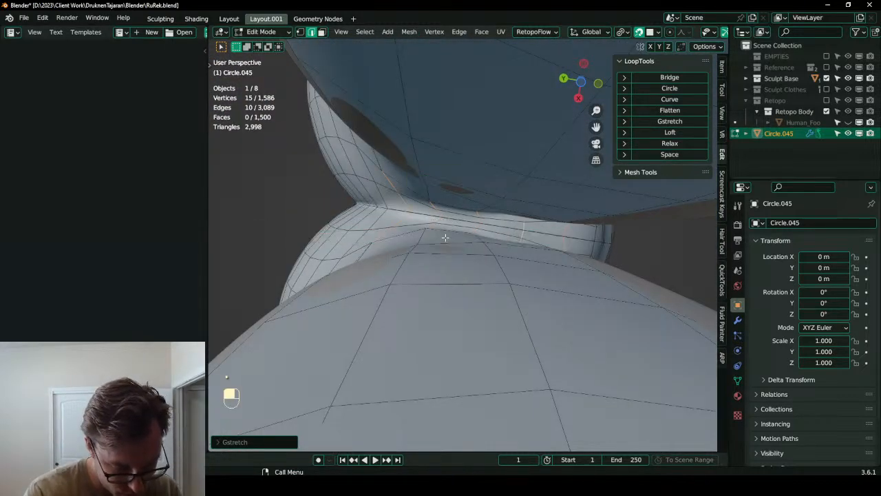
key(s)
key(y)
key(0)
key(Return)
key(g)
click(439, 241)
middle_drag(439, 241, 463, 207)
key(ctrl+z)
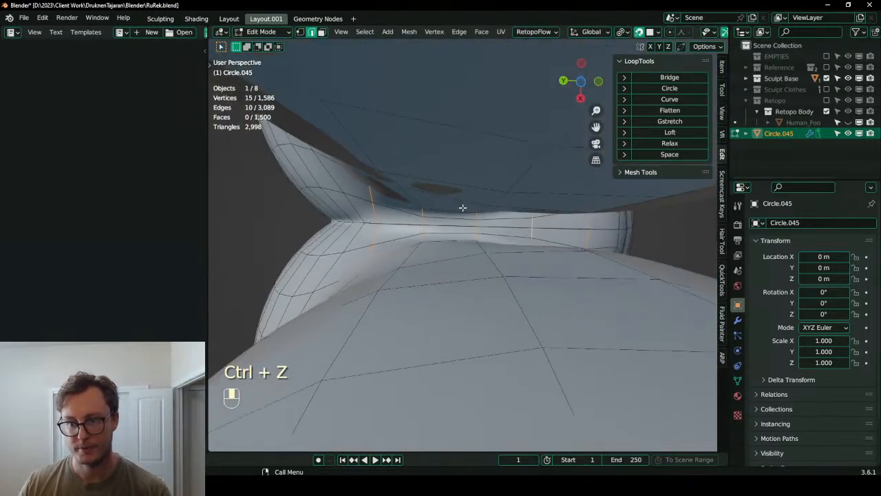
- Adjust the width of the crotch strip's crosswise edge rows by scaling them
key(s)
click(465, 208)
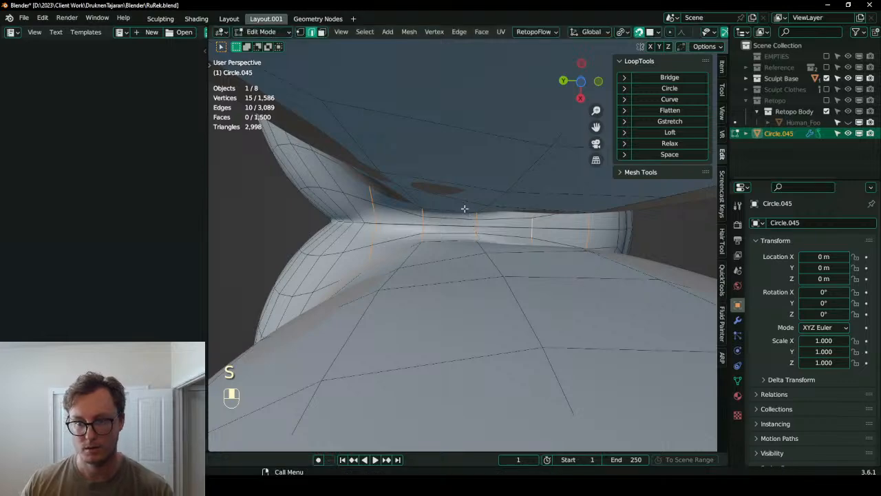
key(s)
click(465, 208)
middle_drag(465, 204, 439, 283)
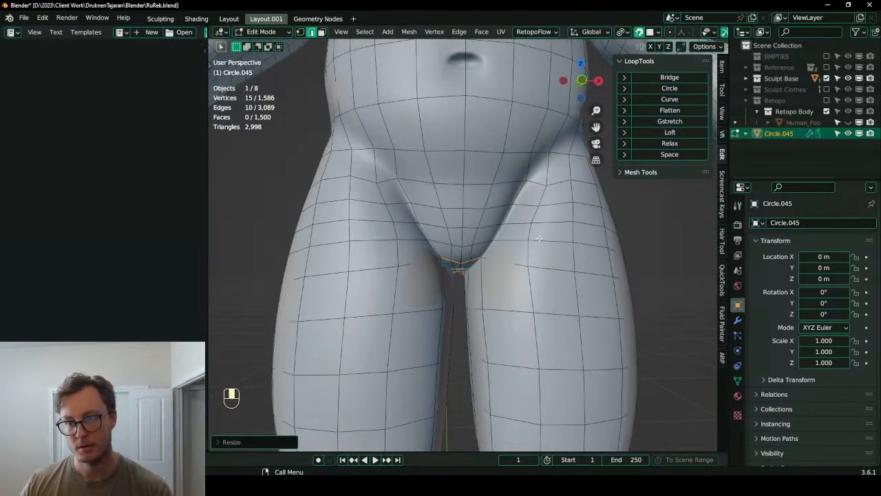
- Switch to vertex selection and move the vertices along the groin crease one by one so they follow the fold evenly
scroll(482, 227, up, 3)
shift+middle_drag(530, 208, 470, 220)
click(303, 32)
shift+middle_drag(430, 132, 431, 168)
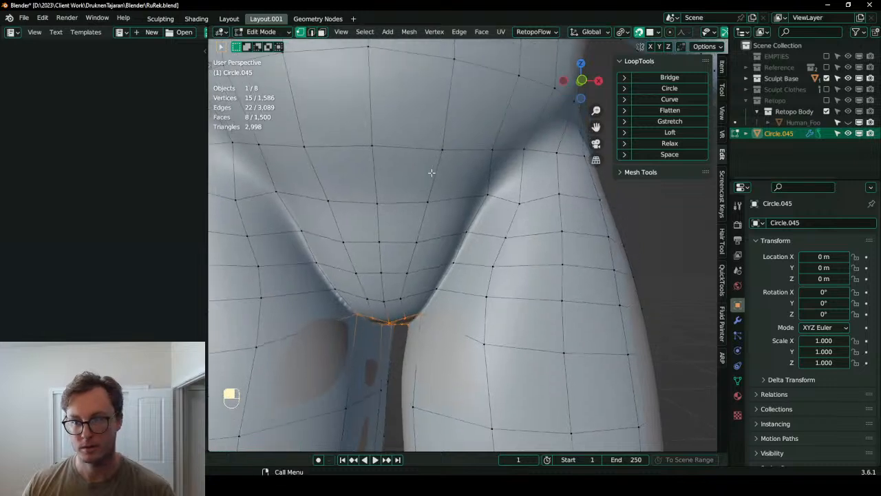
click(463, 232)
key(g)
click(468, 230)
key(g)
click(466, 250)
key(g)
click(469, 239)
key(g)
click(475, 228)
key(g)
click(486, 207)
key(g)
click(496, 187)
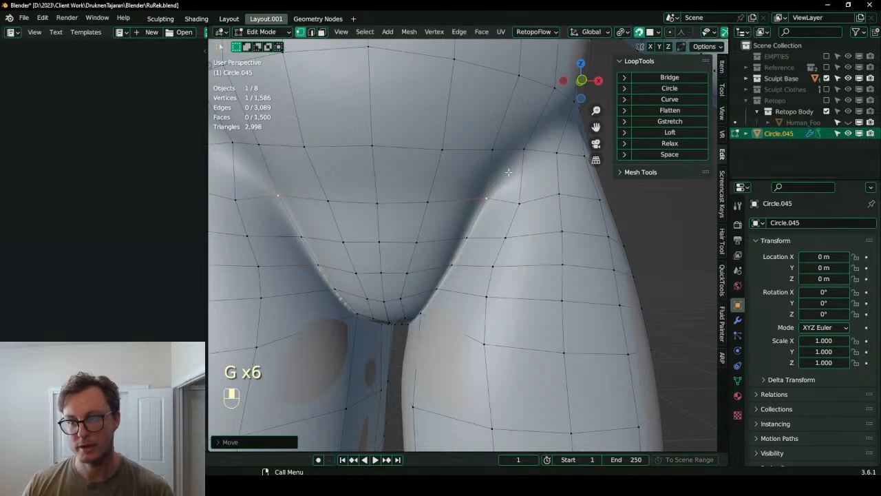
- Connect the upper groin-crease vertex to its neighbour towards the hip with a new edge, undoing the trial vertex move
shift+click(517, 150)
key(j)
scroll(533, 153, down, 4)
middle_drag(533, 154, 459, 191)
scroll(490, 164, up, 2)
scroll(469, 200, up, 2)
click(470, 202)
key(g)
click(470, 202)
key(ctrl+z)
key(ctrl+z)
- Try to connect another pair of vertices across the upper groin crease near the hip
middle_drag(525, 203, 488, 185)
shift+click(517, 207)
click(512, 195)
shift+click(552, 143)
key(j)
middle_drag(542, 204, 518, 179)
key(ctrl+z)
- Reposition the vertex where the groin crease meets the top of the thigh
key(g)
click(518, 179)
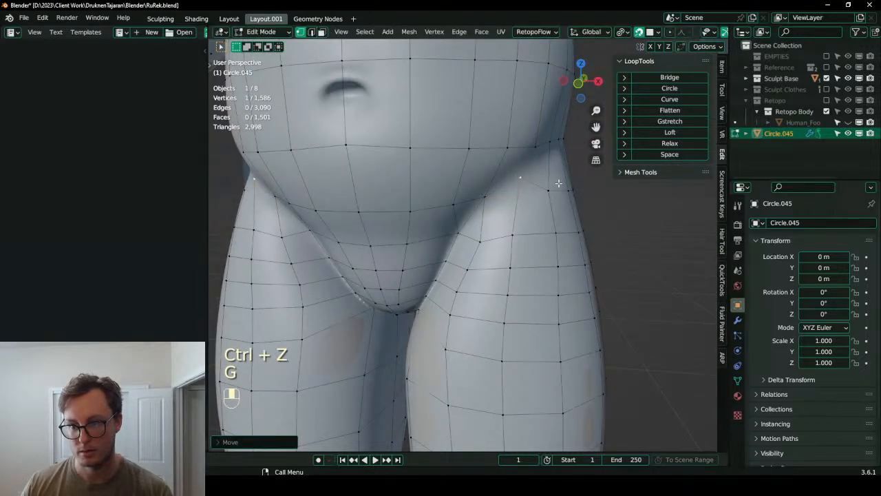
key(g)
click(538, 165)
middle_drag(538, 165, 548, 143)
- Select the row of vertices across the front of the knee in front view and grow the selection
scroll(547, 143, down, 5)
middle_drag(455, 182, 512, 261)
scroll(425, 226, up, 1)
scroll(492, 218, down, 4)
key(ctrl+KP_1)
key(KP_1)
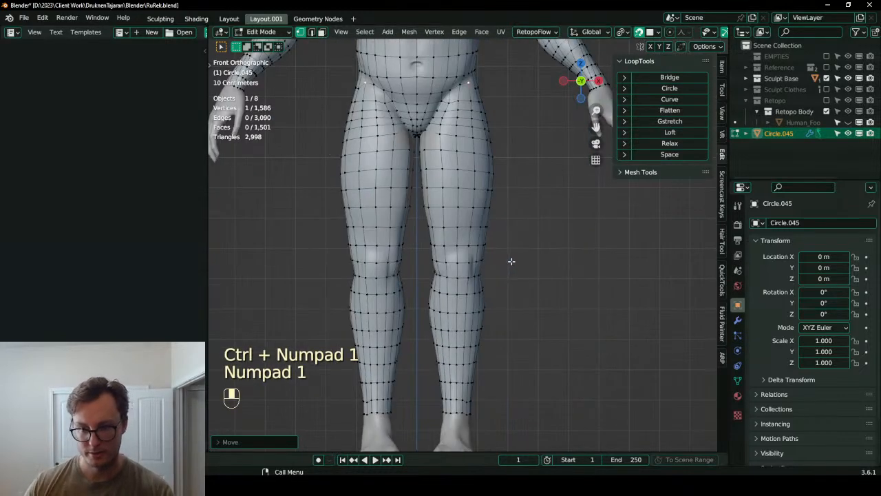
scroll(441, 255, up, 3)
scroll(444, 256, down, 3)
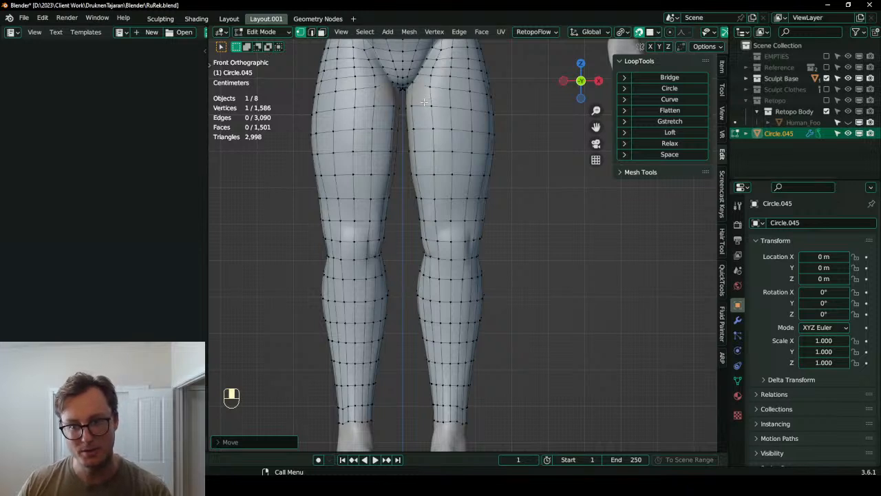
ctrl+click(488, 112)
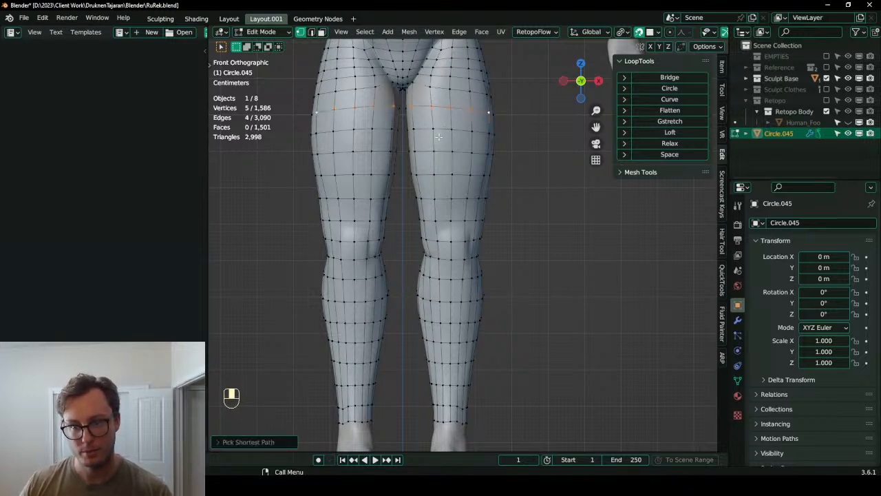
click(431, 257)
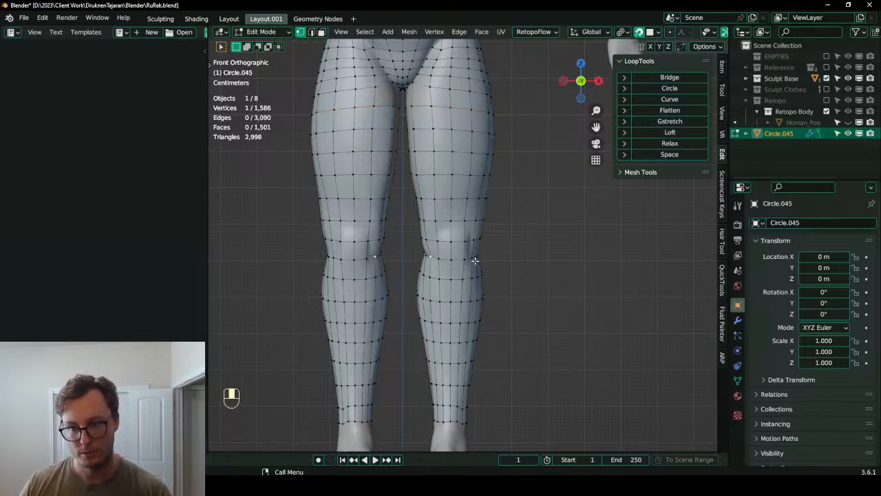
ctrl+click(473, 258)
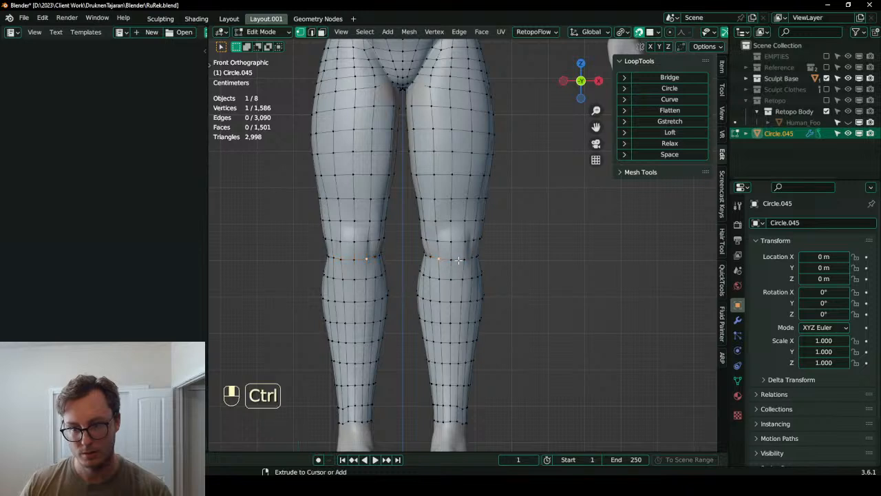
key(ctrl+KP_Add)
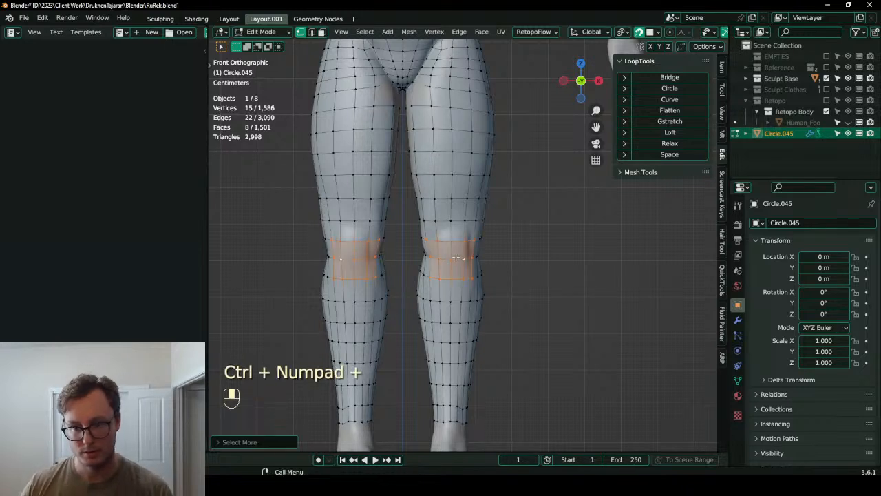
scroll(456, 258, up, 1)
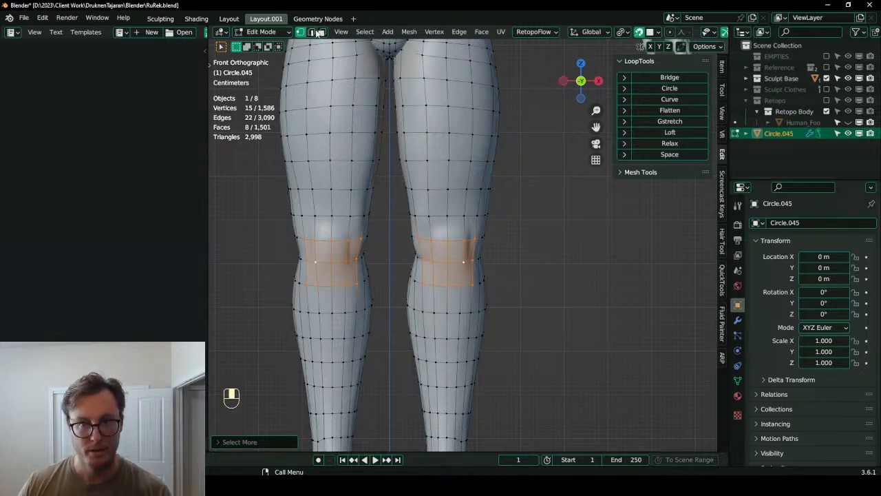
- Switch to face selection and select the rectangular block of faces covering the kneecap
click(321, 32)
click(421, 232)
ctrl+shift+click(492, 305)
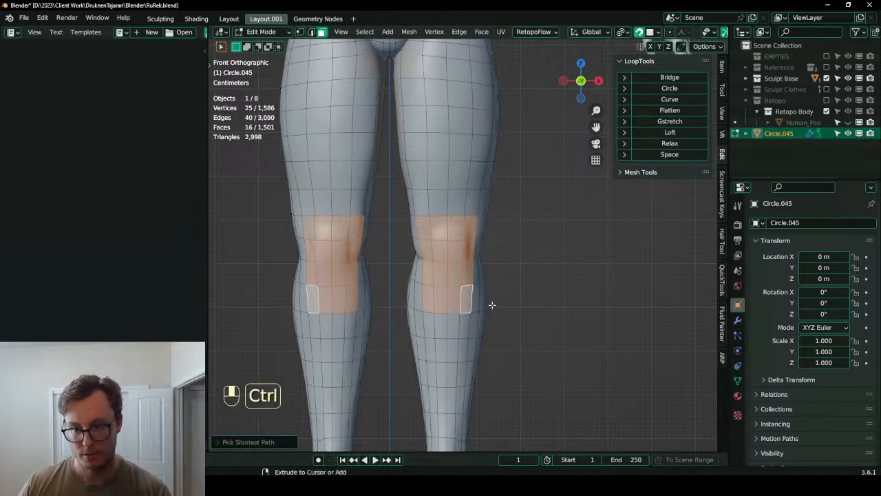
key(ctrl+z)
ctrl+shift+click(468, 278)
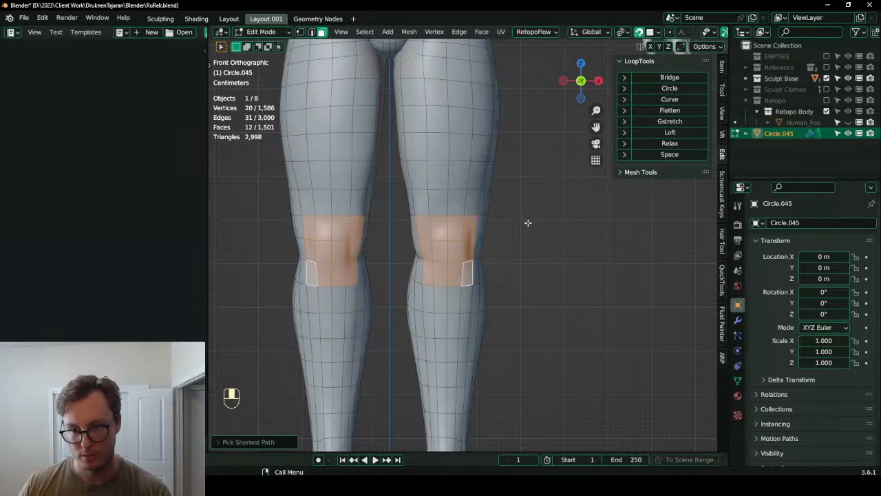
- Try to shrink the selected kneecap faces by scaling them directly
key(i)
key(s)
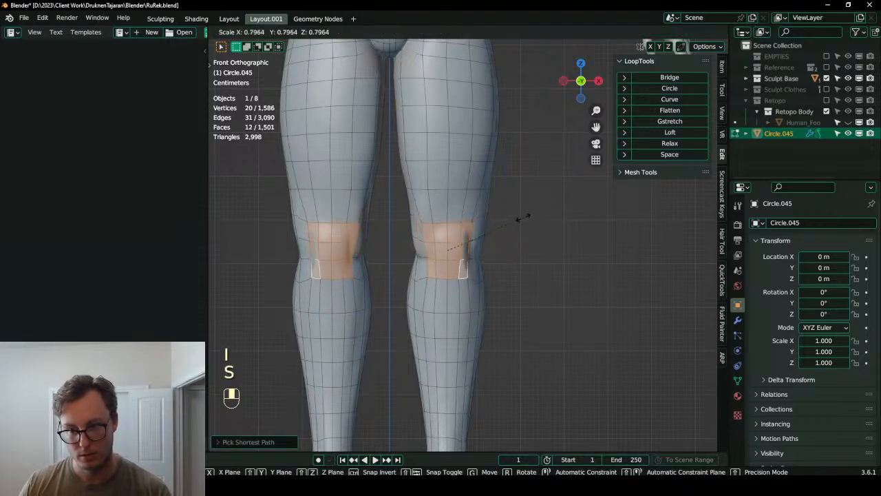
key(ctrl+z)
key(ctrl+z)
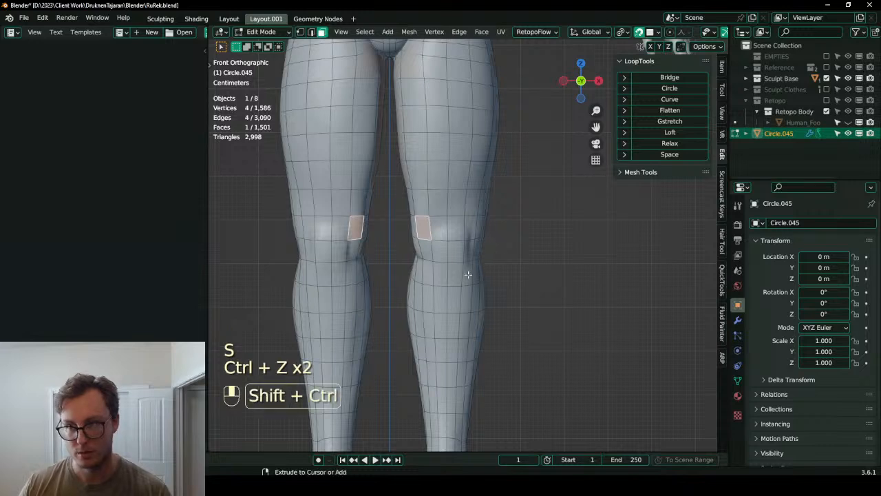
- Reselect the kneecap face block, extrude it in place and scale it inward to form a ring of faces around it
ctrl+shift+click(506, 257)
key(e)
key(s)
key(g)
key(s)
click(470, 234)
key(s)
click(454, 222)
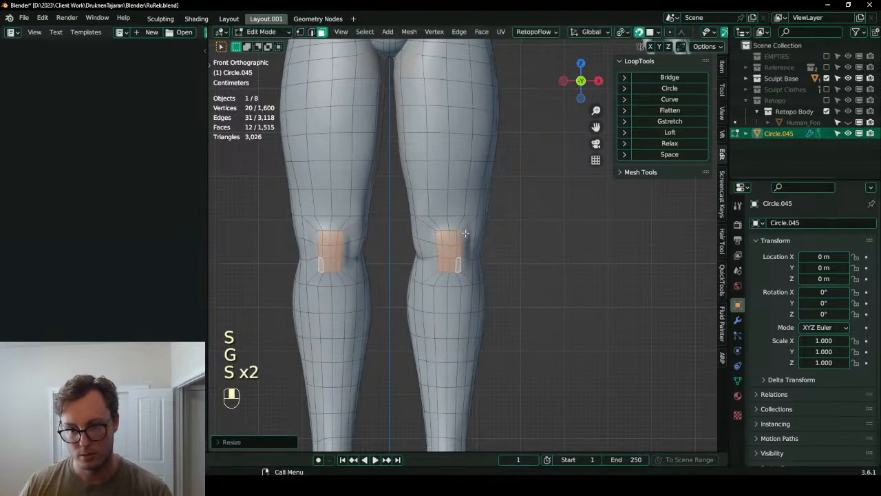
- Try a loop cut beside the kneecap's inner face block
key(ctrl+r)
click(458, 231)
ctrl+click(586, 275)
key(ctrl+z)
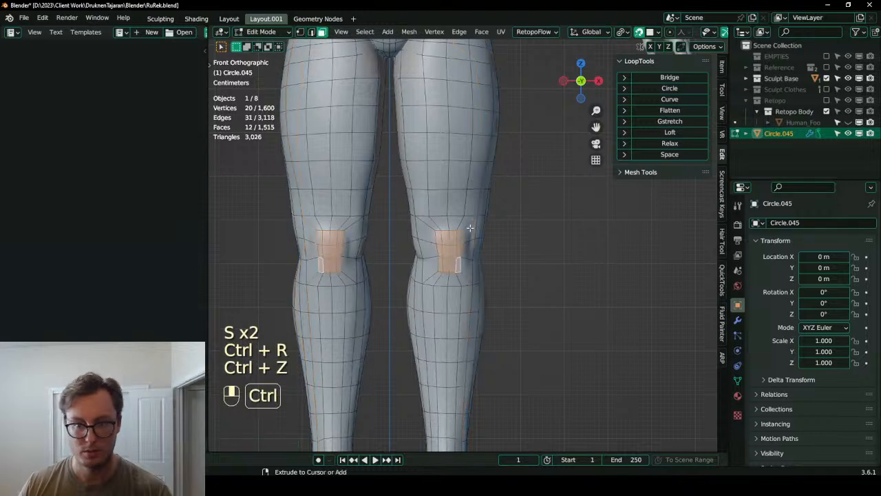
- Add a loop cut through the ring of faces framing the kneecap and save the file
key(ctrl+r)
scroll(496, 244, down, 4)
scroll(500, 269, up, 3)
middle_drag(500, 270, 317, 279)
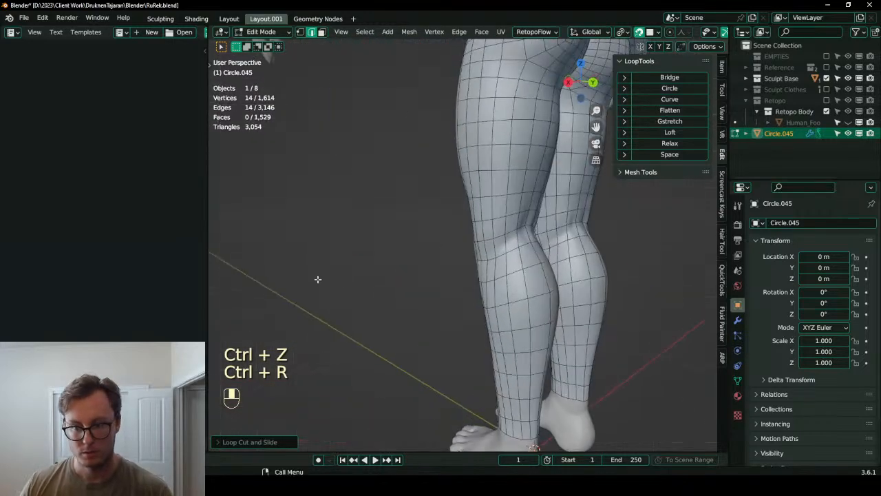
middle_drag(465, 248, 411, 266)
scroll(477, 299, up, 2)
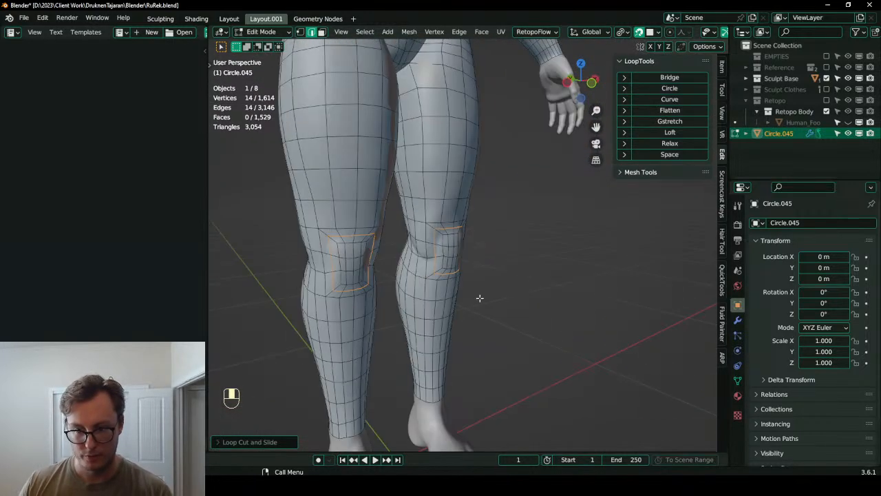
key(KP_1)
key(ctrl+s)
scroll(452, 303, up, 1)
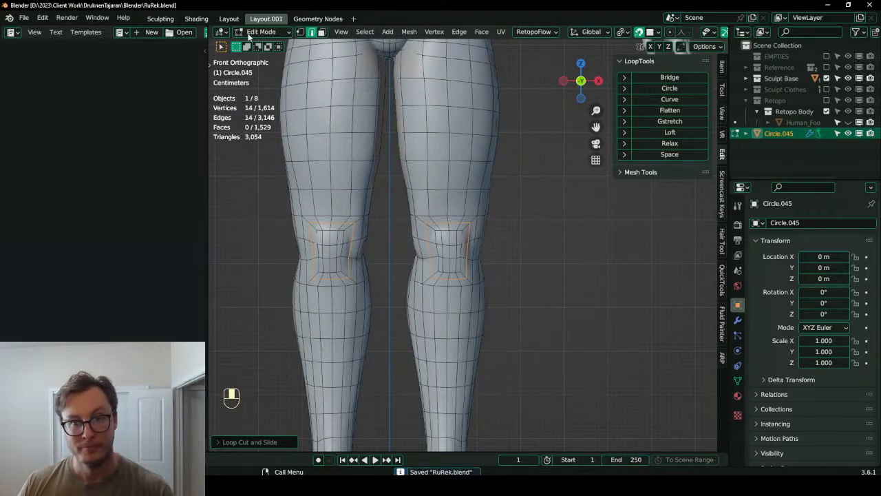
- Start RetopoFlow's Relax tool, dismiss the symmetry warning and relax the new topology over the kneecap
click(534, 32)
click(539, 142)
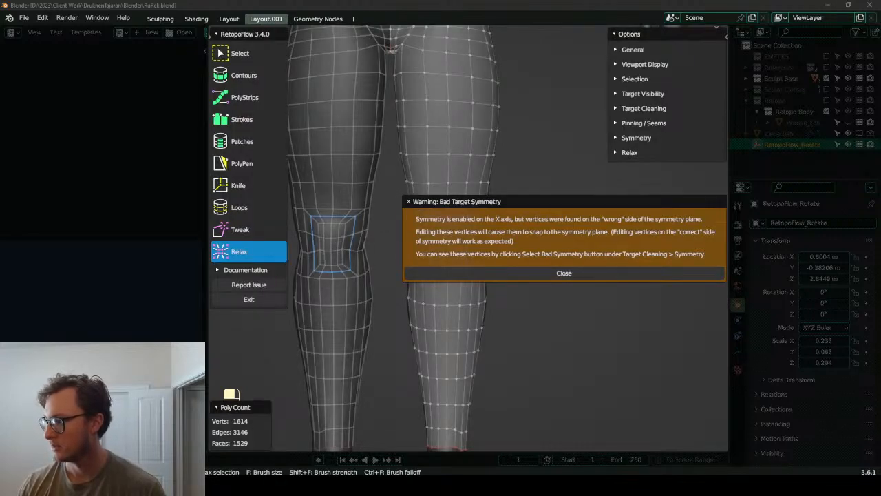
click(520, 274)
mouse_move(446, 255)
mouse_down()
mouse_move(449, 238)
mouse_move(450, 261)
mouse_move(447, 230)
mouse_move(447, 248)
mouse_move(457, 232)
mouse_move(445, 178)
mouse_move(443, 304)
mouse_up()
mouse_move(475, 301)
middle_down()
mouse_move(455, 284)
mouse_move(360, 272)
middle_up()
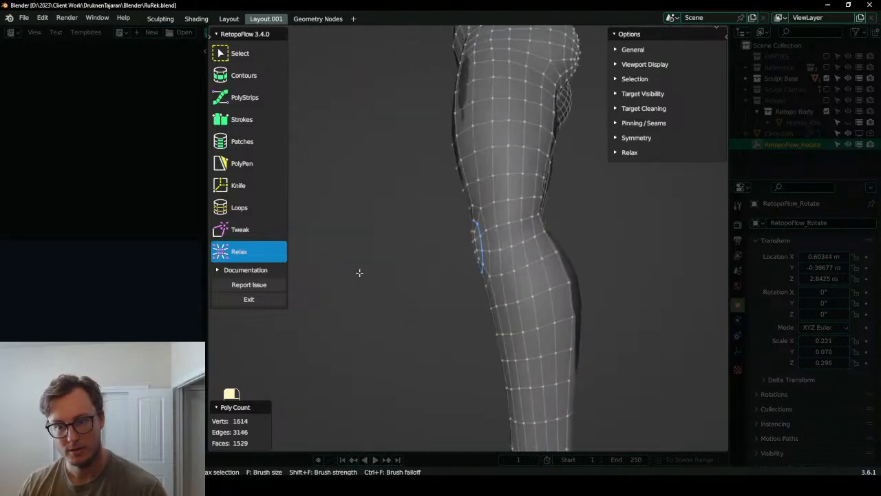
- Relax the arm topology around the forearm and elbow from several angles
middle_drag(508, 266, 395, 234)
scroll(473, 248, down, 7)
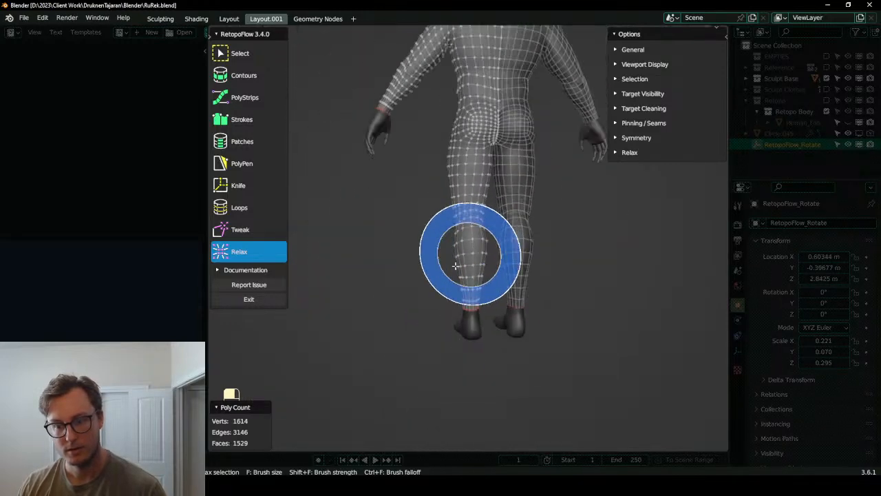
middle_drag(472, 248, 581, 268)
mouse_move(482, 207)
shift+middle_down()
mouse_move(468, 255)
mouse_move(528, 247)
mouse_move(424, 280)
shift+middle_up()
scroll(425, 279, up, 4)
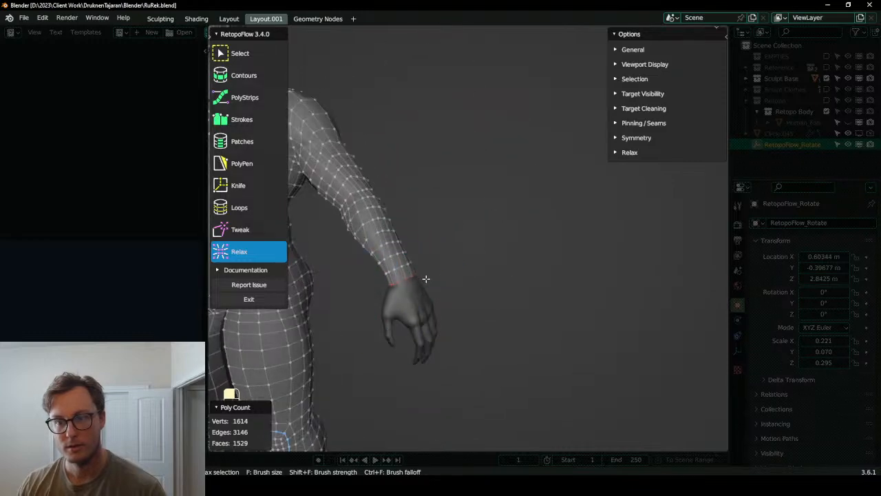
mouse_move(383, 236)
middle_down()
mouse_move(464, 238)
mouse_move(466, 252)
mouse_move(433, 251)
middle_up()
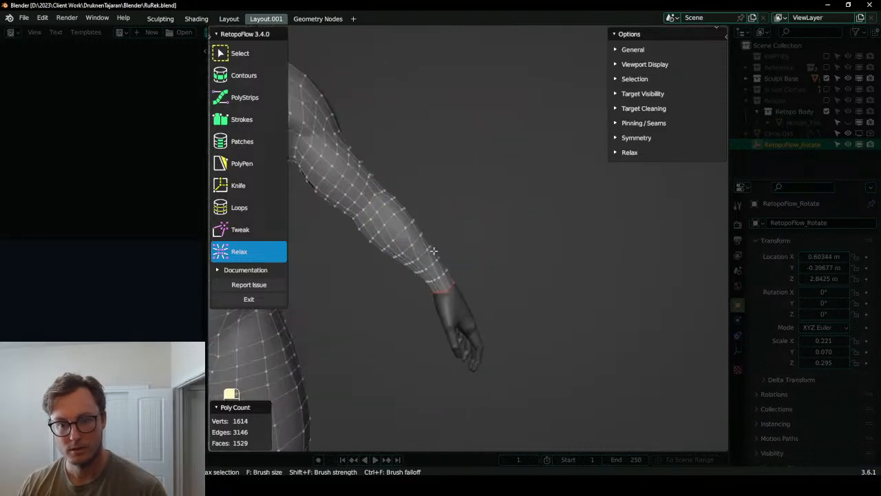
mouse_move(415, 238)
mouse_down()
mouse_move(404, 234)
mouse_move(415, 245)
mouse_up()
scroll(459, 250, down, 4)
mouse_move(506, 256)
middle_down()
mouse_move(447, 272)
mouse_move(521, 287)
mouse_move(473, 244)
mouse_move(464, 220)
mouse_move(539, 228)
middle_up()
scroll(516, 279, up, 4)
drag(538, 228, 531, 237)
- Exit RetopoFlow and return to mesh editing with the back of the arm in view
middle_drag(530, 238, 441, 303)
scroll(427, 315, down, 3)
scroll(441, 297, up, 4)
middle_drag(461, 269, 403, 266)
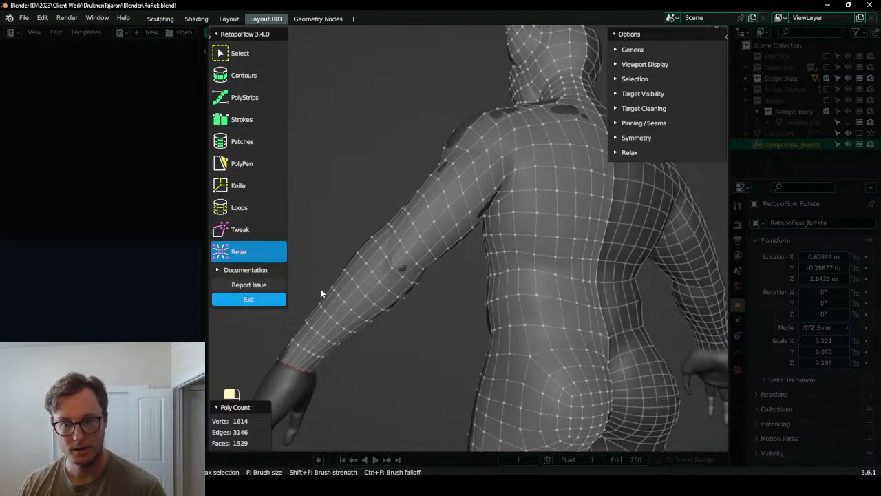
click(273, 300)
shift+middle_drag(459, 275, 495, 237)
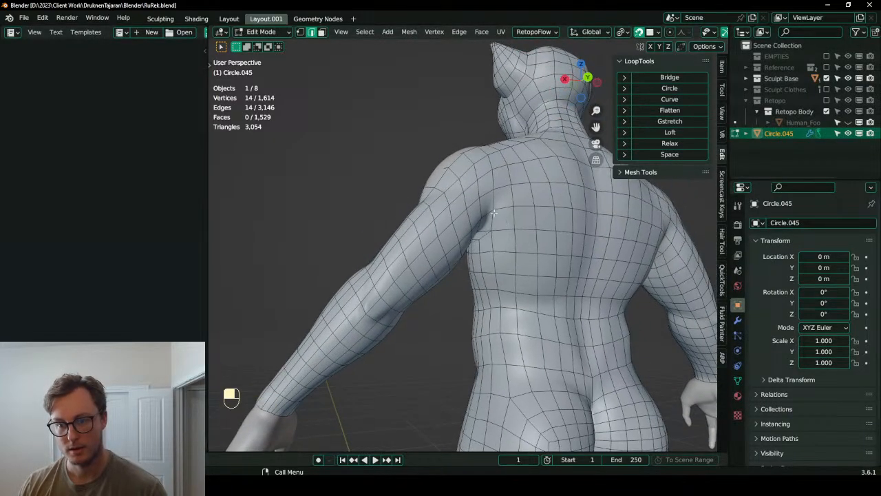
- Switch to vertex selection, select the short row of vertices across the back of the elbow and grow the selection
click(370, 278)
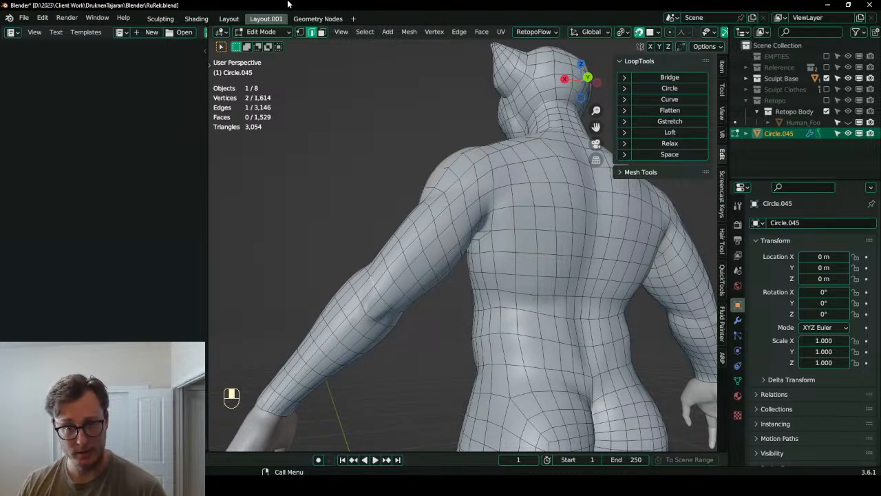
click(301, 32)
ctrl+shift+click(391, 309)
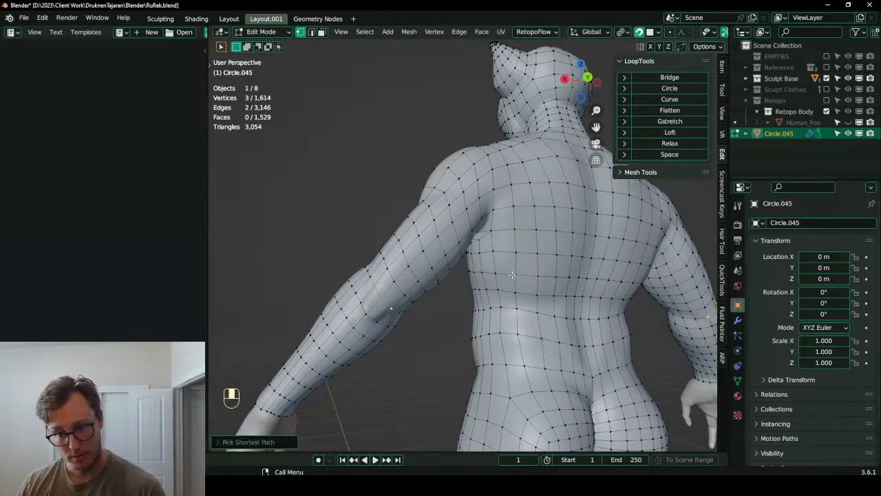
key(ctrl+KP_Add)
middle_drag(454, 268, 466, 285)
- Extrude the elbow patch, scale it inward and position it over the elbow point
key(e)
key(s)
click(458, 269)
key(g)
click(452, 277)
key(s)
click(448, 283)
key(g)
click(447, 283)
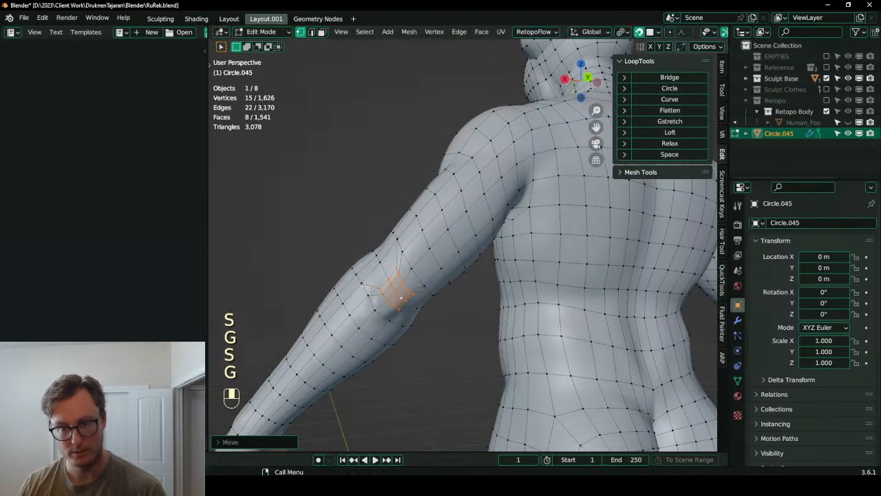
- Start RetopoFlow again, dismiss the symmetry warning and relax the new patch on the back of the elbow
middle_drag(447, 283, 437, 217)
click(533, 31)
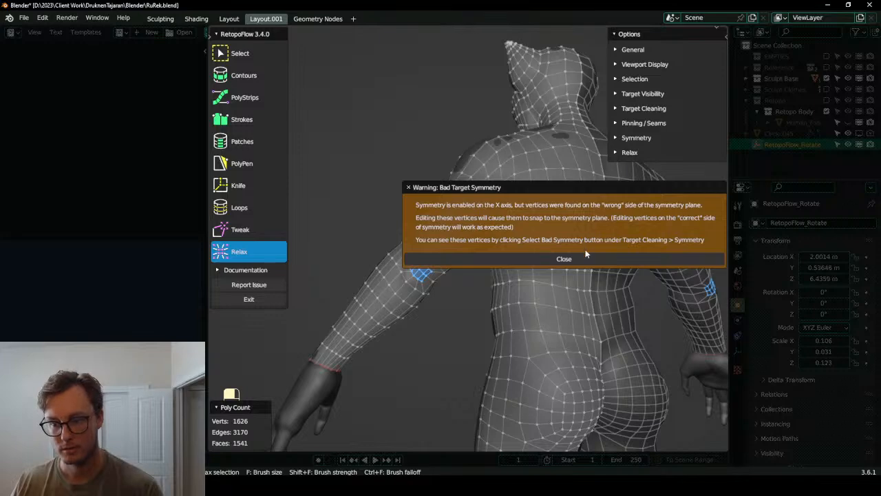
click(585, 257)
mouse_move(413, 268)
mouse_down()
mouse_move(404, 300)
mouse_move(420, 264)
mouse_move(393, 275)
mouse_up()
- Examine the retopologized topology across the torso, back, arms and legs from all sides
mouse_move(394, 276)
middle_down()
mouse_move(433, 277)
mouse_move(374, 252)
mouse_move(430, 252)
mouse_move(494, 282)
mouse_move(482, 231)
middle_up()
middle_drag(482, 230, 445, 228)
scroll(500, 230, up, 1)
scroll(478, 236, up, 2)
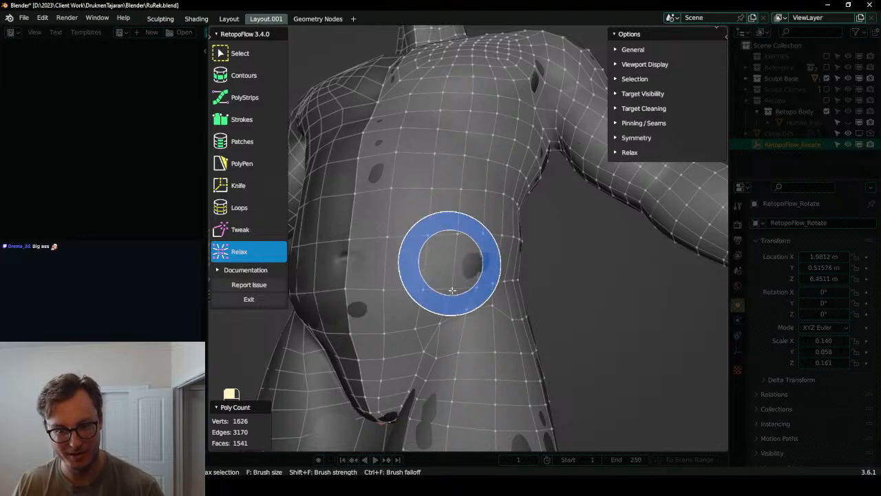
scroll(417, 256, down, 3)
middle_drag(455, 230, 271, 239)
scroll(488, 238, down, 3)
middle_drag(487, 238, 507, 238)
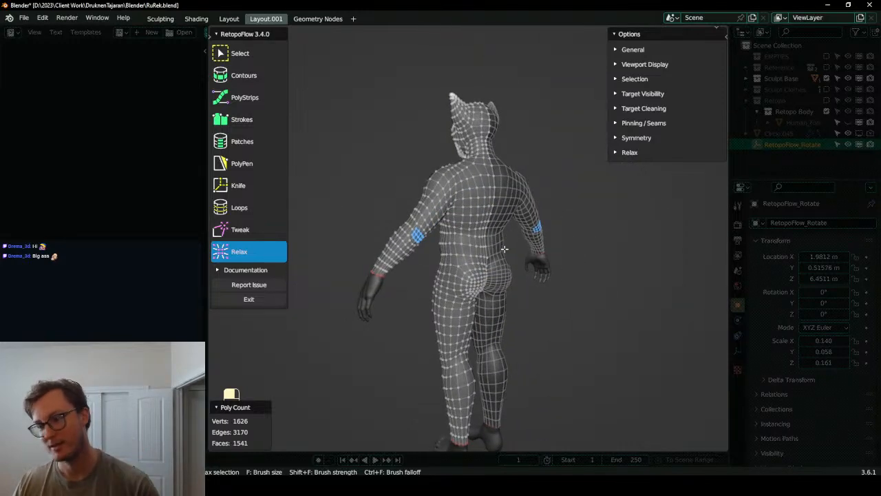
scroll(491, 221, up, 2)
middle_drag(491, 221, 475, 207)
middle_drag(475, 207, 304, 224)
scroll(489, 231, down, 2)
middle_drag(401, 269, 482, 207)
middle_drag(454, 227, 496, 199)
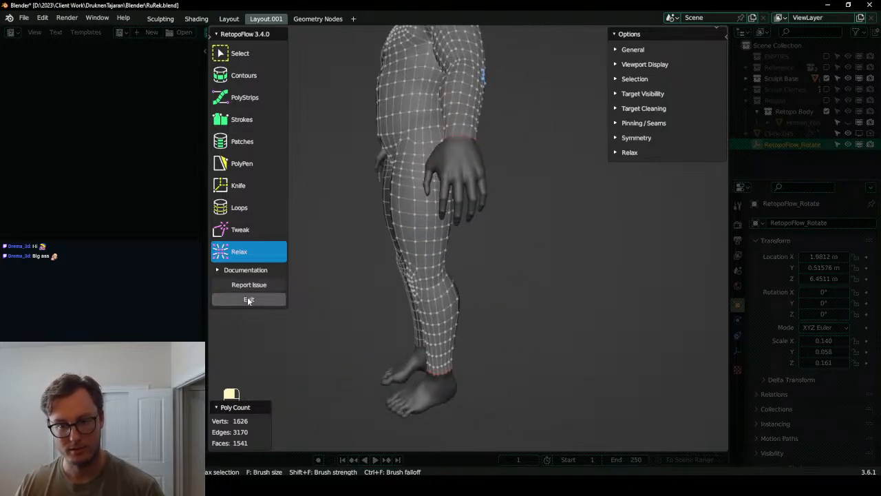
- Exit RetopoFlow to Object Mode, then unhide and select the Human_Foot mesh in the Retopo Body collection
click(248, 300)
scroll(448, 317, down, 3)
key(Tab)
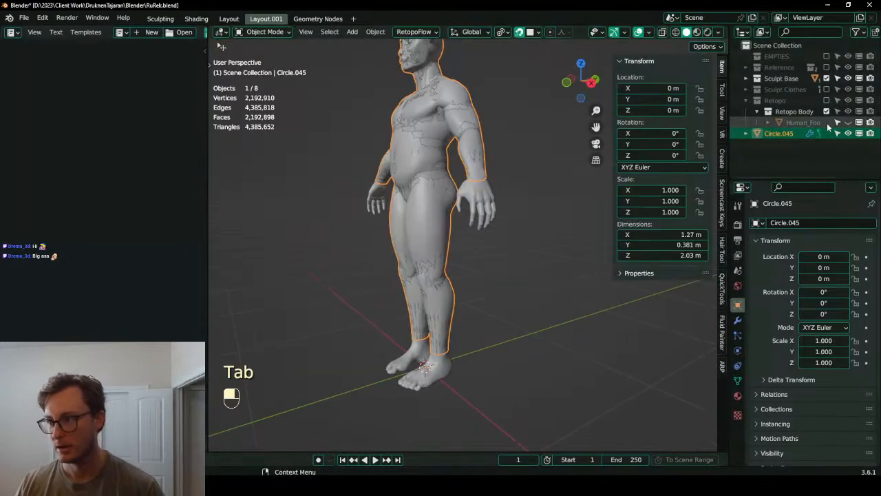
click(849, 123)
click(810, 123)
- Apply the Subdivision modifier on the foot mesh, undoing its accidental removal
scroll(492, 356, up, 4)
middle_drag(420, 320, 585, 77)
click(738, 320)
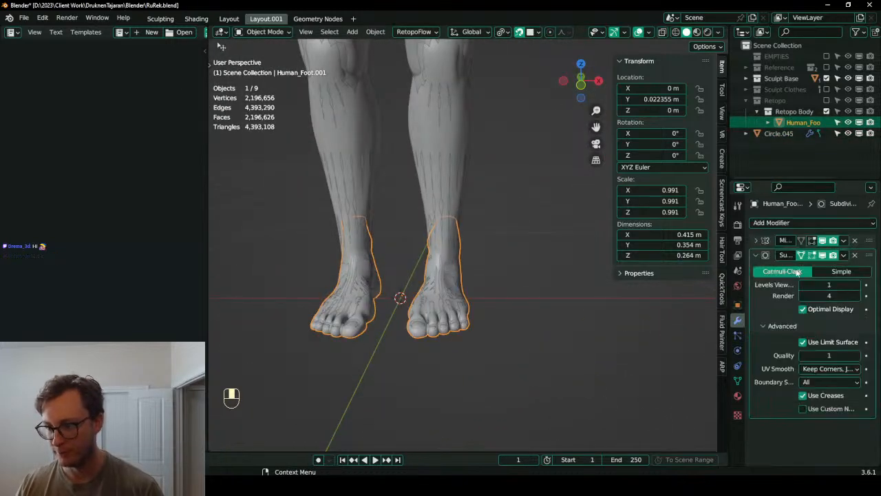
click(855, 256)
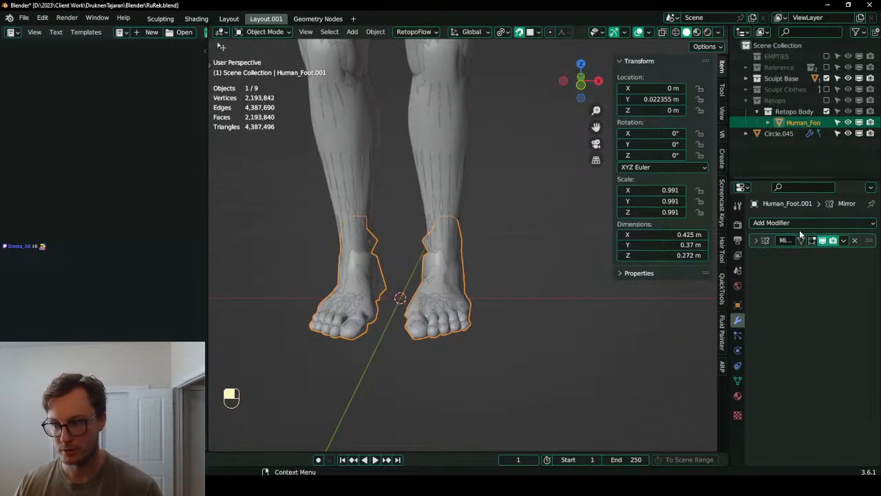
key(ctrl+z)
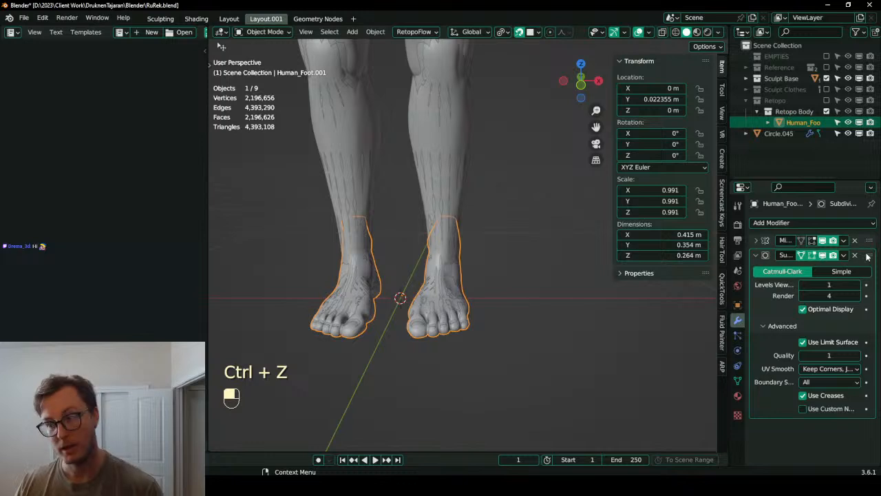
click(844, 255)
click(792, 266)
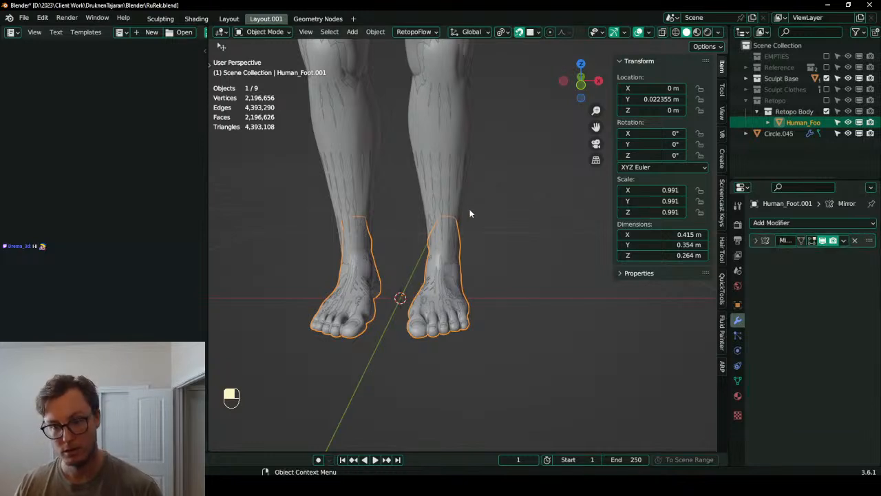
- Join the foot mesh into the Circle.045 body mesh
scroll(471, 213, up, 1)
ctrl+click(778, 134)
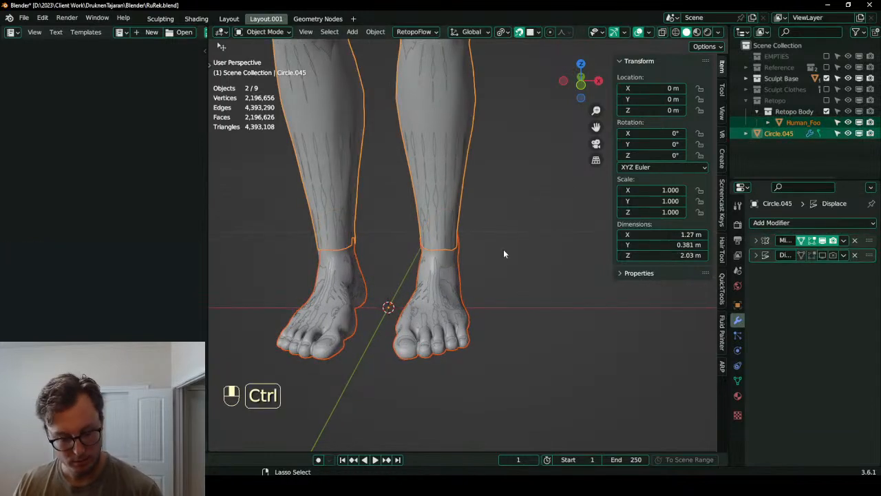
key(Tab)
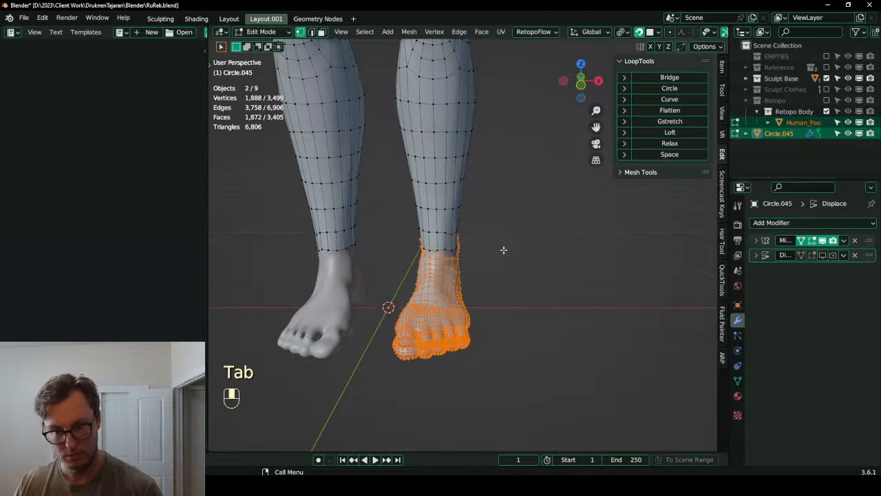
key(Tab)
key(ctrl+j)
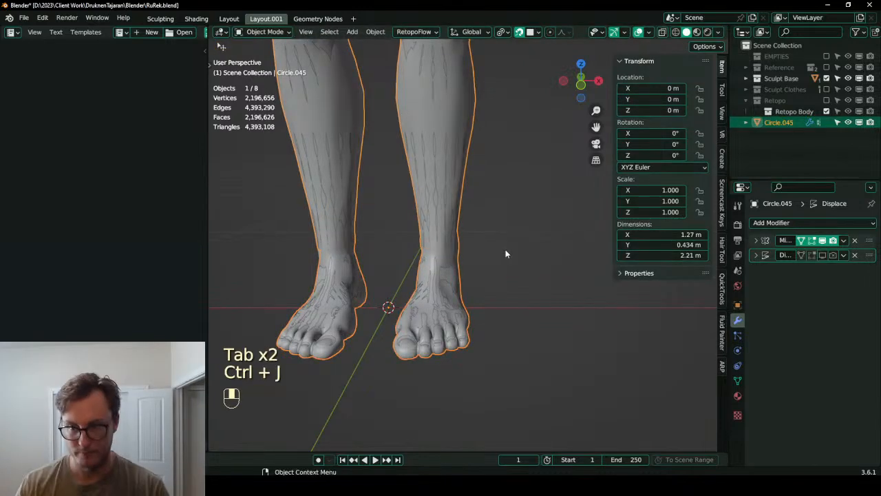
- Select the open edge loop at the top of the foot's ankle and grow the selection four times
key(Tab)
click(445, 288)
scroll(469, 252, up, 3)
middle_drag(469, 252, 480, 294)
key(z)
scroll(425, 241, up, 1)
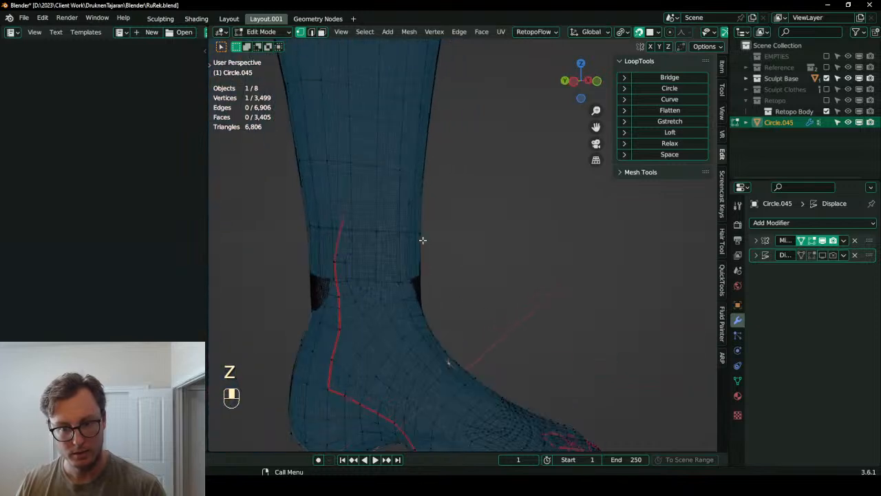
alt+shift+click(390, 201)
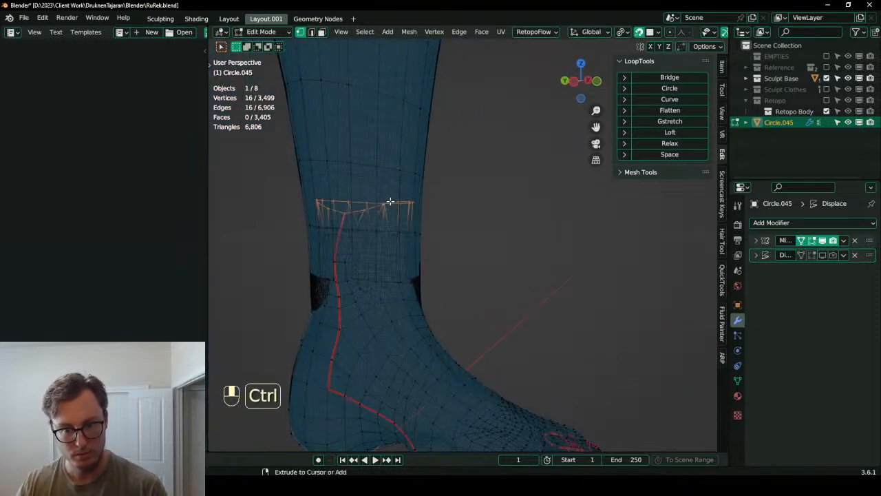
key(ctrl+KP_Add)
key(ctrl+KP_Add)
key(ctrl+KP_Add)
key(ctrl+KP_Add)
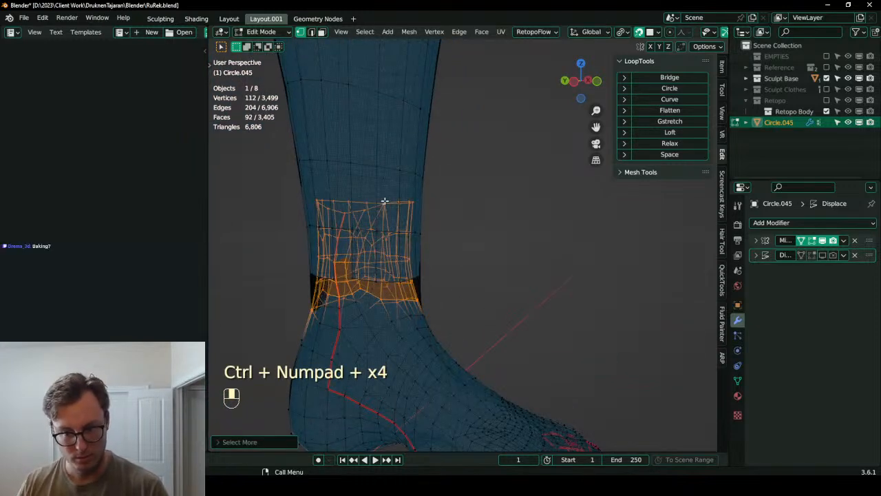
- Extend the selection around the uneven ankle rows and delete the foot faces overlapping the lower leg
shift+middle_drag(349, 322, 378, 287)
scroll(365, 293, up, 3)
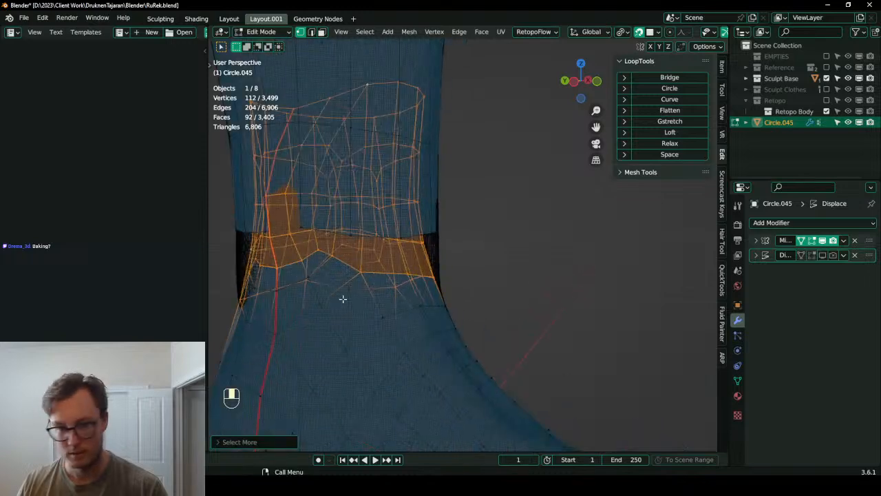
key(z)
middle_drag(285, 287, 331, 285)
alt+shift+click(330, 285)
scroll(406, 297, down, 1)
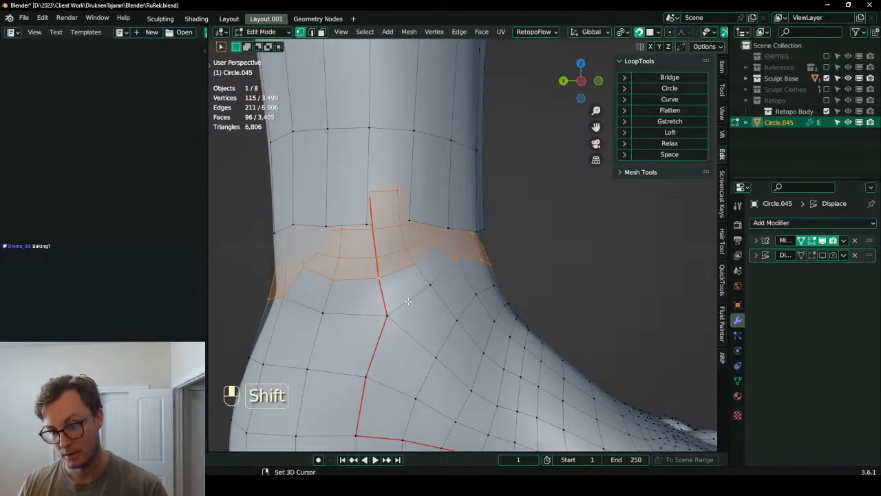
ctrl+click(429, 283)
middle_drag(513, 276, 414, 295)
middle_drag(539, 260, 334, 249)
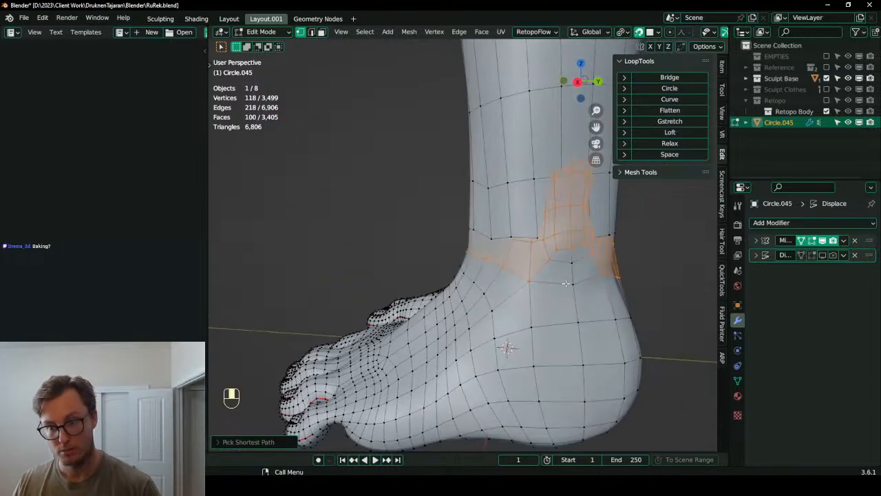
shift+click(572, 261)
shift+click(573, 283)
key(x)
key(f)
- Select the leg's bottom edge loop and the foot's open ankle loop, and bridge them
mouse_move(514, 261)
middle_down()
mouse_move(559, 258)
mouse_move(520, 267)
middle_up()
alt+shift+click(542, 257)
scroll(521, 294, down, 3)
middle_drag(448, 258, 478, 266)
scroll(510, 262, down, 3)
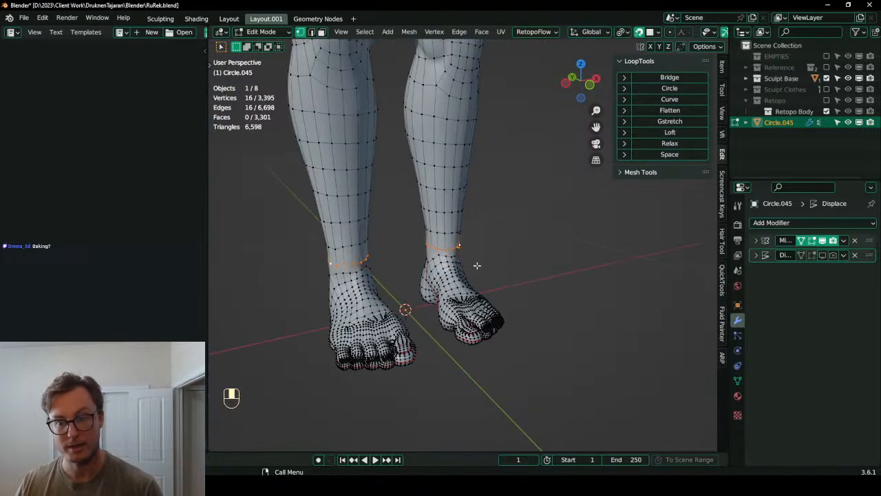
middle_drag(465, 228, 531, 221)
scroll(529, 222, up, 6)
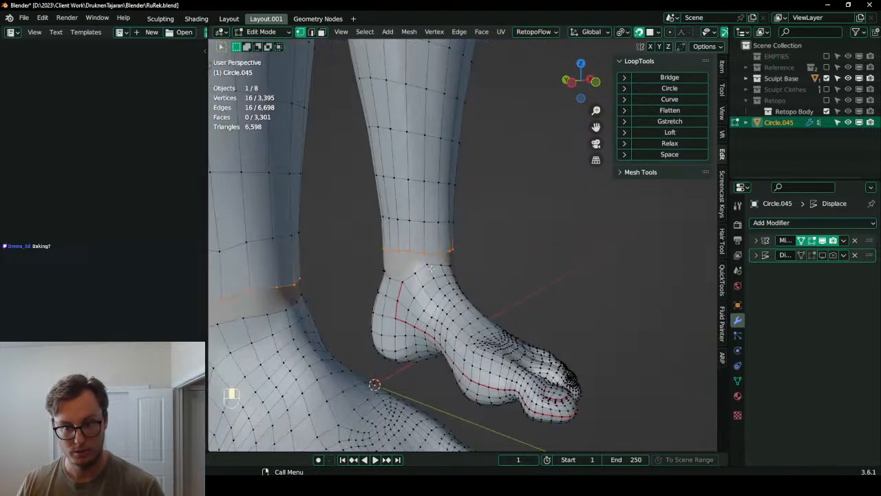
alt+shift+click(394, 286)
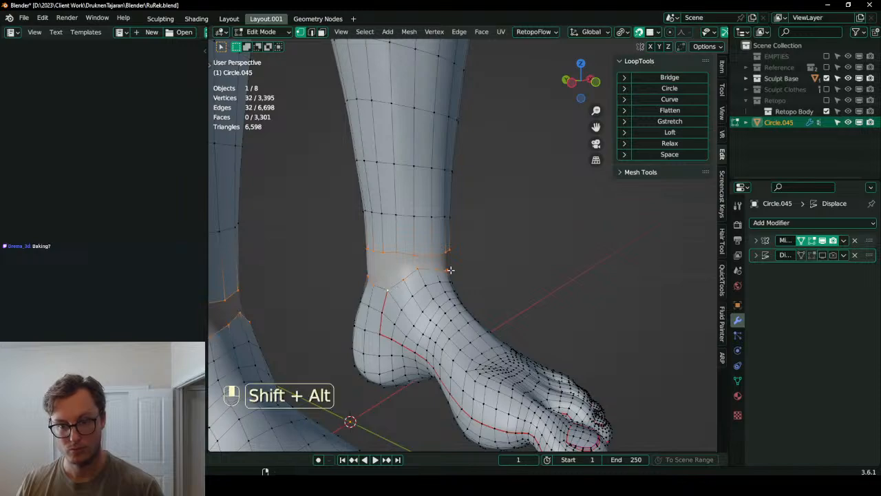
key(q)
click(540, 219)
- Switch to edge selection, select the extra edge loops around the toenails and dissolve them
middle_drag(530, 267, 280, 248)
middle_drag(413, 247, 506, 227)
scroll(506, 235, up, 4)
shift+middle_drag(458, 310, 497, 243)
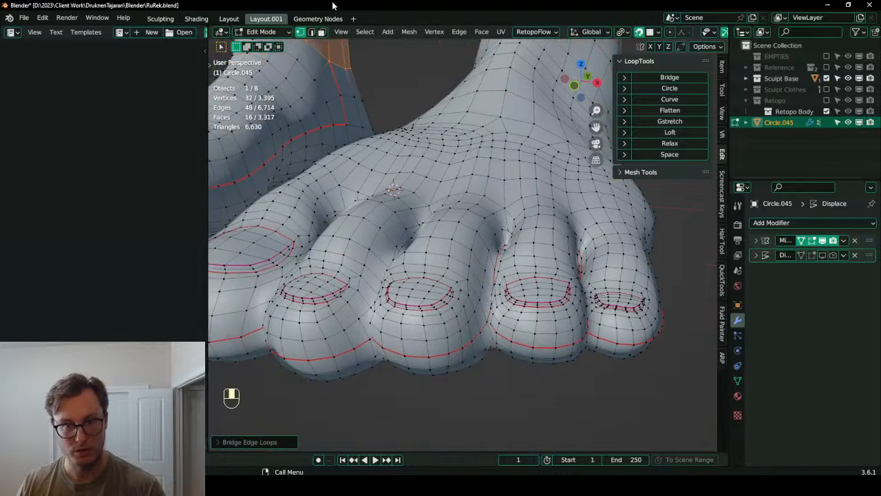
click(311, 31)
scroll(411, 266, up, 3)
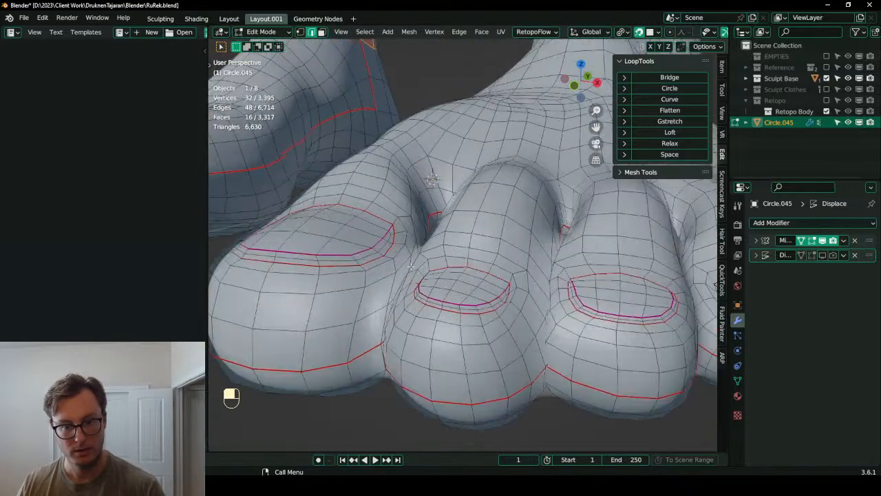
alt+shift+click(347, 260)
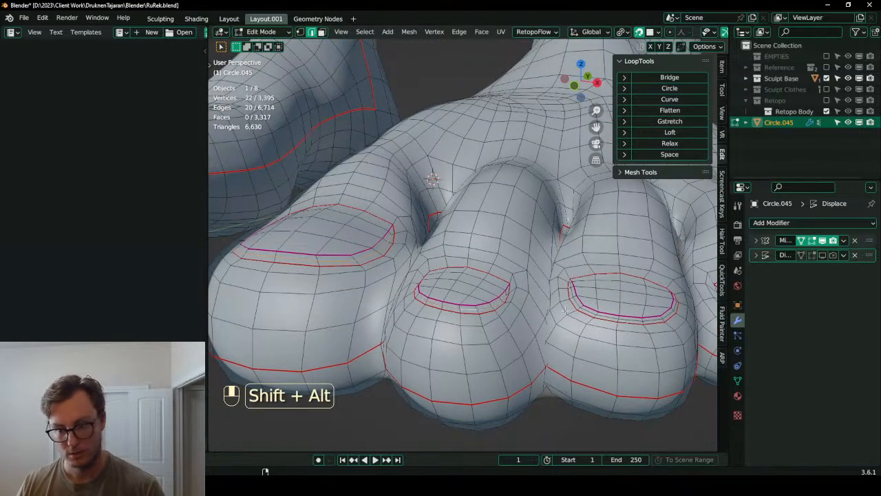
alt+shift+click(608, 318)
shift+middle_drag(608, 318, 479, 301)
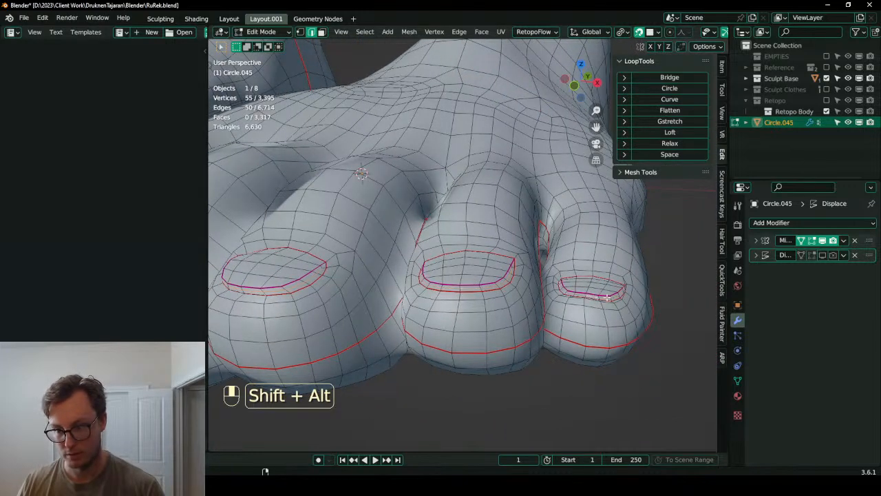
key(x)
click(606, 272)
- Return to Object Mode and save the file
scroll(594, 296, down, 5)
middle_drag(594, 296, 503, 296)
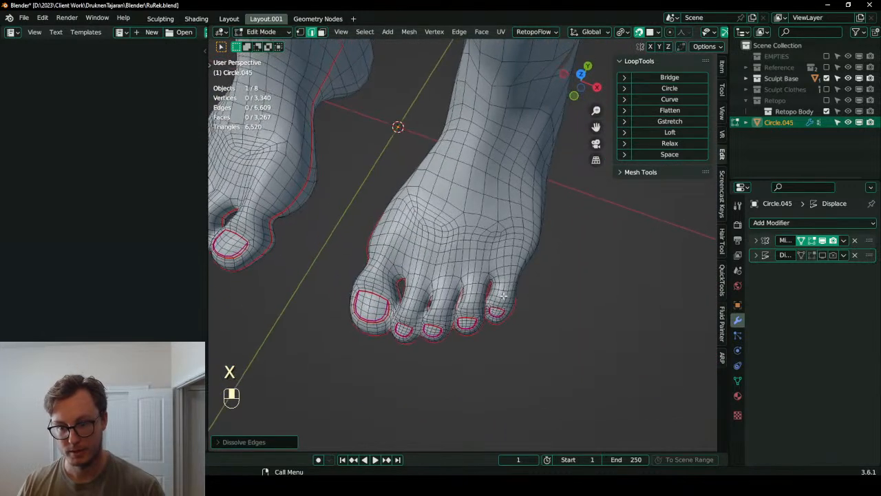
scroll(506, 282, down, 3)
key(Tab)
key(ctrl+s)
- Isolate the body mesh in local view, shade it smooth and save the file
key(slash)
key(slash)
shift+middle_drag(456, 149, 494, 255)
scroll(488, 267, down, 3)
key(slash)
shift+middle_drag(462, 102, 420, 235)
right_click(430, 213)
click(430, 210)
scroll(386, 222, up, 3)
scroll(511, 258, up, 2)
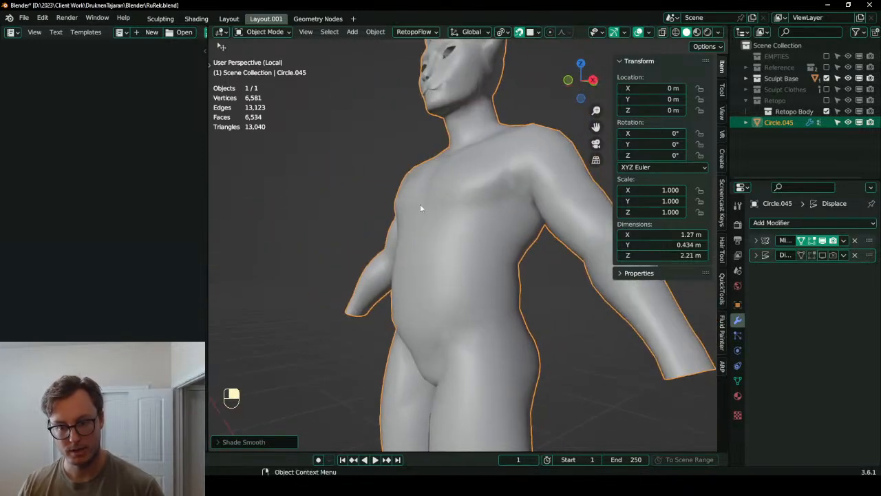
scroll(420, 235, up, 3)
key(ctrl+s)
- Check the head in side profile with snapping turned off, then exit local view facing the front
key(KP_3)
scroll(431, 252, up, 4)
key(Tab)
key(Tab)
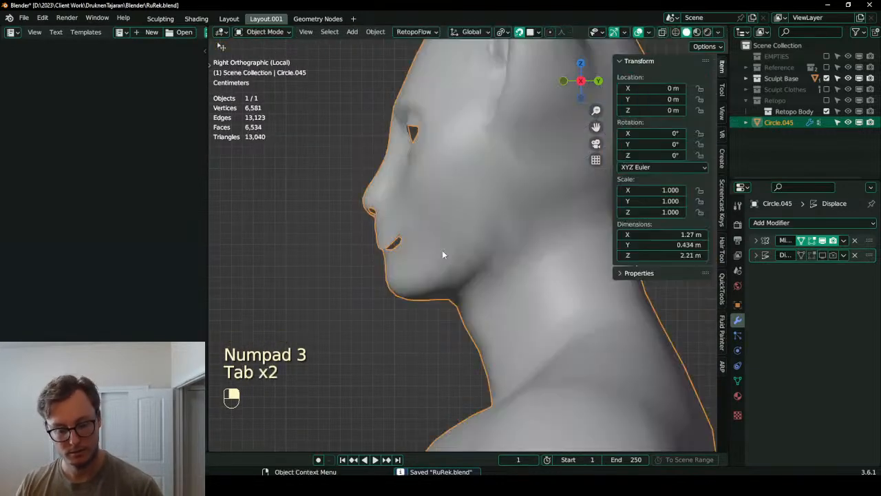
key(shift+Tab)
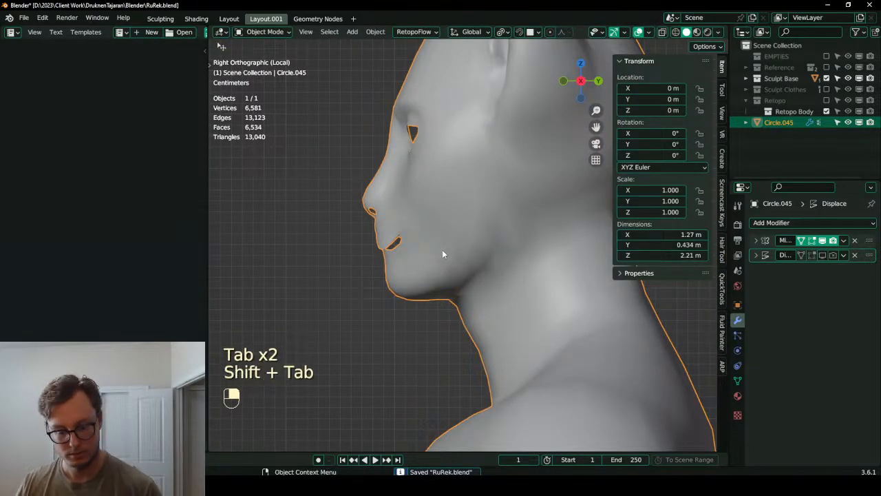
key(KP_1)
key(KP_Divide)
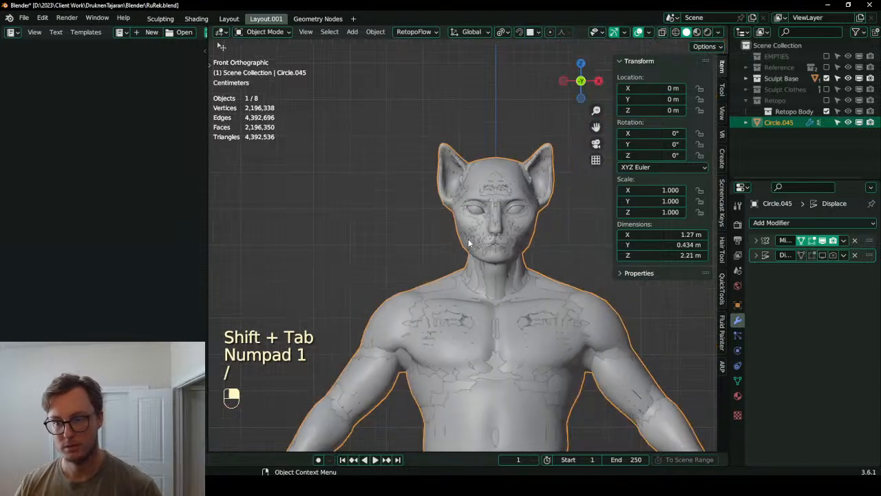
- Enter Edit Mode with vertex selection at the corner of the mouth and turn snapping on
key(Tab)
scroll(475, 234, up, 8)
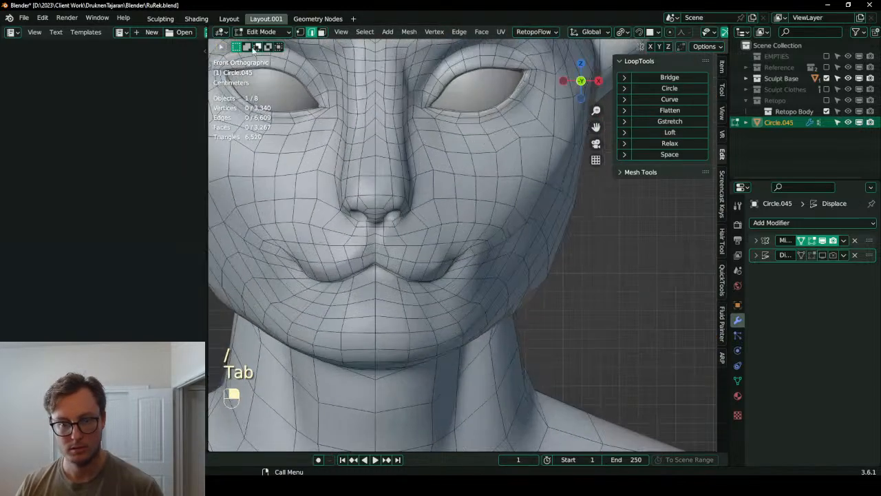
click(301, 33)
middle_drag(419, 208, 414, 176)
middle_drag(415, 175, 494, 200)
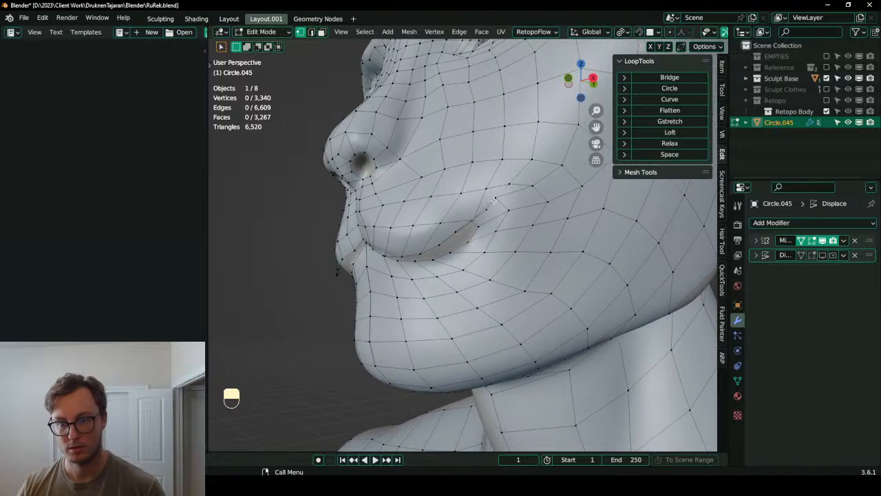
middle_drag(447, 236, 476, 180)
key(shift+Tab)
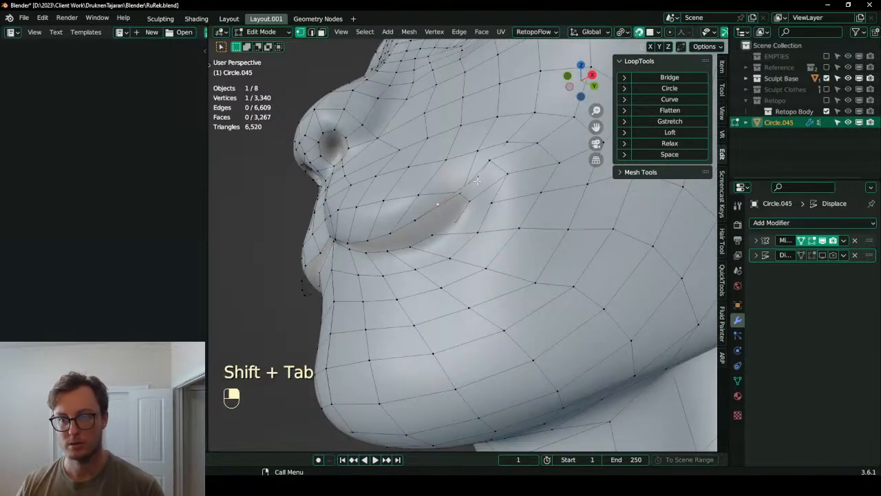
key(g)
key(ctrl+z)
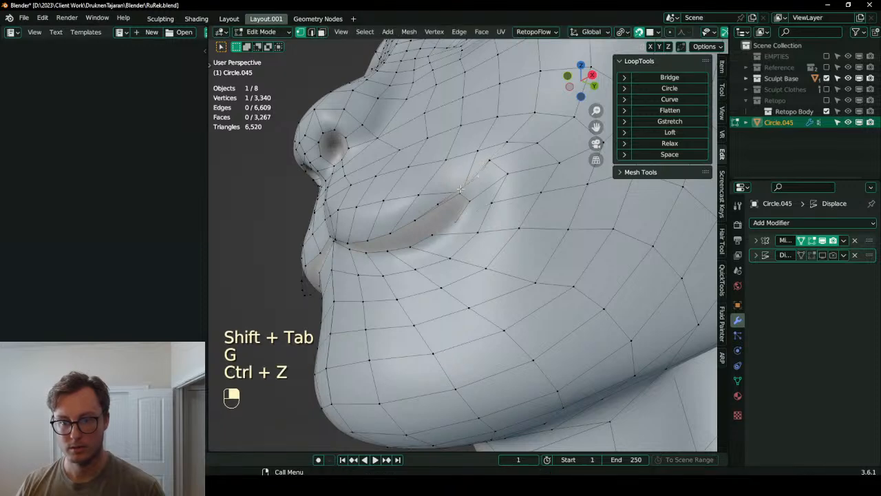
key(z)
middle_drag(486, 203, 493, 223)
key(a)
click(487, 221)
key(z)
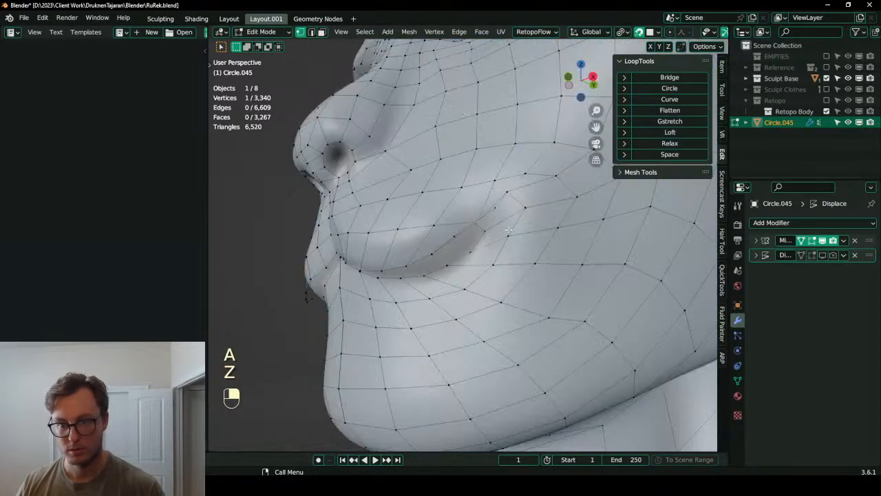
- Reposition the vertices around the outer corner of the mouth to follow the crease in the sculpt
key(g)
key(g)
key(g)
click(512, 206)
click(525, 209)
key(g)
click(526, 214)
click(475, 227)
key(g)
click(478, 230)
key(a)
key(shift+n)
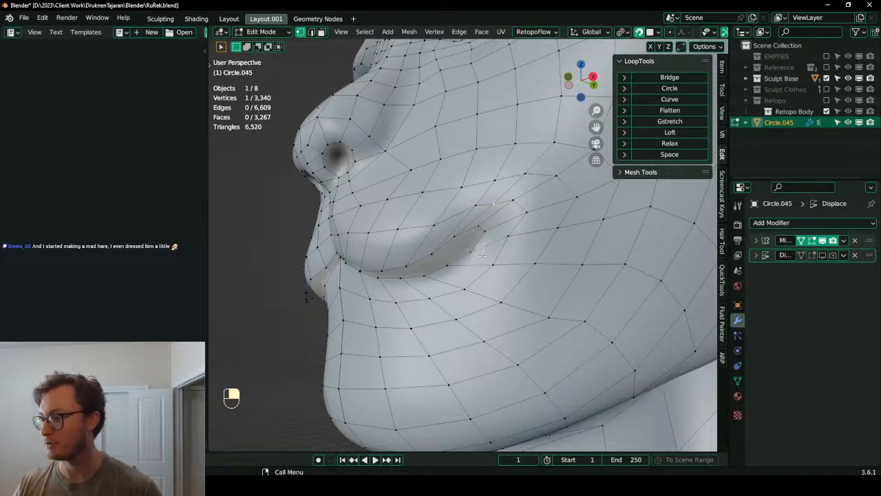
- Move the outer upper lip edge vertices down toward the lower lip to narrow the mouth opening
scroll(482, 254, up, 2)
key(g)
click(451, 234)
key(g)
click(468, 252)
key(g)
click(462, 255)
key(g)
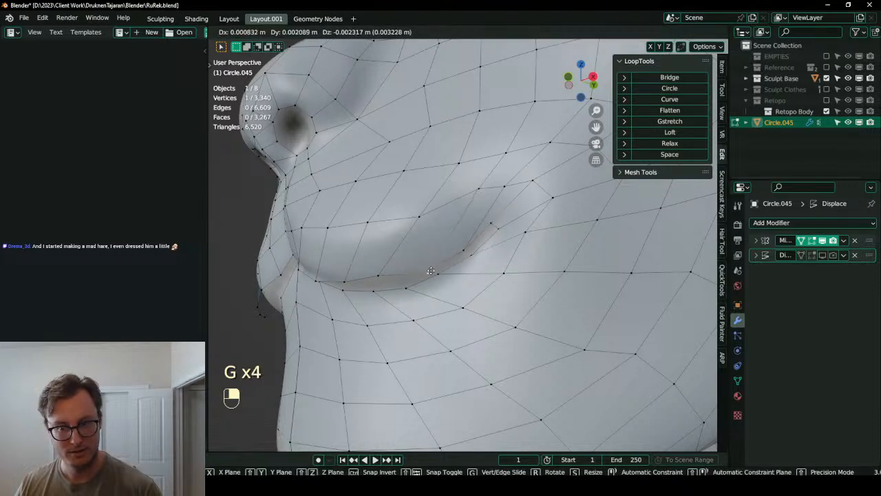
click(389, 275)
key(g)
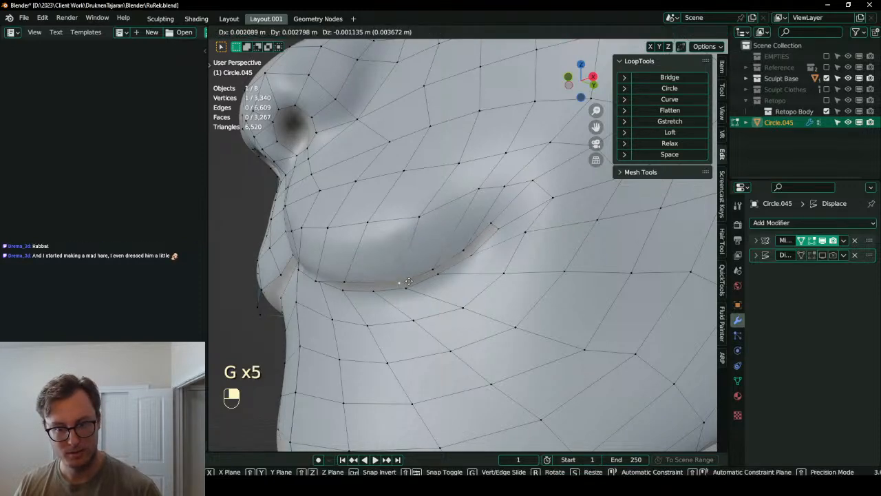
click(408, 281)
- Lower the remaining upper lip edge vertices nearer the mouth's centre so they follow the lip line
middle_drag(408, 282, 494, 236)
key(g)
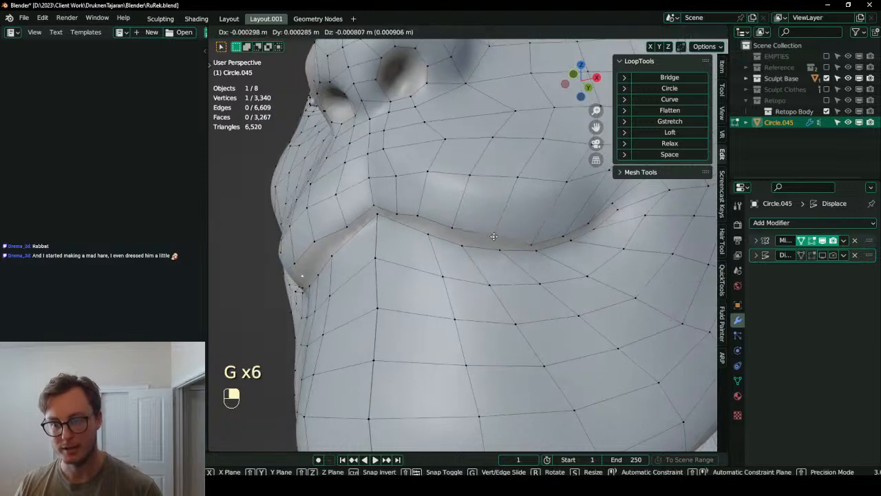
click(475, 240)
key(g)
click(455, 237)
key(g)
click(434, 223)
- Pull two vertices beside the mouth corner inward along the lip crease
middle_drag(432, 222, 430, 219)
right_drag(431, 219, 451, 250)
scroll(485, 231, down, 3)
scroll(493, 234, up, 4)
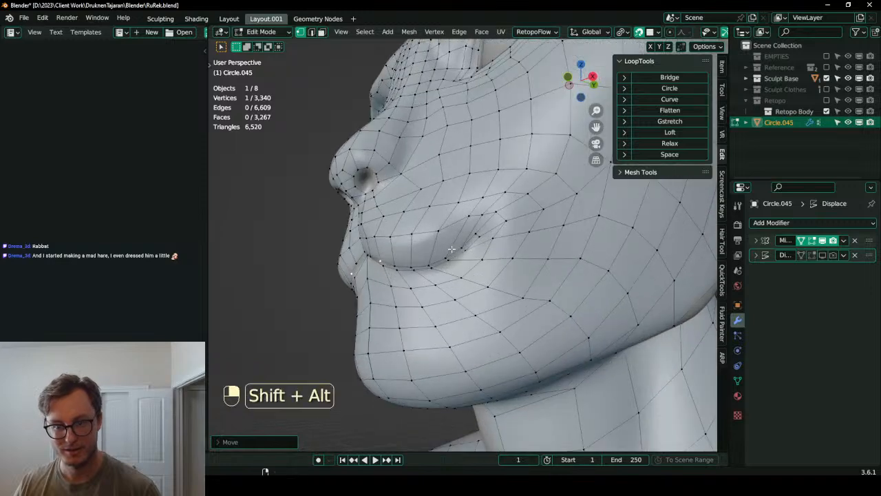
alt+shift+click(451, 248)
middle_drag(451, 248, 477, 238)
scroll(502, 239, up, 2)
click(468, 216)
key(g)
click(440, 213)
click(517, 230)
key(g)
click(472, 222)
- Adjust three neighbouring vertices around the mouth corner to even out the loop spacing
click(482, 208)
key(g)
click(491, 211)
click(521, 224)
key(g)
click(528, 224)
click(559, 243)
key(g)
click(537, 241)
- Fine-tune the vertices where the upper and lower lip edges meet at the mouth corner
middle_drag(537, 241, 530, 241)
click(508, 223)
key(g)
click(516, 221)
click(549, 233)
key(g)
click(530, 234)
click(542, 225)
key(g)
click(549, 223)
click(585, 225)
scroll(570, 223, down, 2)
middle_drag(570, 222, 523, 236)
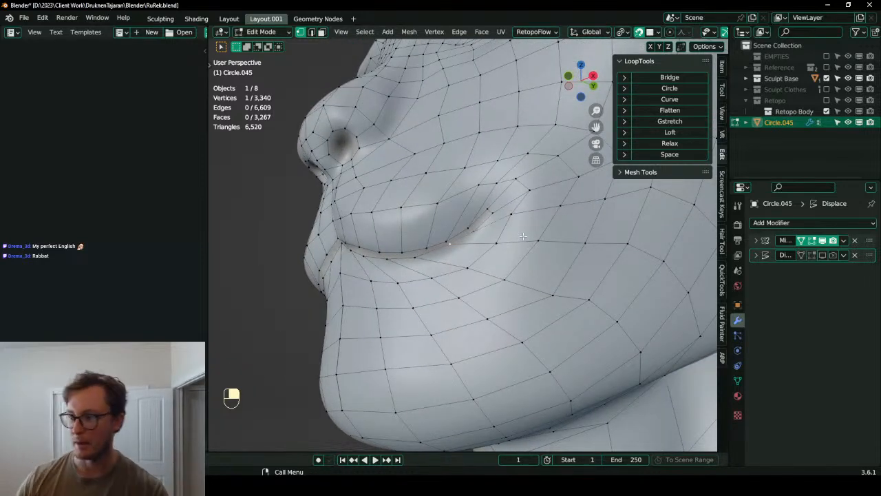
- Move a path of three lower lip edge vertices away from the upper lip and readjust the corner vertex
scroll(523, 236, up, 4)
ctrl+click(525, 178)
key(g)
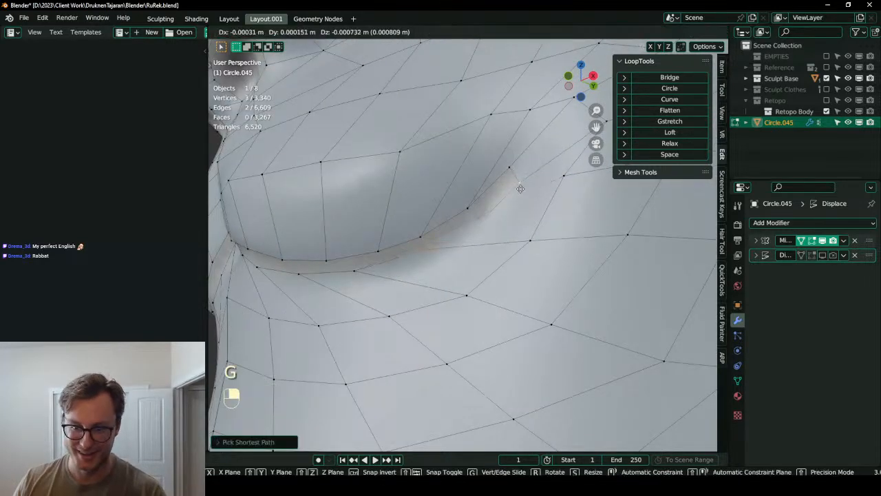
click(505, 199)
click(518, 167)
key(g)
click(527, 176)
- Shift the outermost upper lip edge vertex out toward the mouth corner and nudge the adjacent corner vertex
click(467, 207)
key(g)
click(485, 178)
key(g)
click(509, 162)
click(519, 181)
key(g)
click(527, 181)
- Slide the next two upper lip edge vertices outward along the lip toward the mouth corner
click(430, 229)
key(g)
click(462, 207)
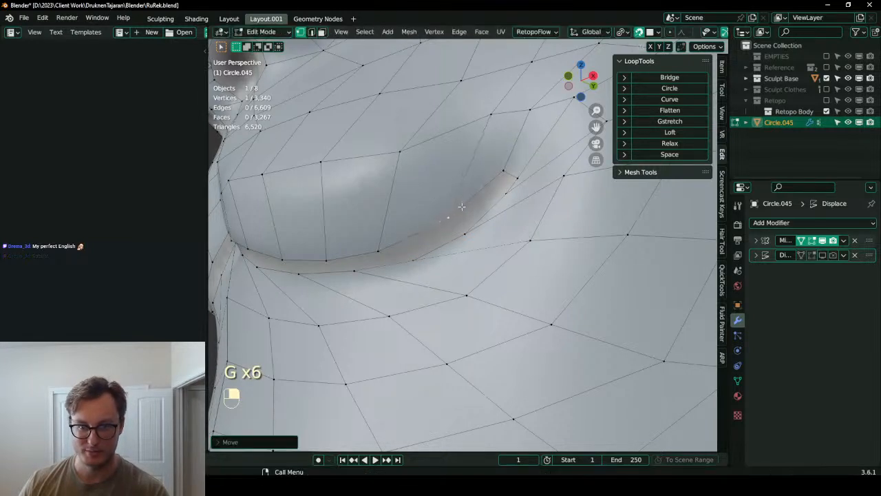
key(g)
click(504, 181)
click(389, 248)
key(g)
click(441, 220)
- Select the upper and the lower lip edge in turn, from mouth corner to centre, to compare their vertex counts
scroll(429, 226, down, 3)
middle_drag(430, 225, 487, 249)
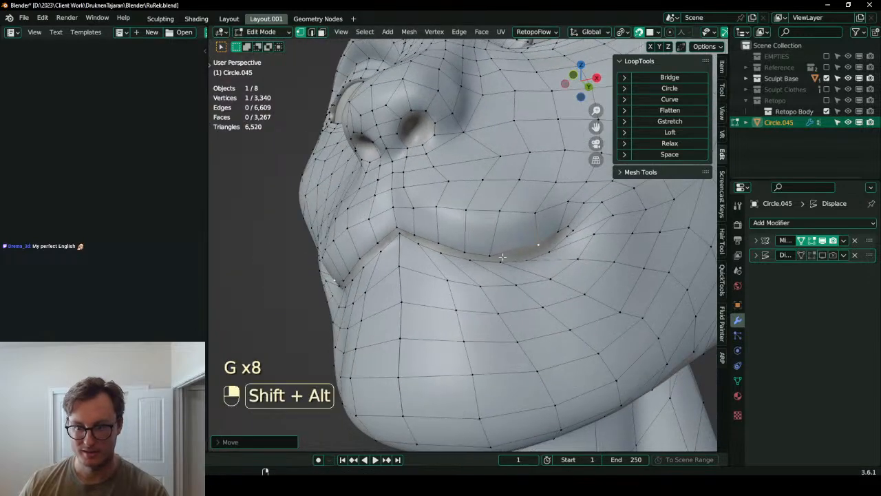
alt+shift+click(505, 257)
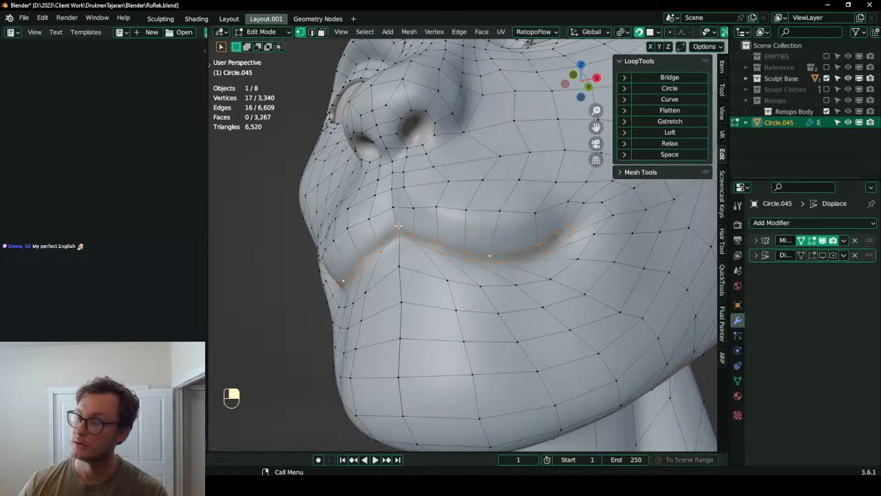
ctrl+click(568, 226)
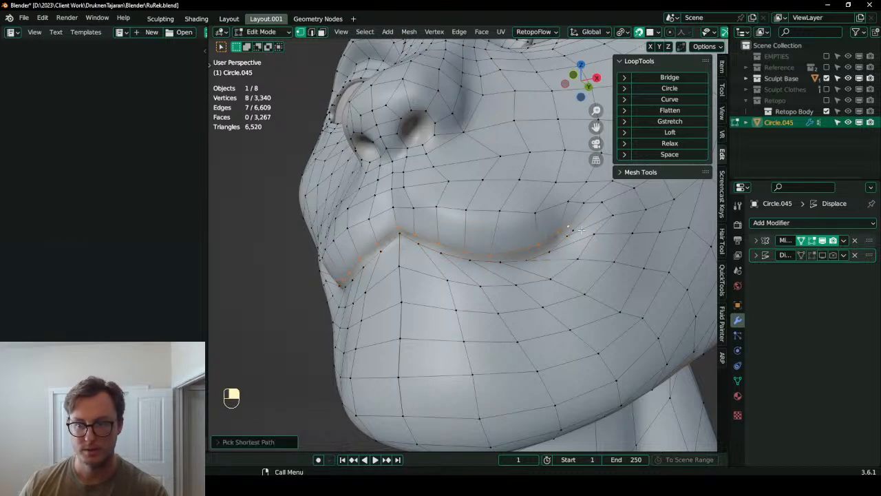
click(576, 232)
ctrl+click(402, 235)
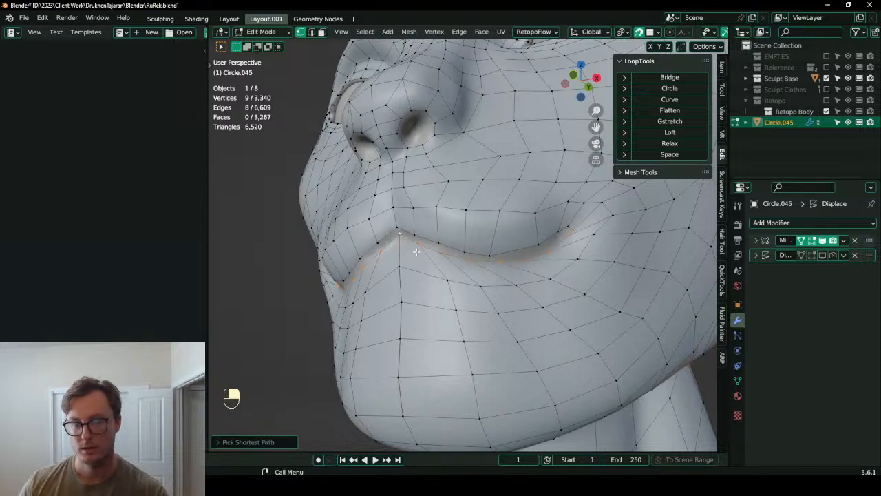
- Move two upper lip edge vertices near the mouth corner back inward toward the centre of the mouth
click(558, 233)
click(543, 244)
key(g)
click(525, 246)
click(555, 231)
key(g)
click(534, 238)
- Reposition the outermost lip vertices at the mouth corner to respace the end of the lip opening
click(564, 225)
key(g)
click(584, 226)
key(g)
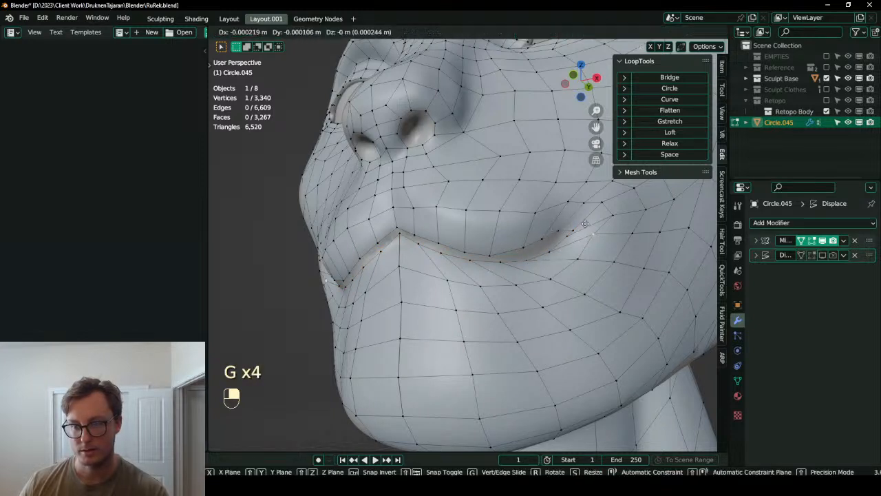
click(584, 224)
key(g)
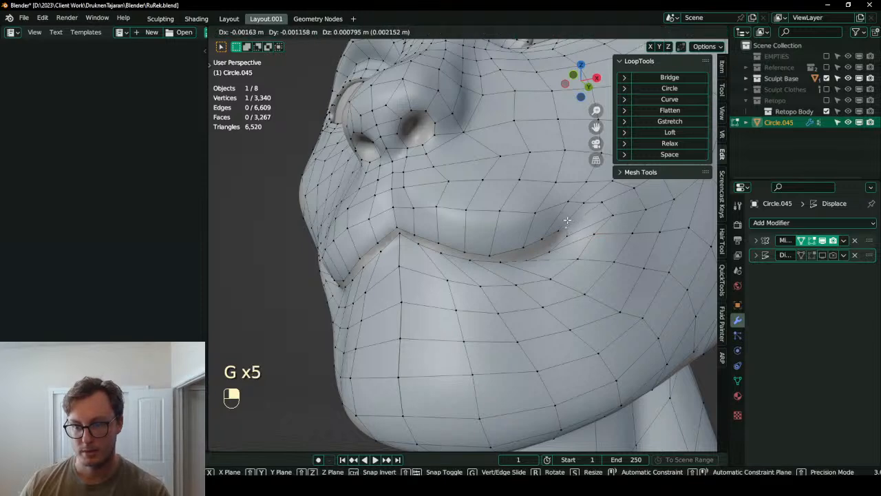
click(566, 222)
- Try to redistribute the outer upper lip edge vertices between the mouth corner and the middle of the lip
scroll(573, 242, up, 3)
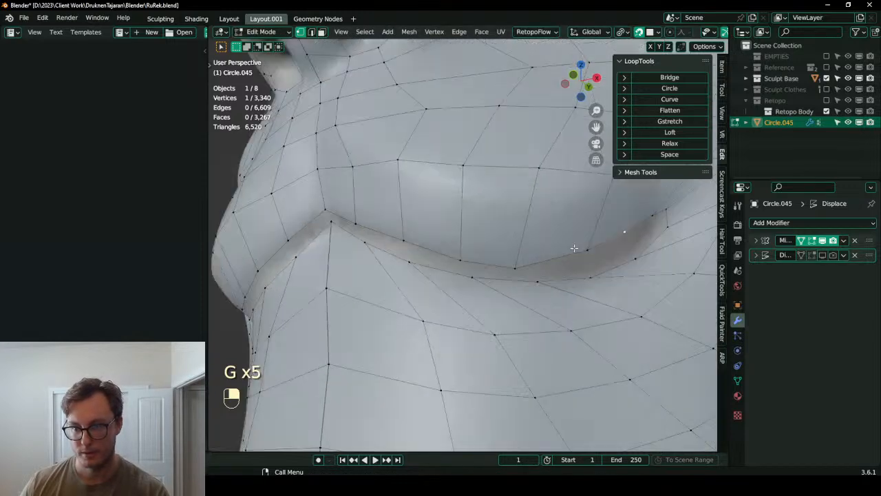
shift+middle_drag(646, 237, 561, 246)
click(569, 227)
key(g)
click(548, 248)
key(g)
click(506, 257)
key(g)
click(529, 263)
click(517, 257)
- Try to align the two lip edges by shifting lower lip vertices outward and upper lip vertices toward the centre
click(446, 288)
key(g)
click(463, 287)
click(425, 277)
key(g)
click(412, 266)
click(384, 287)
key(g)
click(404, 288)
click(369, 265)
key(g)
click(351, 257)
click(321, 270)
key(g)
click(344, 277)
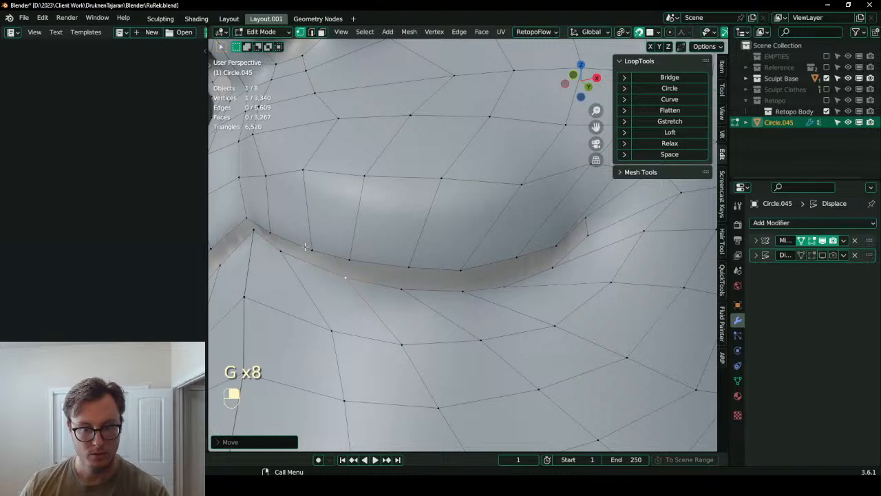
- Undo the recent series of vertex moves along the upper and lower lip edges
key(ctrl+z)
key(ctrl+z)
key(ctrl+z)
key(ctrl+z)
key(ctrl+z)
key(ctrl+z)
key(ctrl+z)
key(ctrl+z)
key(ctrl+z)
key(ctrl+z)
key(ctrl+z)
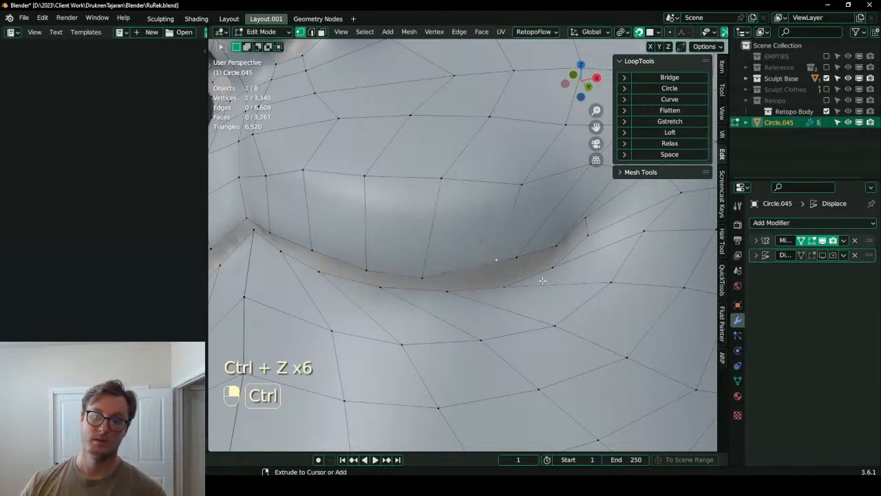
scroll(560, 276, down, 5)
middle_drag(562, 275, 565, 283)
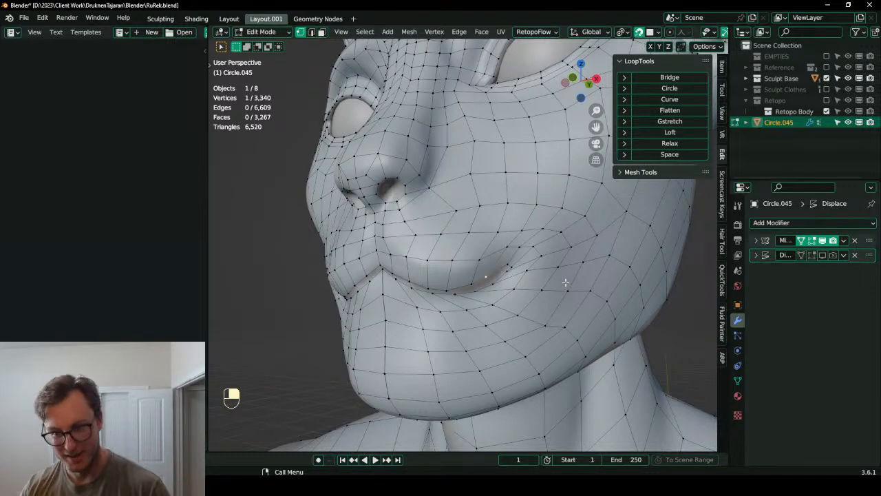
scroll(385, 292, up, 3)
middle_drag(385, 292, 334, 206)
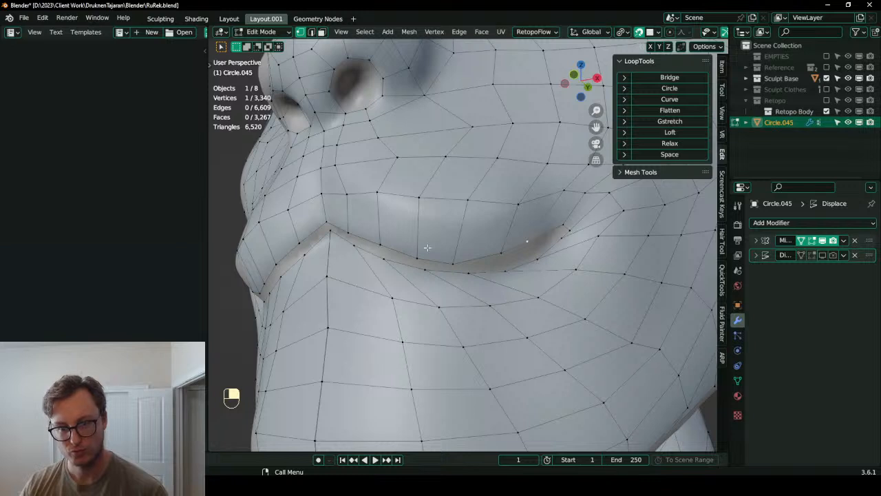
- Move the outer upper lip vertices outward to respace the upper lip edge near the mouth corner
key(g)
click(563, 238)
key(g)
click(561, 240)
click(560, 229)
alt+shift+click(556, 230)
click(564, 229)
key(g)
click(570, 225)
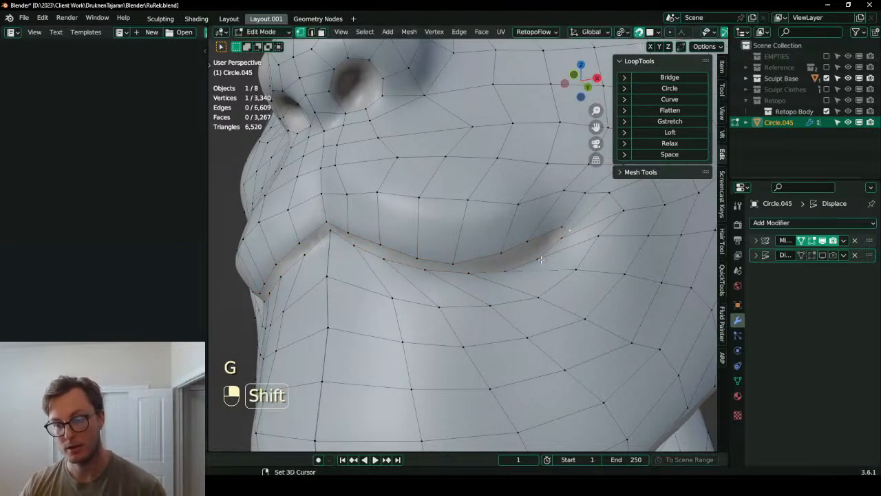
- Reshape the mouth corner and bring the outer upper lip vertices down beside the matching lower lip vertices
shift+middle_drag(541, 260, 455, 273)
scroll(482, 267, up, 3)
key(g)
click(486, 255)
click(548, 186)
key(g)
click(553, 195)
click(466, 248)
key(g)
click(464, 248)
key(g)
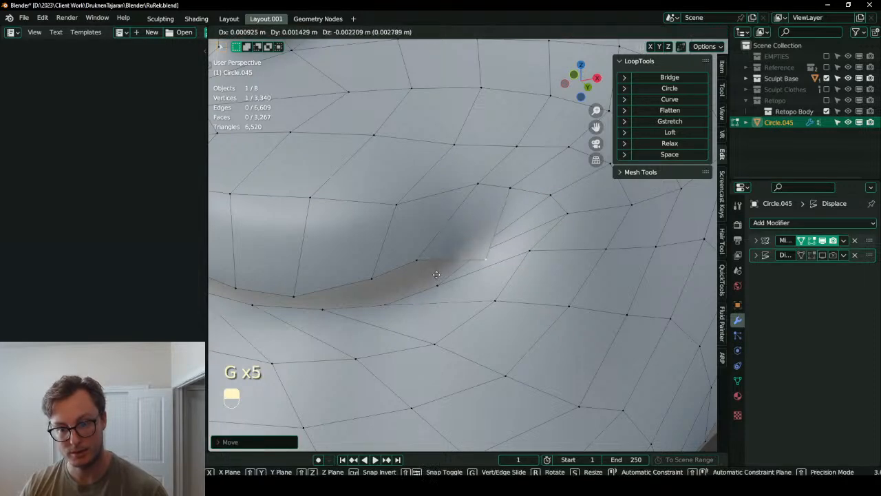
click(413, 262)
key(g)
click(396, 288)
key(g)
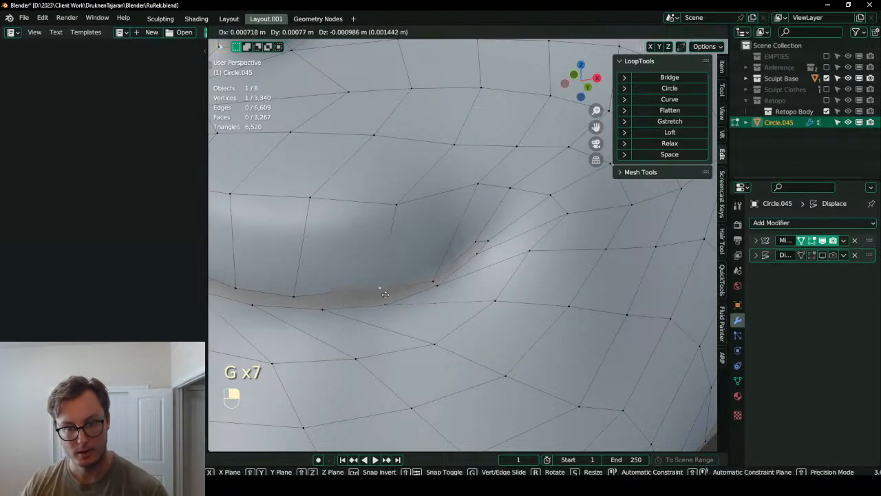
click(385, 305)
click(384, 303)
- Bring the remaining upper lip vertices down to the lower lip edge, working toward the middle of the mouth
shift+middle_drag(358, 299, 509, 245)
scroll(555, 216, down, 2)
key(g)
click(540, 227)
key(g)
click(515, 226)
click(538, 224)
key(g)
click(498, 217)
click(497, 217)
key(g)
click(504, 227)
click(456, 206)
key(g)
click(459, 213)
click(424, 195)
key(g)
click(425, 205)
- Shift the vertices at the centre of the lips along the Z axis to close the middle of the mouth
click(398, 190)
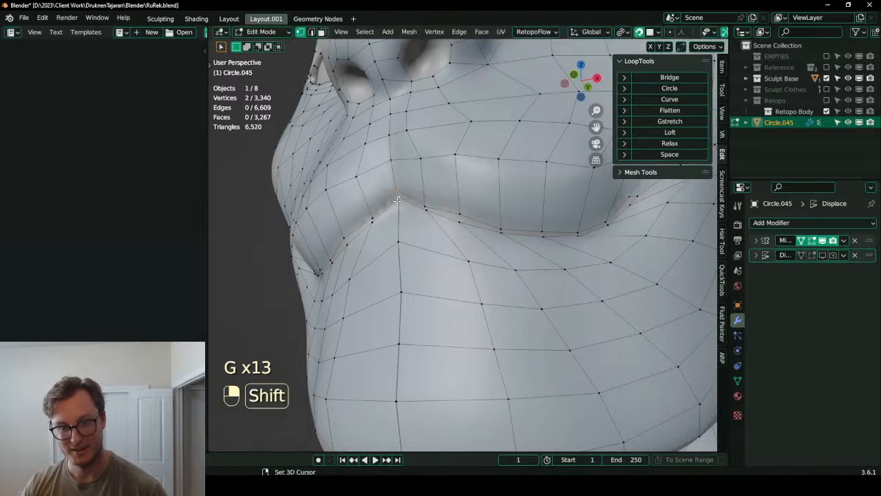
shift+click(397, 199)
key(g)
key(z)
click(401, 212)
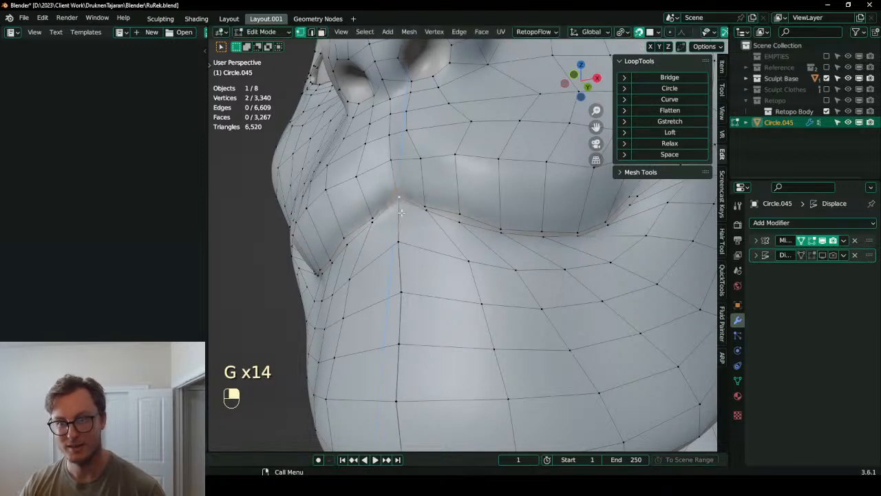
key(KP_1)
scroll(461, 260, up, 2)
shift+middle_drag(461, 260, 455, 256)
key(g)
key(z)
click(531, 293)
shift+middle_drag(530, 292, 496, 253)
scroll(511, 295, up, 3)
click(519, 290)
scroll(518, 291, down, 4)
shift+middle_drag(518, 290, 448, 207)
scroll(481, 238, down, 3)
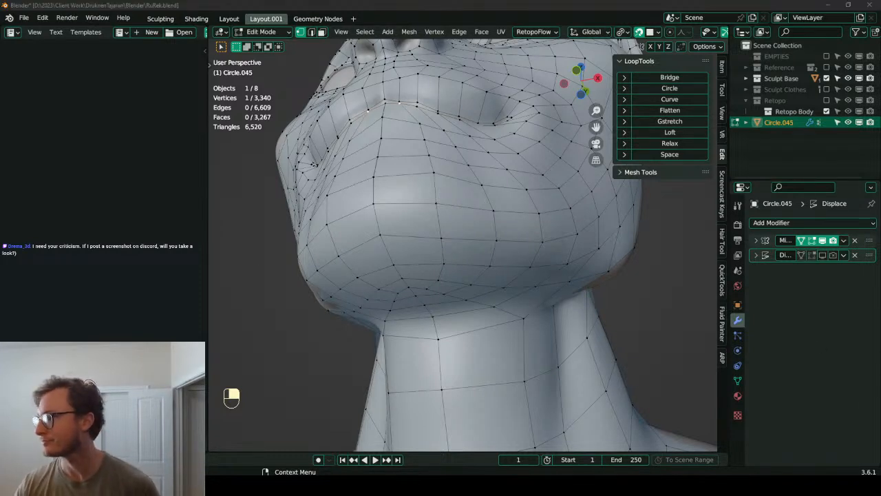
- Insert an edge loop around the mouth through the faces bordering the lip edges
middle_drag(538, 256, 496, 288)
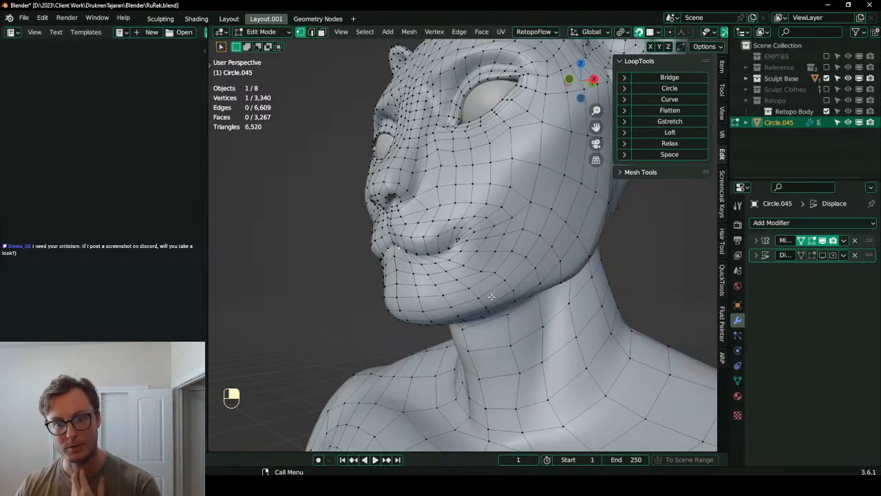
scroll(472, 265, up, 4)
key(ctrl+r)
click(460, 242)
key(KP_1)
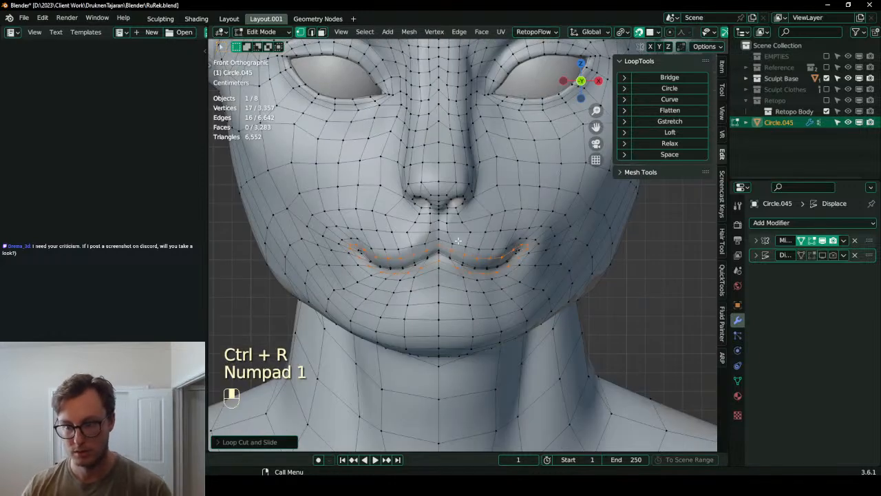
key(g)
click(458, 241)
middle_drag(488, 252, 439, 221)
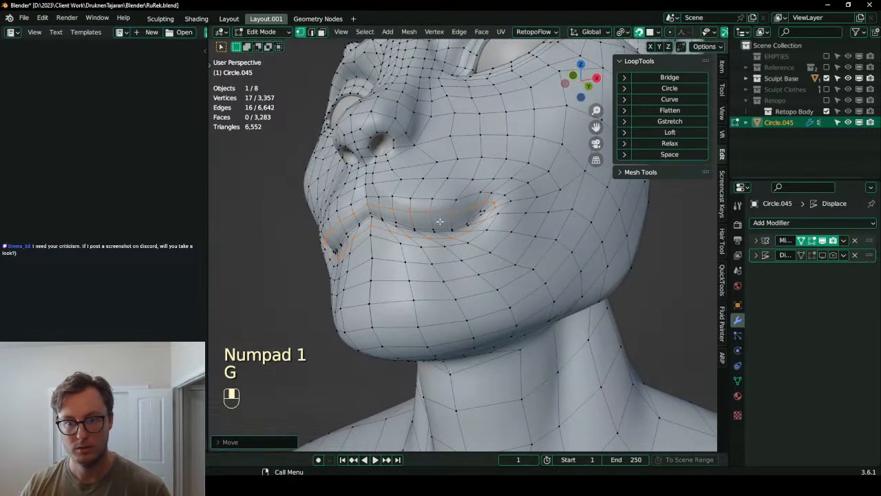
- Inspect the mouth in Object Mode, save the file and resume mesh editing
key(Tab)
middle_drag(482, 240, 445, 238)
key(ctrl+s)
key(Tab)
middle_drag(407, 199, 417, 221)
scroll(362, 232, up, 3)
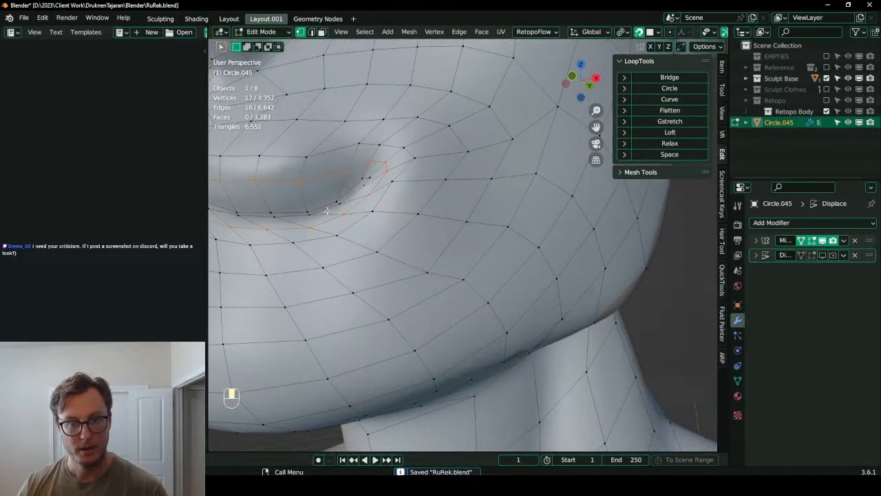
- Select the edge loops of the mouth opening and the nostrils, and start RetopoFlow on the current mesh
scroll(330, 212, down, 3)
alt+shift+click(329, 221)
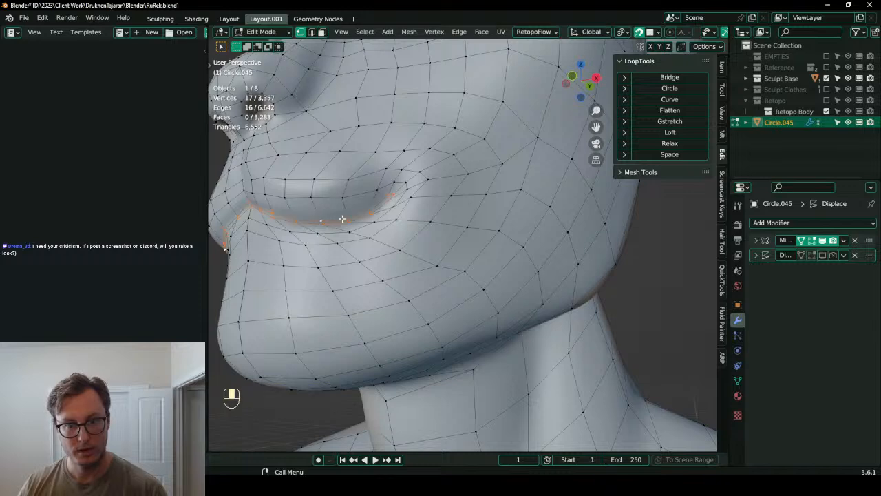
scroll(331, 220, down, 4)
middle_drag(498, 222, 524, 236)
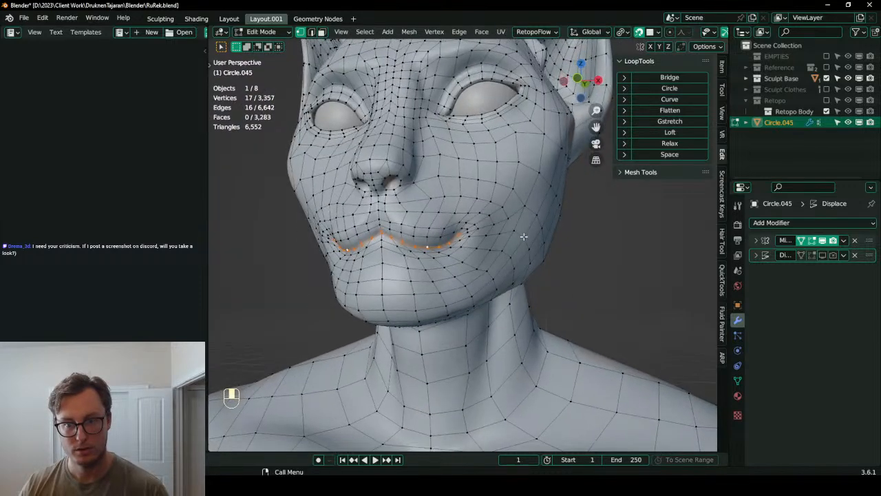
alt+shift+click(391, 179)
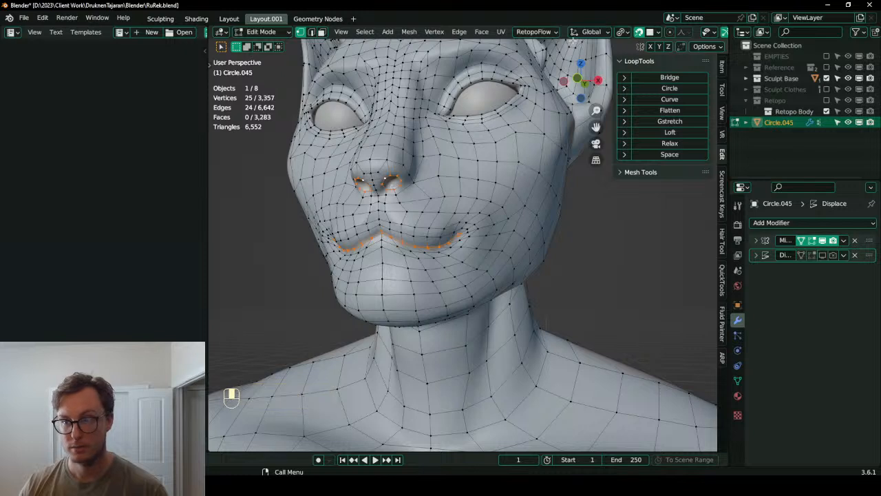
click(541, 32)
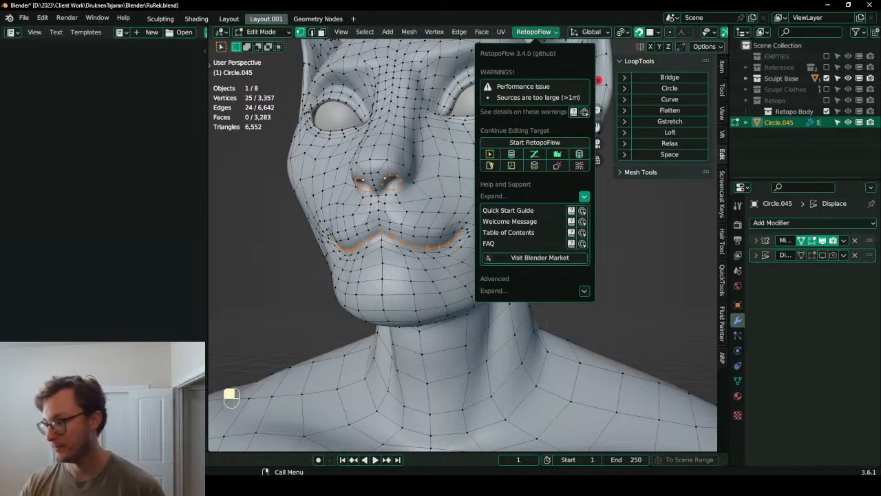
click(535, 142)
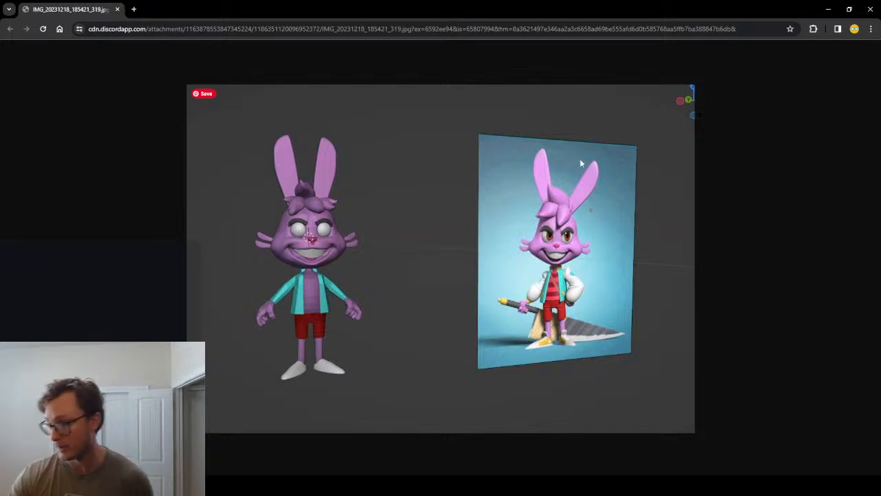
- Close the character image in the browser and dismiss RetopoFlow's Bad Target Symmetry warning
click(871, 9)
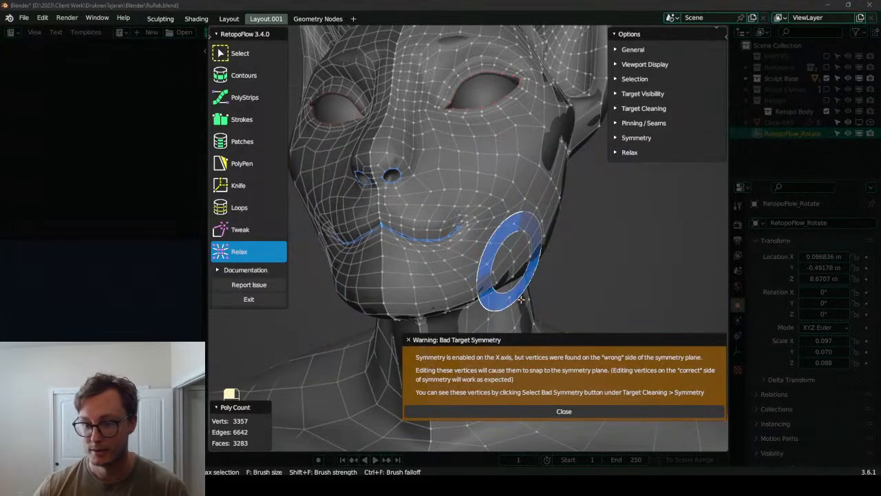
click(545, 411)
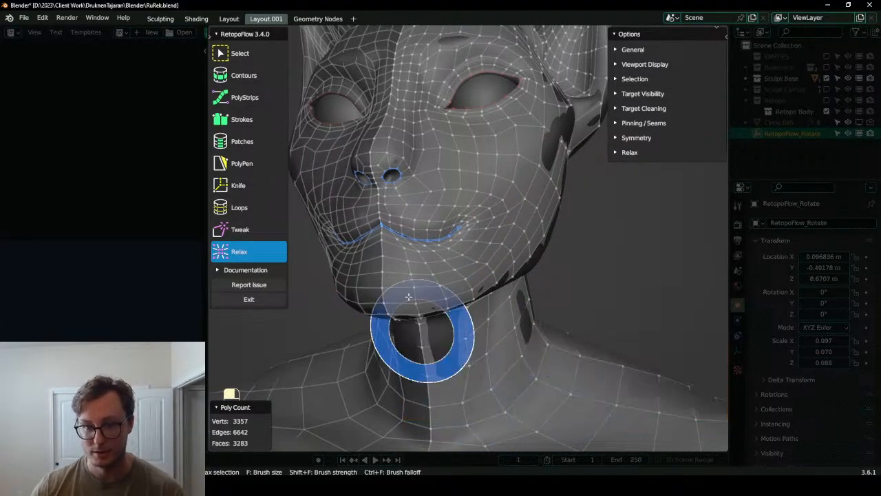
- Smooth the mesh across the chin below the mouth with the Relax brush
middle_drag(417, 253, 418, 219)
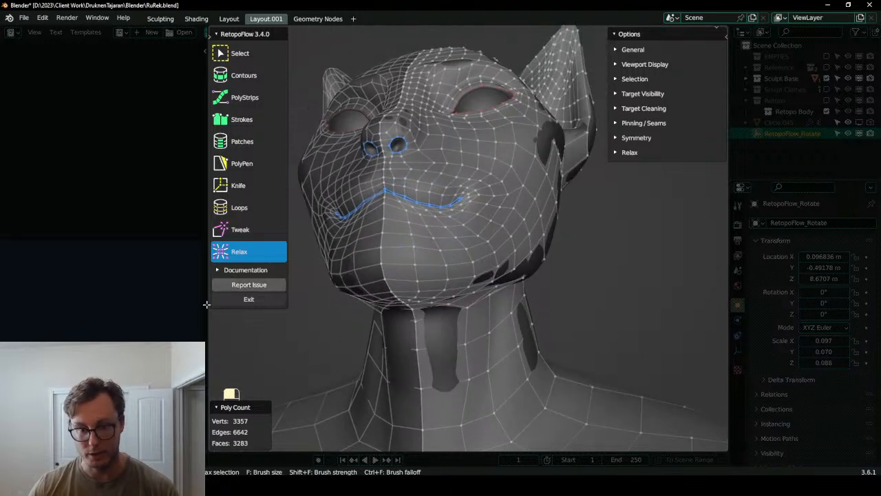
scroll(385, 259, down, 2)
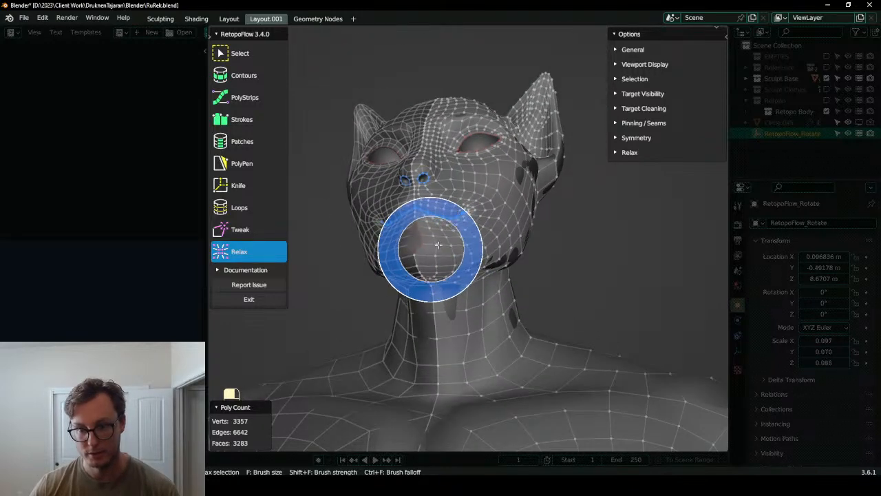
scroll(413, 265, up, 2)
middle_drag(399, 260, 458, 269)
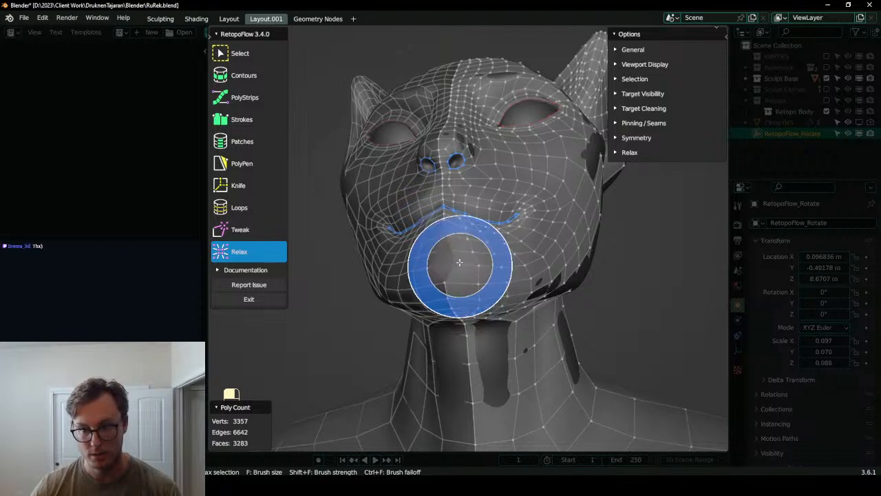
scroll(475, 285, up, 4)
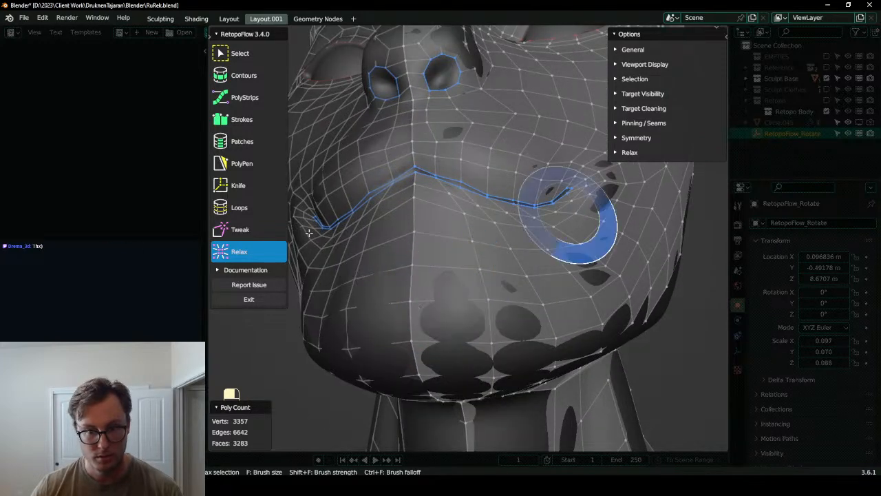
click(241, 229)
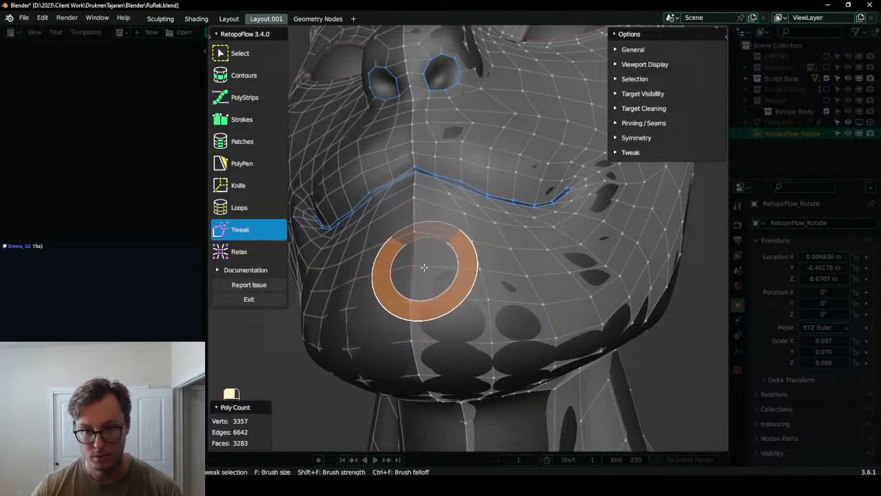
click(241, 251)
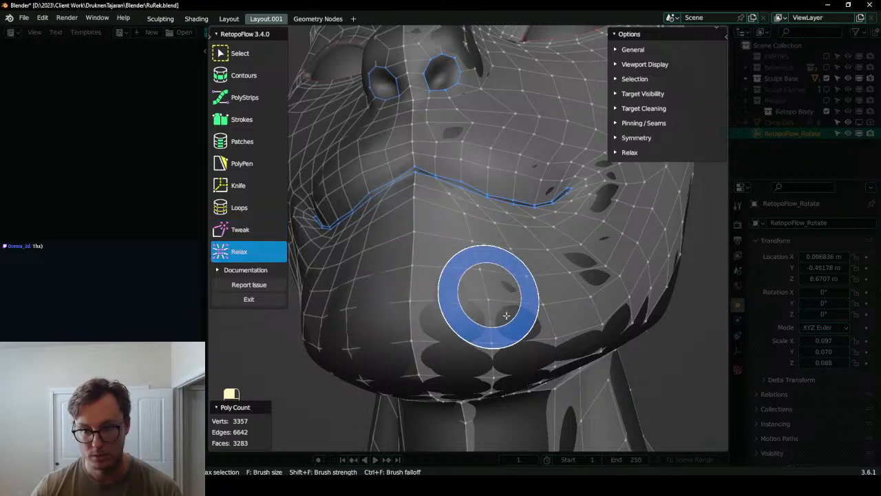
mouse_move(504, 333)
mouse_down()
mouse_move(474, 255)
mouse_move(482, 280)
mouse_up()
middle_drag(508, 273, 503, 310)
mouse_move(482, 280)
mouse_down()
mouse_move(456, 263)
mouse_move(514, 274)
mouse_move(579, 234)
mouse_move(521, 232)
mouse_move(516, 216)
mouse_move(527, 252)
mouse_move(486, 212)
mouse_move(503, 202)
mouse_move(550, 221)
mouse_move(534, 281)
mouse_move(507, 286)
mouse_up()
scroll(578, 238, down, 4)
mouse_move(507, 286)
middle_down()
mouse_move(482, 232)
mouse_move(505, 252)
middle_up()
- Even out the mesh along the jawline and side of the head with the Tweak and Relax brushes
click(265, 232)
middle_drag(441, 228, 518, 257)
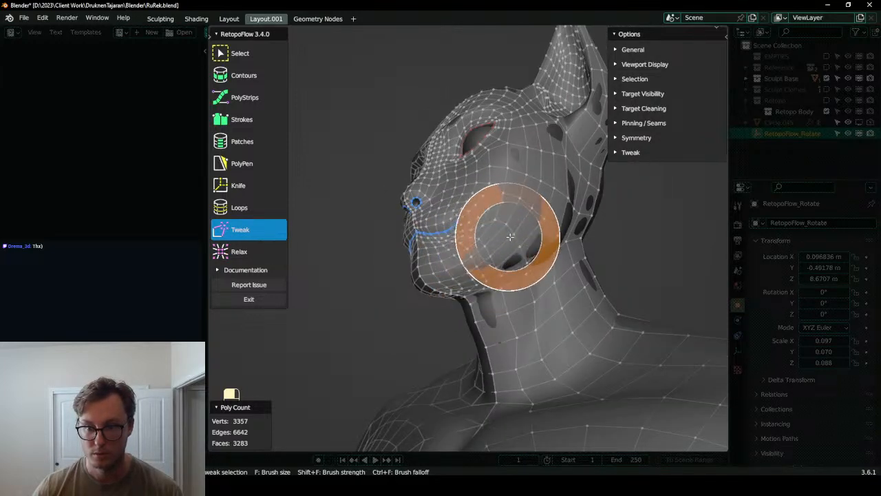
click(248, 252)
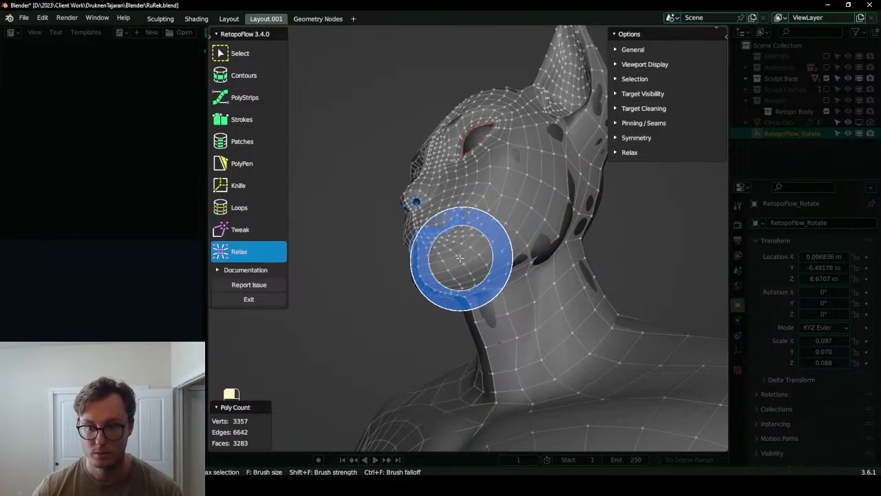
mouse_move(545, 252)
middle_down()
mouse_move(423, 281)
mouse_move(274, 262)
middle_up()
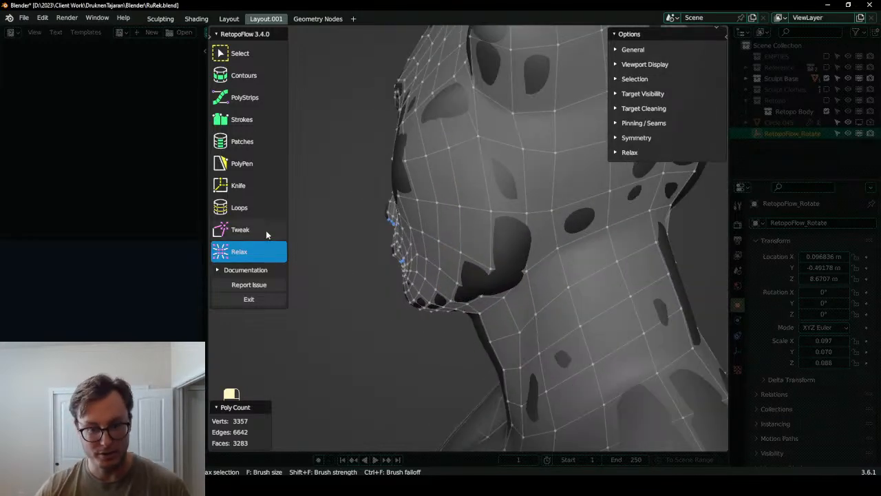
click(244, 229)
mouse_move(480, 280)
middle_down()
mouse_move(509, 255)
mouse_move(538, 252)
middle_up()
middle_drag(598, 255, 571, 256)
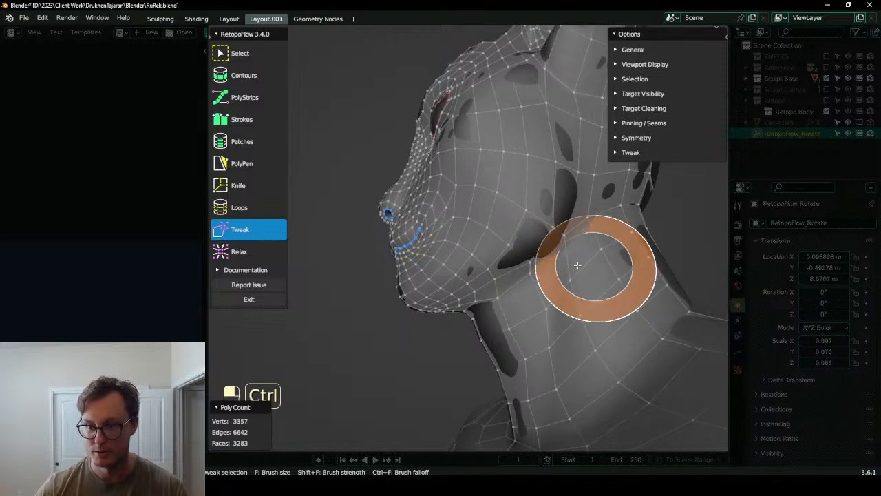
click(239, 251)
- Relax the face mesh over the cheek, the bridge of the nose and the forehead
middle_drag(499, 248, 525, 237)
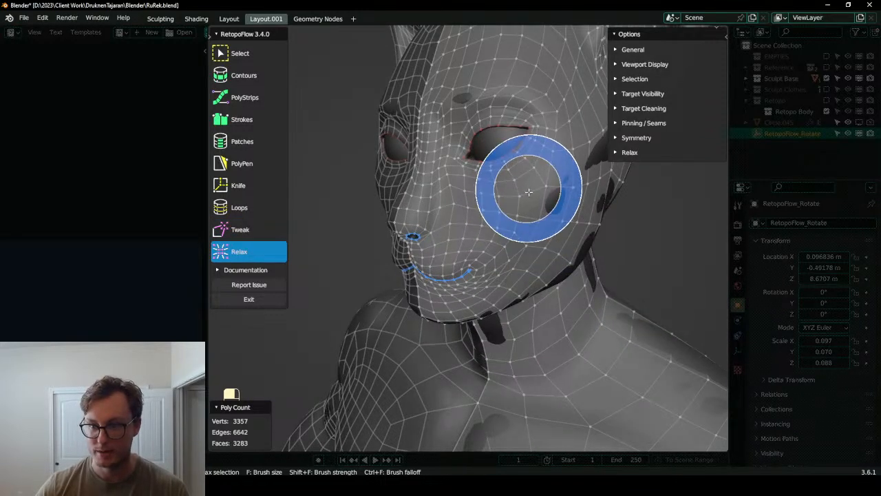
middle_drag(530, 202, 527, 222)
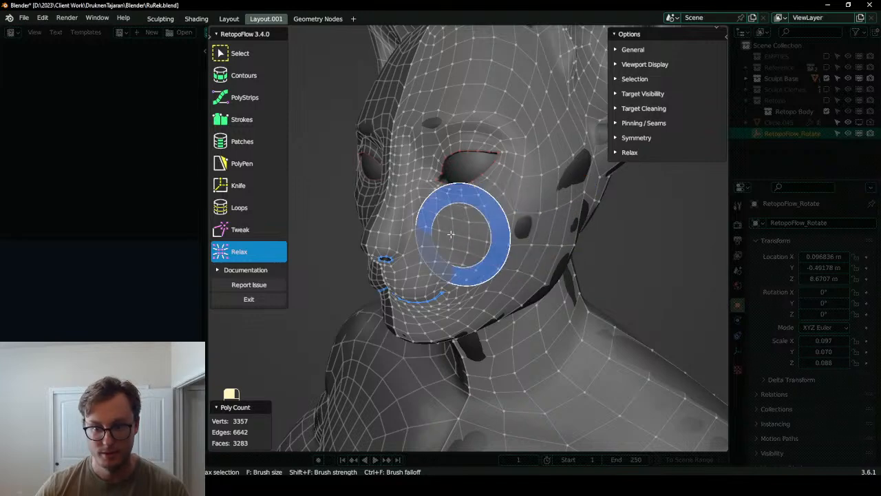
mouse_move(412, 227)
middle_down()
mouse_move(434, 271)
mouse_move(423, 246)
mouse_move(459, 256)
middle_up()
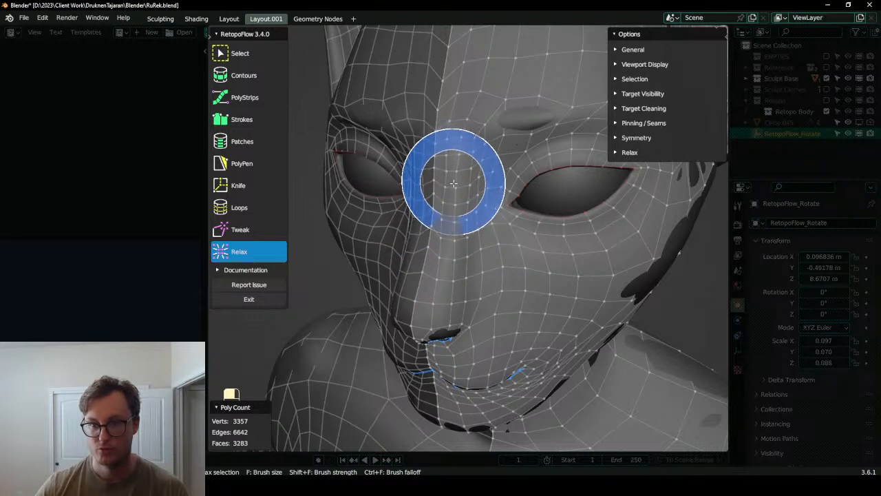
middle_drag(453, 183, 455, 199)
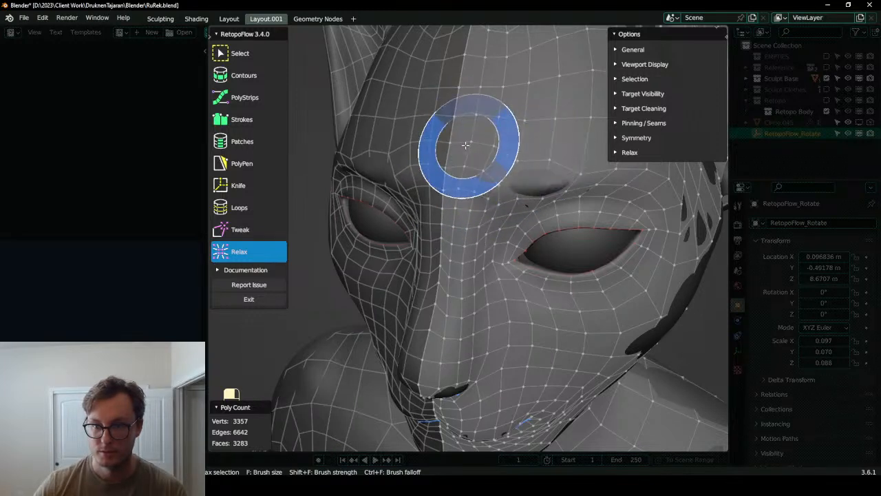
middle_drag(476, 154, 449, 166)
scroll(451, 166, up, 2)
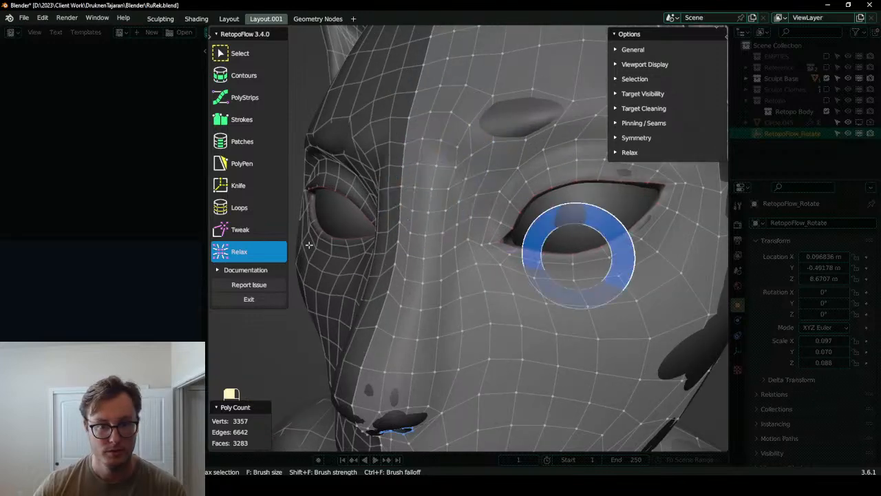
- Undo the last mesh change and nudge the vertices over the inner brow upward with the Tweak brush
click(259, 231)
shift+middle_drag(502, 219, 471, 245)
scroll(475, 241, up, 2)
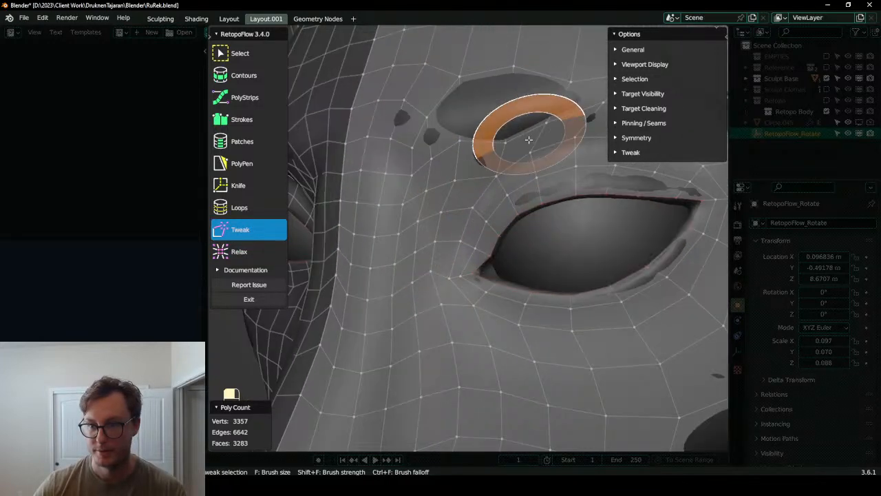
key(ctrl+z)
mouse_move(551, 158)
middle_down()
mouse_move(489, 162)
mouse_move(433, 182)
middle_up()
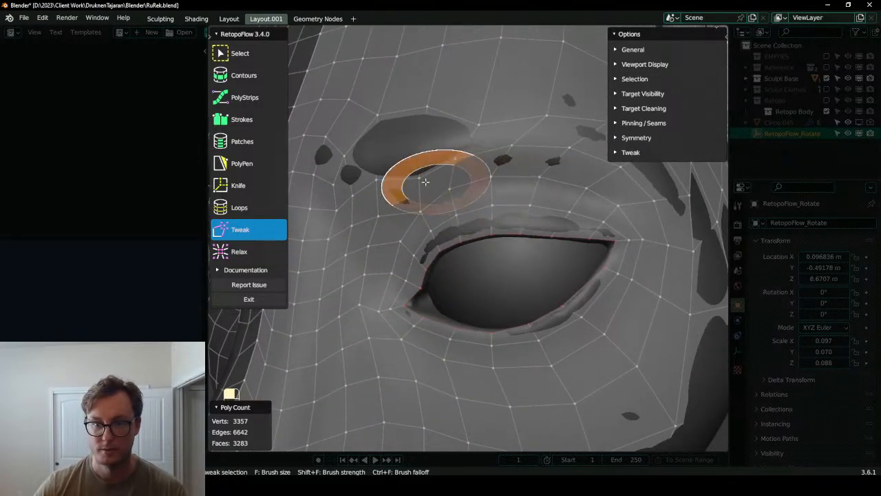
drag(411, 133, 411, 130)
drag(462, 157, 461, 136)
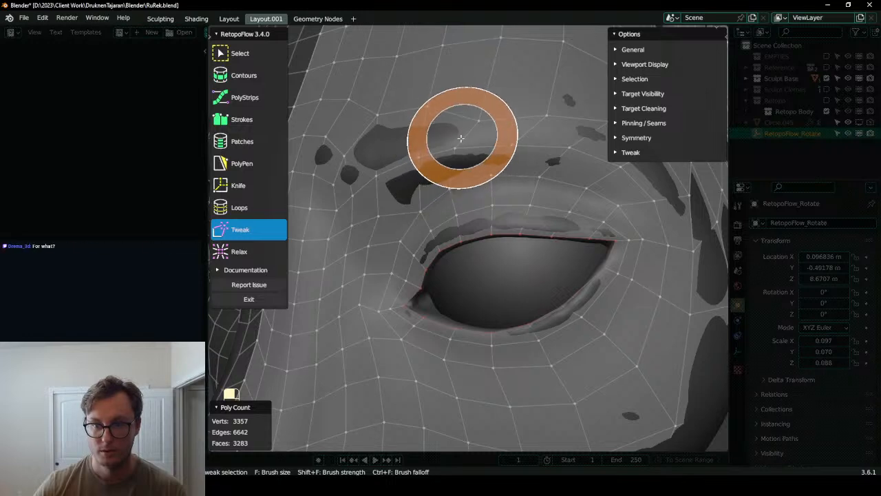
- Reposition the vertices between the brow and the upper eyelid, from the inner to the outer side, with the Tweak brush
scroll(484, 206, up, 2)
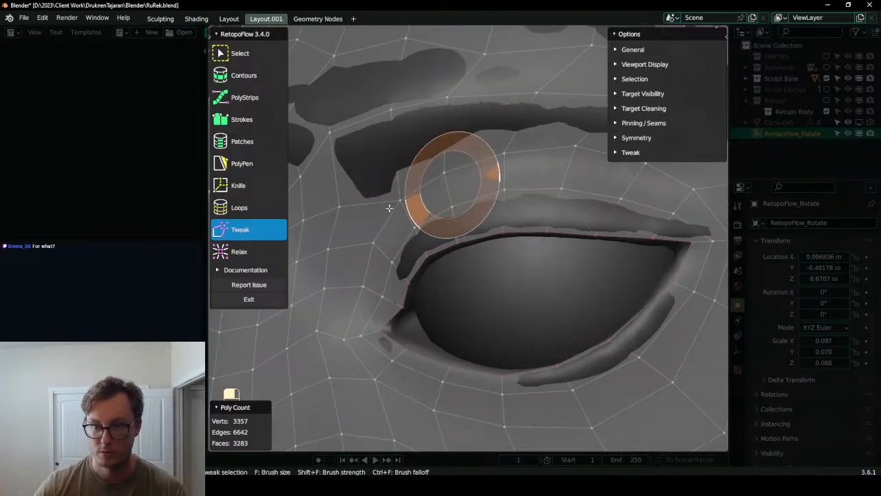
drag(401, 203, 414, 214)
scroll(475, 206, down, 2)
shift+middle_drag(484, 203, 396, 237)
scroll(395, 237, up, 2)
drag(432, 209, 427, 223)
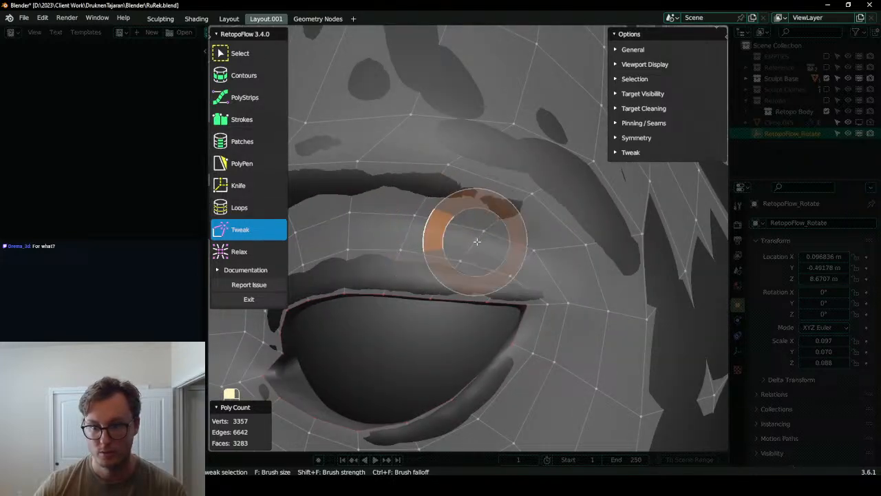
- Select the edge loops around the eye opening and upper eyelid with the Loops tool to examine the edge flow
scroll(521, 258, down, 5)
scroll(521, 257, up, 1)
scroll(522, 256, up, 2)
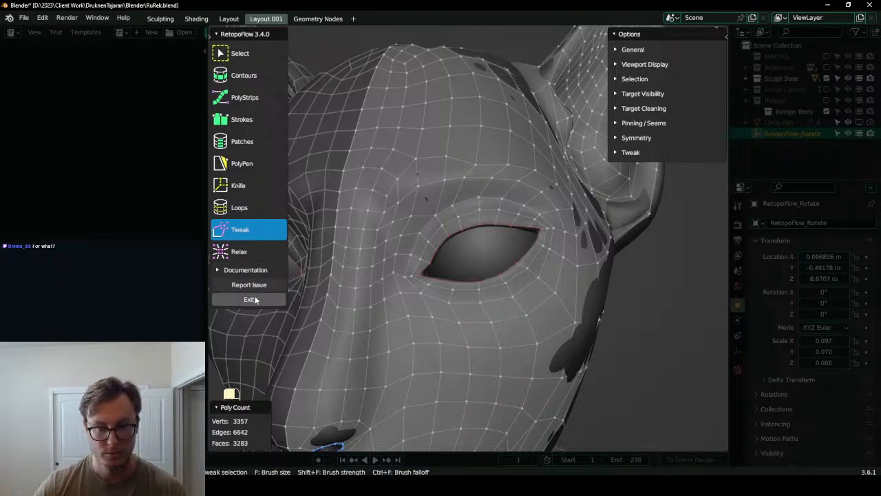
click(239, 207)
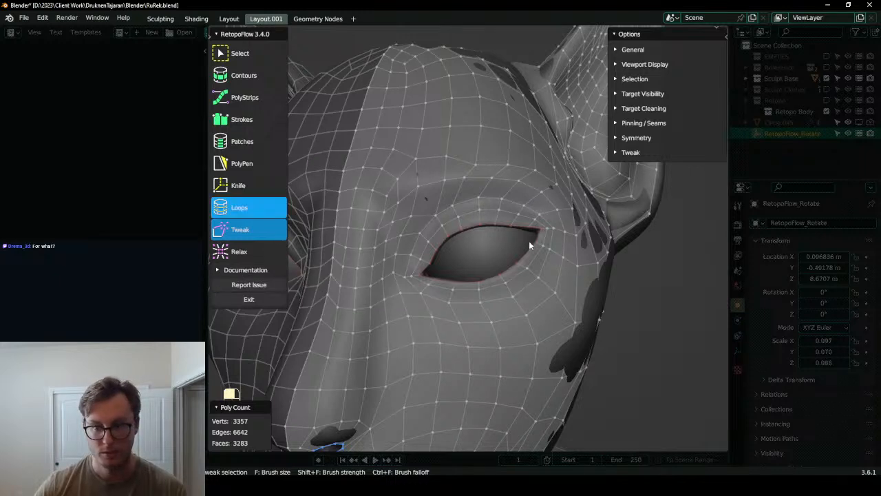
shift+click(455, 232)
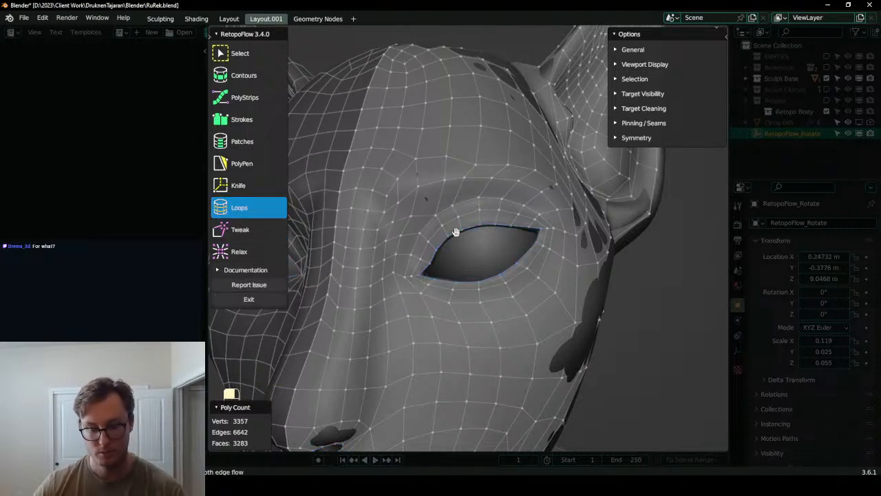
scroll(454, 235, down, 3)
scroll(434, 243, up, 3)
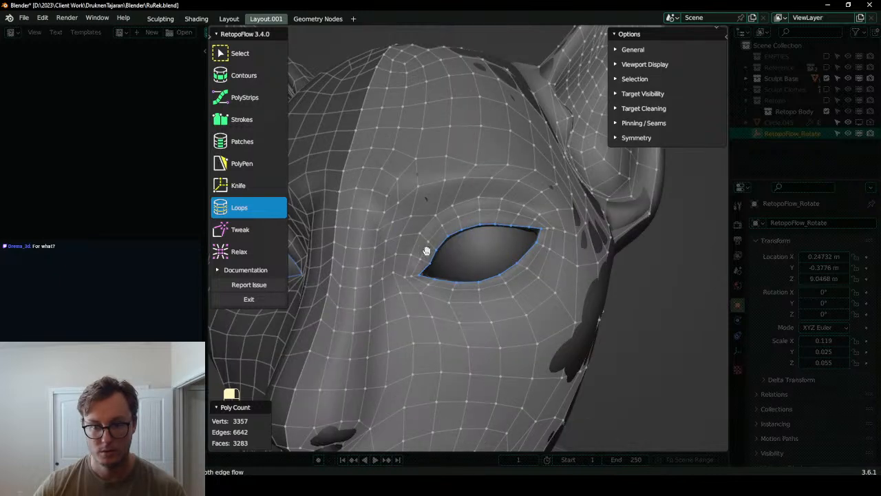
scroll(406, 261, up, 2)
click(361, 288)
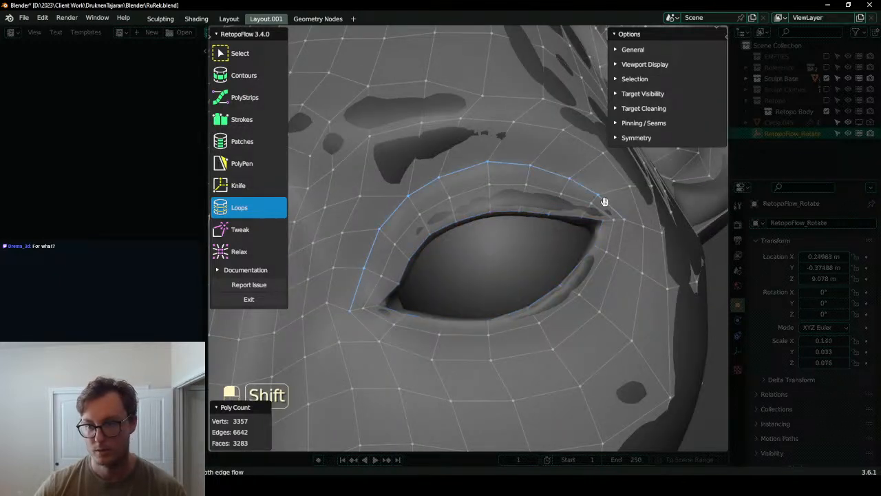
click(391, 135)
- Relax the mesh between the inner corner of the eye and the side of the nose
click(233, 252)
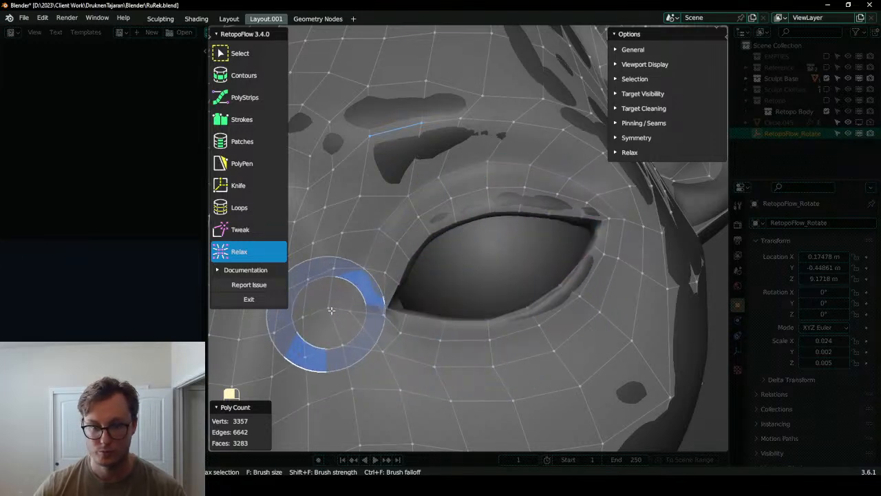
scroll(338, 314, down, 5)
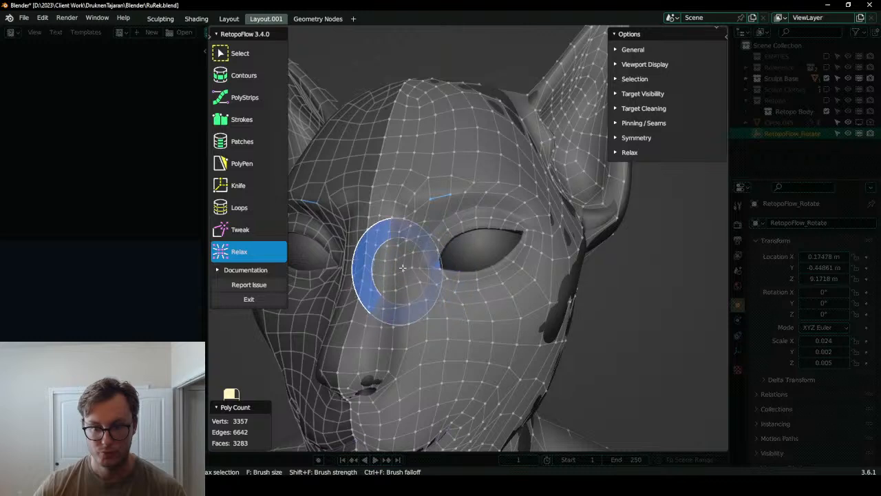
scroll(422, 292, up, 5)
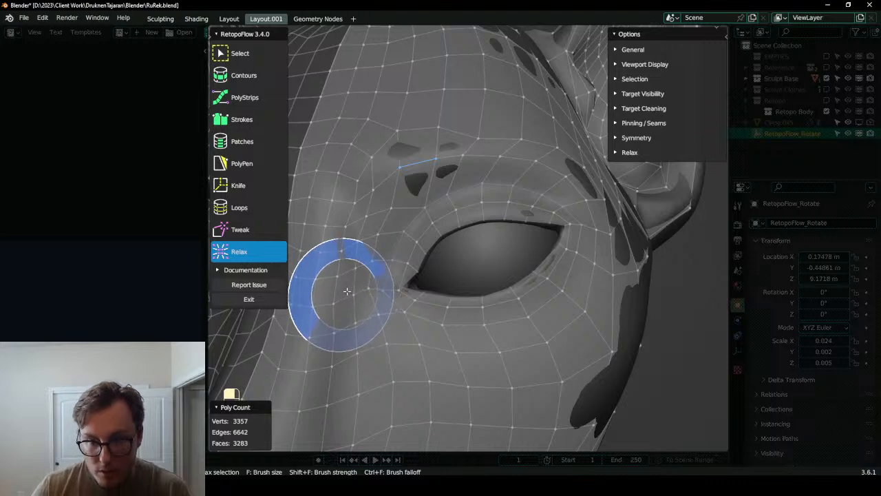
middle_drag(348, 289, 383, 280)
scroll(385, 281, up, 2)
key(w)
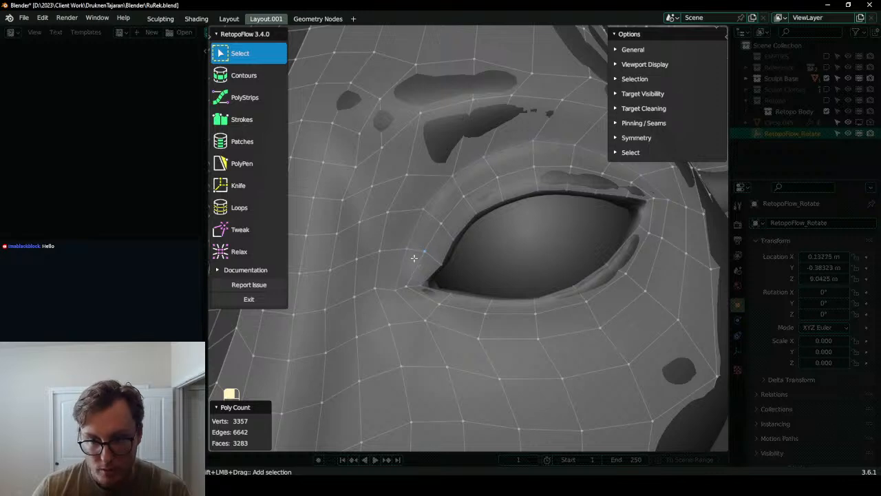
scroll(415, 257, down, 4)
shift+middle_drag(415, 257, 455, 262)
click(254, 228)
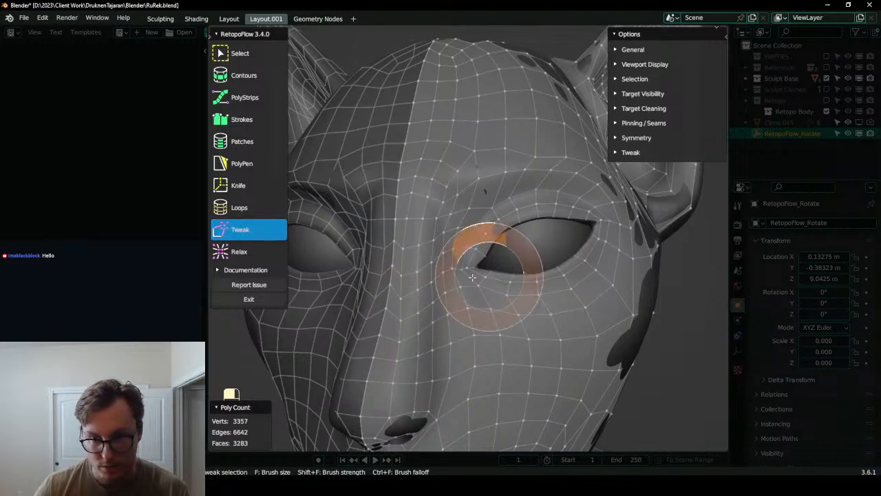
click(252, 253)
mouse_move(409, 244)
mouse_down()
mouse_move(388, 308)
mouse_move(407, 260)
mouse_move(406, 280)
mouse_move(400, 208)
mouse_move(374, 296)
mouse_move(376, 348)
mouse_up()
- Insert an edge loop around the nostril with the Loops tool and slide it into place
scroll(417, 321, down, 3)
mouse_move(418, 321)
middle_down()
mouse_move(405, 336)
mouse_move(430, 303)
middle_up()
scroll(405, 335, up, 2)
shift+middle_drag(430, 303, 505, 316)
scroll(506, 319, up, 2)
mouse_move(547, 354)
shift+middle_down()
mouse_move(513, 313)
mouse_move(511, 324)
mouse_move(520, 316)
shift+middle_up()
scroll(513, 307, up, 3)
scroll(541, 305, down, 4)
scroll(518, 320, up, 3)
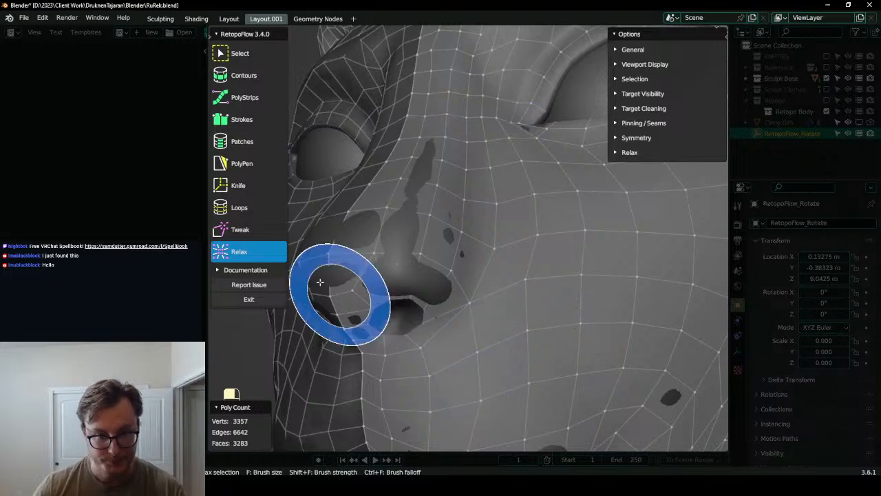
click(235, 209)
ctrl+click(419, 273)
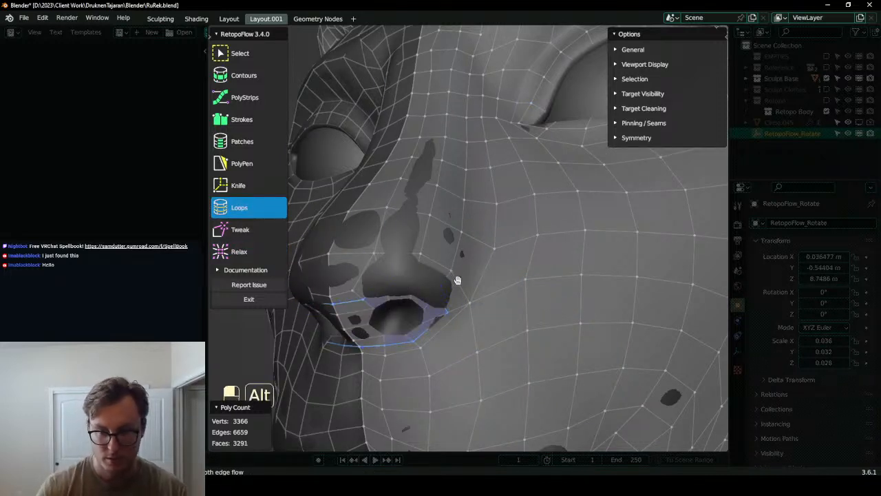
drag(458, 281, 451, 283)
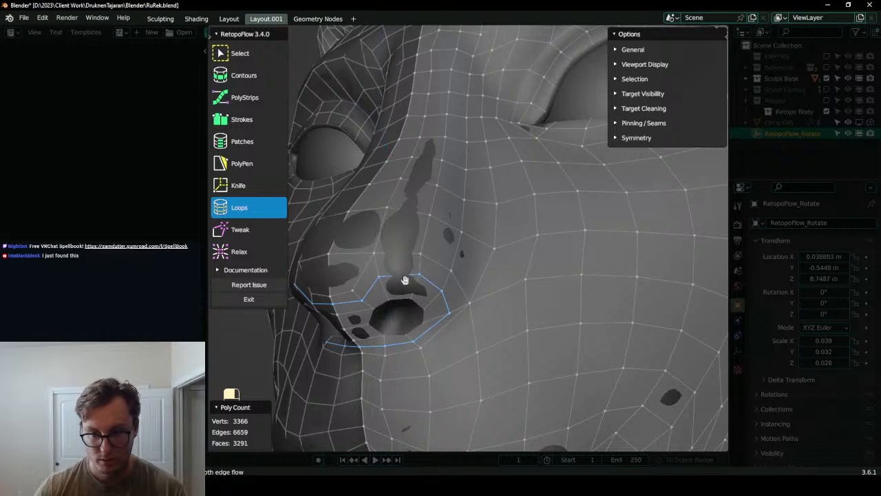
- Smooth the new loop and the surrounding mesh over the nose tip and nostril with the Relax brush
middle_drag(403, 282, 413, 275)
click(248, 251)
mouse_move(393, 232)
mouse_down()
mouse_move(442, 236)
mouse_move(499, 292)
mouse_move(408, 336)
mouse_move(449, 341)
mouse_up()
- Examine the retopology mesh over the face, torso, legs and feet, and the uncovered hand
scroll(488, 330, down, 5)
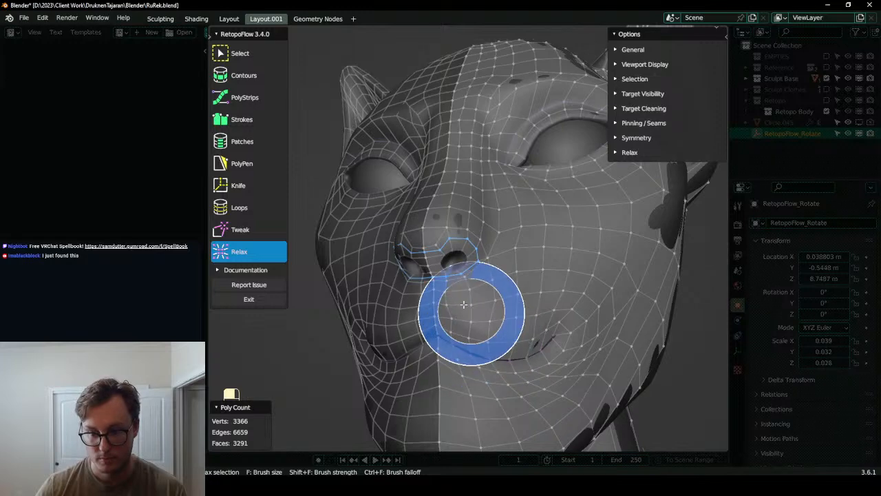
mouse_move(521, 295)
middle_down()
mouse_move(508, 315)
mouse_move(521, 219)
middle_up()
mouse_move(482, 316)
middle_down()
mouse_move(423, 335)
mouse_move(434, 317)
mouse_move(406, 321)
mouse_move(540, 334)
mouse_move(440, 330)
mouse_move(465, 327)
mouse_move(455, 327)
mouse_move(466, 213)
middle_up()
mouse_move(478, 174)
middle_down()
mouse_move(447, 216)
mouse_move(469, 272)
mouse_move(466, 230)
mouse_move(525, 268)
mouse_move(551, 266)
middle_up()
mouse_move(551, 266)
shift+middle_down()
mouse_move(527, 200)
mouse_move(546, 236)
mouse_move(510, 193)
mouse_move(535, 181)
mouse_move(426, 299)
mouse_move(419, 291)
mouse_move(436, 275)
shift+middle_up()
scroll(526, 207, down, 4)
scroll(509, 193, down, 1)
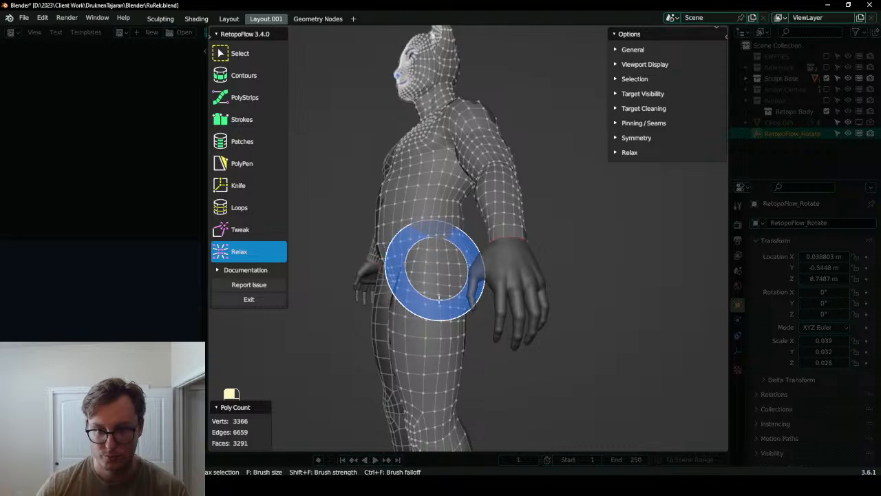
middle_drag(429, 326, 472, 222)
middle_drag(389, 268, 440, 286)
shift+middle_drag(441, 296, 438, 210)
middle_drag(434, 216, 422, 386)
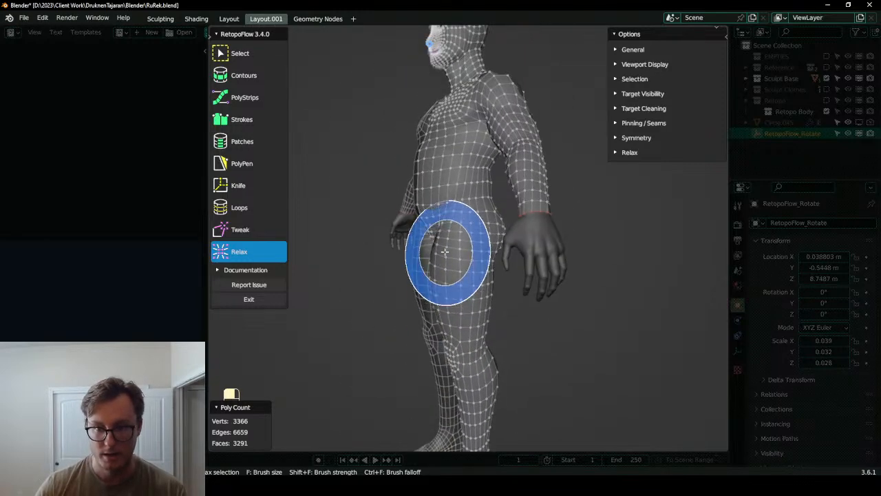
scroll(449, 259, down, 4)
middle_drag(496, 342, 428, 354)
middle_drag(388, 327, 441, 343)
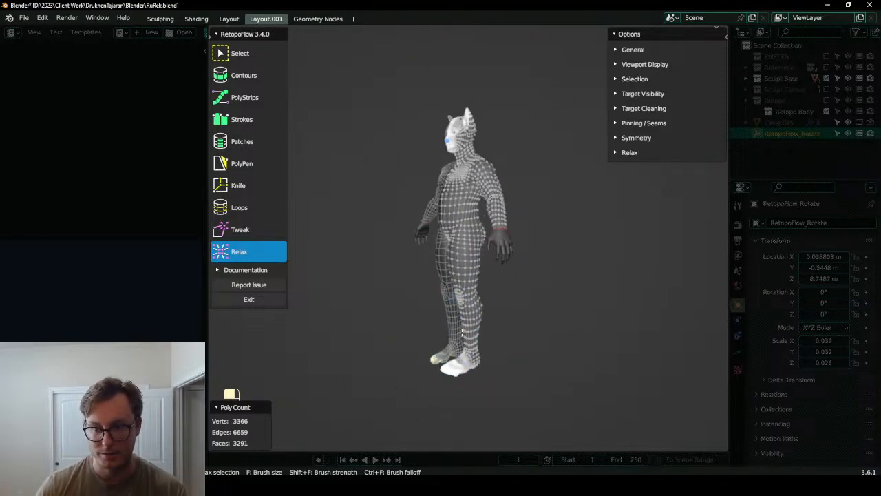
shift+middle_drag(466, 380, 473, 270)
scroll(482, 268, up, 9)
scroll(511, 271, down, 7)
scroll(512, 271, down, 6)
scroll(516, 245, up, 3)
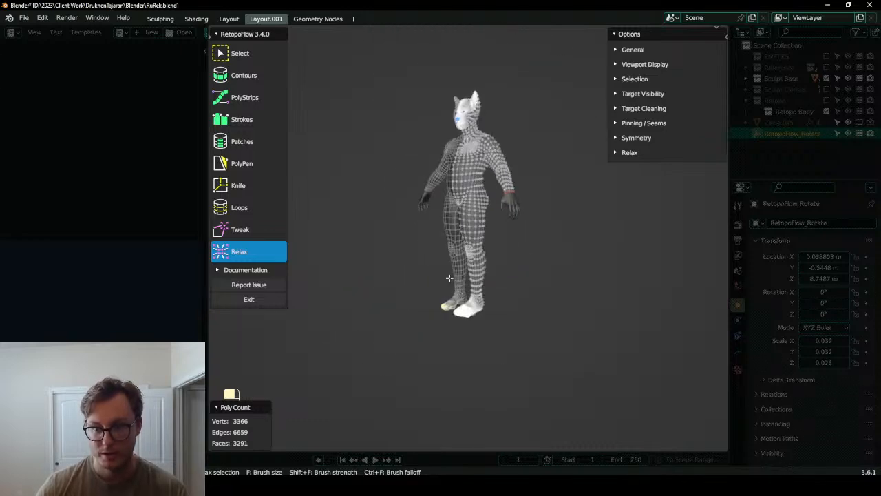
scroll(509, 360, up, 5)
mouse_move(555, 206)
shift+middle_down()
mouse_move(476, 291)
mouse_move(448, 279)
shift+middle_up()
shift+middle_drag(447, 279, 500, 287)
scroll(508, 281, up, 1)
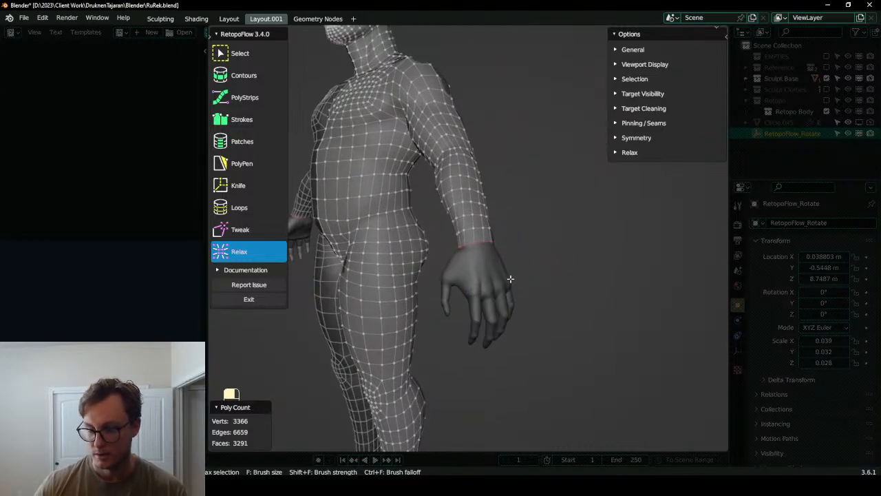
- Exit RetopoFlow, restart it on the body mesh and dismiss the Bad Target Symmetry warning
click(250, 301)
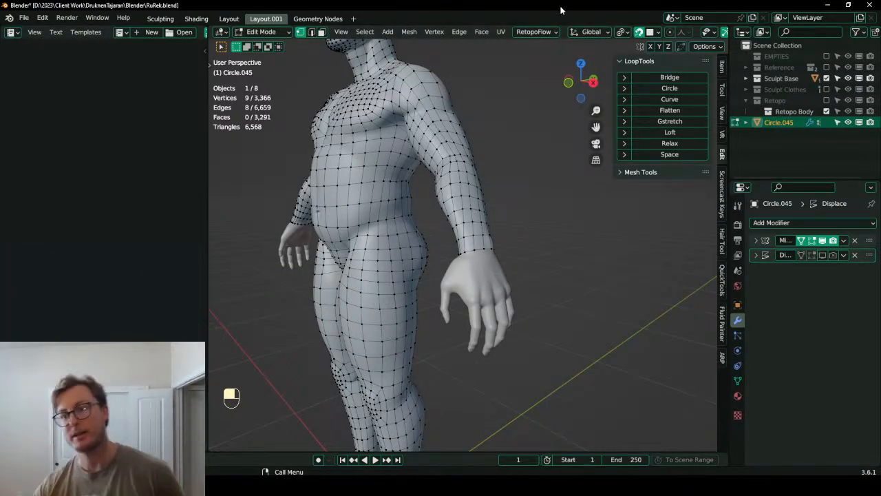
click(549, 34)
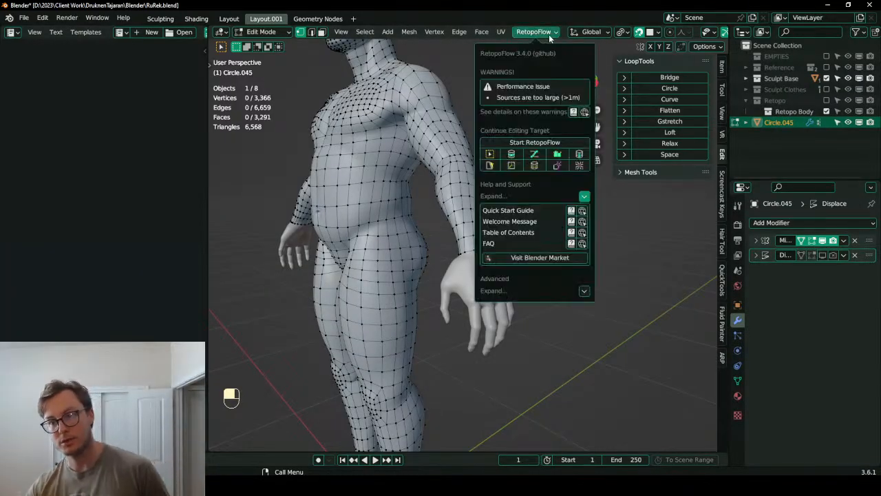
click(535, 142)
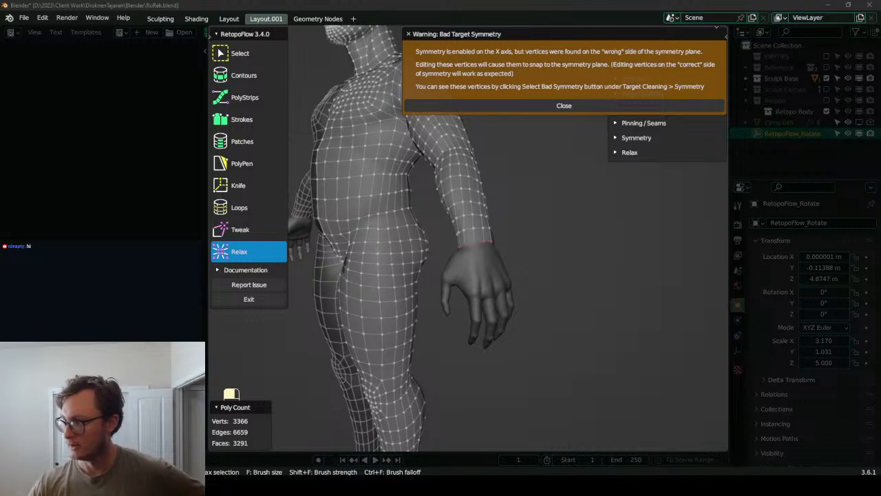
click(537, 104)
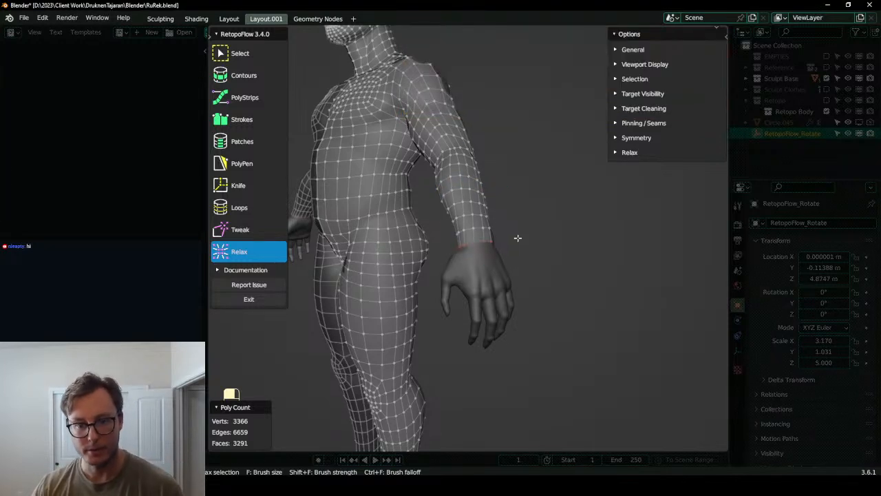
middle_drag(517, 237, 526, 245)
click(239, 203)
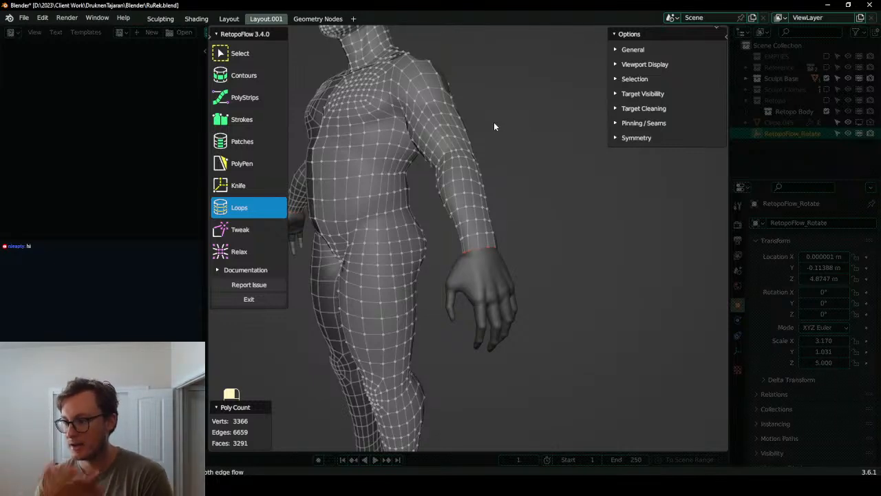
scroll(491, 110, down, 5)
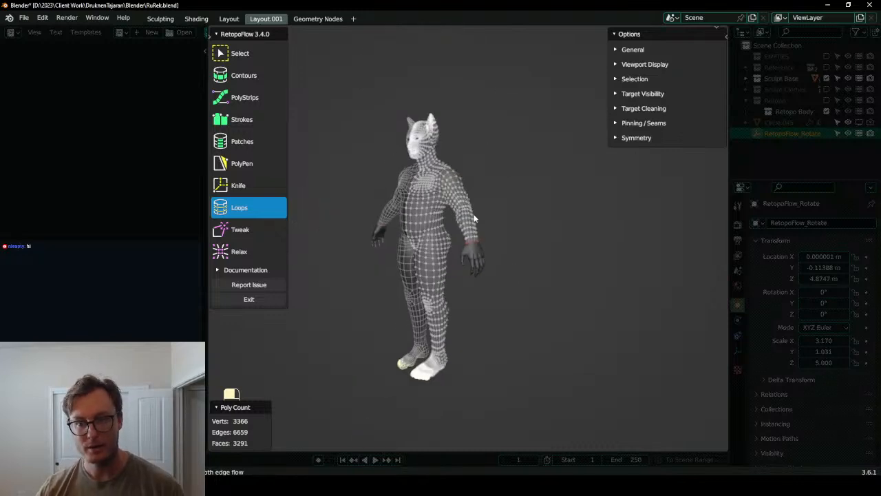
key(KP_1)
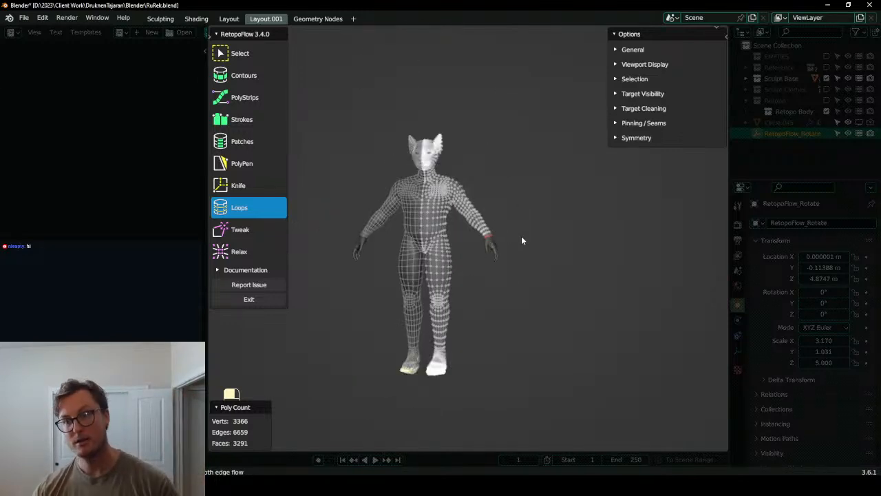
middle_drag(488, 268, 506, 247)
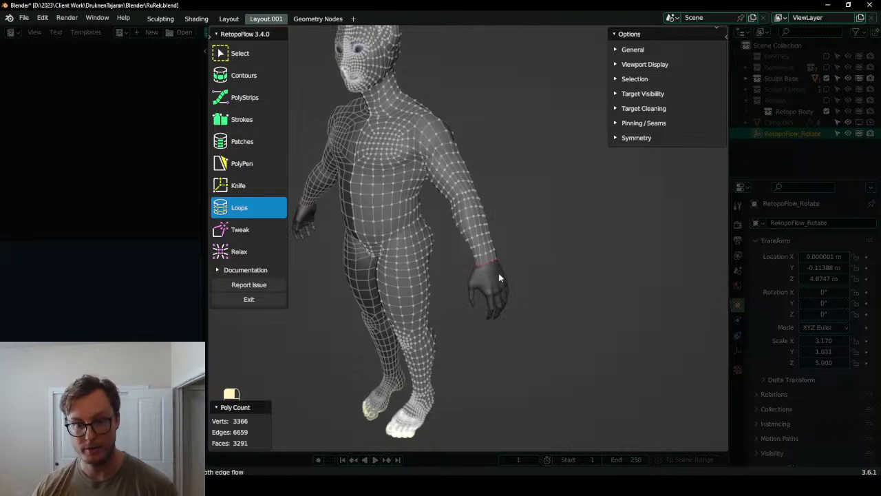
scroll(529, 294, up, 3)
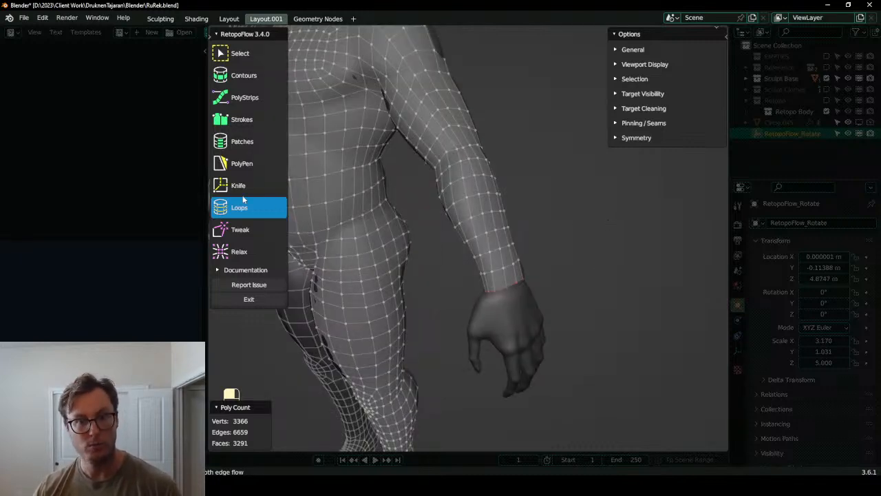
click(252, 121)
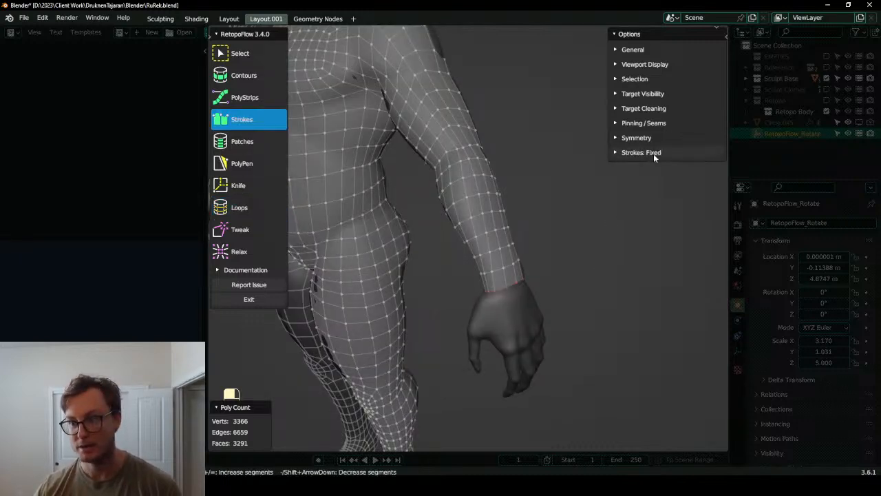
click(655, 153)
click(621, 153)
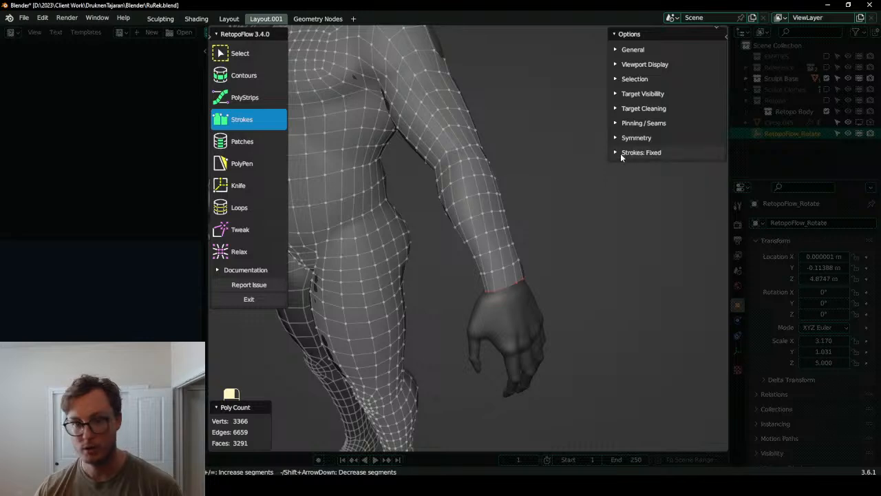
- Draw a contour ring around the base of the thumb with the Contours tool
click(236, 75)
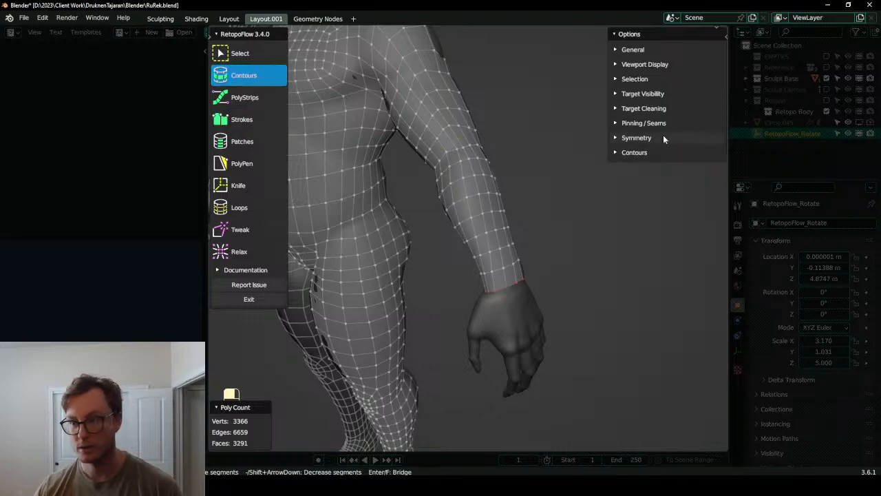
click(616, 153)
click(616, 153)
scroll(478, 338, up, 3)
shift+middle_drag(467, 270, 467, 237)
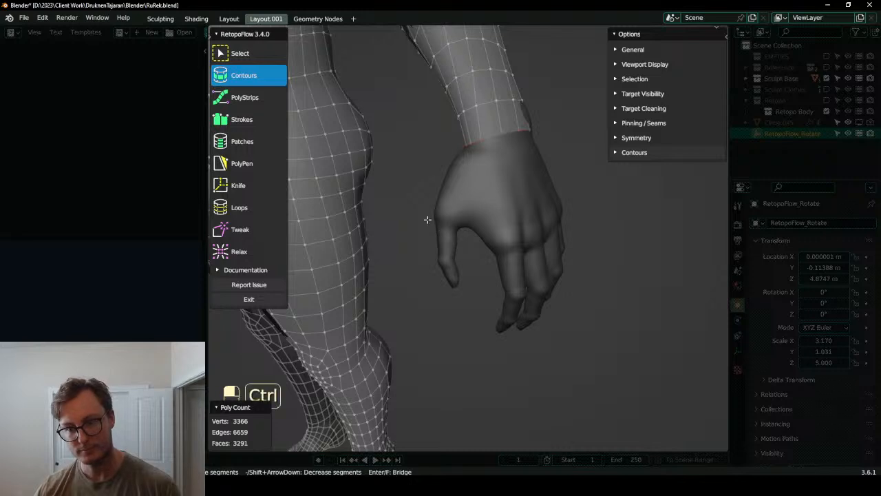
mouse_move(459, 146)
ctrl+mouse_down()
mouse_move(453, 246)
mouse_move(472, 267)
ctrl+mouse_up()
- Clear the selection and draw a 16-segment contour ring around the base of the middle finger
middle_drag(565, 258, 506, 268)
scroll(503, 257, up, 2)
middle_drag(506, 268, 467, 262)
key(alt+a)
ctrl+drag(468, 260, 528, 269)
scroll(515, 271, down, 3)
mouse_move(515, 272)
middle_down()
mouse_move(526, 250)
mouse_move(476, 295)
middle_up()
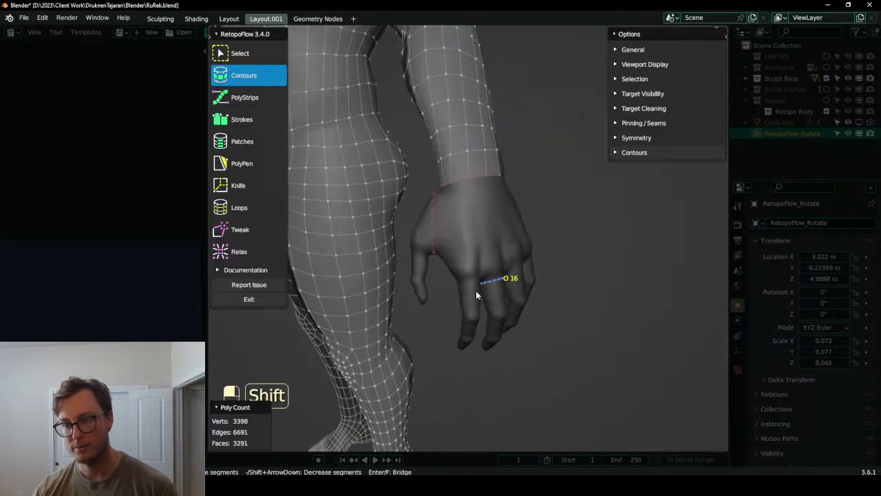
- Exit RetopoFlow back to Edit Mode and switch to edge selection
click(249, 299)
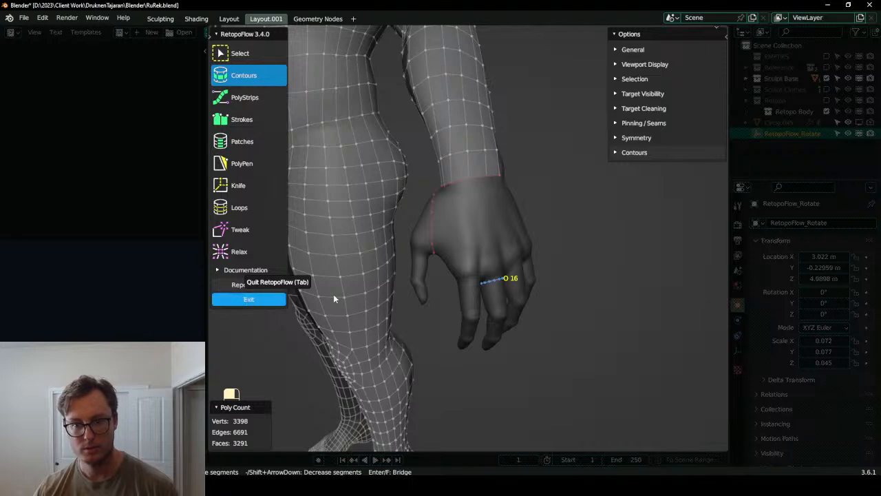
middle_drag(597, 260, 458, 220)
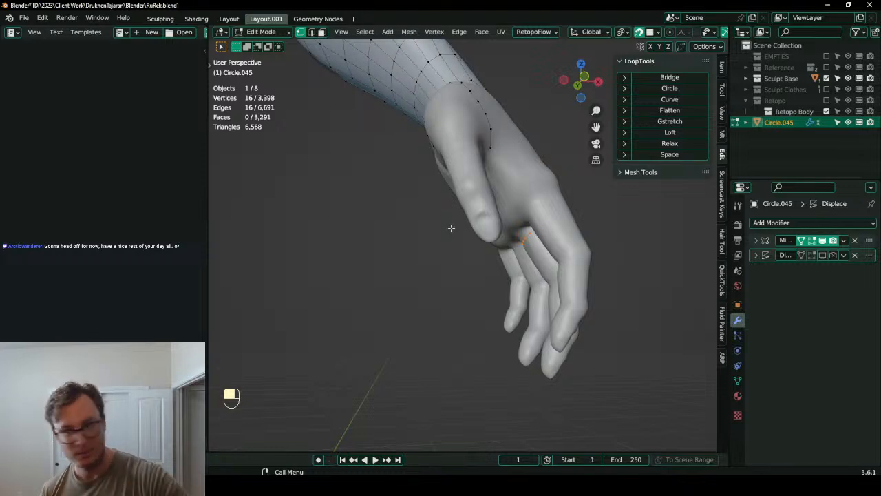
middle_drag(449, 235, 413, 235)
scroll(413, 234, up, 2)
click(312, 32)
middle_drag(390, 117, 375, 122)
shift+middle_drag(375, 122, 438, 230)
scroll(445, 236, down, 5)
shift+middle_drag(437, 146, 433, 209)
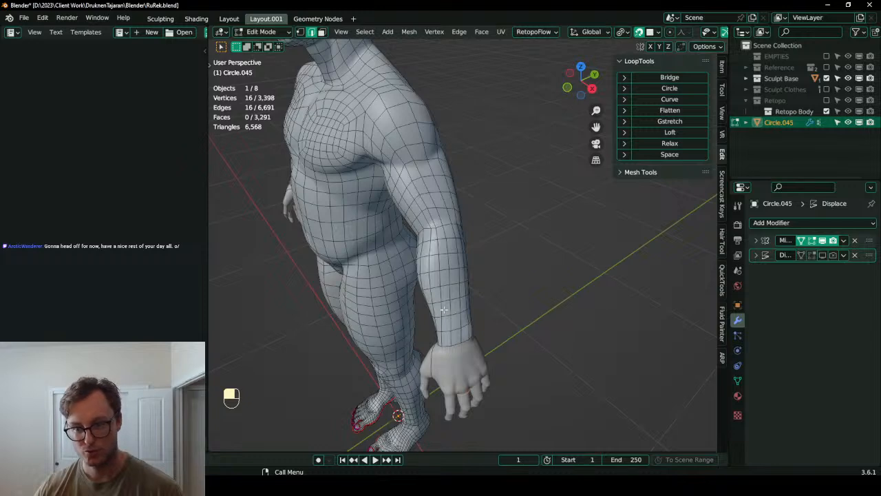
- Select the four wrist boundary edges on the back of the hand and extrude them down to the knuckles
click(446, 347)
middle_drag(446, 347, 451, 327)
middle_drag(431, 249, 408, 264)
ctrl+click(490, 264)
scroll(487, 270, down, 2)
shift+middle_drag(480, 296, 473, 219)
middle_drag(474, 219, 474, 228)
key(e)
click(473, 299)
middle_drag(473, 298, 466, 305)
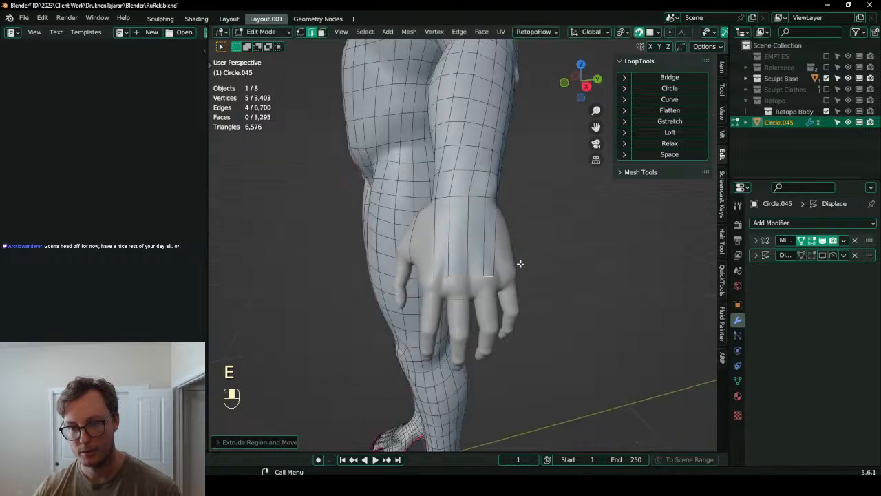
- Try to widen, move and rotate the extruded knuckle edges, undoing the last two transforms
key(s)
click(535, 241)
key(g)
click(522, 239)
key(r)
click(524, 228)
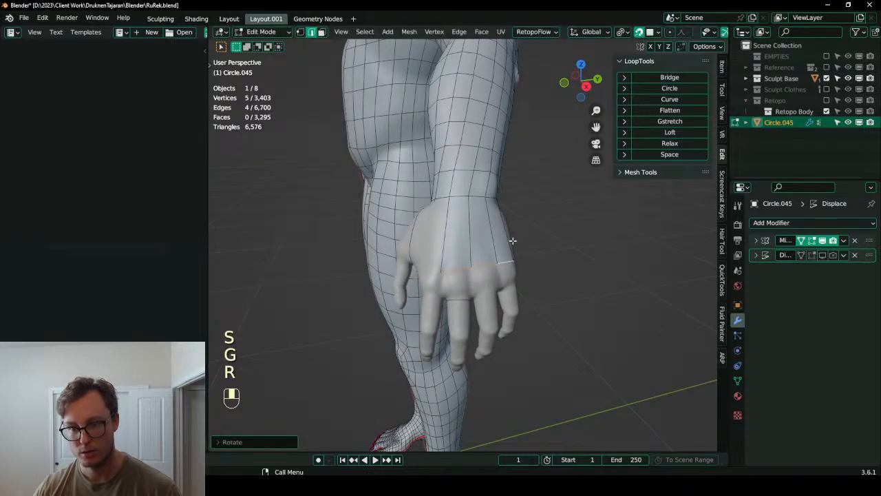
key(ctrl+z)
key(ctrl+z)
- Scale, move and rotate the extruded edges across the back of the hand and space their vertices evenly with LoopTools
key(s)
click(516, 238)
key(g)
click(517, 231)
key(r)
click(521, 218)
click(670, 154)
- Reposition and widen the edge row just above the knuckles, even out its spacing again, and save the file
key(g)
click(507, 249)
key(s)
click(534, 240)
key(g)
click(534, 235)
key(s)
click(535, 234)
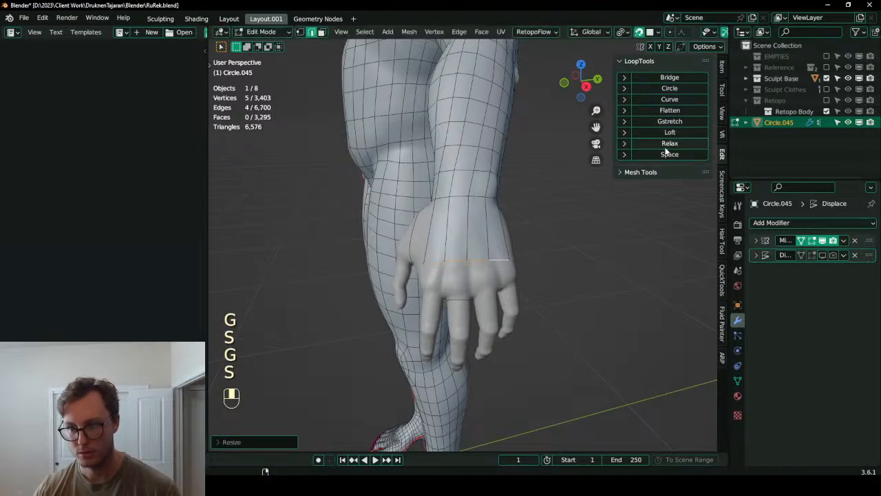
click(666, 154)
key(s)
click(523, 231)
key(ctrl+s)
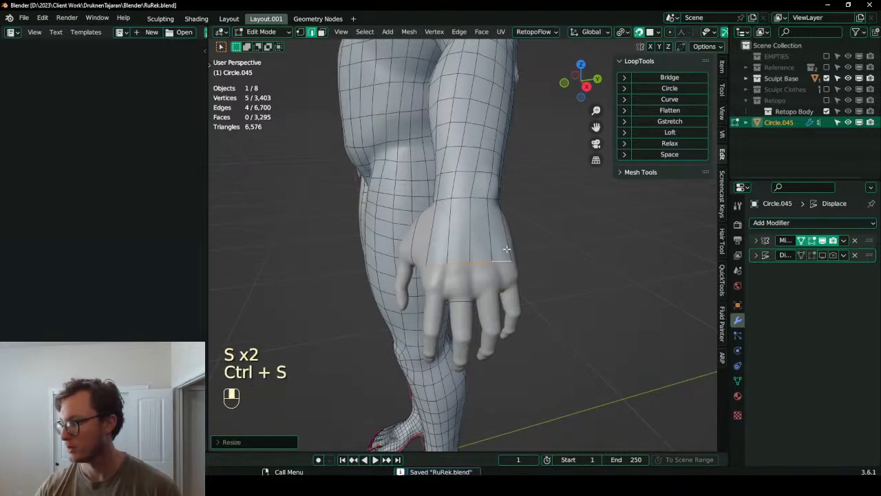
- Select the four wrist boundary edges on the palm side and extrude them down the palm
middle_drag(507, 249, 479, 255)
scroll(467, 277, up, 3)
shift+middle_drag(539, 262, 403, 255)
key(ctrl+r)
middle_drag(456, 271, 427, 255)
middle_drag(427, 254, 456, 246)
click(427, 249)
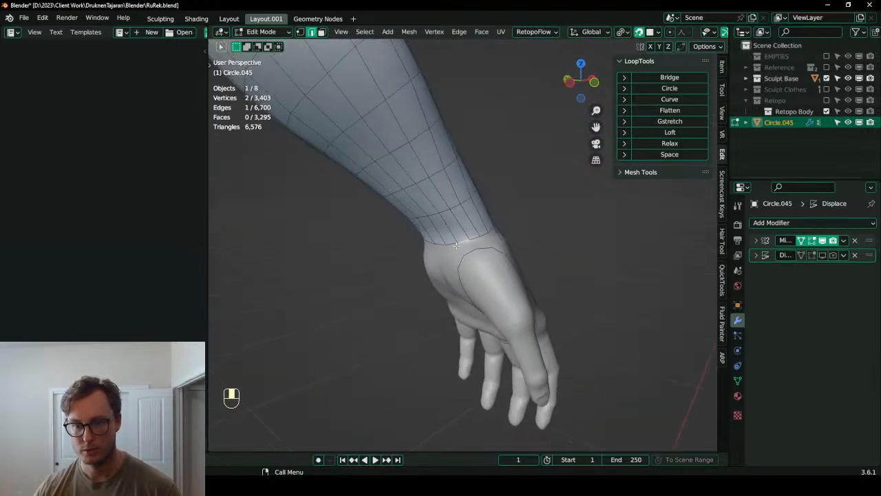
middle_drag(410, 261, 484, 231)
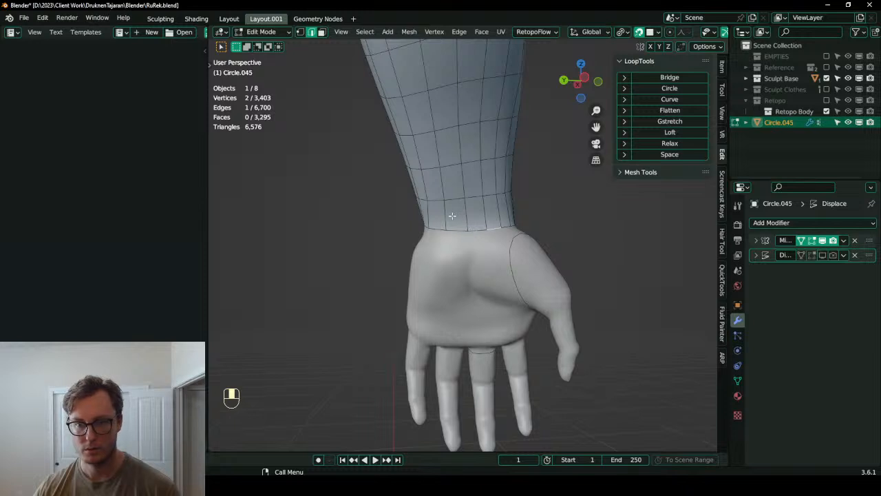
ctrl+click(433, 228)
shift+middle_drag(478, 258, 475, 222)
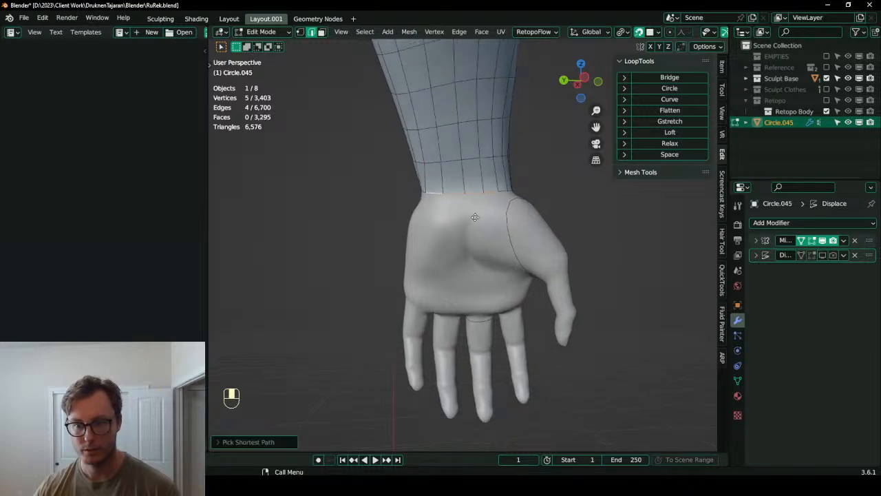
key(e)
click(481, 304)
- Widen the extruded palm edges, space their vertices evenly with LoopTools, and fit the row across the lower palm
key(s)
click(545, 274)
click(669, 155)
key(g)
click(531, 288)
key(s)
click(538, 282)
key(g)
click(539, 284)
key(g)
click(512, 293)
- Bridge the facing side edges of the back-of-hand and palm strips along the little-finger side
middle_drag(392, 249, 476, 261)
click(467, 260)
shift+click(442, 220)
key(q)
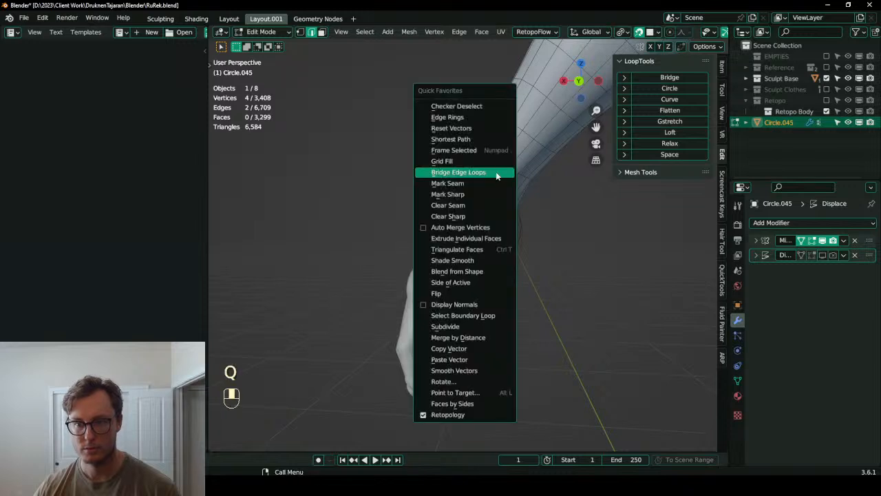
click(497, 176)
- Divide the bridged side face with three lengthwise loop cuts and move them onto the sculpt surface
key(ctrl+r)
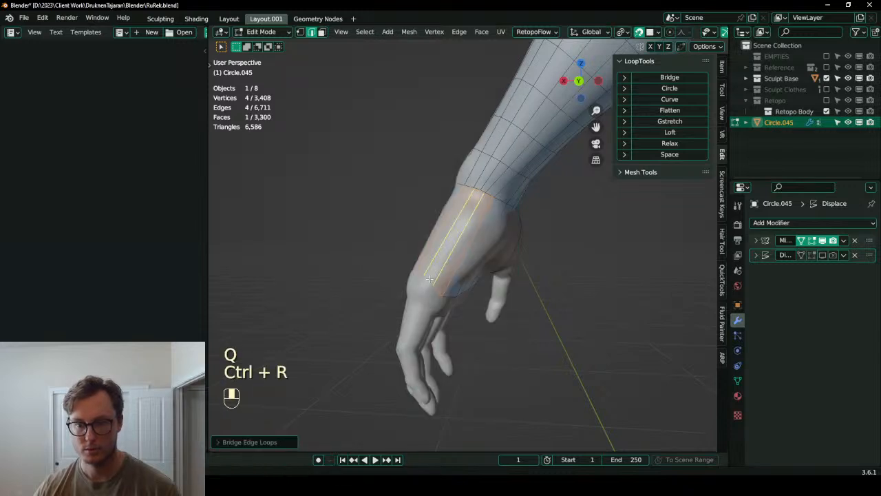
click(430, 279)
key(g)
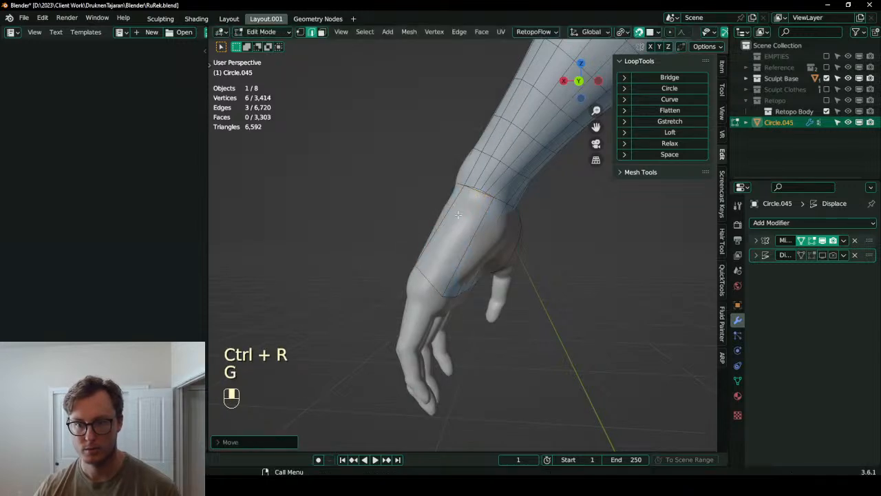
click(479, 186)
- Switch to vertex selection and merge the three upper ends of the new cuts with the matching wrist vertices
scroll(479, 186, up, 2)
click(301, 34)
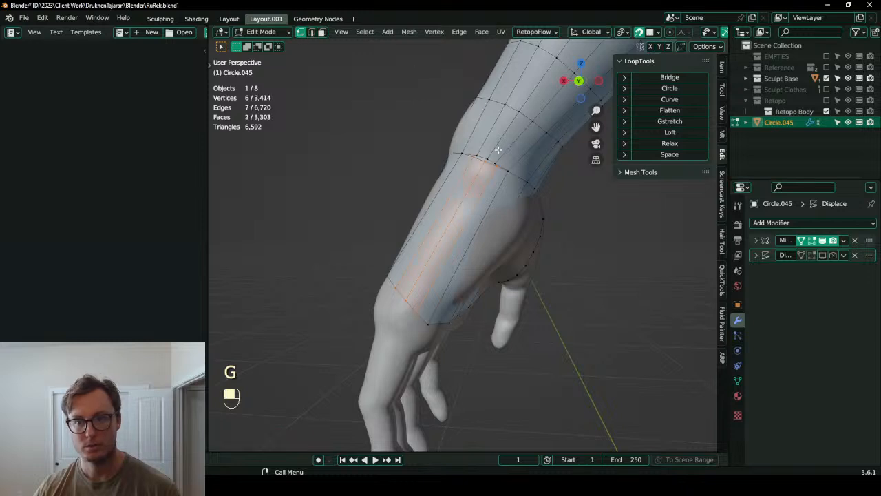
shift+click(510, 177)
key(m)
click(511, 183)
key(shift+r)
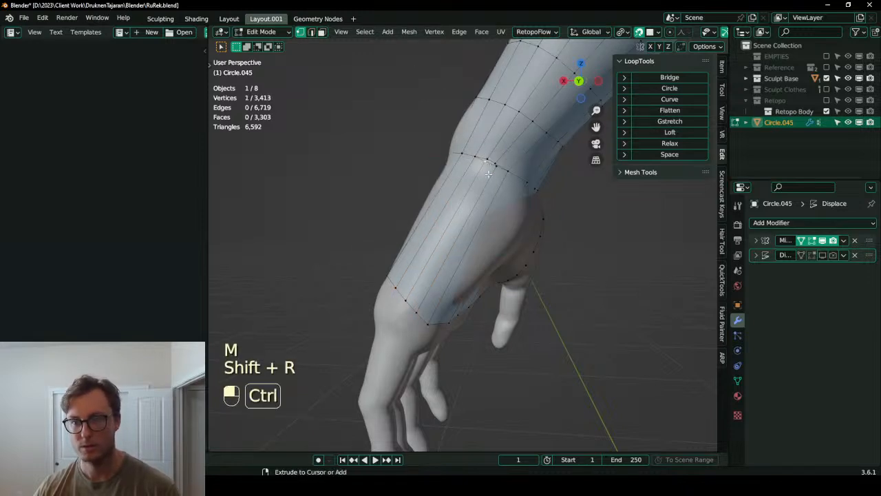
shift+click(497, 161)
key(shift+r)
shift+click(500, 170)
key(shift+r)
middle_drag(500, 170, 487, 65)
- Restart RetopoFlow on the body mesh and dismiss the startup warning
click(545, 32)
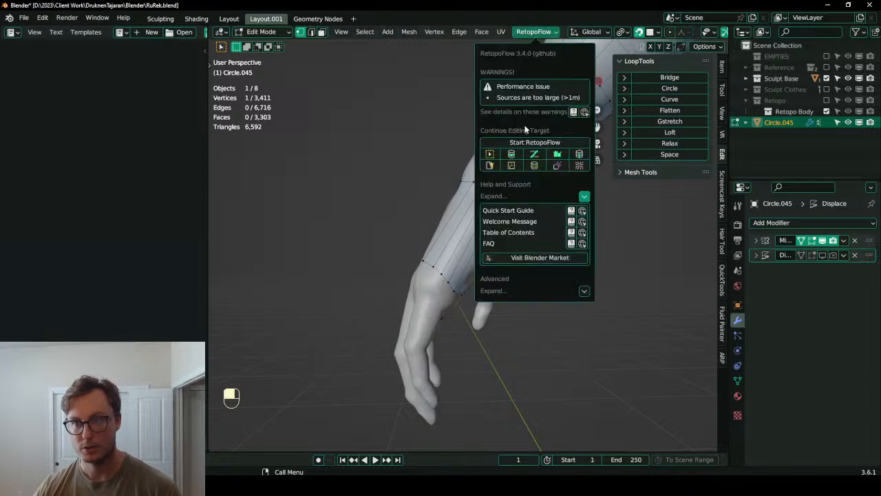
click(535, 142)
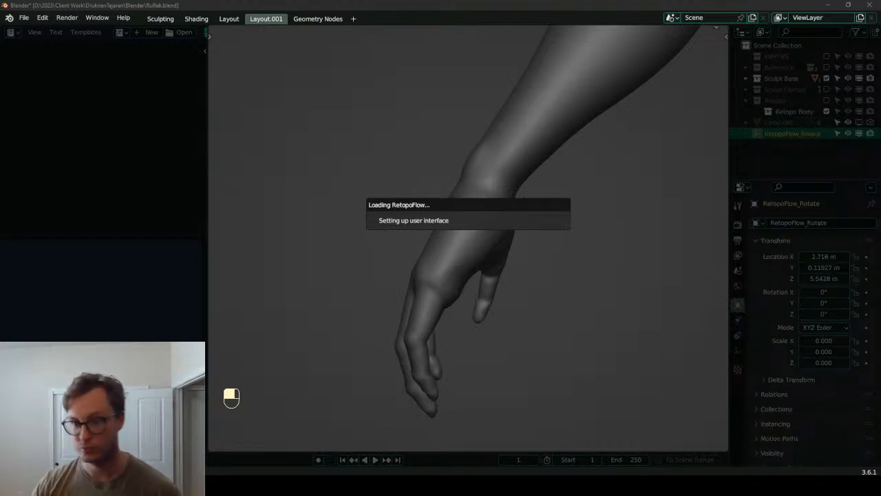
click(536, 106)
- Insert two edge loops across the hand between the wrist and knuckles with the Loops tool
middle_drag(460, 254, 396, 222)
click(279, 207)
mouse_move(502, 266)
middle_down()
mouse_move(489, 242)
mouse_move(569, 270)
mouse_move(647, 252)
mouse_move(502, 261)
mouse_move(518, 263)
mouse_move(549, 242)
mouse_move(504, 263)
middle_up()
ctrl+click(487, 241)
key(ctrl)
ctrl+click(522, 260)
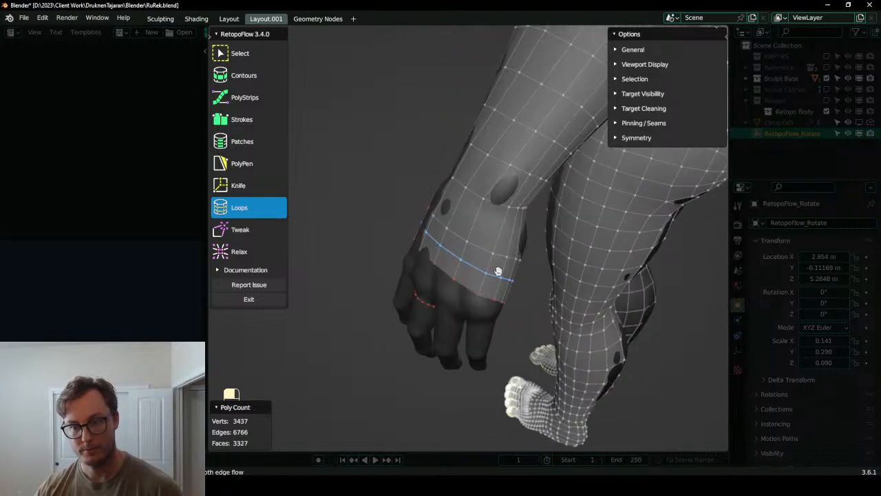
- Try sliding the lower loop toward the knuckles, undo it, and insert a third edge loop nearer the wrist
drag(471, 261, 500, 273)
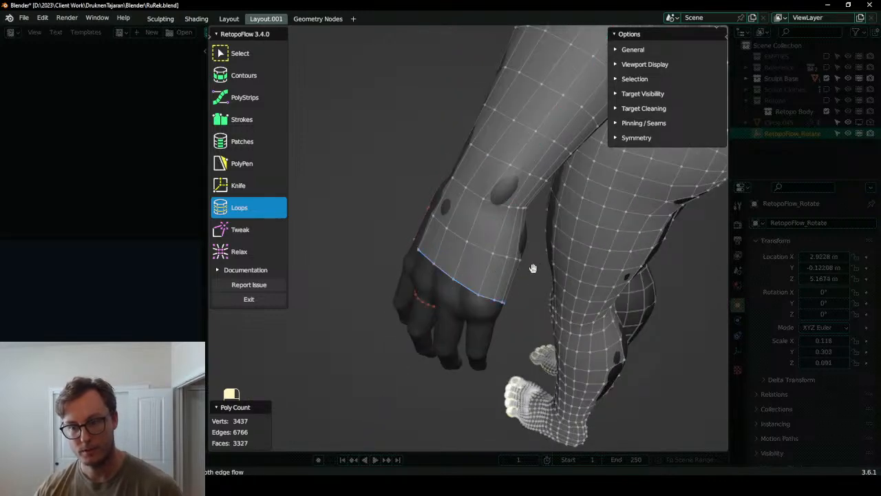
key(ctrl+z)
key(ctrl)
ctrl+click(490, 236)
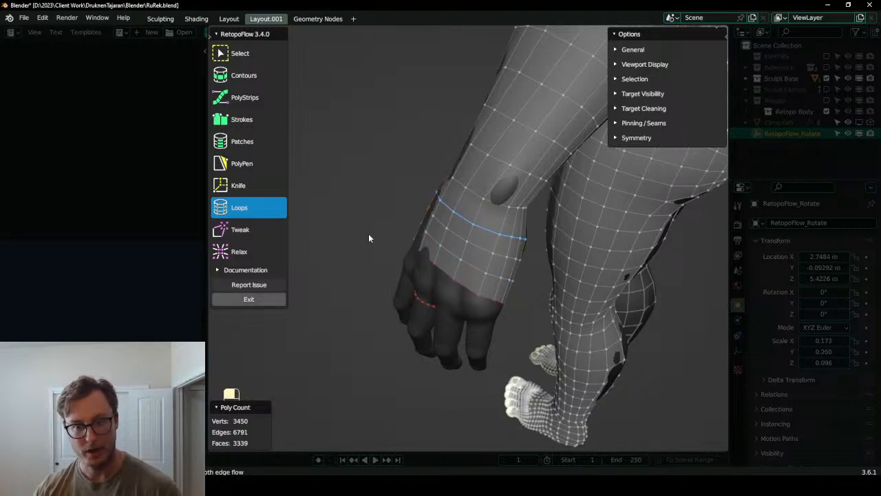
- Exit RetopoFlow and switch to edge selection for work on the thumb side of the hand
middle_drag(365, 238, 518, 190)
scroll(518, 190, up, 3)
middle_drag(456, 228, 481, 230)
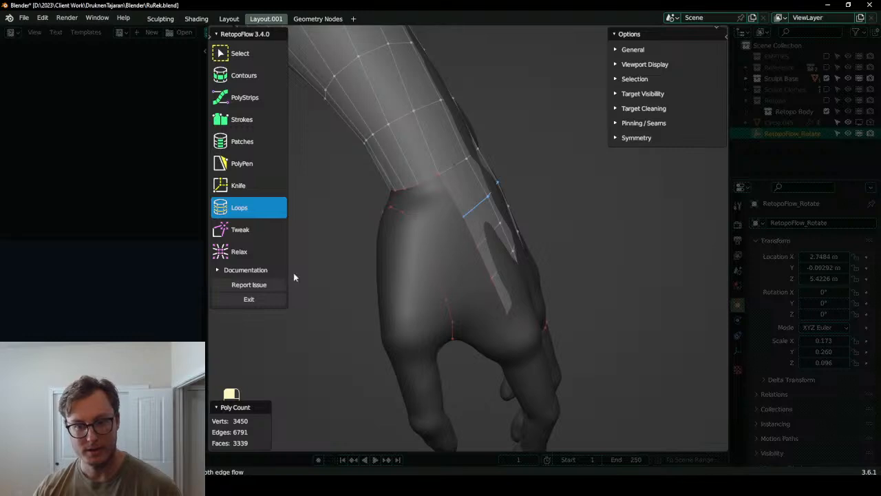
click(235, 303)
middle_drag(462, 283, 471, 239)
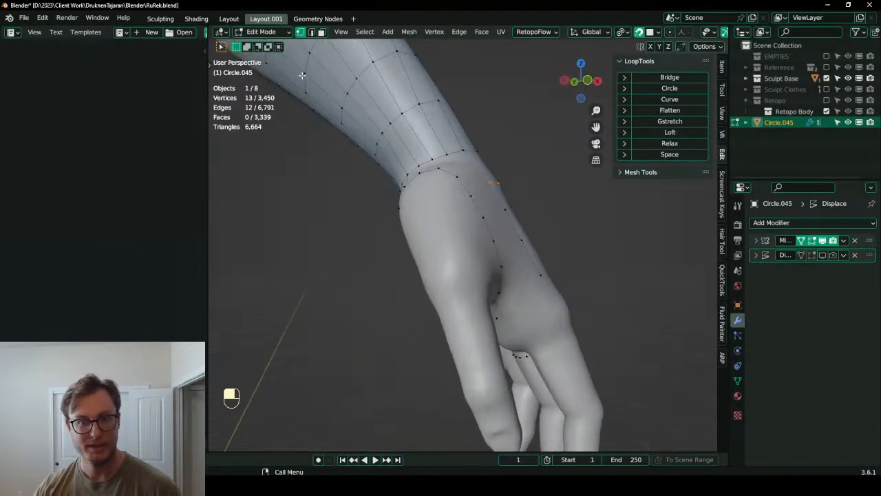
click(312, 33)
- Select the four remaining wrist boundary edges and the four facing thumb-ring edges, and bridge them
middle_drag(407, 165, 522, 217)
click(464, 212)
ctrl+click(475, 219)
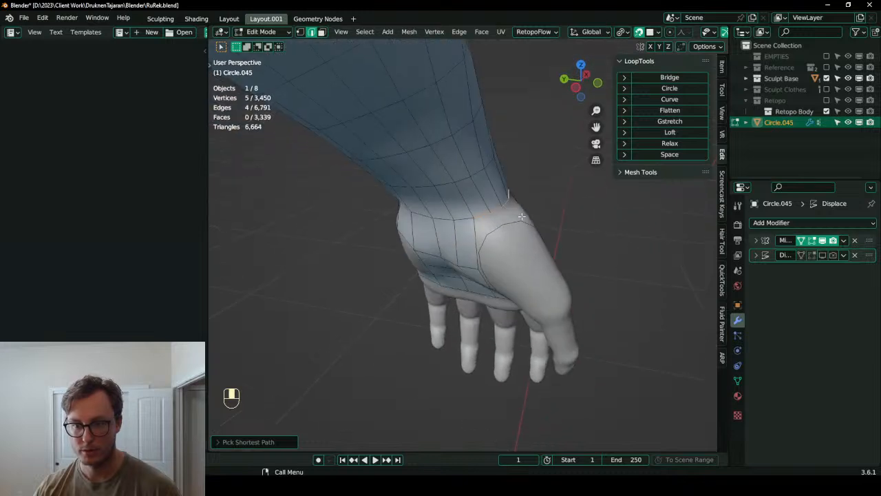
shift+click(488, 240)
key(q)
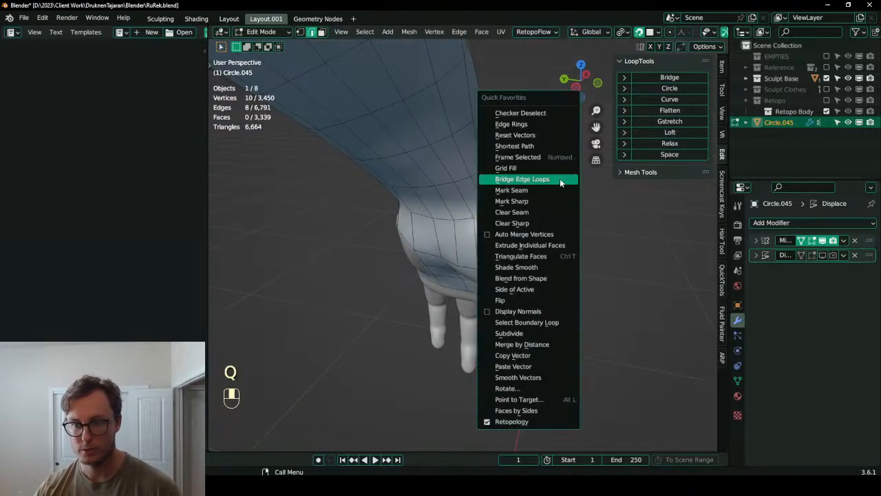
click(560, 178)
- Select the palm's thumb-side boundary edges and the facing thumb-ring edges, and bridge them
middle_drag(560, 178, 534, 205)
click(533, 206)
alt+shift+click(537, 200)
middle_drag(548, 214, 523, 195)
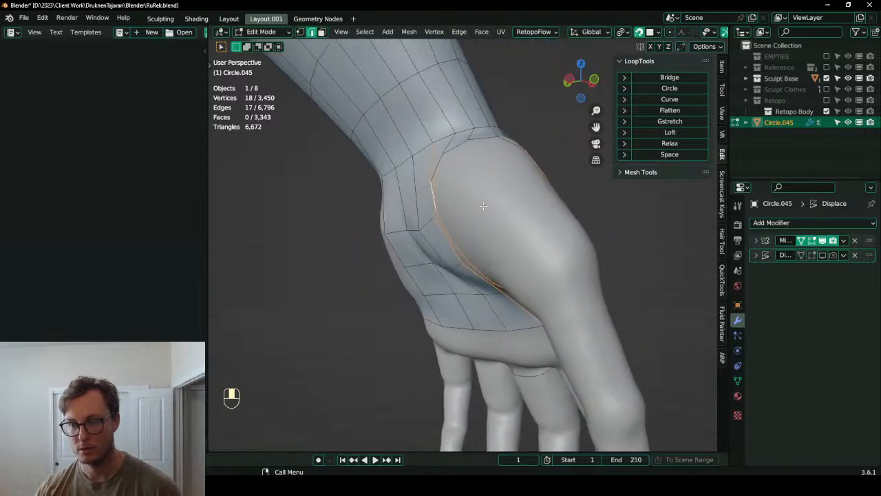
key(z)
key(z)
key(ctrl+z)
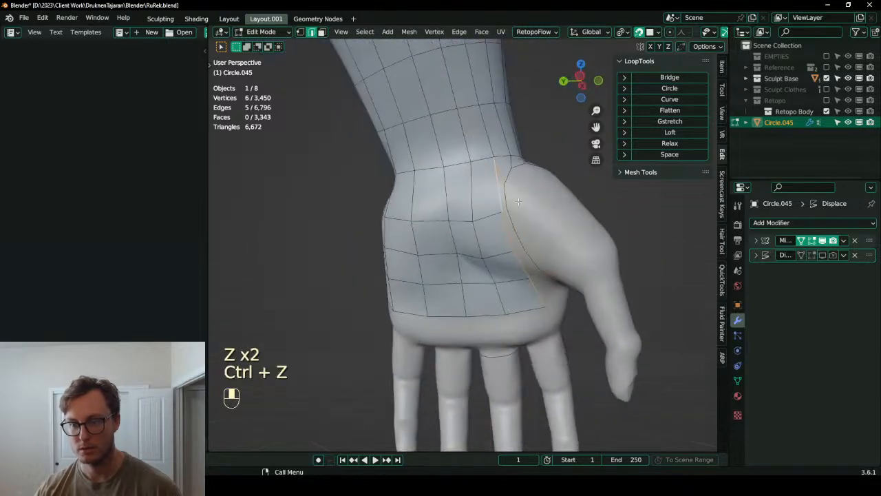
shift+click(538, 268)
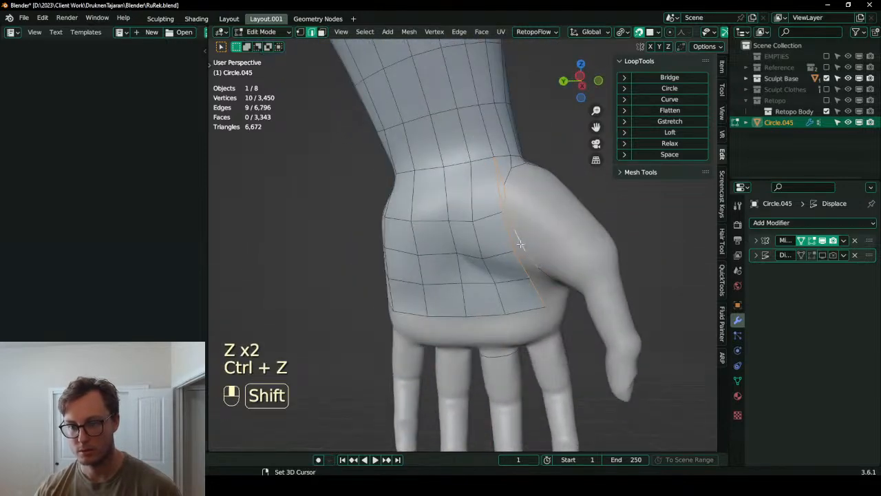
key(q)
click(576, 183)
- Bridge the four thumb-side boundary edges of the back of the hand to the four facing thumb-ring edges
middle_drag(576, 183, 433, 303)
click(423, 193)
ctrl+click(439, 295)
shift+click(376, 226)
middle_drag(377, 226, 435, 237)
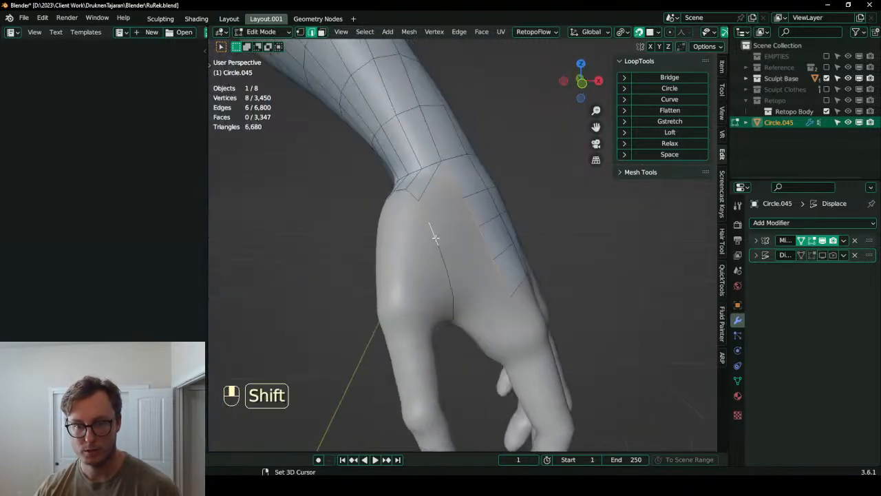
key(q)
click(533, 221)
key(ctrl+z)
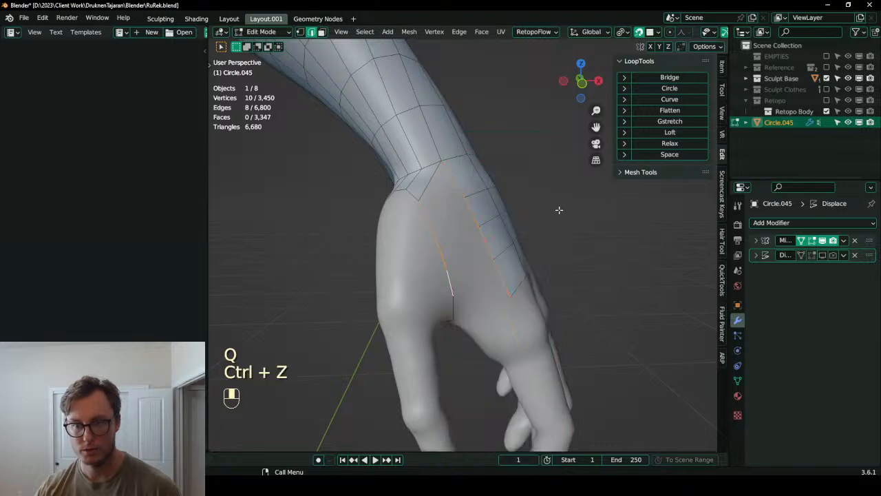
key(q)
click(551, 195)
- Extrude the two open edges at the thumb web toward the index knuckle and recalculate the whole mesh's normals
middle_drag(550, 195, 493, 196)
click(486, 168)
shift+click(508, 155)
key(e)
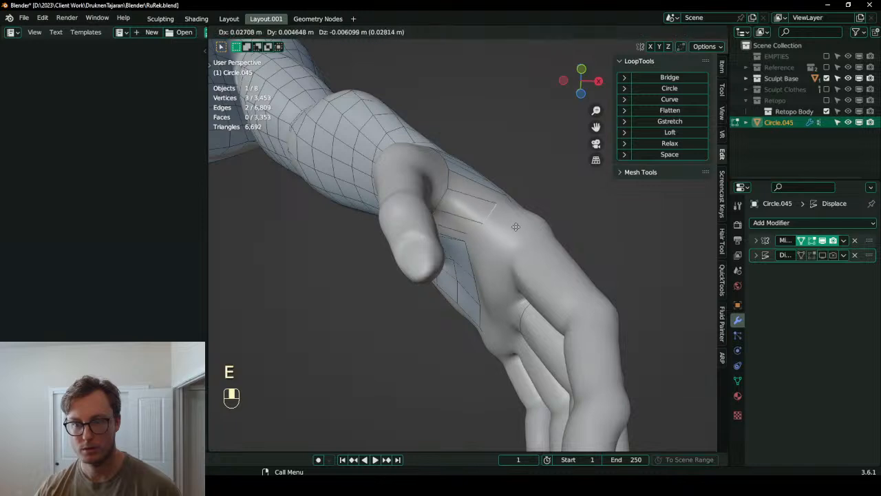
click(523, 221)
key(a)
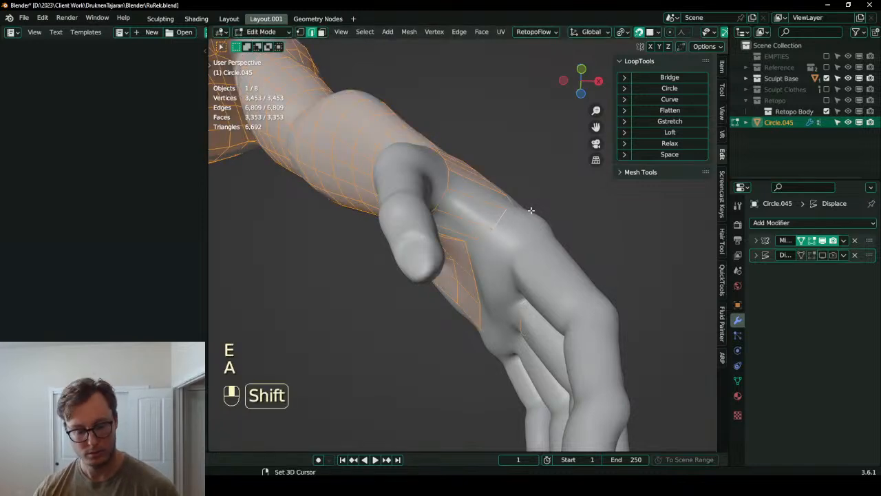
key(shift+n)
- Fill the gaps joining the thumb web strip to the back of the hand and to the palm, and save the file
click(489, 206)
middle_drag(499, 187, 505, 206)
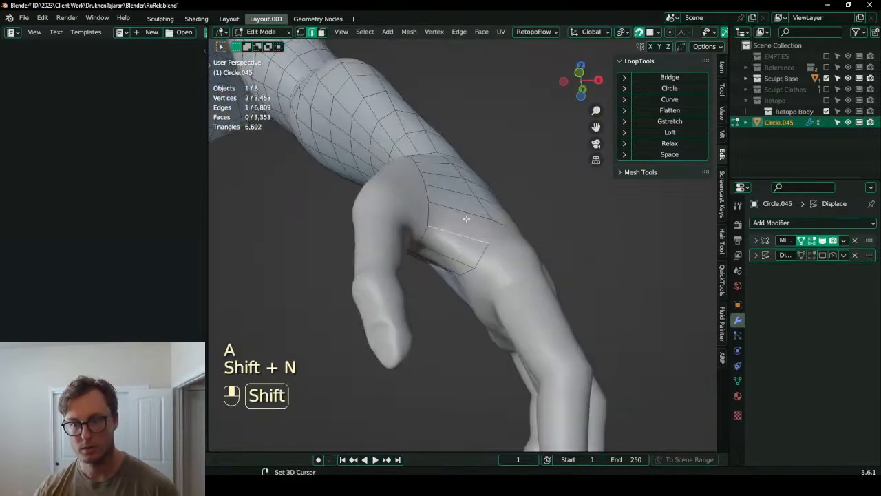
shift+click(466, 216)
key(f)
middle_drag(423, 263, 590, 261)
click(493, 178)
shift+click(486, 192)
key(f)
middle_drag(380, 268, 521, 224)
key(ctrl+s)
- Try extruding, rotating and scaling the thumb opening's boundary loop with snapping turned off
scroll(524, 272, up, 3)
scroll(449, 220, down, 2)
middle_drag(448, 220, 421, 208)
click(409, 225)
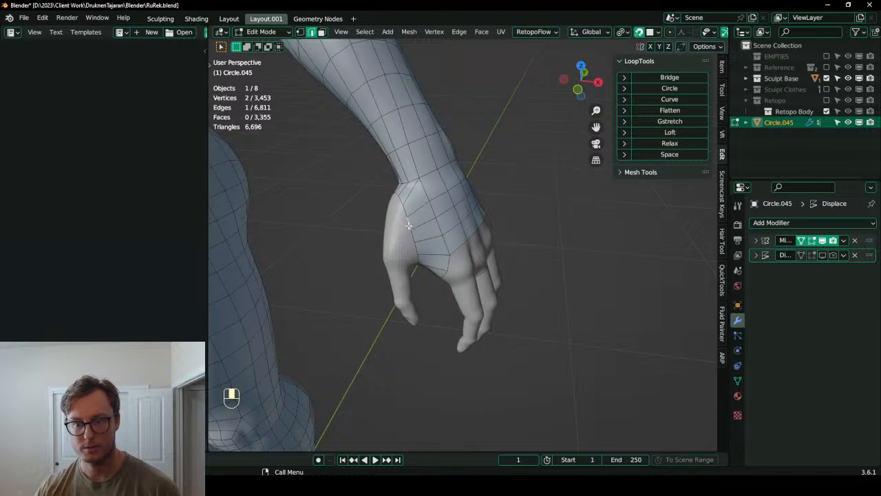
alt+shift+click(410, 225)
middle_drag(409, 225, 468, 212)
scroll(462, 228, up, 3)
shift+middle_drag(455, 241, 432, 235)
key(shift+Tab)
key(e)
key(r)
key(s)
click(504, 217)
key(ctrl+z)
key(ctrl+z)
key(ctrl+z)
middle_drag(501, 220, 485, 236)
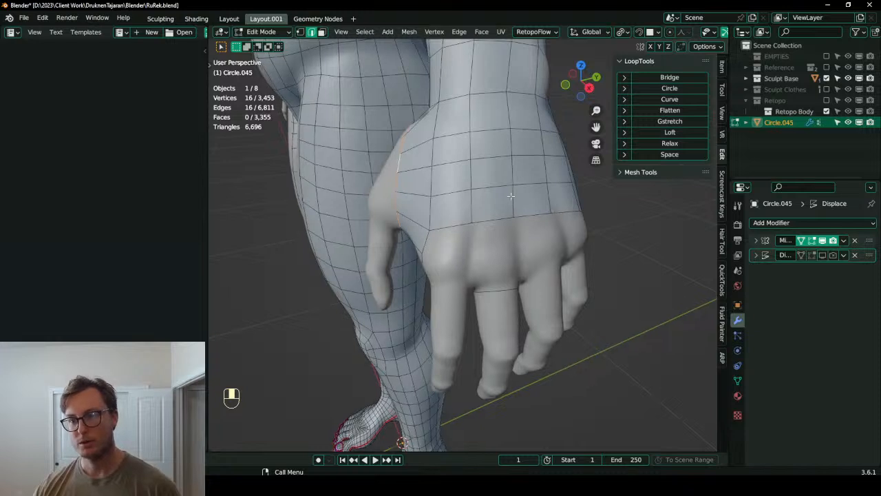
click(565, 196)
middle_drag(566, 206, 550, 202)
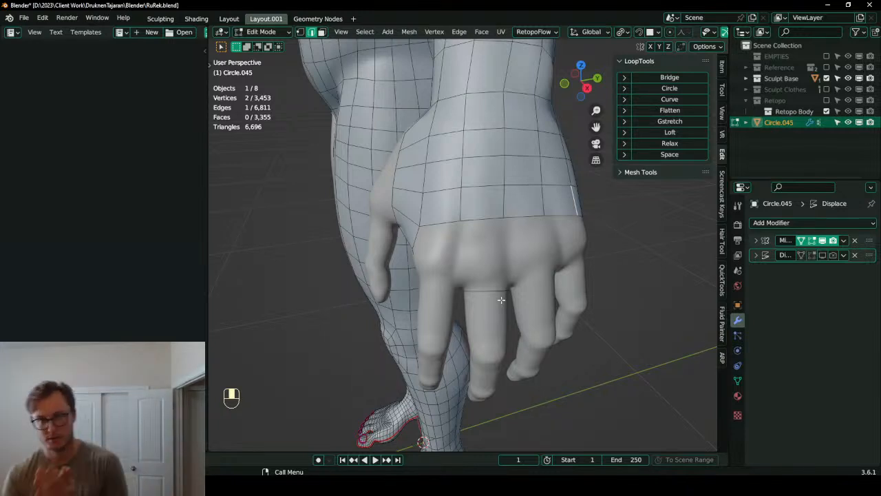
key(k)
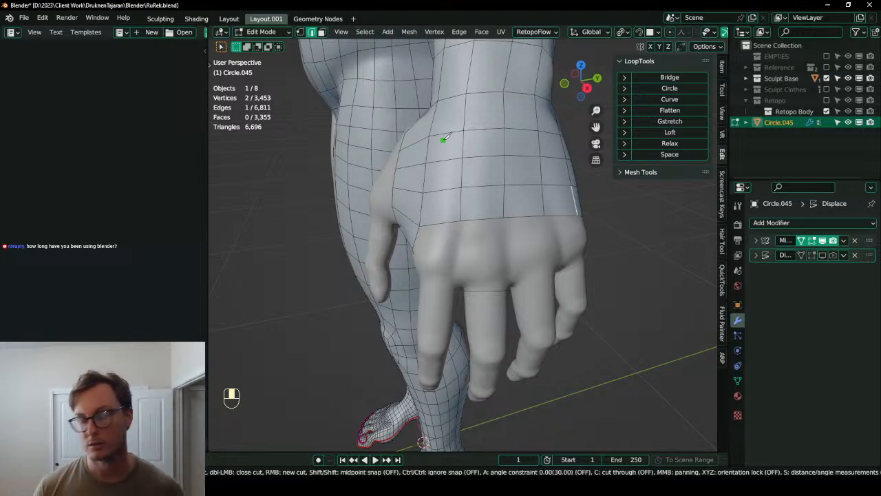
middle_drag(444, 197, 482, 202)
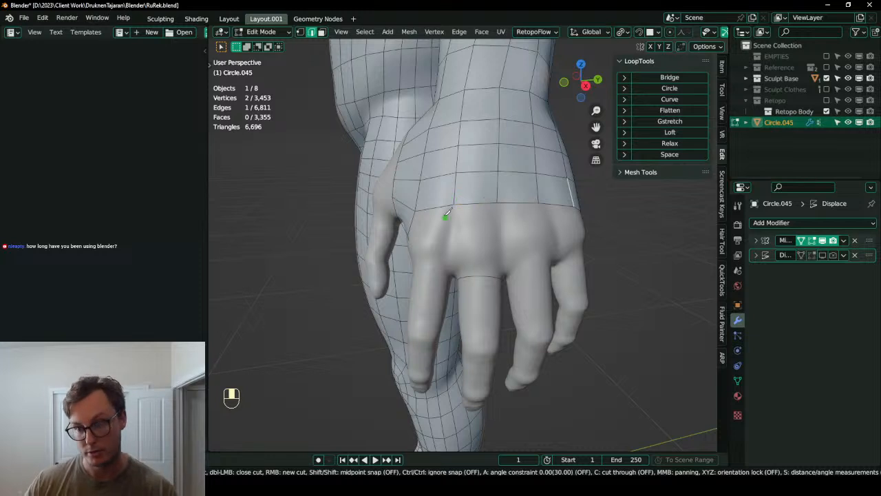
key(Escape)
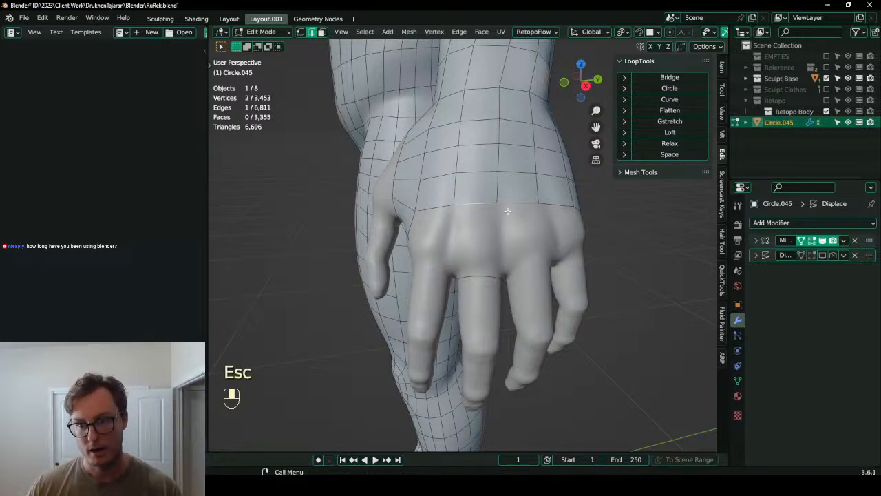
- Extrude the back-of-hand boundary edge behind the middle finger down almost to the finger's edge ring
scroll(504, 210, up, 2)
middle_drag(433, 240, 427, 260)
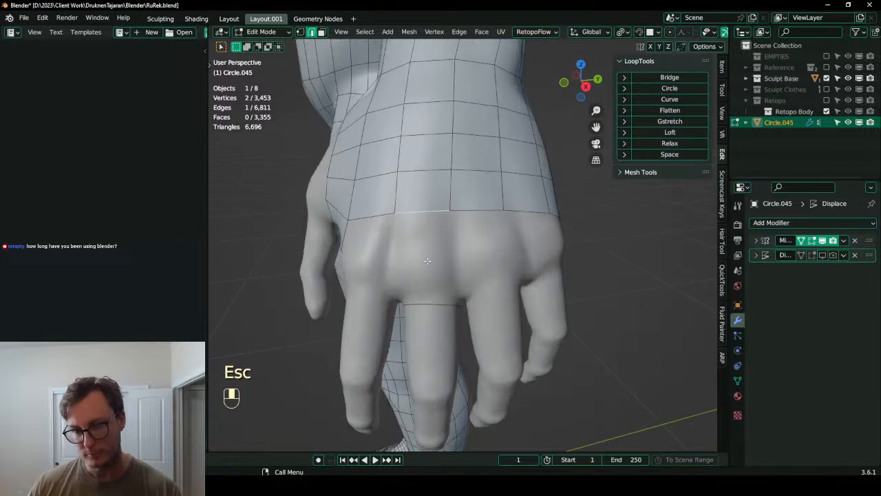
middle_drag(394, 233, 456, 238)
key(e)
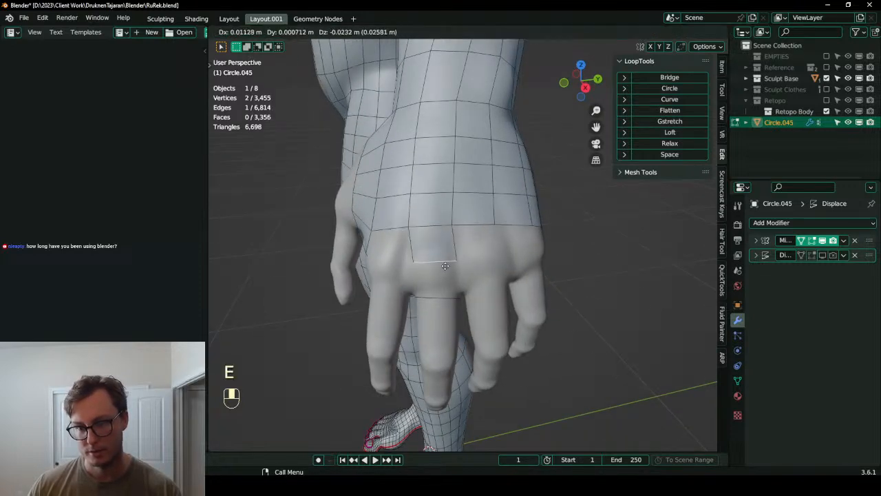
click(445, 290)
middle_drag(445, 290, 441, 280)
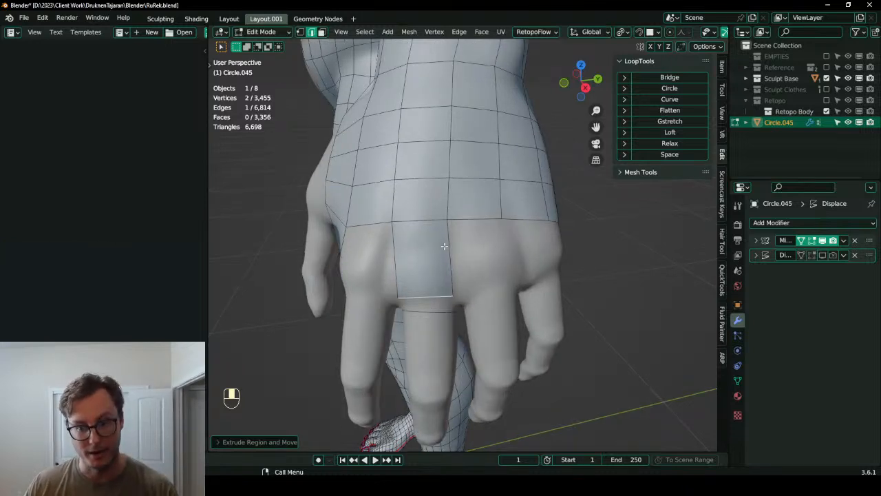
- Insert an edge loop across the middle of the extruded knuckle strip and scale its end edge narrower
key(ctrl+r)
click(448, 259)
click(448, 261)
key(s)
click(449, 271)
- Try merging the narrowed end edge of the knuckle strip into a single vertex
key(m)
click(462, 242)
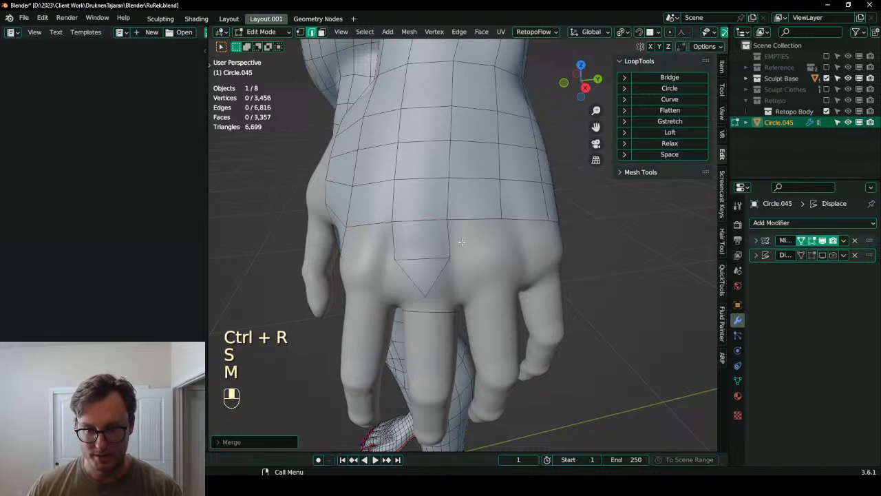
click(300, 33)
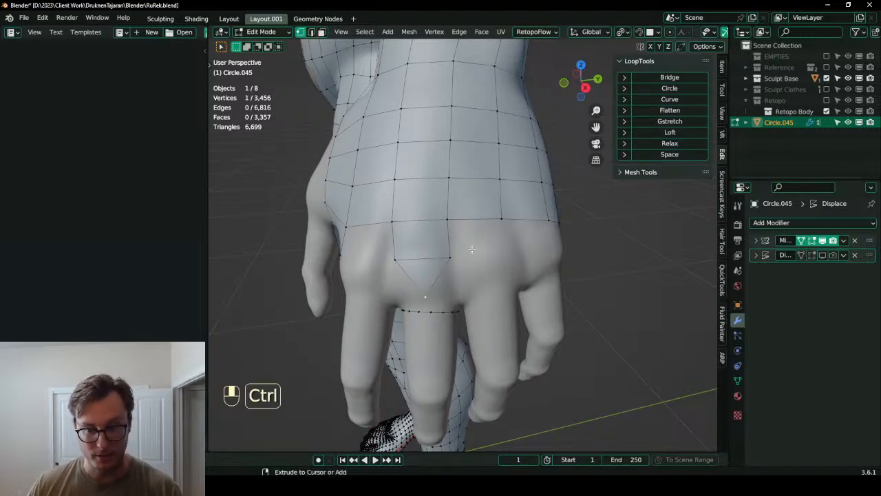
key(ctrl+z)
key(ctrl+z)
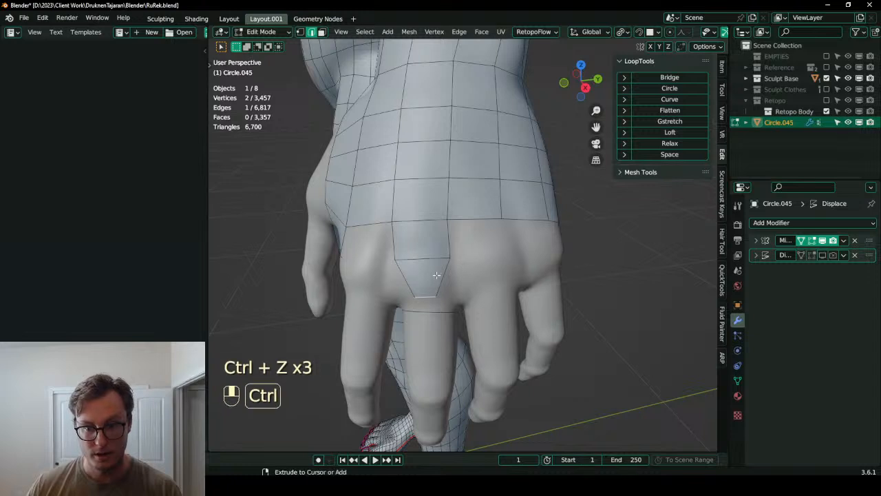
- Insert a second edge loop in the tapered knuckle face, narrow it, and merge the strip's end edge into one vertex
key(ctrl+r)
double_click(448, 265)
key(s)
click(438, 279)
click(430, 296)
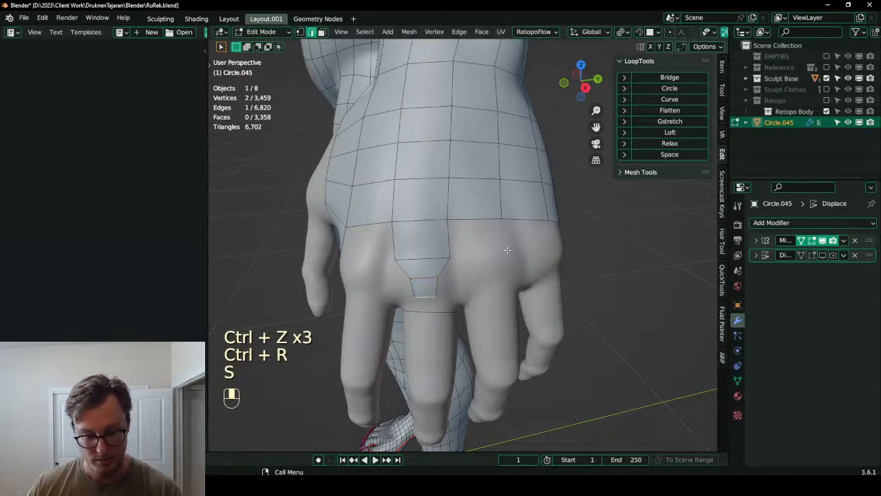
key(m)
click(507, 250)
- Bridge the four edges of the pointed knuckle tip to the facing edges of the middle-finger ring
scroll(434, 269, up, 3)
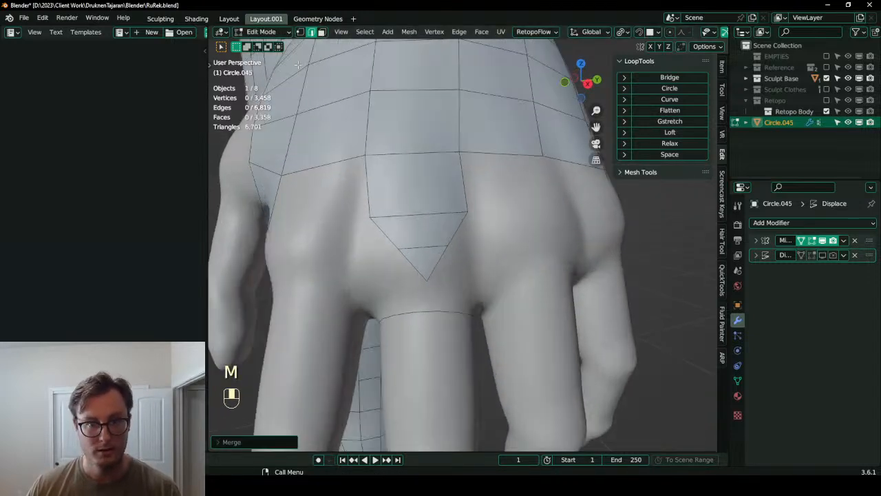
middle_drag(399, 292, 417, 279)
click(422, 277)
shift+click(443, 280)
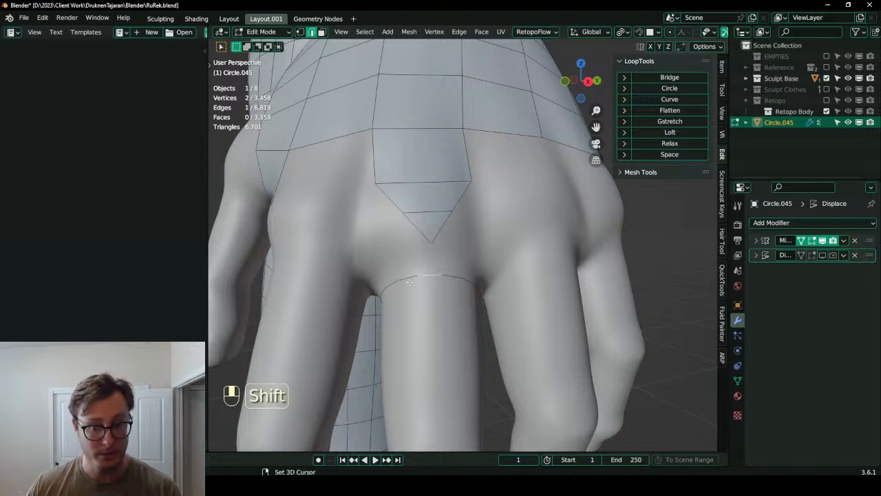
shift+click(394, 201)
shift+click(419, 226)
shift+click(462, 193)
key(q)
click(565, 185)
scroll(474, 239, down, 4)
scroll(473, 244, up, 4)
scroll(473, 243, down, 3)
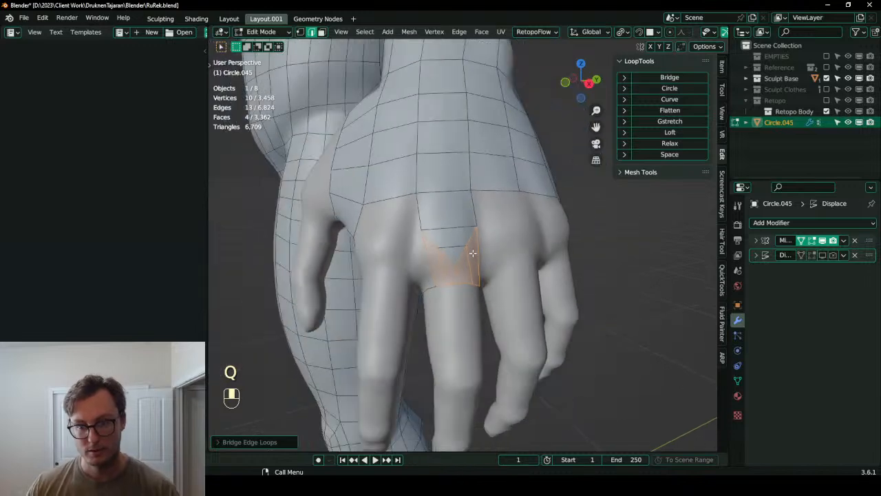
middle_drag(471, 253, 451, 225)
scroll(451, 273, up, 2)
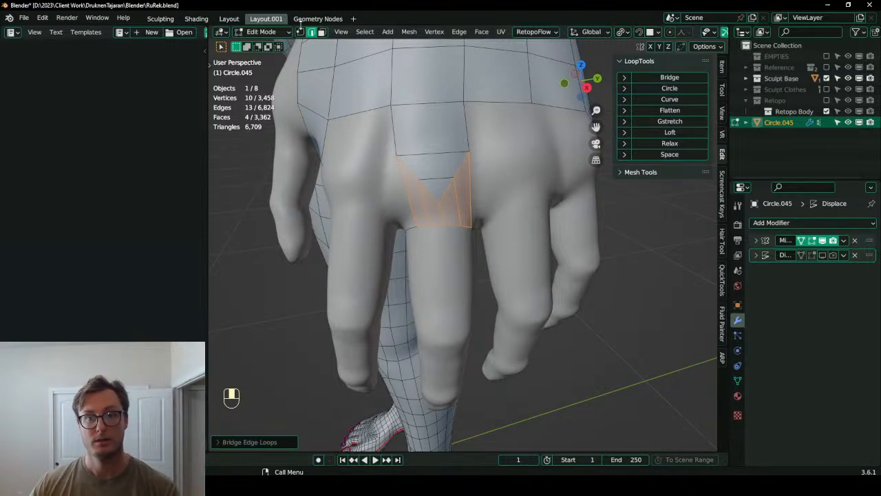
- Select the seven knuckle faces leading to the middle finger, duplicate them and move the copy to the palm side
click(321, 31)
click(421, 206)
ctrl+shift+click(457, 129)
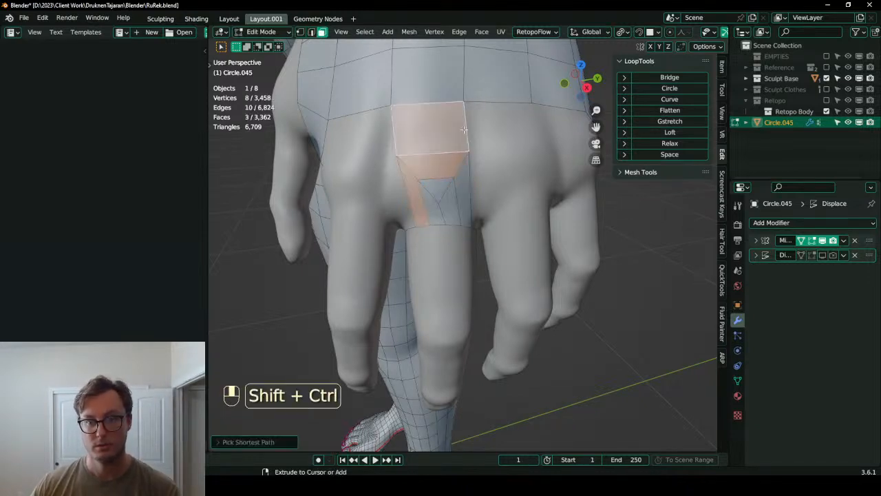
drag(452, 200, 462, 213)
key(b)
shift+middle_drag(463, 213, 444, 248)
middle_drag(445, 248, 505, 232)
key(shift+d)
click(452, 256)
middle_drag(452, 255, 520, 236)
key(g)
click(484, 269)
middle_drag(483, 268, 472, 293)
- Flip the duplicated patch's normals, then scale, rotate and move it with snapping on between the palm edge and middle finger
key(q)
click(484, 344)
scroll(472, 293, up, 1)
key(s)
key(g)
click(482, 268)
key(s)
click(483, 267)
key(shift+Tab)
key(g)
click(487, 268)
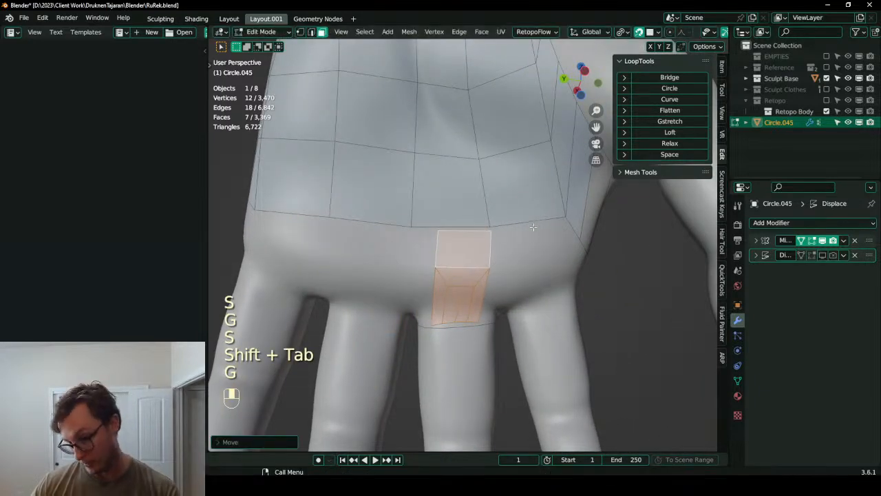
key(r)
click(531, 221)
- Merge the patch's two upper corner vertices onto the matching palm boundary vertices using At Last
click(301, 33)
click(433, 233)
shift+click(489, 241)
key(m)
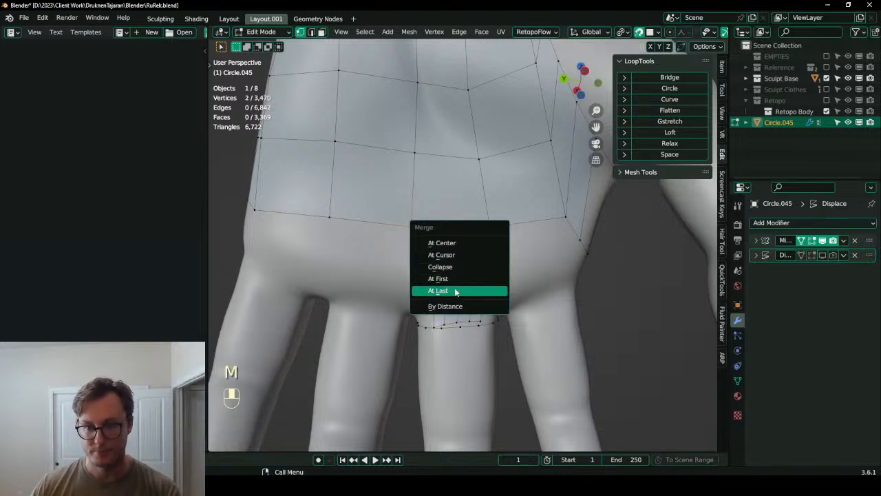
click(458, 290)
key(shift+r)
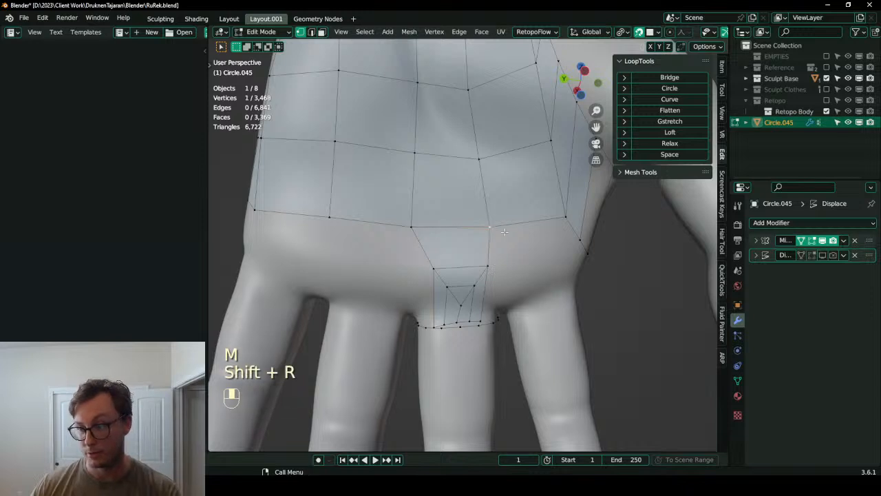
- Bridge the palm patch's lower vertices to the facing middle-finger ring vertices with Merge enabled, and save the file
middle_drag(489, 228, 460, 254)
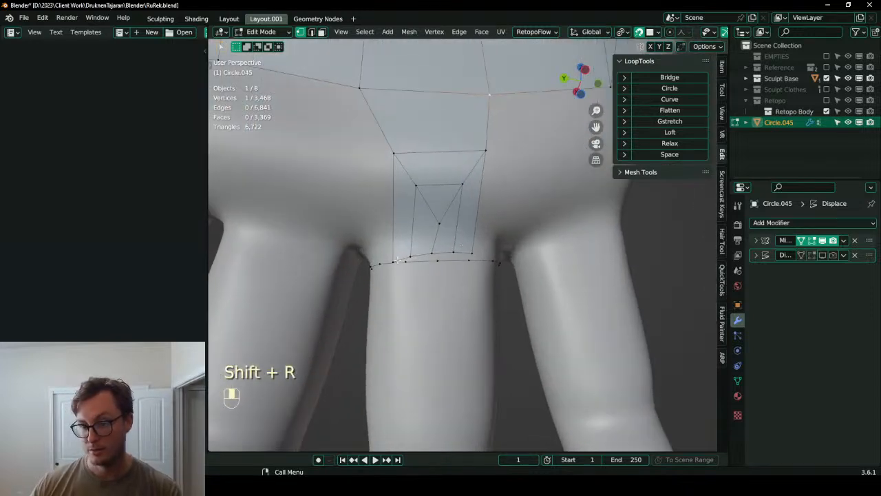
ctrl+click(461, 251)
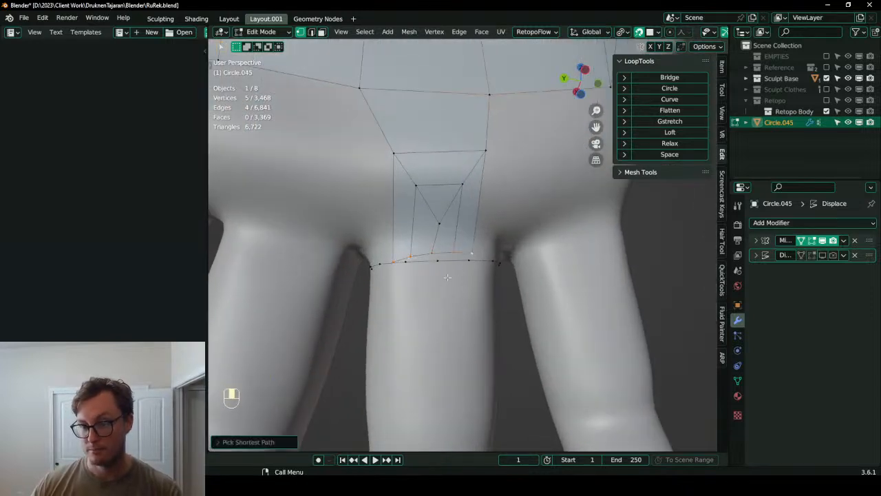
shift+click(382, 267)
ctrl+click(488, 264)
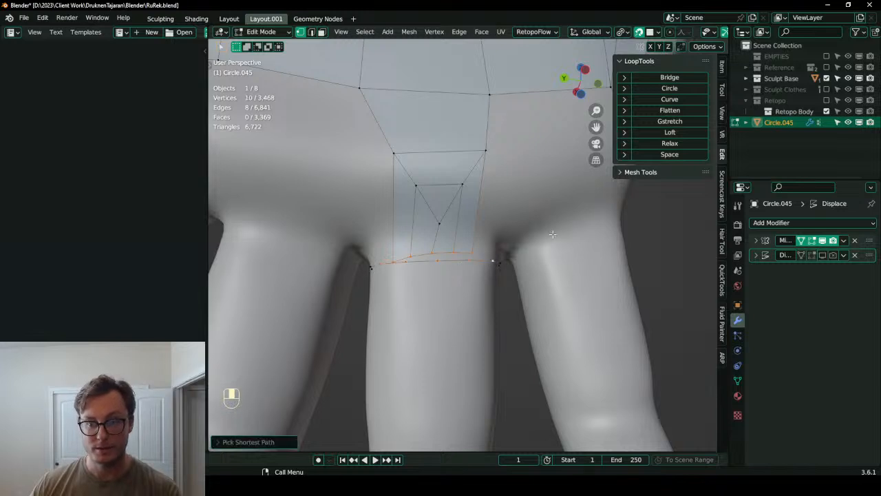
key(q)
click(533, 106)
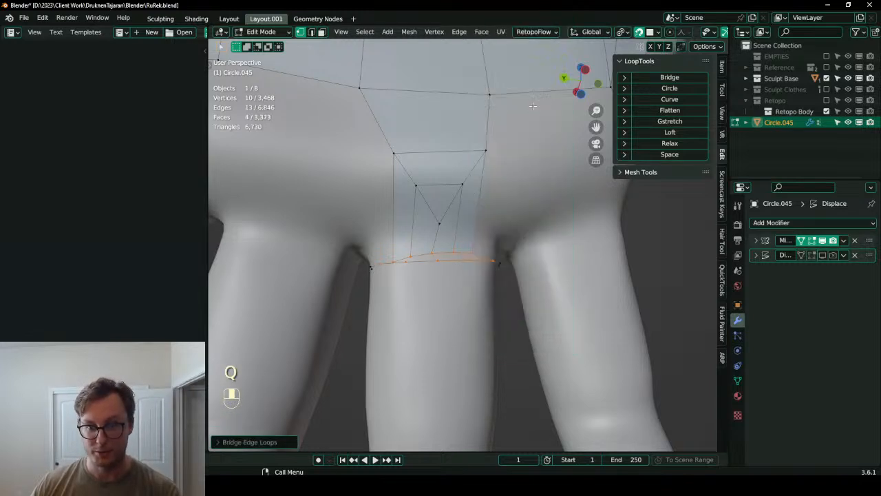
click(246, 443)
click(278, 355)
mouse_move(482, 248)
middle_down()
mouse_move(462, 252)
mouse_move(422, 204)
mouse_move(472, 207)
mouse_move(476, 235)
middle_up()
scroll(471, 206, down, 1)
key(ctrl+s)
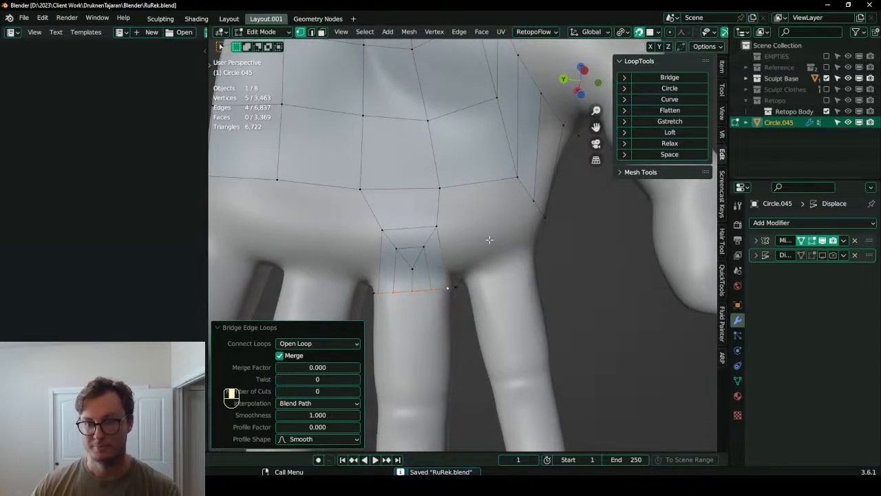
middle_drag(478, 245, 492, 259)
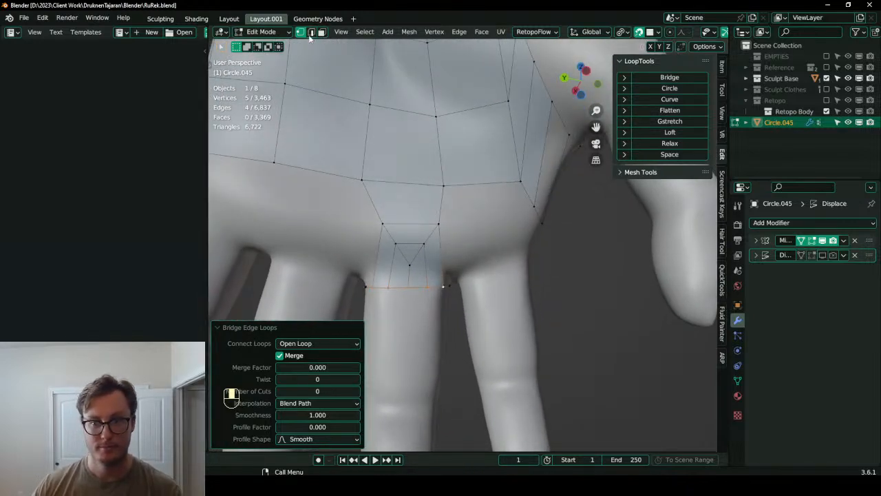
- Duplicate the seven faces of the palm-side middle-finger patch, scale the copy to about 0.785 and place it at the index finger's base
click(322, 32)
click(404, 209)
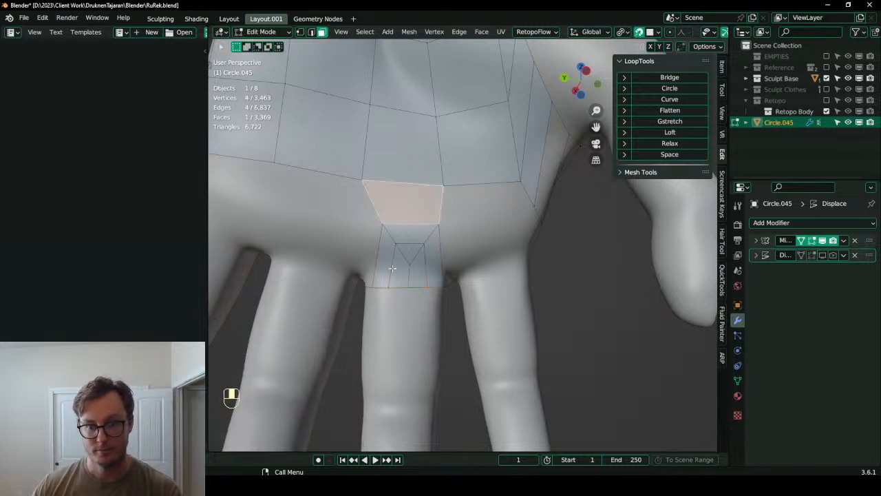
key(b)
drag(379, 222, 424, 279)
key(b)
drag(417, 228, 447, 289)
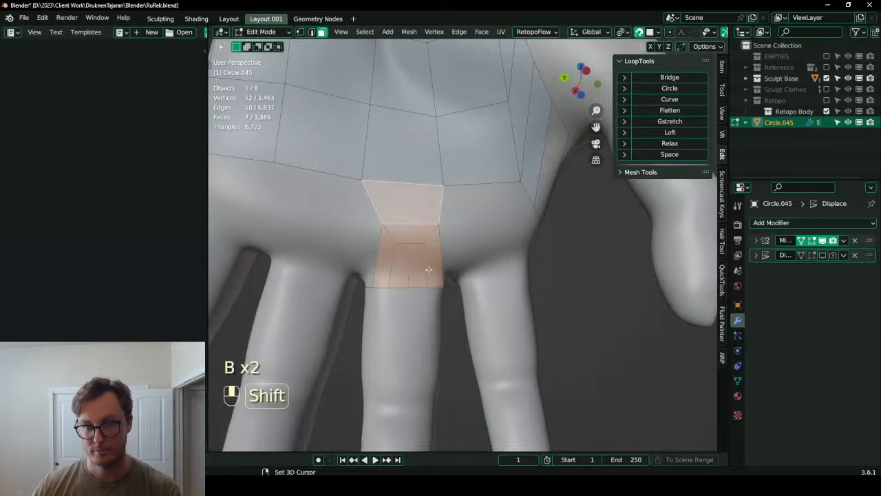
key(shift+d)
click(545, 256)
key(s)
click(559, 241)
key(g)
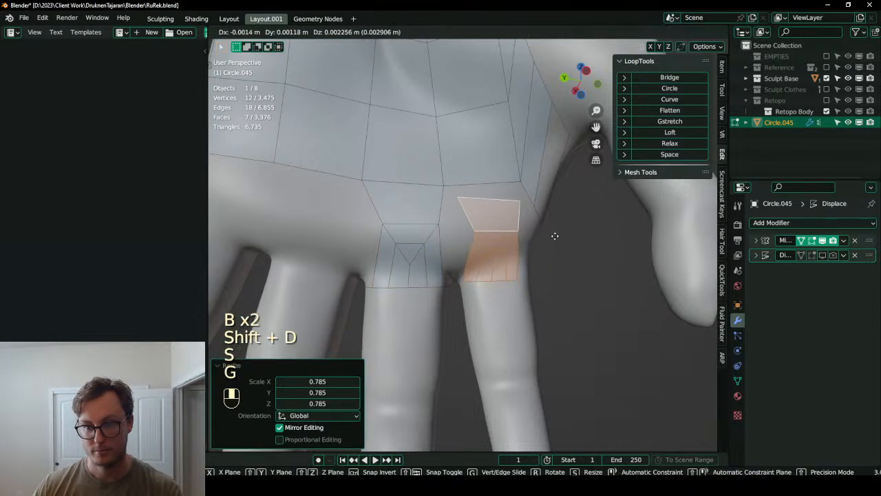
click(548, 236)
- Duplicate the palm patch onto the bases of the ring and little fingers, rotating the little-finger copy to follow the finger
shift+middle_drag(496, 255, 554, 261)
scroll(553, 259, down, 1)
key(shift+d)
click(395, 254)
key(shift+d)
click(329, 244)
key(r)
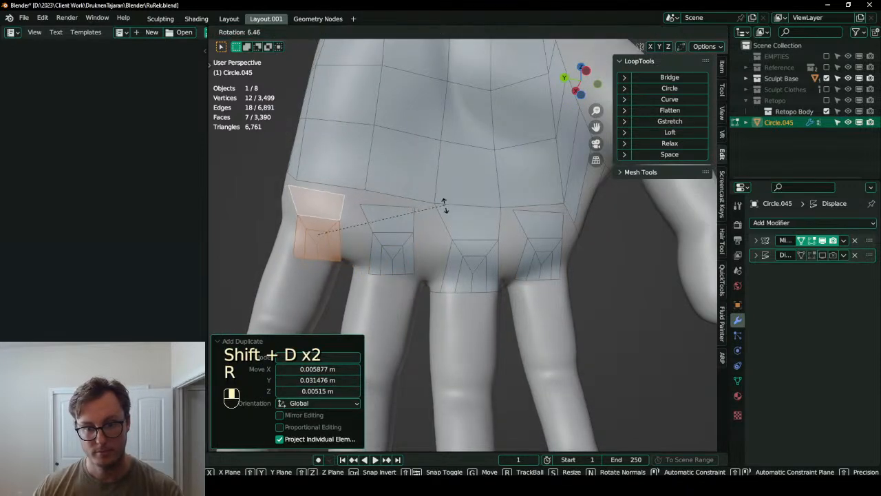
click(448, 232)
shift+middle_drag(375, 241, 377, 239)
key(g)
click(378, 241)
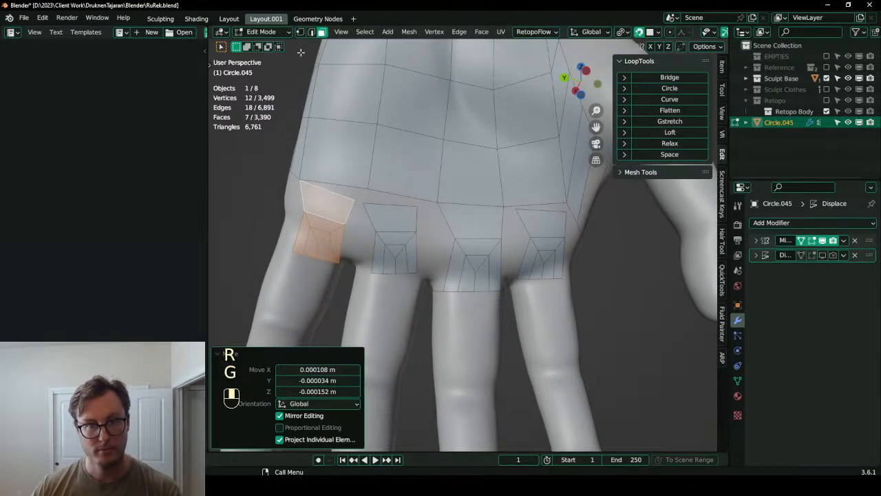
- Merge the little-finger palm patch's two upper corner vertices onto the matching palm boundary vertices
click(300, 32)
click(304, 190)
shift+click(305, 190)
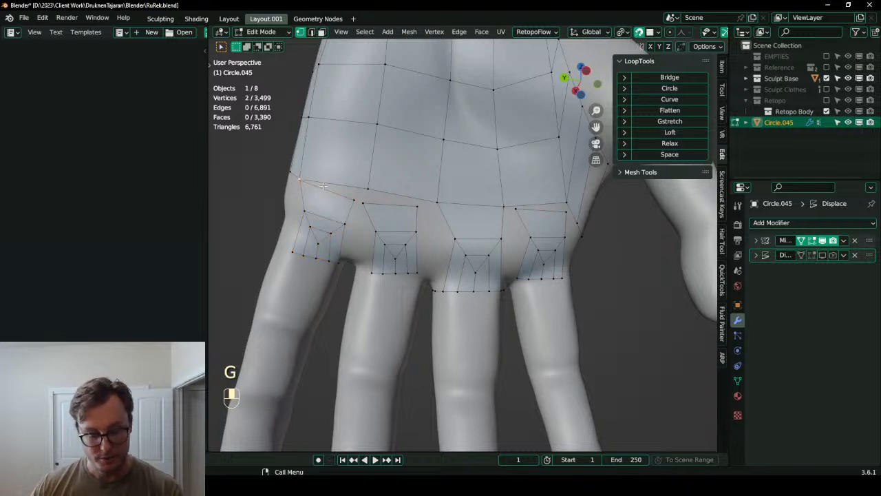
key(m)
click(325, 189)
key(shift+r)
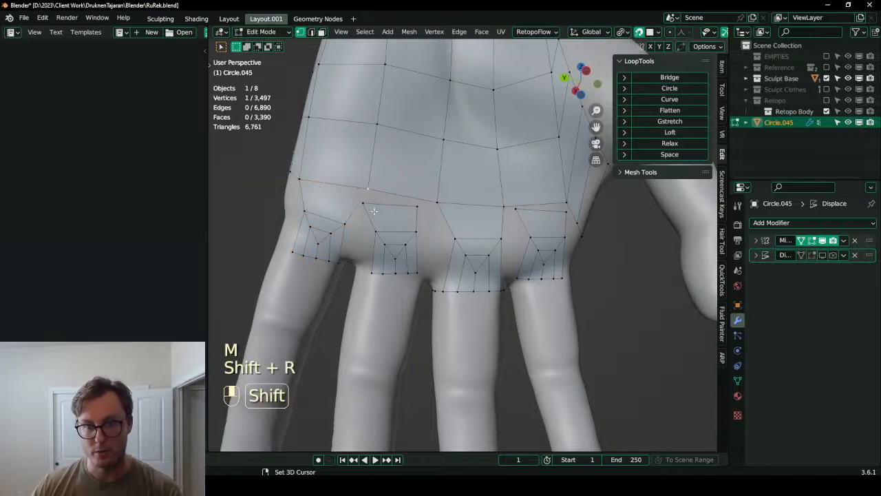
- Merge the ring-finger palm patch's two upper corner vertices onto the neighbouring palm boundary vertices
click(362, 207)
shift+click(366, 196)
key(shift+r)
click(415, 210)
shift+click(442, 201)
key(shift+r)
click(417, 234)
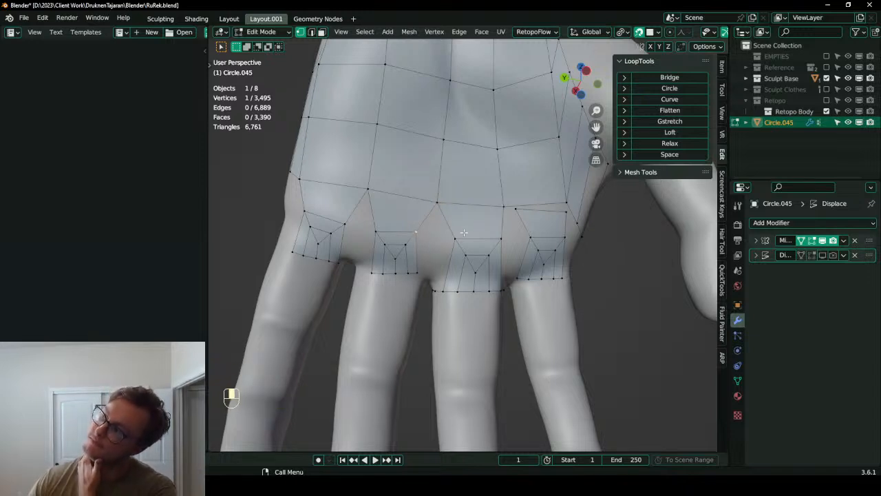
- Merge the index-finger palm patch's two upper corner vertices onto the facing palm boundary vertices
shift+click(518, 208)
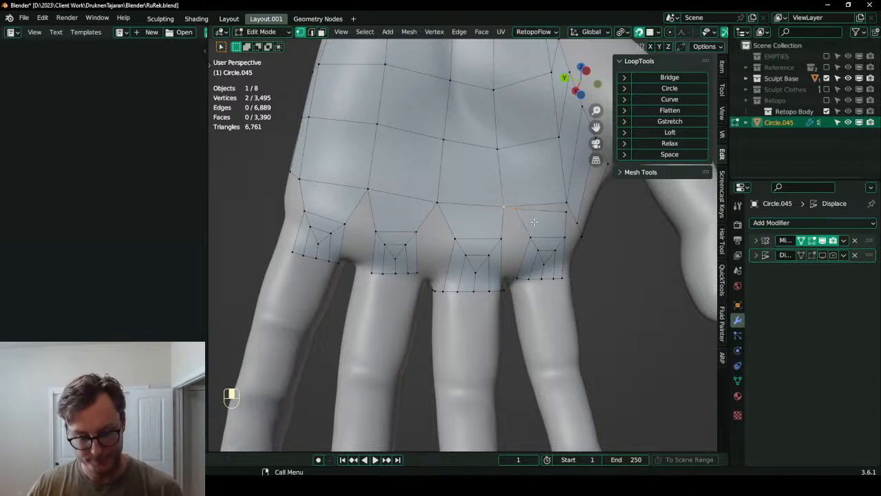
key(m)
click(536, 221)
key(shift+r)
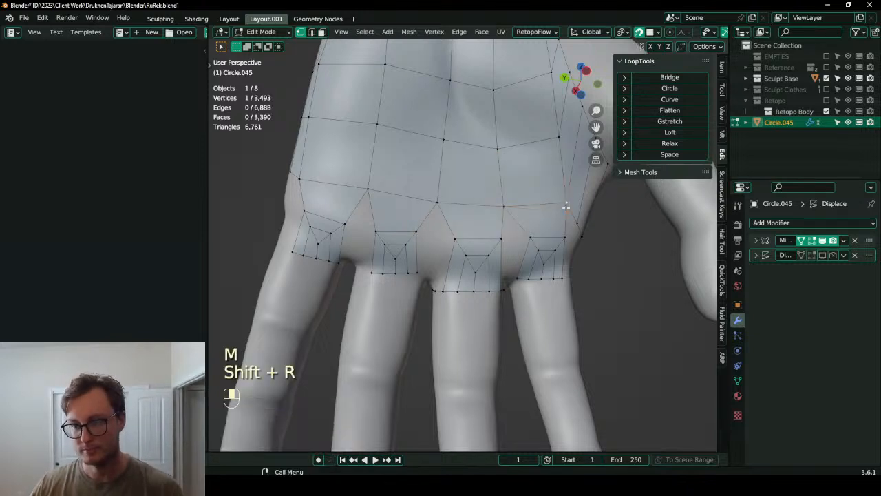
- Select the seven faces of the middle-finger knuckle patch on the back of the hand and duplicate them toward the index finger
middle_drag(566, 206, 518, 227)
middle_drag(484, 256, 444, 312)
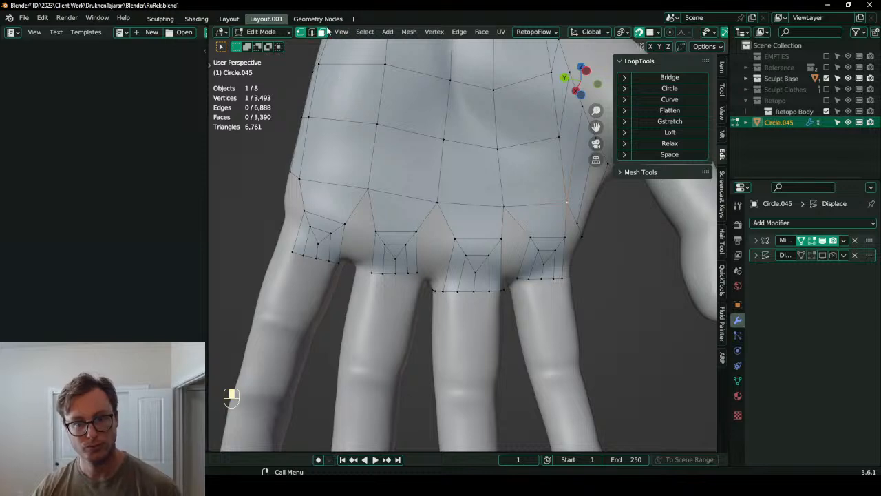
click(306, 230)
key(b)
drag(327, 203, 323, 247)
key(b)
middle_drag(339, 238, 382, 269)
click(382, 270)
key(b)
drag(377, 232, 405, 301)
middle_drag(405, 301, 492, 277)
key(shift+d)
click(449, 281)
- Move and rotate the duplicated knuckle patch over the index finger's base and scale it to about 0.812
middle_drag(534, 207, 559, 238)
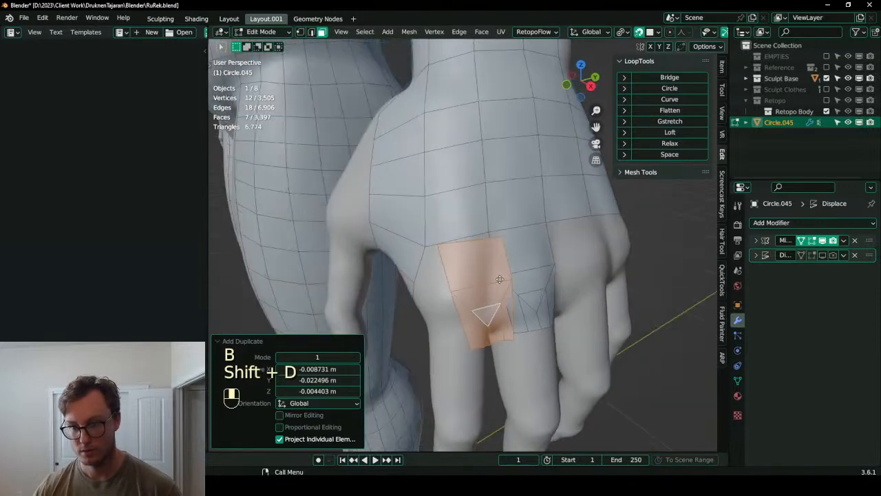
key(g)
click(537, 252)
key(r)
click(543, 267)
key(s)
click(510, 276)
key(g)
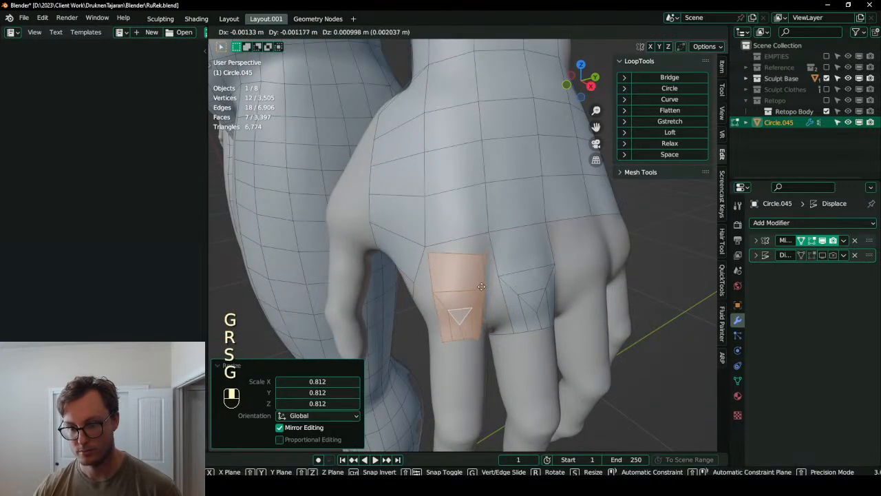
click(485, 283)
- Duplicate the index knuckle patch onto the ring finger's base, then rotate, enlarge and position the copy there
middle_drag(526, 285, 513, 259)
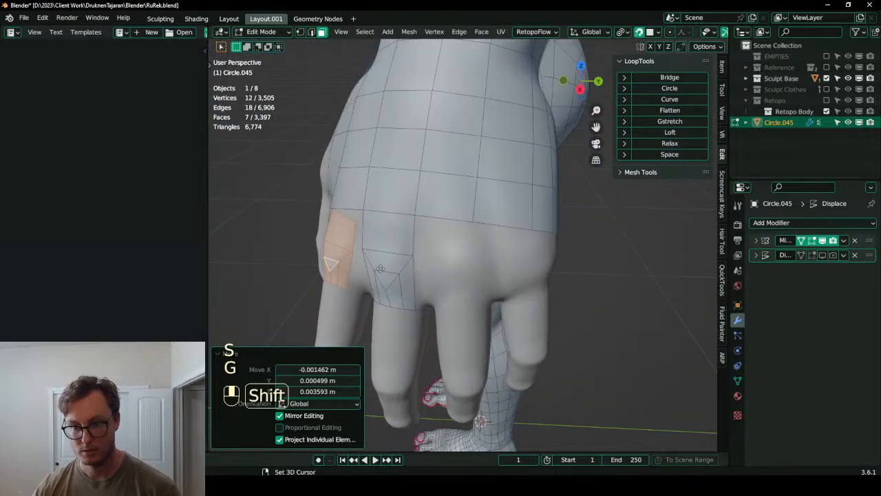
key(shift+d)
key(r)
click(524, 245)
key(g)
click(540, 233)
key(s)
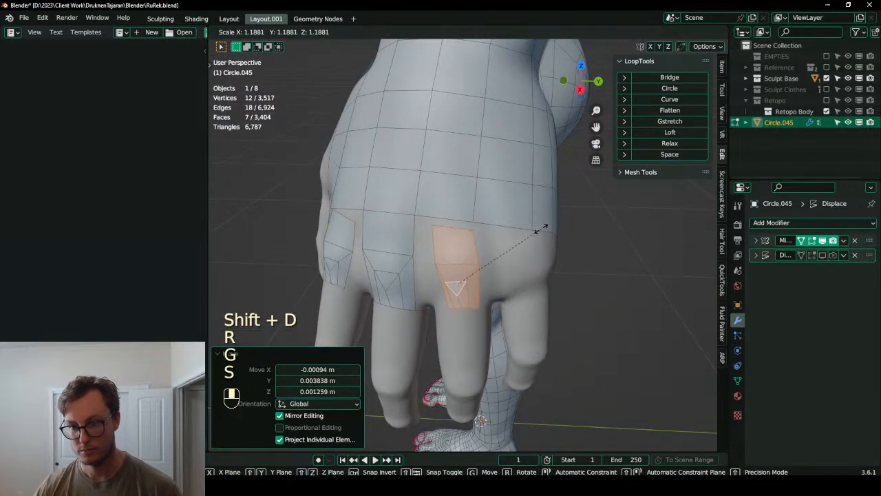
click(541, 232)
key(g)
click(530, 256)
key(shift+d)
click(530, 256)
middle_drag(531, 255, 409, 246)
key(s)
click(466, 240)
key(ctrl+z)
key(ctrl+z)
- Duplicate the ring-finger knuckle patch onto the little finger's base, scale and position the copy, and switch to vertex selection
key(shift+d)
click(421, 243)
key(s)
click(474, 248)
key(g)
click(438, 239)
middle_drag(438, 239, 413, 220)
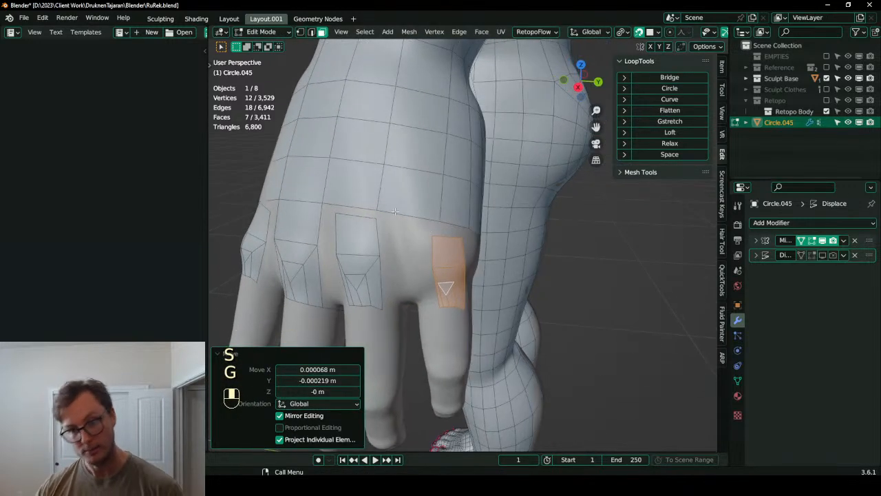
click(300, 32)
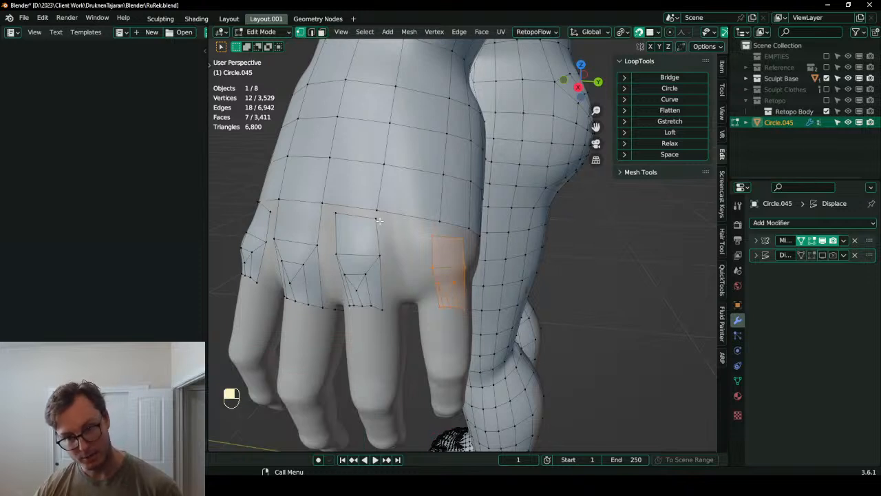
- Merge the upper corner vertices of the ring and little finger patches into the hand's lower boundary vertices using At Last
click(329, 219)
key(m)
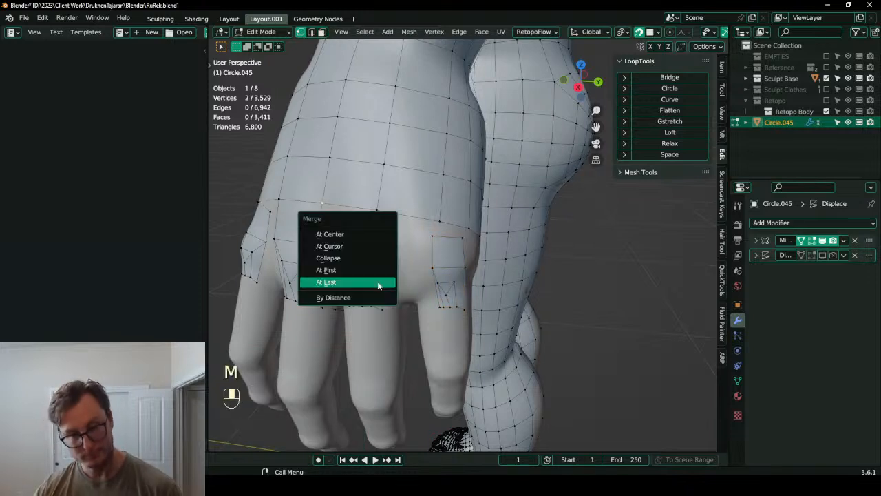
click(379, 286)
key(shift+r)
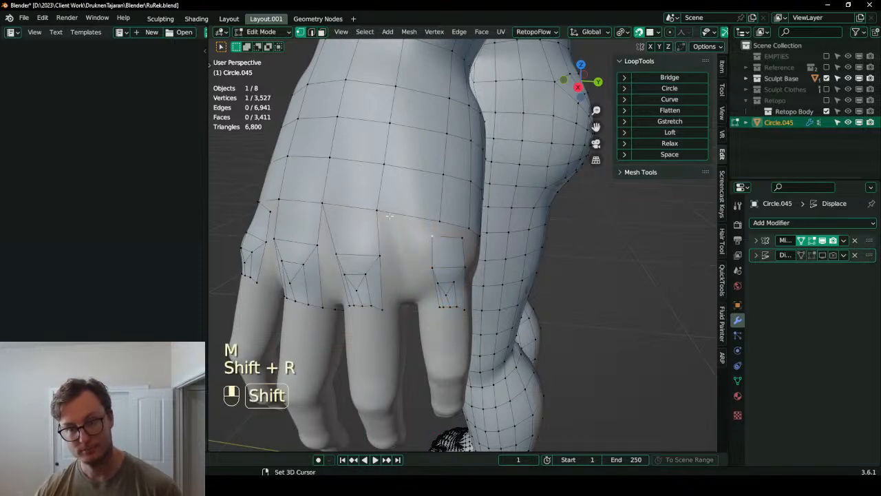
key(shift+r)
key(shift+r)
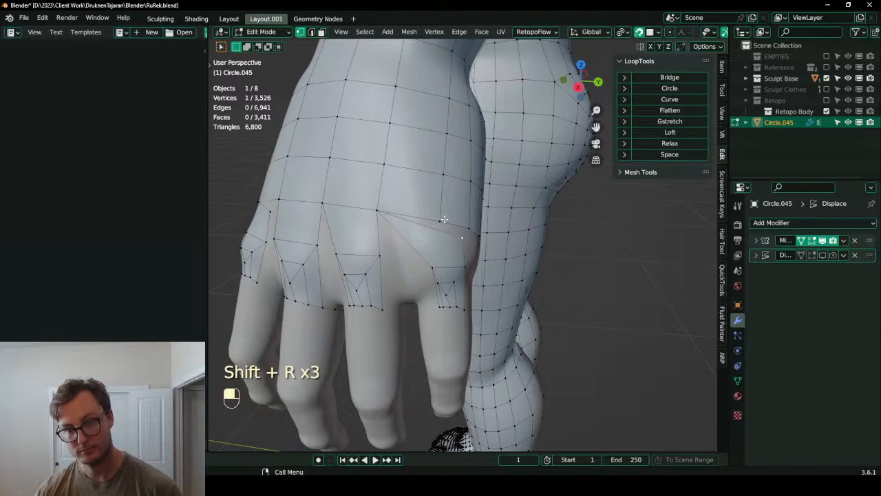
key(shift+r)
- Merge the index finger patch's upper corner vertices into the hand's boundary and save the file
middle_drag(449, 222, 377, 268)
shift+click(365, 245)
key(shift+r)
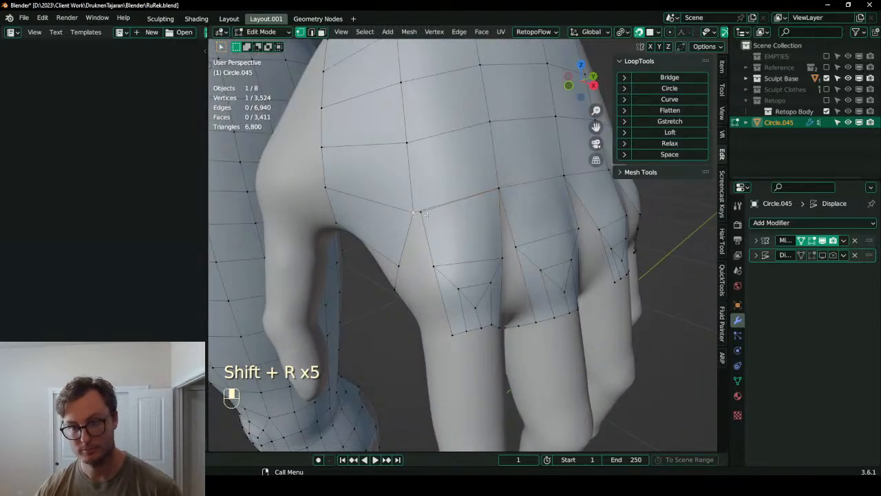
key(shift+r)
middle_drag(427, 215, 489, 309)
middle_drag(468, 314, 408, 219)
middle_drag(359, 193, 431, 252)
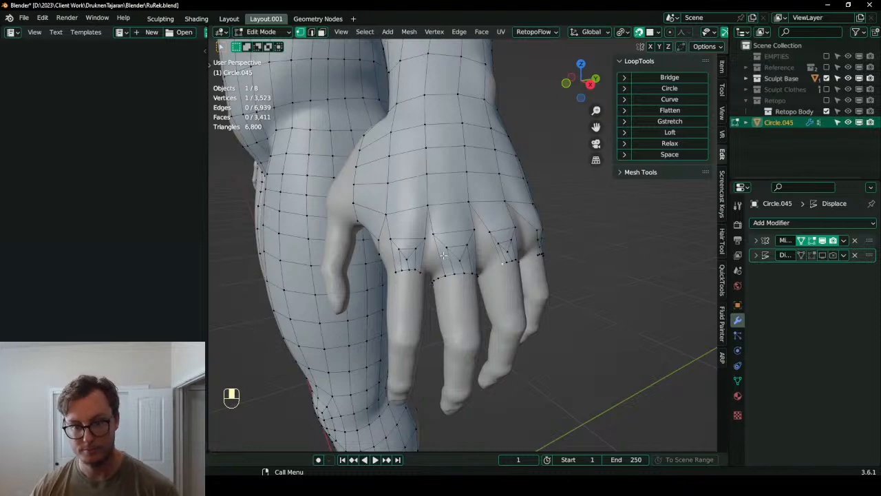
middle_drag(447, 249, 469, 241)
key(ctrl+s)
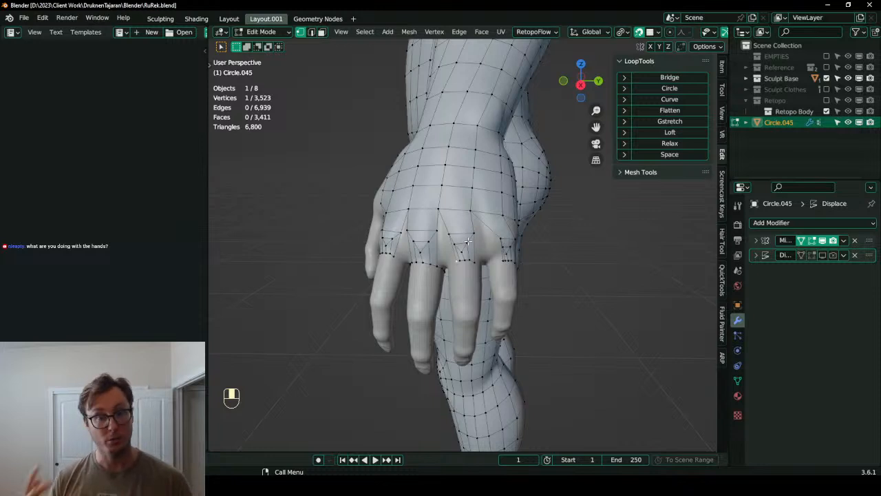
- Examine the retopology mesh over the whole body and around the hand
scroll(471, 238, down, 6)
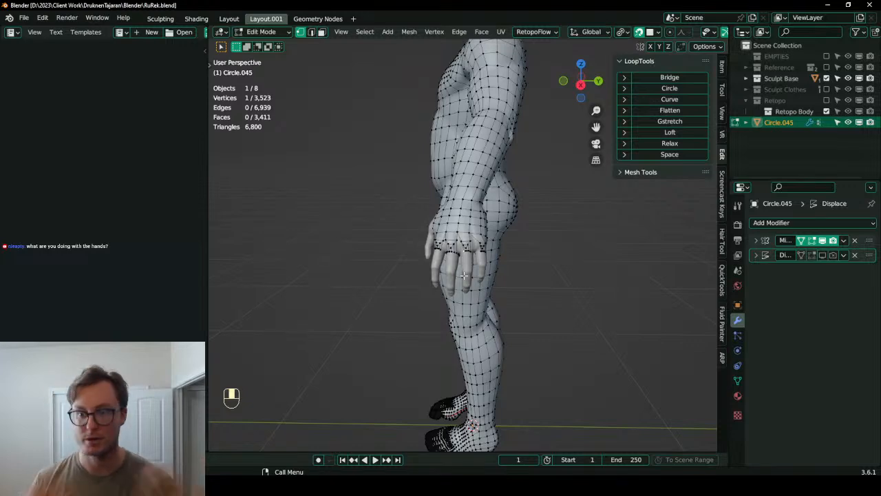
scroll(462, 265, down, 1)
middle_drag(452, 255, 514, 268)
scroll(514, 270, up, 5)
scroll(515, 275, down, 5)
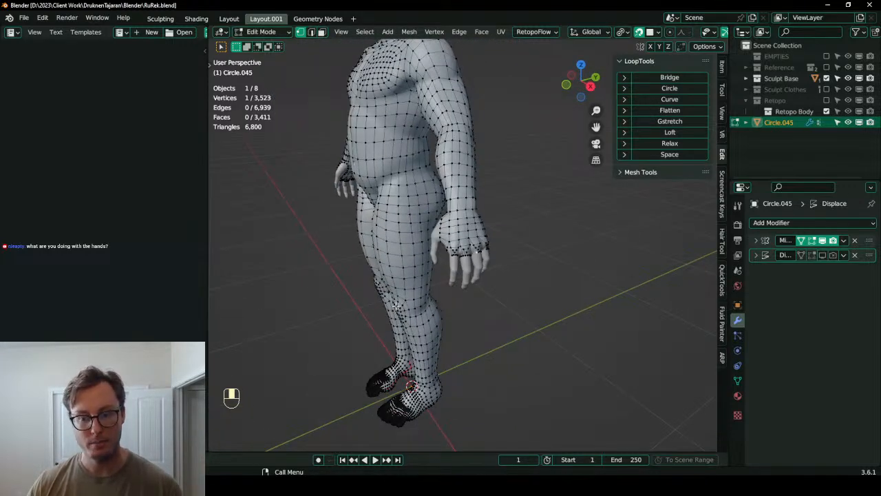
middle_drag(410, 323, 469, 275)
scroll(480, 262, down, 2)
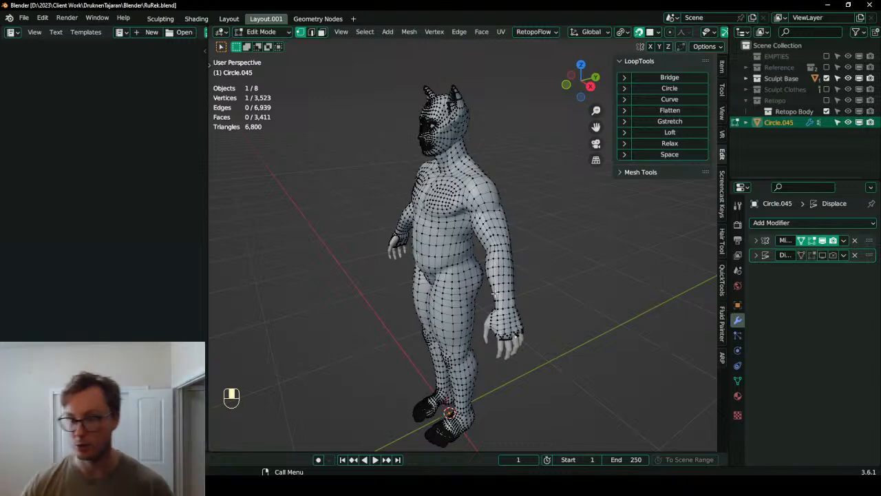
scroll(503, 273, up, 3)
shift+middle_drag(507, 296, 454, 224)
shift+middle_drag(474, 355, 319, 123)
scroll(451, 243, up, 3)
scroll(456, 275, up, 3)
scroll(436, 273, up, 1)
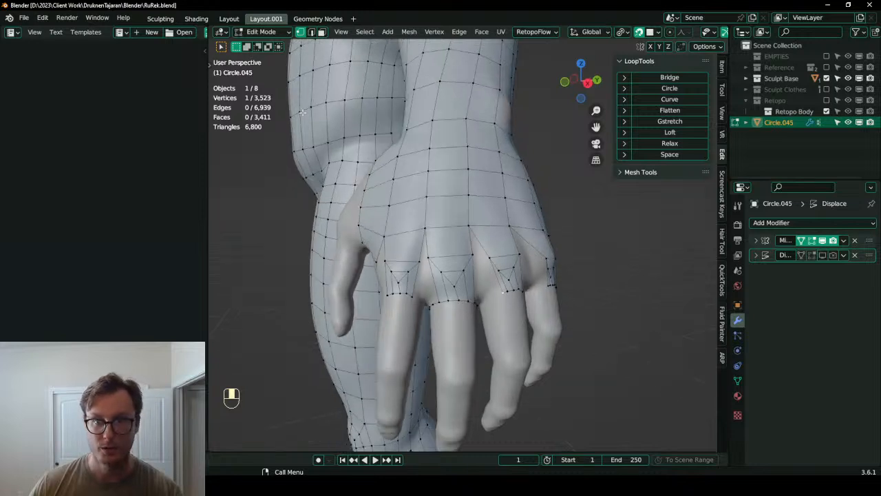
- Save the file from Object Mode and return to editing the body mesh
key(Tab)
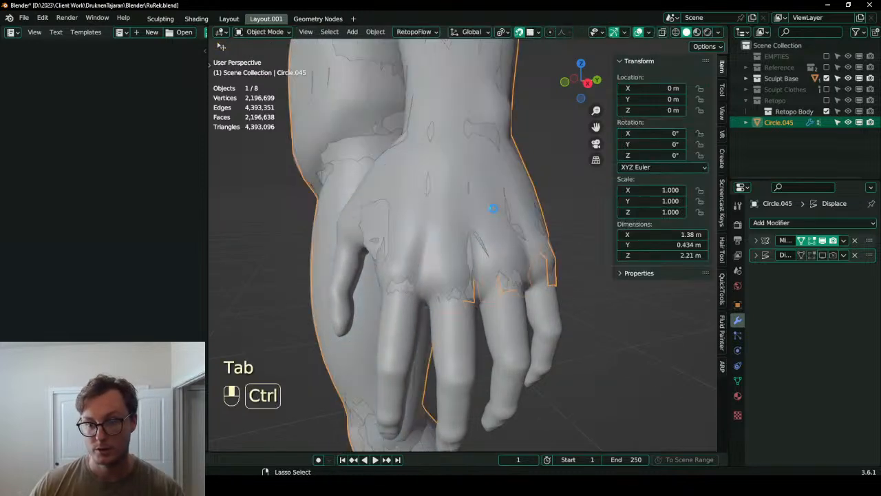
key(ctrl+s)
key(Tab)
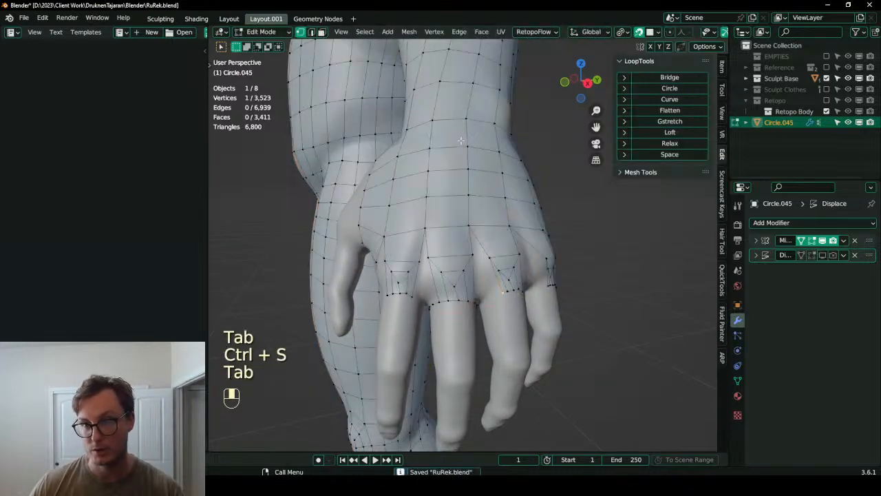
click(536, 33)
click(529, 142)
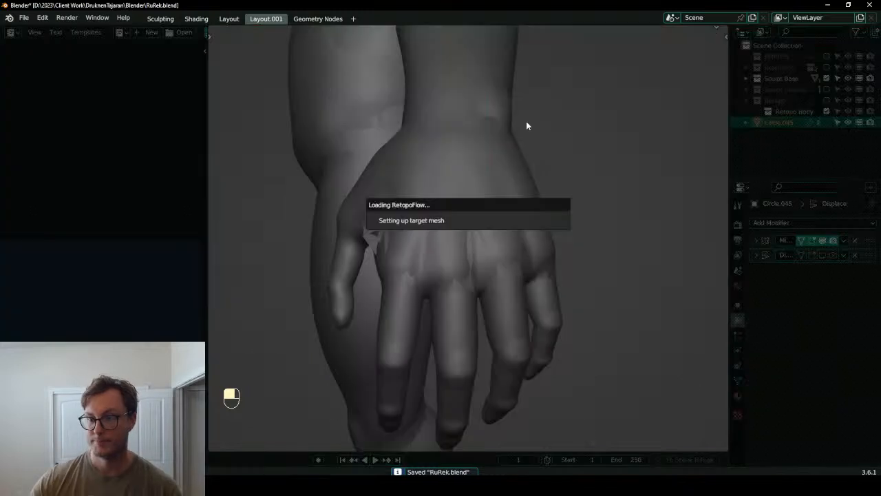
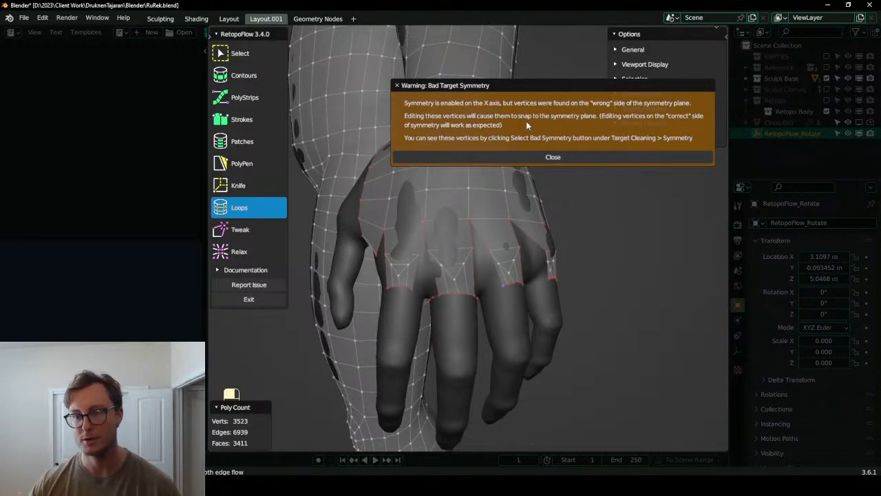
click(521, 155)
scroll(467, 222, down, 5)
scroll(468, 236, up, 5)
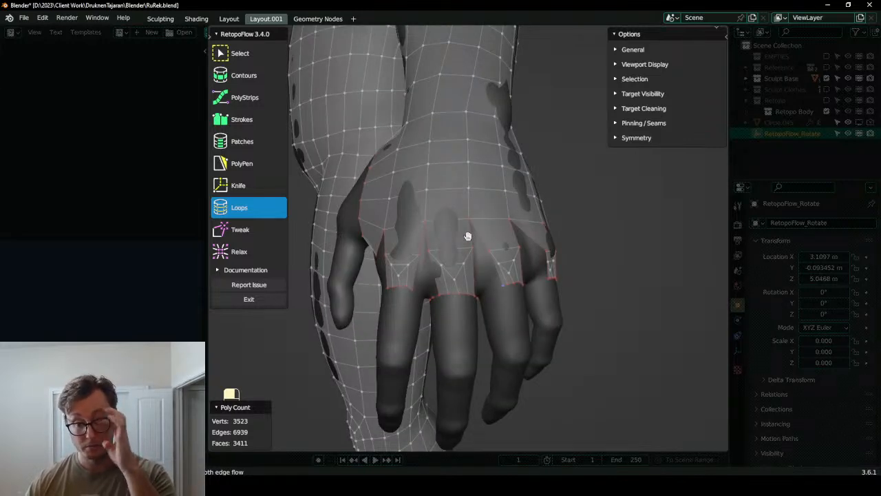
click(249, 299)
- Duplicate the full edge loop around the middle finger's base in place and separate it into its own object
scroll(430, 282, down, 3)
scroll(416, 269, up, 6)
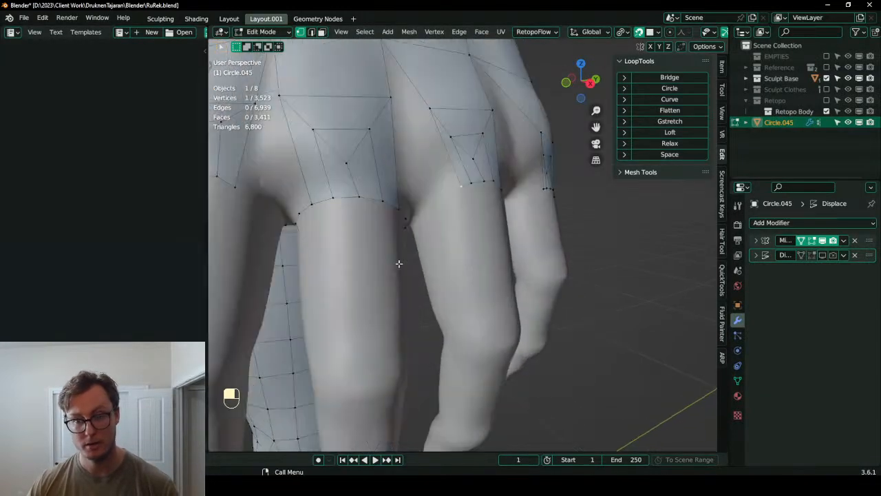
alt+shift+click(352, 201)
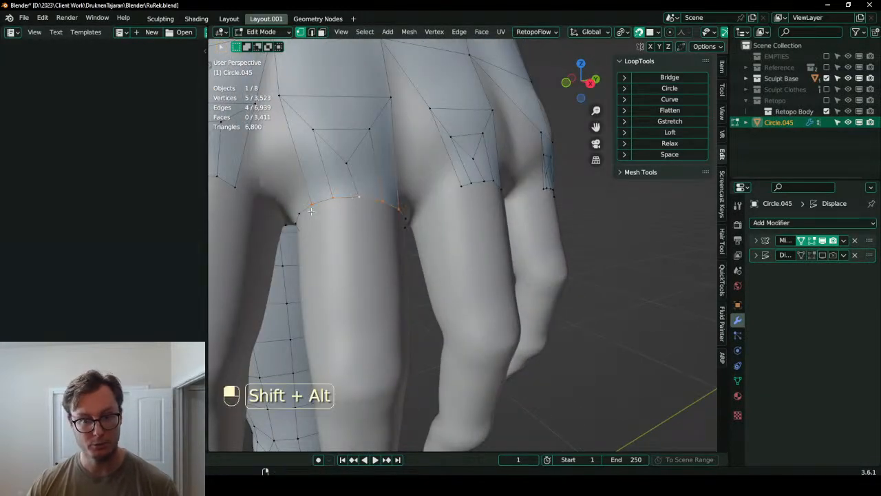
alt+shift+click(405, 225)
key(z)
click(301, 241)
alt+shift+click(365, 253)
key(ctrl+z)
alt+shift+click(405, 259)
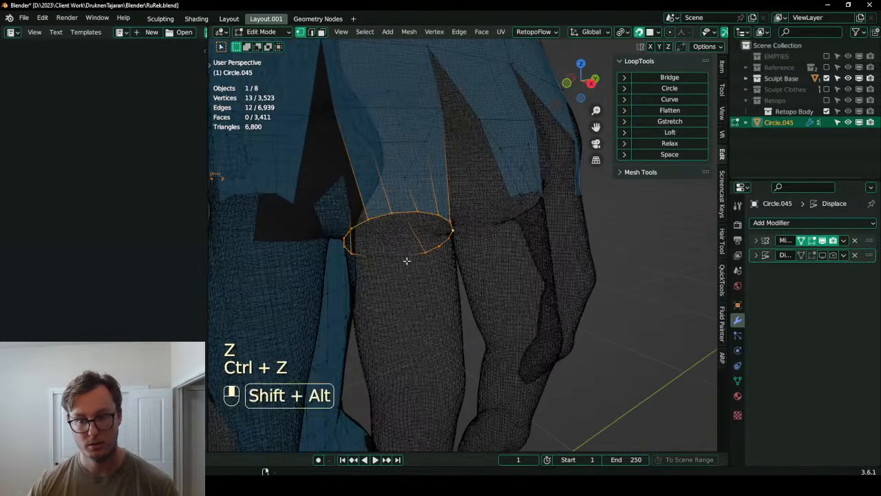
scroll(406, 260, down, 8)
key(shift+d)
right_click(454, 270)
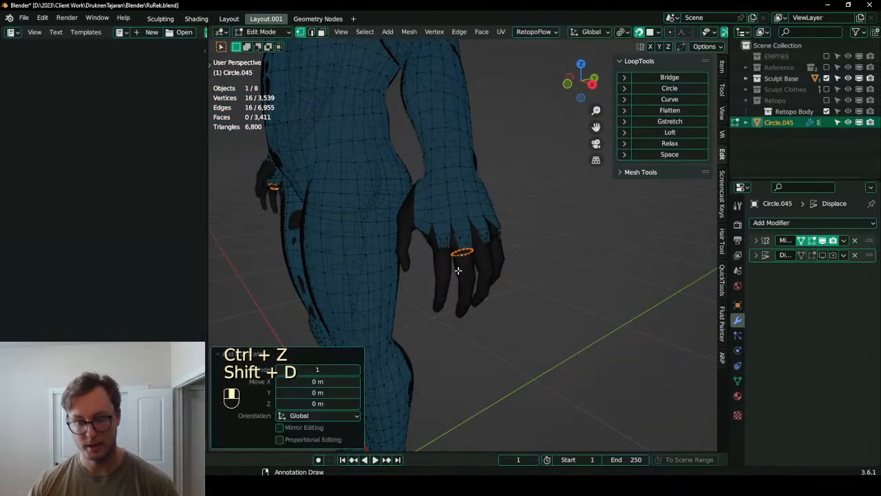
key(p)
click(458, 270)
- Select only the separated finger loop in Object Mode with solid shading and save the file
scroll(463, 271, up, 4)
key(Tab)
click(443, 262)
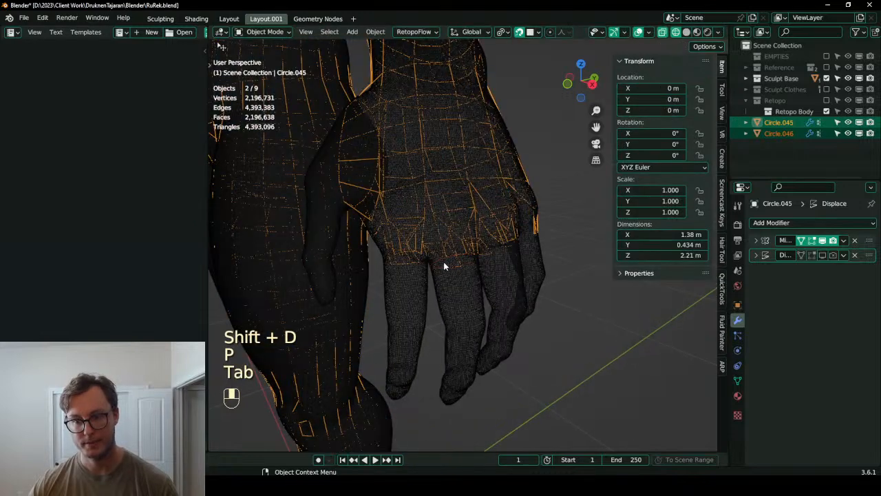
click(442, 258)
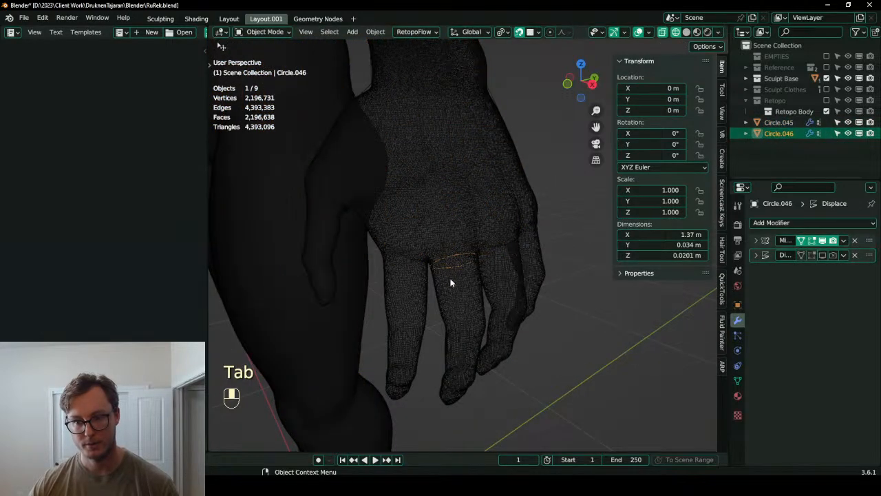
key(z)
click(510, 273)
scroll(510, 273, down, 5)
key(ctrl+s)
scroll(507, 269, up, 5)
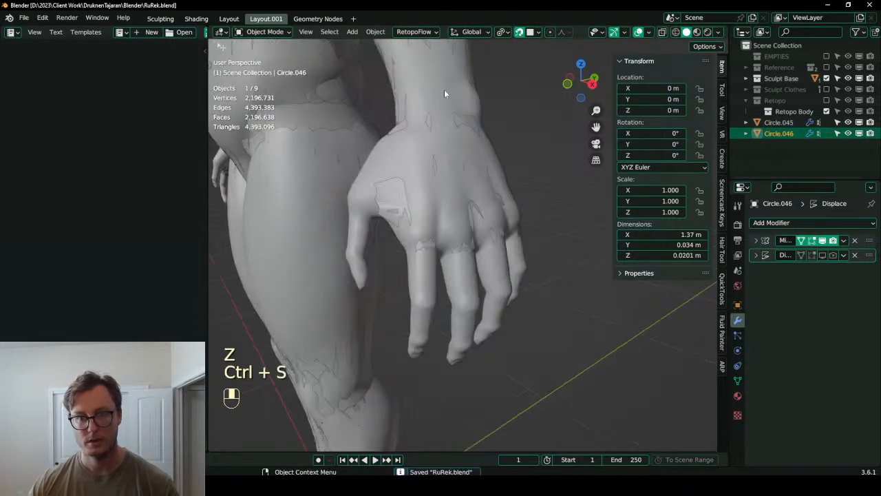
- Set the finger loop object's origin to its geometry
click(375, 32)
mouse_move(413, 55)
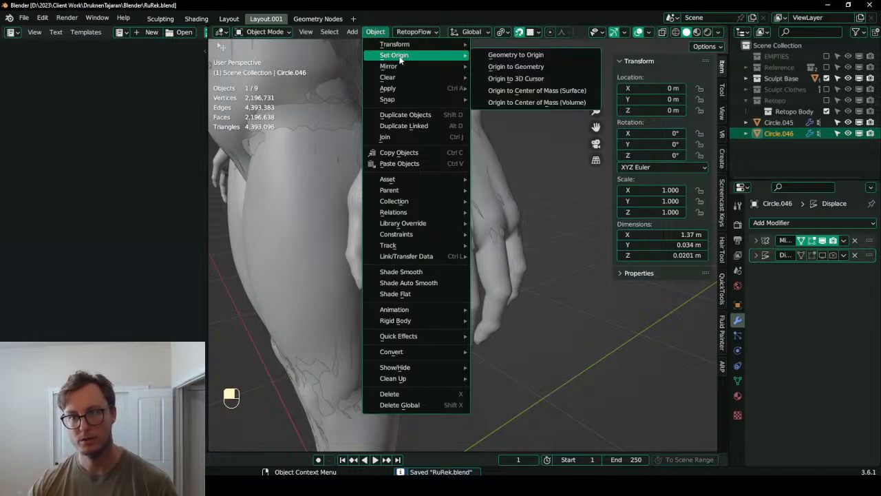
click(505, 67)
- Add a Shrinkwrap modifier targeting Body Sculpt to the finger loop and place it first in the modifier stack
middle_drag(485, 334, 551, 289)
key(Tab)
key(a)
click(809, 224)
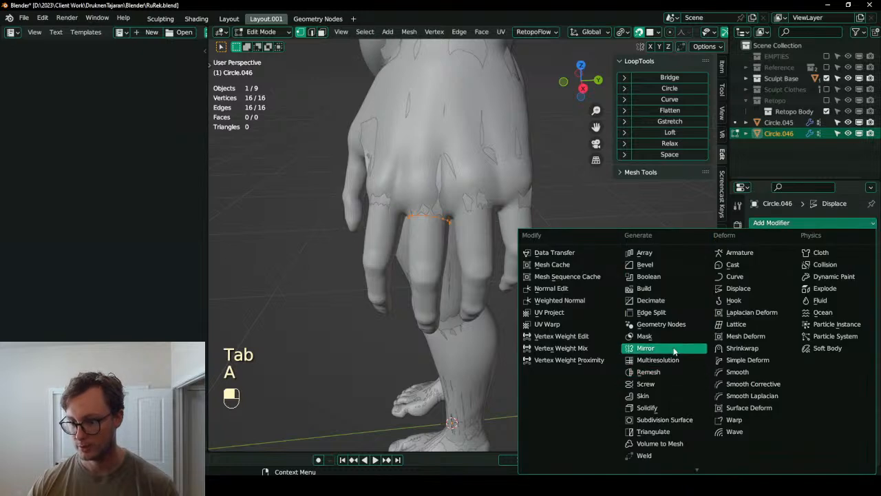
click(741, 349)
click(856, 312)
click(522, 238)
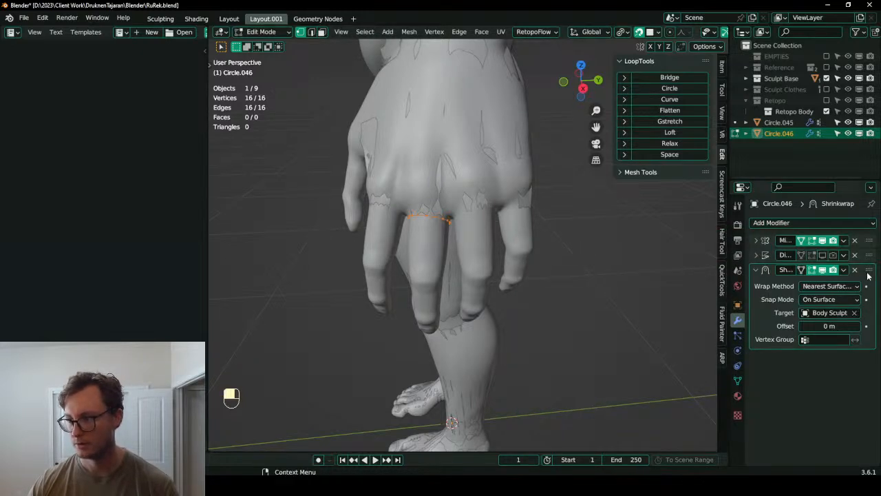
drag(869, 269, 869, 241)
- Extrude the middle finger's base loop in place and turn snapping off
key(Tab)
mouse_move(518, 262)
shift+middle_down()
mouse_move(533, 260)
mouse_move(507, 277)
mouse_move(516, 281)
mouse_move(507, 274)
shift+middle_up()
key(a)
key(ctrl+z)
key(Tab)
key(e)
right_click(498, 314)
key(shift+Tab)
key(e)
click(465, 303)
key(ctrl+z)
- Move the extruded ring down the middle finger toward the first joint and reselect the whole ring
key(g)
right_click(464, 296)
key(g)
click(465, 295)
click(465, 250)
key(g)
right_click(467, 258)
alt+click(462, 304)
- Reposition and rotate the extruded ring so it lines up with the finger's first joint
middle_drag(462, 303, 448, 275)
middle_drag(448, 276, 759, 297)
key(g)
click(516, 227)
key(r)
click(520, 247)
key(r)
click(562, 227)
key(g)
click(515, 252)
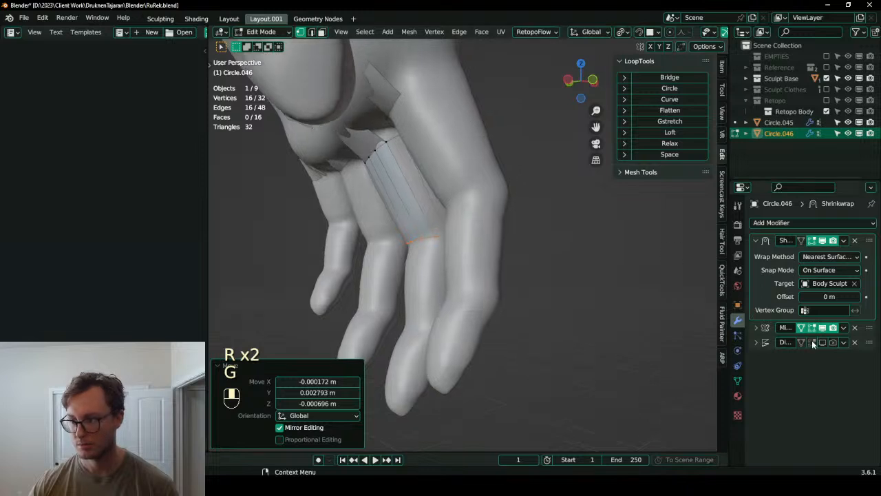
- Refine the joint ring by moving it along X, rotating it about Y, and shifting it about 0.0007 m along Z
click(812, 241)
middle_drag(606, 256, 575, 231)
key(g)
key(y)
key(x)
click(377, 310)
key(r)
key(x)
key(y)
click(561, 211)
key(g)
key(z)
click(540, 215)
- Extrude the joint ring along Z down the middle finger and rotate the new ring about Y
middle_drag(539, 214, 427, 268)
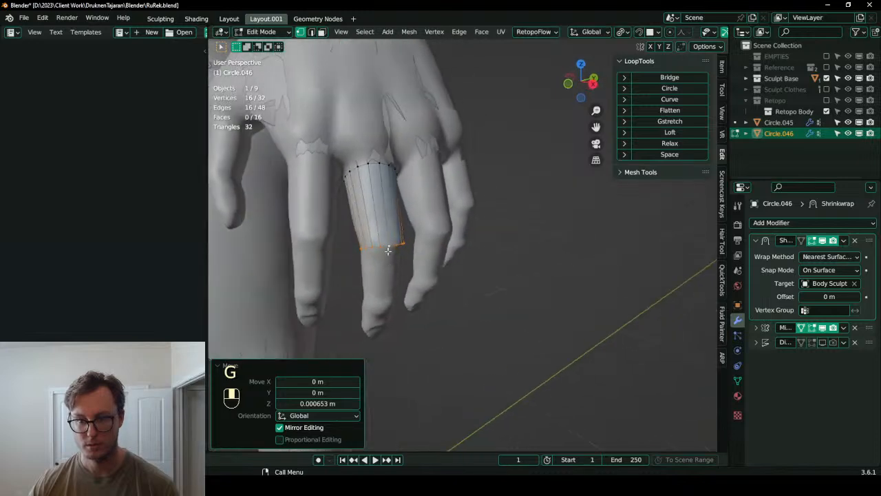
key(e)
key(z)
click(515, 269)
middle_drag(515, 269, 541, 255)
key(r)
key(y)
click(531, 325)
middle_drag(530, 325, 390, 279)
- Adjust the second extruded ring's height along Z and its tilt about Y to follow the finger
key(g)
key(z)
click(405, 284)
key(r)
key(y)
click(407, 281)
shift+middle_drag(474, 295, 545, 254)
scroll(474, 258, up, 3)
key(r)
key(x)
key(y)
click(551, 199)
- Extrude another ring toward the fingertip and shift it along X onto the finger
key(e)
click(533, 340)
key(g)
key(y)
key(x)
click(521, 349)
- Rotate the fingertip ring about 17° around Y and nudge it along Y
middle_drag(521, 349, 513, 265)
key(r)
key(y)
click(513, 264)
key(g)
key(y)
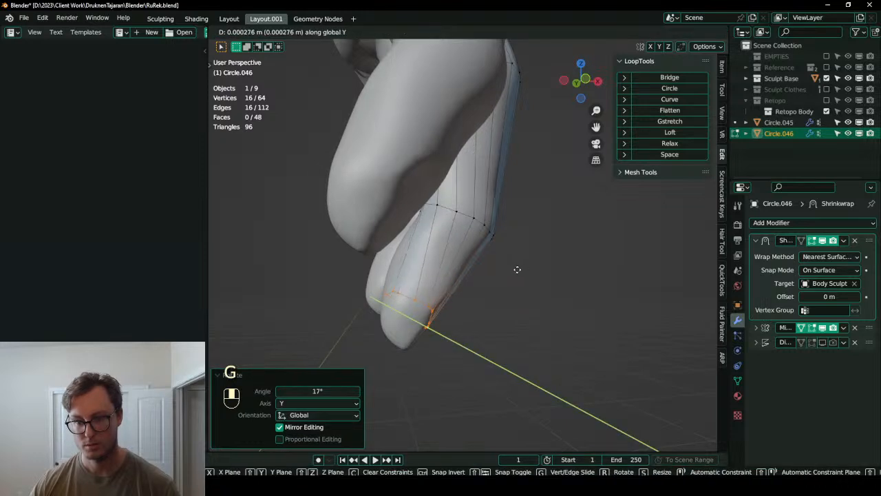
click(517, 270)
- Toggle the Shrinkwrap modifier's edit-mode display for the finger mesh
click(813, 248)
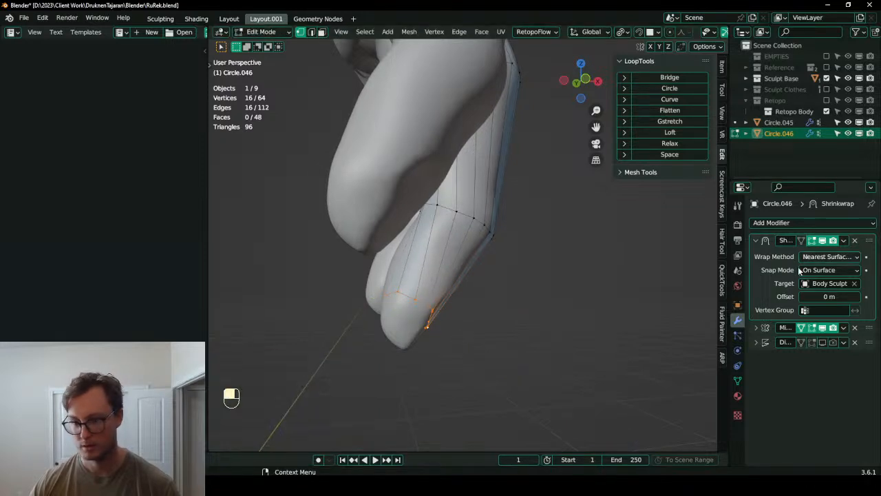
click(813, 241)
middle_drag(480, 292, 505, 277)
key(g)
key(y)
click(437, 277)
key(ctrl+z)
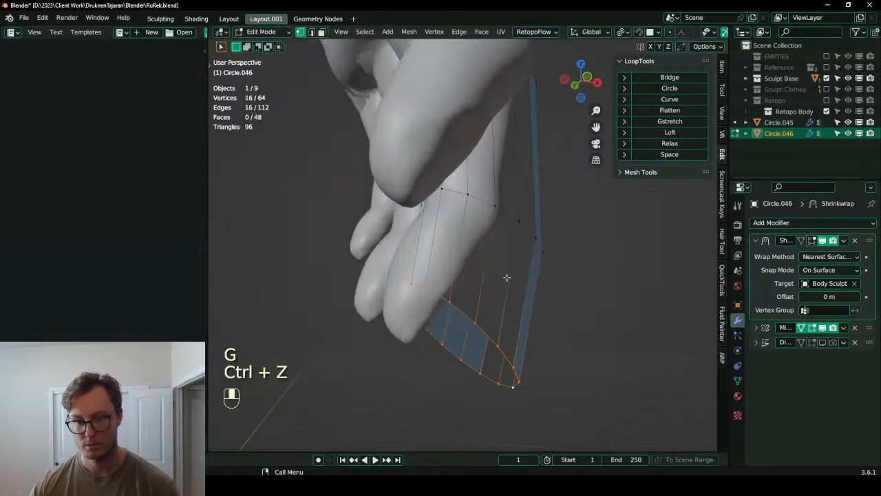
- Shift the fingertip ring along X toward the finger and raise it about 0.009 m along Z
key(g)
key(x)
click(463, 277)
key(g)
key(z)
click(460, 243)
- Scale the fingertip ring down to fit closer around the finger
key(s)
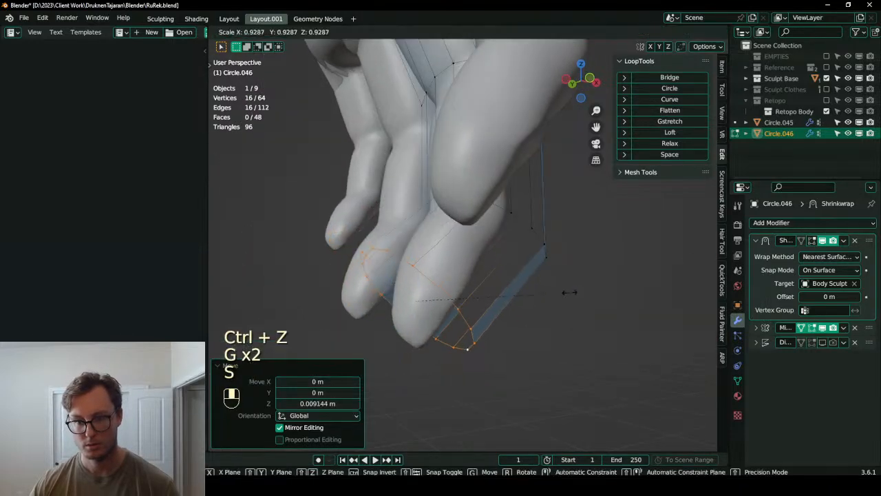
click(498, 275)
middle_drag(498, 275, 555, 221)
key(s)
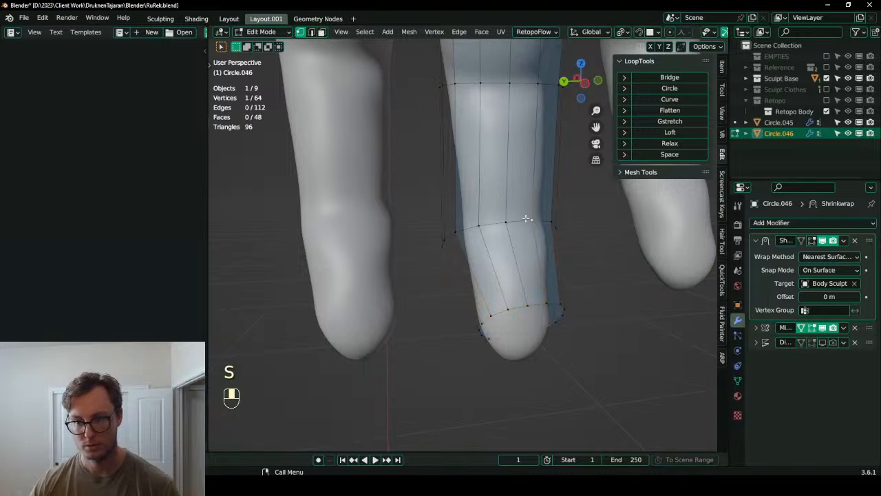
click(572, 230)
- Select the whole fingertip edge loop, move it along Z and rescale it to match the tip
double_click(539, 306)
middle_drag(539, 305, 615, 295)
key(g)
key(z)
click(575, 277)
key(s)
click(571, 299)
- Shift the fingertip ring along Y and scale it up by about 1.145
key(g)
key(y)
click(601, 294)
key(s)
click(609, 283)
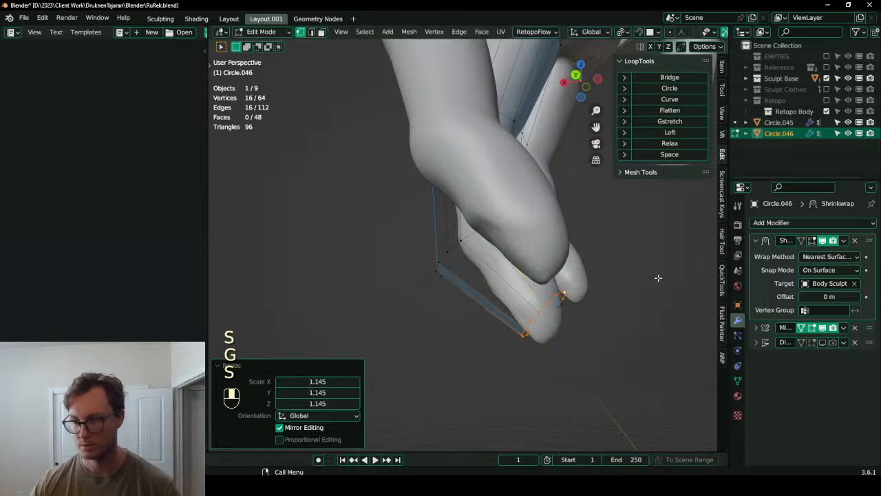
- Add three evenly spaced loop cuts to each of the finger mesh's three segments
middle_drag(522, 296, 597, 290)
shift+middle_drag(441, 186, 451, 279)
middle_drag(417, 241, 448, 228)
scroll(426, 208, down, 4)
scroll(482, 217, up, 2)
middle_drag(510, 219, 490, 214)
key(ctrl+r)
scroll(477, 235, up, 3)
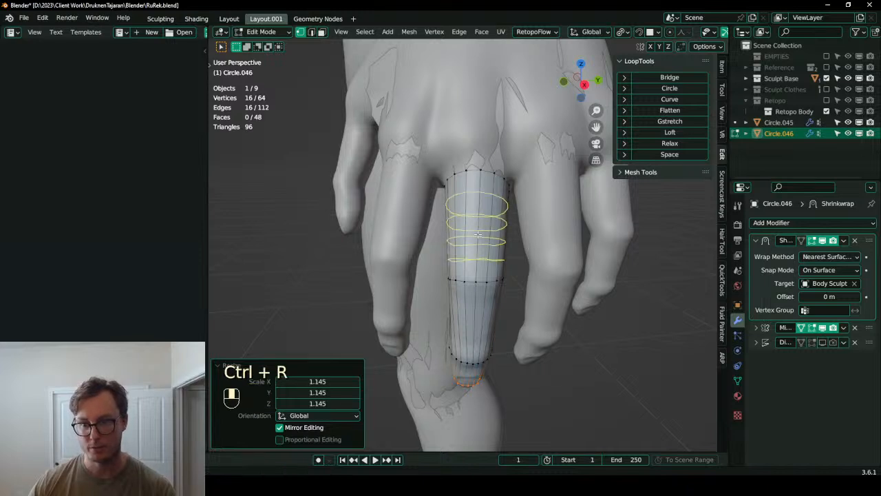
click(477, 235)
middle_drag(477, 235, 499, 246)
key(ctrl+r)
click(473, 328)
key(ctrl+r)
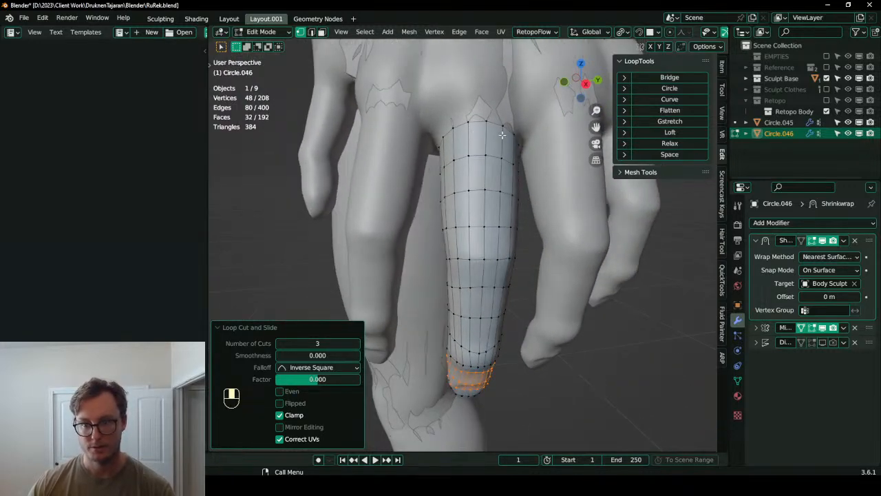
- Select three vertices across the middle knuckle, grow the selection, extrude it and scale the patch to about 0.521
click(475, 262)
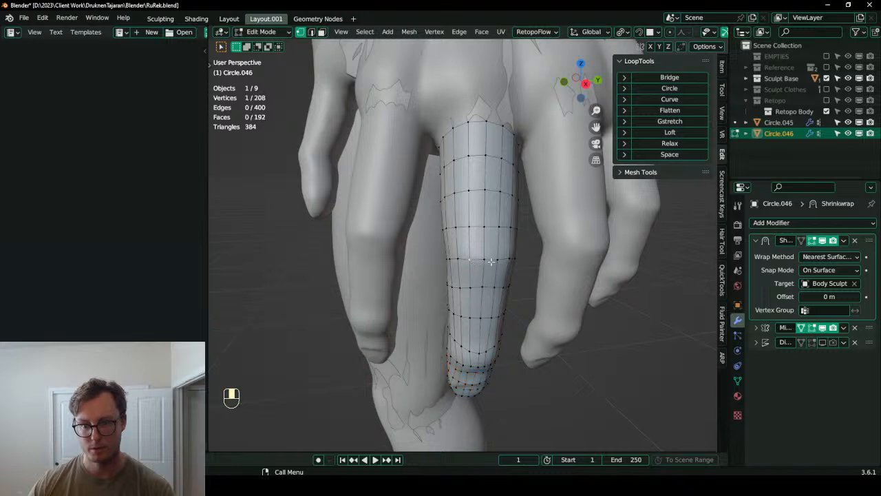
ctrl+click(494, 261)
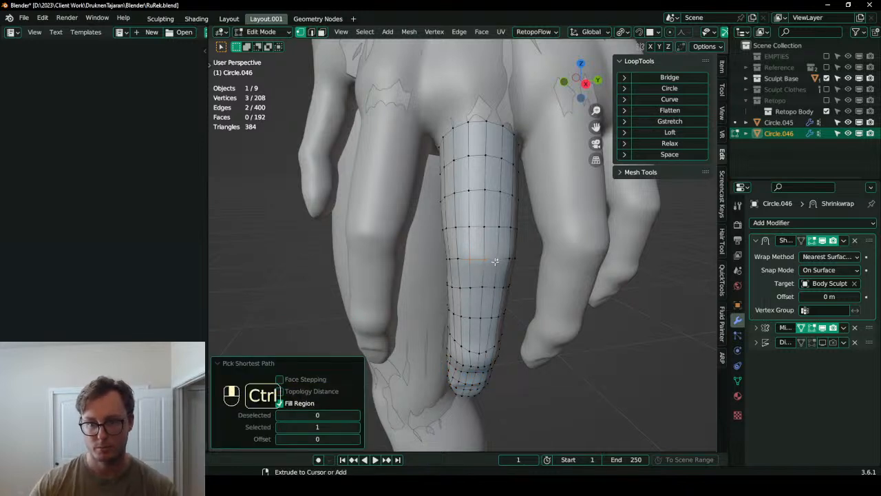
key(ctrl+KP_Add)
key(e)
key(s)
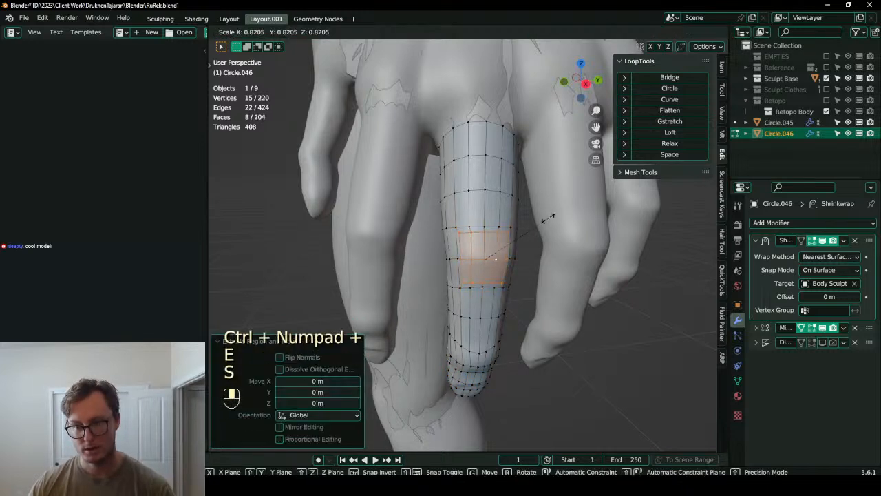
click(521, 229)
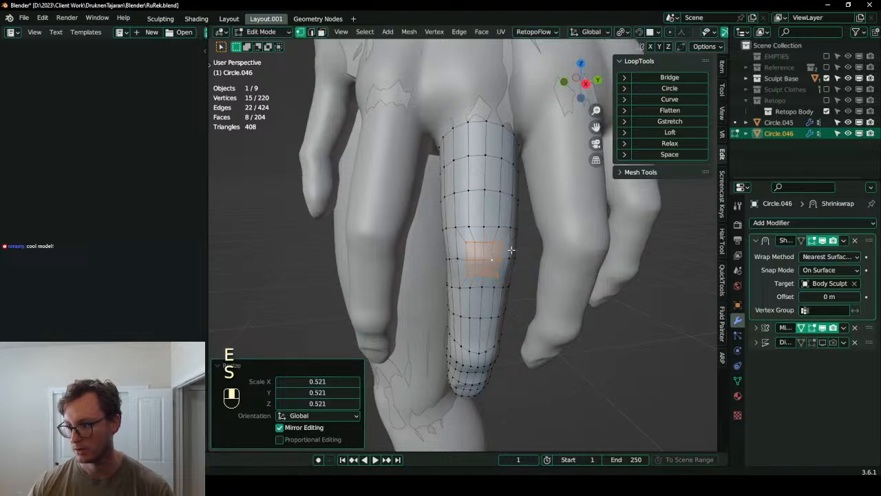
middle_drag(511, 250, 505, 245)
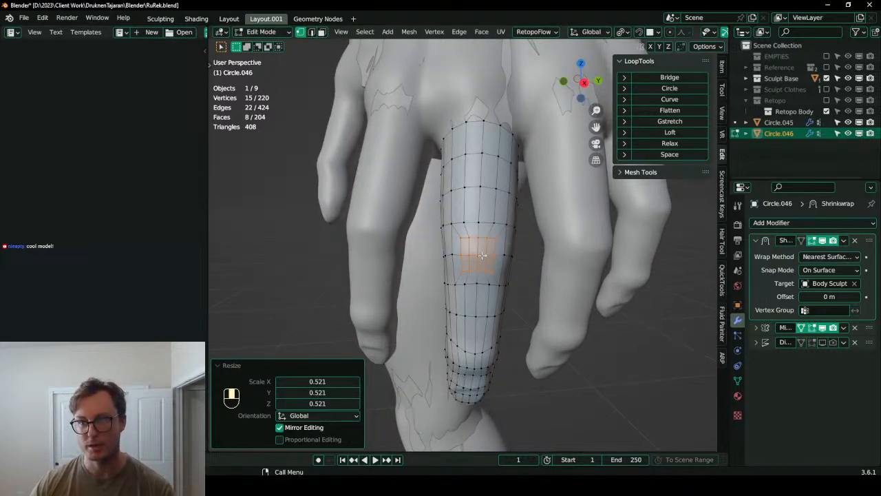
- Enable snapping and move the inset knuckle patch so it projects onto the body sculpt
key(Tab)
key(Tab)
key(shift+Tab)
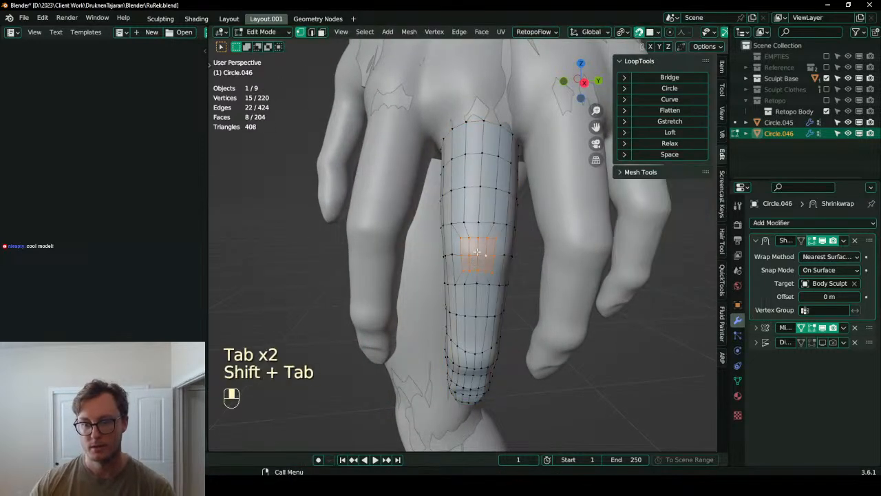
key(g)
click(483, 254)
- Turn snapping off and move the edge loops near the outer finger joint to line up with the joint
middle_drag(483, 254, 502, 344)
click(470, 324)
alt+shift+click(502, 345)
key(shift+Tab)
key(g)
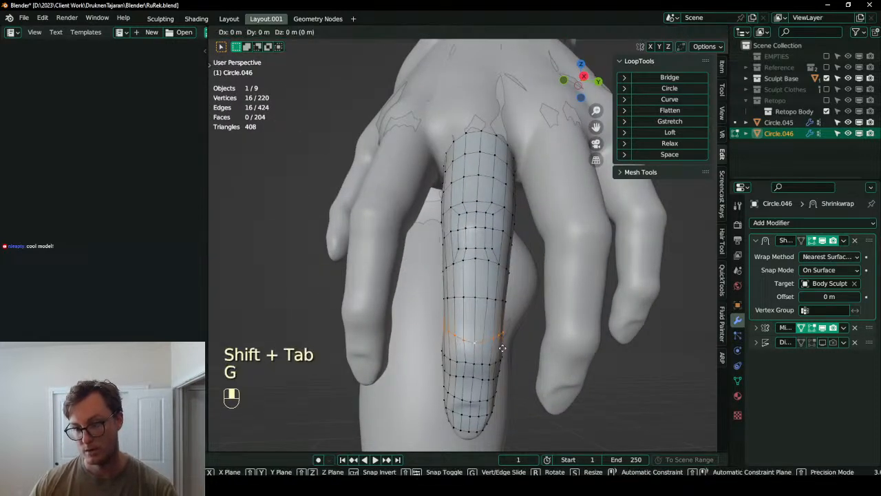
click(496, 351)
middle_drag(496, 351, 474, 368)
click(475, 340)
alt+shift+click(492, 344)
key(g)
middle_click(519, 363)
click(519, 361)
- Select three vertices across the outer joint, grow the selection, extrude it and scale the patch to about 0.649
click(474, 367)
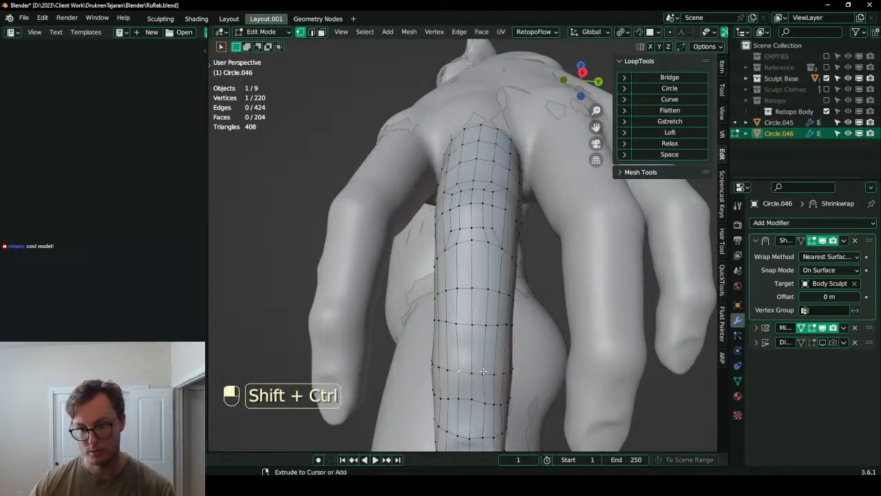
ctrl+shift+click(482, 374)
key(ctrl+KP_Add)
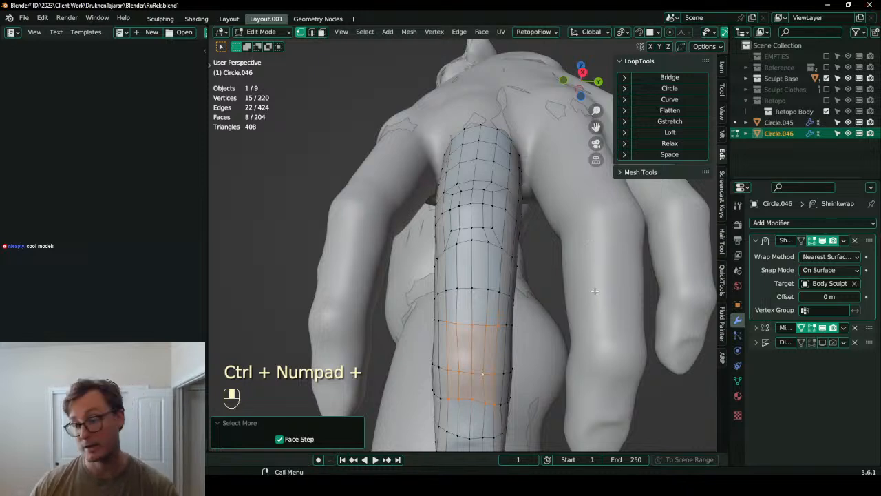
key(e)
key(s)
click(552, 318)
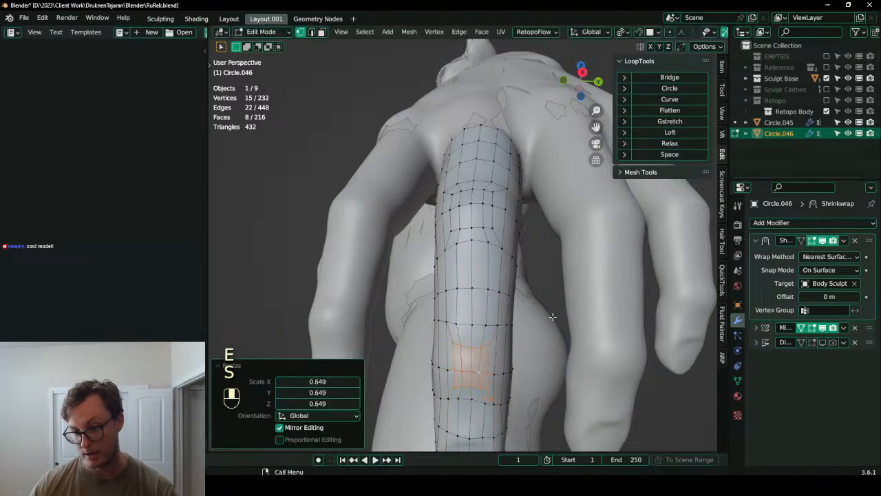
- Enable snapping and alternately scale and move the outer joint's inset patch until it sits on the sculpt
key(shift+Tab)
key(g)
click(471, 375)
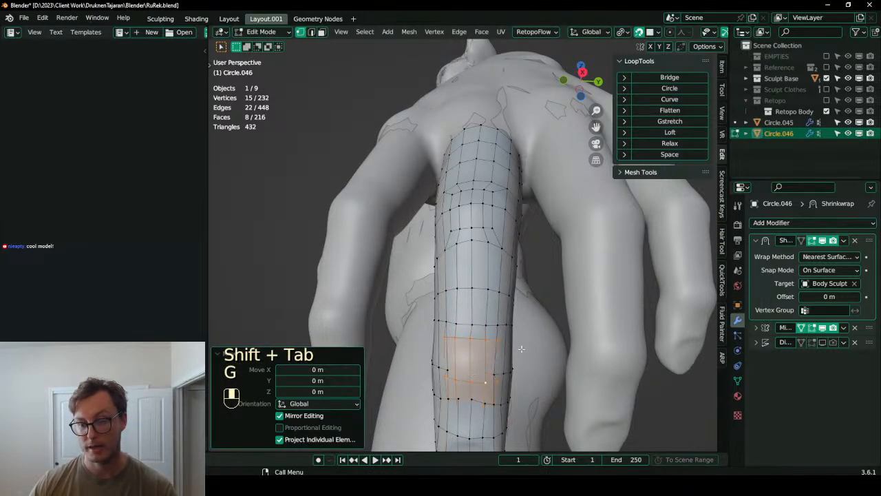
key(s)
click(499, 360)
key(g)
click(502, 356)
key(s)
click(556, 358)
key(g)
click(553, 359)
- Leave Edit Mode, apply the finger mesh's Shrinkwrap modifier and save the file
key(Tab)
key(ctrl+s)
click(841, 241)
click(785, 252)
scroll(469, 261, down, 5)
key(ctrl+s)
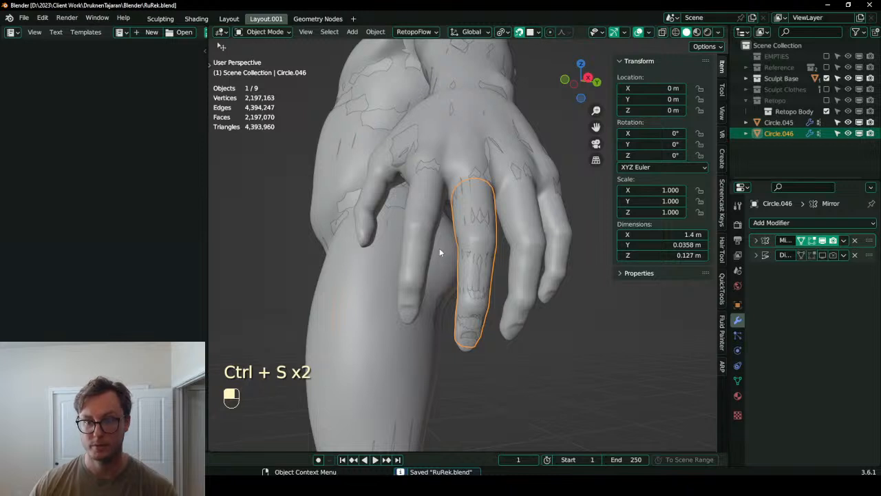
- Isolate the finger mesh and Body Sculpt in local view, make the finger mesh active and save the file
middle_drag(509, 261, 489, 277)
shift+click(432, 276)
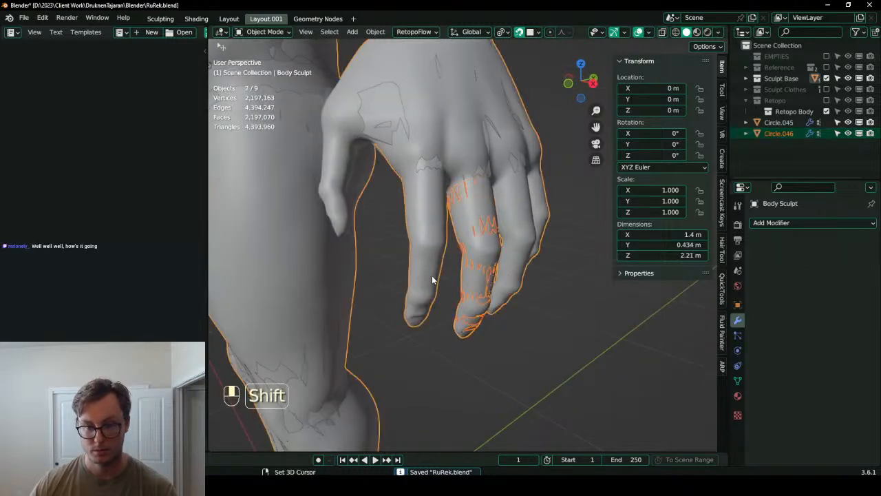
key(slash)
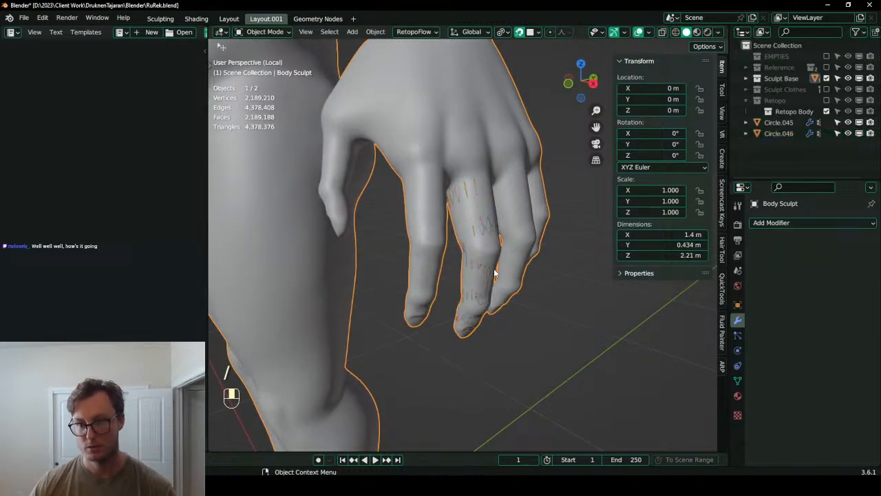
click(487, 273)
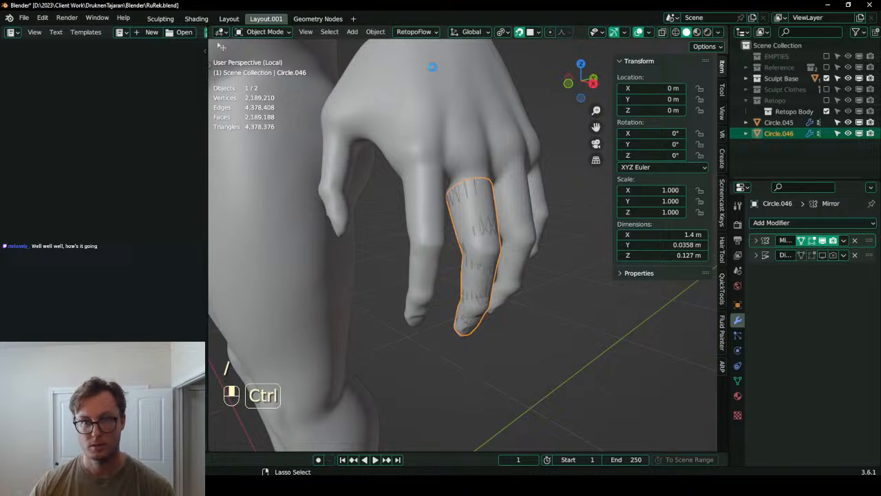
key(ctrl+s)
click(416, 32)
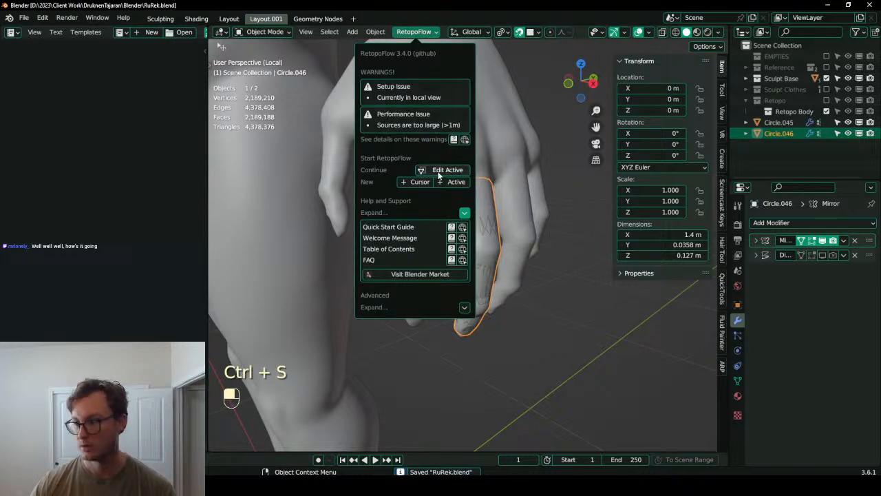
middle_drag(526, 286, 509, 260)
key(ctrl+Tab)
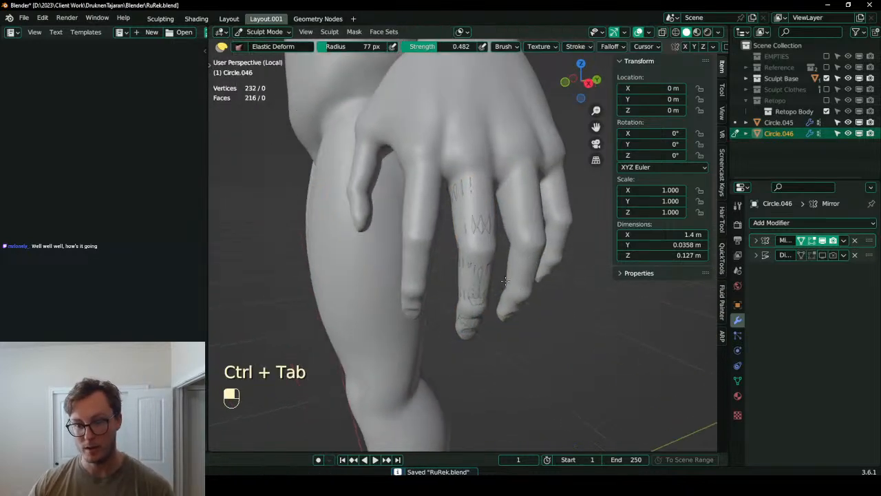
key(q)
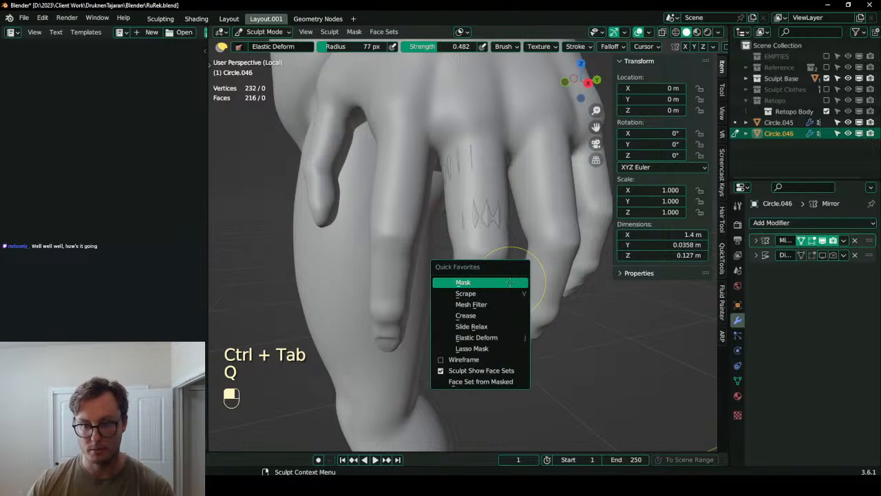
click(478, 358)
key(q)
click(482, 292)
key(ctrl+Tab)
key(Tab)
key(Tab)
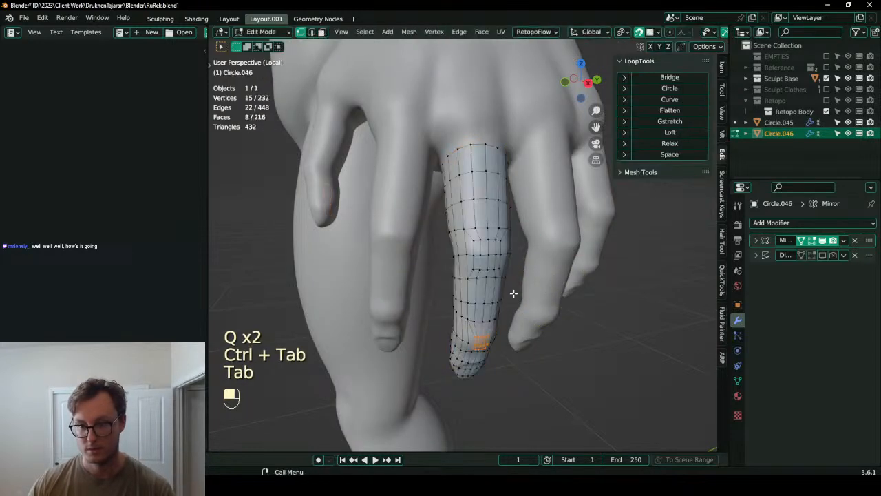
key(Tab)
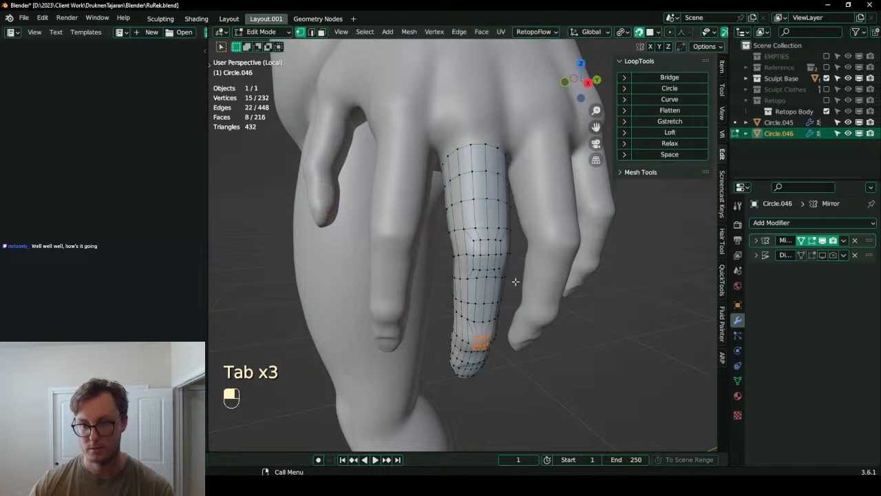
- Recalculate the normals of the entire finger mesh and return to Object Mode
key(a)
key(shift+n)
key(Tab)
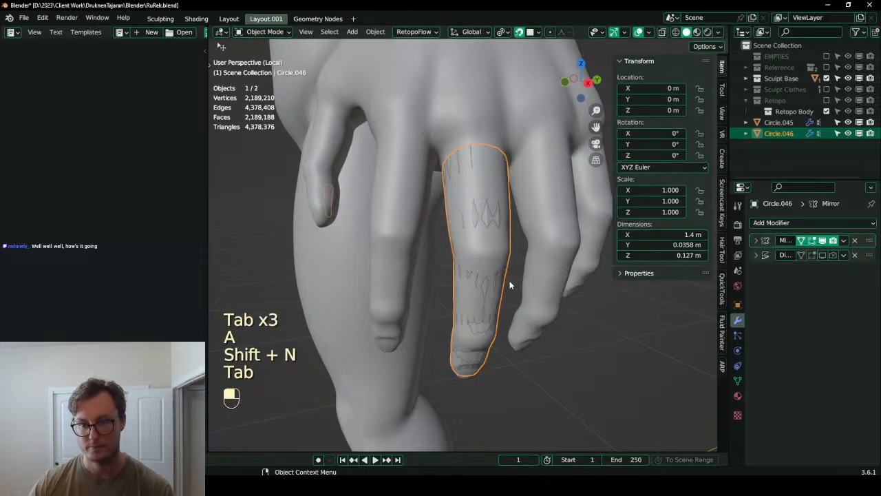
- Save the file and start RetopoFlow to edit the active finger mesh
key(ctrl+s)
click(426, 31)
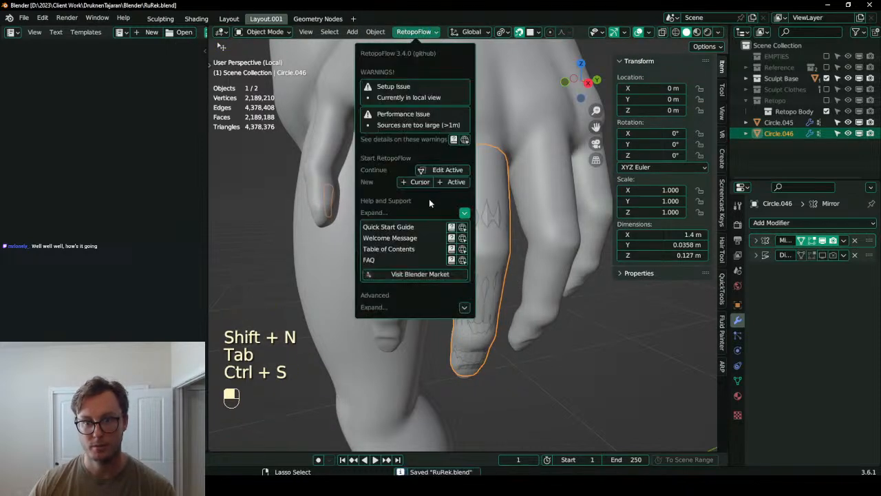
click(454, 173)
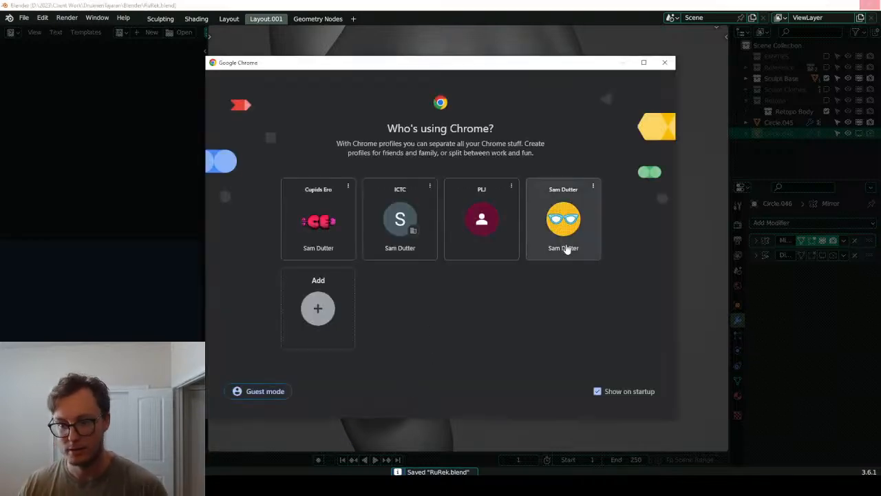
click(566, 248)
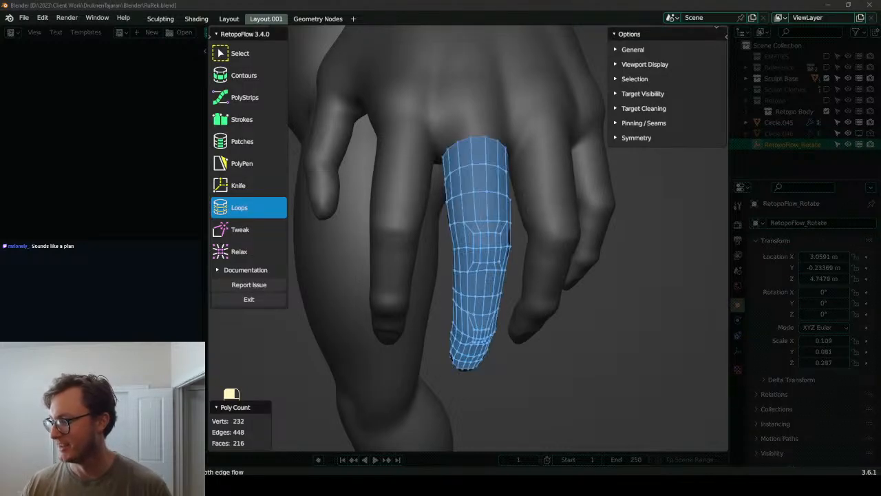
- Smooth the finger mesh's topology around the joints and underside with the Relax brush
mouse_move(483, 255)
middle_down()
mouse_move(484, 232)
mouse_move(492, 234)
mouse_move(472, 230)
middle_up()
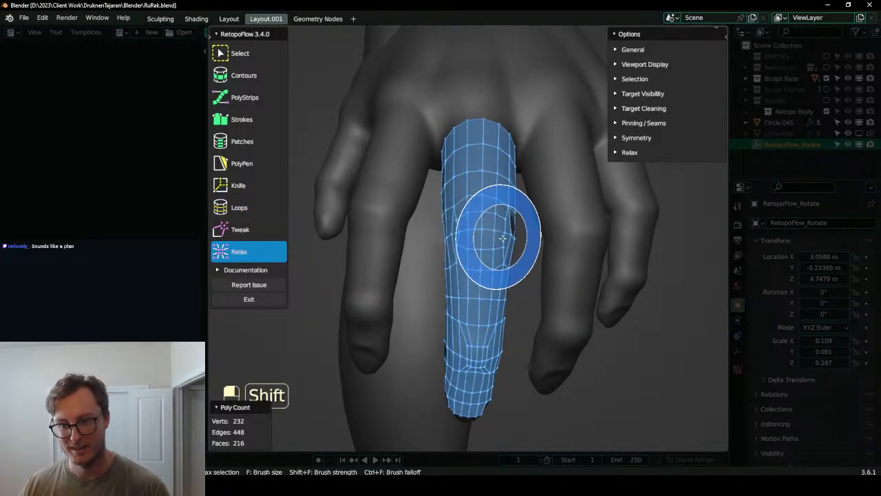
mouse_move(470, 266)
middle_down()
mouse_move(464, 339)
mouse_move(481, 328)
mouse_move(602, 355)
mouse_move(498, 360)
middle_up()
middle_drag(480, 301, 472, 227)
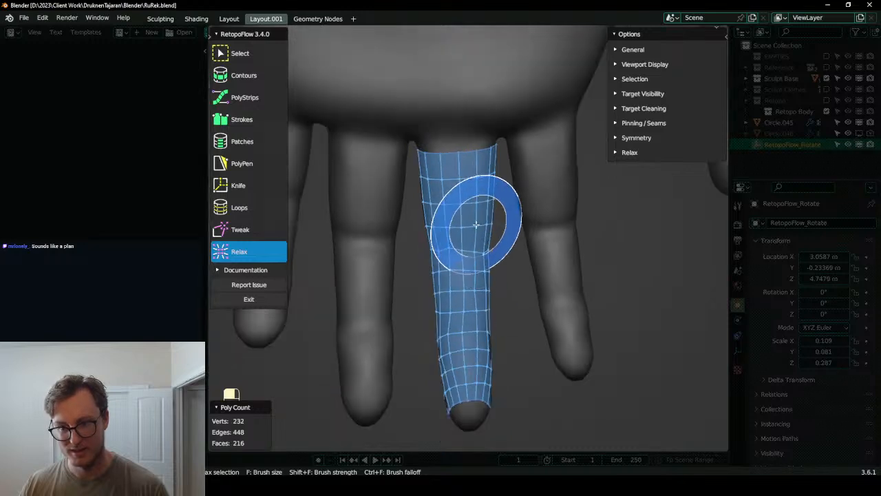
mouse_move(462, 263)
middle_down()
mouse_move(486, 273)
mouse_move(464, 268)
middle_up()
- Adjust the vertex spacing along the finger's underside and sides with the Tweak brush
click(274, 227)
scroll(430, 175, up, 3)
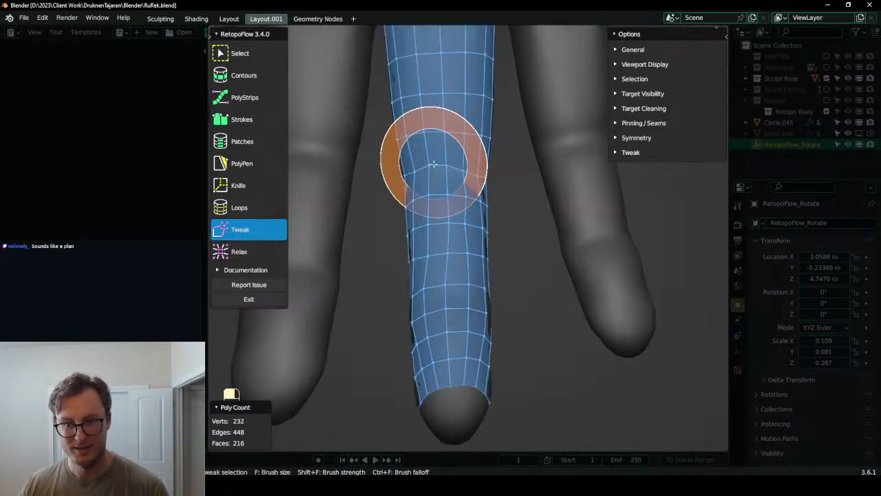
mouse_move(421, 168)
middle_down()
mouse_move(448, 183)
mouse_move(480, 276)
mouse_move(452, 276)
mouse_move(472, 285)
mouse_move(379, 255)
mouse_move(485, 236)
mouse_move(475, 259)
middle_up()
shift+middle_drag(475, 238, 472, 269)
middle_drag(468, 207, 468, 255)
shift+middle_drag(468, 235, 468, 281)
scroll(468, 281, down, 1)
- Exit RetopoFlow, return the finger mesh to Object Mode and save the file
click(249, 299)
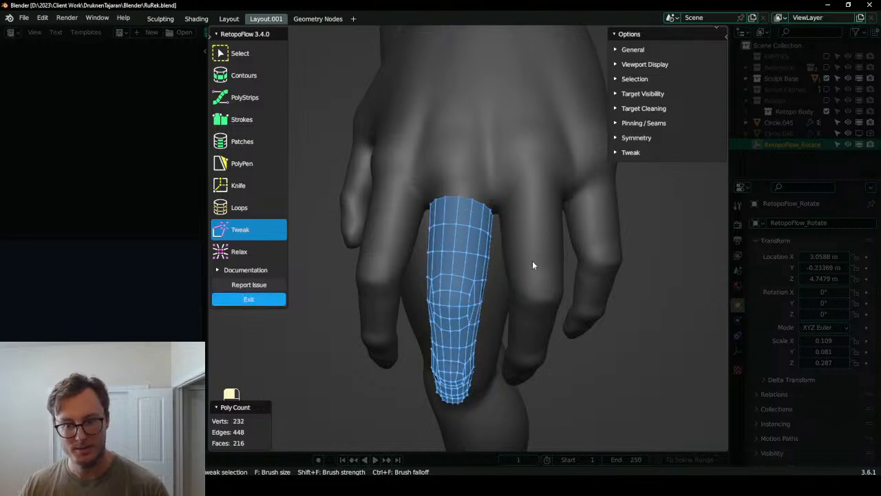
middle_drag(533, 241, 528, 261)
key(Tab)
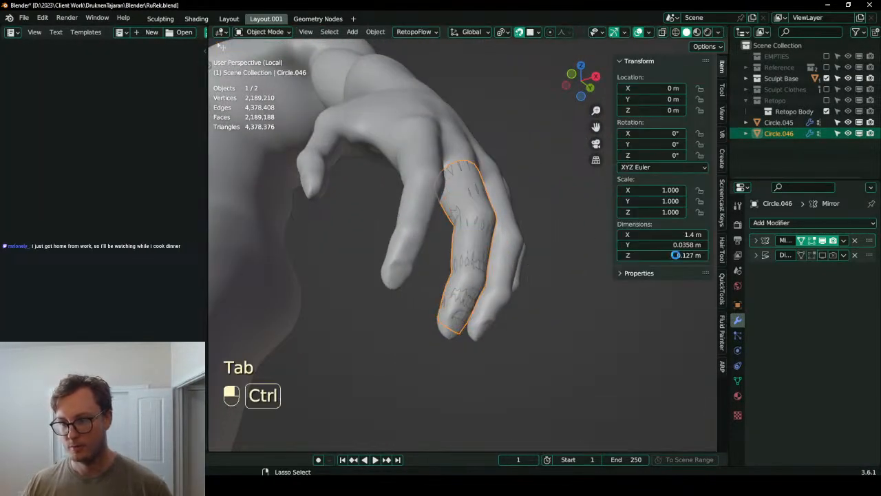
key(ctrl+s)
- Add a Shrinkwrap modifier targeting Body Sculpt to the finger mesh and place it first in the modifier stack
click(774, 223)
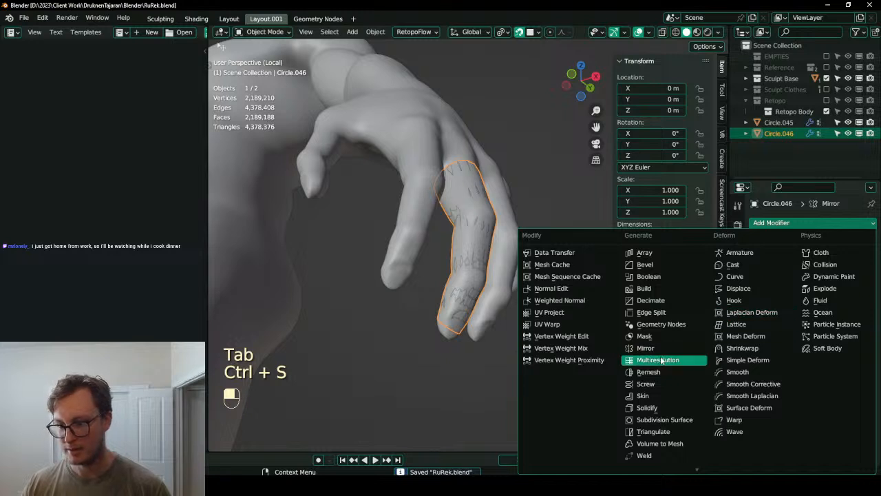
key(Return)
middle_drag(622, 359, 538, 311)
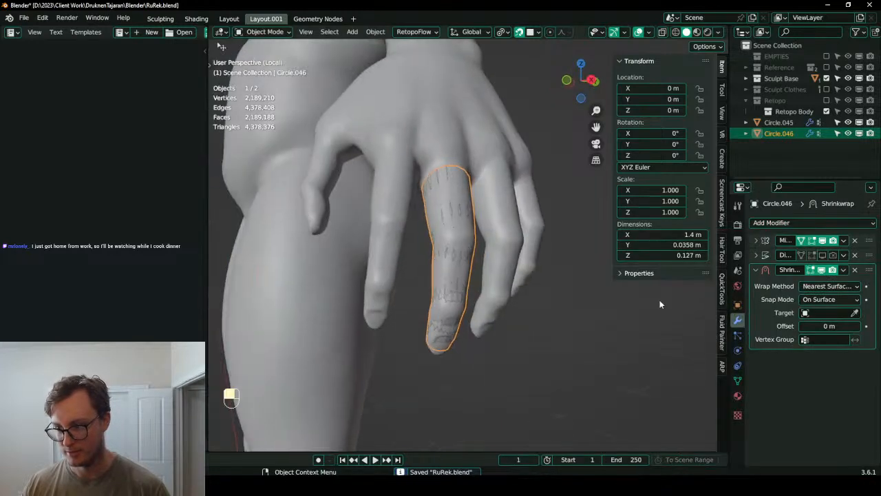
click(855, 314)
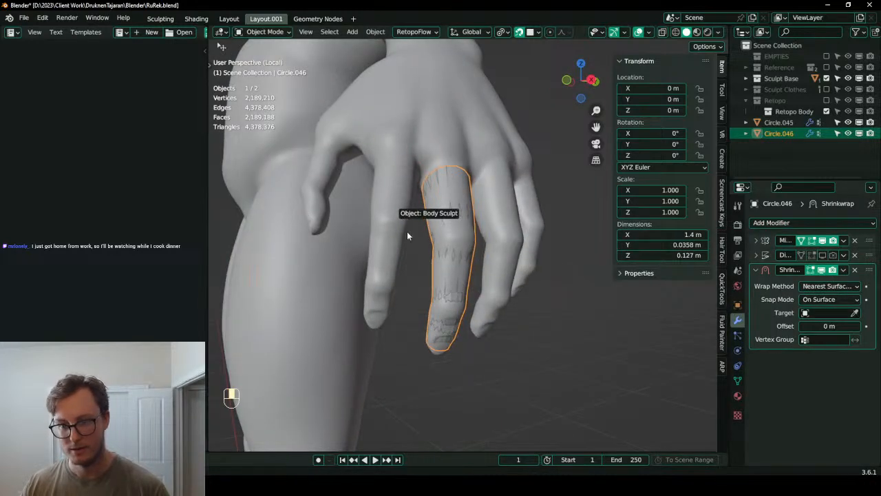
click(404, 232)
drag(869, 270, 869, 239)
middle_drag(513, 237, 493, 259)
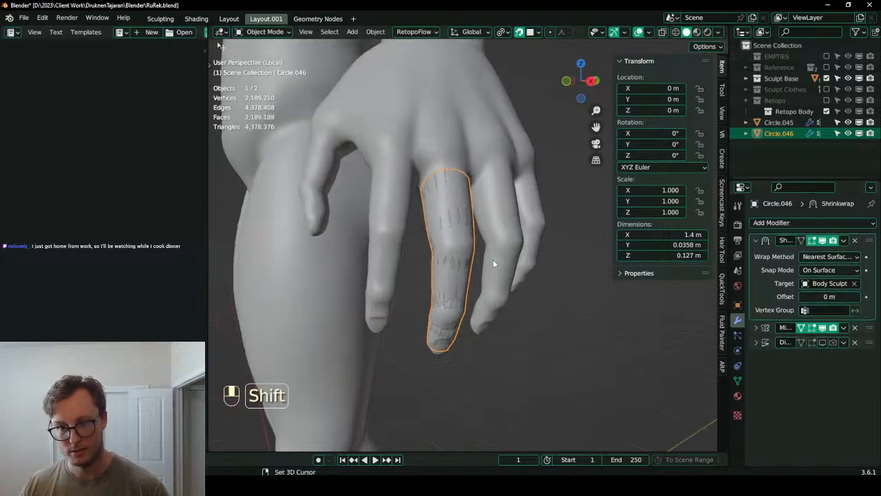
- Duplicate the middle finger mesh in place and select all of the copy's geometry in Edit Mode
key(shift+d)
right_click(495, 228)
key(g)
middle_drag(494, 229, 541, 219)
right_click(493, 250)
key(Tab)
key(a)
key(g)
click(421, 256)
key(r)
click(507, 217)
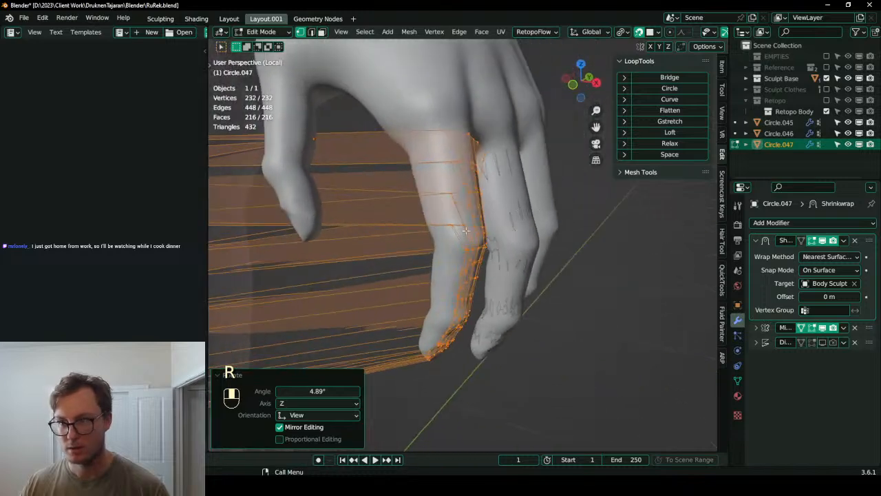
key(ctrl+z)
key(ctrl+z)
- Turn off snapping, move the copied mesh onto the index finger, and disable the Shrinkwrap modifier's Edit Mode display
middle_drag(473, 218, 409, 222)
key(shift+Tab)
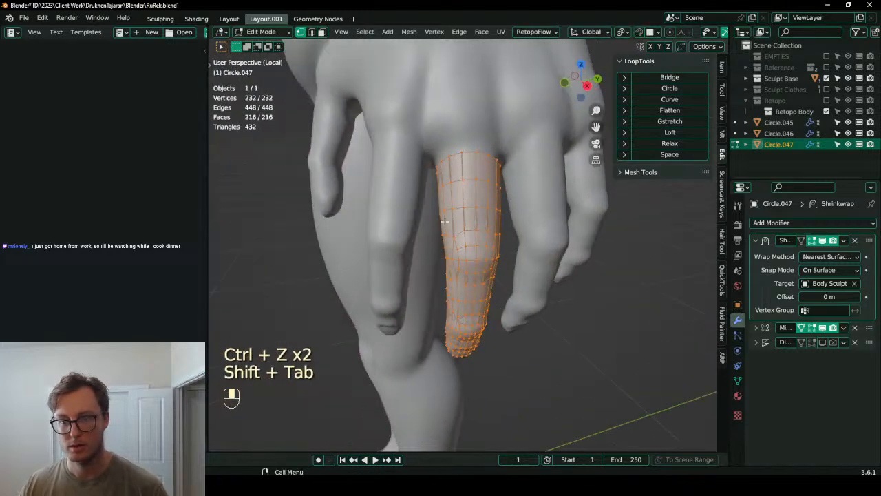
key(g)
click(381, 210)
shift+middle_drag(404, 210, 421, 222)
key(shift)
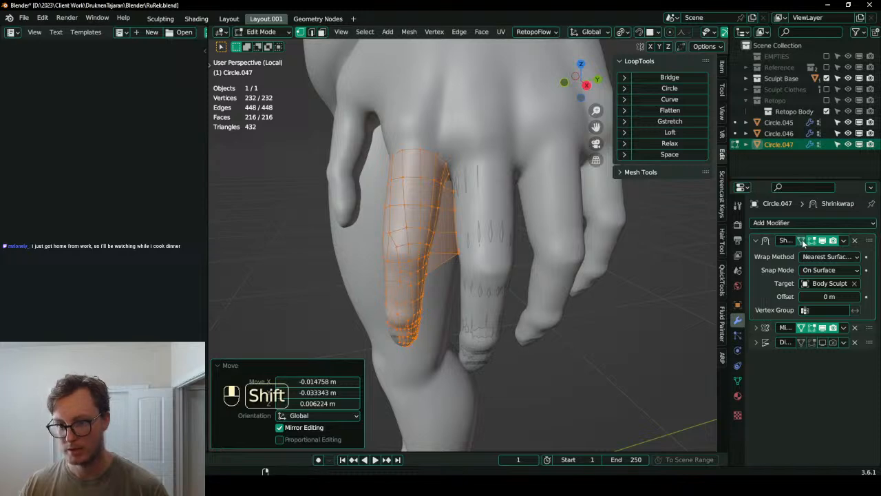
click(812, 241)
- Move and rotate the copied mesh to line up with the index finger from the front and side
key(g)
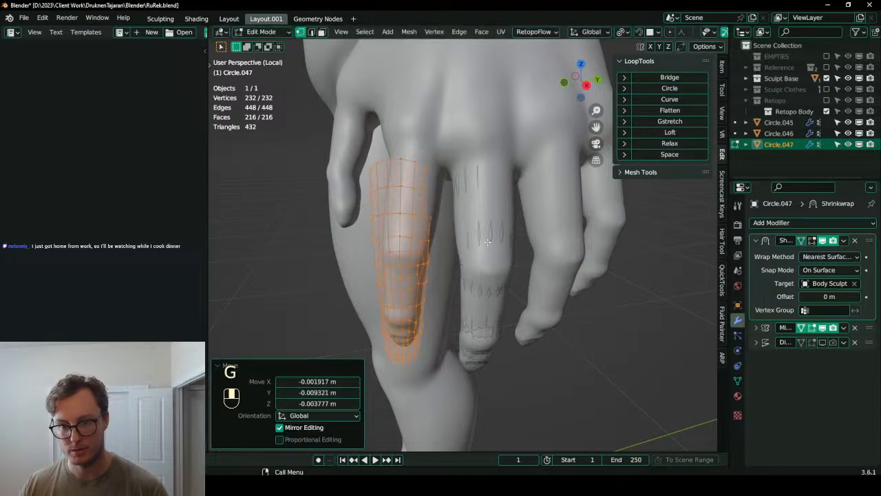
key(r)
key(g)
key(g)
click(454, 238)
middle_drag(453, 238, 564, 275)
key(g)
click(552, 217)
scroll(533, 223, up, 3)
middle_drag(533, 223, 375, 191)
- Rotate, scale and nudge the copied mesh until it fits around the index finger
key(r)
click(560, 191)
key(g)
click(560, 189)
key(s)
click(517, 186)
key(g)
click(515, 185)
key(g)
click(511, 185)
key(g)
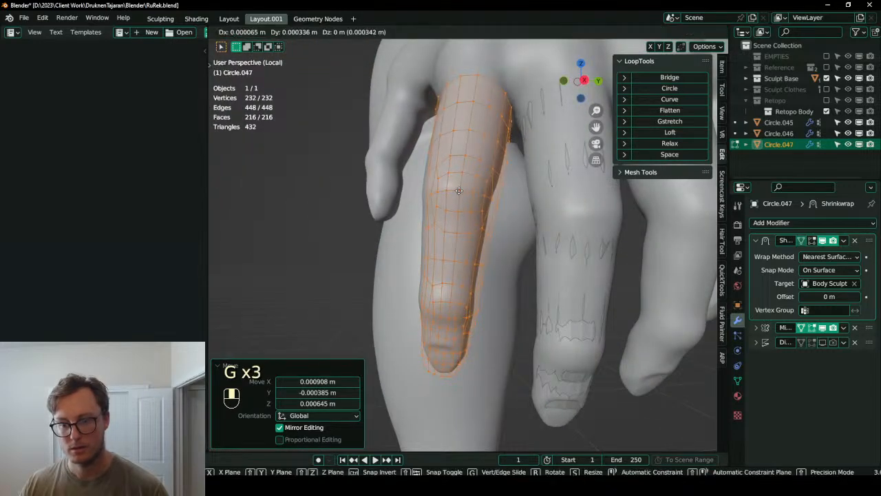
click(459, 190)
scroll(476, 256, down, 2)
middle_drag(475, 256, 523, 193)
scroll(522, 194, up, 2)
middle_drag(440, 282, 438, 345)
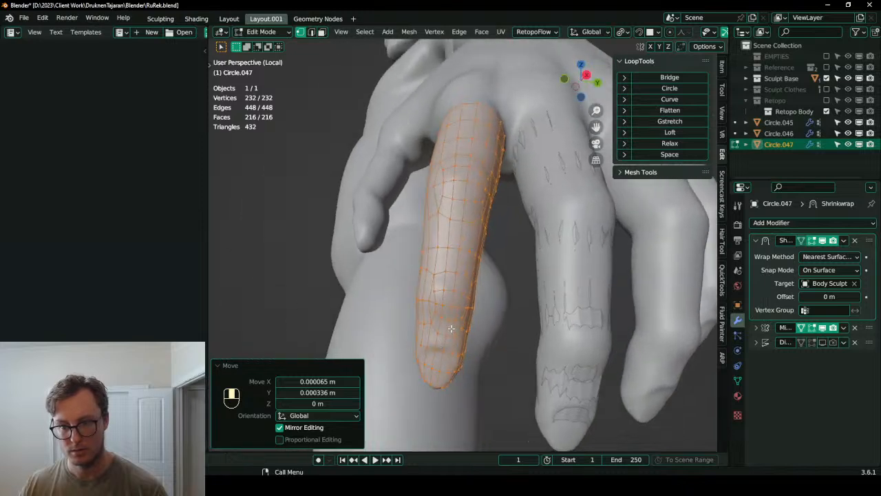
- Turn on proportional editing and raise the vertices near the index fingertip joint about 0.004 m along Z
click(471, 310)
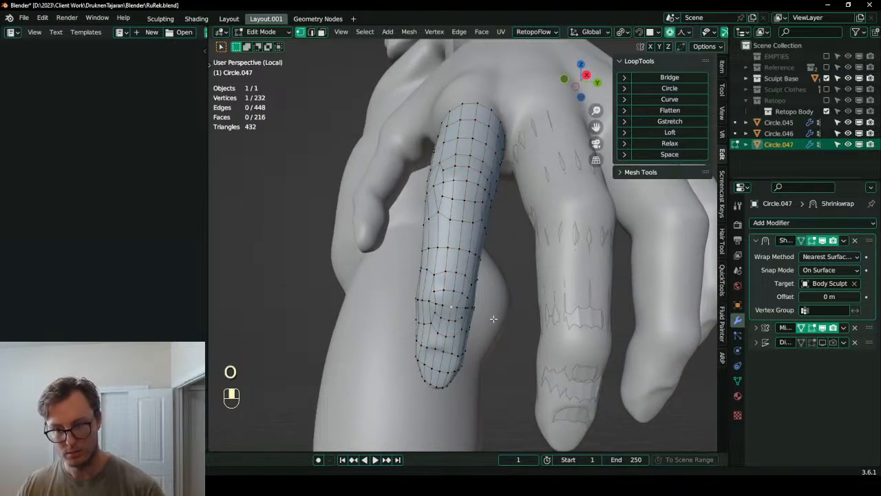
key(g)
key(z)
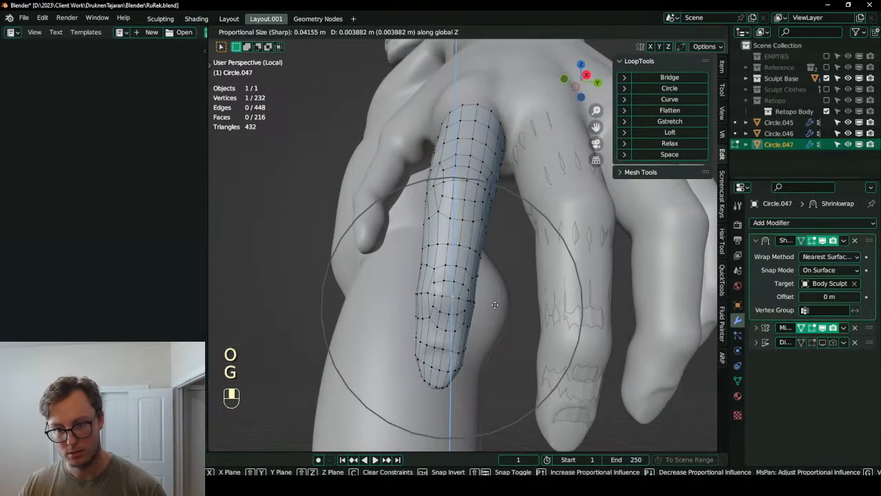
click(492, 301)
middle_drag(493, 277, 488, 297)
- Shift the edge loops around the index finger's middle knuckle to match the sculpt, using proportional editing
click(472, 191)
key(g)
middle_click(471, 185)
click(472, 181)
middle_drag(473, 183, 542, 217)
click(484, 195)
key(g)
middle_click(480, 191)
click(479, 188)
- Raise the loop under the index finger's outer joint 0.0004 m along Z with proportional editing
shift+middle_drag(487, 310, 494, 267)
middle_drag(494, 267, 493, 227)
click(495, 265)
key(g)
middle_click(495, 264)
click(495, 262)
- Adjust the loops in the crease under the index finger's middle joint with two small proportional moves
shift+middle_drag(454, 150, 471, 241)
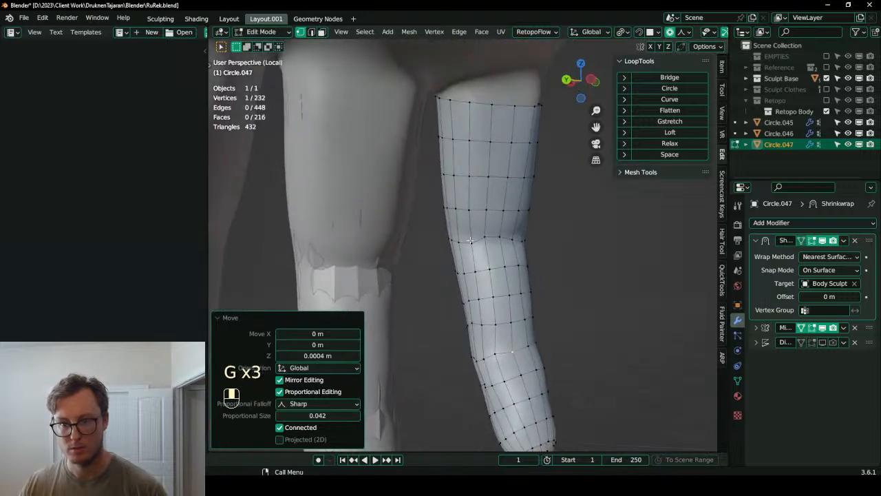
key(g)
middle_click(462, 240)
click(462, 236)
key(g)
middle_click(461, 238)
click(462, 238)
- Return the index finger mesh to Object Mode and save the file
middle_drag(462, 237, 433, 283)
key(Tab)
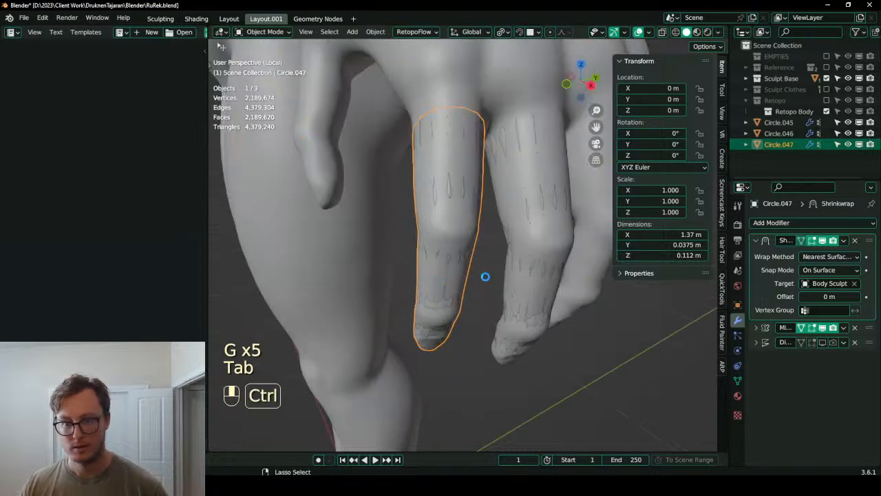
key(ctrl+s)
shift+middle_drag(486, 277, 470, 290)
scroll(473, 292, down, 1)
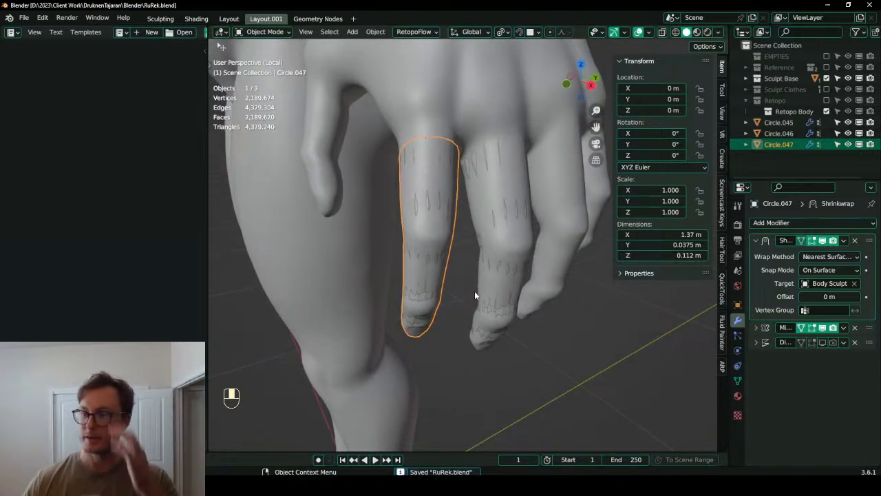
- Duplicate the middle finger mesh Circle.046 in place and select all of the new copy's geometry in Edit Mode
click(792, 132)
middle_drag(427, 275, 438, 260)
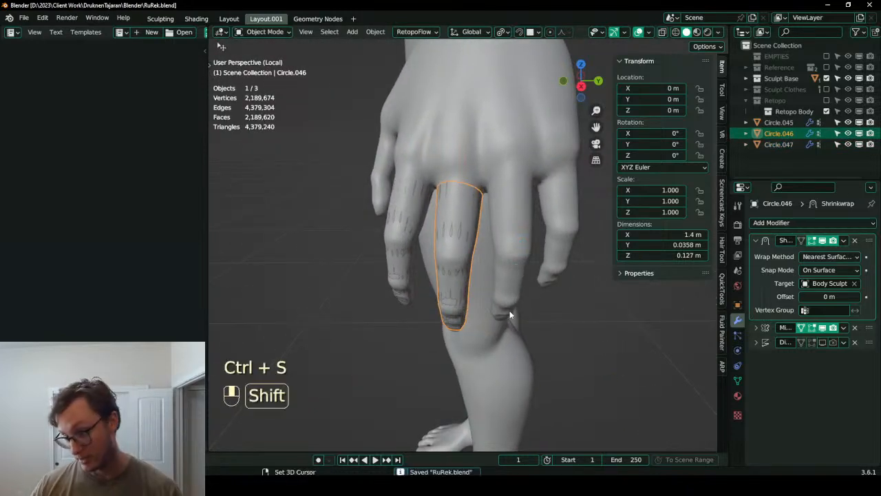
key(shift+d)
right_click(518, 269)
key(Tab)
key(a)
- Turn off proportional editing, move the copy about 0.045 m along Y onto the ring finger, and rotate it to match
key(g)
click(475, 263)
key(g)
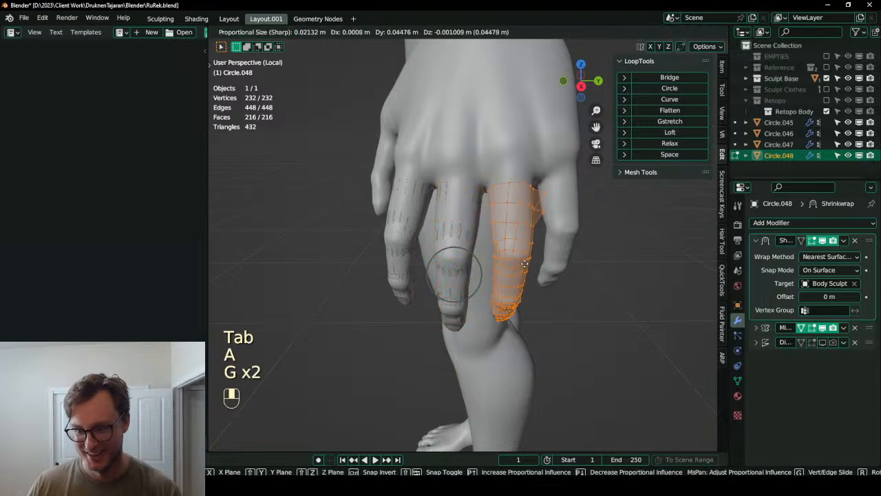
right_click(520, 264)
shift+middle_drag(497, 267, 462, 273)
key(g)
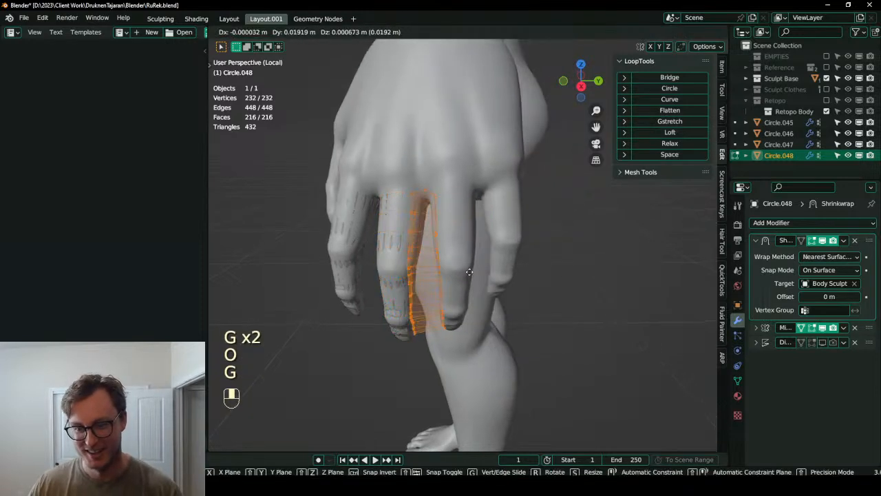
click(498, 271)
key(r)
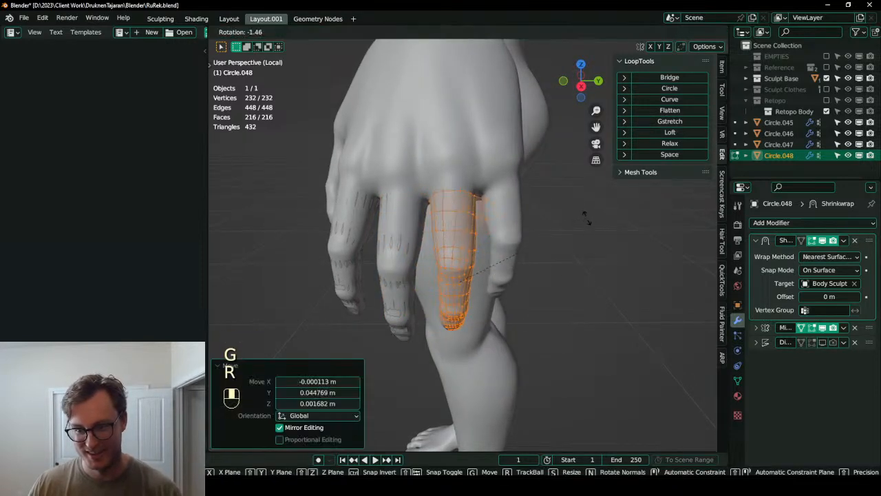
click(577, 205)
- Rotate the ring finger copy to follow the finger's direction and shift it over the sculpted finger
scroll(478, 244, up, 2)
middle_drag(477, 243, 479, 201)
key(r)
click(497, 220)
key(r)
click(536, 269)
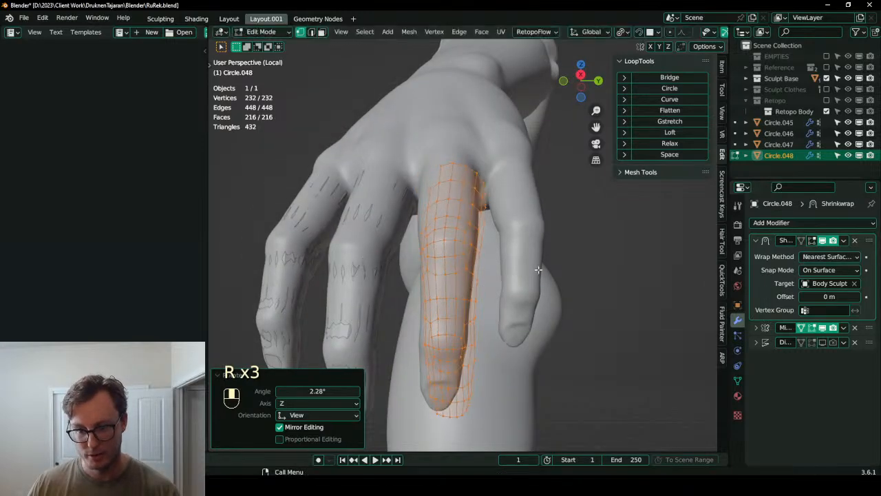
key(g)
click(530, 267)
- Scale the copy to the ring finger's size, then rotate and move it into line from the side
middle_drag(455, 256, 544, 242)
key(s)
click(503, 247)
key(r)
click(545, 256)
middle_drag(496, 258, 651, 303)
key(g)
click(542, 269)
- Fine-tune the ring finger mesh's rotation and position against the sculpt, then return it to Object Mode
scroll(550, 274, up, 1)
key(r)
click(541, 282)
key(g)
click(539, 277)
key(r)
click(550, 246)
key(g)
click(487, 321)
middle_drag(569, 267, 512, 231)
key(Tab)
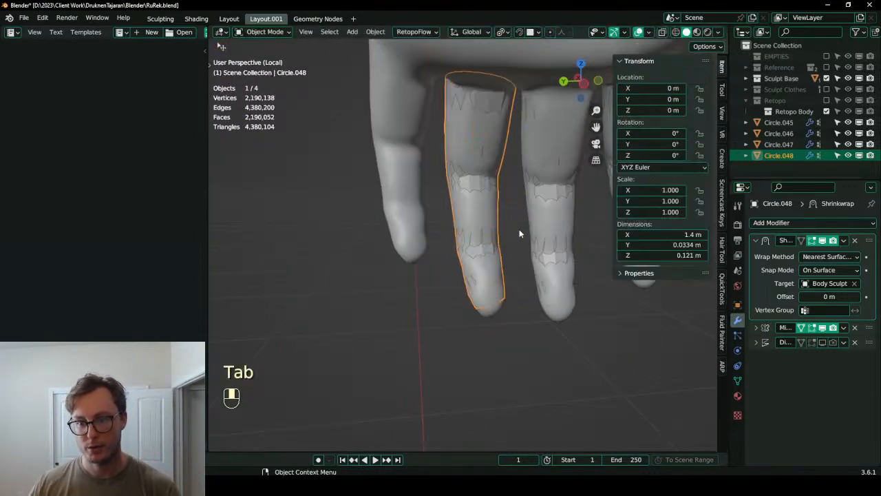
- Duplicate the ring finger mesh and move the copy's geometry onto the little finger
key(shift+d)
key(Tab)
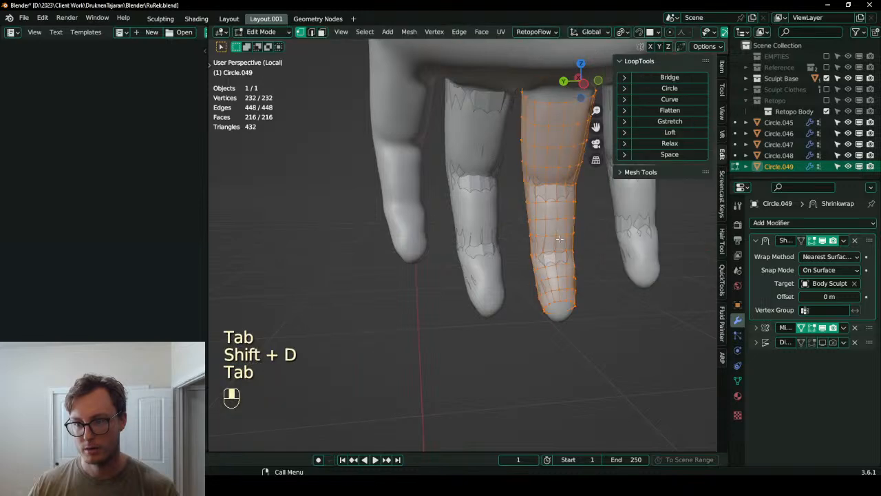
key(g)
click(372, 220)
middle_drag(372, 220, 516, 241)
scroll(509, 241, up, 2)
shift+middle_drag(510, 241, 480, 269)
scroll(461, 275, up, 2)
key(g)
click(463, 271)
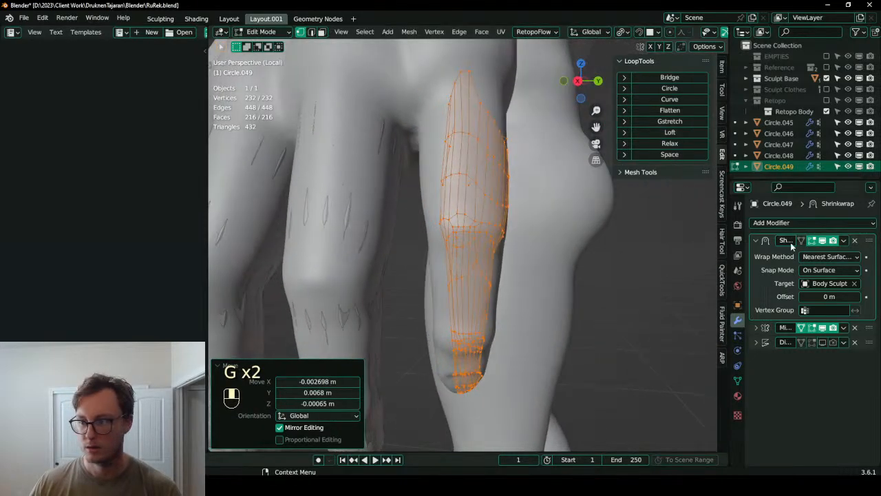
- Turn off the Shrinkwrap modifier's Edit Mode display and scale the copied mesh down to the little finger's size
click(812, 242)
scroll(537, 238, down, 3)
mouse_move(537, 237)
middle_down()
mouse_move(503, 235)
mouse_move(551, 232)
middle_up()
key(s)
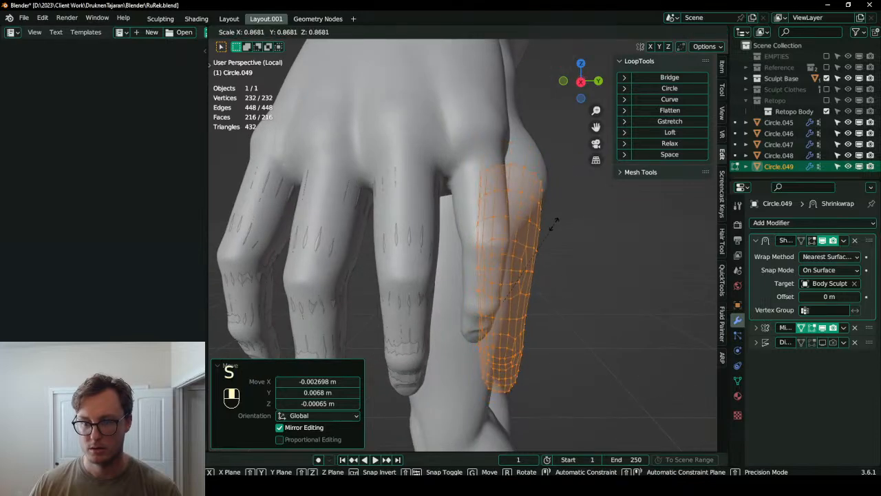
click(554, 224)
- Rotate the copy about the Z axis, move it over the sculpted little finger and tilt it to the finger's direction
key(r)
key(z)
click(542, 187)
middle_drag(543, 189, 500, 234)
key(g)
click(534, 210)
key(r)
click(586, 235)
- Rotate the little finger copy further and shift it into line with the sculpted finger from another side
click(387, 252)
key(r)
click(385, 241)
scroll(480, 224, up, 4)
key(r)
click(520, 228)
key(g)
click(427, 256)
- Refine the little finger copy's rotation and position from several angles until it surrounds the sculpted finger
middle_drag(422, 258, 532, 203)
key(r)
click(573, 206)
key(g)
click(569, 199)
key(r)
click(511, 257)
key(g)
click(512, 248)
click(510, 249)
key(r)
click(536, 198)
key(g)
click(541, 203)
- Scale the little finger copy by 0.918 and correct its rotation and position over the back of the finger
key(s)
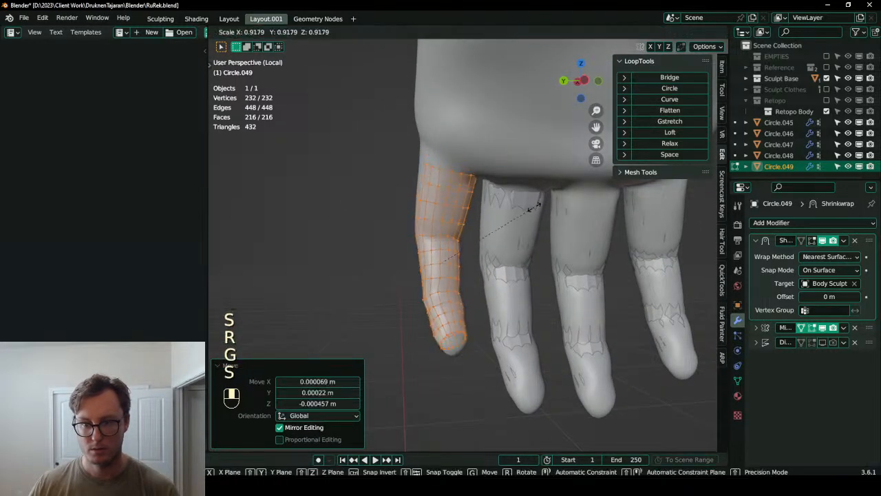
middle_drag(471, 239, 574, 232)
key(r)
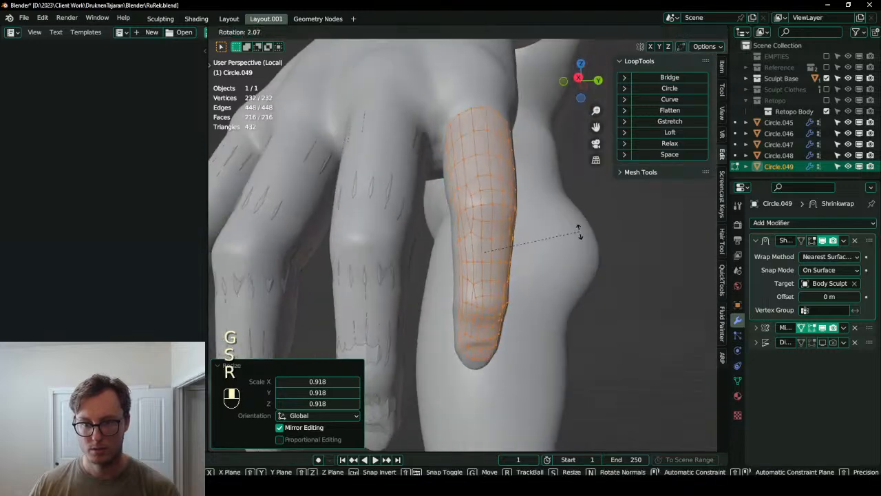
click(579, 233)
key(g)
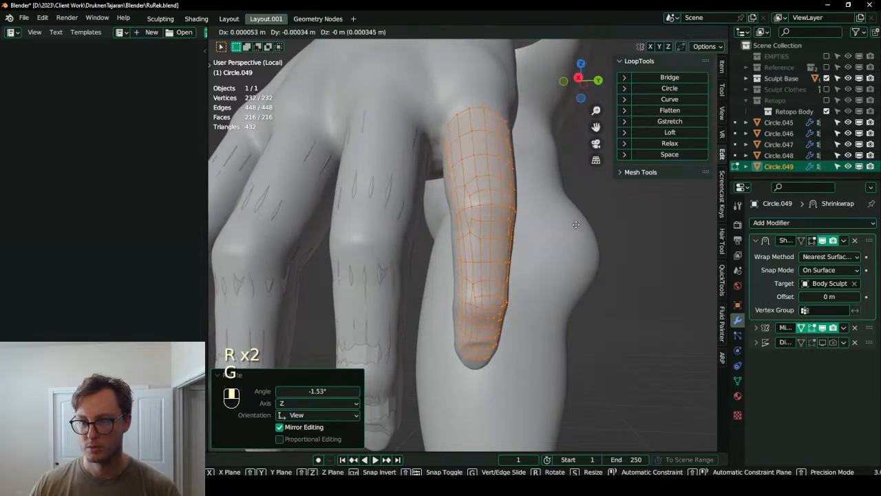
click(577, 224)
- Save the file, fine-tune the little finger mesh's rotation and position, and show Shrinkwrap in Edit Mode again
middle_drag(577, 224, 516, 227)
key(ctrl+s)
key(r)
click(517, 223)
key(g)
click(517, 223)
key(r)
click(517, 223)
middle_drag(517, 223, 876, 239)
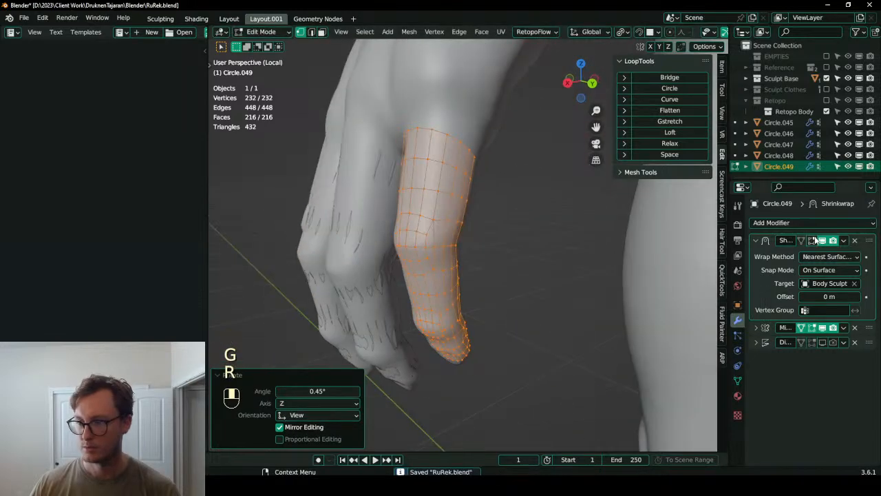
- Try shifting the whole little finger mesh with Shrinkwrap active, including along the global Y axis, and undo each move
middle_drag(584, 246, 425, 269)
key(g)
click(431, 271)
key(ctrl+z)
key(g)
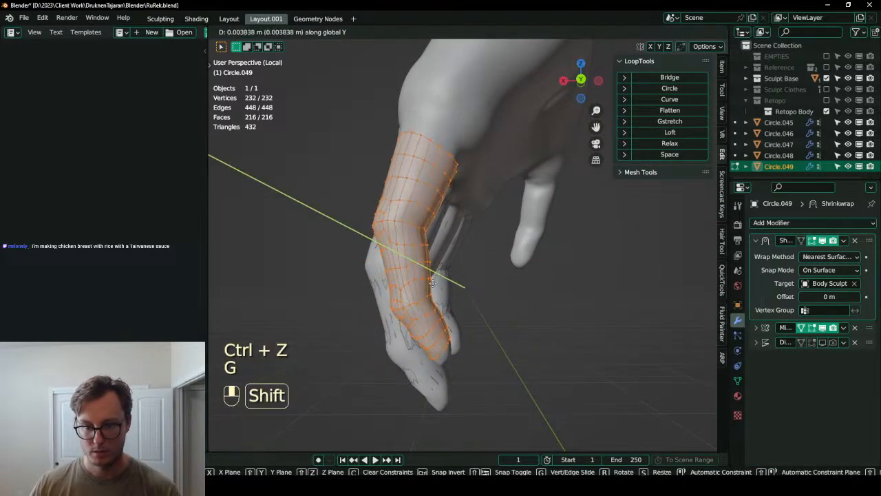
click(429, 300)
key(ctrl+z)
middle_drag(466, 299, 412, 303)
scroll(411, 303, up, 3)
key(g)
middle_click(410, 304)
click(412, 309)
key(ctrl+z)
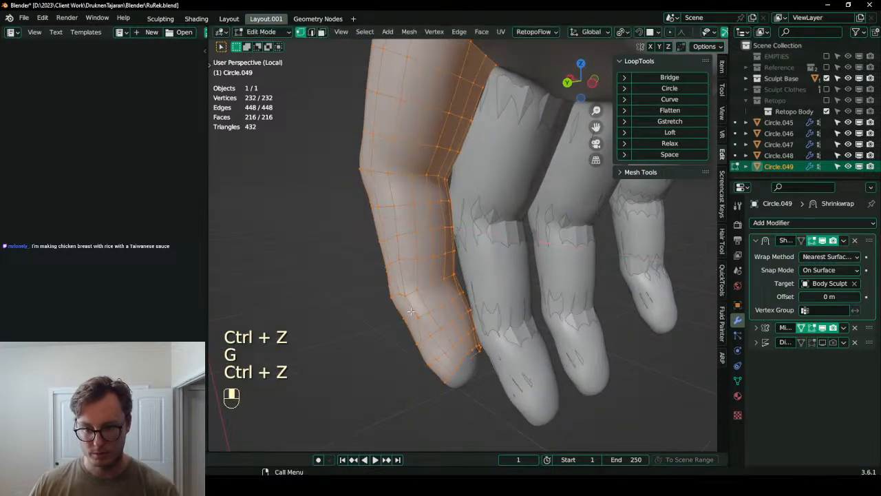
- Check the little finger mesh against the sculpt from both sides and return it to Object Mode
middle_drag(411, 310, 422, 310)
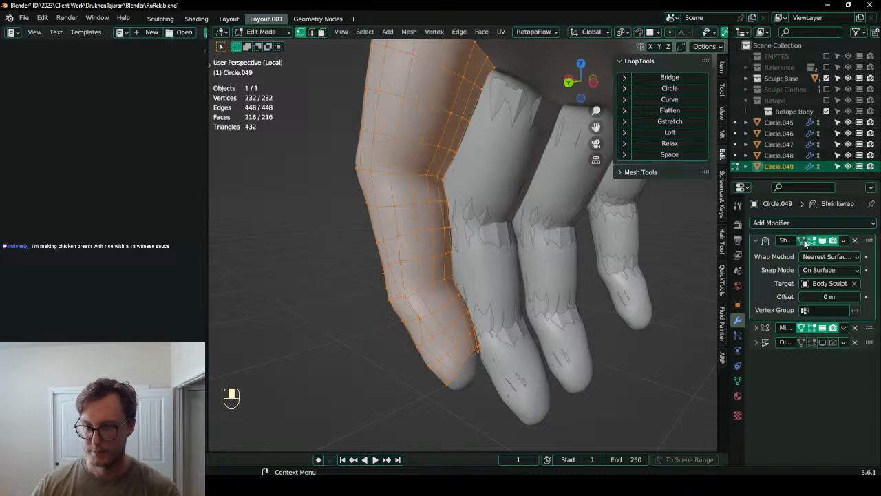
middle_drag(493, 290, 577, 272)
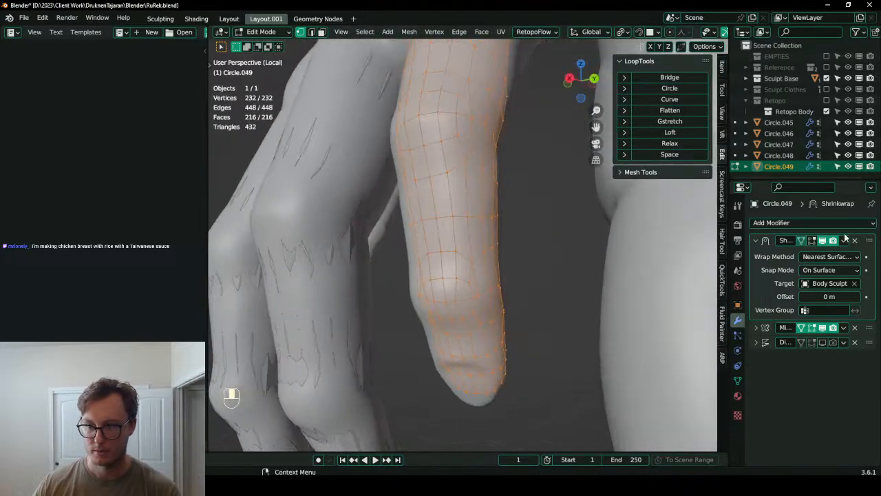
scroll(548, 269, down, 3)
key(Tab)
click(416, 304)
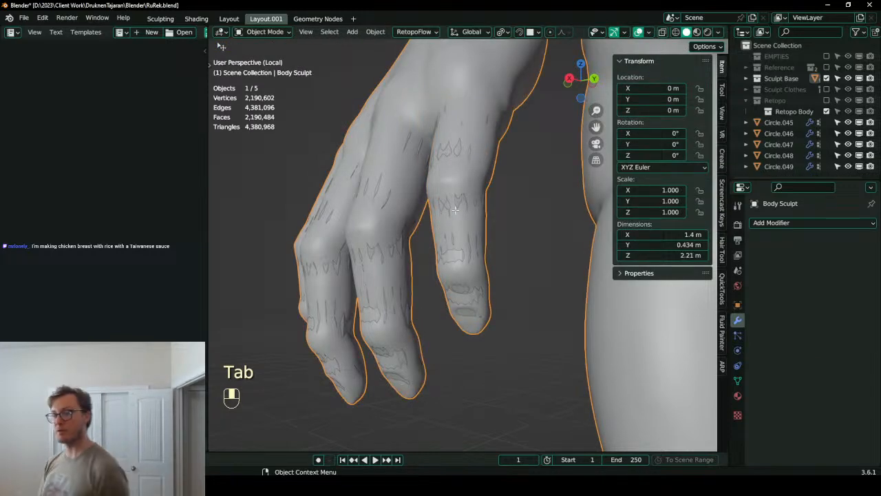
key(Tab)
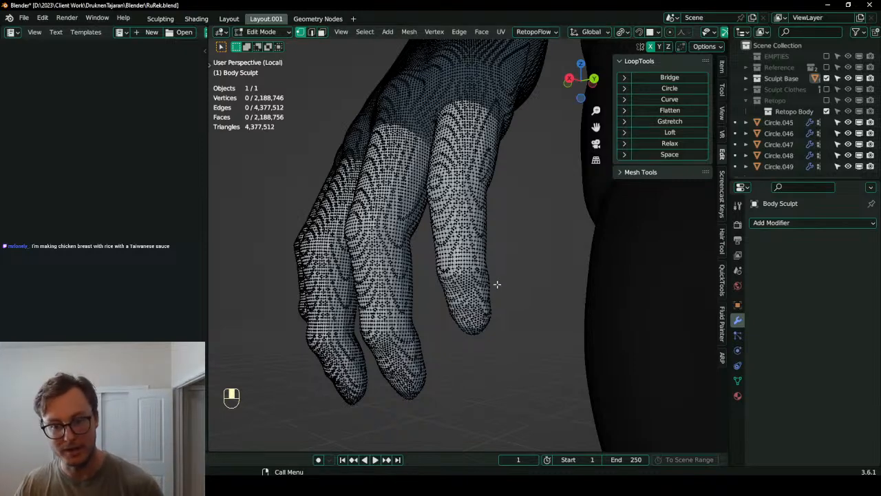
key(Tab)
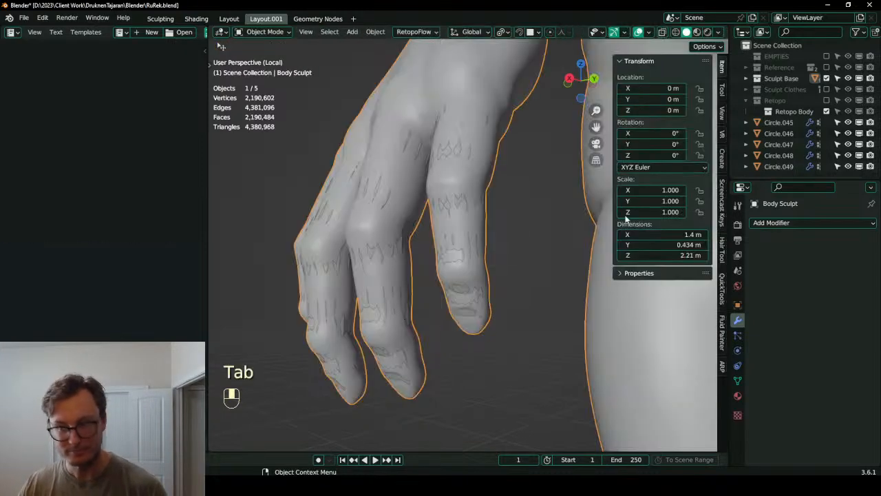
- Inspect the ring finger mesh Circle.048 in Edit Mode, then review the finger meshes together on the hand
click(784, 155)
scroll(407, 240, down, 3)
key(Tab)
middle_drag(407, 241, 569, 273)
key(Tab)
middle_drag(511, 217, 551, 265)
click(778, 166)
shift+click(784, 133)
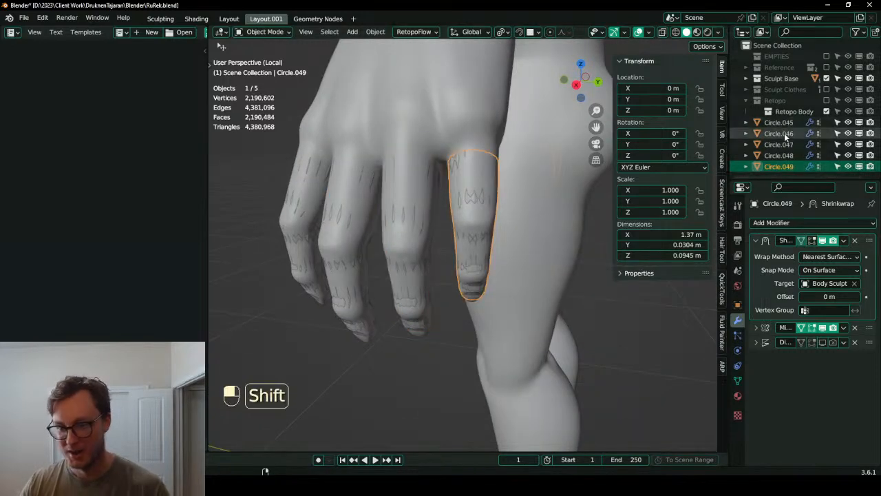
scroll(425, 243, down, 7)
scroll(434, 242, up, 4)
middle_drag(389, 238, 403, 207)
- Duplicate a finger mesh for the thumb, enter Edit Mode on the copy and turn off its Shrinkwrap display there
click(418, 237)
click(415, 249)
key(shift+d)
click(370, 240)
key(Tab)
click(813, 244)
scroll(455, 227, down, 3)
scroll(400, 159, down, 4)
shift+middle_drag(397, 148, 370, 209)
- Move the copied geometry toward the thumb and rotate it -44.8° about the global Z axis
key(g)
click(494, 207)
key(r)
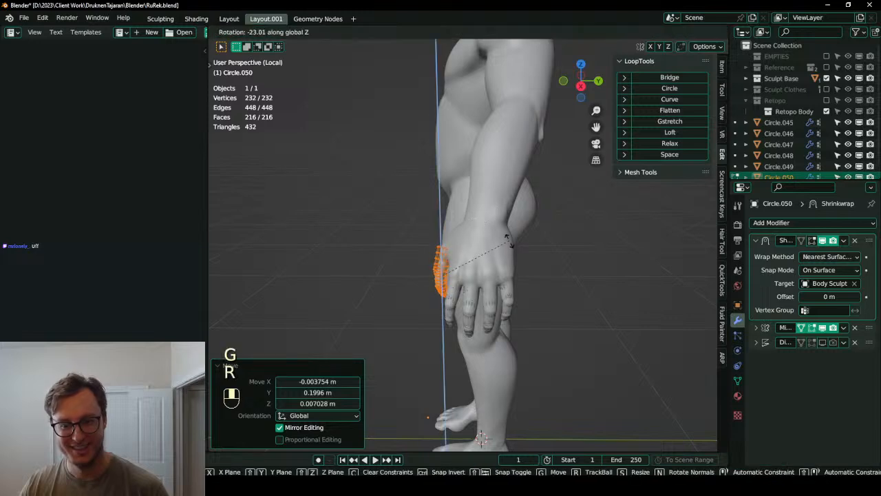
click(508, 236)
- Rotate the thumb copy another -75.5° about the global Z axis, then tilt it to follow the thumb's slope
middle_drag(507, 237, 495, 197)
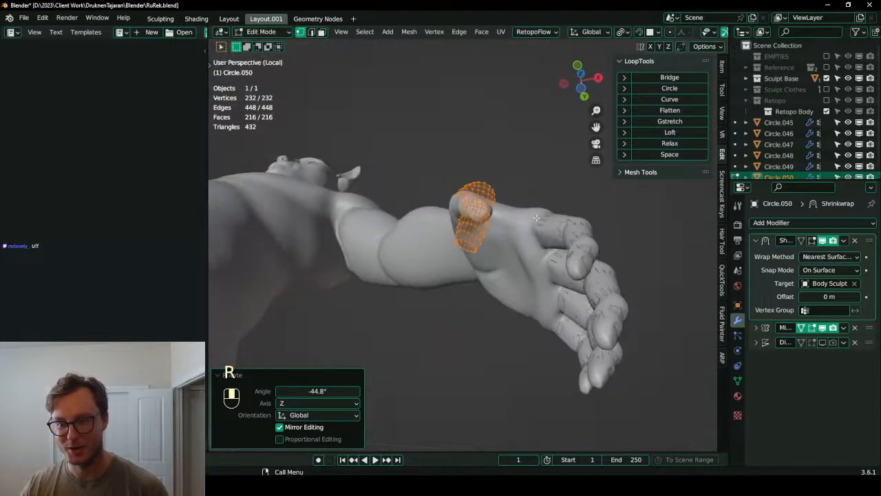
key(r)
click(501, 146)
middle_drag(500, 145, 523, 227)
key(r)
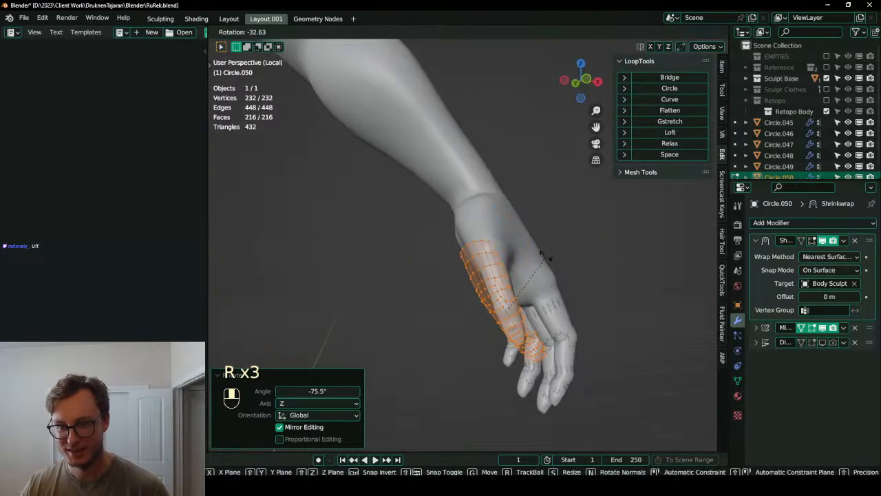
click(552, 272)
- Move and rotate the copy over the sculpted thumb as seen from the palm side
middle_drag(551, 272, 643, 279)
key(g)
click(523, 268)
key(r)
click(558, 301)
key(g)
click(573, 239)
key(r)
click(611, 233)
- Adjust the thumb copy's size, rotation and position, finishing by scaling it by 1.094
key(s)
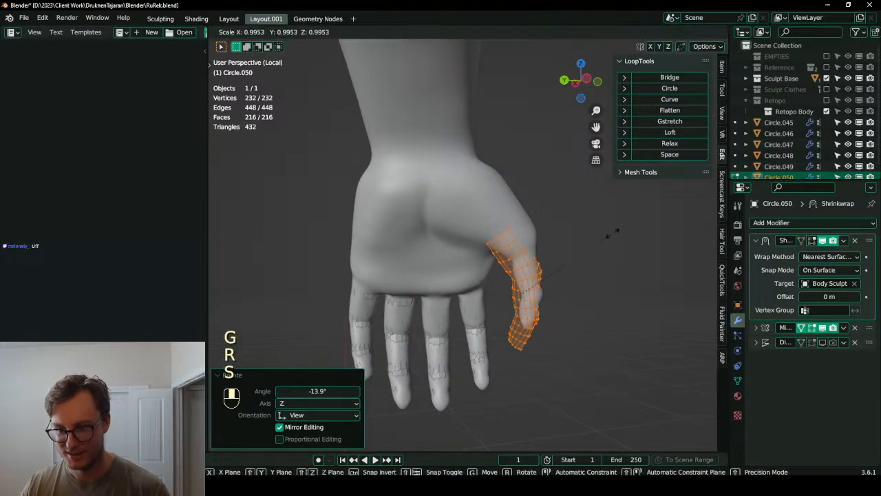
click(600, 246)
key(g)
click(603, 249)
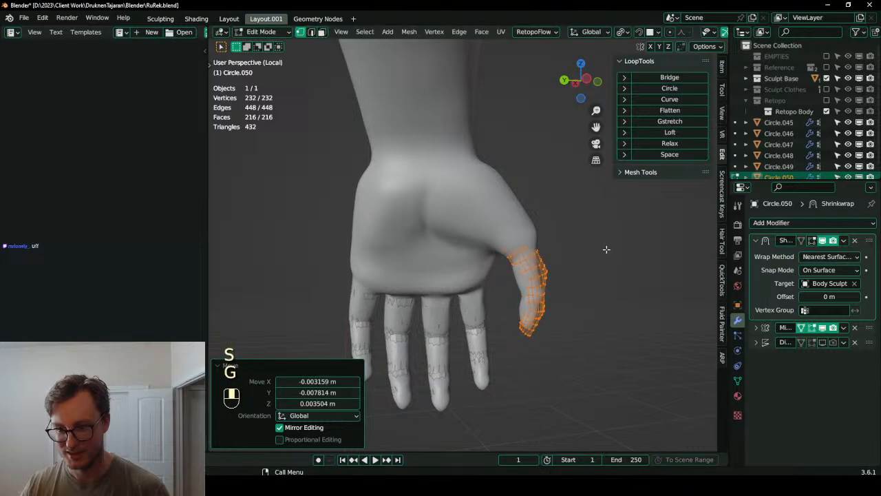
key(r)
click(610, 258)
key(g)
click(599, 248)
key(s)
click(602, 221)
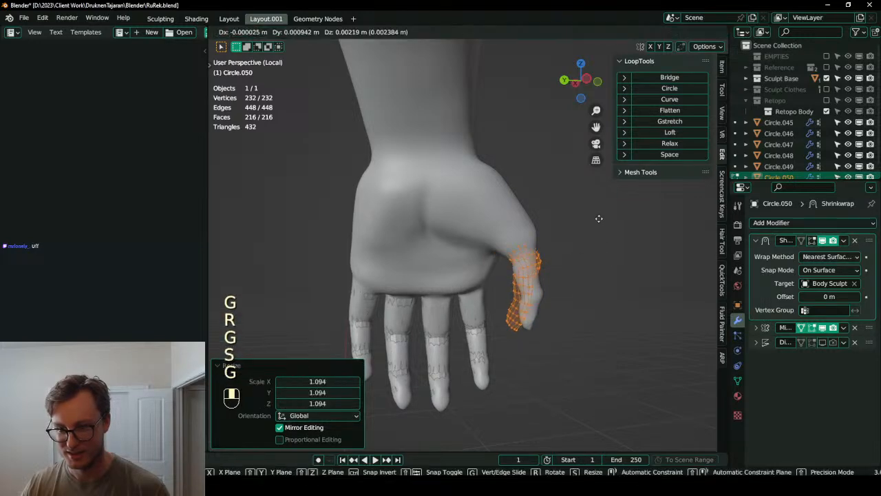
- Reposition and rotate the copy on the thumb, then enlarge it, finishing with a scale of 1.027
key(g)
click(555, 239)
key(r)
click(558, 241)
key(g)
click(572, 234)
key(s)
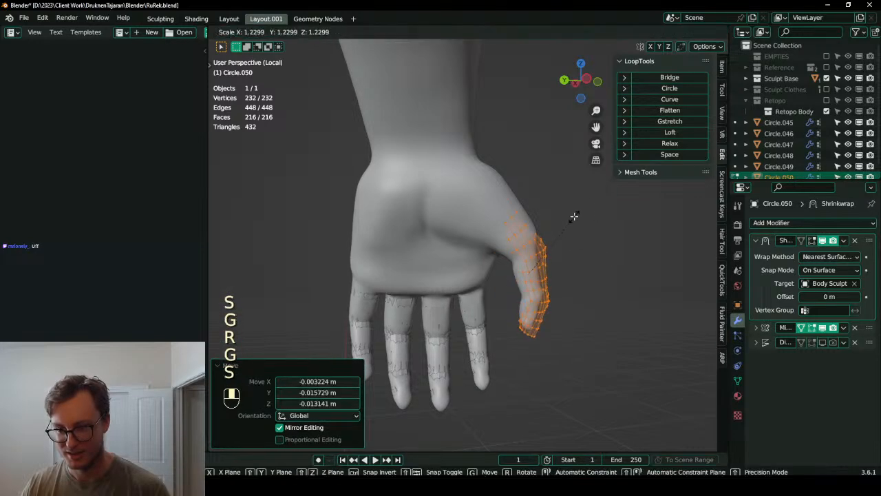
click(569, 204)
key(s)
click(562, 206)
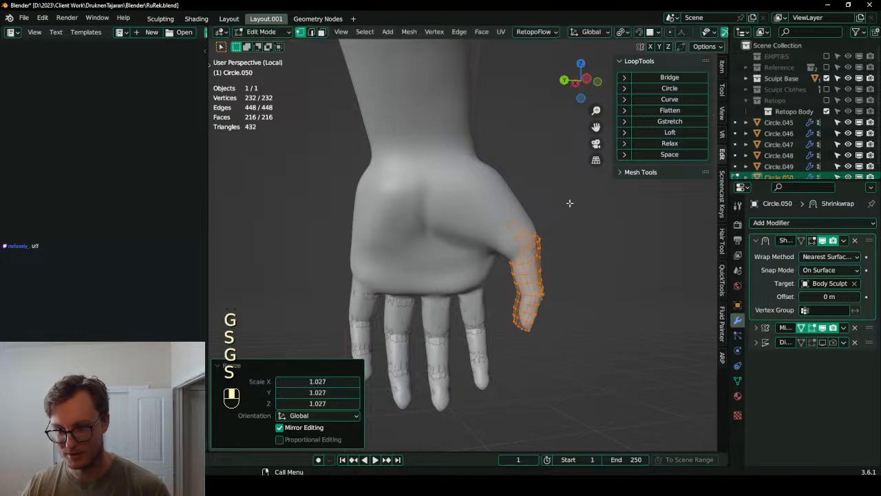
- Align the thumb copy from the palm and back of the hand, then show Shrinkwrap in Edit Mode again
key(r)
click(567, 199)
key(g)
click(565, 196)
middle_drag(564, 211, 441, 239)
key(g)
click(502, 247)
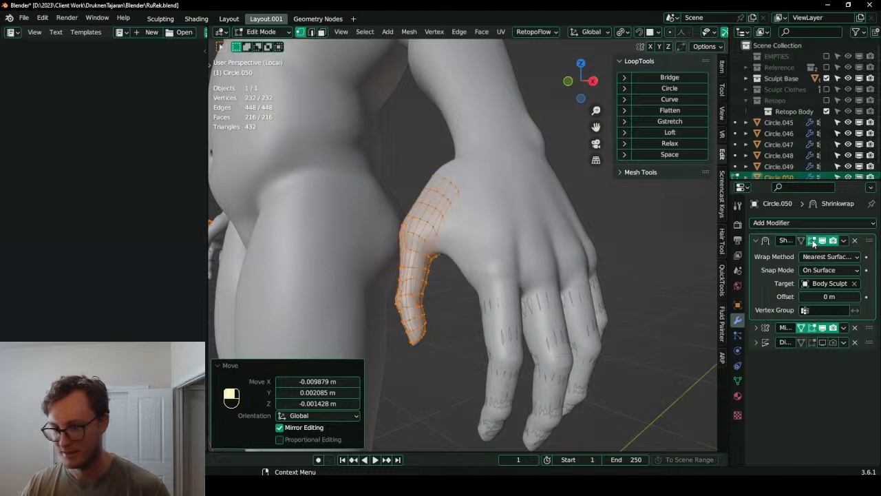
- Refine the thumb mesh's scale and rotation with Shrinkwrap active, then return to Object Mode
middle_drag(441, 303, 661, 284)
key(s)
click(510, 275)
key(r)
click(565, 278)
scroll(661, 283, down, 5)
key(Tab)
- Select the finger and thumb meshes Circle.046 through Circle.050, join them into one object and save the file
shift+click(779, 135)
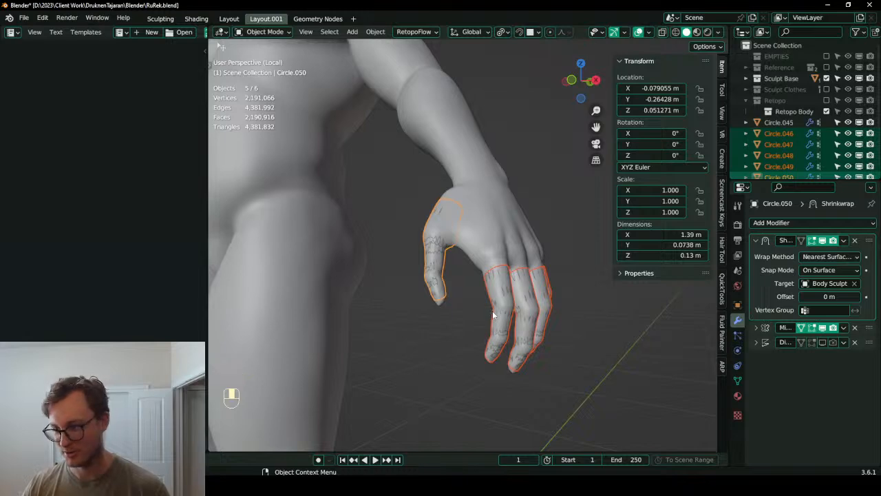
key(q)
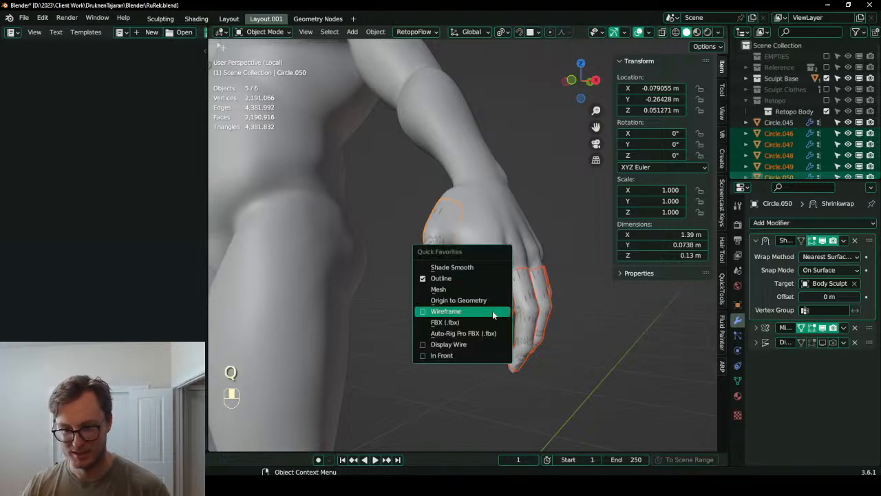
click(493, 315)
key(q)
click(493, 316)
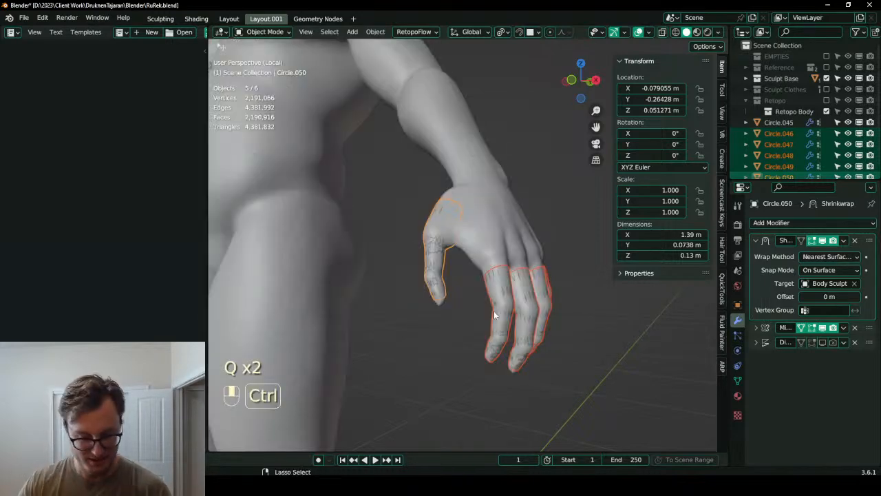
key(ctrl+j)
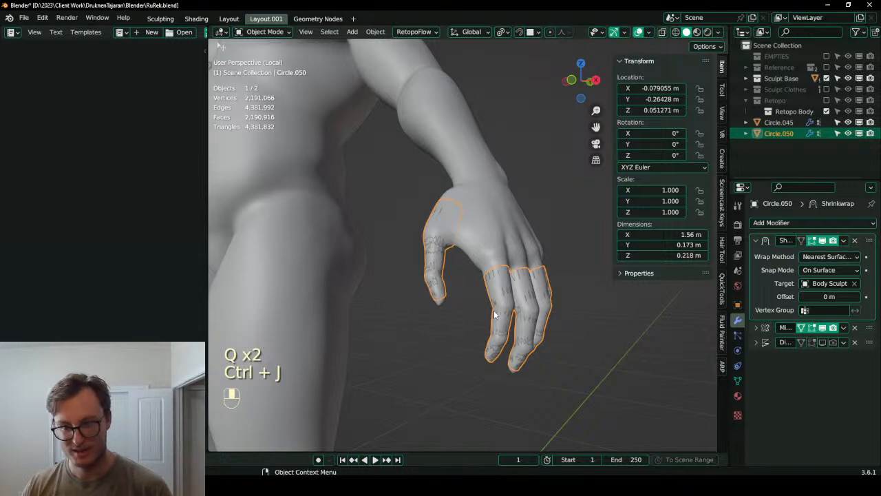
key(ctrl+s)
- Apply the Shrinkwrap modifier and the transforms of the joined finger mesh, then save the file
middle_drag(510, 277, 482, 288)
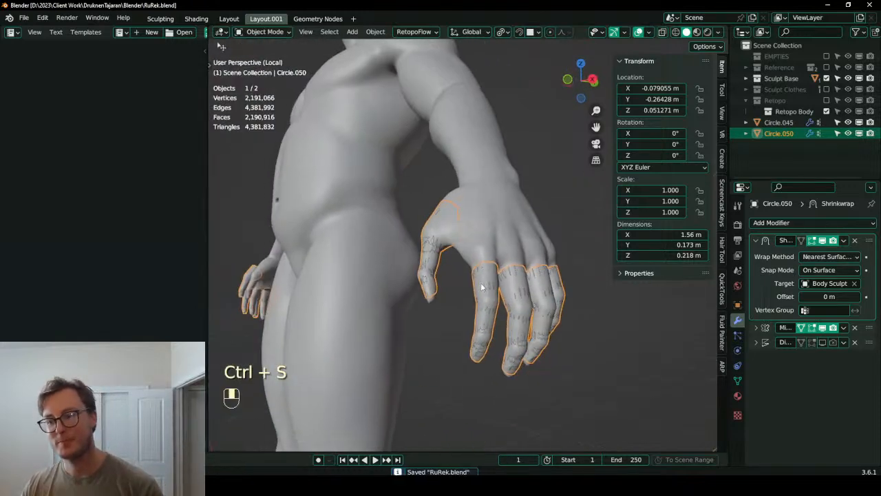
click(844, 240)
click(831, 252)
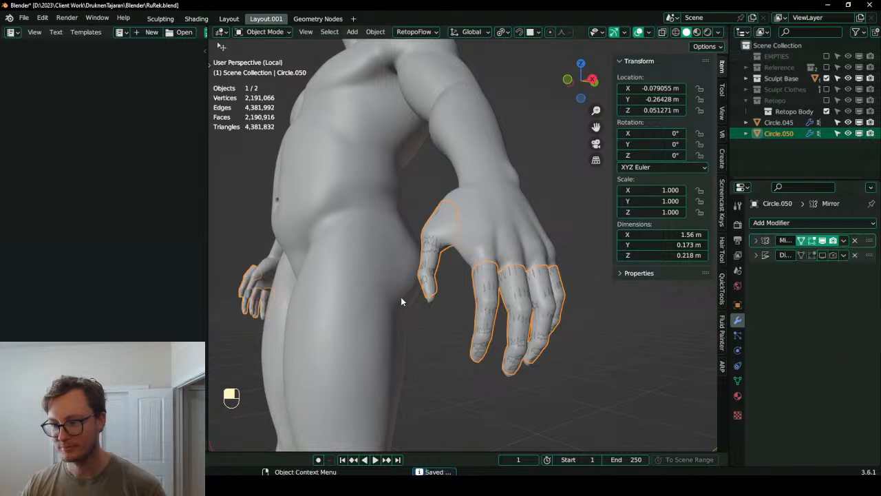
key(ctrl+a)
click(402, 297)
middle_drag(402, 296, 537, 248)
key(ctrl+s)
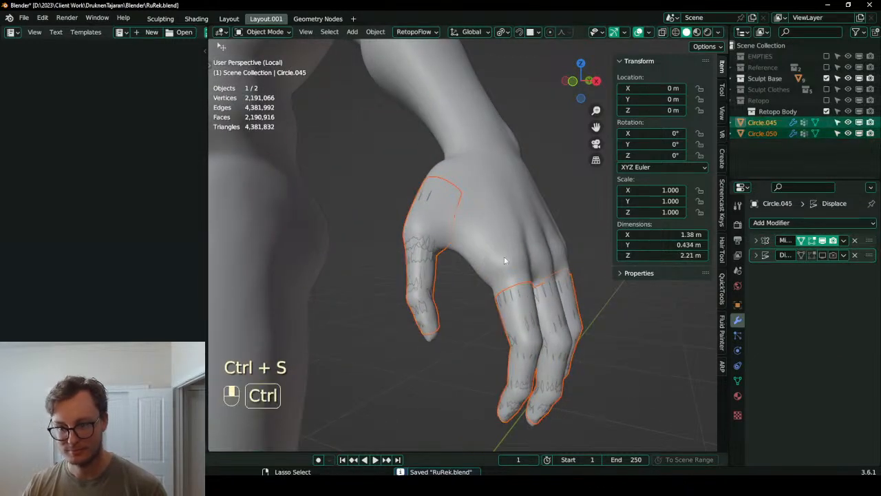
- Undo the last selection change so the joined finger mesh is active, and start RetopoFlow on it
key(ctrl+z)
click(416, 32)
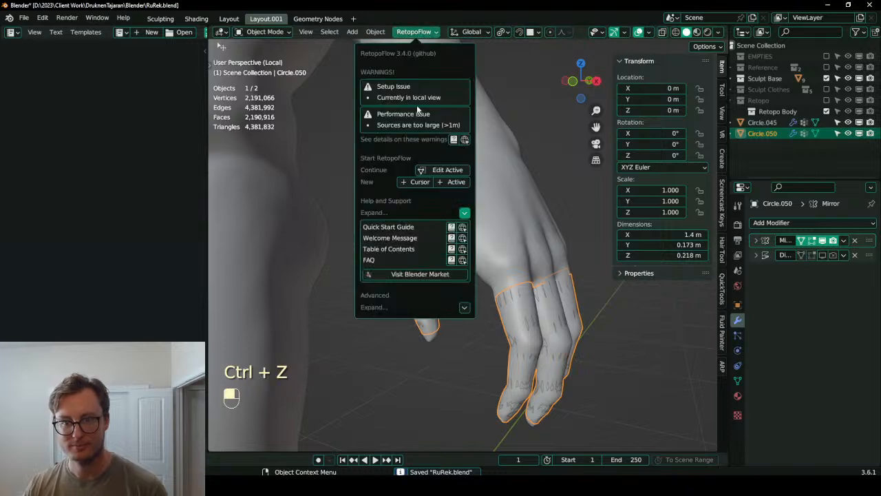
click(463, 185)
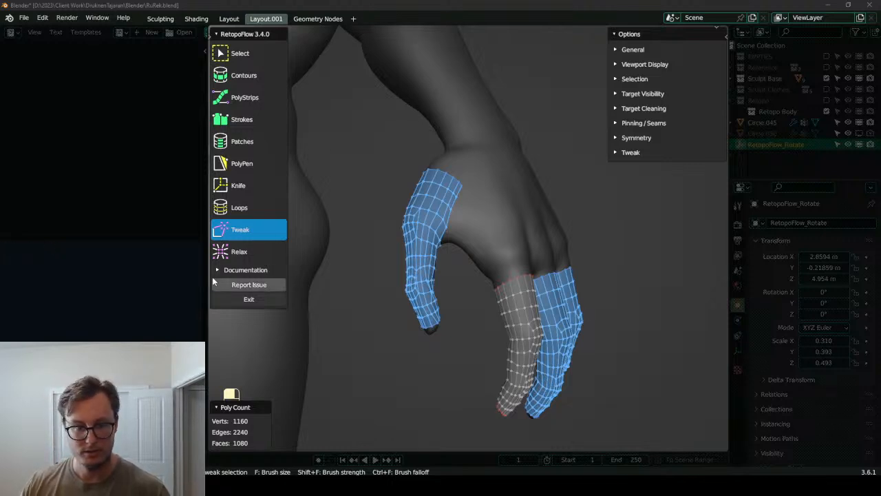
- Smooth the topology around the joints of the finger mesh with the RetopoFlow Relax brush
click(239, 251)
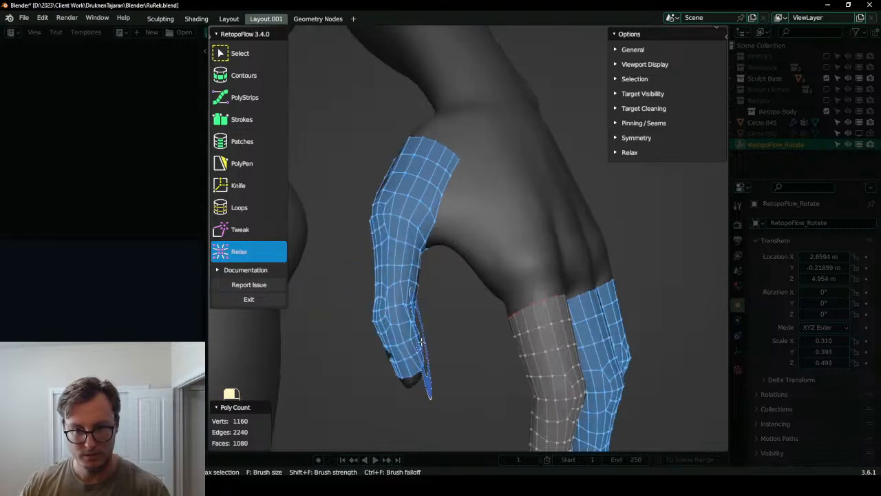
middle_drag(404, 335, 374, 315)
middle_drag(389, 275, 517, 198)
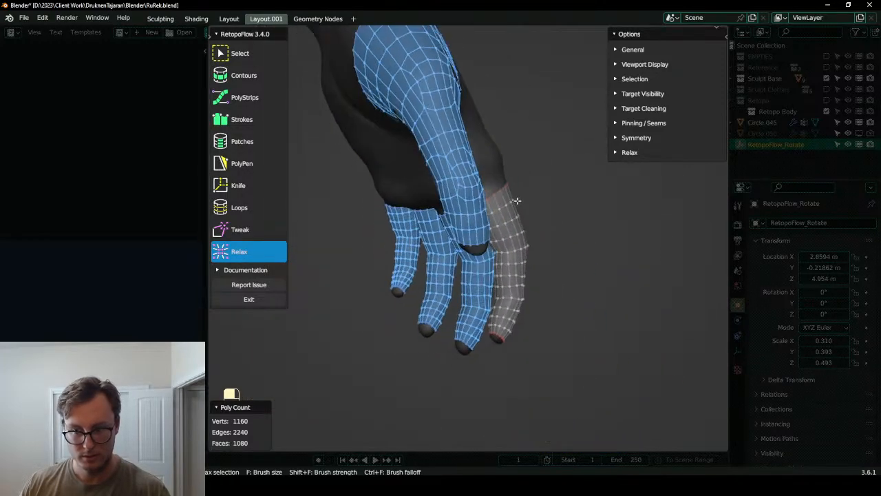
scroll(517, 198, up, 4)
mouse_move(331, 303)
middle_down()
mouse_move(419, 329)
mouse_move(431, 306)
mouse_move(437, 331)
mouse_move(434, 304)
mouse_move(420, 291)
mouse_move(441, 238)
middle_up()
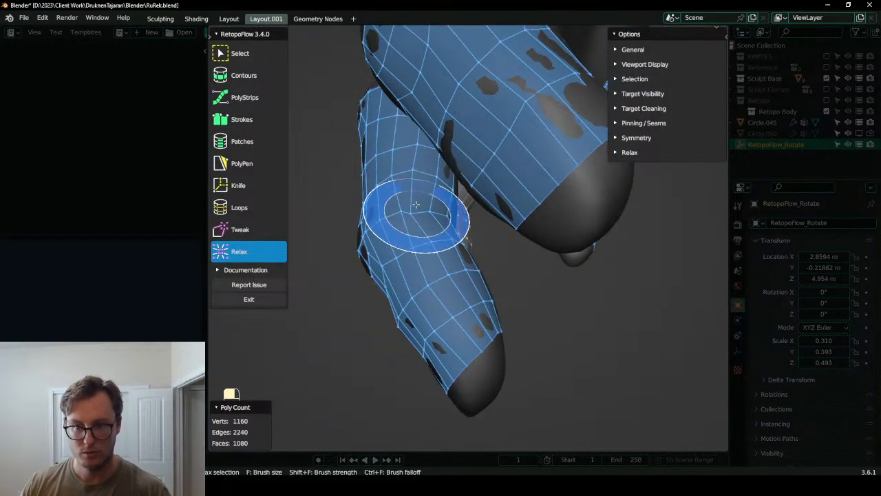
mouse_move(448, 287)
middle_down()
mouse_move(456, 230)
mouse_move(448, 285)
mouse_move(429, 256)
mouse_move(413, 282)
middle_up()
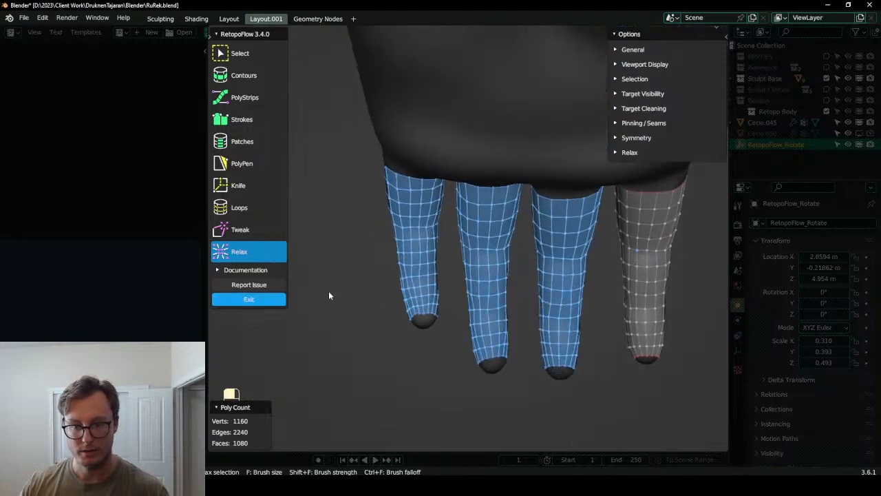
- Exit RetopoFlow, return to Object Mode and save the file
click(249, 299)
middle_drag(455, 253, 555, 250)
key(Tab)
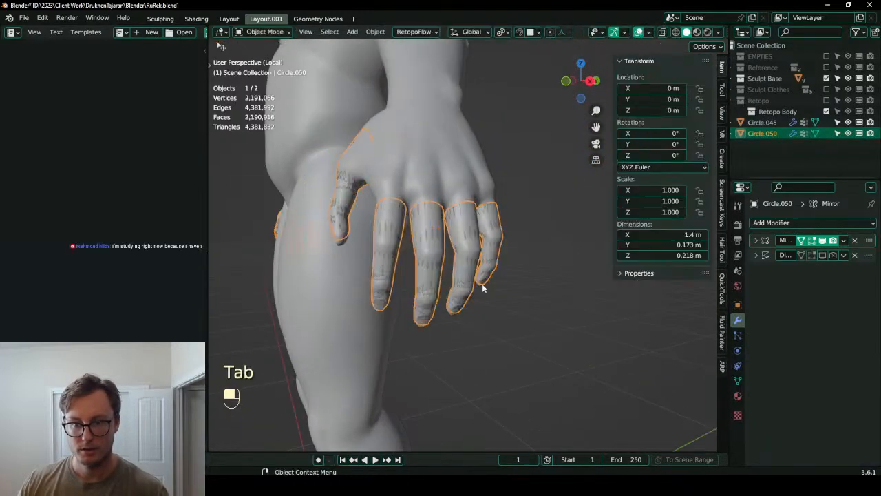
key(ctrl+s)
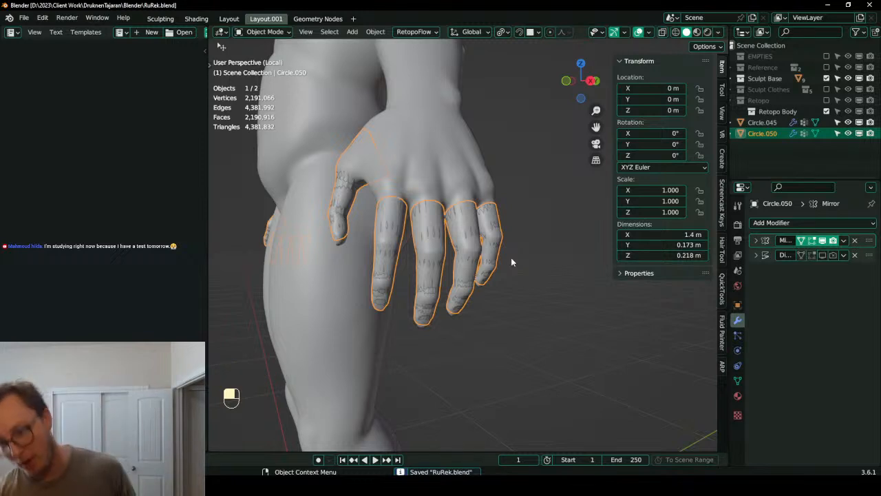
- Try to join Circle.050 with the body mesh Circle.045 while in local view
shift+click(777, 123)
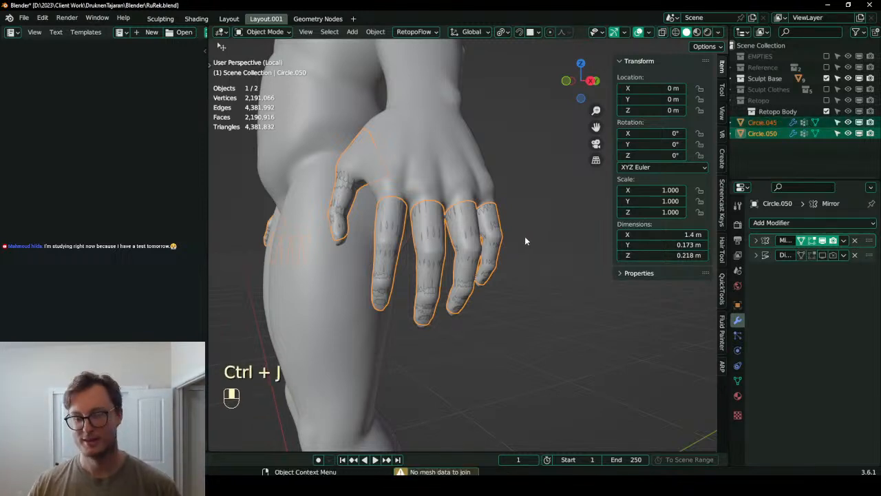
ctrl+click(762, 123)
scroll(474, 248, down, 3)
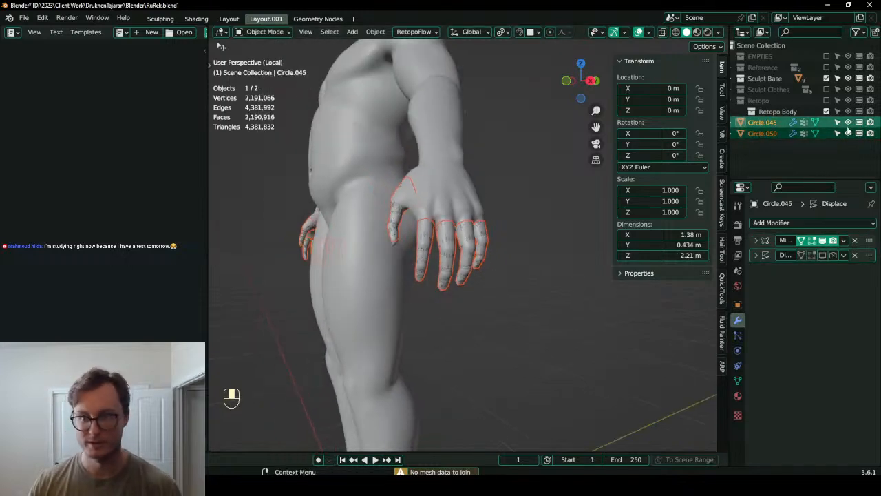
click(761, 125)
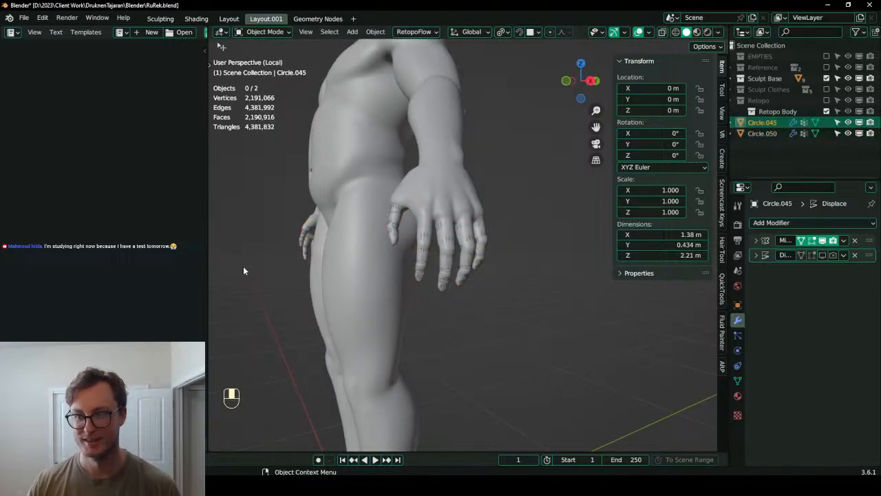
scroll(485, 275, down, 6)
middle_drag(443, 163, 499, 186)
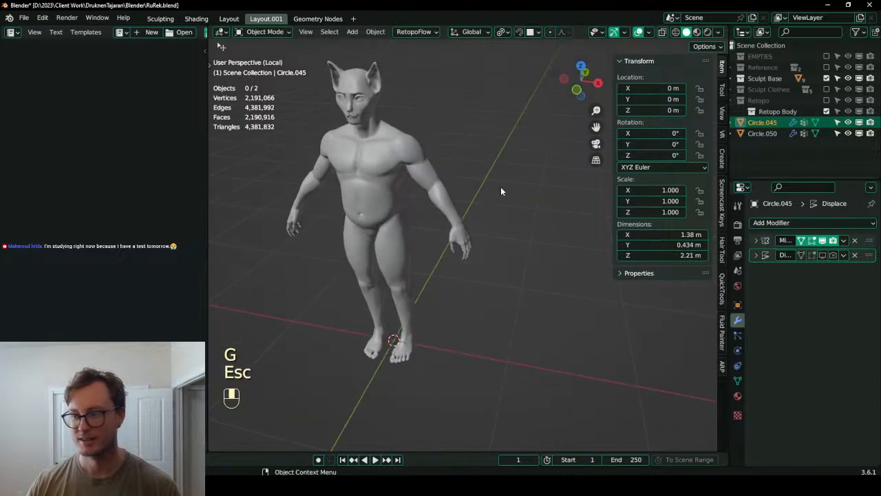
- Leave local view, join the finger mesh Circle.050 into the body mesh Circle.045 and save the file
key(slash)
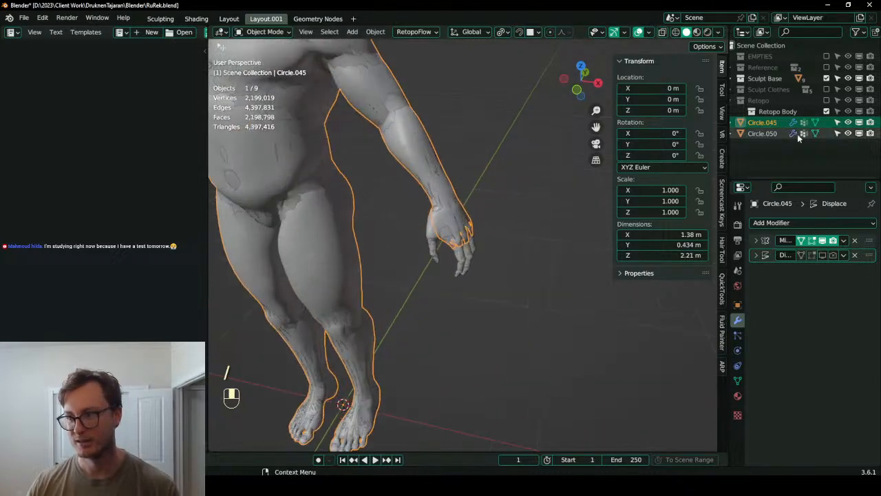
shift+click(764, 134)
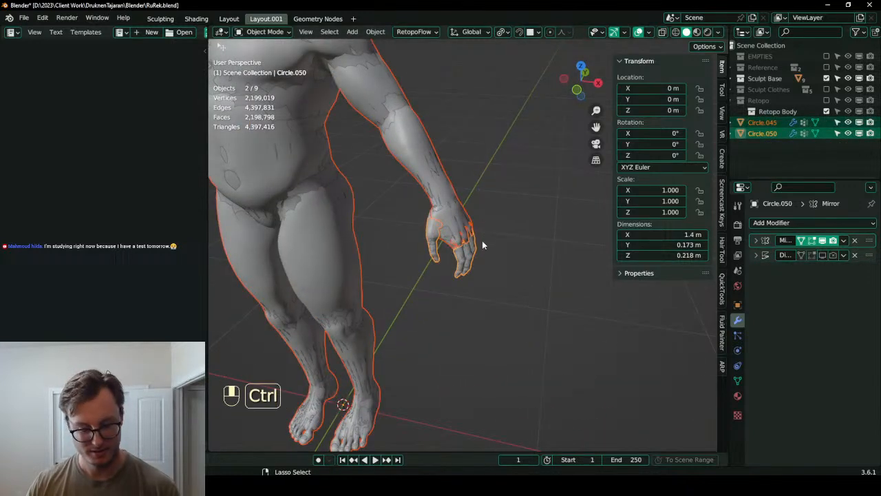
ctrl+click(762, 122)
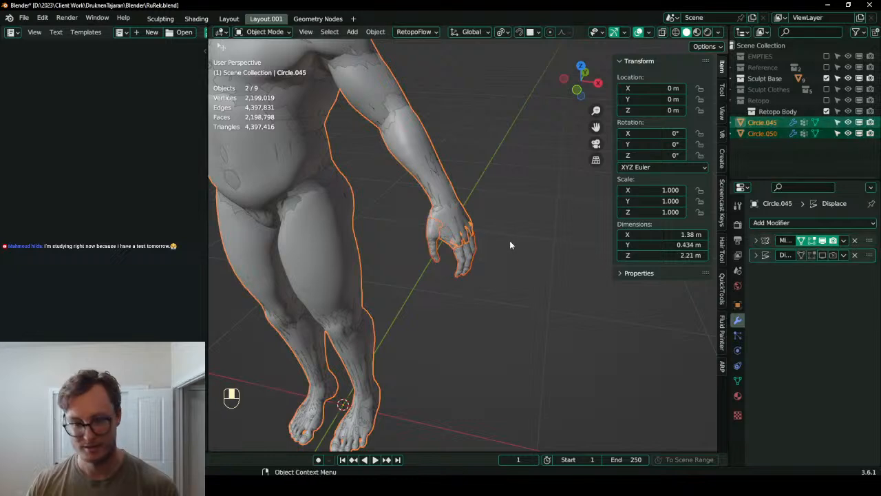
key(ctrl+j)
scroll(485, 269, up, 5)
middle_drag(475, 277, 475, 296)
key(ctrl+s)
- Enter Edit Mode on the joined body mesh and clear the selection of the finger meshes
scroll(438, 277, up, 5)
key(Tab)
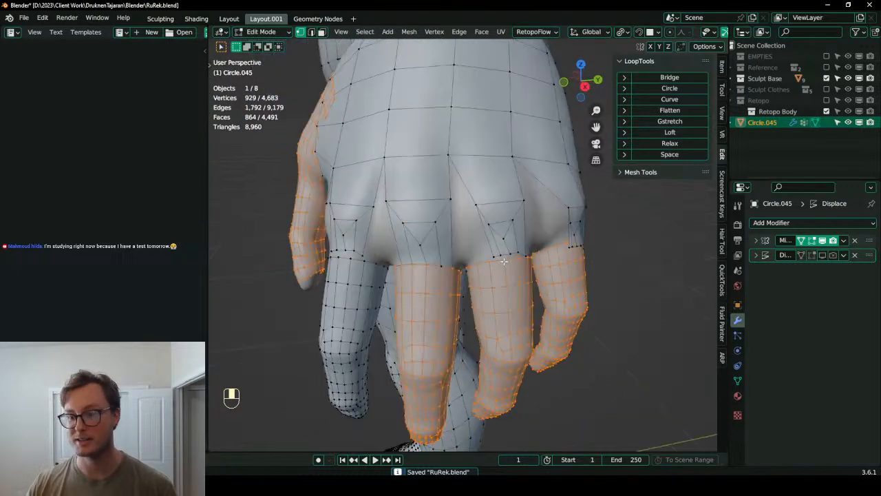
key(g)
right_click(440, 328)
middle_drag(438, 327, 438, 289)
scroll(495, 301, down, 3)
scroll(475, 305, up, 3)
click(437, 292)
scroll(434, 282, up, 5)
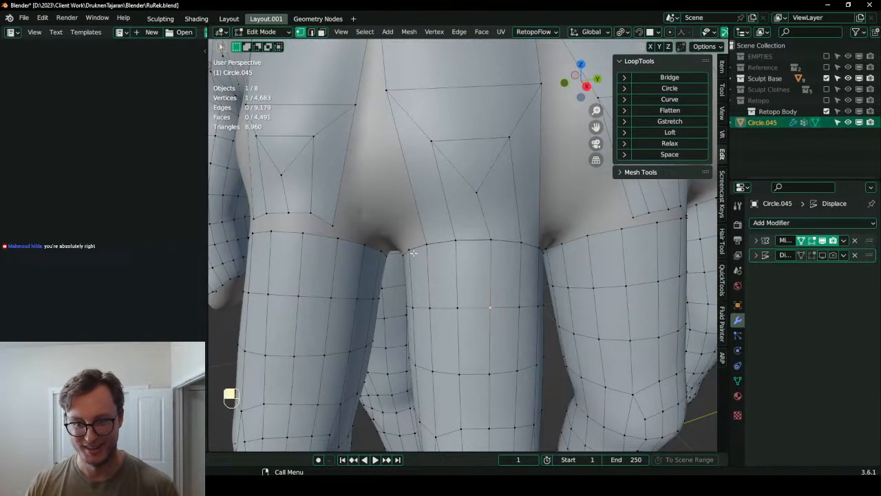
- Select the middle finger's open base loop and the hand's matching loop in wireframe, and merge them with Bridge Edge Loops
click(414, 253)
mouse_move(414, 253)
middle_down()
mouse_move(480, 261)
mouse_move(483, 279)
mouse_move(448, 286)
mouse_move(453, 266)
middle_up()
scroll(480, 262, down, 3)
key(z)
key(b)
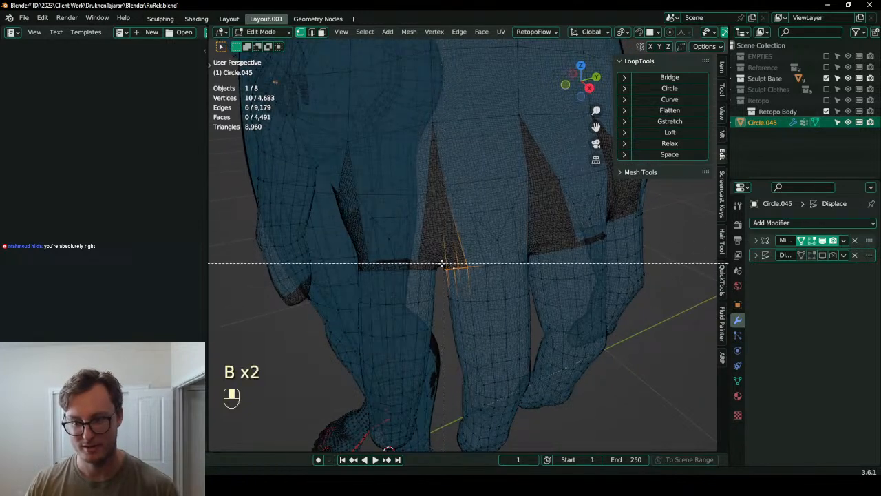
drag(487, 269, 487, 270)
middle_drag(488, 270, 492, 267)
key(b)
drag(477, 258, 499, 264)
middle_drag(500, 269, 515, 267)
key(b)
drag(491, 258, 518, 269)
middle_drag(517, 268, 578, 262)
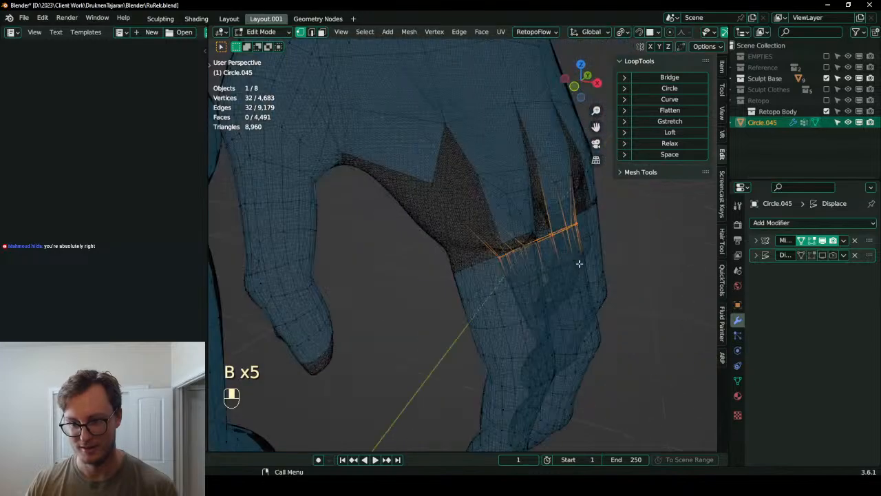
key(q)
click(561, 228)
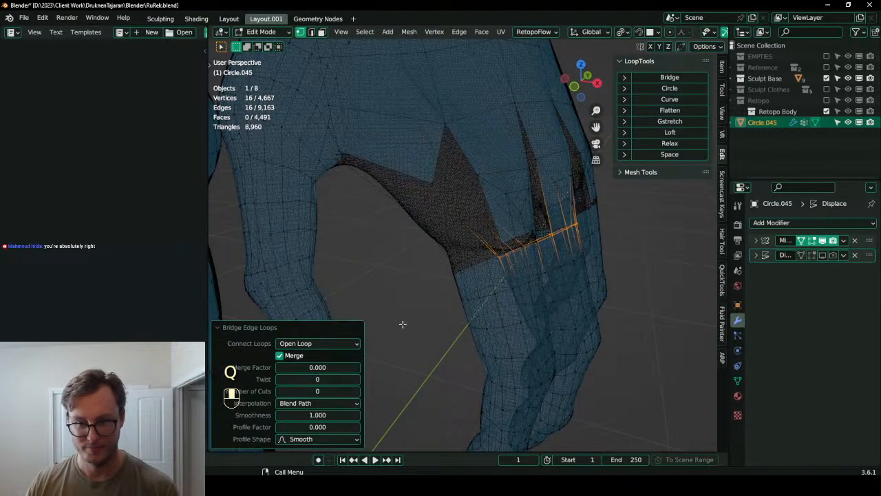
middle_drag(475, 267, 400, 280)
key(z)
- Select matching base edges of the ring finger and hand on the back side, and bridge them with Merge Factor 1.000
scroll(485, 277, down, 4)
scroll(485, 277, up, 5)
shift+middle_drag(531, 258, 473, 236)
scroll(487, 226, up, 1)
click(473, 237)
scroll(455, 252, up, 2)
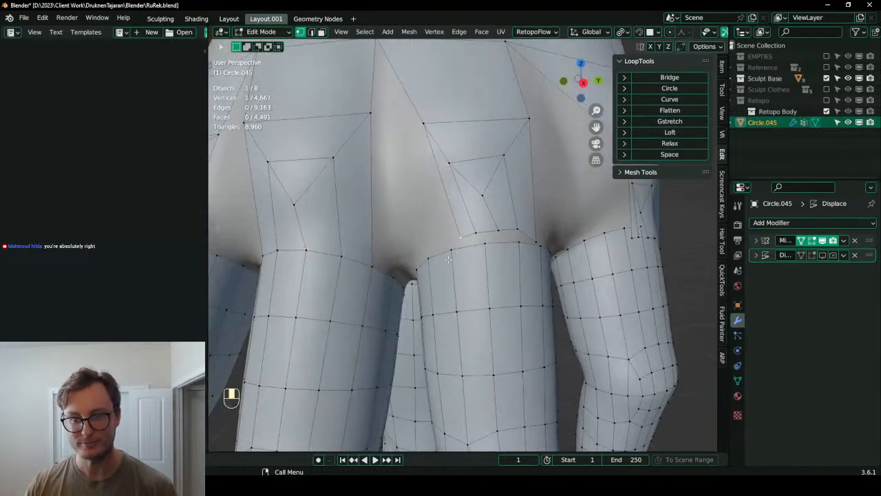
shift+click(431, 258)
middle_drag(431, 259, 459, 272)
shift+click(502, 244)
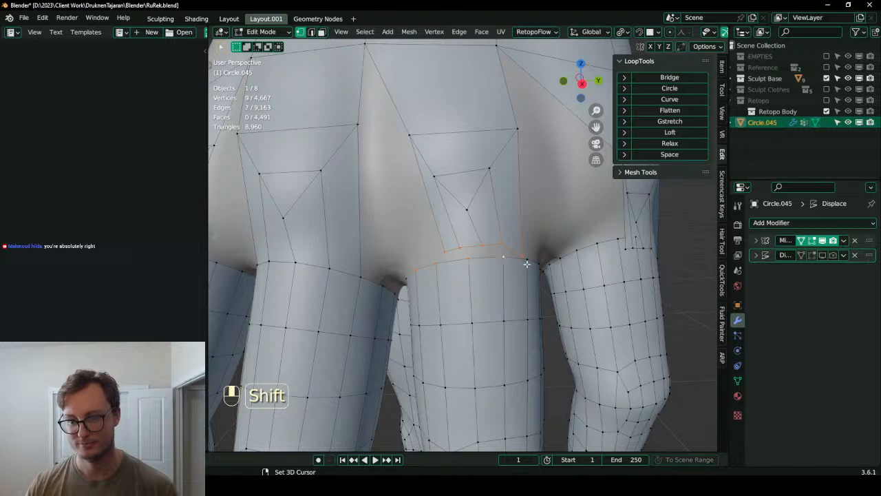
key(q)
click(561, 205)
drag(303, 368, 344, 367)
middle_drag(596, 267, 562, 263)
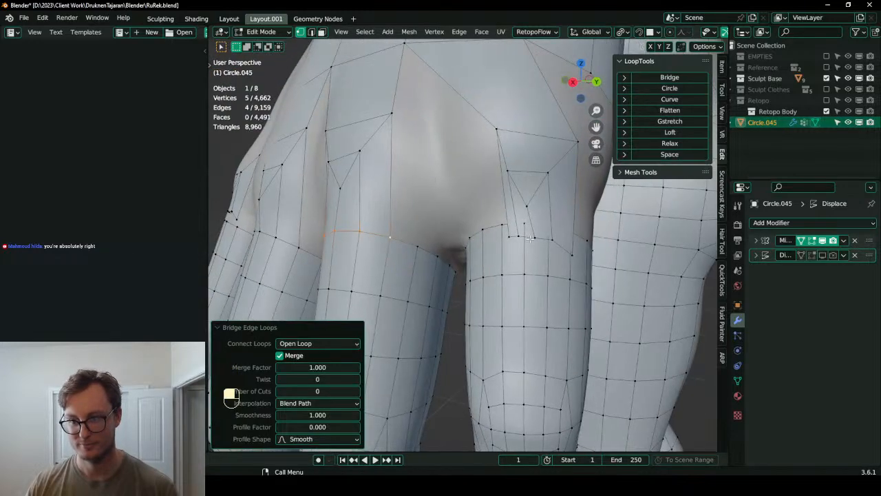
alt+shift+click(535, 240)
middle_drag(485, 235, 553, 259)
shift+click(551, 262)
scroll(537, 265, down, 4)
middle_drag(513, 283, 480, 307)
scroll(484, 312, up, 4)
- Undo back to the ring finger's edge selection, adjust it and run the merging Bridge Edge Loops again
key(ctrl+z)
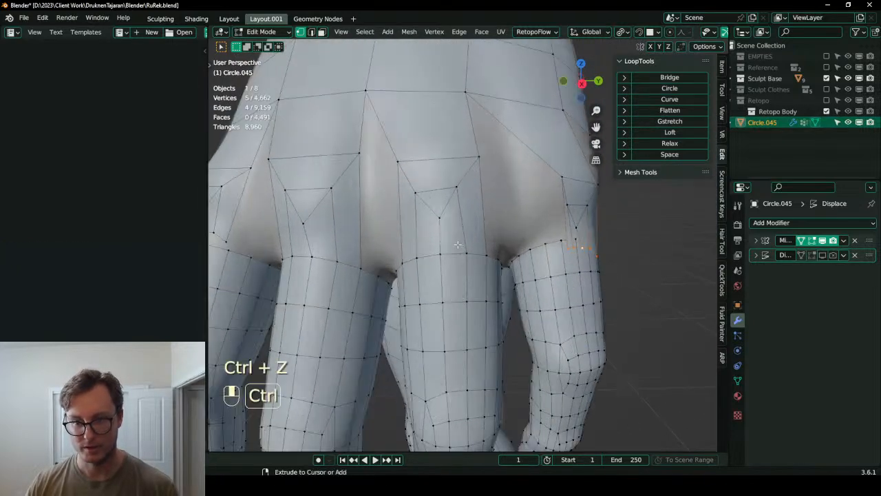
key(ctrl+z)
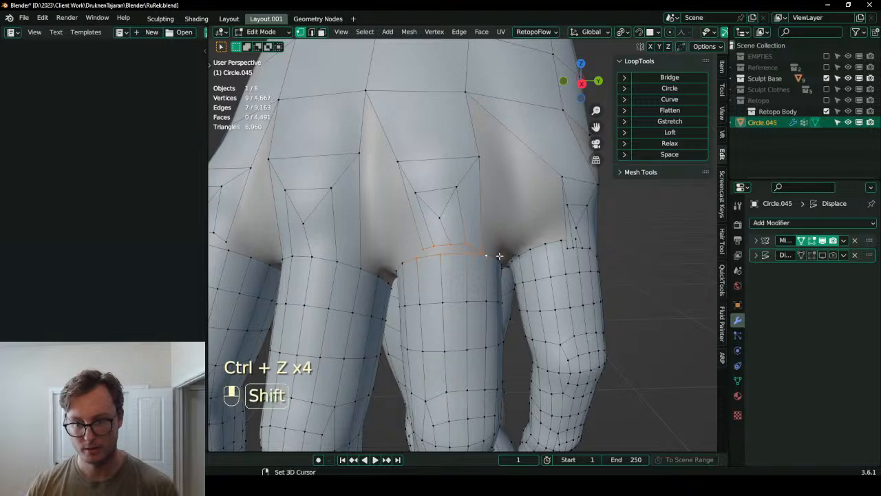
key(q)
click(562, 205)
middle_drag(509, 259, 484, 272)
- Select matching base edges of the pinky and hand on the back side, and merge them with Bridge Edge Loops
click(427, 242)
middle_drag(503, 241, 490, 250)
key(z)
click(477, 246)
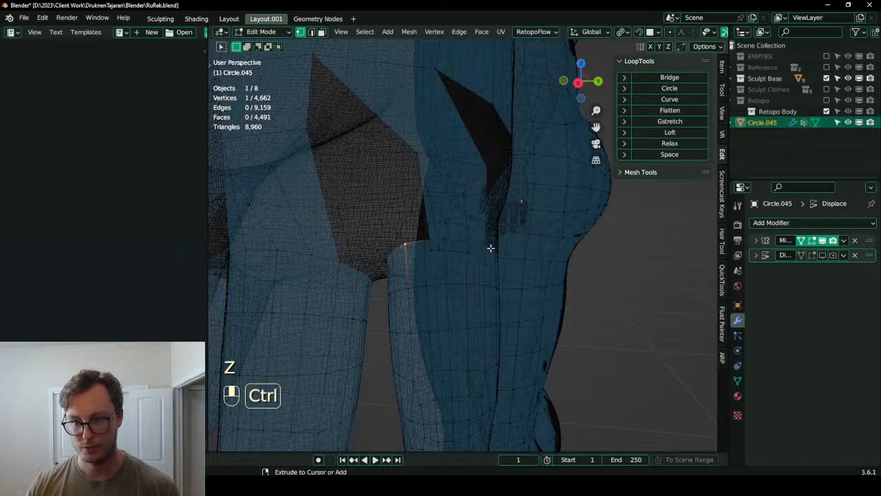
ctrl+click(490, 249)
key(z)
click(511, 256)
key(q)
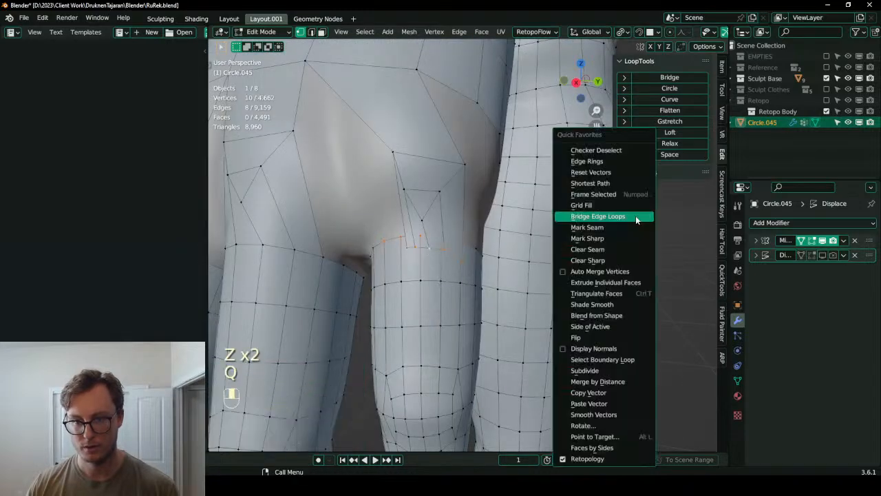
click(597, 219)
- Select the index finger's base edges and the matching edge run on the back of the hand
scroll(520, 244, down, 5)
middle_drag(520, 244, 555, 252)
shift+middle_drag(555, 252, 515, 283)
scroll(507, 283, up, 3)
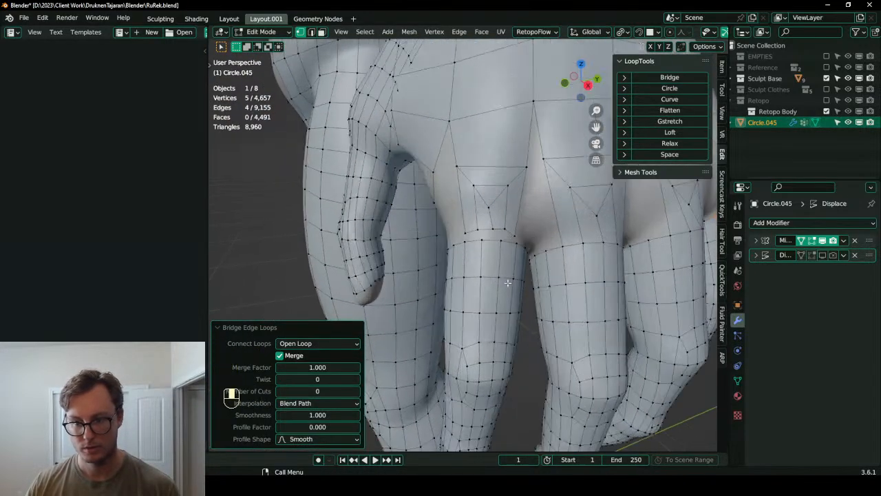
click(464, 243)
ctrl+click(526, 250)
middle_drag(526, 250, 502, 252)
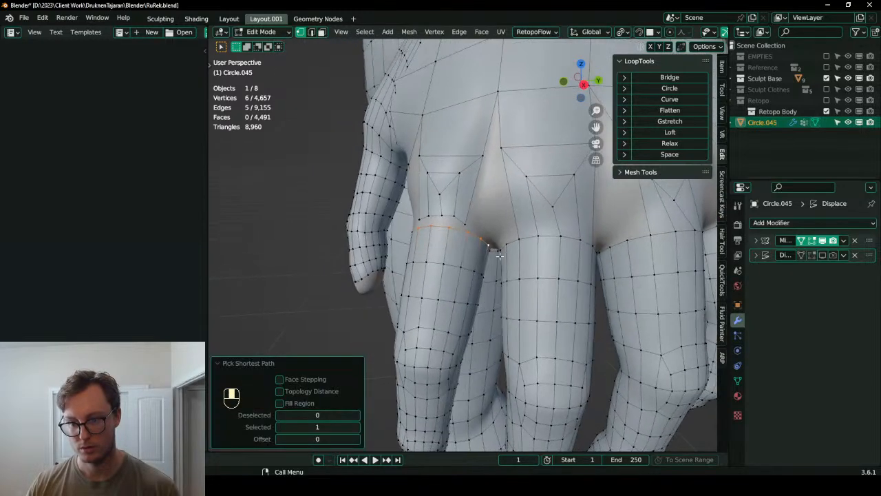
shift+click(484, 250)
key(q)
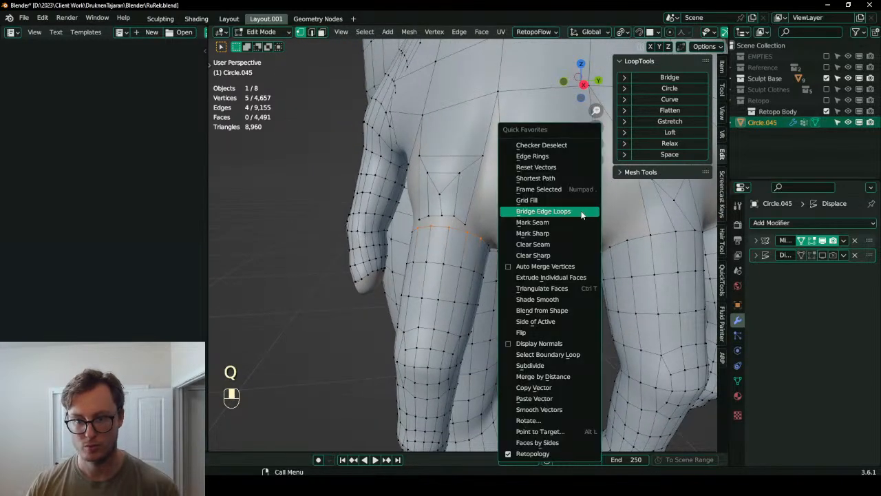
alt+shift+click(456, 217)
- Check the index finger selection in wireframe and merge the two edge runs with Bridge Edge Loops at Merge Factor 1.000
key(z)
click(355, 245)
middle_drag(355, 244, 408, 257)
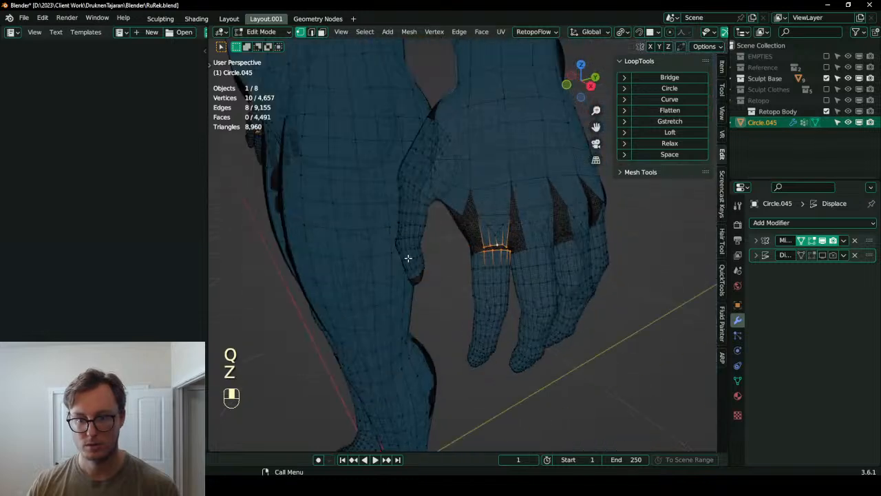
scroll(408, 258, down, 5)
key(z)
key(z)
scroll(433, 327, up, 8)
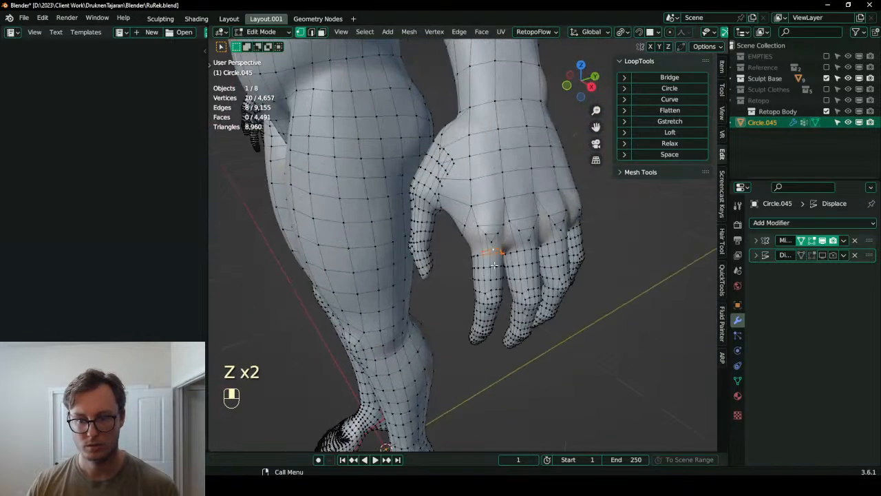
key(q)
key(Escape)
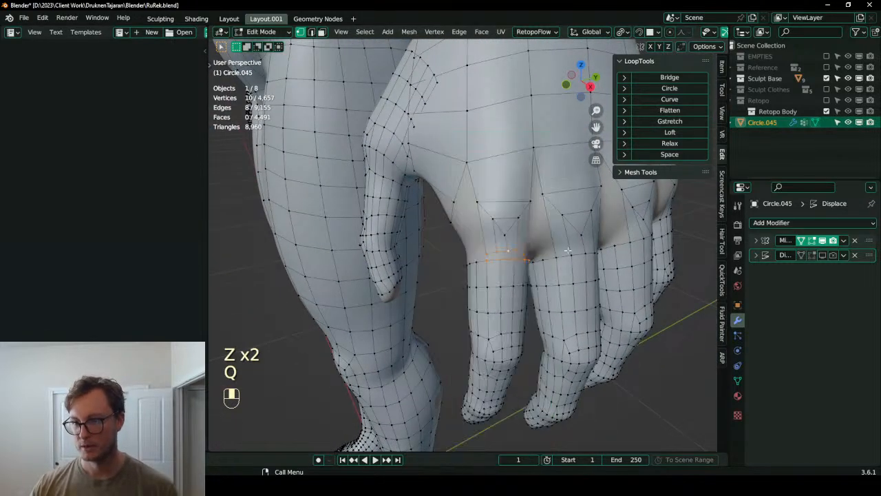
shift+middle_drag(532, 252, 485, 230)
scroll(486, 230, up, 3)
key(q)
click(483, 193)
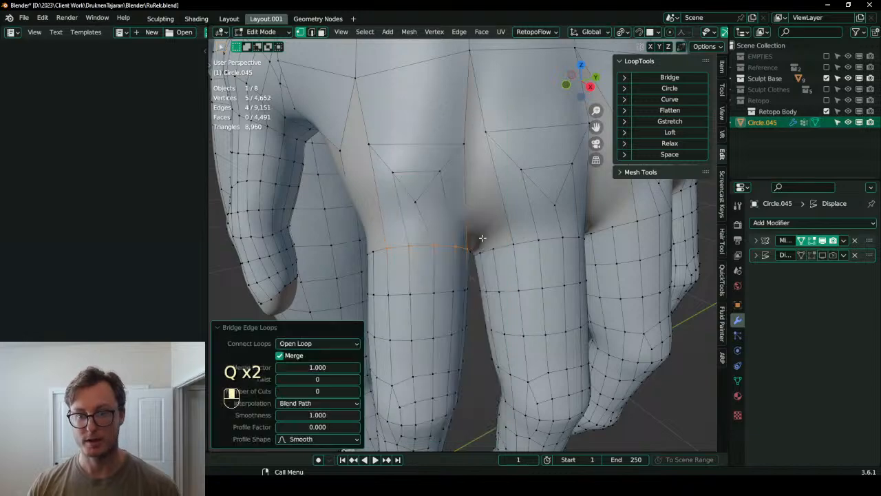
- Examine the merged finger bases and the open area along the pinky side of the hand
scroll(414, 238, down, 4)
middle_drag(413, 238, 482, 227)
shift+middle_drag(482, 227, 434, 242)
scroll(468, 207, up, 3)
scroll(434, 243, up, 4)
middle_drag(434, 242, 451, 238)
middle_drag(451, 238, 467, 275)
scroll(487, 238, up, 2)
scroll(482, 246, down, 2)
middle_drag(474, 365, 425, 227)
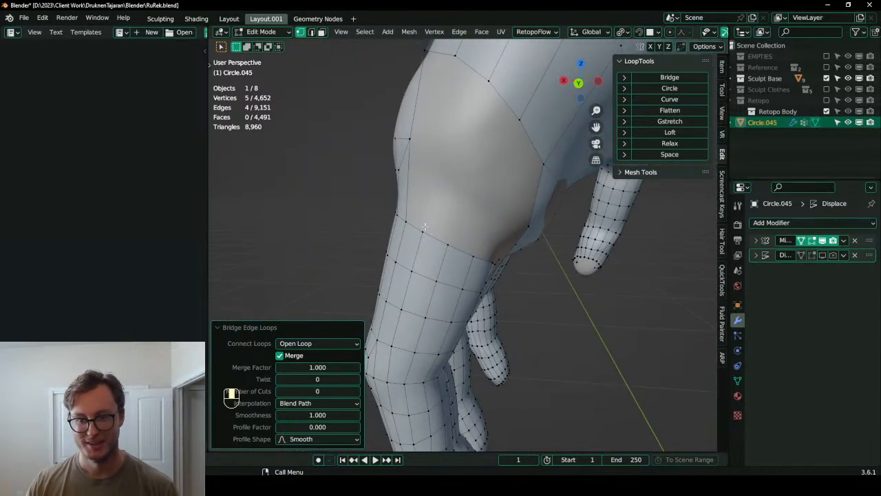
- Select the pinky's palm-side base edges and the matching hand edges, and merge them with Bridge Edge Loops
click(486, 264)
middle_drag(489, 264, 471, 254)
scroll(440, 258, up, 4)
ctrl+click(471, 253)
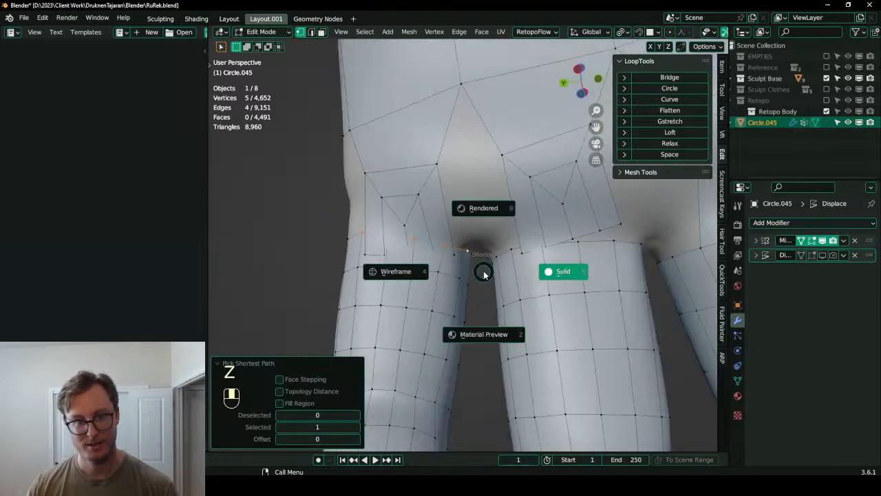
alt+shift+click(475, 265)
key(q)
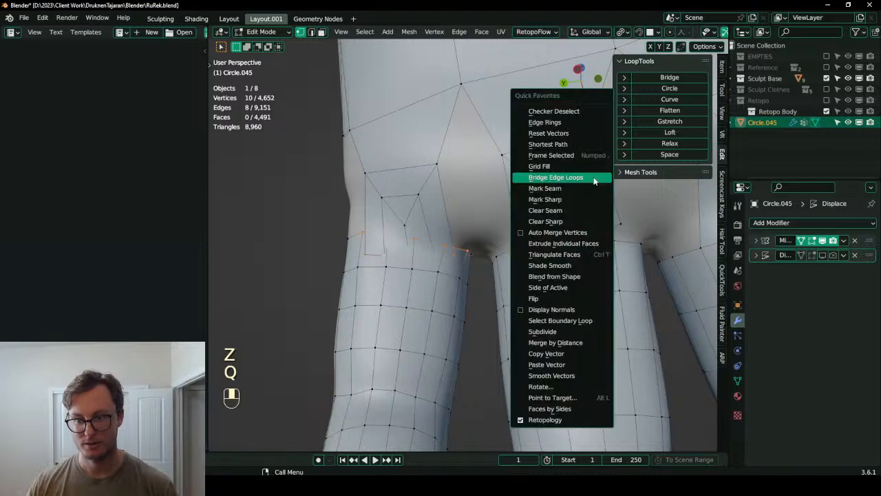
click(575, 178)
middle_drag(573, 194, 609, 297)
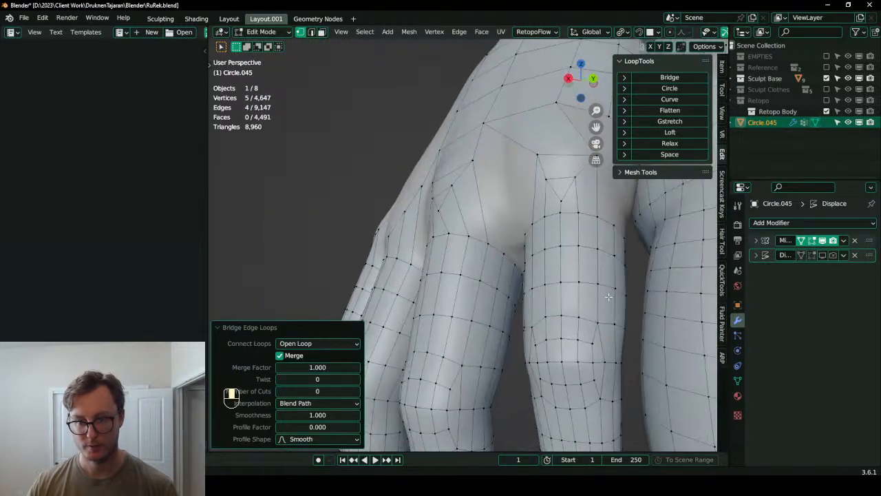
- Select the ring finger's palm-side base edges and the matching hand edges, and merge them with Bridge Edge Loops
click(513, 265)
middle_drag(513, 265, 449, 244)
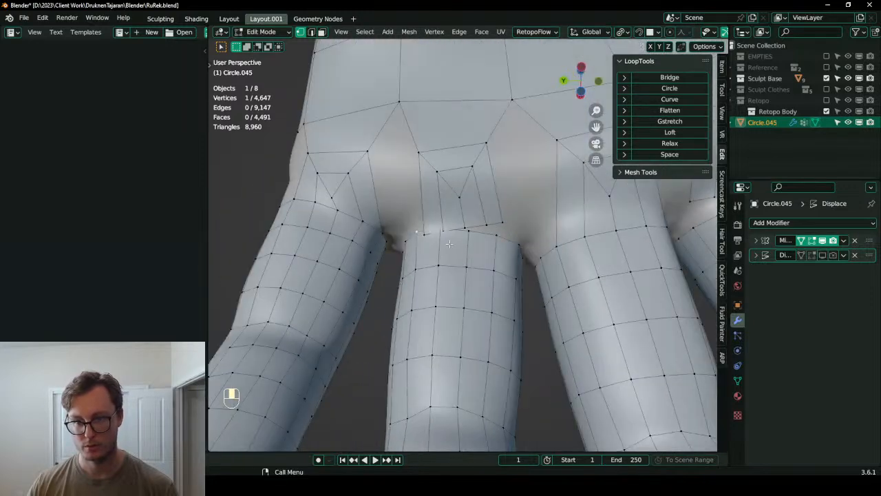
ctrl+click(518, 245)
alt+shift+click(495, 223)
key(q)
click(561, 191)
- Merge the index finger's palm-side base edges with the matching hand edges using Bridge Edge Loops
scroll(525, 207, down, 1)
middle_drag(526, 208, 508, 288)
scroll(500, 248, up, 1)
click(484, 284)
ctrl+click(460, 234)
key(q)
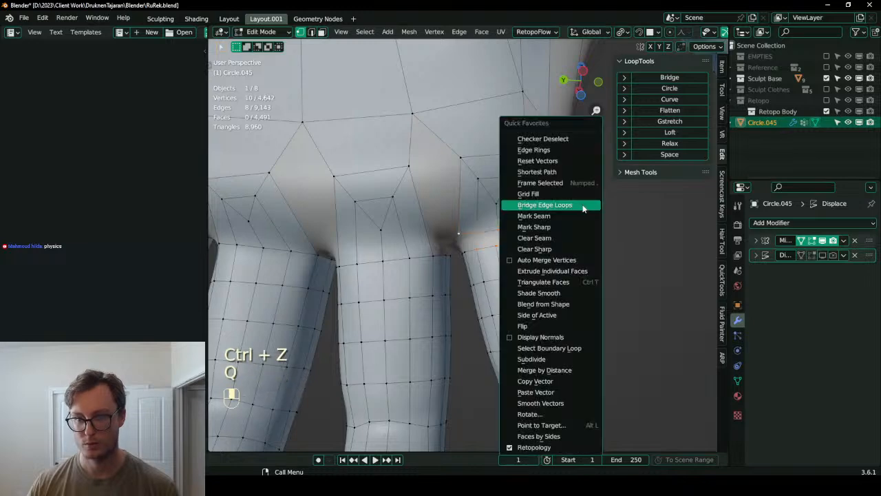
click(544, 148)
- Select the whole mesh and recalculate its normals to face outward
scroll(510, 237, down, 3)
middle_drag(465, 239, 451, 232)
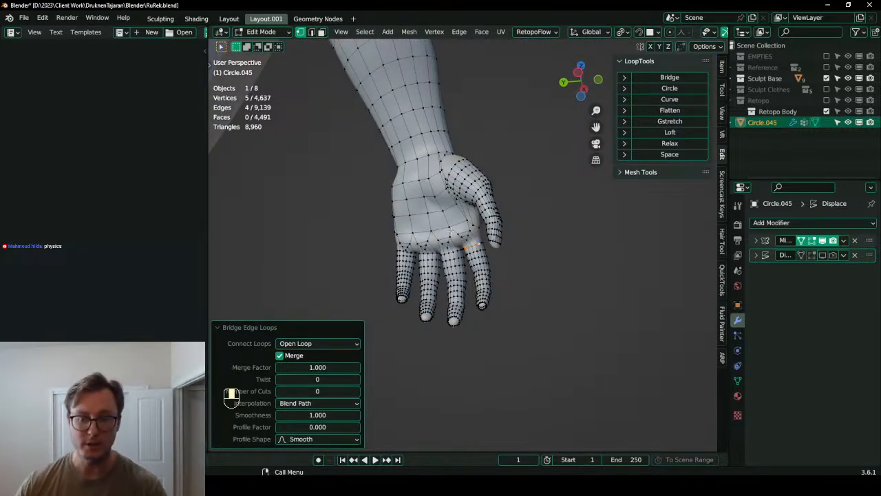
scroll(450, 232, up, 5)
middle_drag(450, 233, 360, 287)
scroll(360, 287, up, 2)
middle_drag(454, 221, 449, 249)
key(a)
key(shift+n)
- Select the thumb's open base loop, grow the selection twice, and delete those vertices overlapping the hand
scroll(421, 256, up, 3)
scroll(437, 204, down, 3)
click(425, 194)
mouse_move(425, 194)
middle_down()
mouse_move(443, 207)
mouse_move(449, 192)
mouse_move(305, 305)
mouse_move(331, 305)
mouse_move(438, 195)
middle_up()
alt+shift+click(421, 188)
key(ctrl+KP_Add)
key(ctrl+KP_Add)
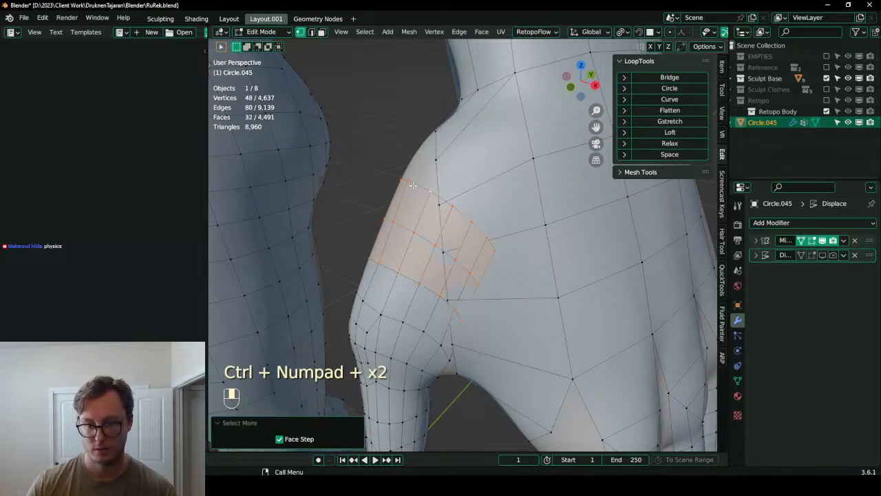
key(x)
click(412, 184)
mouse_move(412, 185)
middle_down()
mouse_move(449, 144)
mouse_move(490, 169)
middle_up()
- Select the thumb and hand border loops, merge them with Bridge Edge Loops, and save the file
key(z)
key(z)
alt+shift+click(450, 241)
middle_drag(450, 240, 435, 193)
key(q)
click(539, 156)
key(ctrl+s)
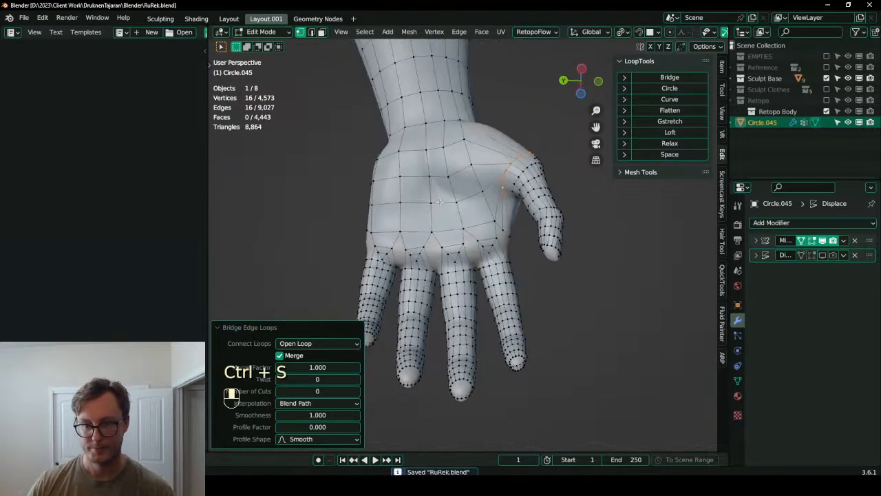
- Select the gap border between the ring and middle fingers without its end edges, and bridge it with Merge off
scroll(441, 234, up, 3)
scroll(443, 275, up, 2)
shift+middle_drag(448, 293, 479, 193)
middle_drag(509, 229, 341, 132)
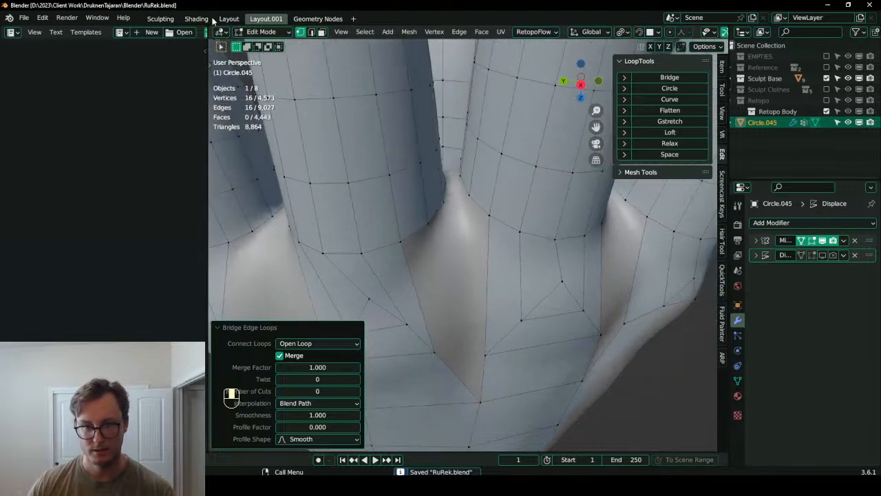
click(311, 32)
alt+shift+click(412, 262)
key(b)
shift+drag(450, 374, 474, 386)
middle_drag(475, 227, 480, 316)
key(b)
shift+drag(399, 109, 419, 140)
key(q)
click(527, 142)
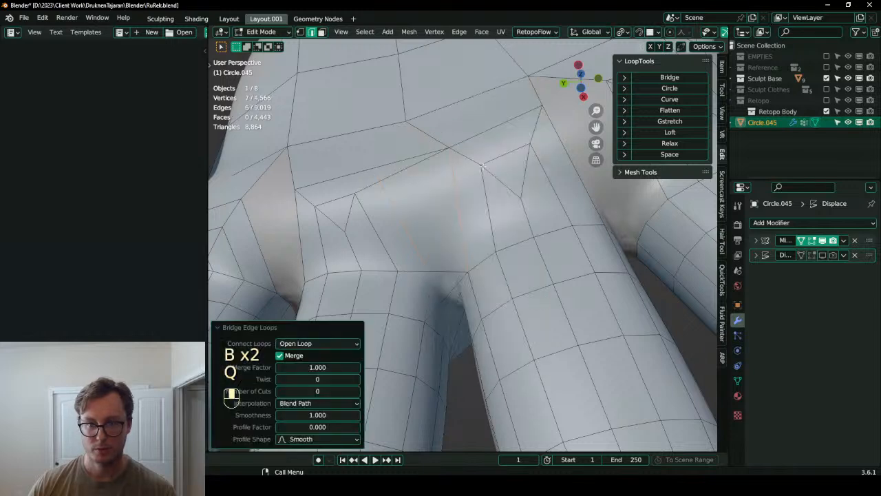
middle_drag(500, 157, 455, 184)
click(283, 355)
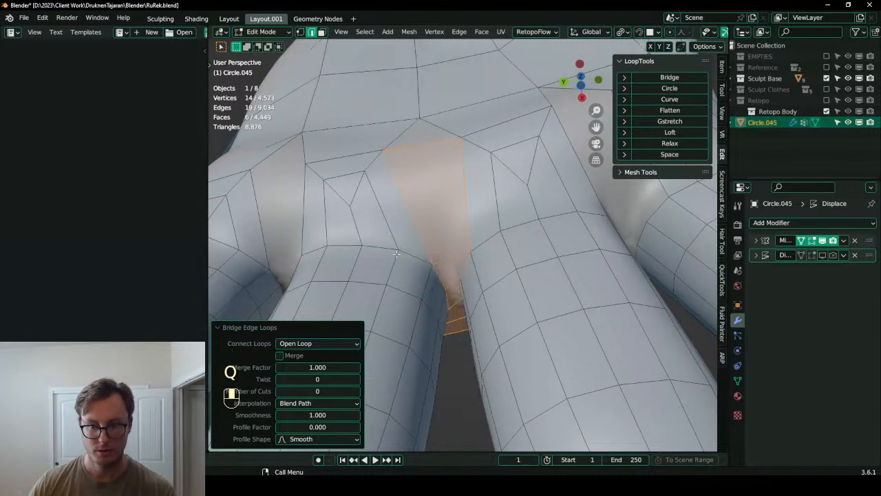
- Cut a loop along the ring-middle finger bridge, snap its edges onto the sculpt surface, and save the file
key(ctrl+r)
click(431, 200)
middle_drag(432, 200, 472, 267)
click(416, 182)
middle_drag(416, 183, 462, 276)
ctrl+click(462, 279)
key(shift+Tab)
key(g)
click(471, 229)
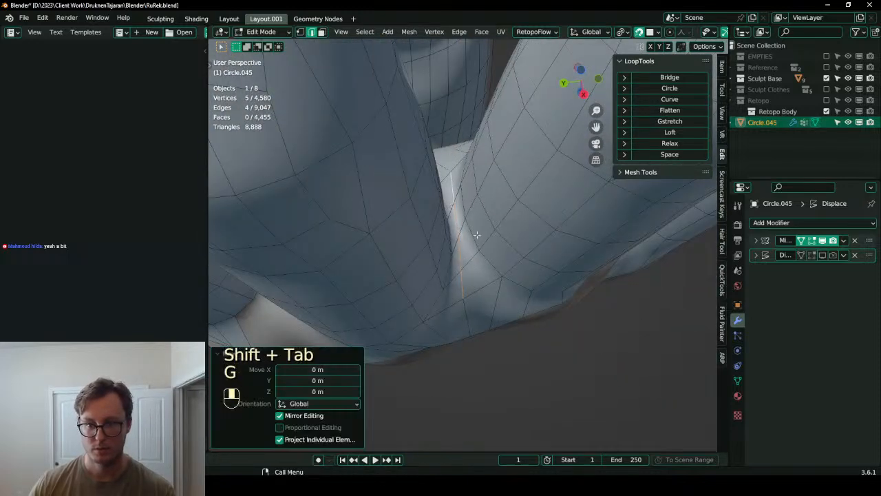
key(shift+Tab)
middle_drag(471, 229, 504, 318)
key(ctrl+s)
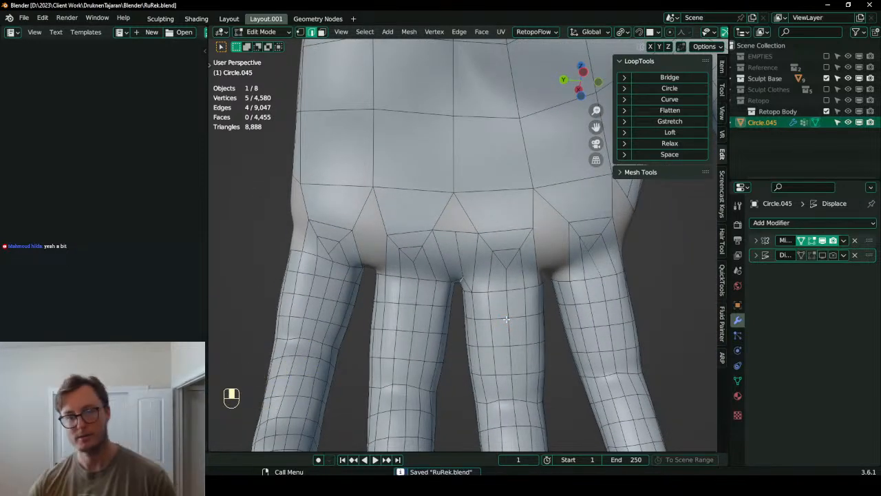
- Select the gap border between the middle and index fingers, deselect its end edges, and bridge the two sides
scroll(577, 198, up, 4)
middle_drag(538, 216, 485, 266)
click(481, 269)
alt+shift+click(480, 270)
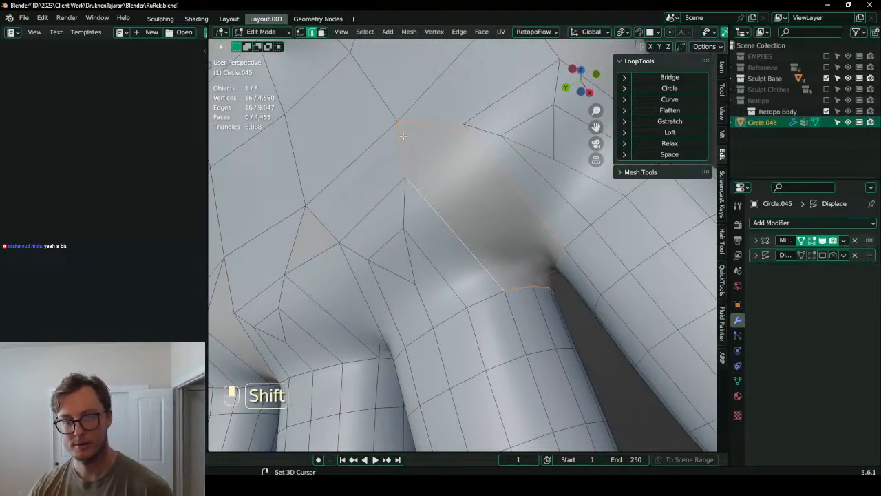
shift+click(403, 139)
shift+click(420, 123)
middle_drag(419, 124, 366, 232)
scroll(395, 138, down, 4)
scroll(405, 250, up, 1)
key(q)
shift+middle_drag(431, 184, 508, 215)
click(537, 195)
- Cut a loop along the middle-index finger bridge and snap its edges onto the sculpt surface
middle_drag(508, 215, 482, 165)
shift+middle_drag(482, 180, 468, 257)
key(ctrl+r)
double_click(434, 263)
shift+click(412, 248)
scroll(425, 262, up, 1)
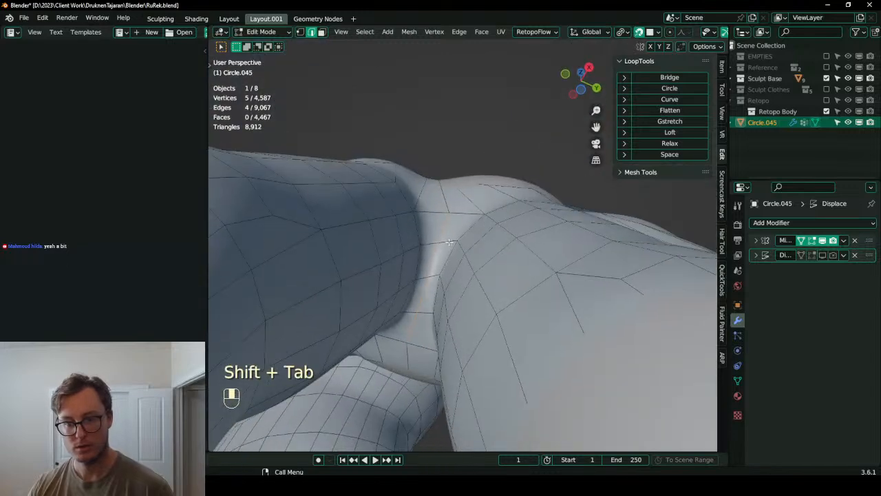
key(g)
click(448, 242)
middle_drag(468, 165, 446, 207)
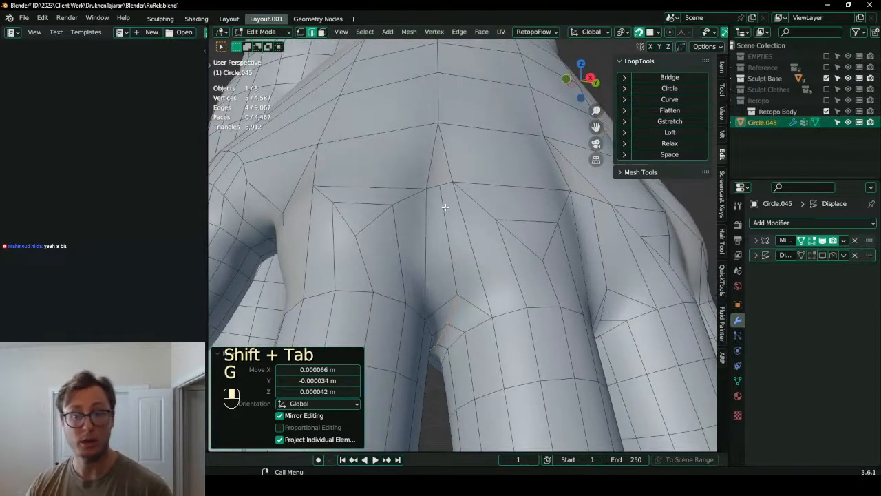
- Select the gap border between the ring finger and pinky without its end edges, and bridge the two sides
middle_drag(529, 261, 477, 239)
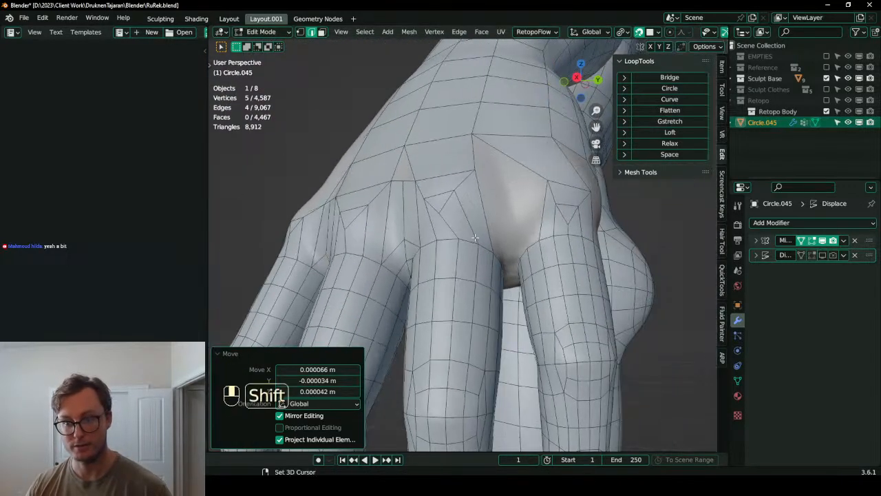
alt+shift+click(468, 164)
shift+click(501, 143)
middle_drag(501, 143, 512, 234)
key(ctrl+z)
scroll(508, 248, up, 4)
key(q)
click(493, 221)
middle_drag(493, 221, 351, 124)
- Cut a loop along the ring-pinky bridge and snap its edges onto the sculpt surface
key(ctrl+r)
double_click(480, 208)
click(512, 210)
ctrl+click(490, 230)
key(g)
click(499, 189)
scroll(505, 234, down, 2)
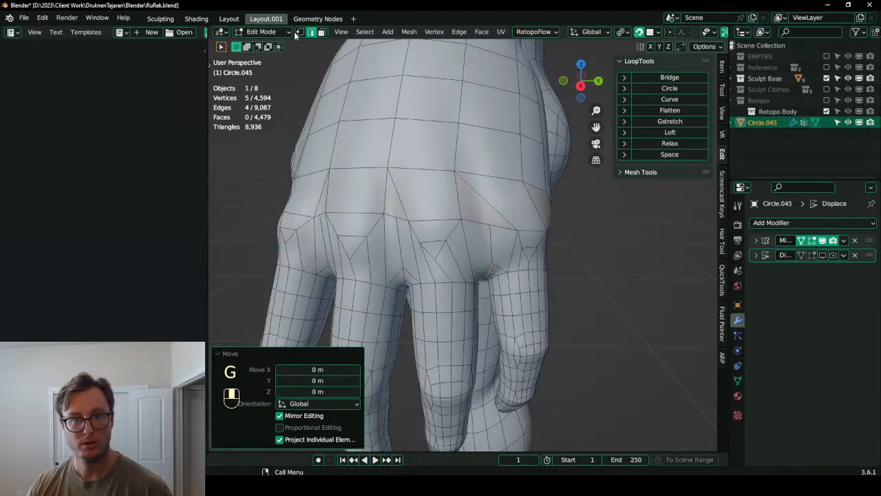
- Adjust the loop-end vertex behind the ring-pinky gap and fill the small four-sided hole there with a face
click(299, 32)
click(486, 219)
key(g)
click(482, 219)
alt+shift+click(457, 198)
key(f)
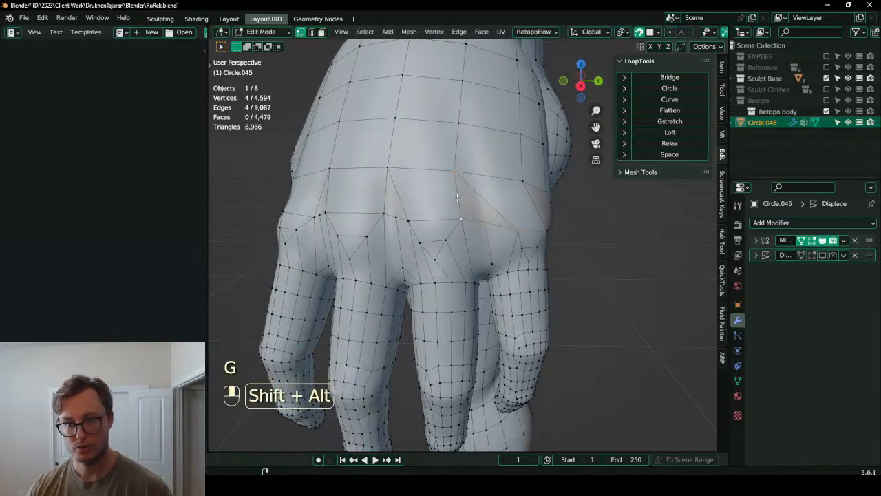
- Fill more of the small four-sided holes above the finger gaps with faces
middle_drag(394, 204, 398, 126)
click(423, 227)
alt+shift+click(419, 230)
key(f)
alt+shift+click(338, 254)
key(f)
scroll(406, 248, up, 3)
key(f)
- Merge each finger gap's loop-end vertex with the opposite hand corner vertex on the palm side
middle_drag(414, 255, 470, 238)
shift+click(467, 289)
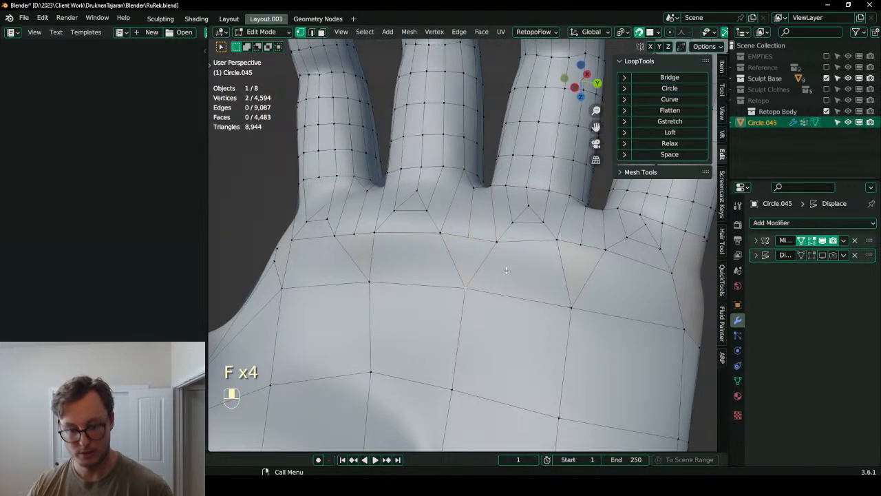
key(m)
click(508, 270)
middle_drag(508, 270, 470, 262)
key(shift+r)
click(426, 277)
shift+click(455, 317)
key(shift+r)
- Merge the loop-end vertices of the three finger gaps with the opposite corner vertices on the back of the hand
middle_drag(454, 317, 522, 232)
shift+click(422, 195)
key(shift+r)
click(436, 231)
shift+click(413, 152)
key(shift+r)
click(549, 231)
shift+click(510, 157)
key(shift+r)
- Select opposing border edges of the open patch beside the index finger's base and close it with Grid Fill
mouse_move(510, 157)
middle_down()
mouse_move(545, 163)
mouse_move(499, 149)
mouse_move(521, 153)
middle_up()
shift+middle_drag(521, 153, 487, 193)
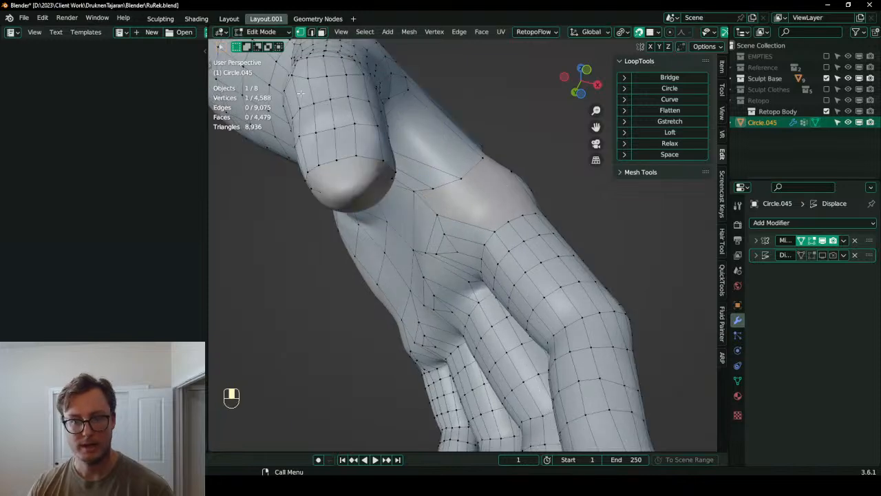
click(457, 219)
shift+click(428, 205)
middle_drag(428, 206, 448, 236)
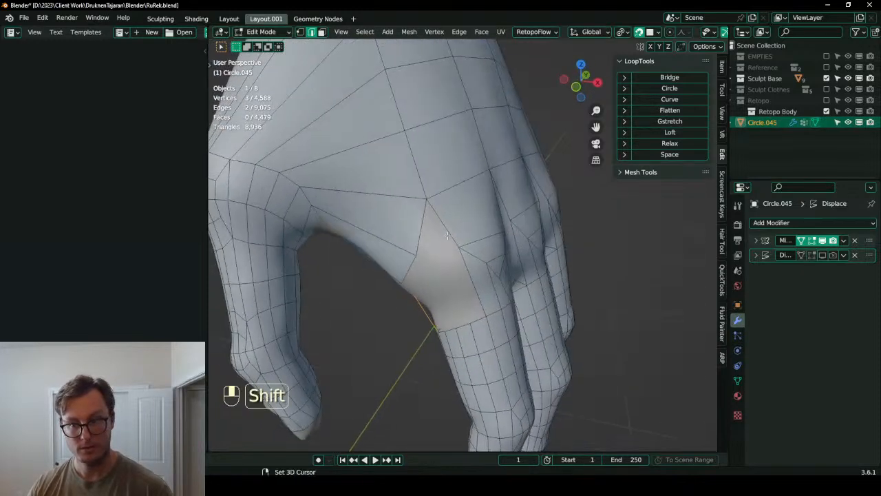
key(q)
click(551, 162)
middle_drag(551, 163, 477, 247)
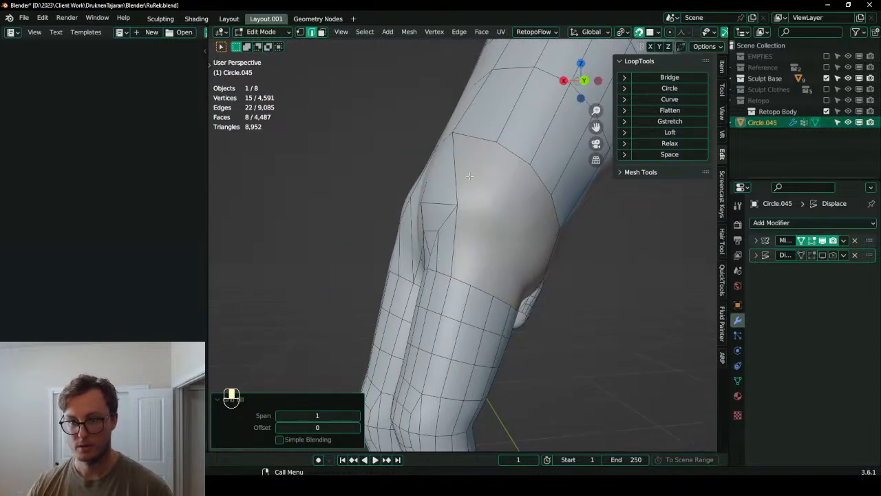
- Undo the last change and close the open patch on the hand's outer edge above the finger with Grid Fill
key(ctrl+z)
middle_drag(470, 181, 325, 282)
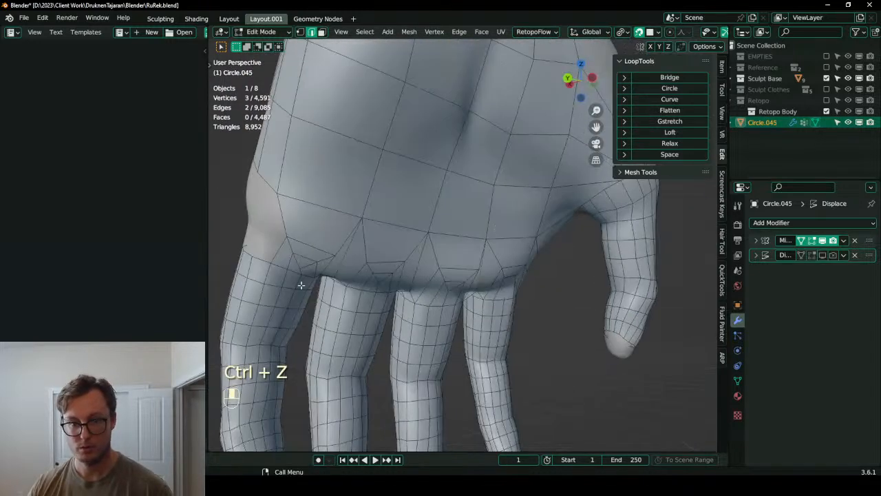
key(q)
click(403, 169)
middle_drag(403, 169, 460, 212)
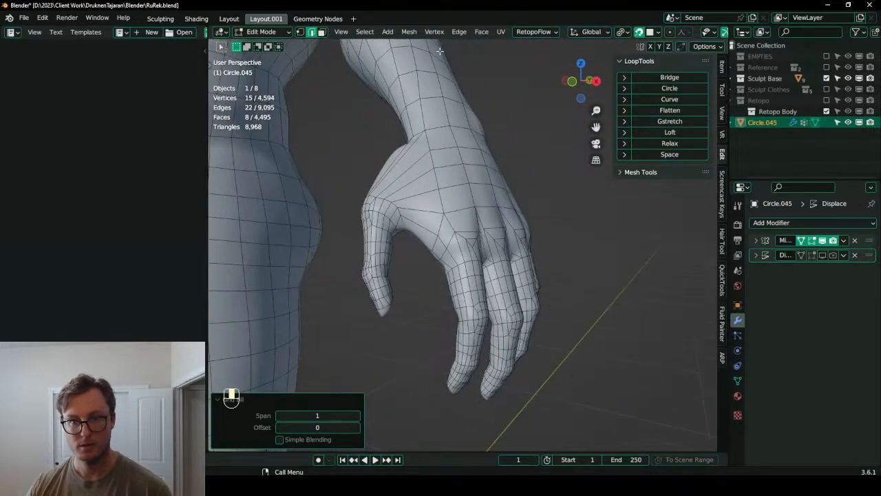
- Start RetopoFlow on the body mesh and dismiss the bad target symmetry warning
click(546, 32)
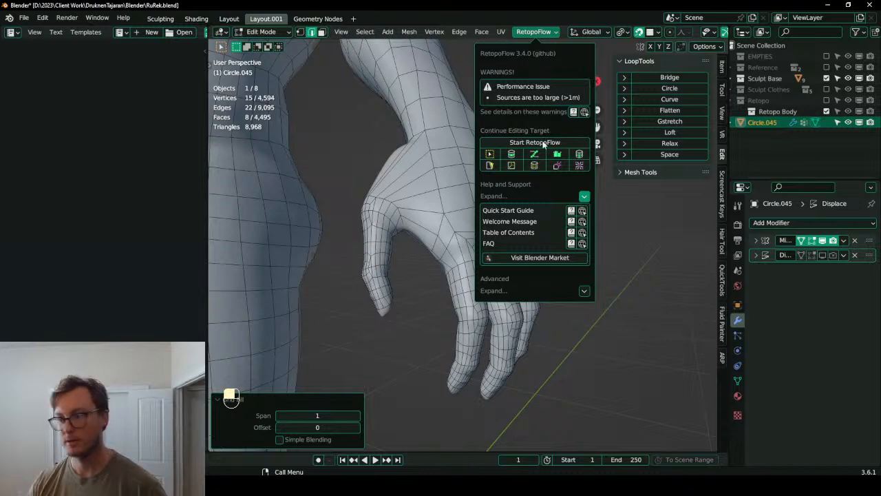
click(544, 142)
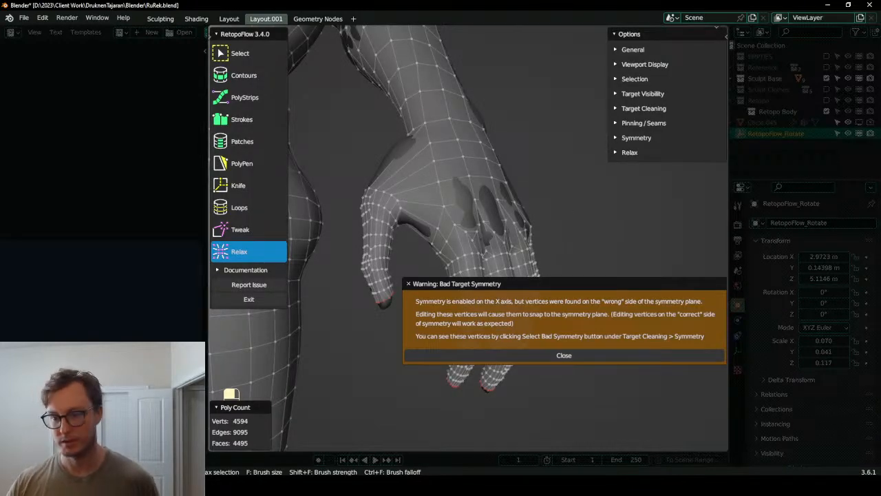
click(551, 356)
- Insert three edge loops with the Loops tool between the thumb's base and the palm
middle_drag(537, 341, 301, 216)
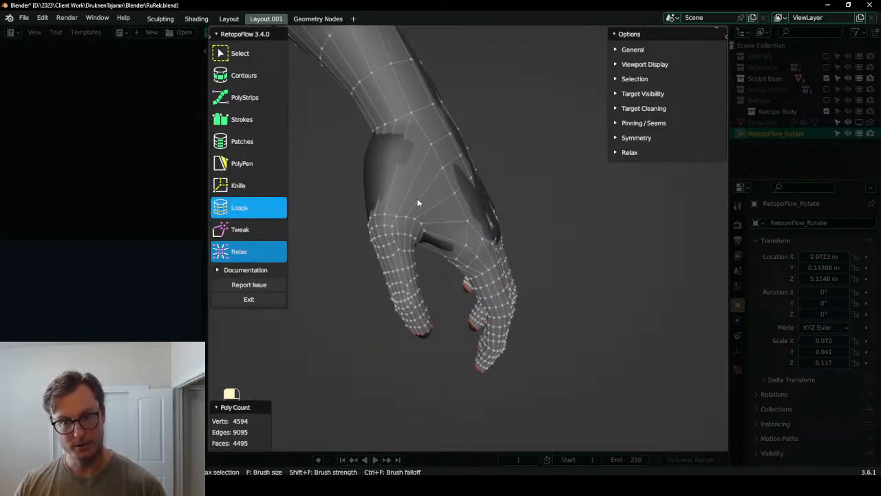
middle_drag(416, 203, 389, 169)
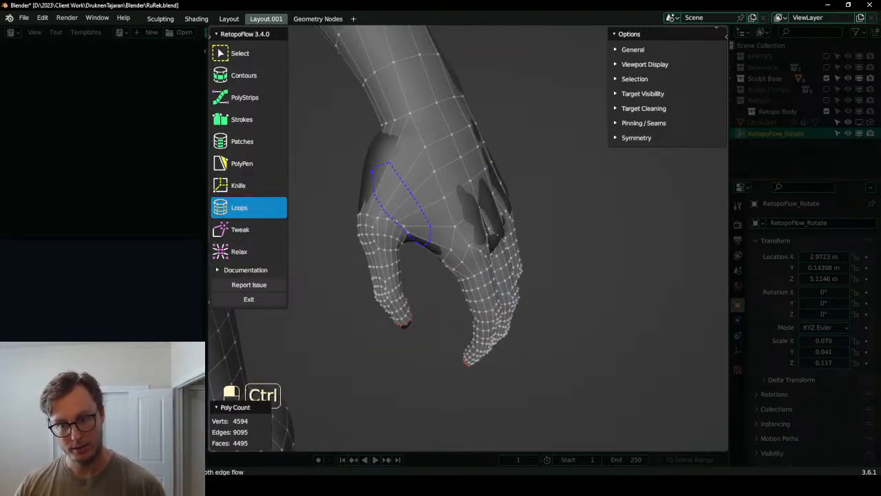
ctrl+click(378, 192)
ctrl+click(377, 195)
ctrl+click(381, 197)
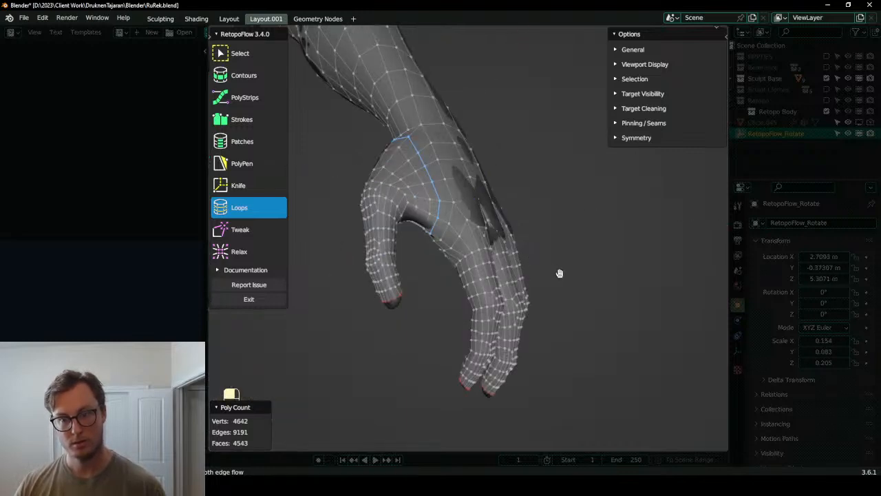
- Even out the mesh along the outer side of the hand with the Relax brush
middle_drag(559, 273, 563, 220)
key(w)
middle_drag(531, 275, 465, 290)
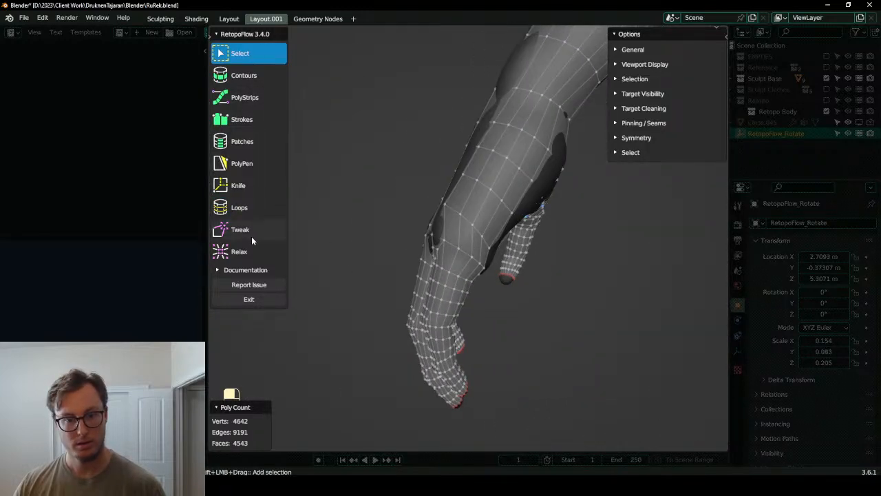
click(246, 252)
middle_drag(497, 233, 444, 224)
drag(445, 208, 435, 185)
mouse_move(443, 191)
middle_down()
mouse_move(526, 222)
mouse_move(478, 218)
middle_up()
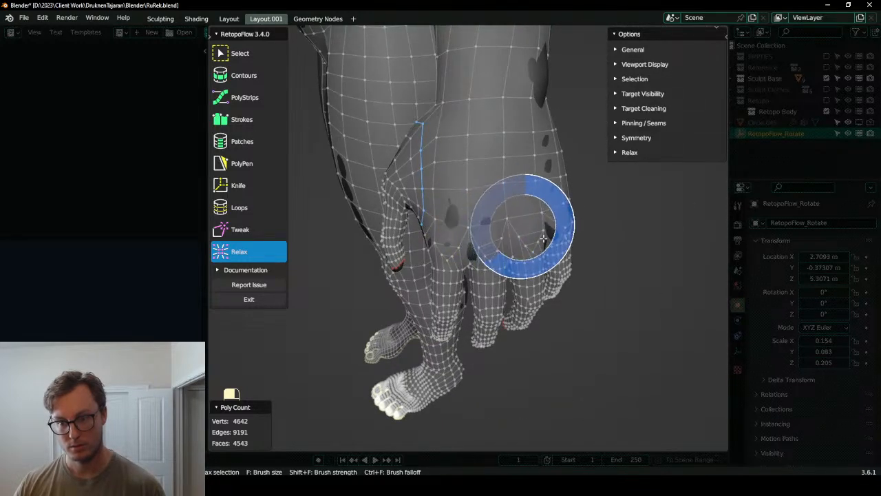
- Relax the vertices across the finger bases on the palm side and leave RetopoFlow
mouse_move(558, 250)
middle_down()
mouse_move(519, 255)
mouse_move(352, 234)
middle_up()
scroll(358, 230, up, 1)
mouse_move(388, 201)
shift+middle_down()
mouse_move(422, 241)
mouse_move(489, 262)
shift+middle_up()
scroll(423, 241, up, 3)
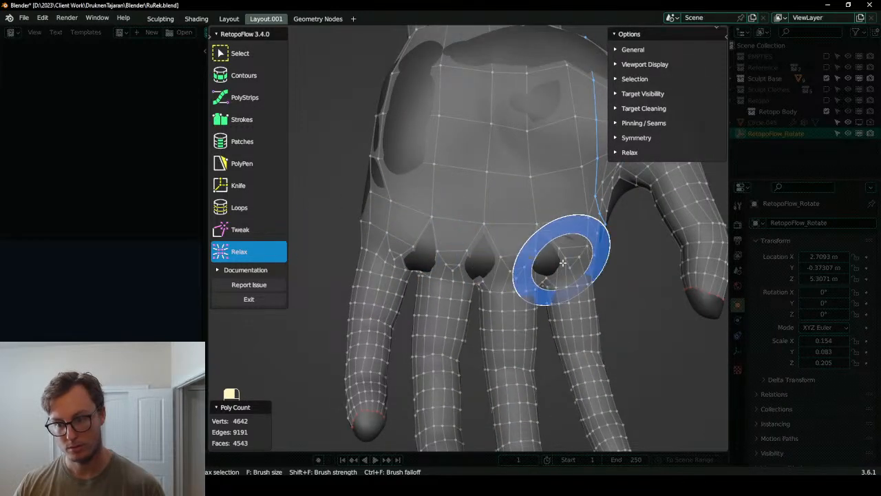
mouse_move(564, 263)
mouse_down()
mouse_move(416, 253)
mouse_move(385, 241)
mouse_move(422, 258)
mouse_move(559, 255)
mouse_move(425, 256)
mouse_up()
mouse_move(391, 253)
middle_down()
mouse_move(467, 283)
mouse_move(469, 197)
mouse_move(485, 183)
mouse_move(508, 207)
middle_up()
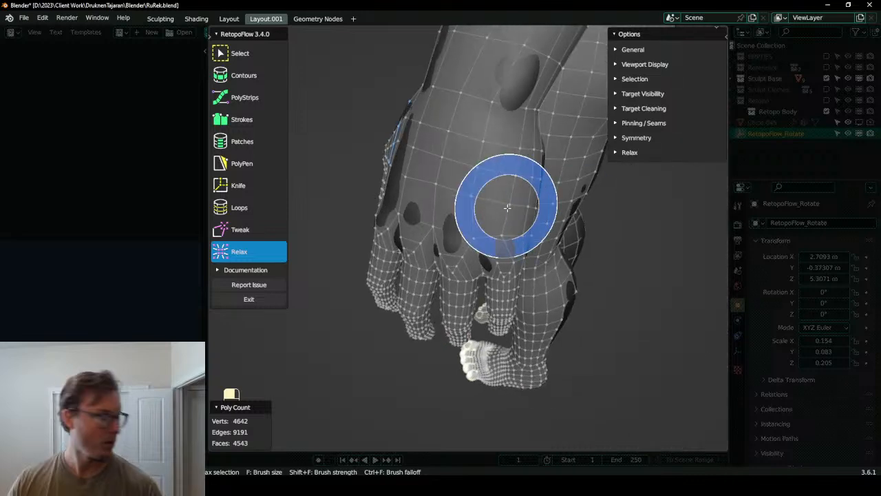
middle_drag(449, 176, 502, 154)
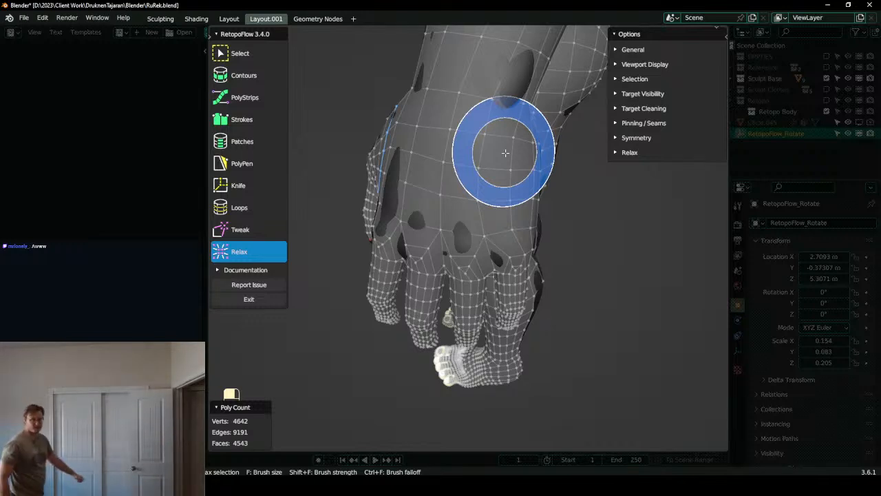
middle_drag(482, 167, 486, 289)
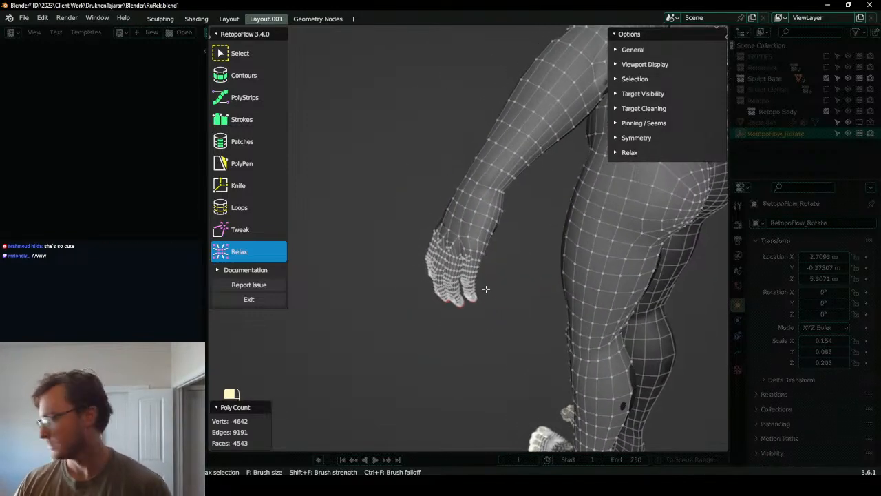
middle_drag(460, 189, 292, 292)
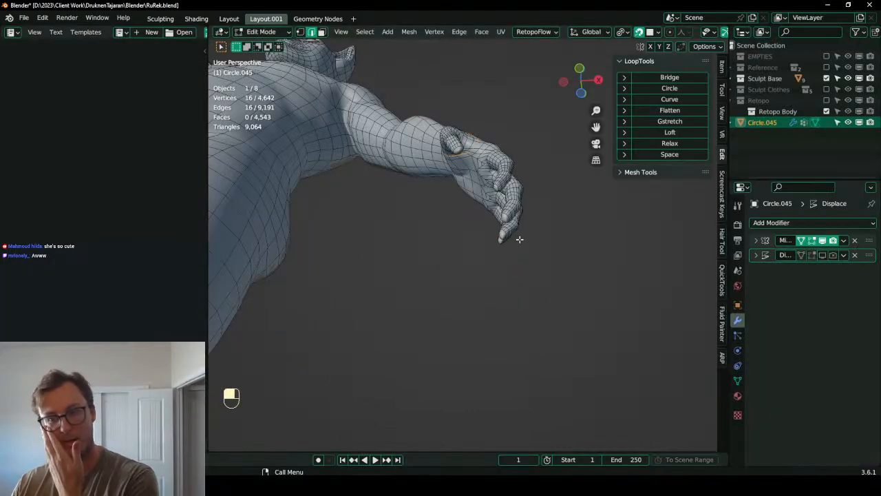
- Select two opposing four-edge runs on the first open fingertip's border and close the tip with Grid Fill
scroll(520, 234, up, 4)
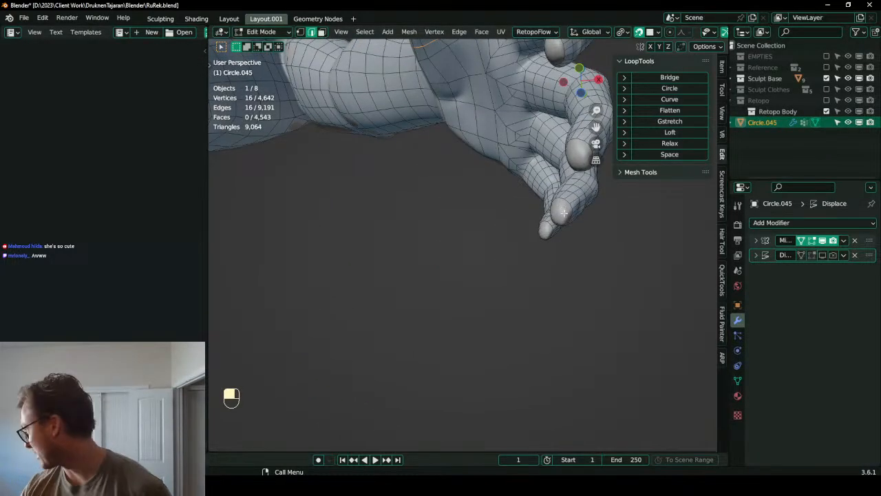
middle_drag(531, 215, 387, 267)
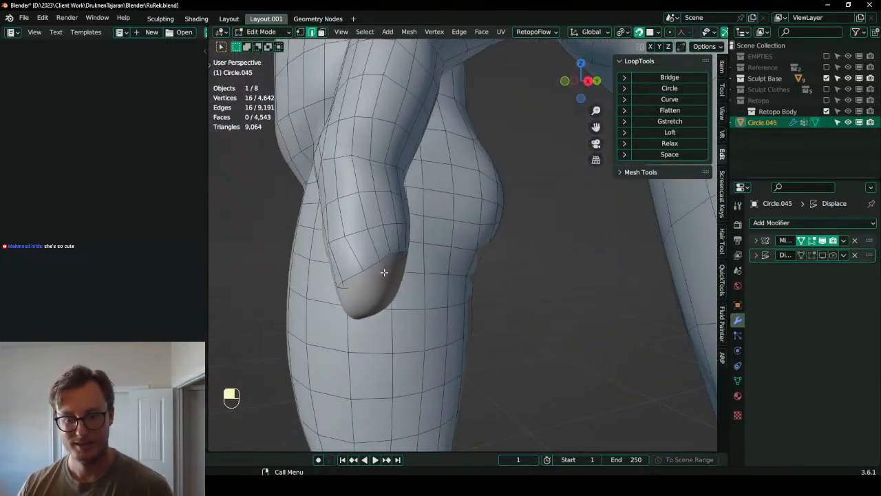
alt+shift+click(372, 264)
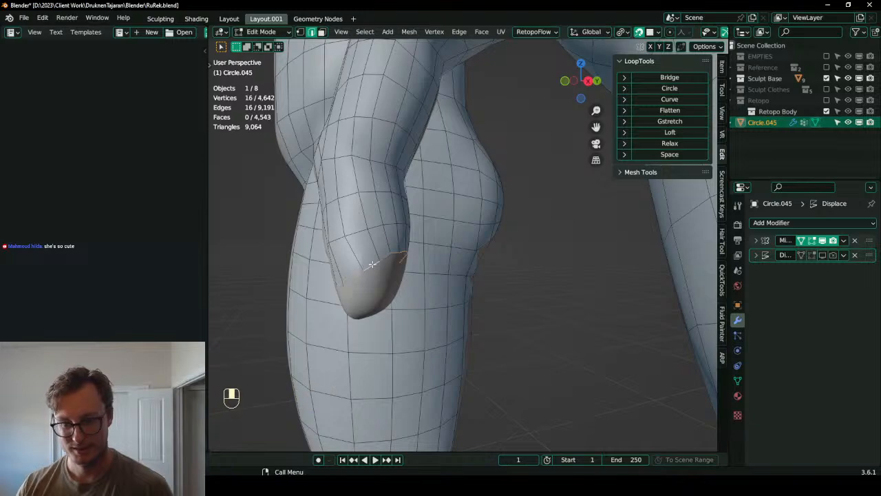
key(KP_Decimal)
middle_drag(372, 264, 441, 220)
click(454, 240)
ctrl+click(496, 245)
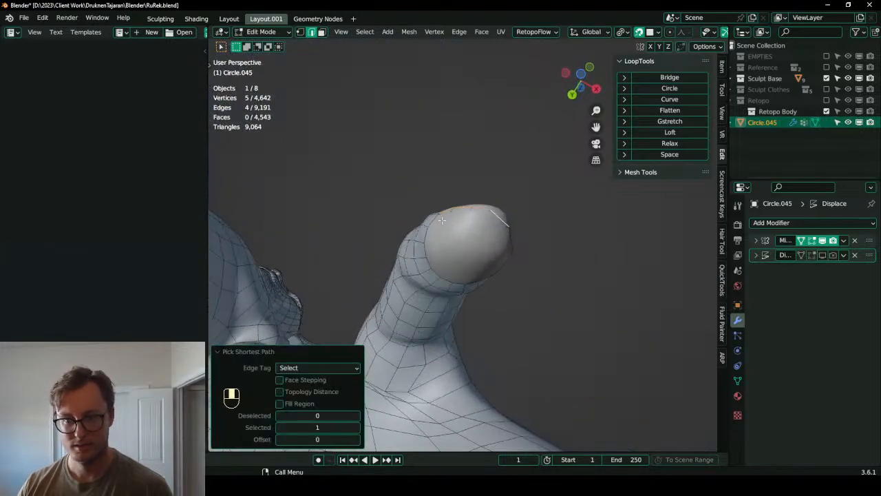
shift+click(442, 275)
middle_drag(442, 275, 564, 182)
ctrl+click(472, 283)
key(q)
click(511, 181)
- Move the newly filled fingertip faces so they snap onto the sculpted surface
middle_drag(510, 207, 518, 273)
key(g)
click(482, 249)
key(s)
key(g)
click(556, 256)
- Close the second open fingertip with Grid Fill between opposing four-edge border runs and snap the faces to the sculpt
click(398, 215)
key(KP_Decimal)
ctrl+click(493, 246)
ctrl+click(504, 305)
key(q)
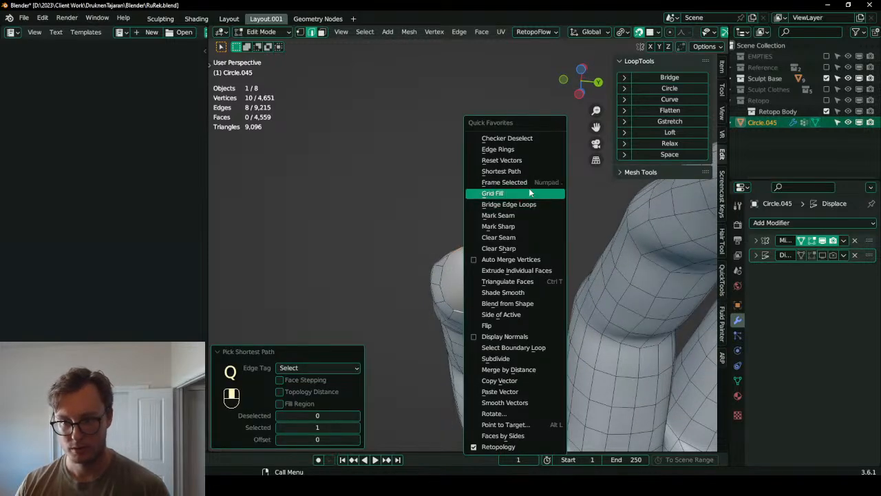
click(530, 193)
key(g)
click(512, 242)
- Close the middle finger's open tip with Grid Fill from opposing border edges and snap the new faces to the sculpt
middle_drag(512, 241, 448, 313)
scroll(577, 289, down, 3)
scroll(482, 310, up, 4)
shift+middle_drag(448, 313, 485, 306)
middle_drag(485, 306, 456, 265)
click(473, 302)
ctrl+click(490, 305)
shift+click(474, 300)
ctrl+click(422, 317)
key(q)
click(510, 214)
key(g)
click(508, 211)
- Select opposing border edges of the ring finger's open tip, fill it with Grid Fill and snap it to the sculpt
middle_drag(456, 265, 466, 235)
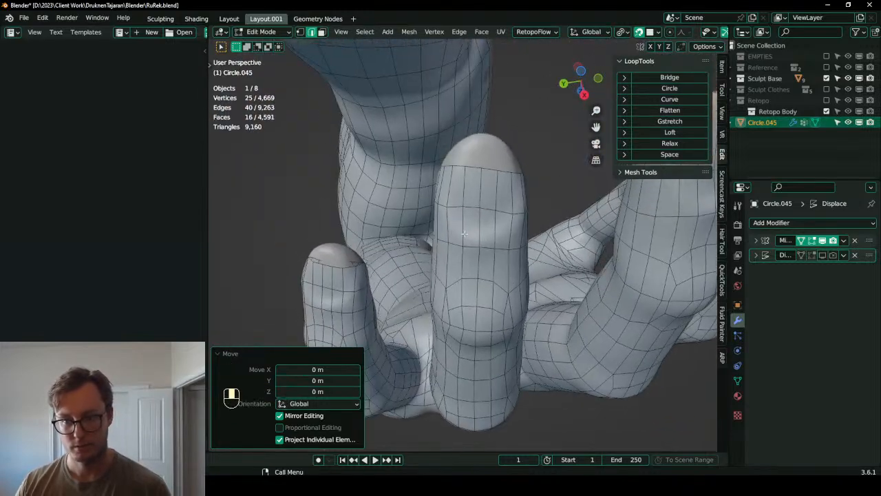
click(460, 168)
ctrl+click(503, 173)
middle_drag(503, 173, 514, 299)
middle_drag(489, 252, 467, 281)
shift+click(490, 301)
ctrl+click(456, 325)
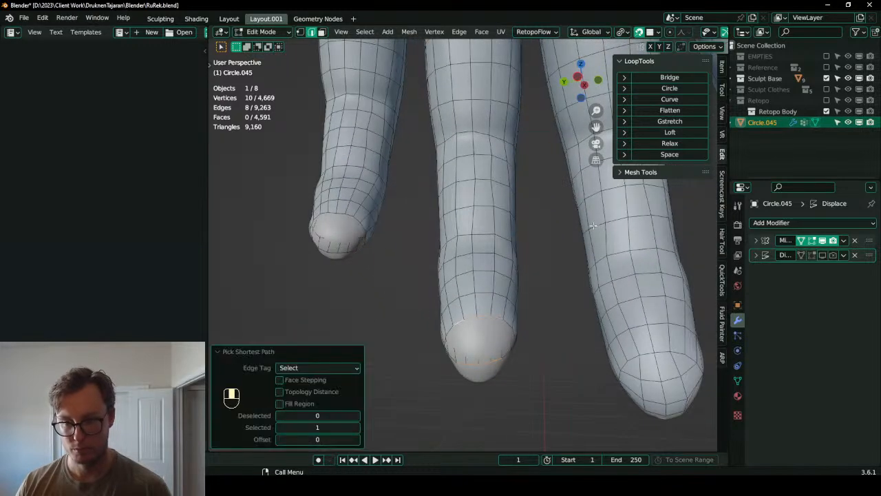
key(q)
click(585, 211)
middle_drag(585, 211, 513, 248)
key(g)
middle_drag(480, 281, 492, 208)
click(482, 282)
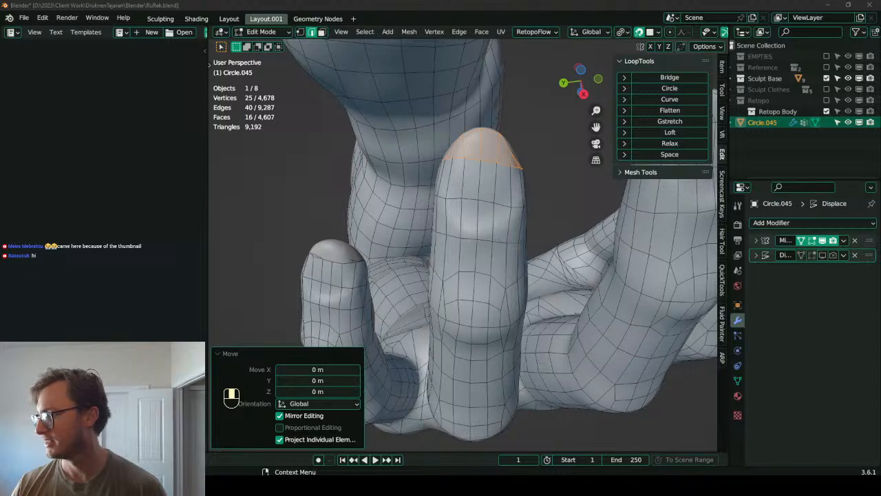
- Cap the little finger's open tip with Grid Fill between opposing four-edge runs and snap the faces to the sculpt
middle_drag(444, 230, 465, 216)
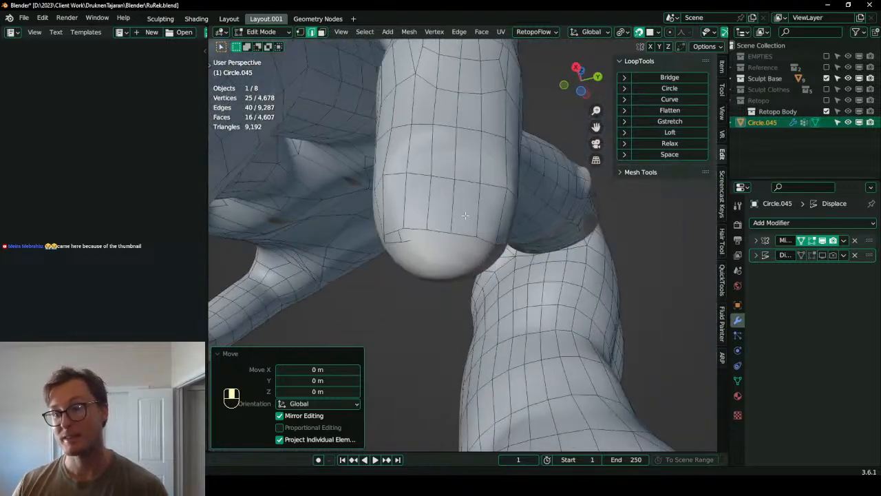
click(426, 224)
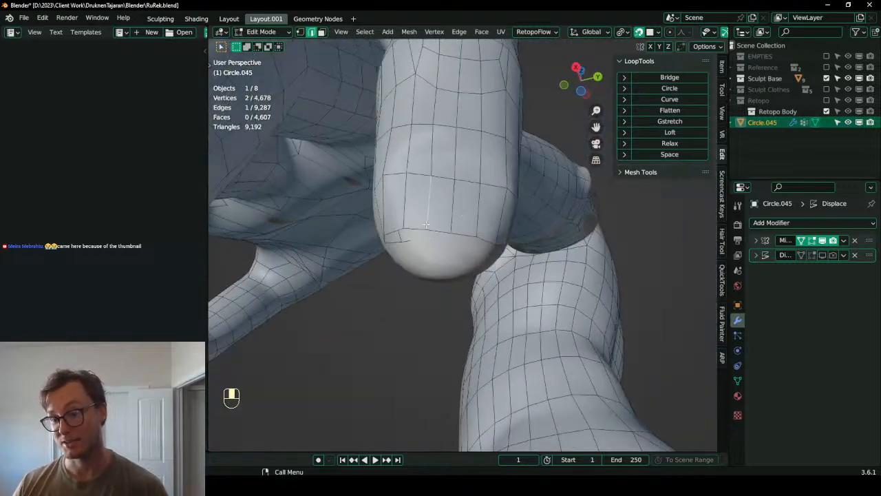
ctrl+click(483, 245)
middle_drag(483, 245, 516, 219)
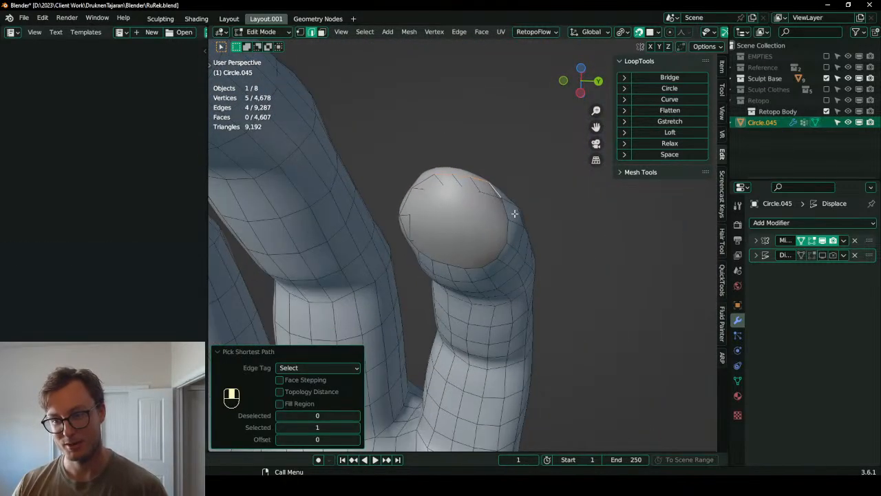
ctrl+click(477, 267)
middle_drag(478, 268, 468, 200)
key(q)
key(Up)
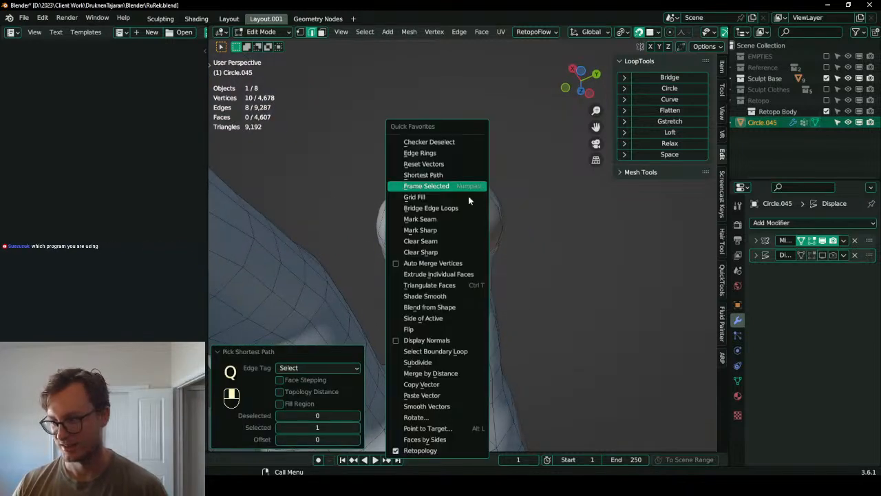
key(Up)
key(Down)
key(Down)
key(Down)
key(Down)
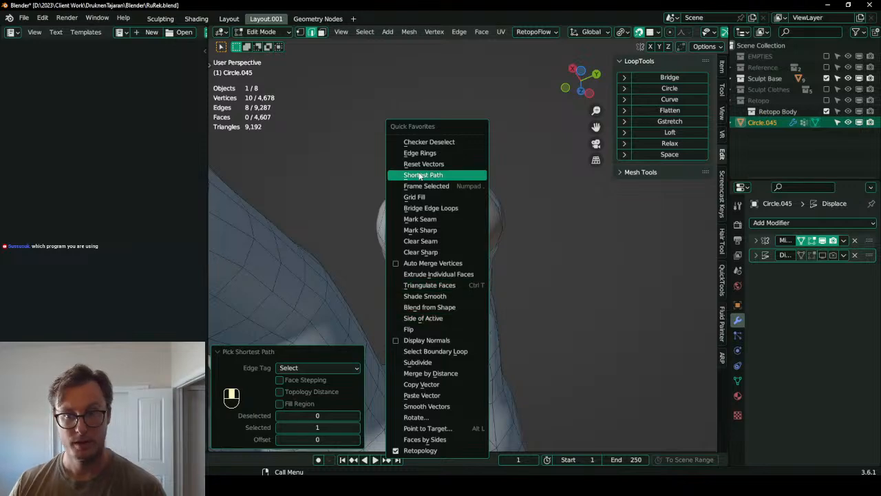
click(416, 197)
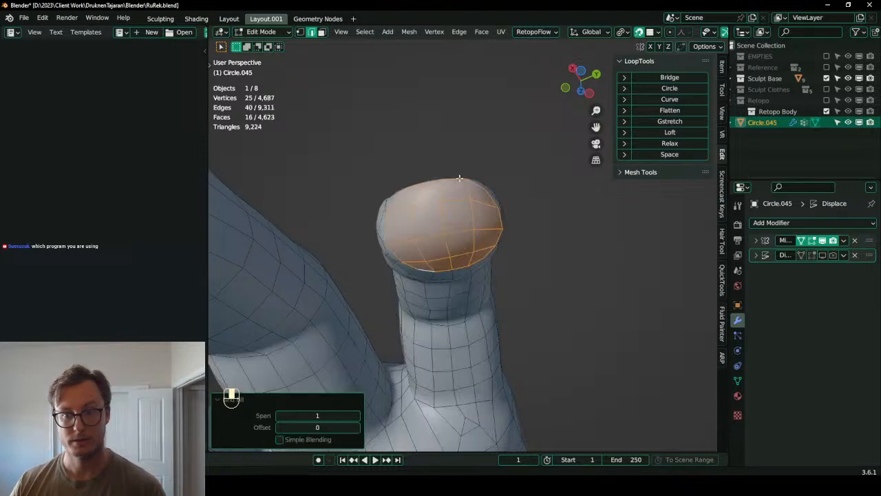
key(g)
click(473, 180)
- Return to Object Mode and save the file
mouse_move(473, 180)
middle_down()
mouse_move(502, 246)
mouse_move(495, 253)
middle_up()
scroll(499, 247, down, 8)
key(Tab)
scroll(464, 213, down, 3)
middle_drag(464, 212, 513, 285)
key(ctrl+s)
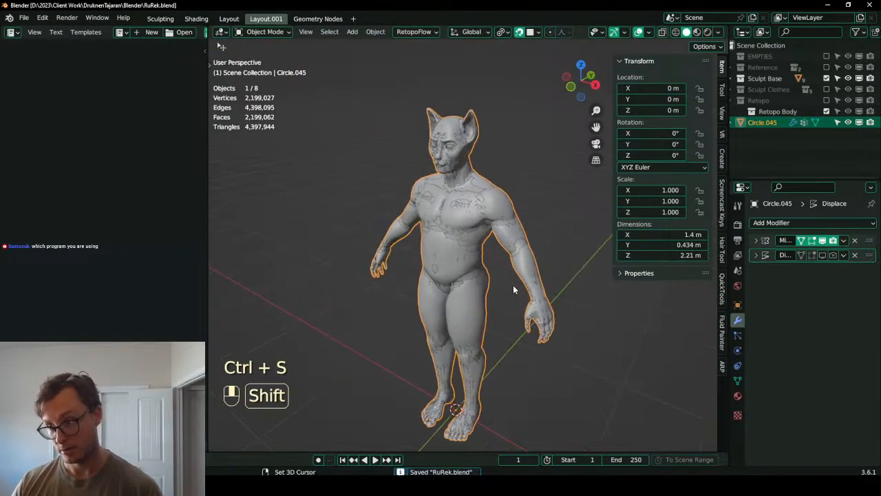
- Rename the retopology object Circle.045 as Body
scroll(513, 285, up, 3)
double_click(763, 123)
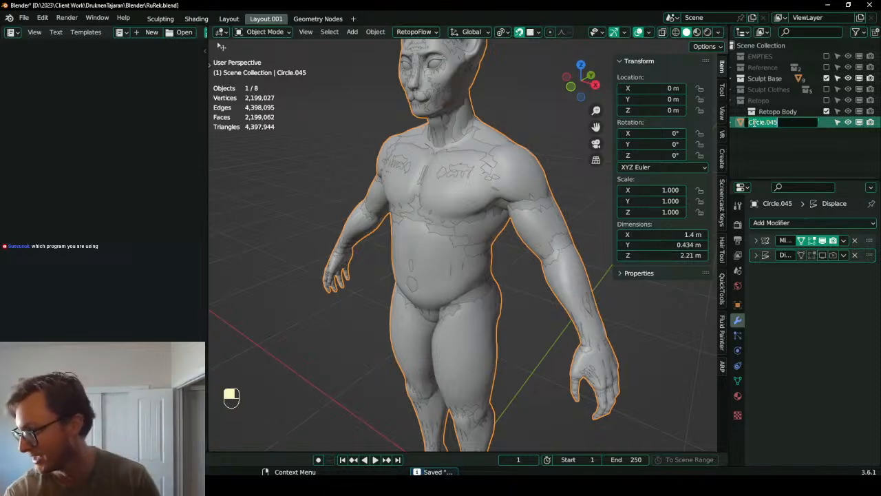
text(Bod)
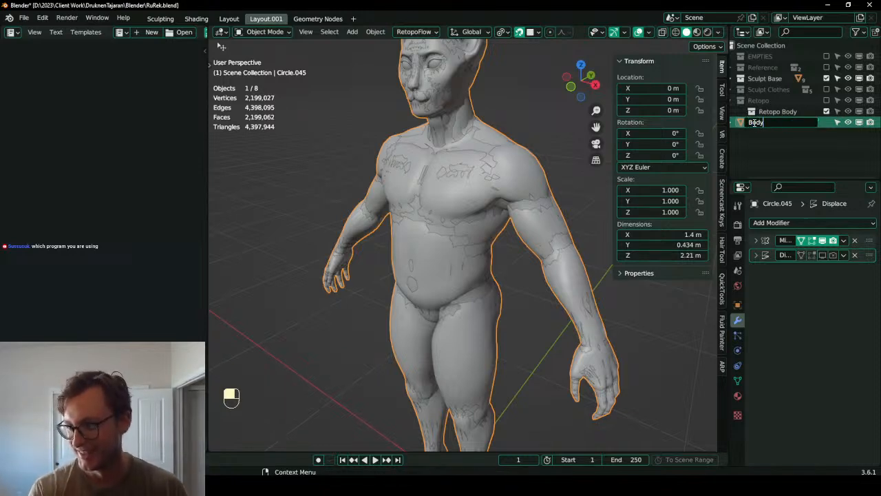
text(y)
key(Return)
- Place the Body object in the Retopo Body collection and save the file
drag(753, 122, 786, 111)
ctrl+middle_drag(465, 138, 504, 198)
key(ctrl+s)
scroll(474, 225, up, 3)
scroll(492, 196, up, 2)
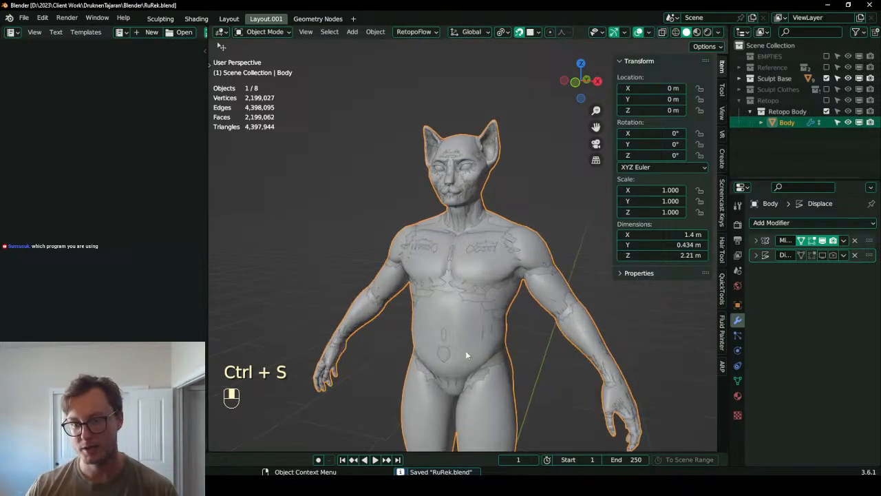
- Display the clothed sculpt in Material Preview with the Retopo Body collection disabled and Sculpt Clothes enabled
scroll(428, 210, down, 3)
click(826, 111)
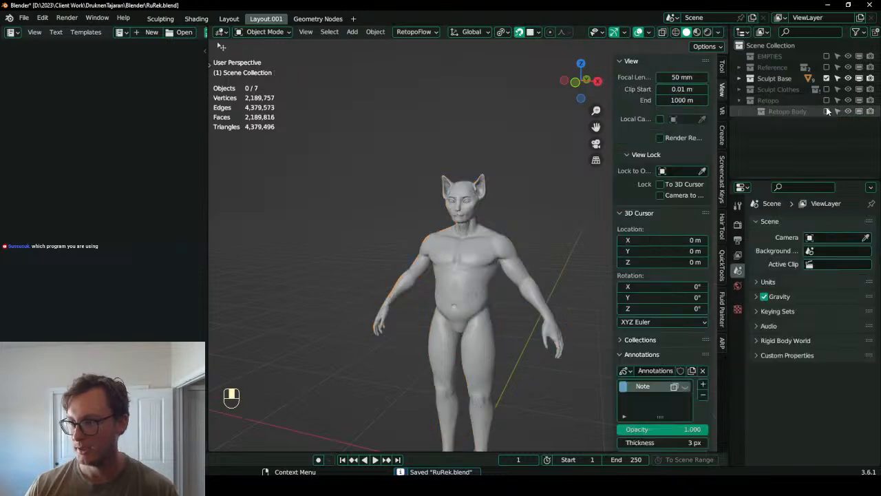
key(z)
mouse_move(465, 316)
middle_down()
mouse_move(491, 303)
mouse_move(421, 194)
mouse_move(463, 237)
middle_up()
scroll(422, 194, up, 2)
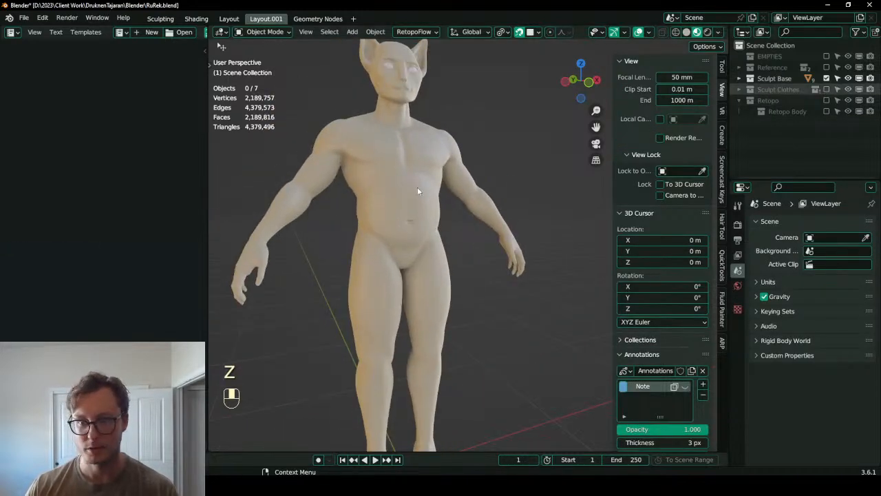
click(826, 89)
scroll(413, 275, down, 3)
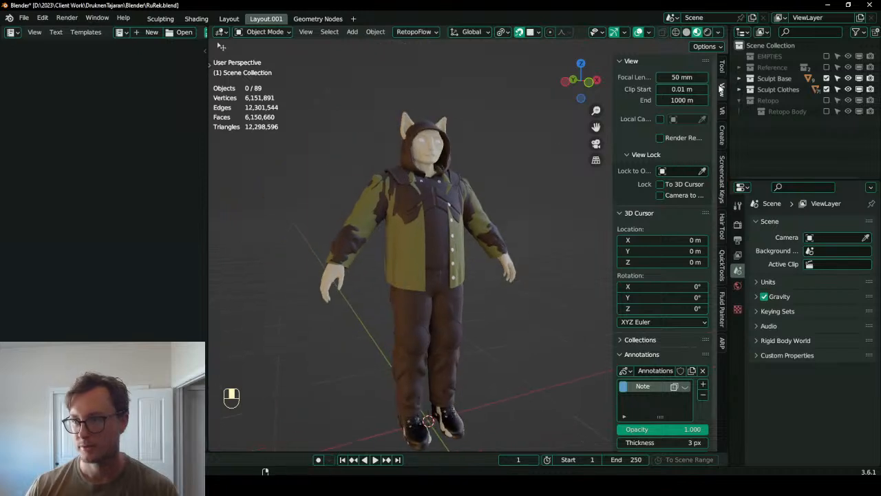
- Isolate the normal outfit in Sculpt Clothes by disabling the Under Clothes, Jump Suit, Boots and Military Gear collections
click(740, 90)
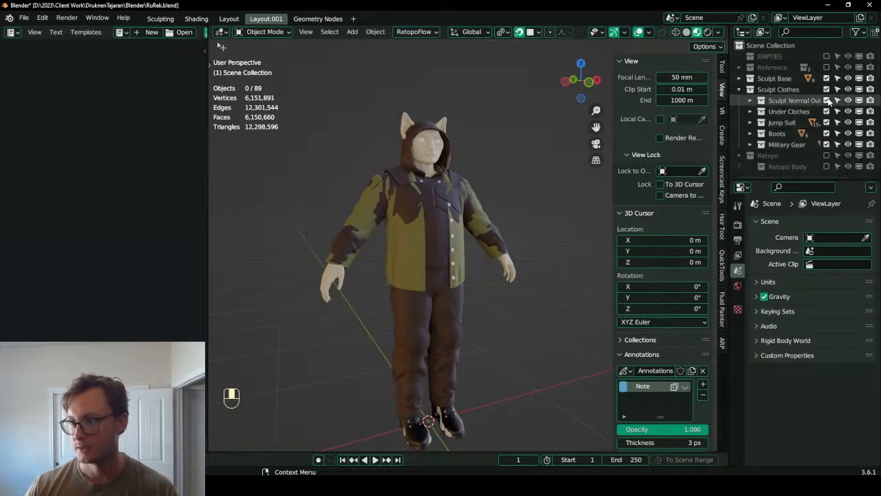
drag(826, 111, 827, 144)
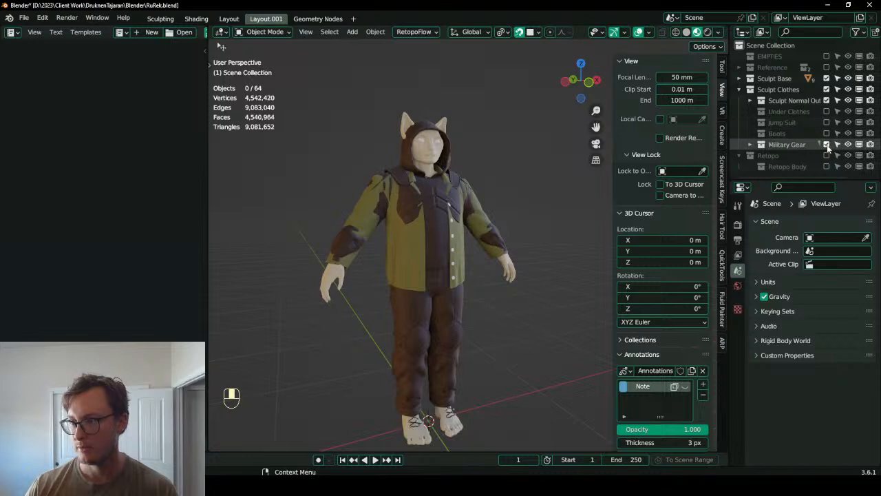
scroll(465, 213, up, 2)
mouse_move(464, 213)
middle_down()
mouse_move(386, 229)
mouse_move(462, 226)
mouse_move(441, 176)
mouse_move(475, 180)
mouse_move(482, 163)
middle_up()
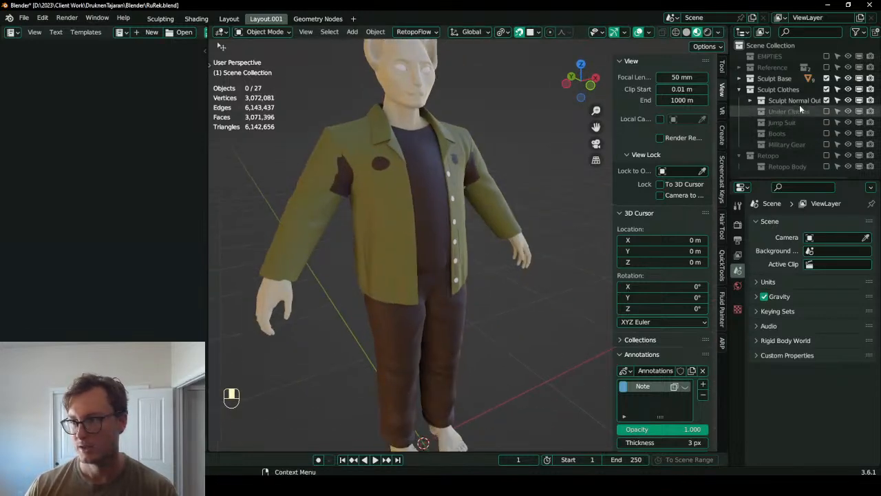
- Display only the Under Clothes collection on the sculpted body and view it from the front
click(827, 100)
click(826, 111)
mouse_move(422, 207)
middle_down()
mouse_move(404, 214)
mouse_move(460, 219)
mouse_move(402, 216)
mouse_move(510, 210)
mouse_move(451, 211)
middle_up()
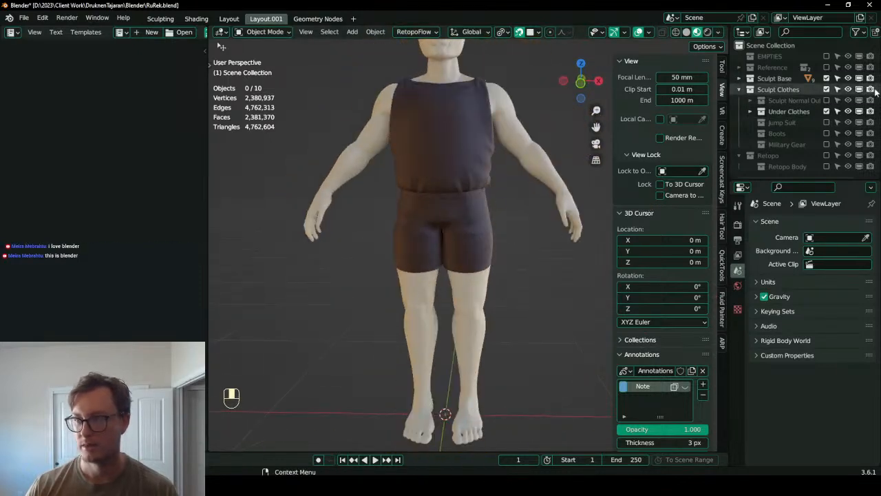
- Display the Jump Suit collection in place of Under Clothes and add the Boots collection to it
click(827, 110)
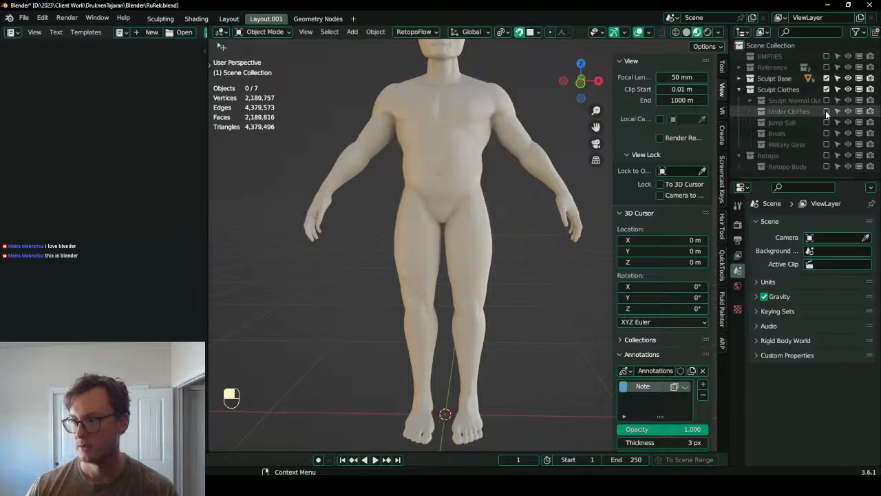
click(827, 122)
scroll(410, 234, down, 2)
mouse_move(410, 234)
middle_down()
mouse_move(492, 246)
mouse_move(418, 240)
middle_up()
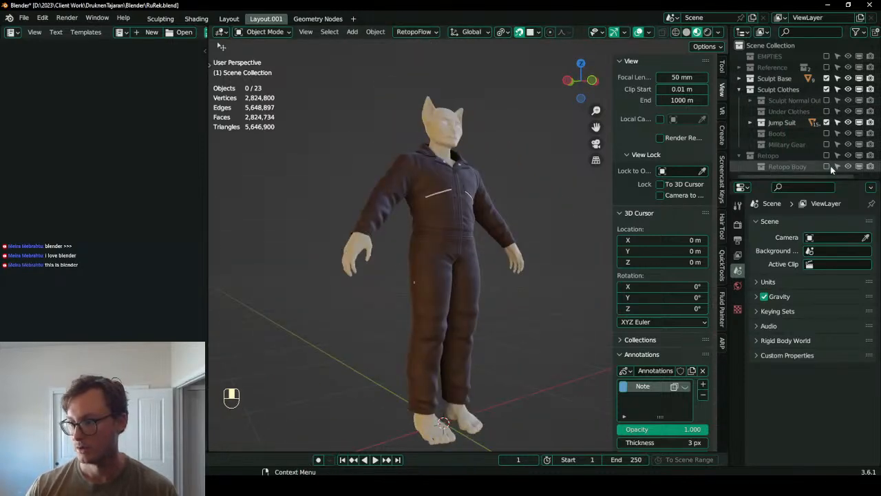
click(826, 122)
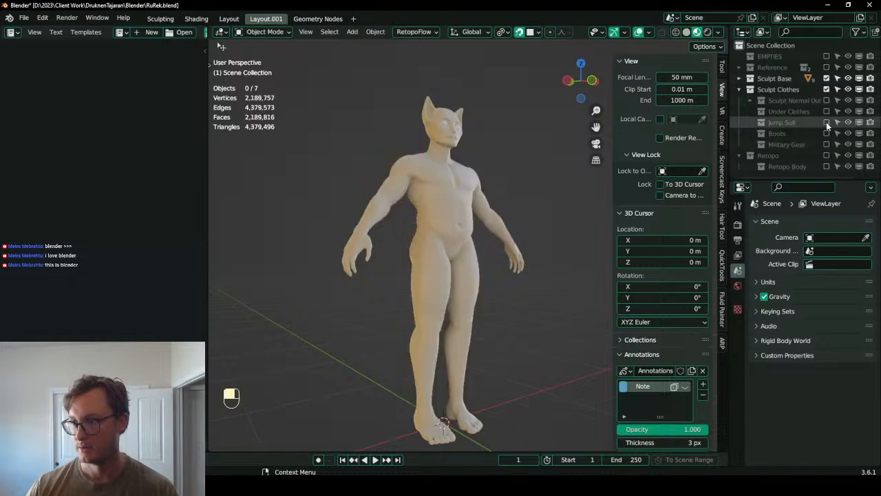
click(826, 121)
click(826, 133)
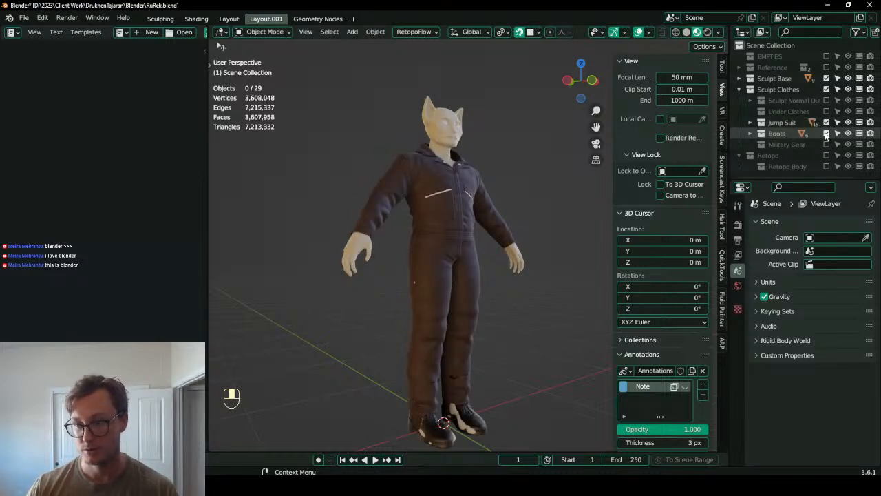
- Hide the Jump Suit and examine the Military Gear collection together with Boots from several sides
click(826, 133)
click(826, 122)
click(827, 144)
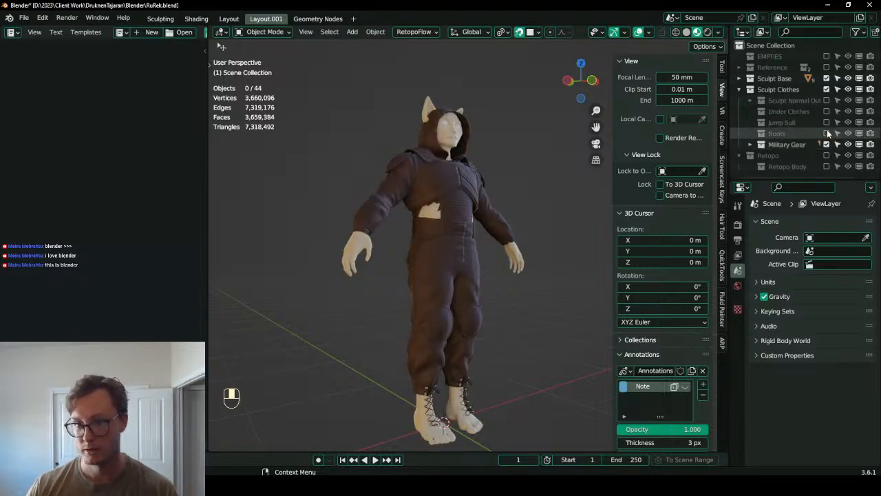
click(827, 131)
middle_drag(447, 274, 415, 282)
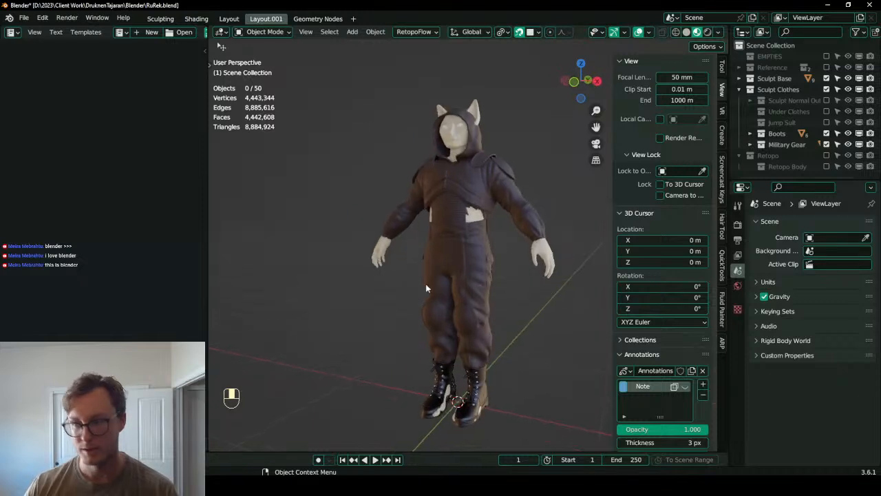
middle_drag(539, 243, 430, 269)
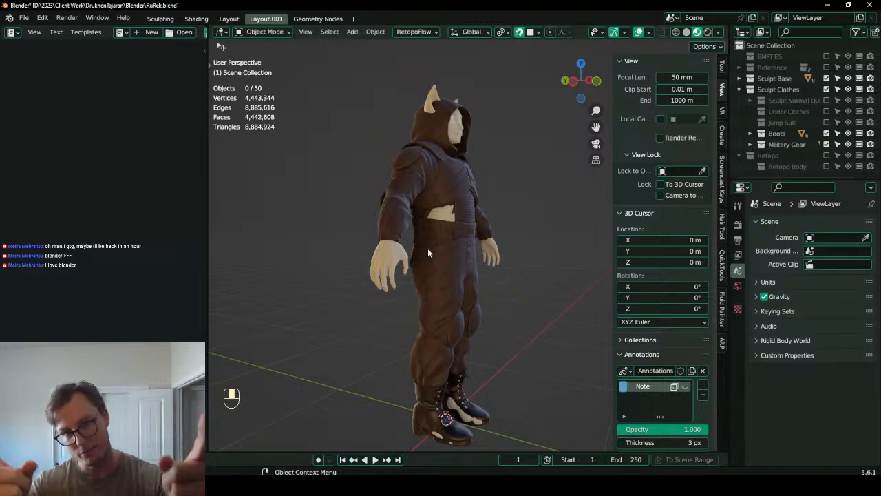
- Disable the Boots and Military Gear collections, then disable and collapse the parent Sculpt Clothes collection
click(826, 133)
click(827, 144)
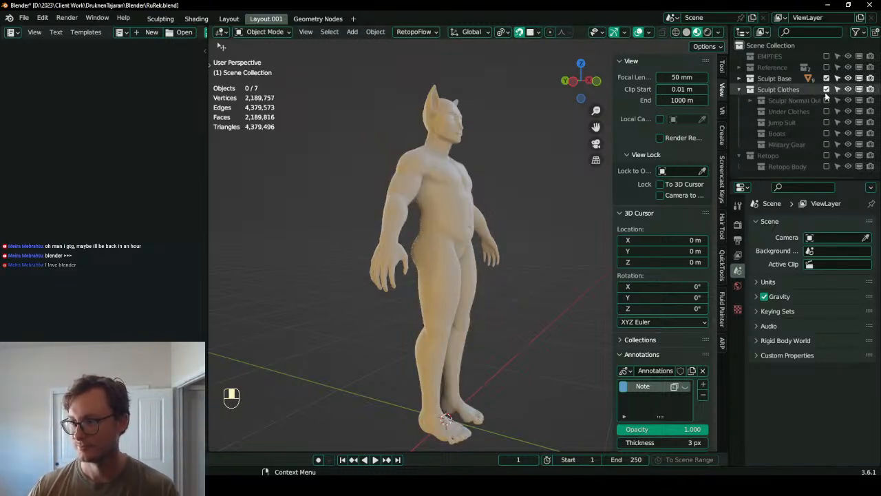
click(741, 90)
scroll(482, 188, up, 4)
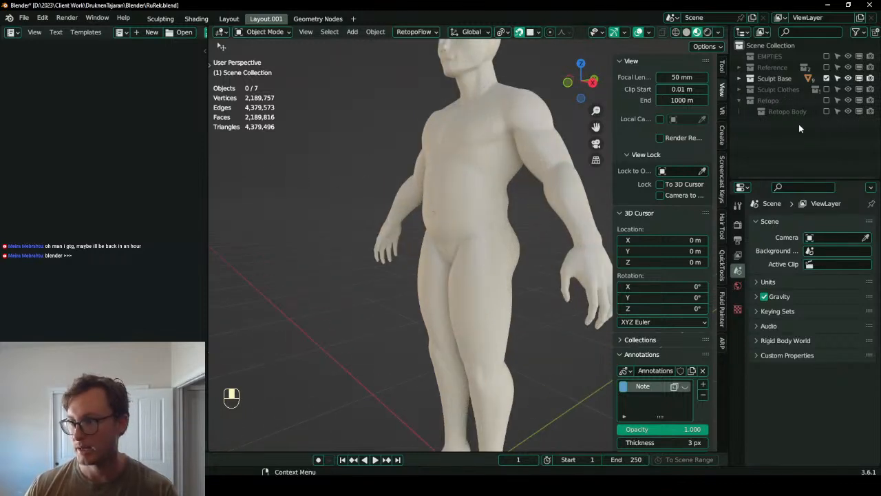
- Enable the Retopo Body collection, select the Body object, disable Sculpt Base and save the file
click(826, 111)
click(760, 123)
scroll(470, 202, down, 4)
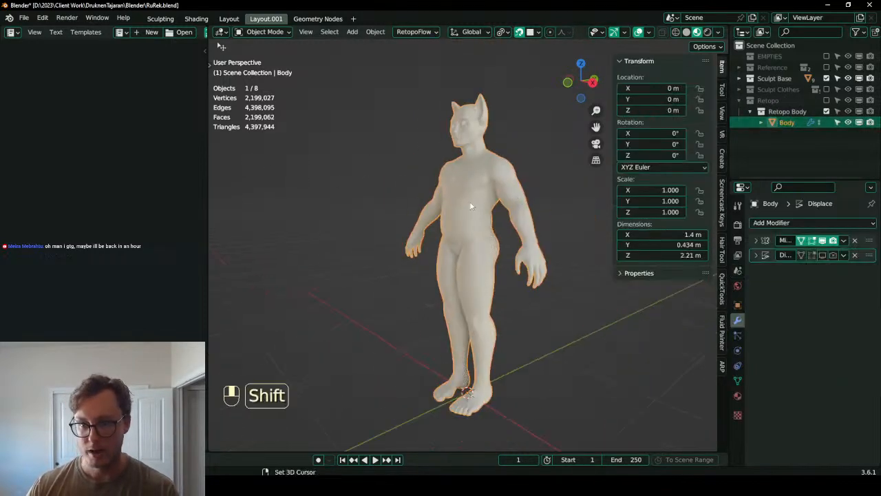
click(827, 78)
scroll(429, 214, up, 3)
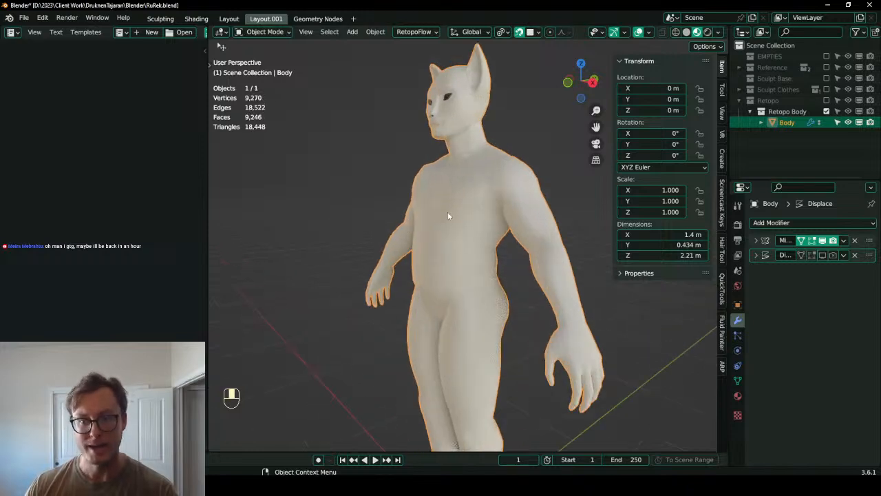
key(ctrl+s)
- Turn off snapping and enter Edit Mode on the Body mesh, focused on the face
middle_drag(408, 219, 482, 264)
scroll(476, 255, up, 2)
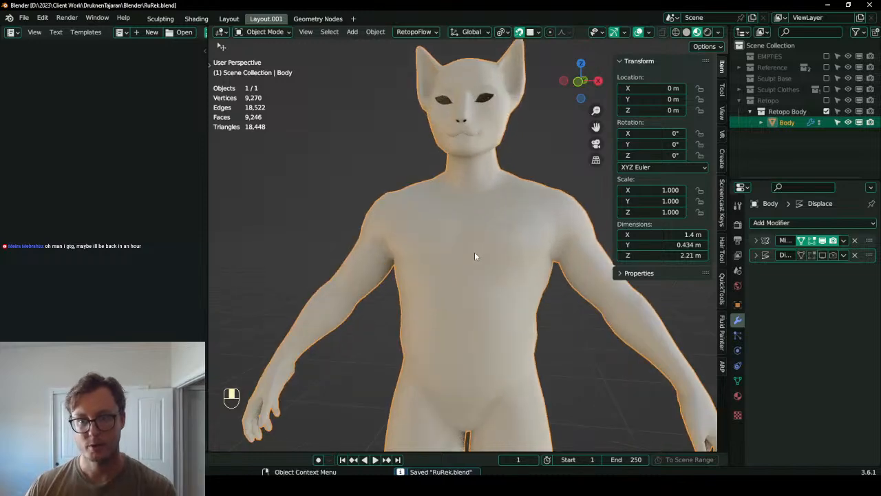
scroll(493, 177, up, 1)
shift+middle_drag(498, 143, 506, 217)
scroll(506, 217, up, 2)
key(shift+Tab)
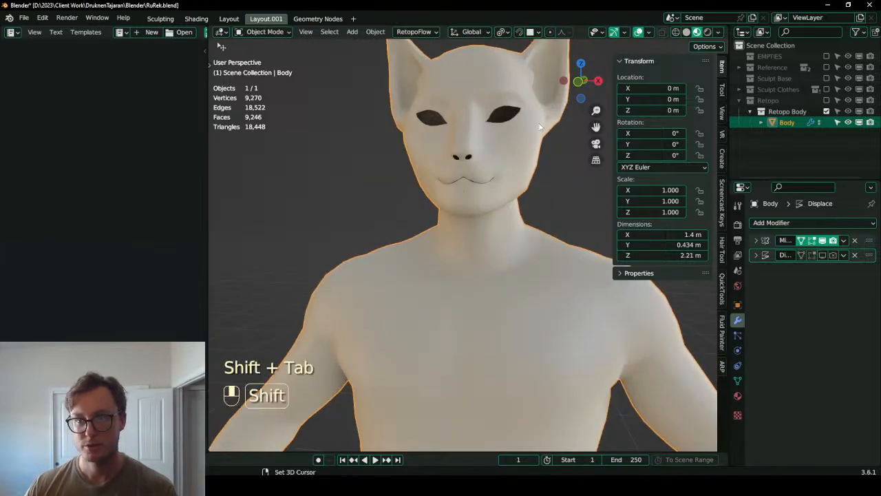
scroll(507, 206, up, 2)
key(Tab)
scroll(467, 232, up, 2)
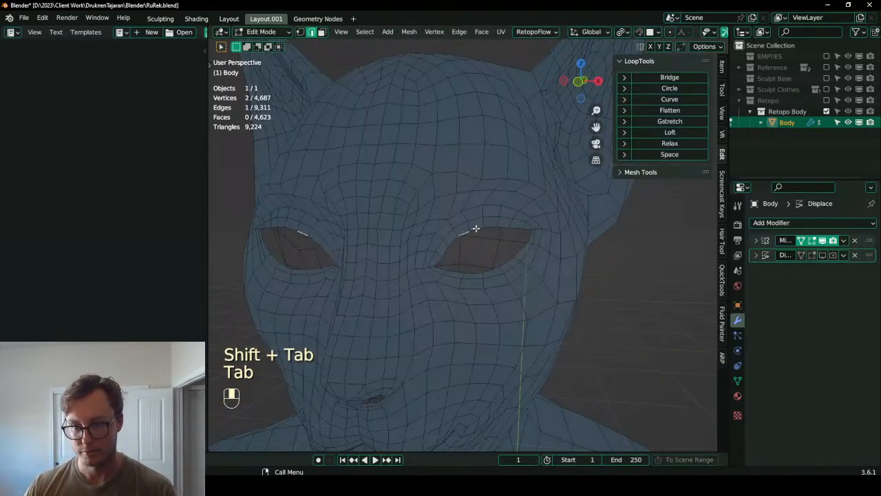
- Extrude the edge loop around the eye opening along Y into the head
alt+shift+click(475, 227)
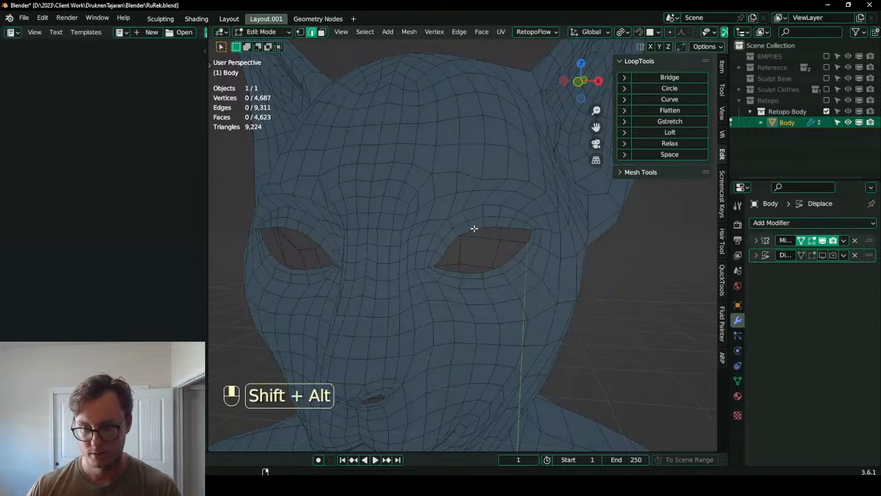
key(KP_Decimal)
scroll(485, 248, down, 3)
middle_drag(486, 250, 413, 289)
key(e)
key(y)
click(461, 258)
- Extrude the edge loop around the mouth opening along Y into the head
scroll(606, 252, down, 3)
shift+middle_drag(400, 385, 462, 274)
shift+middle_drag(413, 365, 449, 365)
alt+shift+click(470, 321)
key(e)
key(y)
click(468, 353)
- Select the edge loop along the face's centre line and flatten it by scaling X to 0
scroll(458, 351, down, 1)
click(451, 337)
alt+shift+click(449, 324)
key(period)
key(s)
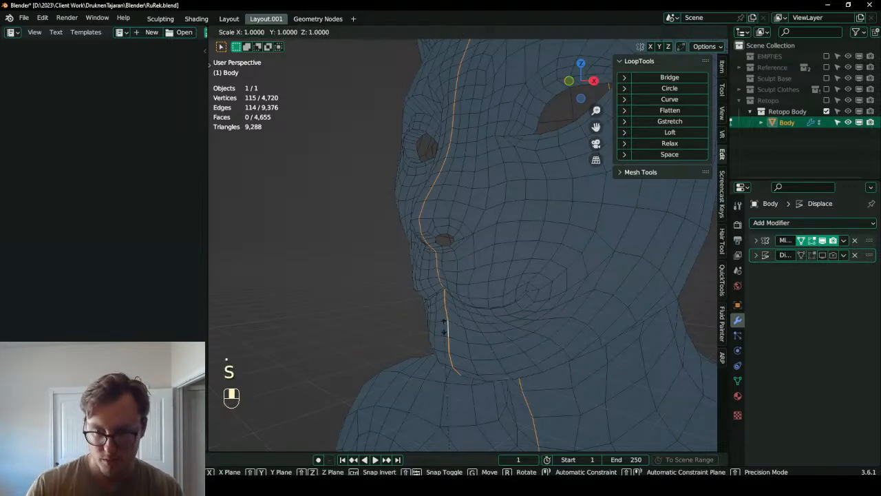
key(x)
key(0)
key(Return)
- Switch the viewport to solid shading and turn off the Retopology overlay to expose the mouth geometry
key(Tab)
middle_drag(436, 317, 398, 285)
key(Tab)
scroll(397, 285, up, 4)
middle_drag(463, 333, 391, 271)
key(z)
key(q)
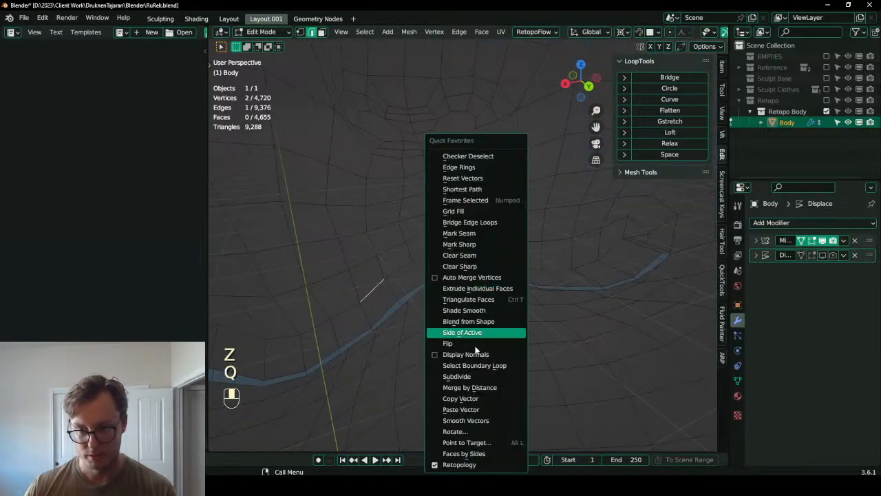
click(468, 452)
scroll(474, 276, up, 2)
middle_drag(461, 273, 528, 330)
shift+middle_drag(529, 331, 533, 272)
scroll(530, 261, down, 2)
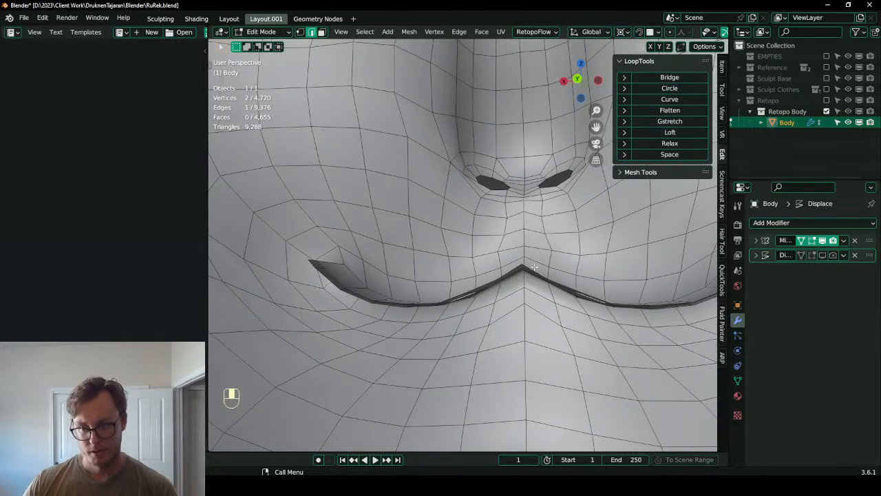
- Select the central vertex inside the mouth in vertex mode and snap the 3D cursor to it
scroll(533, 272, up, 1)
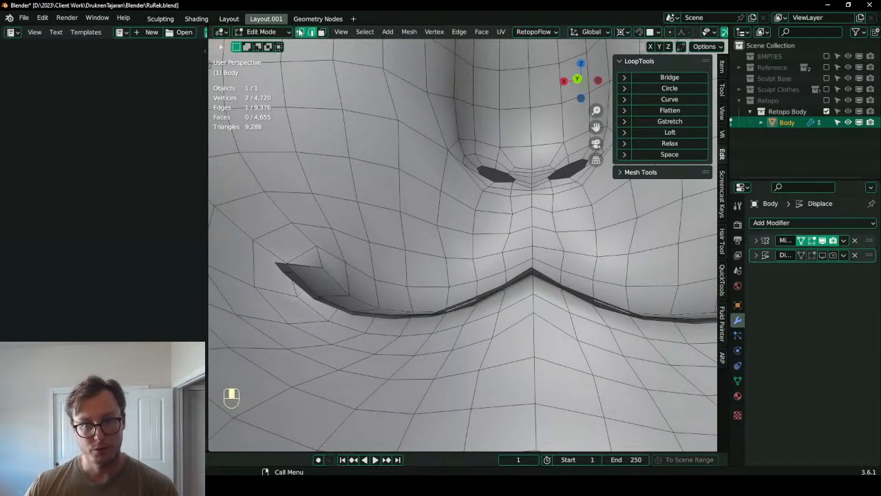
middle_drag(524, 185, 514, 341)
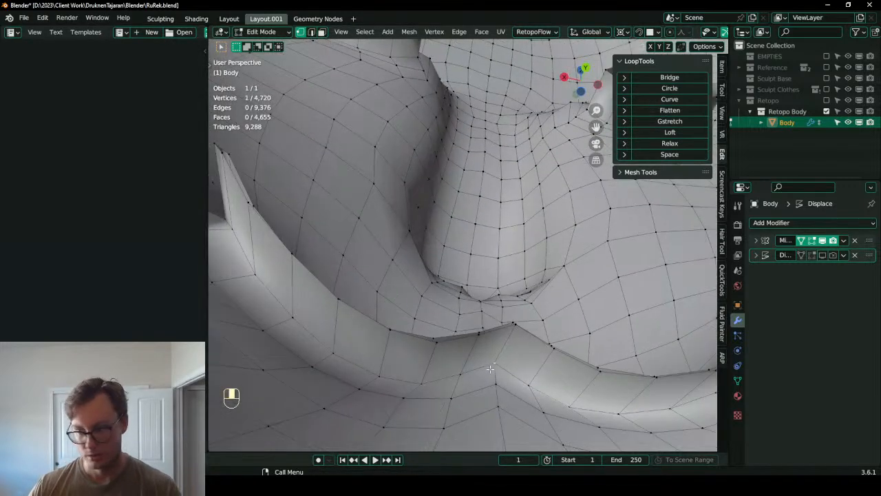
middle_drag(556, 251, 536, 286)
key(shift+s)
middle_drag(555, 360, 482, 333)
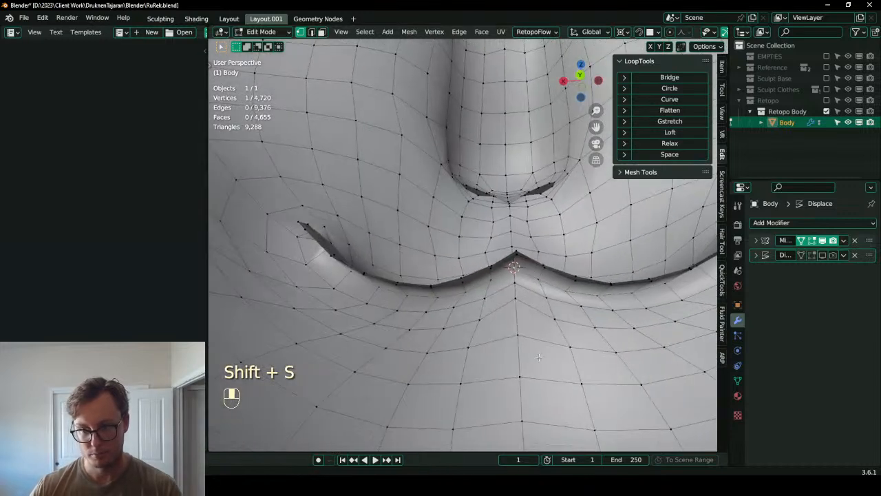
- Flatten the mouth's inner edge by scaling Z to 0 about the 3D cursor, and review the lips in Object Mode
middle_drag(346, 278, 390, 273)
ctrl+click(317, 218)
key(period)
key(s)
key(z)
key(0)
key(Return)
middle_drag(390, 273, 433, 283)
key(Tab)
middle_drag(517, 264, 533, 299)
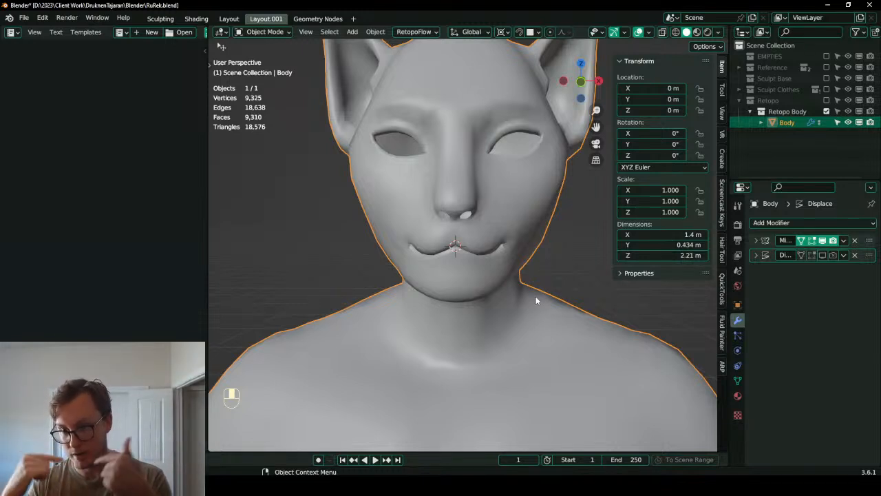
scroll(488, 249, up, 4)
middle_drag(489, 251, 456, 252)
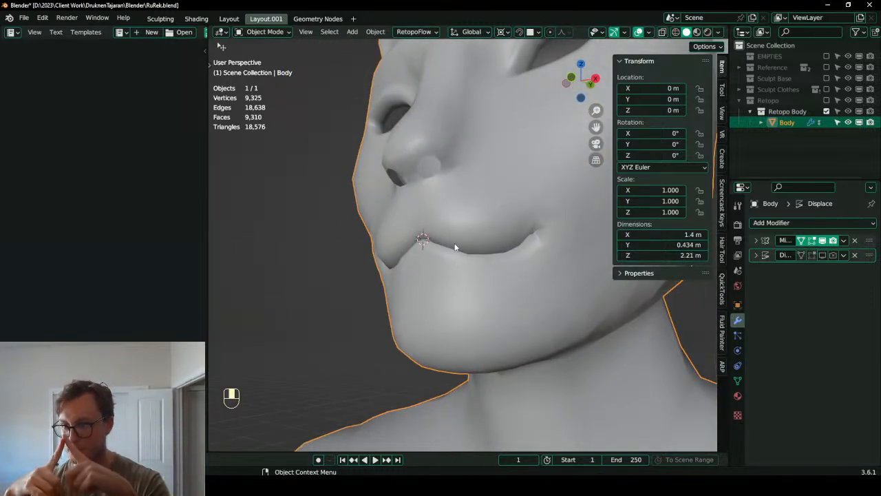
middle_drag(446, 245, 413, 268)
- Return to Edit Mode and add one centred loop cut along the strip inside the mouth
key(Tab)
scroll(381, 290, down, 2)
scroll(475, 259, up, 2)
middle_drag(475, 258, 451, 265)
mouse_move(475, 276)
shift+middle_down()
mouse_move(493, 234)
mouse_move(472, 273)
shift+middle_up()
key(ctrl+r)
double_click(430, 256)
middle_drag(430, 253, 474, 192)
- Try to shrink/fatten the new edge loop inside the mouth, and undo the attempt
key(alt+s)
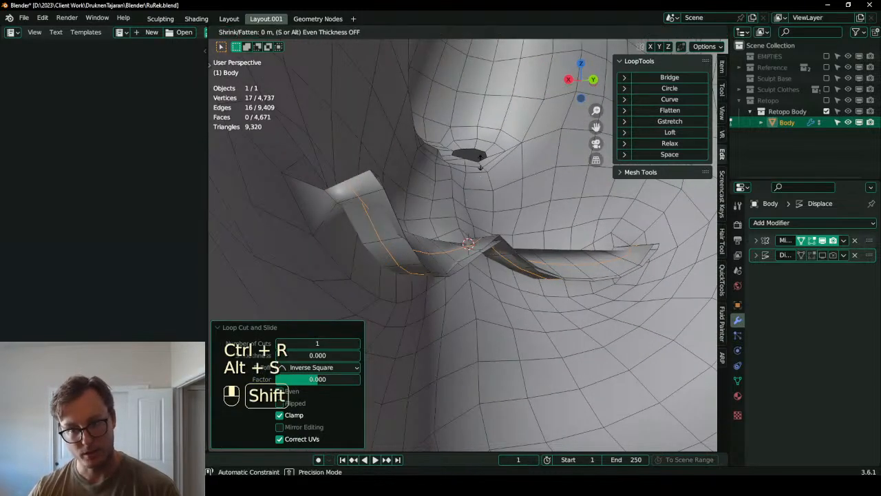
click(462, 187)
middle_drag(462, 187, 458, 236)
key(ctrl+z)
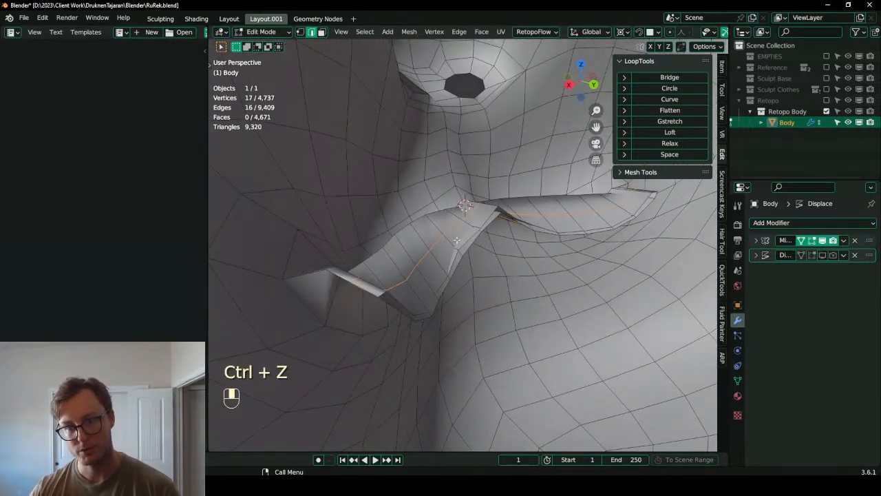
- Select the innermost face loop of the mouth and extrude it along its normals by about -0.01 m
alt+shift+click(452, 241)
alt+shift+click(452, 240)
middle_drag(452, 240, 472, 270)
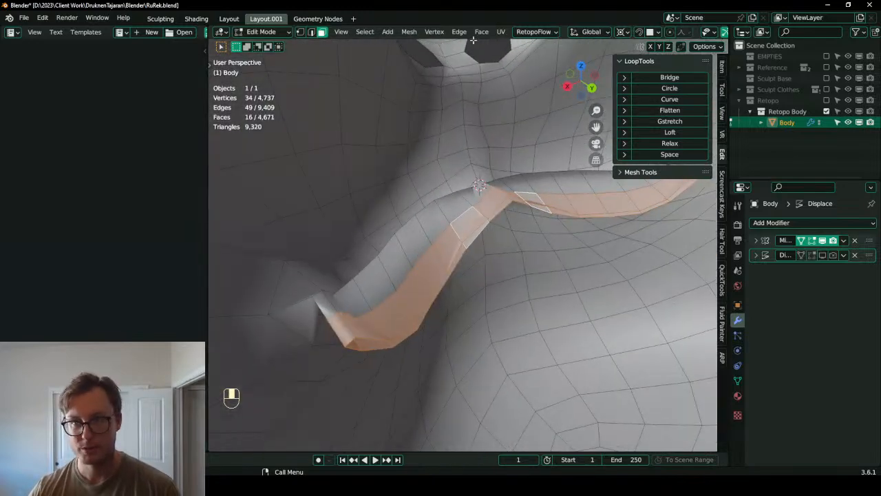
click(481, 32)
click(492, 54)
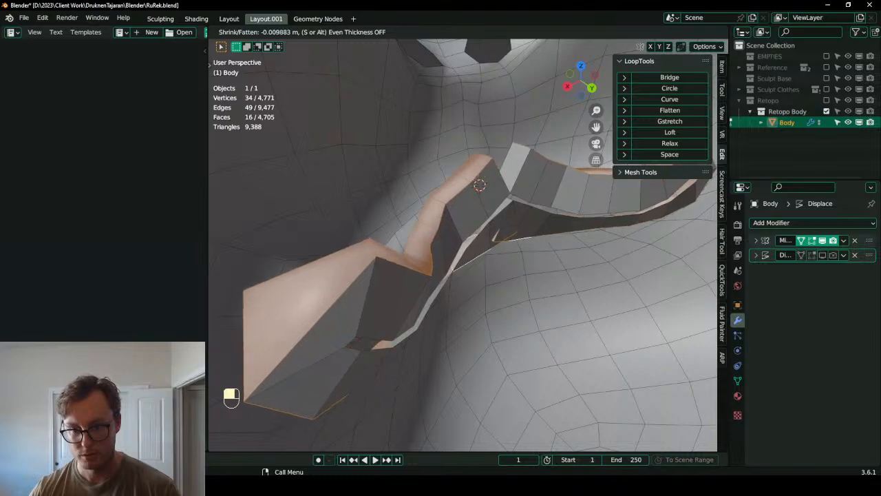
click(481, 98)
- Try to grow the selection from one lower face of the extruded mouth strip, and undo the growth
middle_drag(564, 248, 573, 232)
click(612, 356)
click(620, 293)
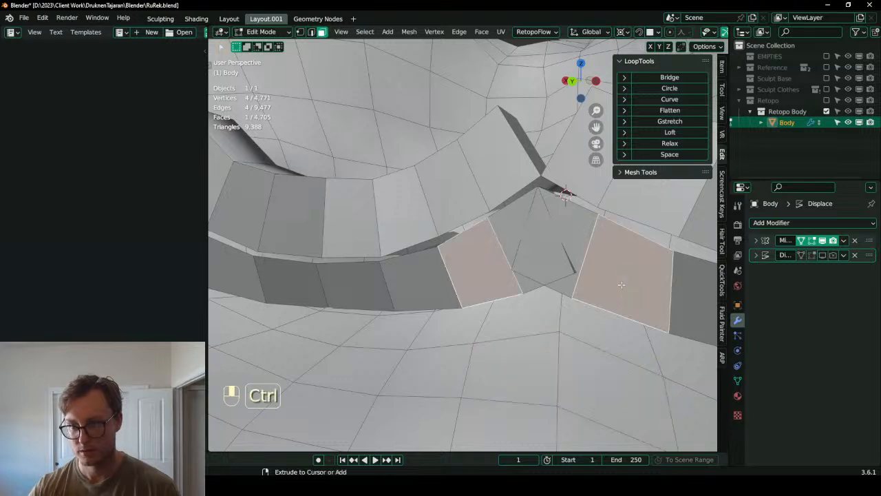
key(ctrl+KP_Add)
key(ctrl+KP_Add)
key(ctrl+KP_Add)
key(ctrl+KP_Add)
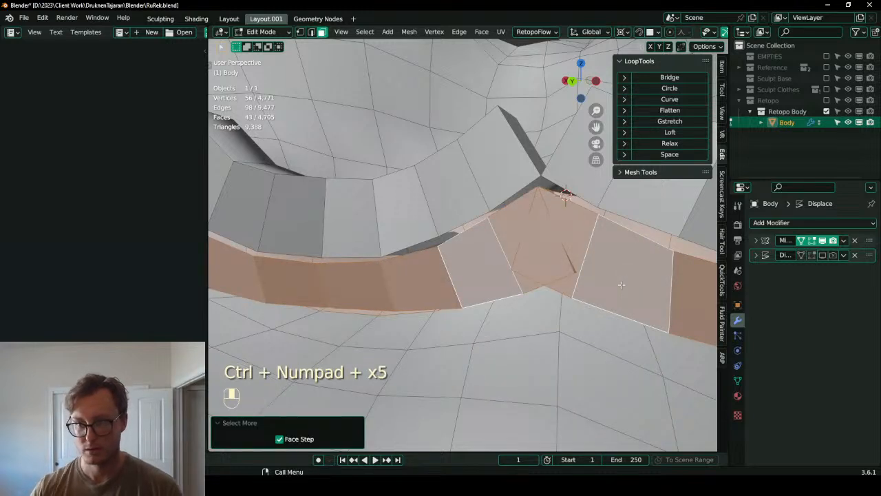
scroll(606, 276, down, 5)
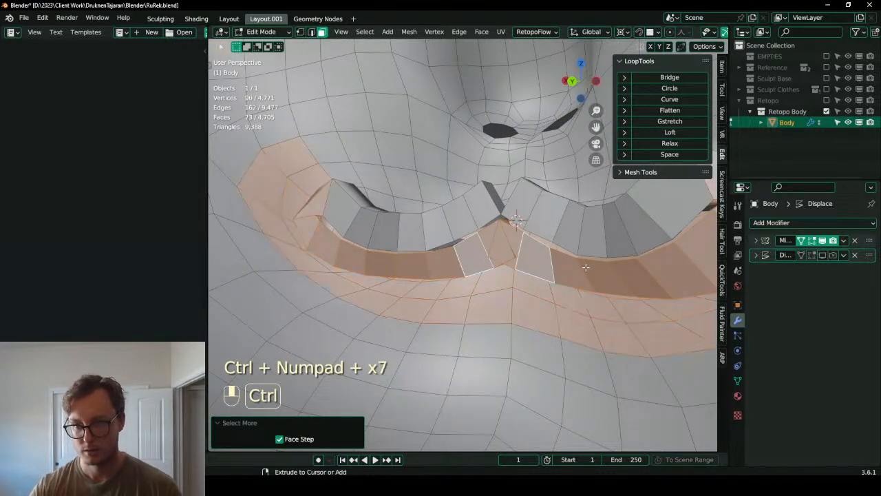
key(ctrl+z)
key(ctrl+z)
key(ctrl+z)
key(ctrl+z)
middle_drag(585, 267, 516, 246)
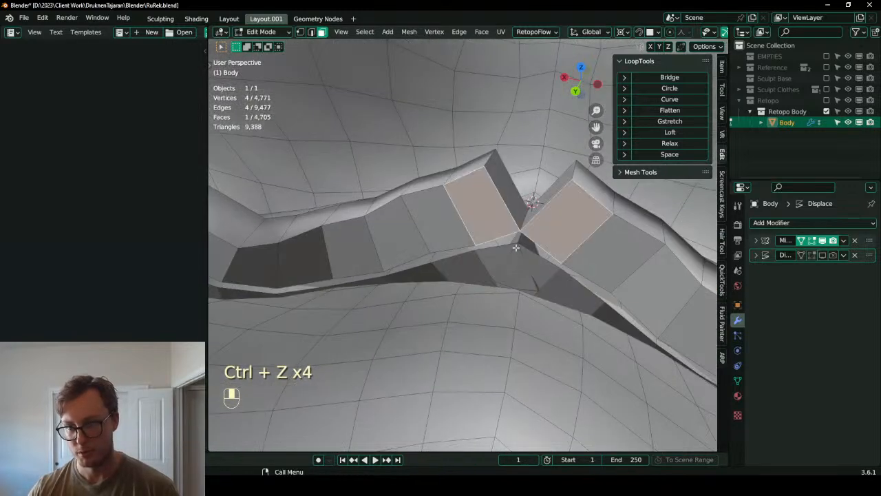
- Delete the leftover faces at the centre of the mouth opening and the innermost face loops behind the lips
click(511, 208)
shift+click(529, 241)
key(x)
click(560, 253)
click(468, 218)
alt+shift+click(462, 220)
alt+shift+click(460, 221)
key(x)
click(468, 231)
middle_drag(472, 248, 484, 211)
scroll(485, 210, down, 4)
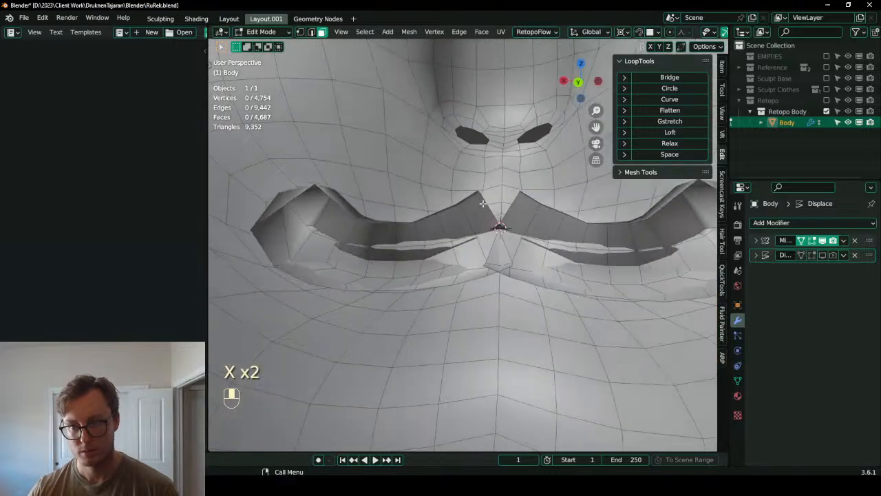
- Select the strip of inner mouth faces behind the upper lip and scale it to 0 on Z
scroll(485, 210, up, 1)
middle_drag(430, 162, 467, 202)
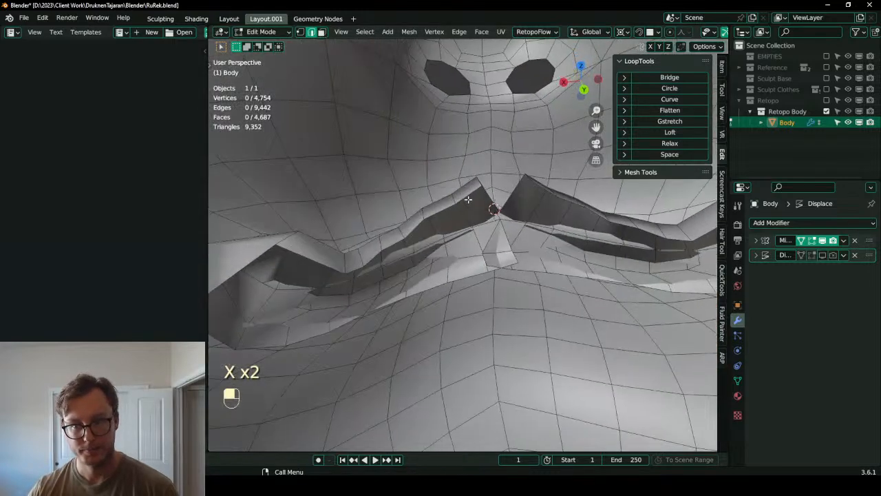
middle_drag(402, 260, 375, 307)
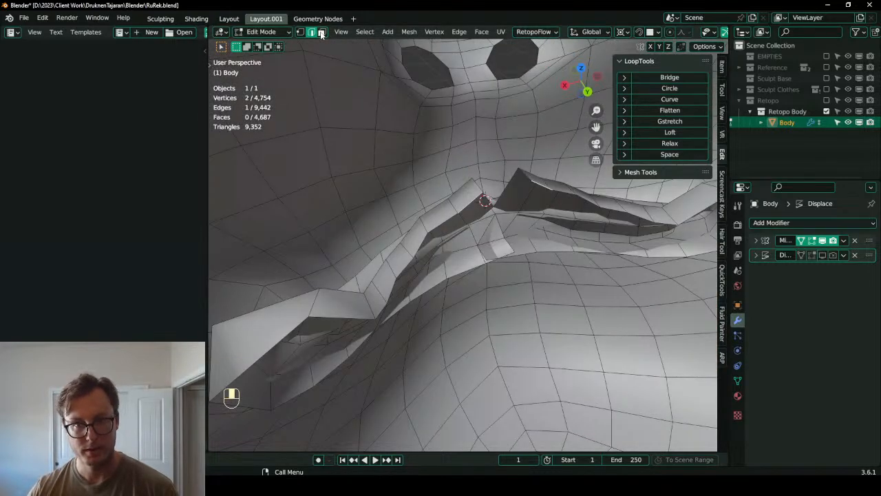
ctrl+click(336, 305)
key(period)
key(s)
key(z)
key(0)
key(Return)
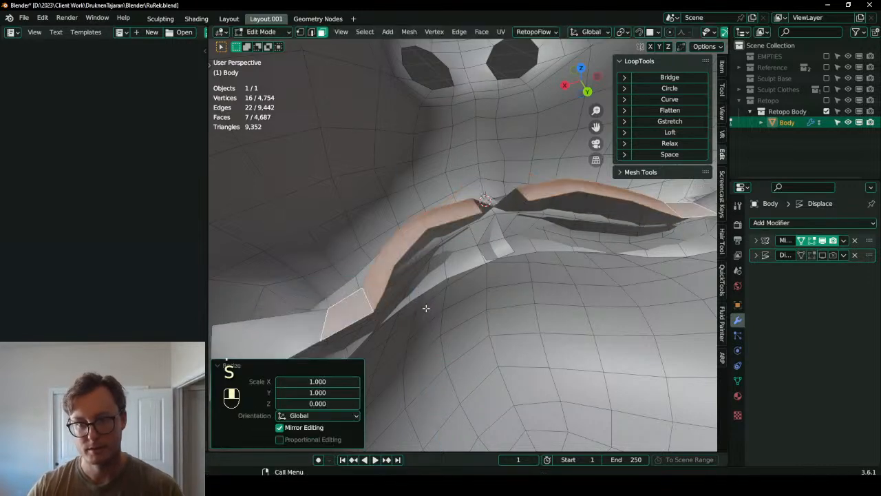
- Select the strip of inner mouth faces behind the lower lip and scale it to 0 on Z
middle_drag(430, 302, 618, 268)
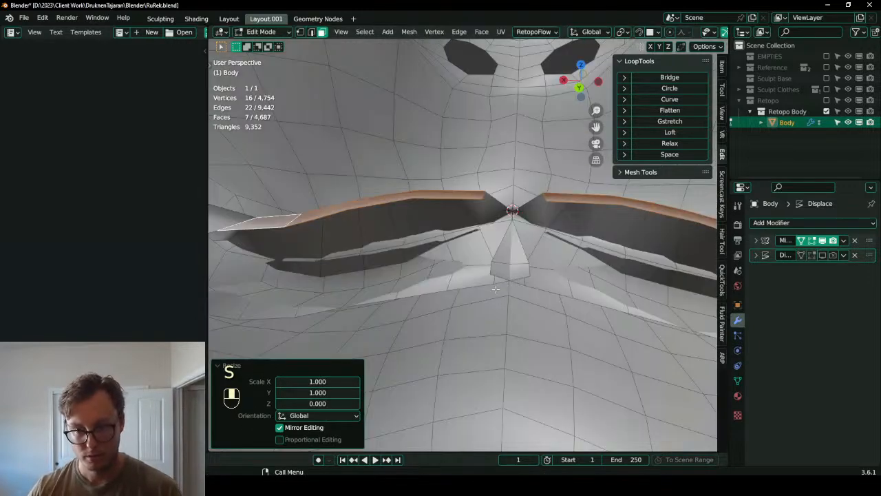
shift+middle_drag(495, 278, 543, 265)
ctrl+click(292, 292)
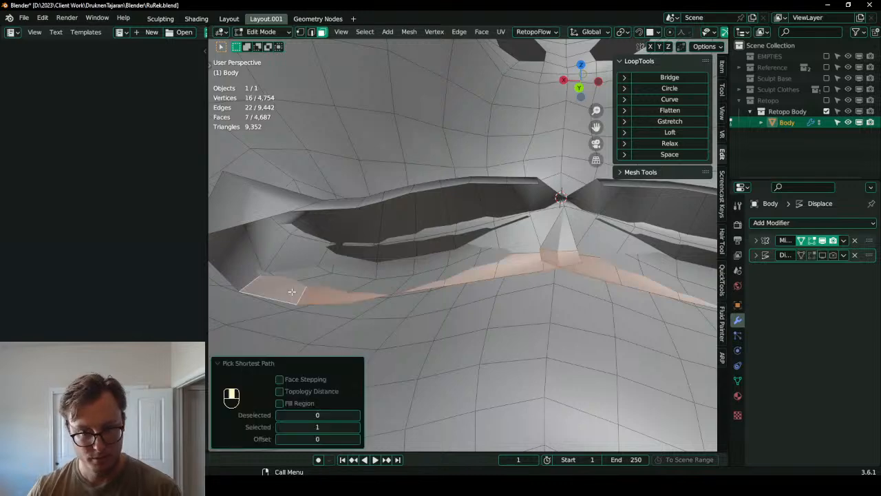
key(s)
key(z)
key(0)
key(Return)
- Select the whole inner mouth face loop and move it about 0.003 m along Y
middle_drag(407, 160, 443, 276)
alt+shift+click(372, 235)
key(g)
key(y)
click(448, 289)
- Try to move the inner mouth face loop along X, and undo the attempt
key(g)
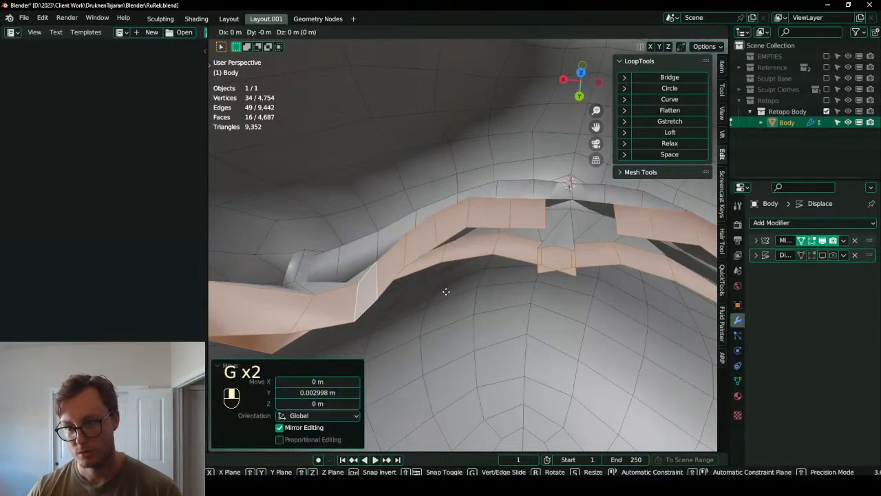
key(x)
click(478, 294)
shift+middle_drag(554, 281, 414, 274)
key(ctrl+z)
- Rescale the inner mouth face loop along Z and move it about 0.0017 m along Y
key(s)
key(z)
click(439, 218)
key(g)
key(y)
click(450, 226)
- Set the pivot to the 3D Cursor and scale the inner mouth face loop to about 0.851 on X
key(period)
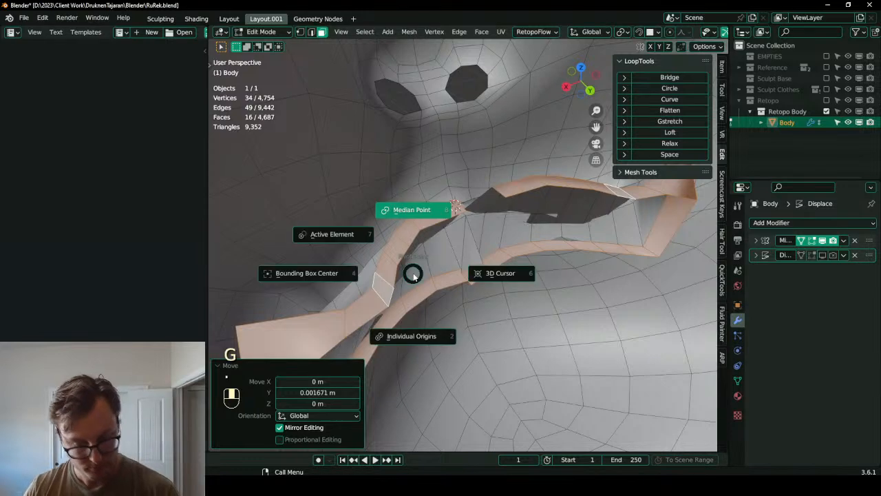
click(497, 273)
key(s)
key(x)
click(348, 227)
middle_drag(348, 227, 321, 124)
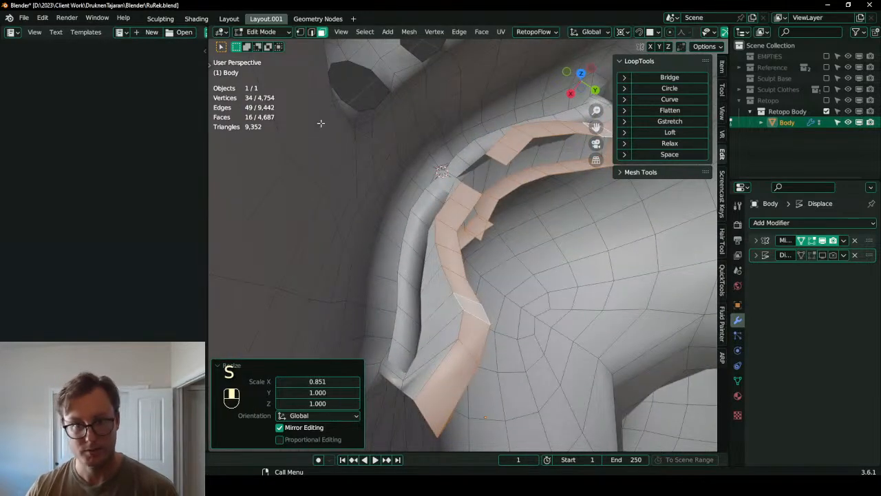
- Select both edge loops of the inner mouth strip and even them out with LoopTools Space and repeated Relax
click(311, 32)
alt+shift+click(458, 270)
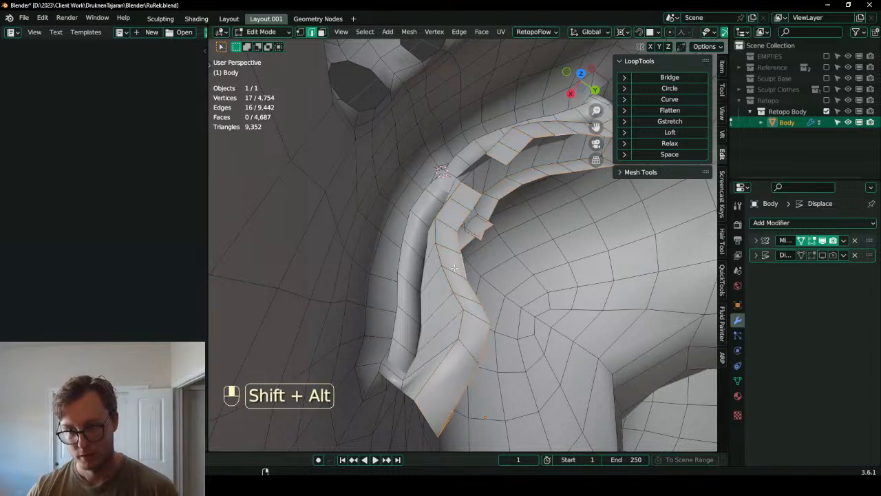
click(664, 144)
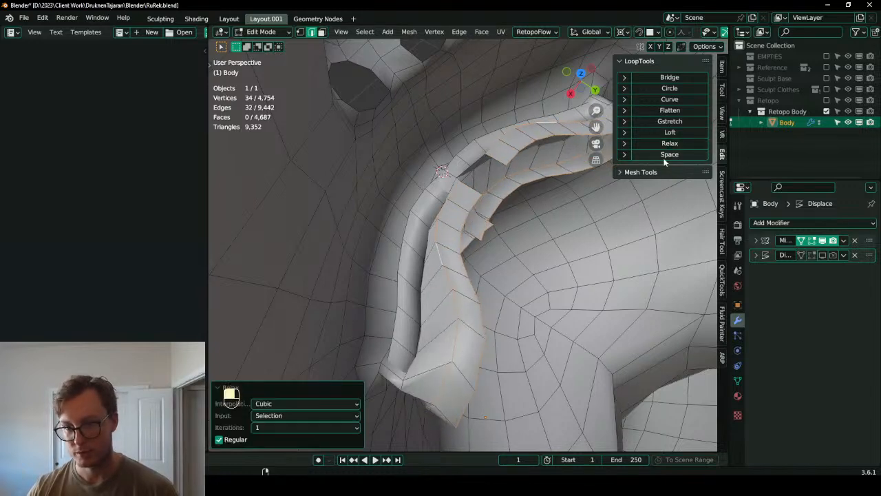
click(664, 154)
click(660, 148)
click(659, 148)
click(659, 148)
middle_drag(424, 258, 413, 192)
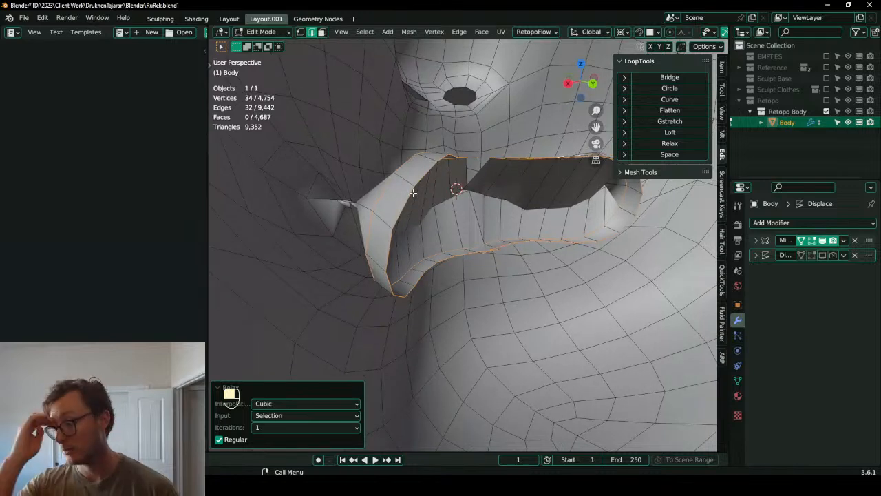
- Select the two edges beside the centre of the lower inner mouth strip and scale them to 0 on X
middle_drag(467, 189, 432, 251)
scroll(433, 251, up, 1)
click(372, 205)
shift+click(450, 207)
middle_drag(451, 220, 458, 172)
scroll(465, 314, up, 2)
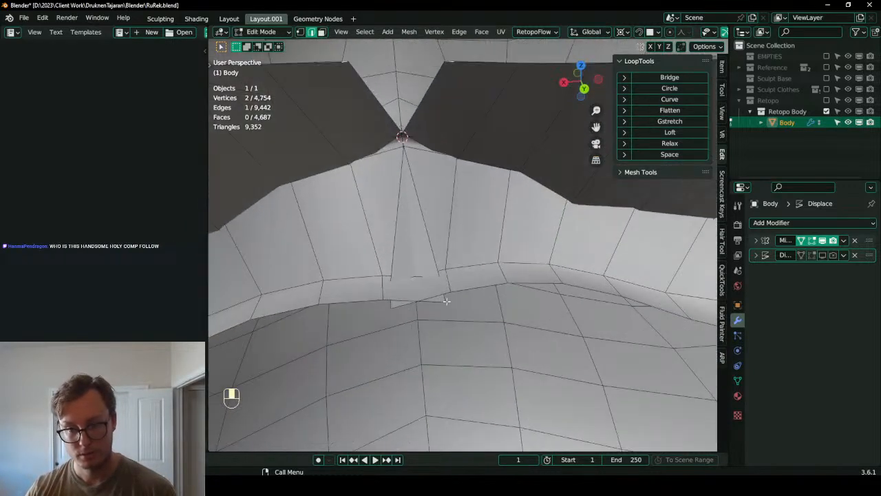
key(period)
click(448, 297)
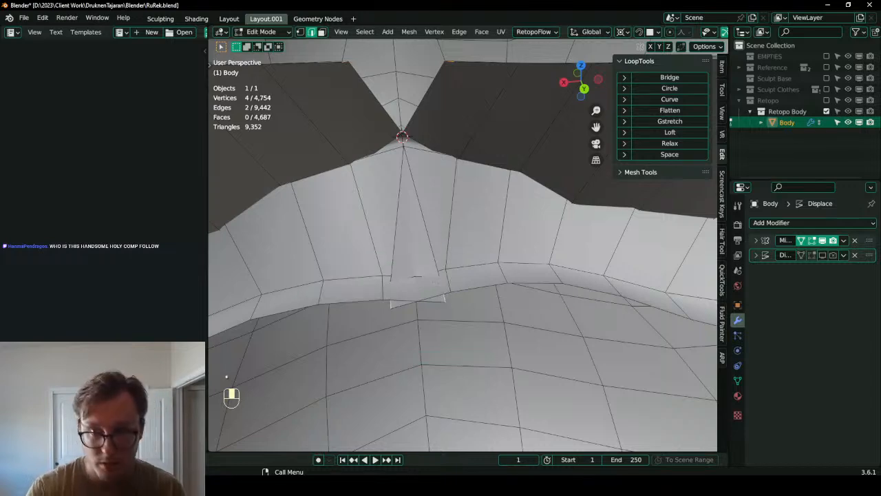
key(s)
key(x)
key(0)
click(446, 298)
middle_drag(445, 297, 420, 305)
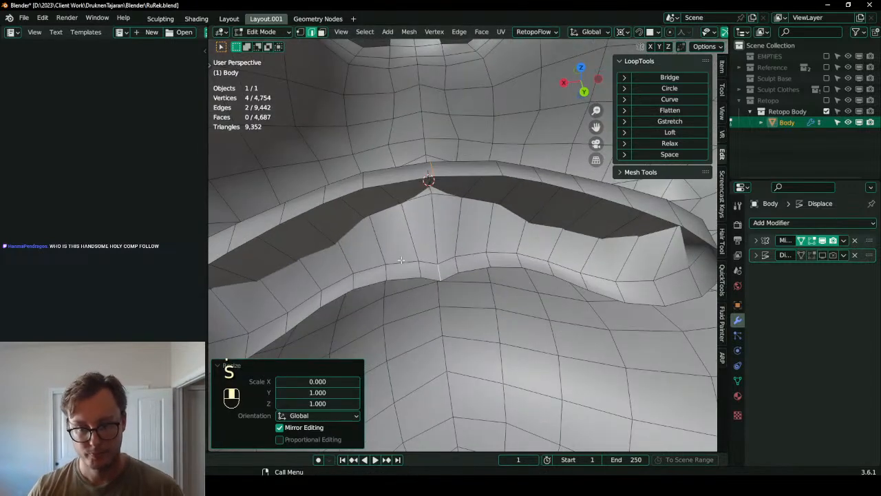
- Reselect both edge loops of the inner mouth strip and smooth them with LoopTools Relax and Space
alt+shift+click(401, 260)
alt+shift+click(403, 275)
click(670, 143)
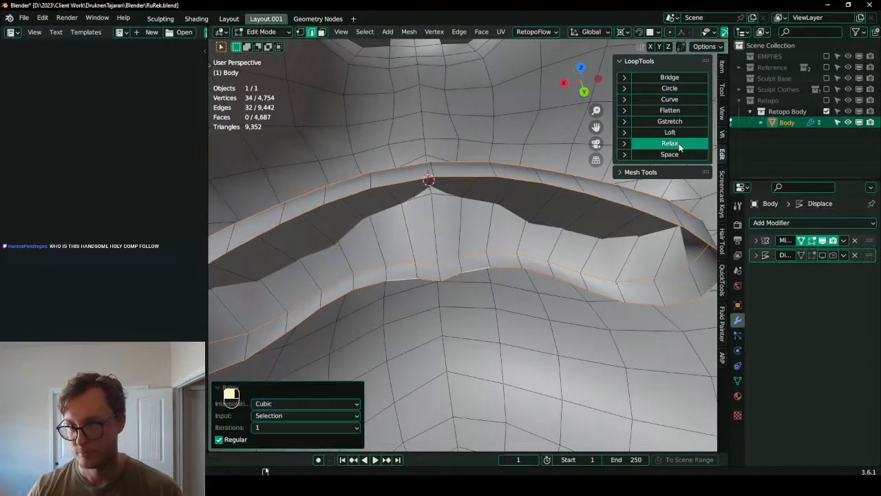
click(677, 156)
middle_drag(427, 289, 448, 296)
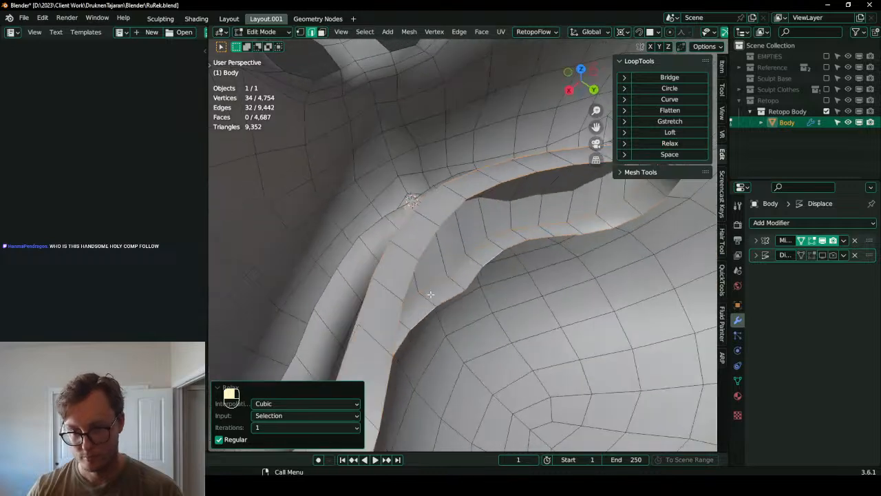
- Flatten the innermost mouth edge loop to 0 on Y around the Median Point and move it about 0.019 m along Y
alt+shift+click(448, 297)
alt+shift+click(448, 296)
key(.)
key(8)
key(s)
click(443, 290)
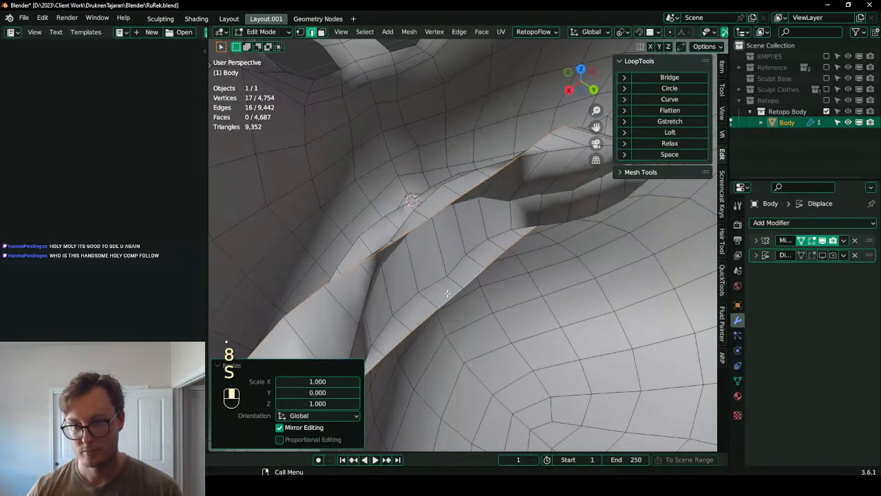
key(g)
click(528, 331)
scroll(528, 331, down, 5)
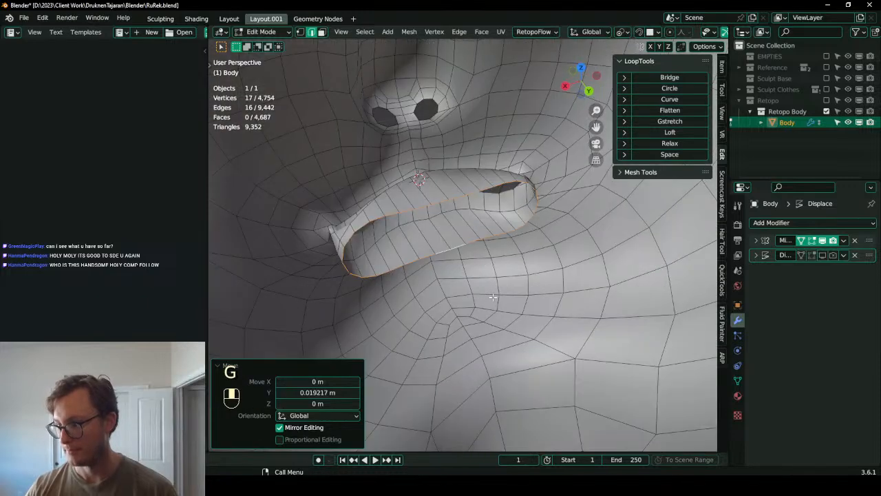
- Leave Edit Mode, save the file, and frame the full Body in the view
scroll(492, 211, down, 5)
middle_drag(492, 211, 490, 245)
scroll(452, 234, down, 3)
key(Tab)
scroll(454, 237, down, 4)
scroll(490, 246, down, 3)
key(ctrl+s)
scroll(499, 210, down, 3)
key(shift+c)
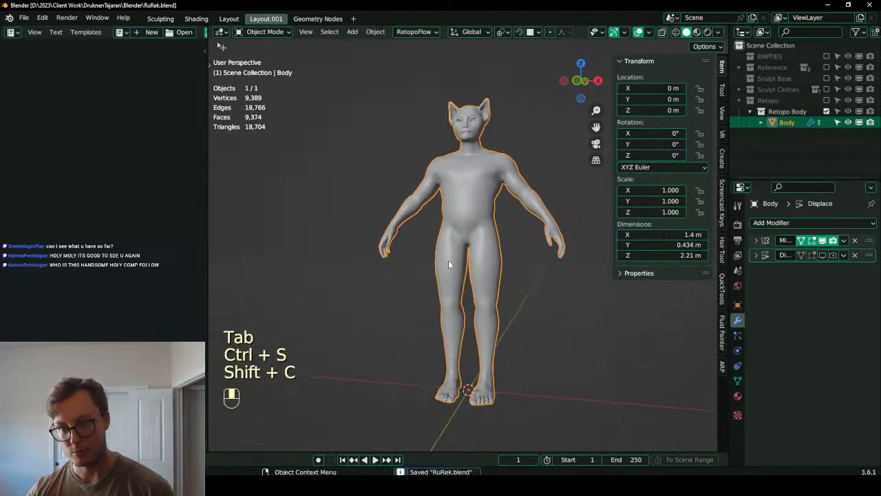
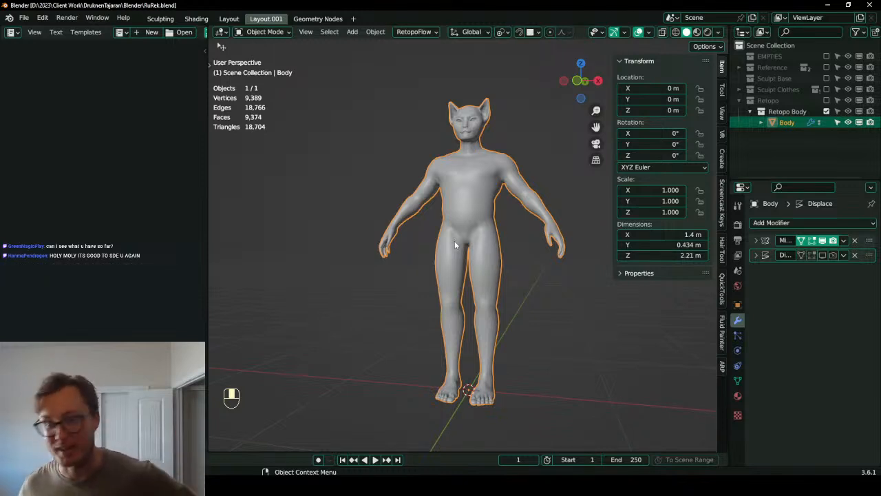
- Exclude the Retopo and Retopo Body collections and enable Sculpt Base to view the sculpted character
scroll(482, 189, down, 2)
scroll(557, 185, up, 3)
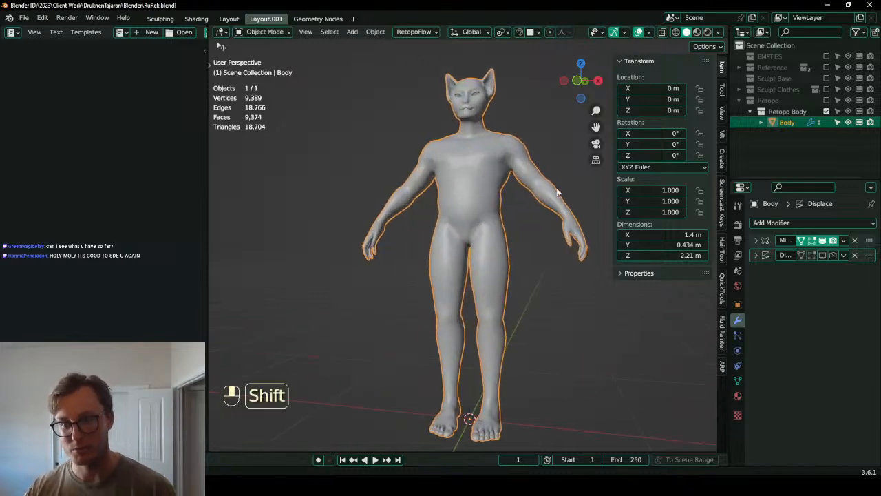
shift+middle_drag(556, 184, 539, 222)
click(826, 111)
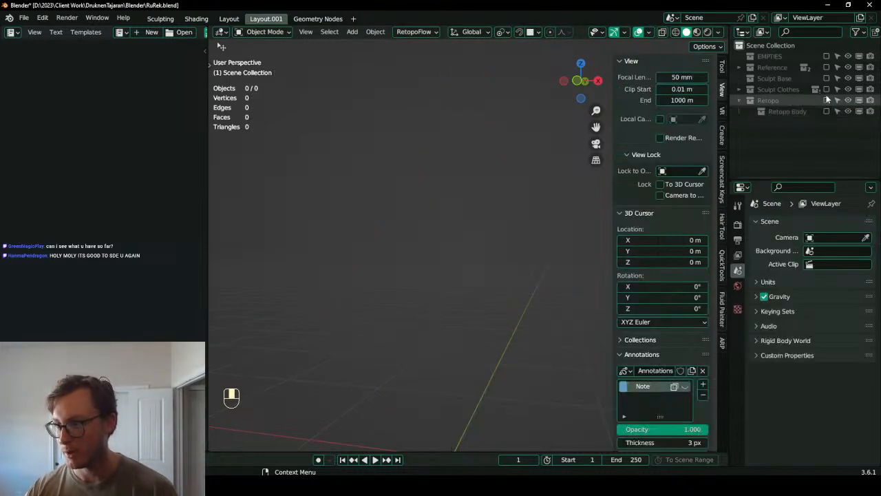
click(826, 78)
scroll(513, 157, up, 2)
middle_drag(421, 148, 423, 169)
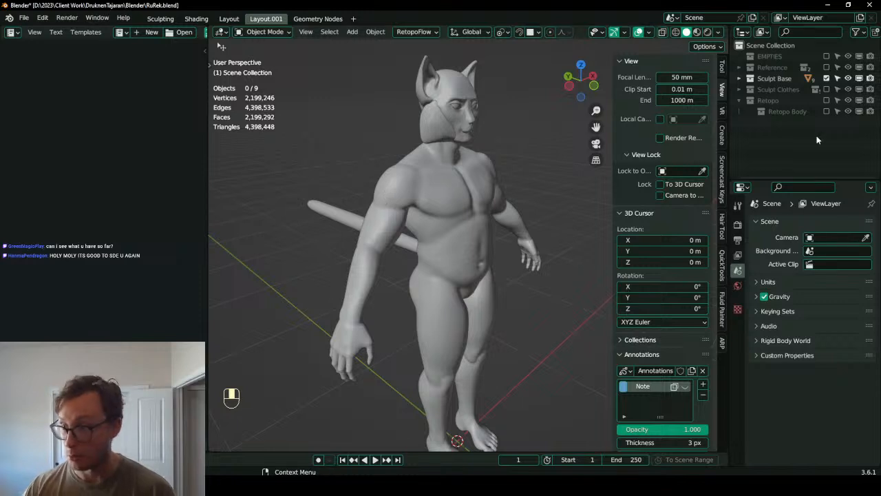
- Enable the Sculpt Clothes collection with its normal outfit and inspect the shirt on the character
click(740, 89)
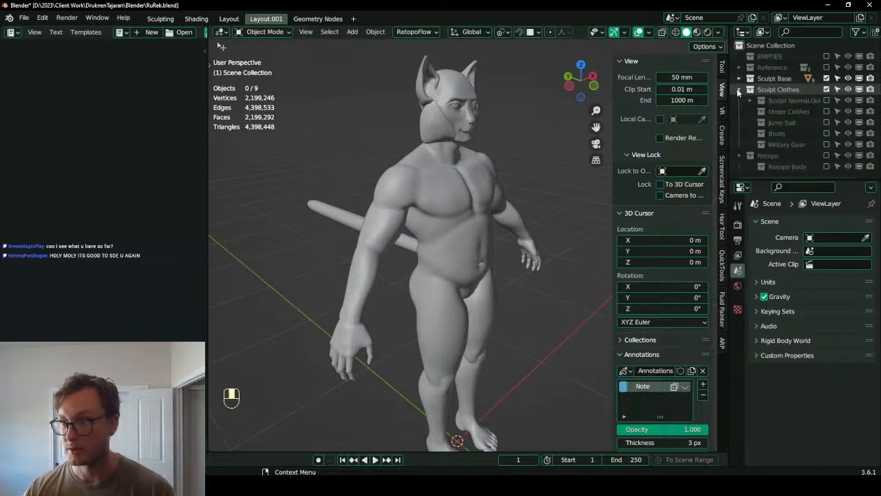
click(826, 101)
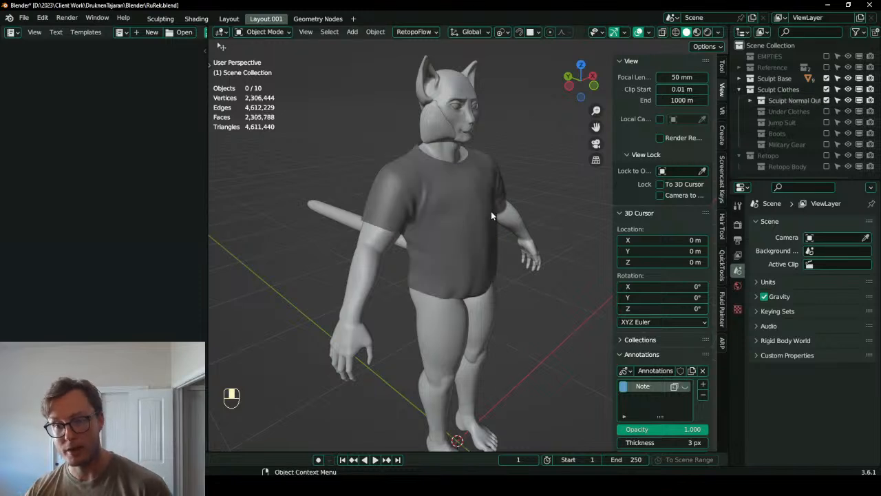
middle_drag(492, 208, 495, 196)
scroll(496, 196, down, 2)
scroll(581, 197, up, 1)
key(slash)
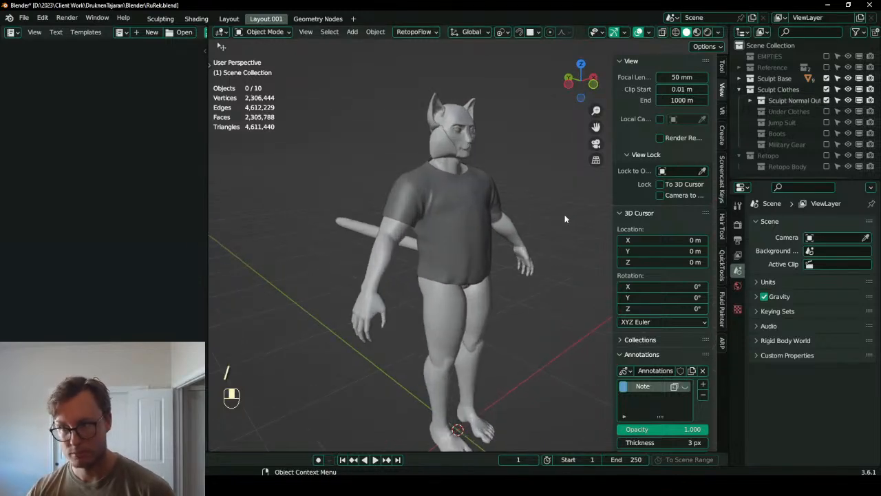
middle_drag(568, 215, 563, 211)
- Enable Sculpt Jacket and Sculpt Pants, view the outfit in Material Preview shading, and save the file
click(751, 101)
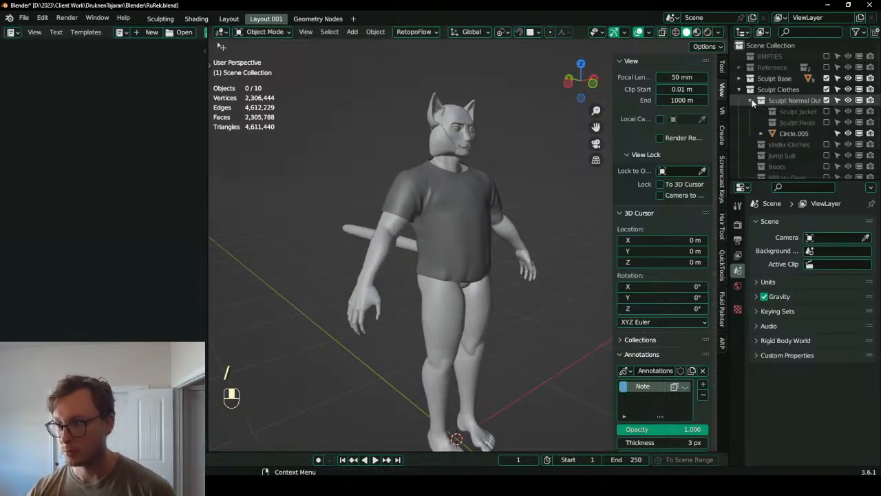
click(827, 111)
click(828, 122)
key(z)
mouse_move(515, 290)
shift+middle_down()
mouse_move(383, 273)
mouse_move(483, 285)
mouse_move(540, 257)
mouse_move(373, 262)
mouse_move(413, 223)
mouse_move(396, 229)
shift+middle_up()
key(ctrl+s)
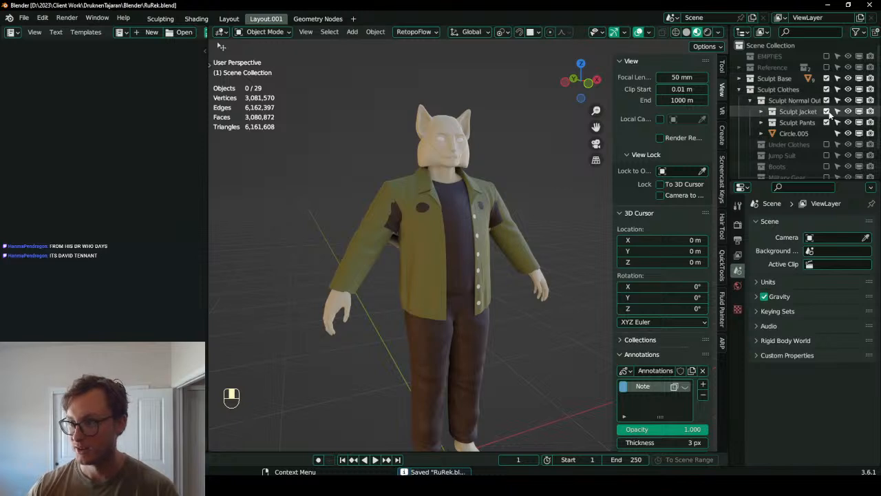
- Exclude the normal outfit, examine the Under Clothes collection on the character, and exclude it again
click(827, 101)
click(827, 133)
middle_drag(431, 256, 506, 263)
scroll(446, 290, up, 2)
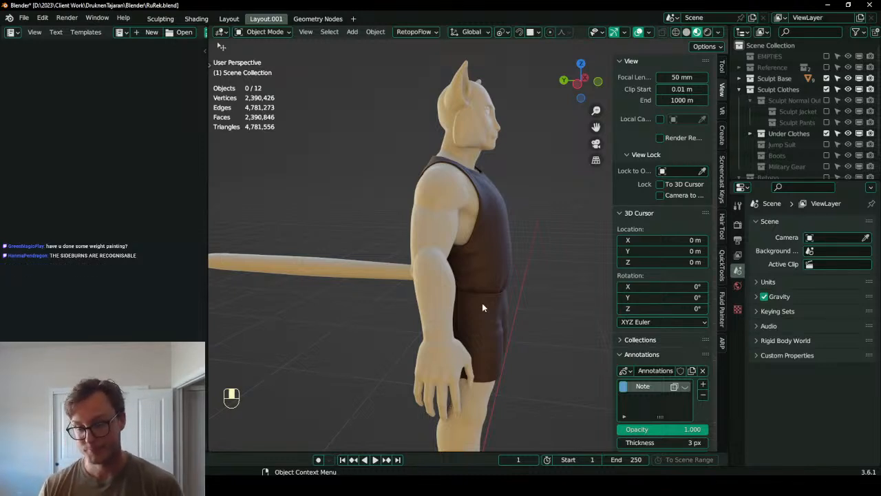
click(827, 134)
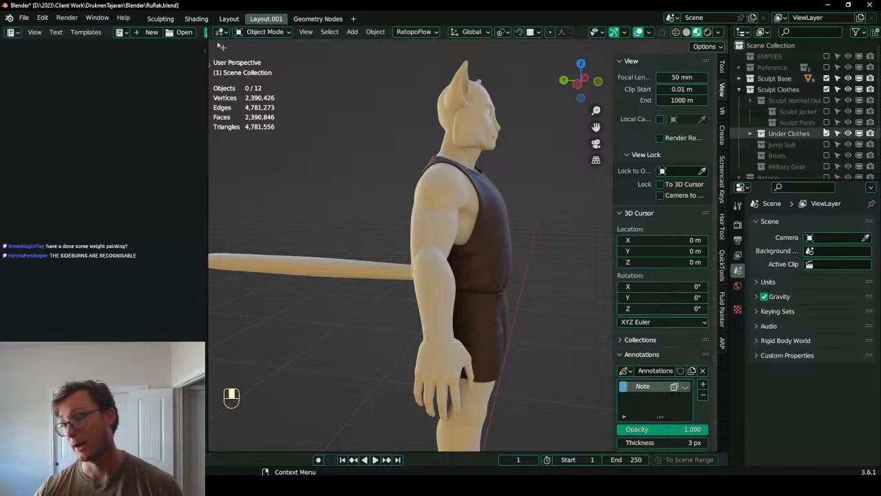
click(827, 134)
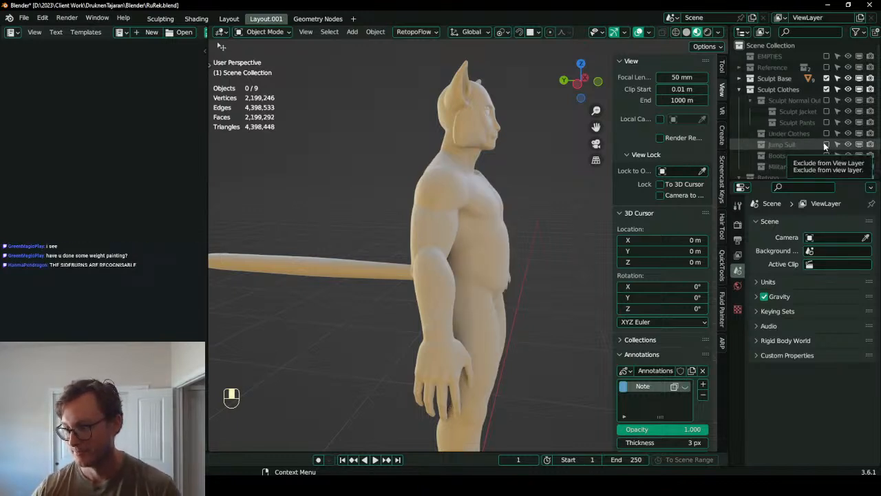
- Enable the Jump Suit collection and examine the suit in Material Preview, Wireframe and Solid shading
click(827, 145)
middle_drag(456, 209, 354, 224)
scroll(451, 276, up, 3)
middle_drag(454, 281, 494, 254)
mouse_move(494, 254)
shift+middle_down()
mouse_move(498, 233)
mouse_move(478, 285)
mouse_move(482, 257)
mouse_move(521, 274)
mouse_move(508, 287)
mouse_move(466, 242)
mouse_move(412, 257)
shift+middle_up()
key(z)
click(368, 260)
scroll(399, 272, up, 4)
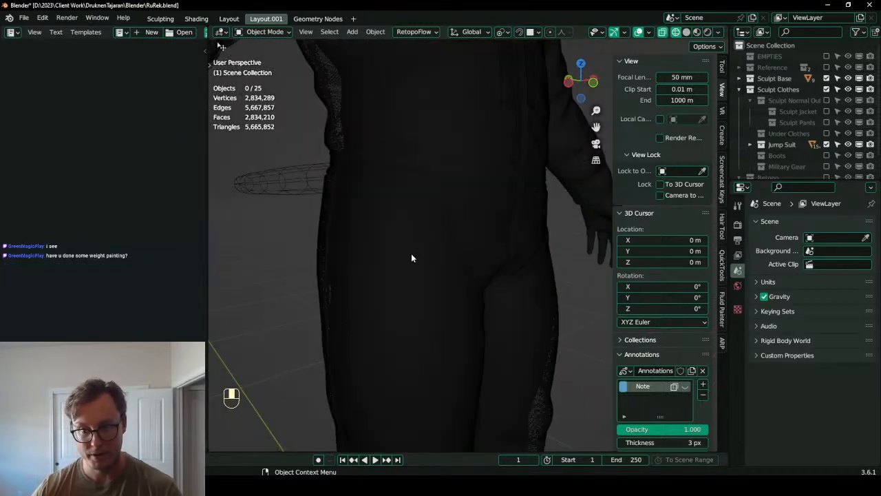
key(z)
click(557, 258)
scroll(540, 249, down, 5)
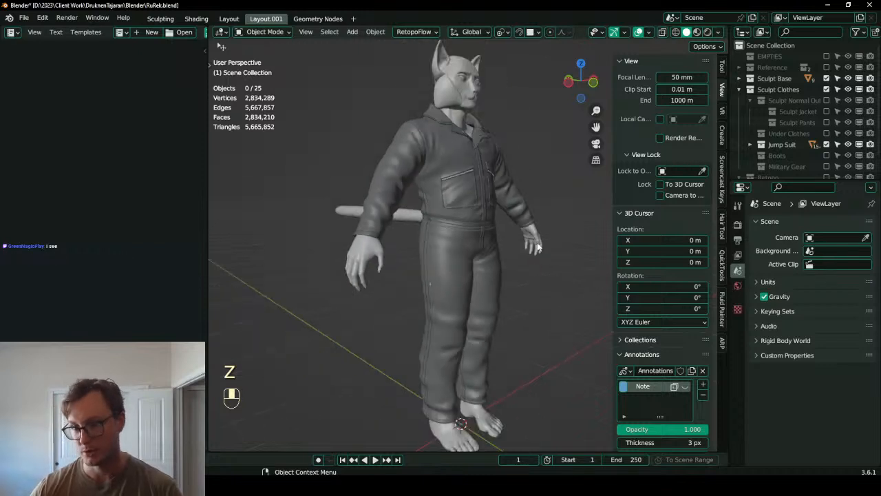
- Enable the Boots collection, view it in Material Preview shading, and exclude the Jump Suit
click(827, 156)
scroll(523, 193, down, 2)
key(z)
scroll(466, 250, up, 2)
middle_drag(535, 252, 488, 252)
click(827, 145)
scroll(826, 153, down, 1)
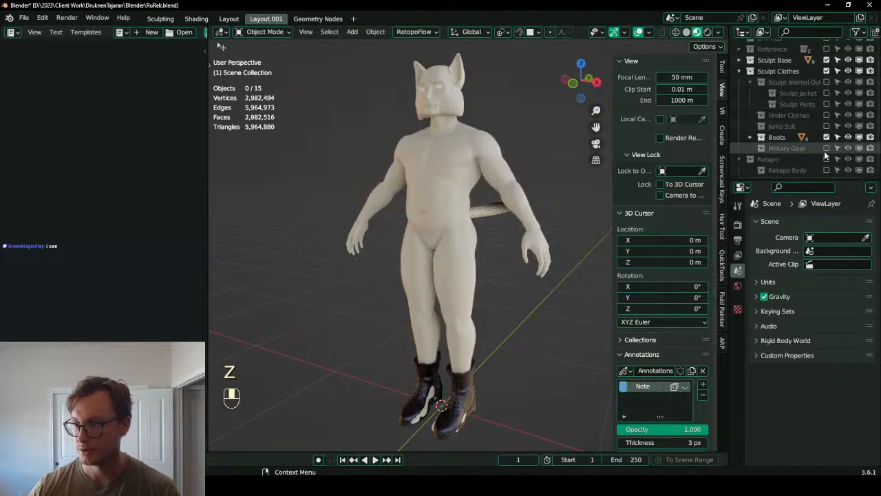
- Enable the Military Gear collection, examine it on the character, and exclude both Military Gear and Boots
click(827, 148)
middle_drag(398, 185, 310, 222)
mouse_move(418, 220)
middle_down()
mouse_move(379, 222)
mouse_move(427, 210)
middle_up()
click(827, 148)
click(827, 137)
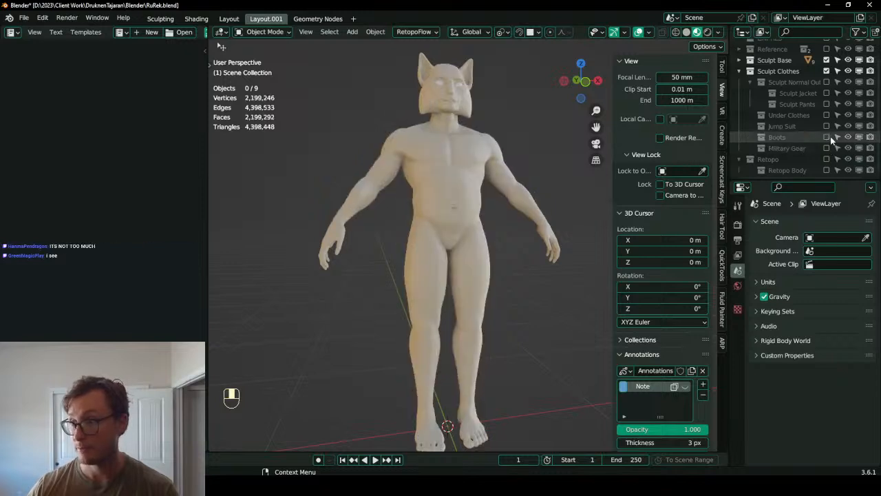
- Exclude the Sculpt Clothes and Sculpt Base collections and enable Retopo Body
click(827, 71)
click(827, 60)
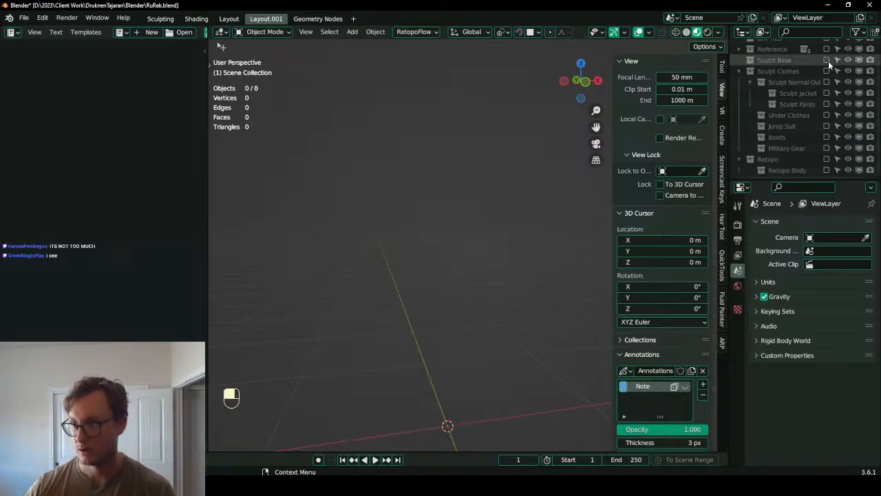
click(827, 168)
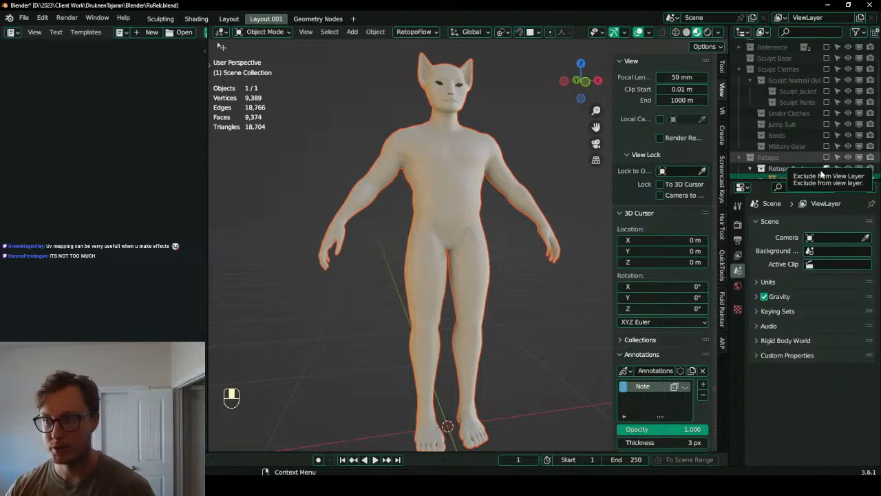
scroll(751, 163, down, 1)
middle_drag(529, 177, 472, 182)
- Enter Edit Mode on Body and move the mouth cavity's open inner edge loop about 0.012 m backward along Y
key(Tab)
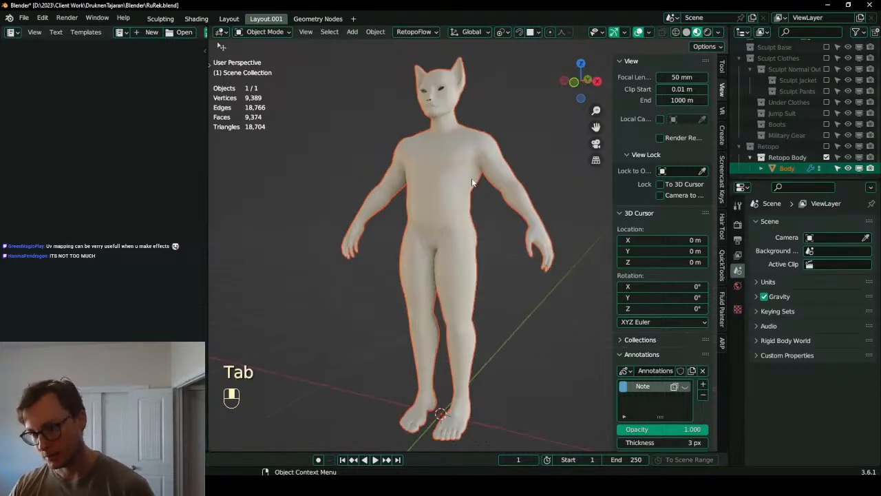
shift+middle_drag(444, 143, 389, 246)
key(Tab)
scroll(471, 246, up, 4)
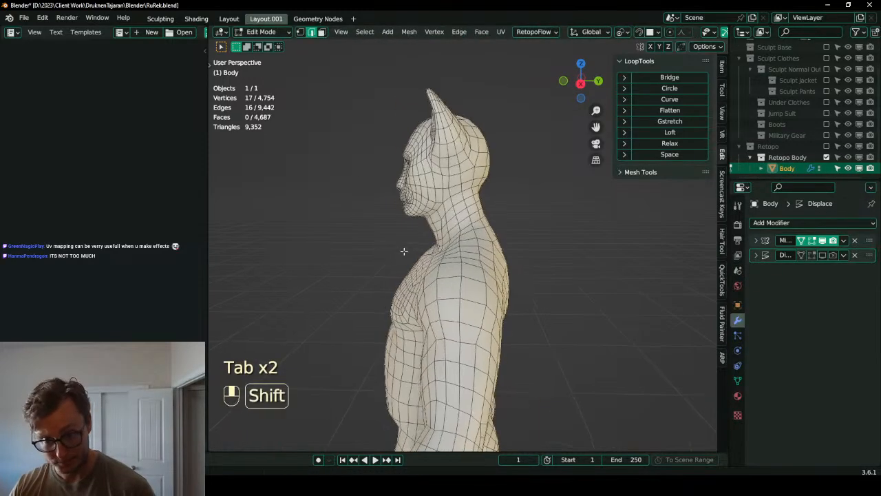
scroll(388, 220, up, 4)
middle_drag(388, 202, 408, 205)
middle_drag(408, 205, 448, 197)
scroll(427, 193, up, 4)
middle_drag(402, 219, 532, 214)
scroll(363, 262, up, 4)
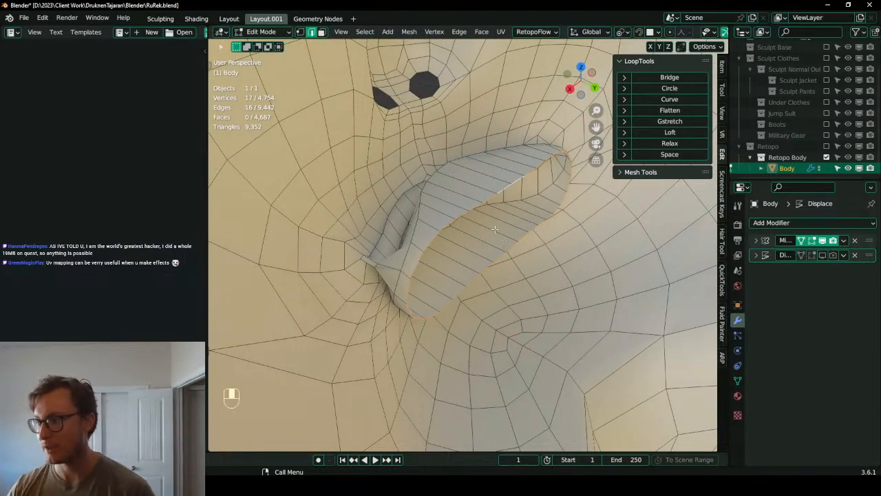
key(g)
key(y)
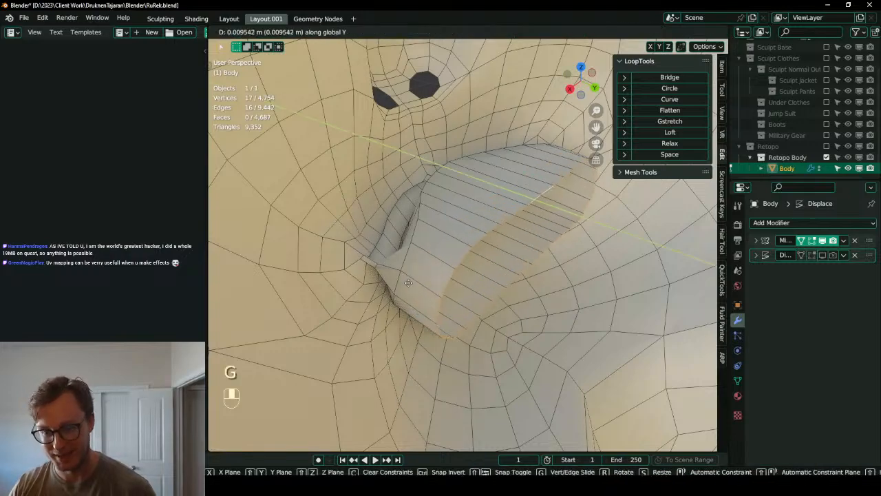
click(540, 277)
- Extrude the mouth cavity's open edge loop backward along Y and move the new loop farther back
mouse_move(541, 278)
shift+middle_down()
mouse_move(540, 297)
mouse_move(517, 254)
mouse_move(537, 292)
shift+middle_up()
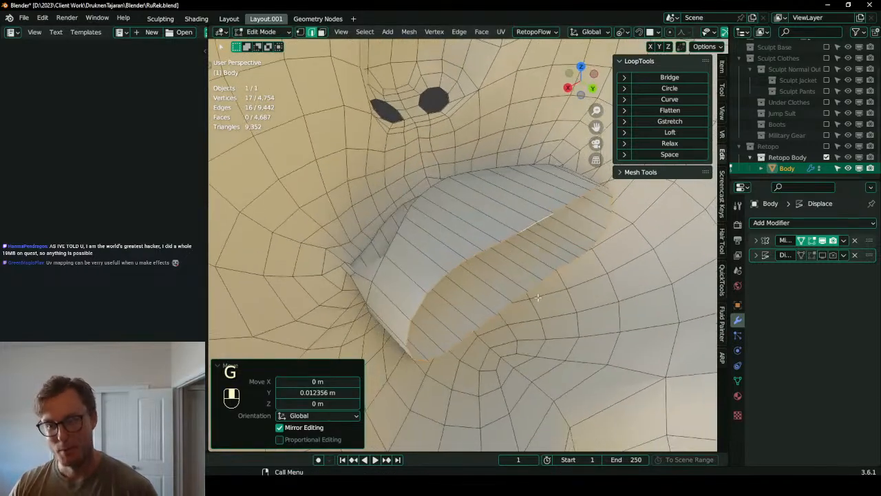
key(e)
key(y)
click(593, 340)
middle_drag(593, 339, 529, 283)
key(g)
key(y)
click(543, 308)
- Select the cavity's newly extruded ring of faces, scale it taller along Z, and raise it about 0.003 m
click(321, 32)
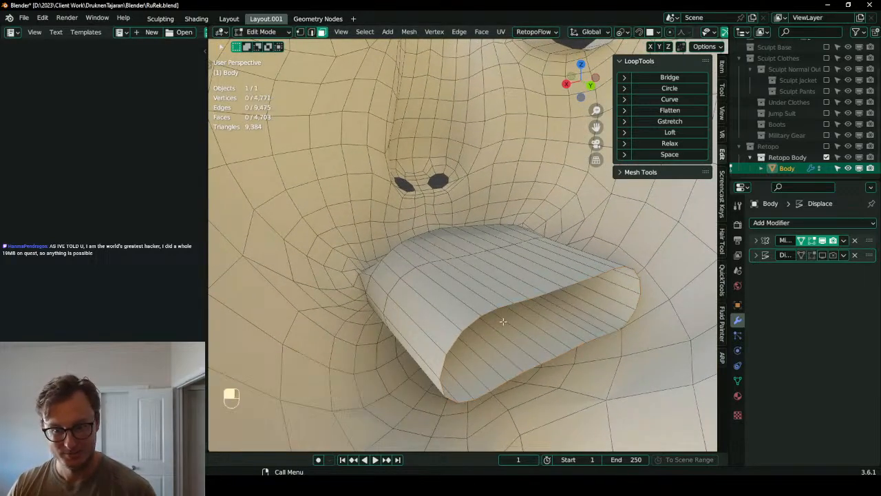
alt+shift+click(479, 294)
key(s)
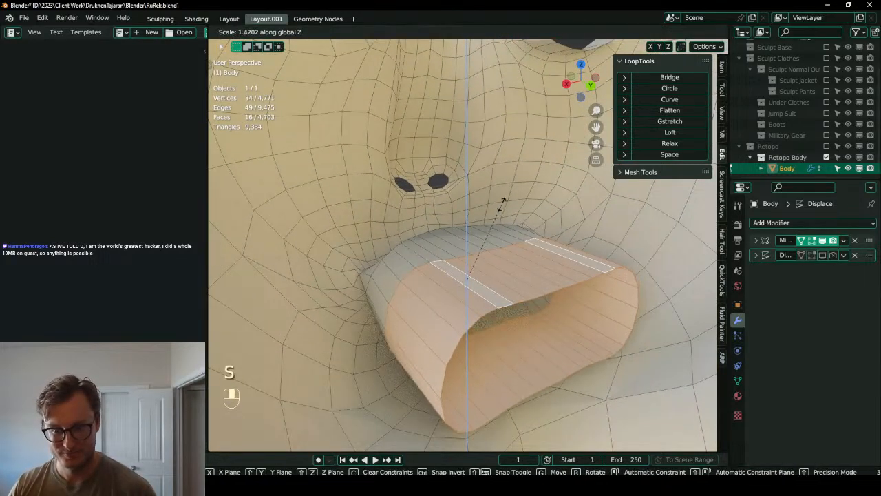
key(ctrl+z)
key(period)
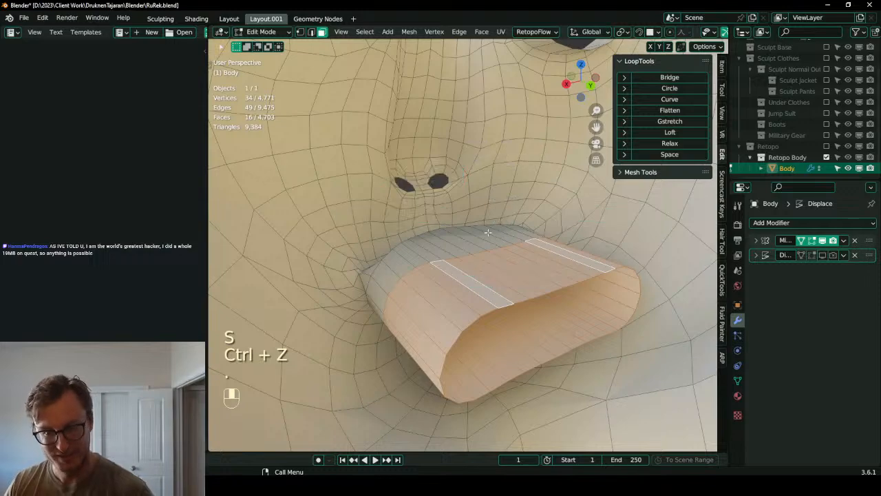
key(s)
middle_click(489, 223)
click(495, 204)
key(g)
middle_click(494, 199)
click(494, 196)
- Extrude the mouth cavity's open edge loop about 0.023 m farther back along Y
middle_drag(494, 196, 444, 163)
scroll(402, 247, up, 2)
shift+middle_drag(402, 249, 473, 280)
scroll(540, 254, down, 4)
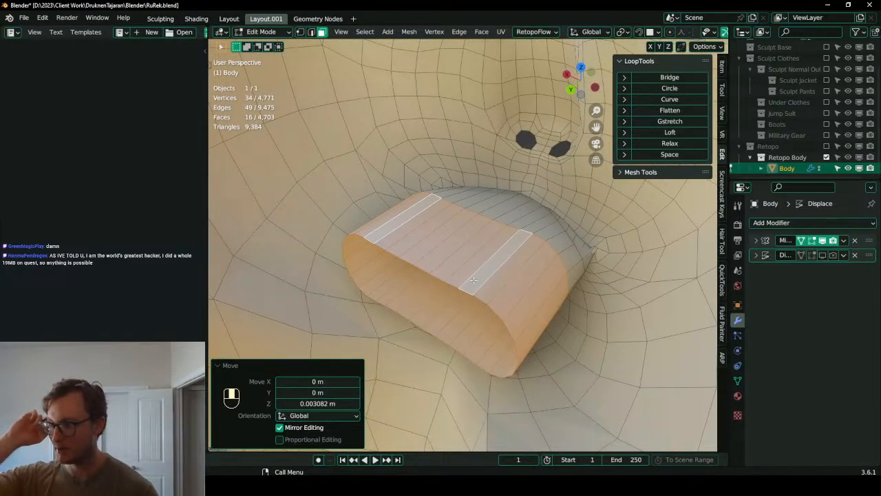
middle_drag(474, 280, 481, 249)
click(464, 237)
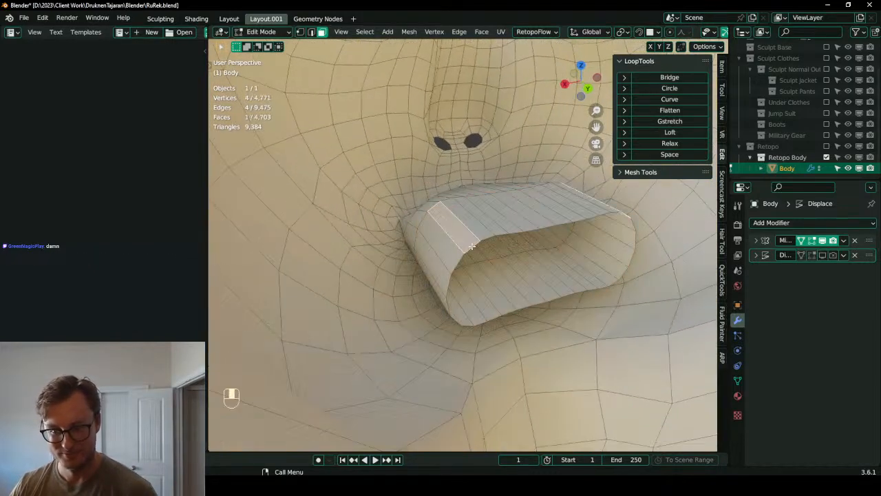
click(315, 32)
scroll(491, 250, up, 1)
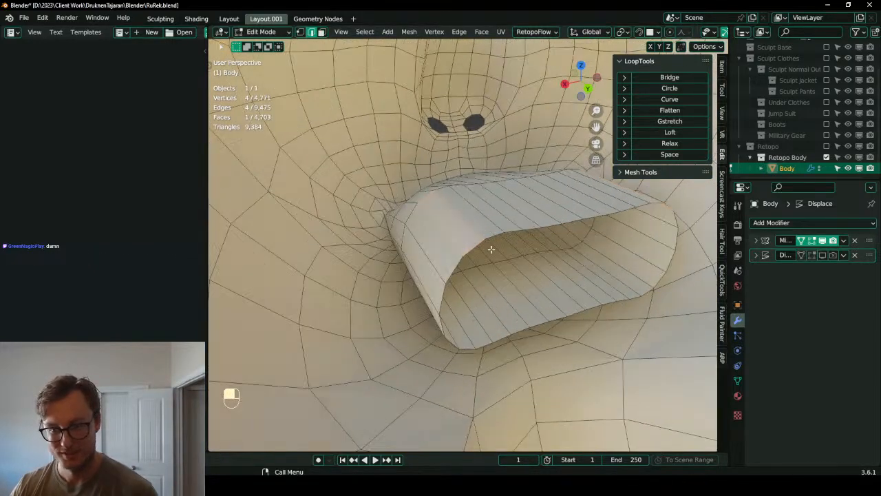
click(478, 248)
alt+shift+middle_click(511, 242)
alt+shift+middle_click(511, 243)
alt+shift+middle_click(484, 250)
key(e)
click(575, 315)
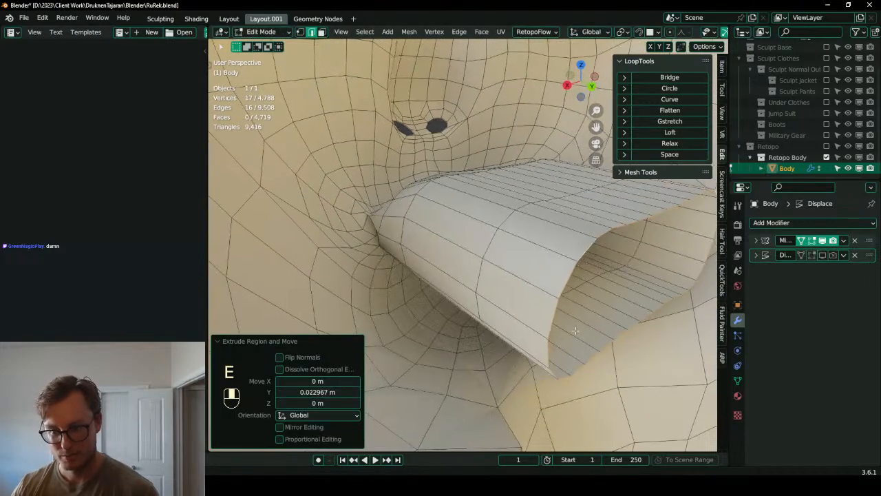
- Deselect the corner edges of the cavity's open loop and bridge the upper and lower edges into a back wall
scroll(576, 317, up, 6)
middle_drag(578, 316, 570, 334)
shift+click(497, 265)
shift+click(503, 285)
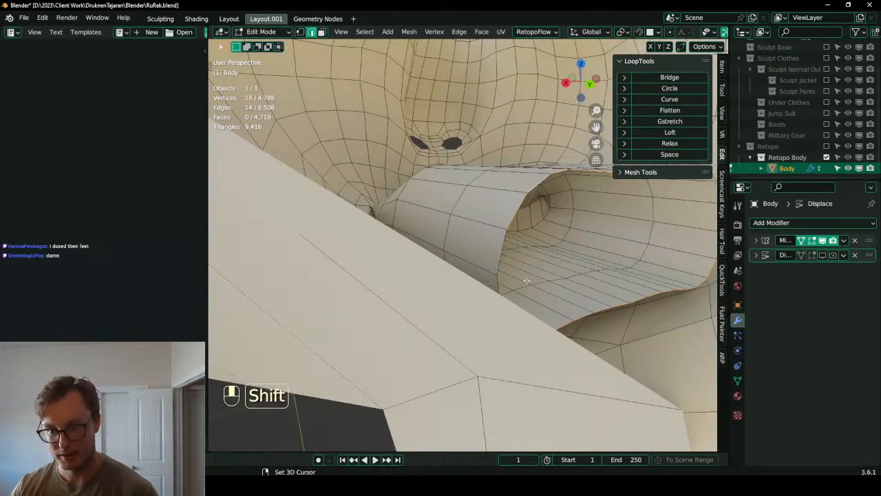
middle_drag(567, 186, 549, 196)
key(q)
click(541, 105)
- Add a horizontal loop cut across the cavity's back wall and close the side gap by merging the end vertices At Last
key(ctrl+r)
double_click(461, 308)
click(300, 33)
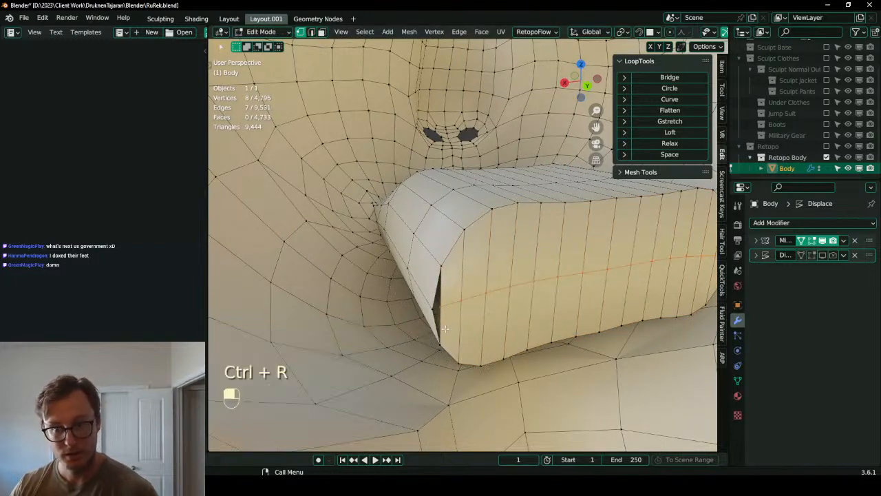
shift+click(558, 305)
key(m)
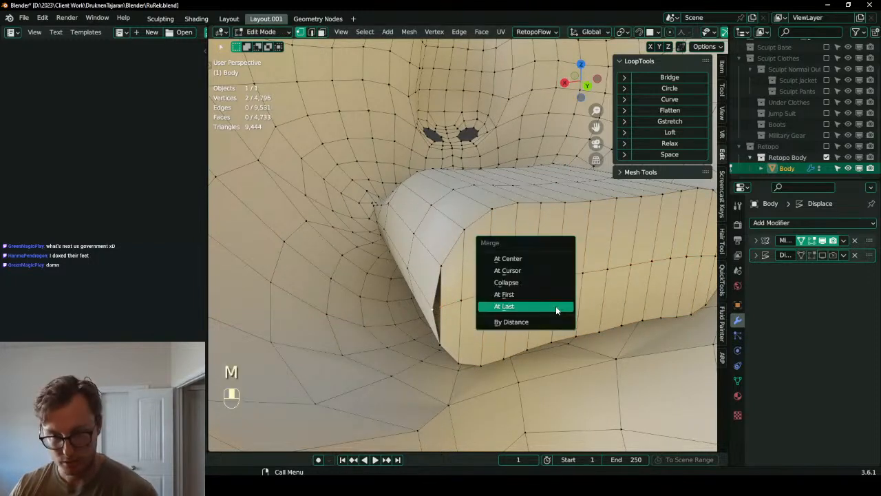
click(556, 307)
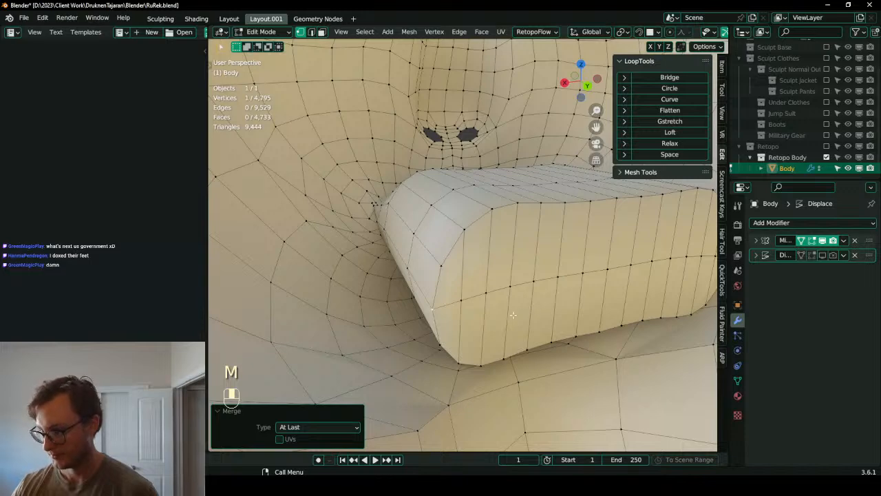
scroll(505, 317, down, 1)
mouse_move(506, 318)
middle_down()
mouse_move(517, 336)
mouse_move(498, 326)
middle_up()
scroll(498, 326, up, 1)
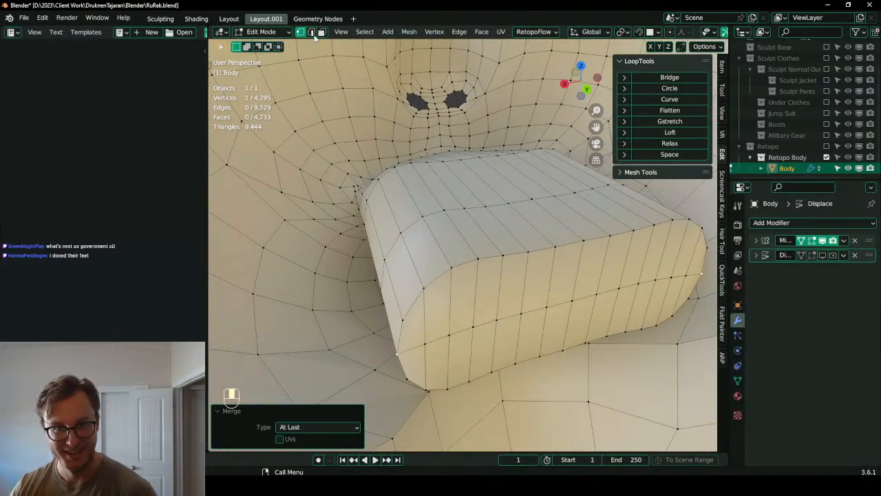
- Select the rim edges around the cavity's back wall and apply LoopTools Relax
click(311, 31)
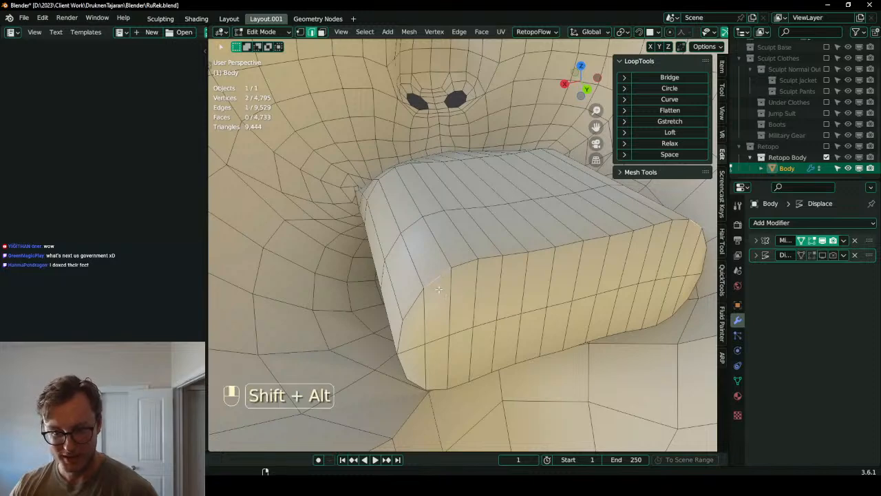
alt+shift+click(449, 336)
click(446, 339)
middle_drag(446, 339, 484, 327)
alt+shift+click(459, 331)
alt+shift+click(461, 370)
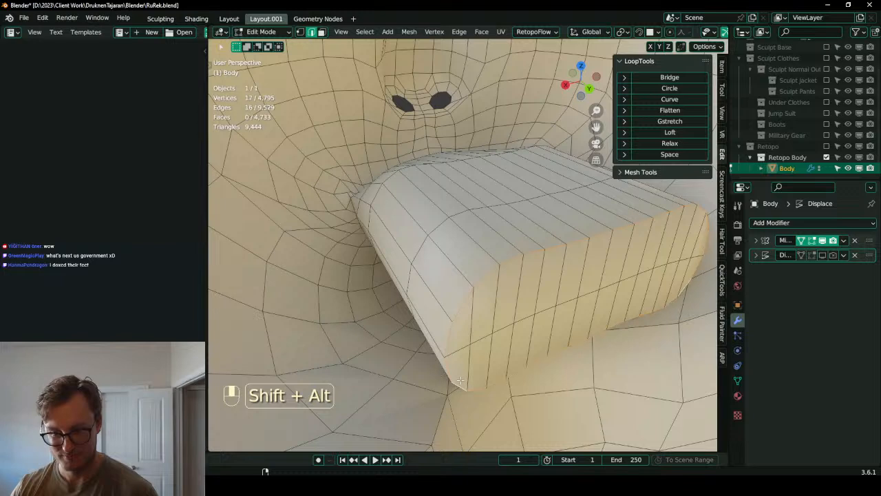
click(682, 143)
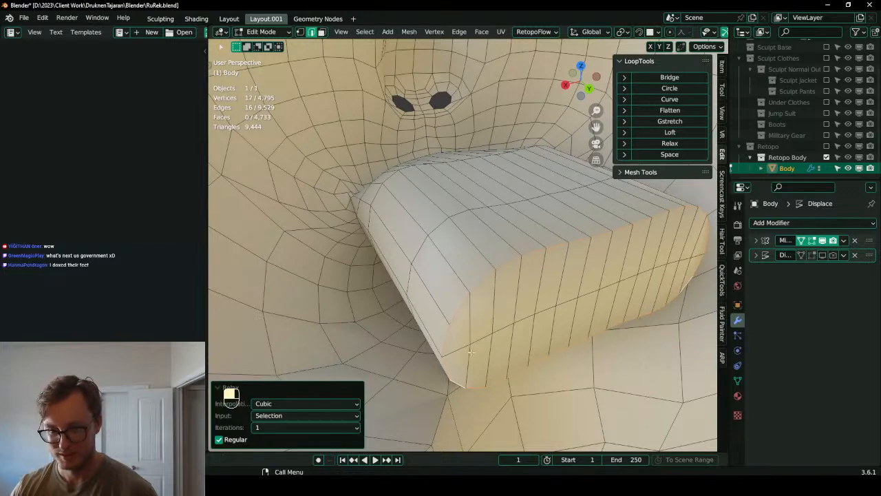
- Move the central edge of the back wall's horizontal loop about 0.014 m backward along Y
click(626, 295)
key(g)
key(ctrl+z)
key(g)
key(y)
click(640, 339)
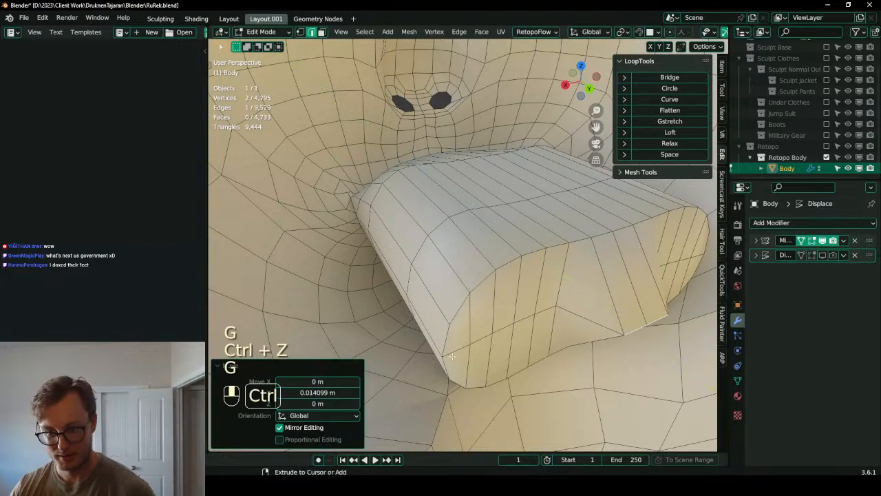
- Try LoopTools Relax and Space on the horizontal edge loop across the back wall, and undo the attempts
ctrl+click(448, 352)
shift+click(438, 337)
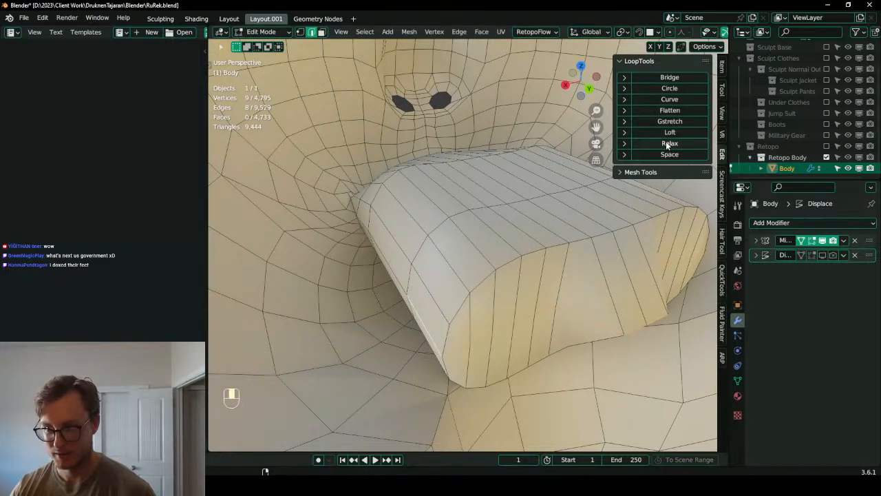
click(668, 143)
key(ctrl+z)
key(ctrl+z)
key(ctrl+z)
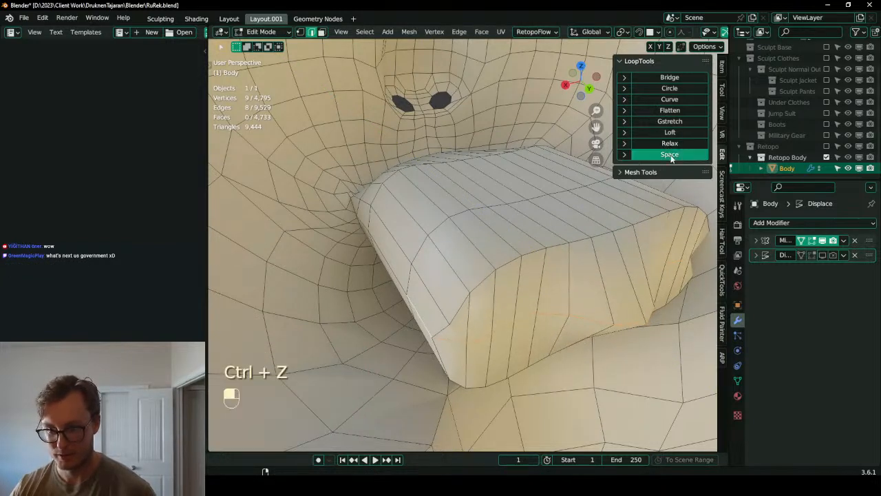
key(ctrl+z)
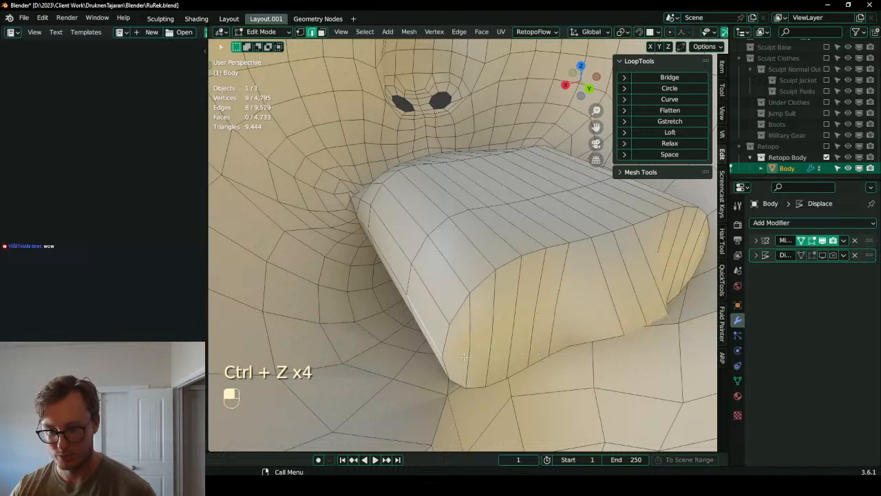
- Smooth the back wall's horizontal edge loop with LoopTools Space and Relax, leaving the side corners fixed at first
ctrl+click(646, 202)
click(670, 143)
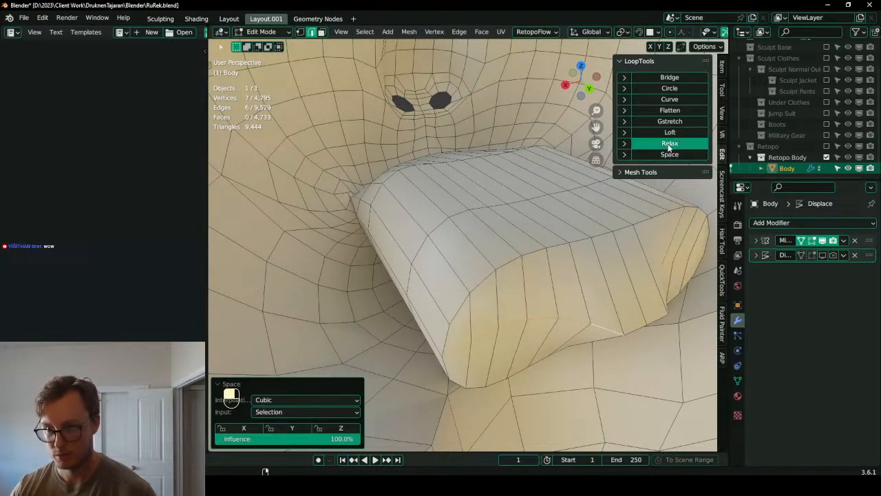
click(638, 331)
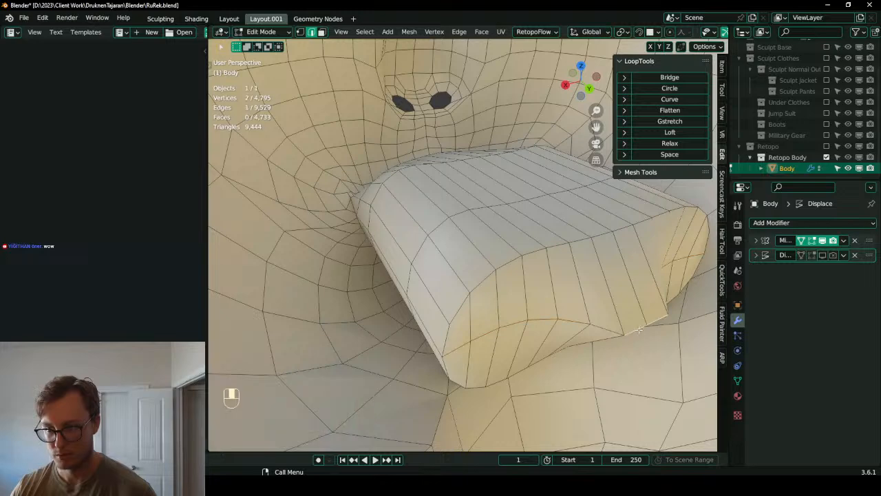
ctrl+click(479, 342)
click(669, 143)
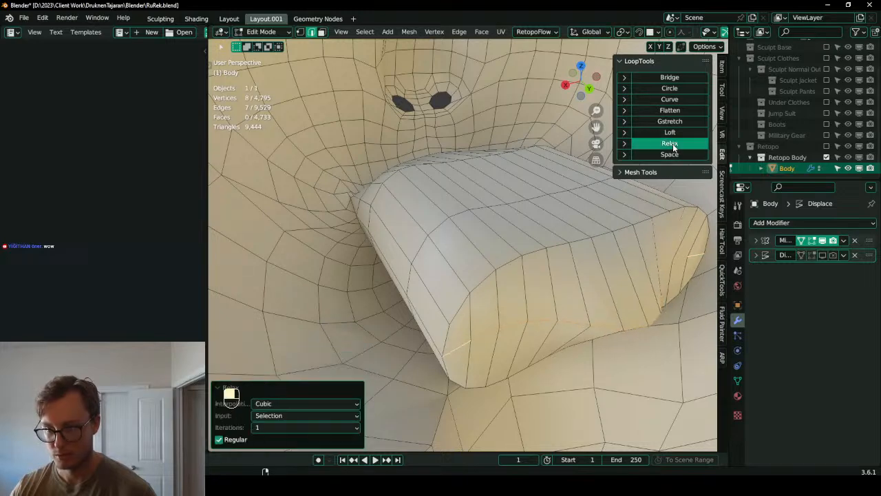
- Move the inner vertices of the back wall's horizontal loop about 0.011 m backward along Y
middle_drag(601, 329, 563, 281)
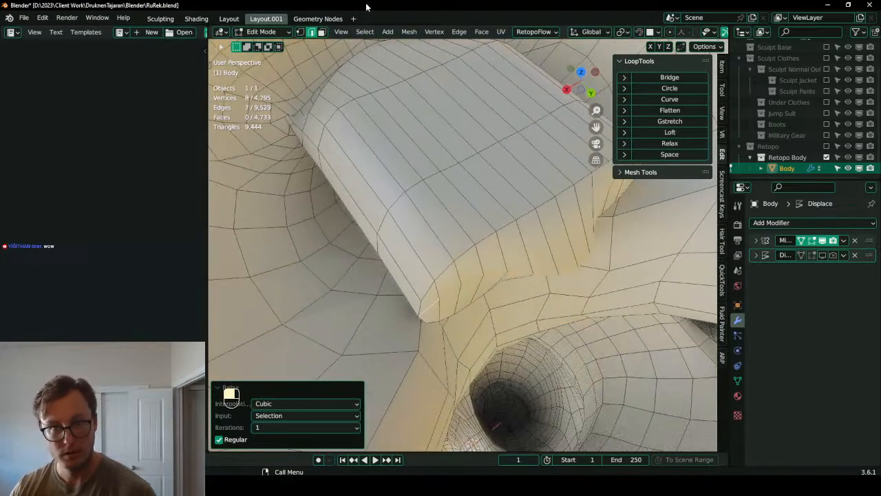
click(299, 32)
middle_drag(448, 200, 460, 184)
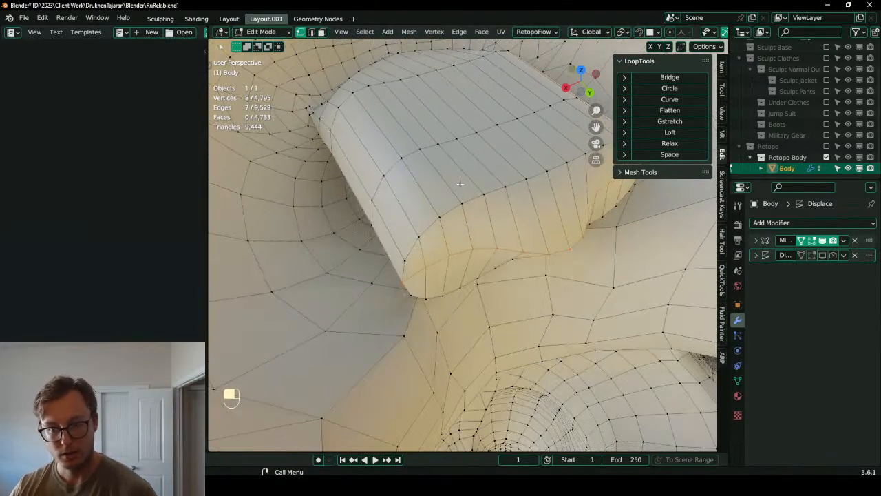
ctrl+click(566, 250)
key(g)
click(559, 311)
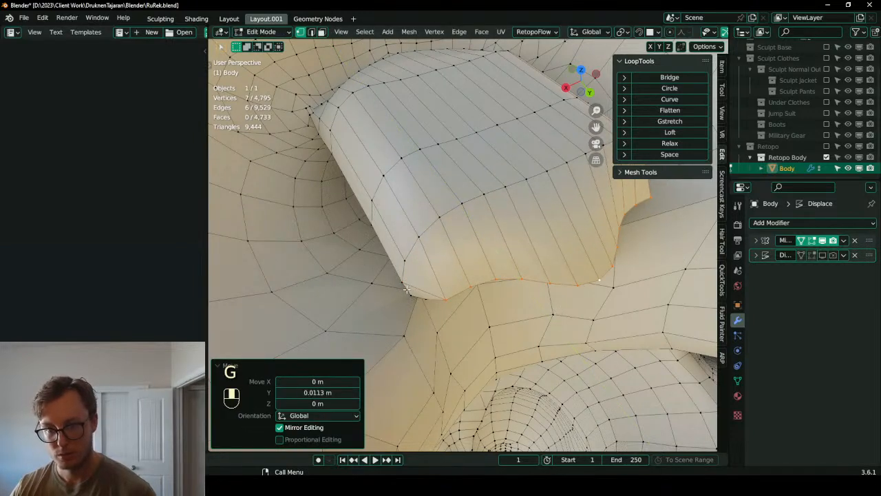
- Add the side corner vertex to the selection, even out the horizontal loop with Relax and Space, and leave Edit Mode
shift+click(402, 281)
click(690, 143)
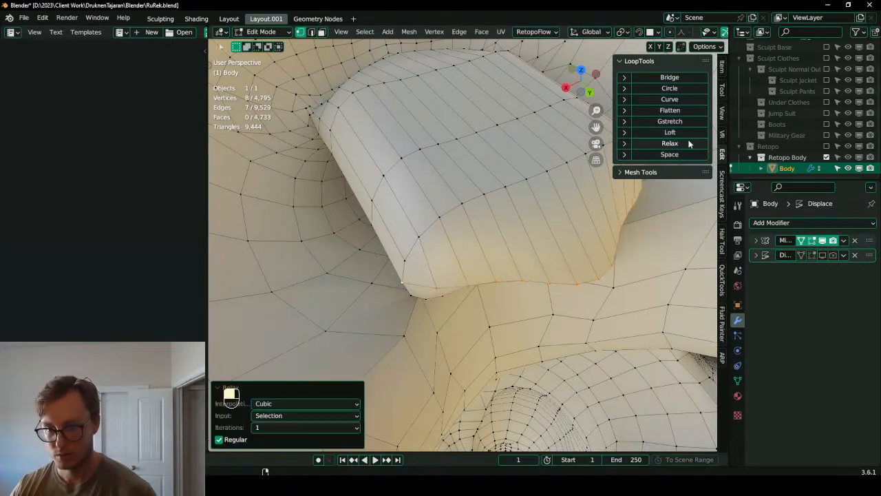
click(688, 143)
click(689, 154)
click(688, 142)
middle_drag(443, 211, 391, 211)
key(Tab)
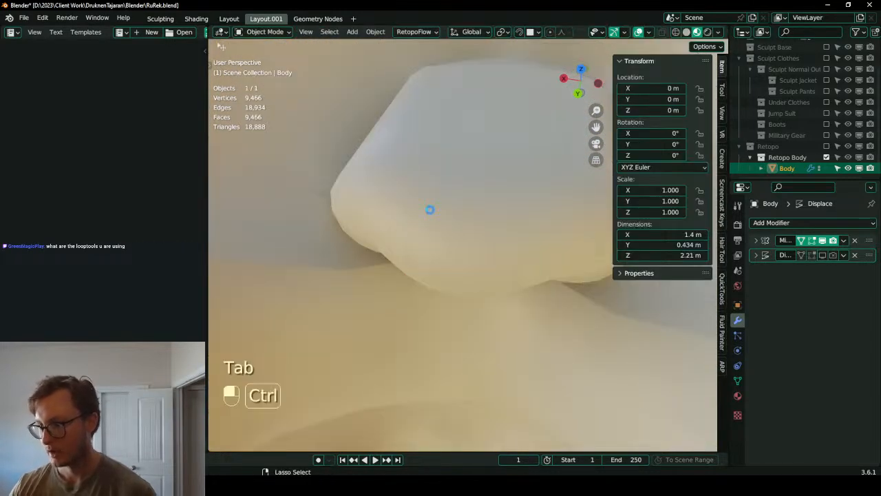
- Review the full Body mesh in Edit Mode and Object Mode, and save RuRek.blend
key(ctrl+s)
key(Tab)
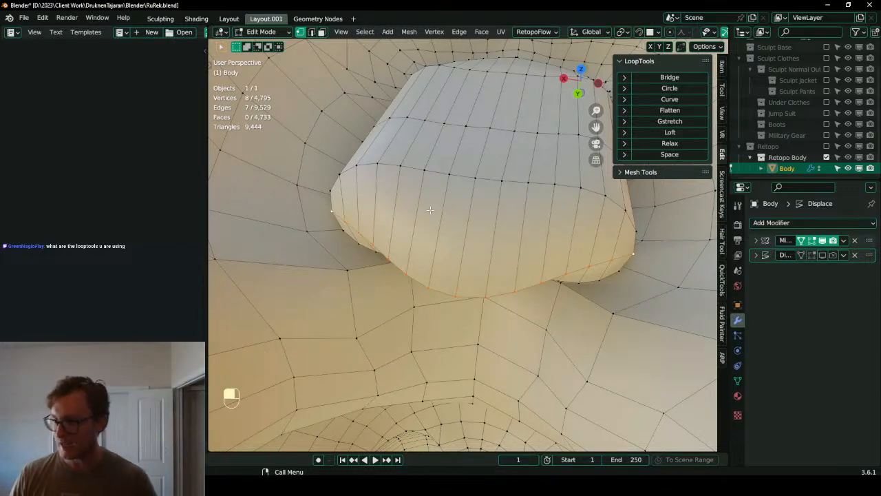
scroll(394, 209, down, 12)
middle_drag(578, 269, 448, 243)
key(Tab)
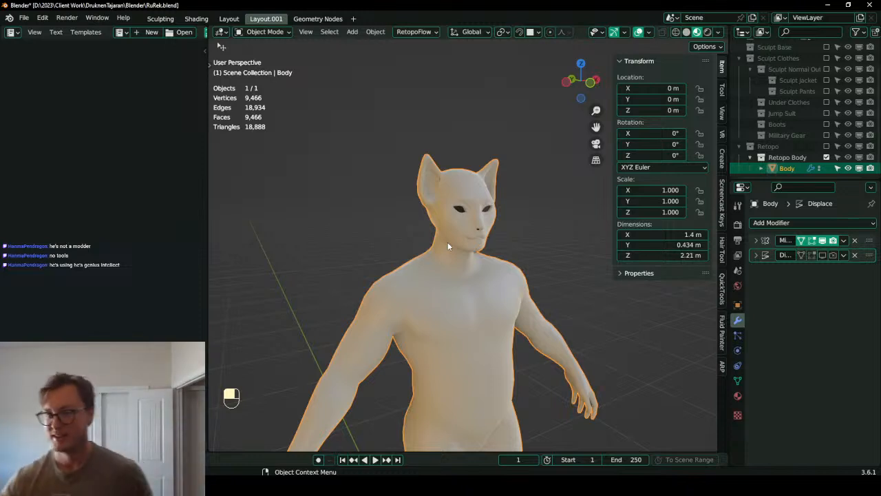
mouse_move(471, 259)
middle_down()
mouse_move(507, 308)
mouse_move(488, 324)
mouse_move(464, 267)
middle_up()
key(ctrl+s)
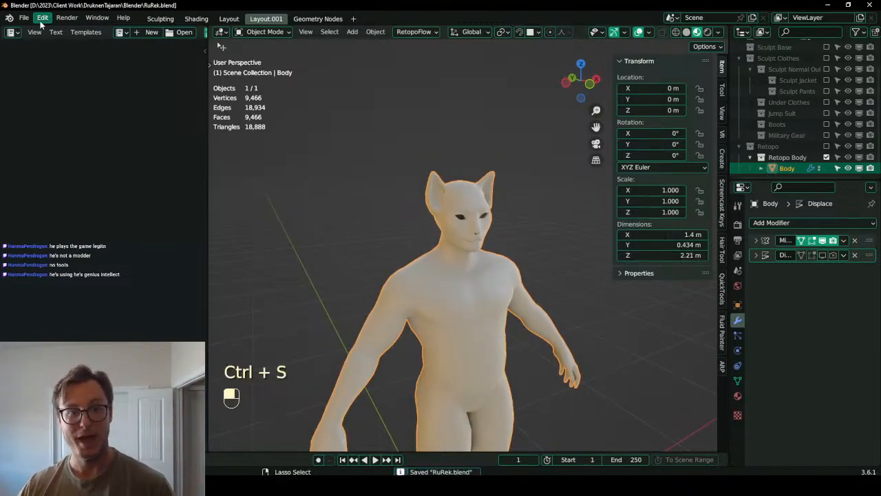
- Look up the LoopTools add-on by searching the add-on preferences for "loop" and view its details
click(42, 17)
click(69, 183)
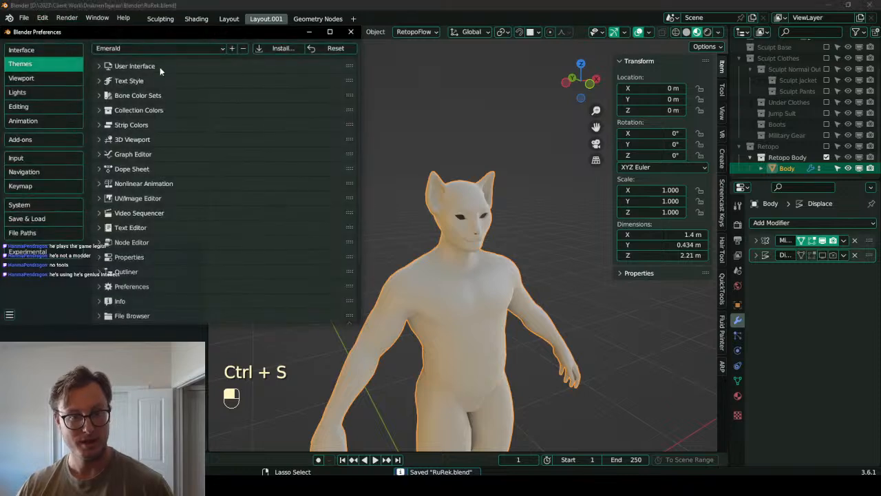
click(28, 139)
click(298, 62)
text(loop)
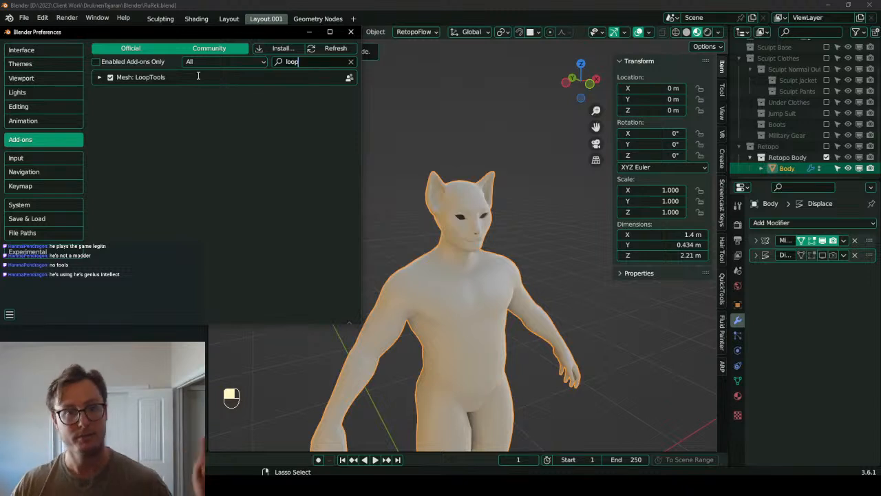
click(99, 77)
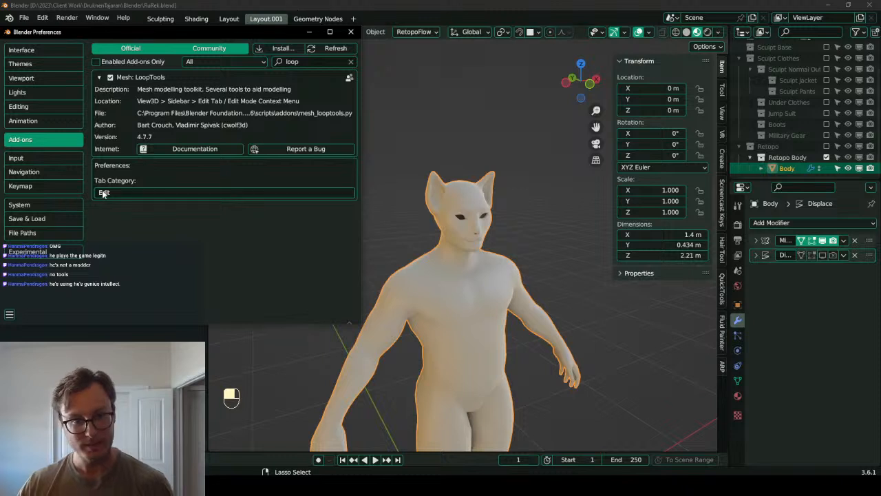
click(351, 31)
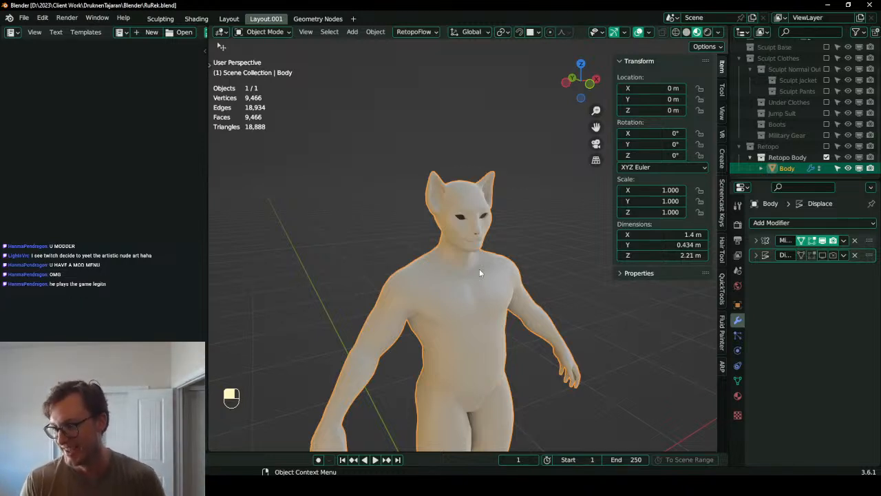
- Return to the mouth interior in Edit Mode and add one centred edge loop around it behind the lips
middle_drag(479, 268, 483, 241)
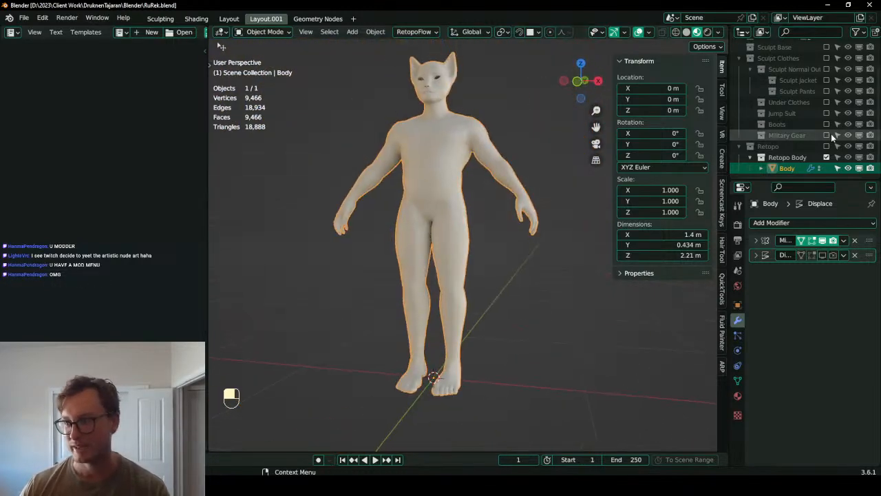
scroll(488, 228, up, 1)
shift+middle_drag(467, 121, 492, 258)
key(Tab)
scroll(489, 230, up, 1)
scroll(482, 231, up, 2)
scroll(492, 259, up, 2)
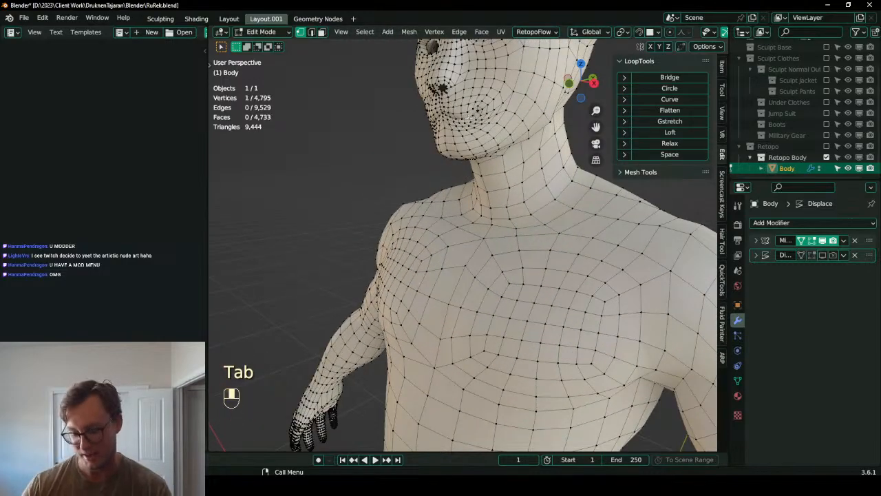
key(KP_Decimal)
middle_drag(468, 118, 347, 81)
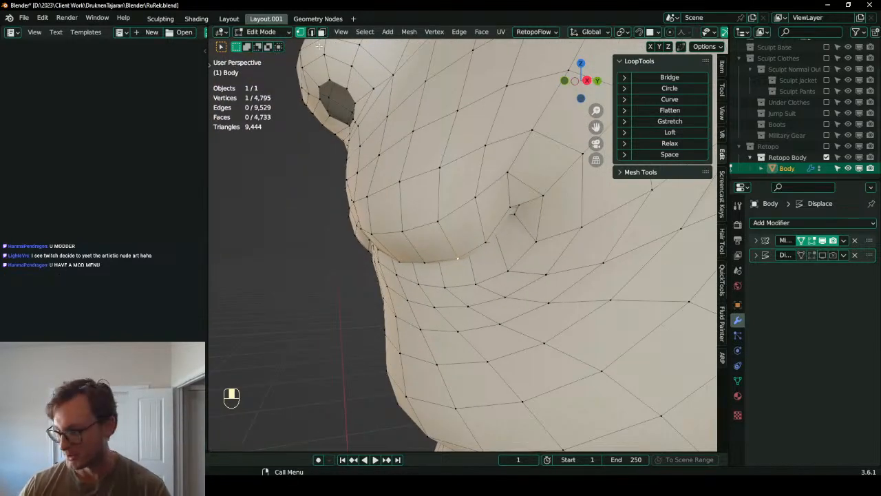
click(312, 32)
middle_drag(413, 229, 466, 243)
alt+shift+click(525, 201)
key(ctrl+r)
click(472, 182)
right_click(472, 183)
- Push the new mouth edge loop outward with Shrink/Fatten, undoing and repeating the offset until it fits
middle_drag(472, 182, 492, 131)
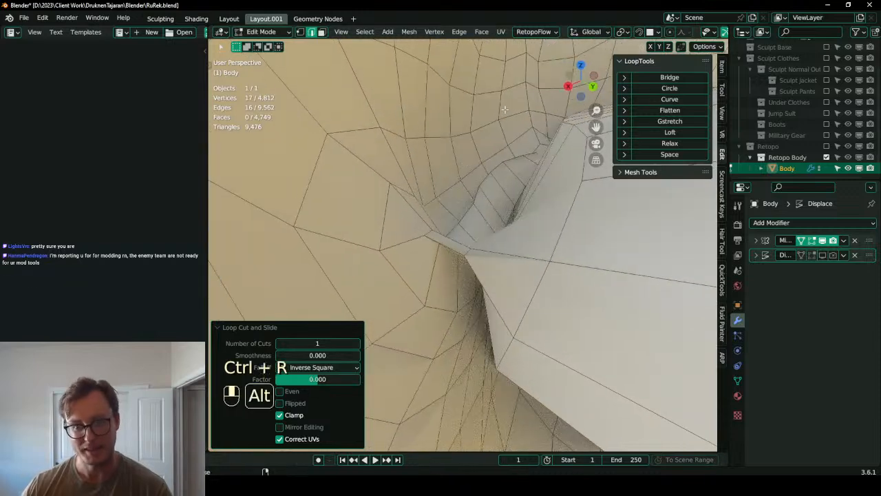
key(alt+s)
click(501, 101)
middle_drag(500, 101, 270, 276)
key(ctrl+z)
key(alt+s)
click(474, 141)
key(ctrl+z)
key(alt+s)
click(457, 172)
- Check the mouth interior in Object Mode, save the file and return to Edit Mode
scroll(456, 172, down, 6)
scroll(270, 276, up, 4)
middle_drag(449, 227, 513, 294)
key(Tab)
scroll(470, 197, down, 4)
key(ctrl+s)
scroll(432, 267, up, 4)
key(Tab)
scroll(538, 290, down, 2)
- Select a face inside the mouth, grow the selection six times and examine how the interior meets the lips
click(321, 32)
middle_drag(427, 206, 479, 188)
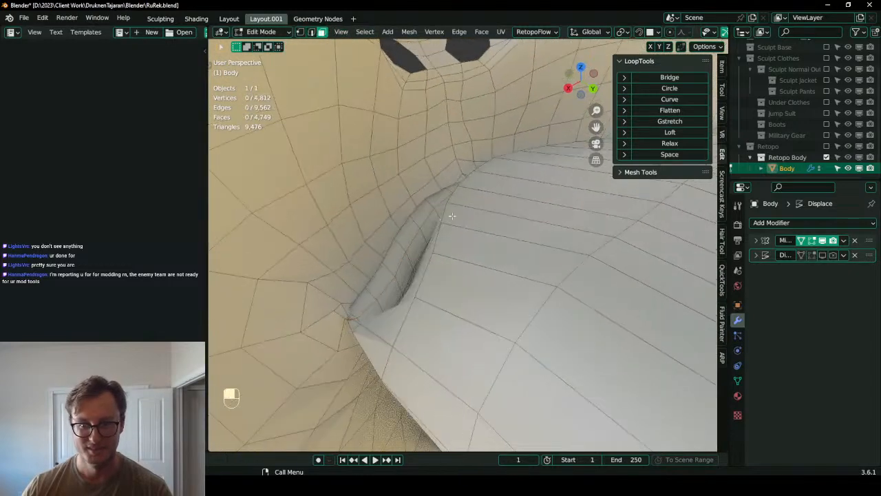
click(480, 188)
key(ctrl+KP_Add)
key(ctrl+KP_Add)
key(ctrl+KP_Add)
key(ctrl+KP_Add)
key(ctrl+KP_Add)
key(ctrl+KP_Add)
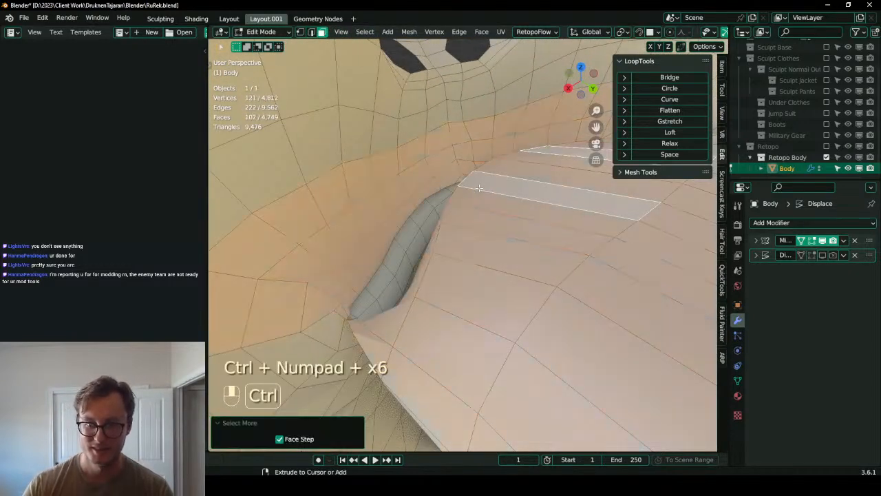
scroll(436, 239, down, 2)
middle_drag(437, 239, 401, 217)
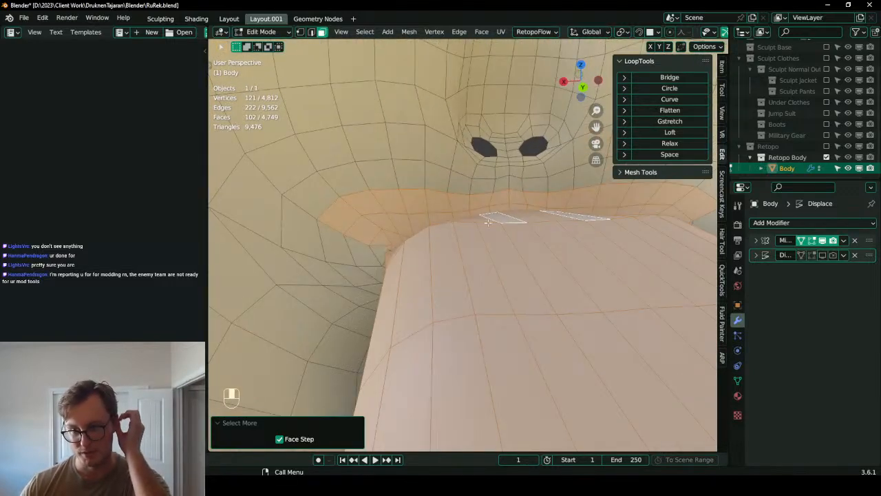
middle_drag(522, 252, 529, 228)
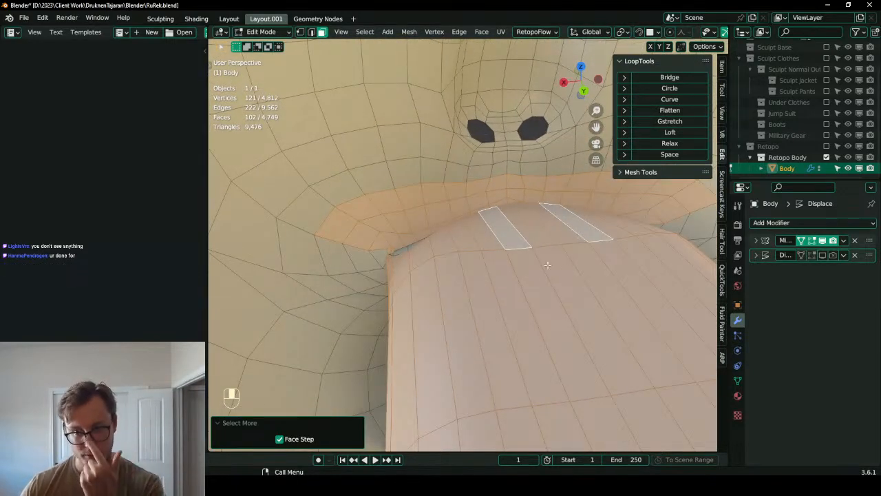
middle_drag(455, 210, 366, 57)
- Try scaling and rotating the edge loop just behind the lips, and undo both attempts
click(311, 32)
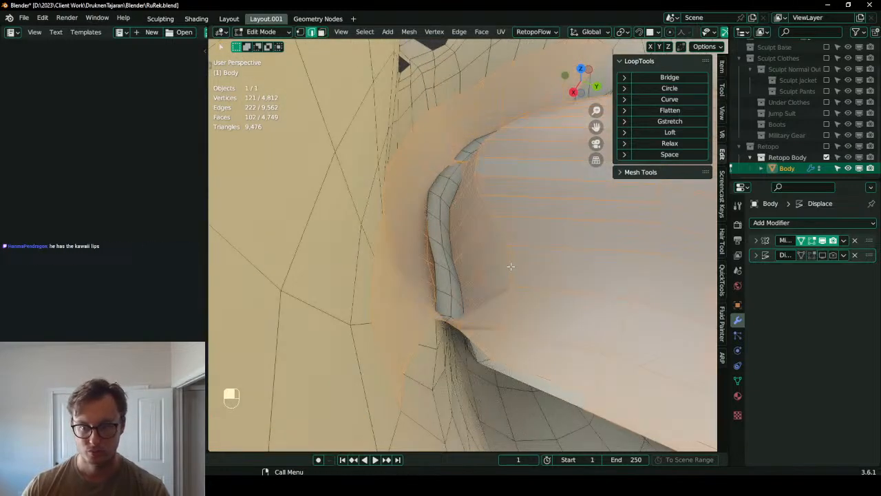
alt+click(511, 266)
key(s)
middle_click(628, 290)
click(592, 278)
key(ctrl+z)
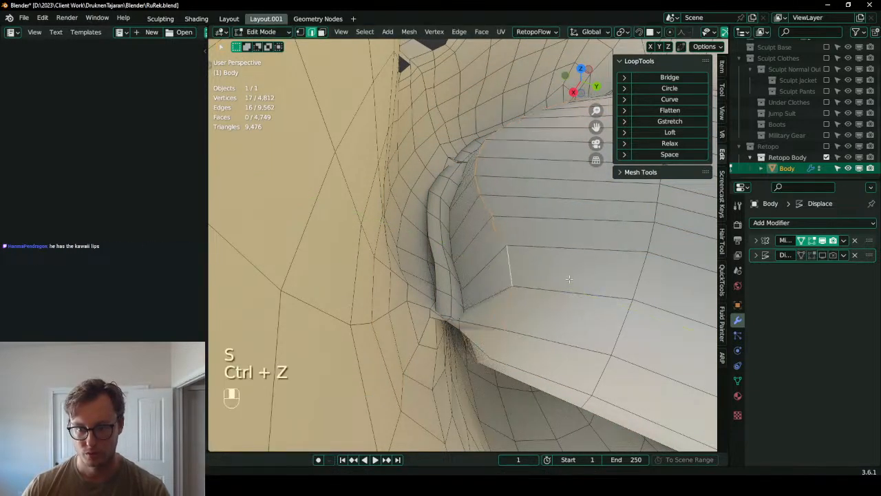
key(r)
click(582, 260)
key(ctrl+z)
- Show the Body in wireframe from the right orthographic view with the mouth loop still selected
shift+middle_drag(589, 263, 447, 252)
scroll(572, 286, down, 5)
scroll(448, 252, up, 5)
key(KP_3)
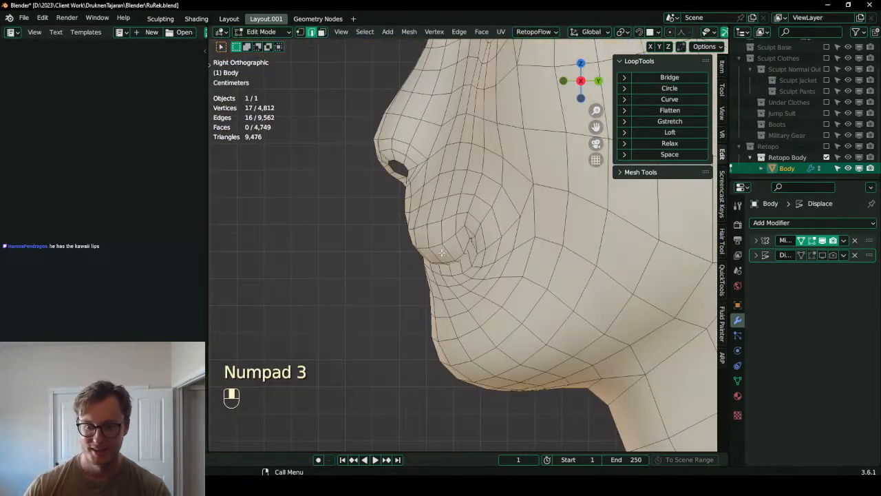
key(z)
- Try flattening the selected mouth loop along Y with a scale of 0, and undo it
key(s)
key(y)
key(0)
click(384, 220)
key(ctrl+z)
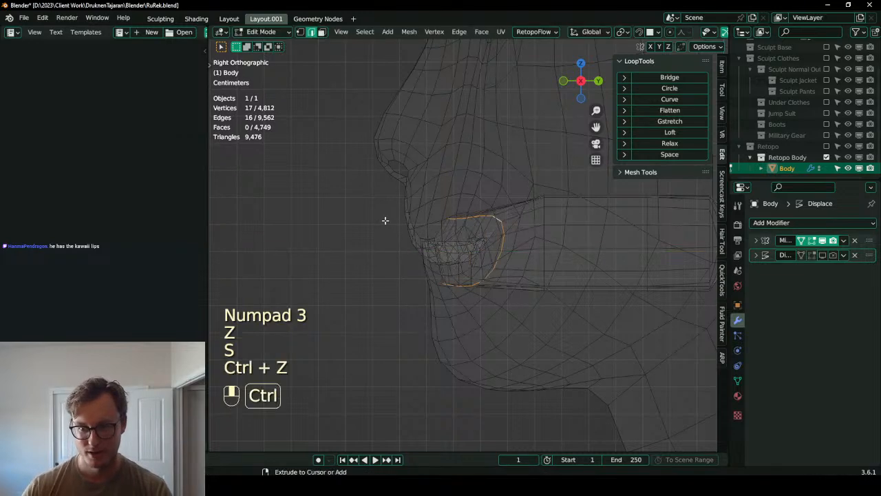
- Scale the mouth loop along Y and move it about -0.0029 m along Y, then restore solid shading
key(s)
key(y)
click(500, 198)
key(g)
middle_click(495, 199)
click(491, 200)
key(z)
click(551, 215)
- Try scaling the mouth loop along X around the 3D cursor, and undo it
middle_drag(551, 216, 468, 283)
key(period)
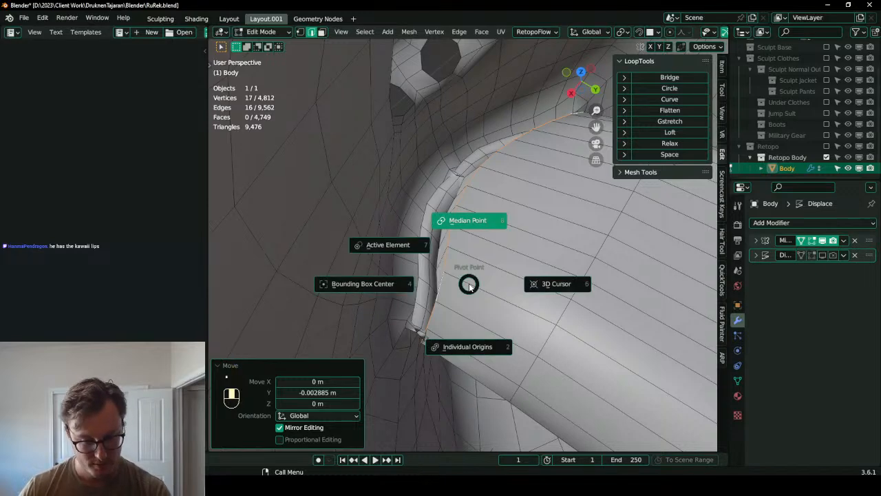
click(537, 283)
key(s)
key(x)
click(464, 268)
middle_drag(464, 269, 436, 268)
key(ctrl+z)
- Examine the inner geometry at the mouth corner from several angles in wireframe and solid shading
scroll(421, 263, up, 2)
scroll(437, 268, up, 2)
middle_drag(358, 313, 409, 207)
middle_drag(407, 260, 454, 264)
scroll(454, 264, up, 1)
click(463, 256)
mouse_move(568, 283)
middle_down()
mouse_move(527, 354)
mouse_move(498, 337)
mouse_move(507, 329)
middle_up()
key(z)
click(419, 325)
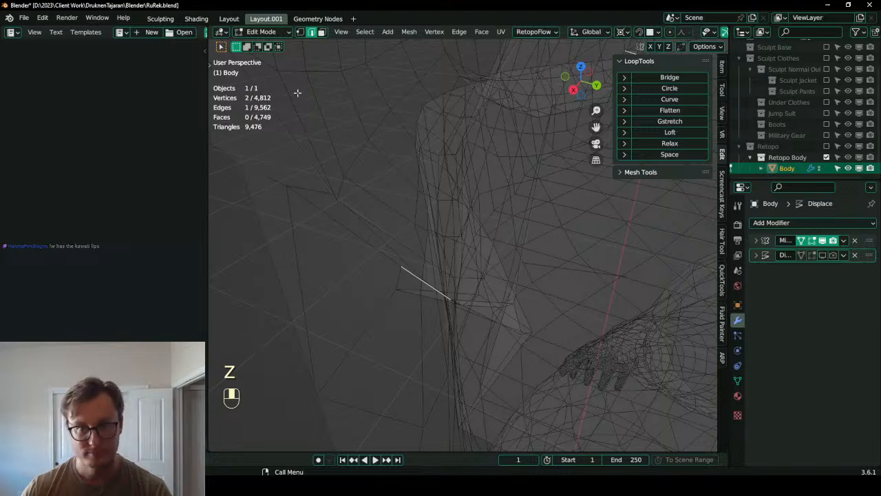
key(z)
click(535, 325)
middle_drag(513, 334, 478, 288)
scroll(468, 290, up, 1)
scroll(387, 133, down, 1)
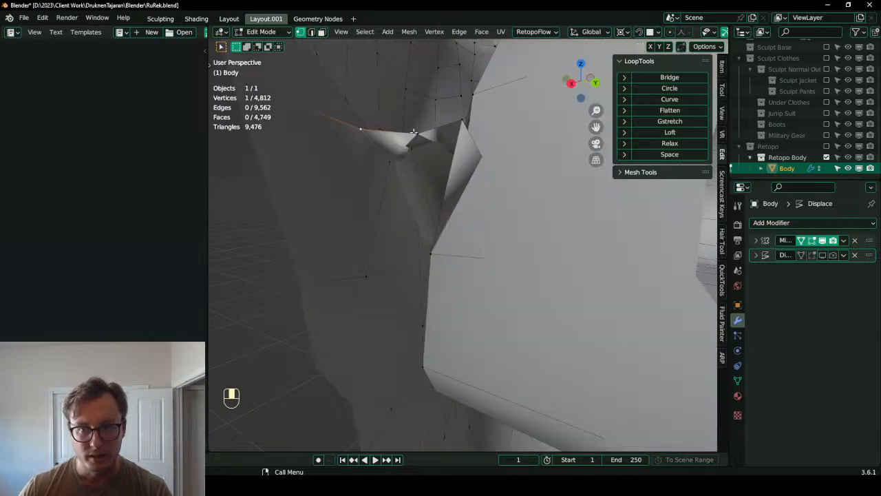
- Select the inner vertex at the mouth corner, restore the Median Point pivot and frame the vertex
click(414, 135)
key(g)
right_click(427, 164)
key(period)
click(433, 171)
key(KP_Decimal)
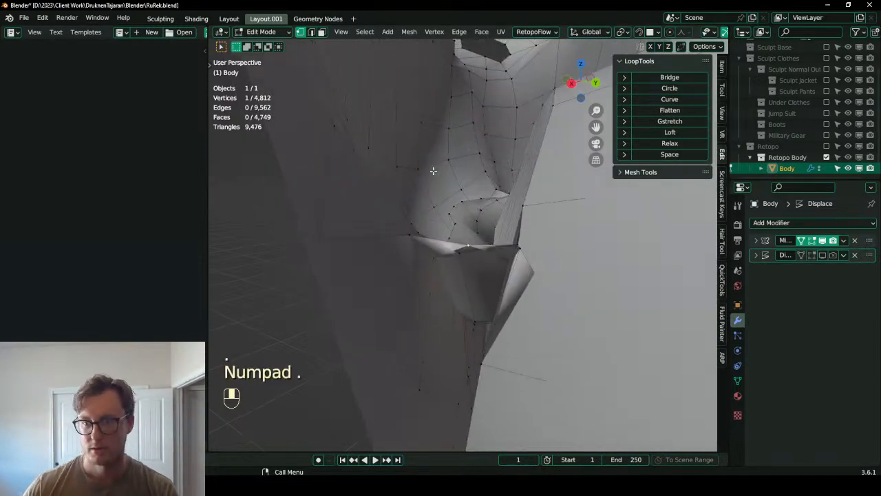
middle_drag(463, 296, 444, 226)
middle_drag(305, 35, 447, 236)
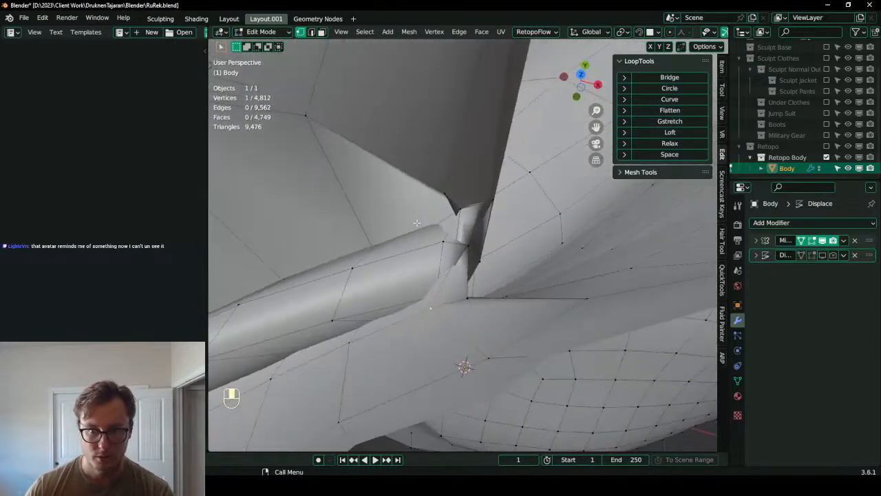
- Select a chain of three short edges at the mouth corner and smooth it with LoopTools Relax
click(311, 31)
alt+shift+click(444, 283)
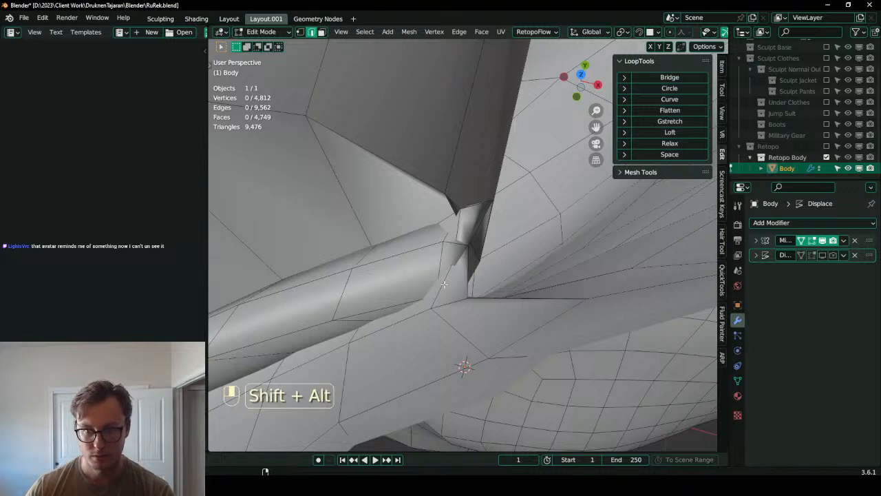
middle_drag(444, 284, 434, 292)
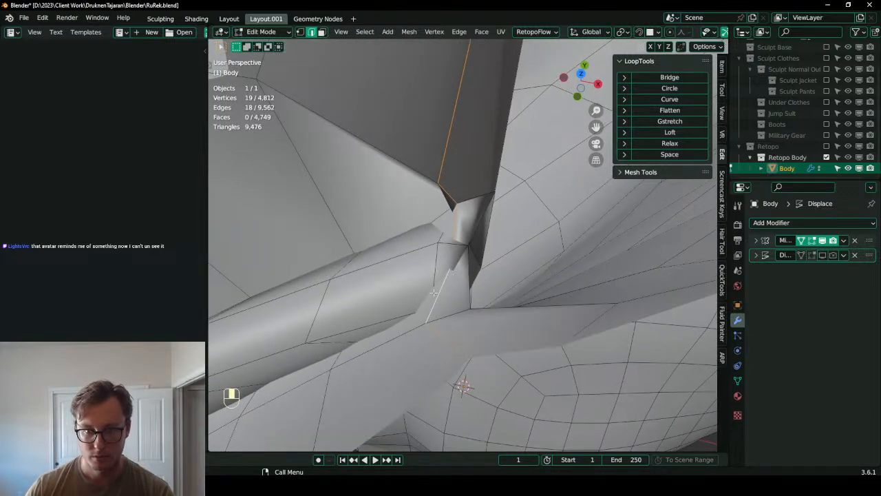
shift+click(458, 233)
shift+click(454, 204)
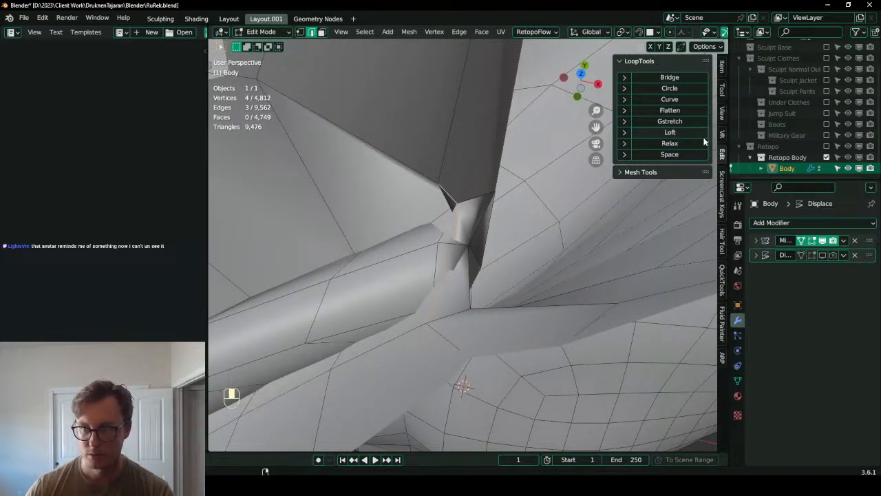
click(685, 142)
middle_drag(533, 237, 470, 196)
- Select the neighbouring chain of edges at the mouth corner and apply LoopTools Relax twice
click(469, 250)
shift+click(501, 231)
shift+click(522, 274)
click(655, 142)
click(655, 142)
mouse_move(448, 234)
middle_down()
mouse_move(394, 241)
mouse_move(450, 265)
mouse_move(266, 277)
mouse_move(299, 247)
mouse_move(447, 238)
mouse_move(555, 246)
mouse_move(451, 254)
middle_up()
- Select two connected edges inside the mouth corner, using wireframe to reach them, and smooth them with Relax
click(501, 241)
middle_drag(502, 240, 490, 230)
key(z)
mouse_move(441, 267)
middle_down()
mouse_move(501, 267)
mouse_move(498, 230)
mouse_move(507, 228)
mouse_move(496, 227)
middle_up()
shift+click(480, 241)
key(ctrl+z)
shift+click(490, 233)
key(z)
click(553, 256)
click(670, 143)
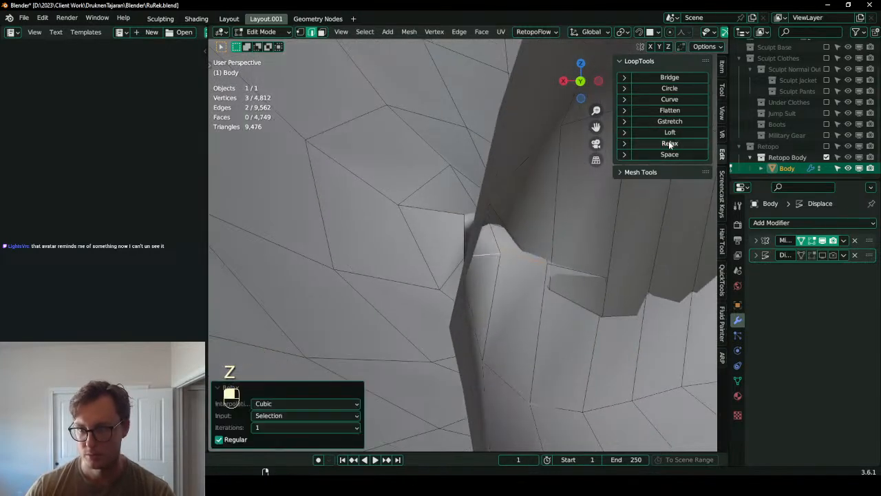
- Undo a first Relax attempt, select the complete edge loop behind the lips and smooth it with LoopTools Relax
scroll(436, 215, up, 3)
middle_drag(437, 215, 512, 240)
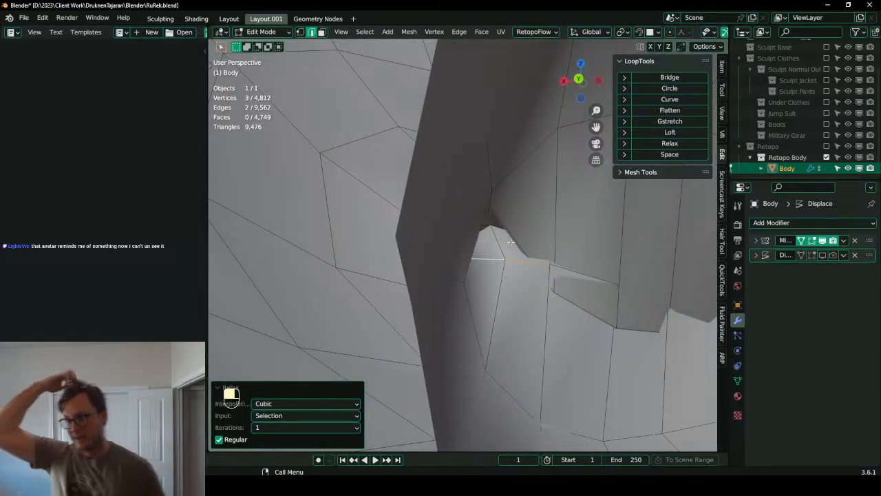
middle_drag(510, 242, 518, 326)
alt+shift+click(509, 290)
click(670, 143)
key(ctrl+z)
key(ctrl+z)
alt+shift+click(511, 319)
click(688, 143)
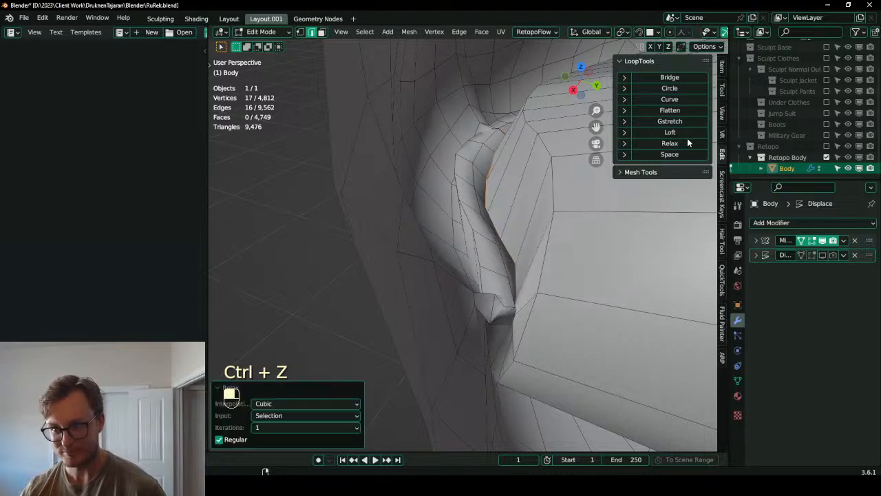
- Undo the latest selection and Relax changes on the edges inside the mouth
key(ctrl+z)
key(ctrl+z)
key(ctrl+z)
key(ctrl+z)
middle_drag(527, 320, 482, 307)
scroll(497, 313, down, 3)
shift+middle_drag(543, 326, 469, 310)
scroll(445, 299, down, 3)
scroll(440, 296, up, 4)
shift+middle_drag(365, 284, 444, 306)
scroll(444, 306, up, 1)
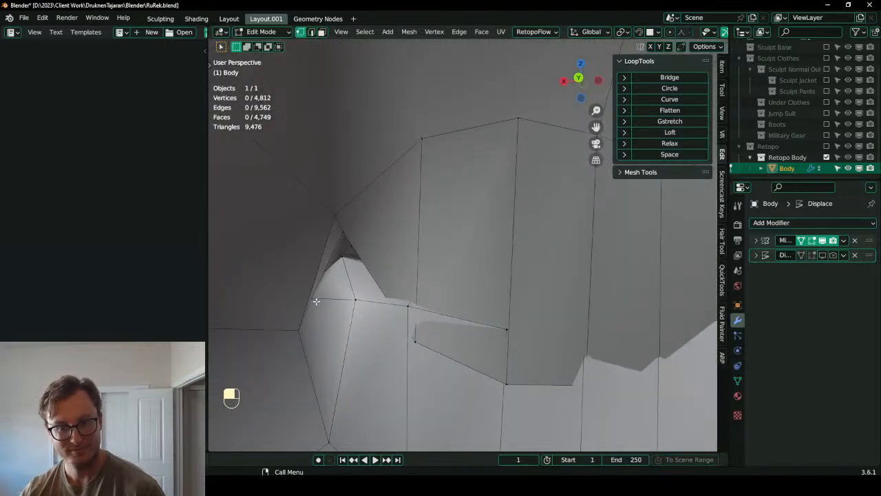
- Move two vertices at the small gap inside the mouth corner slightly, each constrained to one axis
click(347, 228)
key(g)
middle_click(349, 237)
click(349, 241)
click(344, 262)
key(g)
middle_click(345, 267)
click(344, 271)
- Nudge two further inner-lip vertices near the mouth corner along a single axis to even out the edge flow
scroll(391, 253, down, 3)
middle_drag(390, 253, 415, 262)
click(446, 301)
key(g)
middle_click(446, 294)
click(444, 283)
click(417, 257)
key(g)
middle_click(411, 251)
click(406, 252)
- From the front view, select the two nearly overlapping mouth-corner vertices through the mesh and raise them about 0.0011 m along Z
middle_drag(406, 252, 513, 231)
scroll(513, 230, down, 6)
scroll(498, 241, up, 6)
key(KP_1)
scroll(497, 242, up, 4)
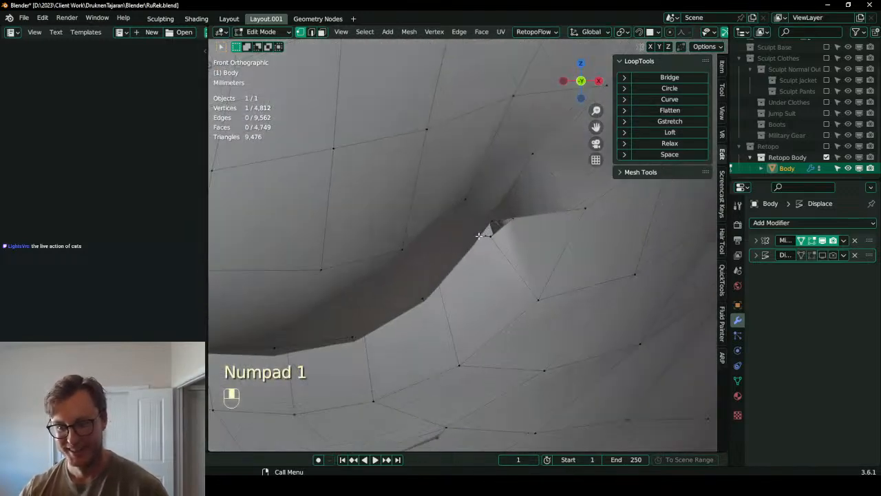
key(z)
key(b)
drag(478, 255, 502, 278)
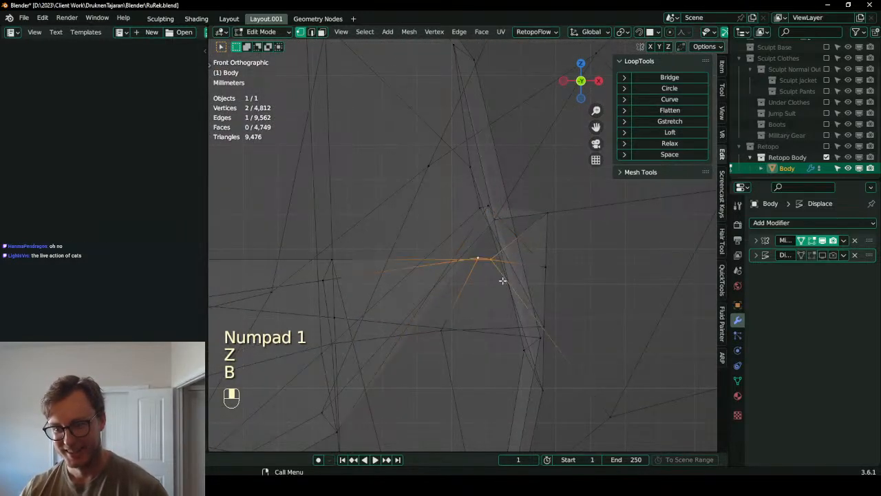
key(z)
key(g)
key(z)
click(586, 236)
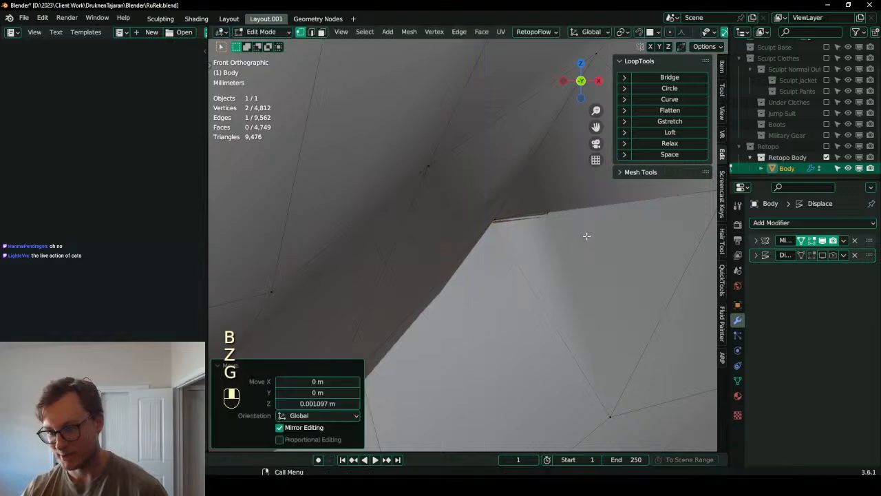
- Box-select the neighbouring point at the mouth corner in wireframe and move it slightly
key(z)
key(b)
drag(538, 200, 558, 236)
key(g)
click(559, 225)
key(z)
middle_drag(591, 221, 416, 248)
key(y)
key(ctrl+z)
key(g)
click(443, 273)
click(426, 231)
key(ctrl+z)
key(ctrl+z)
- Move the single mouth-corner vertex about 0.0005 m along the global Y axis
click(419, 231)
key(g)
middle_click(424, 227)
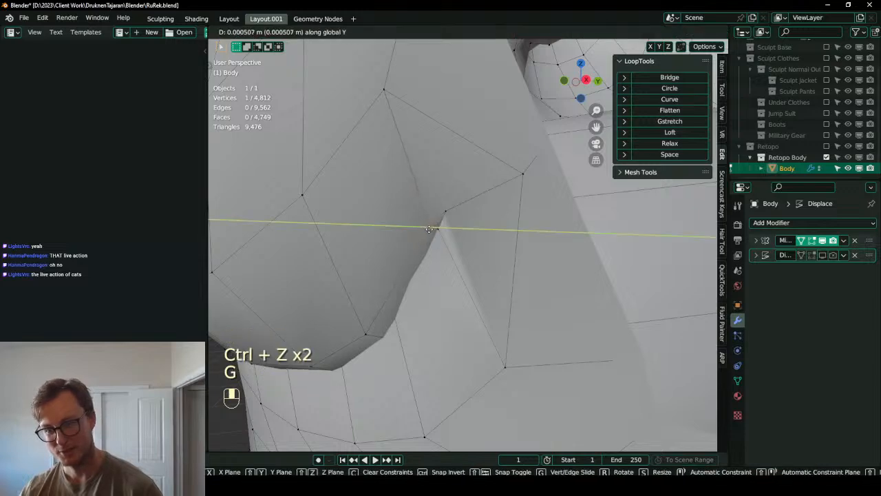
click(430, 229)
- Return to Object Mode, check the whole face and save the RuRek.blend file
scroll(429, 230, down, 3)
key(Tab)
scroll(503, 258, down, 4)
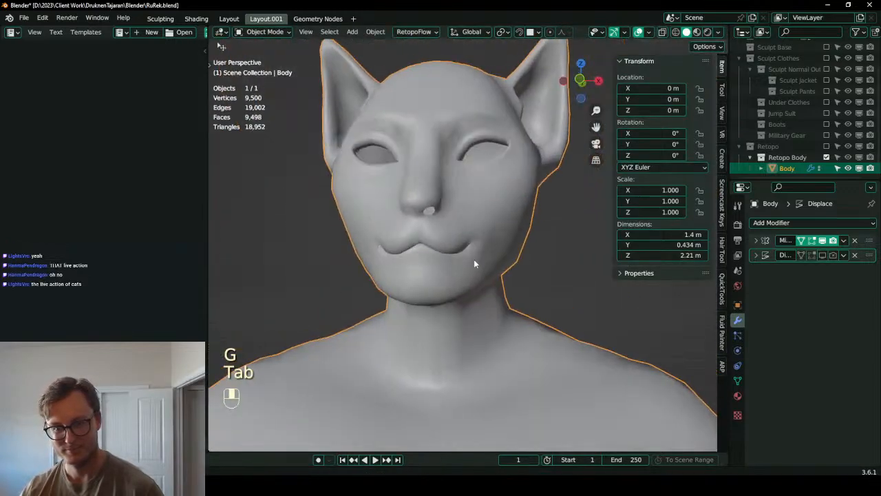
scroll(484, 246, down, 5)
key(ctrl+s)
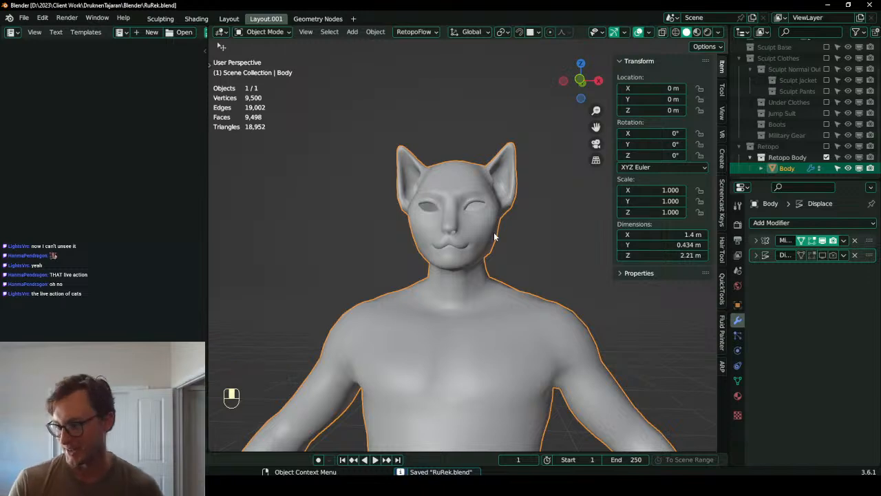
- Inspect the retopologized face and enable the Sculpt Base collection so the sculpt is shown together with the Body
scroll(494, 231, up, 3)
middle_drag(491, 227, 537, 296)
scroll(468, 262, up, 4)
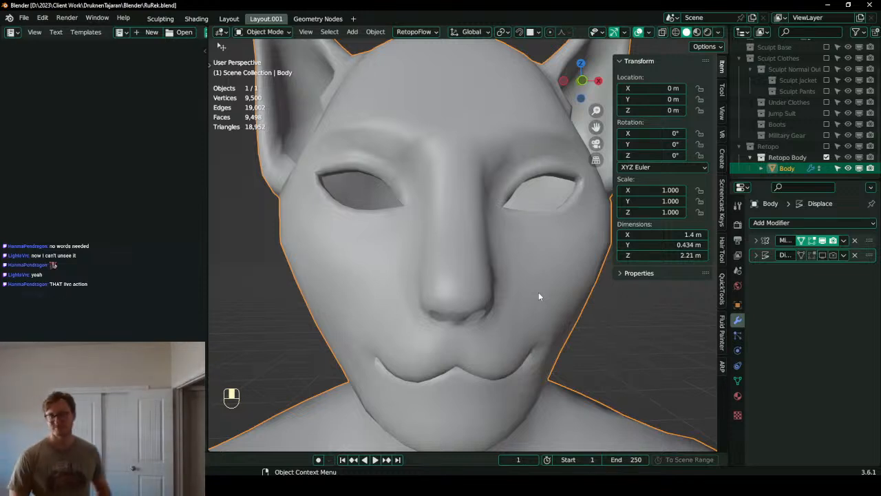
scroll(449, 273, down, 3)
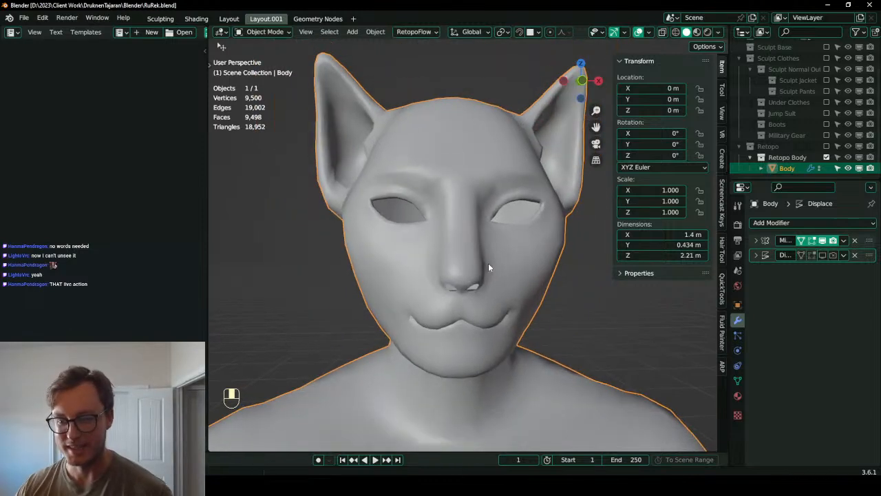
middle_drag(489, 263, 473, 281)
scroll(473, 281, up, 4)
scroll(819, 92, up, 2)
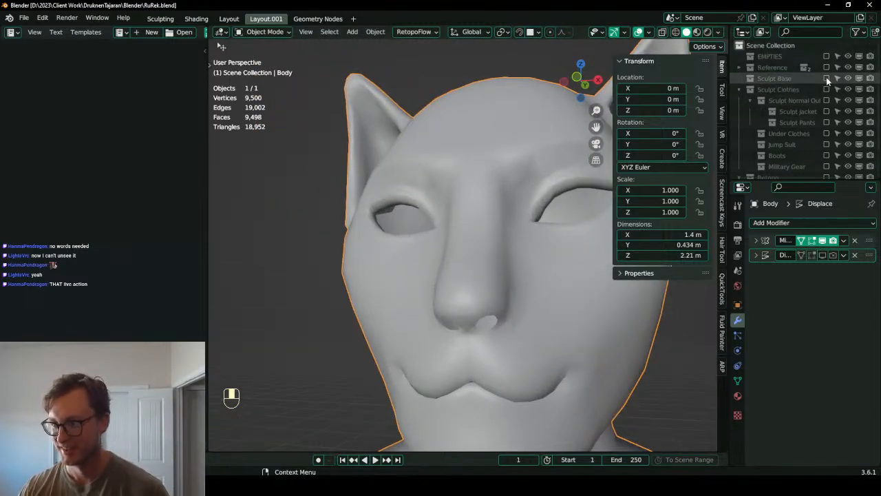
click(827, 78)
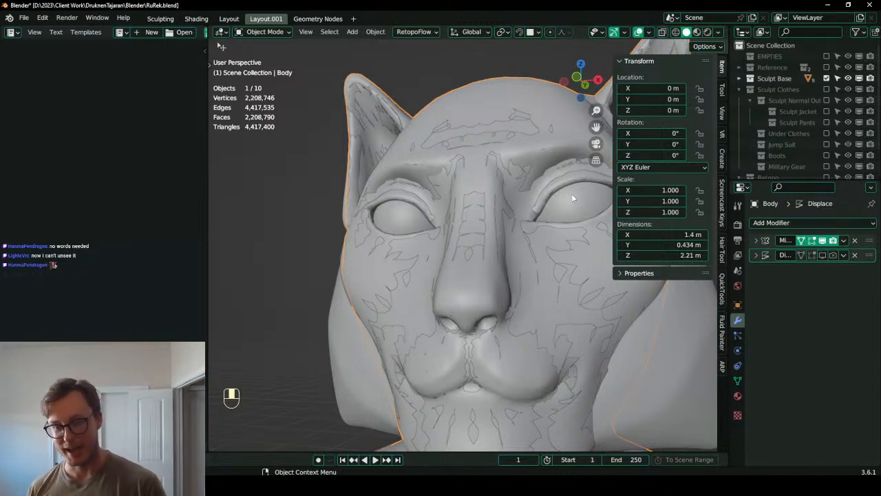
scroll(500, 244, down, 5)
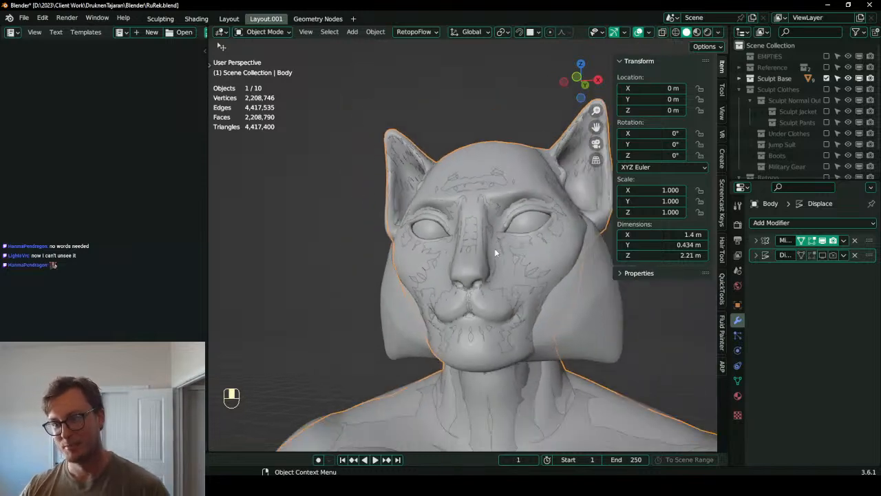
scroll(804, 124, down, 2)
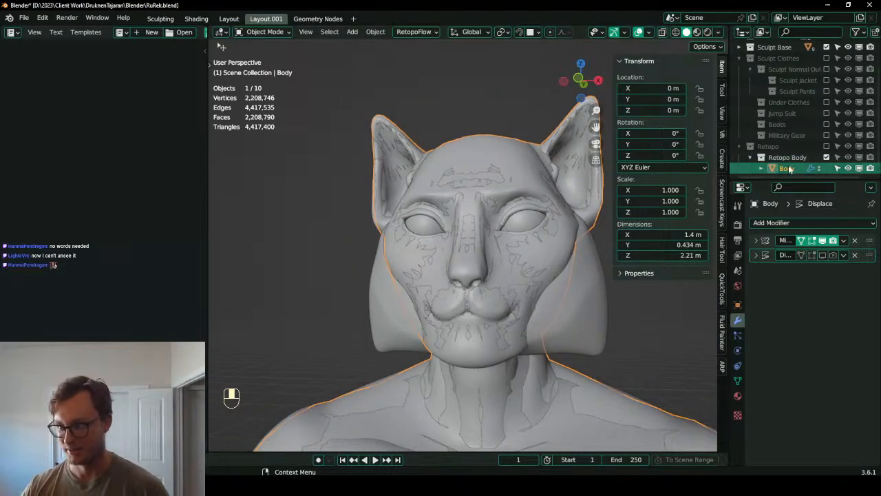
- Enter Edit Mode on the Body and turn on the Retopology overlay for working around the nostrils
key(Tab)
scroll(495, 298, up, 2)
middle_drag(495, 297, 470, 273)
key(q)
click(465, 469)
scroll(470, 272, up, 3)
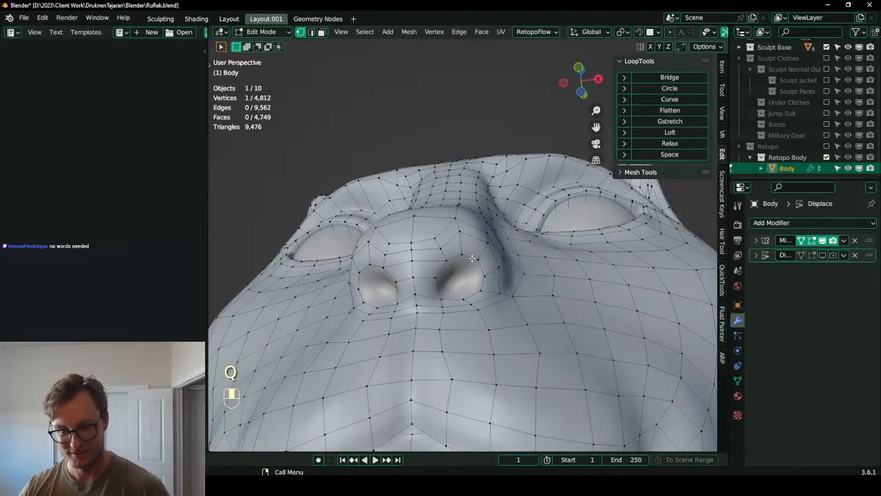
scroll(458, 281, up, 3)
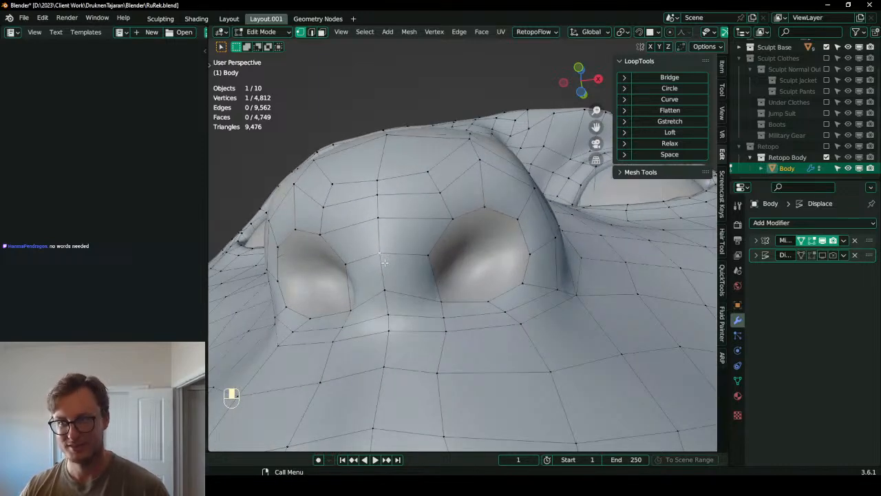
- Enable snapping and reposition the vertex between the nostrils and two vertices on the inner nostril rim
key(shift+Tab)
key(g)
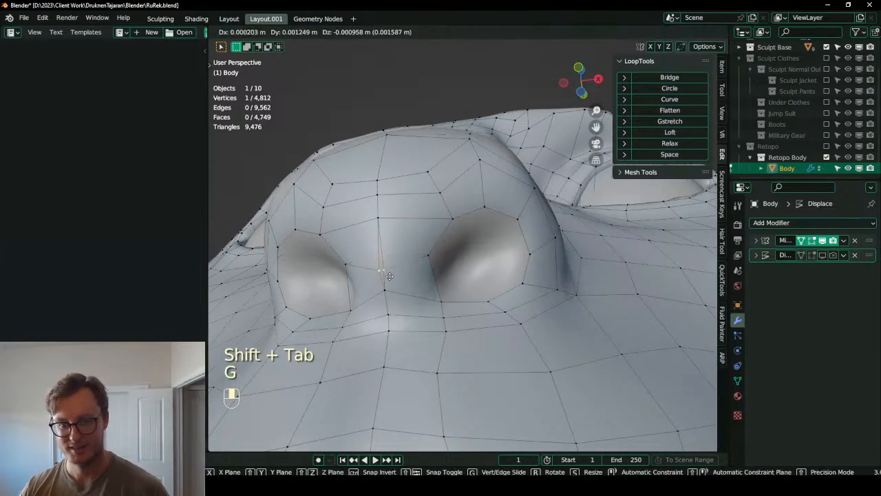
click(390, 276)
key(g)
click(406, 280)
key(g)
click(469, 217)
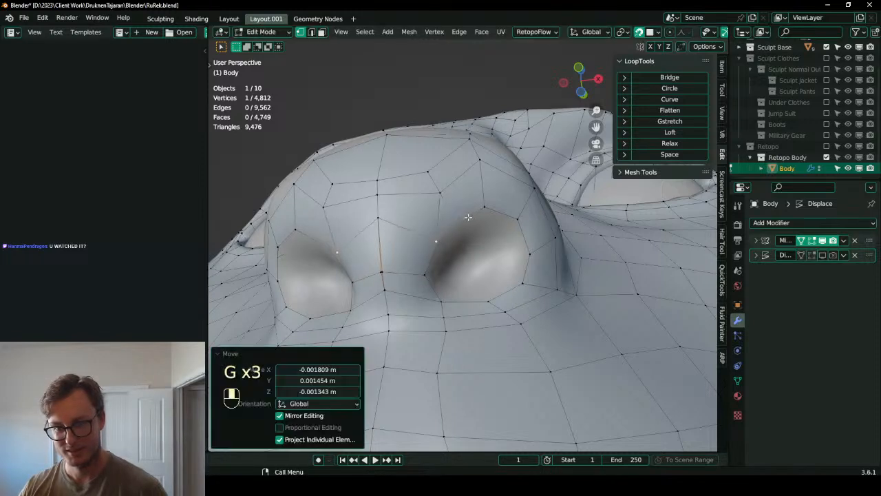
- Slide two vertices down the nose centreline to space the edges above and between the nostrils more evenly
key(g)
key(g)
click(387, 237)
key(g)
key(g)
click(478, 182)
- Fine-tune the positions of three vertices along the upper and inner rim of the nostril
click(480, 203)
key(g)
click(480, 205)
click(451, 241)
key(g)
click(450, 247)
click(421, 274)
key(g)
click(426, 271)
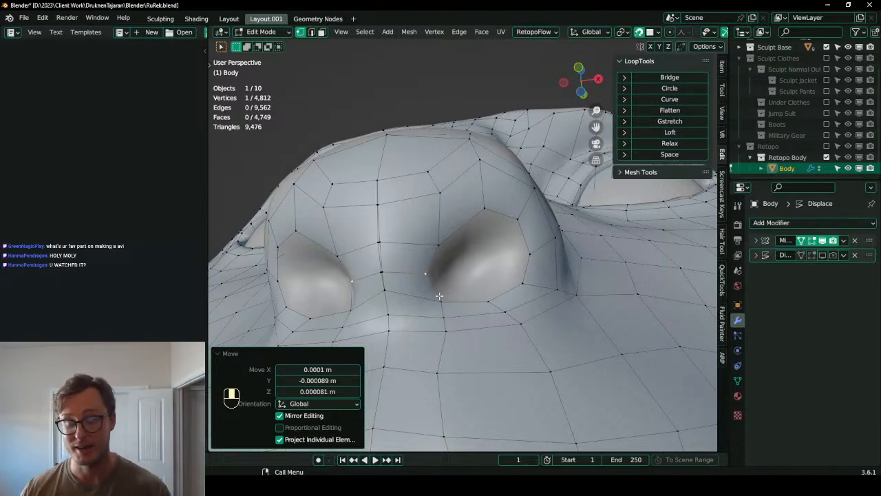
- Lower the upper nostril rim vertices and readjust the inner rim vertex to round the opening
click(485, 212)
key(g)
click(481, 224)
click(509, 226)
key(g)
click(509, 240)
click(494, 221)
key(g)
click(439, 238)
key(g)
click(439, 238)
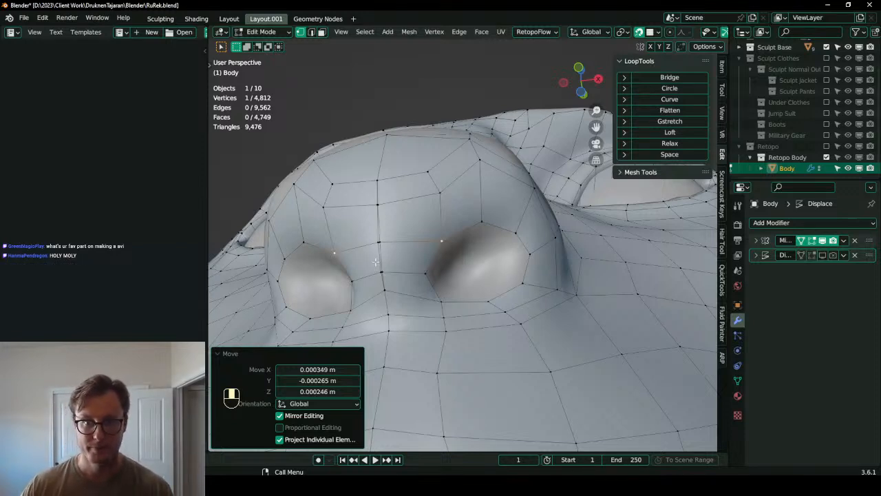
- With snapping off, select the path of centreline vertices under the nose and scale it to 0 on X around the 3D Cursor
key(shift+Tab)
ctrl+click(395, 371)
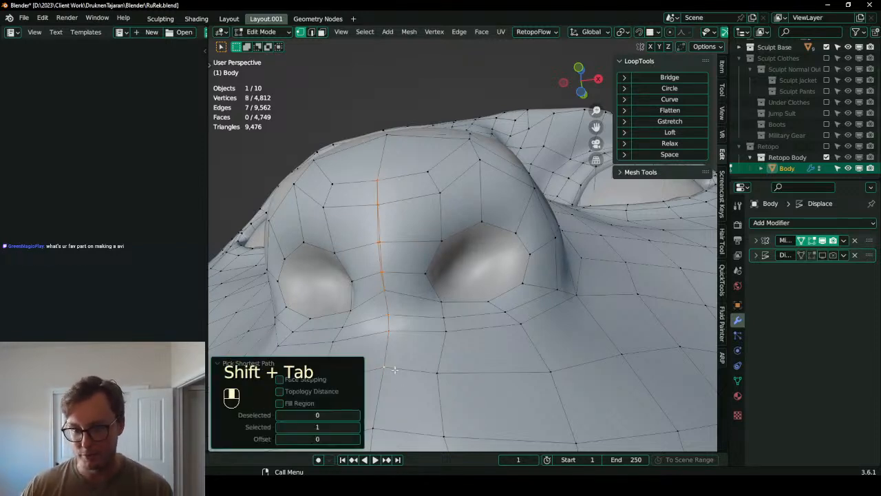
key(period)
click(394, 371)
text(sx0)
key(Return)
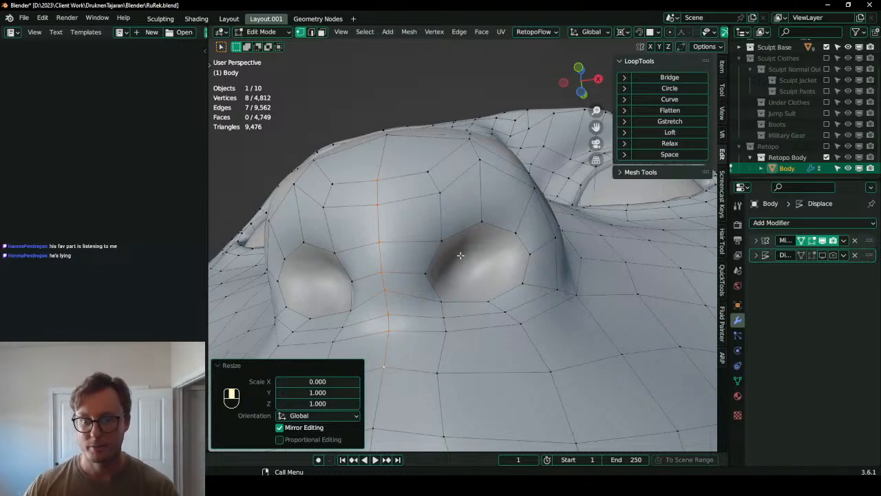
- Turn snapping back on and slide two centreline vertices below the nostrils, the second by a factor of about 0.251
key(shift+Tab)
click(383, 295)
key(g)
key(g)
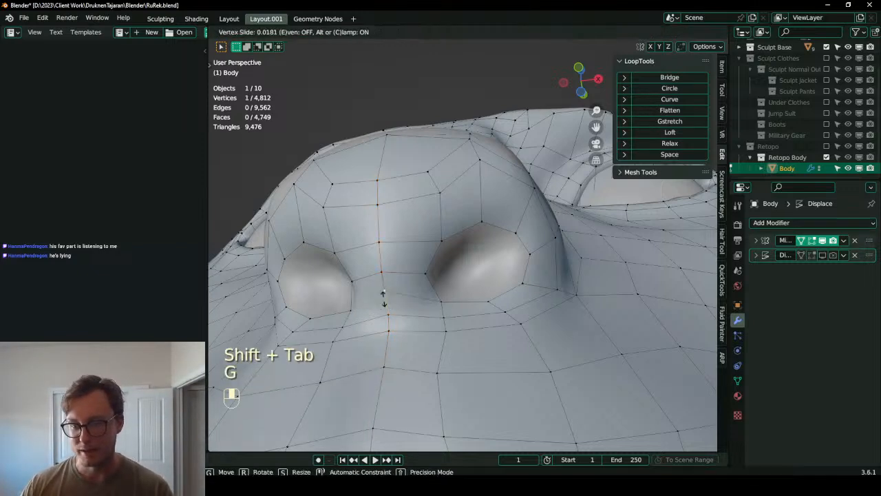
click(386, 310)
key(g)
key(g)
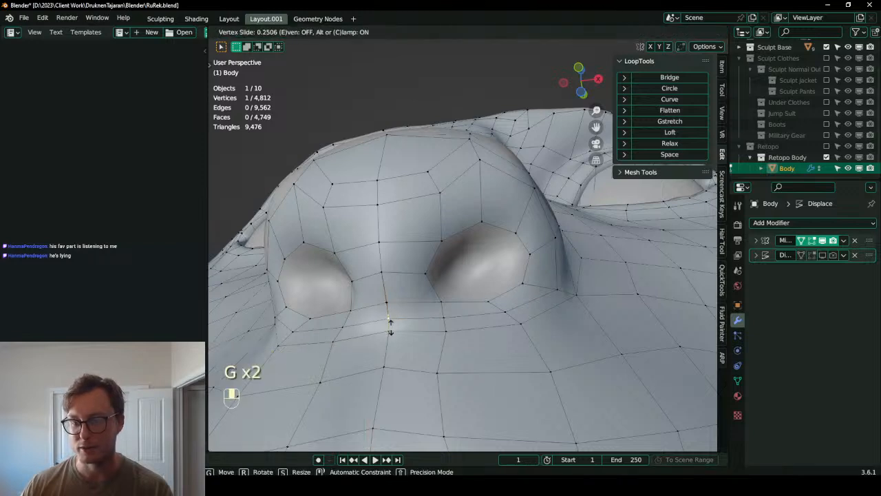
click(390, 327)
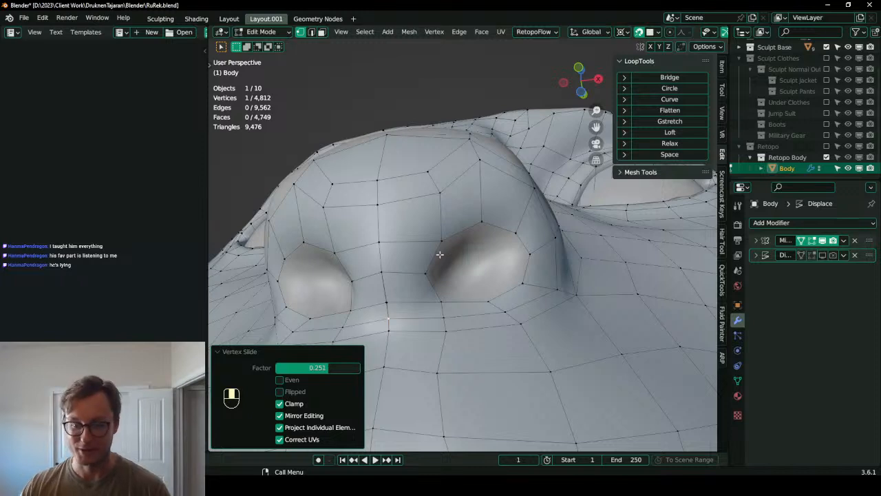
- Extrude the nostril's boundary loop in place, change the pivot point from 3D Cursor and scale the new loop to about 0.563
alt+shift+click(443, 237)
key(e)
right_click(537, 218)
key(s)
right_click(524, 229)
key(period)
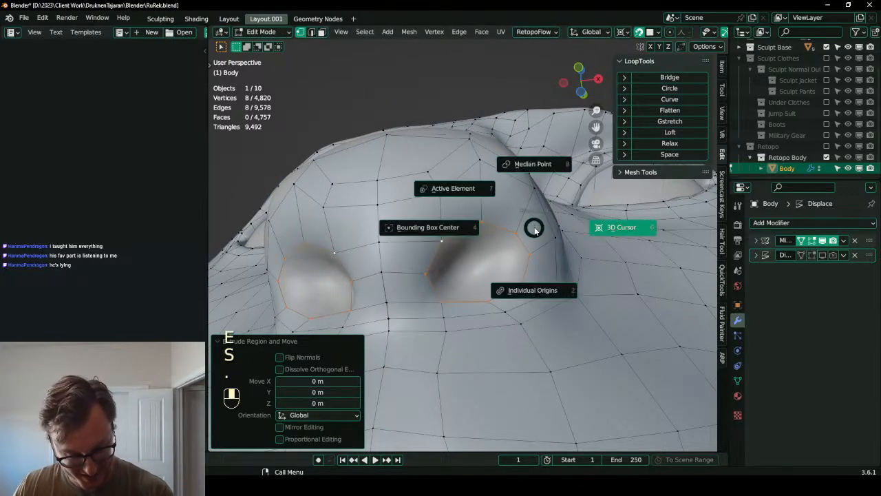
click(524, 231)
key(s)
click(527, 227)
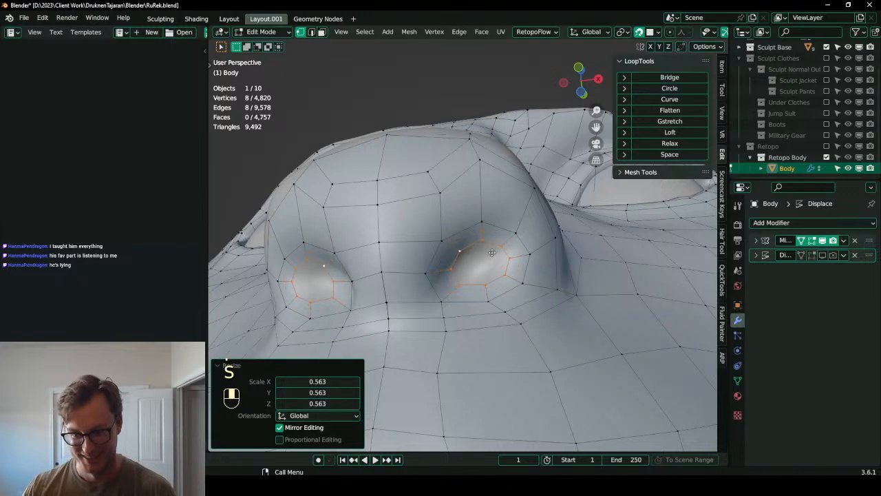
- Fit the extruded nostril loop inside the nose by moving it, scaling it along Y and rotating it about -8.36°
key(g)
click(527, 227)
click(469, 260)
key(ctrl+z)
key(s)
key(y)
click(487, 243)
key(g)
click(529, 225)
key(r)
click(529, 210)
- Select four edges around the inner nostril loop and bring up the favourite commands
shift+middle_drag(489, 283, 479, 276)
scroll(479, 277, up, 4)
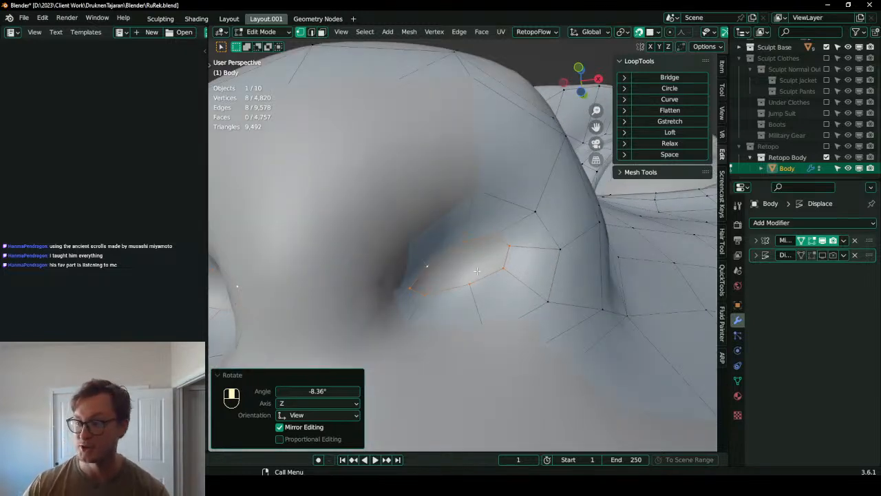
click(458, 244)
shift+click(420, 272)
shift+click(426, 291)
shift+click(509, 248)
key(q)
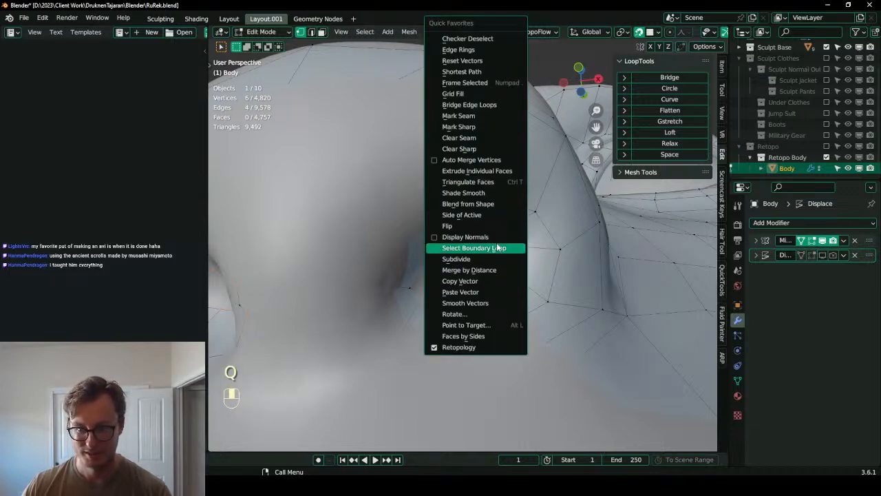
- Bridge the open edges inside the nostril and add one centered loop cut across the new strip
click(497, 248)
key(q)
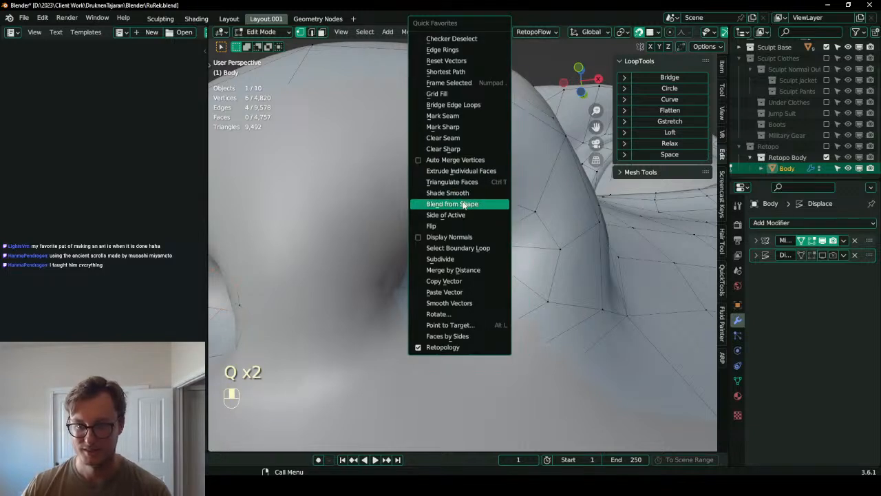
click(455, 117)
key(ctrl+r)
click(431, 279)
click(431, 282)
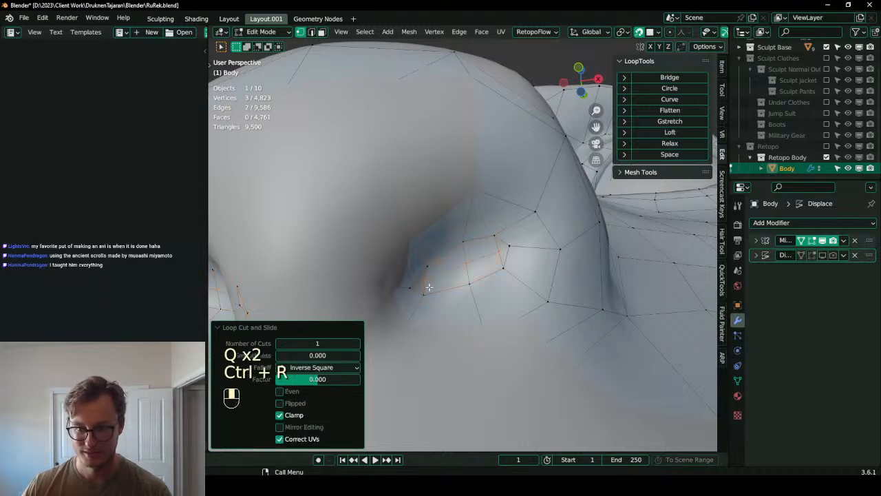
- Merge the loose vertex pairs at both ends of the new nostril strip
click(428, 285)
shift+click(413, 291)
key(m)
click(455, 297)
click(500, 252)
shift+click(509, 246)
key(shift+r)
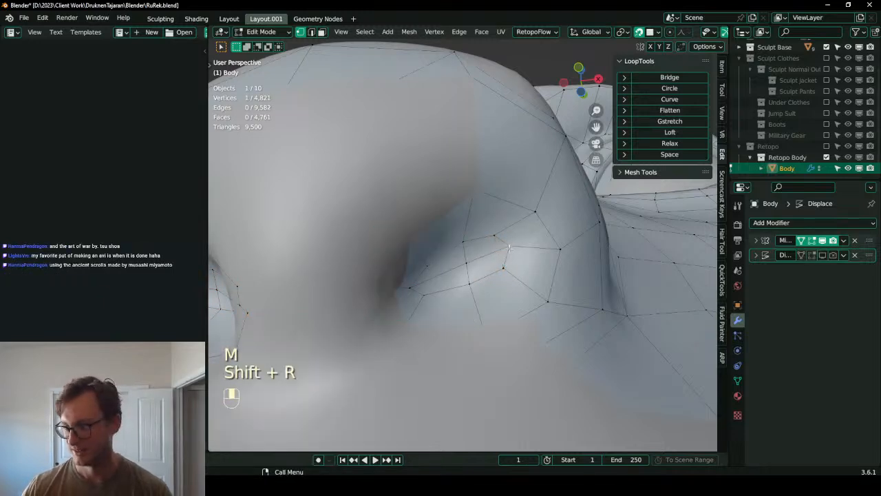
- Return the body mesh to Object Mode and save the file
scroll(510, 249, down, 5)
middle_drag(509, 248, 501, 285)
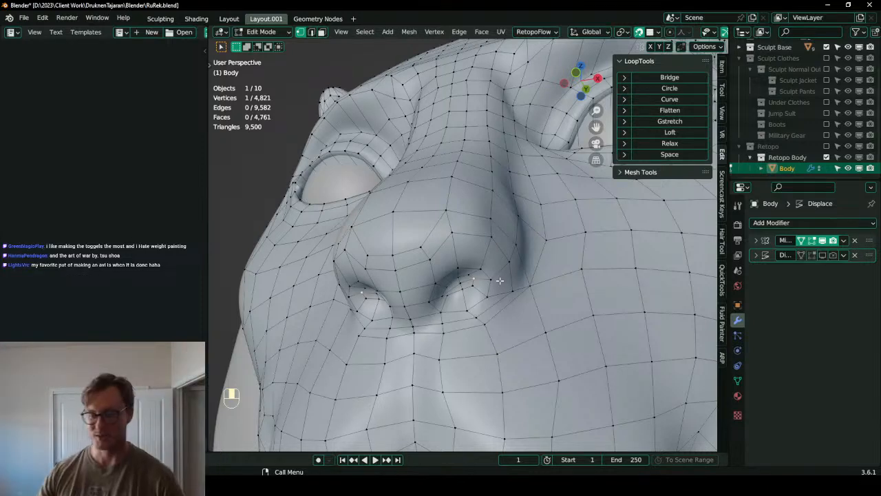
scroll(494, 278, down, 4)
middle_drag(435, 216, 405, 253)
scroll(457, 249, down, 3)
key(Tab)
scroll(482, 242, down, 4)
key(ctrl+s)
- Examine the body's topology around the head and shoulders, switching between Edit Mode and Object Mode
shift+middle_drag(437, 278, 416, 159)
scroll(415, 159, down, 4)
middle_drag(441, 207, 527, 243)
scroll(513, 241, up, 4)
key(Tab)
shift+middle_drag(491, 124, 463, 211)
scroll(457, 261, up, 4)
scroll(480, 258, up, 1)
scroll(462, 211, down, 2)
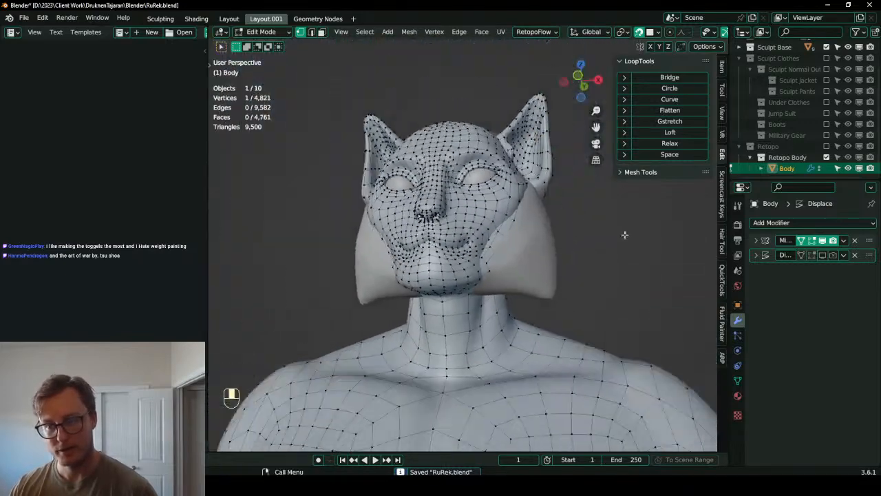
key(Tab)
middle_drag(554, 237, 555, 259)
scroll(528, 251, down, 4)
scroll(555, 259, down, 1)
shift+middle_drag(555, 262, 542, 161)
- Look over the complete body from the back and the front and save the file
key(ctrl+s)
middle_drag(505, 216, 548, 221)
scroll(547, 222, down, 1)
shift+middle_drag(358, 256, 405, 245)
middle_drag(405, 245, 430, 243)
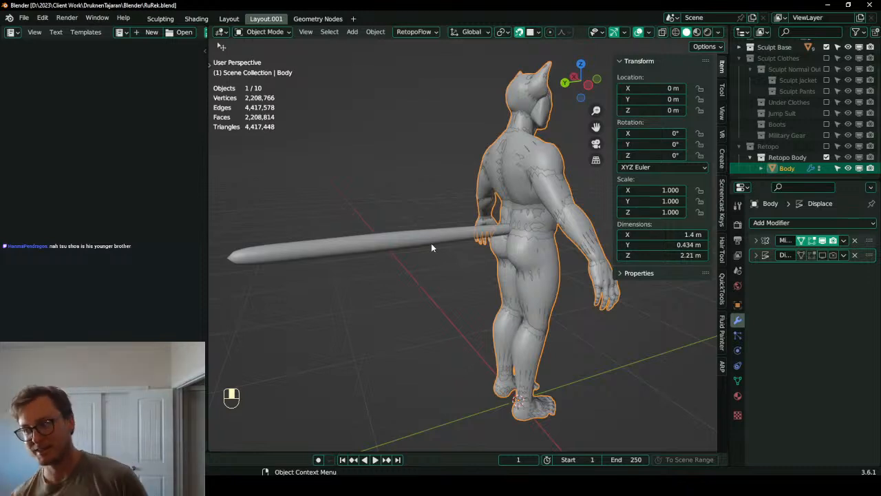
mouse_move(434, 248)
middle_down()
mouse_move(468, 248)
mouse_move(445, 253)
middle_up()
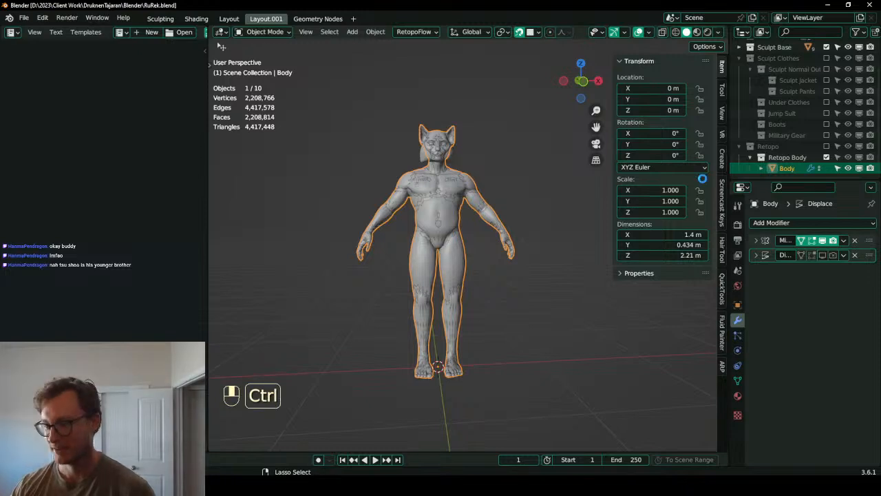
key(ctrl+s)
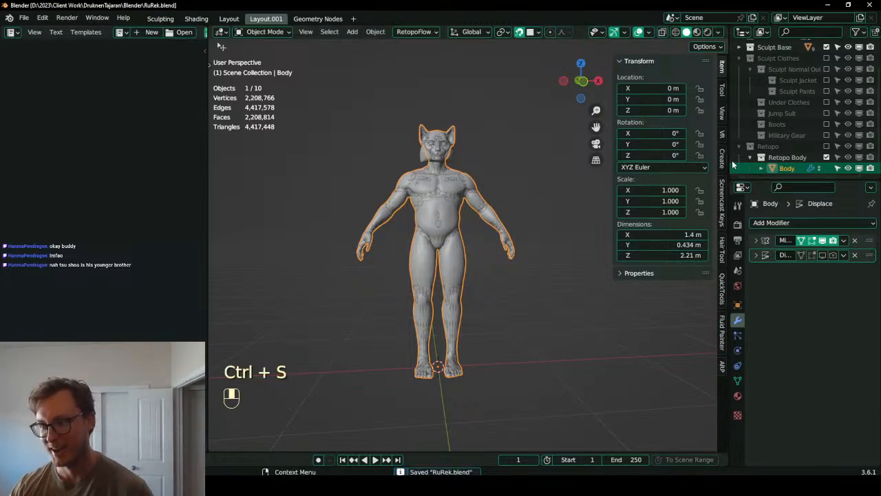
- Exclude the Retopo Body collection and add a new collection named Retopo Clothing inside Retopo
scroll(792, 165, up, 1)
click(827, 168)
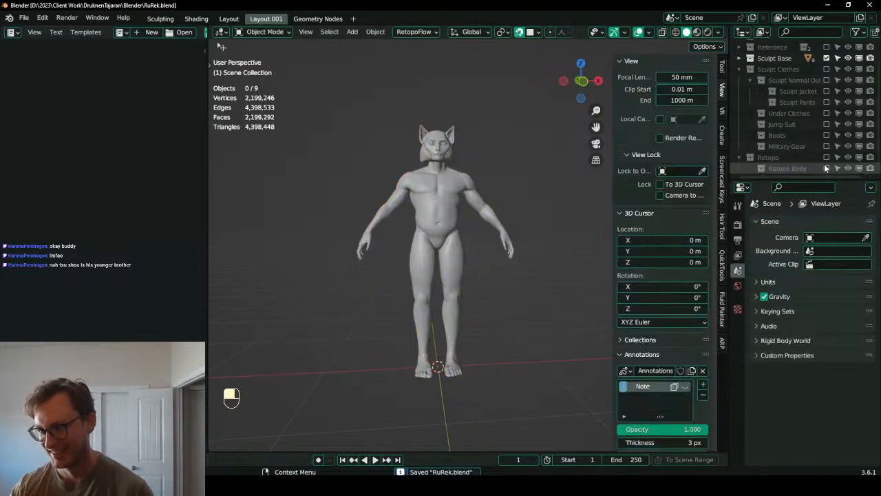
right_click(782, 155)
click(782, 154)
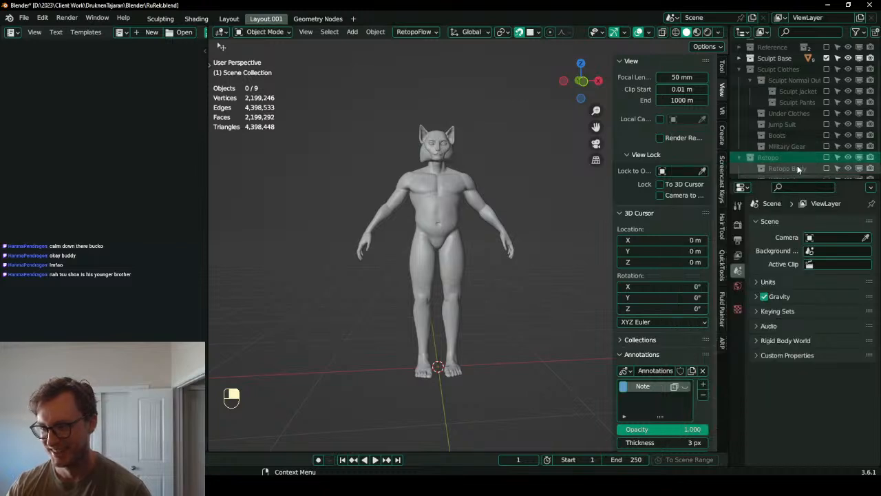
scroll(794, 177, down, 1)
click(790, 169)
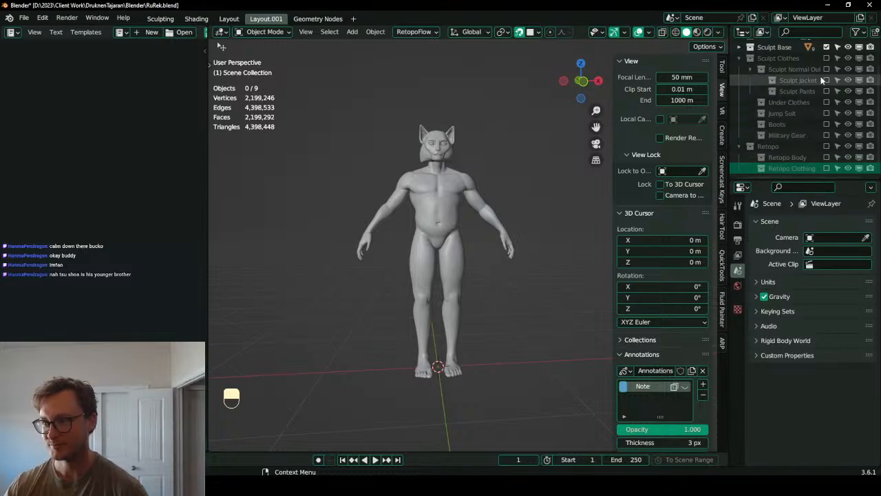
- Exclude the Sculpt Base collection, enable Sculpt Jacket instead and save the file
click(827, 47)
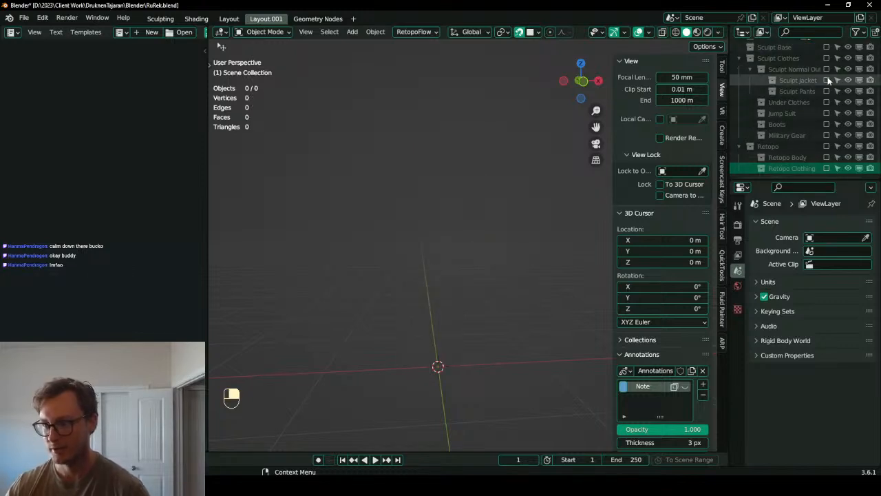
click(827, 80)
middle_drag(423, 213, 517, 226)
key(ctrl+s)
- Add an 8-vertex mesh circle with a 1 m radius at the world origin
key(shift+a)
mouse_move(517, 226)
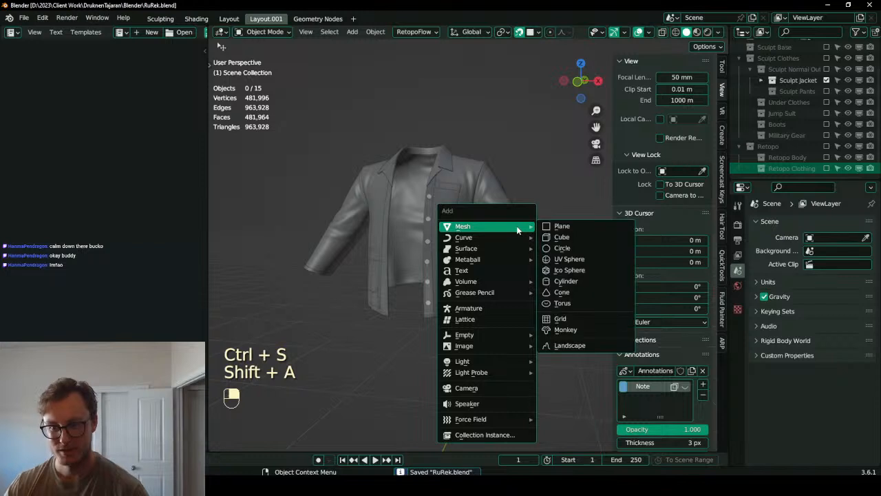
click(563, 248)
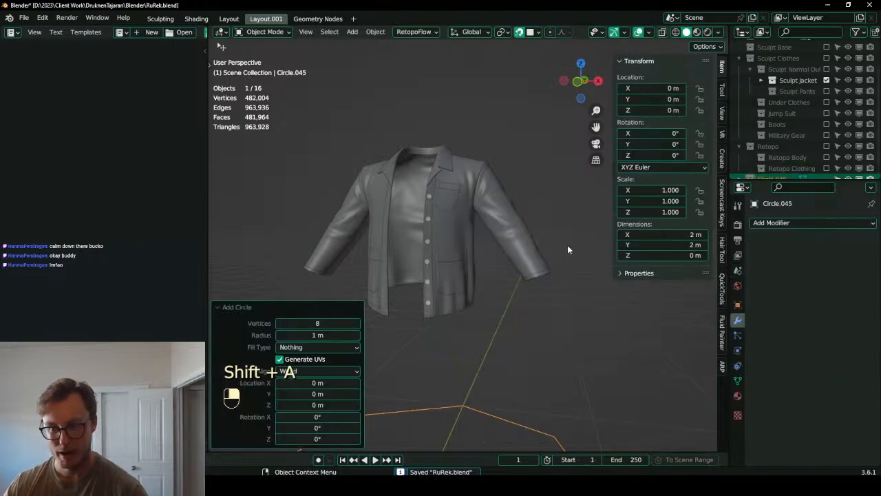
click(243, 307)
scroll(555, 299, down, 5)
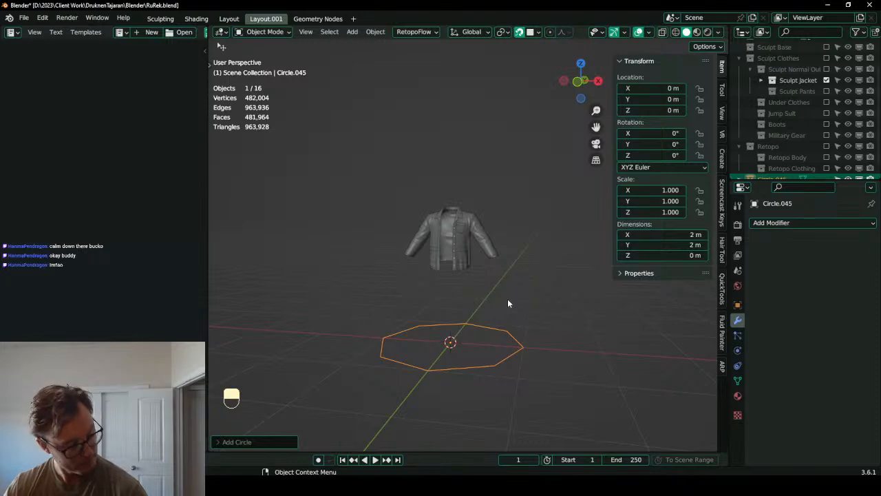
- Add a Mirror modifier on X with Merge off and a Subdivision Surface modifier to the circle
click(833, 223)
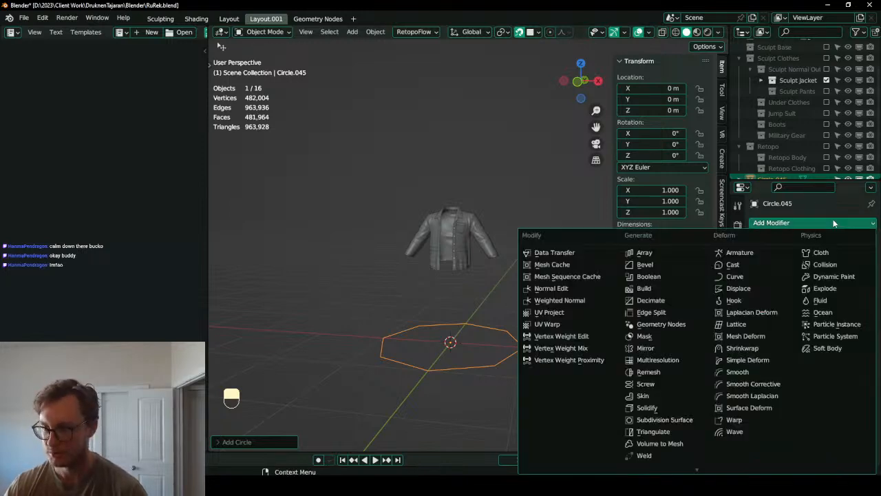
click(656, 353)
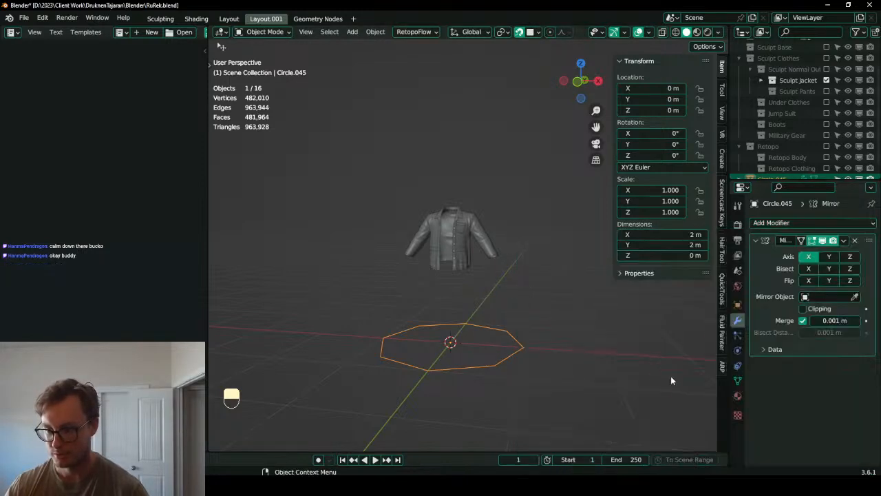
click(811, 223)
click(664, 420)
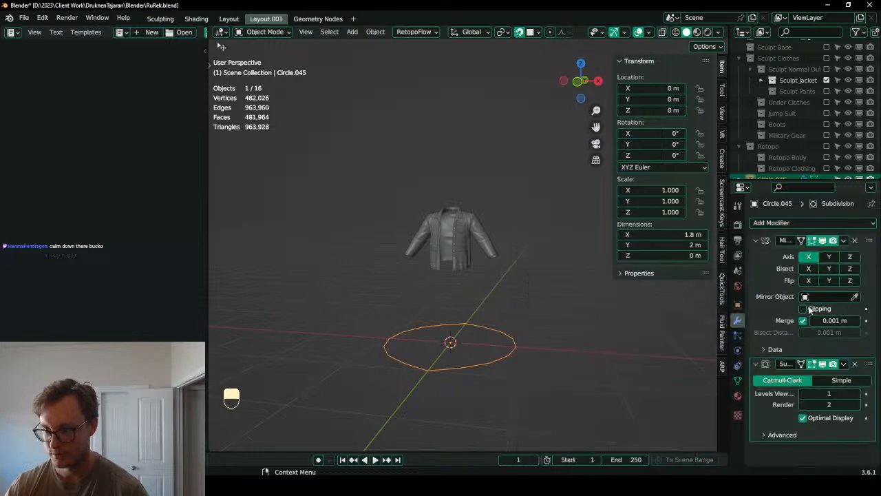
- Add a Shrinkwrap modifier to the circle with Jacket.002 as its target
click(799, 223)
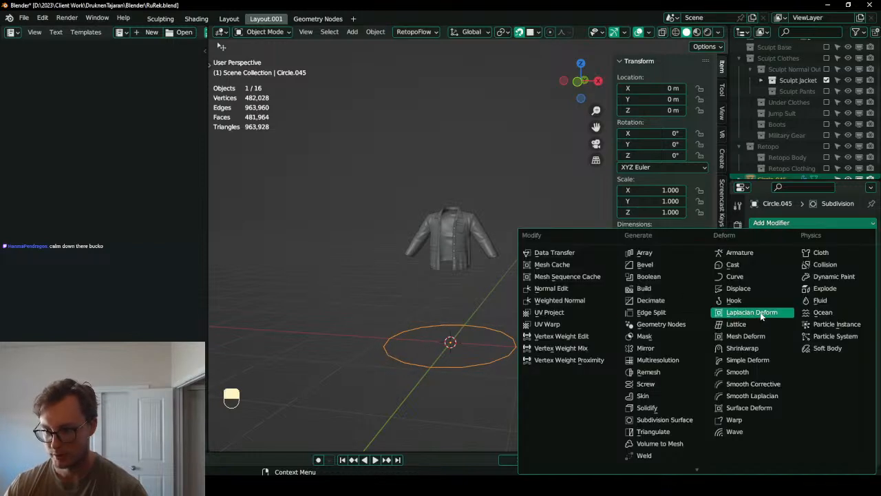
click(754, 350)
drag(878, 396, 878, 449)
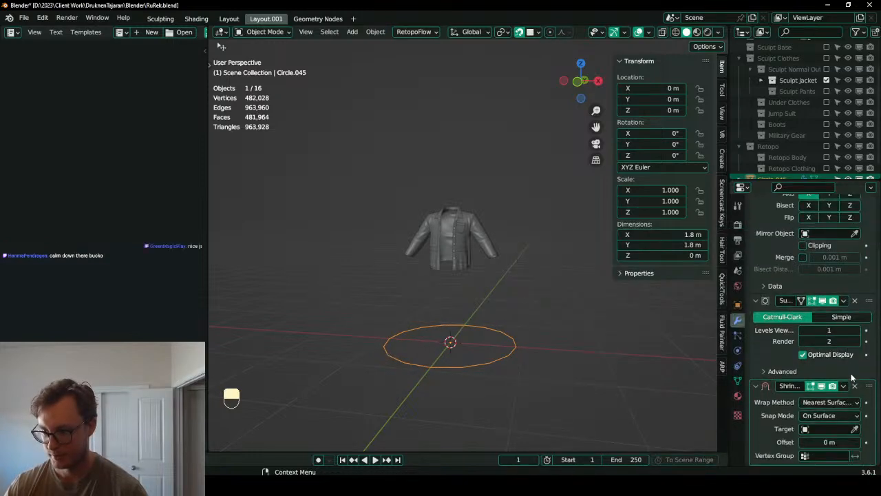
click(756, 301)
drag(877, 380, 868, 437)
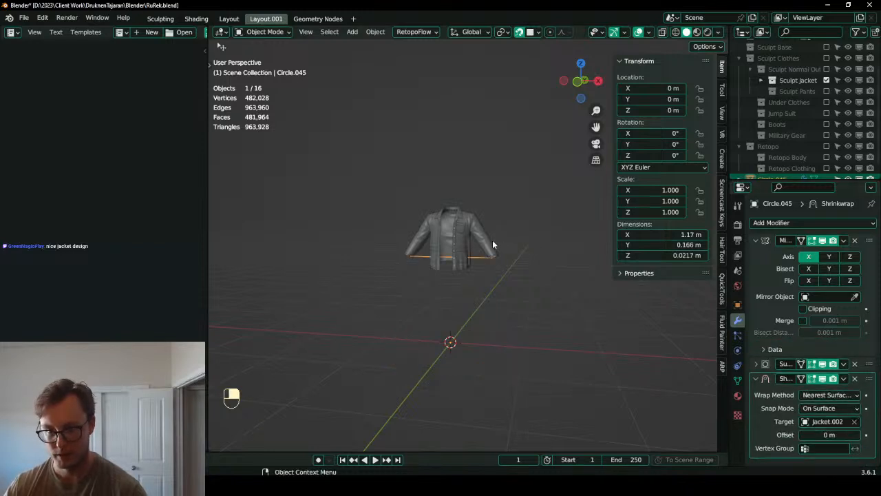
click(492, 240)
- Turn snapping off and rotate all the circle's vertices 90° in the front orthographic view
key(Tab)
key(a)
key(KP_1)
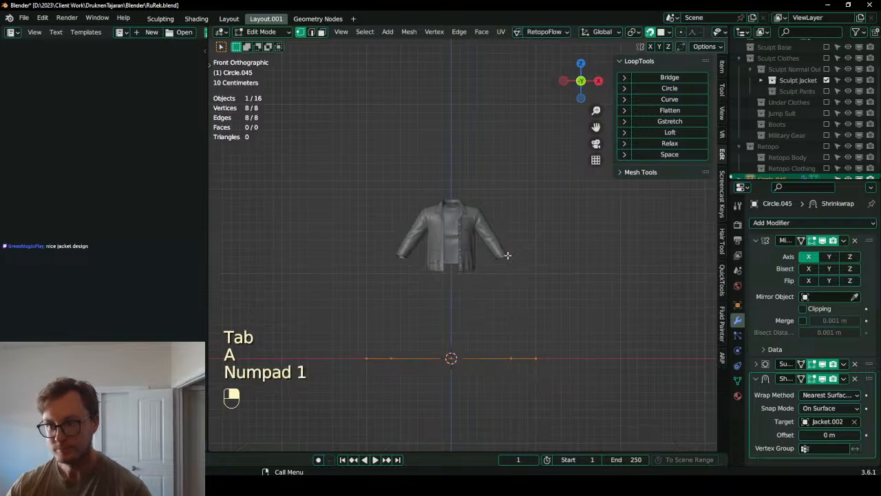
key(shift+Tab)
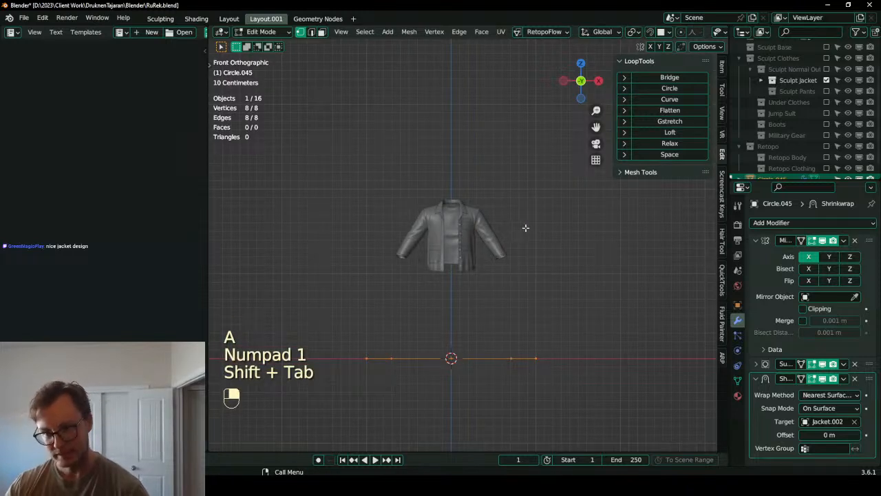
text(r90)
key(Return)
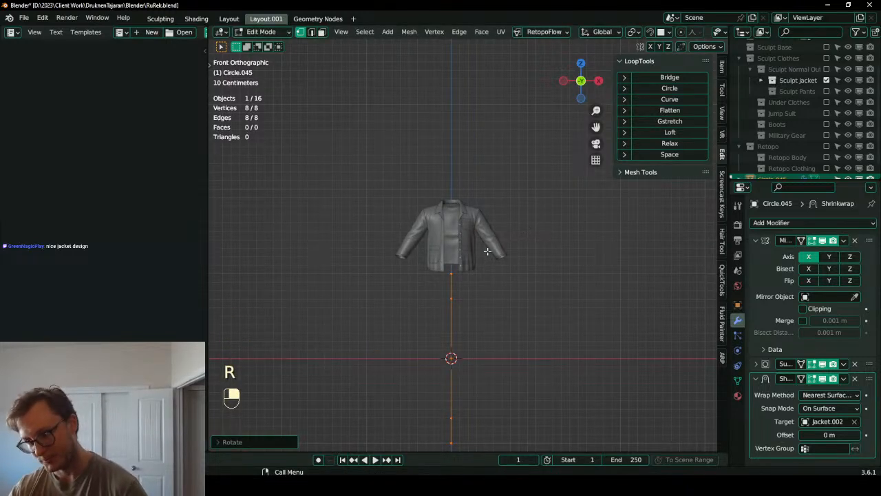
- Scale the circle down, move it beside the jacket's +X shoulder and rotate it
key(s)
click(475, 322)
key(s)
click(480, 323)
key(g)
click(511, 172)
ctrl+middle_drag(512, 171, 454, 301)
scroll(456, 300, down, 3)
key(r)
click(515, 235)
- Enable the Reference collection and examine the picture of the character wearing the green jacket
scroll(515, 234, down, 6)
scroll(503, 195, down, 6)
scroll(809, 71, up, 2)
click(826, 67)
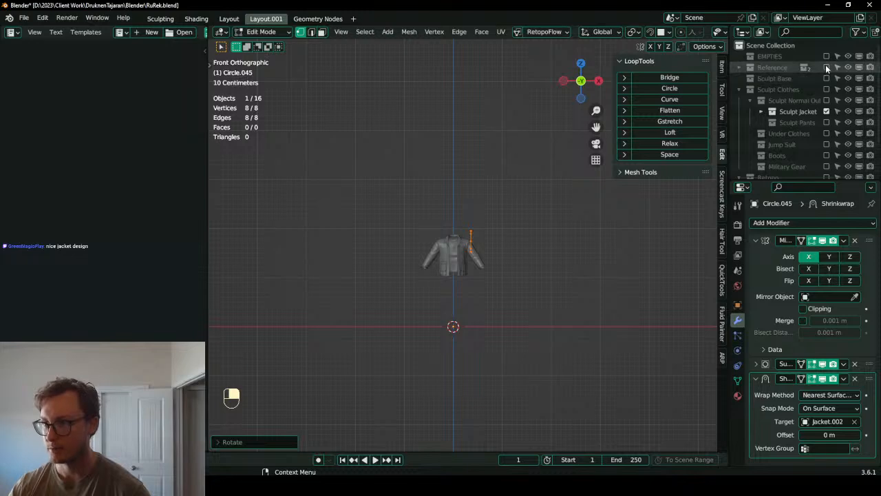
middle_drag(506, 184, 558, 229)
scroll(551, 248, up, 2)
shift+middle_drag(552, 270, 322, 358)
shift+middle_drag(434, 260, 457, 274)
scroll(458, 275, up, 4)
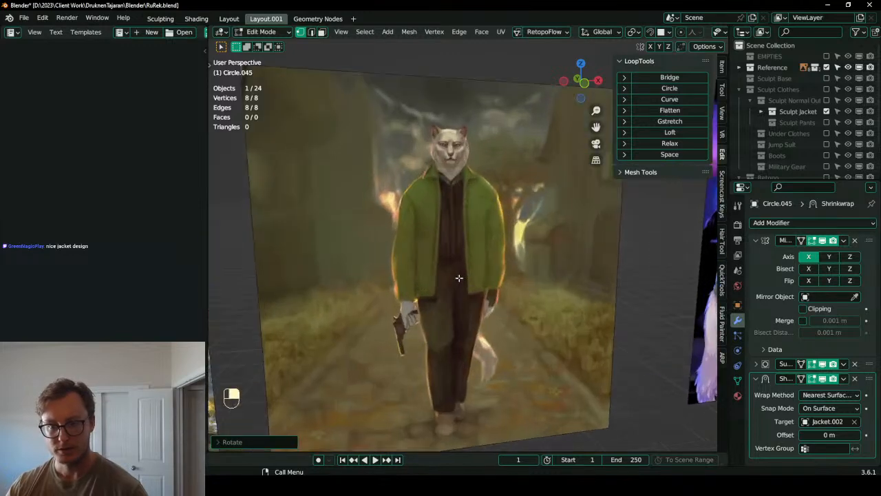
- Examine the body turnaround and clothing reference images, and exclude the Reference collection again
scroll(429, 217, down, 4)
shift+middle_drag(429, 216, 565, 155)
scroll(358, 261, up, 1)
shift+middle_drag(358, 261, 440, 275)
scroll(441, 275, up, 1)
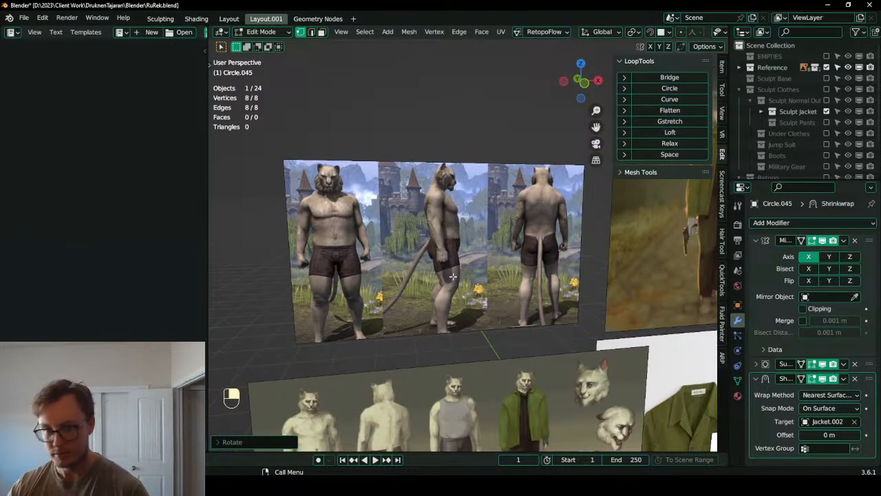
scroll(455, 277, down, 4)
shift+middle_drag(455, 277, 476, 185)
scroll(479, 190, down, 1)
shift+middle_drag(580, 300, 554, 288)
scroll(544, 286, up, 2)
scroll(542, 274, up, 1)
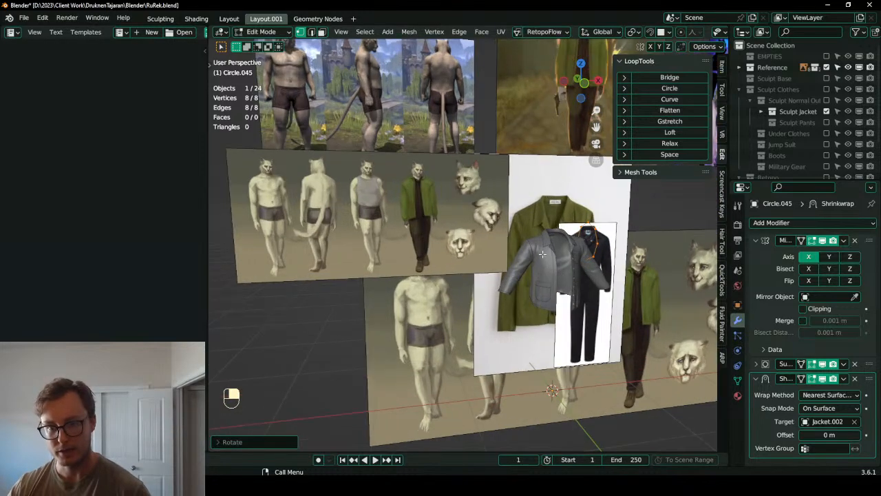
scroll(543, 261, up, 2)
click(827, 67)
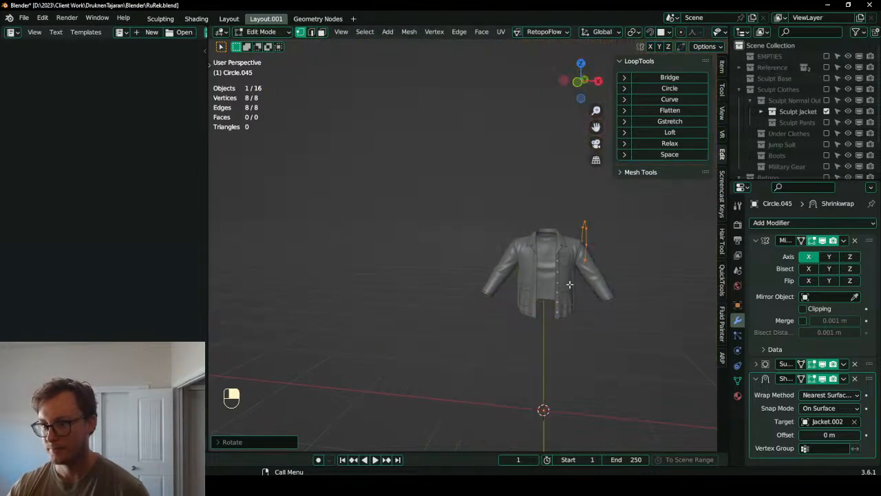
- Move the circle onto the jacket's +X shoulder in the front orthographic view
shift+middle_drag(548, 296, 494, 296)
key(KP_1)
key(KP_1)
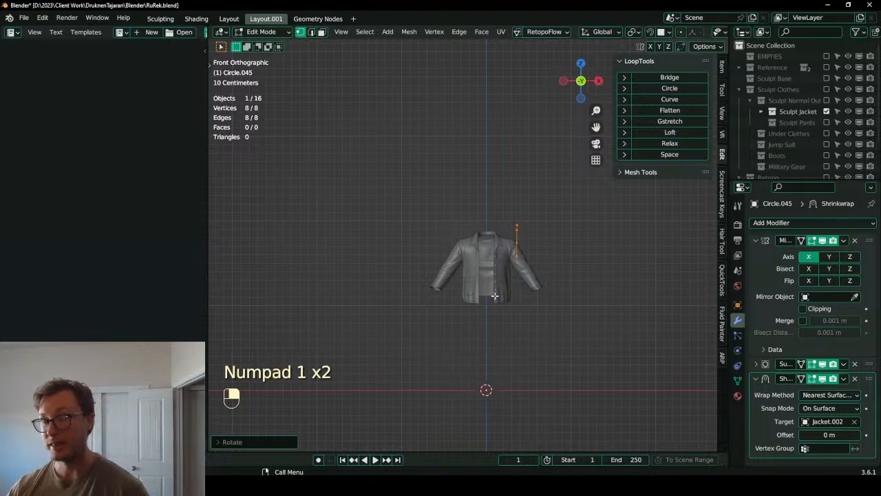
scroll(491, 297, up, 7)
shift+middle_drag(561, 259, 475, 266)
key(g)
click(539, 277)
- Rotate, scale and move the circle in front view to line up with the sleeve's armhole seam
shift+middle_drag(557, 287, 499, 295)
scroll(569, 213, up, 3)
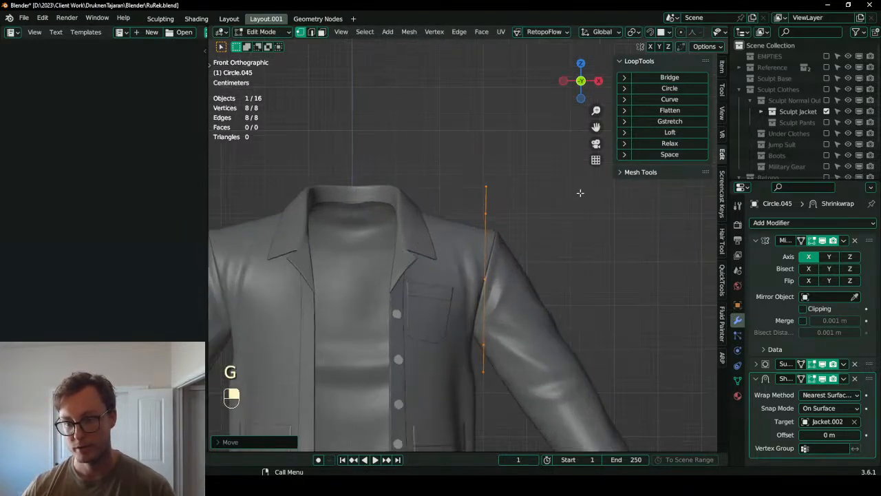
key(r)
click(592, 238)
shift+middle_drag(577, 253, 544, 175)
key(r)
click(549, 154)
key(s)
click(529, 200)
key(g)
key(r)
key(g)
click(547, 217)
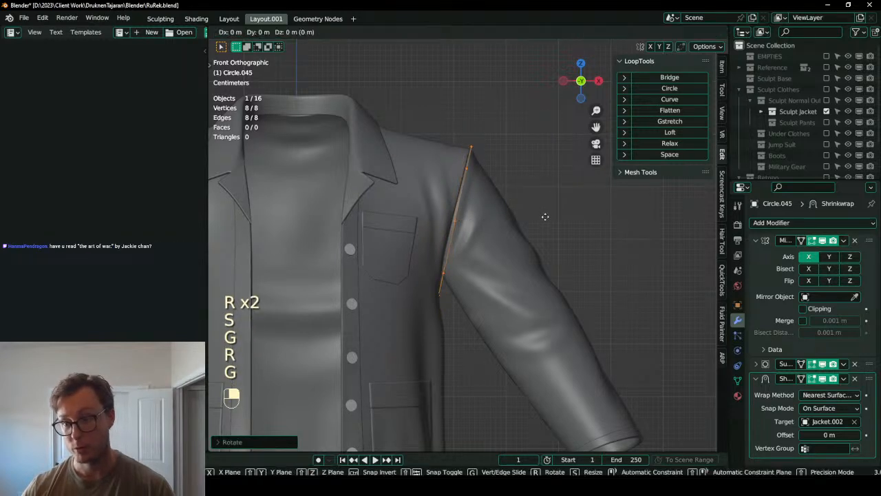
- Shift the circle along Y in top view and scale it to fit the sleeve's armhole
key(KP_7)
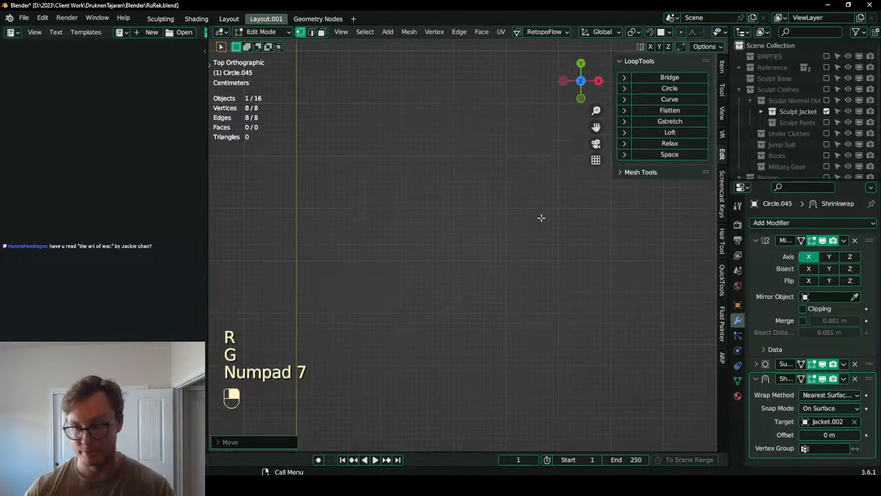
key(KP_Decimal)
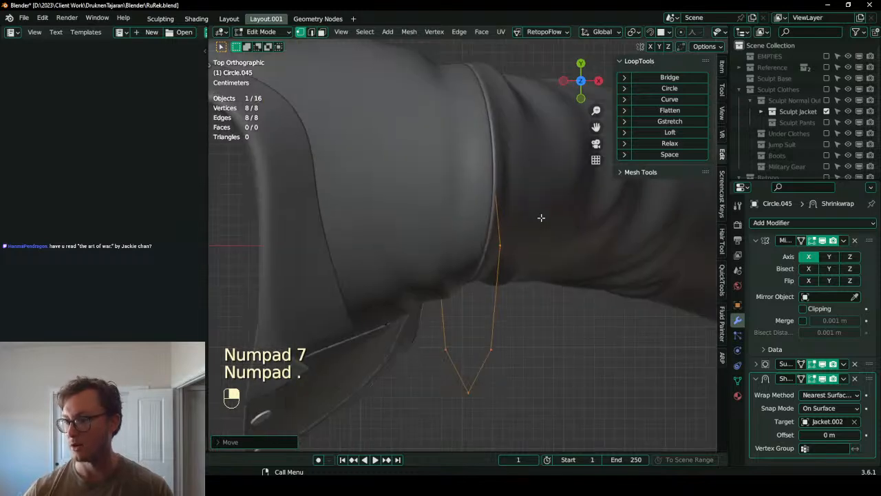
scroll(491, 237, down, 2)
shift+middle_drag(436, 142, 478, 206)
key(g)
key(y)
click(438, 145)
key(s)
click(473, 173)
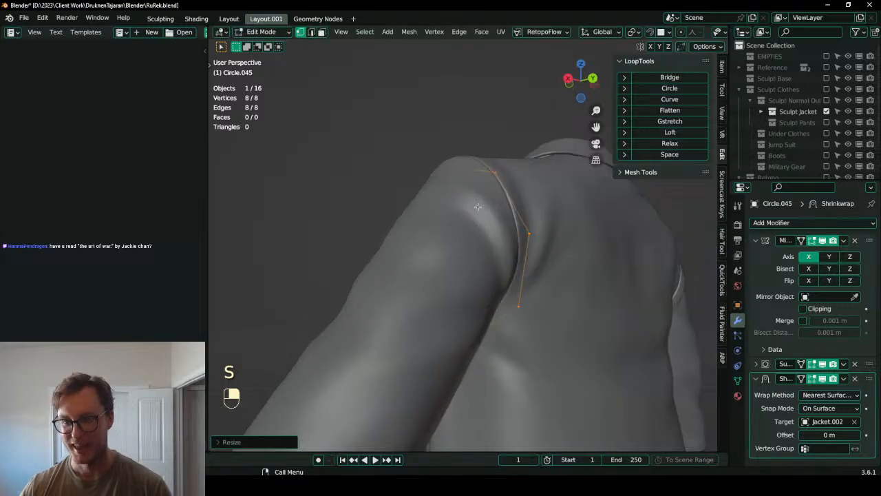
- Scale the armhole circle along Z and shift it vertically so it fits the sleeve seam in front view
key(s)
key(z)
click(471, 154)
key(g)
key(z)
click(469, 146)
middle_drag(469, 148, 474, 209)
key(KP_1)
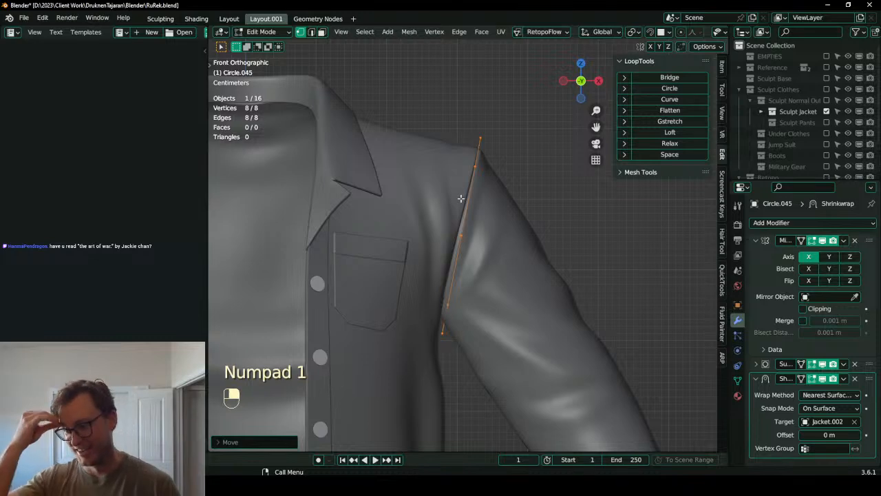
key(Tab)
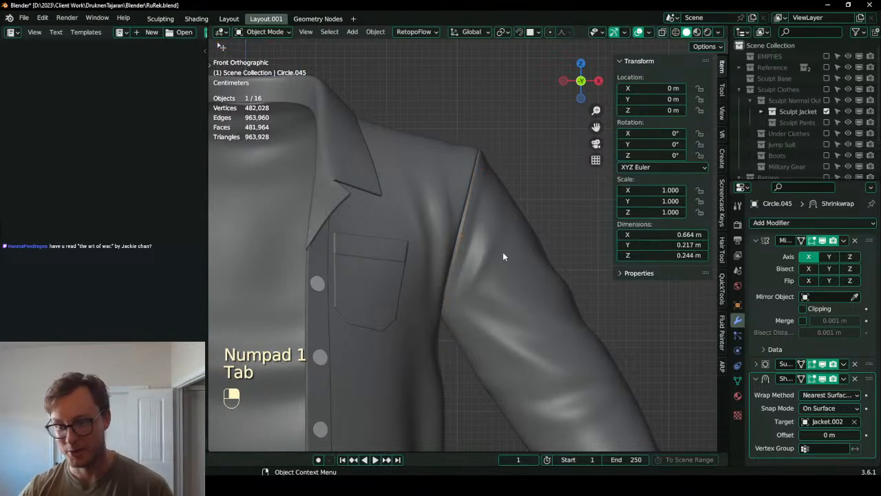
key(Tab)
- Extrude the armhole loop down to the elbow in front view, rotating, moving and scaling it to the sleeve's width
shift+middle_drag(506, 253, 460, 166)
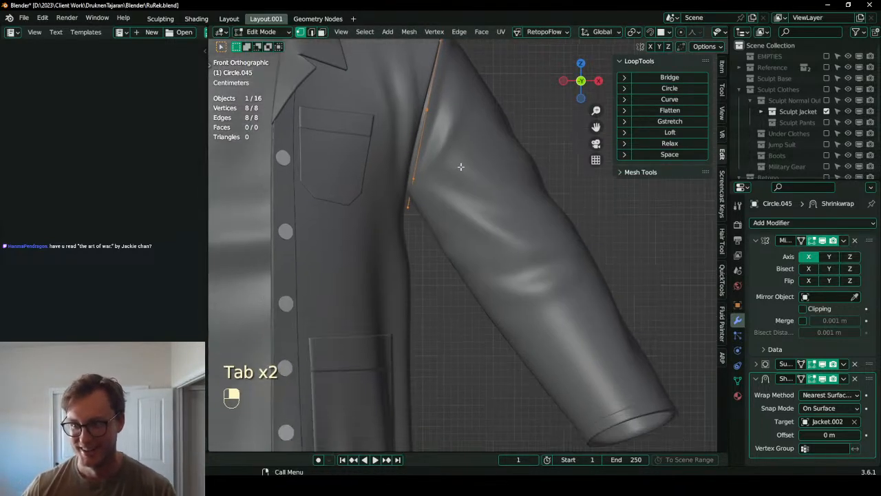
scroll(460, 167, down, 5)
key(e)
key(r)
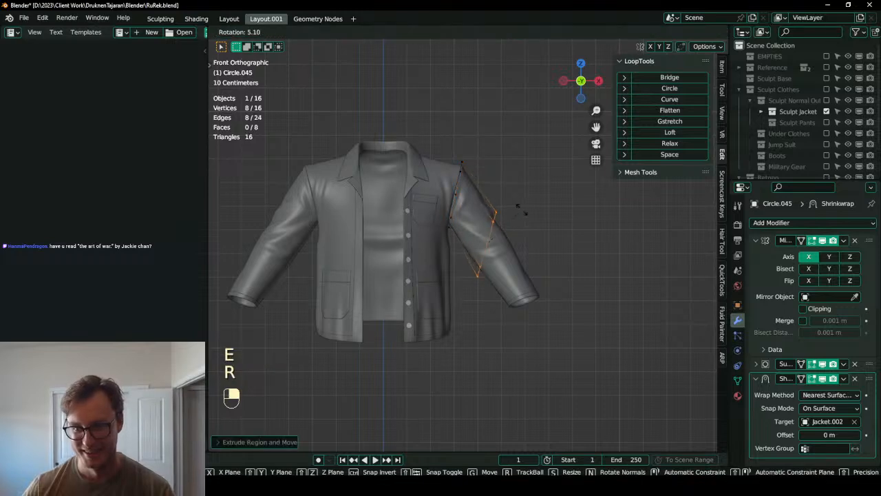
key(g)
key(s)
click(518, 249)
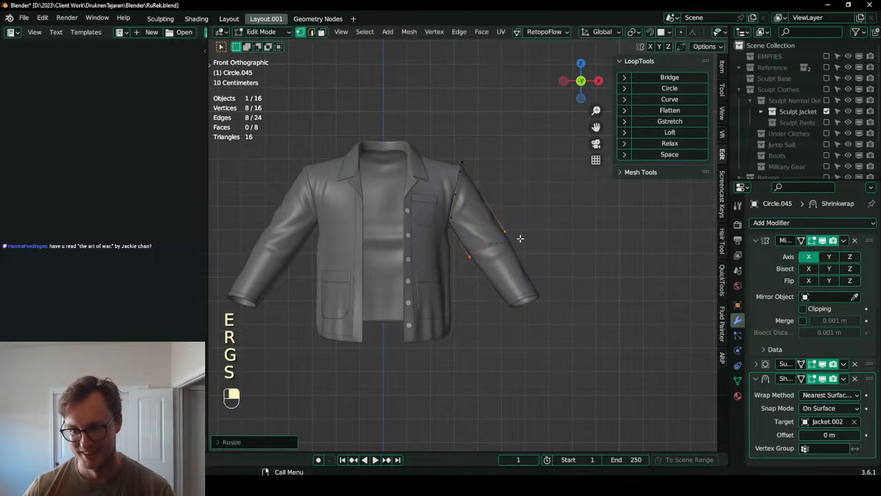
- Fit the elbow loop around the sleeve by scaling and moving it, rotating it about X and shifting it along Y
middle_drag(518, 249, 410, 266)
scroll(409, 266, up, 5)
key(s)
click(516, 250)
key(g)
click(510, 249)
key(r)
key(x)
click(517, 262)
key(g)
key(y)
click(526, 265)
- Extrude the elbow loop down to the cuff, then scale, move and rotate the new loop toward the sleeve opening
middle_drag(481, 286, 486, 306)
key(e)
key(s)
key(g)
click(516, 359)
middle_drag(516, 359, 555, 290)
key(r)
click(561, 281)
- Rotate and move the cuff loop in front view to line up with the sleeve's end
key(KP_1)
scroll(560, 285, up, 4)
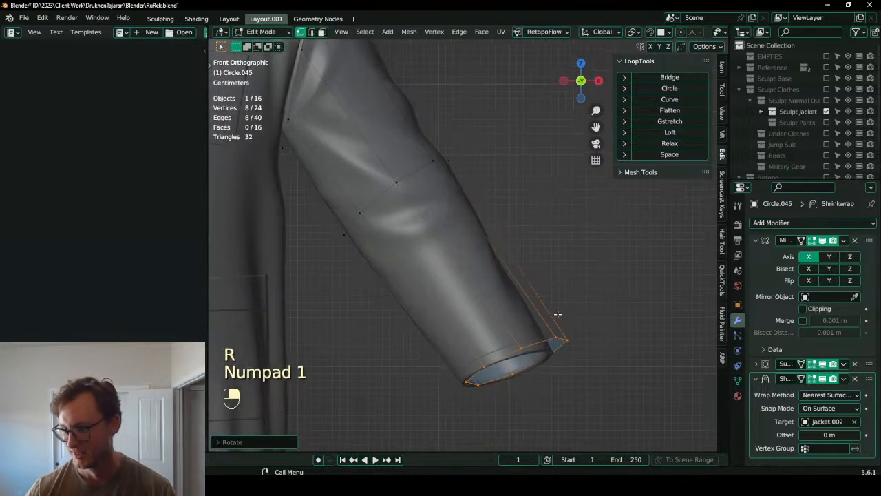
key(r)
key(g)
click(531, 323)
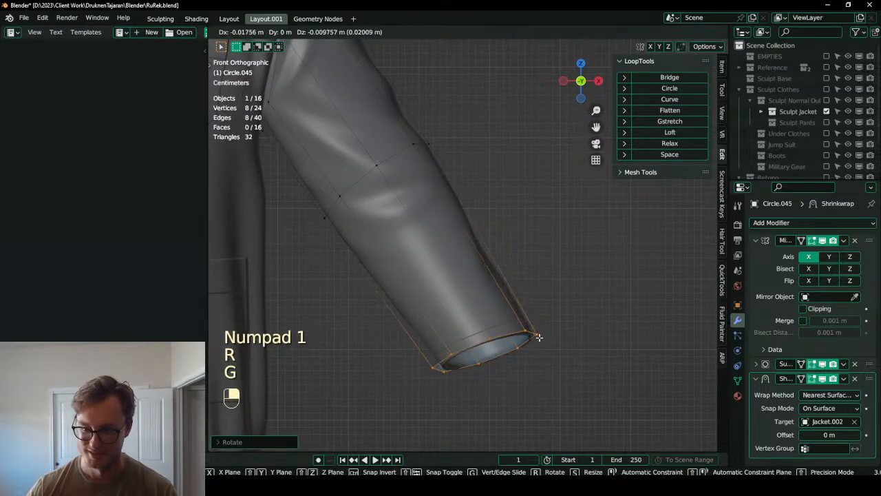
- Refine the cuff loop's fit by moving it, scaling it along Y and rotating it about Z
middle_drag(530, 324, 462, 289)
key(g)
click(467, 289)
key(s)
key(y)
click(473, 295)
key(r)
key(z)
click(610, 253)
middle_drag(408, 339, 486, 388)
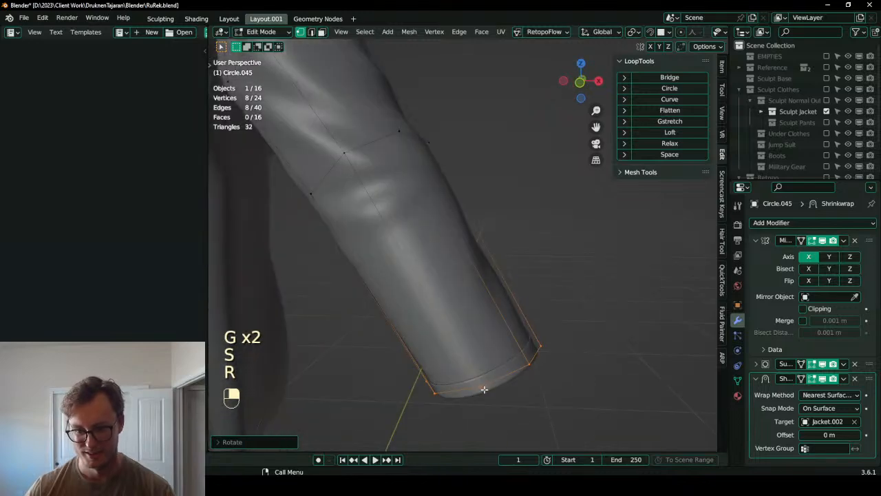
- Examine the sleeve mesh in object mode and in edit mode with the Retopology overlay off, then restore the overlay
scroll(476, 352, down, 4)
key(Tab)
middle_drag(466, 309, 478, 297)
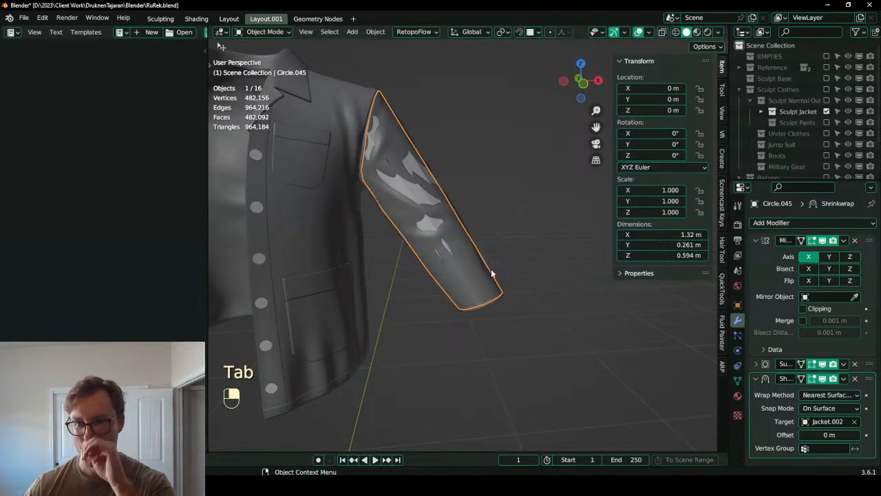
shift+middle_drag(420, 154, 443, 191)
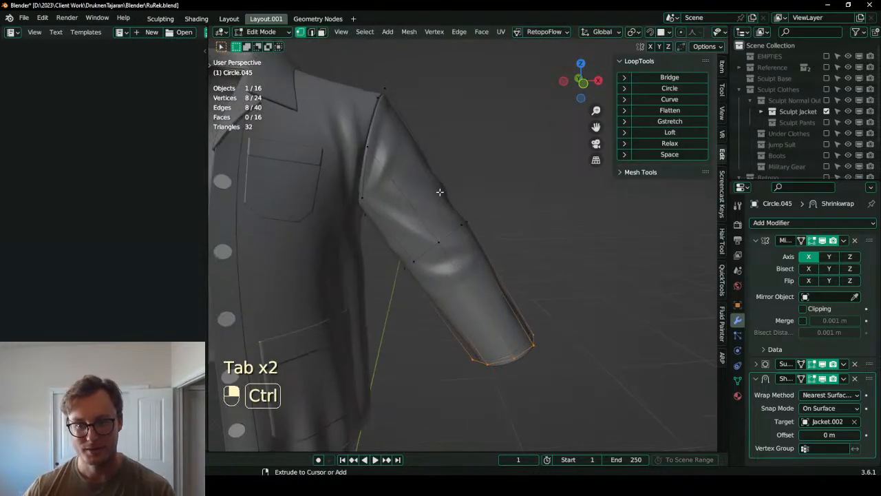
key(q)
click(485, 464)
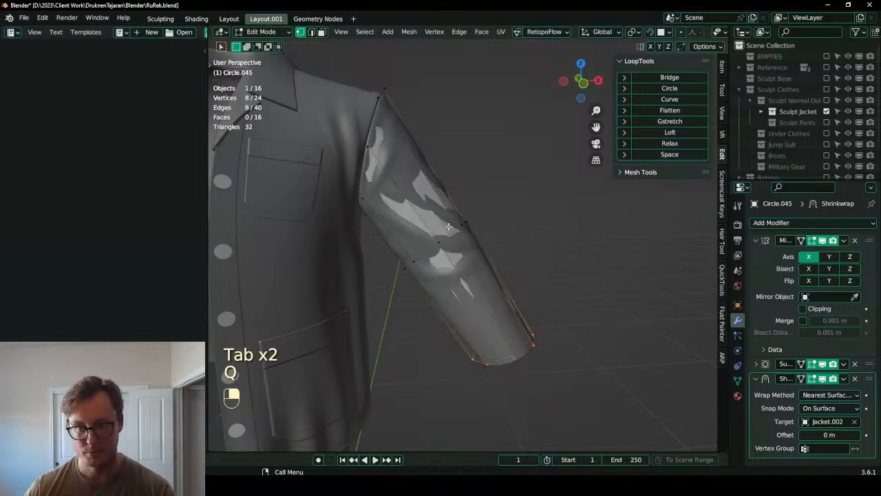
key(q)
key(q)
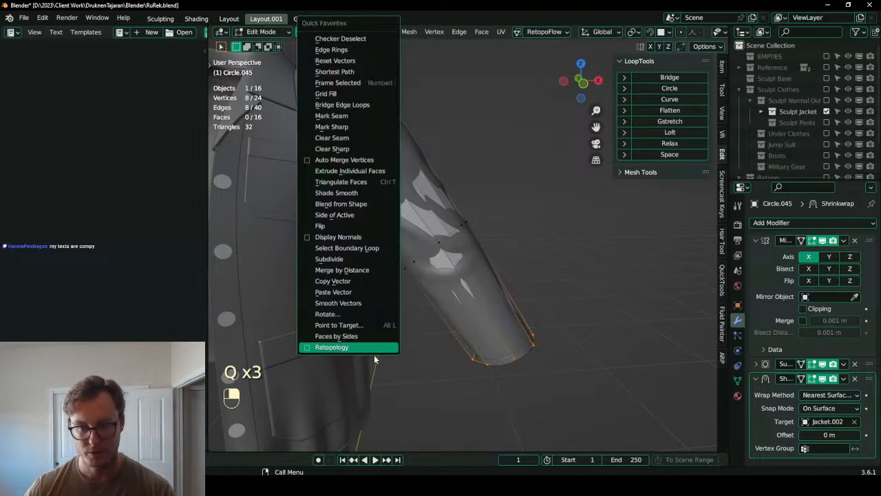
click(379, 344)
- Recalculate the normals of the whole sleeve mesh and add three loop cuts to both the upper and lower sleeve sections
key(a)
key(shift+n)
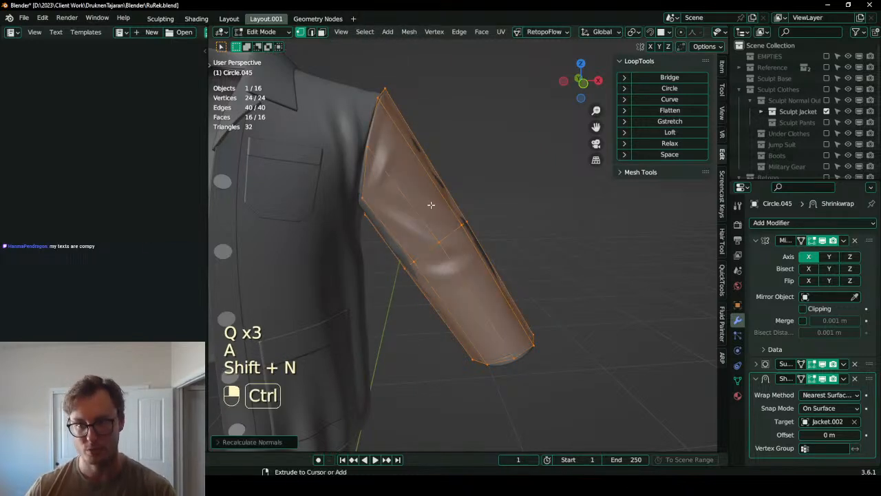
key(ctrl+r)
scroll(431, 194, up, 3)
click(430, 194)
right_click(501, 295)
key(ctrl+r)
scroll(502, 296, up, 1)
click(506, 299)
right_click(506, 298)
scroll(507, 298, down, 4)
middle_drag(509, 274, 527, 297)
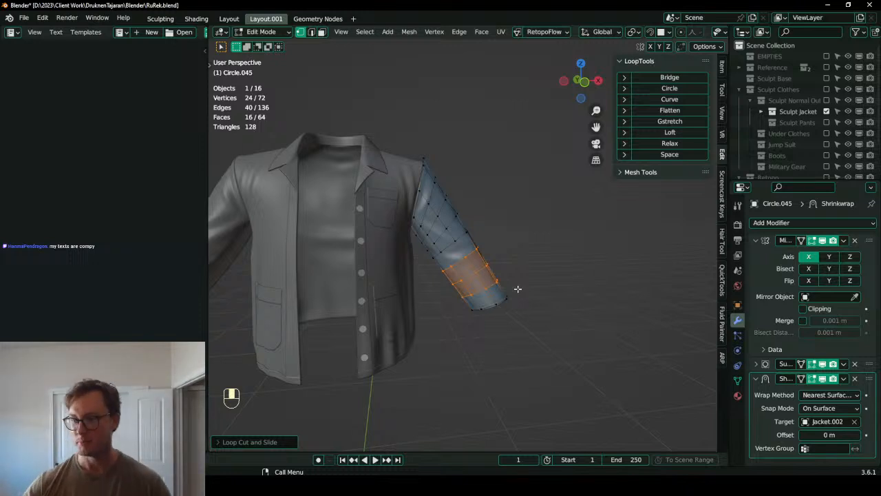
- Extrude the armhole edge loop and flatten it onto the jacket's centre line with X scale 0 around the 3D cursor
scroll(456, 223, up, 2)
shift+middle_drag(458, 164, 525, 226)
mouse_move(524, 226)
middle_down()
mouse_move(527, 248)
mouse_move(516, 238)
middle_up()
click(507, 259)
alt+shift+click(509, 261)
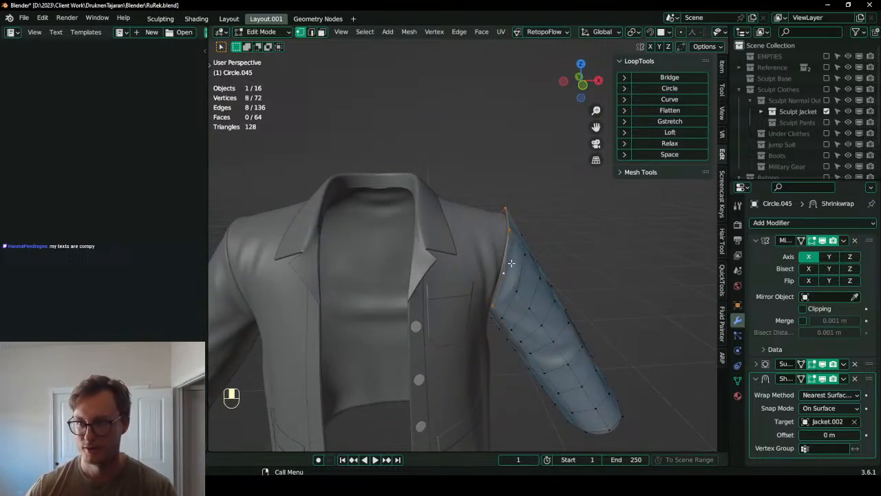
key(KP_1)
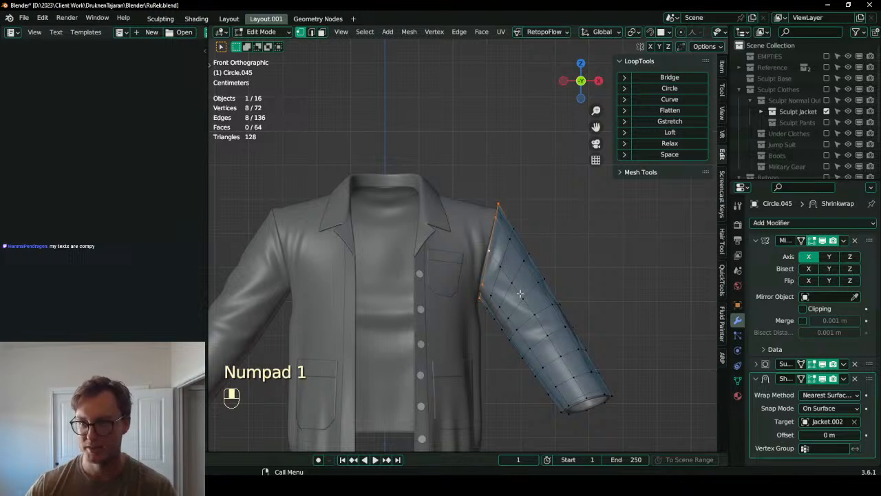
key(e)
key(period)
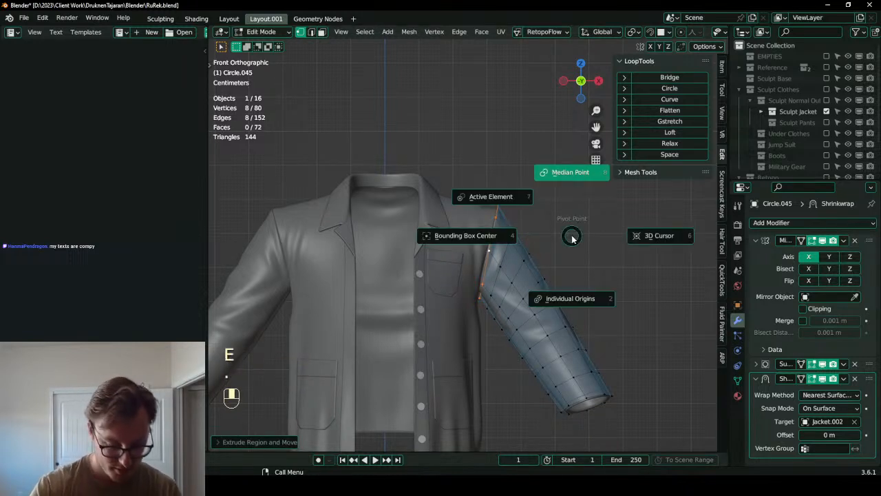
key(6)
key(s)
key(x)
key(0)
key(Return)
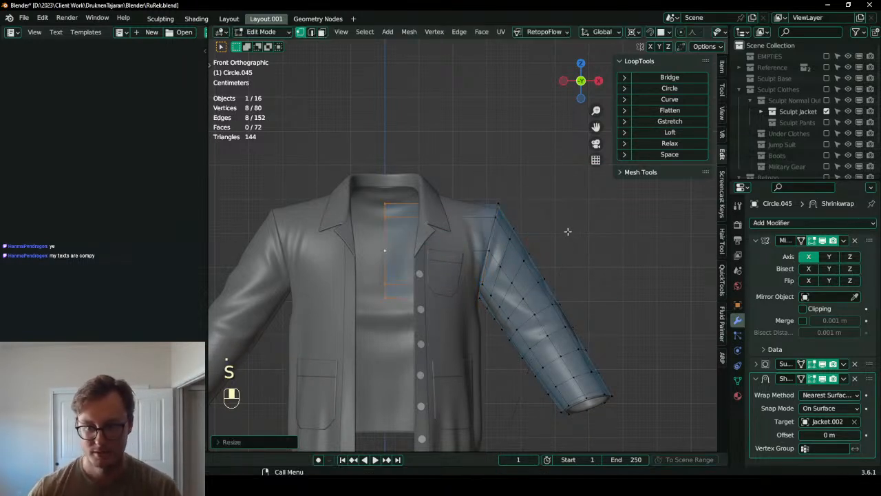
- Restore the Median Point pivot and move the flattened loop along X to the jacket's front opening
key(period)
key(8)
key(g)
key(x)
click(458, 244)
- In wireframe shading, box-select the torso strip's lower vertices and extrude them along Z down to the jacket's hem
key(z)
click(433, 287)
key(b)
drag(398, 267, 475, 317)
shift+middle_drag(469, 319, 445, 244)
key(e)
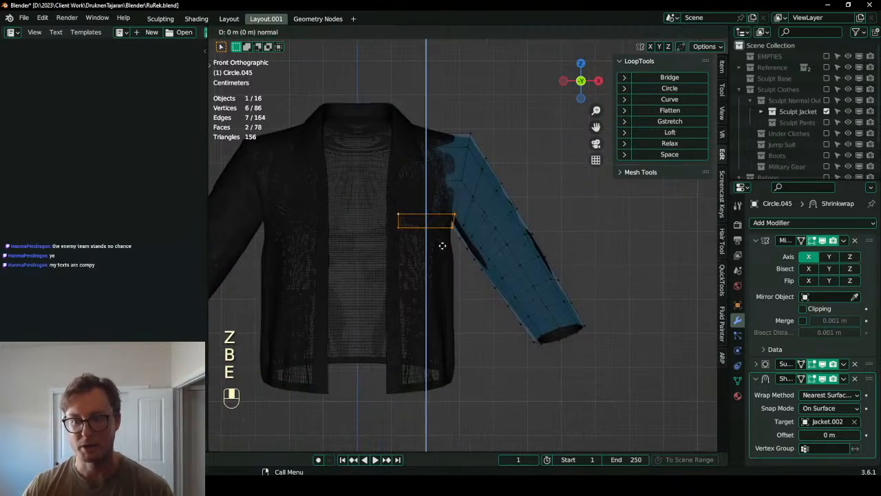
key(z)
click(443, 399)
- Flatten the extruded hem vertices with Z scale 0 and delete the faces closing off the bottom
key(s)
key(z)
key(0)
click(444, 399)
key(x)
key(f)
- Isolate the retopology mesh in local view and delete the two unneeded vertices between the front and back panels
middle_drag(333, 307, 339, 314)
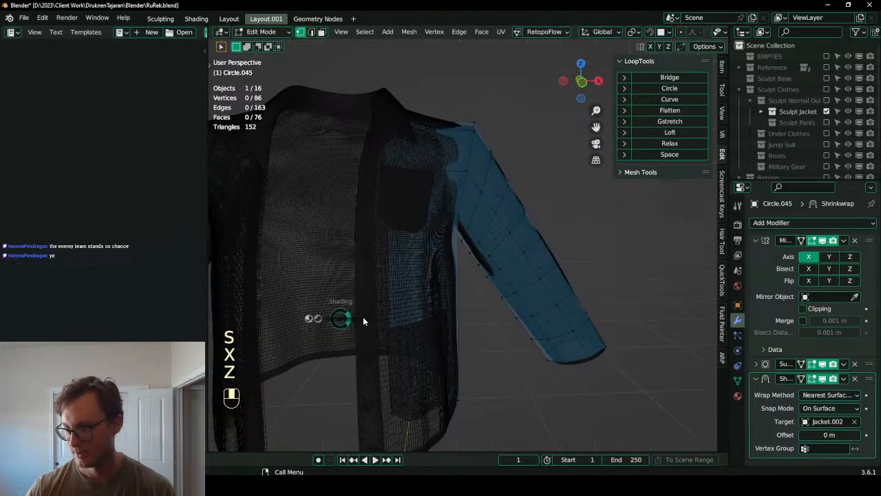
key(z)
scroll(394, 307, down, 3)
mouse_move(393, 307)
middle_down()
mouse_move(462, 303)
mouse_move(443, 313)
mouse_move(451, 316)
mouse_move(467, 303)
mouse_move(436, 263)
mouse_move(466, 275)
mouse_move(473, 363)
mouse_move(562, 307)
mouse_move(541, 313)
middle_up()
scroll(442, 312, up, 3)
click(467, 303)
key(slash)
shift+click(464, 363)
key(x)
click(502, 354)
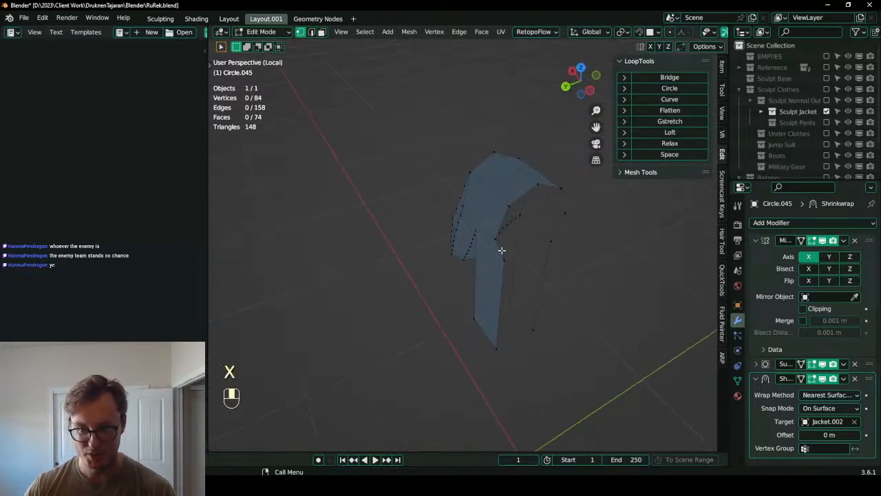
- Straighten the front panel's inner edge with Y scale 0, and flatten the back panel's inner edge the same way
ctrl+click(495, 349)
key(s)
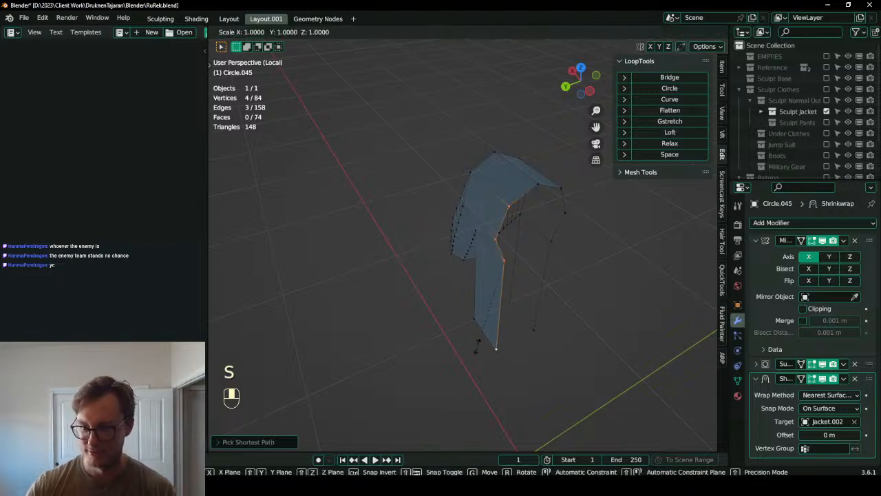
key(y)
key(0)
click(477, 347)
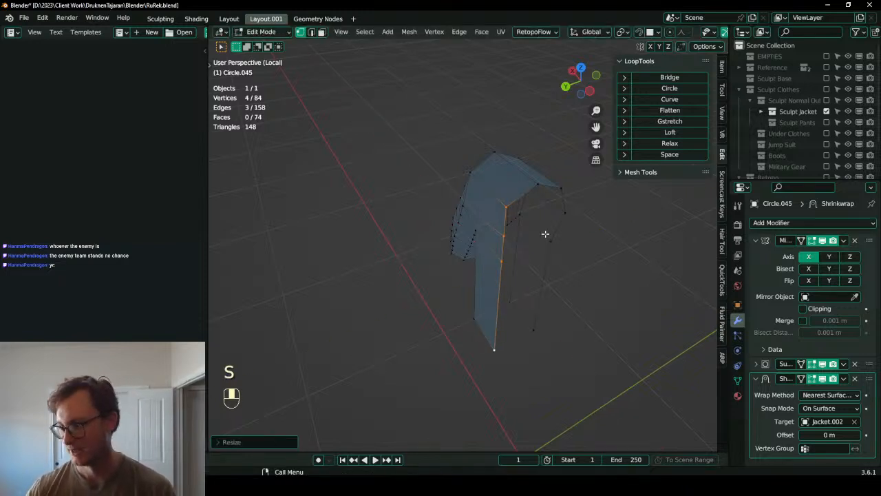
ctrl+right_click(535, 328)
key(s)
click(534, 327)
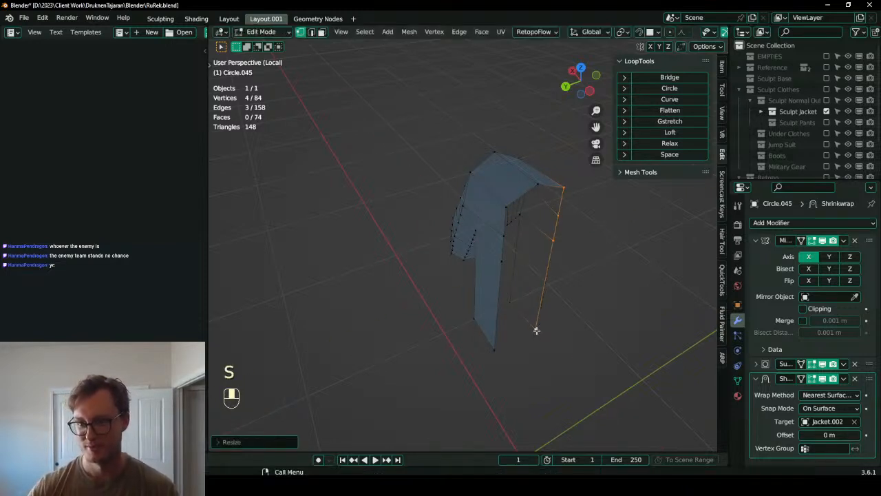
- Leave local view and move the front panel's inner edge to the jacket's button placket
key(slash)
mouse_move(527, 289)
middle_down()
mouse_move(419, 301)
mouse_move(492, 315)
middle_up()
click(491, 256)
middle_drag(491, 352, 457, 317)
ctrl+click(489, 351)
key(g)
click(530, 366)
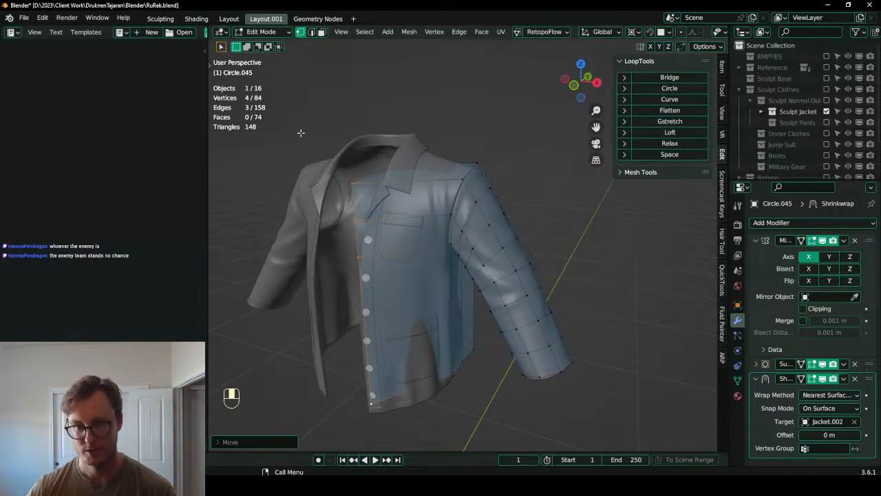
- Select every other edge loop around the sleeve, four in total, and dissolve their edges
click(311, 31)
click(465, 214)
alt+shift+click(480, 243)
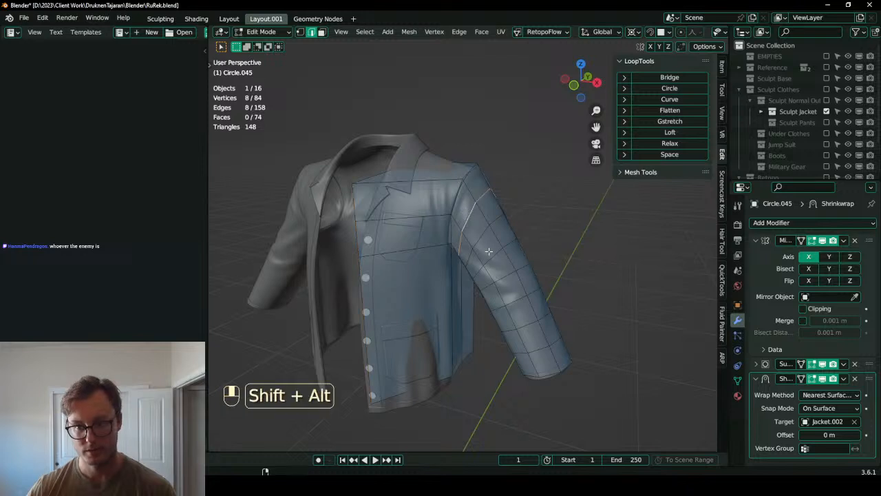
key(x)
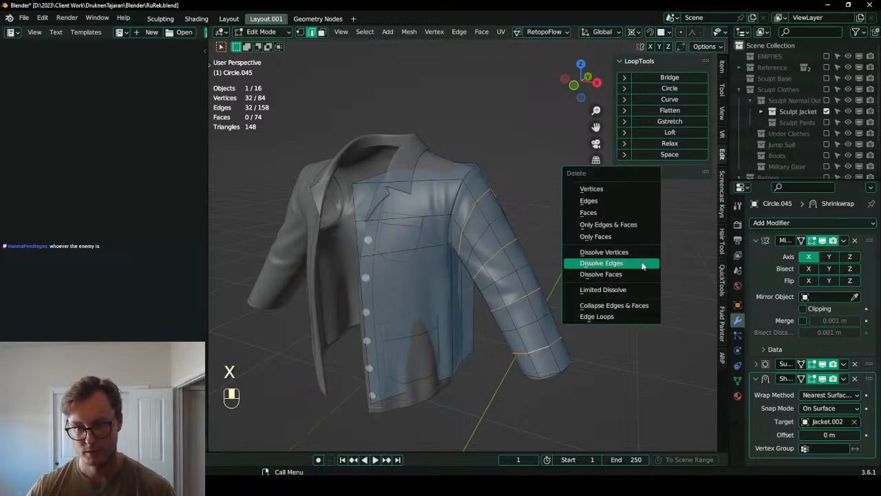
click(636, 264)
- Add a loop cut across the lower torso between the underarm and the hem, and check the shrinkwrapped result
middle_drag(467, 271, 510, 252)
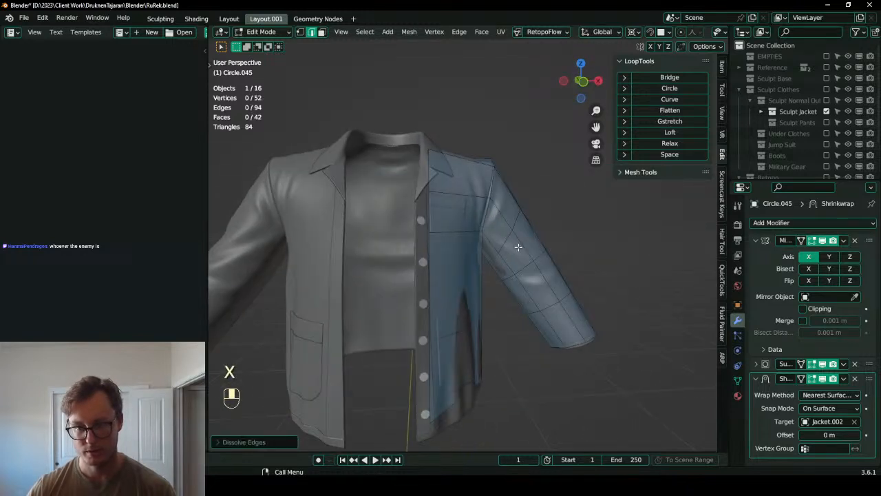
key(Tab)
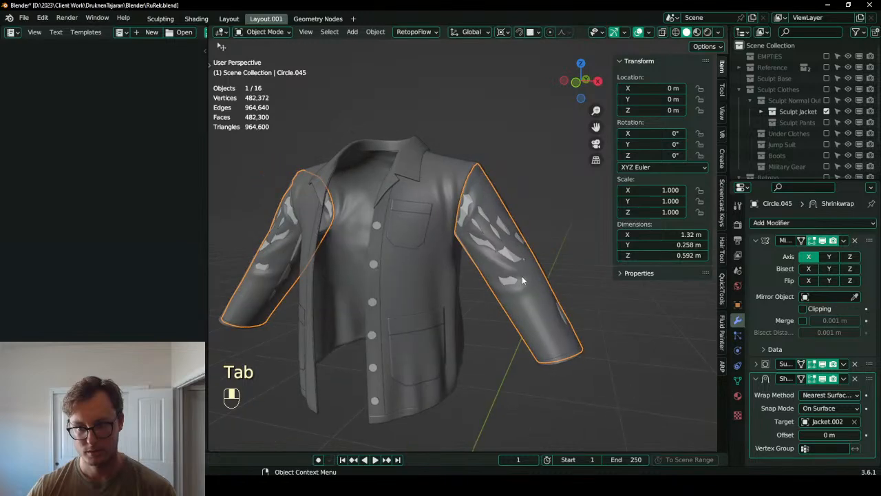
key(Tab)
scroll(522, 276, up, 5)
scroll(488, 274, down, 6)
middle_drag(485, 274, 456, 280)
key(ctrl+r)
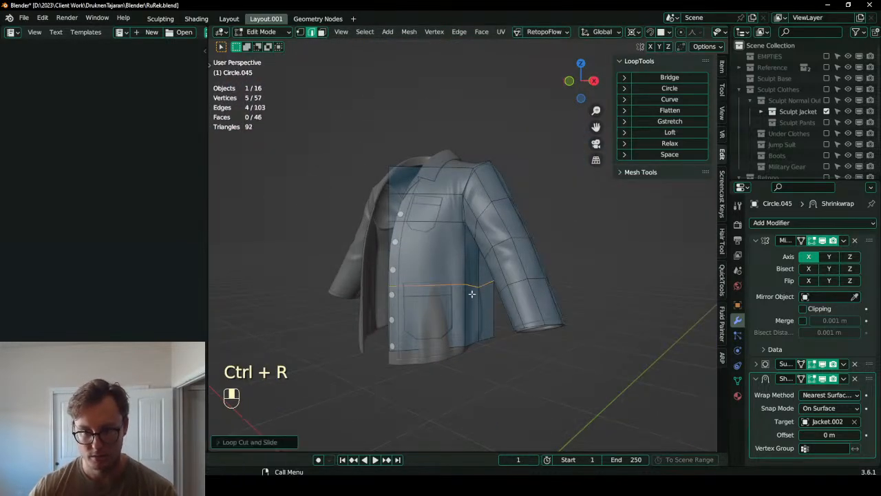
key(Tab)
middle_drag(510, 302, 645, 337)
key(Tab)
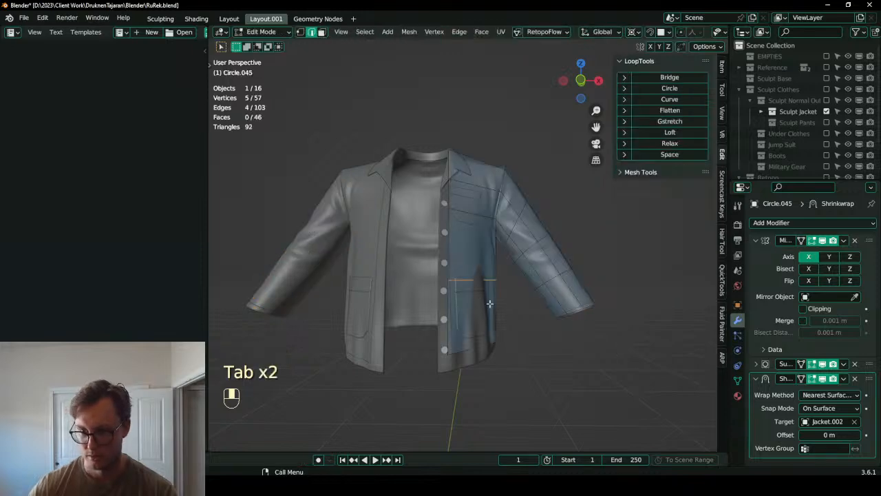
- Turn on the Shrinkwrap modifier's on-cage display, recalculate the whole mesh's normals and view it in object mode
click(802, 380)
middle_drag(577, 293, 504, 280)
key(a)
key(shift+n)
key(Tab)
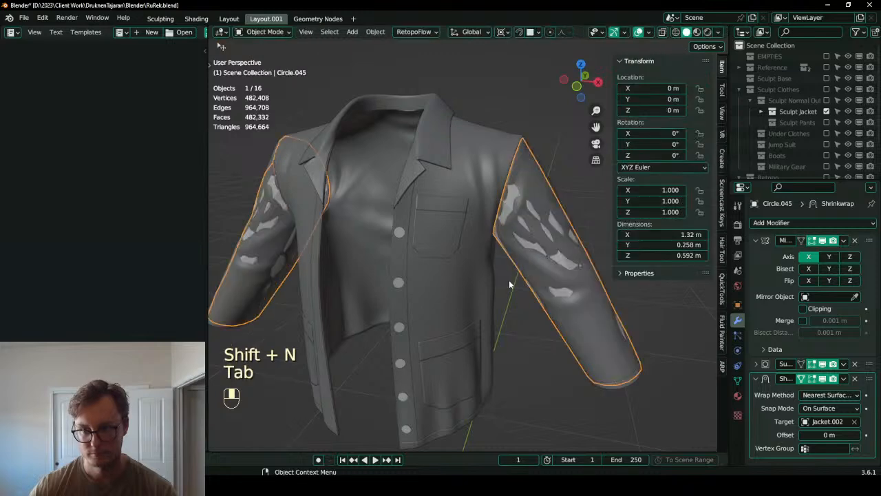
- Reopen the mesh for editing with everything selected and undo the last three actions
key(Tab)
key(a)
key(ctrl+z)
key(ctrl+z)
key(ctrl+z)
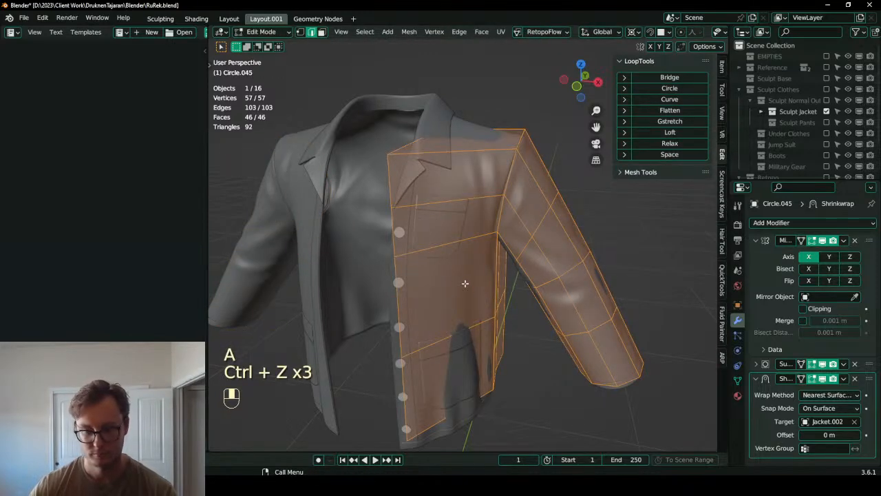
- Recalculate the whole mesh's normals and add a vertical loop cut through the torso section
key(shift+n)
click(402, 228)
key(ctrl+r)
click(465, 211)
click(474, 196)
middle_drag(474, 196, 452, 212)
key(Tab)
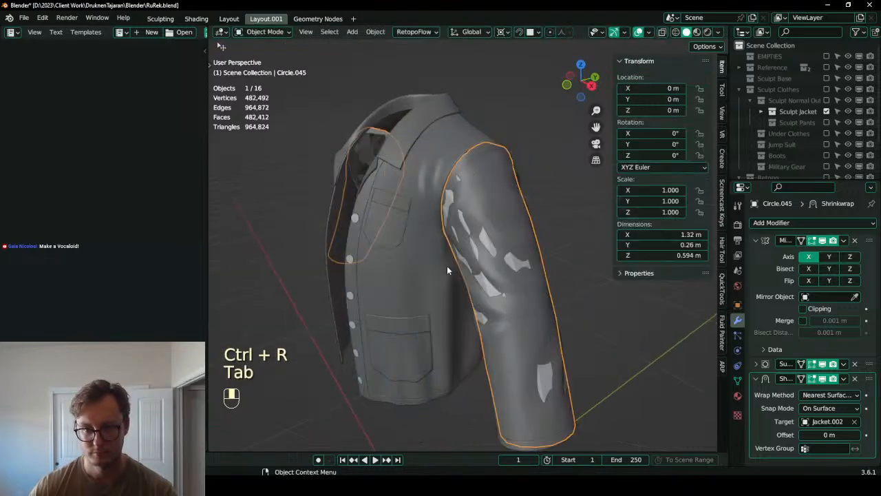
middle_drag(446, 263, 501, 241)
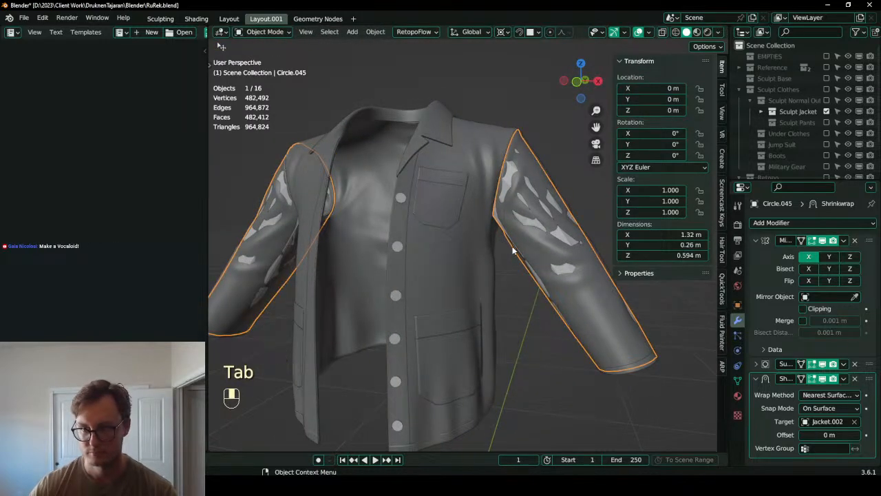
- Save the file, hide the low-poly retopology mesh and select the sculpted jacket body
key(g)
right_click(557, 249)
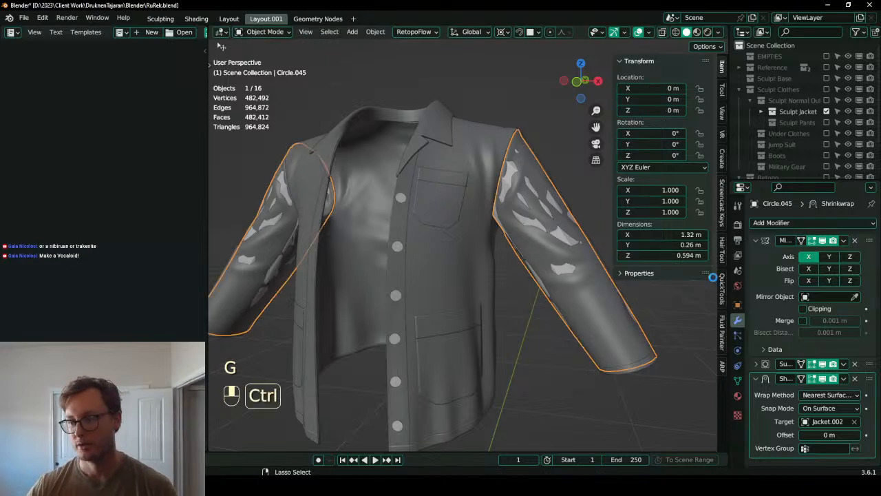
key(ctrl+s)
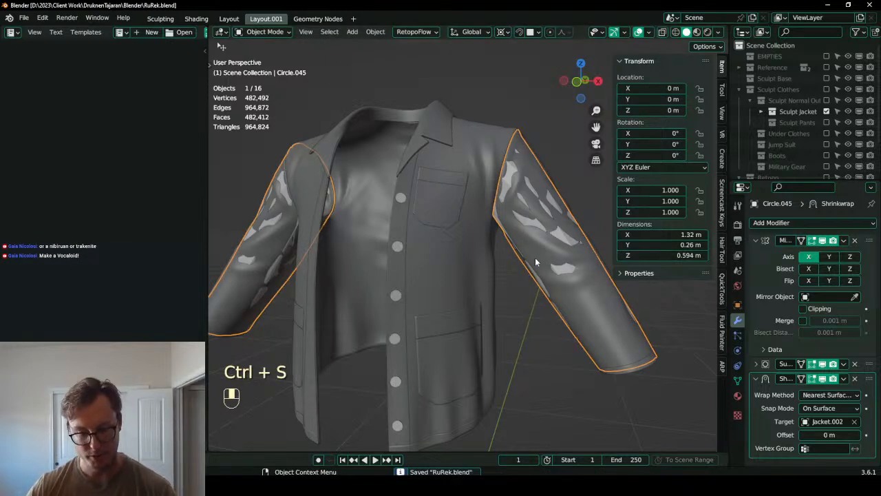
key(h)
click(506, 154)
scroll(513, 158, down, 2)
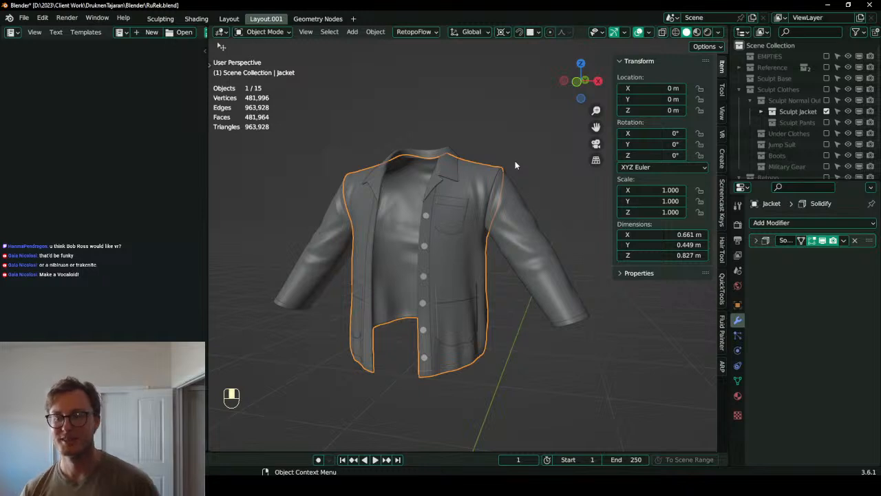
- Expand the Sculpt Jacket collection to list its objects and save the file
click(762, 111)
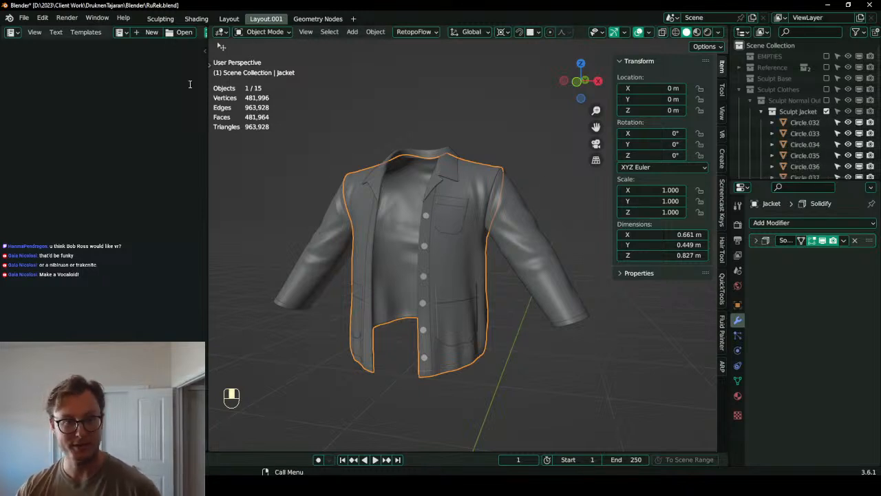
key(ctrl+s)
click(24, 18)
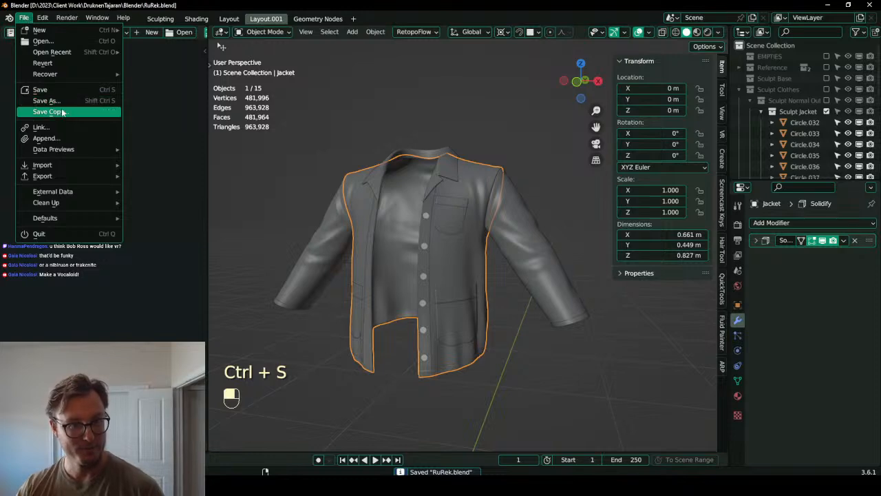
click(62, 112)
key(Escape)
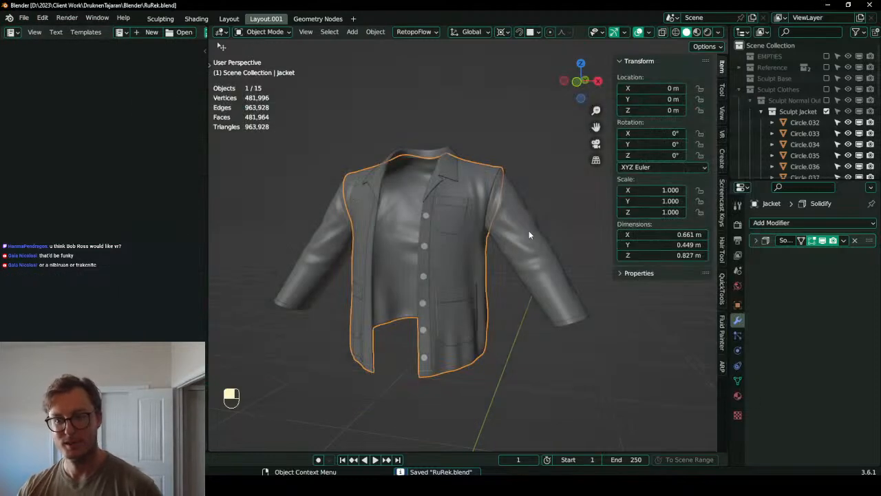
- Select all the sculpted jacket parts and convert them to meshes so their modifiers are applied
click(515, 226)
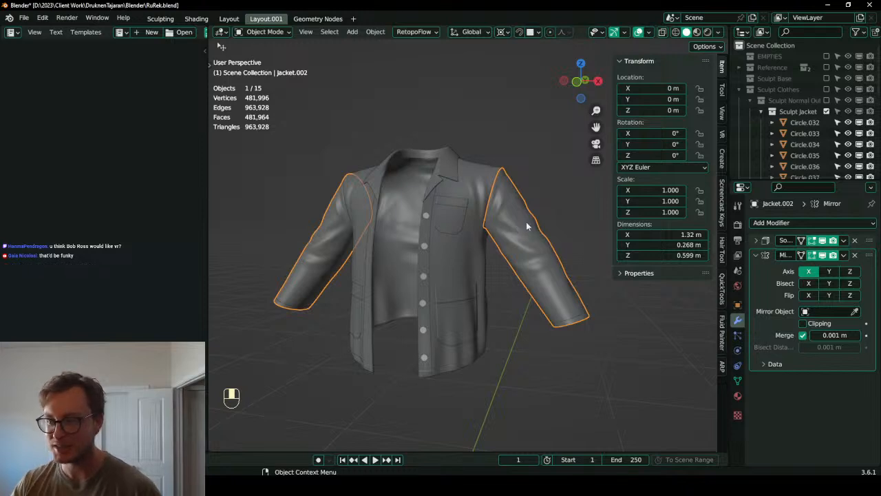
click(737, 381)
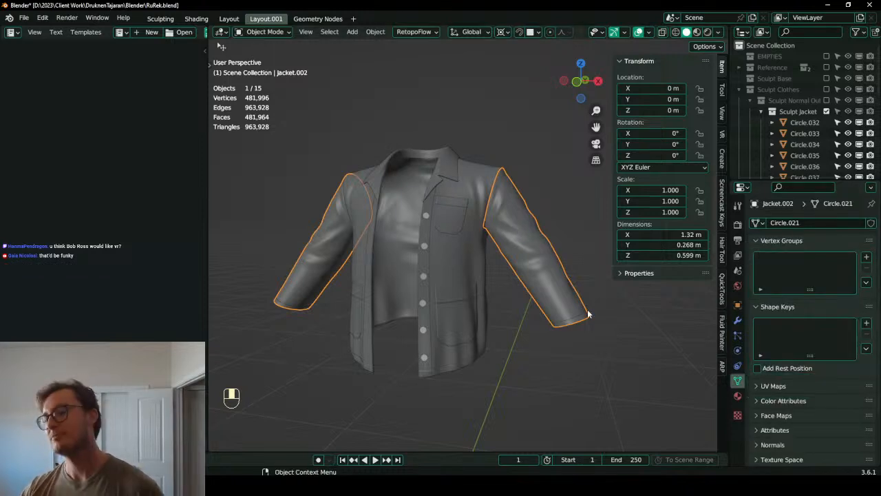
key(a)
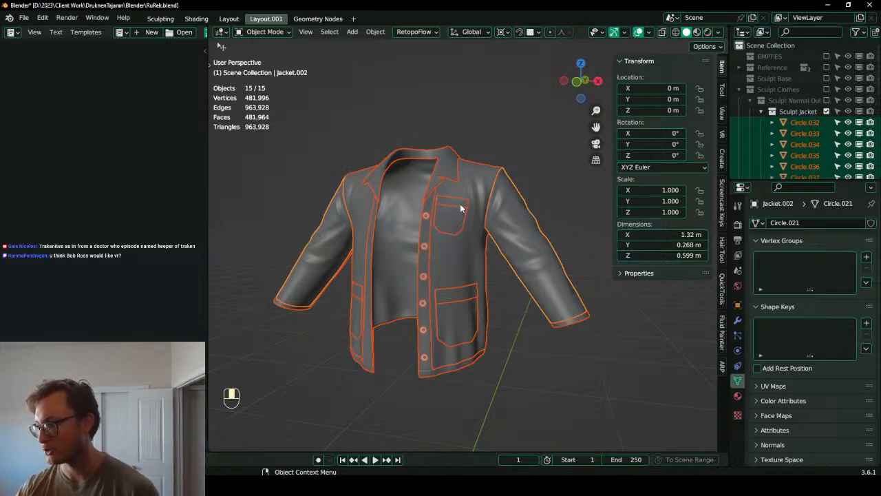
scroll(438, 207, down, 4)
middle_drag(437, 207, 486, 248)
scroll(486, 248, up, 3)
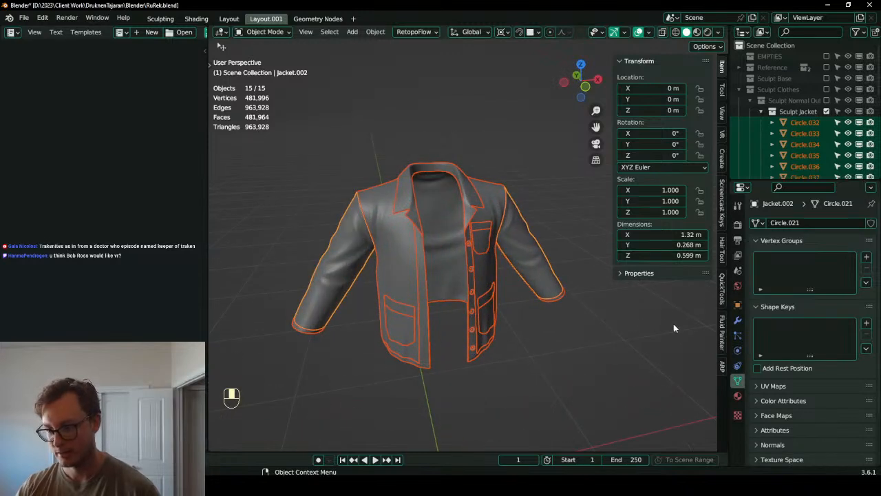
click(738, 321)
click(756, 255)
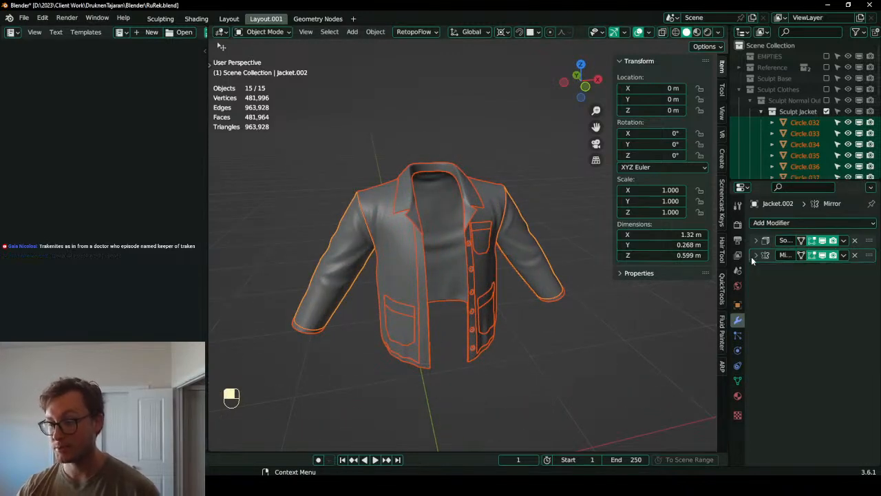
key(q)
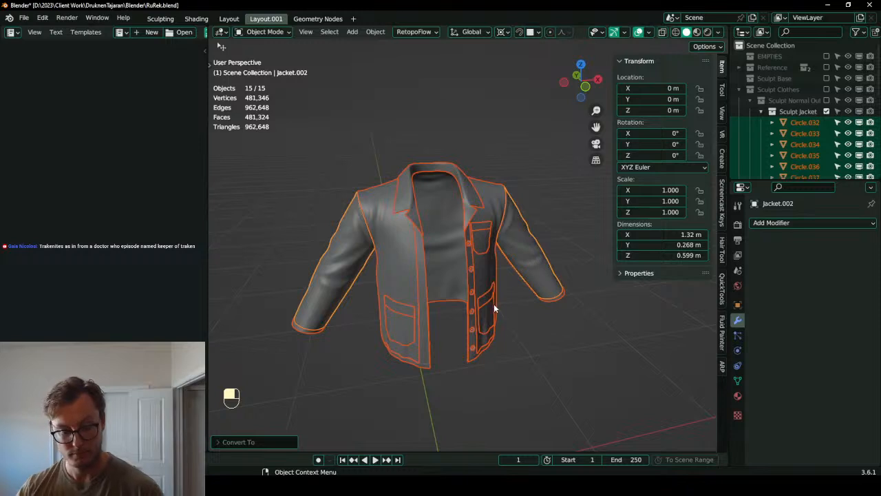
- Make the selected parts' object data single-user and join them all into Jacket.002
key(F3)
key(Return)
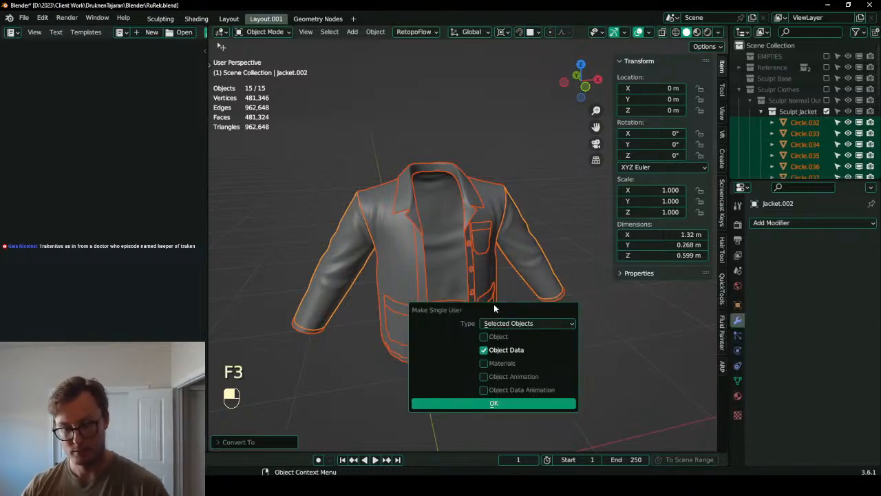
key(Return)
key(ctrl+j)
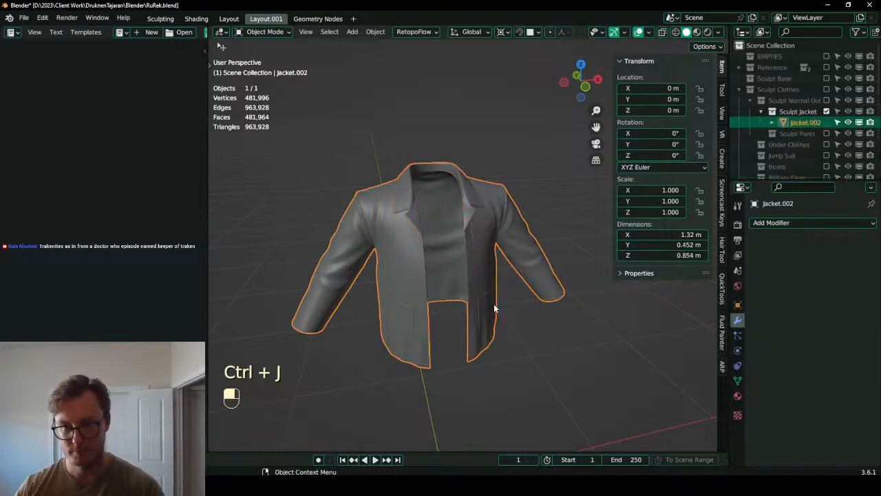
- Apply all transforms to the joined jacket and save the file
key(q)
key(ctrl+a)
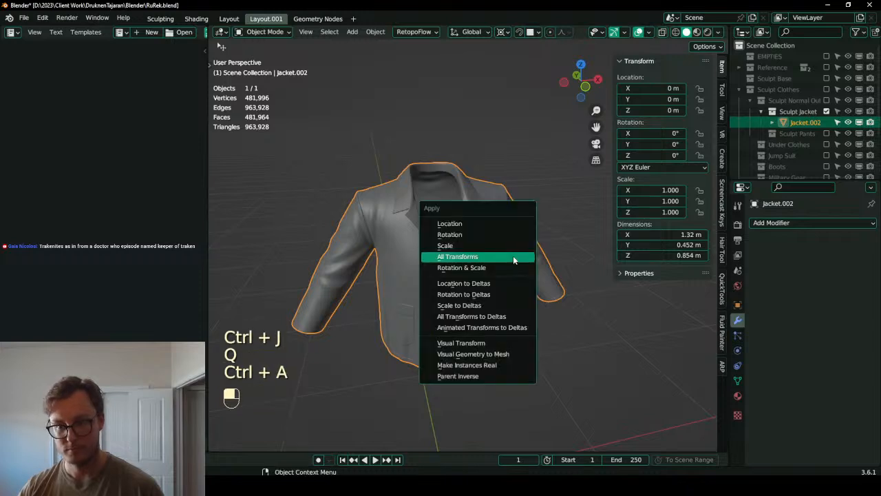
click(483, 256)
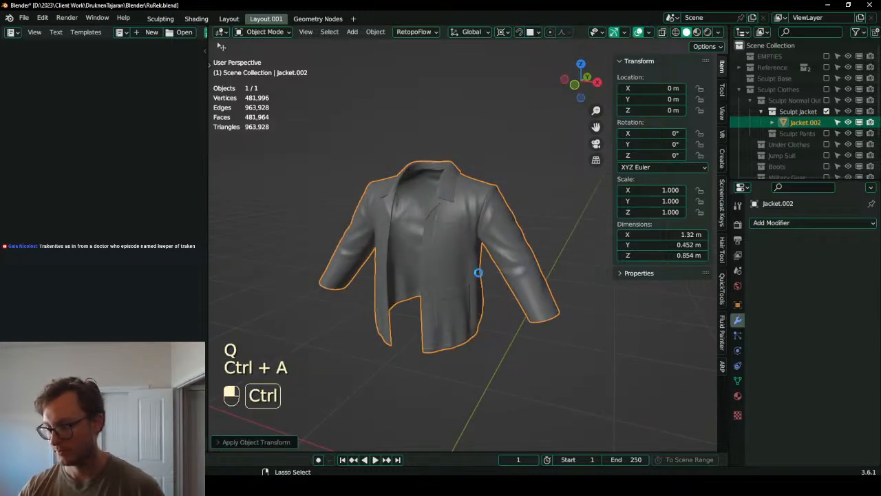
key(ctrl+s)
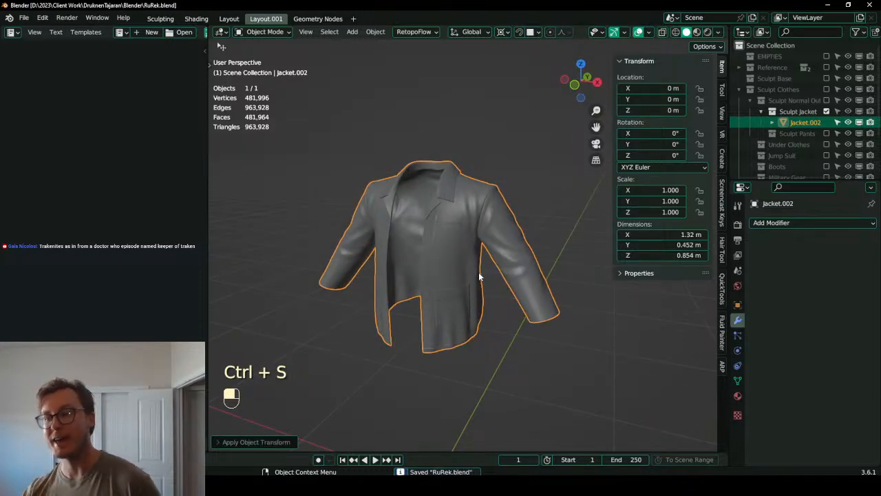
- Isolate the joined jacket in local view and select the retopology mesh Circle.045
key(slash)
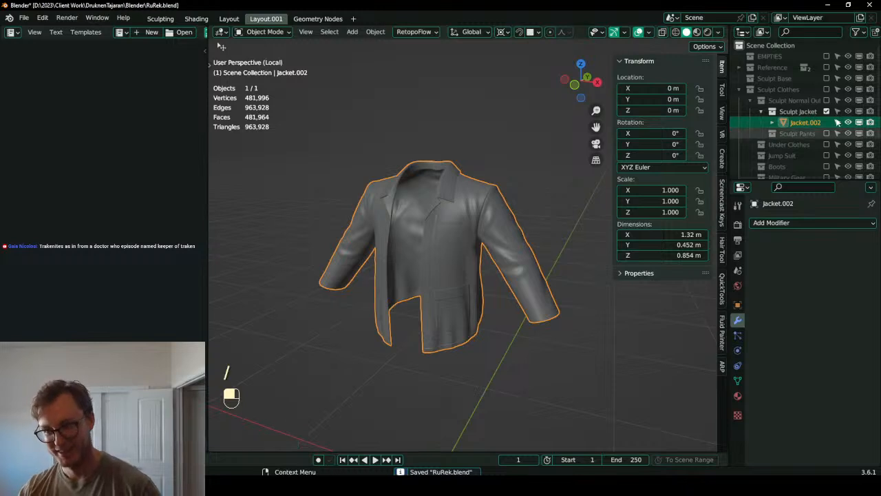
scroll(795, 153, down, 3)
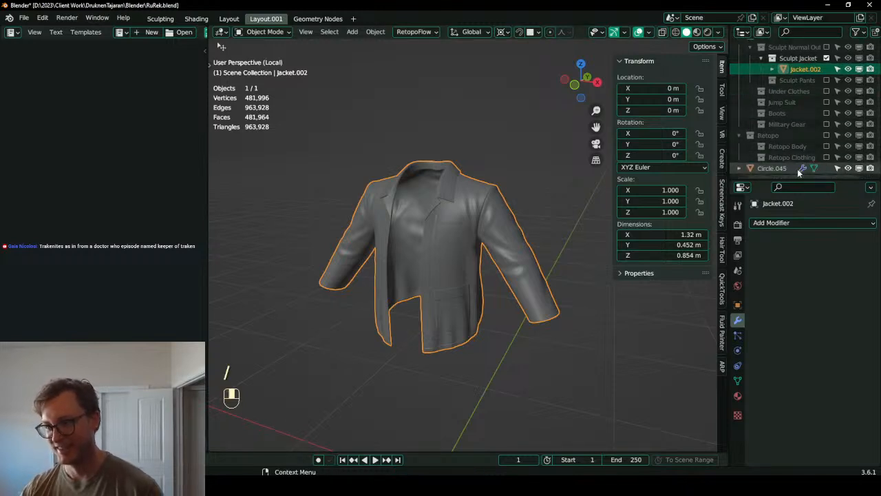
click(803, 172)
scroll(542, 257, up, 4)
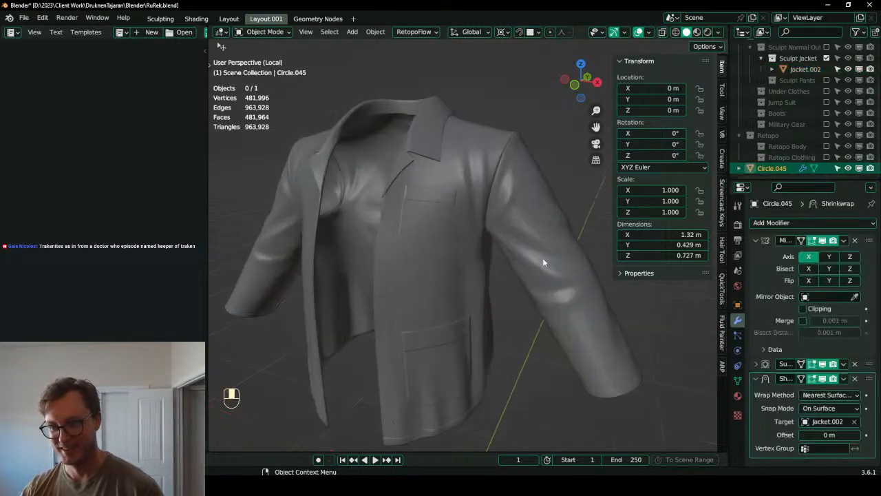
click(856, 422)
click(856, 422)
- Leave local view, bring the low-poly mesh back into view over the jacket, and save the file
click(475, 180)
scroll(476, 179, down, 1)
scroll(475, 180, down, 2)
middle_drag(475, 180, 515, 130)
scroll(497, 211, up, 6)
scroll(468, 223, down, 4)
key(Tab)
scroll(469, 220, down, 2)
key(Tab)
key(Tab)
key(Tab)
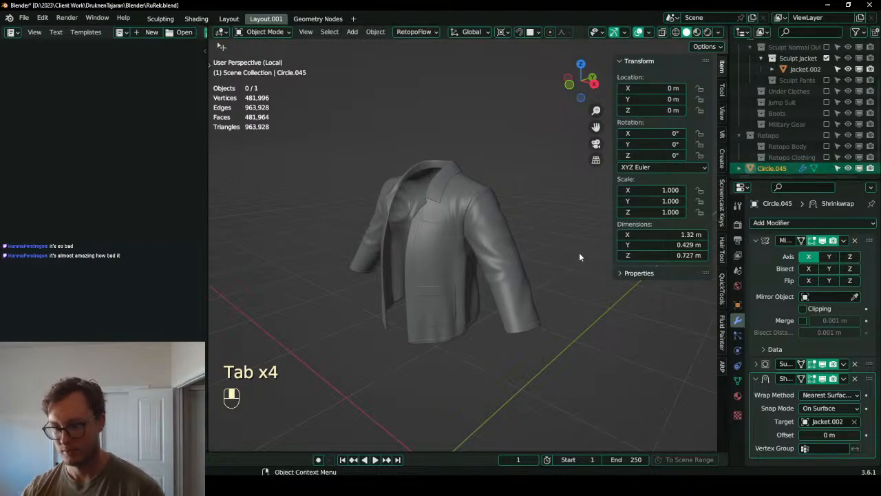
key(slash)
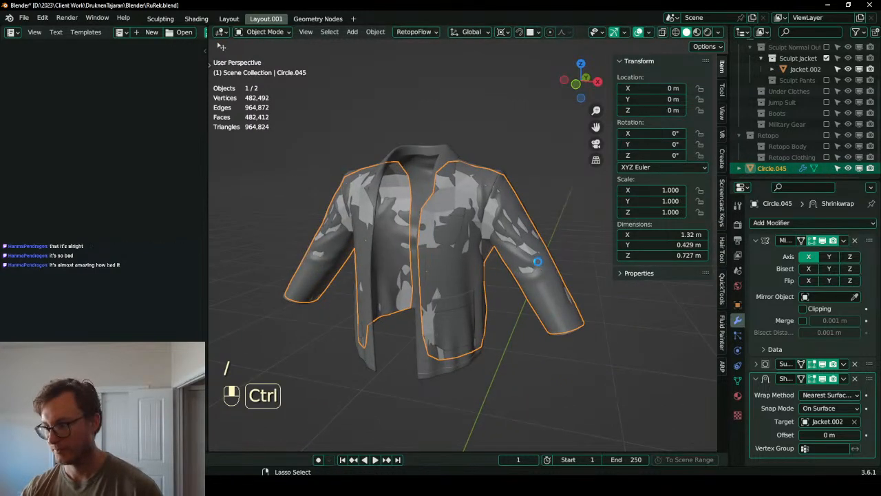
key(ctrl+s)
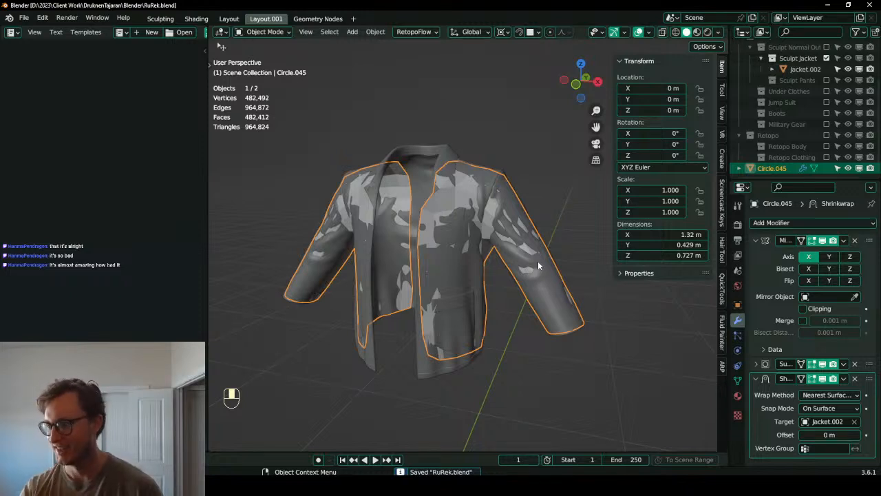
- Open the low-poly mesh for editing in front view and move the torso's inner border loop towards the sleeve
key(KP_1)
key(Tab)
scroll(530, 260, up, 3)
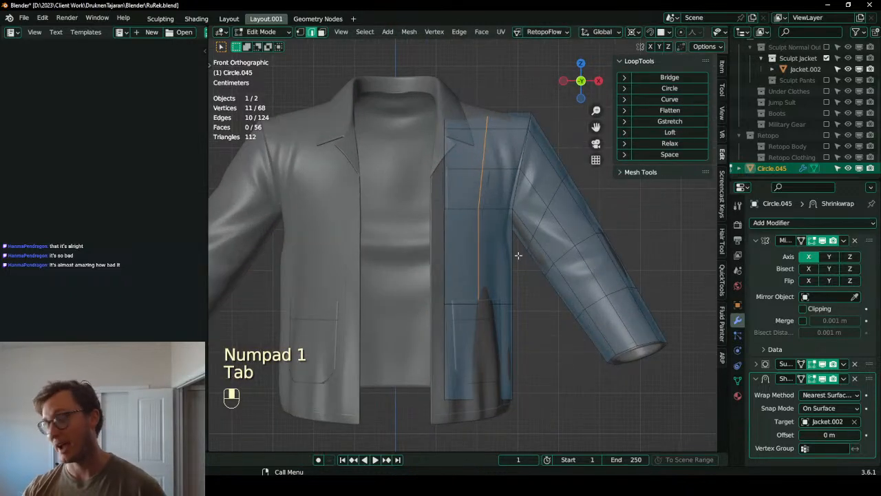
click(447, 166)
alt+shift+click(441, 180)
alt+shift+click(442, 182)
alt+shift+click(444, 183)
key(g)
click(474, 191)
- Add the middle vertical torso loop to the selection, move both loops towards the sleeve and stretch them vertically
alt+shift+click(482, 197)
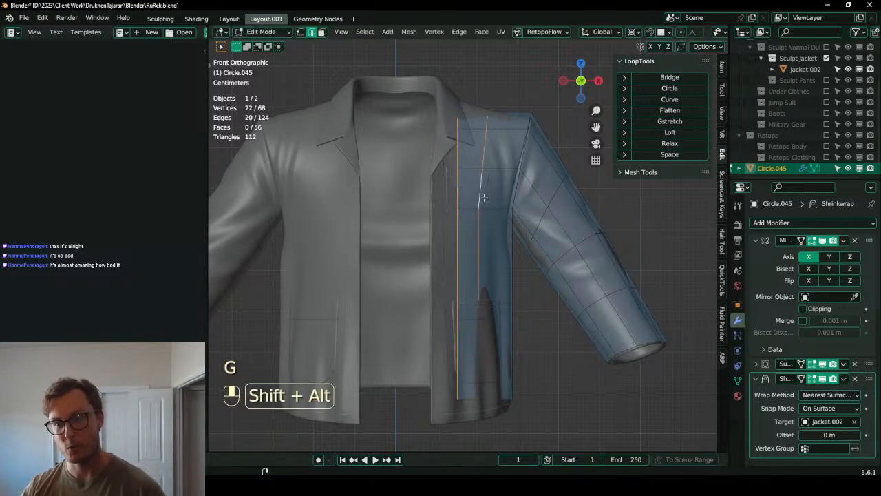
key(g)
click(489, 194)
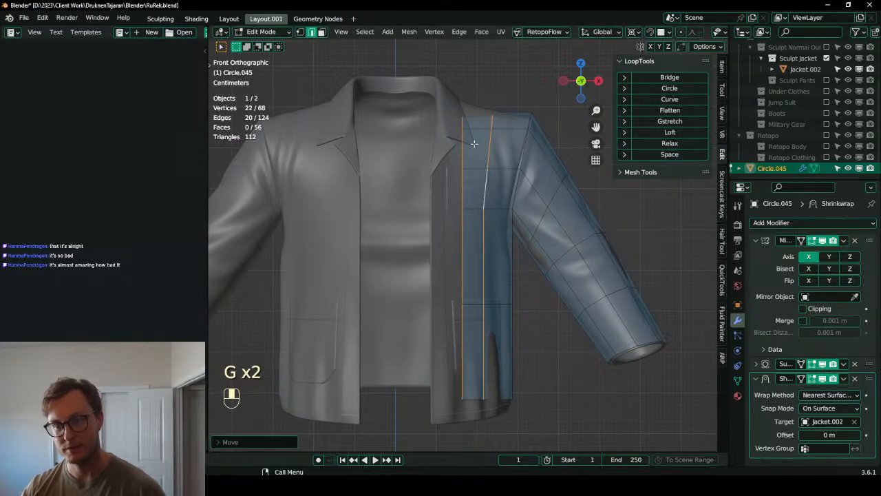
key(s)
middle_click(489, 98)
click(489, 86)
- Move and scale the torso's inner border loop along single axes and undo the last change
click(488, 104)
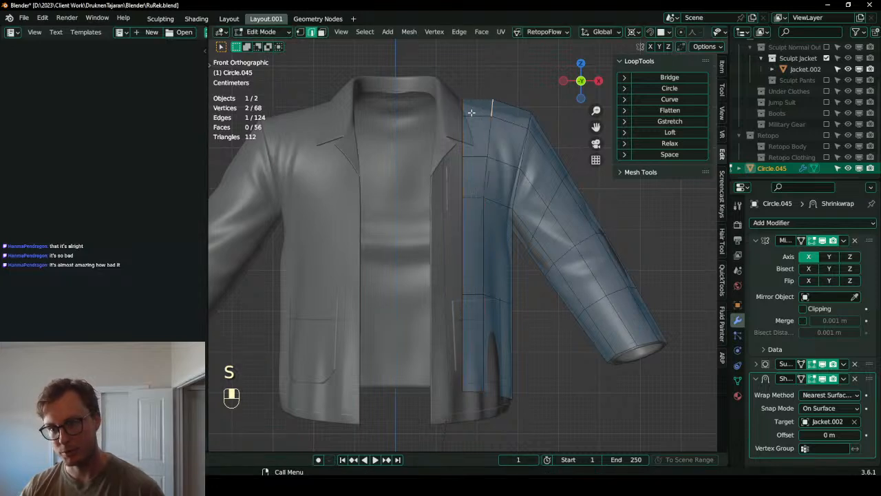
alt+shift+click(464, 106)
key(g)
middle_click(465, 102)
click(470, 101)
key(s)
middle_click(480, 98)
click(480, 98)
middle_drag(480, 98, 517, 196)
alt+shift+click(469, 165)
key(ctrl+z)
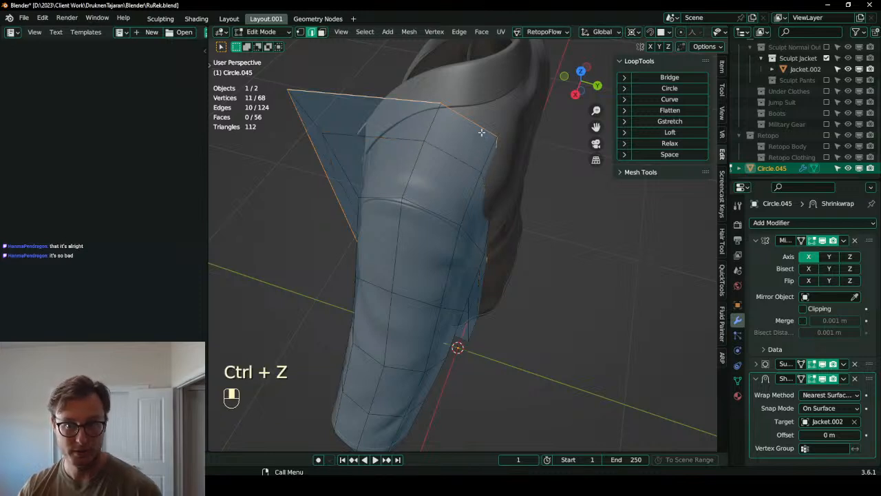
- Select the torso's border edge loop and move it along global Y towards the jacket's back
click(482, 131)
alt+shift+click(482, 132)
key(g)
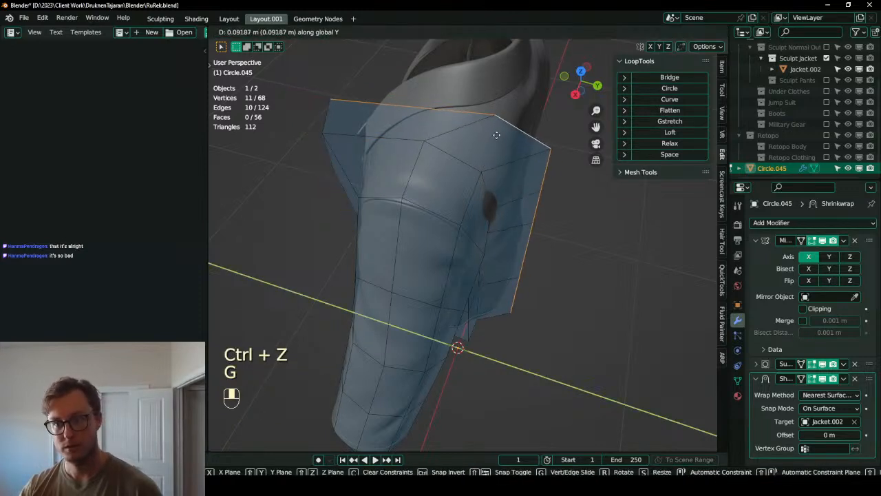
click(487, 144)
- Add the adjacent torso loop to the selection, and move and scale both loops around the sculpted jacket
alt+shift+click(465, 163)
key(g)
key(g)
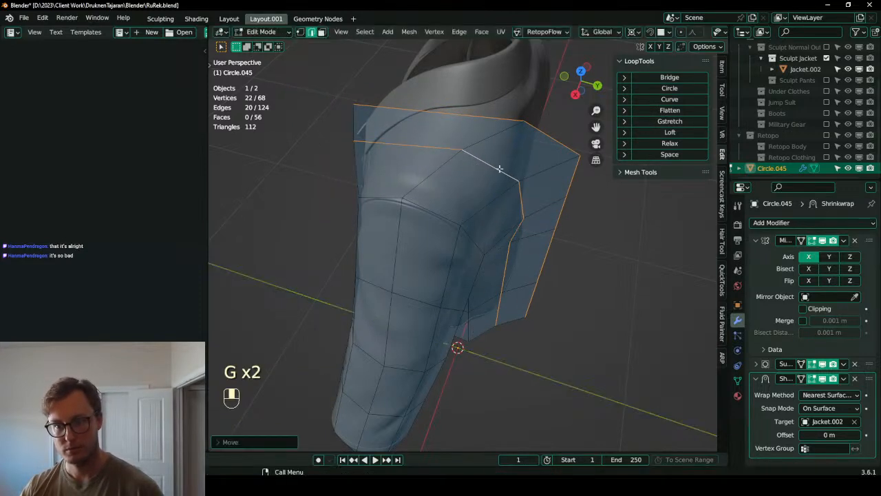
key(s)
click(567, 172)
key(g)
click(553, 179)
- Check the fit of the shrinkwrapped mesh against the jacket in object mode
middle_drag(553, 179, 426, 139)
key(Tab)
middle_drag(511, 174, 490, 217)
right_click(498, 217)
click(501, 217)
key(Tab)
middle_drag(386, 221, 422, 270)
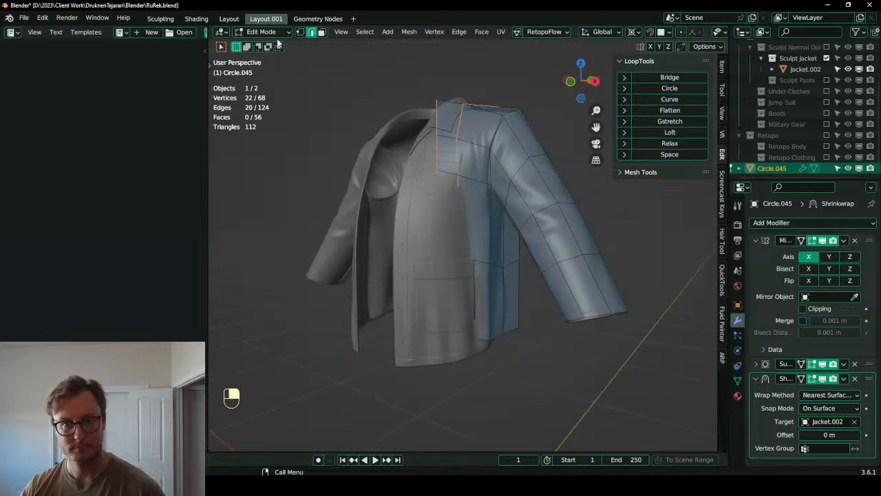
- Select the lower front horizontal edges of the torso in wireframe and move them along Y
key(z)
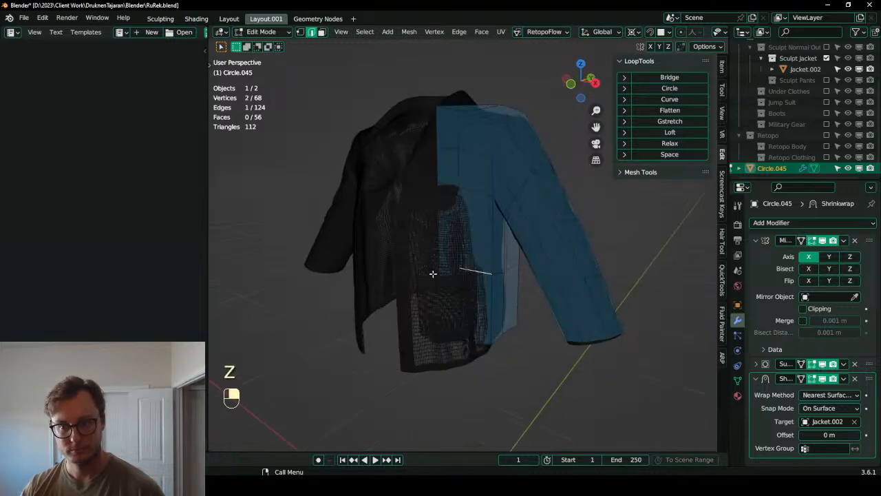
shift+click(453, 336)
key(z)
mouse_move(497, 294)
middle_down()
mouse_move(438, 303)
mouse_move(458, 262)
mouse_move(448, 269)
mouse_move(491, 228)
middle_up()
key(g)
key(y)
click(446, 300)
- Move individual lower front edges of the torso to follow the sculpted jacket's front
click(444, 326)
key(g)
key(g)
click(461, 284)
click(445, 269)
key(g)
click(435, 267)
key(r)
click(489, 192)
key(ctrl+z)
- Change the transform pivot point and rotate the selected torso edge about it
key(period)
click(485, 163)
middle_drag(490, 180, 428, 127)
key(r)
click(500, 201)
- Check the reshaped mesh from the back in object mode and save the file
key(Tab)
middle_drag(504, 274, 441, 206)
key(ctrl+s)
key(Tab)
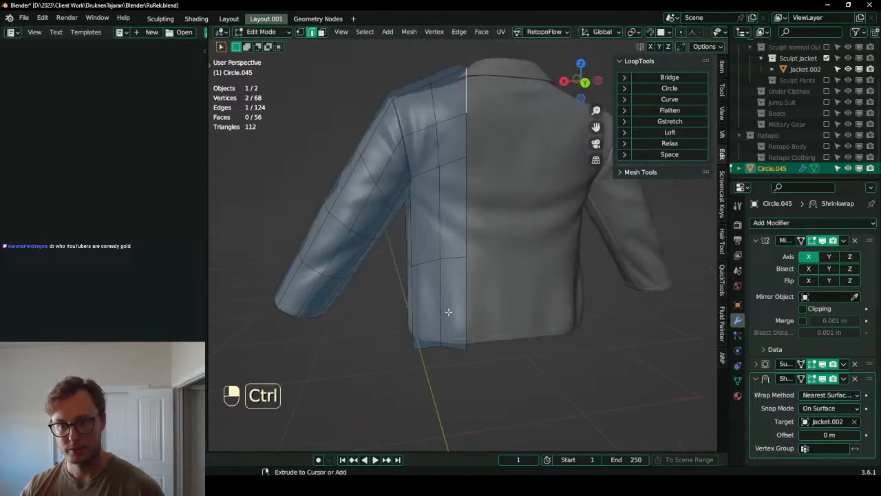
- Extrude the vertical back edge column and flatten it onto the centre line by scaling X to 0 about the 3D cursor
ctrl+click(458, 318)
key(period)
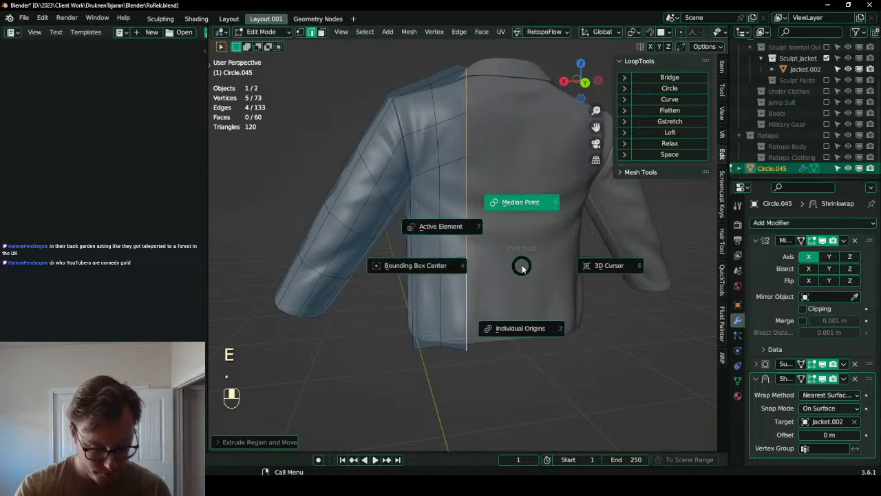
key(6)
key(s)
key(x)
key(0)
key(Return)
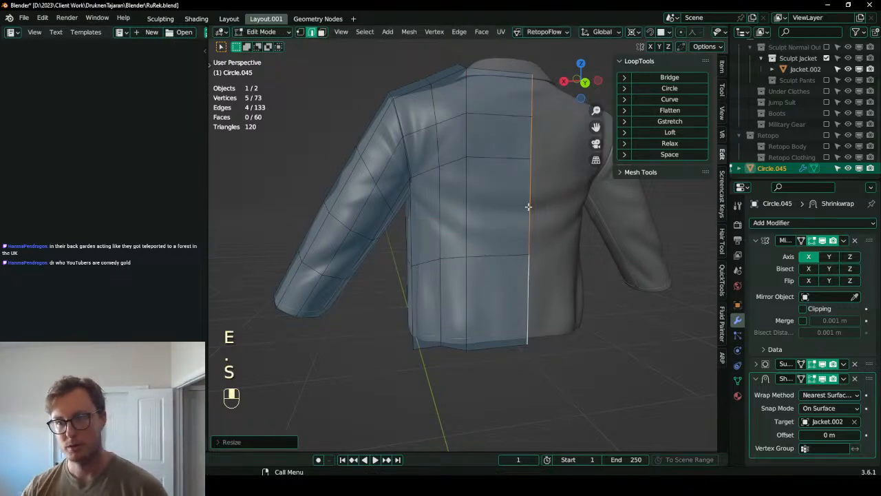
- Try to add a vertical loop cut through the middle of the new back panel
middle_drag(525, 208, 491, 269)
key(ctrl+r)
click(500, 193)
right_click(500, 194)
middle_drag(499, 235, 496, 200)
scroll(482, 237, down, 1)
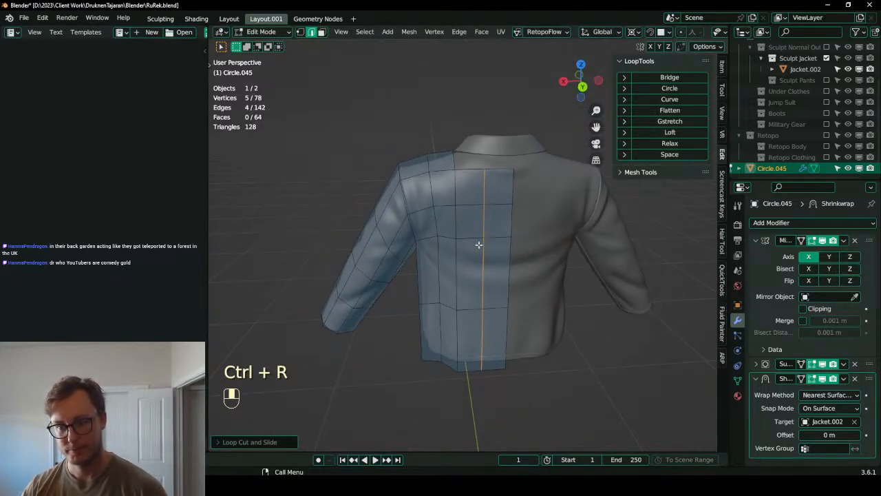
key(ctrl+z)
- Try to remove the vertical edge loop running over the shoulder and down the torso
key(Tab)
key(Tab)
middle_drag(476, 257, 471, 184)
alt+shift+click(452, 200)
key(x)
click(557, 234)
middle_drag(497, 224, 495, 248)
key(ctrl+z)
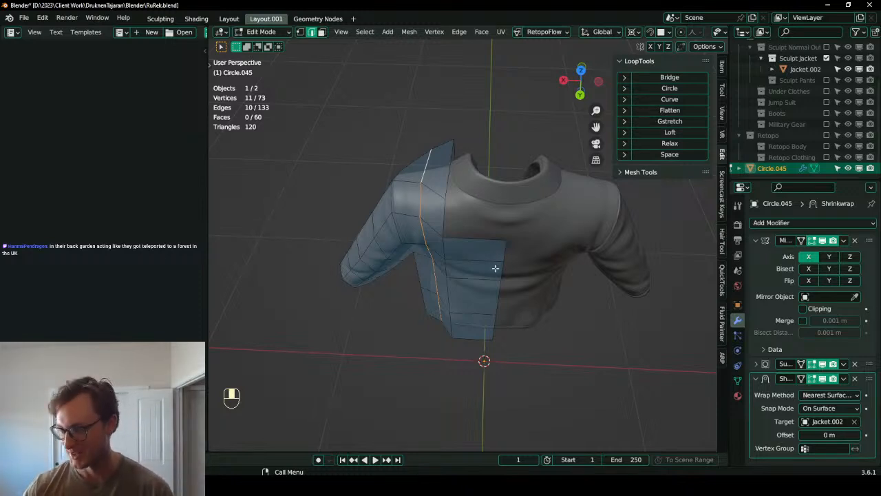
- Extrude the upper back and inner shoulder border edges toward the collar and scale the new row
middle_drag(475, 239, 494, 278)
scroll(494, 279, up, 4)
click(502, 293)
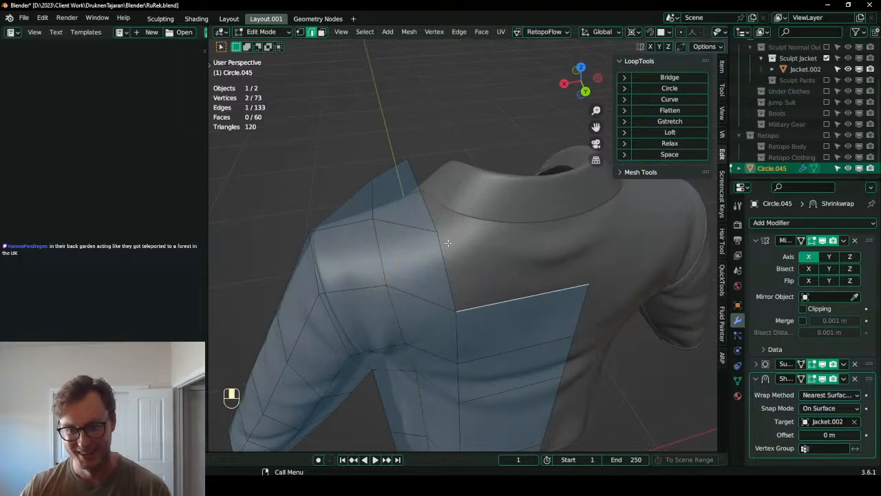
ctrl+click(434, 208)
key(e)
click(493, 230)
key(s)
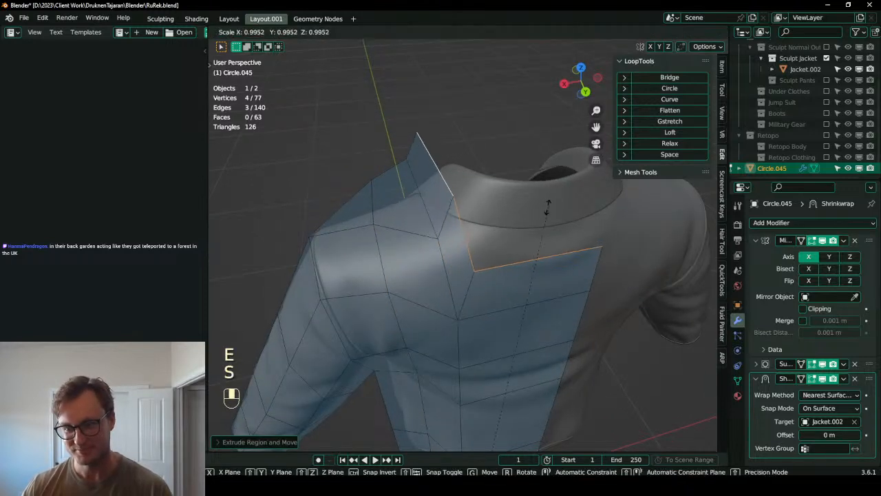
click(533, 216)
key(period)
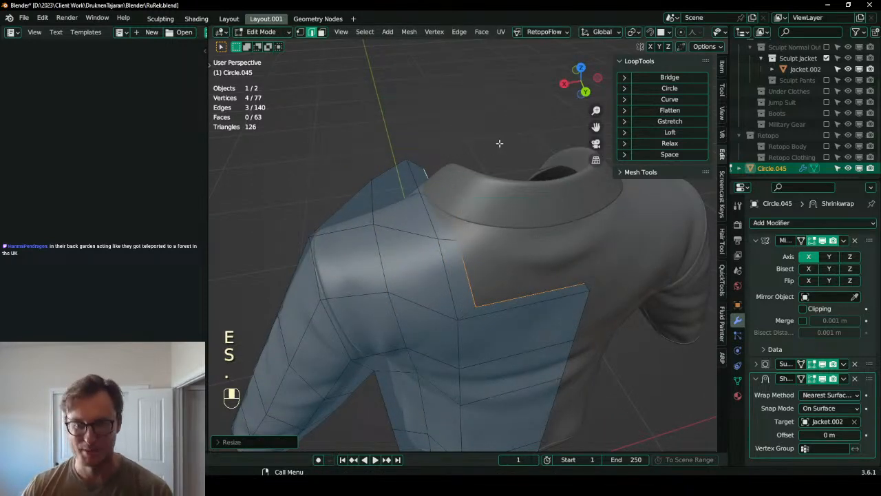
- Move the new row's back-centre vertex and its neighbouring corner vertex up to the collar seam
click(301, 33)
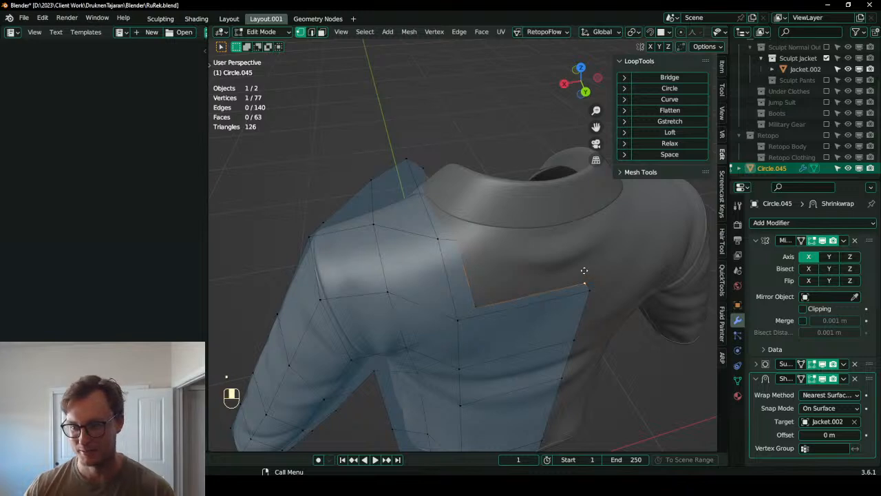
key(g)
click(571, 227)
key(z)
key(z)
key(g)
click(471, 246)
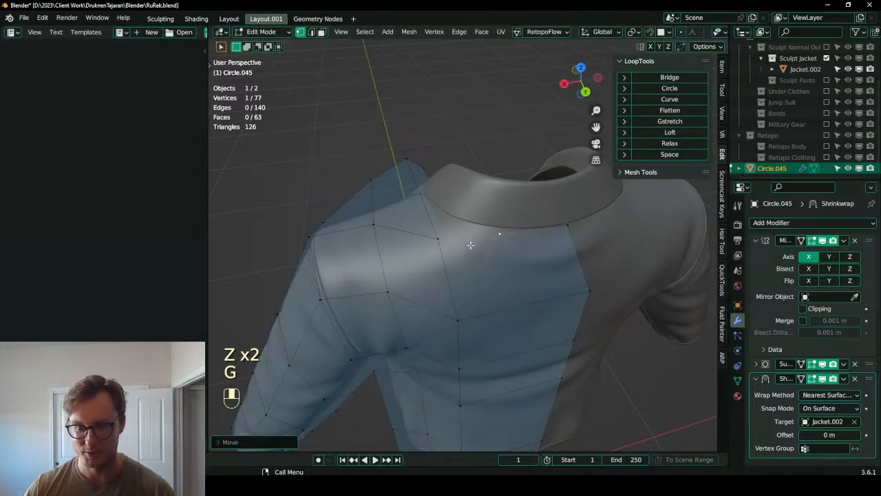
- Fine-tune the position of the corner vertex beneath the back of the collar
key(z)
key(z)
key(g)
click(498, 238)
key(g)
click(498, 240)
key(ctrl+z)
key(g)
click(501, 241)
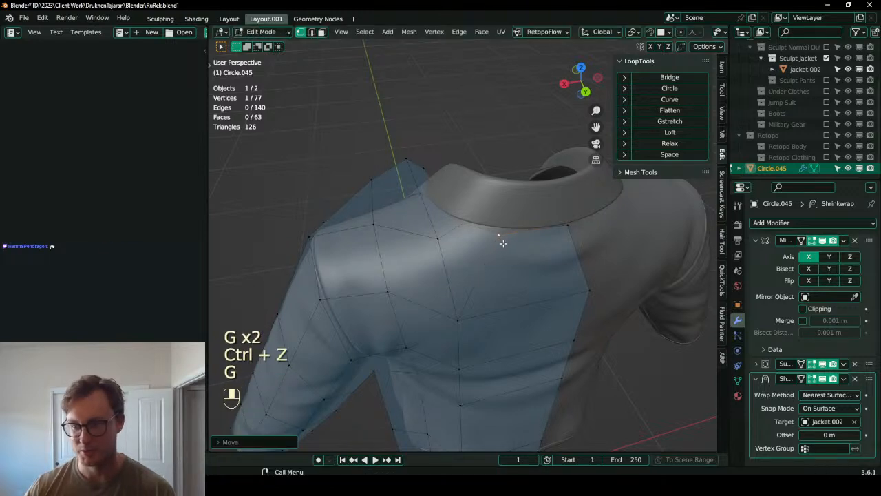
- Move the Mirror modifier to the end of the stack and apply the Subdivision and Shrinkwrap modifiers
key(Tab)
drag(870, 240, 869, 468)
click(844, 241)
click(842, 250)
click(844, 240)
click(826, 252)
key(Tab)
- Select the vertex path across the shoulder to the collar in wireframe and try scaling it to 0 along X
scroll(525, 226, up, 4)
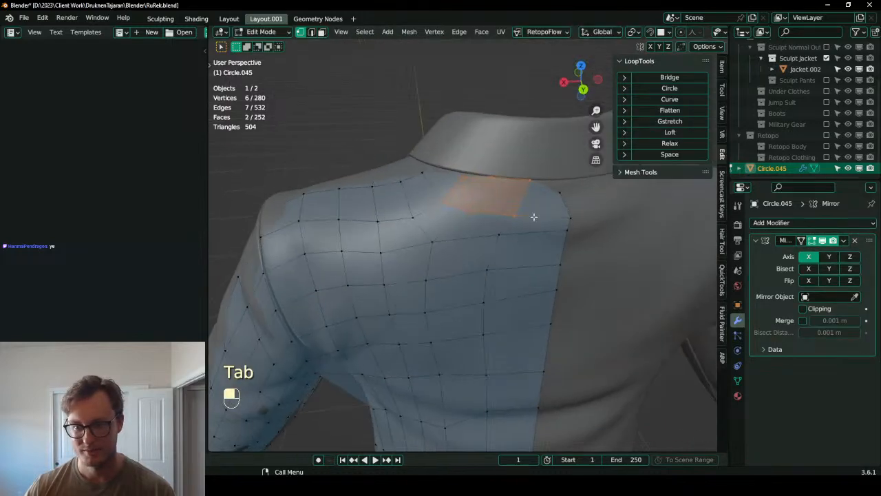
middle_drag(549, 202, 531, 284)
key(z)
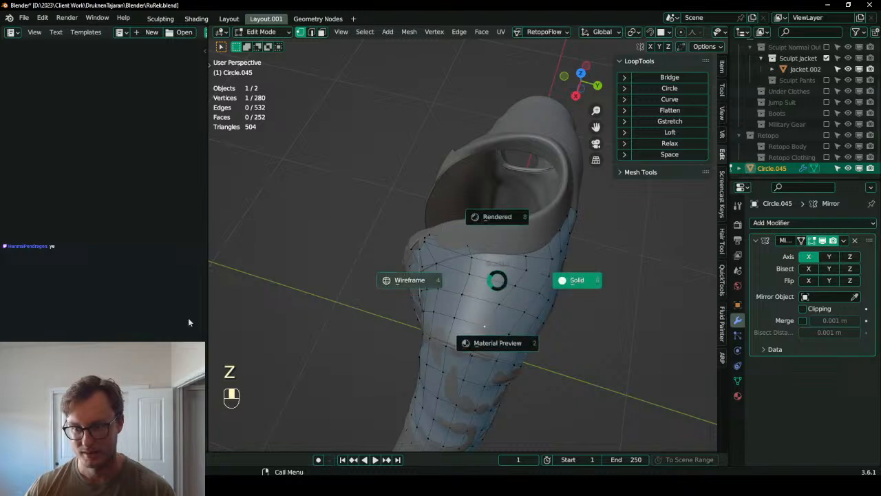
click(272, 310)
ctrl+click(514, 241)
key(s)
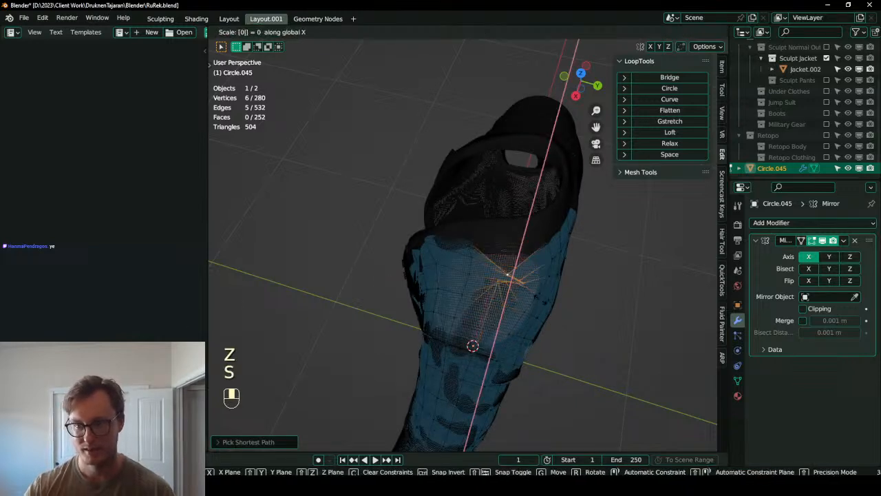
key(ctrl+z)
- Change the pivot point, scale the selected shoulder vertex path and move it into line with the shoulder
key(period)
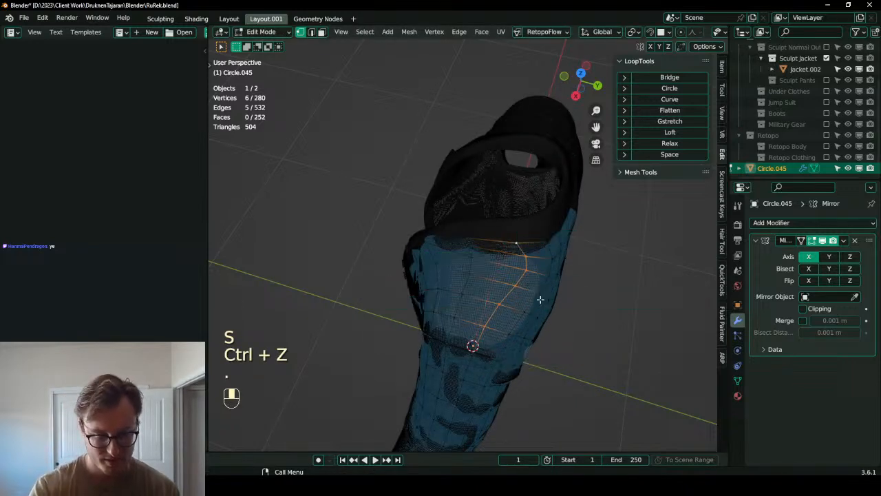
key(s)
click(540, 300)
key(g)
middle_click(505, 296)
click(488, 299)
key(z)
click(521, 302)
middle_drag(522, 302, 493, 271)
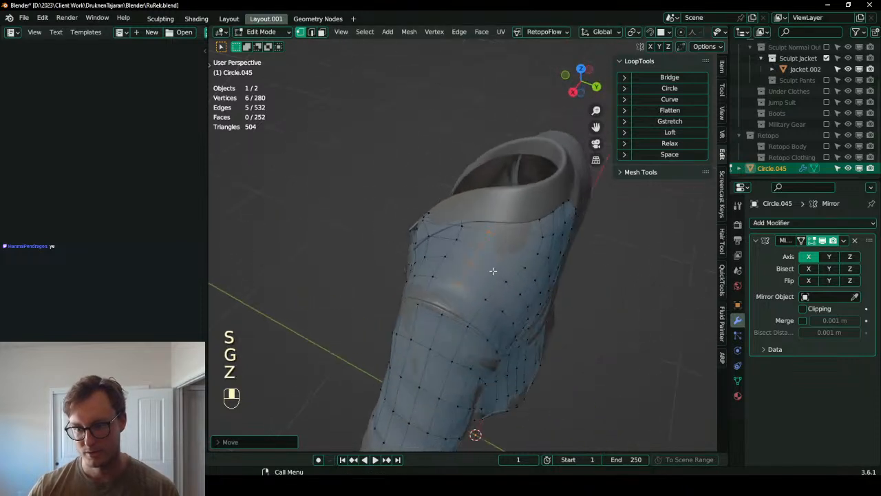
- Enable snapping and reposition the shoulder vertices beside the collar on the sculpted jacket
key(shift+Tab)
key(g)
click(518, 229)
click(500, 227)
scroll(498, 229, up, 3)
middle_drag(498, 230, 504, 235)
ctrl+click(512, 231)
key(g)
click(504, 255)
- Move neighbouring upper back and shoulder vertices one by one to even out the spacing below the collar
click(499, 259)
key(g)
click(499, 277)
click(509, 254)
key(g)
click(503, 265)
click(510, 248)
key(g)
click(504, 256)
middle_drag(504, 256, 521, 249)
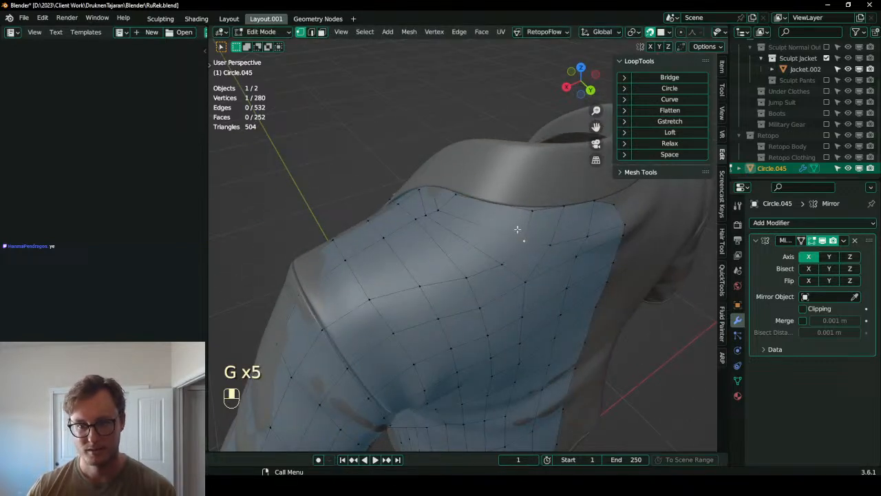
- Try LoopTools Relax and Space on the border edge loop along the back collar seam
alt+shift+click(550, 204)
click(670, 154)
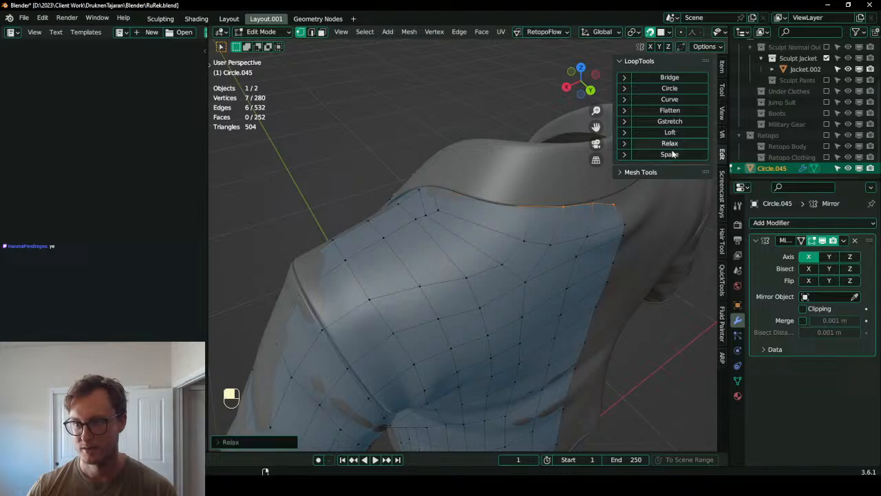
middle_drag(557, 196, 620, 207)
key(ctrl+z)
key(ctrl+z)
key(ctrl+z)
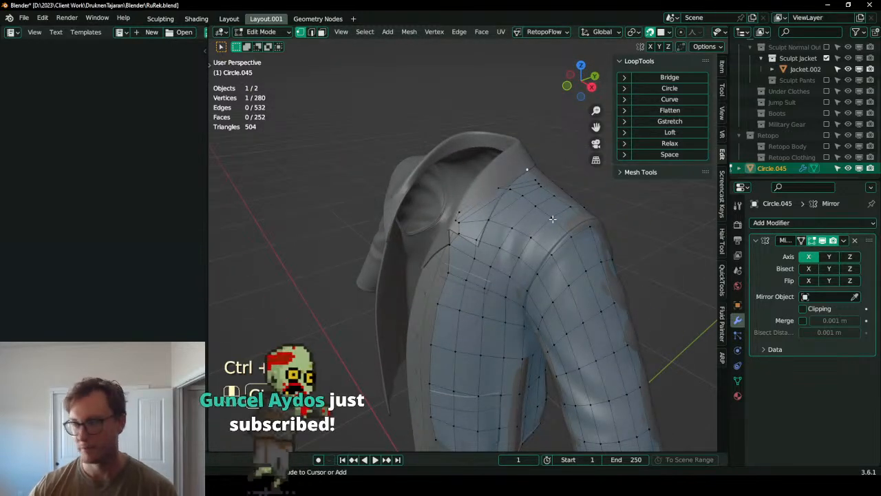
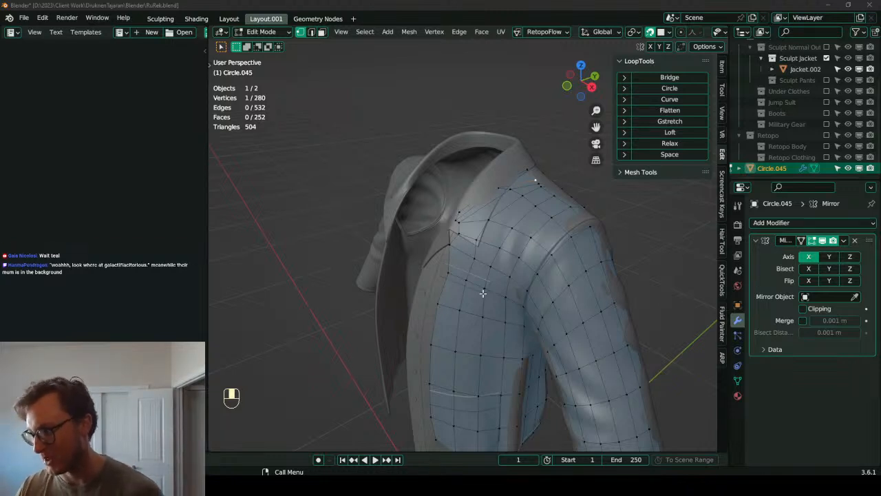
- Check the retopologized jacket in object mode and briefly show the Sculpt Base collection to compare it with the body
scroll(483, 293, down, 3)
middle_drag(518, 290, 537, 251)
scroll(476, 276, up, 3)
scroll(465, 277, down, 3)
scroll(430, 247, up, 2)
key(Tab)
scroll(582, 258, down, 3)
scroll(826, 112, up, 3)
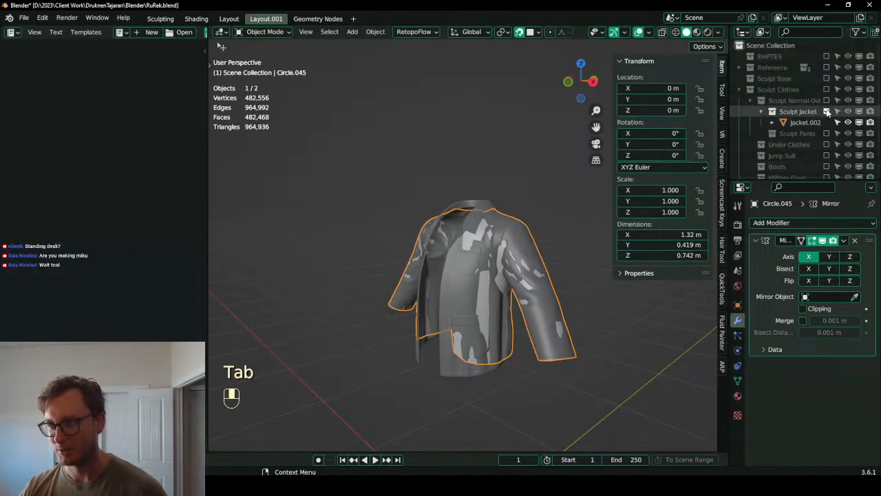
click(826, 78)
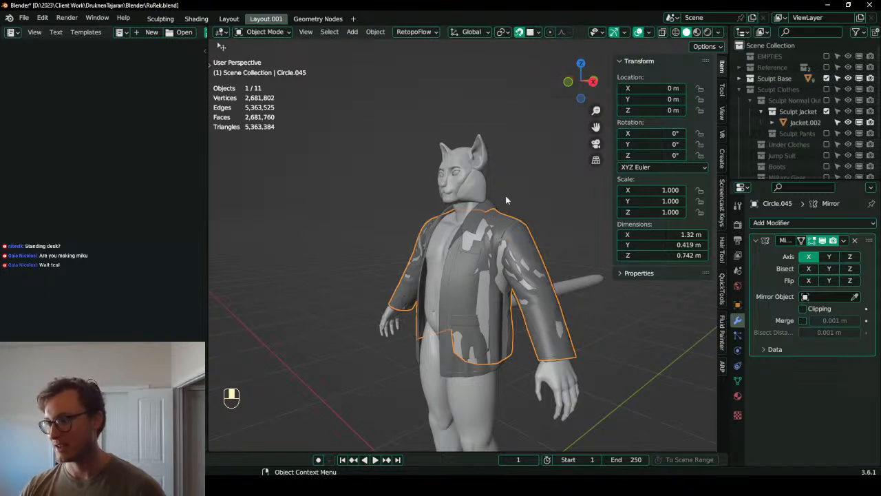
click(827, 78)
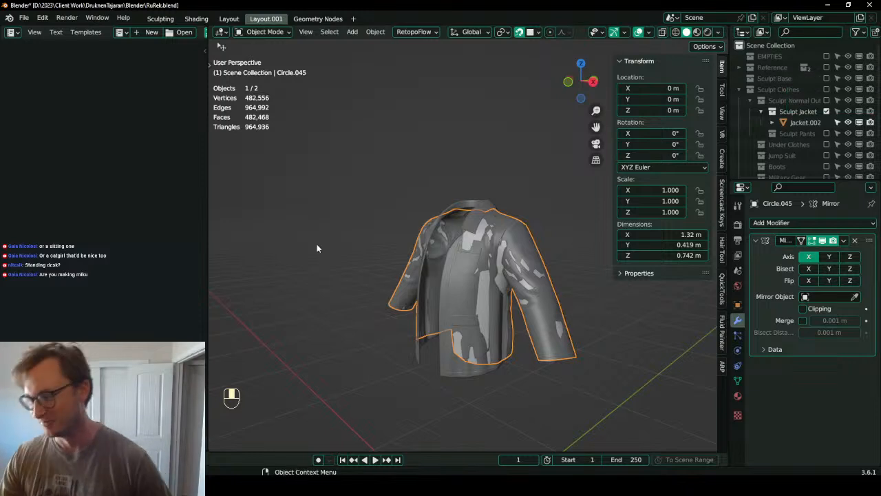
- Inspect the jacket from the front and save the file
scroll(453, 249, up, 2)
middle_drag(457, 248, 475, 259)
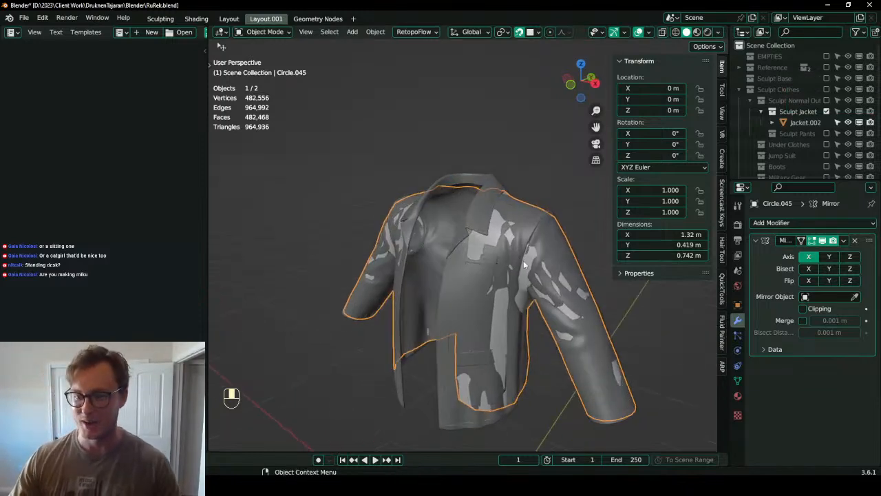
key(ctrl+s)
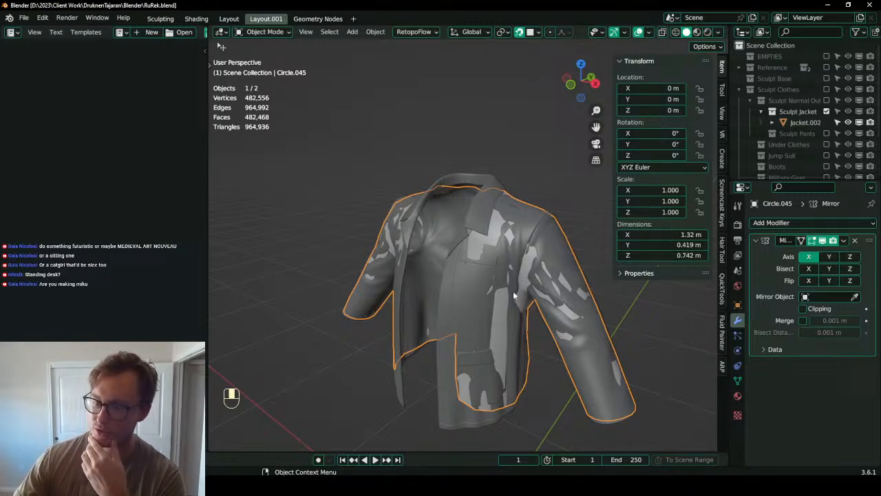
click(18, 19)
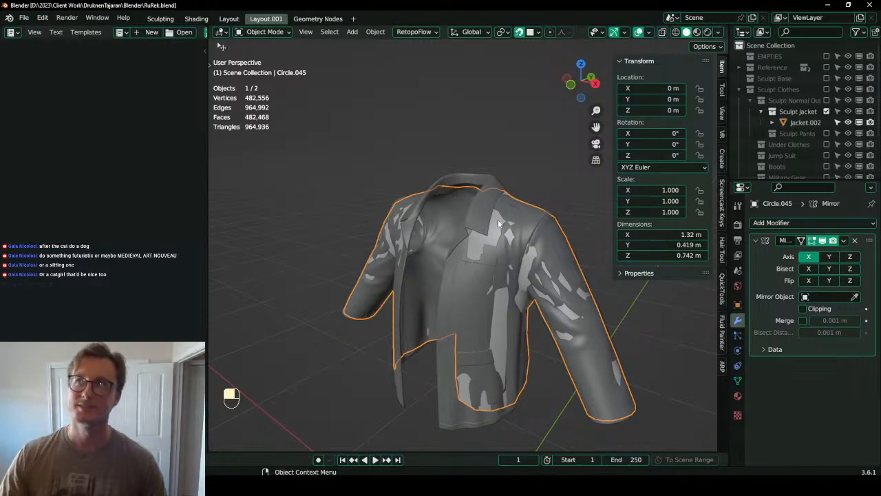
- Return to edit mode and delete the border edge loop along the collar seam
scroll(474, 261, up, 1)
key(Tab)
middle_drag(474, 261, 453, 240)
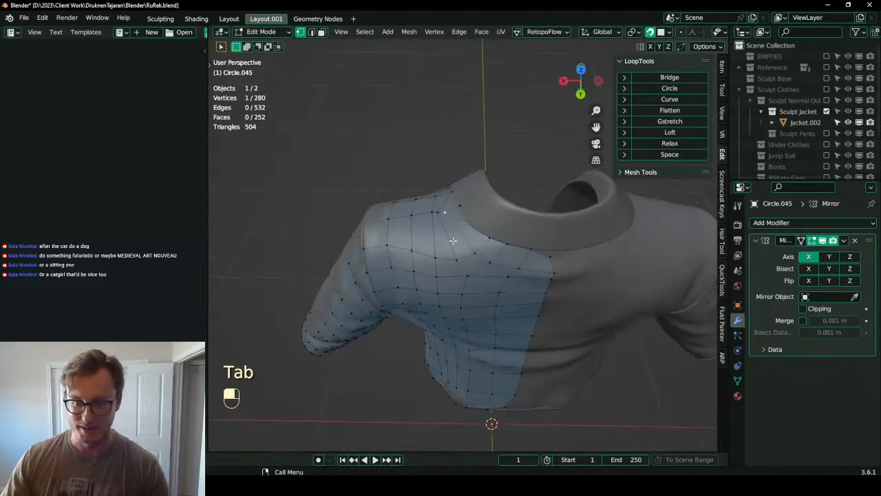
scroll(530, 243, up, 2)
alt+shift+click(531, 256)
key(x)
click(521, 313)
scroll(417, 234, up, 5)
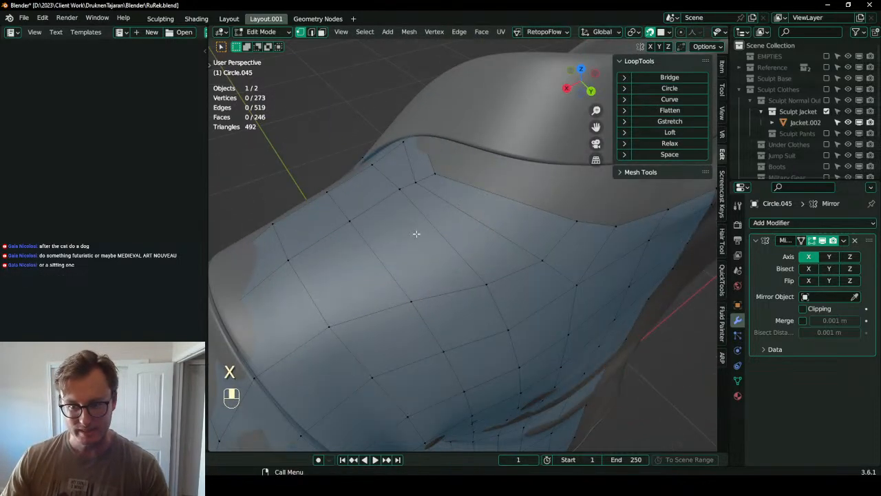
- Delete the next edge loop along the collar and lapel to open up the neckline border
scroll(417, 234, down, 5)
middle_drag(417, 234, 529, 222)
scroll(551, 256, up, 3)
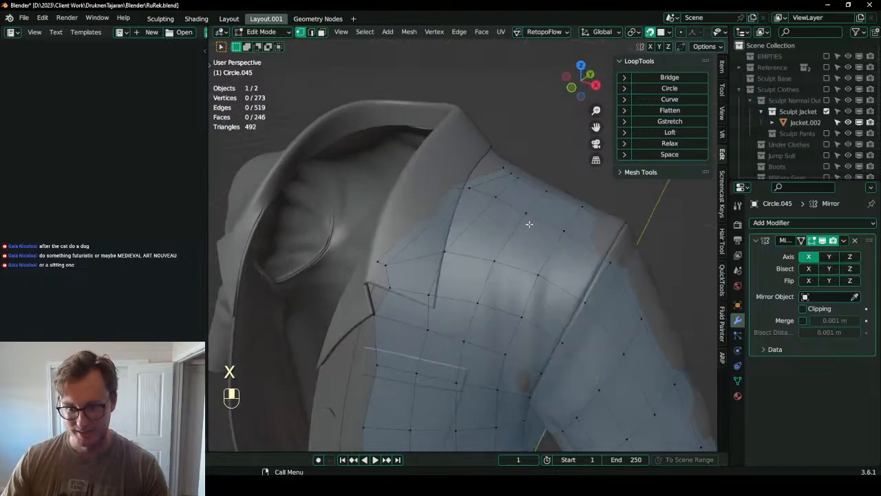
scroll(465, 241, down, 3)
middle_drag(430, 248, 504, 240)
alt+shift+click(494, 235)
key(x)
click(444, 160)
- Move the front shoulder border vertices onto the seam where the collar meets the jacket
middle_drag(427, 173, 496, 197)
scroll(386, 248, up, 2)
middle_drag(386, 249, 463, 231)
shift+middle_drag(462, 231, 439, 211)
click(431, 174)
key(g)
click(497, 190)
key(g)
click(490, 274)
click(485, 273)
key(g)
click(522, 279)
- Reposition another front chest vertex near the lapel to follow the lapel outline
click(468, 302)
key(g)
click(494, 308)
click(460, 283)
key(g)
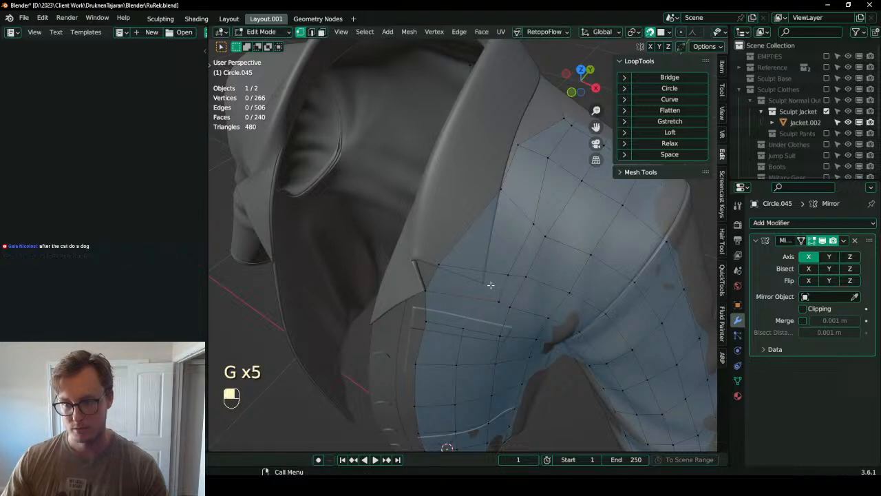
key(Escape)
- Move the front border vertex from beneath the lapel to the lapel's outer tip
click(439, 262)
key(g)
click(485, 278)
key(g)
click(489, 279)
key(g)
click(492, 283)
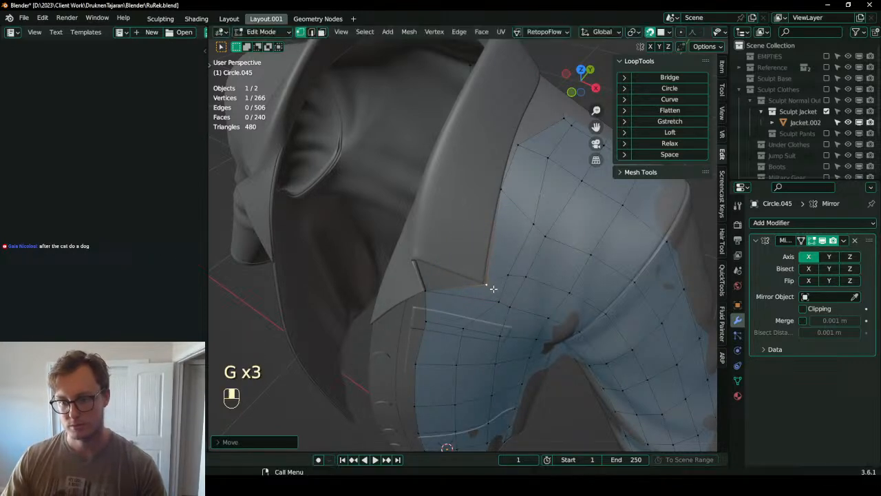
- Nudge the lapel-tip vertex from a new angle and review the front torso mesh
middle_drag(492, 283, 489, 248)
scroll(489, 249, down, 3)
key(g)
click(480, 252)
shift+middle_drag(459, 279, 453, 207)
scroll(465, 255, down, 3)
middle_drag(465, 255, 436, 262)
scroll(437, 314, up, 2)
shift+middle_drag(486, 204, 477, 261)
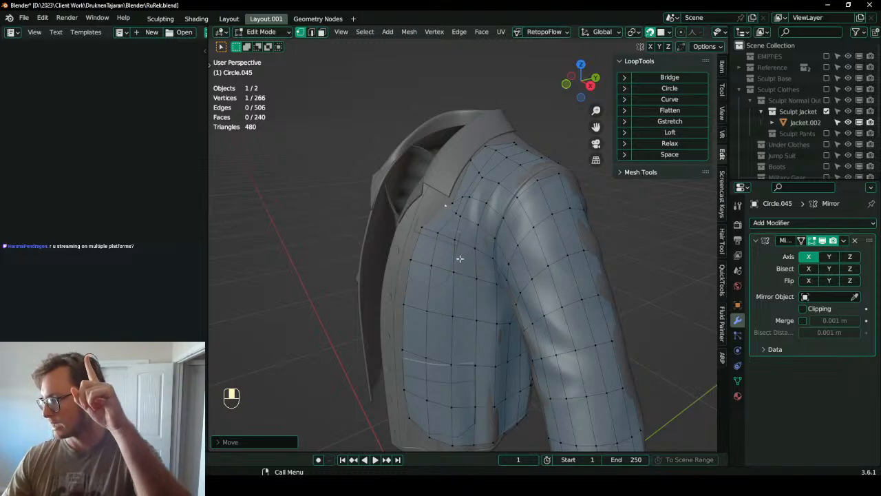
- Move the border vertices beside the lapel and behind the shoulder closer to the collar seam
middle_drag(470, 247, 507, 238)
key(g)
click(505, 230)
key(g)
click(506, 209)
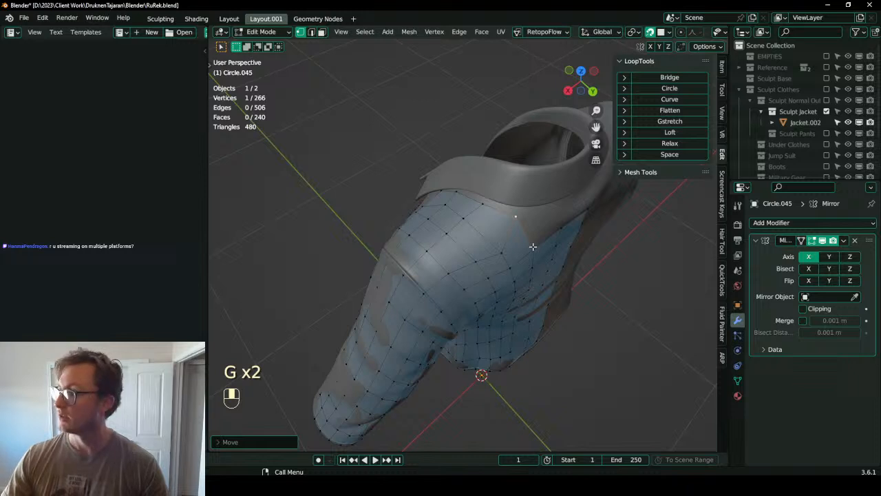
click(480, 262)
key(g)
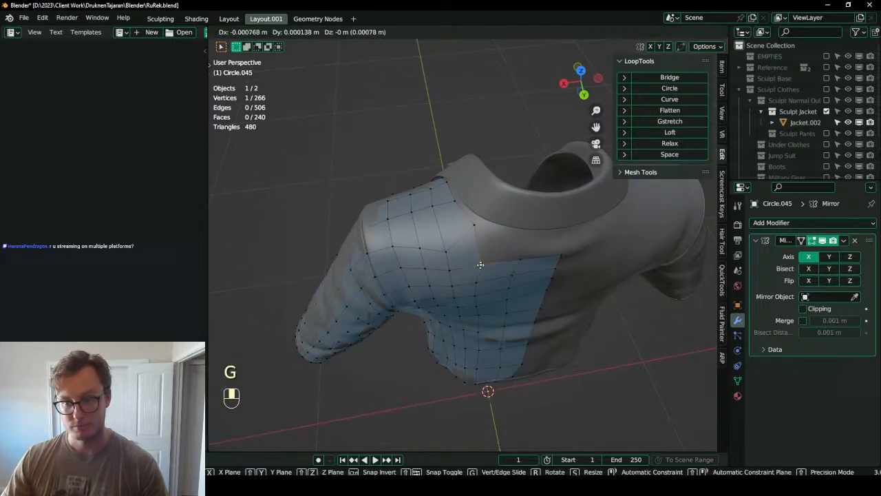
click(483, 260)
key(ctrl+z)
middle_drag(506, 263, 464, 174)
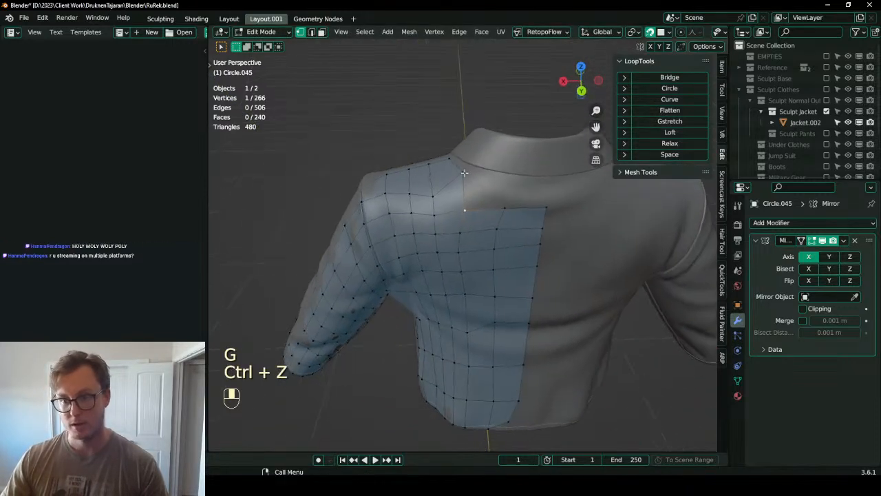
- Extrude an upper-back border vertex up to the collar and fill the gap beside the shoulder with a face
key(g)
click(492, 205)
key(e)
click(501, 182)
ctrl+click(460, 185)
key(f)
click(508, 188)
- Extrude the back's centre-line border vertex up to the collar and fill the second face below the collar
click(550, 210)
key(e)
click(547, 188)
ctrl+click(505, 184)
key(f)
key(f)
- Move the new upper-back vertices onto the seam below the back collar
middle_drag(512, 198, 512, 222)
click(513, 237)
key(g)
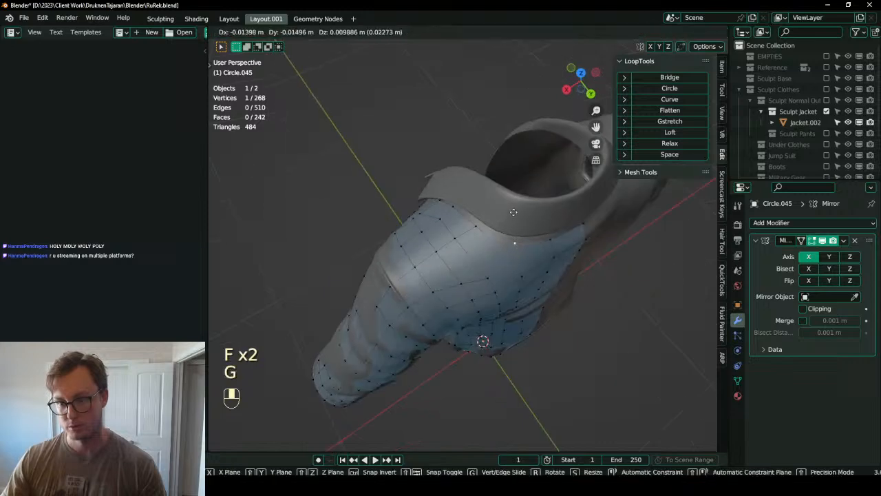
click(512, 211)
key(g)
click(548, 238)
- Reposition the border vertices at the top of the shoulder along the collar seam
middle_drag(547, 238, 487, 194)
key(g)
click(526, 222)
key(g)
click(486, 215)
key(g)
click(494, 199)
- Move the front shoulder border vertices along the collar edge and down to the lapel above the chest pocket
scroll(487, 193, up, 6)
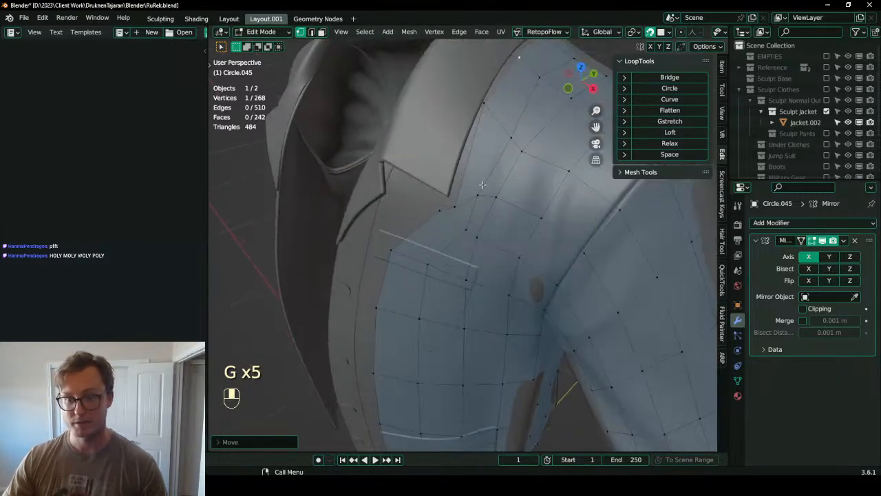
key(g)
click(476, 135)
key(g)
click(476, 205)
key(g)
click(441, 217)
key(g)
click(439, 220)
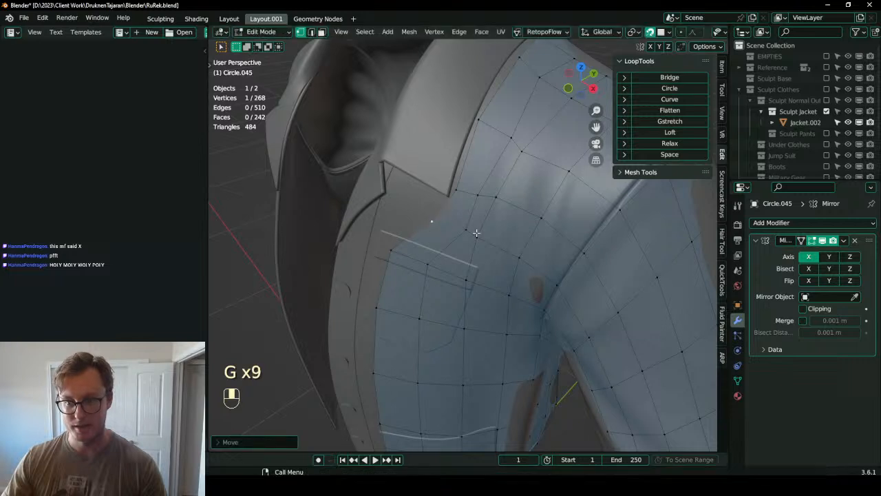
- Adjust the vertex row above the chest pocket, select it through to the armhole seam, and space its vertices evenly
scroll(475, 239, down, 1)
ctrl+click(499, 253)
key(g)
click(472, 256)
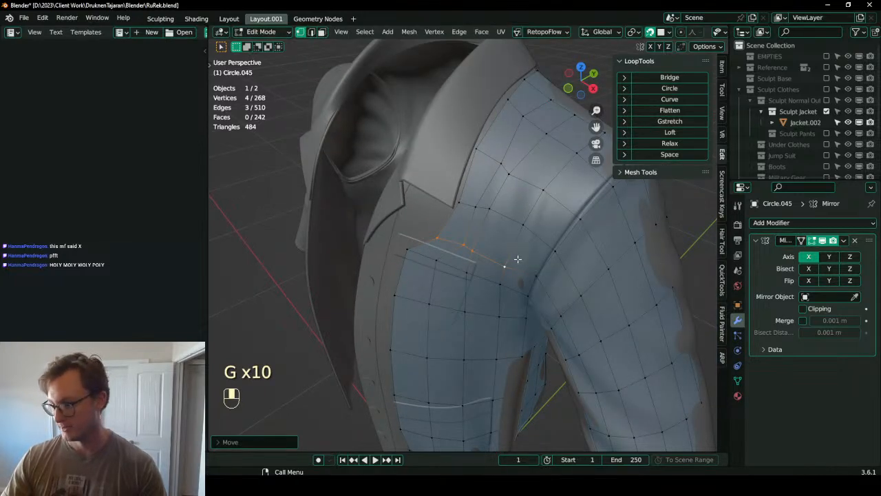
middle_drag(515, 256, 544, 257)
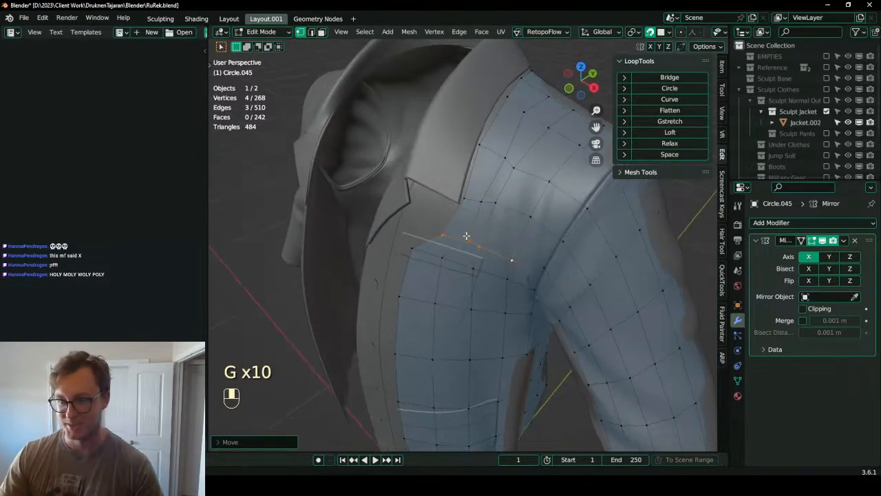
ctrl+right_click(545, 256)
click(683, 154)
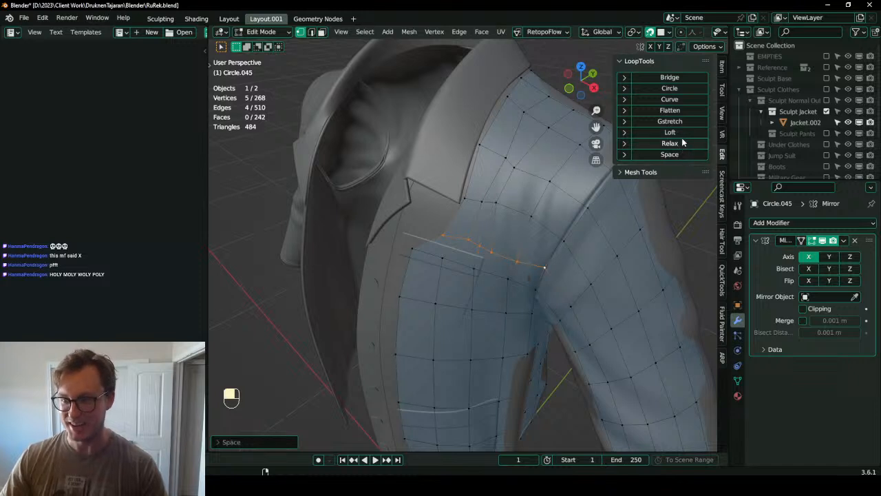
- Relax and evenly space the next two vertex rows running from the collar to the armhole on the front shoulder
click(468, 199)
ctrl+click(564, 240)
click(685, 142)
click(687, 156)
middle_drag(515, 189, 524, 200)
click(488, 165)
middle_drag(593, 227, 609, 184)
click(661, 144)
click(662, 156)
- Move a vertex on the front armhole seam and relax its row up to the collar
click(549, 232)
middle_drag(549, 232, 504, 227)
key(g)
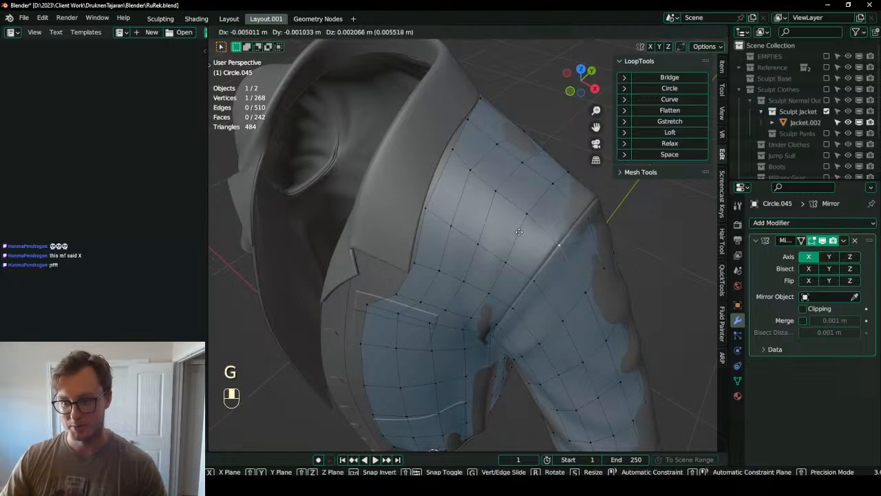
click(519, 232)
ctrl+click(453, 150)
click(693, 144)
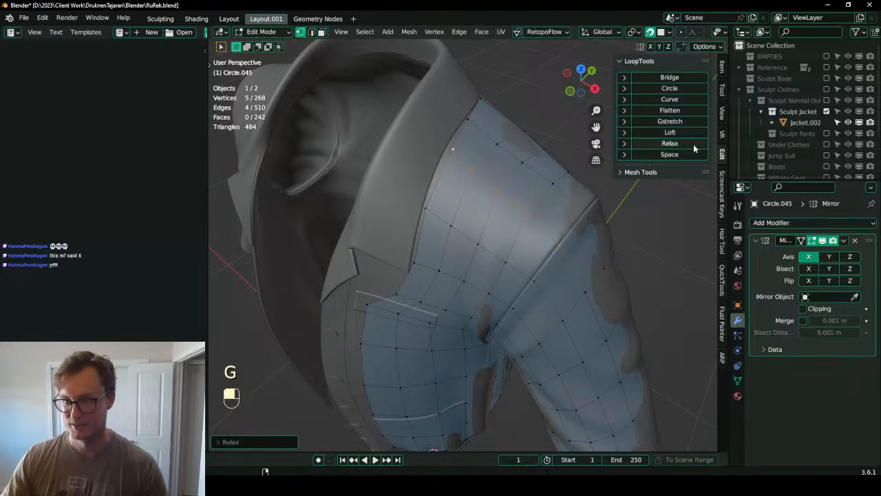
- Move the top armhole vertices onto the sleeve seam and relax the row over the shoulder to the collar
middle_drag(472, 222, 471, 222)
click(473, 163)
ctrl+click(489, 324)
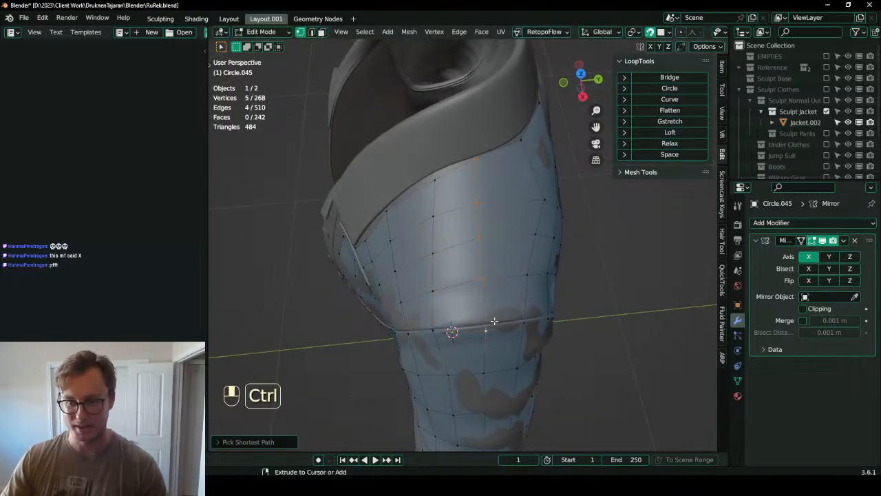
click(484, 333)
key(g)
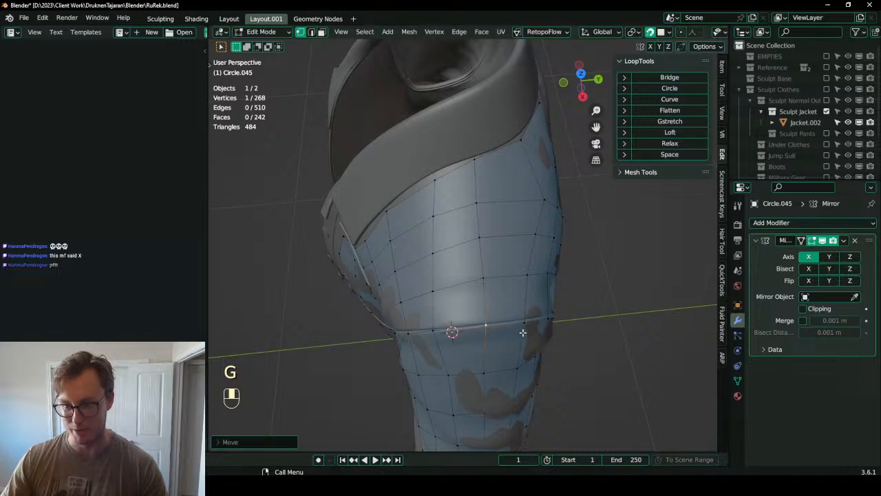
key(g)
click(524, 330)
click(481, 163)
ctrl+click(481, 324)
click(674, 143)
- Select the row behind the shoulder from the armhole seam to the collar, then relax and evenly space it
middle_drag(585, 189, 516, 172)
click(558, 186)
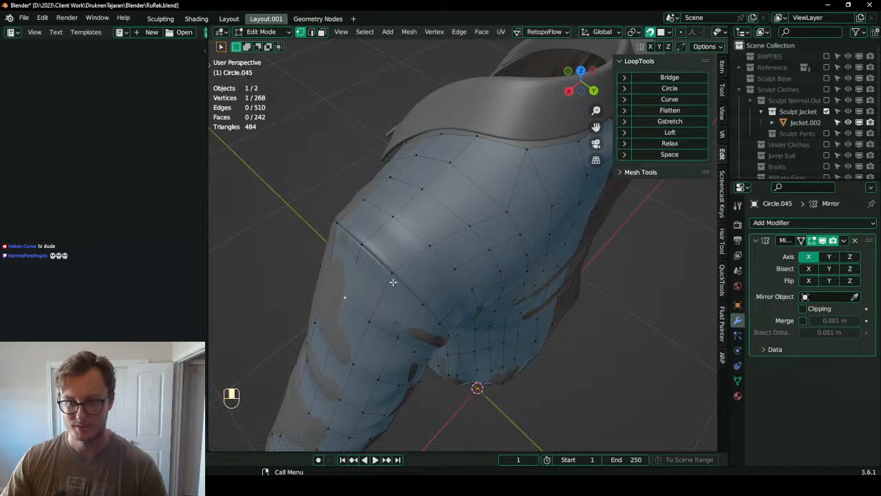
ctrl+click(526, 148)
click(665, 145)
click(665, 156)
middle_drag(543, 215, 429, 228)
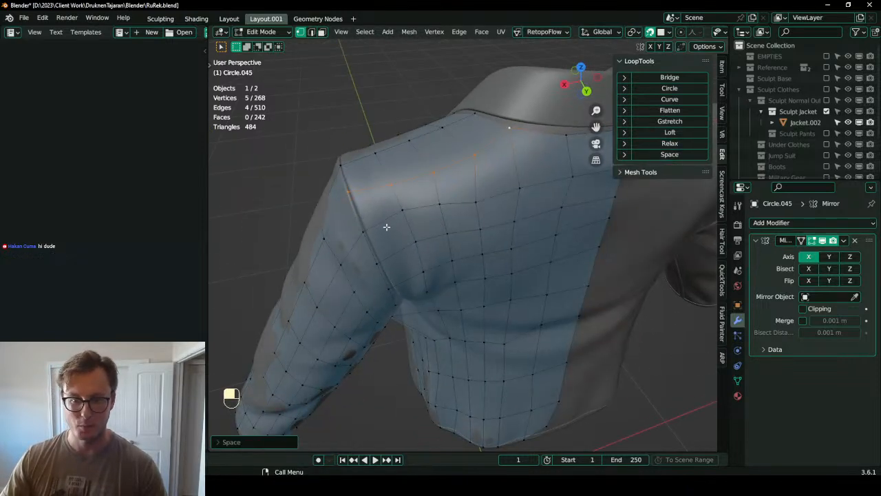
- Select the next row across the upper back from the armhole inward and space its vertices evenly
click(402, 212)
middle_drag(375, 227, 488, 184)
ctrl+click(513, 160)
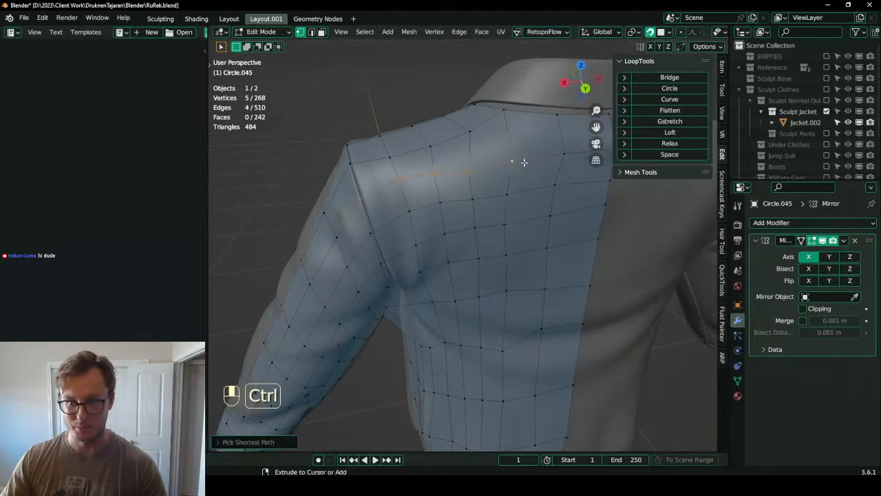
click(669, 155)
- Temporarily show the Sculpt Base collection to check the jacket on the full body, and hide it again
scroll(427, 206, down, 4)
middle_drag(358, 207, 489, 231)
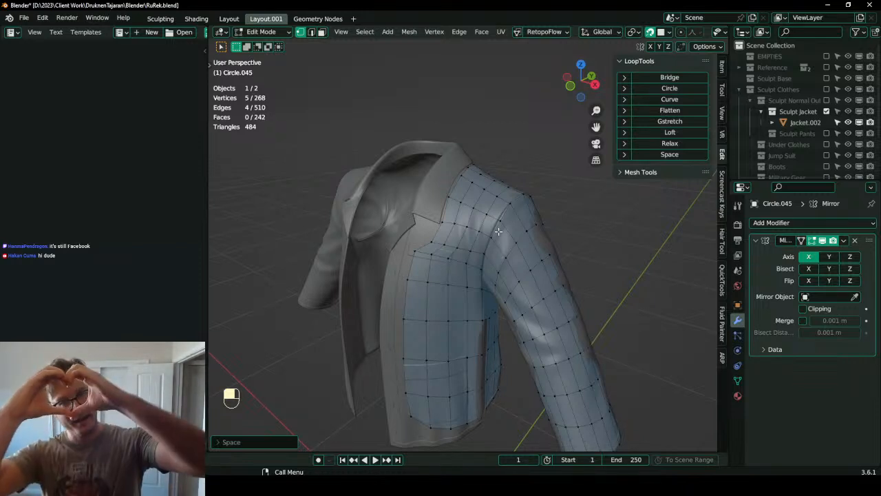
scroll(498, 232, down, 5)
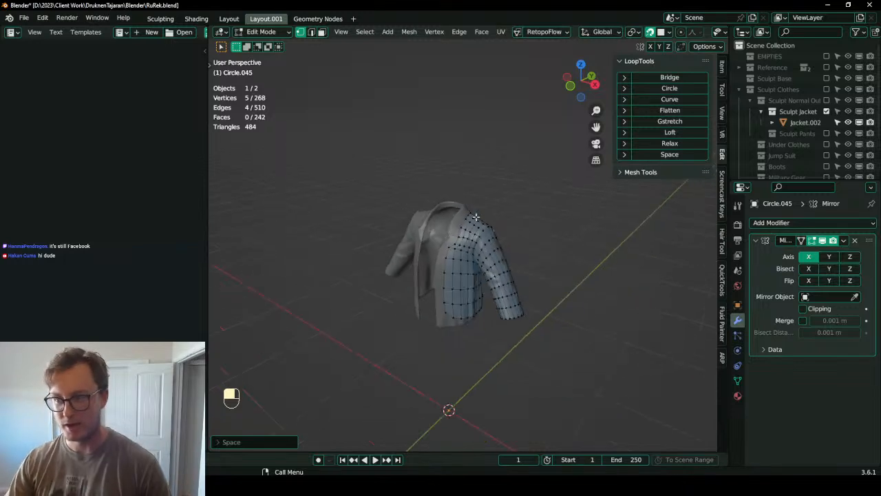
click(827, 78)
middle_drag(501, 176, 568, 164)
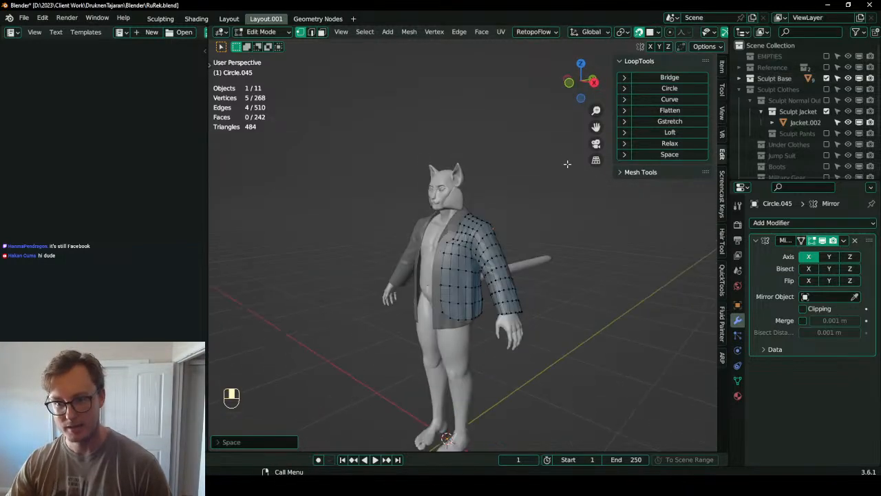
click(827, 79)
scroll(434, 212, up, 5)
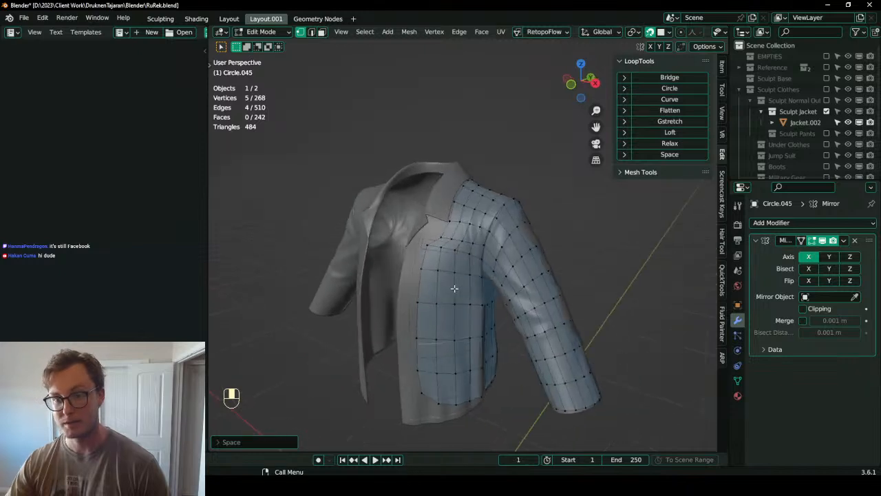
- Select the block of front torso faces from the chest pocket to the lower border, then scale and move it
click(436, 196)
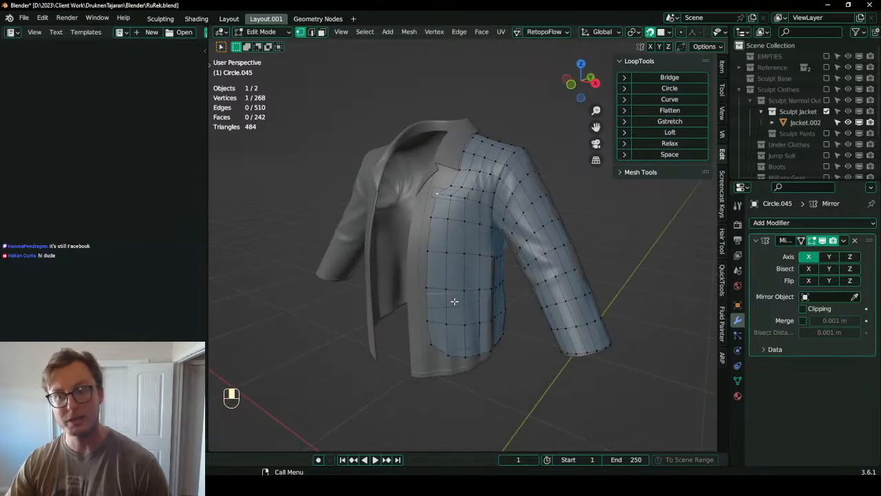
ctrl+shift+click(476, 357)
scroll(476, 357, up, 1)
key(s)
key(g)
click(536, 258)
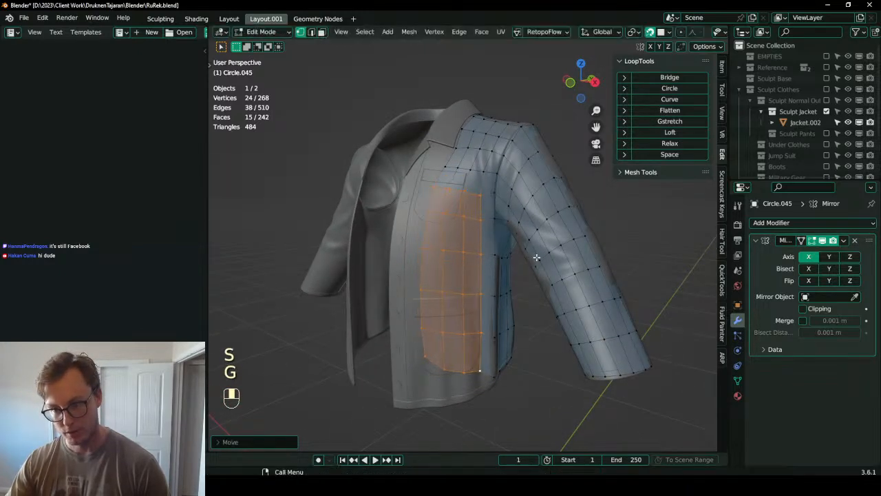
- Move the lower border vertices below the front pocket down to the jacket's bottom hem
click(421, 369)
key(g)
click(420, 379)
shift+middle_drag(467, 372, 430, 308)
scroll(427, 309, up, 2)
key(g)
click(401, 376)
key(g)
click(424, 365)
key(g)
click(480, 329)
key(g)
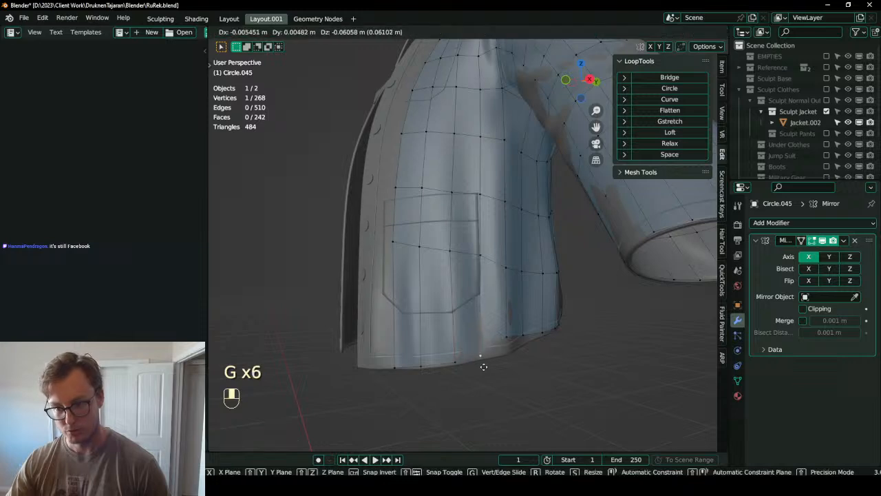
click(484, 370)
- Bring the lower border vertices around the jacket's side down to the bottom hem
click(511, 340)
key(g)
middle_drag(533, 340, 476, 318)
click(484, 350)
click(493, 340)
key(g)
click(494, 344)
click(430, 297)
key(g)
click(415, 306)
key(g)
click(387, 319)
- Reposition another lower vertex, select its edge loop, and relax the loop
click(478, 284)
key(g)
click(476, 288)
alt+shift+click(475, 290)
click(697, 143)
- Move three more lower border vertices onto the bottom hem from a new angle
middle_drag(657, 183, 472, 244)
click(568, 259)
key(g)
click(575, 286)
click(517, 264)
key(g)
click(527, 289)
click(478, 282)
key(g)
click(478, 292)
- Fine-tune the remaining misplaced vertices along the bottom hem
middle_drag(478, 292, 485, 208)
click(501, 283)
key(g)
click(499, 288)
key(g)
click(478, 287)
- Select the front border edges from the chest down to the hem and extrude them toward the jacket opening
middle_drag(471, 124, 465, 155)
ctrl+click(441, 317)
middle_drag(442, 317, 487, 235)
scroll(488, 236, up, 2)
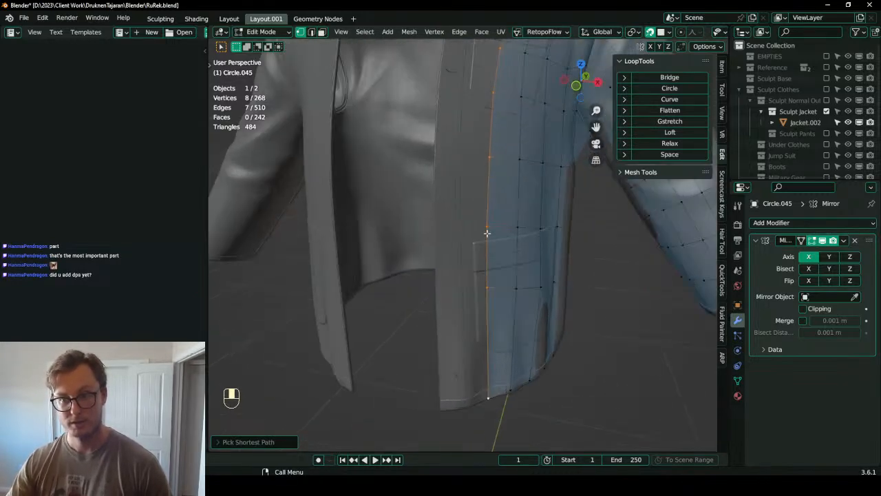
scroll(511, 149, down, 2)
key(e)
click(488, 158)
- Move the bottom vertex of the extruded front strip onto the lower front corner of the jacket
middle_drag(488, 158, 429, 419)
click(432, 373)
key(g)
click(429, 368)
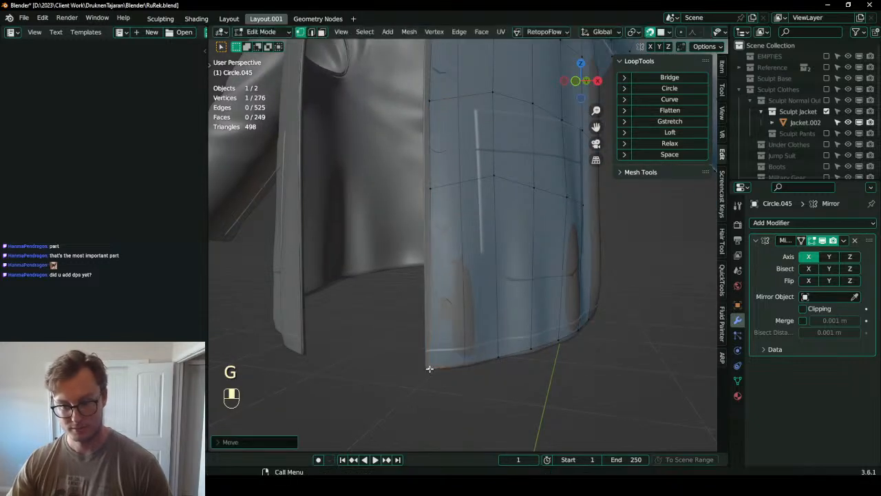
- Move the lower and middle vertices of the front strip's border onto the edge of the jacket's front opening
click(427, 262)
shift+middle_drag(434, 187, 454, 288)
key(g)
click(422, 267)
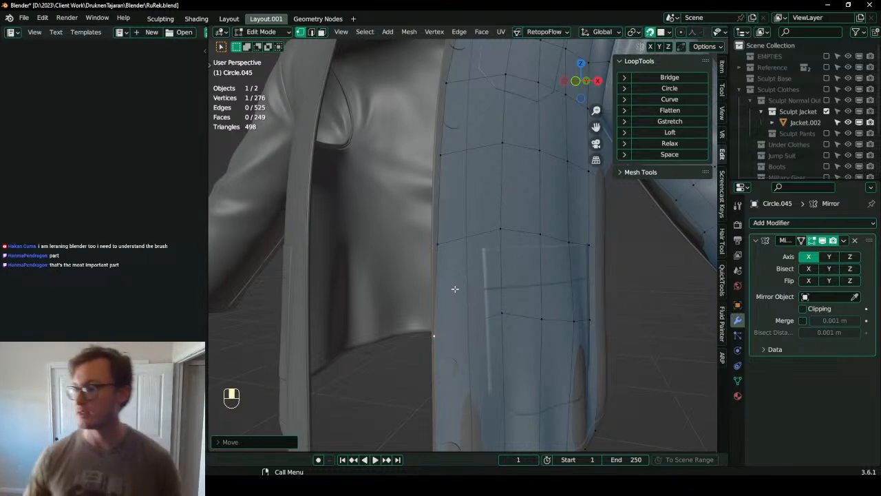
click(438, 244)
key(g)
click(436, 244)
click(446, 161)
key(g)
click(444, 164)
- Move the upper border vertices of the front strip onto the jacket's opening edge up to the lapel corner
shift+middle_drag(453, 141, 473, 224)
click(454, 185)
key(g)
click(450, 188)
click(469, 232)
key(g)
click(466, 231)
click(484, 208)
key(g)
click(467, 217)
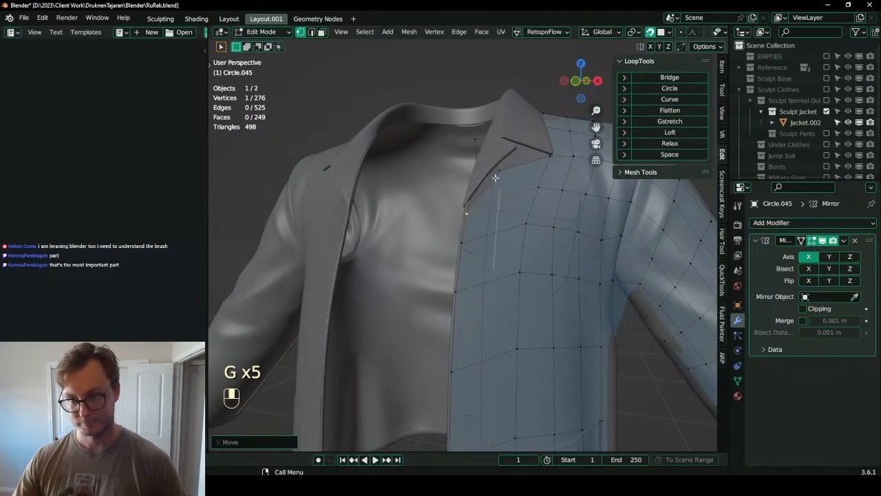
- Delete the surplus vertex beside the lapel and fit the neighbouring top vertex of the front strip to the lapel corner
key(x)
click(497, 189)
middle_drag(500, 189, 499, 207)
click(467, 250)
key(g)
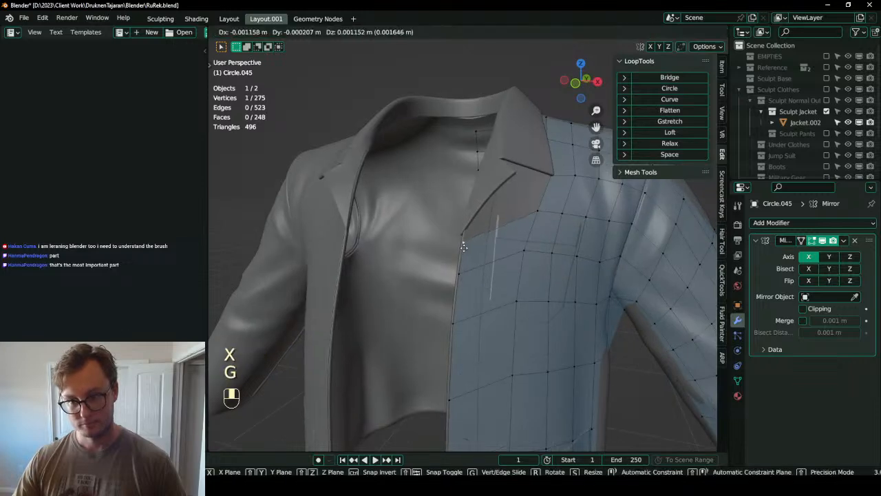
click(464, 243)
- Move two armhole vertices near the back of the underarm onto the sculpted sleeve seam
middle_drag(467, 292, 395, 238)
scroll(449, 224, up, 2)
scroll(448, 225, down, 2)
middle_drag(447, 228, 448, 277)
scroll(450, 244, up, 3)
scroll(431, 214, up, 3)
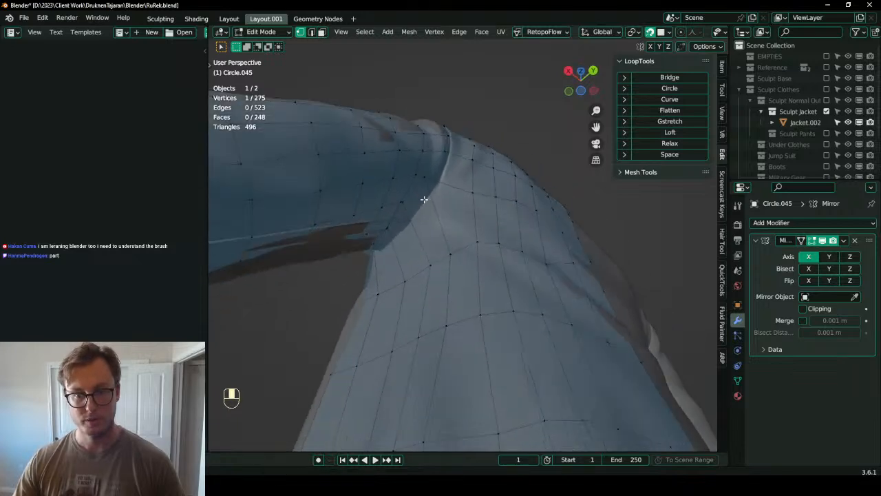
middle_drag(422, 202, 441, 173)
key(g)
click(444, 186)
scroll(429, 205, up, 2)
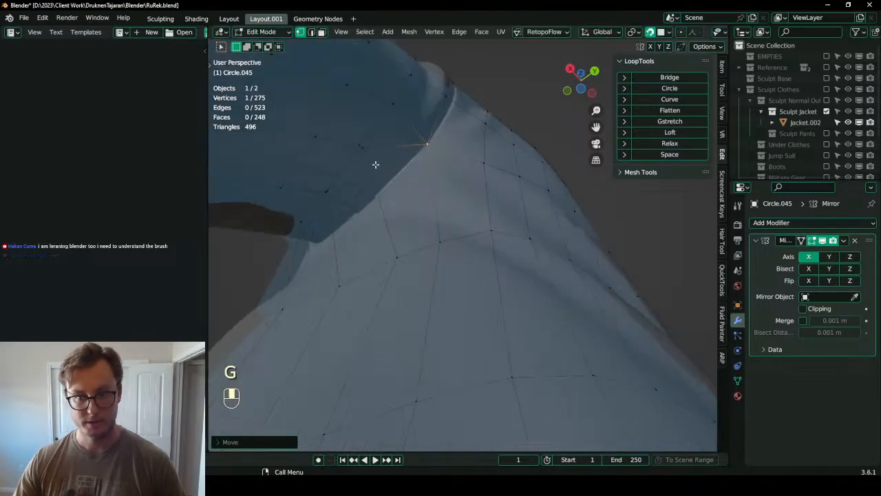
click(378, 166)
key(g)
click(396, 192)
- Align the remaining underarm vertices with the sleeve seam directly beneath the armpit
shift+middle_drag(360, 220, 472, 173)
key(g)
click(462, 198)
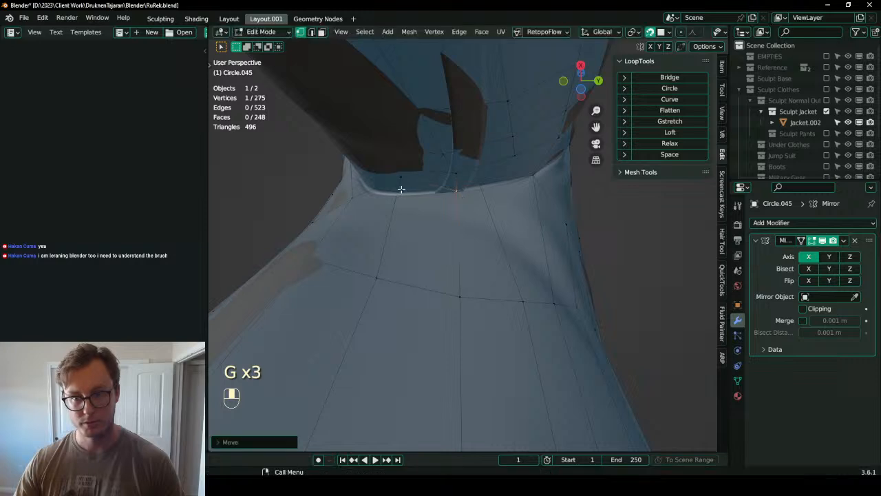
key(g)
click(352, 201)
middle_drag(352, 201, 446, 270)
click(460, 189)
key(g)
click(462, 188)
key(g)
click(461, 188)
- Adjust the armhole vertices on the back of the shoulder so they follow the sleeve seam
scroll(461, 188, down, 5)
middle_drag(475, 174, 421, 184)
click(460, 205)
key(g)
click(464, 202)
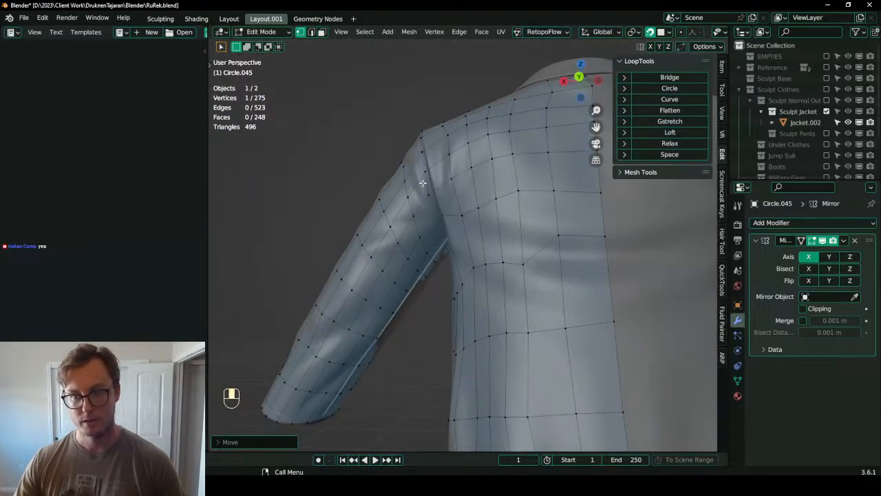
key(g)
click(431, 187)
- Select the edge loop around the armhole and start RetopoFlow with the Relax tool
alt+shift+click(431, 190)
click(540, 33)
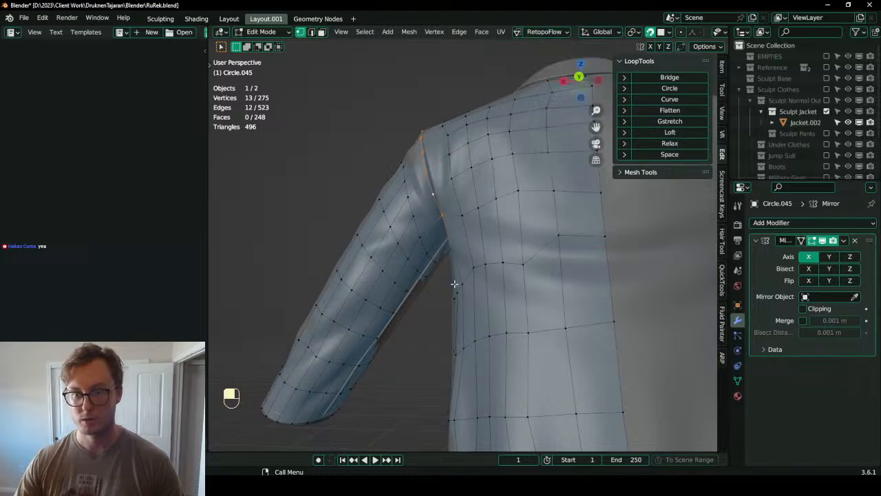
key(z)
middle_drag(383, 252, 444, 227)
key(z)
scroll(432, 222, up, 3)
alt+shift+click(435, 221)
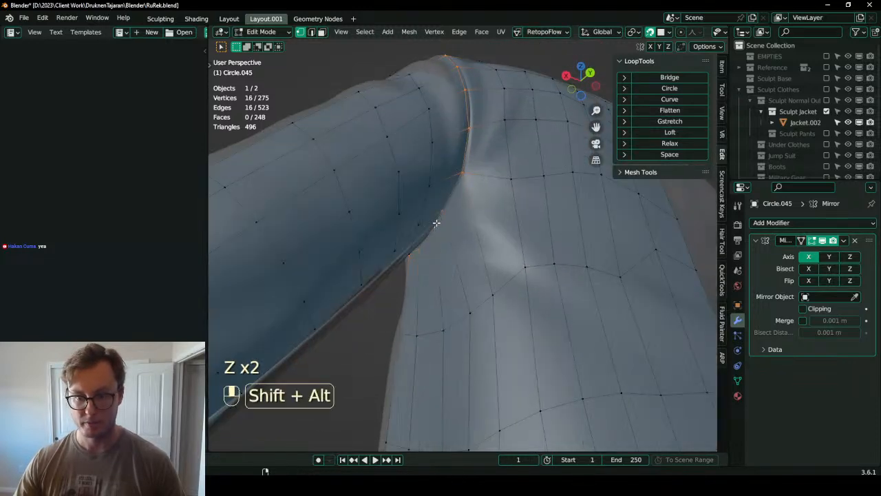
click(560, 34)
click(551, 85)
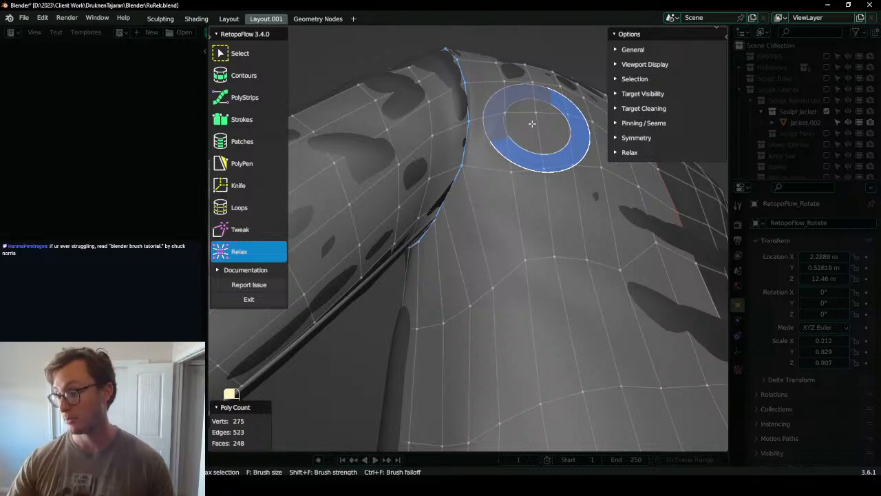
- Relax the low-poly mesh across the back, sides and front of the torso to even out its quads
scroll(525, 113, down, 8)
mouse_move(524, 114)
middle_down()
mouse_move(518, 255)
mouse_move(504, 285)
middle_up()
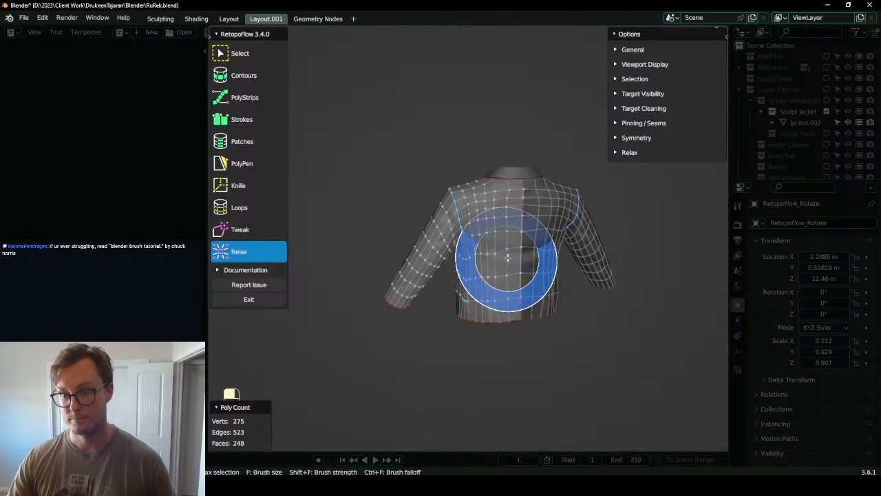
scroll(508, 275, up, 3)
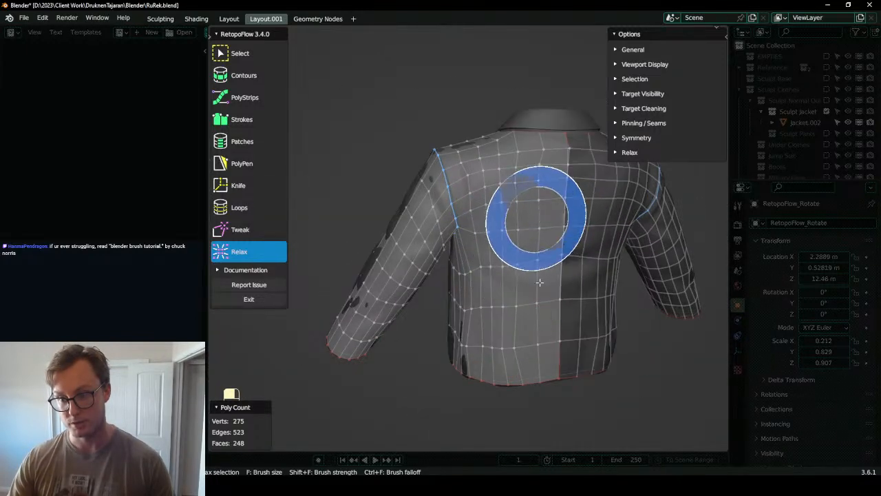
middle_drag(492, 167, 560, 189)
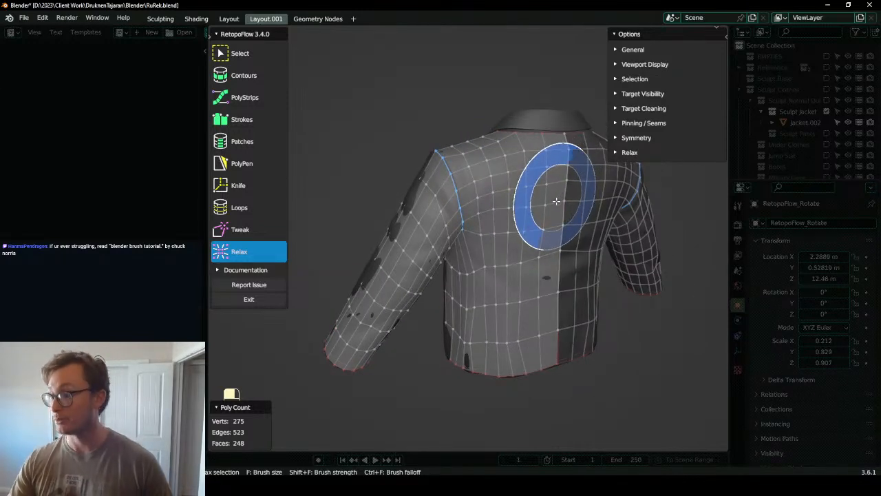
mouse_move(555, 203)
mouse_down()
mouse_move(537, 279)
mouse_move(486, 337)
mouse_move(500, 334)
mouse_move(478, 332)
mouse_up()
middle_drag(468, 329, 500, 290)
drag(500, 289, 474, 298)
middle_drag(478, 285, 466, 292)
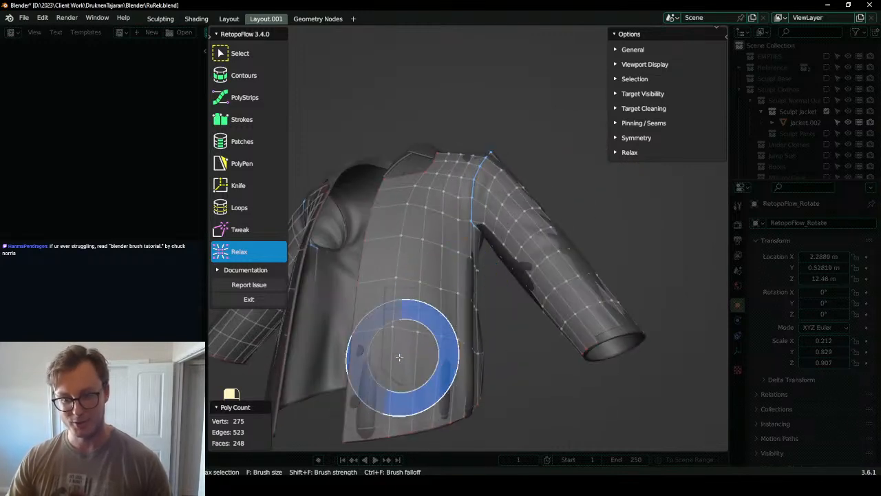
middle_drag(401, 300, 413, 283)
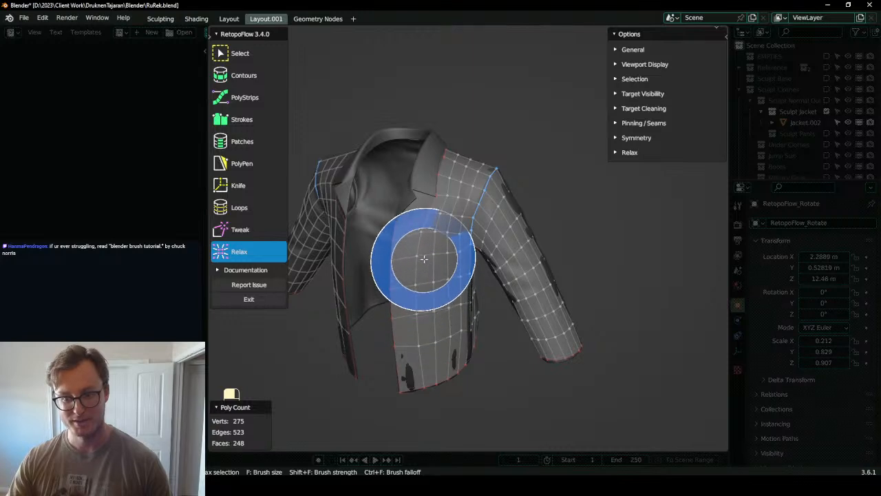
middle_drag(438, 341, 420, 324)
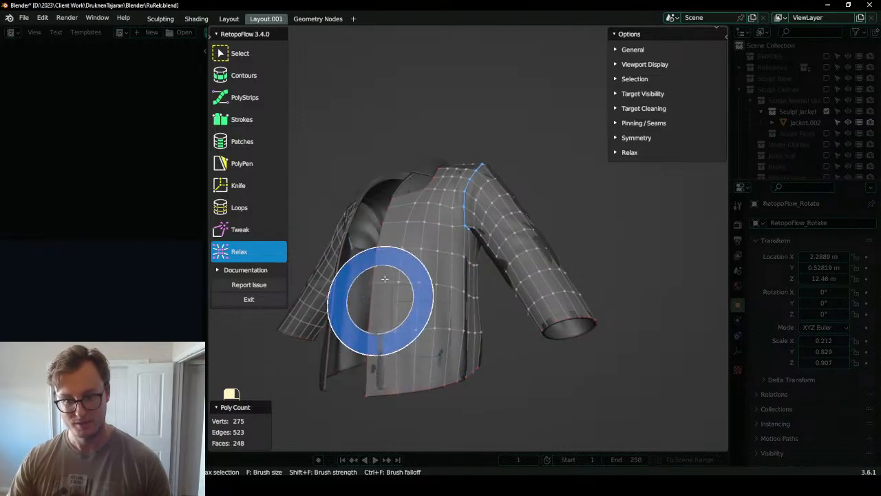
middle_drag(423, 315, 298, 266)
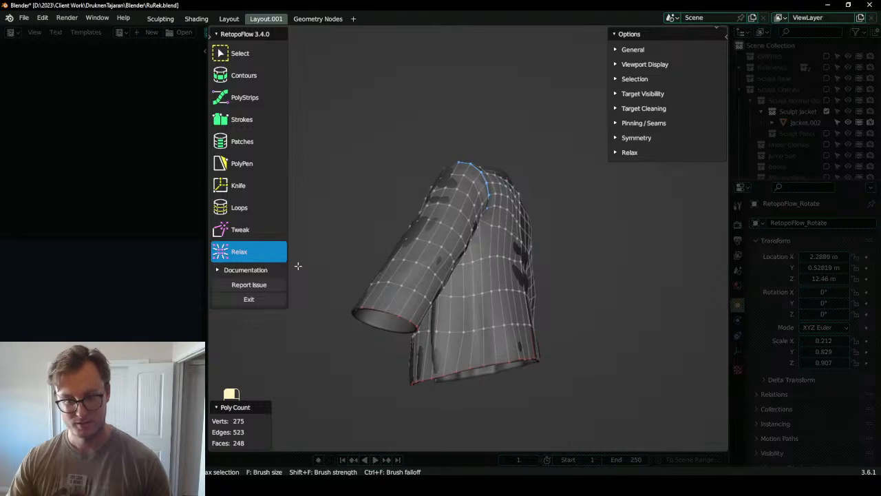
- Insert additional horizontal edge loops around the torso with the Loops tool
click(237, 209)
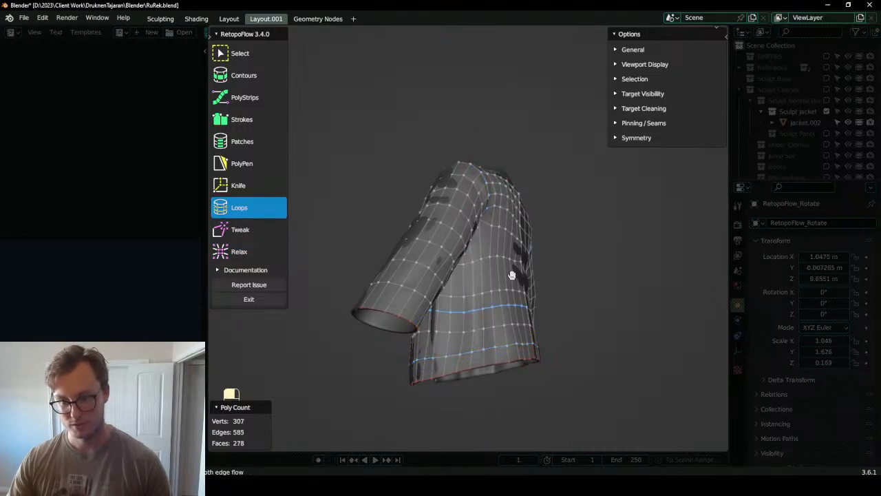
middle_drag(565, 289, 264, 198)
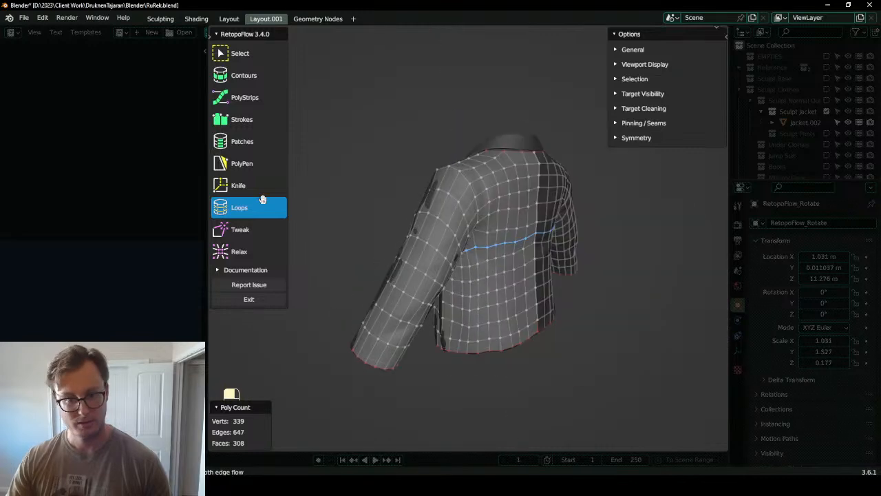
- Relax the new horizontal loops around the back, side and front of the torso
click(278, 259)
middle_drag(560, 278, 529, 279)
mouse_move(527, 278)
mouse_down()
mouse_move(515, 253)
mouse_move(531, 268)
mouse_move(539, 303)
mouse_up()
middle_drag(539, 303, 569, 281)
scroll(518, 300, up, 3)
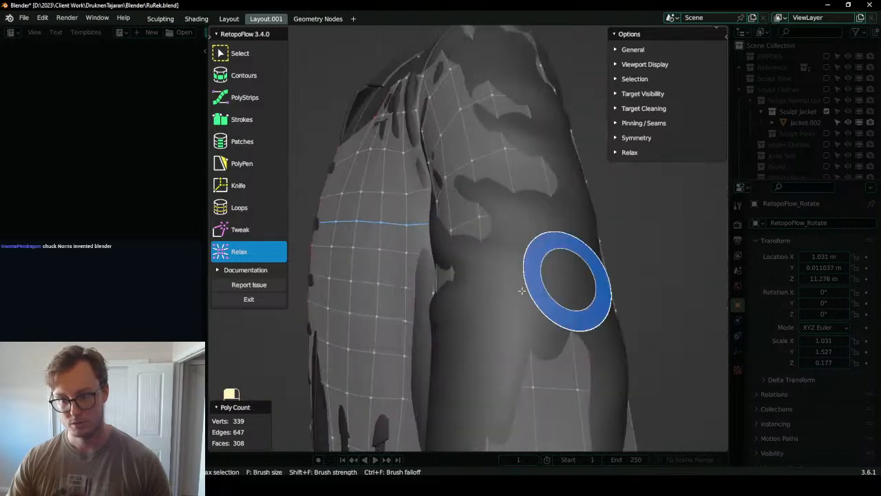
scroll(482, 290, down, 2)
middle_drag(448, 293, 488, 304)
mouse_move(487, 305)
mouse_down()
mouse_move(466, 340)
mouse_move(441, 283)
mouse_move(506, 279)
mouse_up()
mouse_move(511, 281)
middle_down()
mouse_move(472, 287)
mouse_move(476, 304)
middle_up()
mouse_move(476, 305)
mouse_down()
mouse_move(402, 330)
mouse_move(394, 349)
mouse_up()
middle_drag(394, 348, 443, 369)
drag(424, 386, 423, 395)
middle_drag(410, 208, 458, 281)
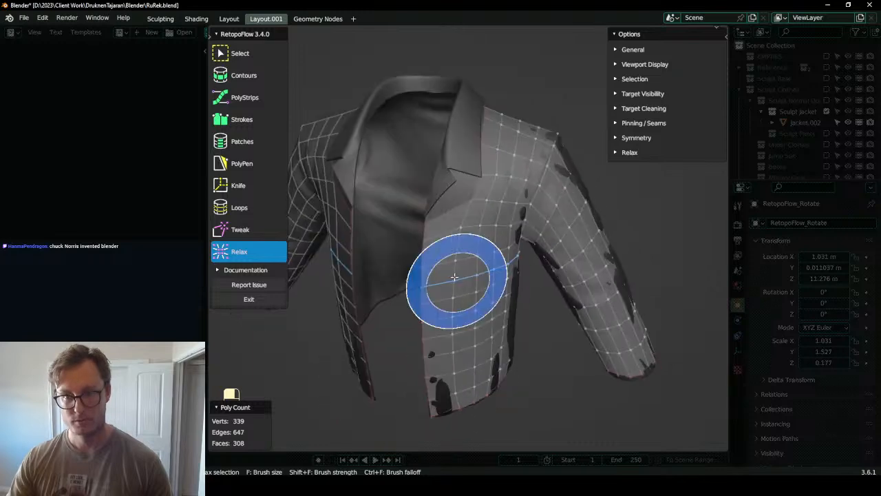
- Insert a vertical edge loop beside the front opening and relax the surrounding front mesh
key(7)
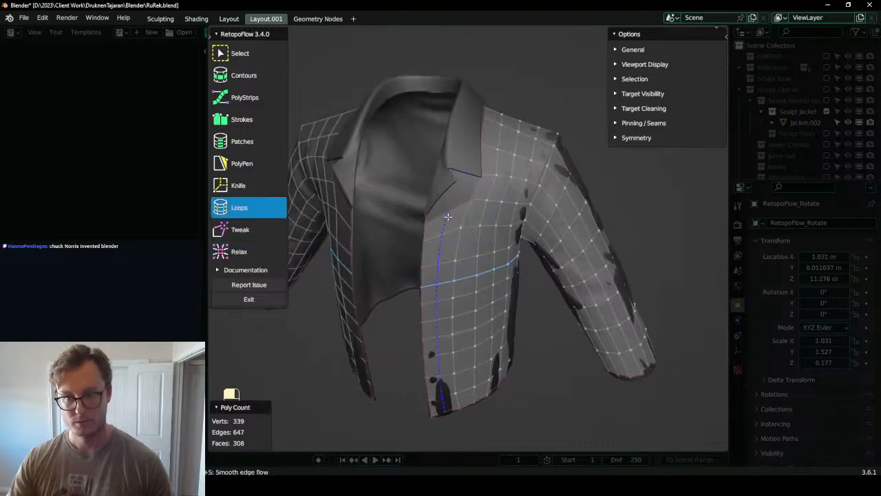
click(439, 269)
key(9)
middle_drag(498, 279, 403, 360)
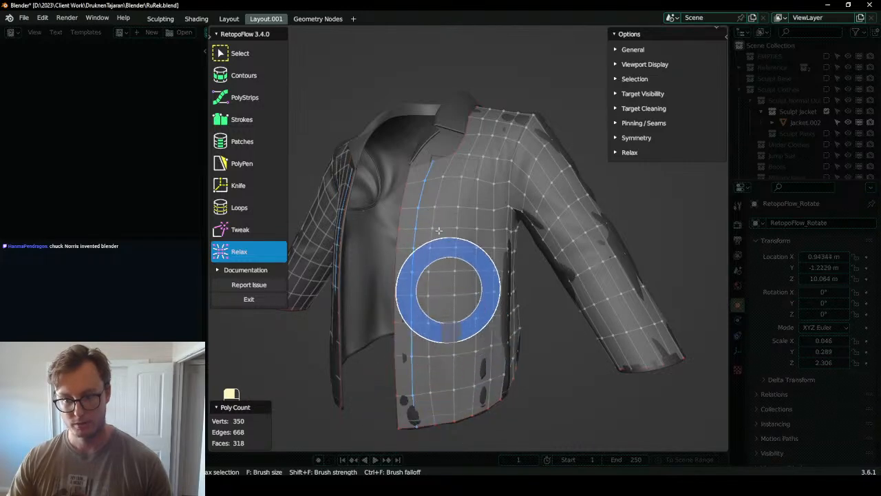
mouse_move(434, 197)
middle_down()
mouse_move(423, 215)
mouse_move(525, 177)
mouse_move(513, 185)
middle_up()
middle_drag(335, 296, 561, 260)
drag(565, 256, 552, 212)
- Try to insert an edge loop around the sleeve near the cuff
mouse_move(584, 283)
shift+middle_down()
mouse_move(530, 262)
mouse_move(483, 259)
mouse_move(574, 264)
mouse_move(529, 282)
shift+middle_up()
scroll(529, 284, up, 3)
key(ctrl+r)
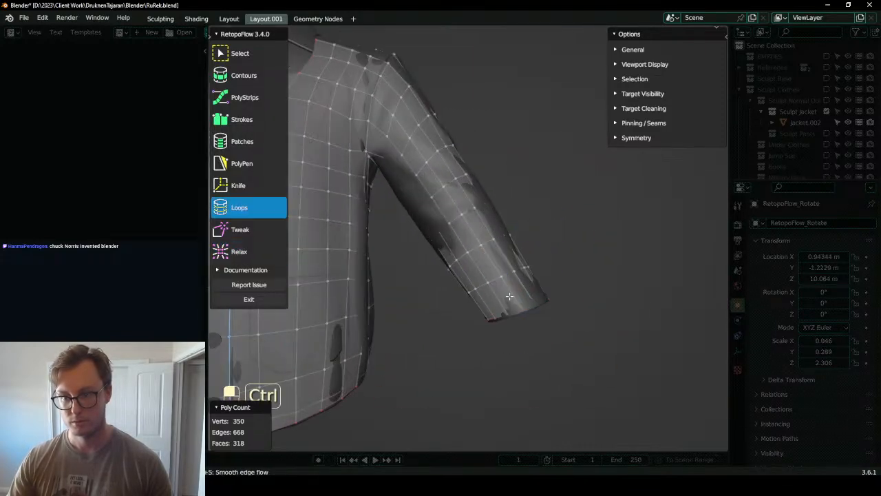
ctrl+click(506, 293)
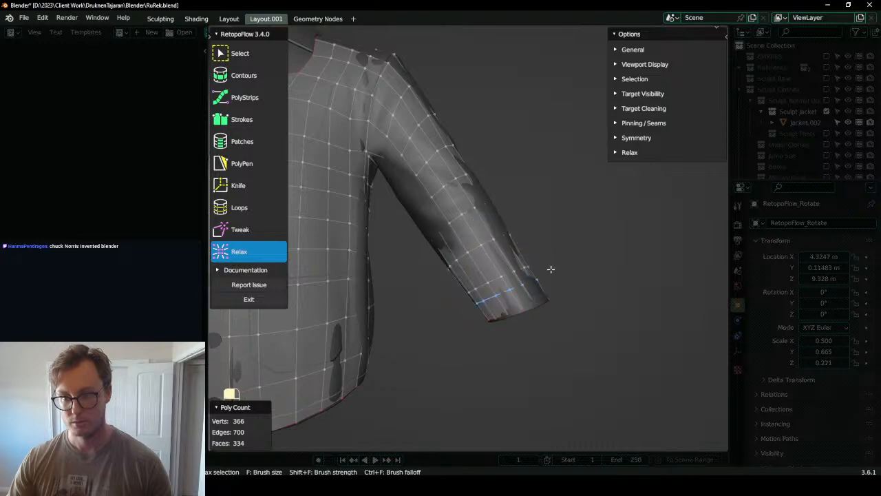
- Leave RetopoFlow and move the neckline vertex on top of the shoulder against the collar seam
click(259, 298)
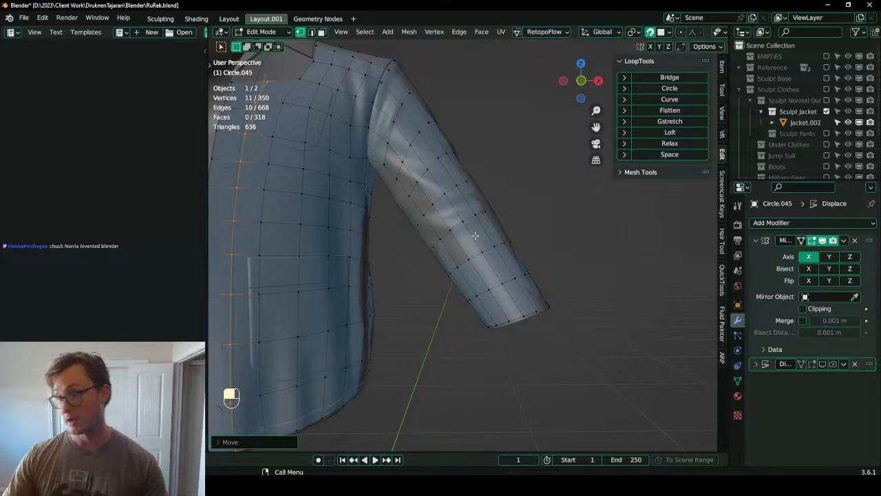
scroll(483, 244, down, 4)
middle_drag(441, 164, 428, 238)
middle_drag(429, 238, 428, 285)
scroll(407, 253, up, 1)
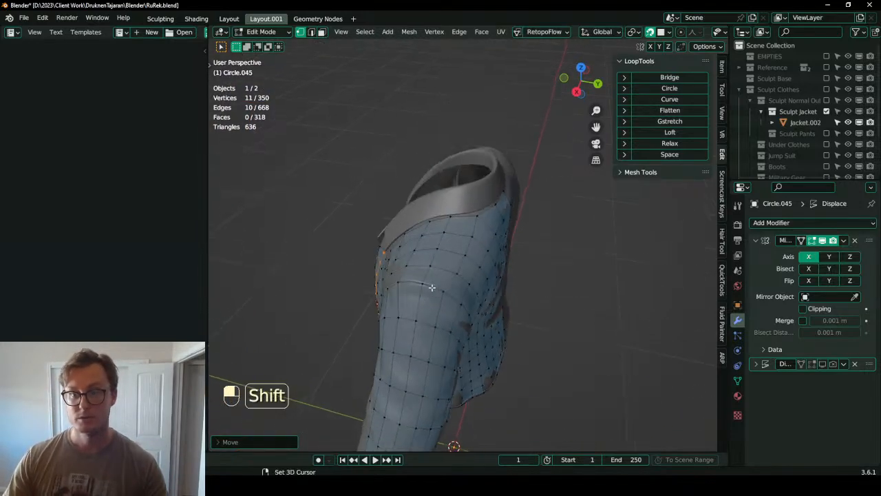
scroll(428, 284, up, 5)
middle_drag(476, 232, 413, 214)
shift+middle_drag(396, 241, 374, 331)
scroll(405, 316, up, 3)
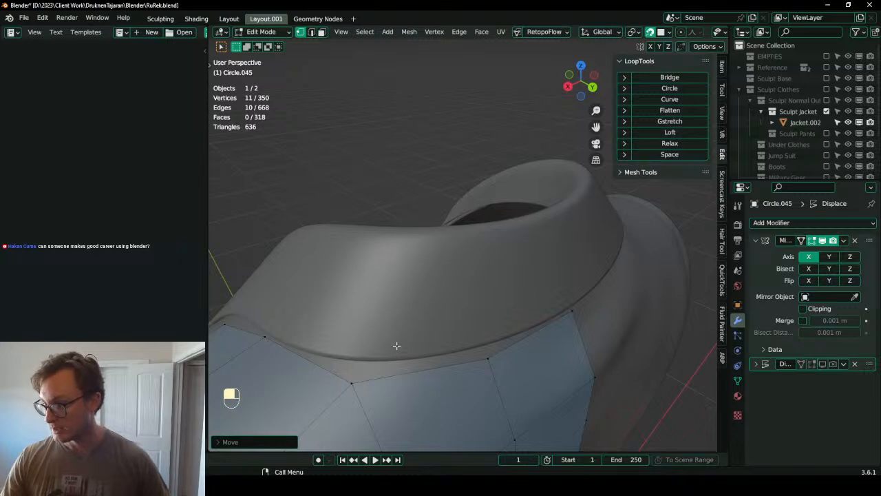
scroll(391, 354, down, 2)
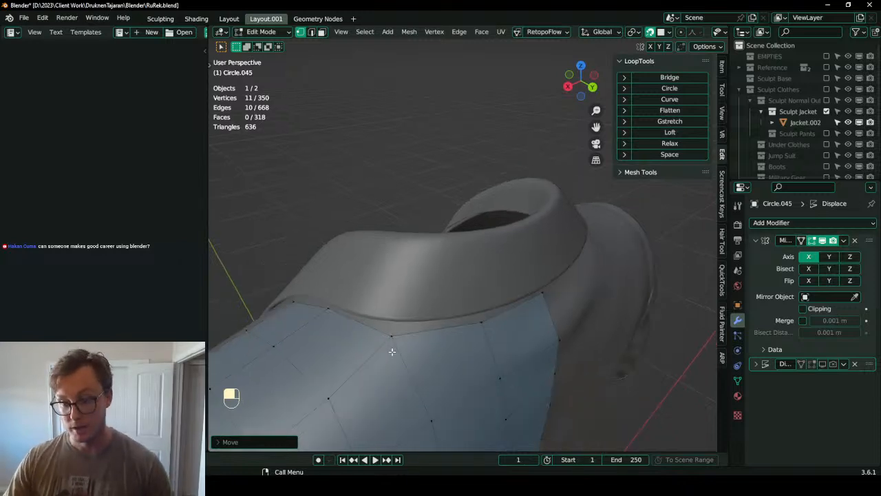
click(416, 319)
middle_drag(417, 319, 442, 352)
scroll(442, 352, up, 2)
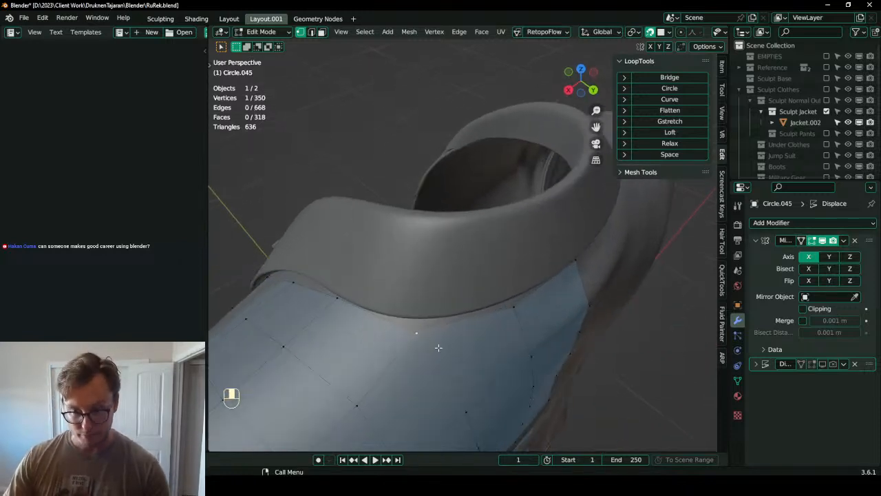
key(g)
click(437, 322)
- Move two more neckline vertices on the shoulder against the collar's lower edge
middle_drag(286, 341, 444, 275)
click(409, 317)
key(g)
click(420, 312)
shift+middle_drag(444, 276, 532, 226)
key(g)
click(518, 242)
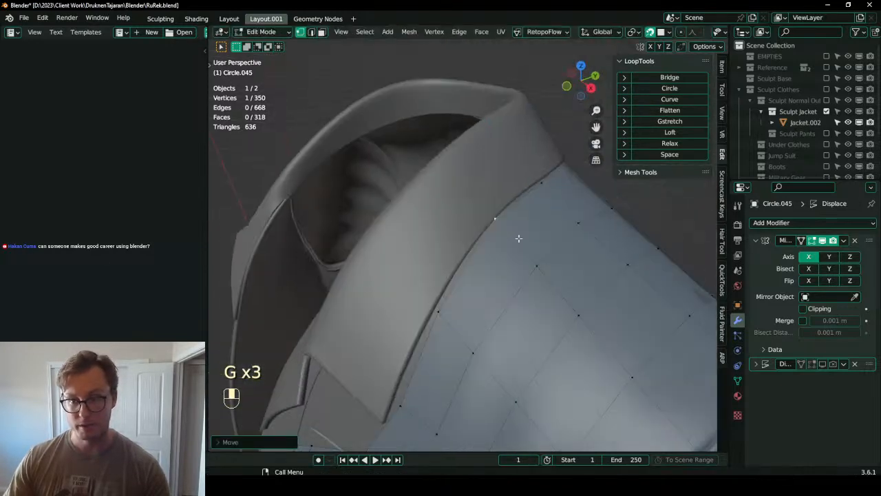
- Fit the neckline vertices toward the front of the shoulder to the collar's lower edge
click(435, 314)
key(g)
click(432, 316)
shift+middle_drag(432, 316, 466, 268)
click(456, 279)
key(g)
click(460, 302)
middle_drag(460, 302, 383, 310)
key(g)
click(512, 292)
- Move the two neckline vertices nearest the back centre up to the collar seam
middle_drag(462, 268, 565, 269)
middle_drag(565, 269, 413, 289)
shift+middle_drag(413, 289, 440, 239)
key(g)
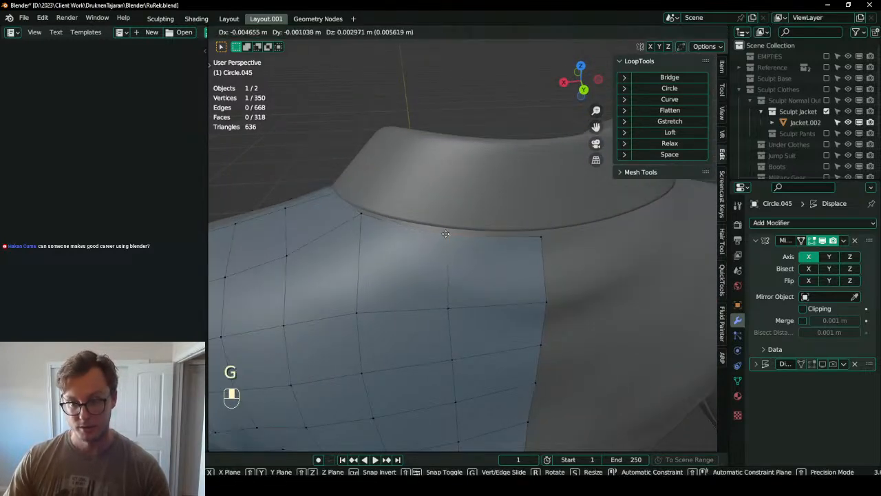
click(447, 229)
key(g)
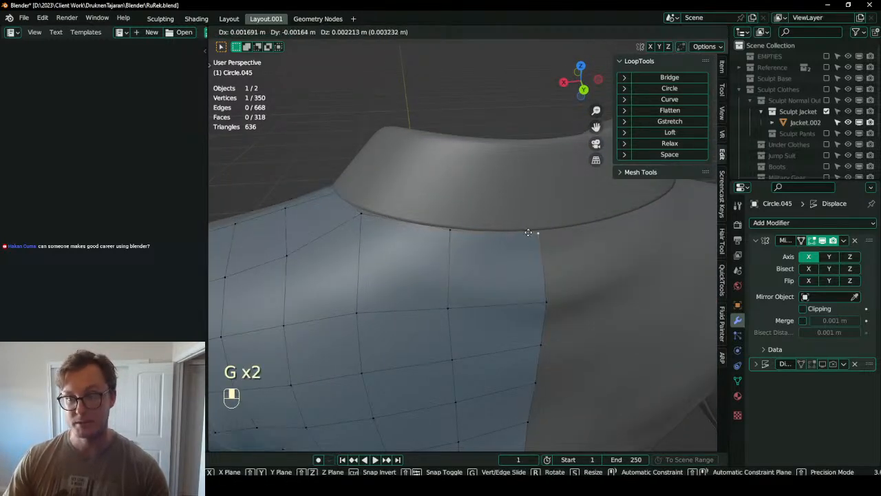
click(528, 234)
- Select the three back neckline vertices and extrude their edges slightly up beneath the collar
scroll(518, 237, down, 2)
middle_drag(517, 238, 509, 256)
scroll(482, 211, up, 4)
ctrl+click(365, 270)
middle_drag(365, 270, 420, 220)
key(e)
click(577, 239)
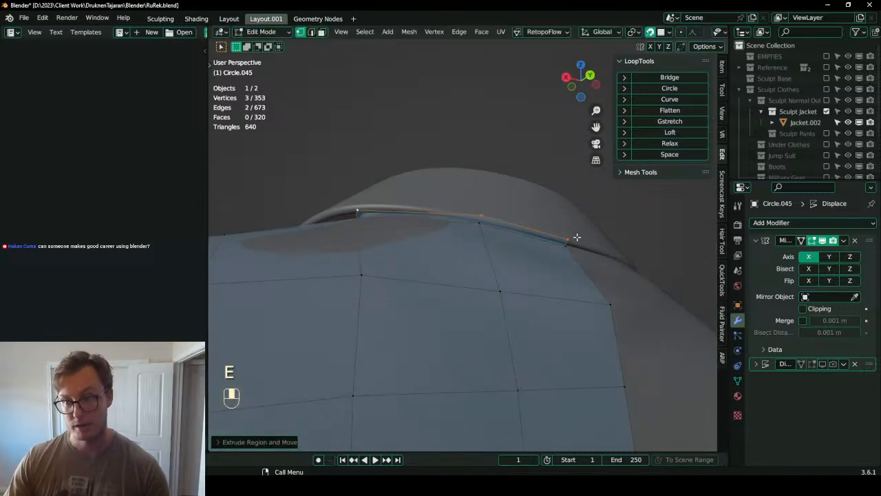
- Move the three newly extruded back neckline vertices so they sit in the seam beneath the collar
click(573, 238)
key(g)
click(572, 240)
click(471, 208)
key(g)
click(471, 210)
middle_drag(404, 216, 425, 230)
click(362, 212)
key(g)
click(365, 211)
key(g)
click(373, 203)
middle_drag(415, 192, 420, 214)
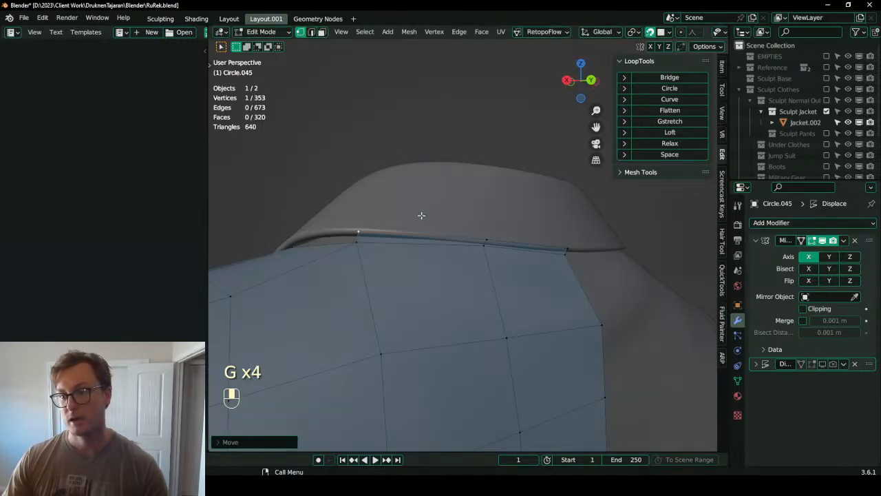
- Extrude the back collar seam edges up the collar's outer face and fit the vertex nearest the back centre to its top edge
ctrl+click(570, 237)
middle_drag(540, 231, 533, 241)
key(e)
click(528, 181)
middle_drag(527, 173, 521, 209)
click(569, 193)
key(g)
click(551, 170)
- Fit the other two vertices of the new collar strip to the collar's top edge
click(472, 200)
key(g)
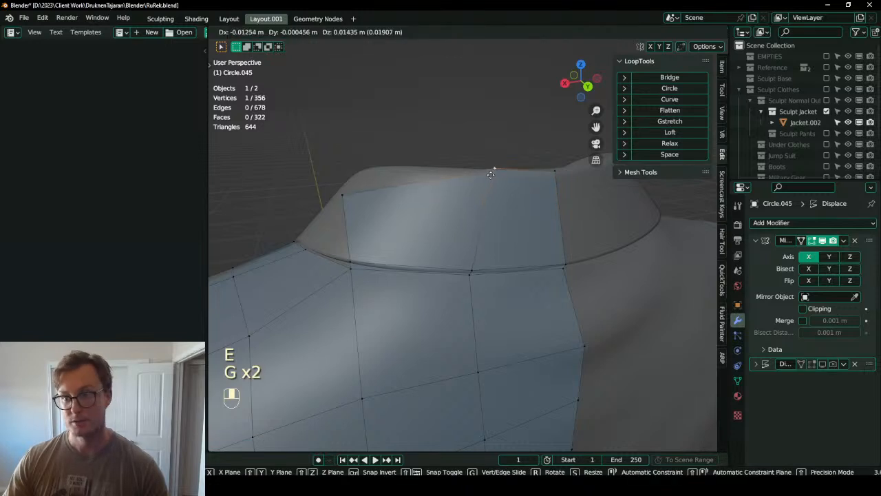
click(479, 181)
middle_drag(478, 181, 382, 213)
click(362, 211)
key(g)
click(389, 173)
middle_drag(389, 173, 390, 189)
key(g)
click(390, 191)
- Extrude the next shoulder neckline edge slightly upward and fit its two vertices into the seam beneath the collar
scroll(390, 193, down, 2)
shift+middle_drag(387, 222, 446, 187)
middle_drag(445, 187, 504, 195)
scroll(504, 195, up, 3)
middle_drag(444, 217, 464, 208)
ctrl+click(397, 276)
key(e)
click(398, 269)
key(g)
click(475, 187)
key(g)
click(373, 239)
key(g)
click(371, 240)
key(g)
click(484, 194)
- Extrude the shoulder seam edge up the collar and fit both new vertices to the collar's top edge
key(e)
click(345, 130)
key(g)
click(429, 106)
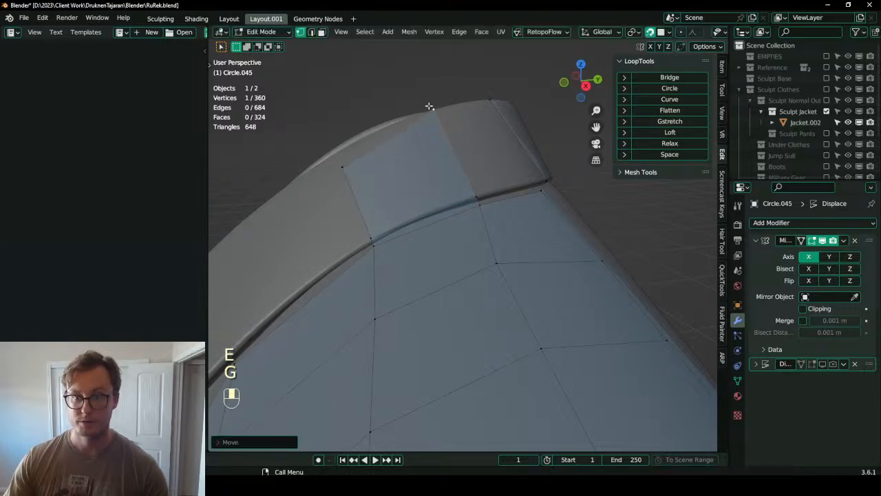
key(g)
click(335, 145)
key(g)
click(335, 153)
- Fill the gap between the two collar strips with a face and nudge its top vertex onto the collar's edge
middle_drag(501, 115, 477, 119)
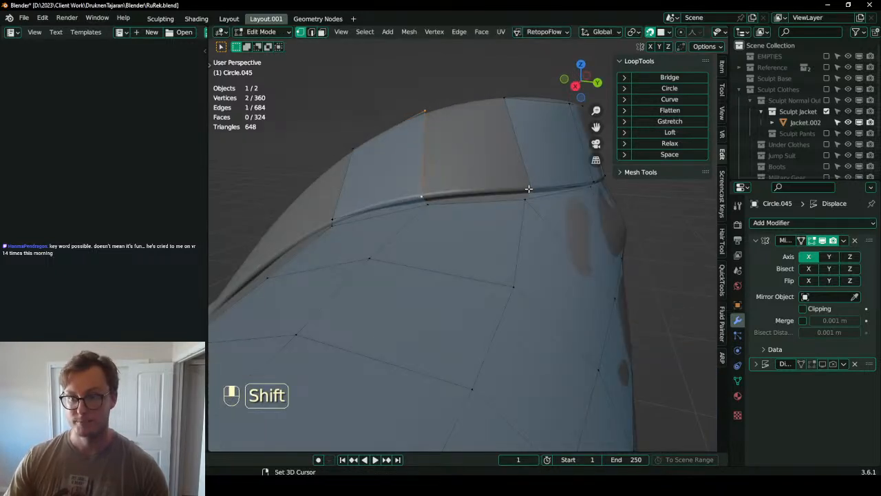
key(f)
click(424, 113)
key(g)
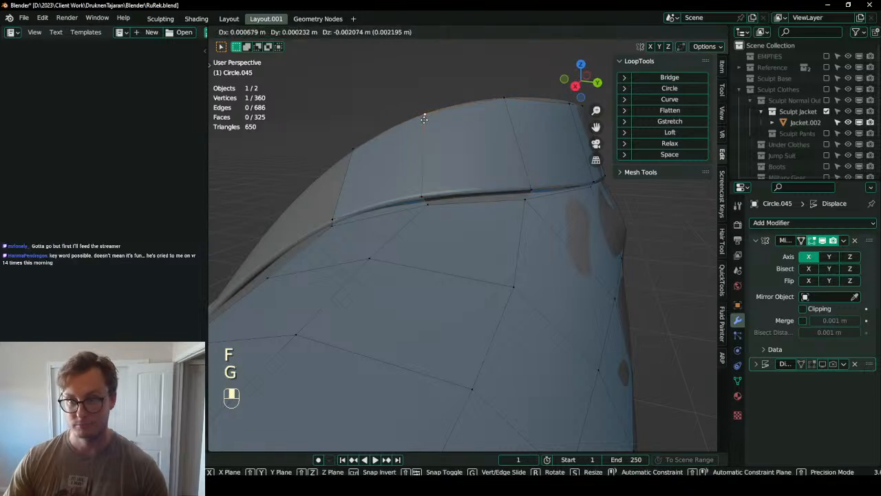
click(425, 121)
- Adjust the seam vertex below the joined collar faces and fill the narrow gap between the seam and the neckline
key(shift+Tab)
key(shift+Tab)
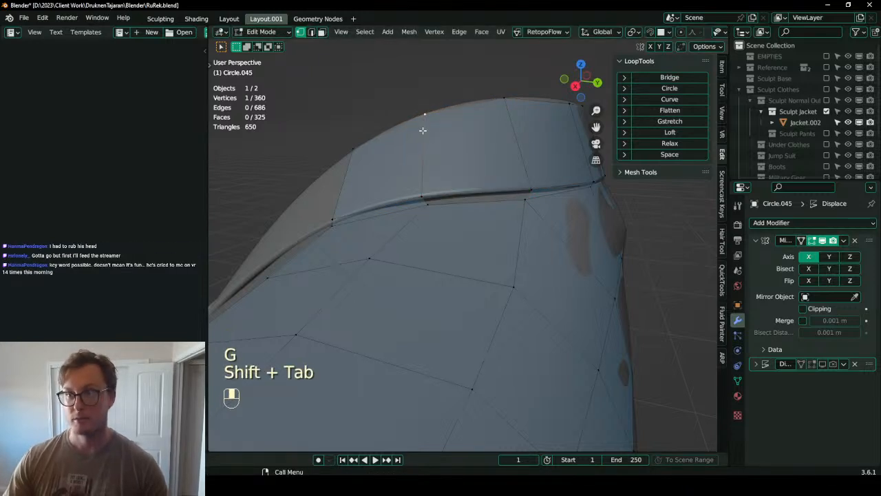
key(g)
click(422, 192)
click(422, 193)
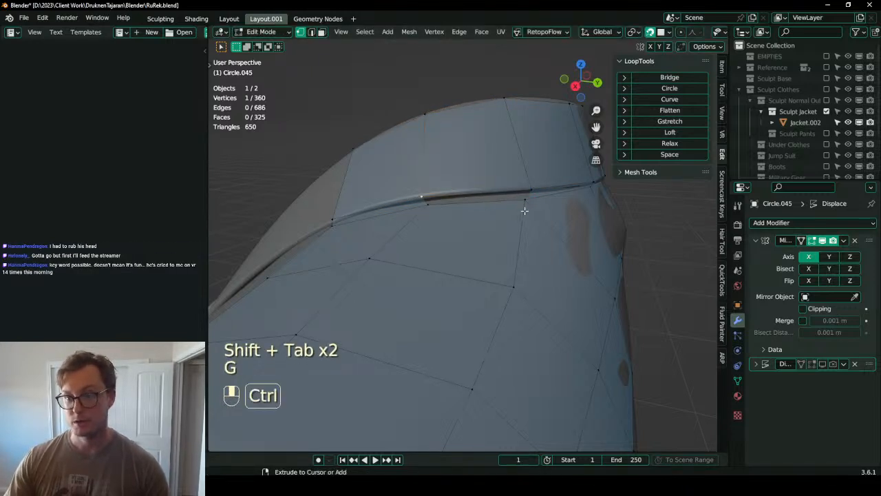
key(f)
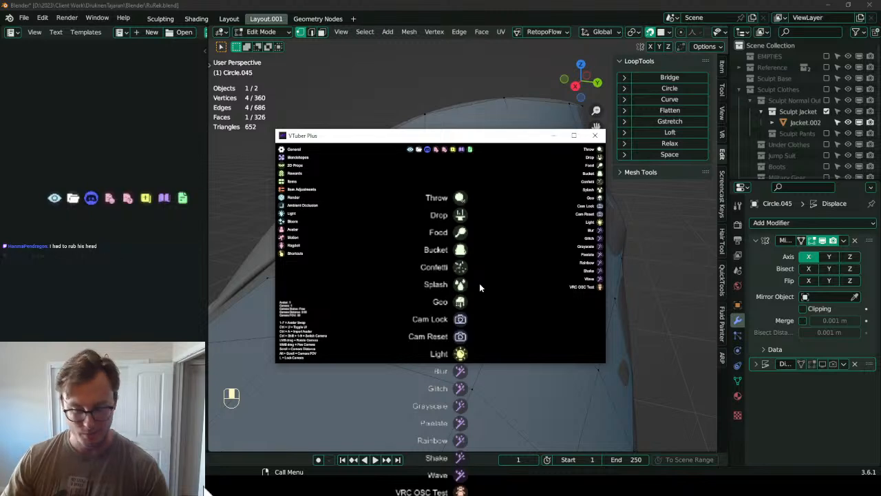
click(585, 12)
middle_drag(480, 247, 476, 228)
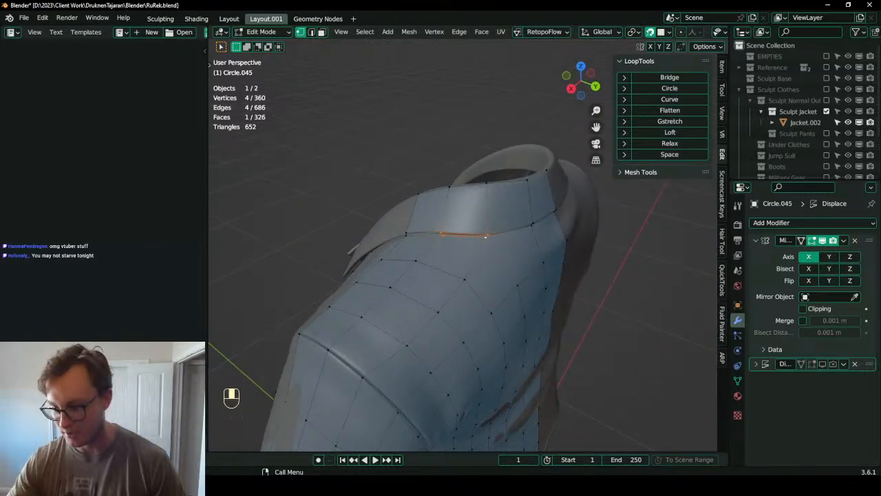
key(alt+Tab)
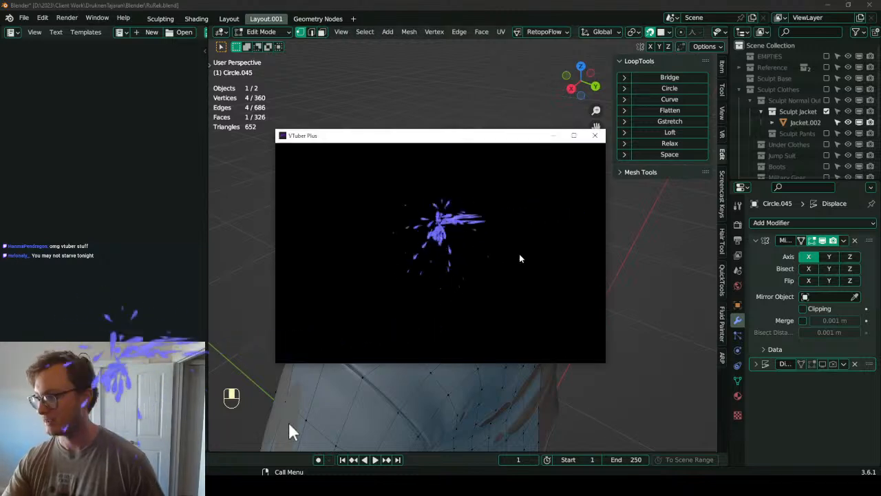
click(553, 136)
- Extrude the next neckline vertex toward the jacket front into the collar seam and fill the narrow face beside it
middle_drag(527, 188, 438, 254)
click(436, 252)
key(e)
click(412, 249)
key(f)
click(411, 242)
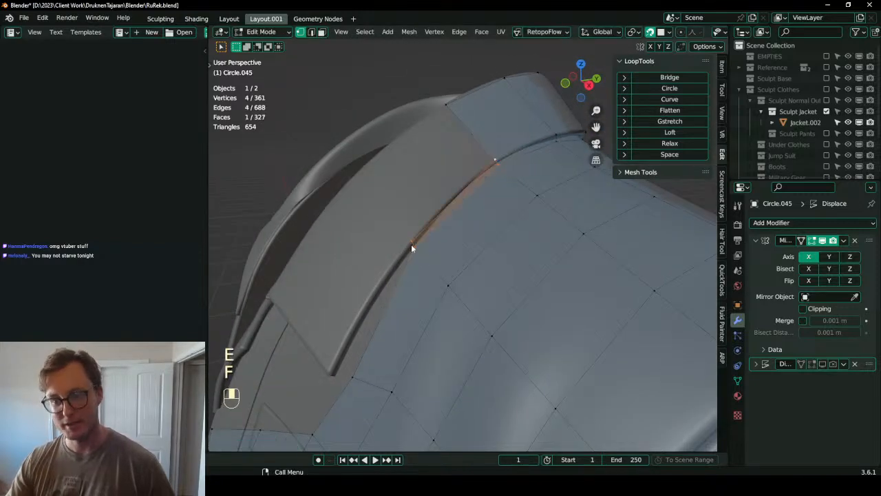
- Extrude the front seam vertex up to the collar's top edge and fill the collar face beside it
middle_drag(411, 243, 422, 249)
key(e)
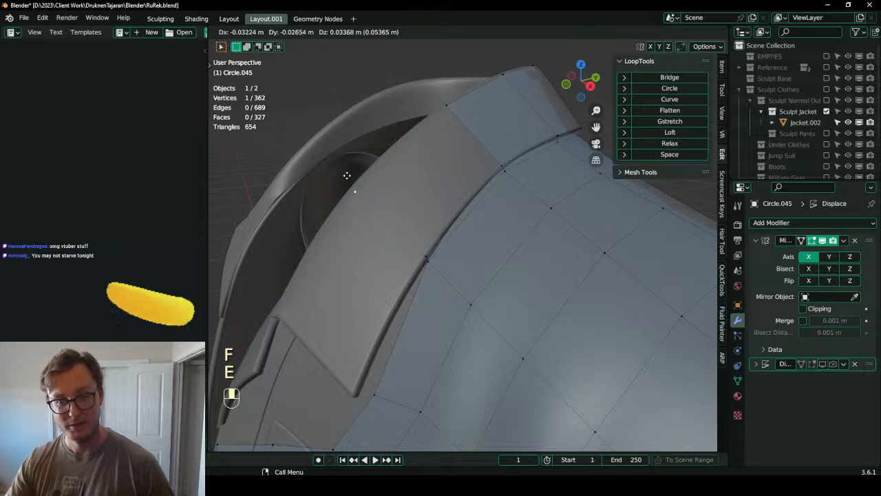
click(346, 174)
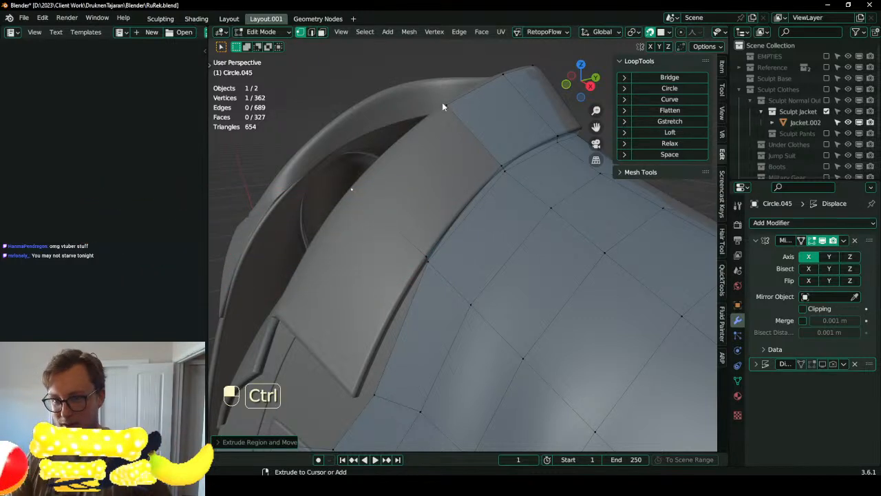
key(f)
- Reposition the collar's top vertices along the fold so they follow its curve from the shoulder to the back
middle_drag(503, 201, 413, 339)
click(351, 333)
key(g)
click(363, 327)
key(g)
click(454, 284)
click(468, 288)
key(g)
click(471, 291)
middle_drag(471, 290, 498, 200)
key(g)
click(575, 342)
key(g)
click(573, 344)
- Turn off snapping, extrude the collar's top edge loop down along Z inside the collar, and change the pivot point
key(shift+Tab)
alt+shift+click(499, 190)
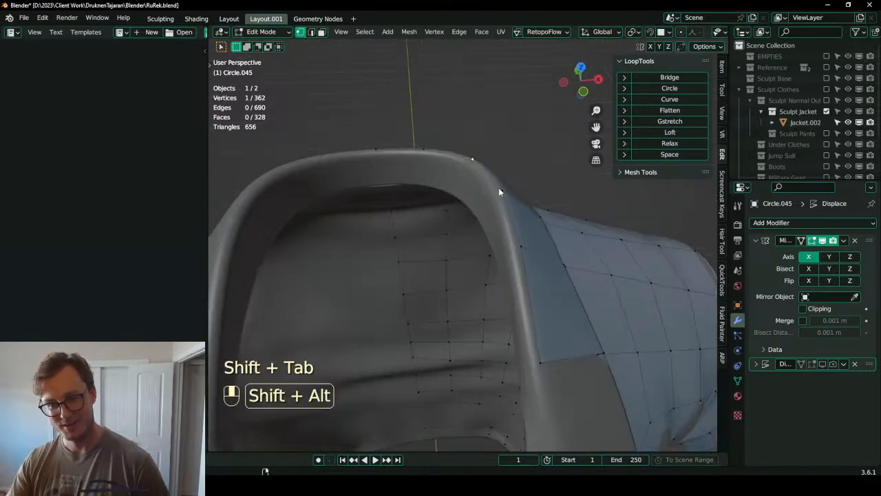
middle_drag(518, 250, 518, 219)
click(514, 233)
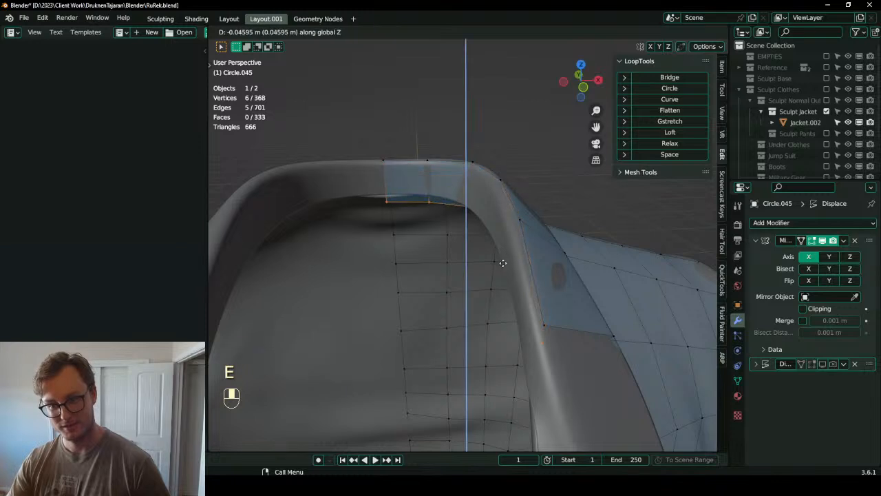
middle_drag(512, 241, 507, 263)
key(period)
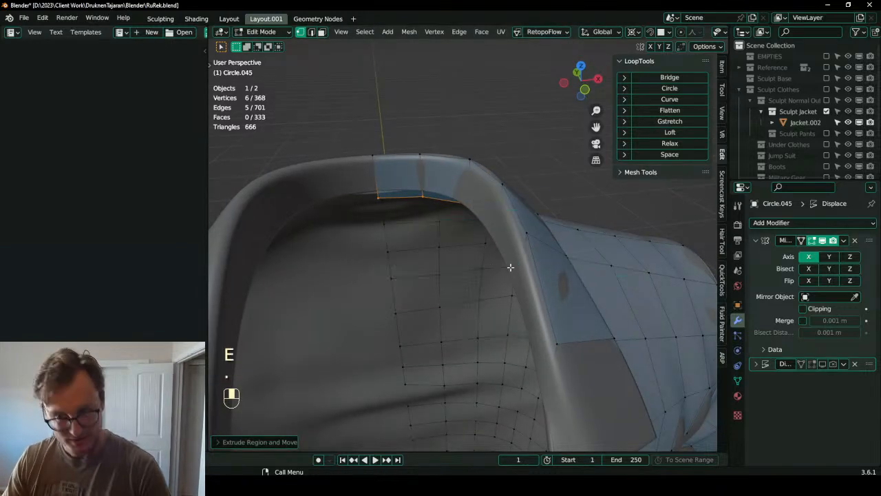
click(549, 266)
- Scale the extruded inner collar edge along X and move it along Z to match the collar's inside
middle_drag(553, 217, 555, 184)
key(s)
key(x)
click(514, 250)
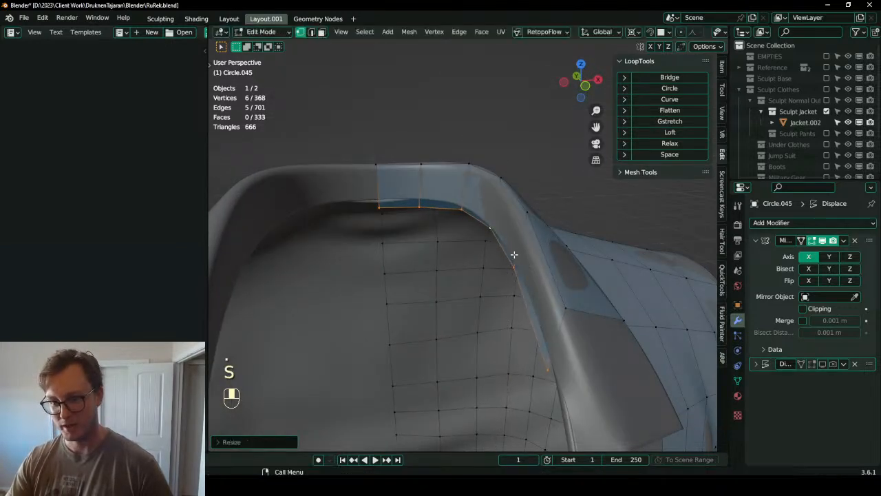
key(g)
key(z)
key(shift)
click(501, 274)
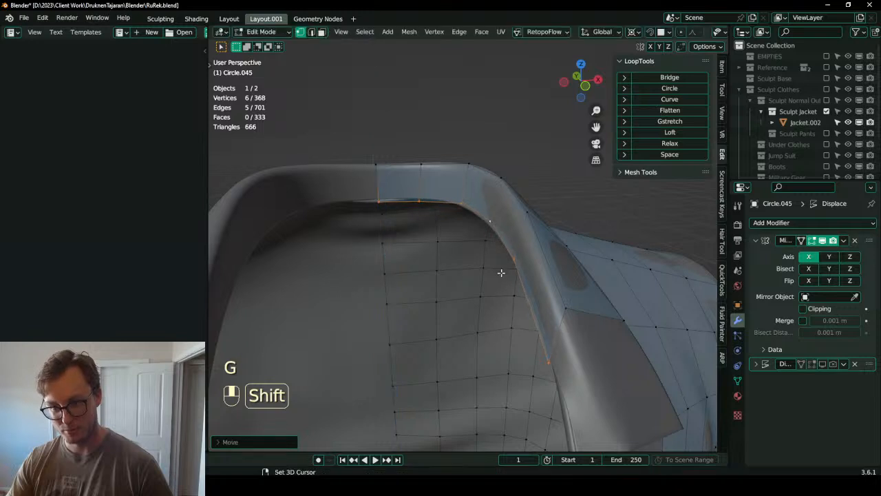
middle_drag(502, 273, 519, 222)
- Turn snapping back on and fit the inner collar vertices around the back to the collar's inner lower edge
scroll(509, 222, up, 4)
key(shift+Tab)
click(349, 185)
key(g)
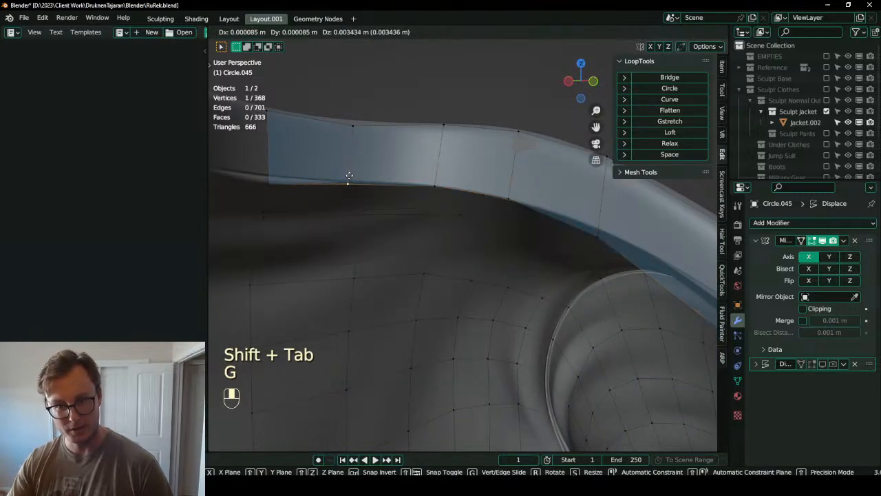
click(351, 169)
key(g)
click(269, 177)
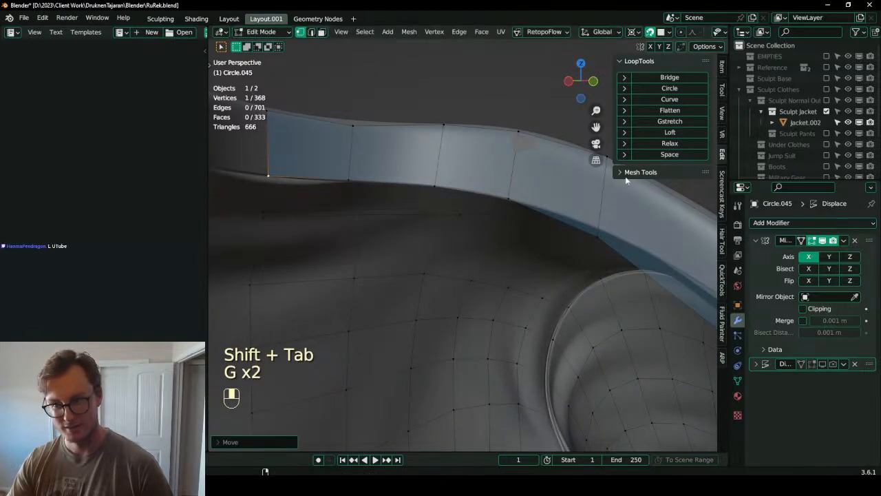
click(509, 200)
key(g)
click(508, 198)
- Fit the last two inner collar vertices toward the front to the collar's inner lower edge
shift+middle_drag(623, 233, 476, 206)
click(421, 193)
middle_drag(421, 192, 444, 189)
key(g)
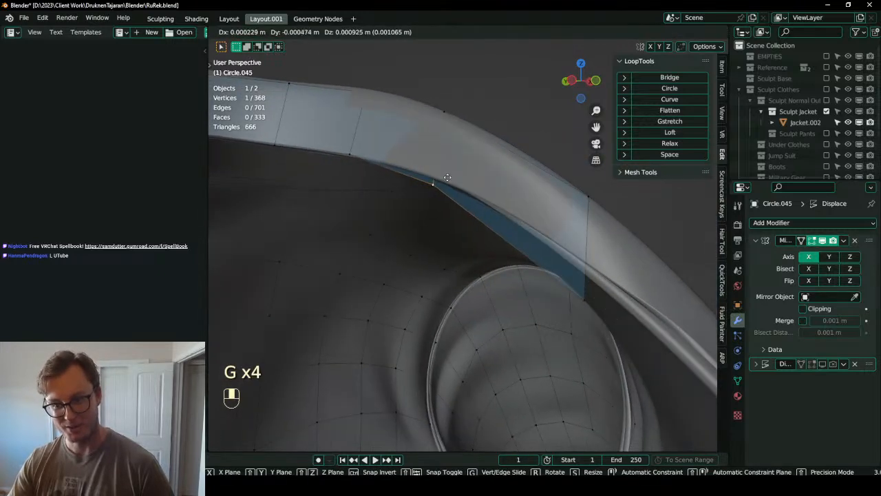
click(452, 182)
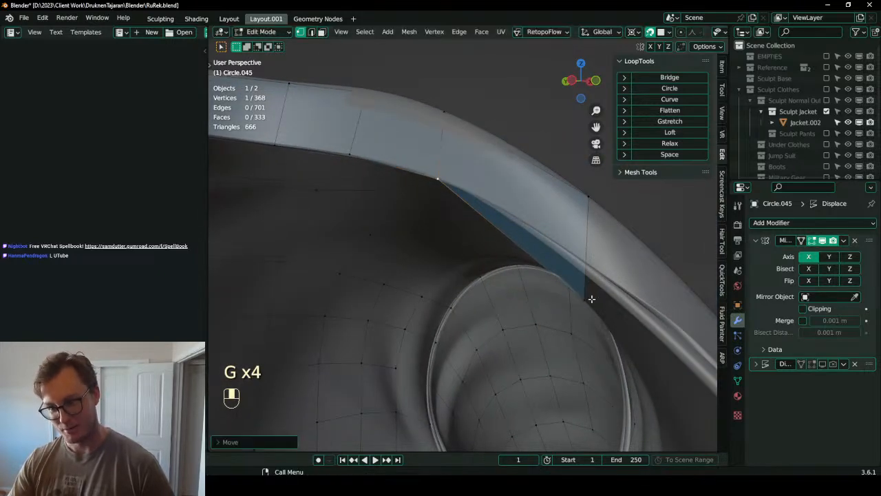
click(592, 296)
key(g)
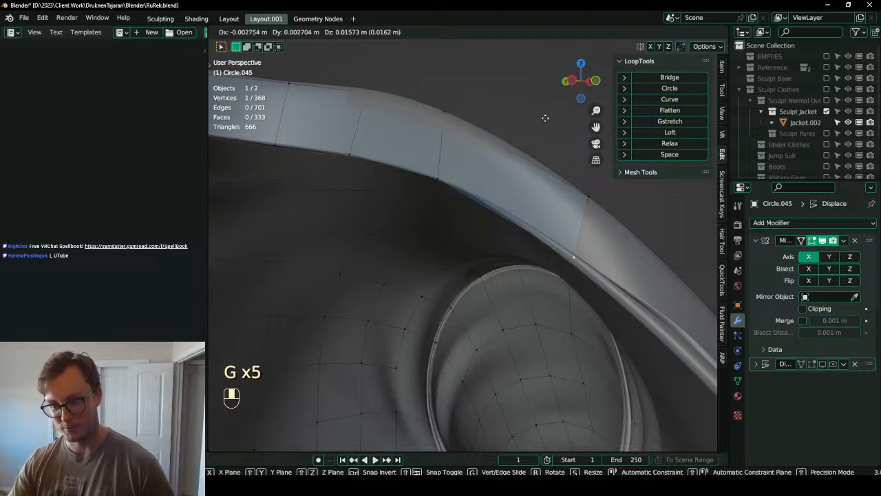
click(544, 119)
- Delete the top corner vertex of the front panel below the lapel and move the neighbouring vertex up toward the pocket's corner
middle_drag(537, 114, 447, 154)
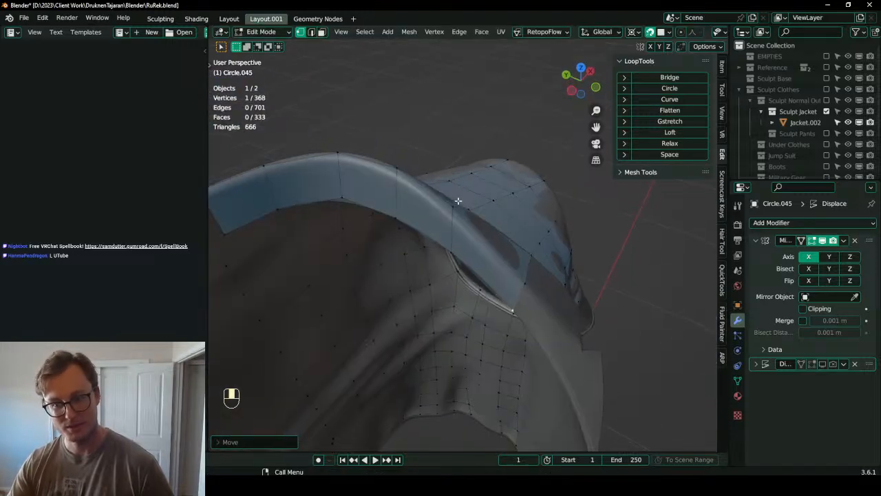
mouse_move(454, 206)
middle_down()
mouse_move(395, 142)
mouse_move(451, 211)
middle_up()
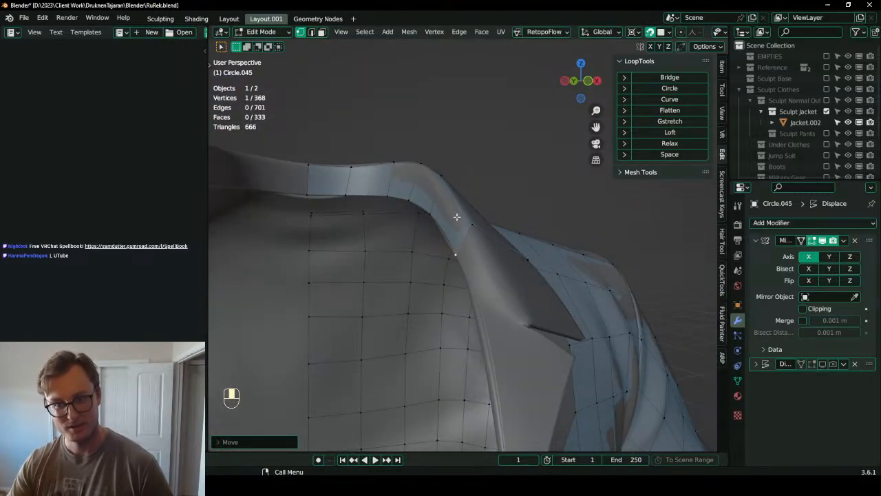
middle_drag(508, 208, 492, 255)
scroll(537, 224, up, 3)
middle_drag(379, 301, 430, 279)
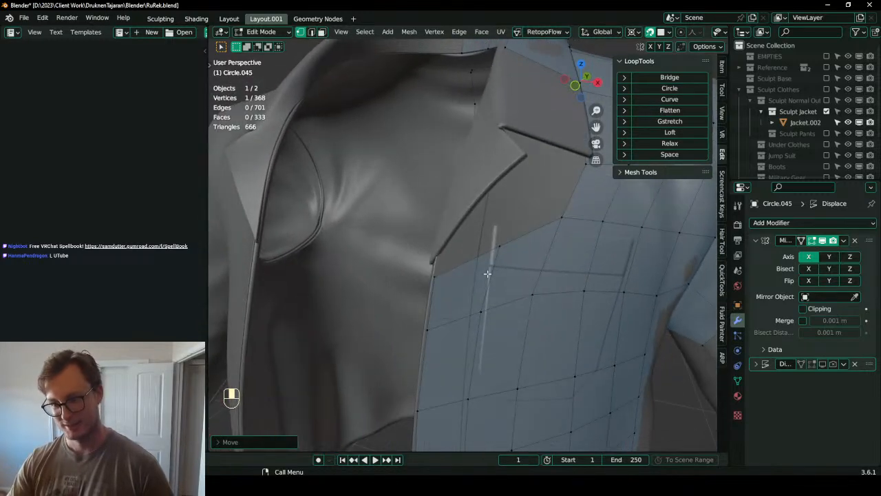
key(x)
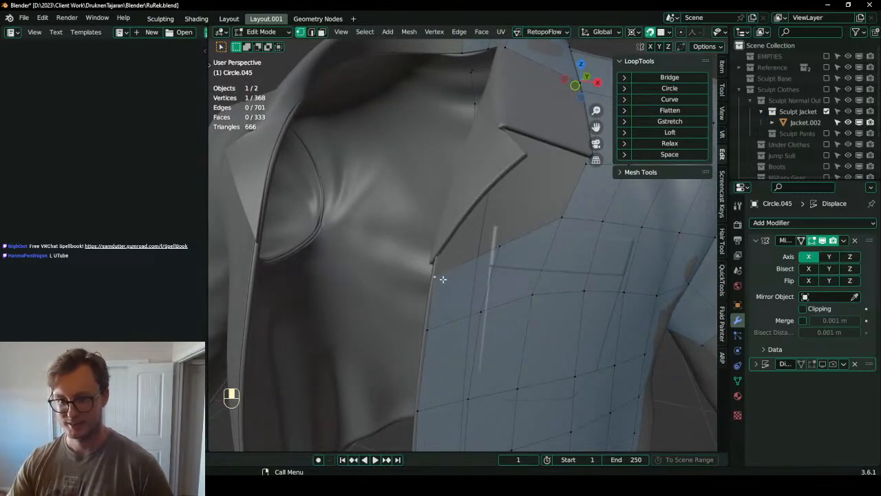
click(475, 274)
click(499, 246)
key(g)
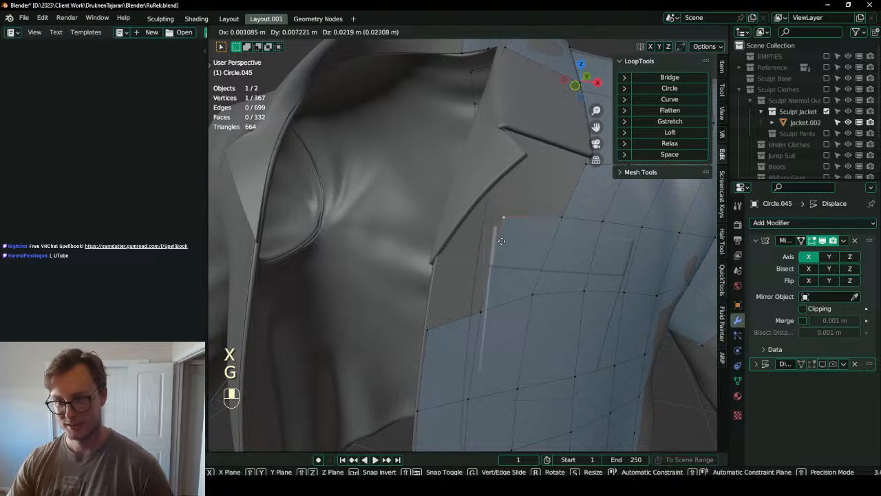
click(503, 242)
- Move the front panel's upper row vertices beside the opening up to level the row across the chest pocket
key(period)
click(455, 305)
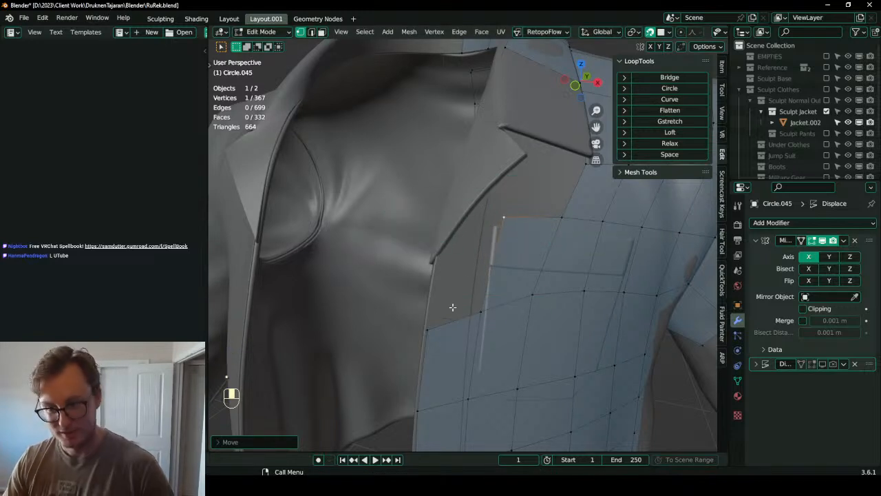
key(g)
click(458, 303)
key(g)
click(521, 301)
key(g)
click(523, 269)
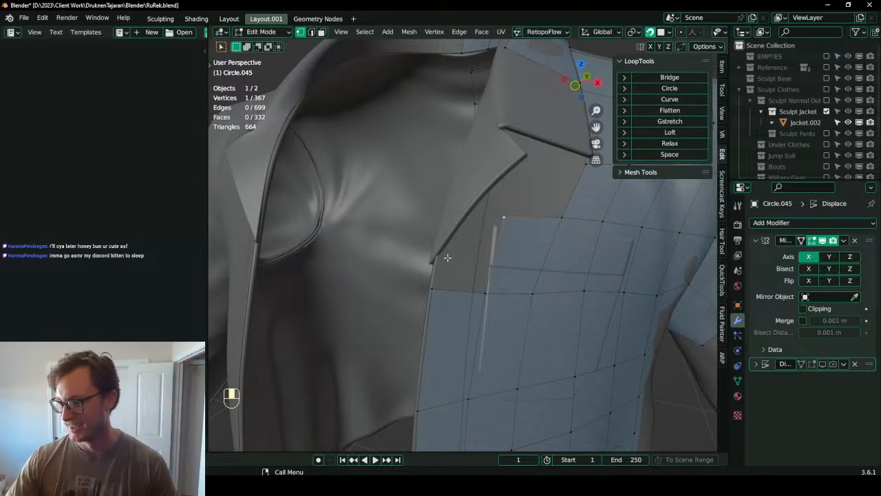
- Align the front panel's top corner vertex with the upper corner of the chest pocket
middle_drag(400, 292, 414, 292)
shift+middle_drag(600, 238, 487, 289)
scroll(471, 289, up, 2)
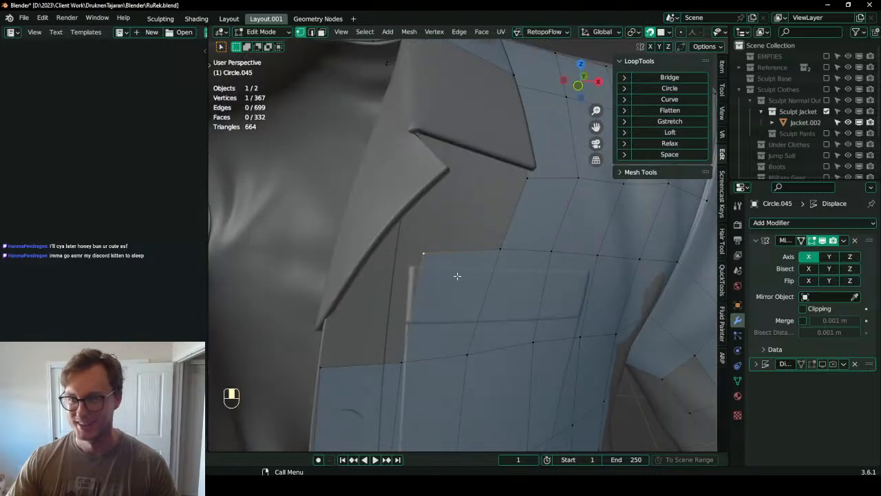
key(g)
click(465, 241)
middle_drag(533, 183, 391, 261)
click(381, 277)
key(g)
click(382, 278)
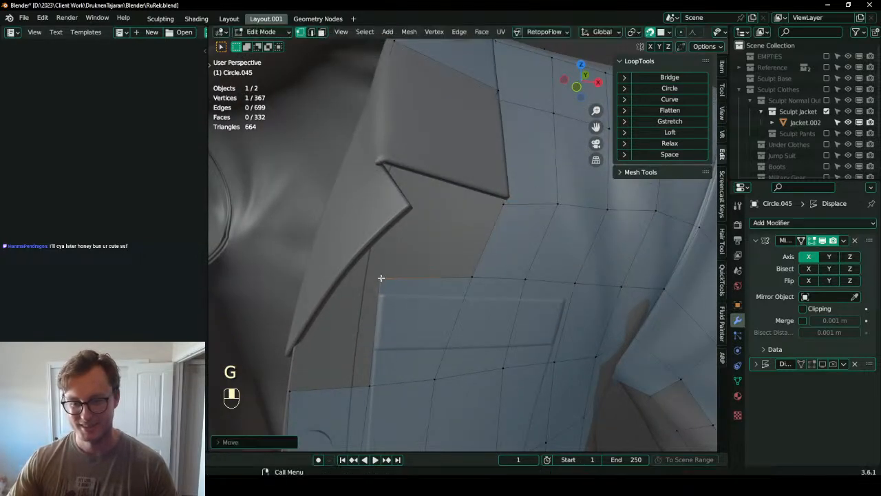
- Extrude the front opening's top vertex up to the lapel's lower tip and fill the face across to the pocket corner
shift+middle_drag(357, 337, 414, 232)
key(e)
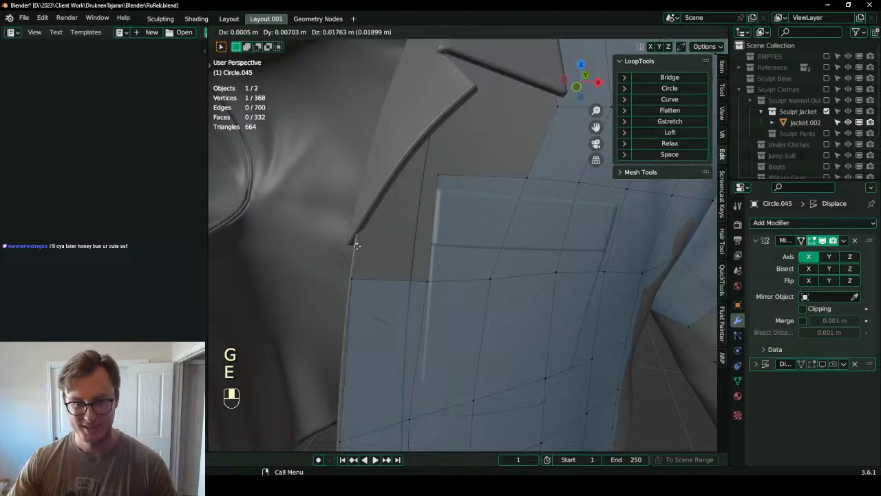
click(357, 237)
ctrl+click(438, 176)
key(f)
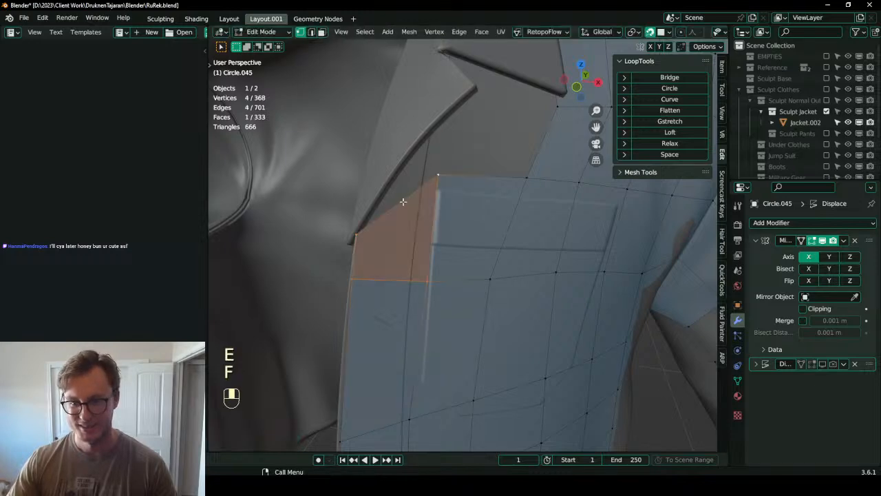
- Nudge the front panel's vertex at the chest pocket's upper corner to fit the sculpted jacket
middle_drag(414, 202, 467, 213)
scroll(482, 227, down, 2)
click(492, 236)
middle_drag(506, 237, 430, 211)
middle_drag(394, 151, 457, 222)
key(g)
click(493, 244)
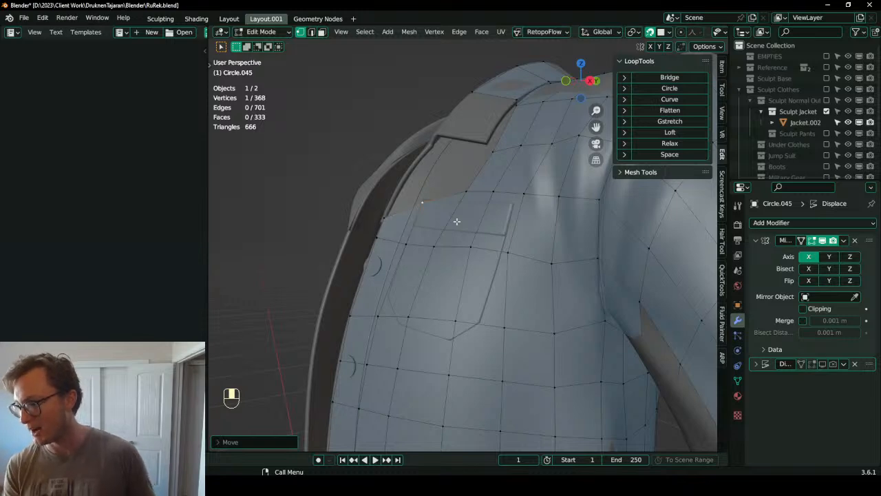
- Reposition the successive vertices along the collar up to its top fold beside the neck
middle_drag(454, 221, 462, 198)
key(g)
click(477, 226)
key(g)
click(481, 191)
key(g)
click(479, 166)
key(g)
click(481, 137)
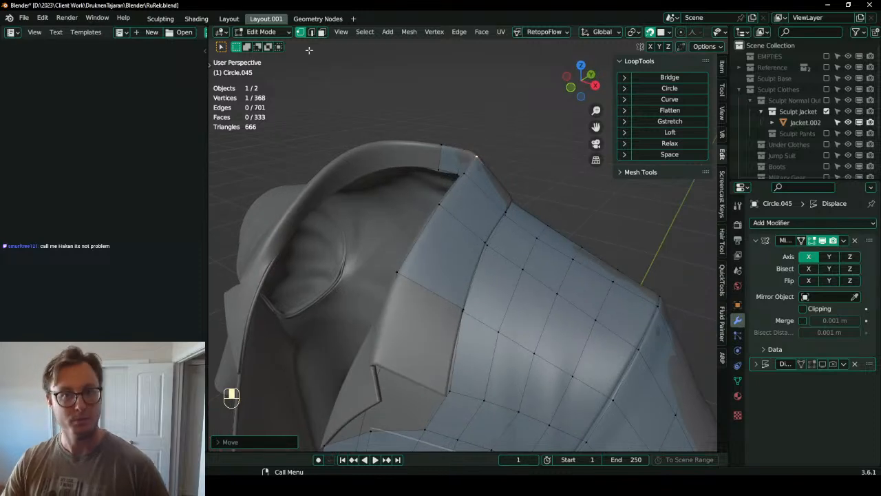
- Start RetopoFlow and insert two lengthwise edge loops with the Loops tool, one on each side of the collar's fold
click(543, 31)
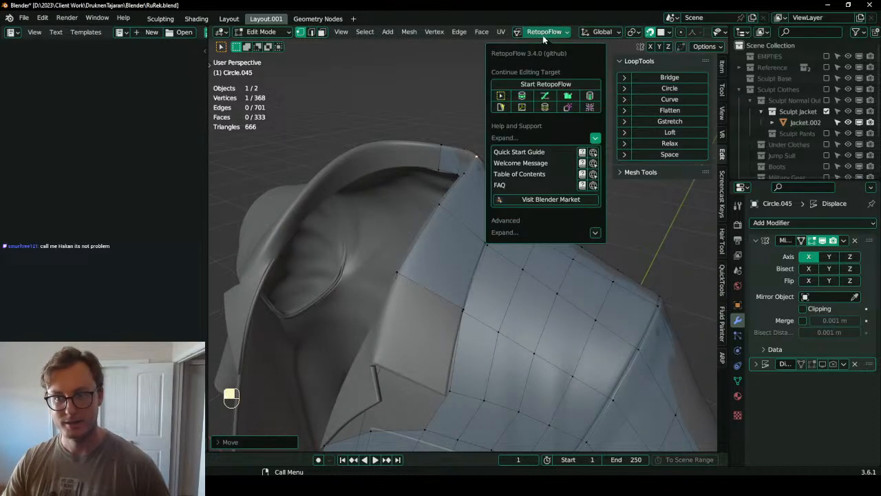
click(551, 83)
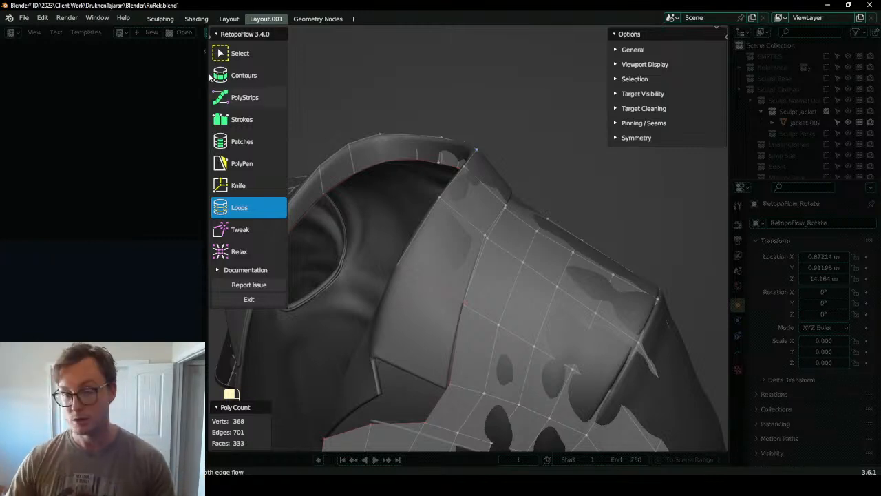
middle_drag(436, 241, 367, 251)
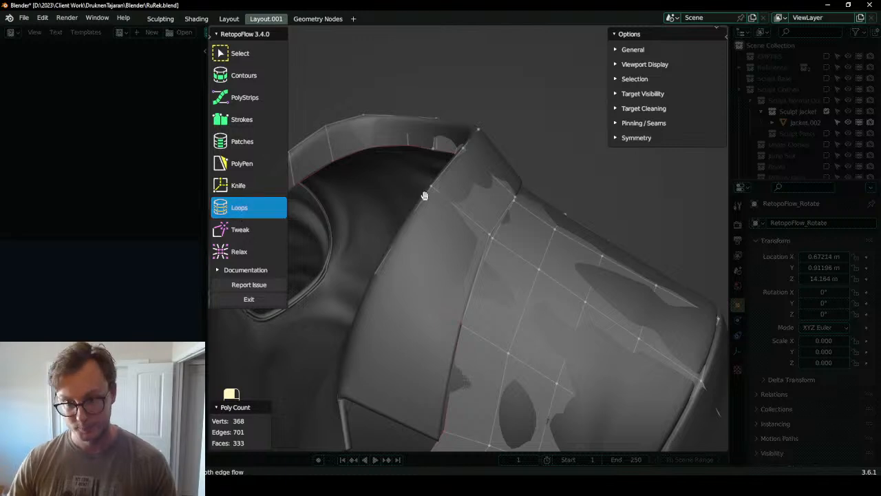
shift+double_click(441, 177)
middle_drag(448, 195, 472, 213)
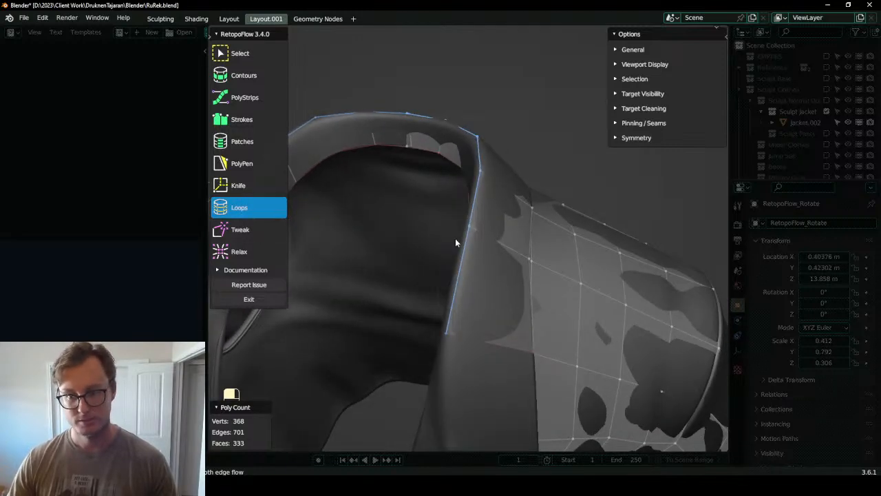
ctrl+click(463, 257)
middle_drag(463, 258, 446, 161)
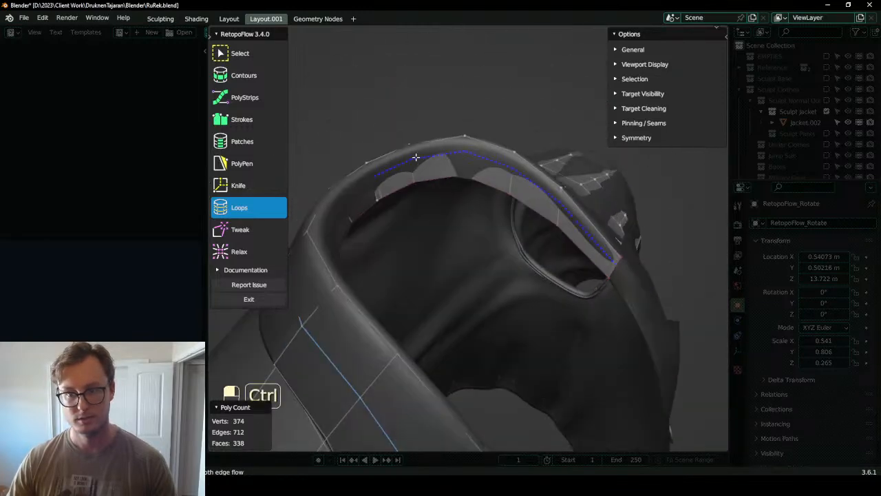
ctrl+click(414, 150)
- Try to reposition the new edge loop on the collar's inner band, and undo the change
mouse_move(525, 170)
middle_down()
mouse_move(544, 173)
mouse_move(520, 181)
middle_up()
key(w)
key(g)
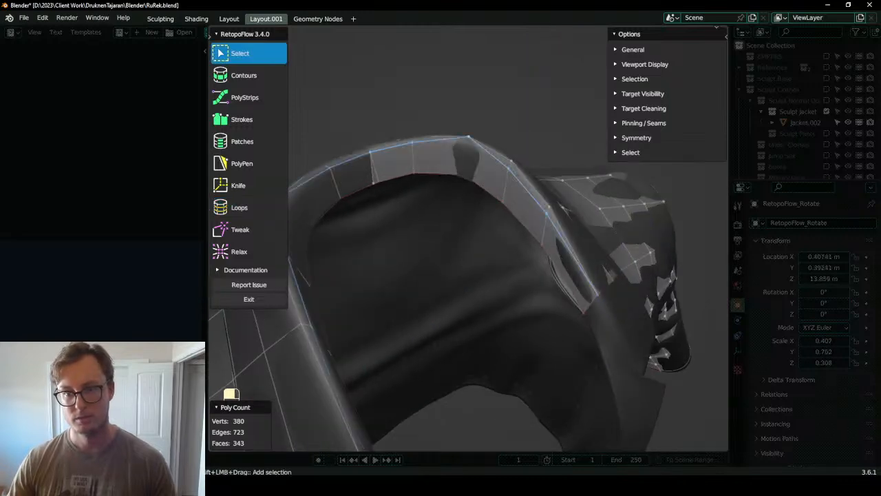
click(489, 183)
middle_drag(513, 211, 454, 170)
key(ctrl+z)
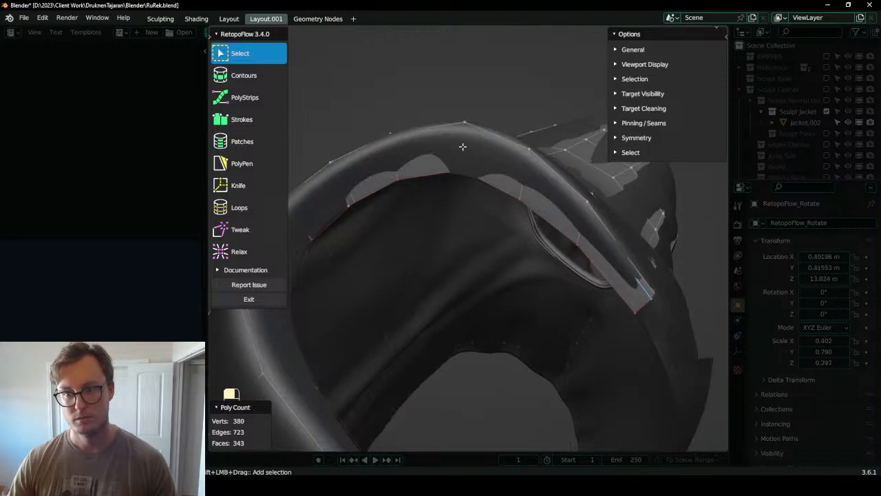
- Adjust the collar's inner edge loop to the sculpted rim, return to Edit Mode and save the file
key(g)
middle_drag(496, 165, 258, 303)
click(259, 302)
scroll(517, 271, down, 4)
scroll(484, 232, up, 5)
middle_drag(518, 271, 444, 213)
key(ctrl+s)
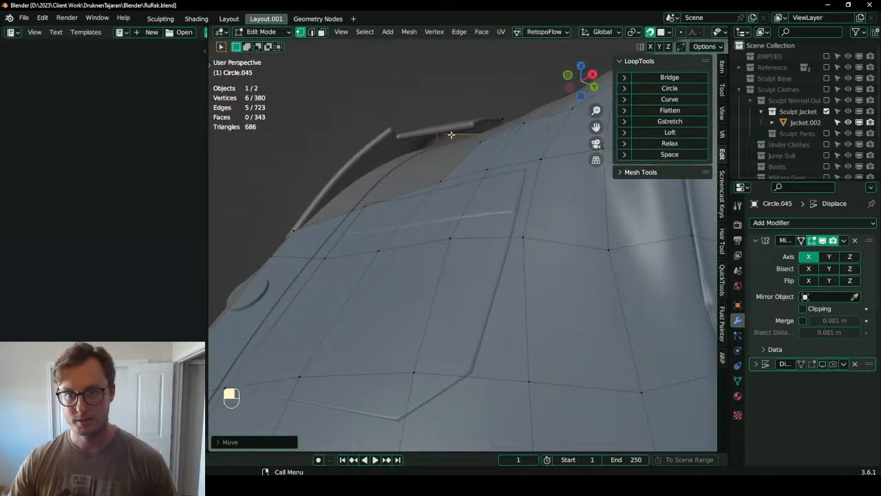
- Turn off snapping and shift the front opening's vertex just below the lapel tip slightly downward
middle_drag(439, 138, 468, 241)
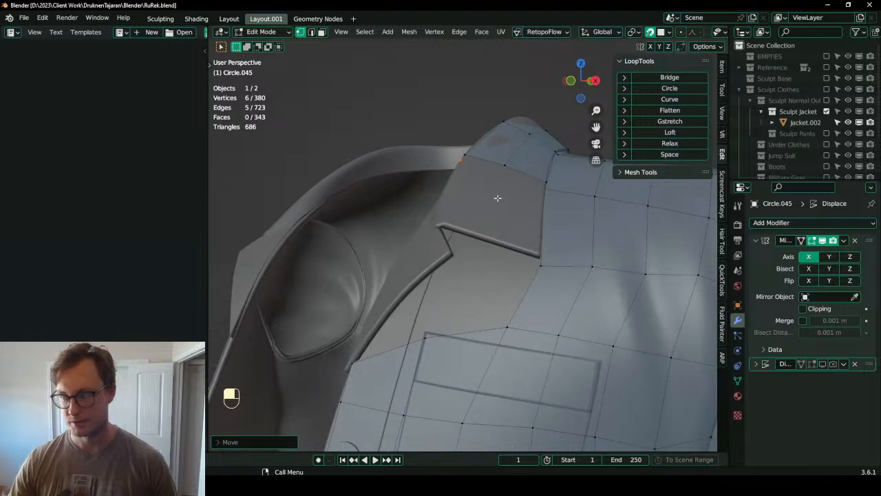
middle_drag(522, 242, 330, 318)
click(298, 276)
middle_drag(299, 281, 417, 305)
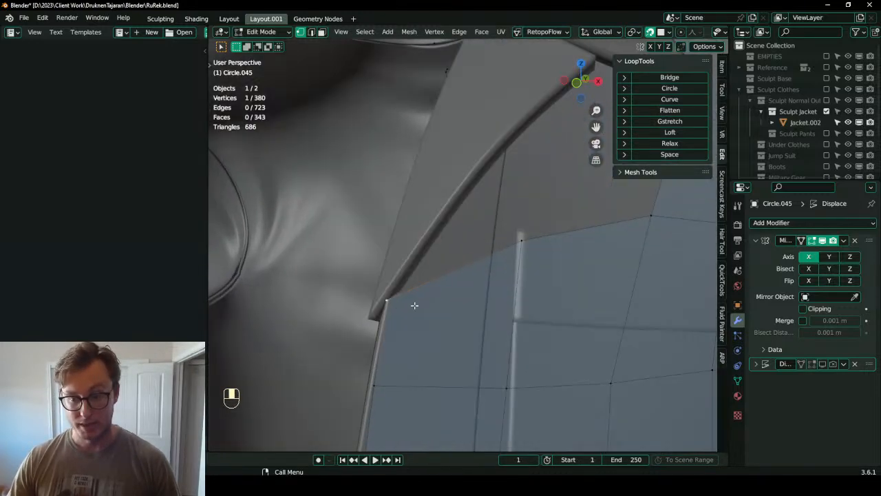
middle_drag(394, 374, 412, 291)
key(shift+Tab)
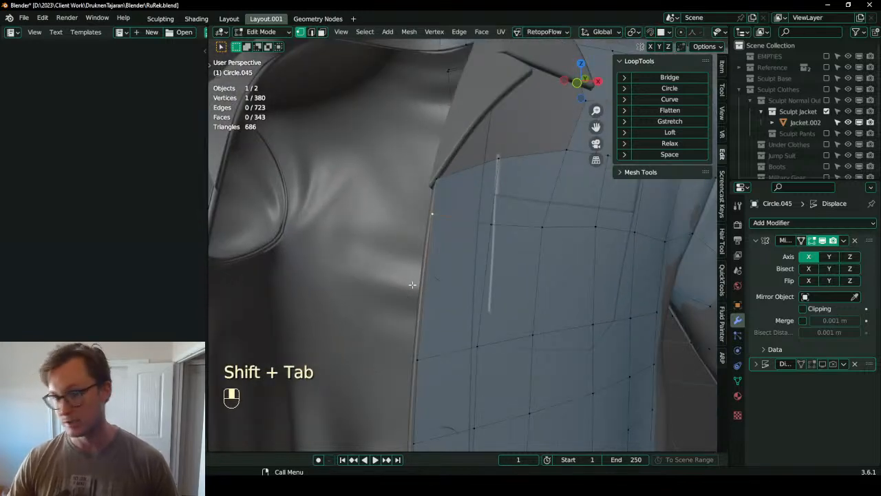
key(g)
click(418, 289)
- Move the edge between the front opening and the chest pocket down to even the row spacing below the lapel
shift+click(474, 241)
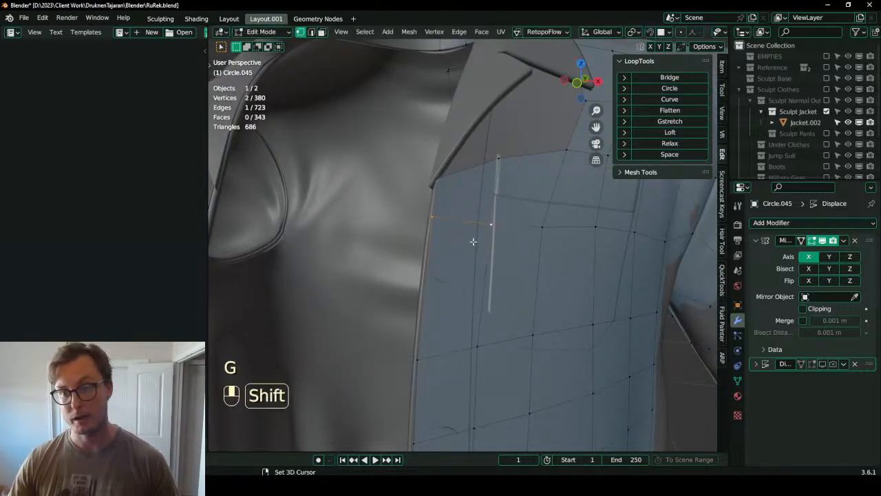
key(g)
key(g)
click(442, 272)
click(428, 259)
key(g)
click(427, 261)
- Lower the same row's vertices across the chest pocket to continue the evened loop
click(488, 260)
click(547, 233)
key(g)
click(548, 250)
click(623, 226)
key(g)
click(613, 224)
click(597, 230)
- Adjust the row's remaining vertices toward the armhole so the loop runs evenly below the pocket flap
key(g)
click(596, 242)
key(g)
click(595, 238)
middle_drag(612, 244, 566, 230)
key(g)
click(519, 208)
middle_drag(520, 210, 485, 240)
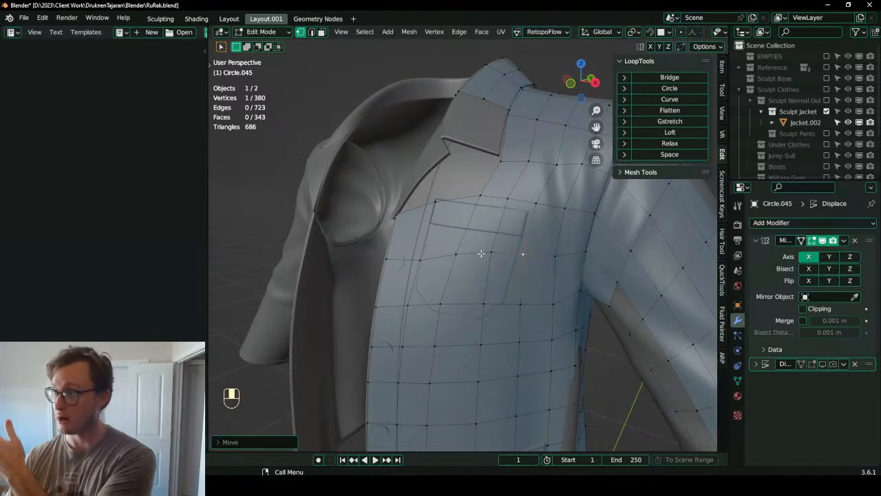
- Turn on snapping and extrude the collar's front end edges down to the collar's lower seam at the notch
middle_drag(475, 219, 500, 240)
scroll(488, 230, up, 1)
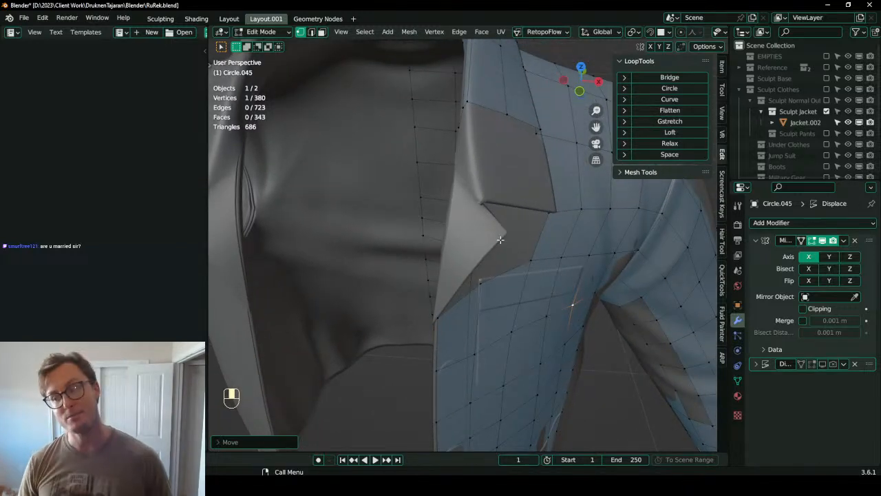
scroll(464, 224, down, 4)
middle_drag(489, 232, 506, 272)
scroll(449, 218, up, 4)
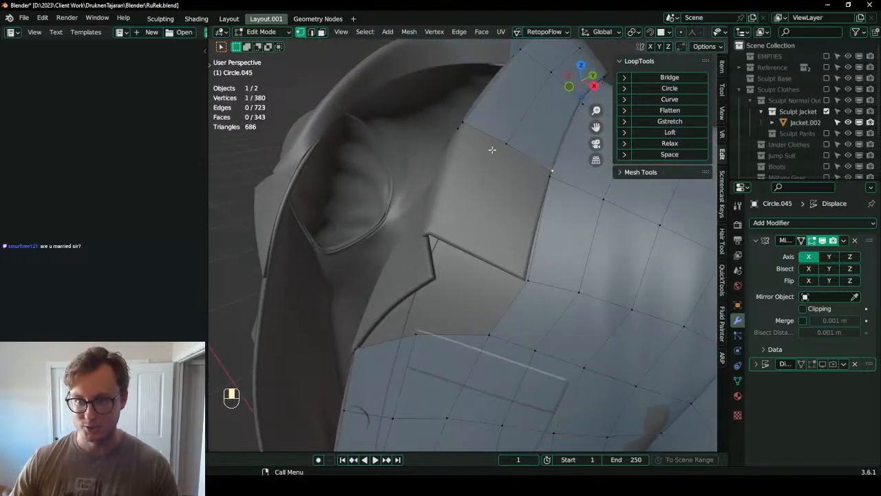
key(shift+Tab)
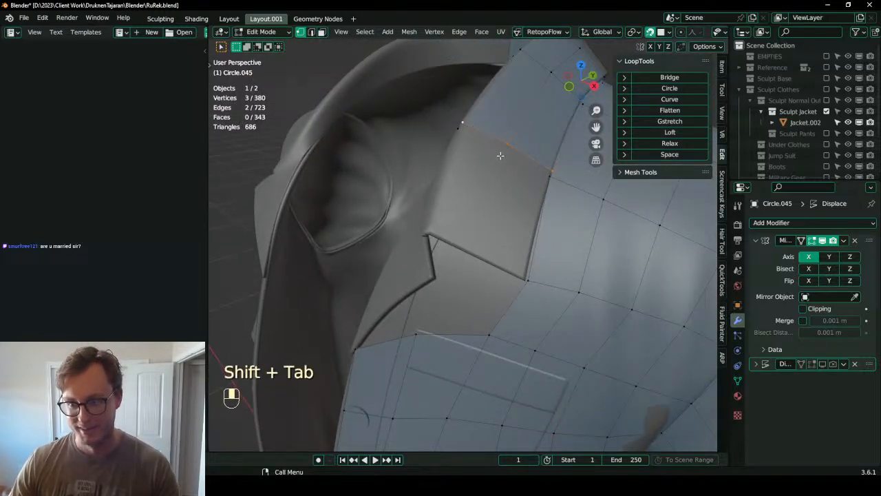
key(e)
click(475, 261)
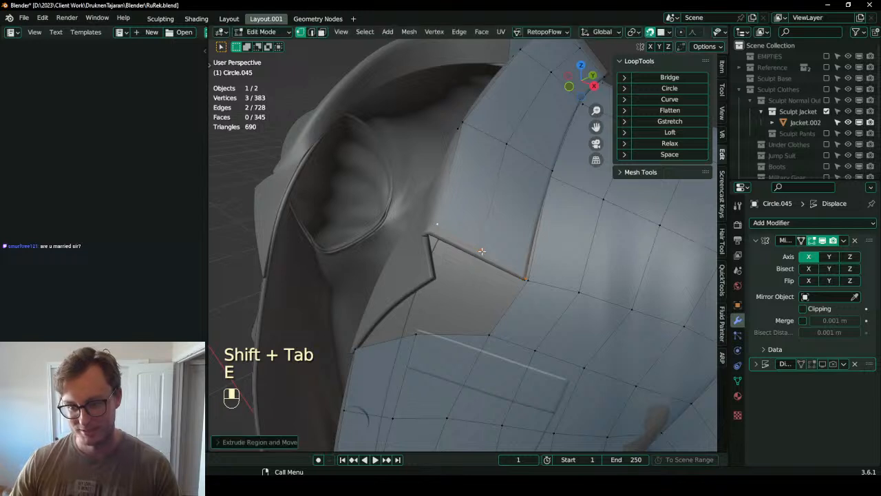
- Align the extruded collar row's middle and corner vertices with the collar's sculpted lower edge
click(482, 254)
key(g)
click(475, 260)
key(g)
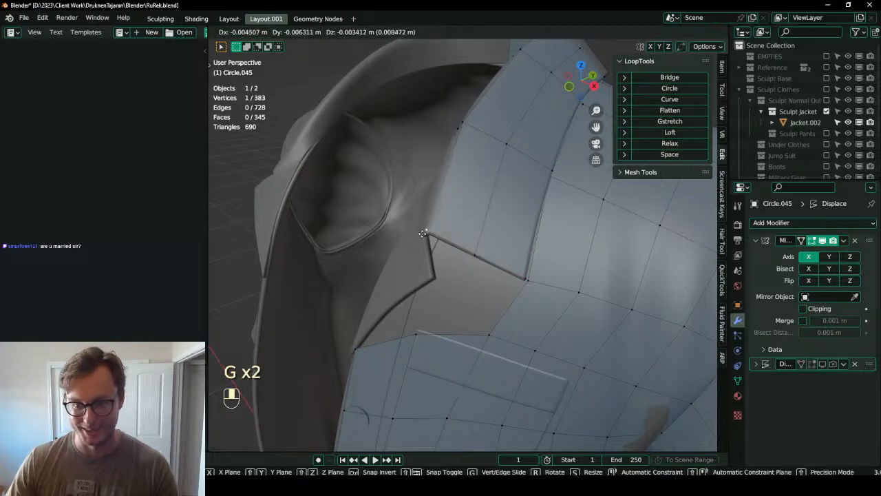
click(423, 235)
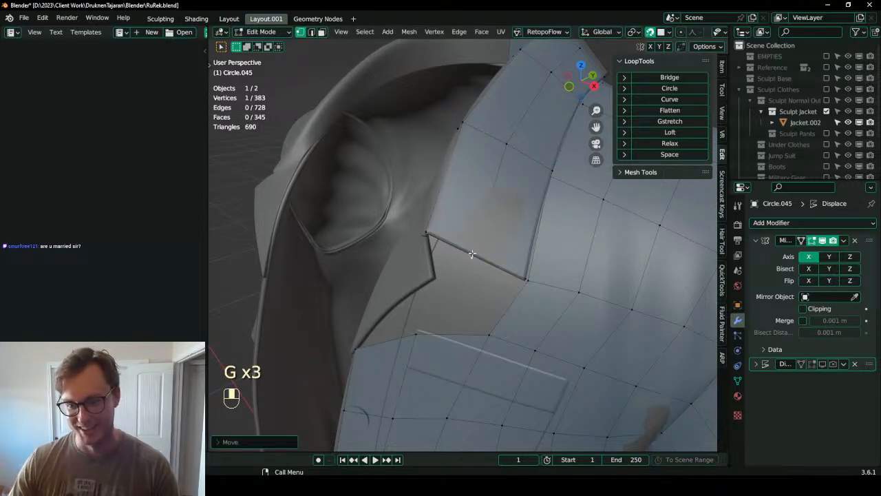
key(ctrl+z)
key(g)
click(540, 266)
key(g)
click(524, 275)
- Extrude the edge on the collar's inner side down toward the lapel and position the new vertices
middle_drag(524, 275, 487, 164)
key(e)
click(565, 277)
key(g)
click(544, 264)
key(g)
click(589, 248)
- Shift the new inner collar vertices toward the notch and fill the face joining them to the collar
key(g)
click(590, 264)
key(g)
click(551, 269)
middle_drag(551, 269, 456, 184)
key(f)
- Reposition the inner collar vertices along the fold line above the lapel
middle_drag(521, 252, 571, 224)
click(592, 213)
key(g)
click(583, 212)
key(g)
click(517, 229)
middle_drag(517, 230, 477, 243)
key(g)
click(539, 248)
- Fit the vertices beside the collar notch to the top of the sculpted lapel
scroll(528, 245, down, 3)
scroll(525, 249, up, 2)
key(g)
click(523, 252)
scroll(521, 250, down, 4)
scroll(498, 289, up, 3)
scroll(462, 281, up, 2)
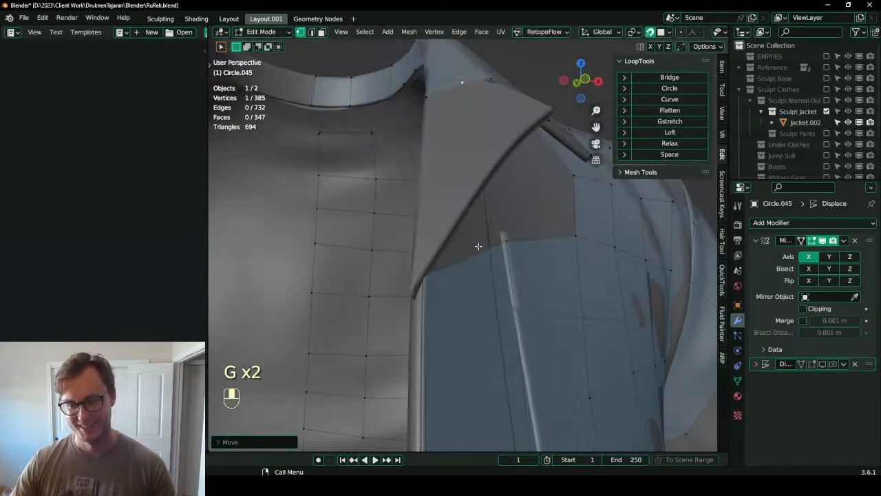
key(g)
click(434, 283)
- Extrude the lapel's upper edge down, rotate it and fit its ends to the lapel's lower tip and outer edge
scroll(434, 279, down, 4)
mouse_move(434, 276)
middle_down()
mouse_move(404, 282)
mouse_move(444, 276)
middle_up()
scroll(454, 188, up, 2)
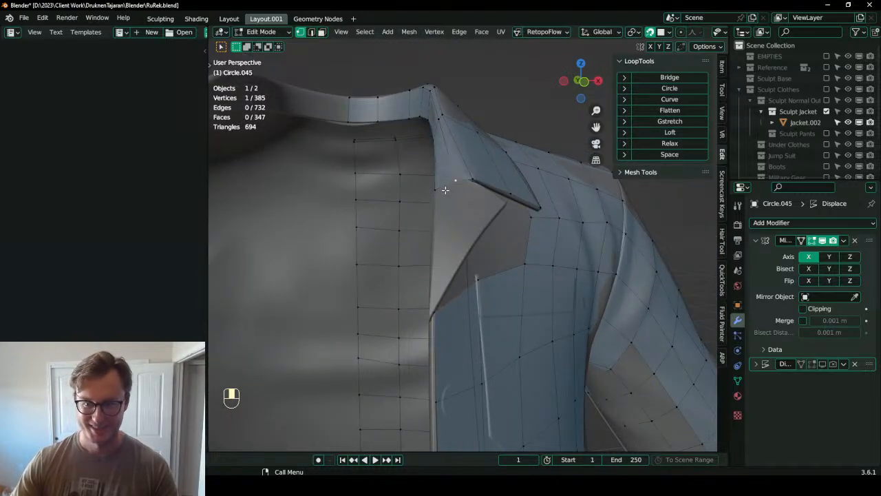
key(e)
click(461, 271)
key(r)
click(478, 222)
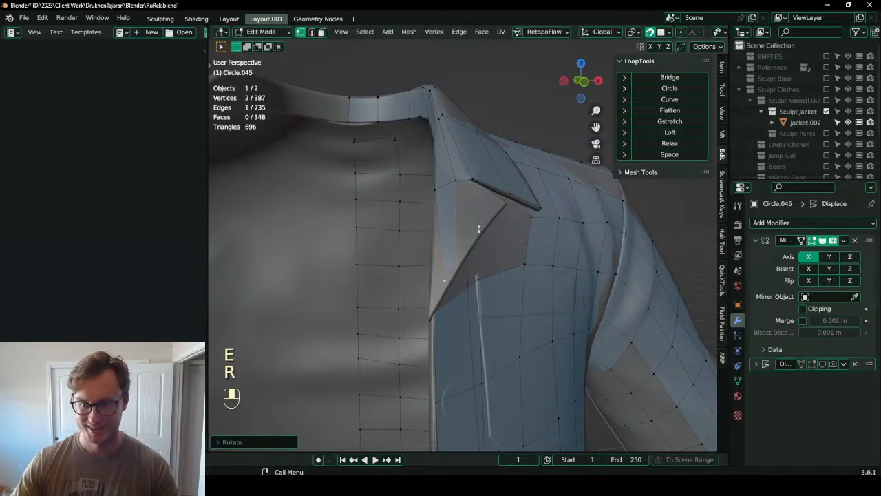
key(s)
key(g)
click(476, 244)
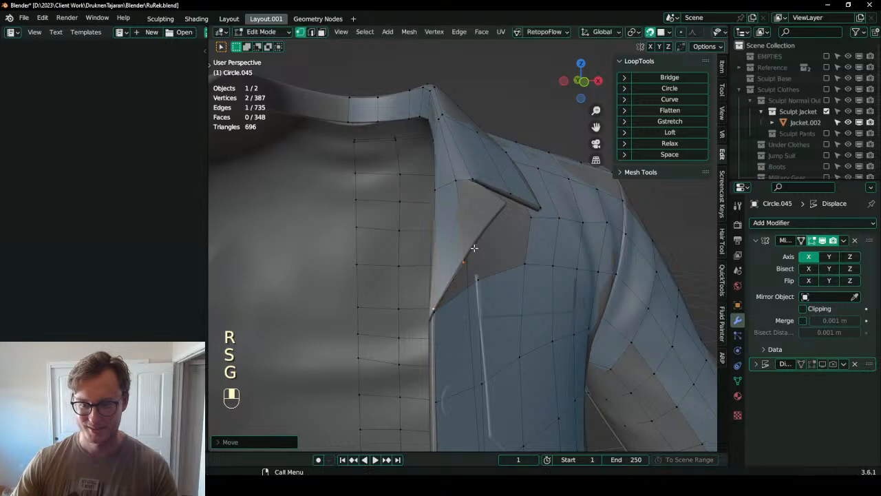
key(g)
click(471, 260)
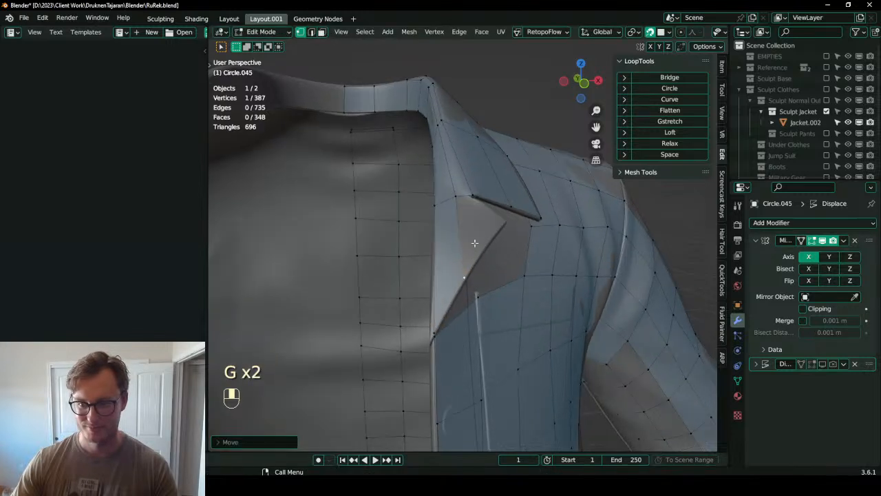
- Align the notch vertex, extrude it out to the lapel's point and fill the face down to the lapel's outer edge
middle_drag(470, 199, 460, 216)
key(g)
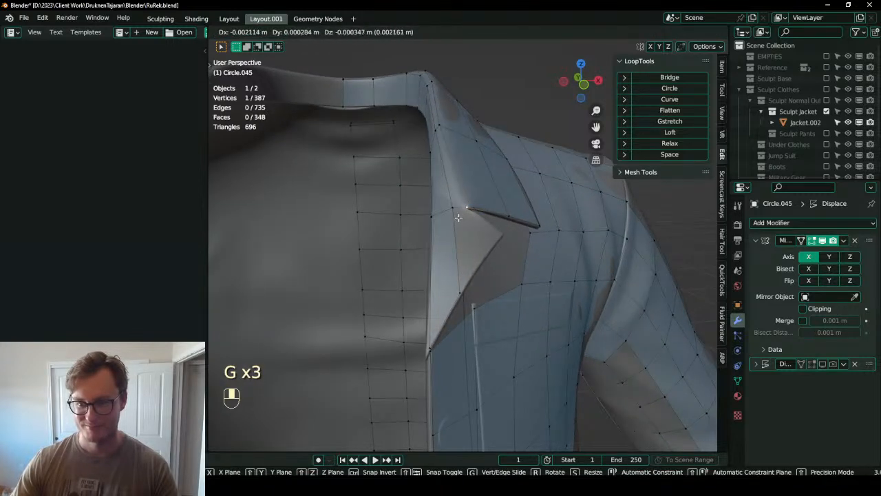
click(460, 219)
key(e)
click(493, 246)
ctrl+click(462, 291)
key(f)
middle_drag(462, 291, 489, 252)
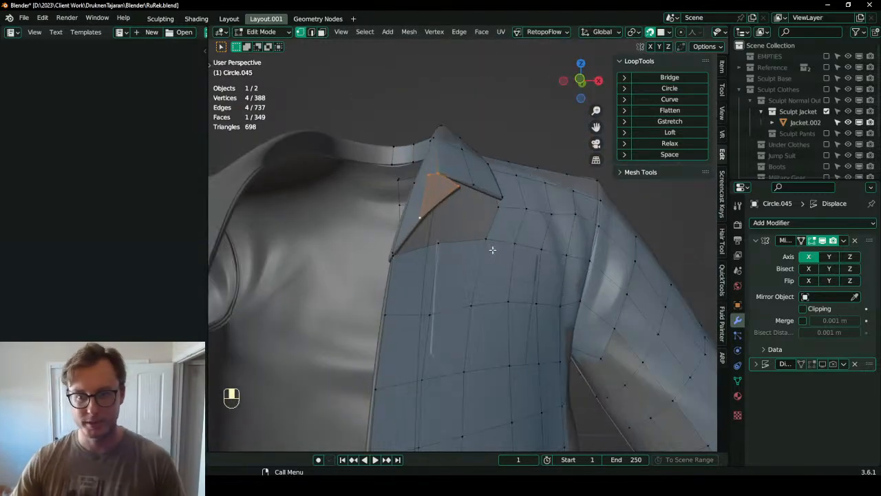
- Move the collar's outer lower corner vertex onto the sculpted corner of the collar
scroll(560, 210, up, 5)
scroll(560, 210, down, 5)
middle_drag(560, 210, 386, 248)
scroll(354, 276, up, 3)
scroll(354, 273, down, 3)
shift+middle_drag(386, 248, 403, 243)
scroll(391, 240, up, 2)
key(g)
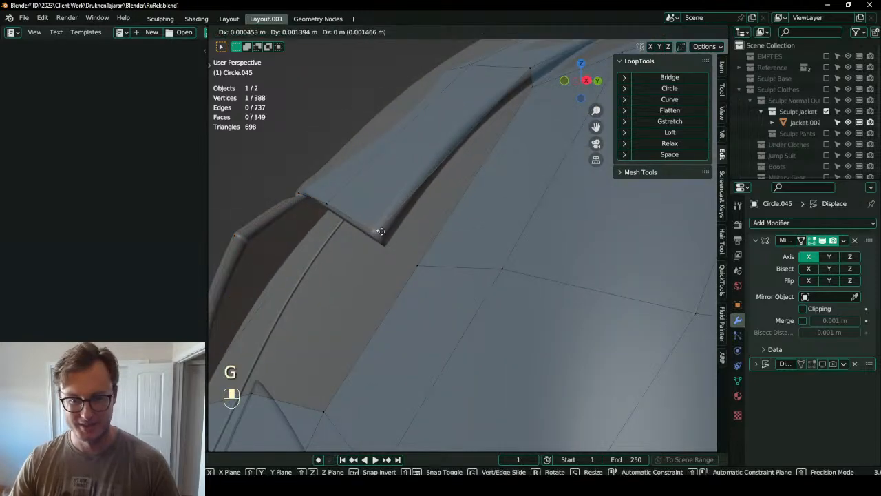
click(379, 233)
- Extrude the collar's corner vertex down over its thickness and fill the face along the collar's outer edge
key(e)
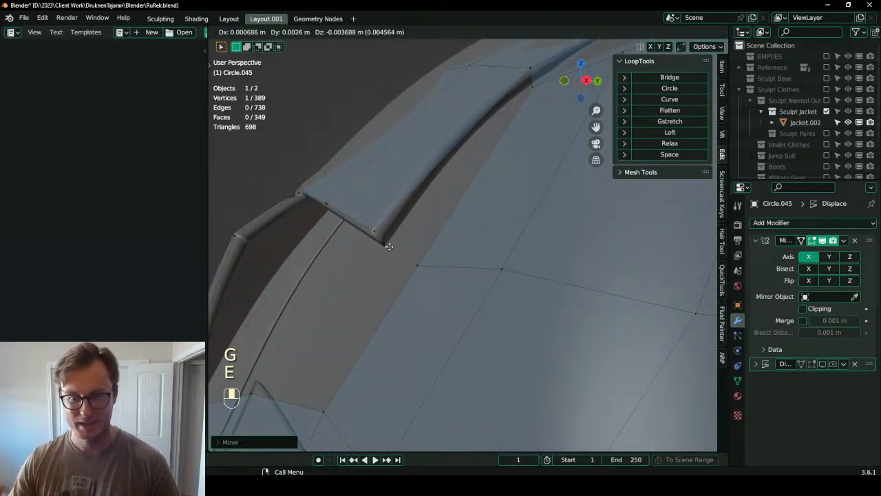
click(389, 246)
ctrl+click(539, 85)
key(f)
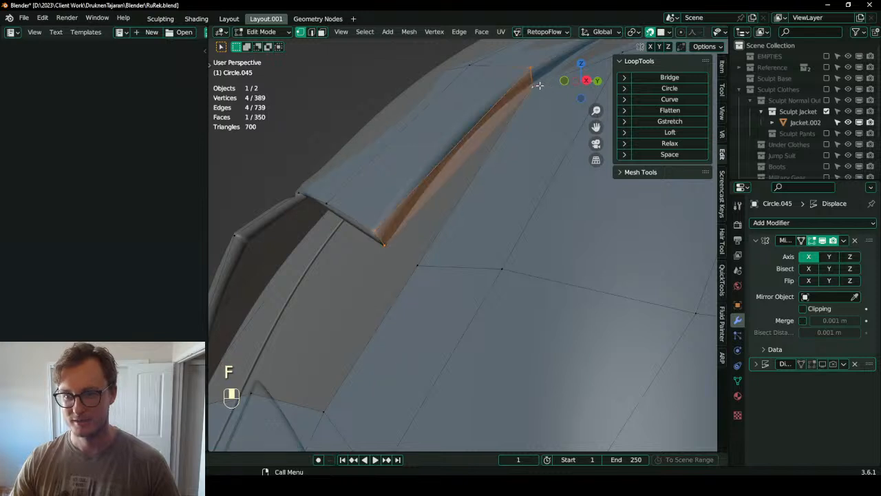
- Extrude a vertex over the thickness of the collar's outer edge and fill the next face along that edge
scroll(452, 180, down, 3)
middle_drag(450, 181, 465, 172)
scroll(431, 196, up, 2)
key(e)
click(470, 158)
ctrl+click(604, 183)
key(f)
- Adjust the collar's edge vertex, extrude it to the notch and fill the remaining face along the collar's lower edge
middle_drag(419, 211, 397, 163)
click(331, 147)
middle_drag(330, 146, 330, 194)
key(g)
click(366, 197)
key(e)
click(341, 177)
ctrl+click(452, 194)
key(f)
- Fit the lapel's point vertex, extrude it over the lapel's thickness and fill the face along the notch side
key(g)
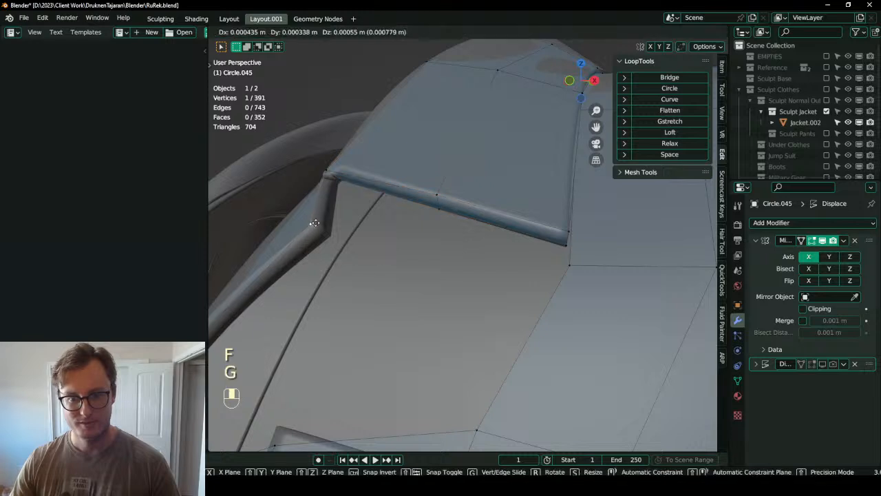
click(315, 224)
key(e)
click(336, 245)
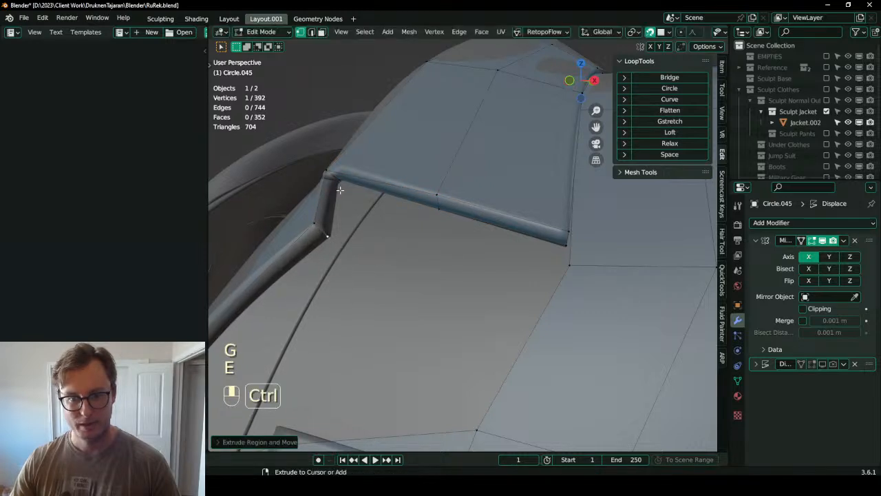
key(f)
click(330, 233)
key(g)
click(331, 237)
- Extrude the middle vertex of the lapel's outer edge over its thickness and fill the face up to the lapel's point
shift+middle_drag(334, 242, 438, 203)
middle_drag(354, 278, 418, 240)
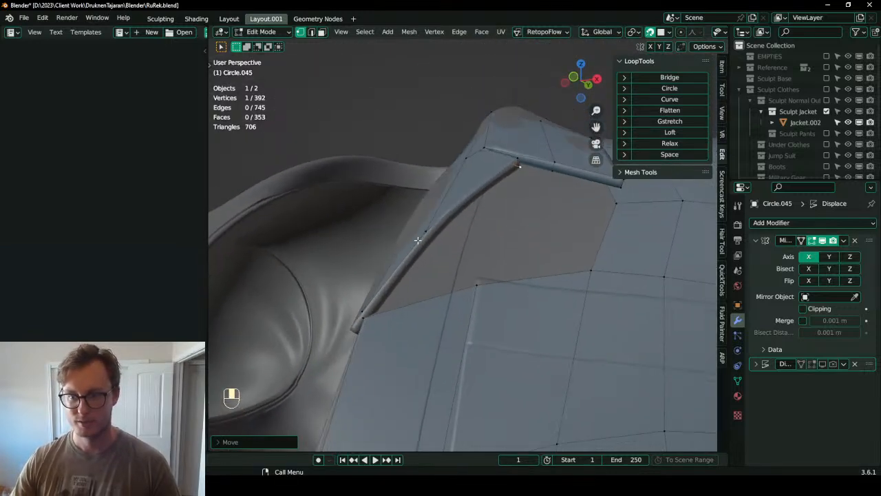
scroll(431, 224, up, 3)
key(e)
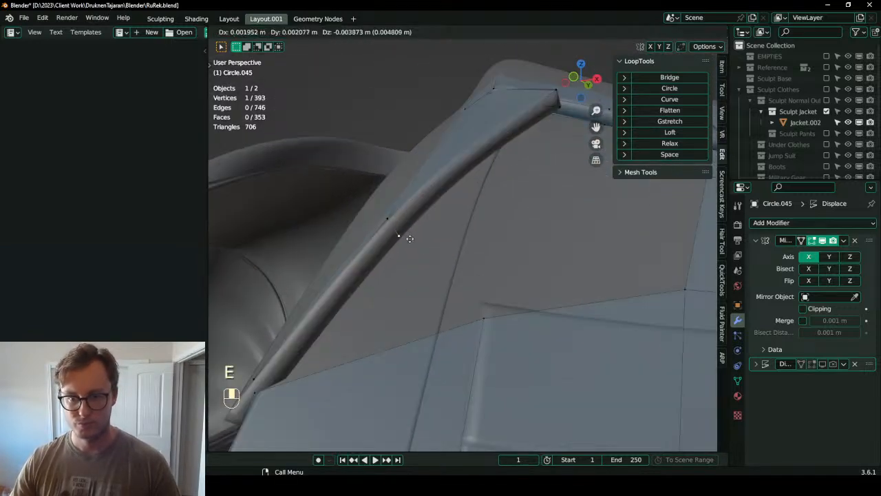
click(408, 237)
key(f)
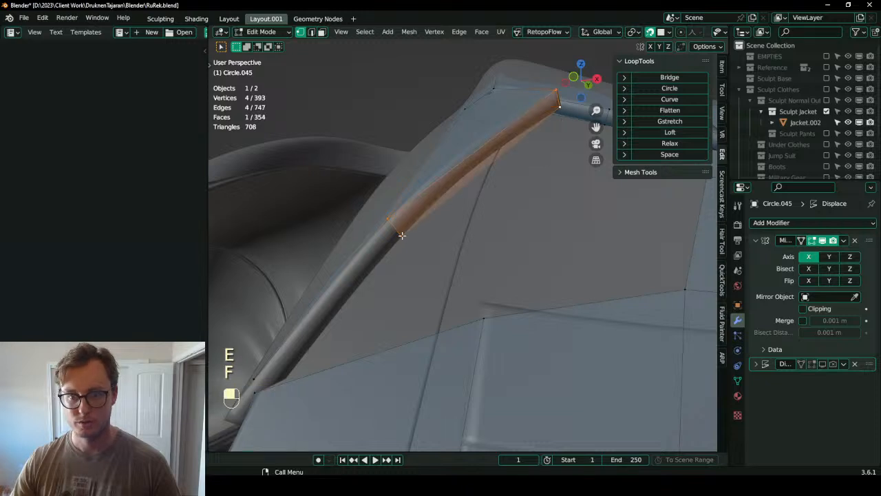
- Fill the face along the lower half of the lapel's outer edge down to its base
click(402, 236)
shift+middle_drag(357, 297, 415, 233)
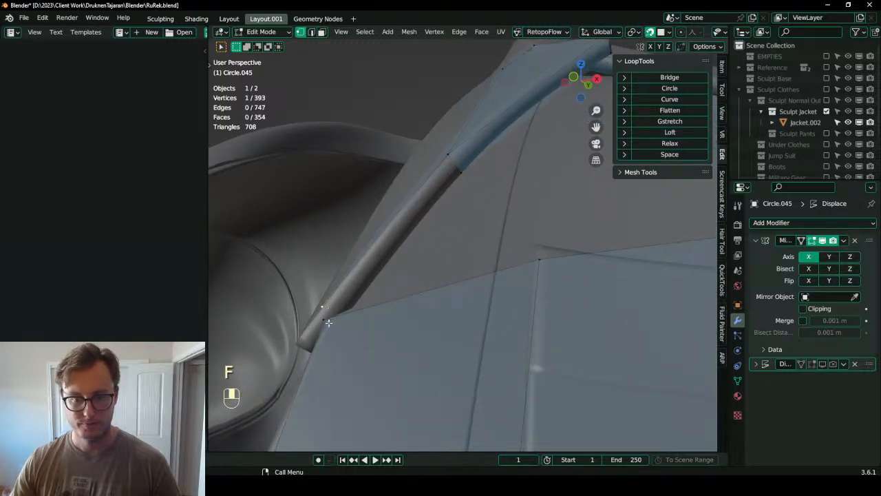
shift+click(448, 156)
key(f)
- Examine the jacket mesh from a distance and in isolation, and inspect the gap beneath the collar and lapel
scroll(470, 183, down, 4)
middle_drag(471, 184, 526, 327)
scroll(427, 283, down, 5)
key(Tab)
scroll(509, 303, down, 4)
mouse_move(505, 298)
middle_down()
mouse_move(583, 303)
mouse_move(492, 285)
mouse_move(389, 284)
mouse_move(573, 290)
mouse_move(498, 290)
mouse_move(492, 197)
mouse_move(502, 191)
mouse_move(465, 172)
mouse_move(454, 182)
mouse_move(417, 161)
mouse_move(454, 236)
mouse_move(514, 251)
mouse_move(431, 204)
mouse_move(464, 177)
mouse_move(434, 136)
mouse_move(436, 144)
middle_up()
key(slash)
key(slash)
scroll(469, 268, up, 3)
key(Tab)
scroll(475, 262, up, 5)
scroll(436, 144, up, 3)
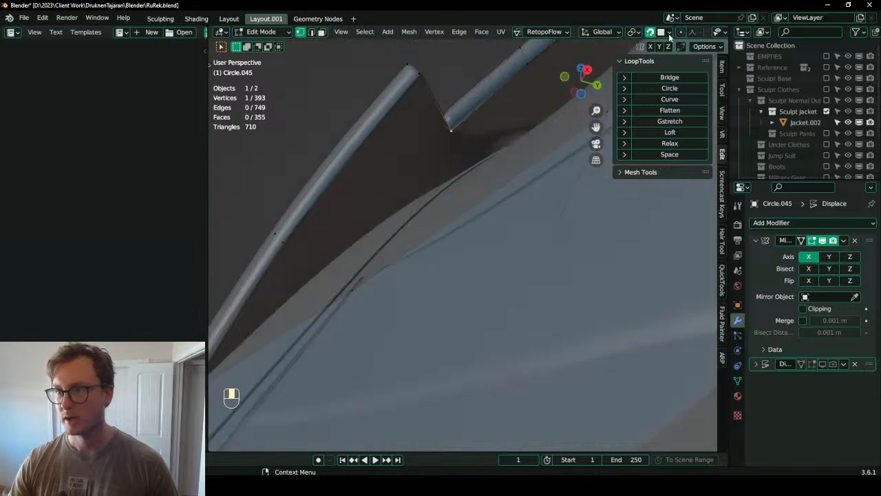
- Set the retopology overlay offset to 0.005 m
scroll(597, 34, down, 3)
click(650, 33)
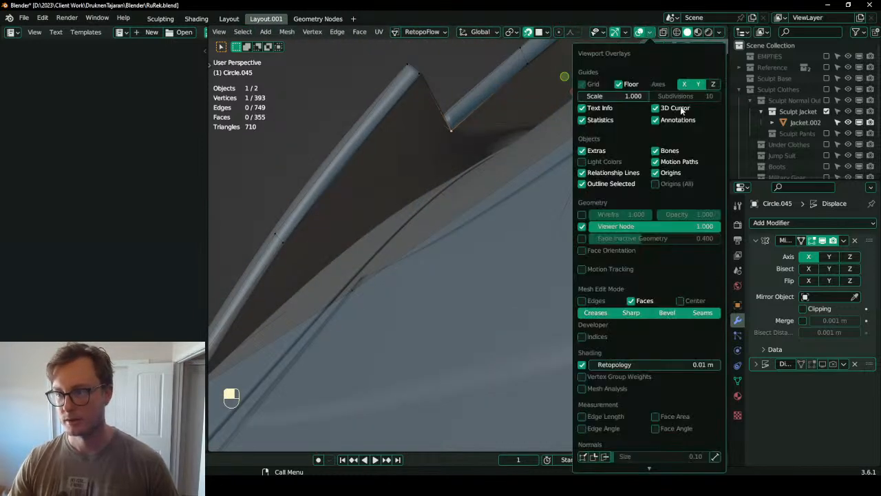
click(698, 366)
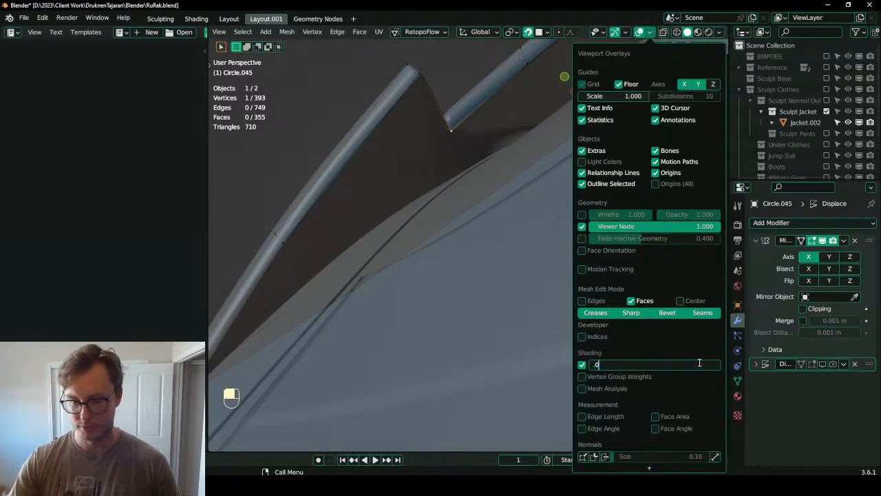
text(.005)
key(Return)
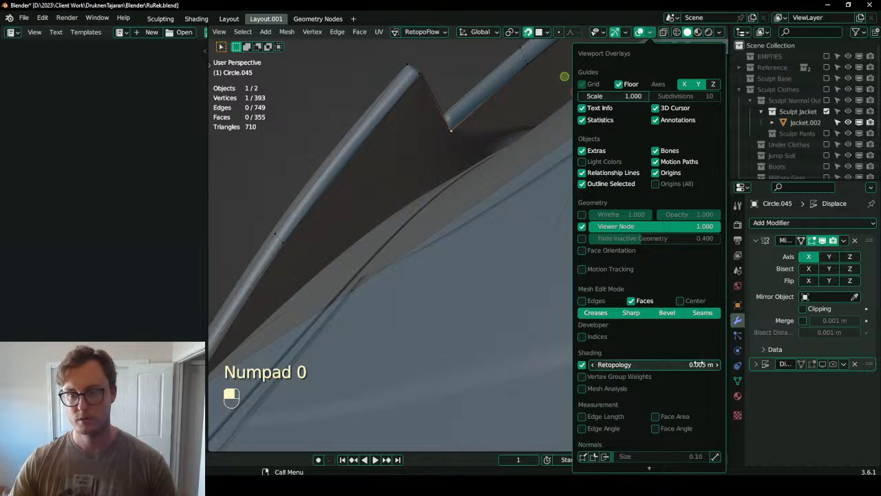
- Extrude the inner notch vertex down beneath the lapel and fill the upper face of the lapel's underside
key(e)
click(440, 171)
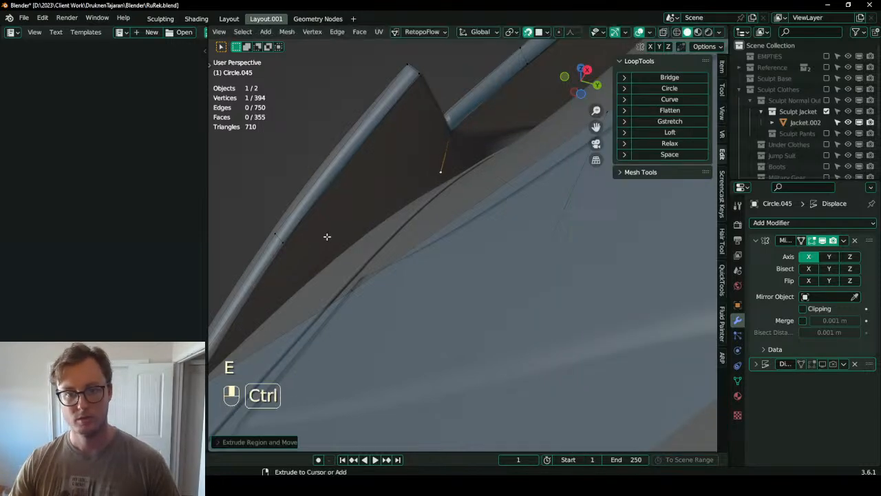
key(f)
- Reposition the underside vertex, extrude it toward the chest and fill the lower face of the lapel's underside
middle_drag(464, 133, 434, 161)
click(425, 182)
key(g)
click(413, 172)
middle_drag(413, 171, 437, 197)
key(e)
click(446, 202)
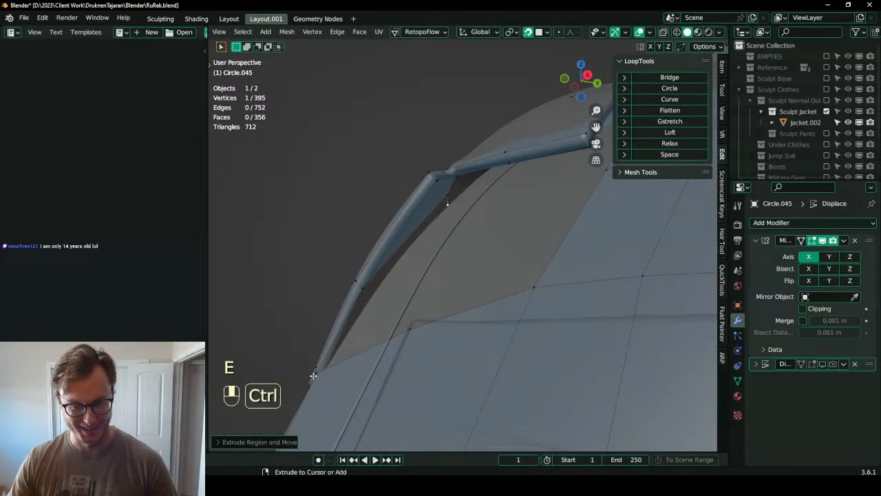
key(f)
- Move the lapel's underside vertices to line up the inner edge where the lapel meets the chest
middle_drag(427, 285, 403, 226)
click(414, 172)
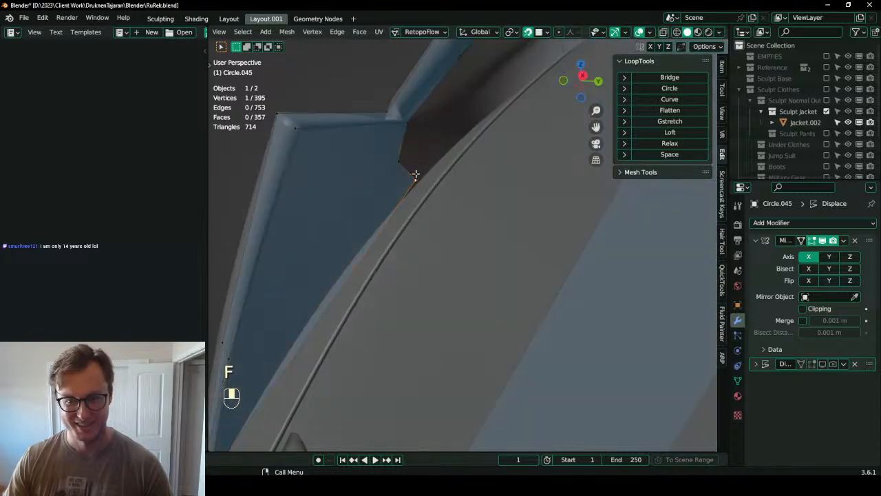
key(g)
click(373, 232)
key(g)
click(382, 232)
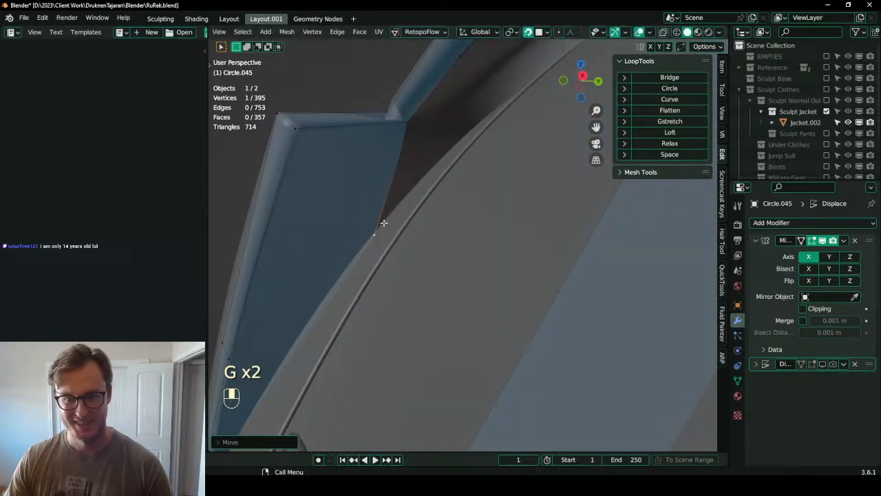
key(g)
click(379, 188)
- Extrude a vertex across the chest above the pocket and fill the face between the pocket's upper edge and the collar
middle_drag(379, 188, 392, 197)
key(g)
click(402, 239)
middle_drag(403, 239, 413, 276)
key(e)
click(438, 224)
key(f)
- Fill the face joining the chest panel to the lapel's underside and adjust the panel's upper vertex
middle_drag(512, 251, 392, 223)
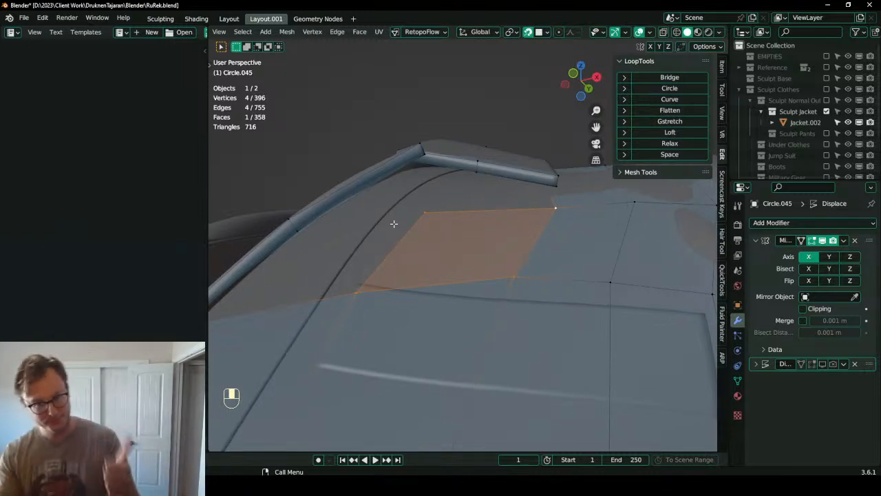
middle_drag(436, 211, 361, 247)
key(f)
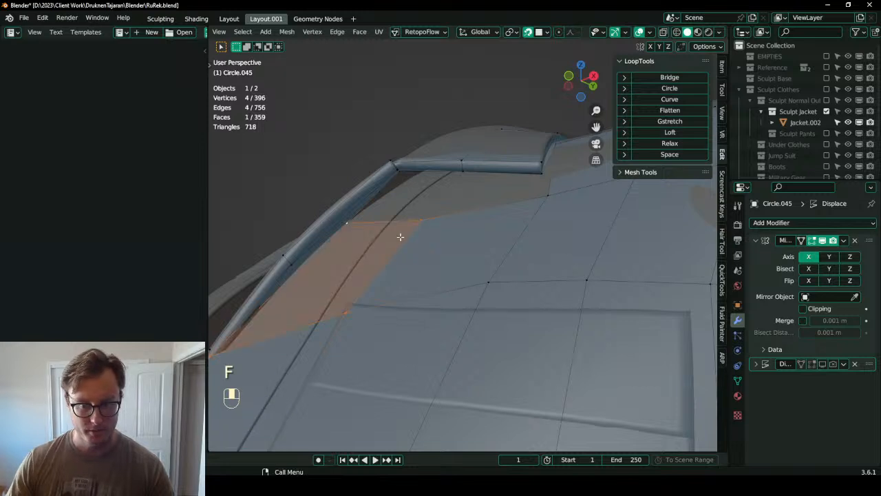
middle_drag(416, 242, 412, 284)
key(g)
click(408, 282)
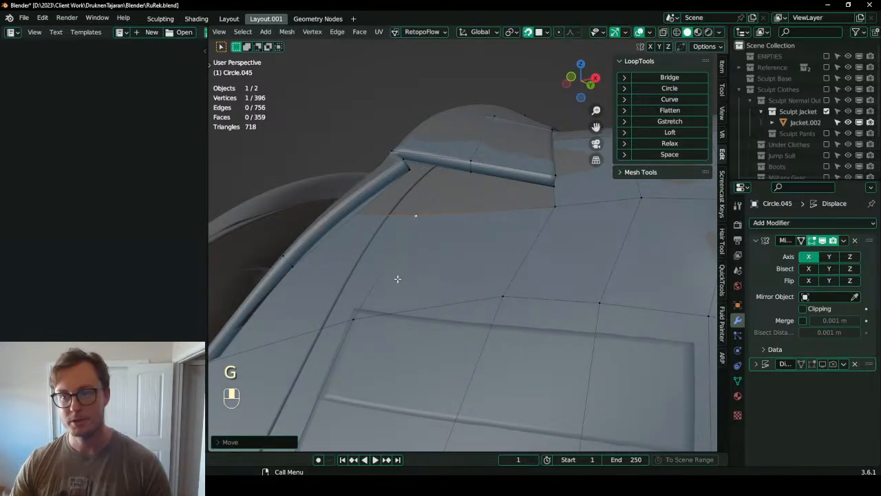
- Extrude a vertex inward beneath the collar's lower edge, reposition it and fill the outer face of the collar's underside
scroll(445, 256, down, 4)
middle_drag(445, 255, 433, 269)
scroll(497, 254, up, 4)
scroll(517, 306, up, 3)
shift+middle_drag(504, 242, 488, 312)
mouse_move(534, 272)
middle_down()
mouse_move(511, 279)
mouse_move(512, 295)
mouse_move(482, 275)
mouse_move(511, 240)
mouse_move(531, 289)
middle_up()
click(535, 273)
key(e)
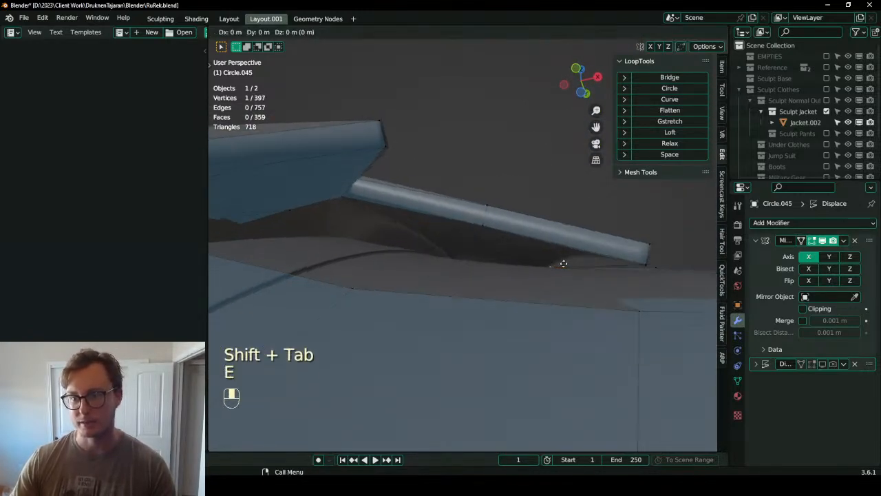
click(476, 262)
key(shift+Tab)
key(g)
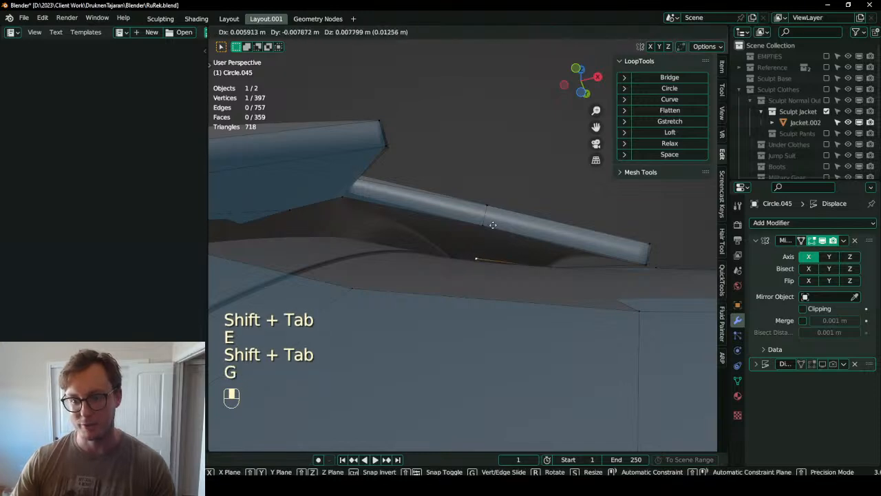
click(496, 219)
key(f)
- Extrude the collar's underside edge toward the notch and fill the next underside face
middle_drag(544, 269, 500, 335)
scroll(488, 291, up, 3)
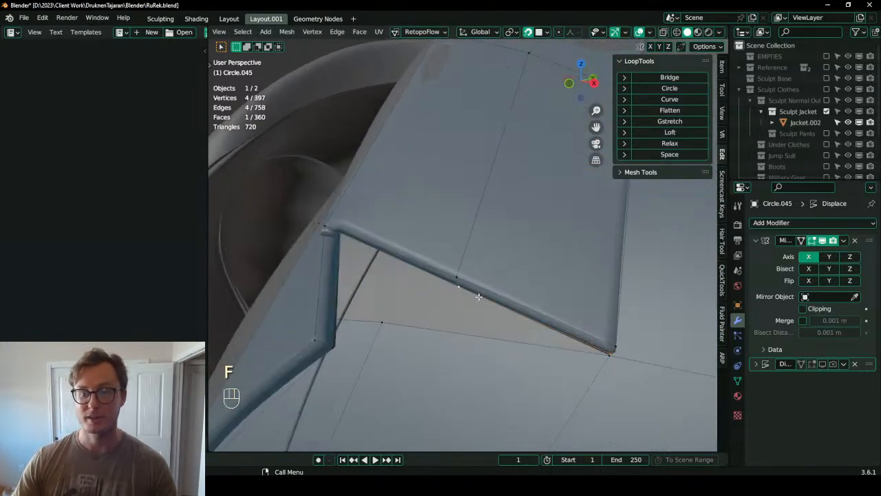
middle_drag(488, 291, 498, 219)
scroll(456, 248, up, 3)
middle_drag(456, 248, 484, 242)
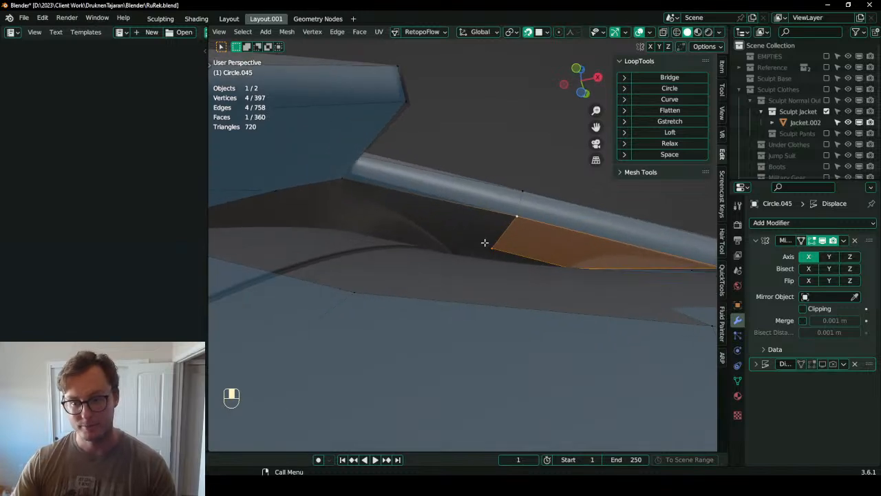
key(e)
click(370, 222)
ctrl+click(351, 187)
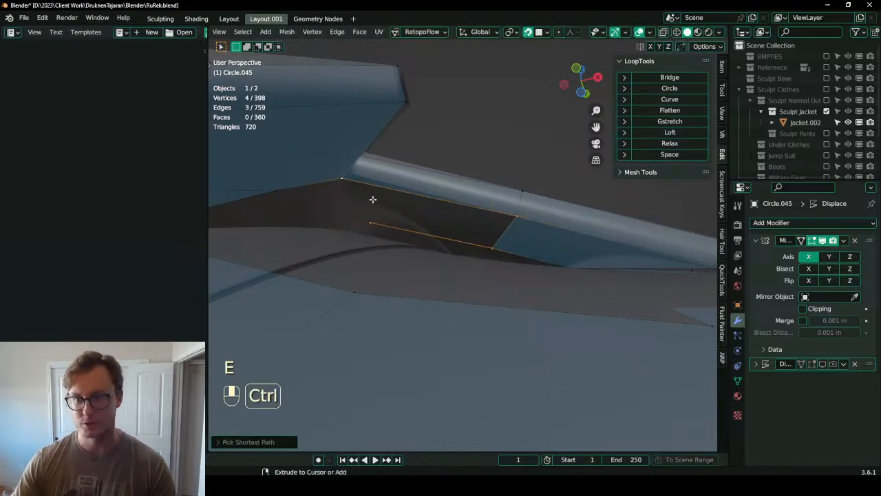
key(f)
middle_drag(511, 225, 436, 285)
click(433, 232)
shift+click(404, 218)
shift+click(362, 246)
middle_drag(436, 241, 400, 272)
key(ctrl+z)
key(ctrl+z)
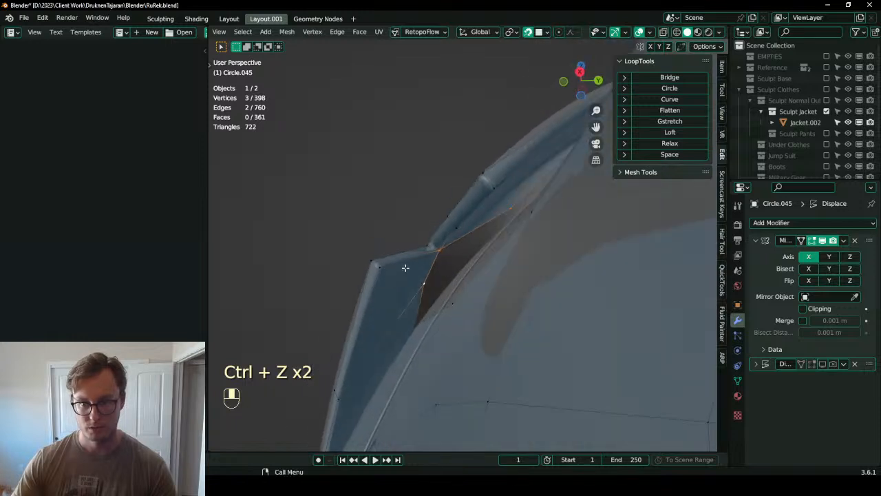
- Try to bring the collar's and lapel's underside vertices together beneath the notch, merge them and reposition the merged vertex
click(510, 210)
middle_drag(510, 210, 431, 270)
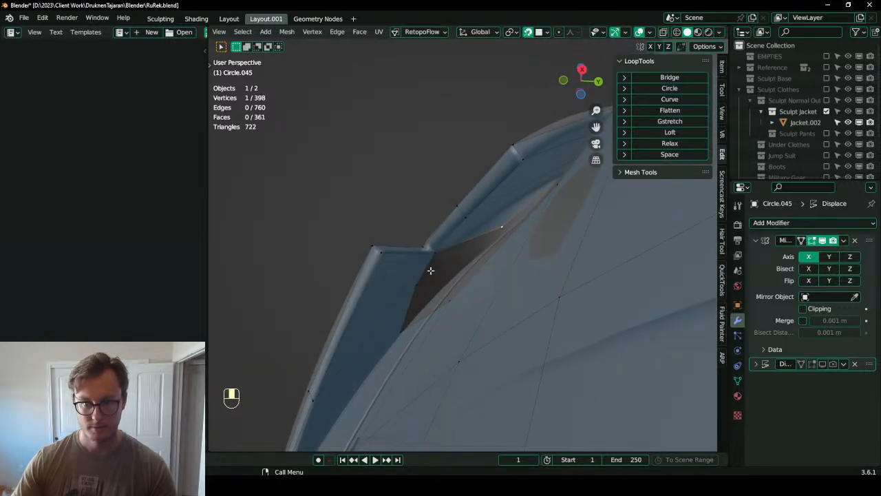
key(g)
click(423, 281)
click(417, 282)
key(g)
click(446, 273)
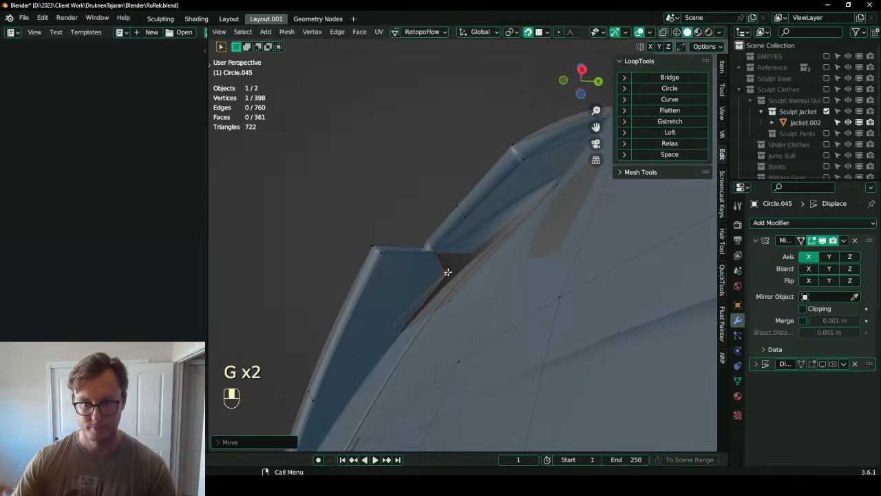
shift+click(472, 253)
key(m)
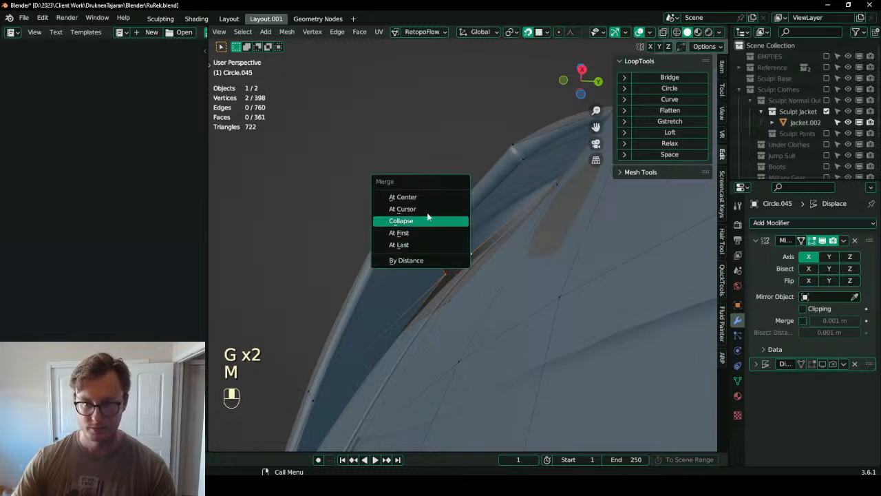
click(420, 204)
key(g)
click(407, 289)
middle_drag(407, 290, 437, 319)
- Undo the merge and the preceding moves of the underside vertices beneath the notch
key(ctrl+z)
key(ctrl+z)
key(ctrl+z)
key(ctrl+z)
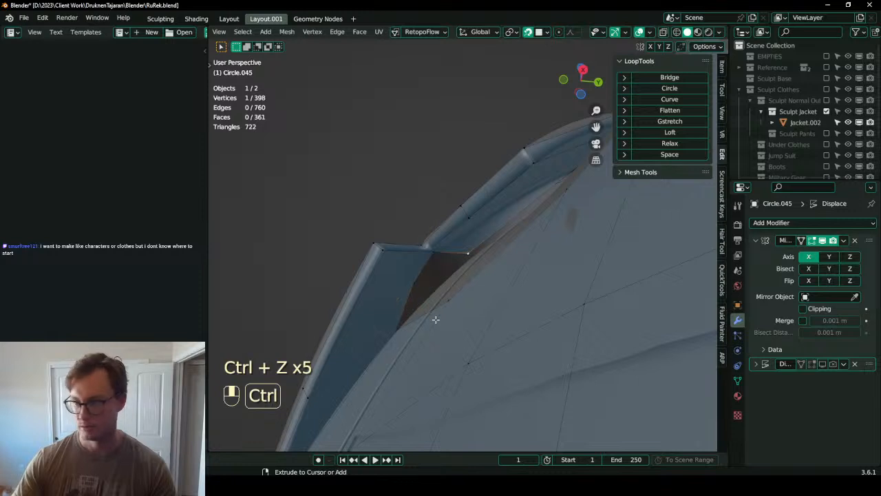
key(ctrl+z)
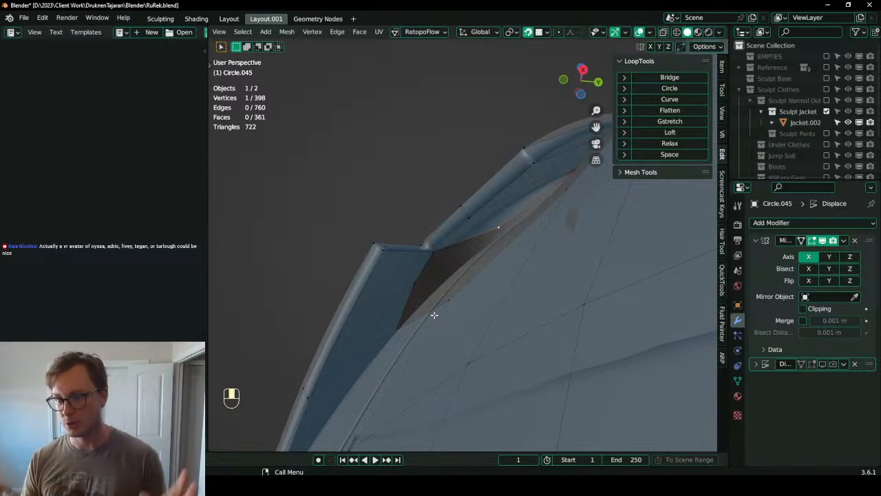
- Fill the face between the collar's underside edge and the upper edge of the chest panel
middle_drag(482, 241, 580, 248)
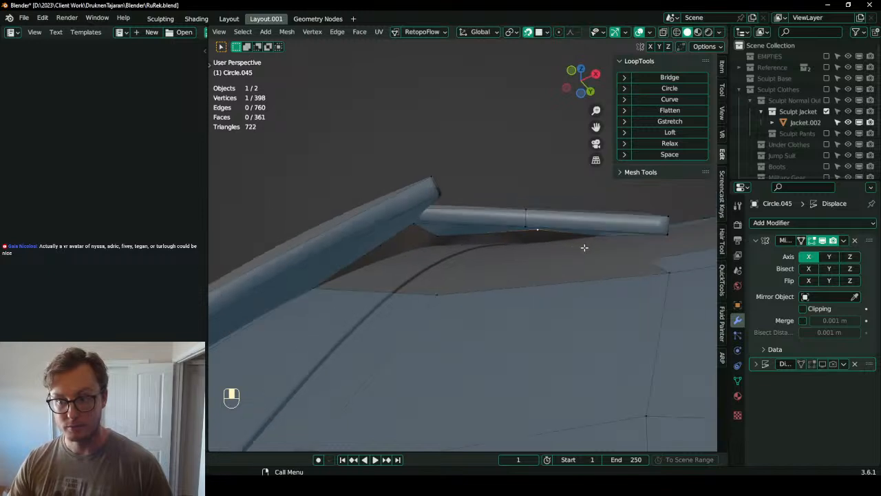
shift+click(669, 274)
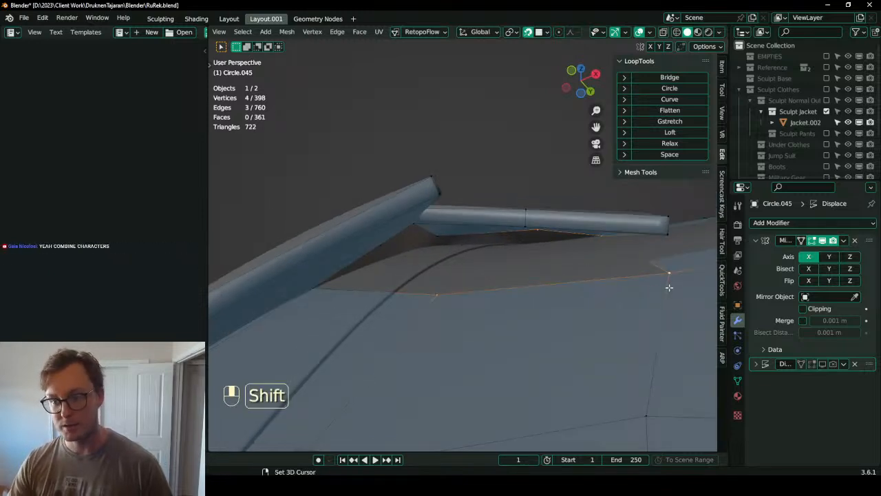
key(f)
- Toggle snapping and reposition the middle vertex of the collar's underside edge
scroll(537, 235, up, 2)
key(shift+Tab)
click(542, 232)
key(g)
click(527, 245)
middle_drag(526, 246, 521, 249)
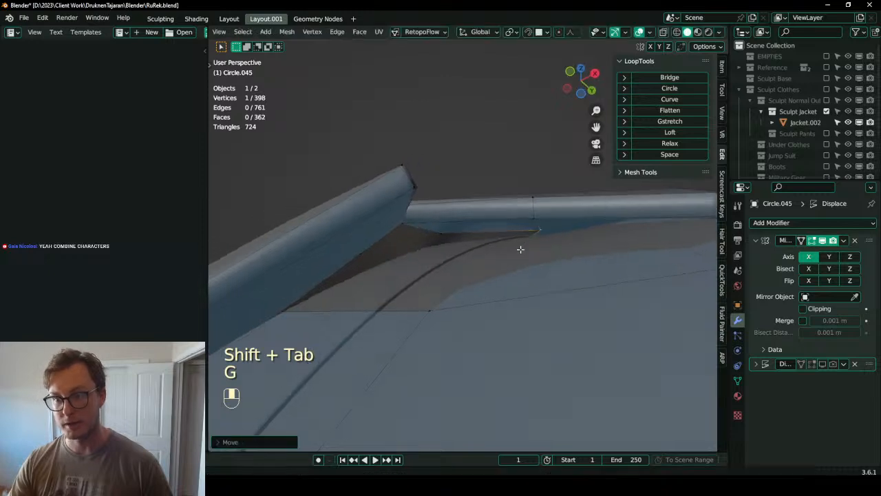
- Fill the two remaining faces between the collar's underside edge and the chest panel, repositioning a vertex between the fills with snapping toggled
click(442, 236)
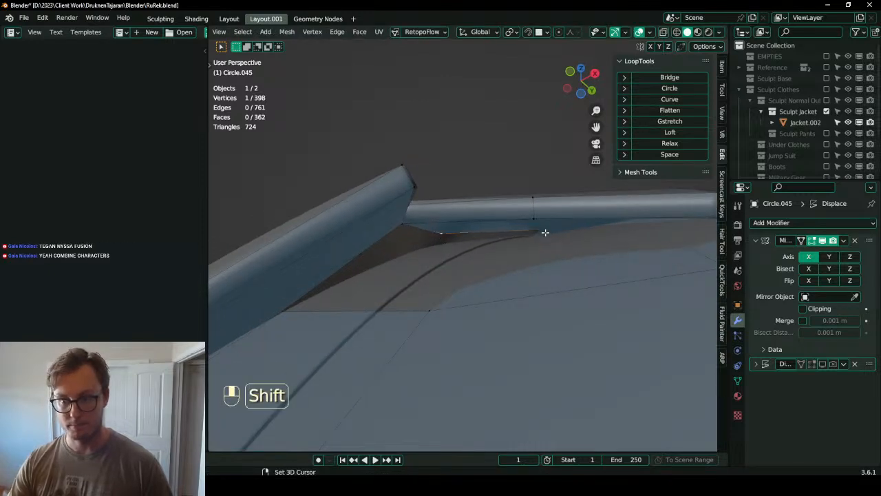
shift+click(291, 315)
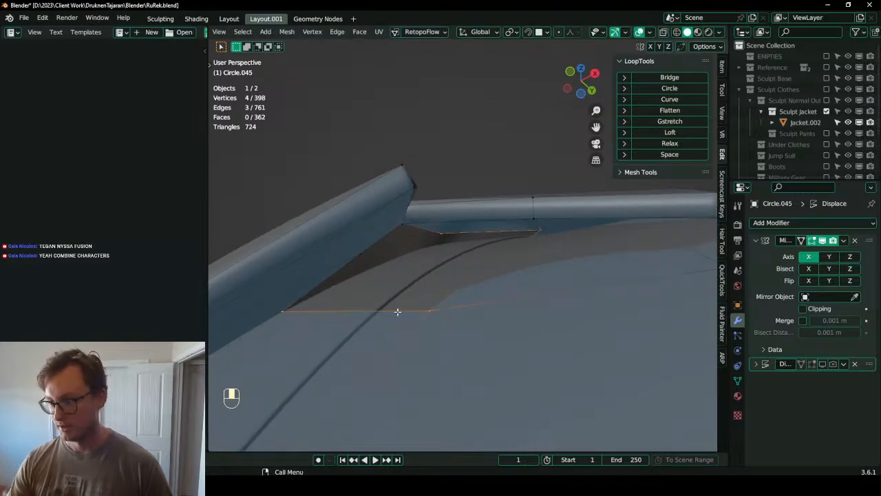
key(f)
middle_drag(466, 299, 726, 344)
key(shift+Tab)
key(g)
click(431, 299)
key(f)
- Isolate the low-poly jacket mesh and recalculate the normals of all its faces outward
key(Tab)
key(slash)
key(Tab)
key(a)
key(shift+n)
key(Tab)
- Toggle snapping, change the pivot point and scale the jacket's centre-back edge loop to align it along the mirror line
scroll(592, 290, up, 4)
key(Tab)
scroll(555, 264, up, 4)
middle_drag(482, 219, 521, 235)
scroll(556, 264, down, 4)
key(shift+Tab)
click(468, 235)
alt+click(470, 225)
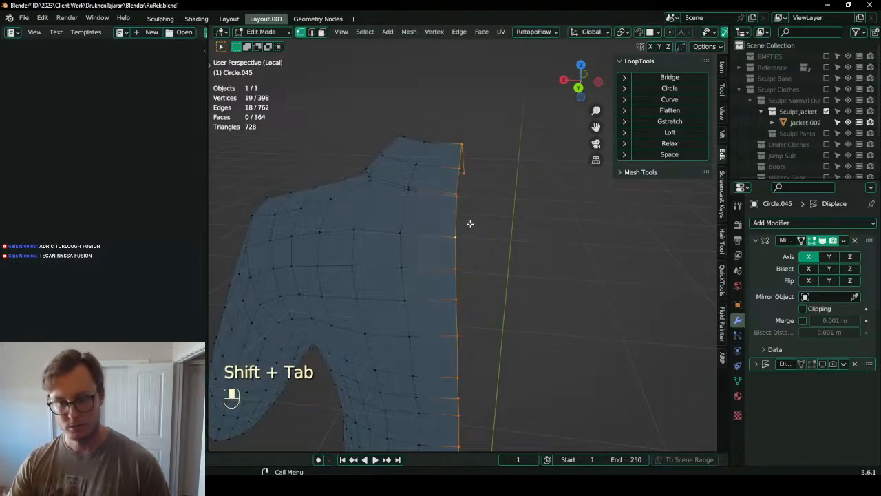
key(period)
click(471, 223)
key(s)
click(470, 224)
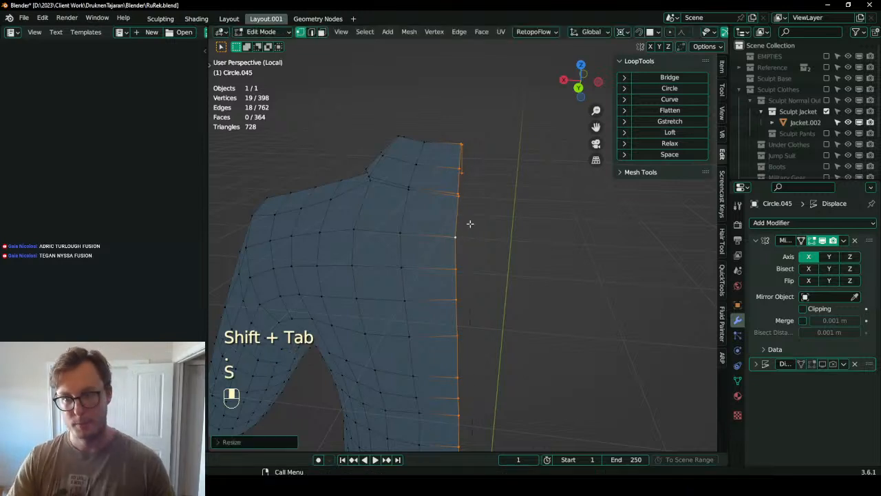
- Enable merging at 0.001 m in the Mirror modifier and check the mirrored jacket in object mode
key(Tab)
key(z)
scroll(442, 294, down, 6)
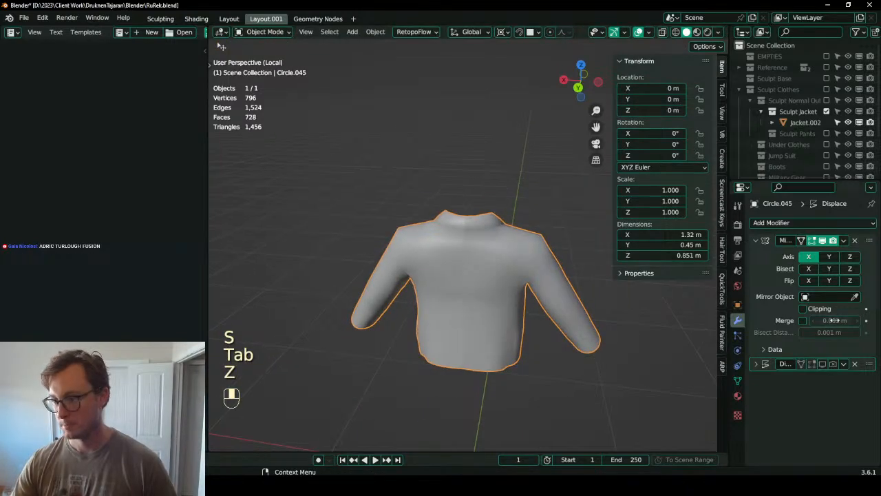
middle_drag(415, 295, 490, 263)
key(Tab)
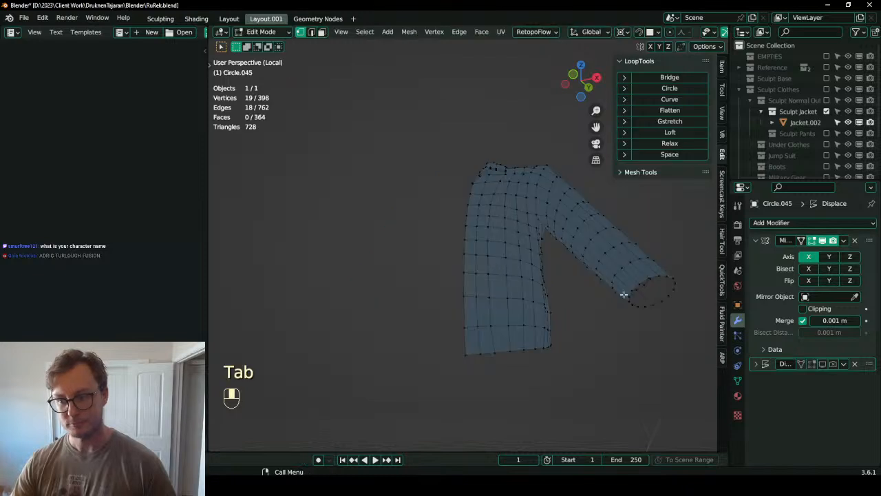
key(Tab)
middle_drag(381, 241, 376, 151)
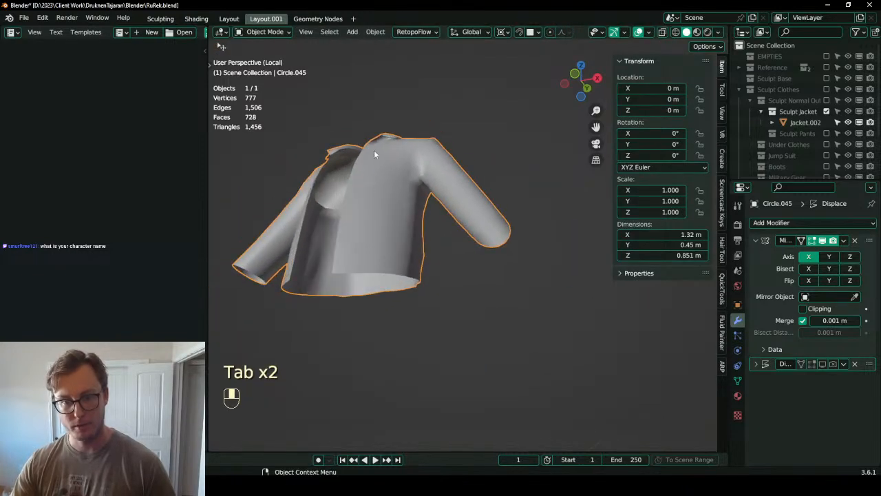
- Examine the jacket's sleeve opening on its own and against the arm of the Sculpt Base body, hiding the body again
scroll(440, 269, up, 1)
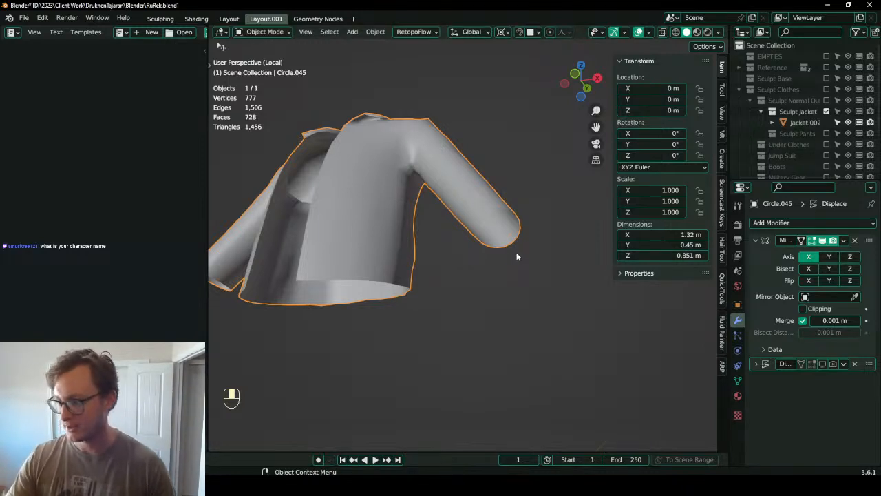
scroll(482, 257, down, 2)
middle_drag(476, 260, 482, 280)
scroll(483, 280, up, 3)
key(Tab)
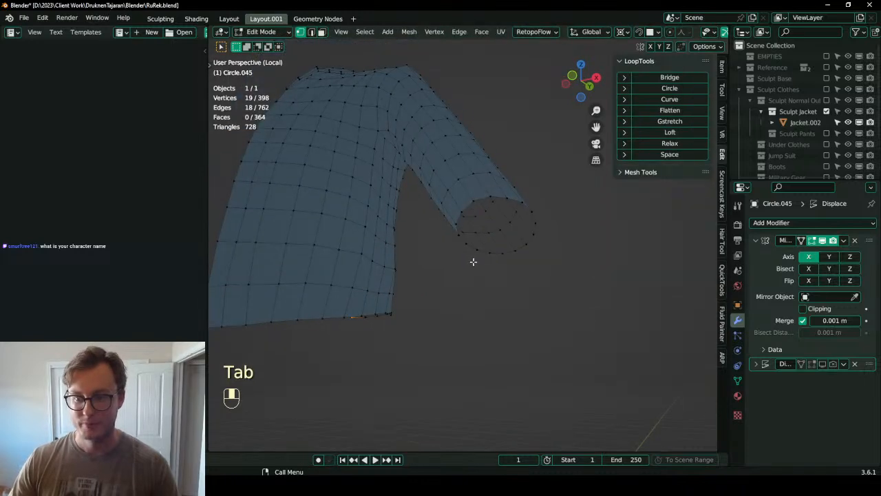
key(Tab)
scroll(473, 250, down, 5)
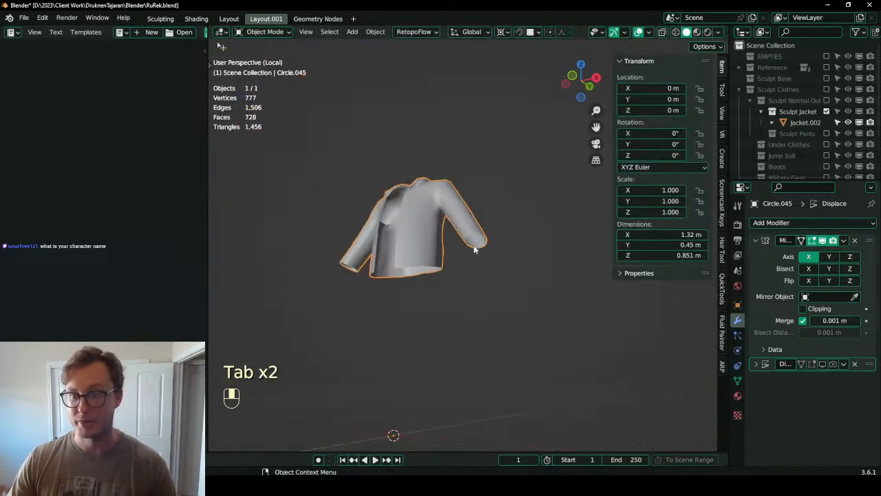
click(827, 77)
scroll(480, 210, down, 2)
middle_drag(479, 210, 471, 251)
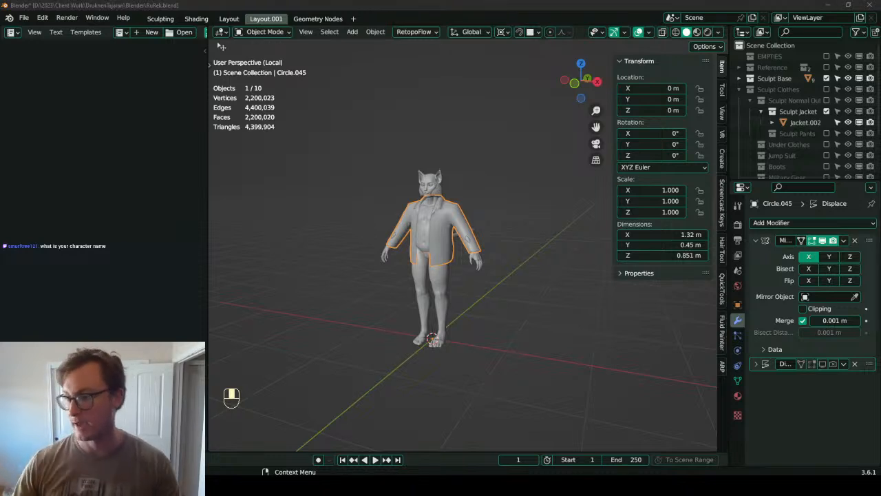
scroll(423, 230, up, 8)
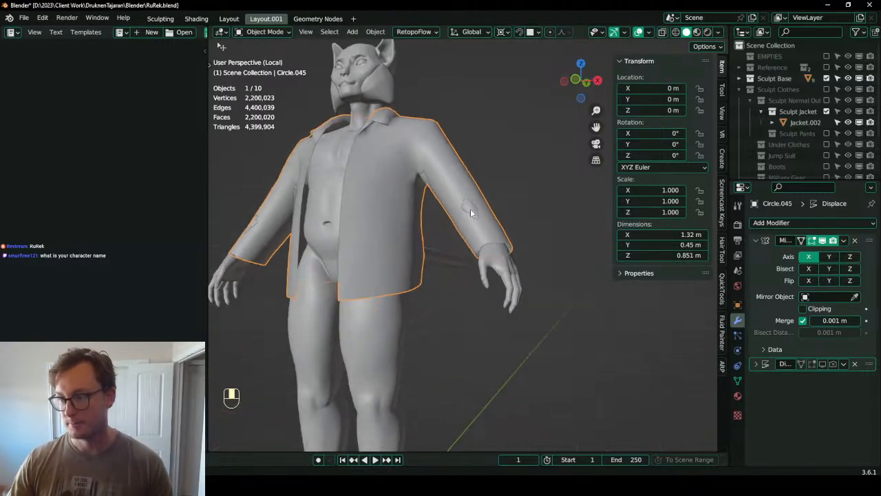
scroll(478, 219, up, 5)
key(Tab)
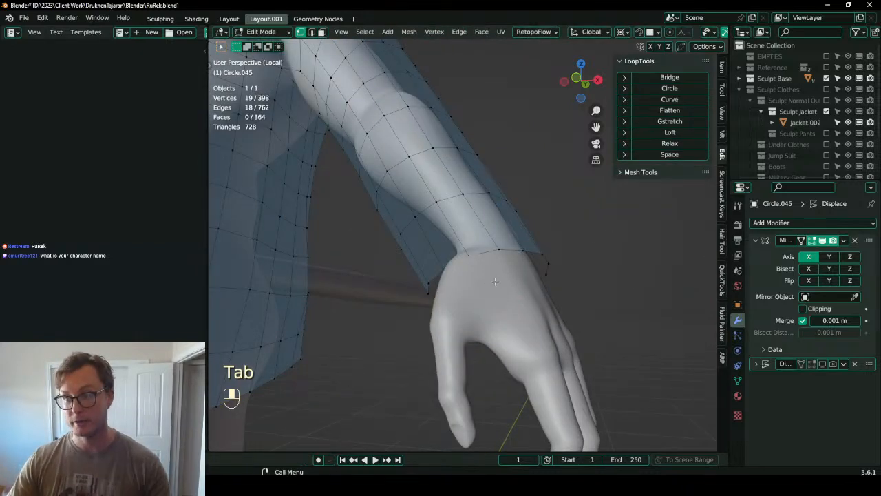
key(Tab)
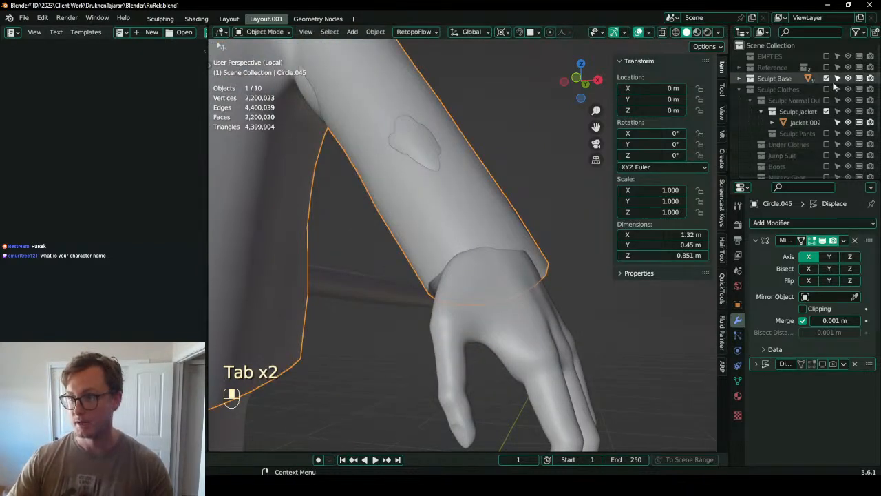
click(826, 79)
scroll(831, 153, down, 3)
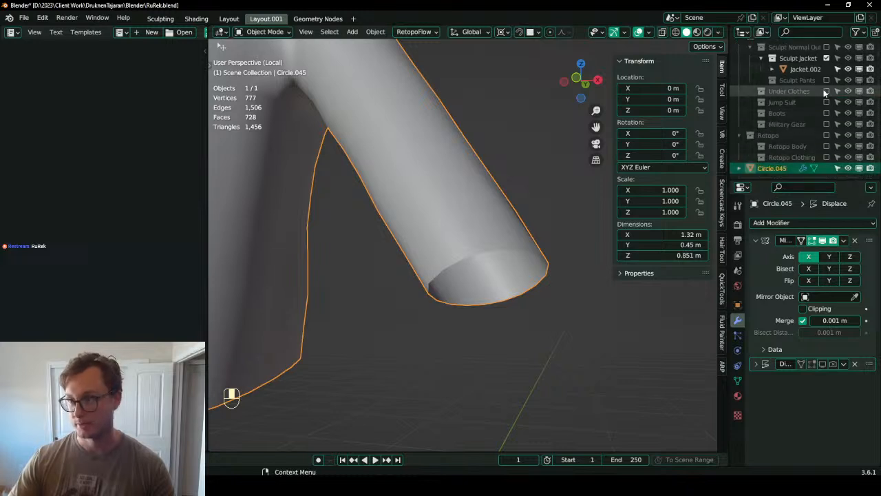
- Leave local view and set the retopology overlay offset to .001 while editing the jacket mesh
key(slash)
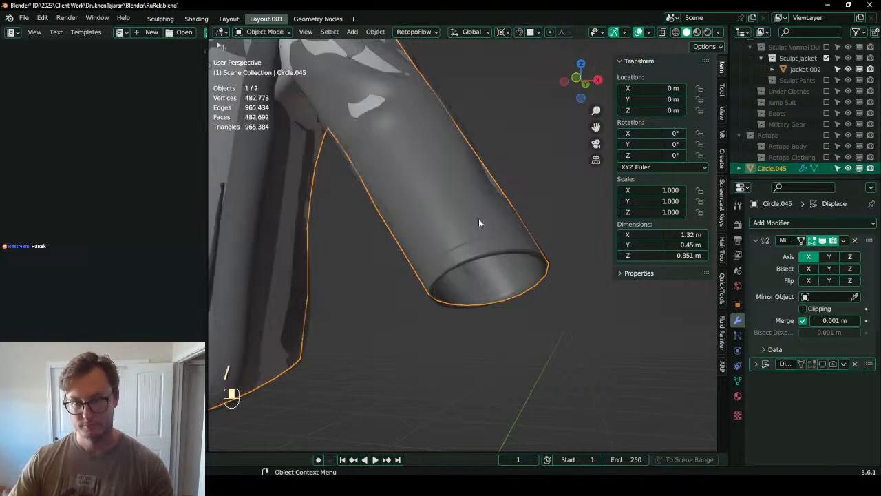
middle_drag(490, 235, 515, 252)
key(Tab)
scroll(482, 236, up, 4)
scroll(698, 35, right, 4)
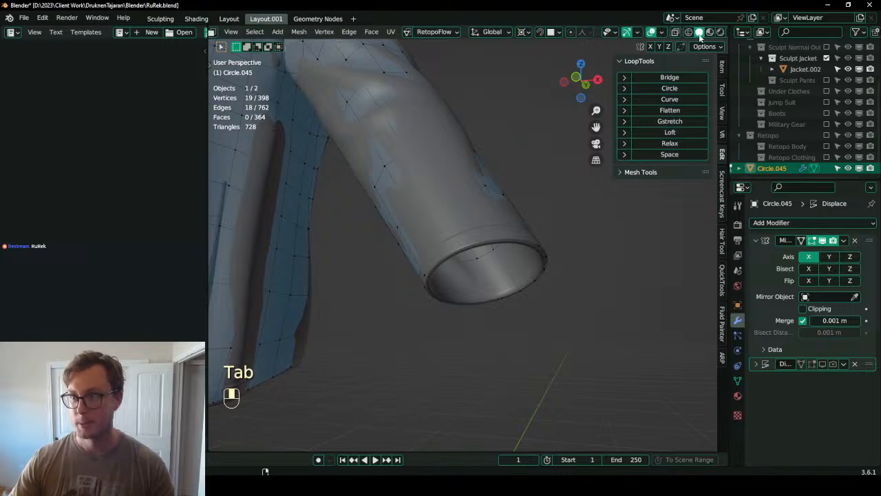
click(662, 33)
click(671, 365)
text(.001)
key(Return)
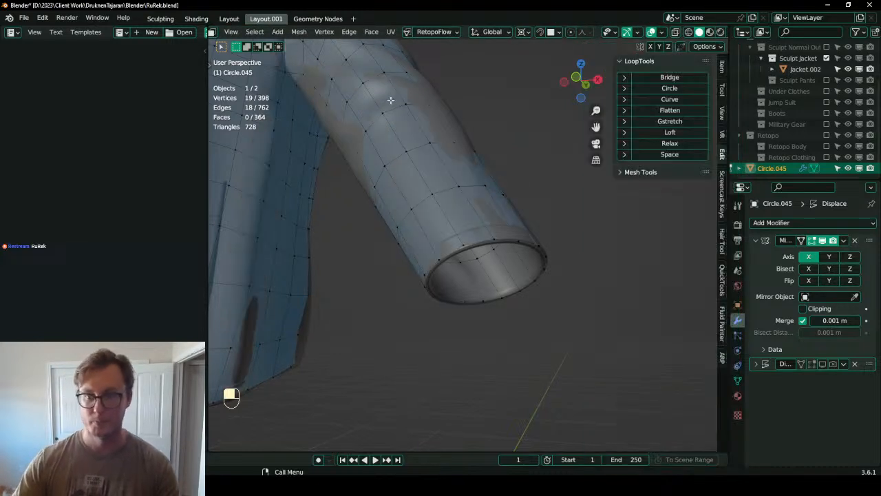
- Enable snapping for adjusting the vertices along the end of the sleeve
middle_drag(516, 238, 489, 276)
alt+click(545, 280)
middle_drag(547, 280, 525, 325)
scroll(492, 397, up, 3)
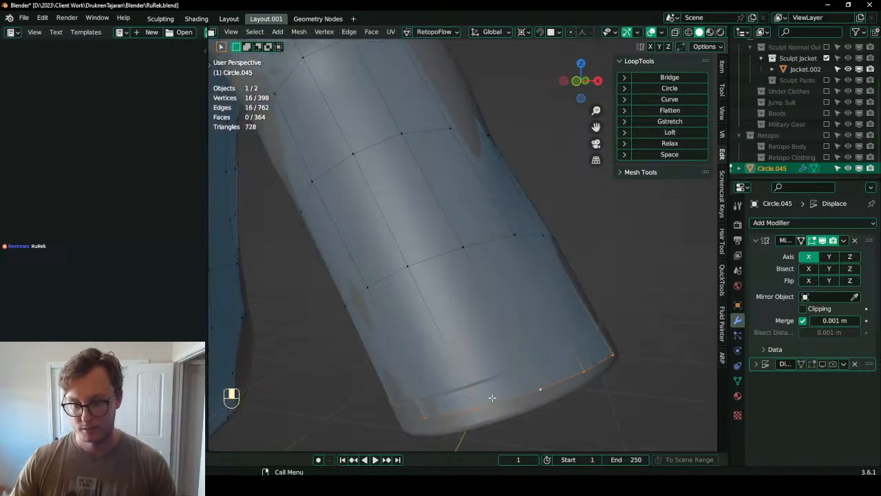
shift+middle_drag(489, 410, 476, 276)
key(shift+Tab)
- Try to move a front vertex of the sleeve's end loop
key(g)
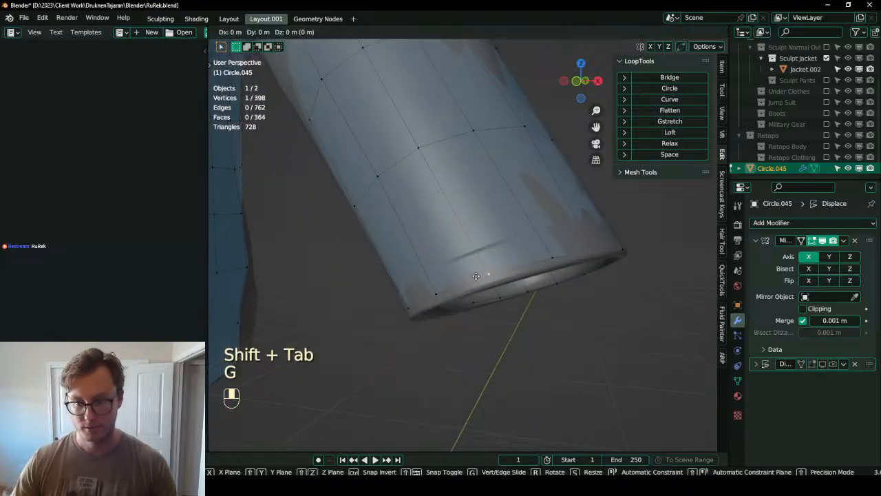
click(527, 281)
key(ctrl+z)
- Move the front vertex of the sleeve's end loop down onto the sculpted cuff's lower edge
key(KP_Decimal)
scroll(531, 280, down, 7)
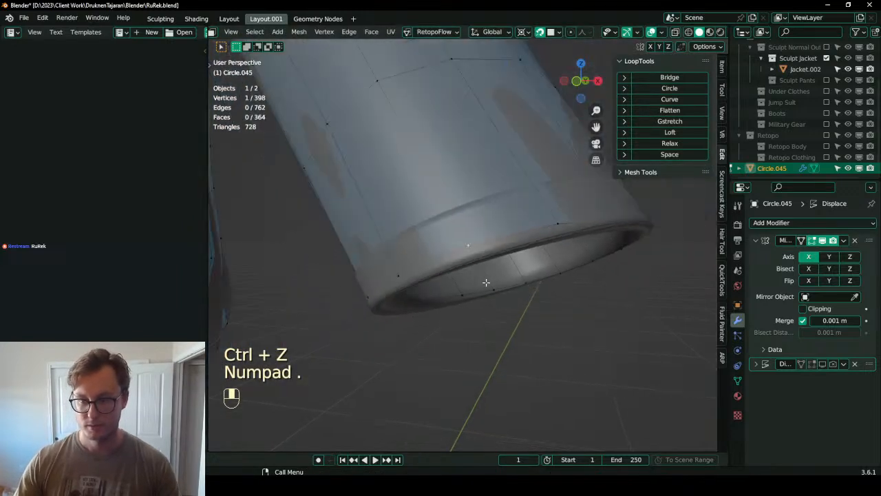
middle_drag(483, 287, 493, 269)
key(8)
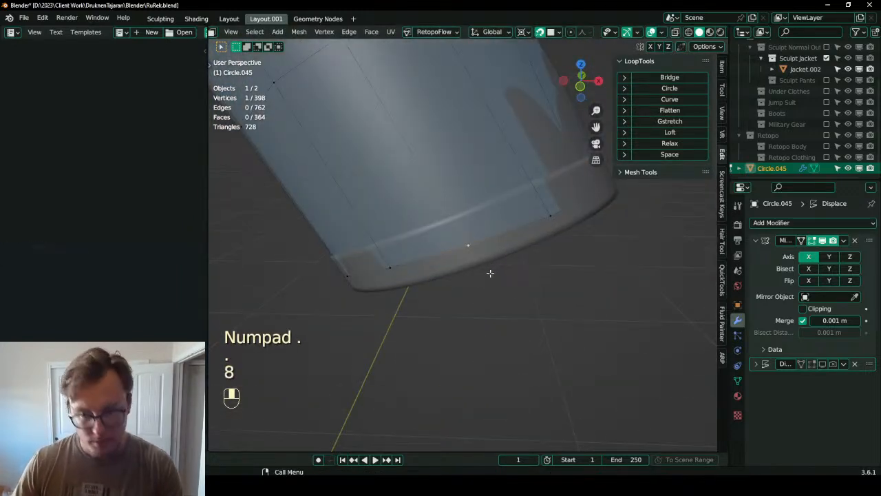
key(g)
click(484, 250)
key(period)
key(g)
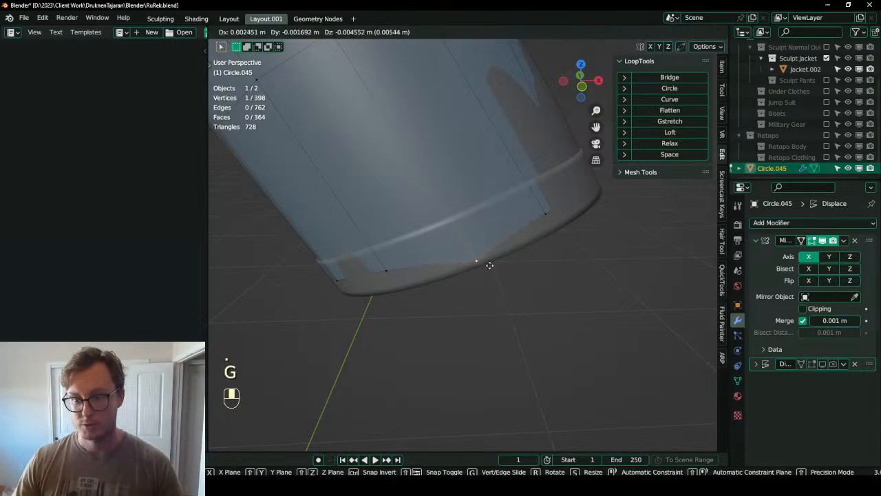
click(487, 264)
- Move the next three vertices around the sleeve's end loop onto the lower edge of the sculpted cuff
middle_drag(475, 265, 484, 259)
click(393, 283)
key(g)
click(402, 303)
shift+middle_drag(399, 306, 608, 274)
click(490, 280)
key(g)
click(491, 299)
middle_drag(494, 310, 518, 297)
shift+middle_drag(518, 297, 532, 276)
click(442, 273)
key(g)
click(443, 296)
- Move the following four end-loop vertices, continuing around to the sleeve's back, onto the sculpted cuff edge
shift+middle_drag(408, 296, 491, 290)
key(g)
click(462, 305)
click(454, 281)
key(g)
click(451, 305)
middle_drag(411, 301, 418, 271)
click(476, 281)
key(g)
click(471, 296)
click(415, 266)
key(g)
click(414, 265)
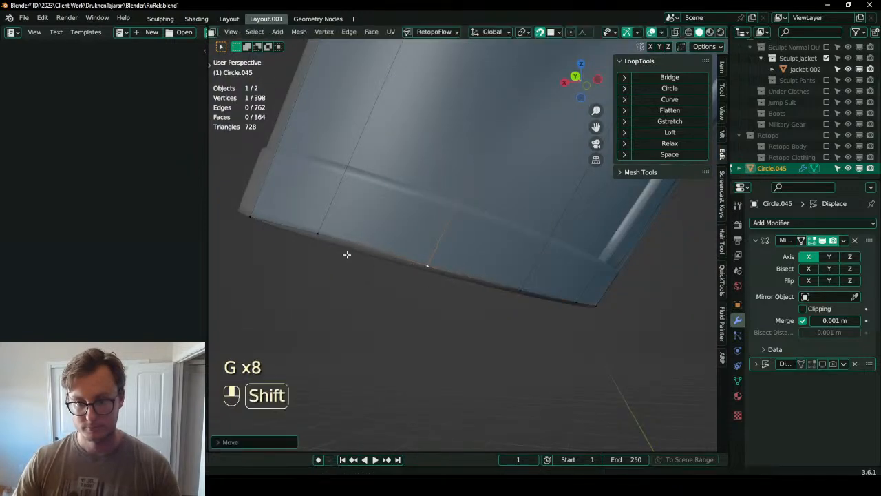
- Snap the remaining vertices from the sleeve's back around its outer side onto the sculpted cuff edge
shift+middle_drag(344, 255, 433, 289)
click(432, 283)
key(g)
click(438, 287)
middle_drag(369, 285, 455, 288)
key(g)
click(482, 318)
shift+middle_drag(455, 288, 590, 244)
key(g)
click(386, 299)
click(542, 297)
key(g)
click(543, 306)
click(476, 289)
key(g)
click(474, 300)
middle_drag(511, 271, 488, 280)
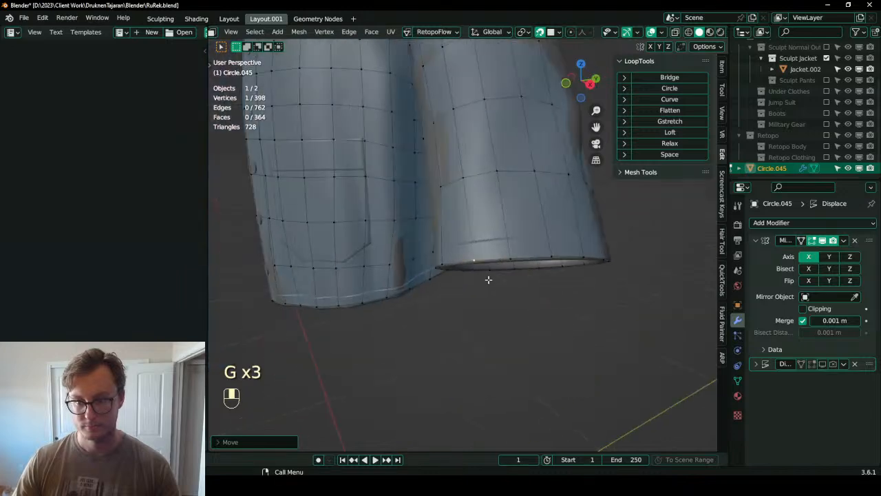
- Disable snapping, fill the sleeve opening with a face and inset it slightly to form the cuff's rim thickness
alt+shift+click(524, 259)
middle_drag(565, 277, 517, 272)
key(shift+Tab)
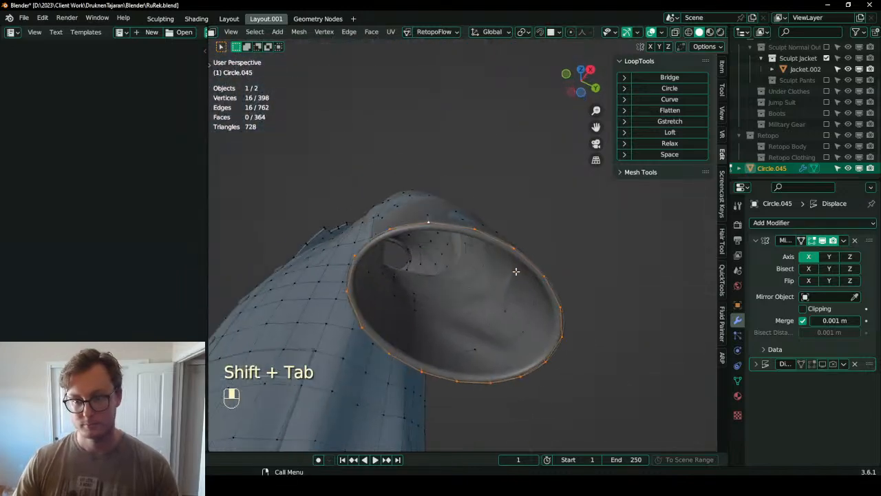
key(f)
key(i)
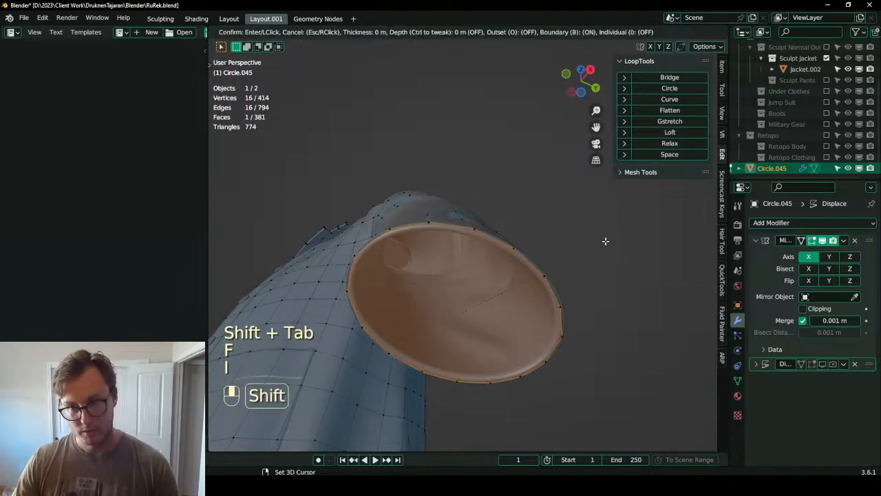
click(545, 275)
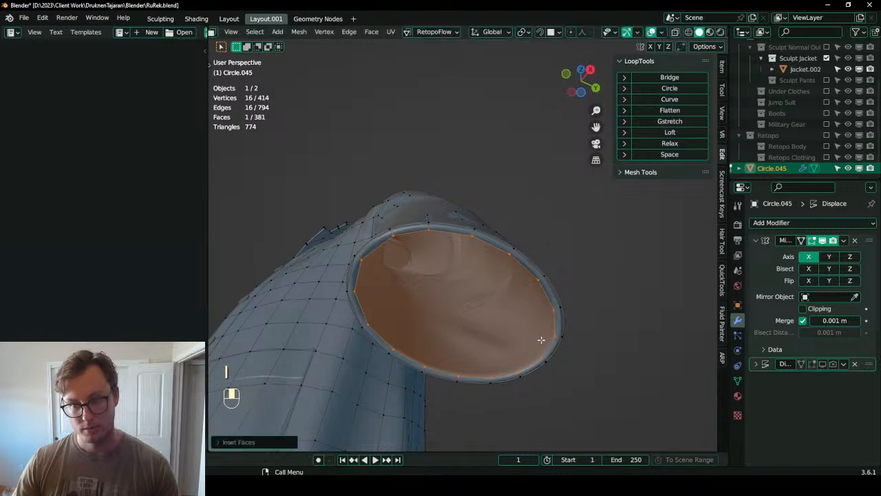
- Extrude the inset face into the sleeve, scale it to about 0.9 and delete the cap face
middle_drag(546, 277, 571, 391)
key(e)
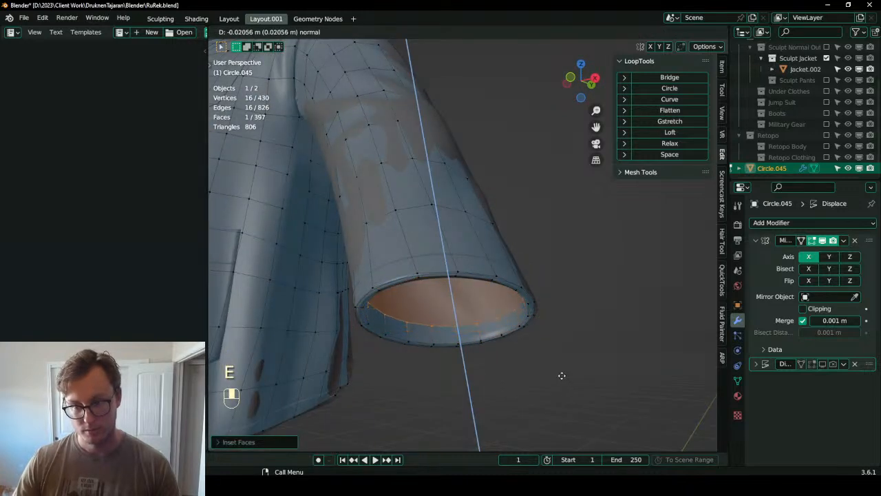
click(549, 354)
key(s)
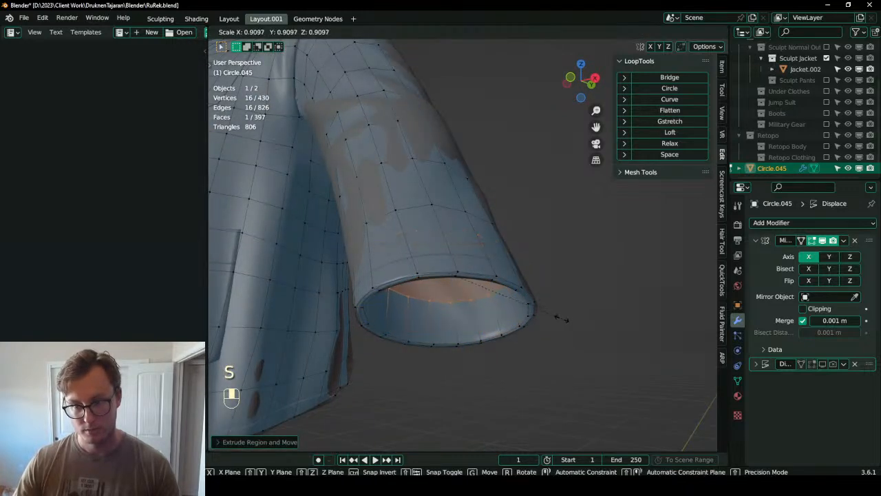
click(553, 320)
key(x)
click(495, 311)
- Return to object mode and save the file
middle_drag(553, 320, 413, 290)
key(Tab)
scroll(423, 346, down, 6)
key(ctrl+s)
- Enable snapping and move the front corner vertex of the jacket's bottom hem onto the corner of the sculpted hem
key(Tab)
scroll(464, 262, up, 4)
scroll(463, 263, up, 2)
alt+click(441, 279)
key(KP_Decimal)
middle_drag(486, 227, 448, 315)
key(shift+Tab)
click(303, 303)
key(g)
click(298, 306)
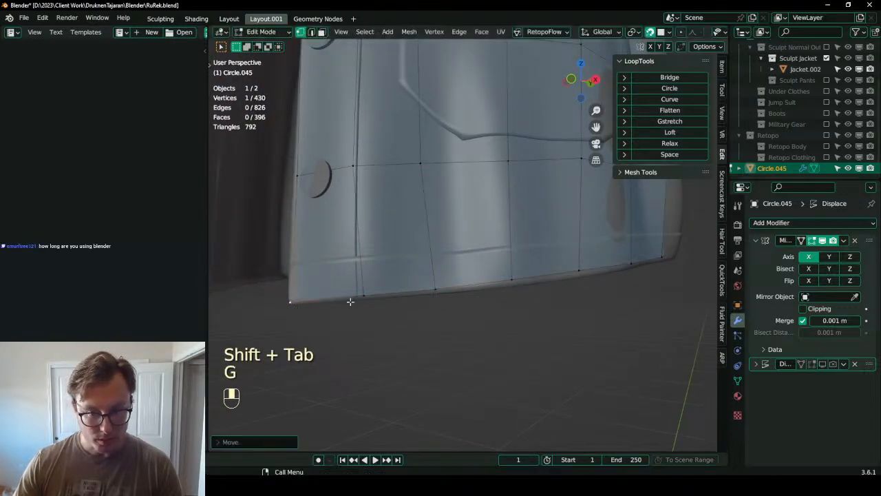
- Move the hem vertices next to the front corner onto the sculpted jacket's bottom edge
click(351, 304)
key(g)
click(346, 307)
middle_drag(501, 257, 493, 255)
click(390, 291)
key(g)
click(401, 294)
key(g)
click(490, 286)
- Align the hem vertices around the front half of the jacket's side with the sculpted bottom edge
middle_drag(492, 288, 498, 275)
key(g)
click(521, 283)
key(g)
click(481, 281)
middle_drag(553, 274, 436, 291)
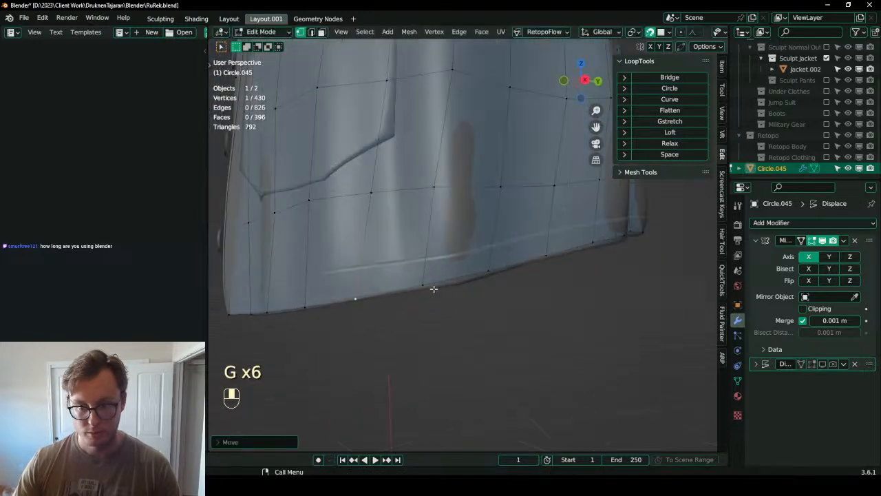
key(g)
click(431, 288)
key(g)
click(528, 261)
- Fit the hem vertices along the rear half of the jacket's side to the sculpted bottom edge
middle_drag(528, 262, 526, 280)
key(g)
click(489, 278)
key(g)
click(516, 277)
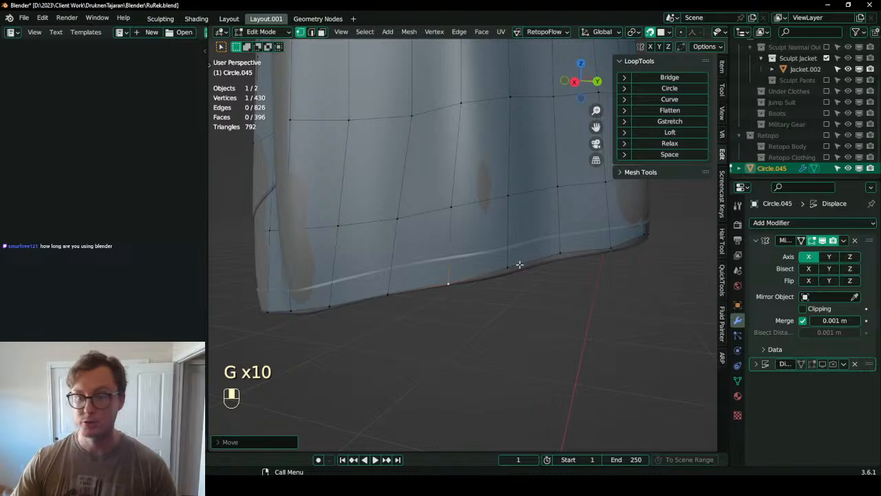
click(509, 271)
key(g)
click(517, 273)
key(g)
click(564, 252)
- Move the remaining back hem vertices, up to the mirror centre line, onto the sculpted bottom edge
middle_drag(565, 252, 494, 279)
key(g)
click(518, 254)
key(g)
click(527, 261)
key(g)
key(g)
click(551, 268)
key(g)
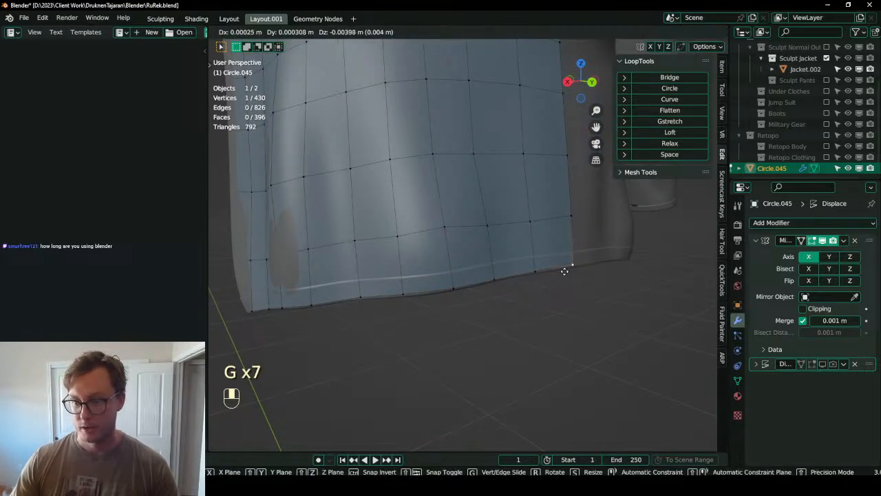
click(564, 273)
- Select the jacket's whole bottom hem edge loop and extrude it in place
middle_drag(564, 273, 502, 277)
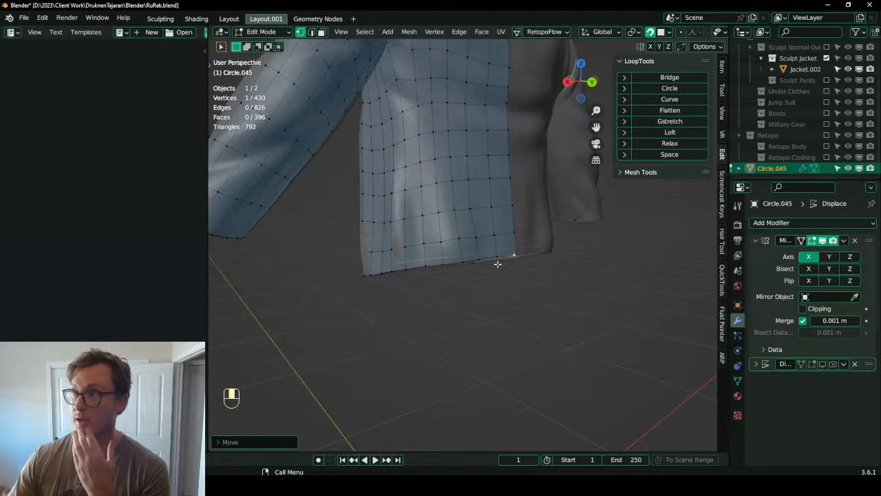
middle_drag(365, 220, 471, 259)
scroll(473, 262, up, 2)
scroll(471, 259, down, 3)
middle_drag(401, 248, 439, 290)
scroll(440, 290, up, 1)
scroll(440, 290, up, 1)
click(471, 314)
alt+click(493, 314)
middle_drag(509, 327, 380, 321)
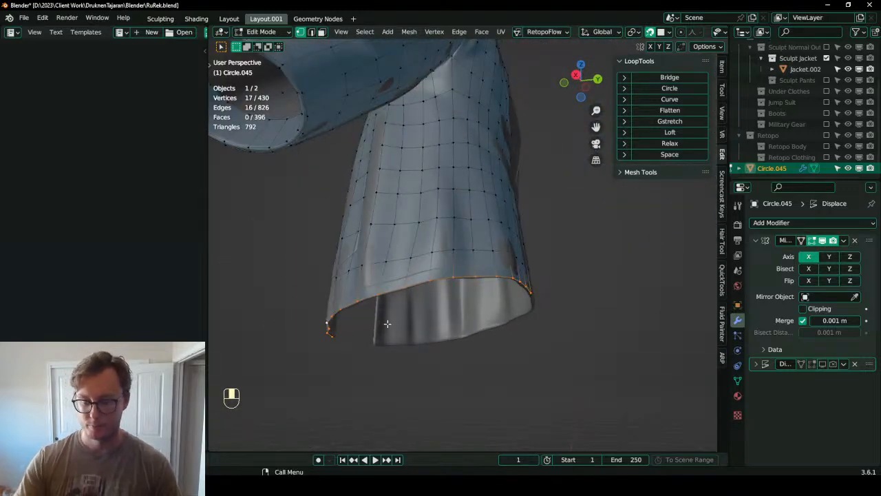
key(KP_3)
right_click(375, 326)
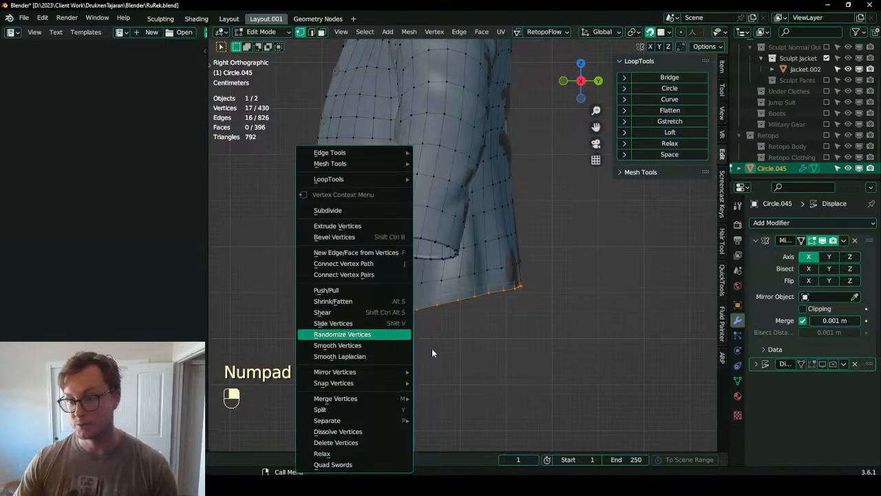
key(e)
right_click(507, 297)
- Try to scale and move the extruded hem loop inward with snapping on, and undo it
scroll(510, 298, up, 2)
key(s)
middle_drag(515, 299, 580, 309)
middle_click(573, 284)
click(531, 297)
key(g)
middle_click(498, 303)
key(ctrl+z)
- Disable snapping, scale the extruded hem loop slightly inward and shift it slightly along the global X axis
key(shift+Tab)
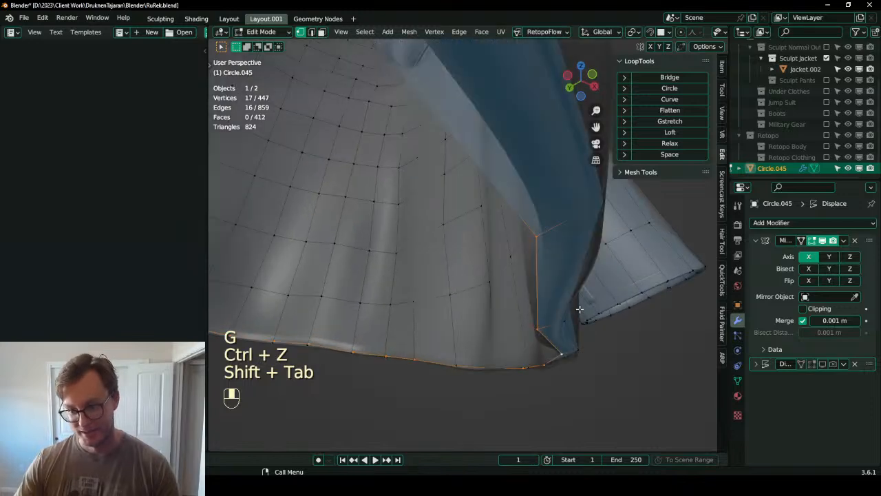
key(s)
middle_click(576, 310)
click(546, 321)
key(g)
middle_click(537, 322)
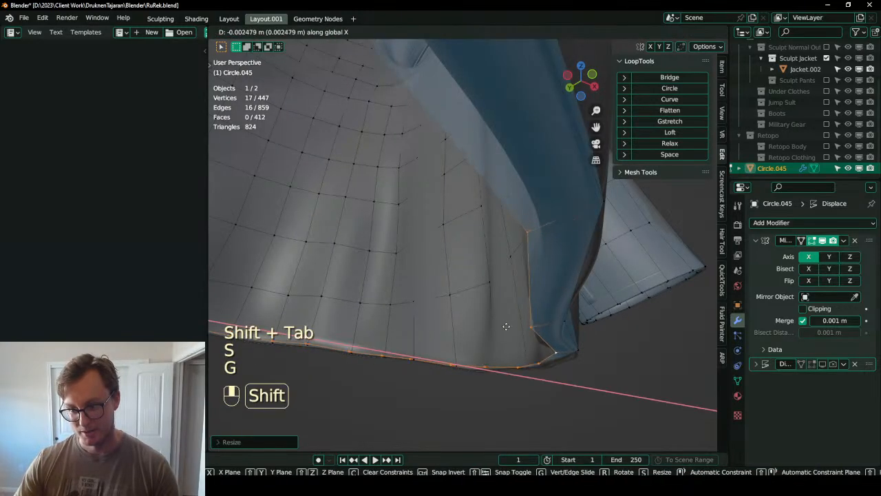
click(506, 329)
- Enable snapping and move the first inner rim vertices at the jacket's side onto the inside of the sculpted hem
middle_drag(505, 328, 510, 274)
middle_drag(522, 306, 581, 350)
scroll(500, 374, up, 3)
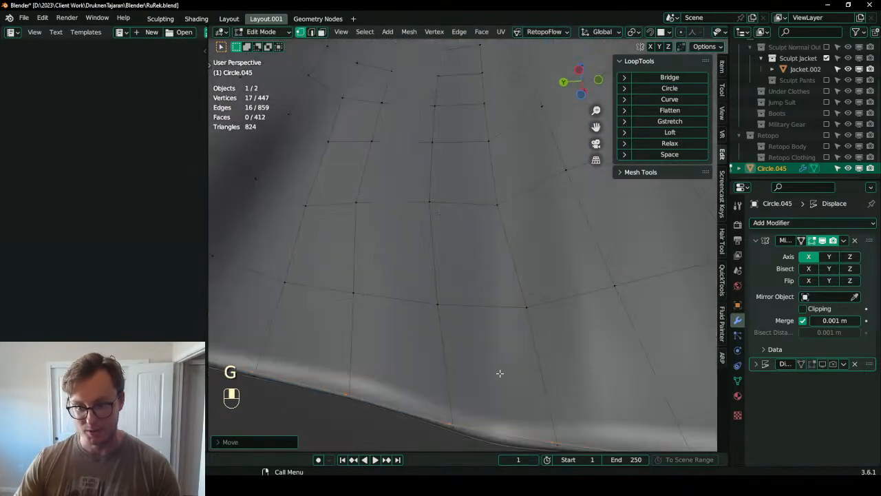
middle_drag(501, 373, 519, 340)
key(shift+Tab)
click(457, 354)
key(g)
click(464, 357)
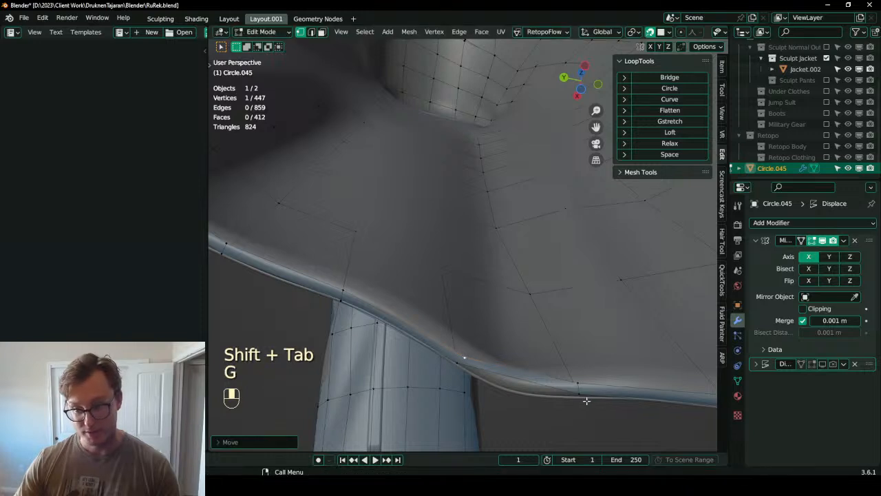
middle_drag(522, 384, 573, 351)
key(g)
click(586, 339)
- Reposition the following inner and outer rim vertices along the jacket's side so the hem thickness follows the sculpt
click(337, 247)
key(g)
click(339, 251)
middle_drag(339, 252, 328, 298)
click(359, 267)
key(g)
click(359, 267)
shift+middle_drag(257, 232, 344, 305)
key(g)
click(319, 250)
click(354, 309)
key(g)
click(347, 311)
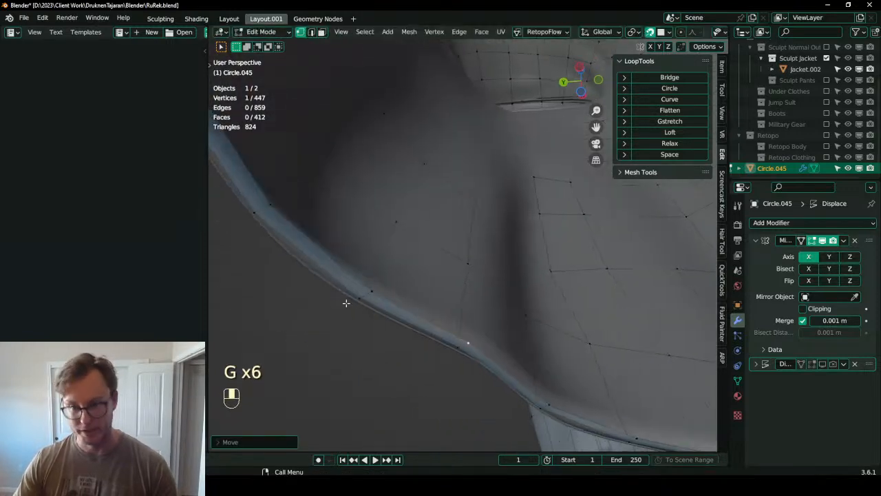
- Adjust the rim vertices on the curved rear side of the hem to even out its thickness
click(355, 294)
key(g)
click(374, 297)
click(446, 355)
key(g)
click(443, 358)
click(380, 291)
key(g)
click(374, 293)
- Fit the inner and outer rim vertices towards the jacket's back to the sculpted hem
middle_drag(349, 302, 354, 307)
click(338, 277)
key(g)
click(324, 274)
click(366, 260)
key(g)
click(364, 265)
middle_drag(351, 264, 360, 272)
click(330, 225)
key(g)
click(327, 227)
click(357, 205)
key(g)
click(355, 209)
- Place the outer and inner rim vertices beside the back centre line on the sculpted hem
scroll(325, 230, down, 3)
middle_drag(325, 230, 273, 236)
shift+middle_drag(413, 234, 441, 242)
shift+middle_drag(441, 243, 497, 250)
scroll(506, 213, up, 4)
middle_drag(497, 250, 511, 282)
scroll(503, 286, up, 2)
click(471, 280)
key(g)
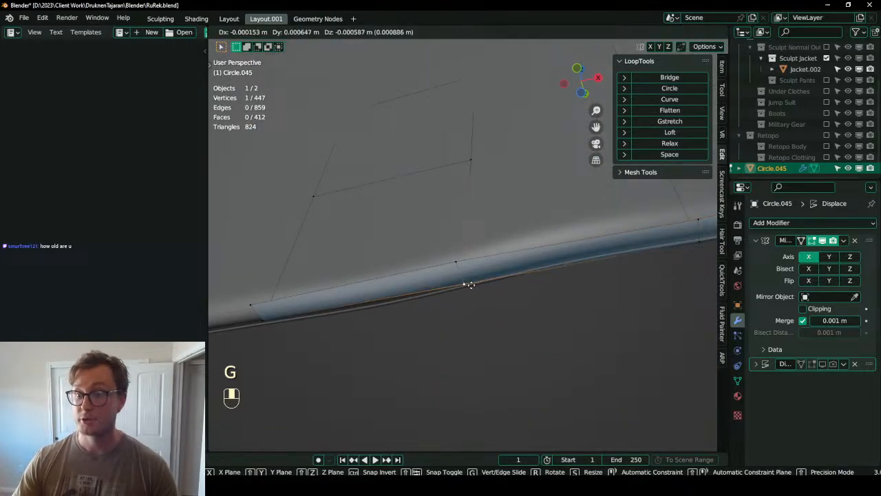
click(468, 284)
click(463, 269)
key(g)
click(464, 274)
shift+middle_drag(465, 274, 410, 334)
scroll(459, 309, down, 8)
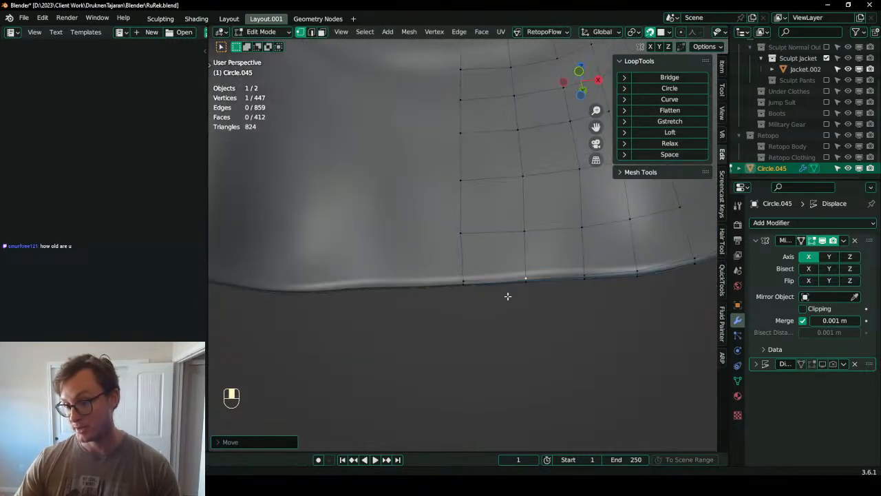
- Move the inner rim vertices between the jacket's side and front corner onto the inside of the sculpted hem
middle_drag(518, 286, 449, 303)
middle_drag(449, 303, 504, 300)
scroll(571, 395, up, 4)
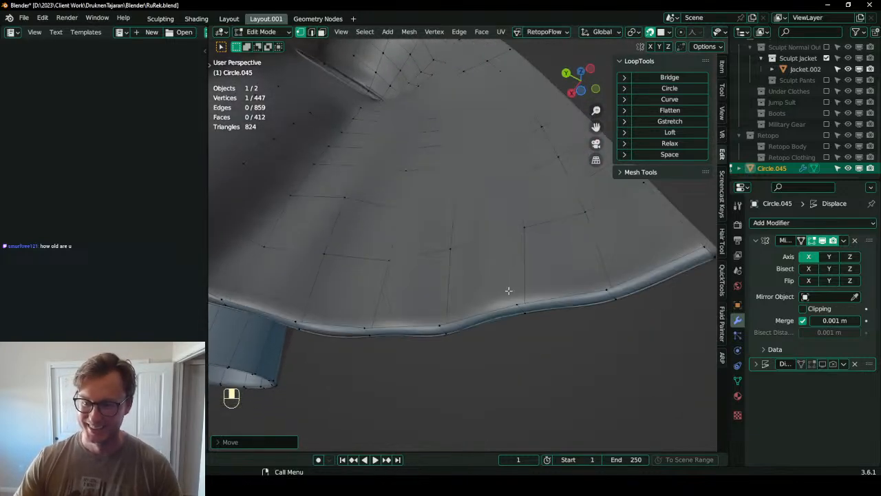
key(g)
click(493, 306)
key(g)
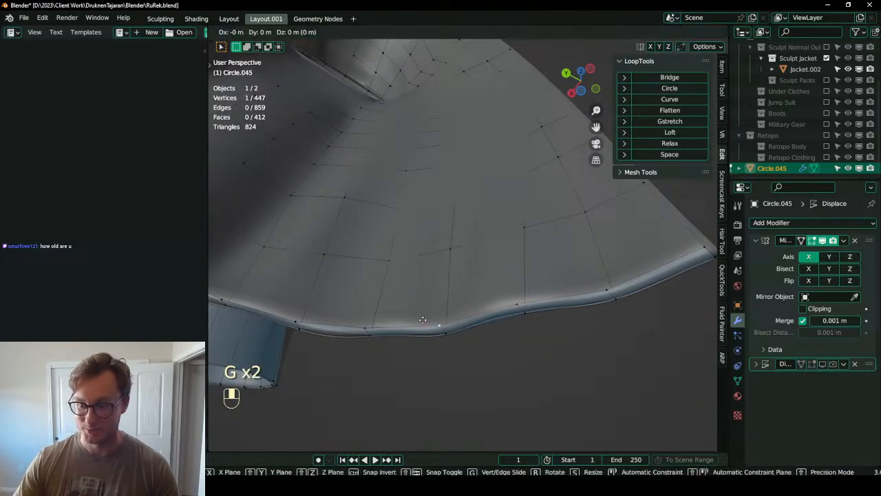
click(424, 321)
click(623, 289)
key(g)
click(625, 290)
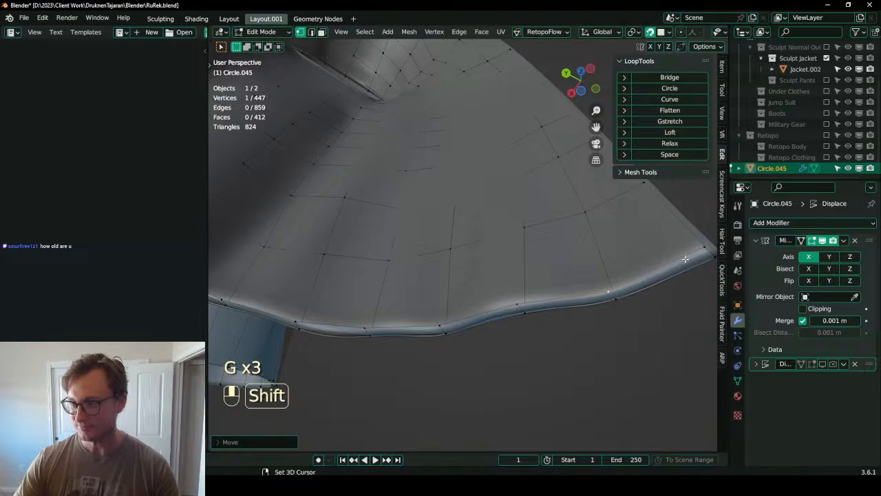
shift+middle_drag(689, 255, 470, 345)
key(g)
click(394, 311)
- Turn snapping off and shift the edge vertices of the lower front opening along X to line up with the sculpt
scroll(393, 312, down, 4)
middle_drag(392, 312, 395, 282)
key(shift+Tab)
scroll(455, 317, up, 3)
middle_drag(406, 312, 345, 324)
shift+middle_drag(399, 374, 497, 345)
ctrl+click(380, 347)
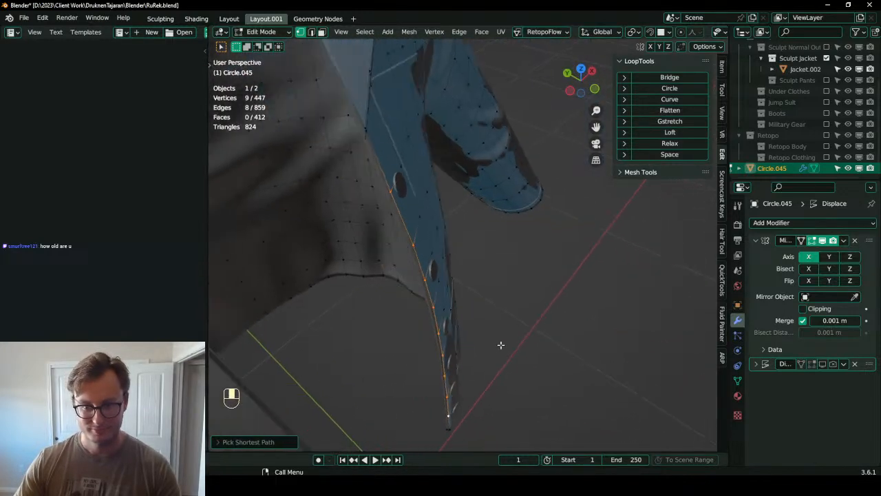
key(KP_1)
scroll(485, 334, up, 4)
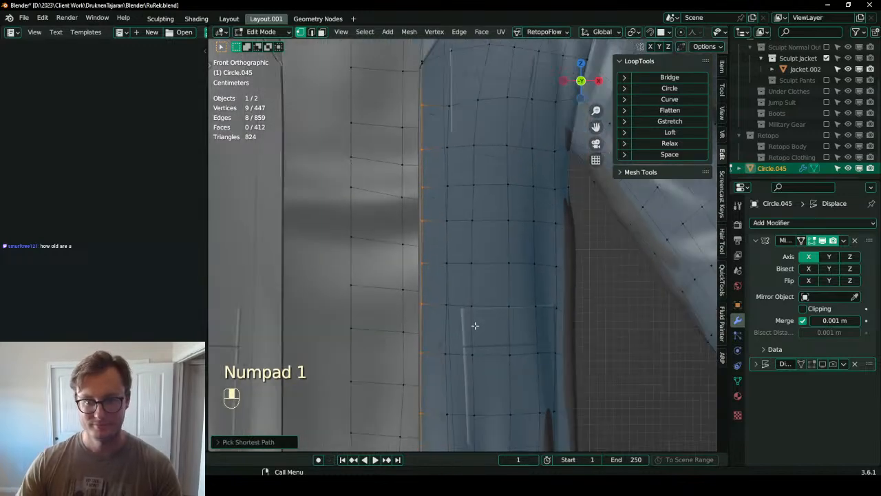
key(g)
middle_click(476, 327)
click(464, 323)
- Fine-tune the selected front opening edge along the X axis against the sculpted edge in front view
scroll(530, 228, down, 2)
key(g)
middle_click(505, 242)
click(498, 248)
key(g)
middle_click(494, 252)
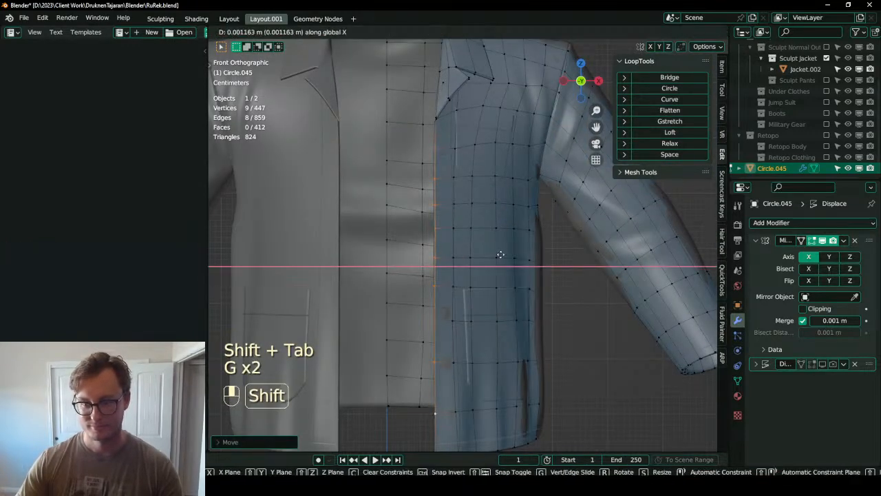
click(500, 254)
key(g)
middle_click(463, 204)
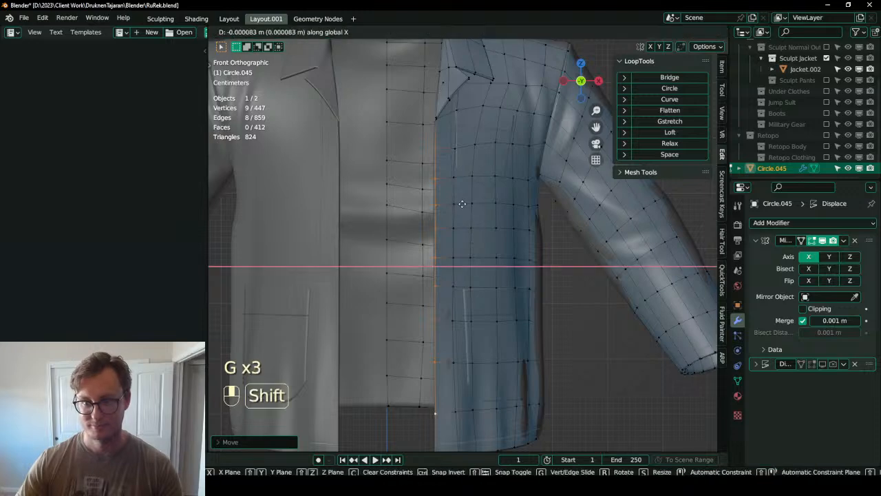
click(456, 204)
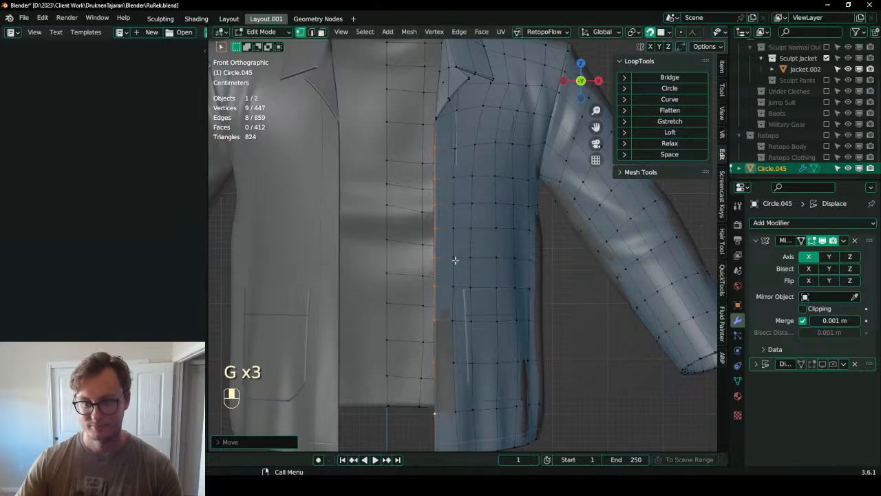
- Nudge the single vertex near the bottom of the front opening along X and save the file
click(435, 365)
key(g)
middle_click(444, 364)
click(447, 362)
key(Tab)
middle_drag(472, 279, 484, 372)
key(ctrl+s)
- Extrude the front opening's edge path inward along Y and offset the new edge along X to build its thickness
key(Tab)
scroll(484, 372, down, 1)
middle_drag(486, 427, 573, 279)
ctrl+click(436, 235)
middle_drag(572, 279, 574, 297)
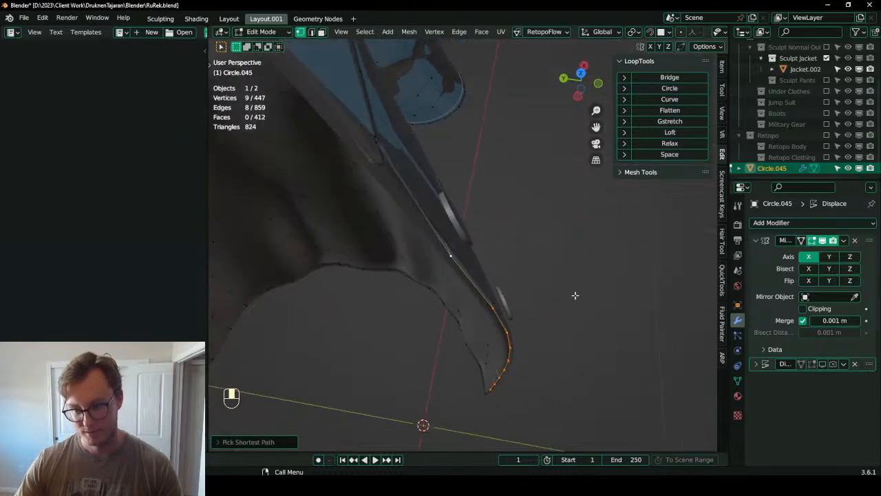
key(e)
key(y)
shift+click(544, 295)
key(g)
key(x)
click(543, 296)
- Fill a face at the lower front corner to join the new inner strip to the hem's rim
middle_drag(542, 301, 480, 266)
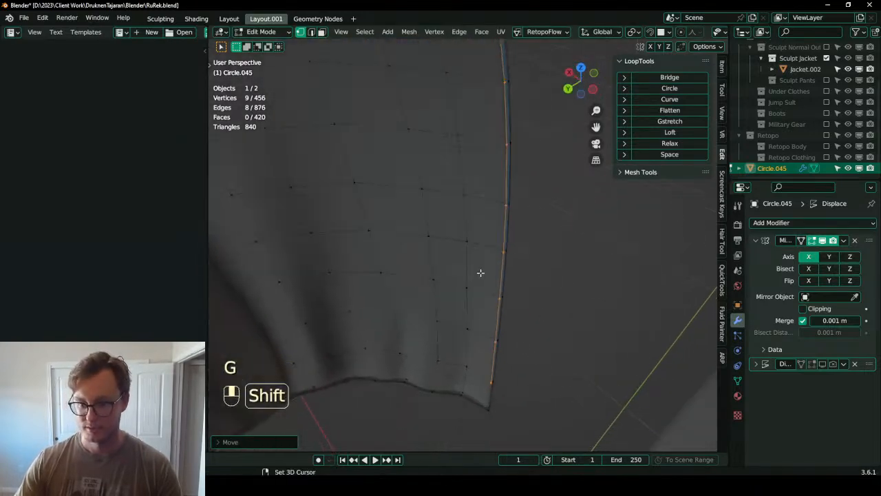
click(491, 384)
ctrl+click(488, 414)
key(f)
middle_drag(490, 414, 526, 390)
- Turn snapping on and move the vertices where the lapel meets the front opening onto the sculpted lapel tip
shift+middle_drag(441, 238, 342, 172)
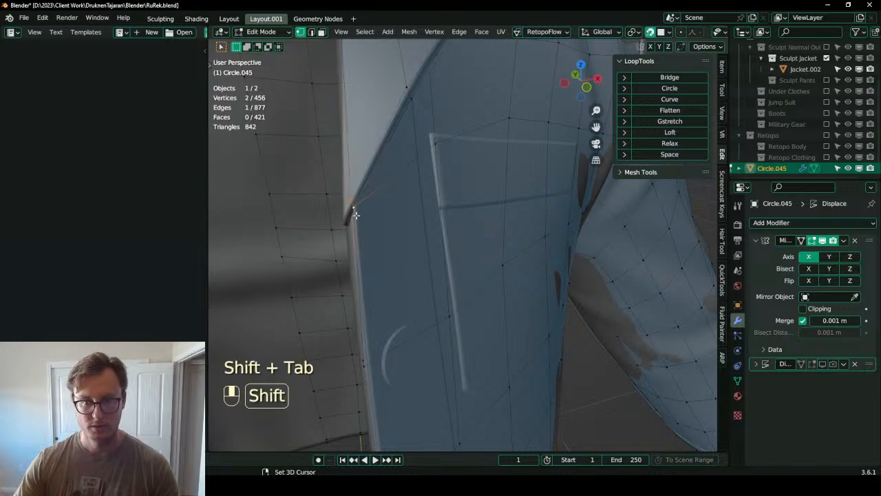
key(shift+Tab)
key(g)
click(348, 241)
click(347, 223)
key(g)
click(344, 226)
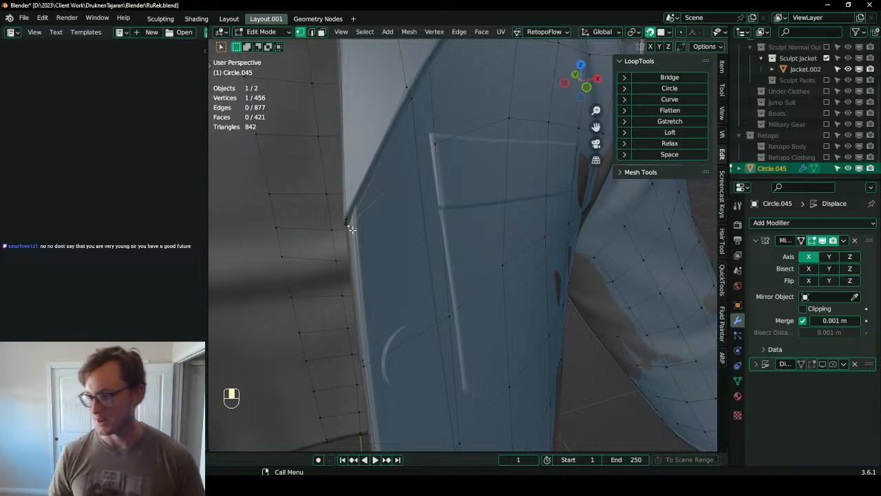
- Refine the position of the lapel tip vertex so it sits on the underside of the sculpted lapel
middle_drag(368, 233, 473, 217)
key(KP_Decimal)
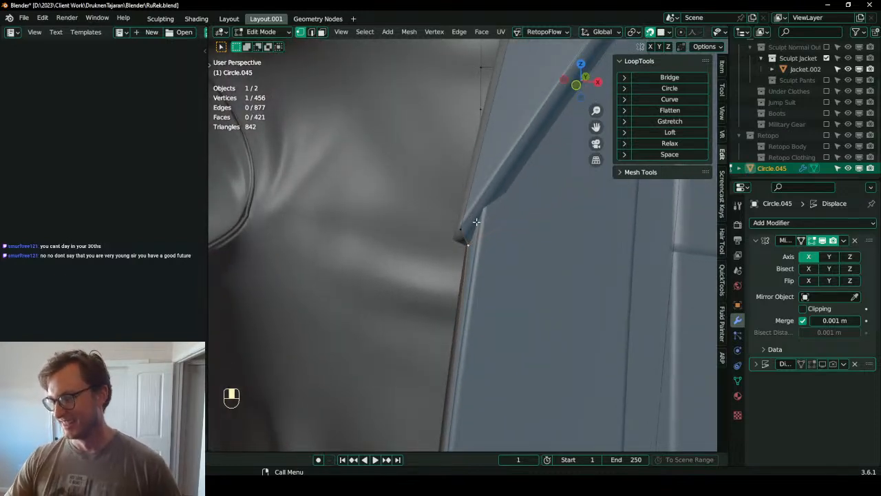
key(g)
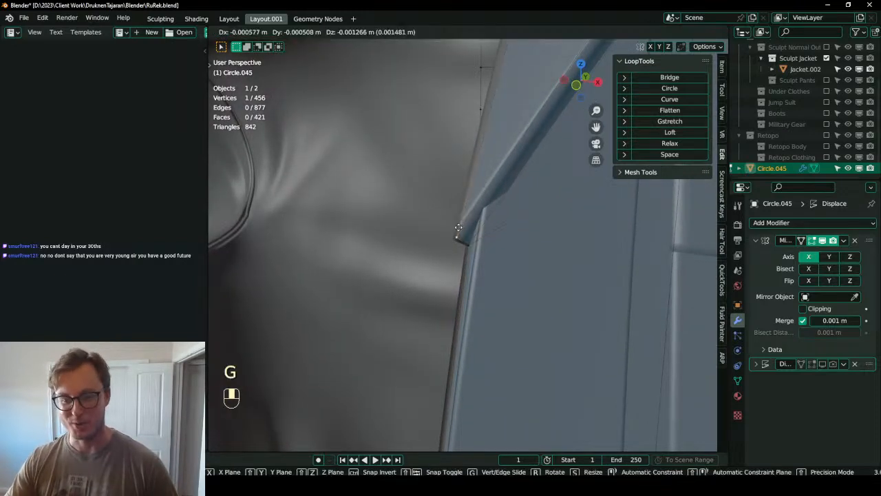
click(458, 229)
scroll(482, 199, down, 4)
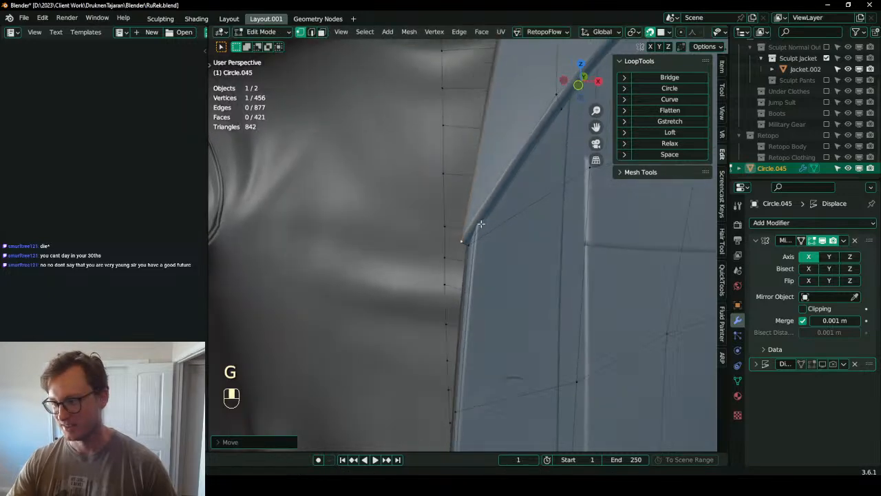
middle_drag(490, 188, 543, 225)
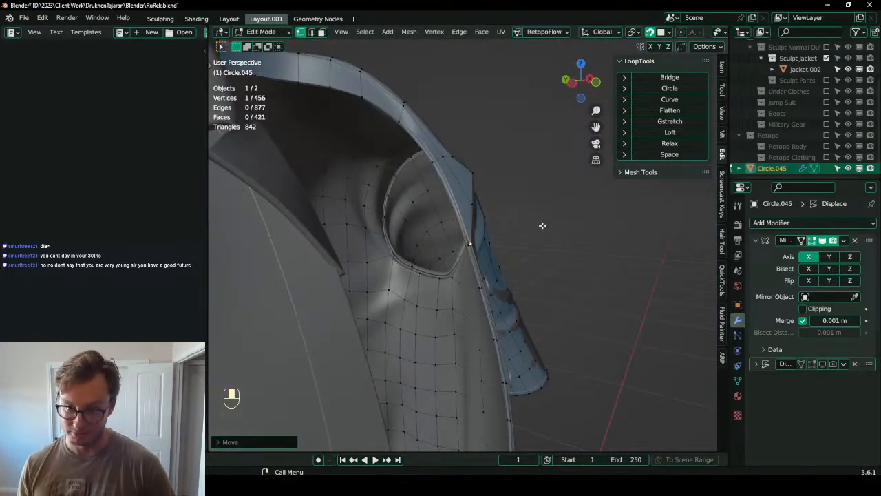
middle_drag(534, 231, 446, 214)
key(g)
click(454, 270)
- Extrude a vertex inward from the lapel tip and fill a face joining it to the front opening's inner strip
middle_drag(454, 219, 440, 193)
key(e)
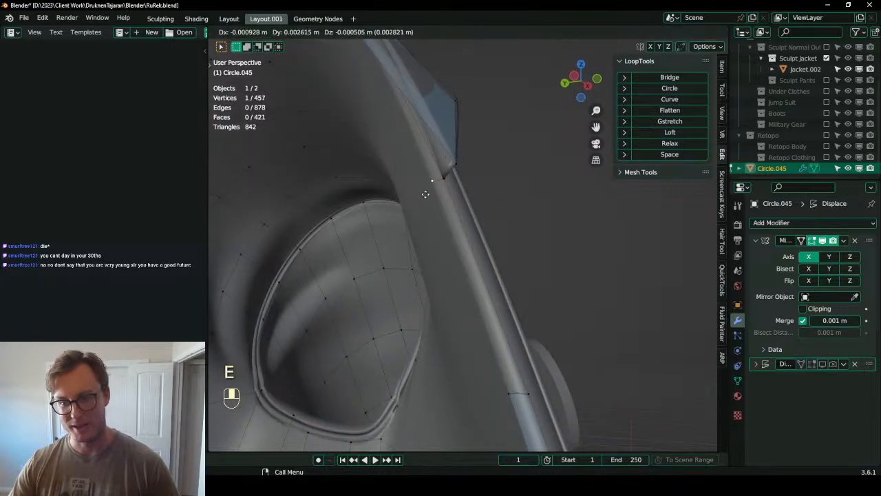
click(426, 194)
middle_drag(505, 400, 485, 281)
key(f)
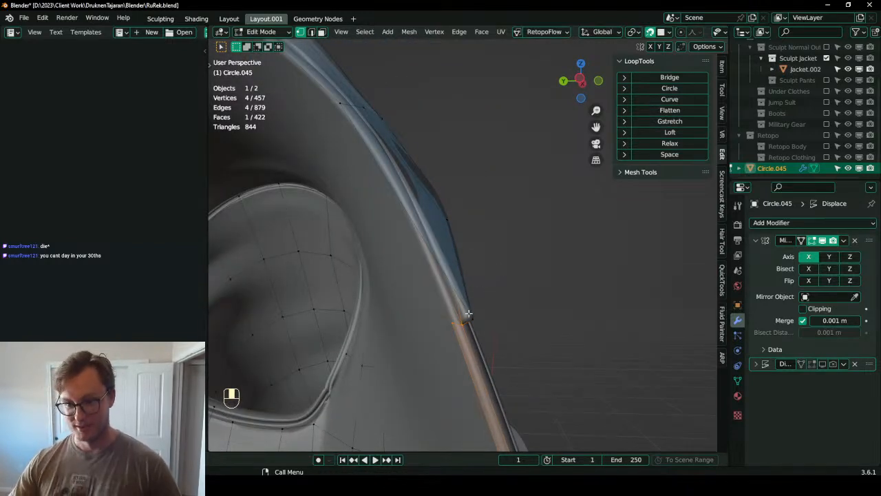
- Fill a face from the new inner vertex up to the lapel's inner edge, leave mesh editing and save the file
key(ctrl)
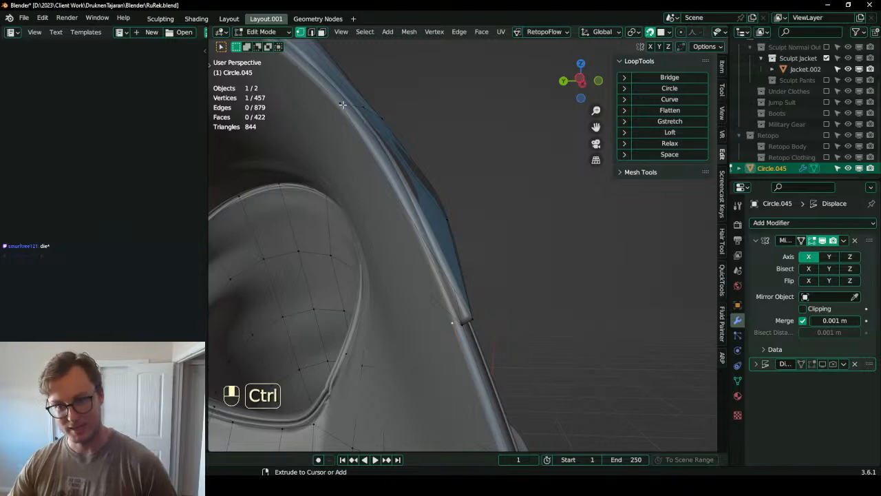
ctrl+click(340, 106)
key(f)
middle_drag(607, 276, 585, 304)
mouse_move(505, 292)
middle_down()
mouse_move(571, 293)
mouse_move(423, 321)
mouse_move(489, 316)
mouse_move(541, 348)
mouse_move(496, 321)
mouse_move(455, 319)
mouse_move(526, 287)
mouse_move(462, 262)
mouse_move(535, 238)
mouse_move(469, 304)
mouse_move(510, 305)
mouse_move(508, 282)
middle_up()
scroll(489, 316, down, 4)
scroll(455, 319, up, 4)
scroll(466, 323, down, 3)
scroll(517, 281, down, 4)
key(Tab)
key(ctrl+s)
- Isolate the retopologized jacket to inspect its overall shape and save the file
key(slash)
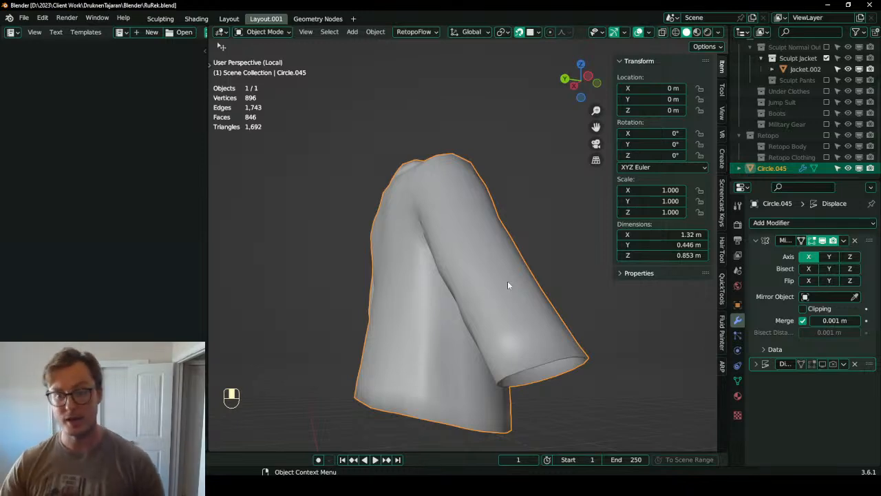
scroll(508, 281, down, 4)
middle_drag(507, 281, 463, 269)
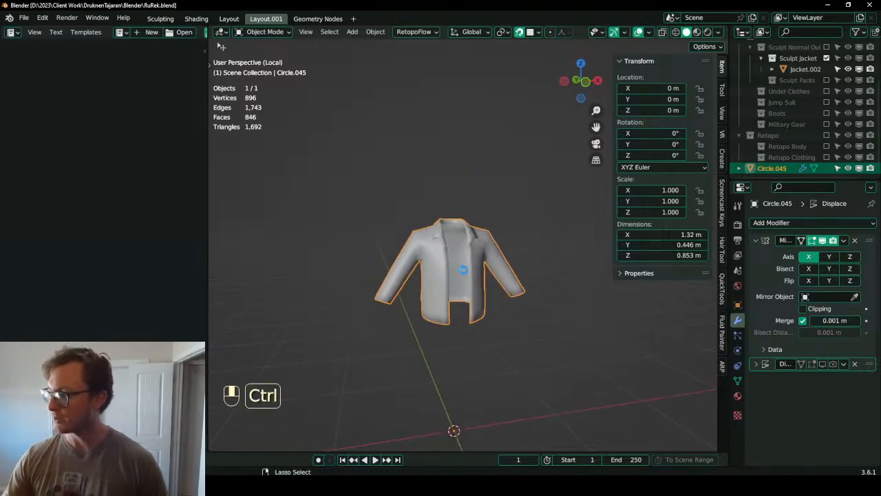
key(ctrl+s)
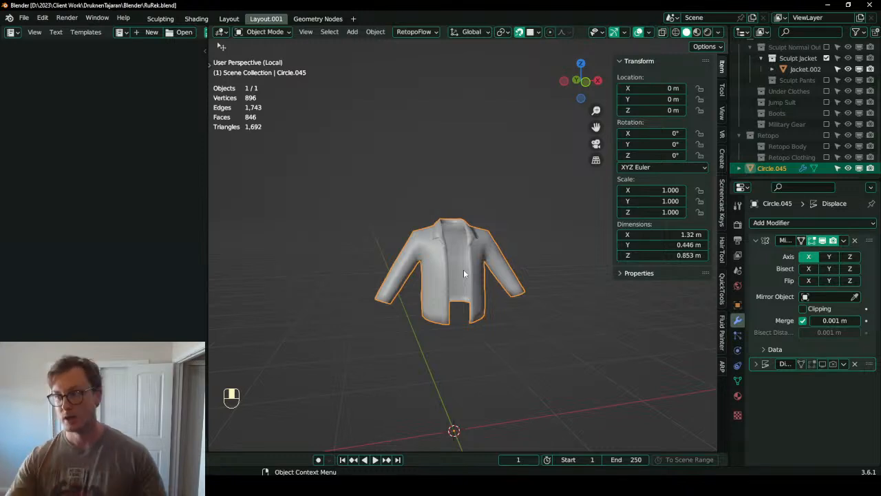
key(ctrl+s)
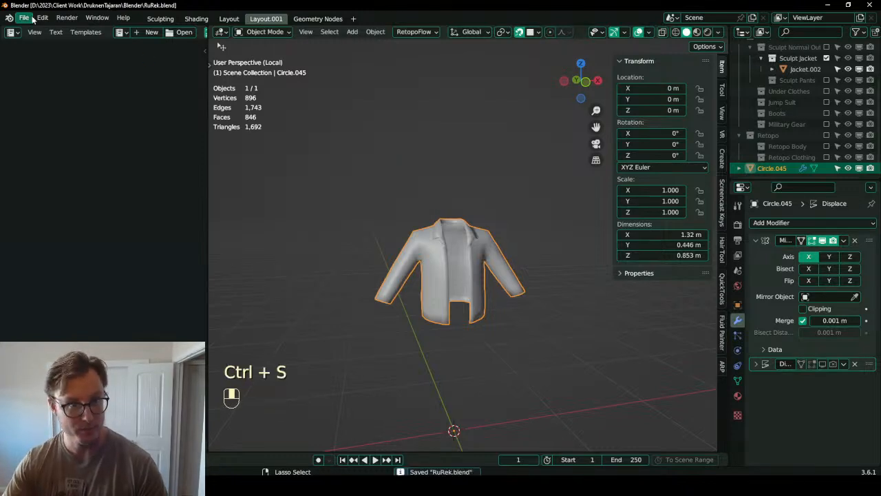
- Open the recent file Apryl.blend, show the character in Material Preview shading and save
click(27, 18)
mouse_move(62, 52)
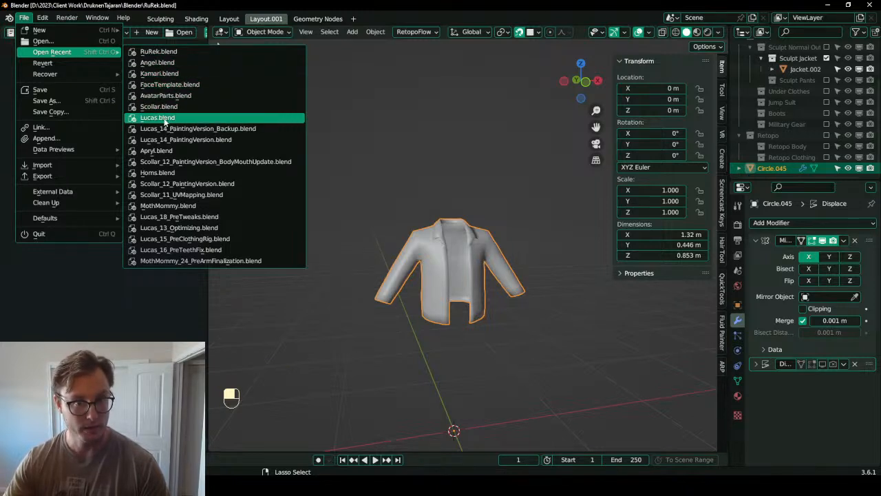
click(164, 152)
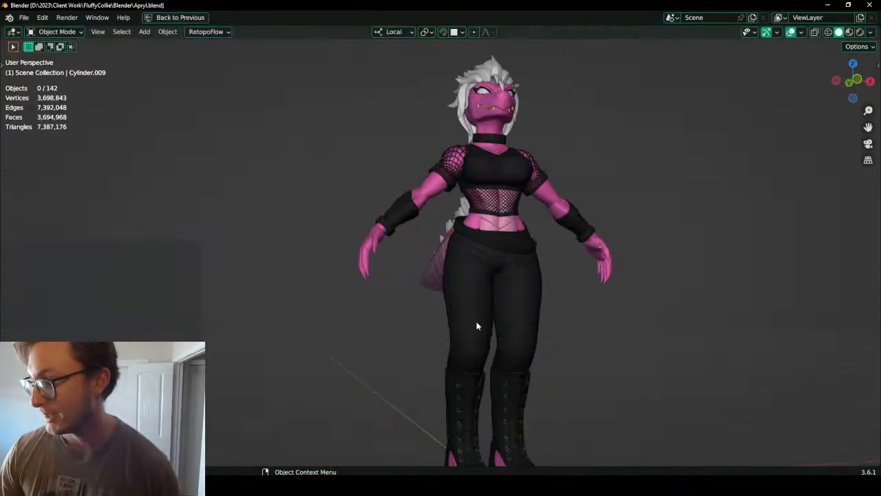
middle_drag(485, 321, 490, 286)
key(z)
mouse_move(544, 324)
shift+middle_down()
mouse_move(496, 303)
mouse_move(532, 310)
mouse_move(499, 301)
mouse_move(527, 292)
mouse_move(464, 282)
mouse_move(578, 264)
mouse_move(499, 276)
mouse_move(461, 252)
mouse_move(479, 241)
shift+middle_up()
key(ctrl+s)
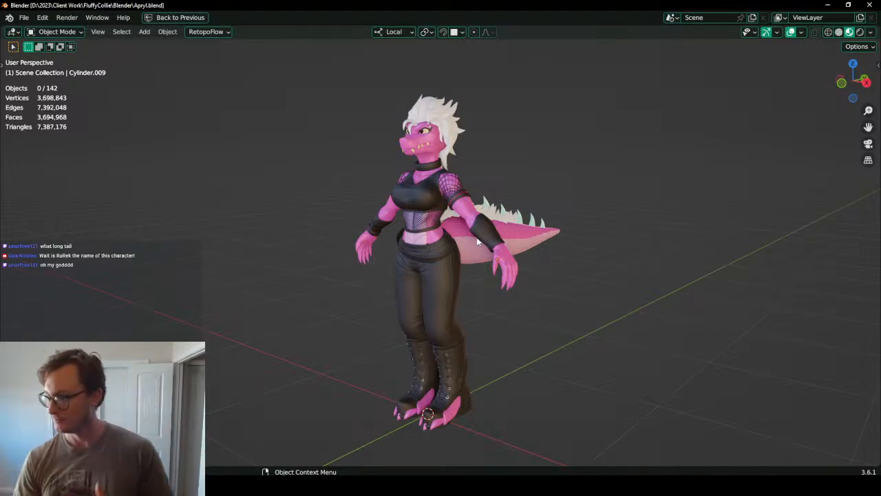
- Examine the character's tail and side profile, and restore the full workspace with the sidebar shown
middle_drag(534, 214, 453, 237)
scroll(482, 237, up, 3)
middle_drag(609, 238, 619, 193)
middle_drag(506, 189, 568, 199)
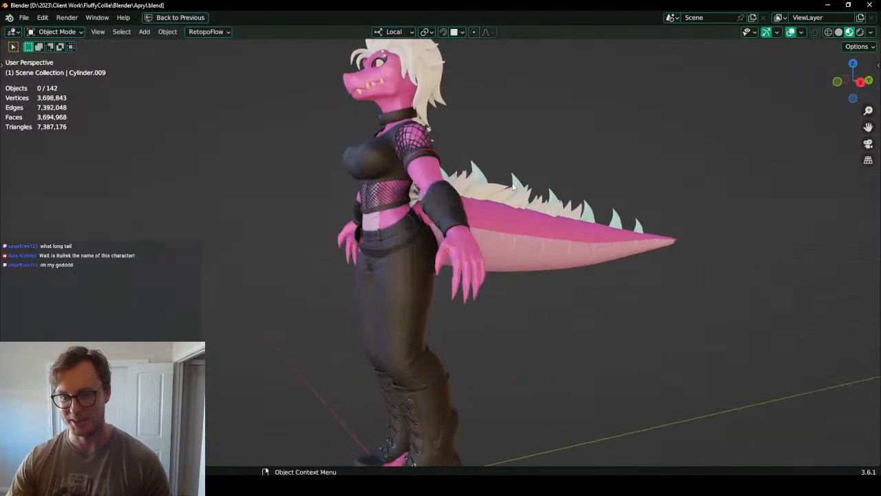
middle_drag(506, 243, 552, 238)
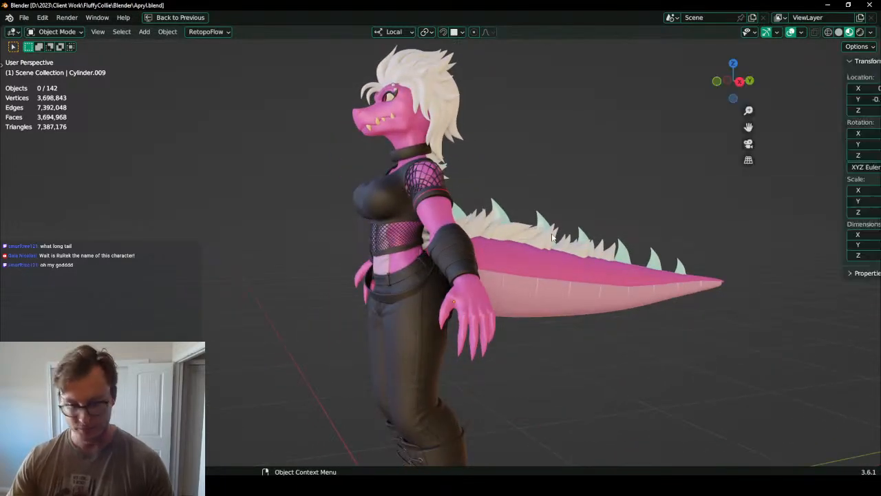
key(n)
key(ctrl+space)
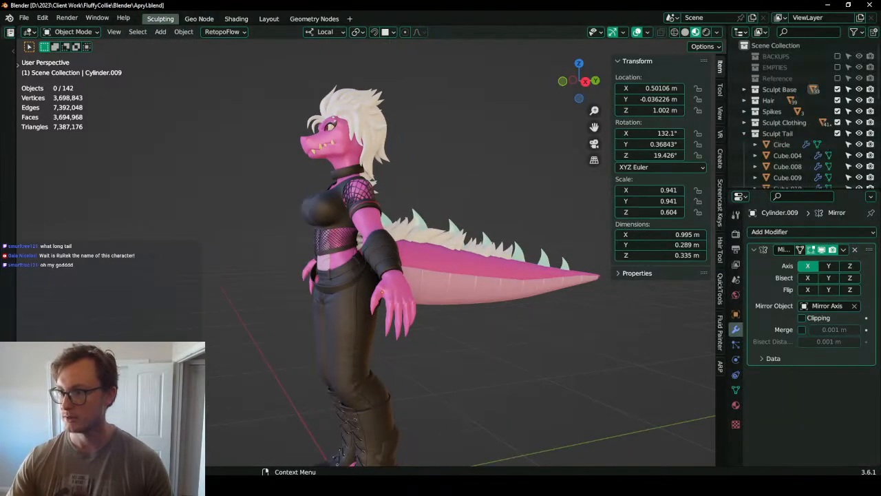
- Hide the Sculpt Clothing collection and examine the character's body in Solid shading
click(837, 122)
mouse_move(466, 231)
middle_down()
mouse_move(473, 250)
mouse_move(343, 270)
mouse_move(400, 253)
mouse_move(409, 270)
mouse_move(370, 265)
middle_up()
key(z)
click(486, 260)
mouse_move(475, 256)
middle_down()
mouse_move(390, 234)
mouse_move(352, 243)
middle_up()
scroll(389, 235, down, 3)
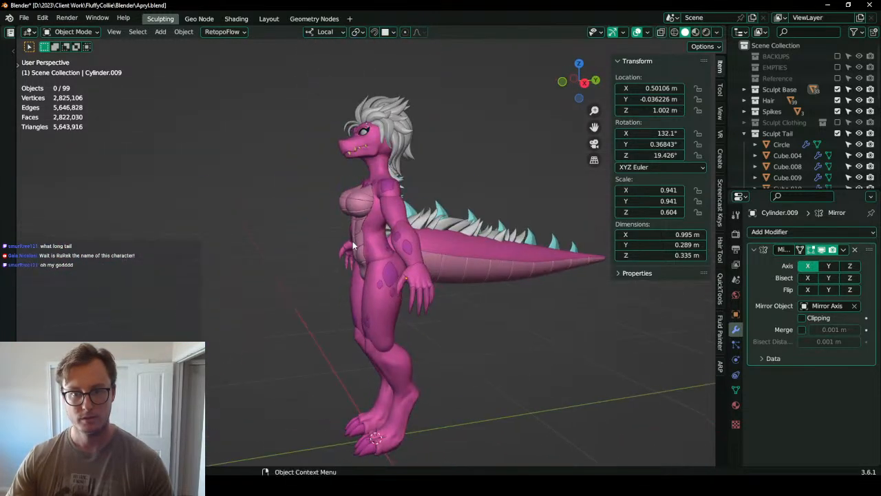
- Return to Material Preview shading, examine the unclothed body's torso plates from the front and save the file
key(z)
click(389, 266)
middle_drag(405, 258, 409, 225)
key(ctrl+s)
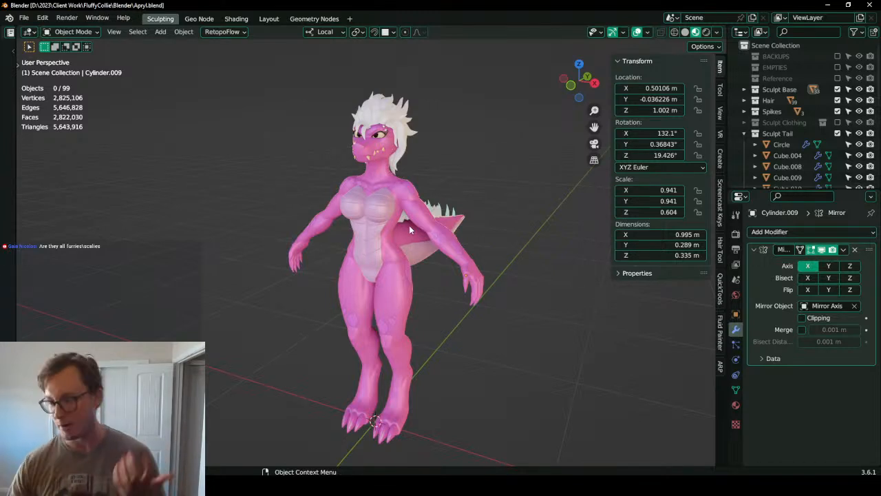
scroll(379, 234, up, 6)
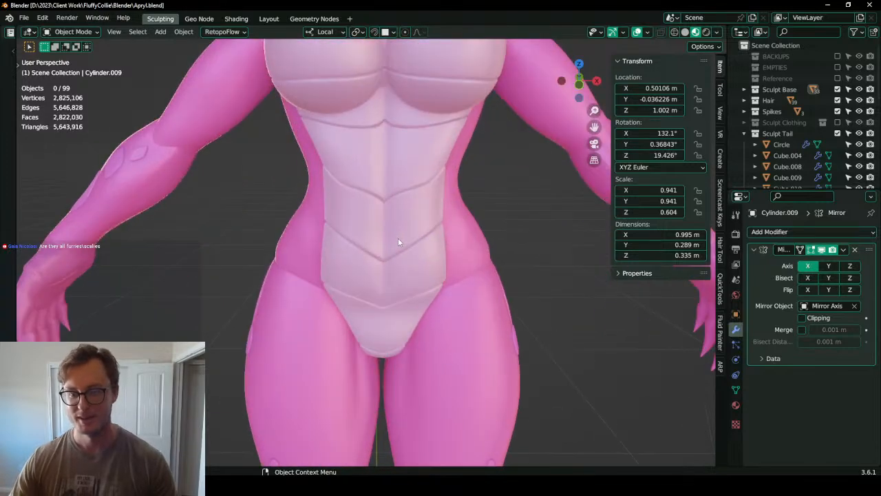
middle_drag(398, 237, 411, 223)
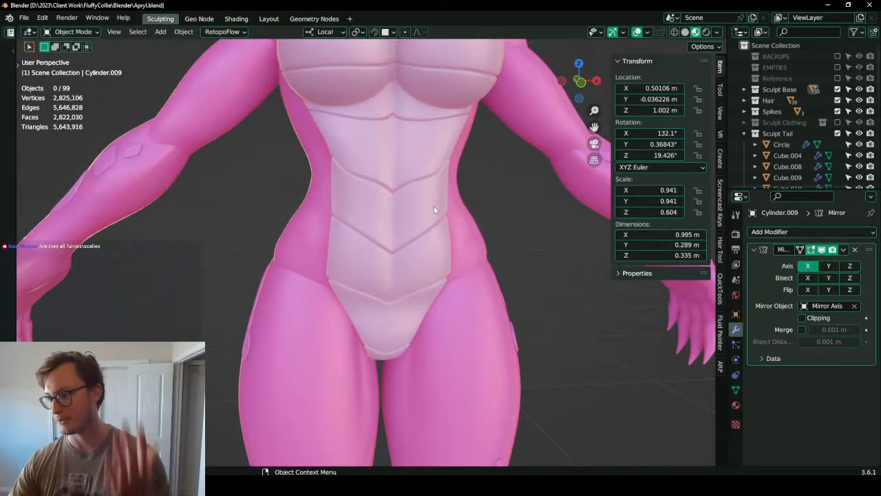
scroll(425, 205, down, 5)
middle_drag(385, 174, 427, 262)
key(ctrl+s)
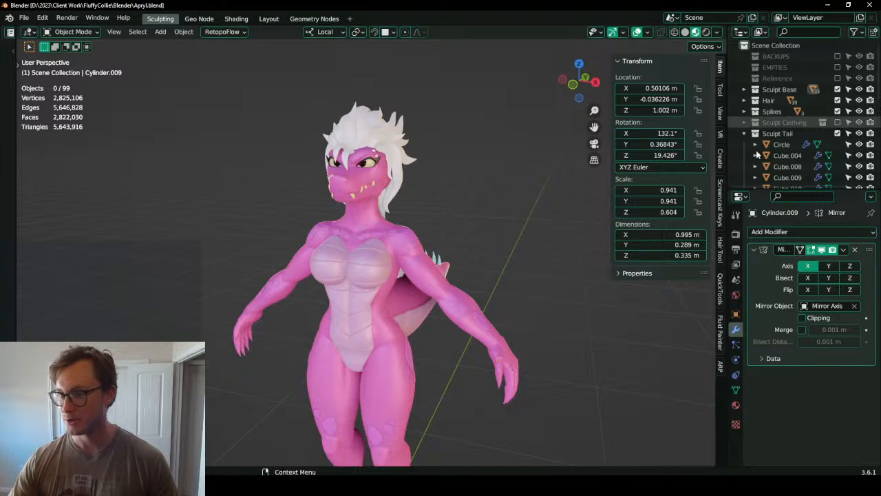
- Show the Sculpt Clothing collection again, review the fully clothed character and save the file
click(836, 123)
scroll(836, 123, down, 3)
middle_drag(373, 196, 466, 203)
key(ctrl+s)
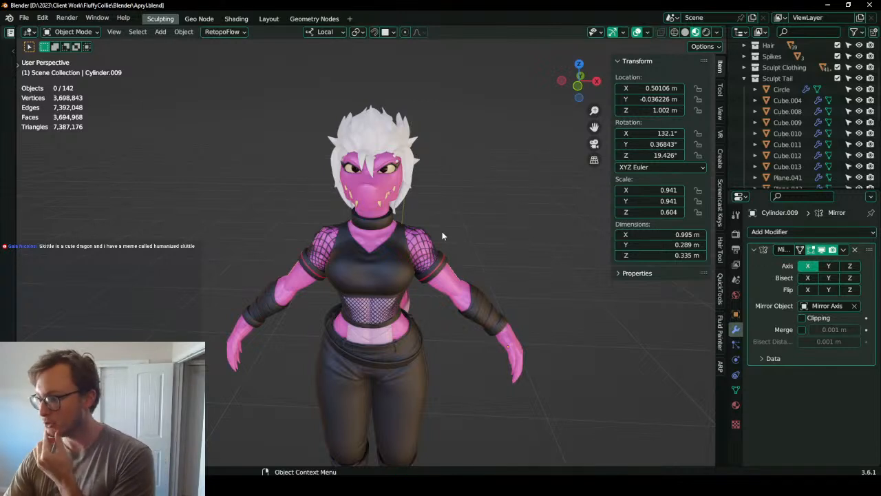
scroll(445, 269, down, 5)
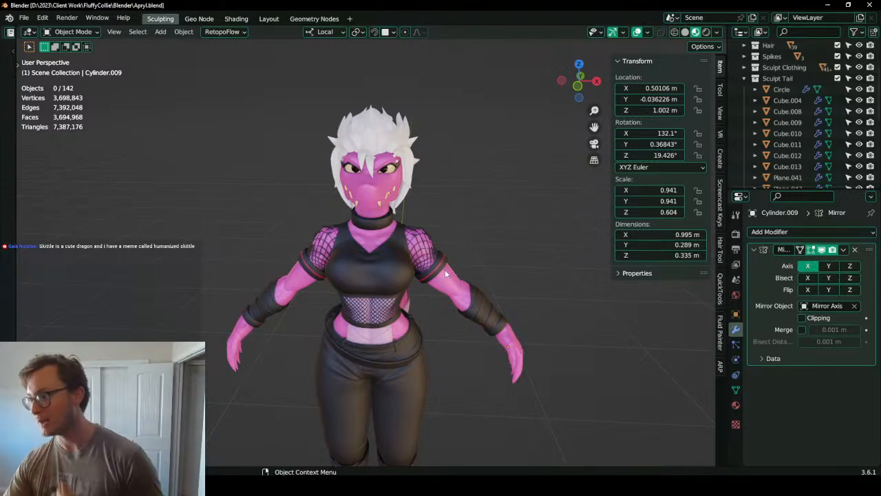
middle_drag(454, 265, 504, 250)
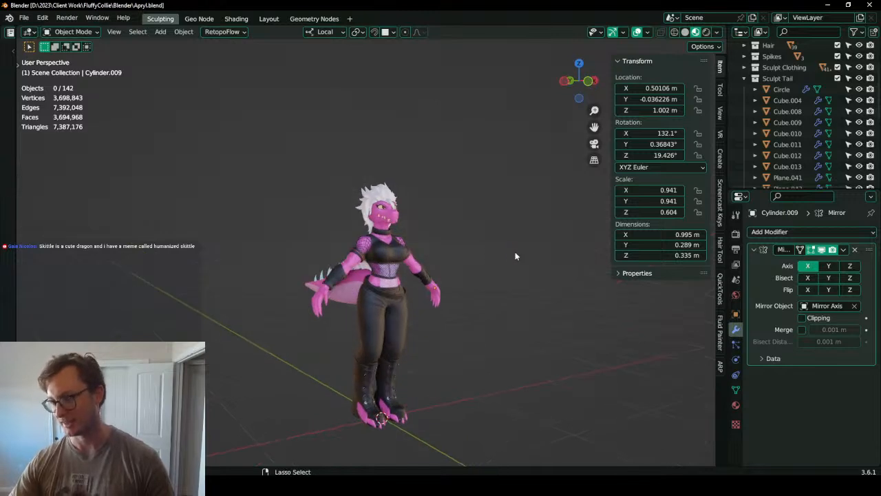
key(ctrl+s)
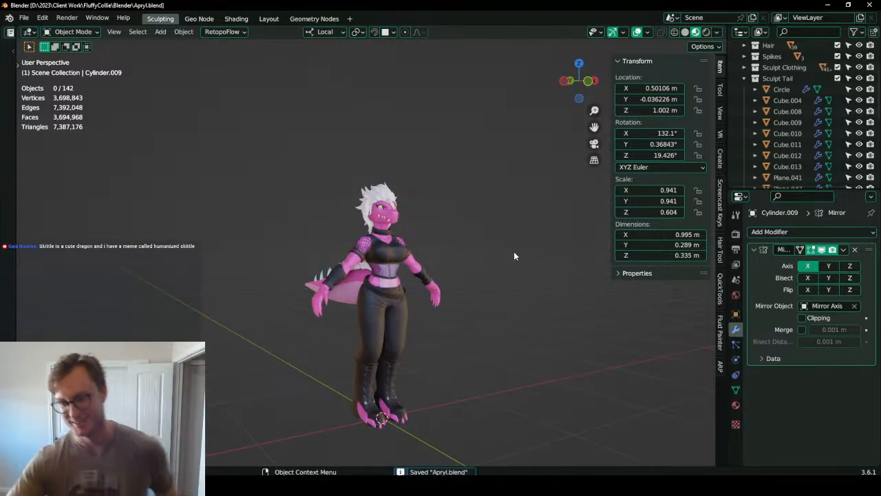